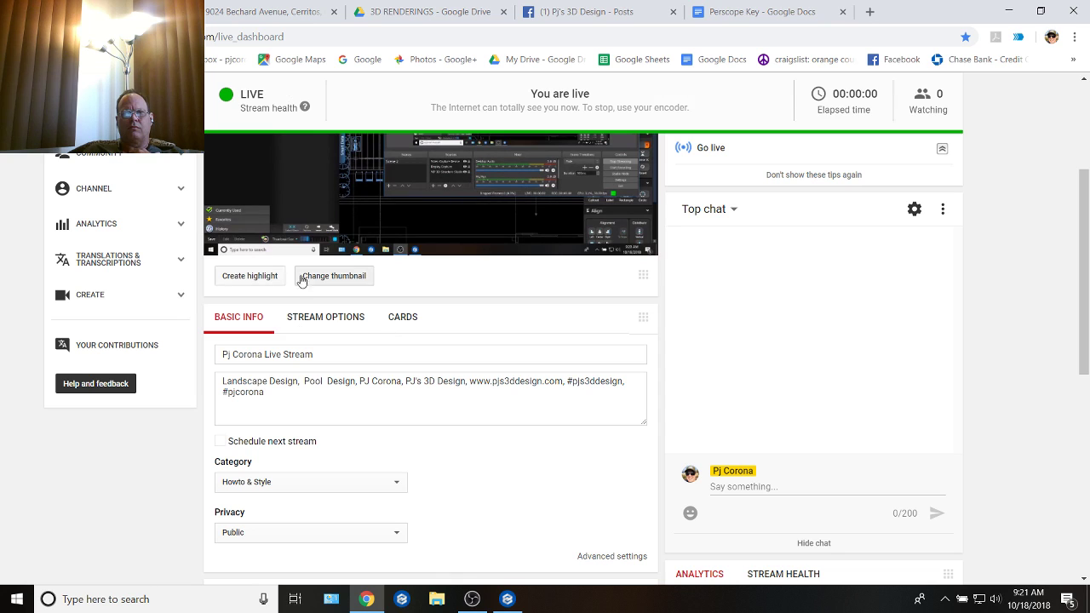
Step: Review the live stream's Stream Options, then return to its Basic Info
{"action": "left_click", "coordinate": [324, 319]}
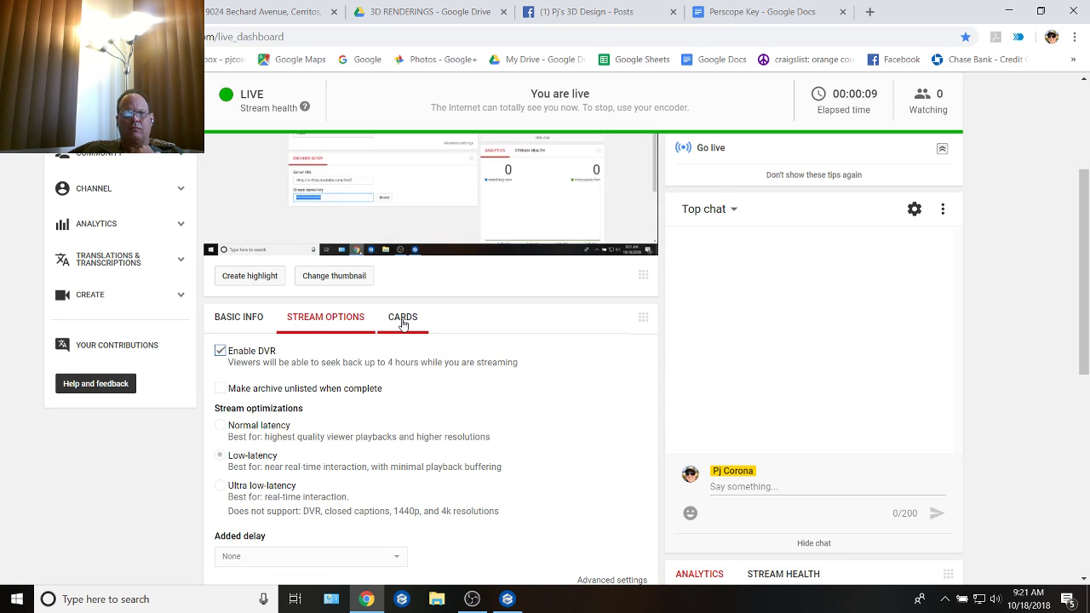
{"action": "left_click", "coordinate": [247, 317]}
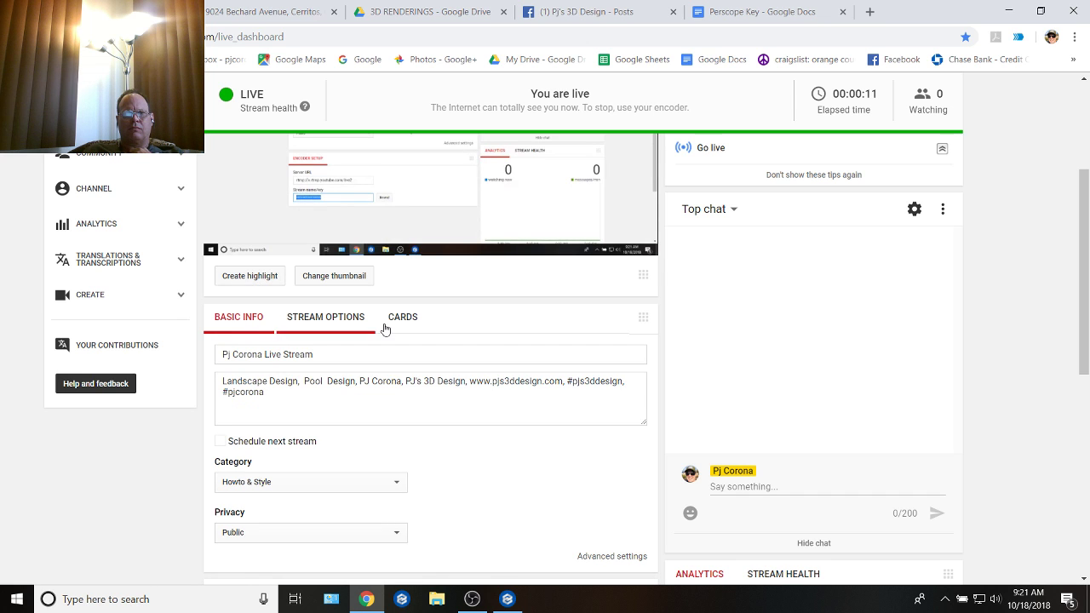
{"action": "scroll", "coordinate": [537, 361], "scroll_direction": "up", "scroll_amount": 3}
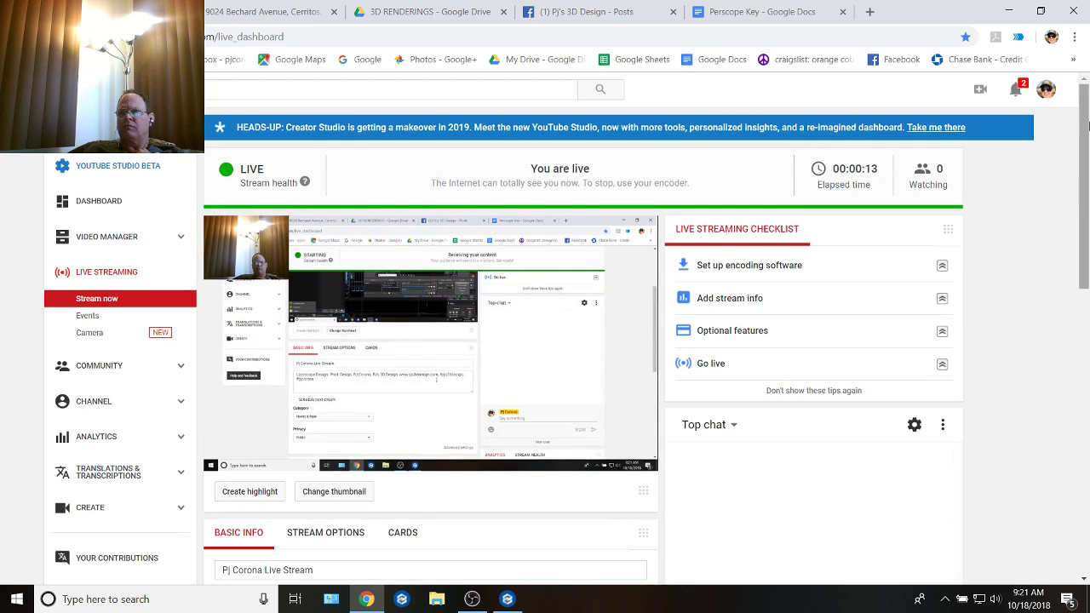
Step: Open the bookmarked YouTube live stream page and bring up the sharing options for the stream
{"action": "left_click", "coordinate": [1072, 60]}
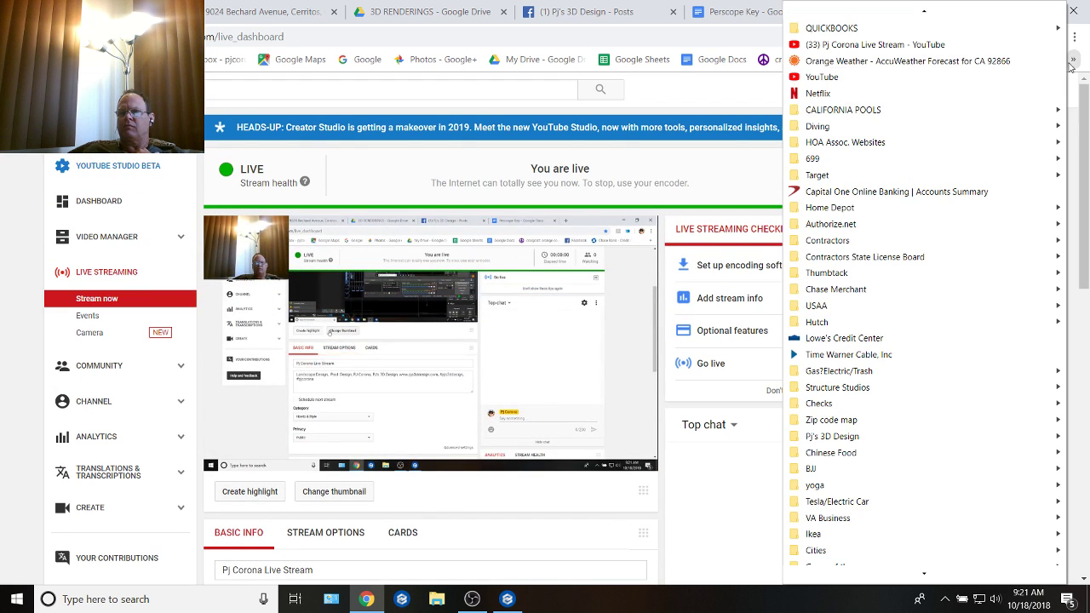
{"action": "left_click", "coordinate": [856, 46]}
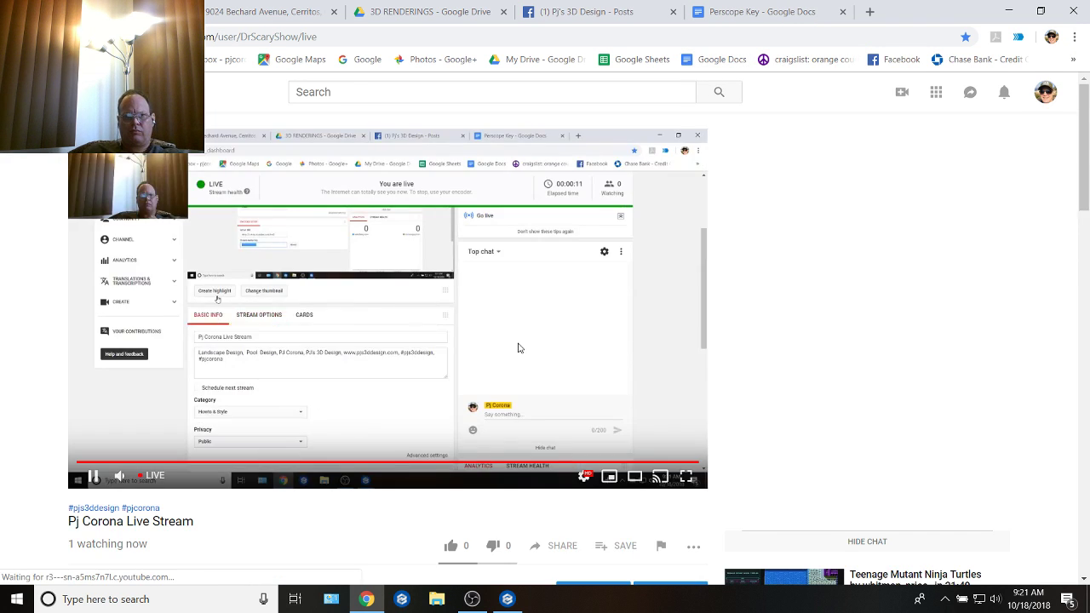
{"action": "scroll", "coordinate": [518, 348], "scroll_direction": "down", "scroll_amount": 3}
{"action": "left_click", "coordinate": [560, 261]}
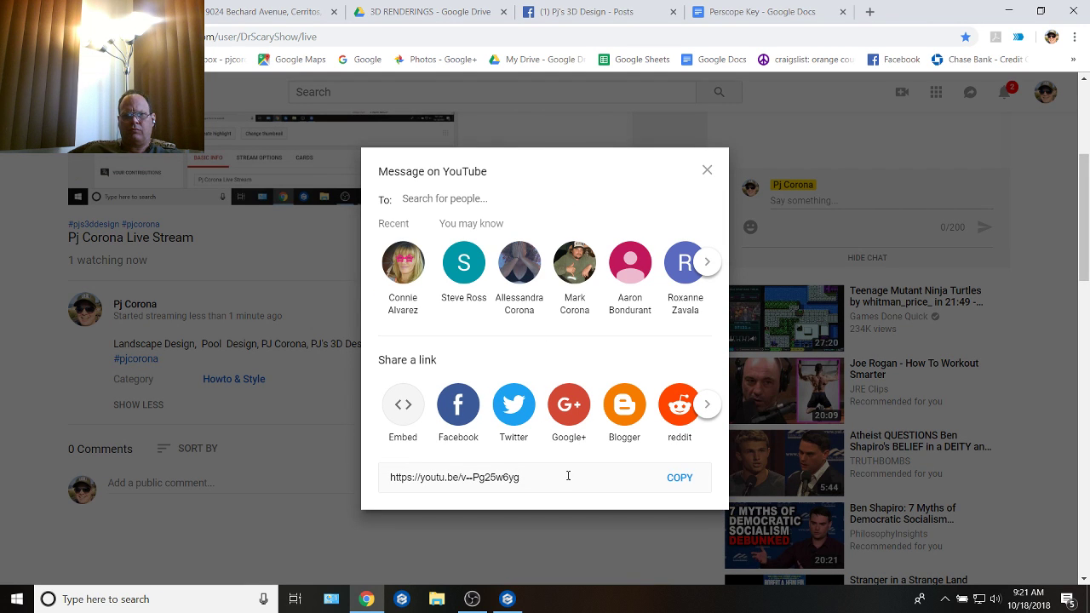
Step: Switch to Gmail and open the sent email titled "Youtube Link for today"
{"action": "left_click", "coordinate": [255, 21]}
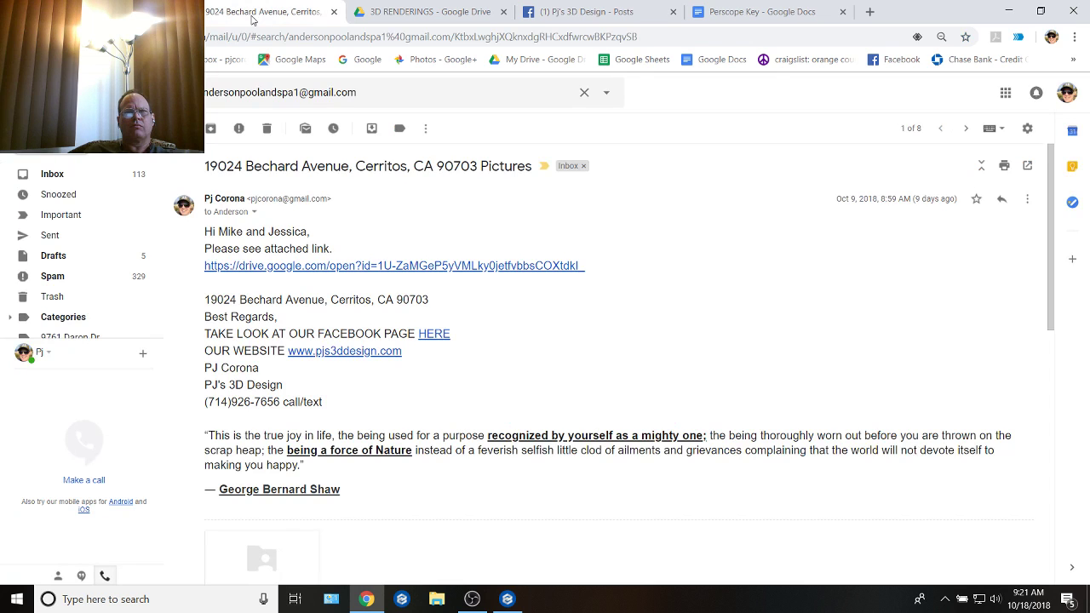
{"action": "left_click", "coordinate": [54, 176]}
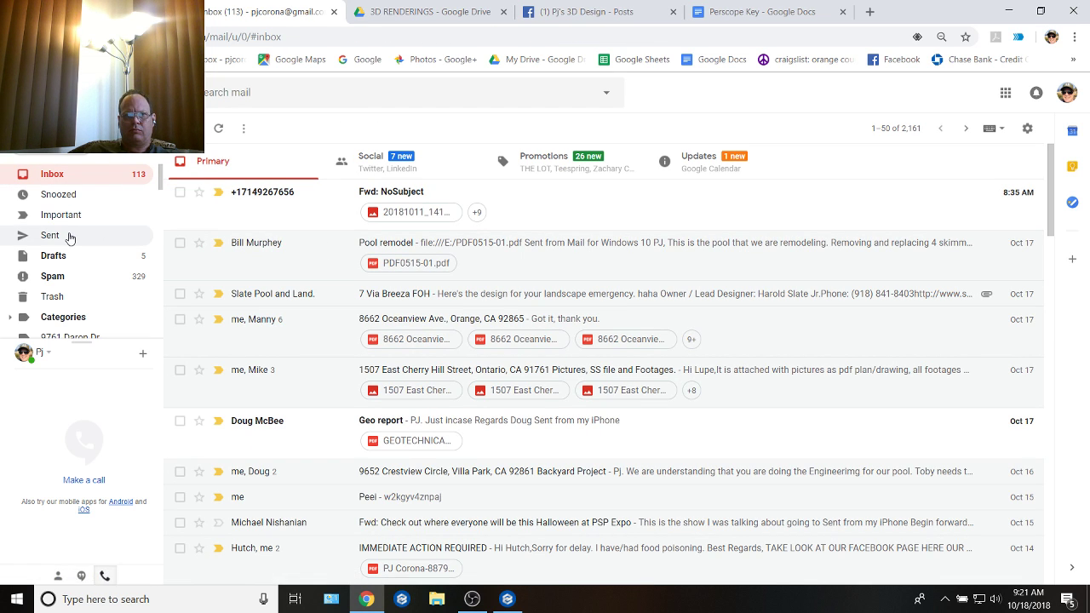
{"action": "left_click", "coordinate": [69, 238]}
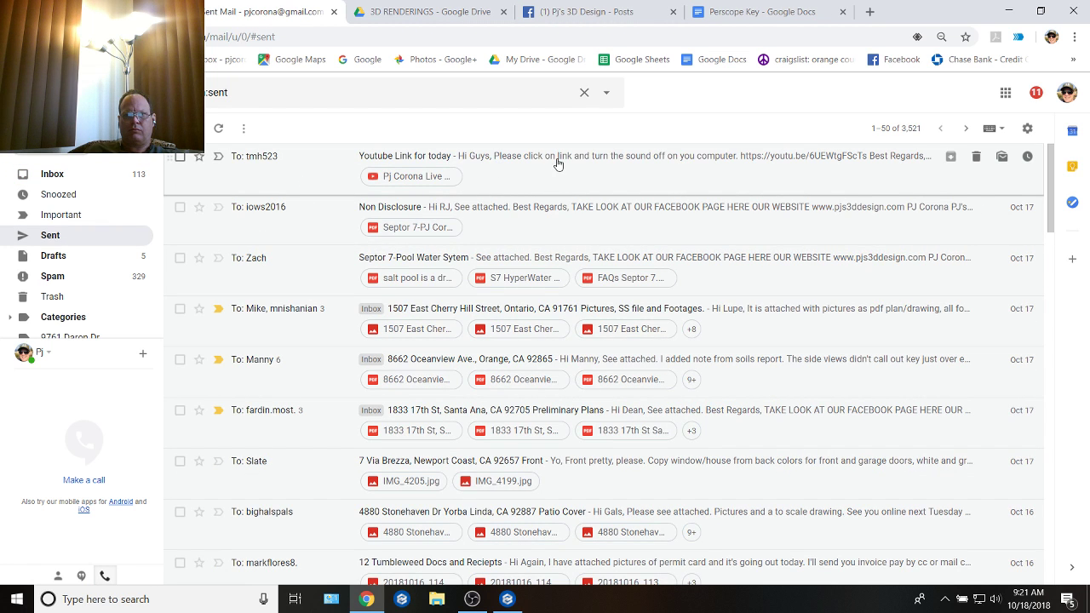
{"action": "left_click", "coordinate": [613, 165]}
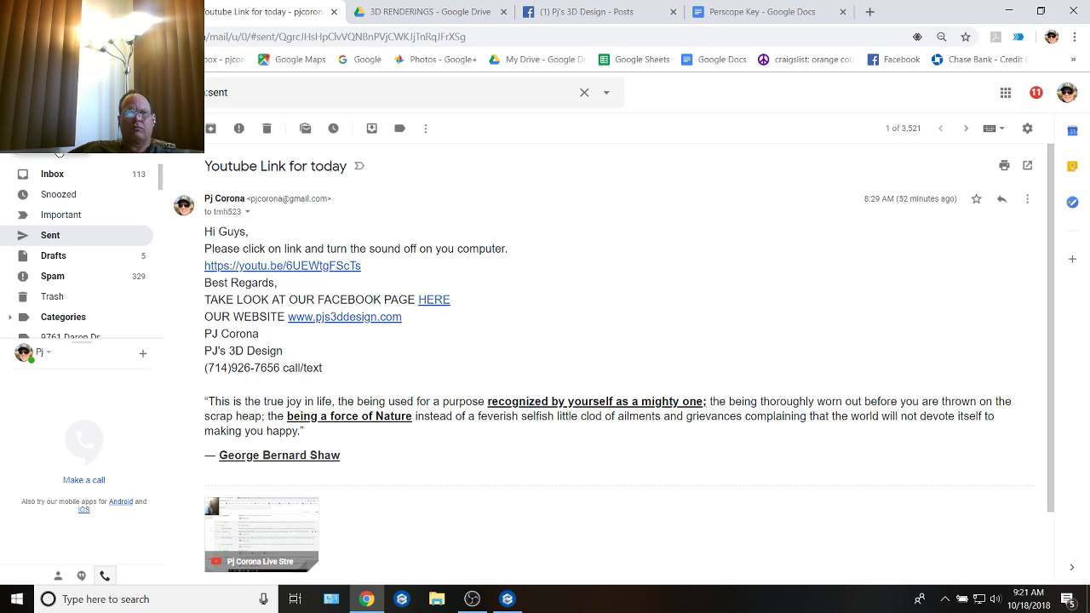
Step: Start a new email addressed to the same recipient as the open sent message, copying the address from it
{"action": "left_click", "coordinate": [58, 150]}
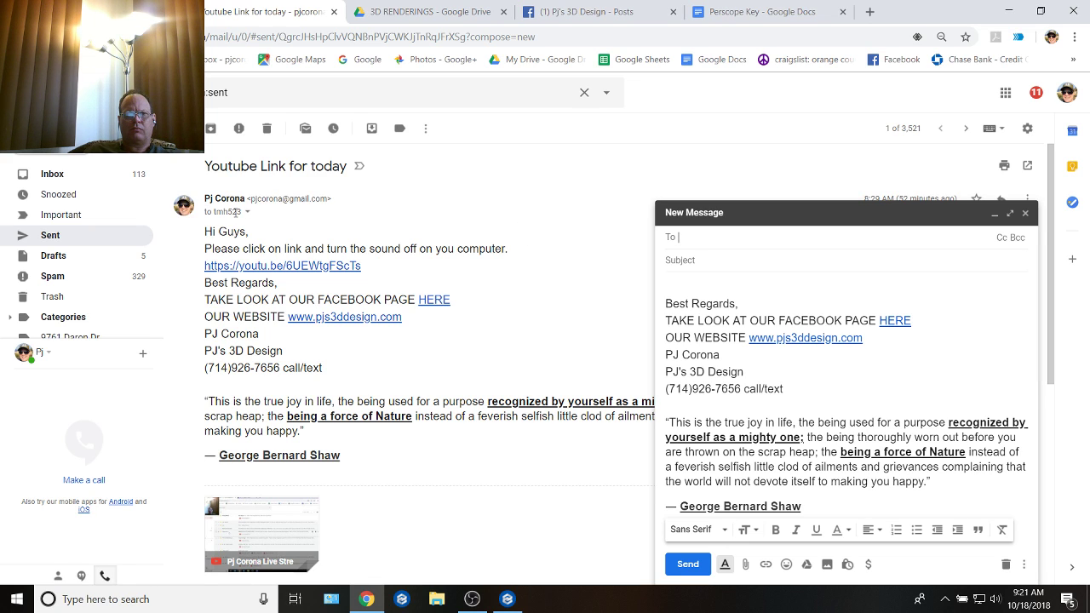
{"action": "mouse_move", "coordinate": [236, 212]}
{"action": "left_click_drag", "start_coordinate": [403, 261], "coordinate": [297, 264]}
{"action": "key", "text": "ctrl+c"}
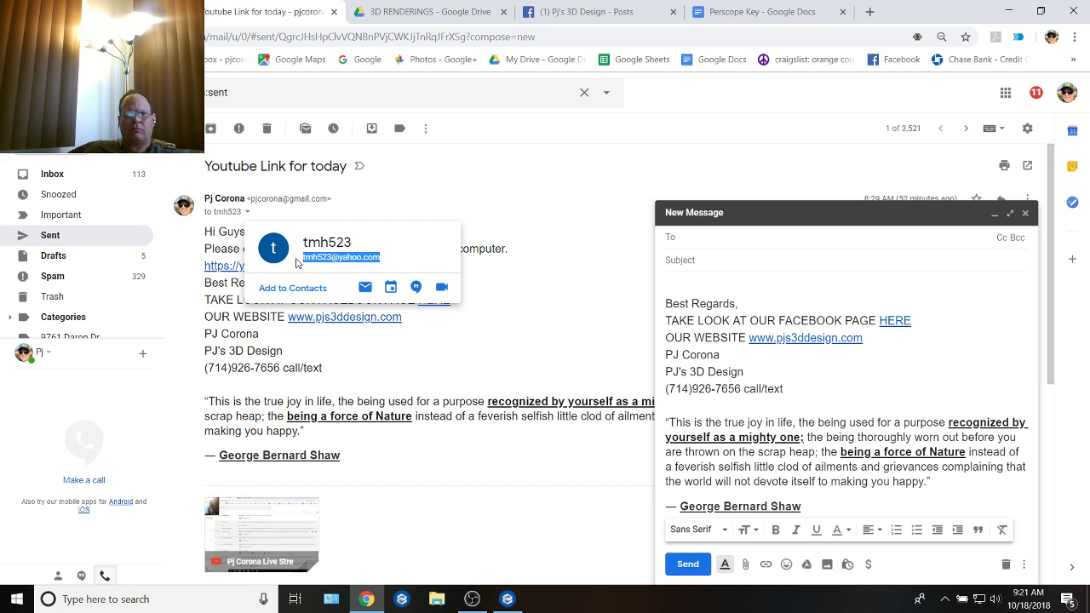
{"action": "left_click", "coordinate": [715, 241]}
{"action": "key", "text": "ctrl+v"}
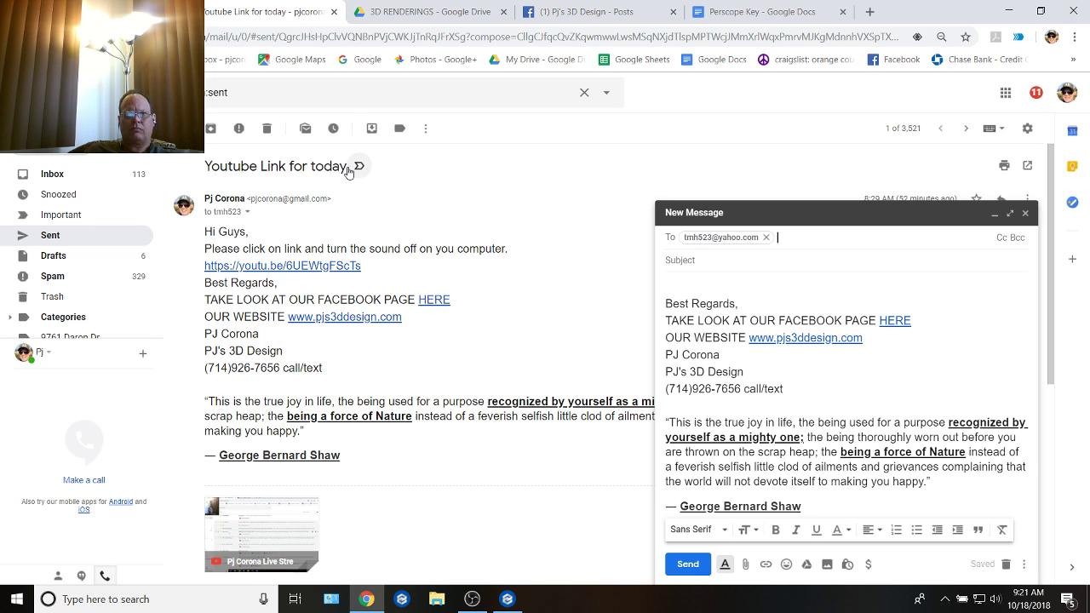
Step: Copy the subject "Youtube Link for today" from the sent message into the new email
{"action": "mouse_move", "coordinate": [348, 167]}
{"action": "left_mouse_down"}
{"action": "mouse_move", "coordinate": [259, 164]}
{"action": "mouse_move", "coordinate": [348, 171]}
{"action": "left_mouse_up"}
{"action": "key", "text": "ctrl+c"}
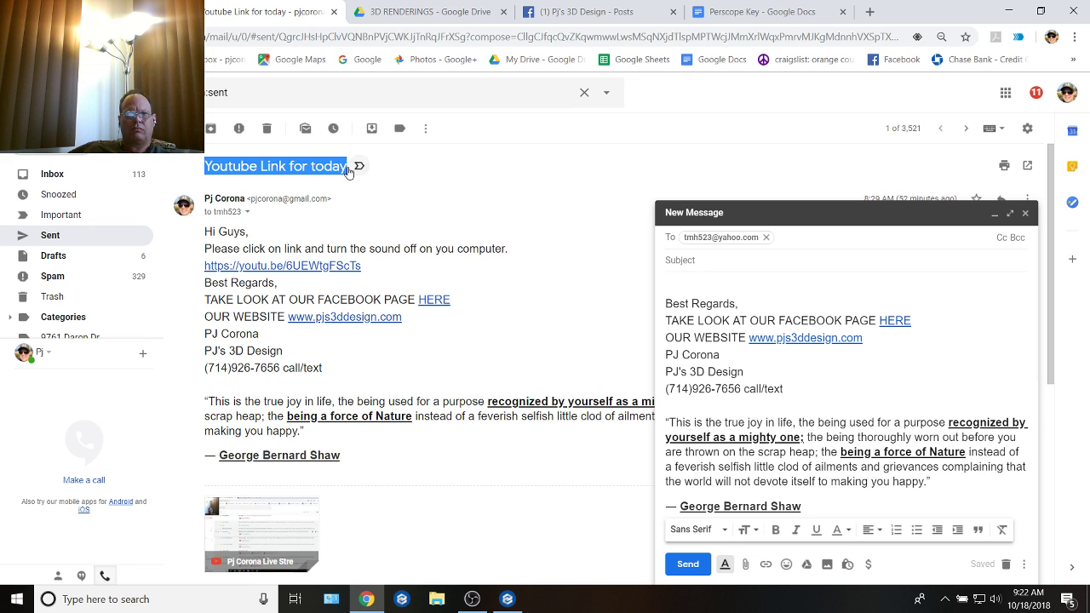
{"action": "left_click", "coordinate": [705, 258]}
{"action": "key", "text": "ctrl+v"}
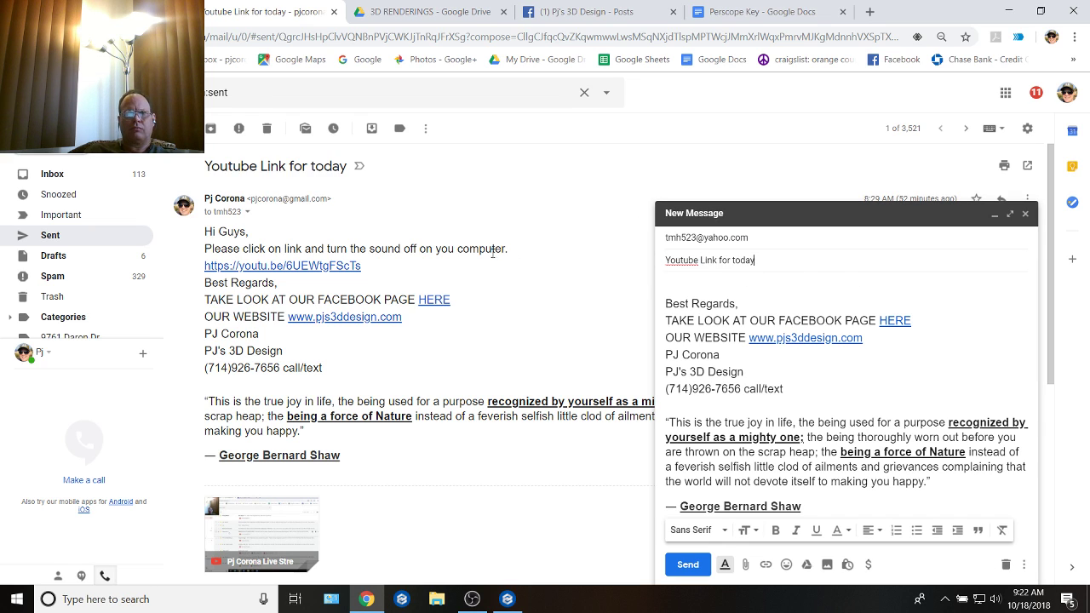
Step: Copy the "Hi Guys," greeting and the instruction line into the new email's body, adding line breaks below them
{"action": "mouse_move", "coordinate": [507, 250]}
{"action": "left_mouse_down"}
{"action": "mouse_move", "coordinate": [206, 231]}
{"action": "mouse_move", "coordinate": [195, 249]}
{"action": "mouse_move", "coordinate": [214, 231]}
{"action": "left_mouse_up"}
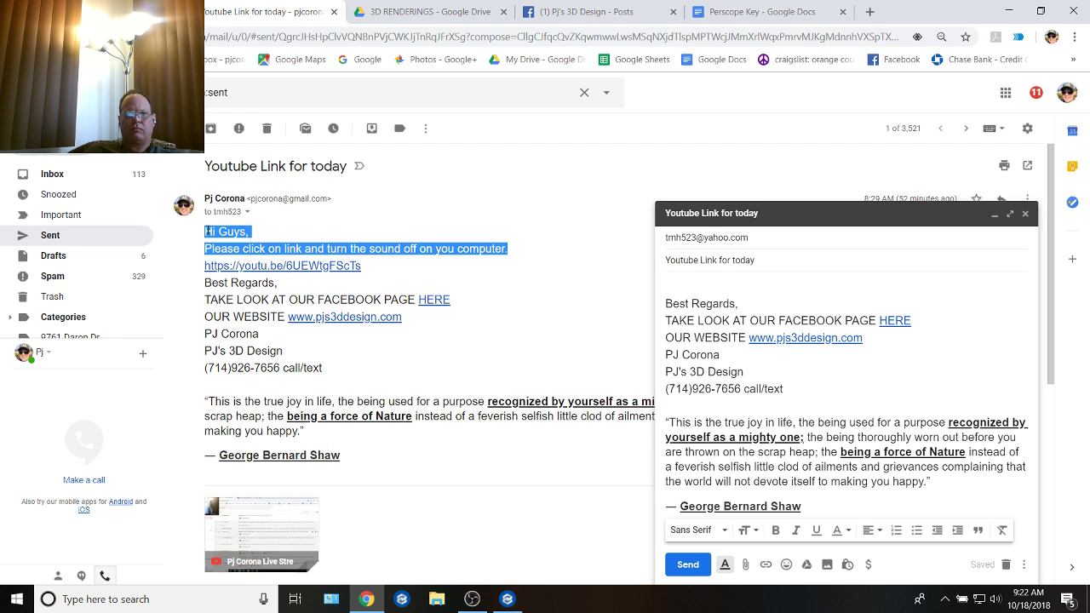
{"action": "left_click", "coordinate": [695, 287]}
{"action": "type", "text": "Hi Guys, Please click on link and turn the sound off on you computer."}
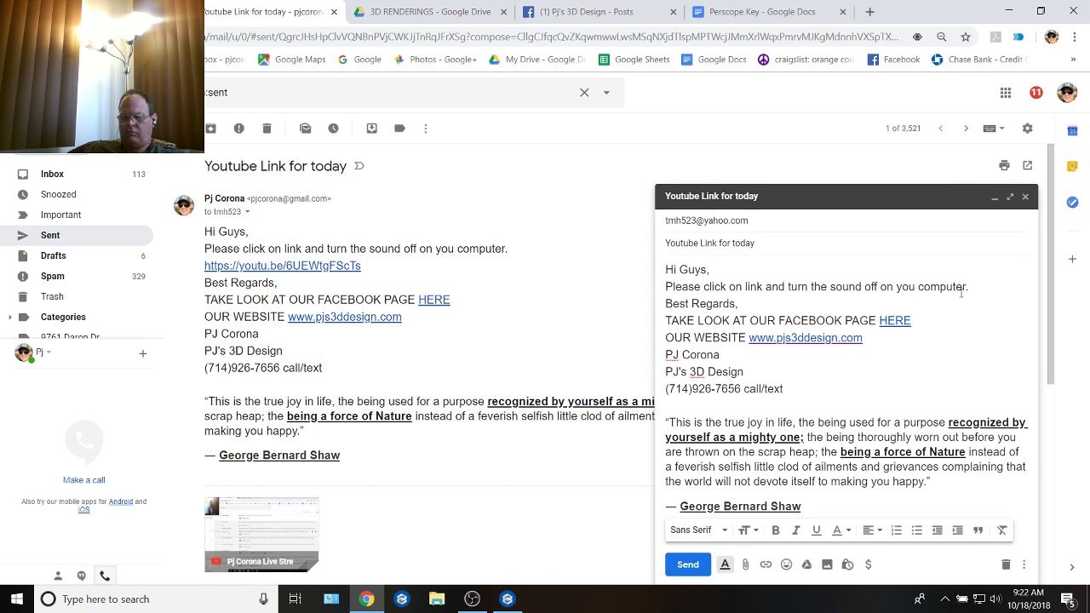
{"action": "key", "text": "Return"}
{"action": "key", "text": "Return"}
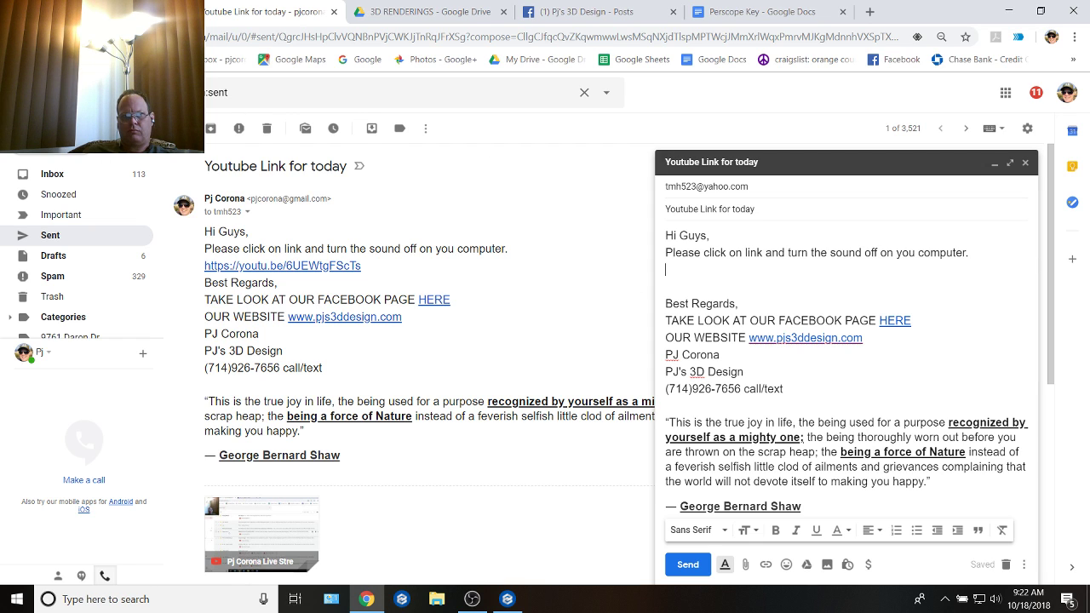
Step: Copy the share link from the YouTube live stream page and insert it as a hyperlink below the email's instruction line
{"action": "left_click", "coordinate": [782, 17]}
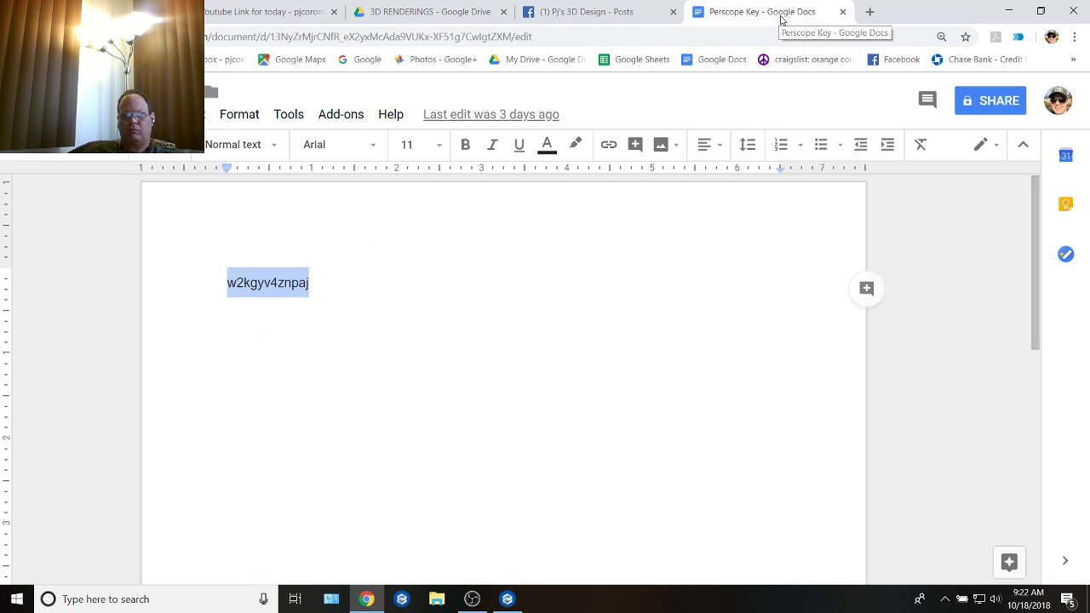
{"action": "left_click", "coordinate": [602, 13]}
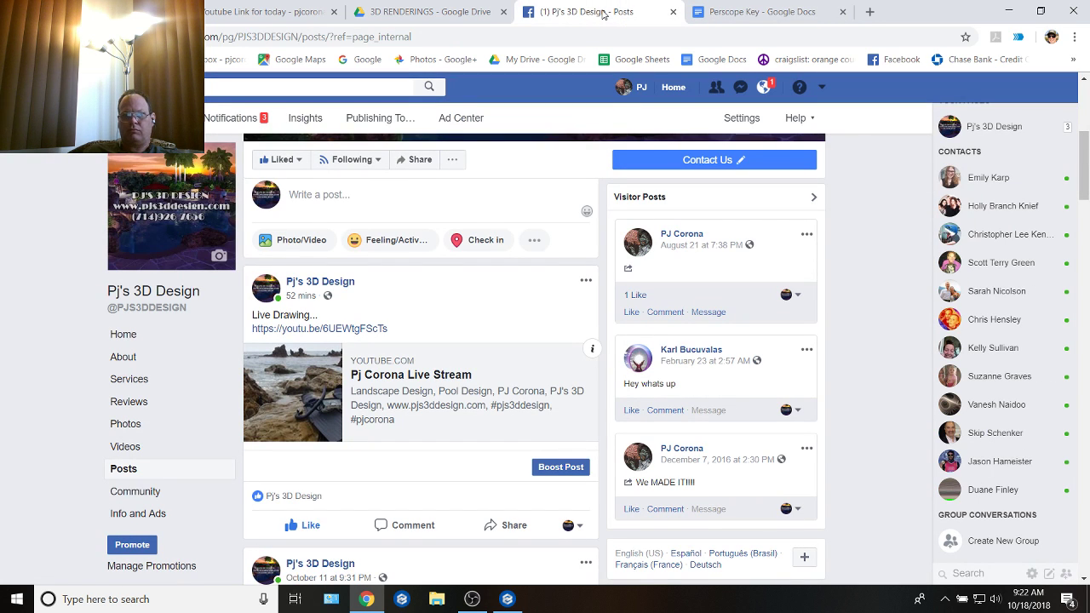
{"action": "left_click", "coordinate": [147, 11]}
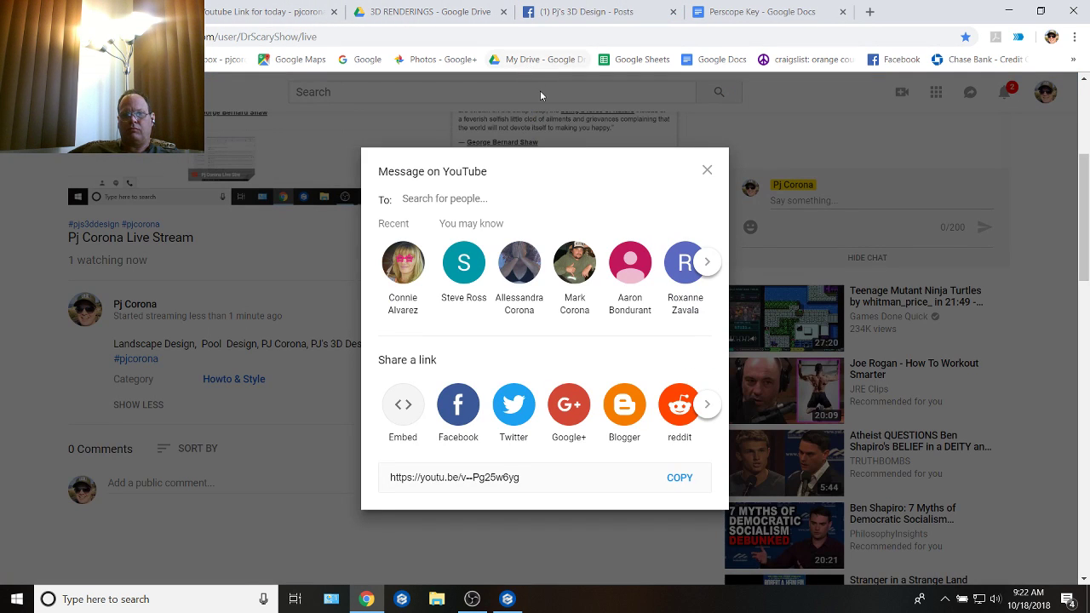
{"action": "left_click", "coordinate": [686, 487]}
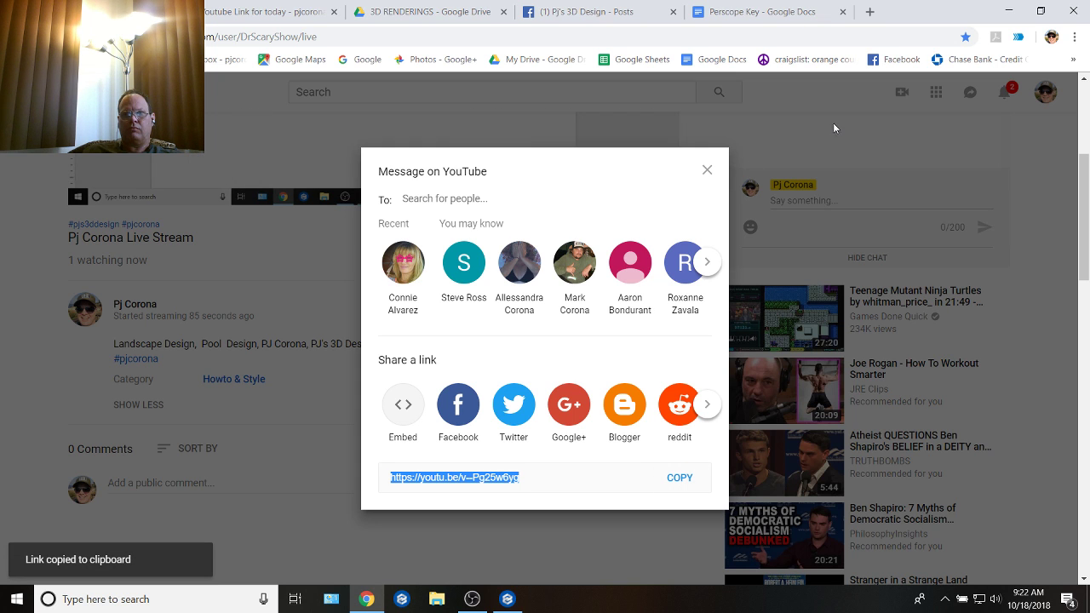
{"action": "left_click", "coordinate": [262, 13]}
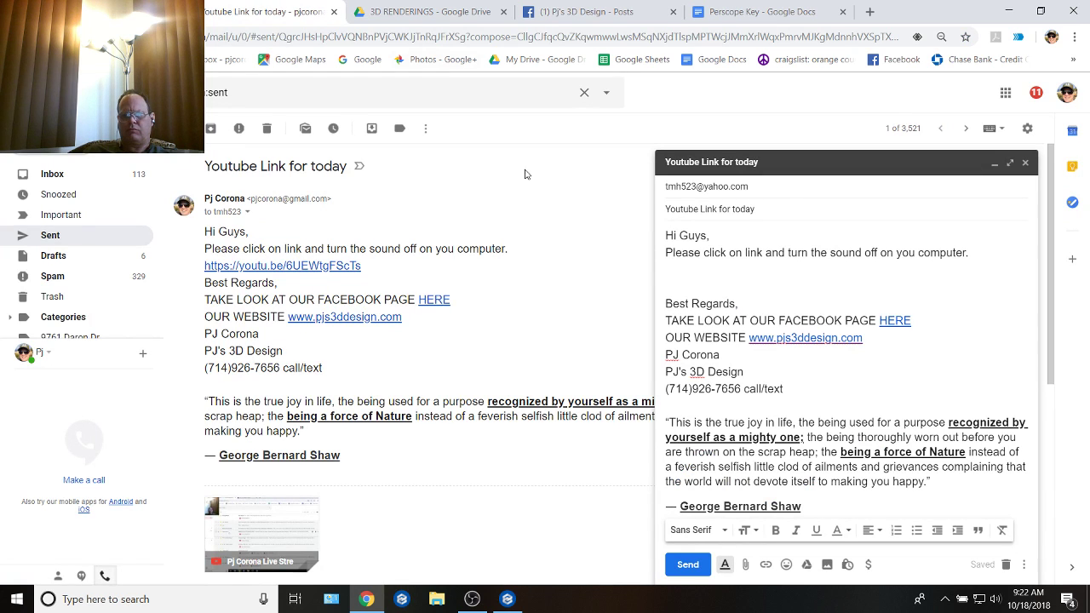
{"action": "key", "text": "ctrl+v"}
{"action": "left_click_drag", "start_coordinate": [823, 271], "coordinate": [660, 275]}
{"action": "left_click", "coordinate": [766, 565]}
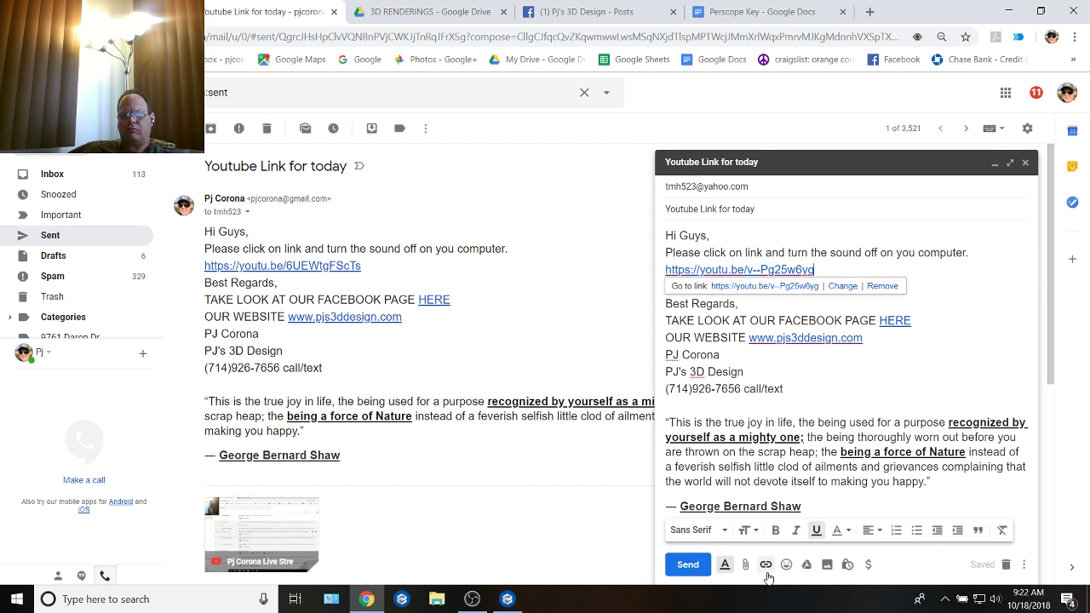
Step: Test the stream link in a new browser tab, close that tab, and send the email
{"action": "left_click", "coordinate": [740, 288]}
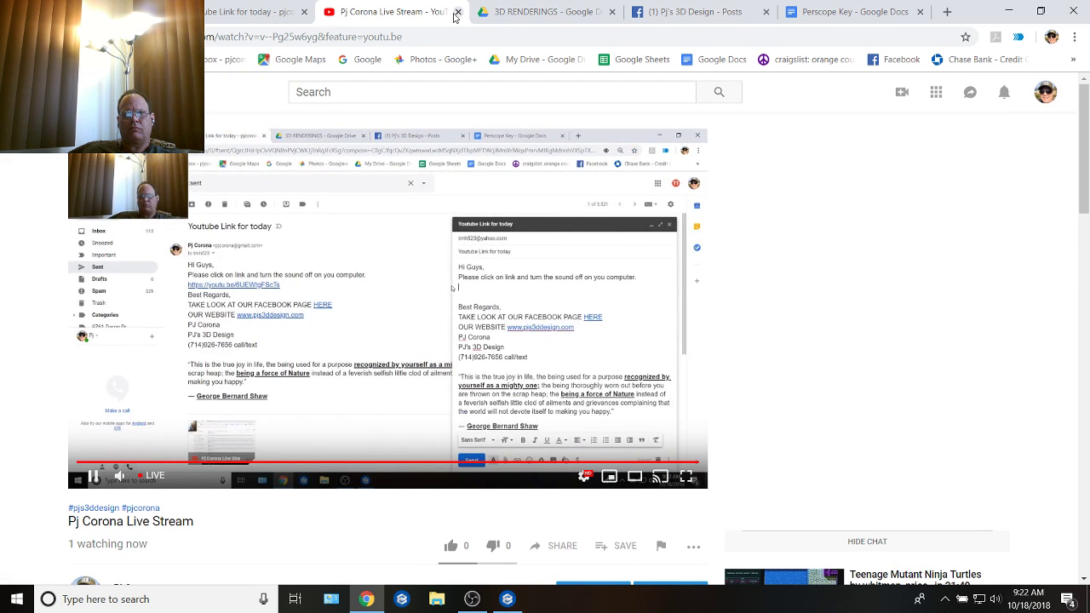
{"action": "left_click", "coordinate": [457, 12]}
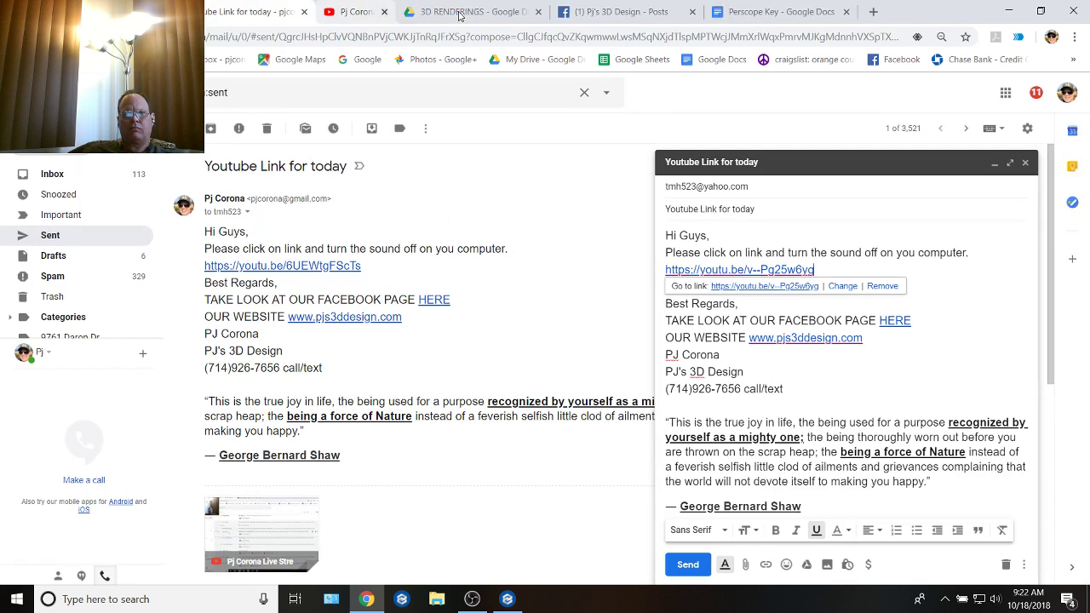
{"action": "left_click", "coordinate": [688, 564]}
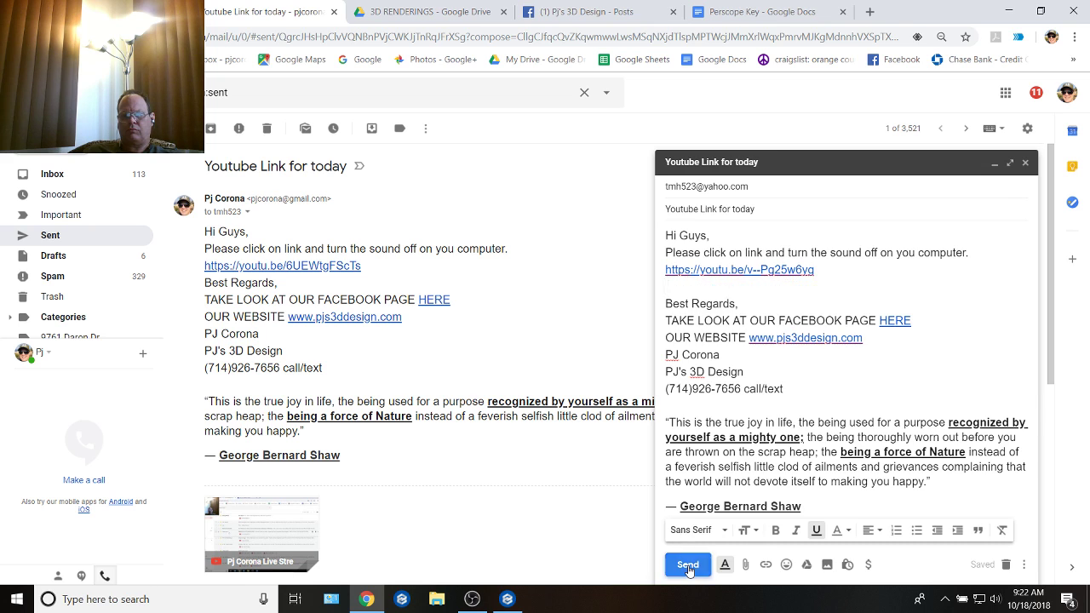
Step: Switch to the landscape design program and ungroup the sectional sofa and fire table set beside the patio cover
{"action": "left_click", "coordinate": [508, 601]}
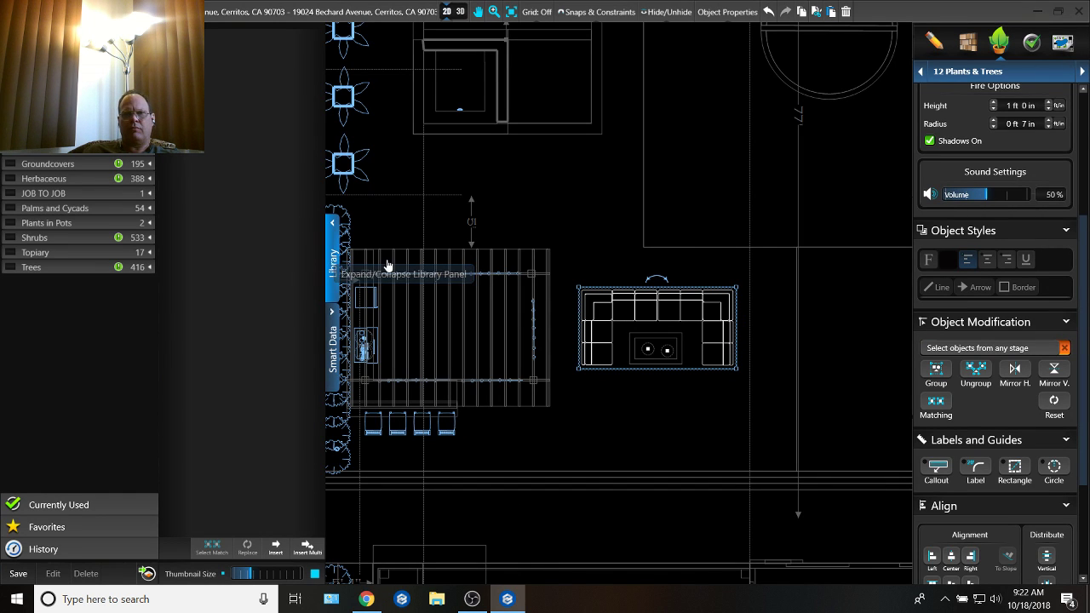
{"action": "scroll", "coordinate": [441, 281], "scroll_direction": "up", "scroll_amount": 5}
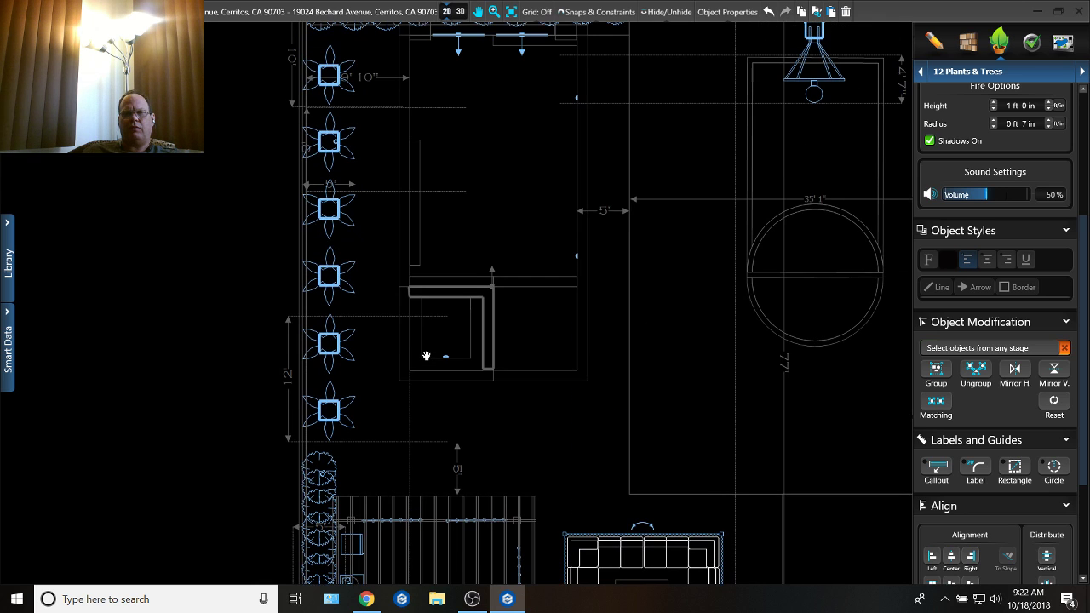
{"action": "scroll", "coordinate": [426, 358], "scroll_direction": "down", "scroll_amount": 1}
{"action": "scroll", "coordinate": [425, 374], "scroll_direction": "down", "scroll_amount": 3}
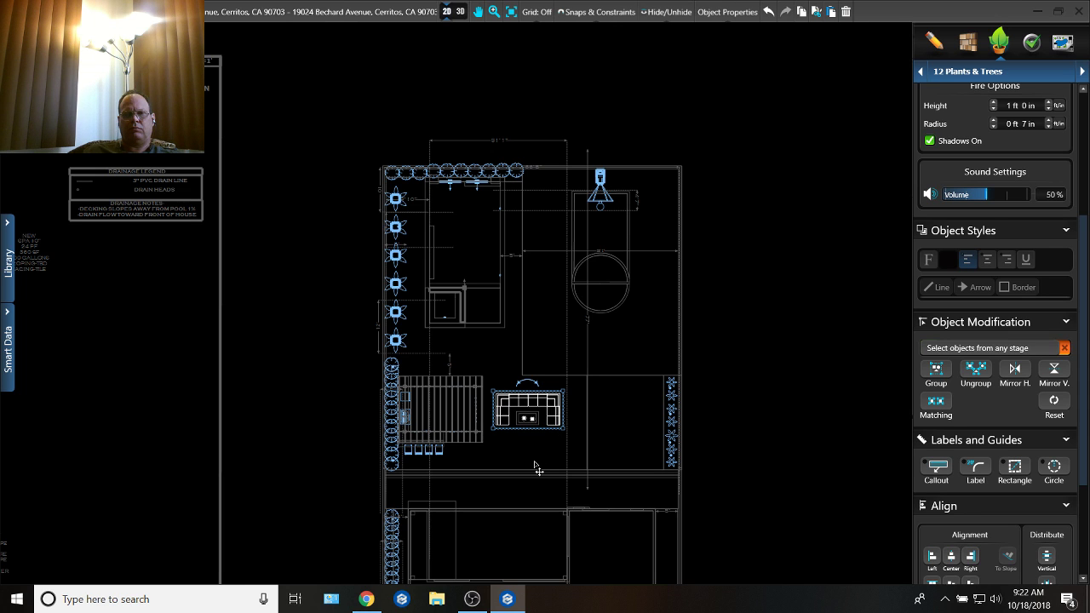
{"action": "scroll", "coordinate": [487, 417], "scroll_direction": "up", "scroll_amount": 5}
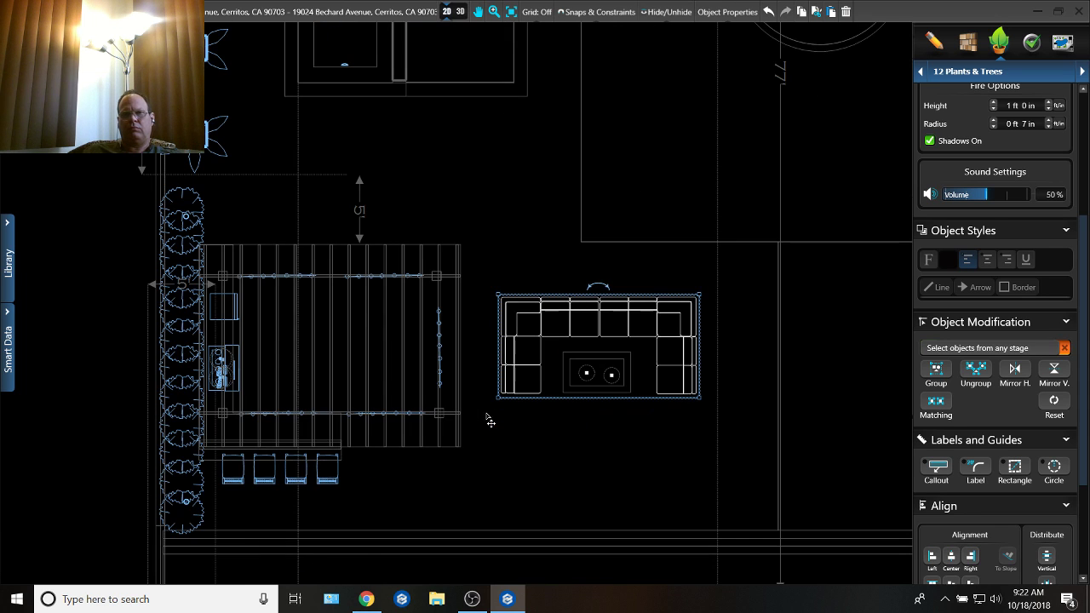
{"action": "left_click", "coordinate": [616, 431]}
{"action": "left_click", "coordinate": [600, 332]}
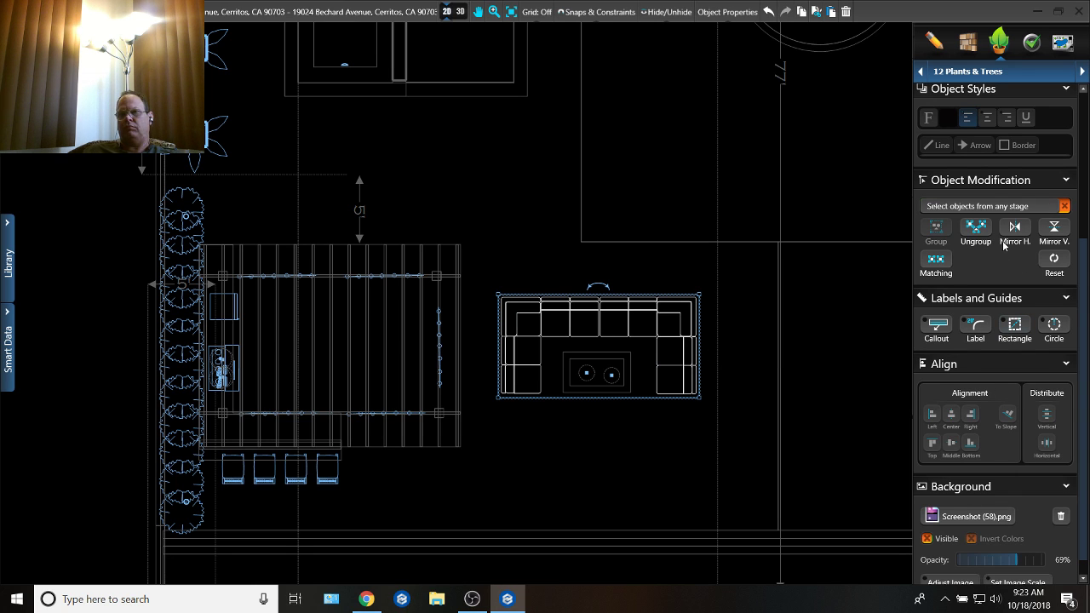
{"action": "left_click", "coordinate": [975, 229]}
{"action": "left_click", "coordinate": [778, 423]}
Step: Move the sofa's left corner section outward by about one seat width to open a gap in the back row
{"action": "scroll", "coordinate": [558, 416], "scroll_direction": "up", "scroll_amount": 2}
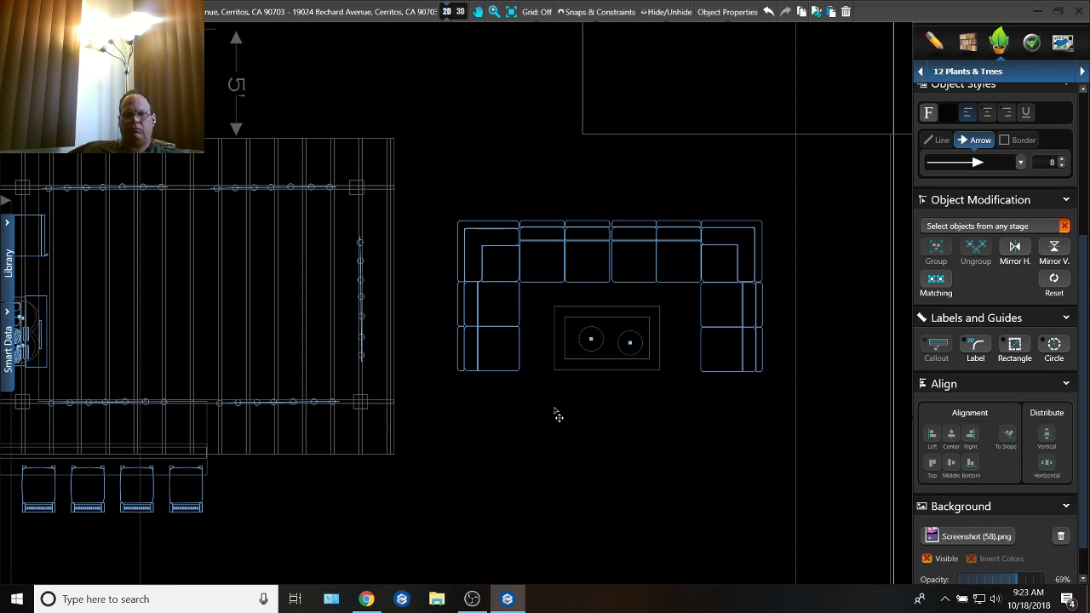
{"action": "left_click_drag", "start_coordinate": [505, 392], "coordinate": [440, 214]}
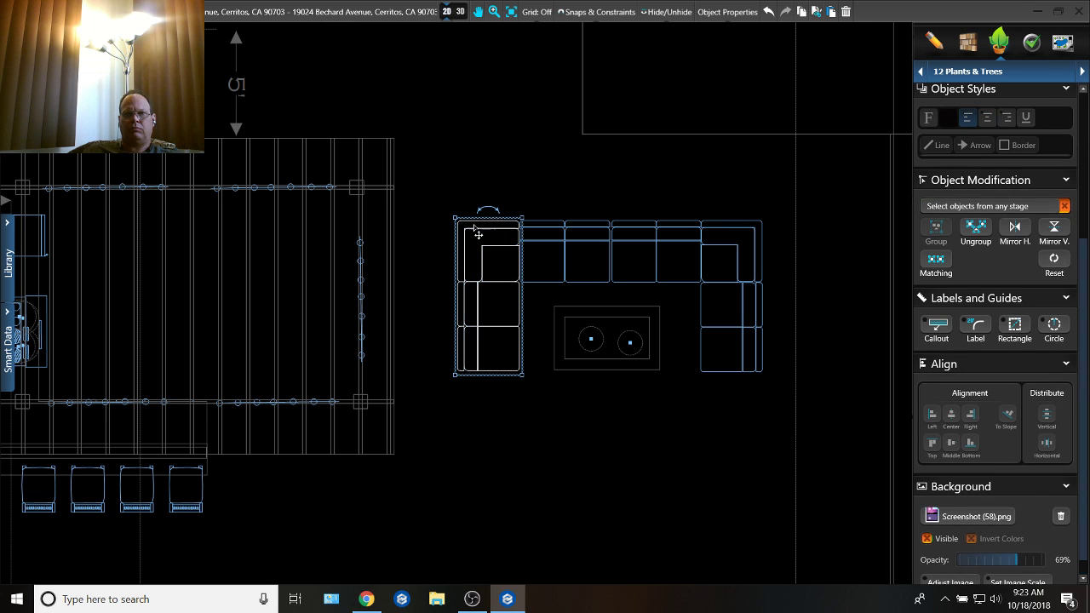
{"action": "left_click", "coordinate": [510, 234]}
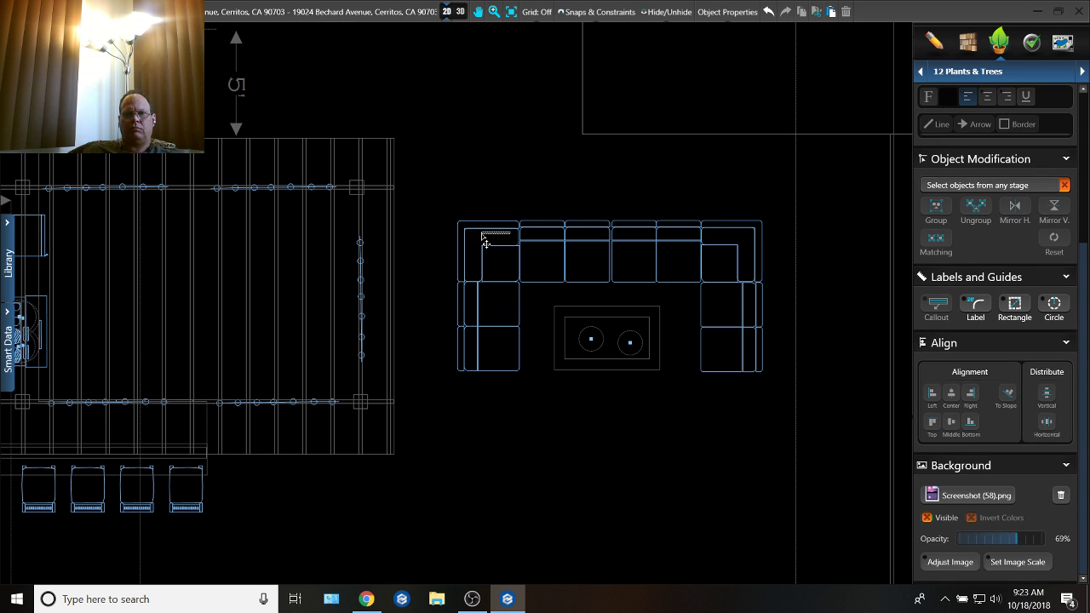
{"action": "left_click", "coordinate": [494, 226]}
{"action": "left_click_drag", "start_coordinate": [497, 235], "coordinate": [462, 234]}
Step: Copy the leftmost armless seat of the back row and place the duplicate in the gap beside the left corner section
{"action": "left_click", "coordinate": [559, 228]}
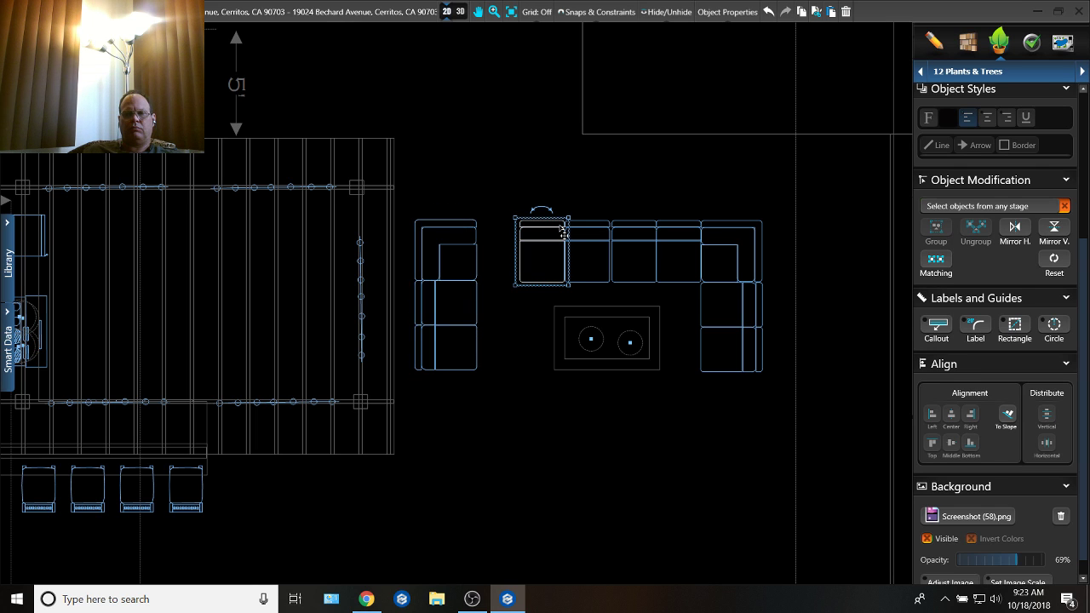
{"action": "key", "text": "ctrl+c"}
{"action": "key", "text": "ctrl+v"}
{"action": "scroll", "coordinate": [502, 243], "scroll_direction": "up", "scroll_amount": 3}
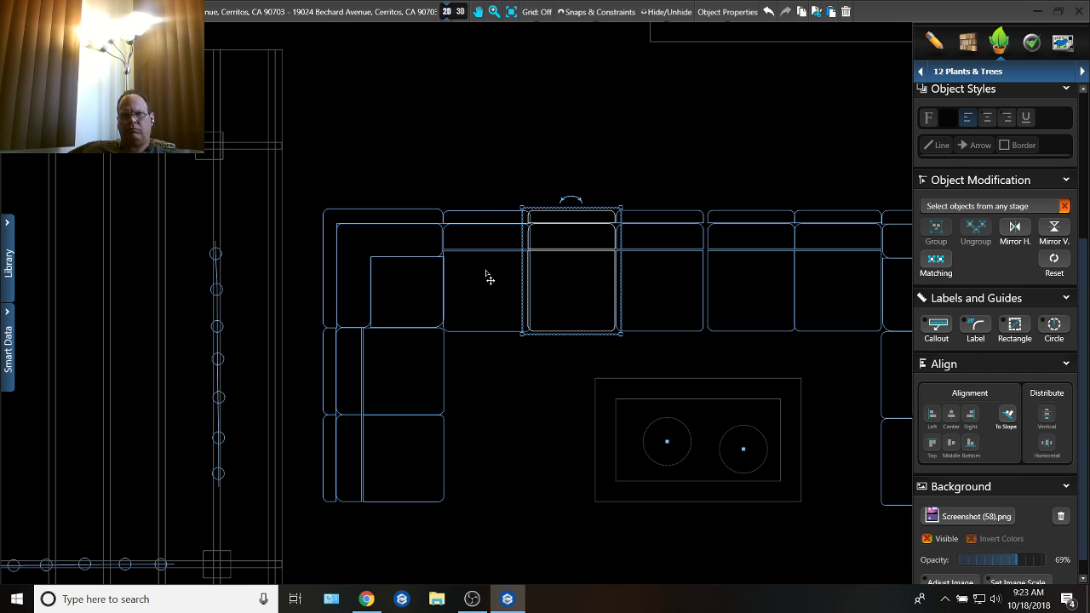
{"action": "left_click", "coordinate": [485, 274]}
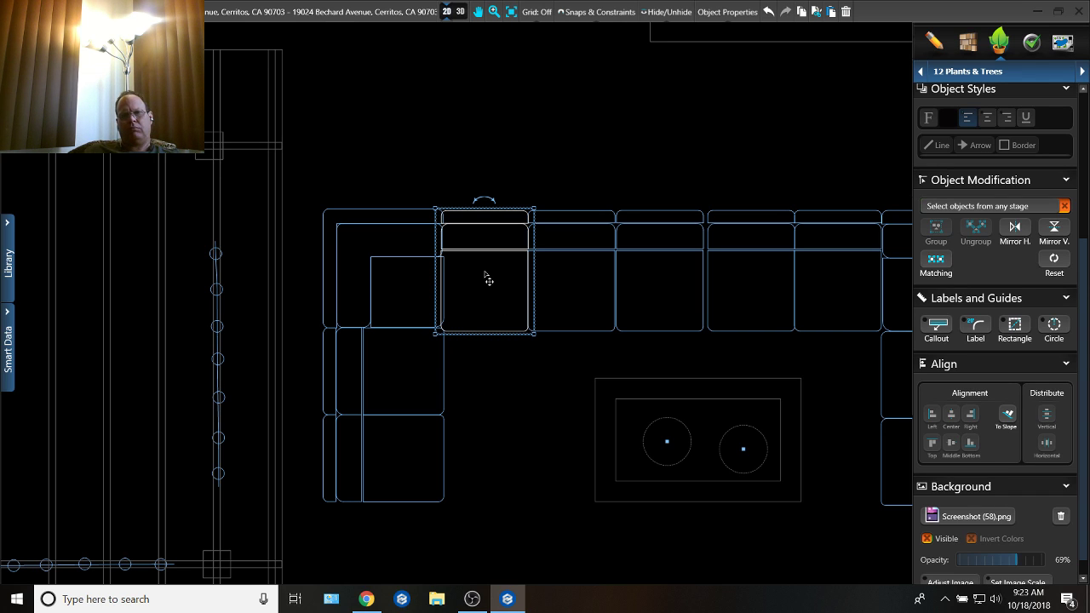
Step: Shift the left corner section clear of the added seat, and try to align it with the other back-row sofa pieces
{"action": "left_click", "coordinate": [440, 424]}
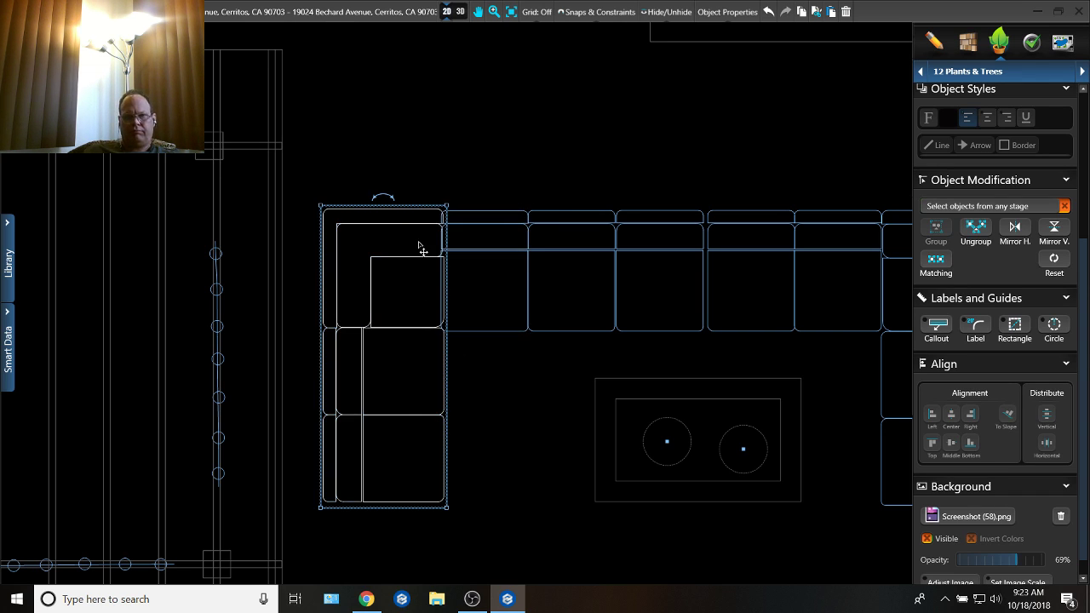
{"action": "left_click_drag", "start_coordinate": [432, 229], "coordinate": [427, 227]}
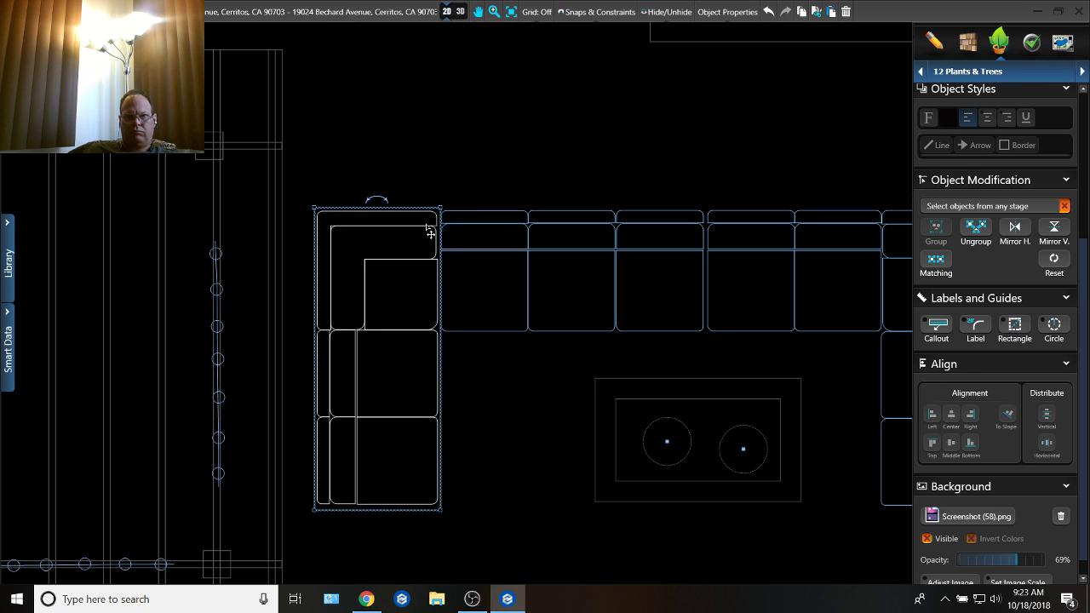
{"action": "left_click", "coordinate": [601, 389]}
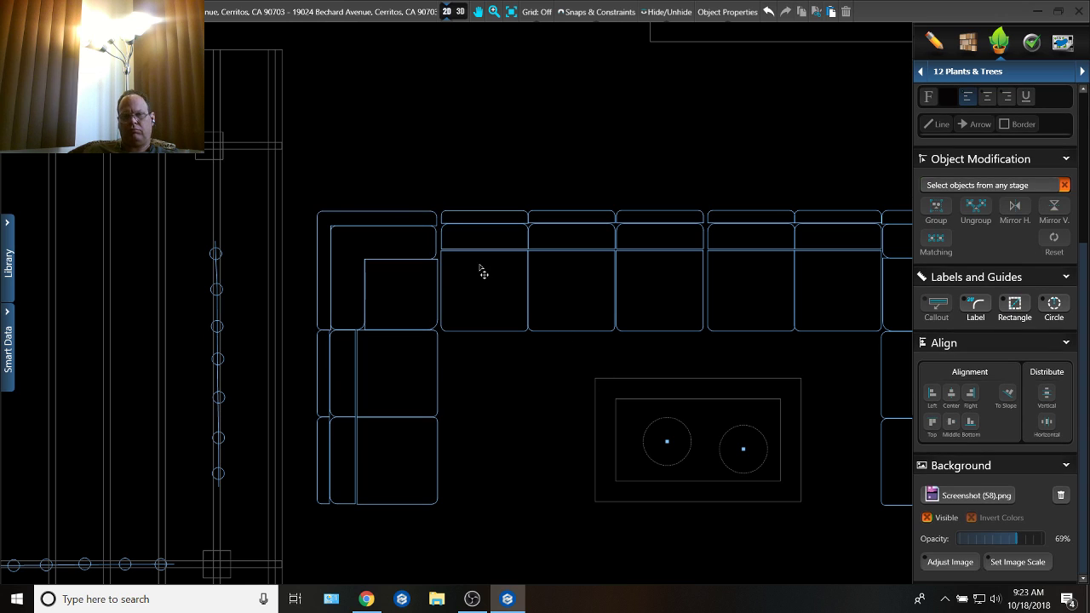
{"action": "left_click_drag", "start_coordinate": [407, 182], "coordinate": [894, 280]}
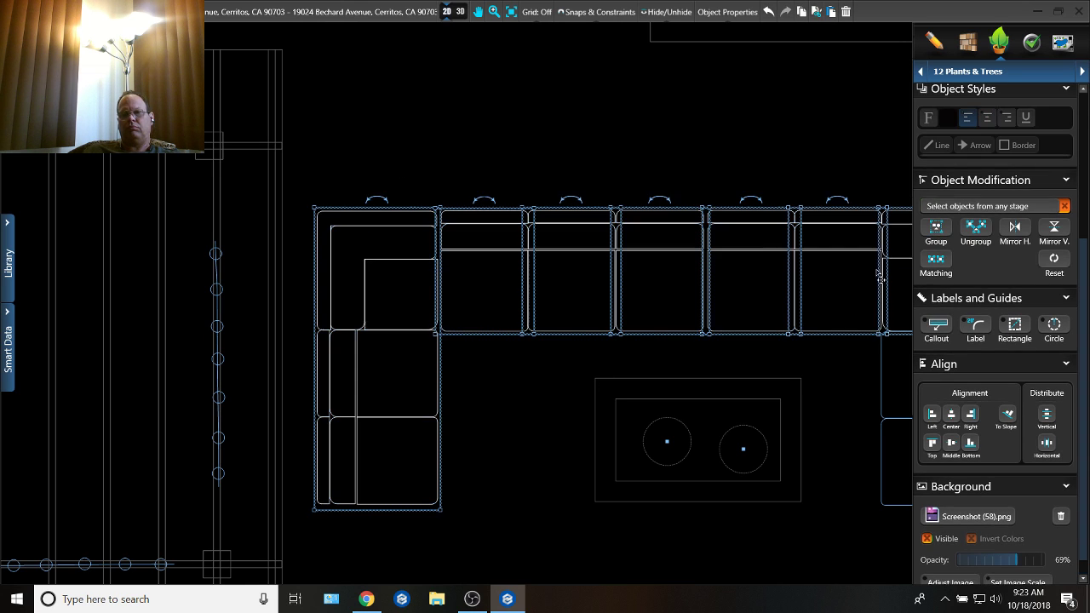
{"action": "middle_click_drag", "start_coordinate": [593, 226], "coordinate": [381, 193]}
{"action": "left_click", "coordinate": [968, 443]}
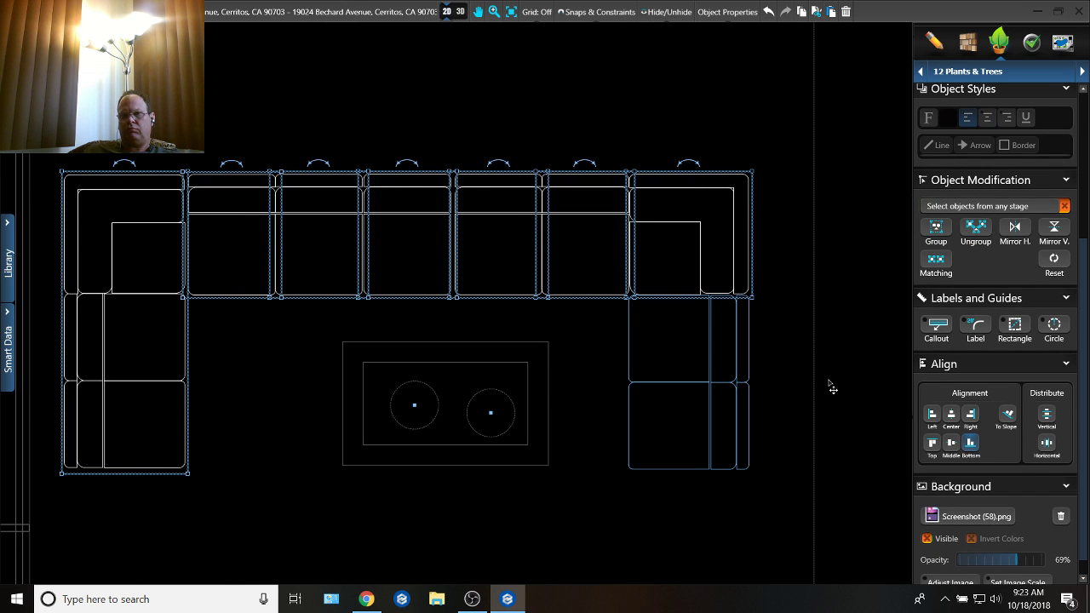
{"action": "left_click", "coordinate": [826, 396]}
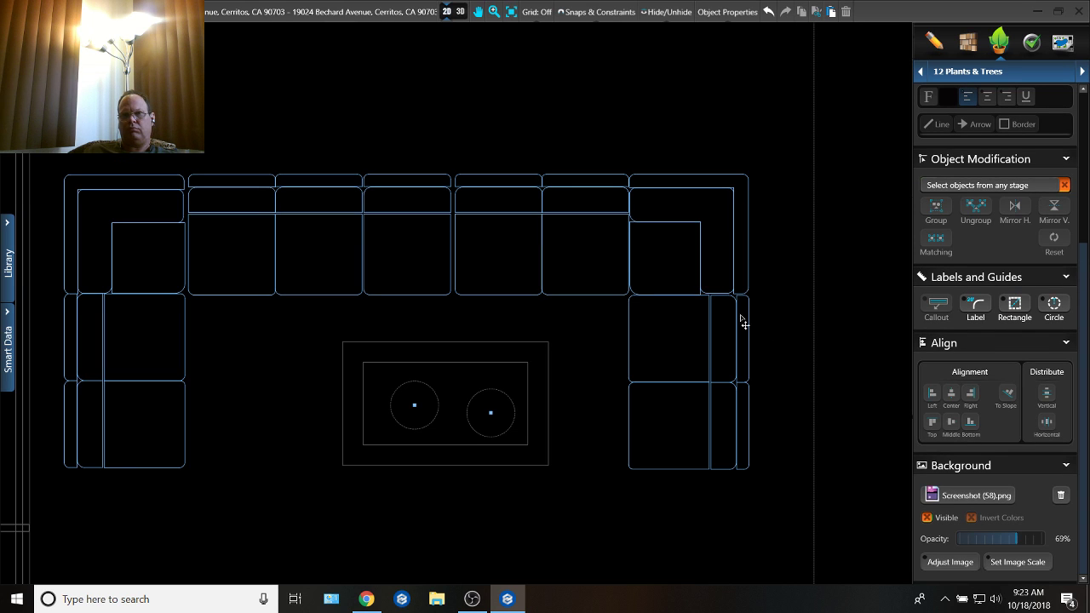
Step: Nudge the left corner section of the sofa right to close the gap to the added seat
{"action": "middle_click_drag", "start_coordinate": [120, 318], "coordinate": [344, 352]}
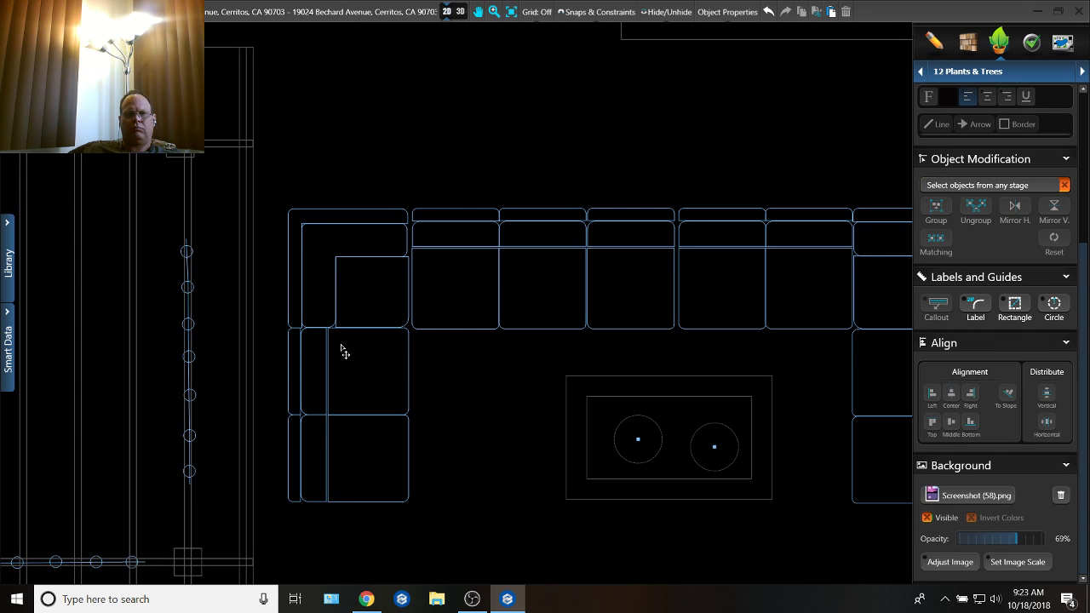
{"action": "left_click", "coordinate": [304, 467]}
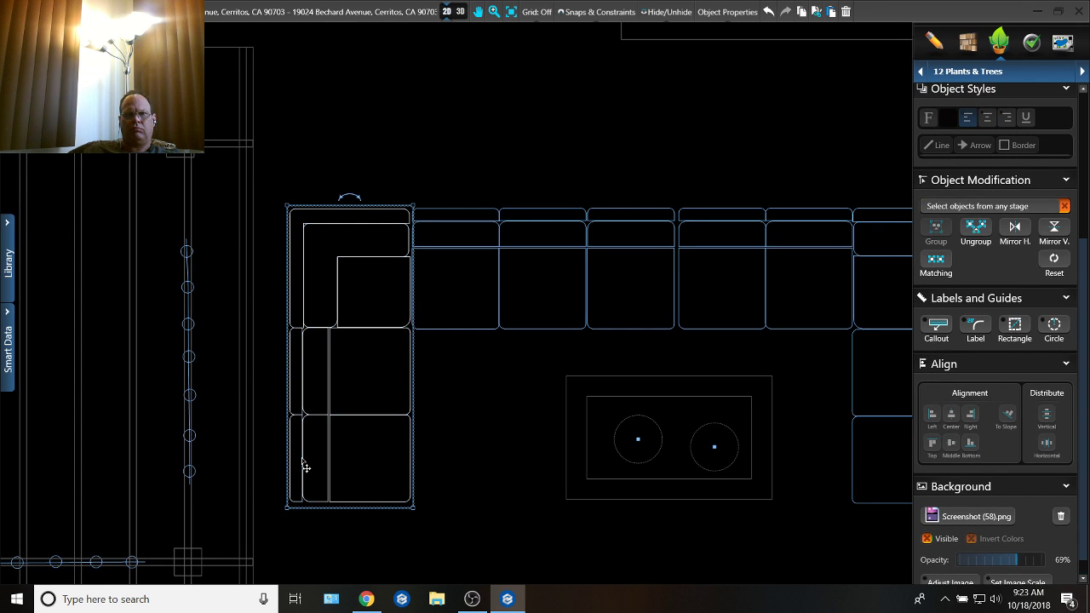
{"action": "left_click", "coordinate": [451, 477]}
Step: Align the tops of the back-row sofa pieces and both corner sections, undoing the wrong alignment first
{"action": "mouse_move", "coordinate": [311, 183]}
{"action": "left_mouse_down"}
{"action": "mouse_move", "coordinate": [718, 241]}
{"action": "mouse_move", "coordinate": [891, 253]}
{"action": "mouse_move", "coordinate": [893, 264]}
{"action": "left_mouse_up"}
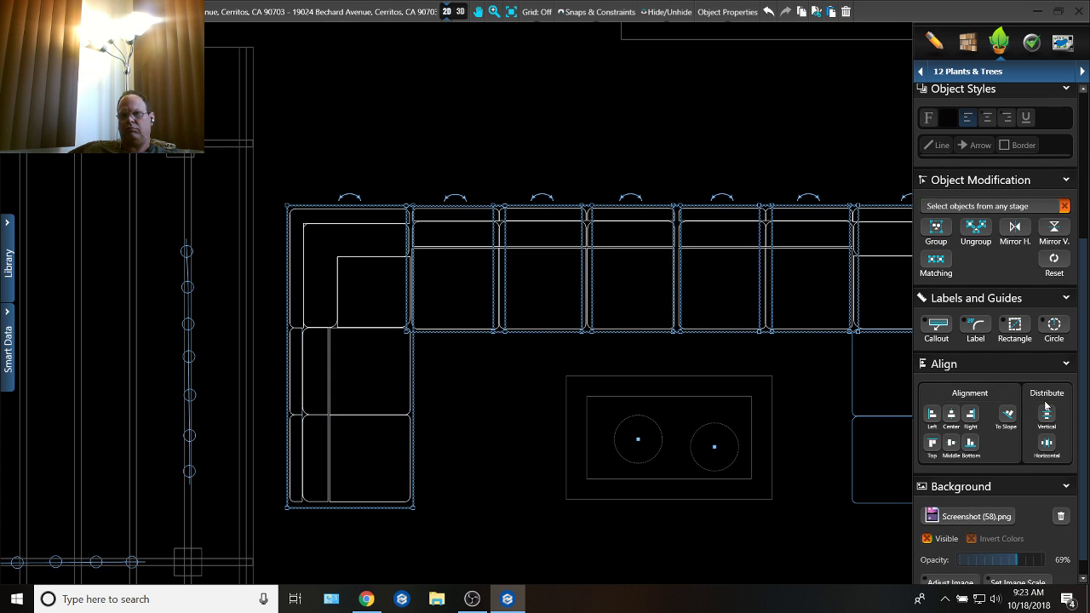
{"action": "left_click", "coordinate": [931, 443]}
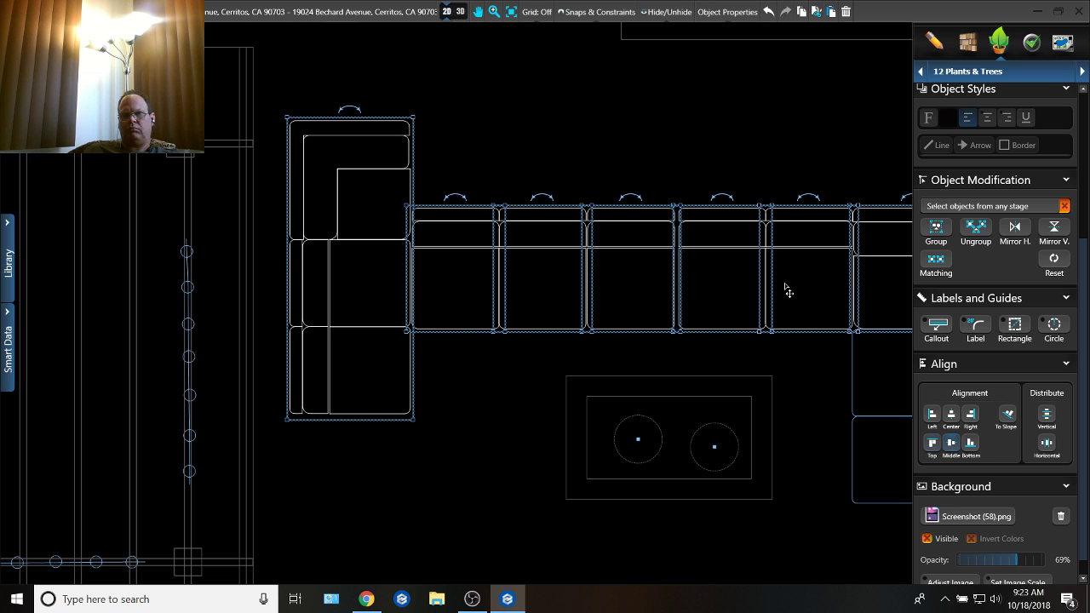
{"action": "left_click", "coordinate": [769, 12]}
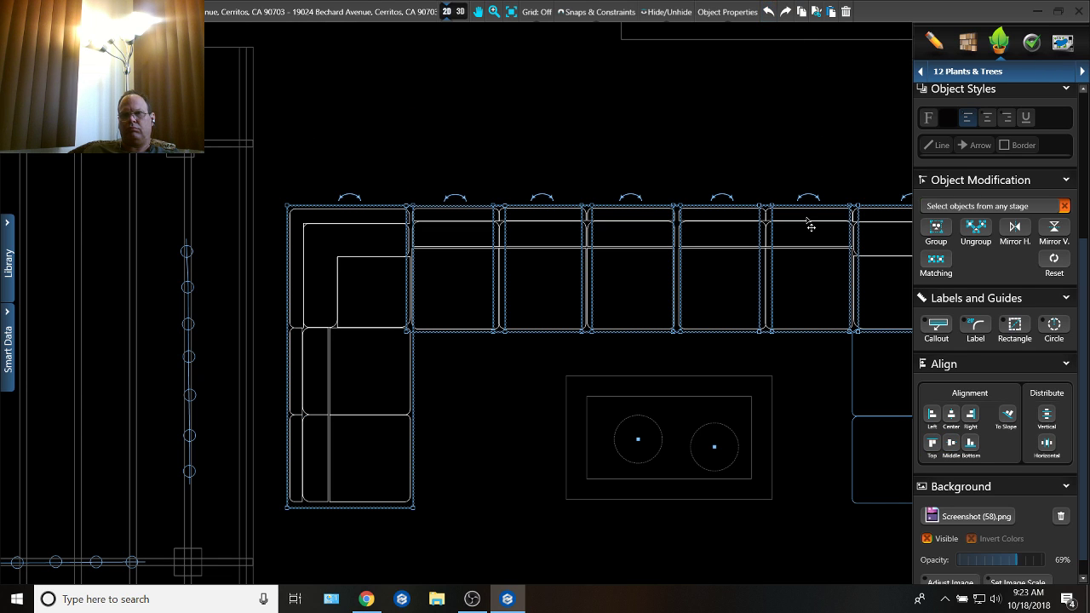
{"action": "left_click", "coordinate": [932, 443]}
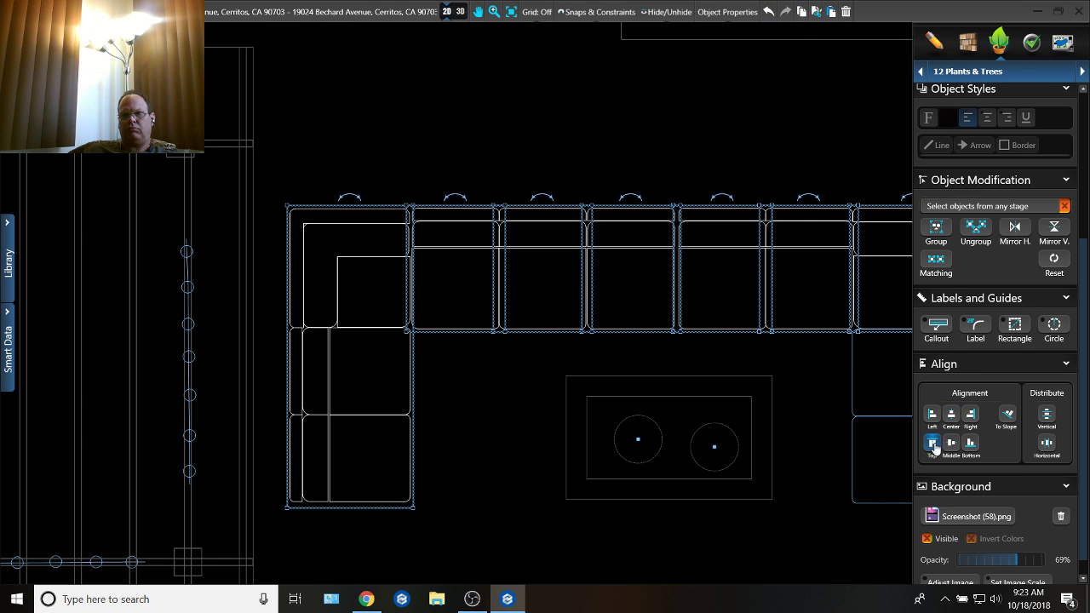
{"action": "left_click", "coordinate": [713, 140]}
Step: Extend the fire table's outer rectangle toward the left sofa section to a length of about 6' 7"
{"action": "scroll", "coordinate": [713, 141], "scroll_direction": "down", "scroll_amount": 2}
{"action": "middle_click_drag", "start_coordinate": [676, 228], "coordinate": [604, 233]}
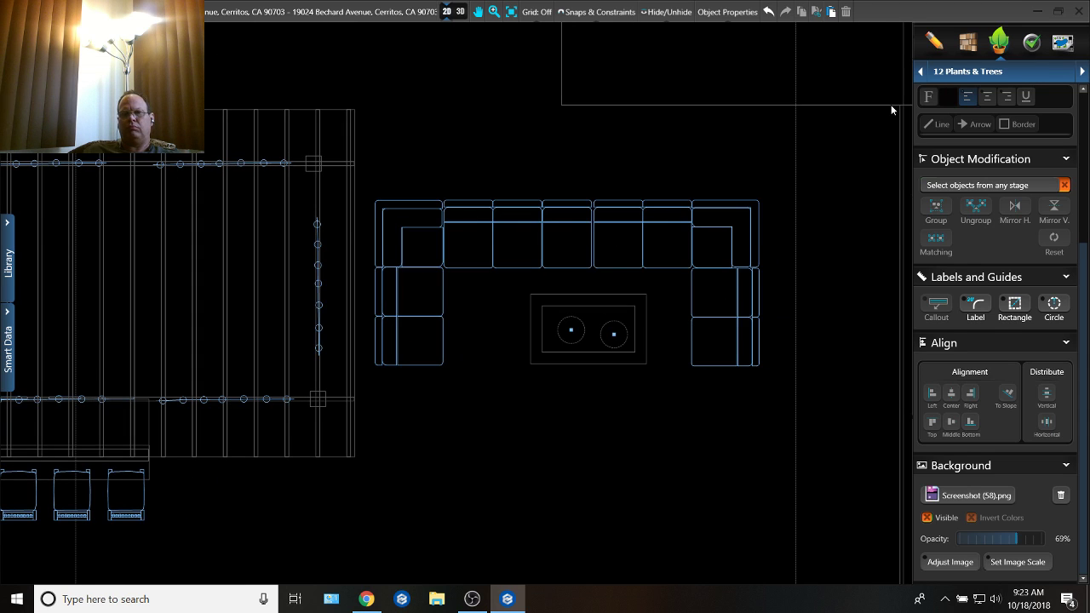
{"action": "left_click", "coordinate": [550, 358]}
{"action": "scroll", "coordinate": [547, 361], "scroll_direction": "up", "scroll_amount": 3}
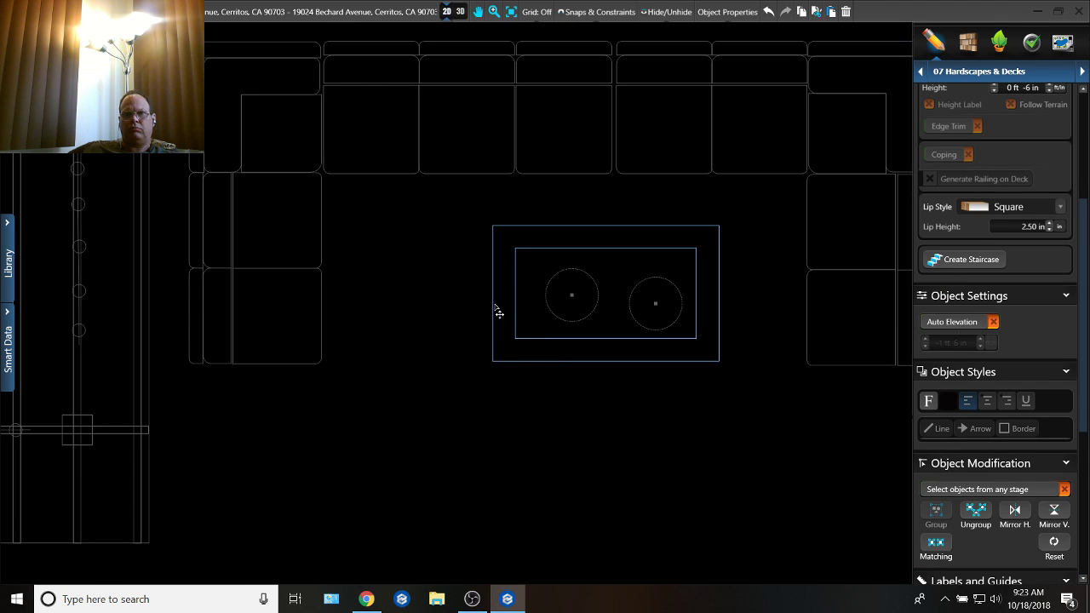
{"action": "left_click", "coordinate": [494, 305]}
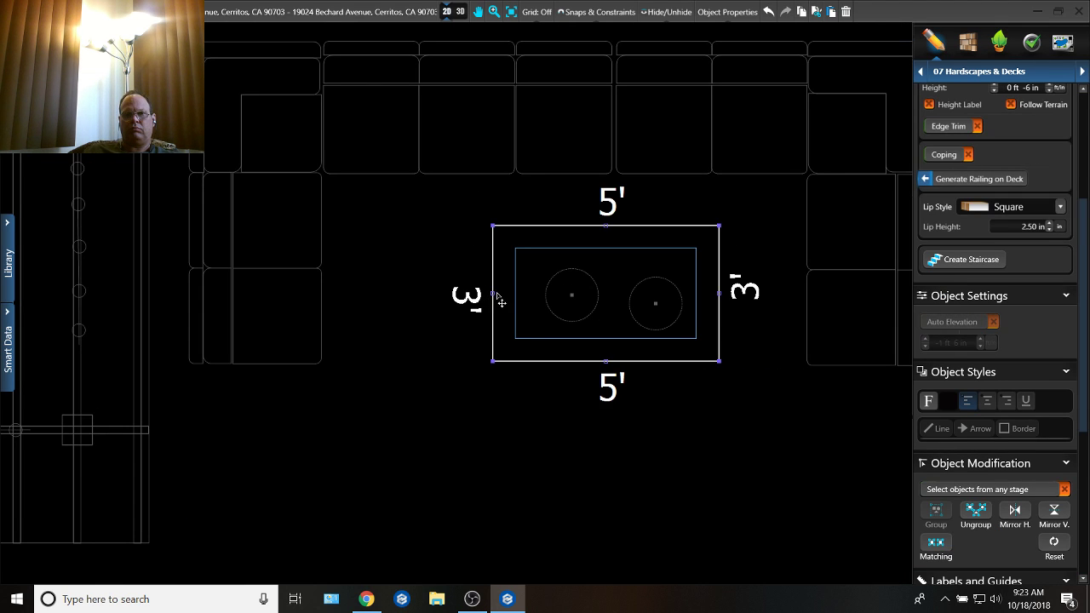
{"action": "left_click_drag", "start_coordinate": [497, 302], "coordinate": [423, 308]}
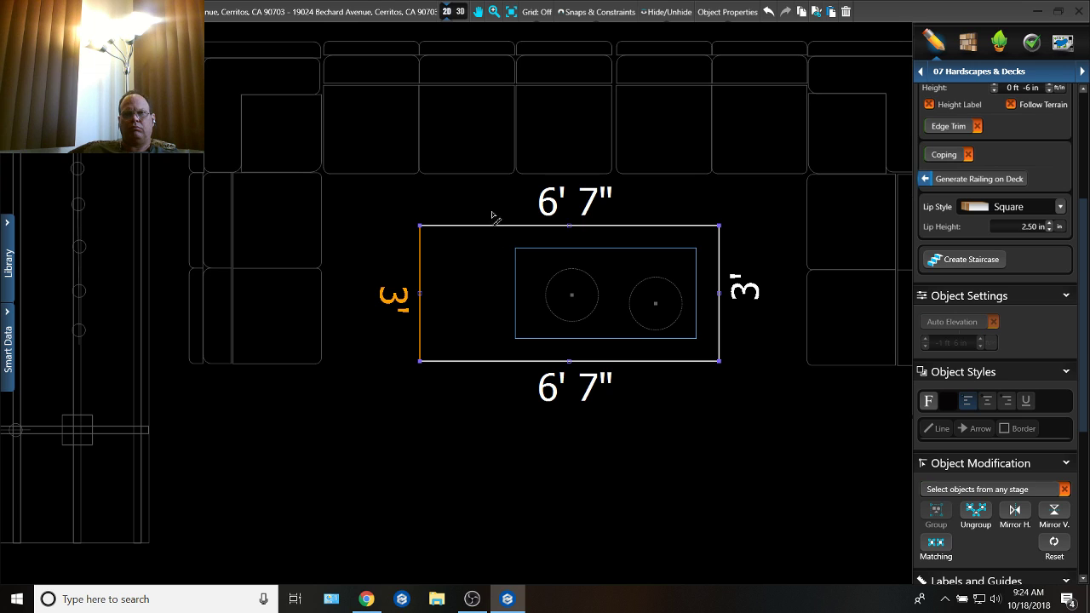
Step: Draw a 2' dimension arrow down from the back seats and place a horizontal copy of it at the fire table's left side
{"action": "mouse_move", "coordinate": [477, 181]}
{"action": "left_mouse_down"}
{"action": "mouse_move", "coordinate": [473, 269]}
{"action": "mouse_move", "coordinate": [540, 282]}
{"action": "mouse_move", "coordinate": [456, 275]}
{"action": "mouse_move", "coordinate": [457, 286]}
{"action": "mouse_move", "coordinate": [456, 268]}
{"action": "left_mouse_up"}
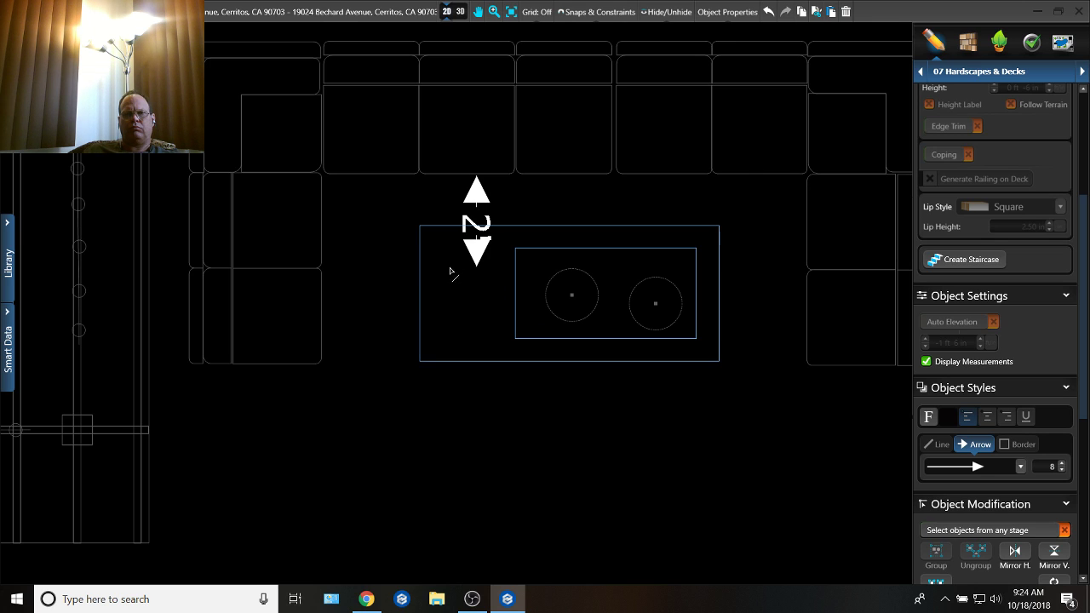
{"action": "key", "text": "ctrl+v"}
{"action": "left_click", "coordinate": [378, 306]}
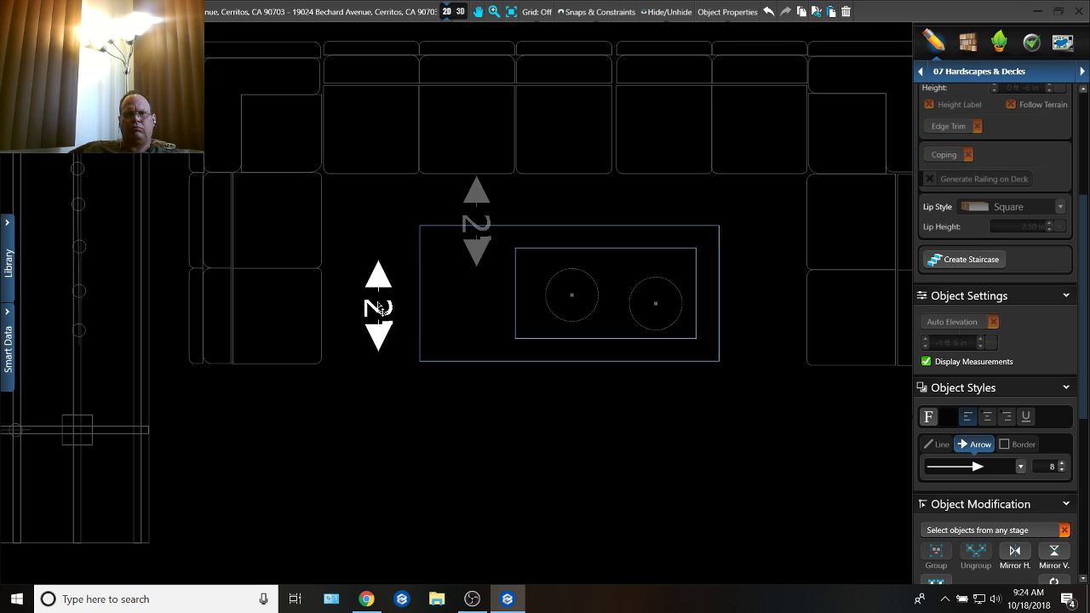
{"action": "left_click_drag", "start_coordinate": [381, 298], "coordinate": [338, 310]}
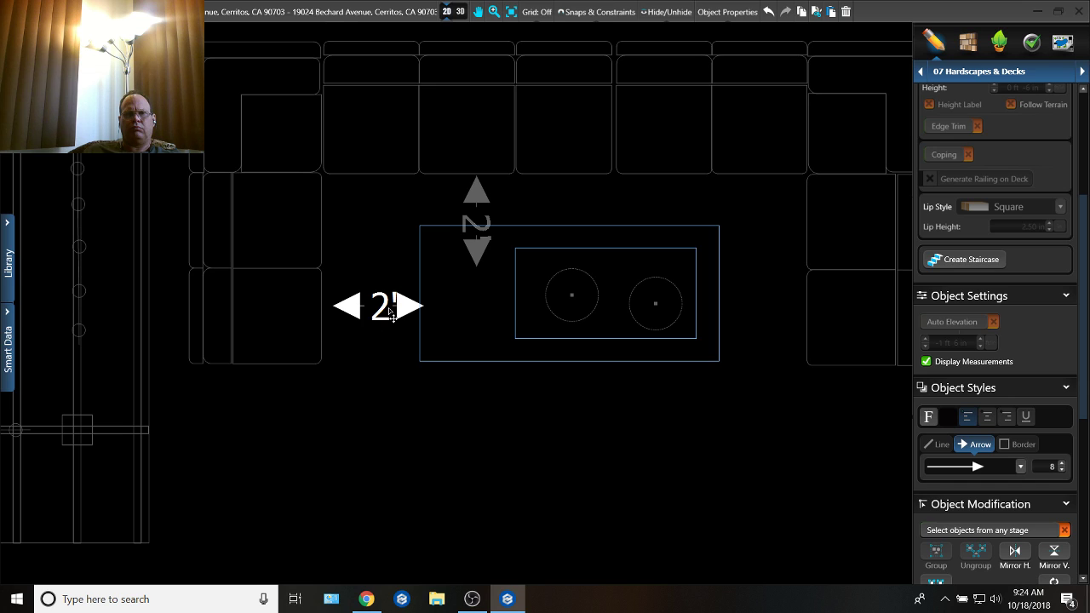
Step: Place two more horizontal copies of the 2' arrow in the gaps between the fire table and the left and right sofa sections
{"action": "key", "text": "ctrl+v"}
{"action": "left_click", "coordinate": [375, 273]}
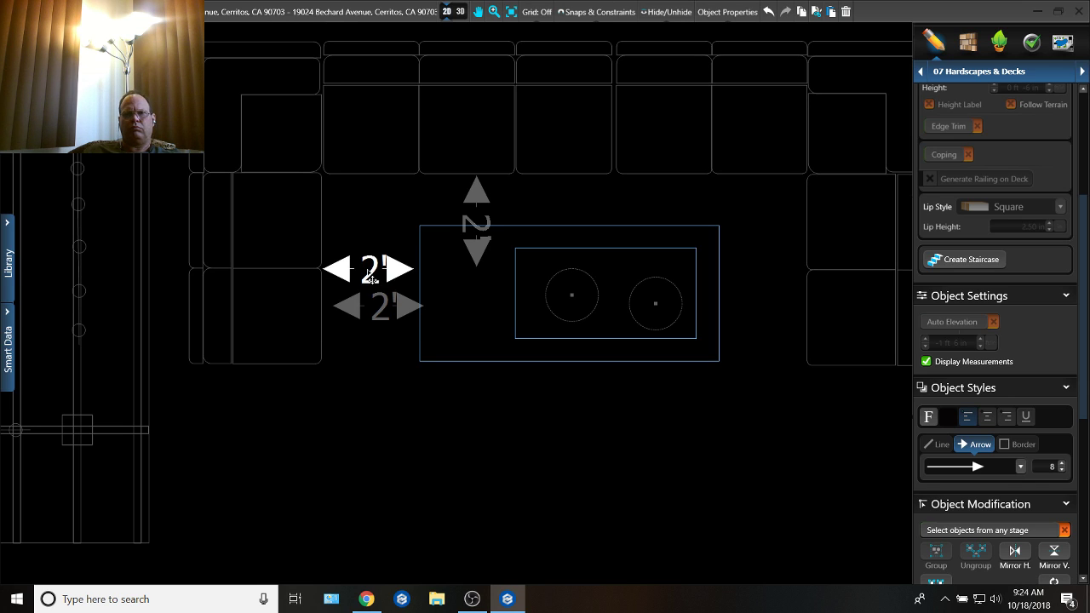
{"action": "key", "text": "ctrl+v"}
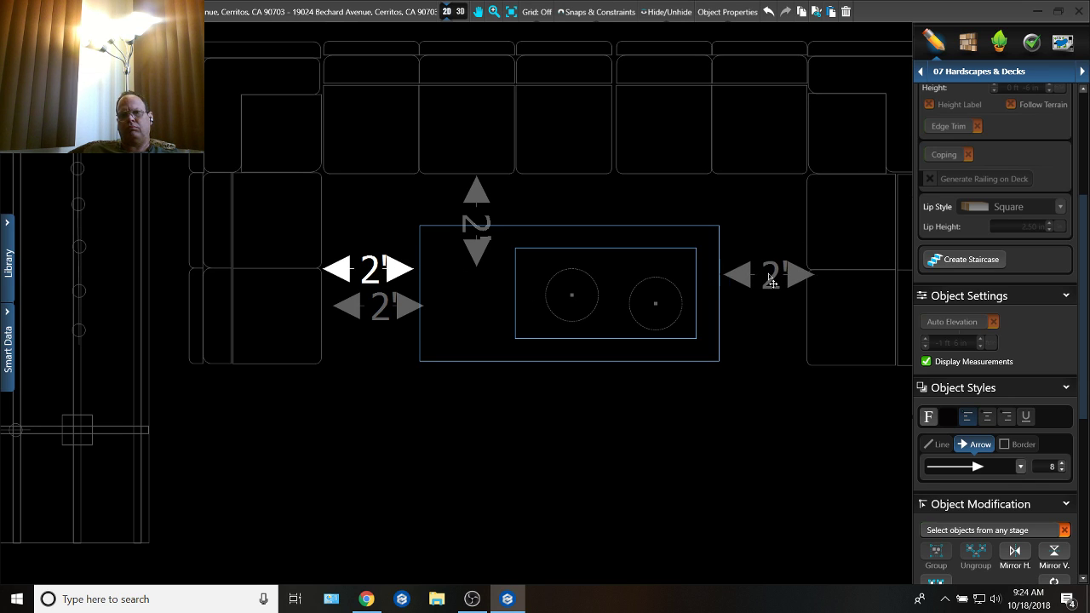
{"action": "left_click", "coordinate": [764, 281]}
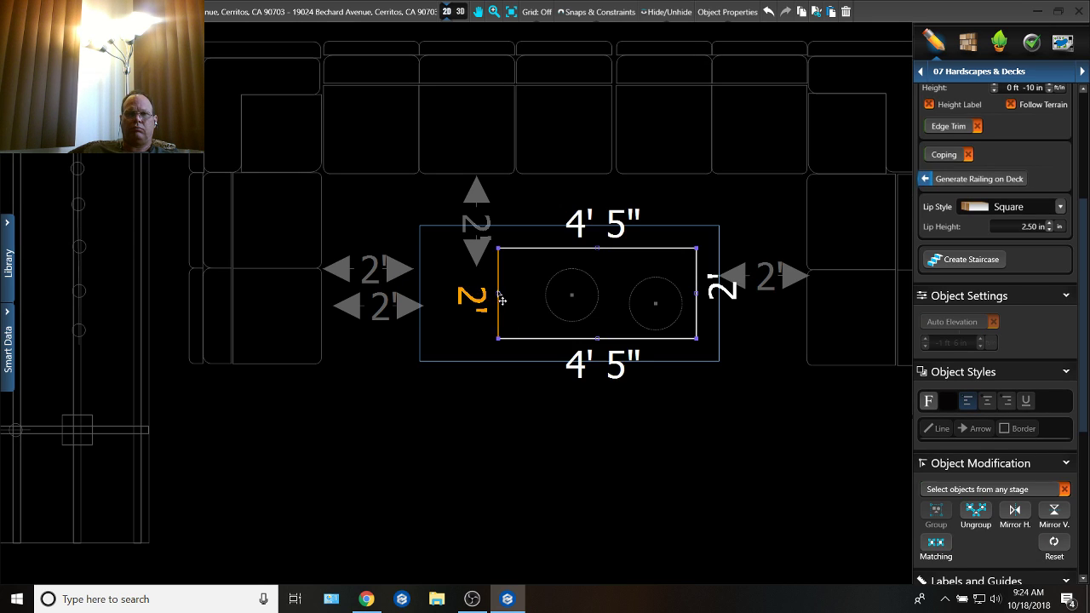
Step: Extend the left edge of the fire table's inner rectangle to a length of about 5' 8"
{"action": "left_click_drag", "start_coordinate": [501, 299], "coordinate": [471, 303]}
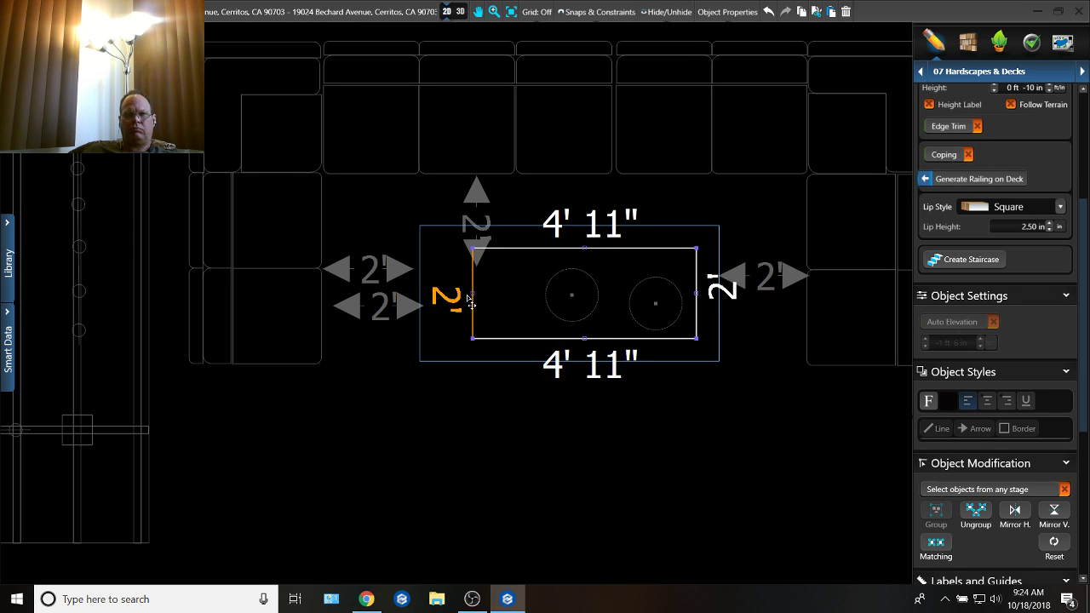
{"action": "left_click", "coordinate": [570, 364]}
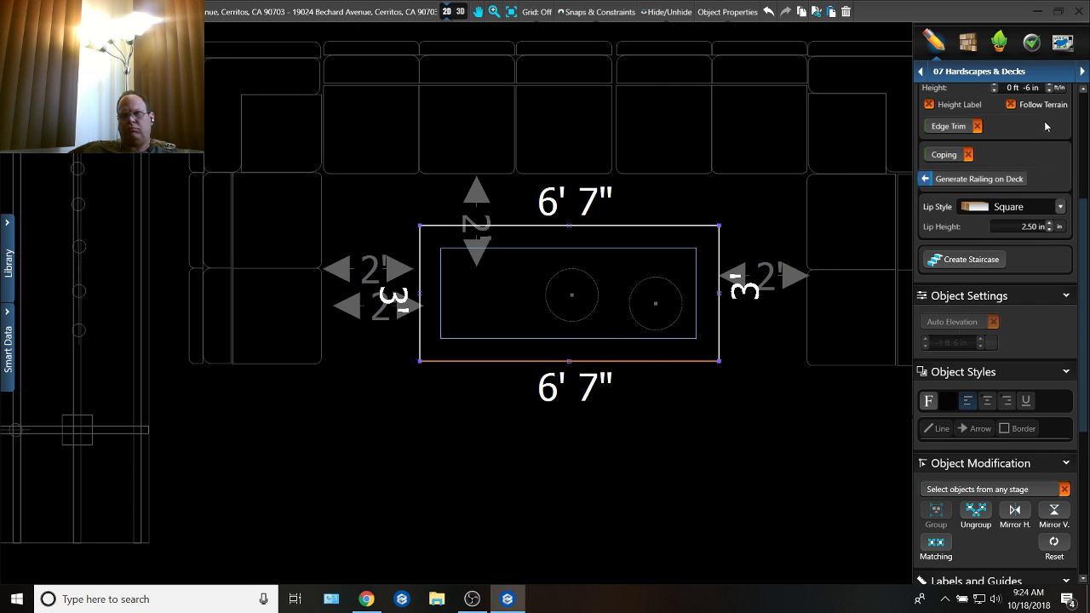
Step: Arrange four of the circular fire objects in a row inside the fire table's inner rectangle and distribute them evenly horizontally
{"action": "left_click", "coordinate": [567, 317]}
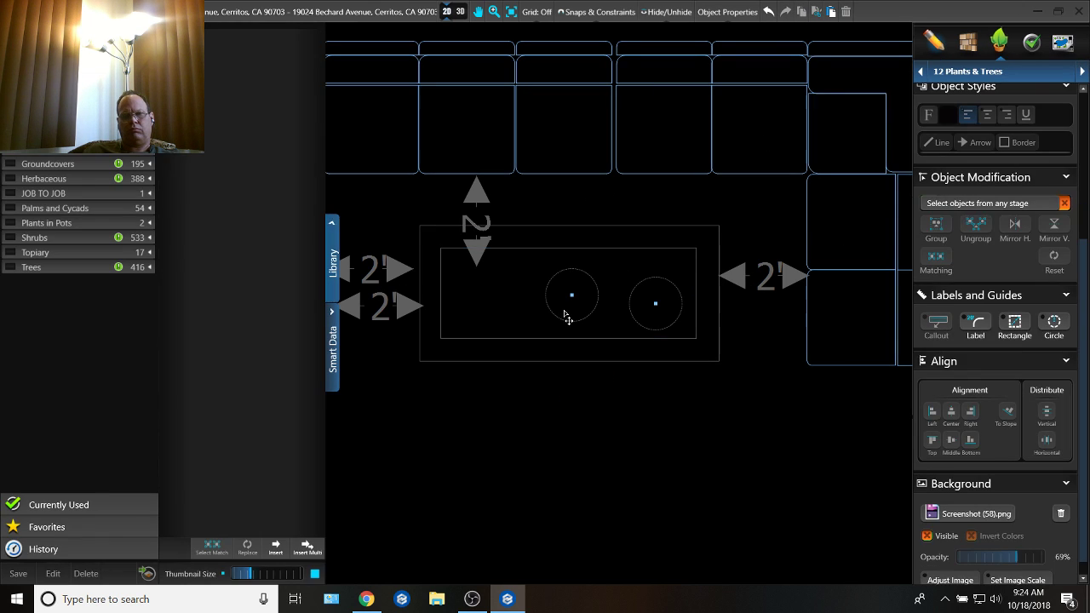
{"action": "left_click", "coordinate": [576, 300]}
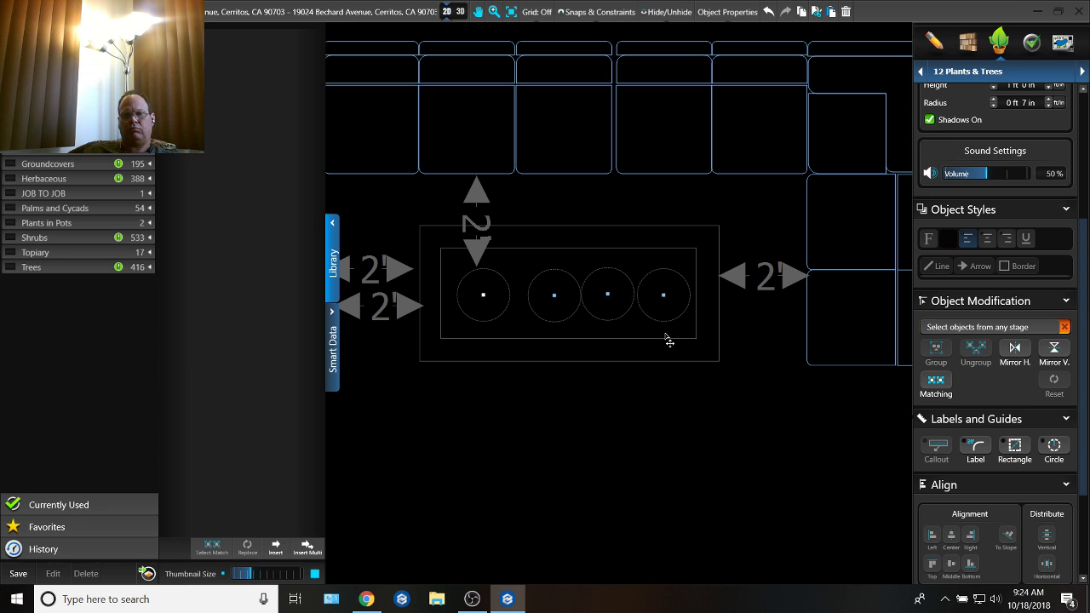
{"action": "left_click_drag", "start_coordinate": [689, 333], "coordinate": [547, 323]}
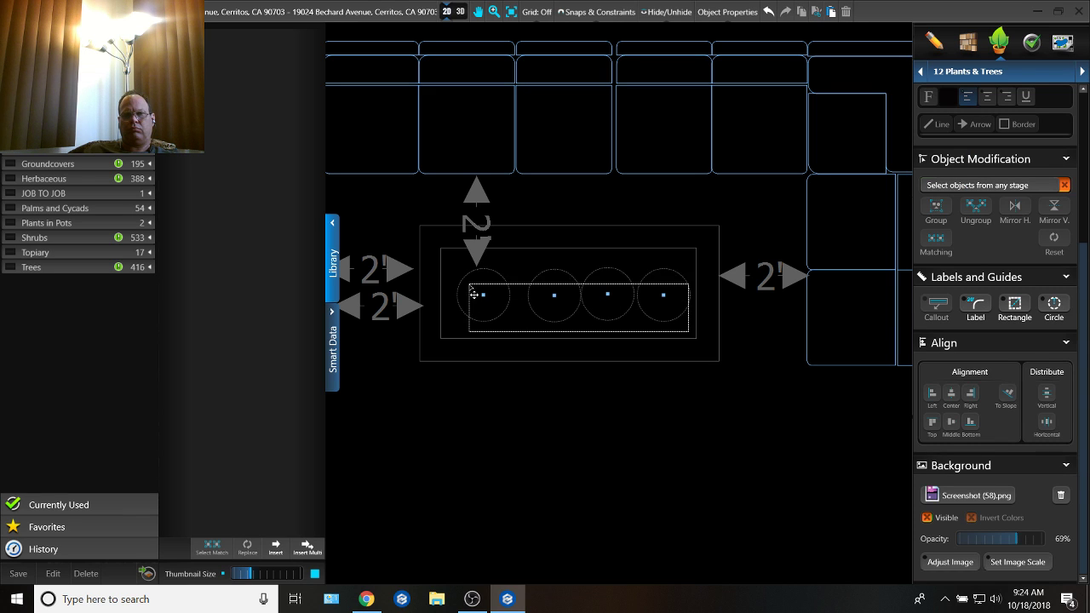
{"action": "left_click_drag", "start_coordinate": [474, 294], "coordinate": [470, 288]}
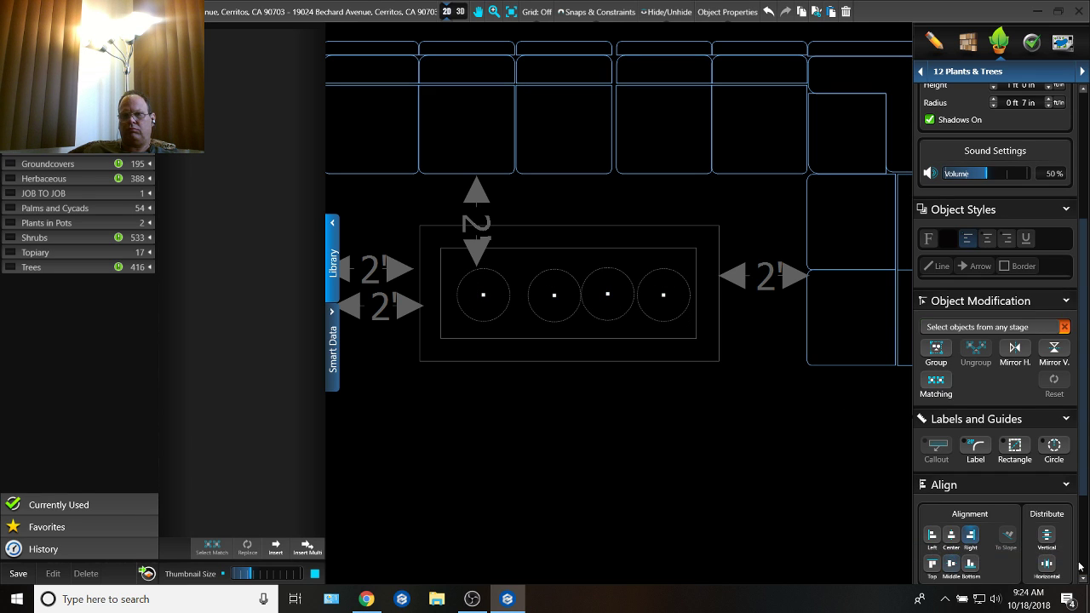
{"action": "left_click", "coordinate": [1045, 567]}
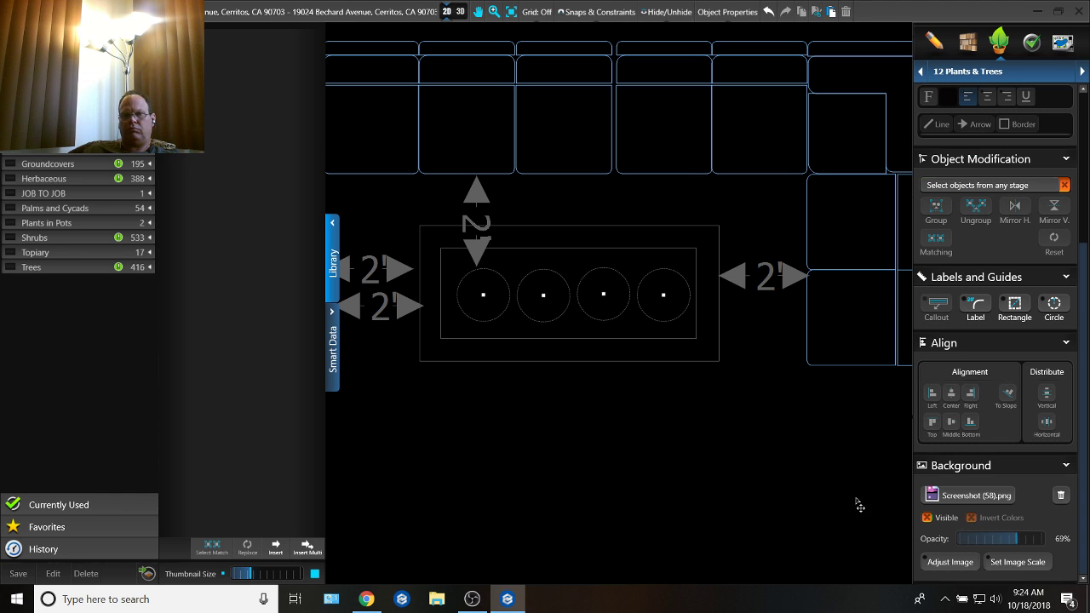
Step: Examine the 2D backyard plan around the seating area, the pool's planting strip and the basketball court
{"action": "scroll", "coordinate": [667, 377], "scroll_direction": "down", "scroll_amount": 3}
{"action": "scroll", "coordinate": [615, 364], "scroll_direction": "down", "scroll_amount": 3}
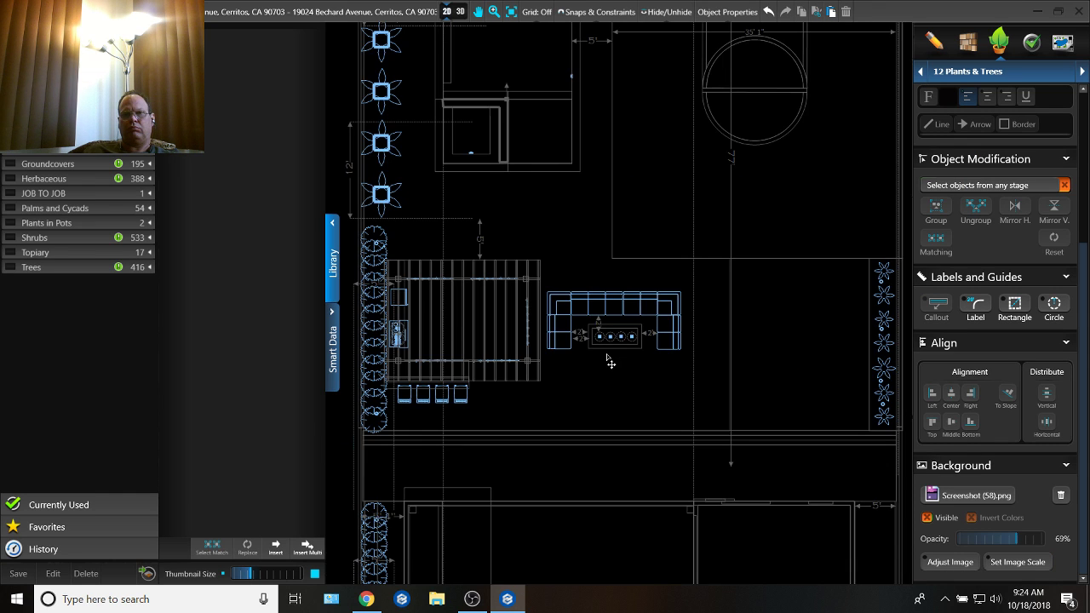
{"action": "middle_click_drag", "start_coordinate": [610, 364], "coordinate": [591, 398]}
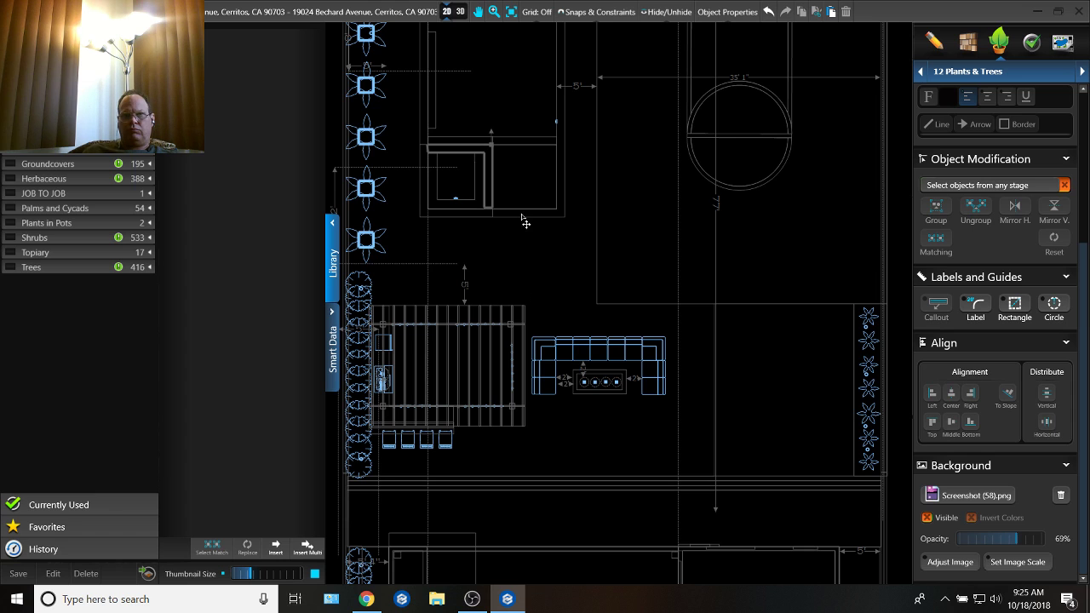
{"action": "middle_click_drag", "start_coordinate": [444, 107], "coordinate": [453, 277]}
{"action": "scroll", "coordinate": [607, 89], "scroll_direction": "up", "scroll_amount": 2}
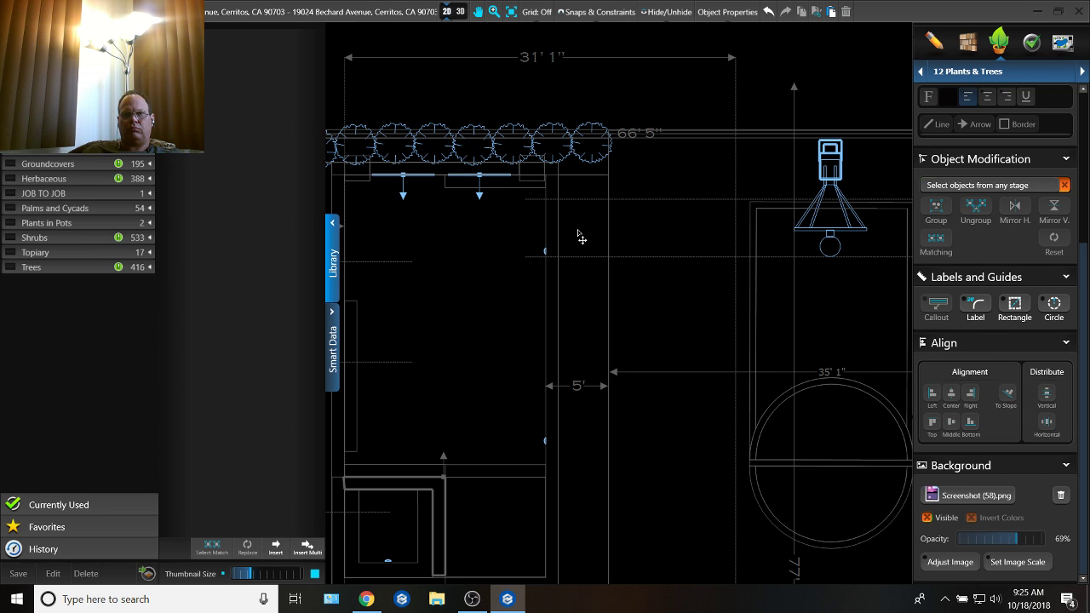
{"action": "left_click", "coordinate": [579, 238]}
{"action": "scroll", "coordinate": [592, 197], "scroll_direction": "up", "scroll_amount": 3}
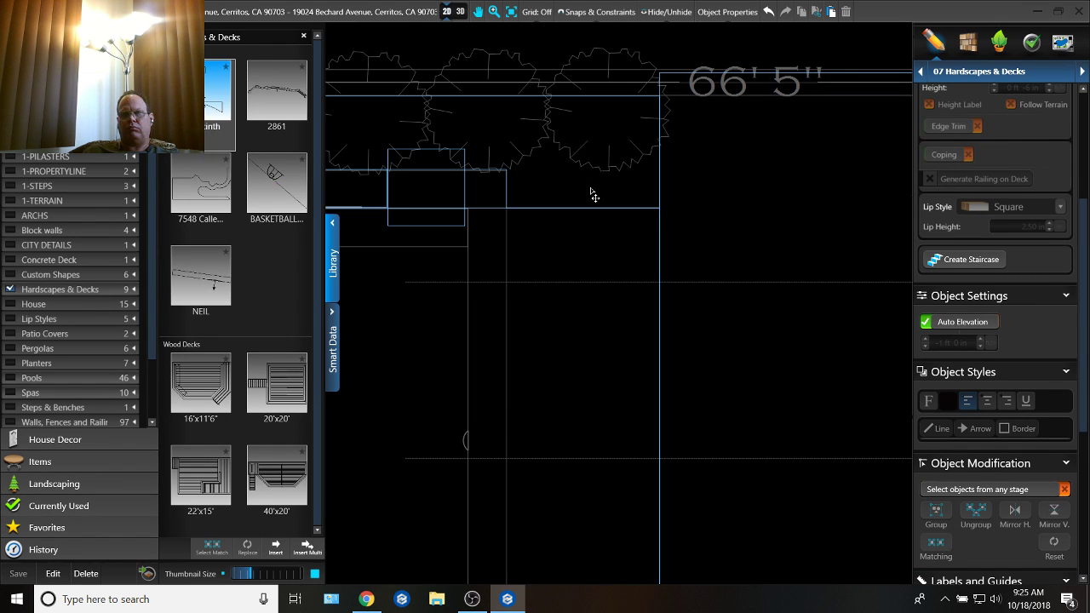
{"action": "scroll", "coordinate": [594, 196], "scroll_direction": "down", "scroll_amount": 4}
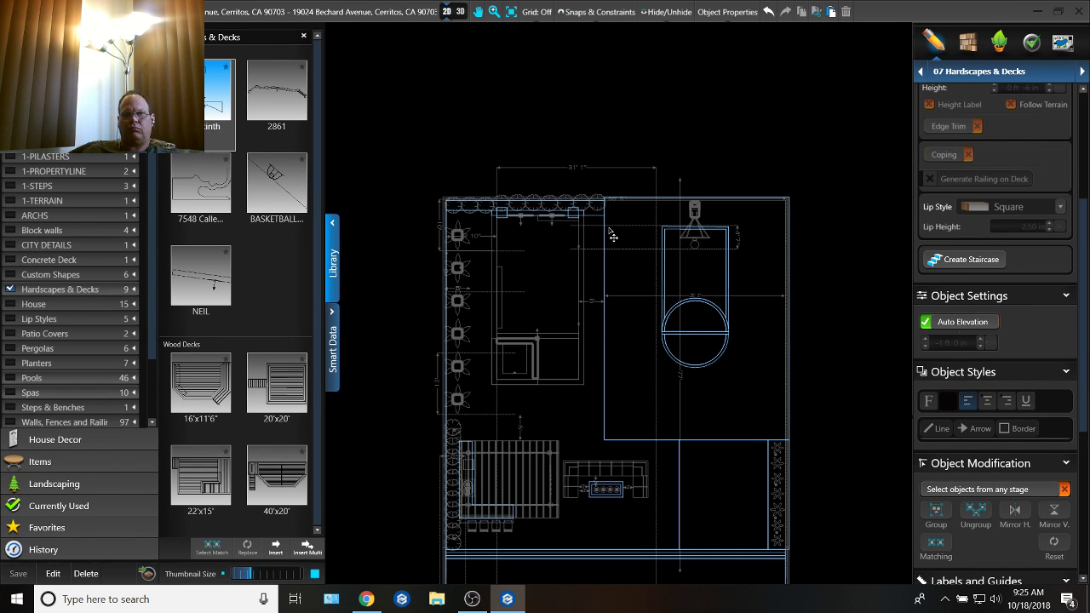
{"action": "scroll", "coordinate": [612, 236], "scroll_direction": "up", "scroll_amount": 3}
{"action": "scroll", "coordinate": [576, 297], "scroll_direction": "down", "scroll_amount": 3}
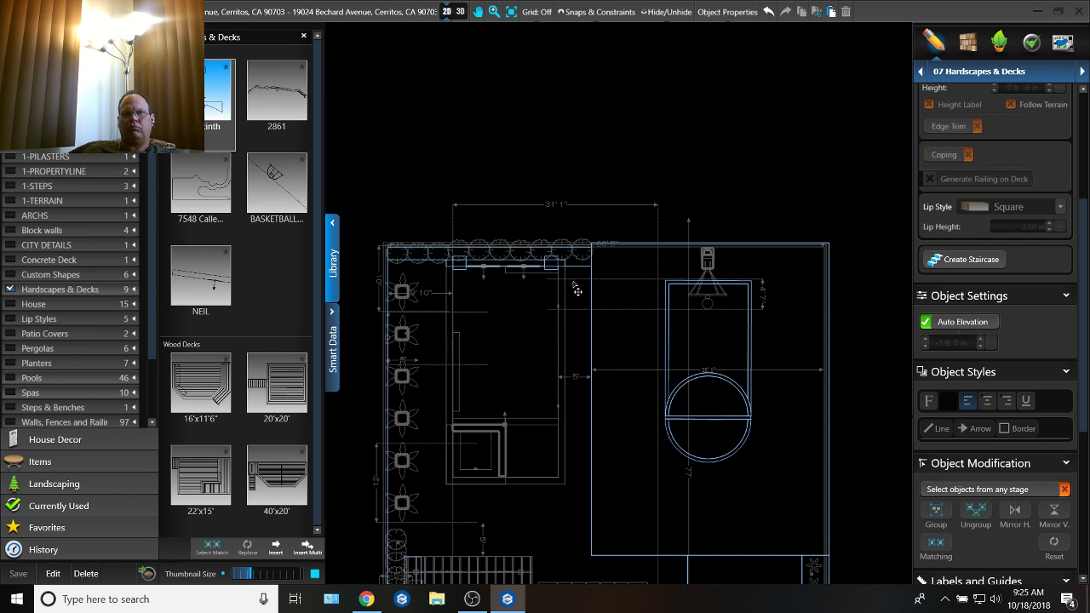
Step: Show the design in 3D at the Plants & Trees stage and copy a small succulent beside the house's patio
{"action": "left_click", "coordinate": [455, 11]}
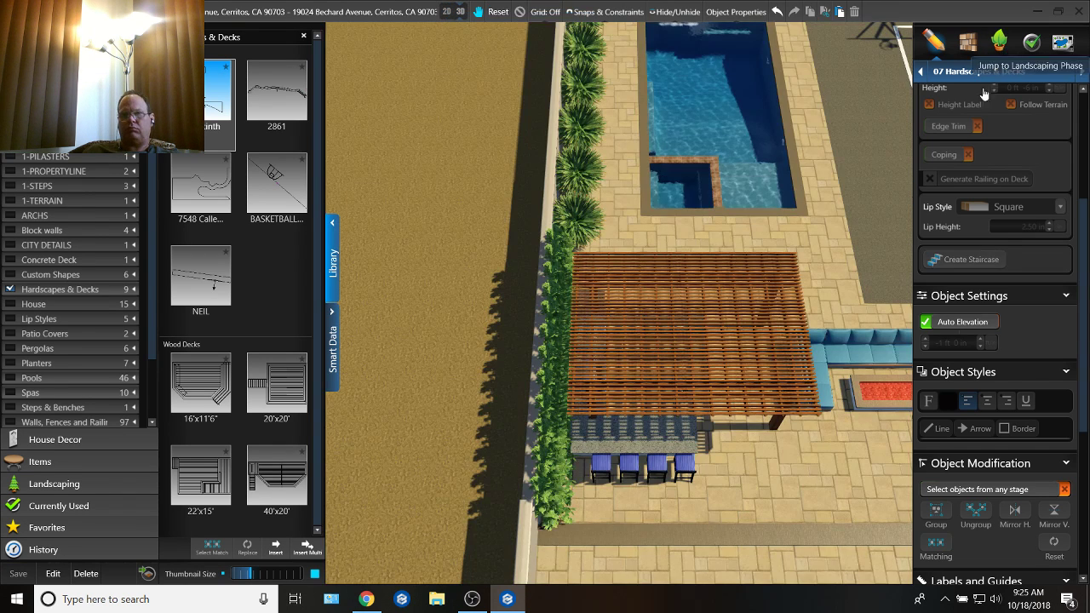
{"action": "left_click", "coordinate": [999, 42]}
{"action": "left_click_drag", "start_coordinate": [814, 183], "coordinate": [628, 337]}
{"action": "scroll", "coordinate": [633, 393], "scroll_direction": "down", "scroll_amount": 3}
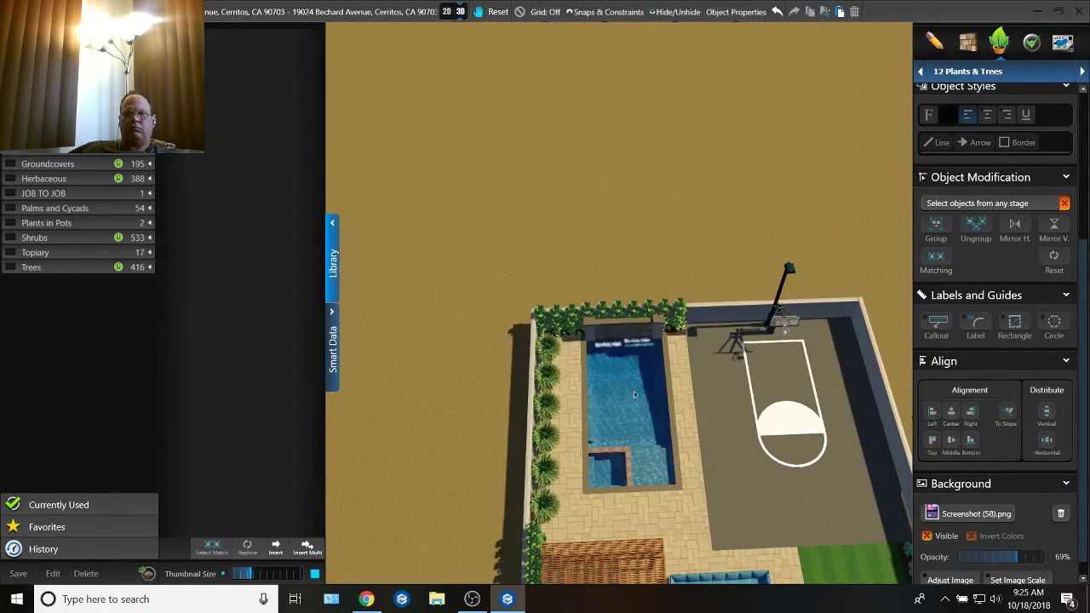
{"action": "left_click_drag", "start_coordinate": [533, 406], "coordinate": [594, 373]}
{"action": "scroll", "coordinate": [594, 373], "scroll_direction": "up", "scroll_amount": 2}
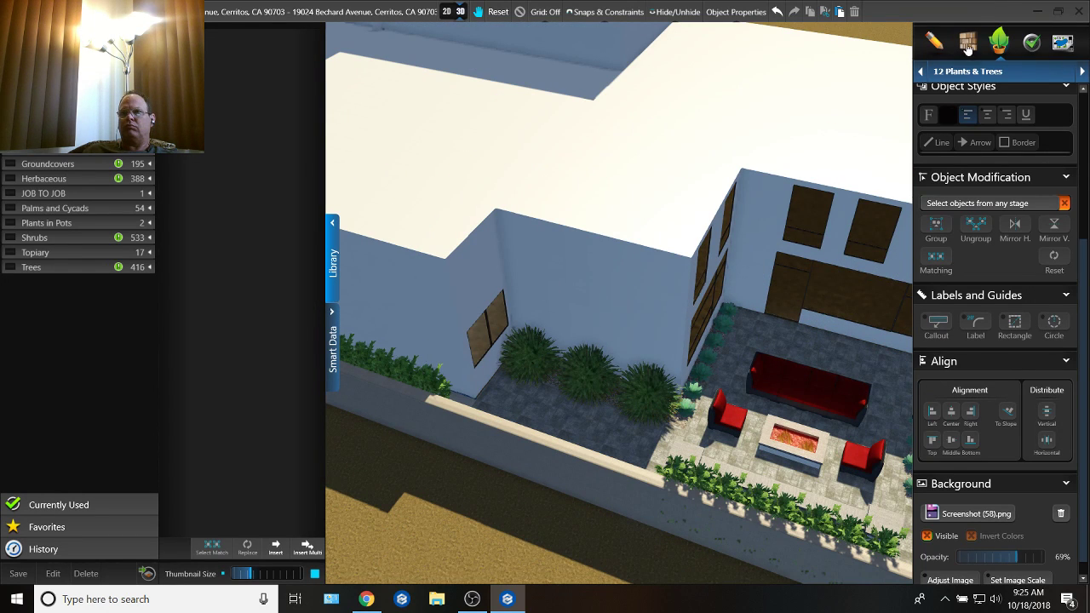
{"action": "left_click", "coordinate": [735, 315]}
Step: Paste the succulent by the pool and move it to the mulch bed between the water wall's pillar and the basketball court
{"action": "middle_click_drag", "start_coordinate": [628, 345], "coordinate": [981, 414]}
{"action": "middle_click_drag", "start_coordinate": [677, 355], "coordinate": [882, 443]}
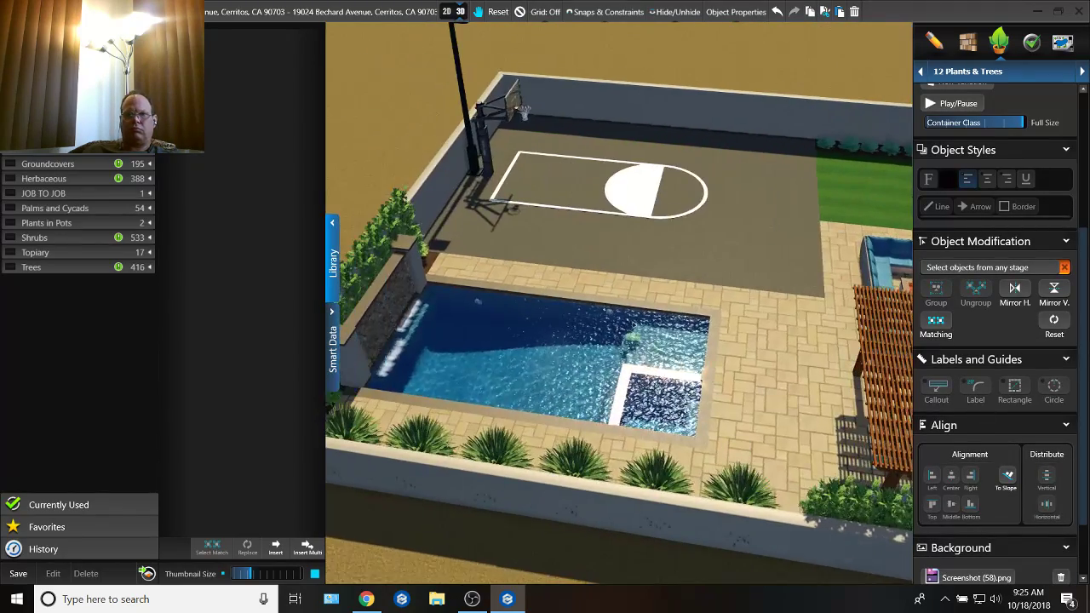
{"action": "middle_click_drag", "start_coordinate": [392, 383], "coordinate": [564, 345]}
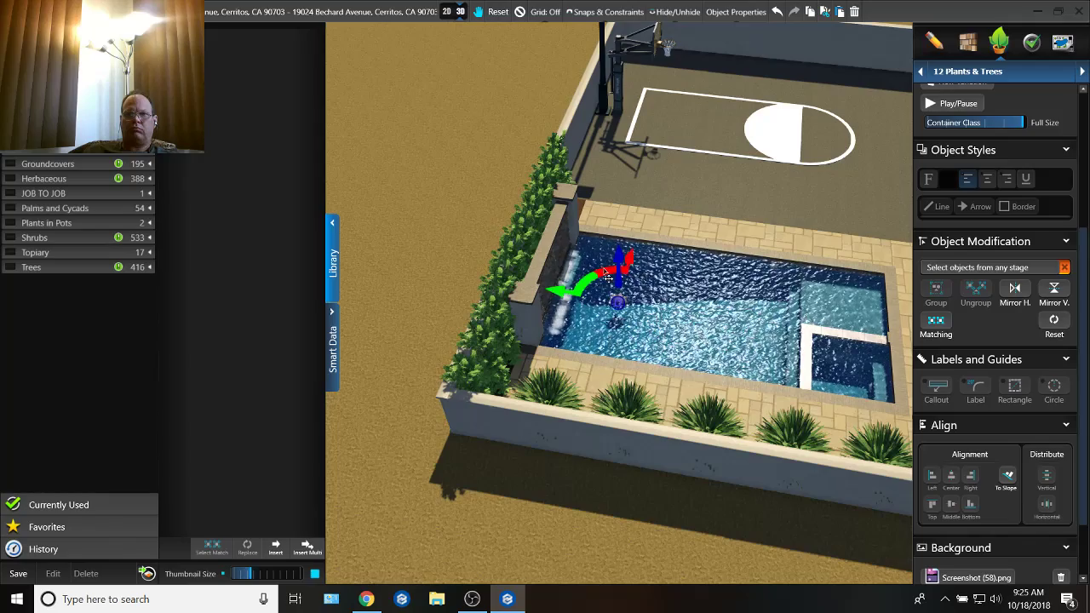
{"action": "left_click_drag", "start_coordinate": [608, 276], "coordinate": [572, 202]}
{"action": "scroll", "coordinate": [574, 206], "scroll_direction": "up", "scroll_amount": 10}
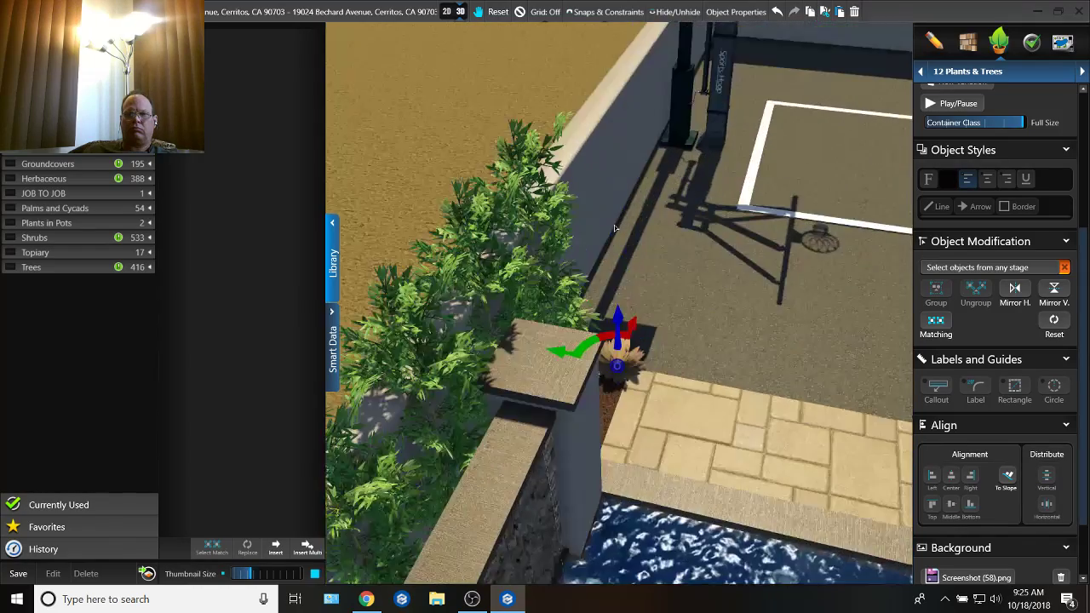
{"action": "scroll", "coordinate": [549, 323], "scroll_direction": "up", "scroll_amount": 3}
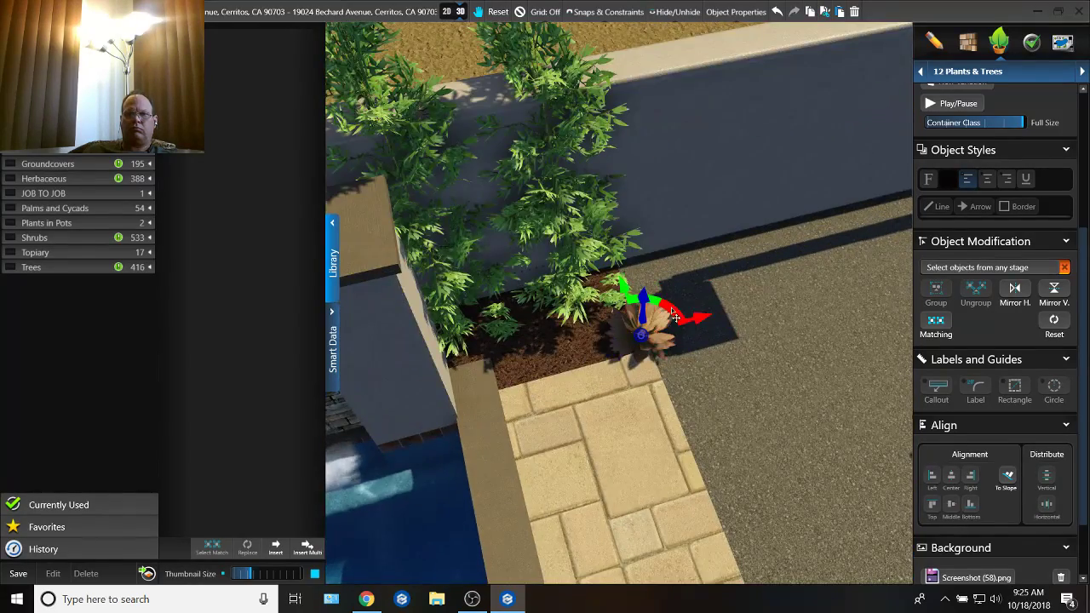
Step: Shift the succulent further into the mulch bed and paste a second one beside it
{"action": "left_click_drag", "start_coordinate": [675, 317], "coordinate": [626, 320]}
{"action": "middle_click_drag", "start_coordinate": [640, 312], "coordinate": [848, 359]}
{"action": "key", "text": "ctrl+v"}
Step: Select the right waterfall on the pool's stone wall and adjust its position close against the wall face
{"action": "scroll", "coordinate": [707, 303], "scroll_direction": "down", "scroll_amount": 5}
{"action": "scroll", "coordinate": [847, 355], "scroll_direction": "up", "scroll_amount": 5}
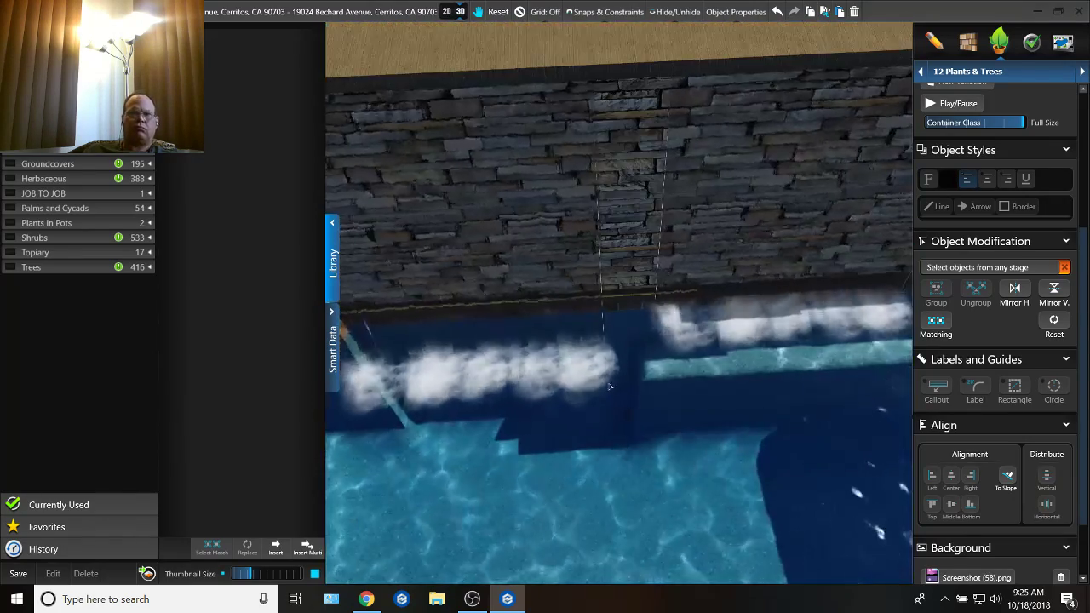
{"action": "scroll", "coordinate": [655, 403], "scroll_direction": "down", "scroll_amount": 5}
{"action": "right_click_drag", "start_coordinate": [655, 403], "coordinate": [624, 366]}
{"action": "scroll", "coordinate": [577, 232], "scroll_direction": "up", "scroll_amount": 5}
{"action": "right_click_drag", "start_coordinate": [577, 232], "coordinate": [633, 363]}
{"action": "double_click", "coordinate": [652, 181]}
{"action": "left_click_drag", "start_coordinate": [648, 315], "coordinate": [676, 310]}
{"action": "right_click_drag", "start_coordinate": [676, 310], "coordinate": [489, 329]}
{"action": "double_click", "coordinate": [677, 334]}
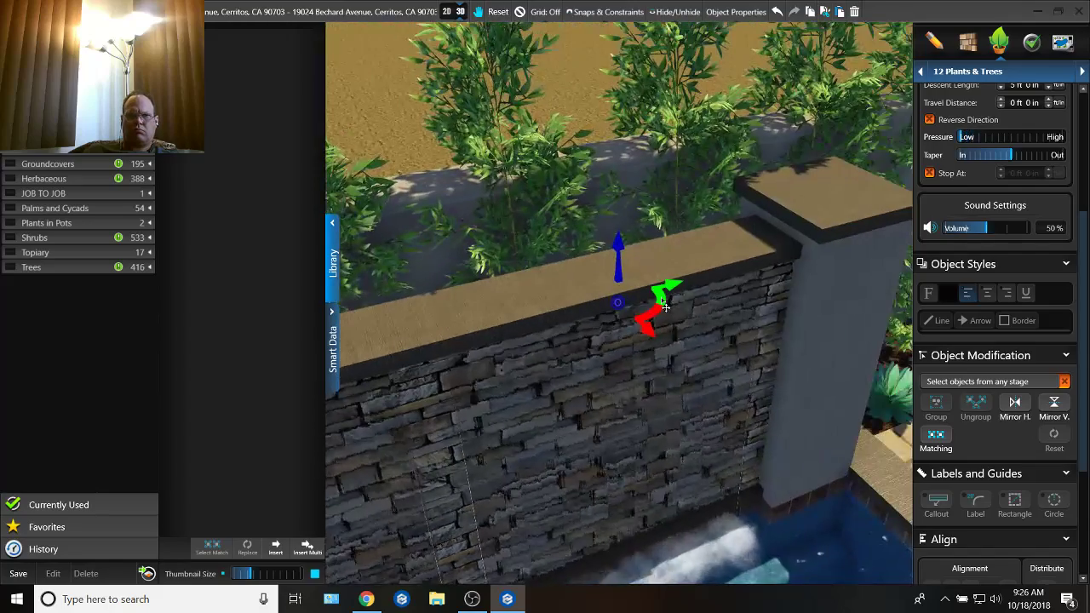
{"action": "right_click_drag", "start_coordinate": [518, 397], "coordinate": [511, 401]}
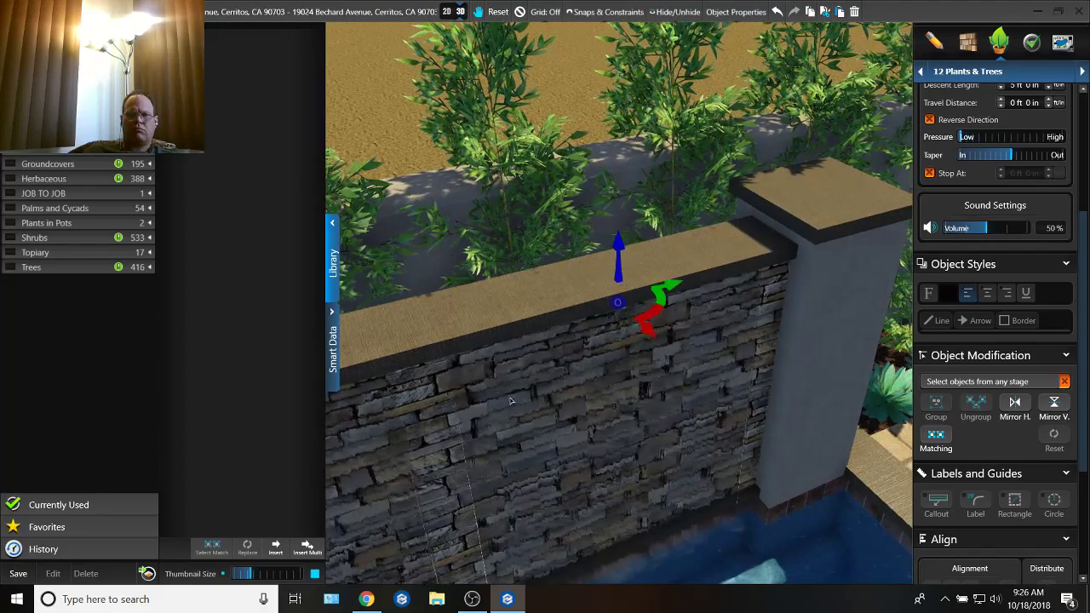
Step: Delete the left waterfall and paste a copy of the right one as its replacement
{"action": "double_click", "coordinate": [351, 474]}
{"action": "key", "text": "Delete"}
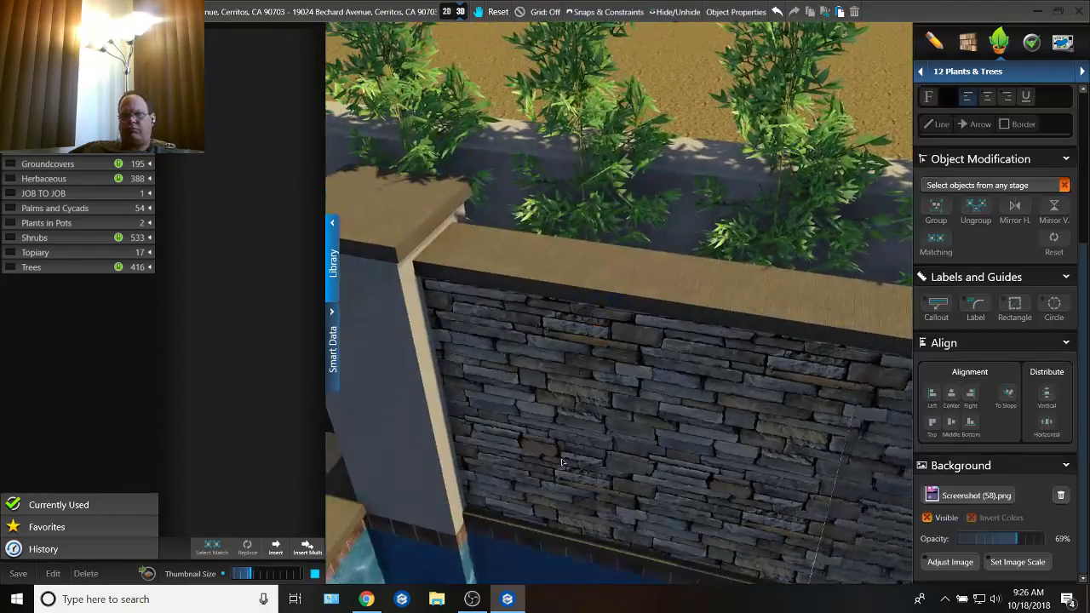
{"action": "right_click_drag", "start_coordinate": [576, 391], "coordinate": [536, 385]}
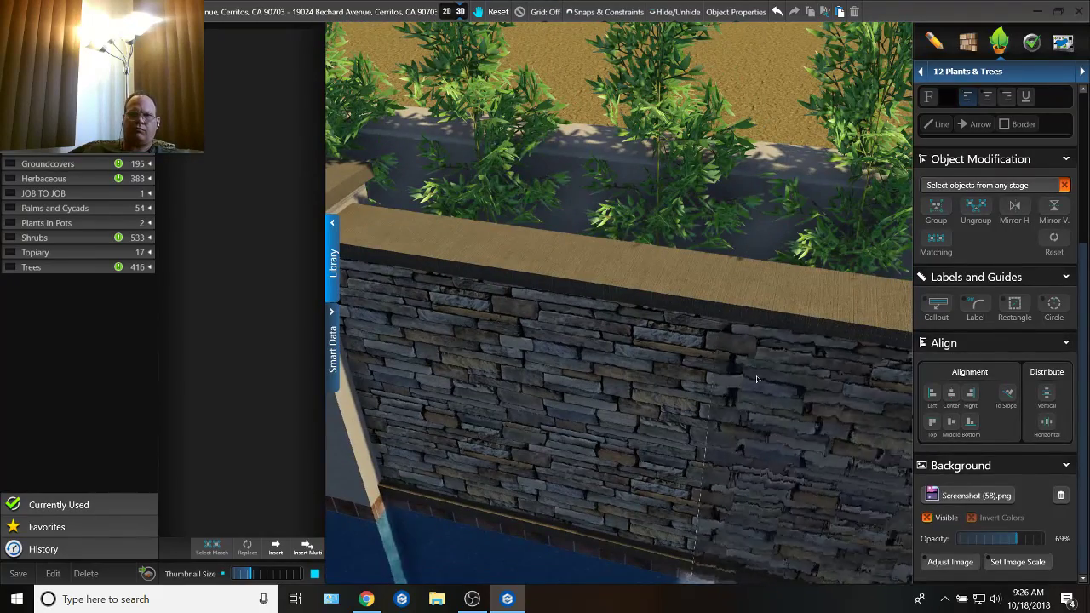
{"action": "double_click", "coordinate": [756, 375]}
{"action": "right_click_drag", "start_coordinate": [754, 375], "coordinate": [655, 374]}
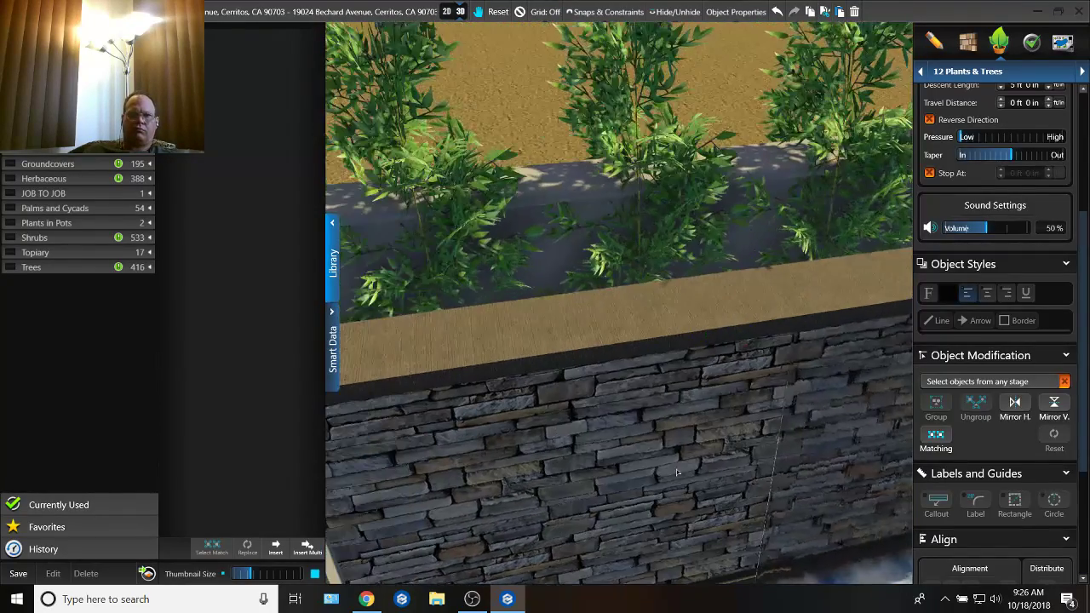
{"action": "double_click", "coordinate": [654, 363]}
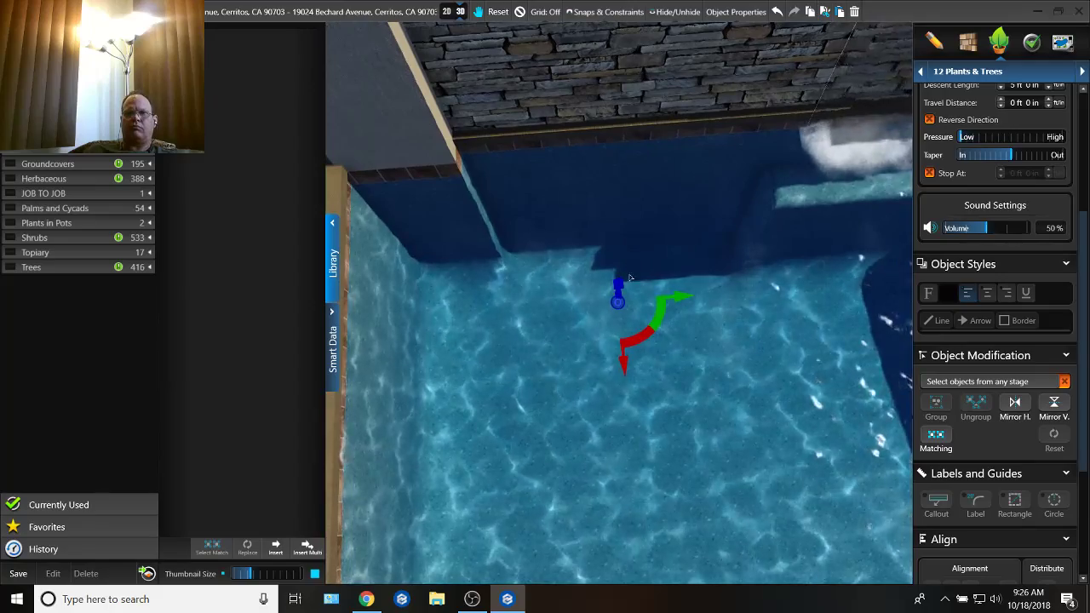
Step: Raise the copied waterfall against the left part of the stone wall and turn on its Auto Elevation
{"action": "left_click_drag", "start_coordinate": [618, 286], "coordinate": [640, 7]}
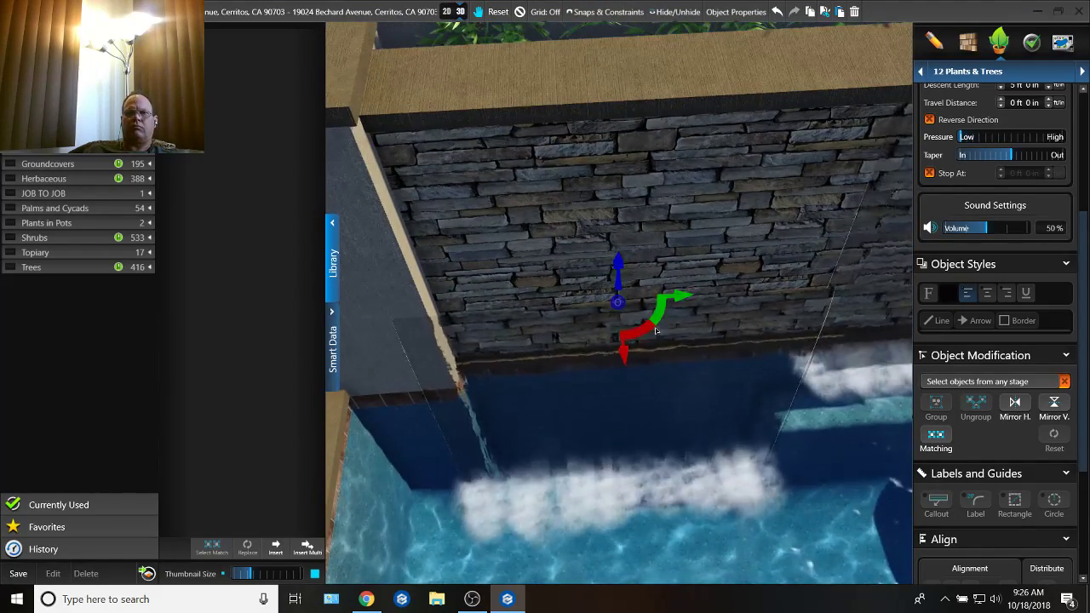
{"action": "left_click_drag", "start_coordinate": [628, 312], "coordinate": [656, 51]}
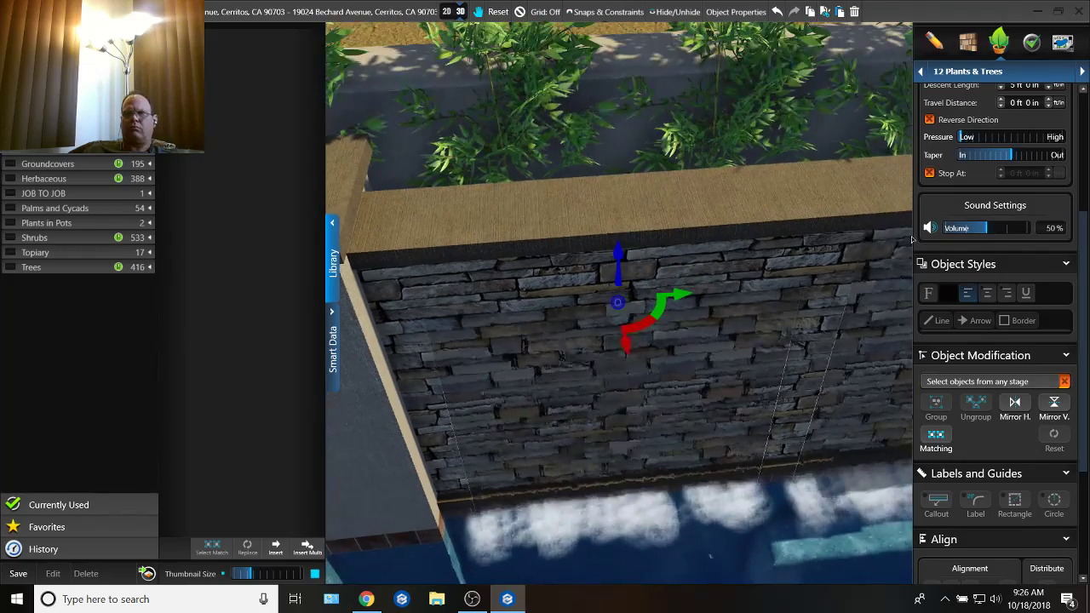
{"action": "scroll", "coordinate": [966, 157], "scroll_direction": "up", "scroll_amount": 5}
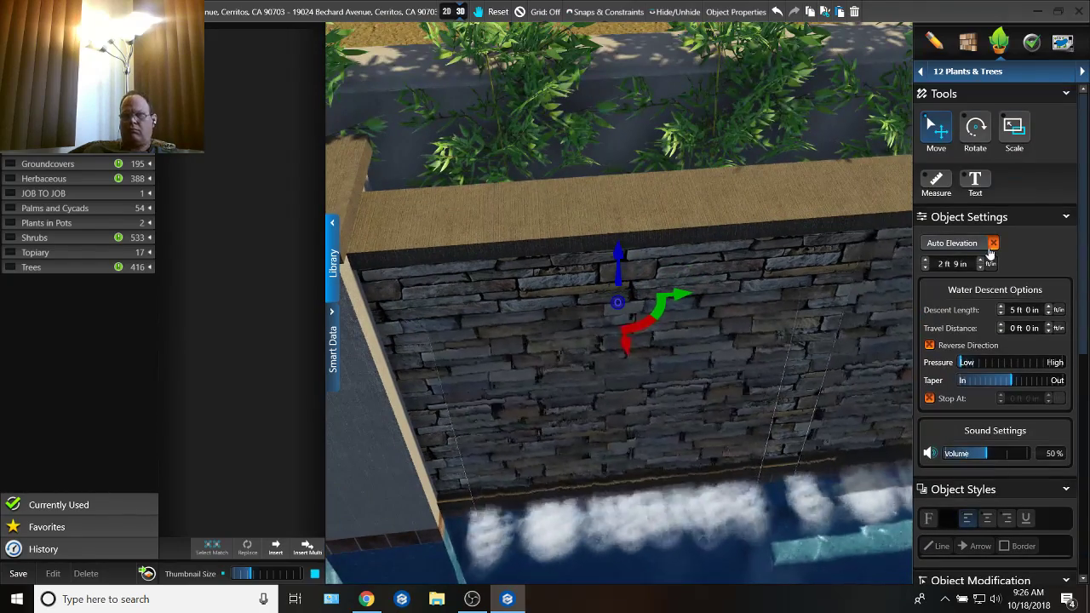
{"action": "left_click", "coordinate": [992, 244]}
Step: Inspect both waterfalls, the stone wall and the pool from several angles in 3D
{"action": "middle_click_drag", "start_coordinate": [812, 230], "coordinate": [799, 232]}
{"action": "scroll", "coordinate": [799, 231], "scroll_direction": "down", "scroll_amount": 5}
{"action": "middle_click_drag", "start_coordinate": [792, 305], "coordinate": [601, 400]}
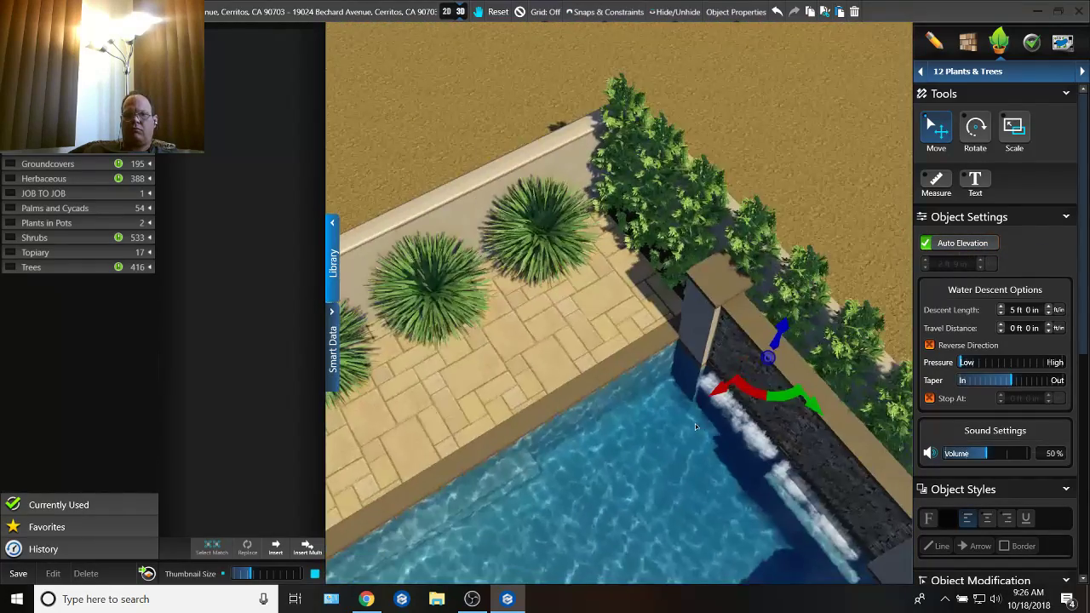
{"action": "right_click_drag", "start_coordinate": [600, 400], "coordinate": [792, 294]}
{"action": "middle_click_drag", "start_coordinate": [792, 293], "coordinate": [691, 297]}
{"action": "right_click_drag", "start_coordinate": [692, 296], "coordinate": [536, 187]}
{"action": "right_click_drag", "start_coordinate": [503, 241], "coordinate": [519, 121]}
{"action": "middle_click_drag", "start_coordinate": [583, 285], "coordinate": [685, 229]}
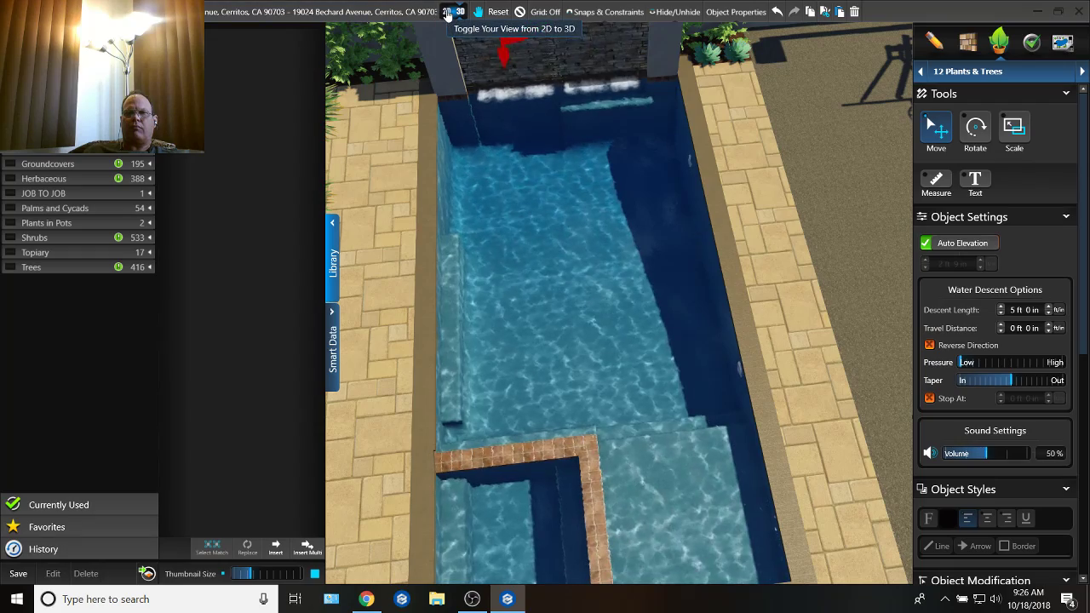
Step: Review the front patio, pergola, enlarged sectional sofa and fire table in the 3D scene
{"action": "middle_click_drag", "start_coordinate": [512, 302], "coordinate": [294, 159]}
{"action": "middle_click_drag", "start_coordinate": [444, 181], "coordinate": [464, 373]}
{"action": "middle_click_drag", "start_coordinate": [679, 347], "coordinate": [429, 272]}
{"action": "middle_click_drag", "start_coordinate": [632, 409], "coordinate": [509, 293]}
{"action": "scroll", "coordinate": [586, 333], "scroll_direction": "down", "scroll_amount": 5}
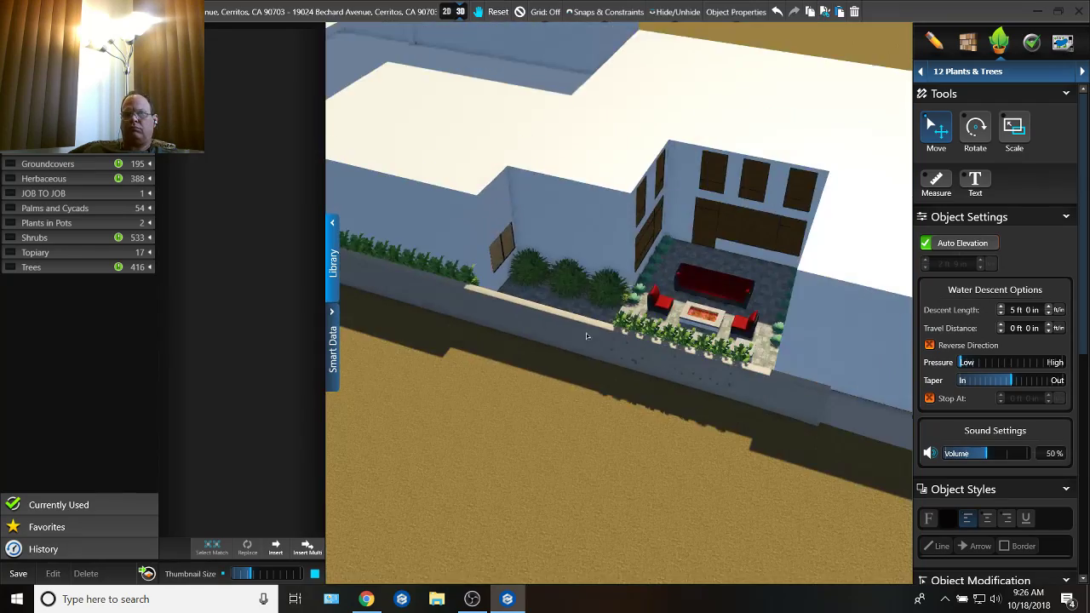
{"action": "scroll", "coordinate": [586, 333], "scroll_direction": "up", "scroll_amount": 2}
{"action": "middle_click_drag", "start_coordinate": [586, 333], "coordinate": [546, 325]}
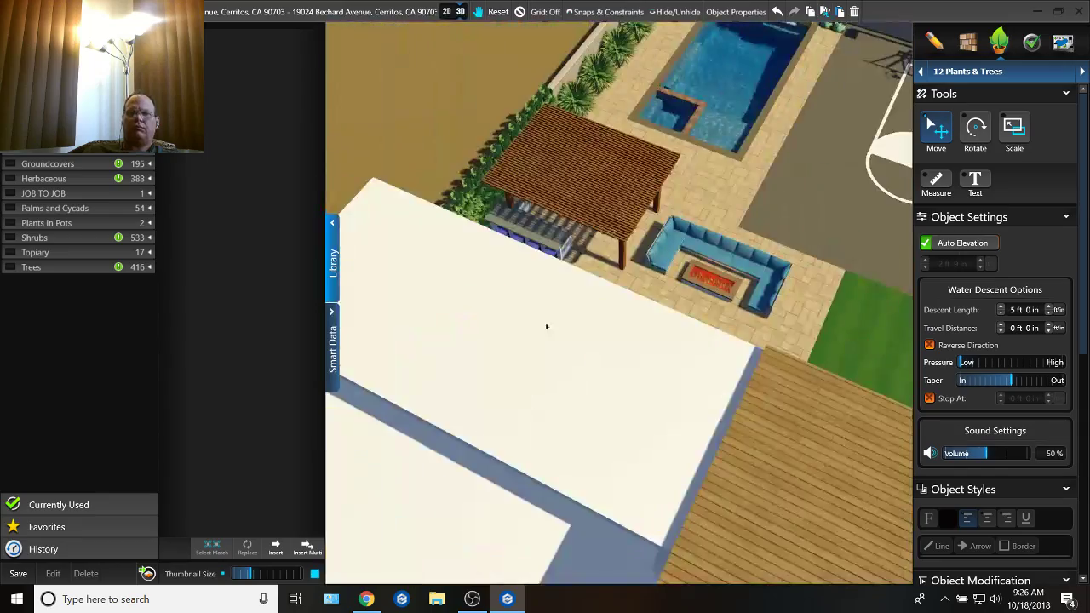
{"action": "scroll", "coordinate": [546, 324], "scroll_direction": "up", "scroll_amount": 5}
{"action": "middle_click_drag", "start_coordinate": [571, 380], "coordinate": [747, 336]}
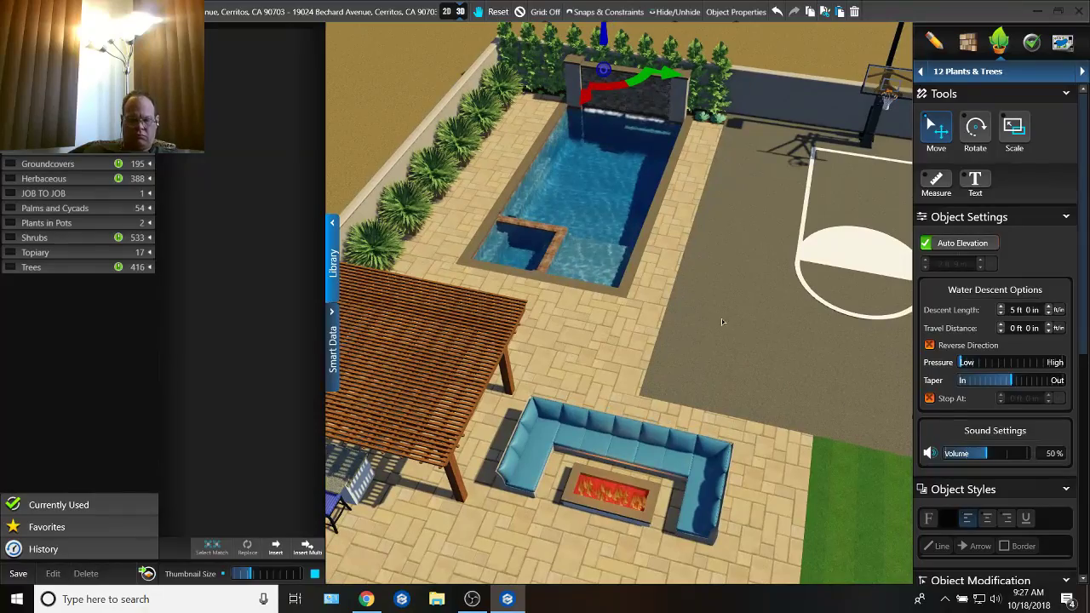
Step: Switch the 3D scene to night and look over the lit yard, fire table, pergola and pool
{"action": "key", "text": "n"}
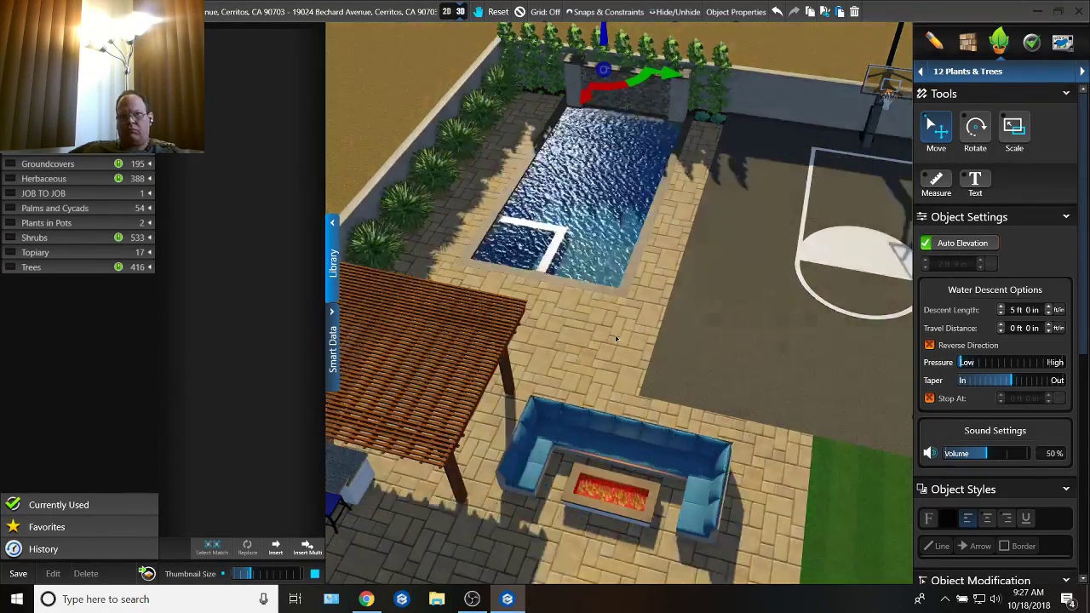
{"action": "middle_click_drag", "start_coordinate": [499, 259], "coordinate": [712, 409]}
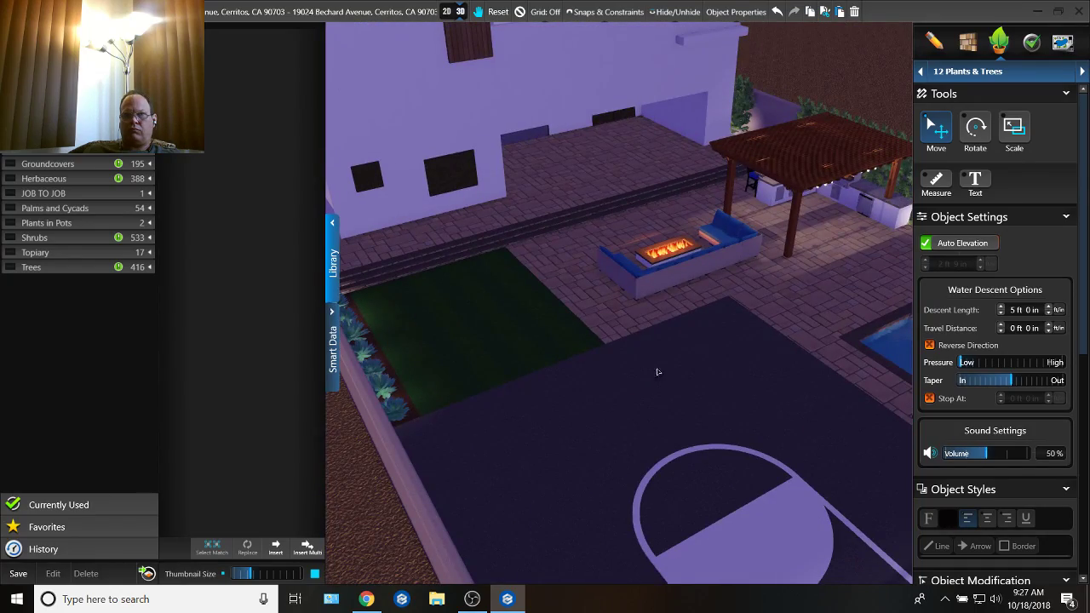
{"action": "middle_click_drag", "start_coordinate": [658, 372], "coordinate": [537, 342]}
{"action": "middle_click_drag", "start_coordinate": [590, 313], "coordinate": [441, 9]}
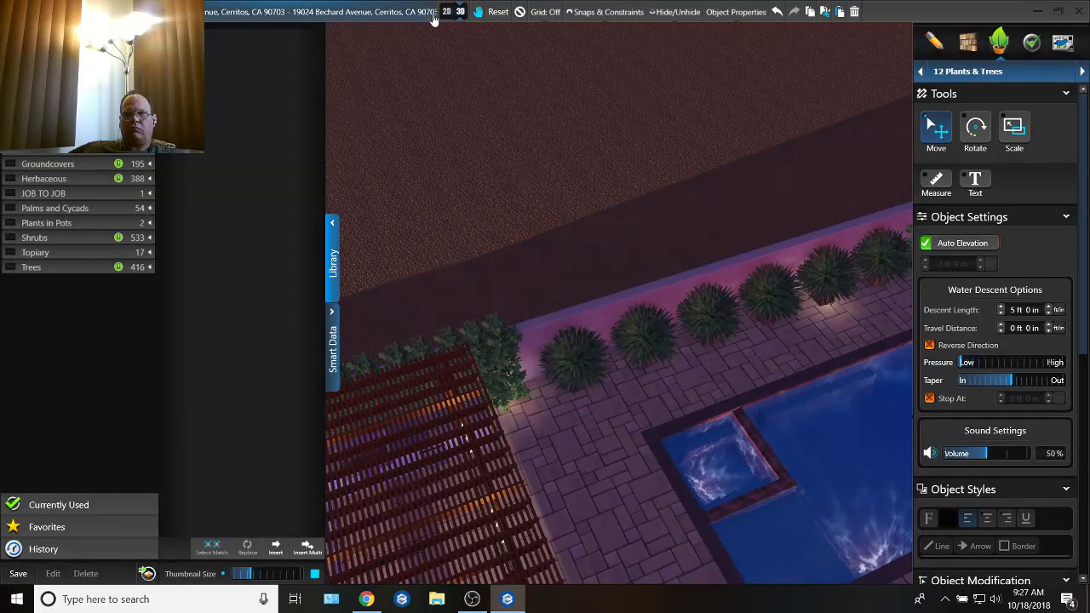
Step: Return to the 2D plan and center the landscape lights in the second, third and fourth plant symbols along the side wall
{"action": "left_click", "coordinate": [446, 12]}
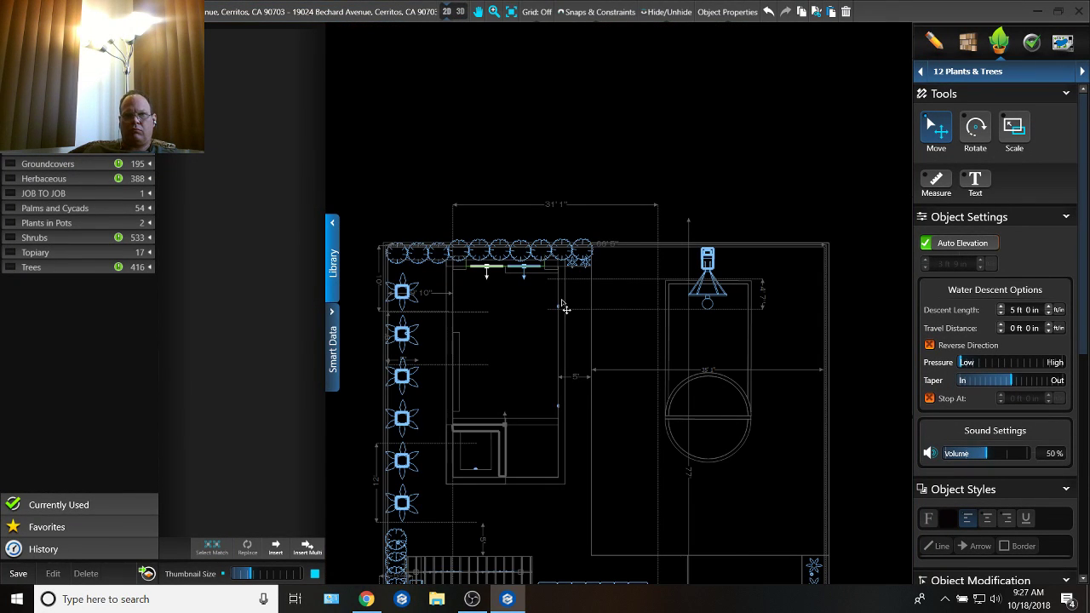
{"action": "scroll", "coordinate": [620, 320], "scroll_direction": "up", "scroll_amount": 2}
{"action": "scroll", "coordinate": [667, 467], "scroll_direction": "up", "scroll_amount": 1}
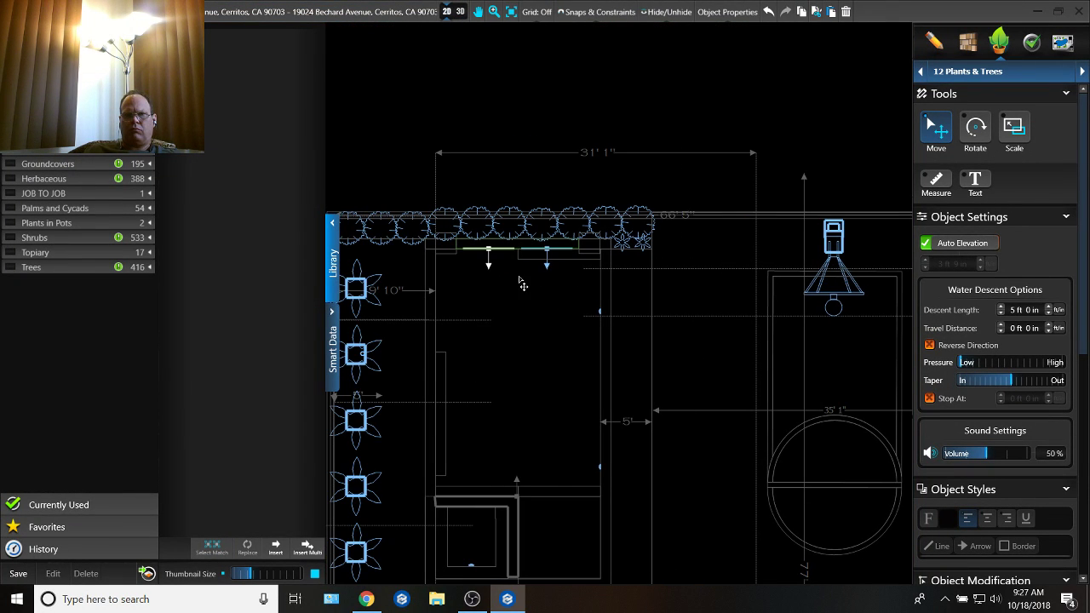
{"action": "scroll", "coordinate": [522, 284], "scroll_direction": "down", "scroll_amount": 4}
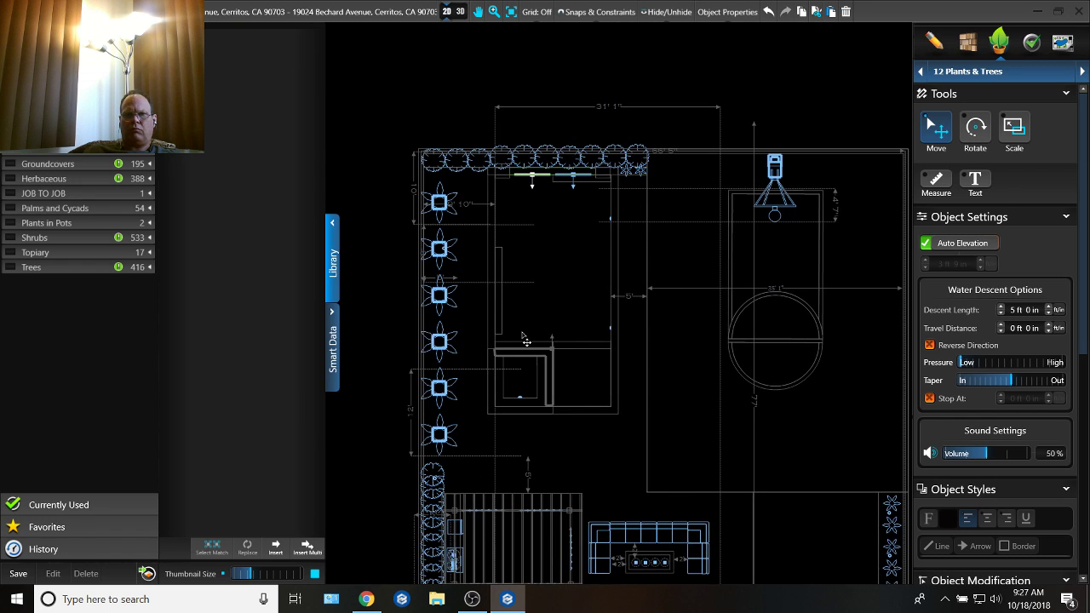
{"action": "scroll", "coordinate": [527, 341], "scroll_direction": "up", "scroll_amount": 3}
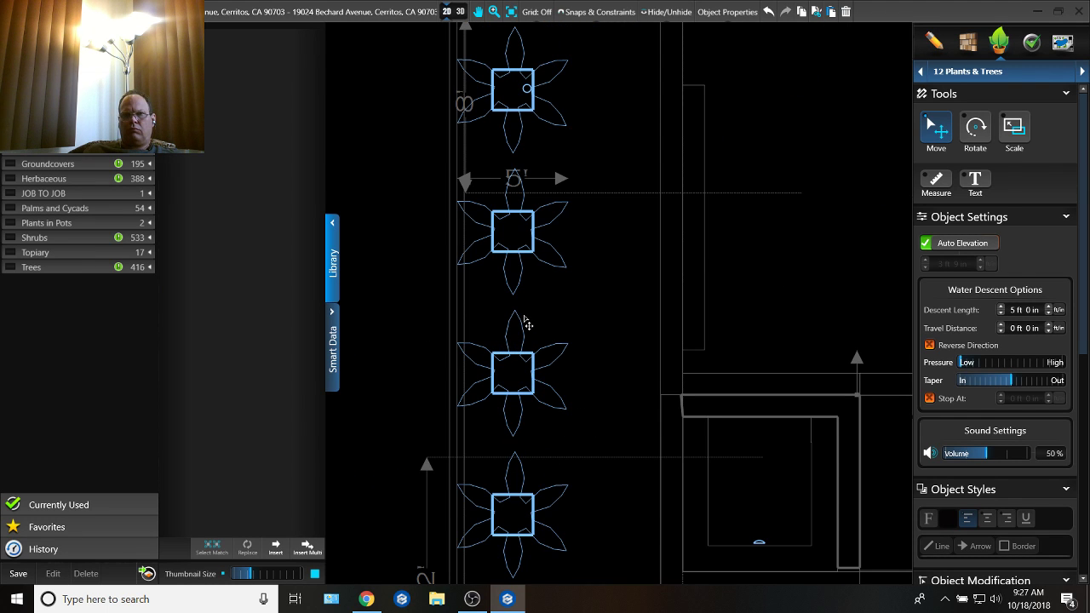
{"action": "left_click", "coordinate": [528, 99]}
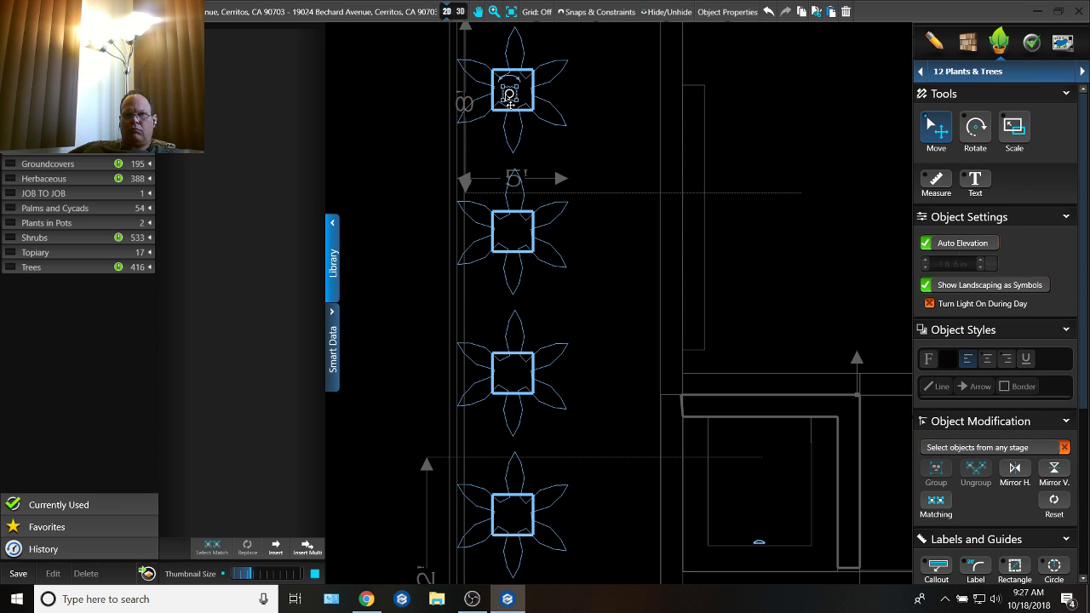
{"action": "left_click", "coordinate": [514, 232]}
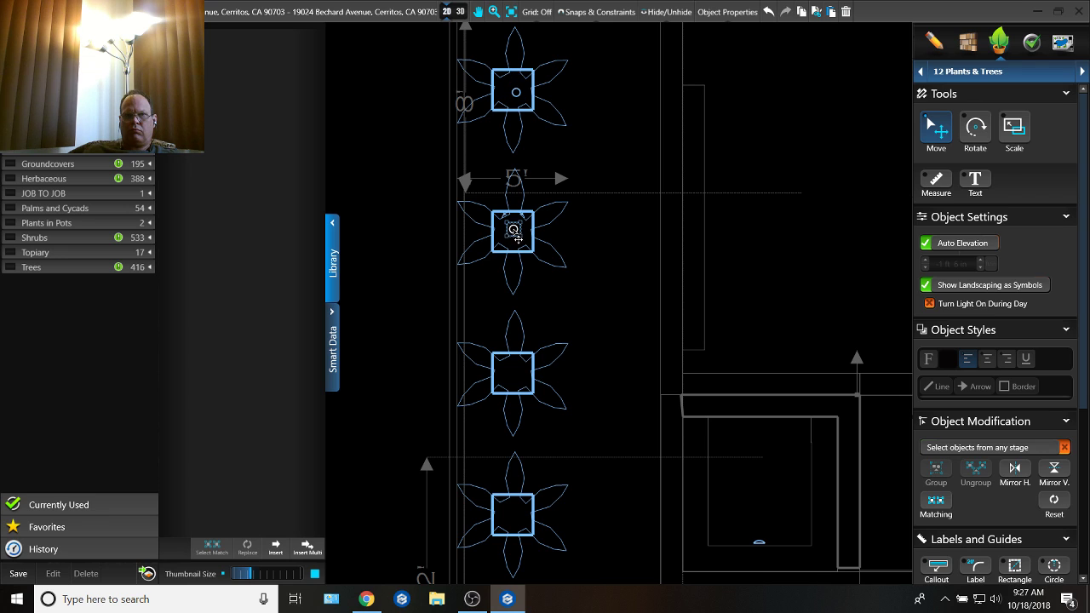
{"action": "left_click", "coordinate": [512, 375]}
Step: Center the landscape lights in the fifth, sixth and first plant symbols of the side wall row
{"action": "middle_click_drag", "start_coordinate": [513, 374], "coordinate": [518, 172]}
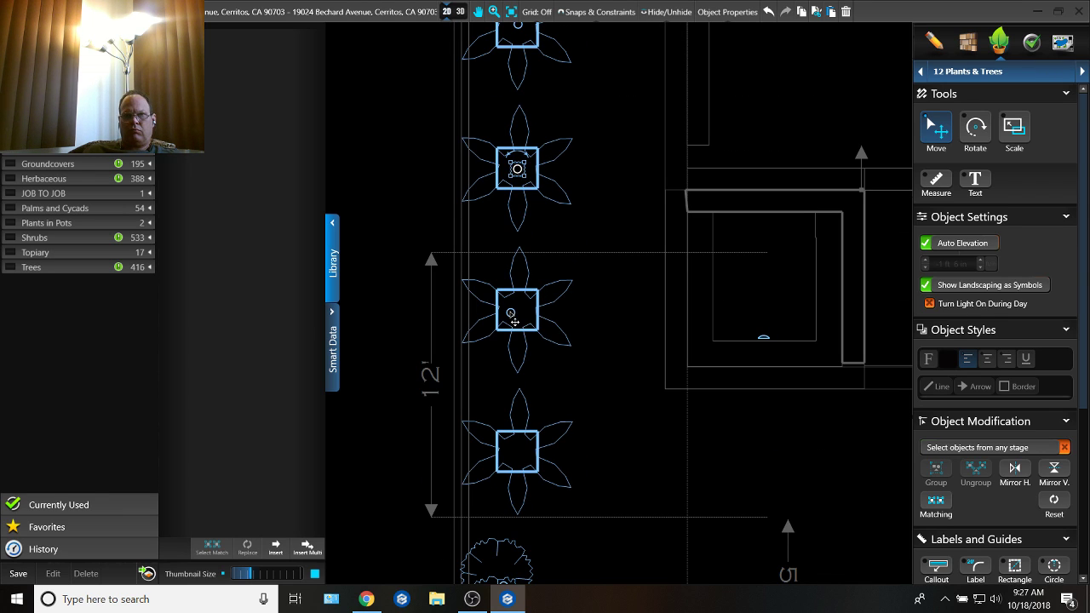
{"action": "left_click", "coordinate": [517, 311]}
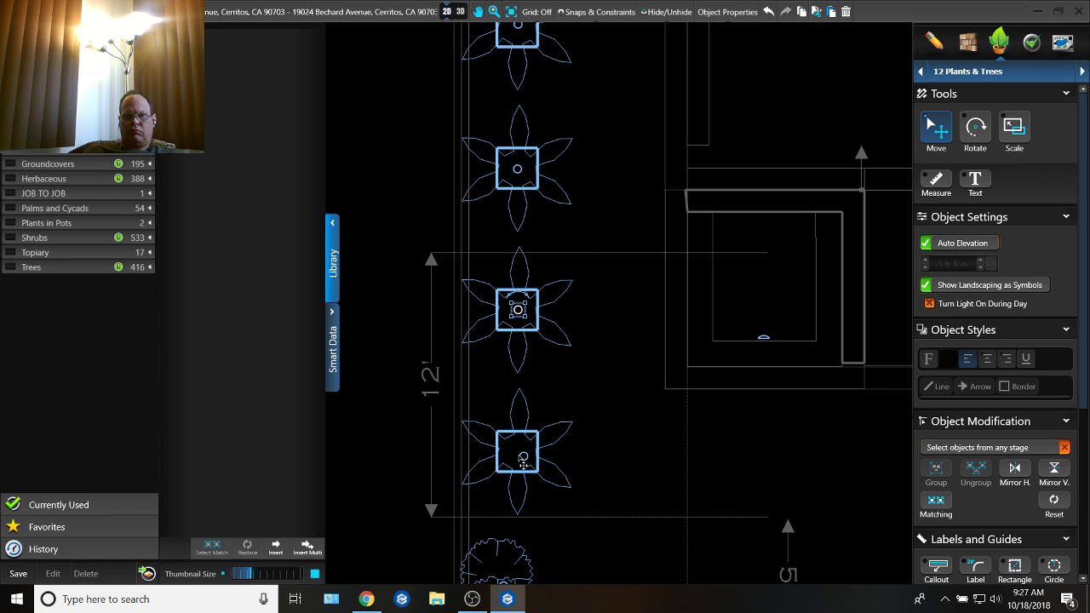
{"action": "left_click", "coordinate": [517, 450]}
{"action": "middle_click_drag", "start_coordinate": [518, 274], "coordinate": [497, 526]}
{"action": "middle_click_drag", "start_coordinate": [473, 254], "coordinate": [456, 519]}
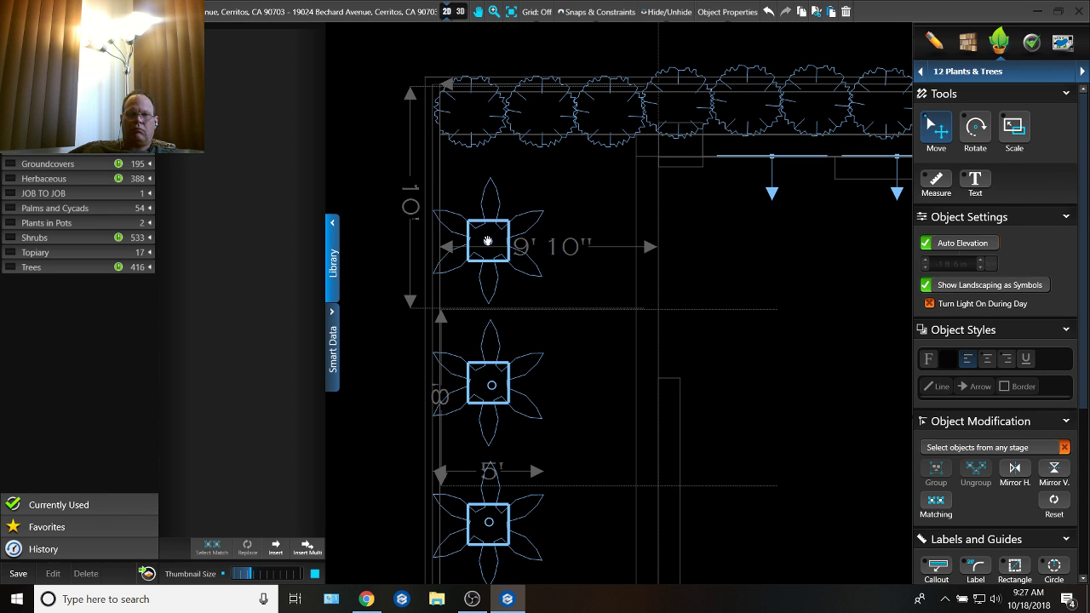
Step: Select all six plant lights along the side wall together and align them by their centers
{"action": "left_click", "coordinate": [494, 387], "text": "shift"}
{"action": "middle_click_drag", "start_coordinate": [495, 387], "coordinate": [490, 186]}
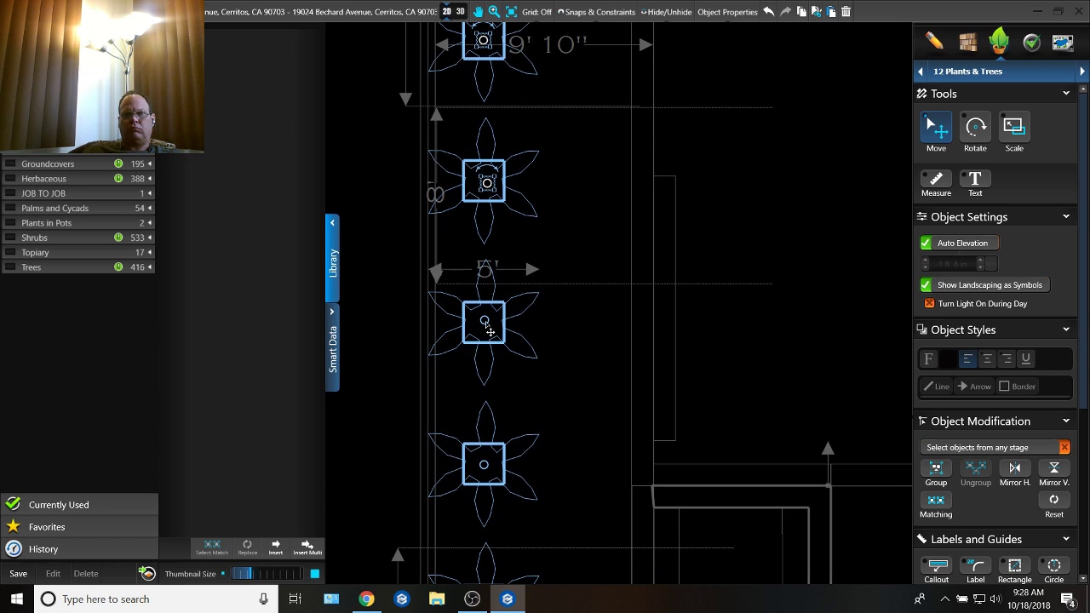
{"action": "left_click", "coordinate": [486, 322], "text": "shift"}
{"action": "middle_click_drag", "start_coordinate": [508, 400], "coordinate": [511, 185]}
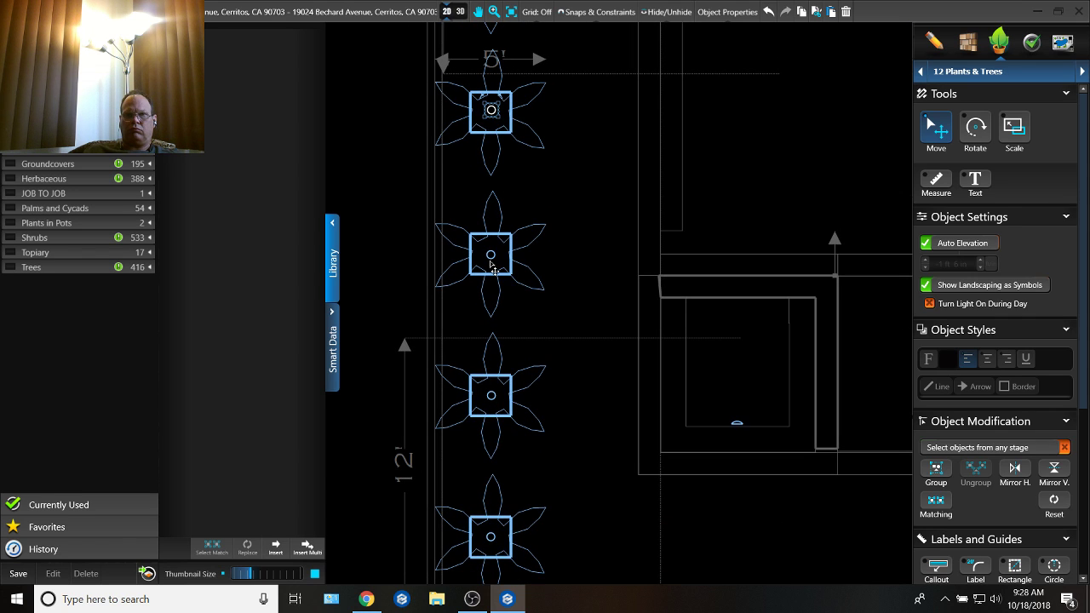
{"action": "left_click", "coordinate": [491, 264], "text": "shift"}
{"action": "middle_click_drag", "start_coordinate": [494, 377], "coordinate": [498, 217]}
{"action": "left_click", "coordinate": [501, 351], "text": "shift"}
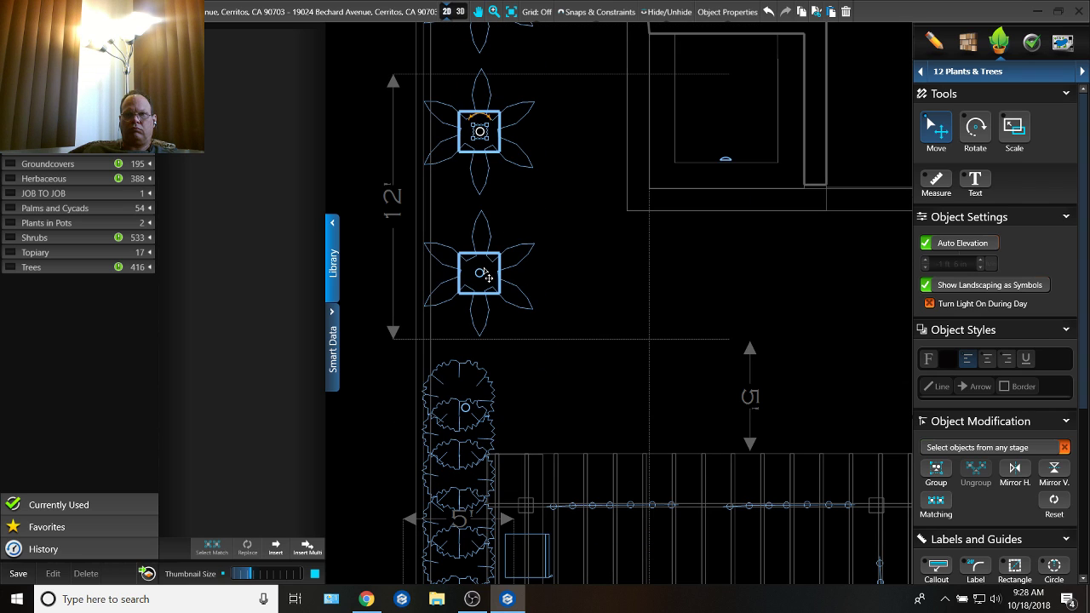
{"action": "scroll", "coordinate": [968, 421], "scroll_direction": "down", "scroll_amount": 1}
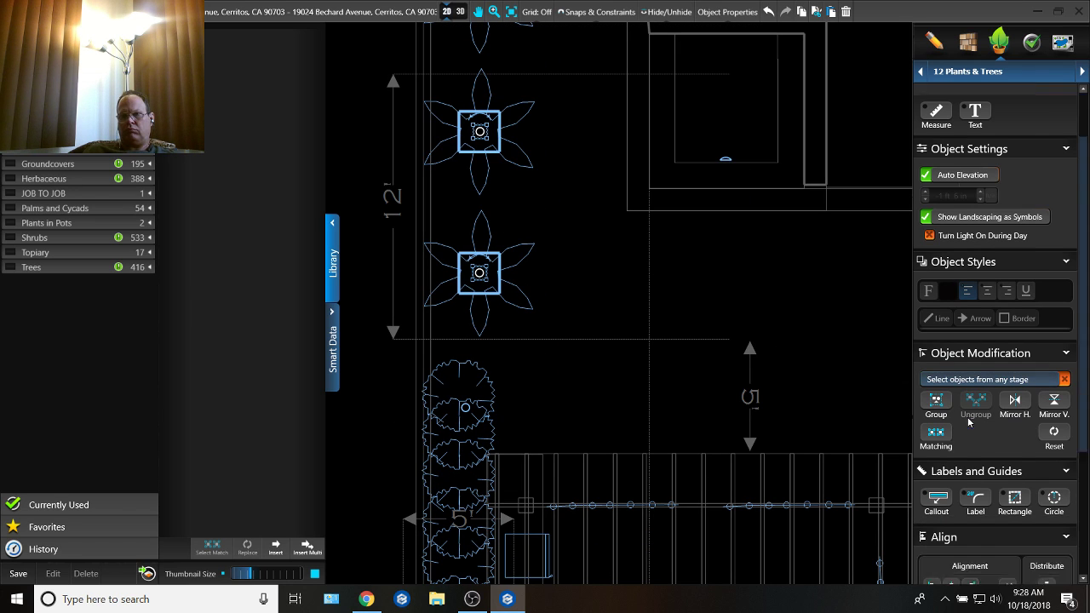
{"action": "scroll", "coordinate": [969, 422], "scroll_direction": "down", "scroll_amount": 2}
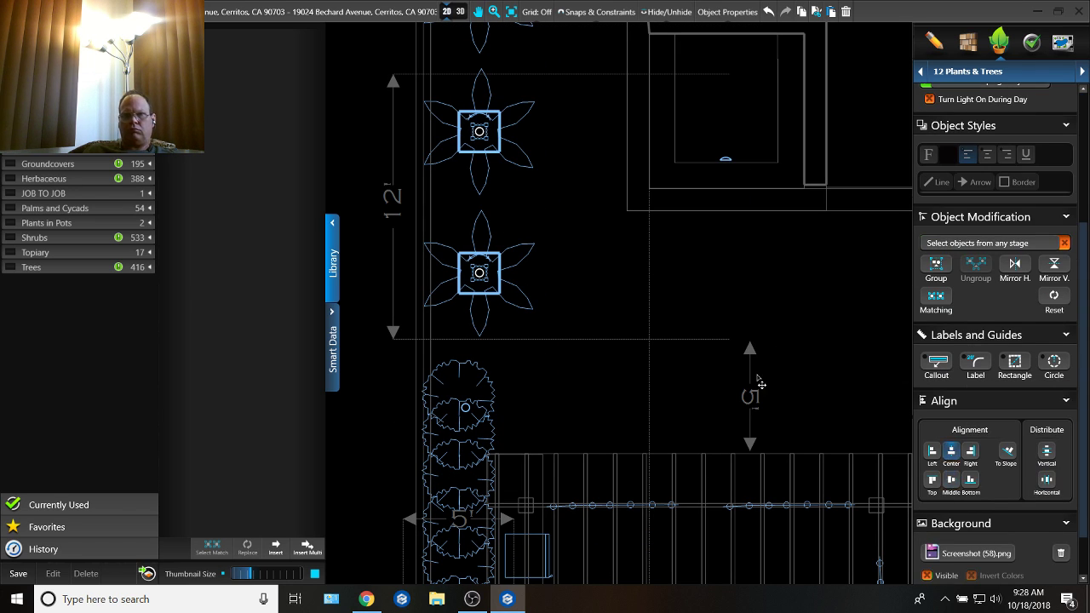
Step: Review the pergola, seating area and pool in the plan and in the rebuilt 3D scene
{"action": "scroll", "coordinate": [665, 299], "scroll_direction": "down", "scroll_amount": 3}
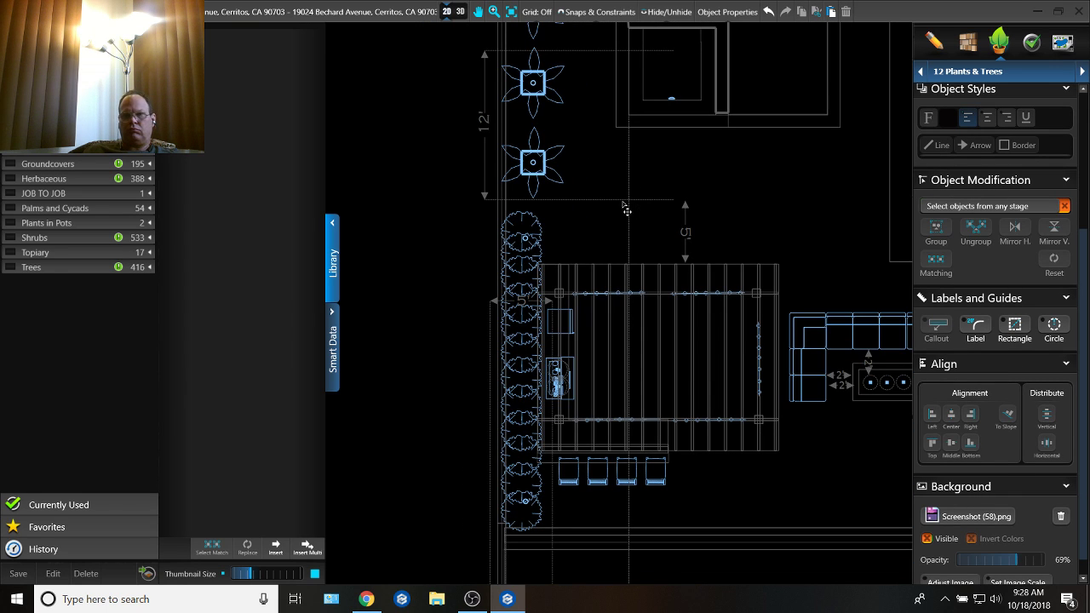
{"action": "left_click_drag", "start_coordinate": [762, 313], "coordinate": [459, 265]}
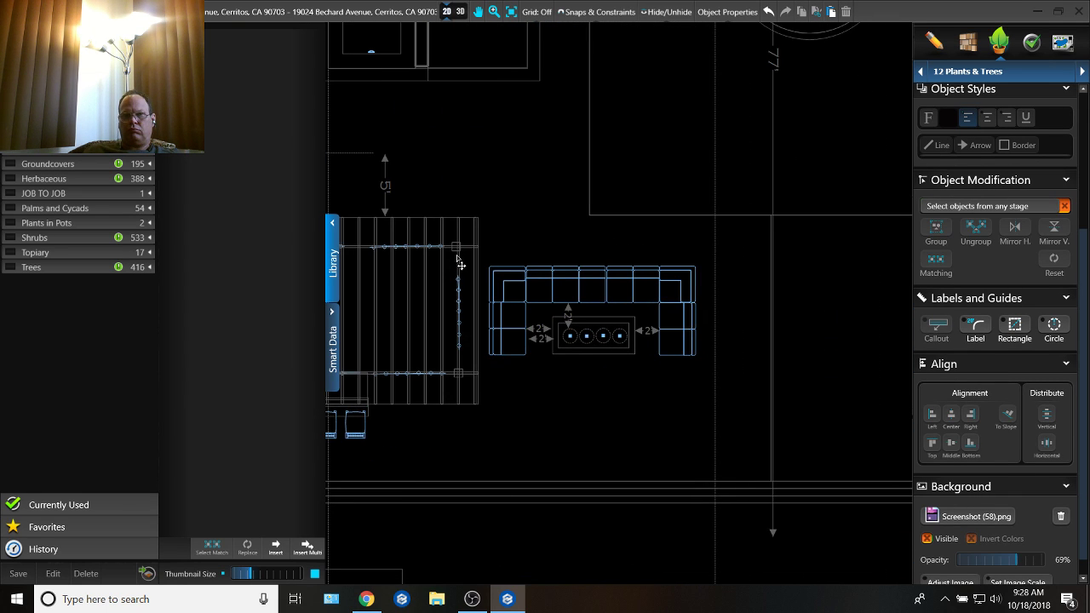
{"action": "scroll", "coordinate": [617, 392], "scroll_direction": "down", "scroll_amount": 3}
{"action": "mouse_move", "coordinate": [568, 438]}
{"action": "left_mouse_down"}
{"action": "mouse_move", "coordinate": [560, 313]}
{"action": "mouse_move", "coordinate": [560, 486]}
{"action": "mouse_move", "coordinate": [565, 438]}
{"action": "left_mouse_up"}
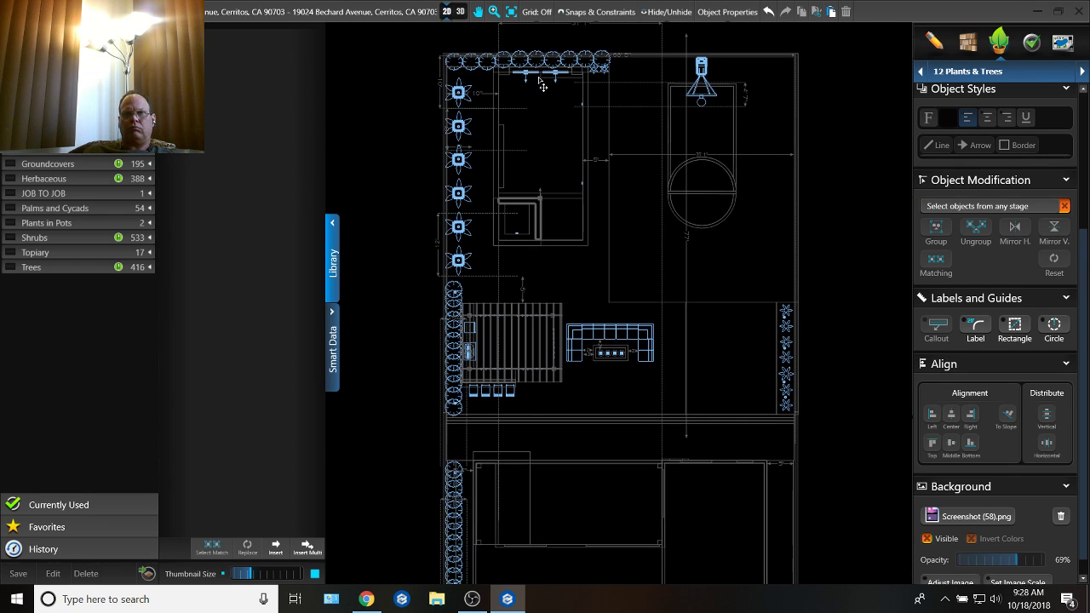
{"action": "left_click", "coordinate": [460, 11]}
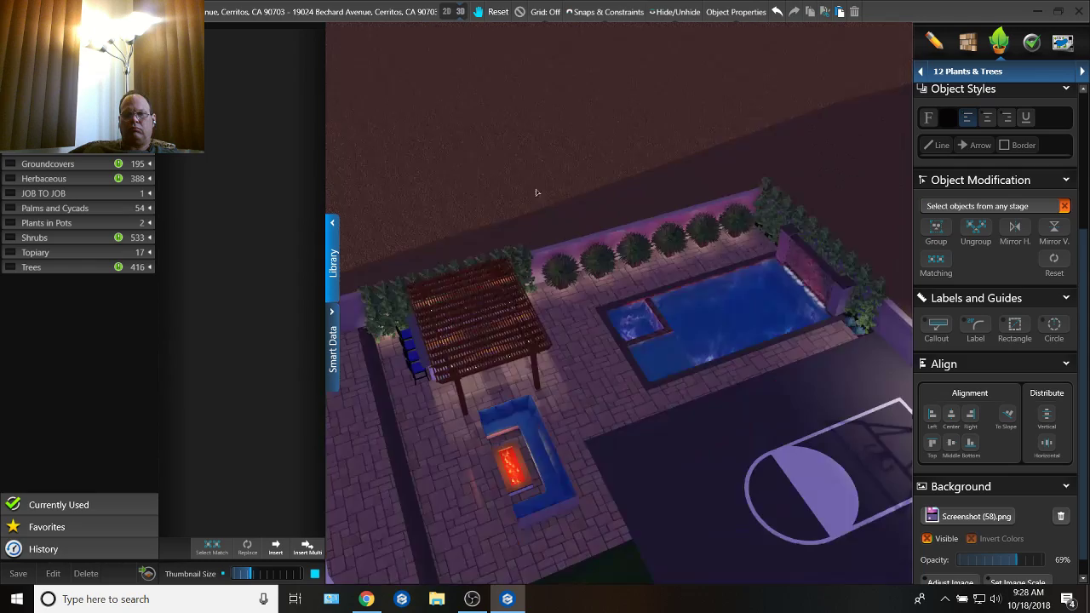
{"action": "left_click_drag", "start_coordinate": [585, 346], "coordinate": [683, 402]}
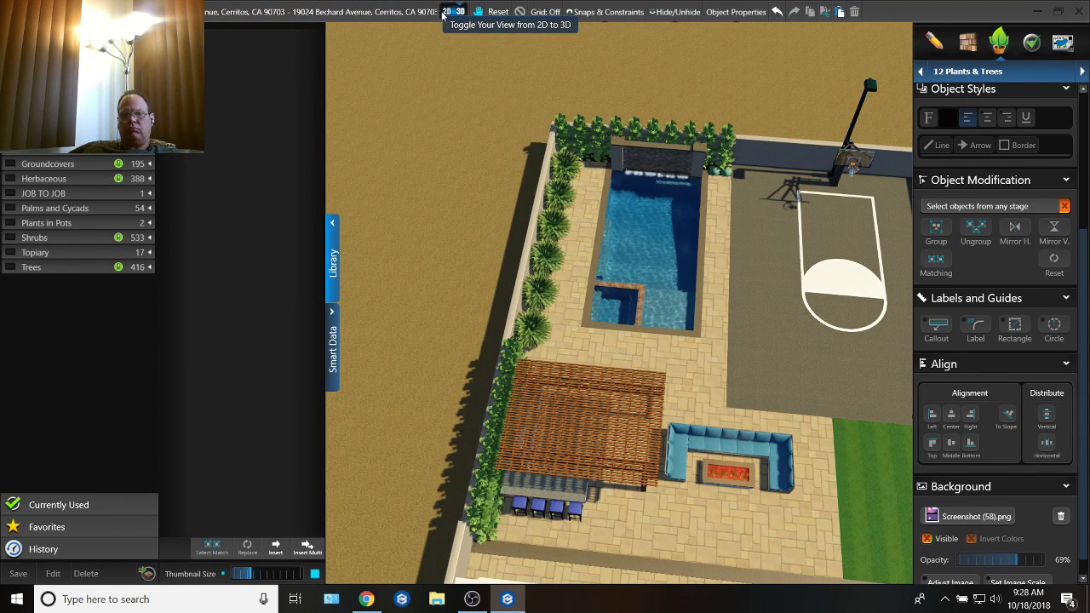
Step: Return to the 2D plan and switch to the 08 Steps & Benches design stage
{"action": "left_click", "coordinate": [445, 12]}
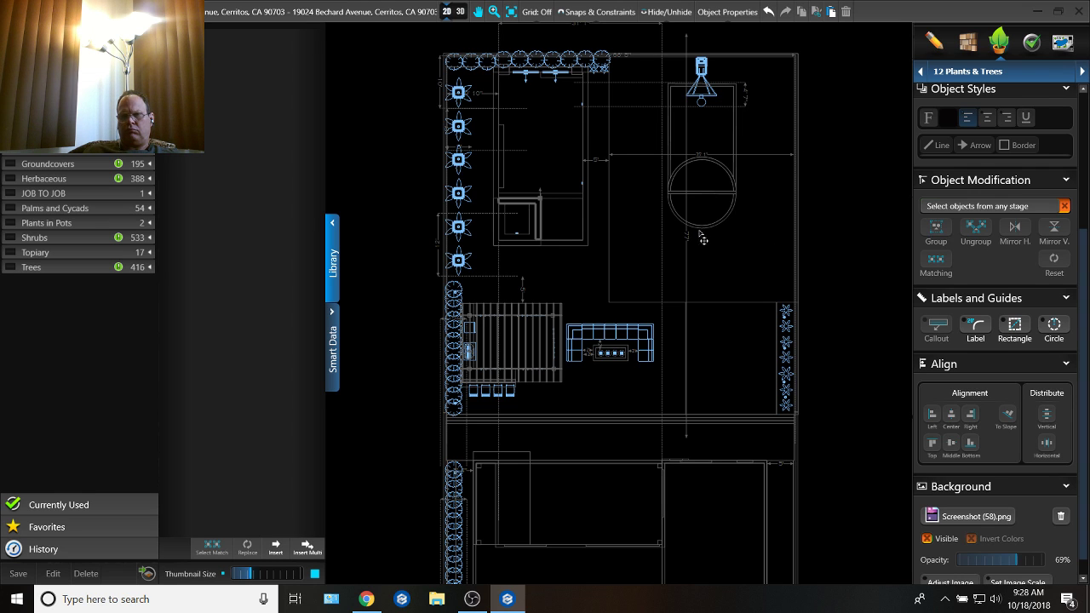
{"action": "scroll", "coordinate": [694, 230], "scroll_direction": "up", "scroll_amount": 3}
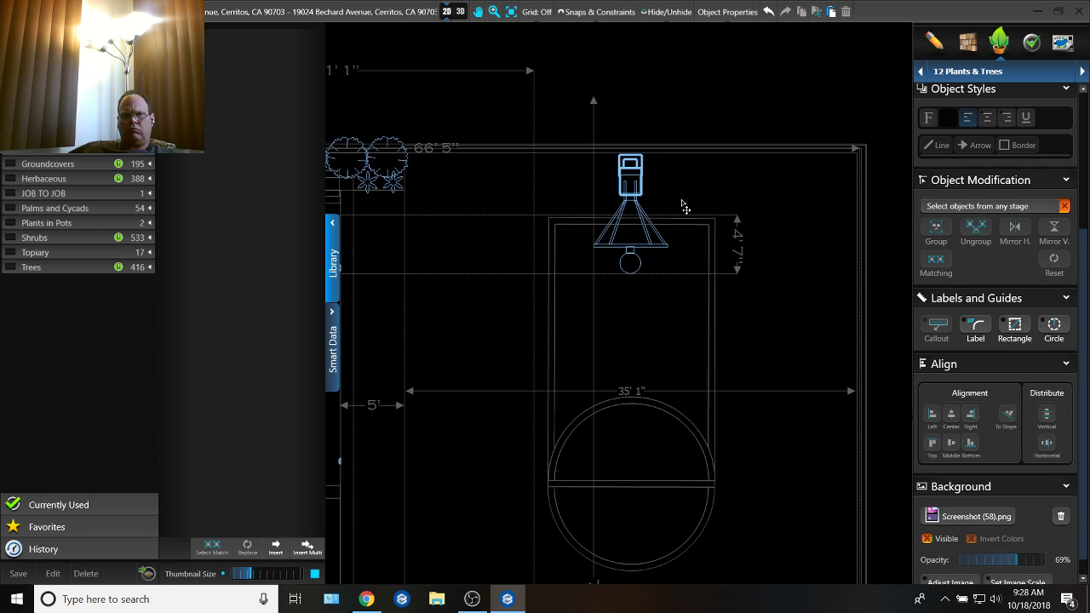
{"action": "scroll", "coordinate": [684, 207], "scroll_direction": "down", "scroll_amount": 3}
{"action": "middle_click_drag", "start_coordinate": [624, 351], "coordinate": [638, 182]}
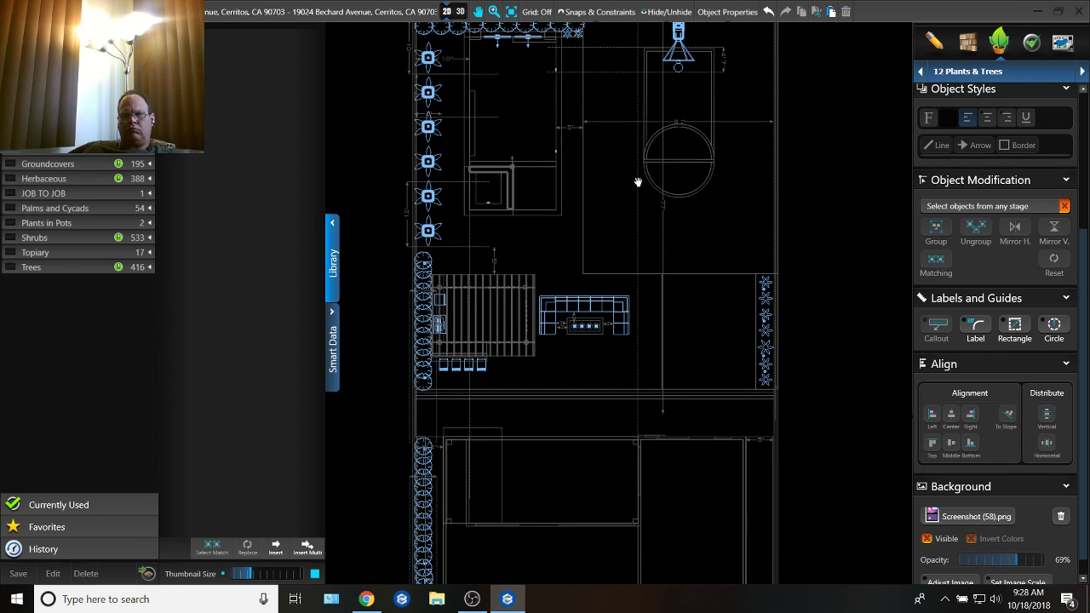
{"action": "left_click", "coordinate": [934, 43]}
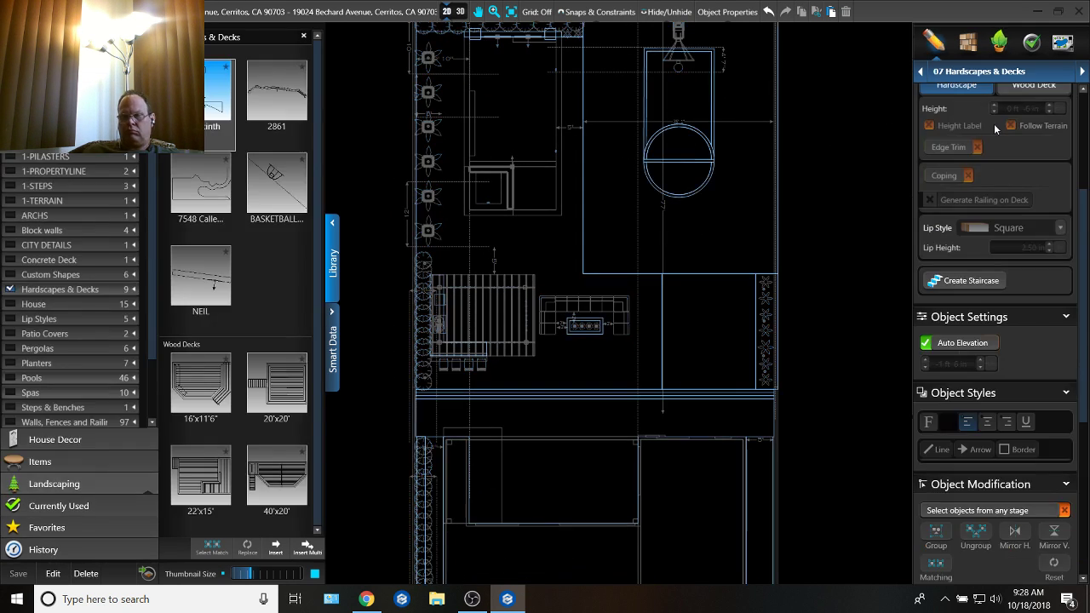
{"action": "left_click", "coordinate": [1012, 76]}
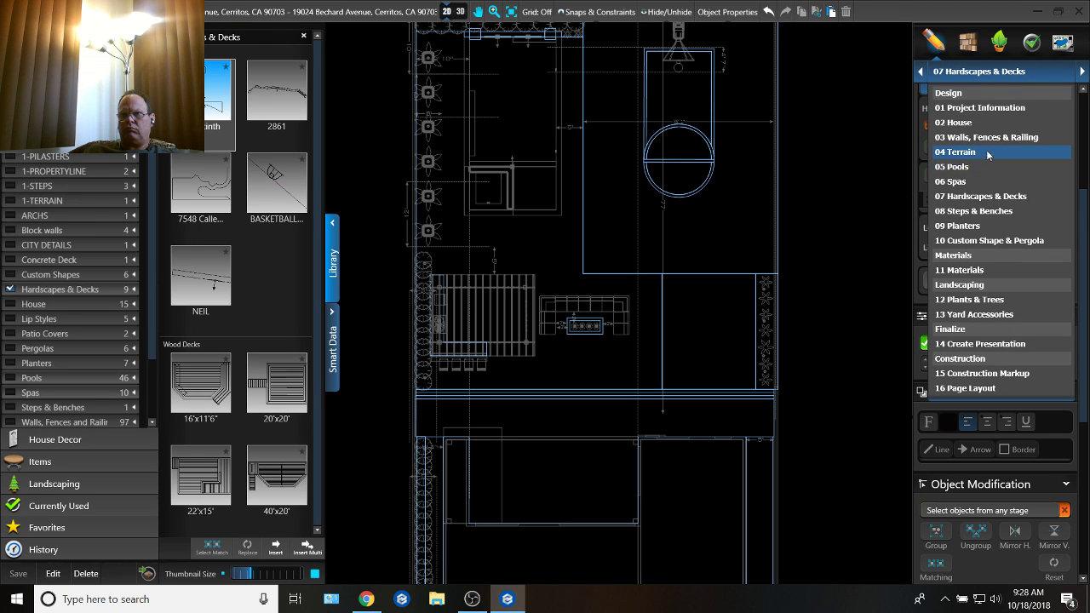
{"action": "left_click", "coordinate": [986, 211]}
Step: Move the 12' by 1' bench from the pool's side edge into open water and delete the shorter bench beneath the waterfalls
{"action": "middle_click_drag", "start_coordinate": [603, 191], "coordinate": [619, 317]}
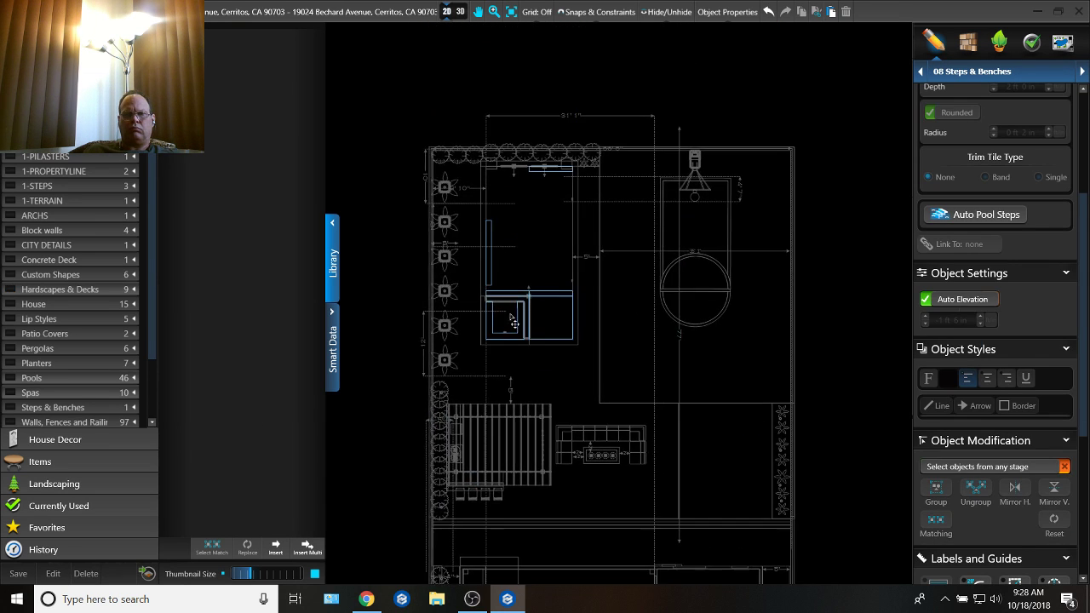
{"action": "scroll", "coordinate": [511, 311], "scroll_direction": "up", "scroll_amount": 5}
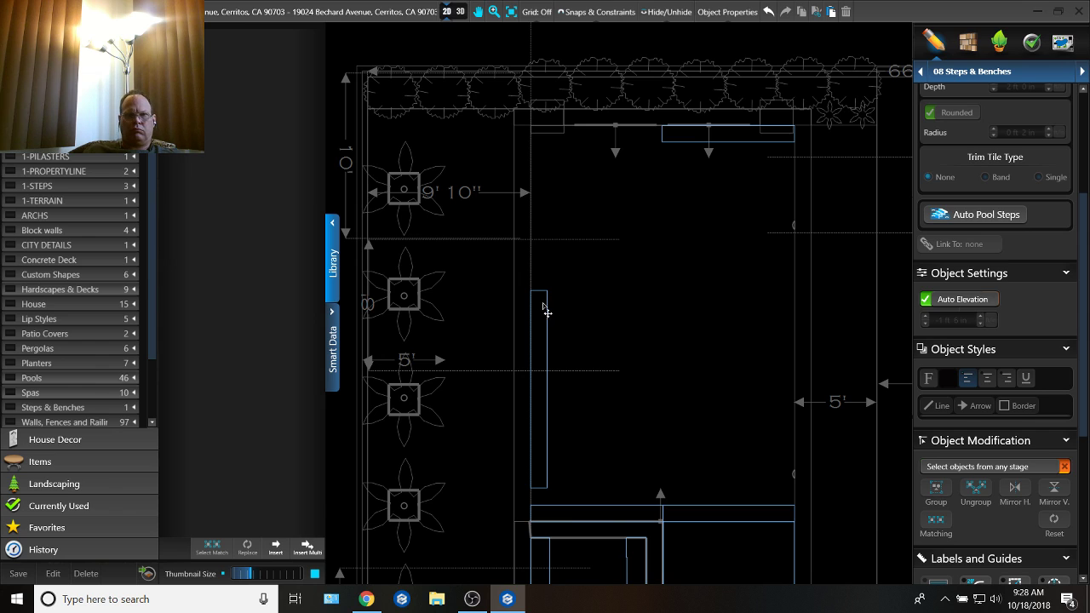
{"action": "left_click_drag", "start_coordinate": [552, 308], "coordinate": [637, 218]}
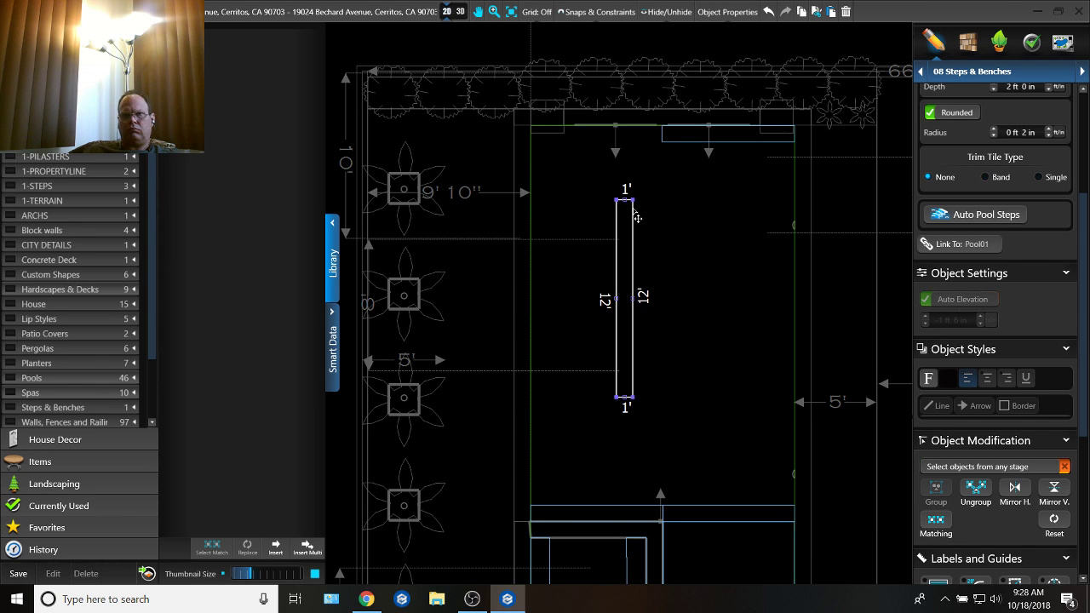
{"action": "left_click", "coordinate": [693, 138]}
Step: Rotate the 12' bench horizontally and place it flush against the pool's back edge beneath the waterfalls
{"action": "left_click", "coordinate": [628, 210]}
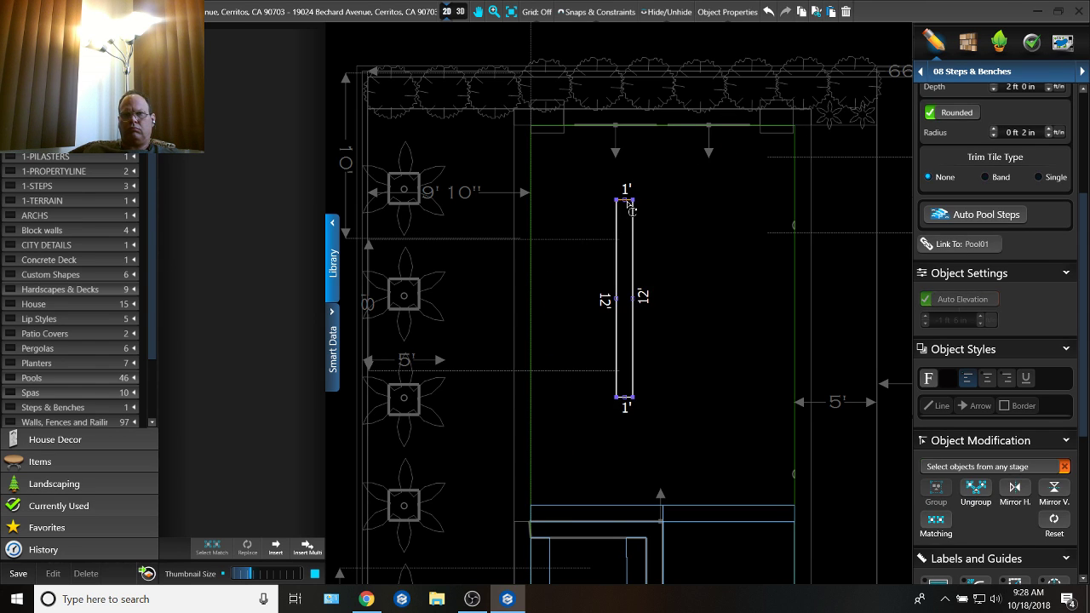
{"action": "left_click_drag", "start_coordinate": [643, 229], "coordinate": [729, 148]}
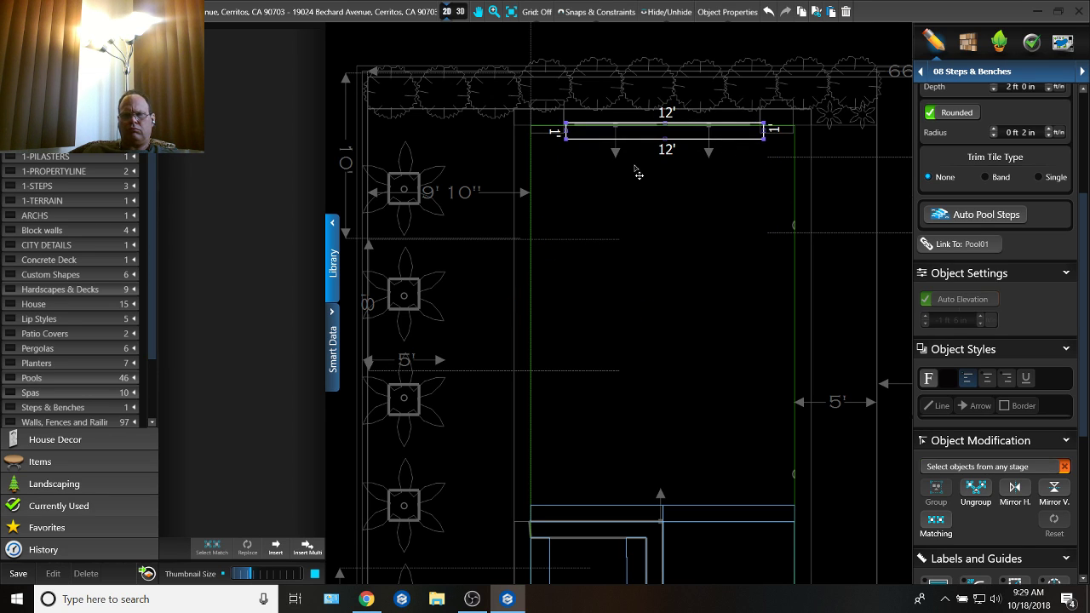
{"action": "scroll", "coordinate": [635, 173], "scroll_direction": "up", "scroll_amount": 3}
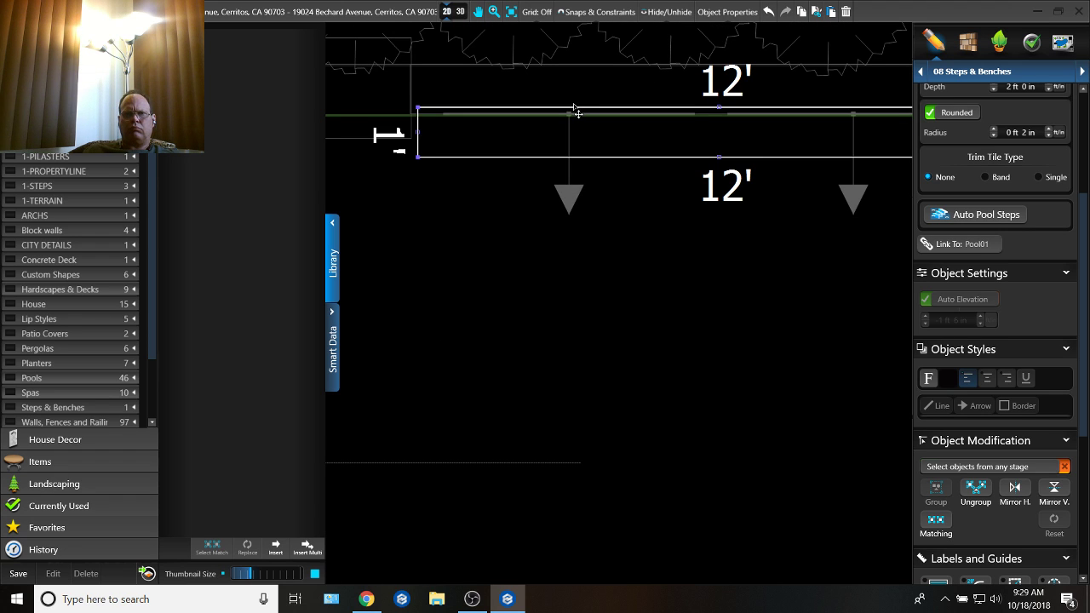
{"action": "left_click_drag", "start_coordinate": [574, 107], "coordinate": [567, 115]}
{"action": "scroll", "coordinate": [588, 167], "scroll_direction": "down", "scroll_amount": 3}
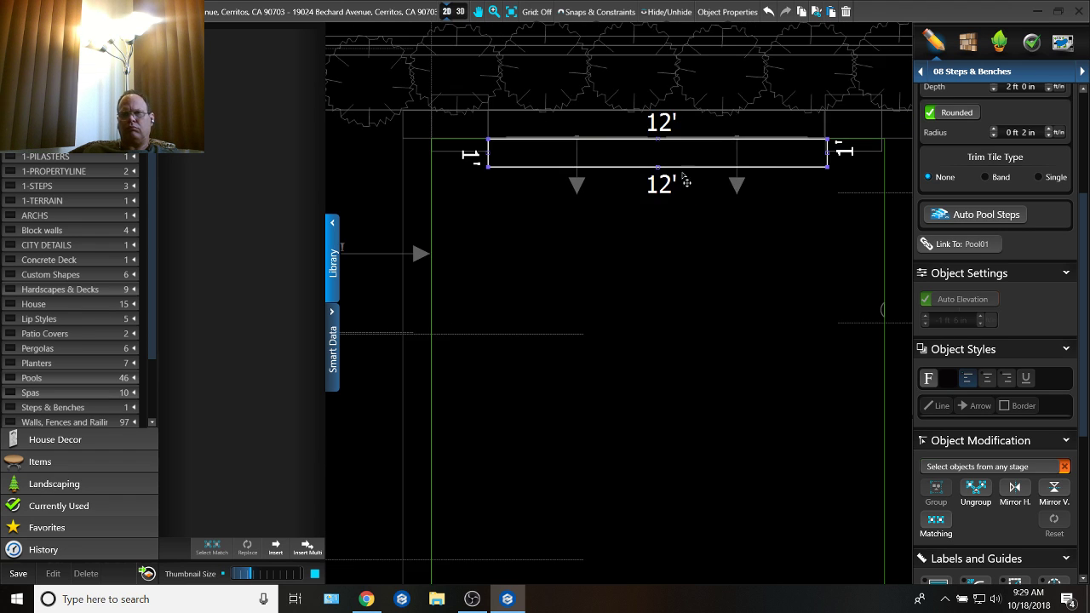
Step: Shorten the bench beneath the waterfalls to 11' 10" by pulling in its right end
{"action": "scroll", "coordinate": [684, 180], "scroll_direction": "up", "scroll_amount": 5}
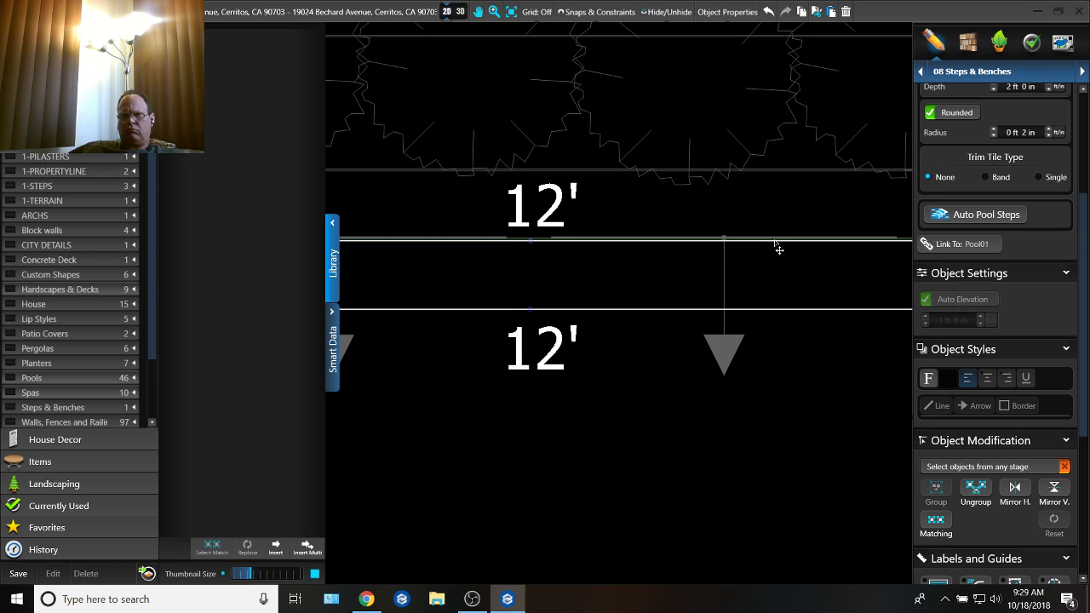
{"action": "scroll", "coordinate": [779, 243], "scroll_direction": "down", "scroll_amount": 3}
{"action": "scroll", "coordinate": [840, 291], "scroll_direction": "up", "scroll_amount": 3}
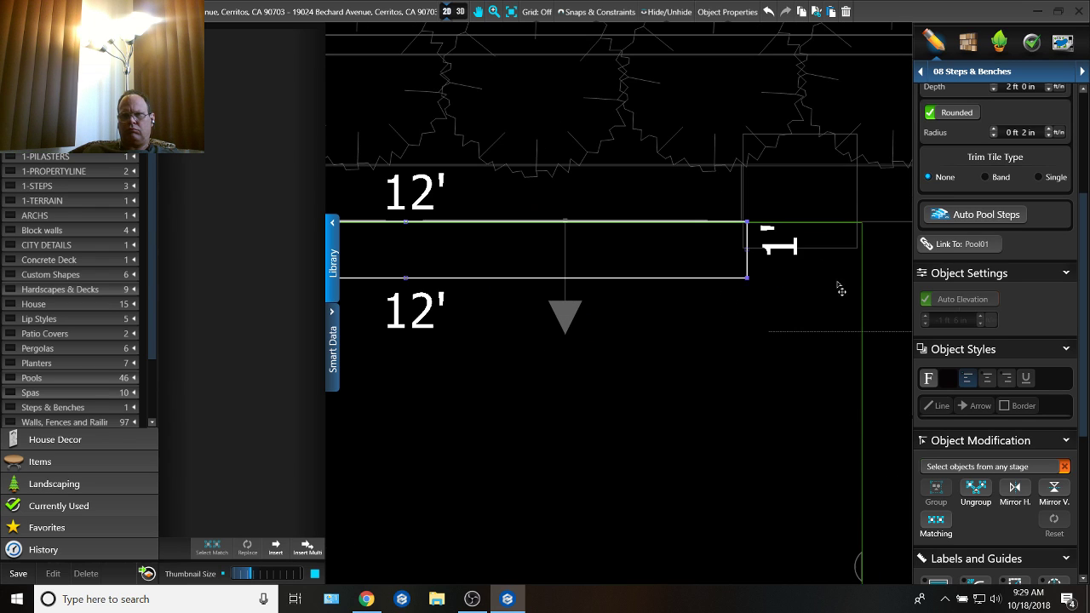
{"action": "left_click_drag", "start_coordinate": [753, 254], "coordinate": [743, 258]}
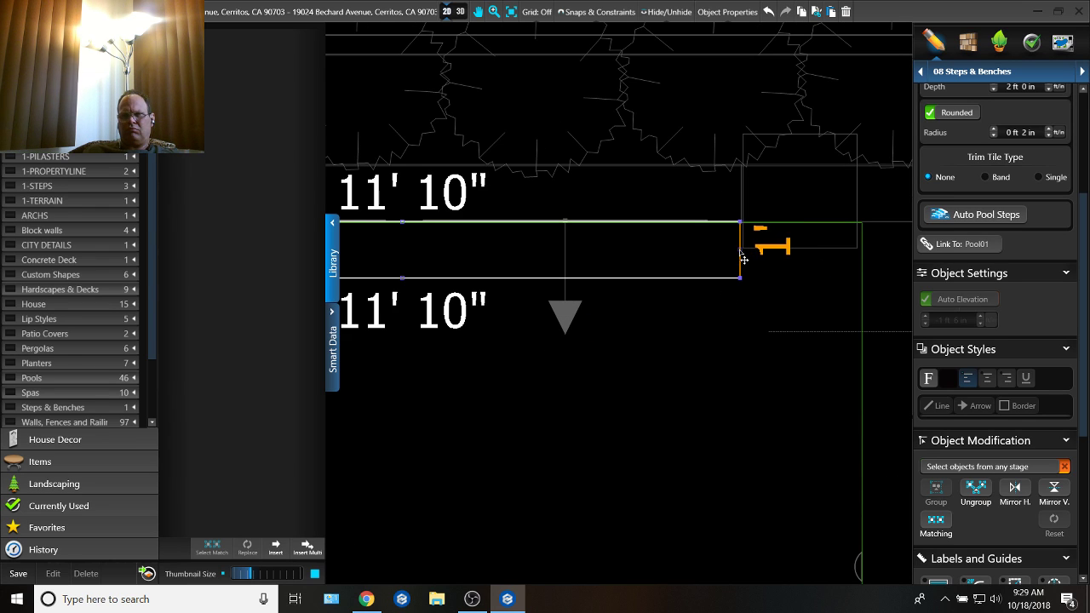
{"action": "left_click", "coordinate": [780, 391]}
{"action": "scroll", "coordinate": [691, 309], "scroll_direction": "down", "scroll_amount": 6}
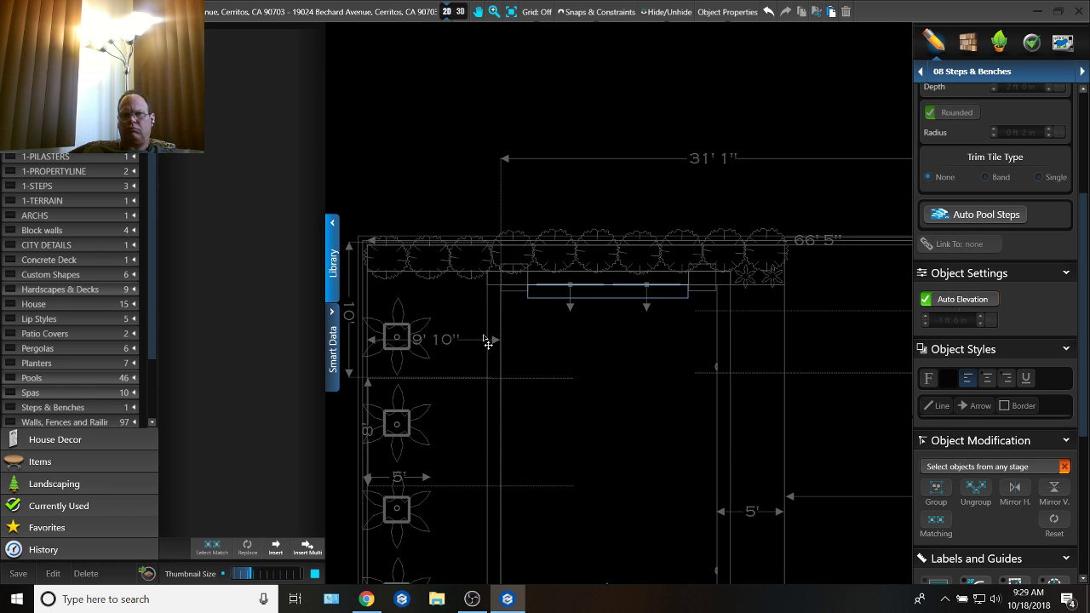
Step: Place a vertical copy of the 11' 10" bench flush against the pool's long edge facing the sport court
{"action": "scroll", "coordinate": [599, 428], "scroll_direction": "up", "scroll_amount": 2}
{"action": "scroll", "coordinate": [588, 375], "scroll_direction": "up", "scroll_amount": 1}
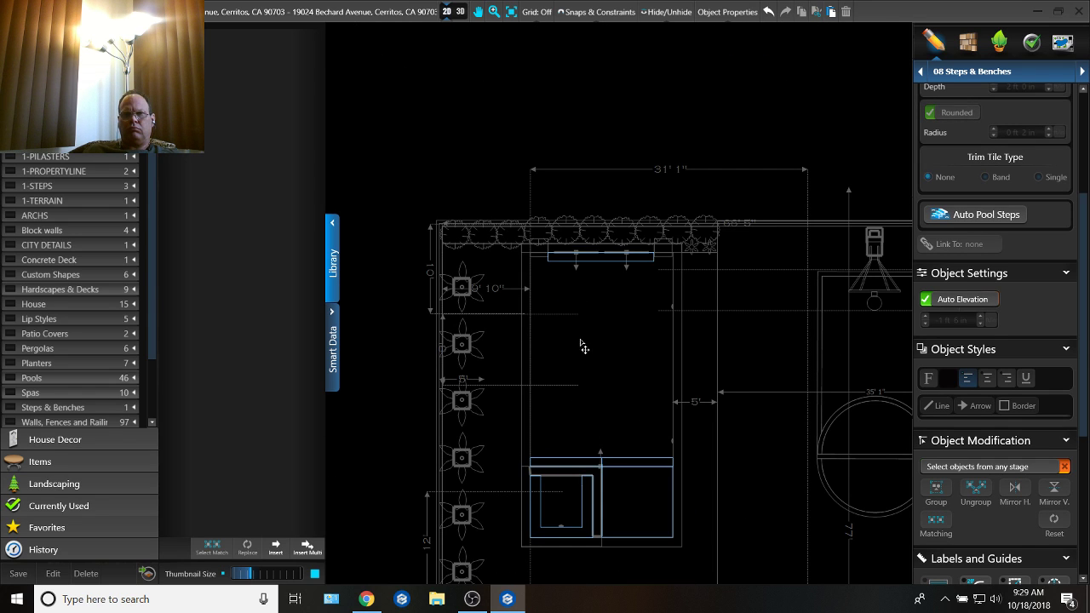
{"action": "left_click", "coordinate": [610, 268]}
{"action": "left_click_drag", "start_coordinate": [611, 268], "coordinate": [655, 296]}
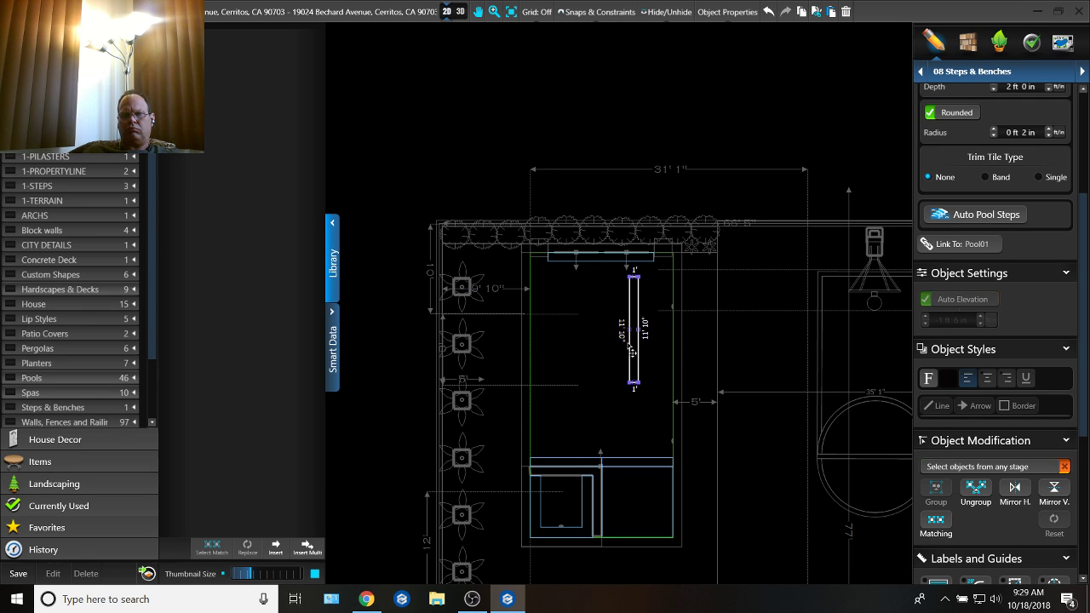
{"action": "scroll", "coordinate": [632, 349], "scroll_direction": "up", "scroll_amount": 2}
{"action": "left_click_drag", "start_coordinate": [644, 283], "coordinate": [700, 350]}
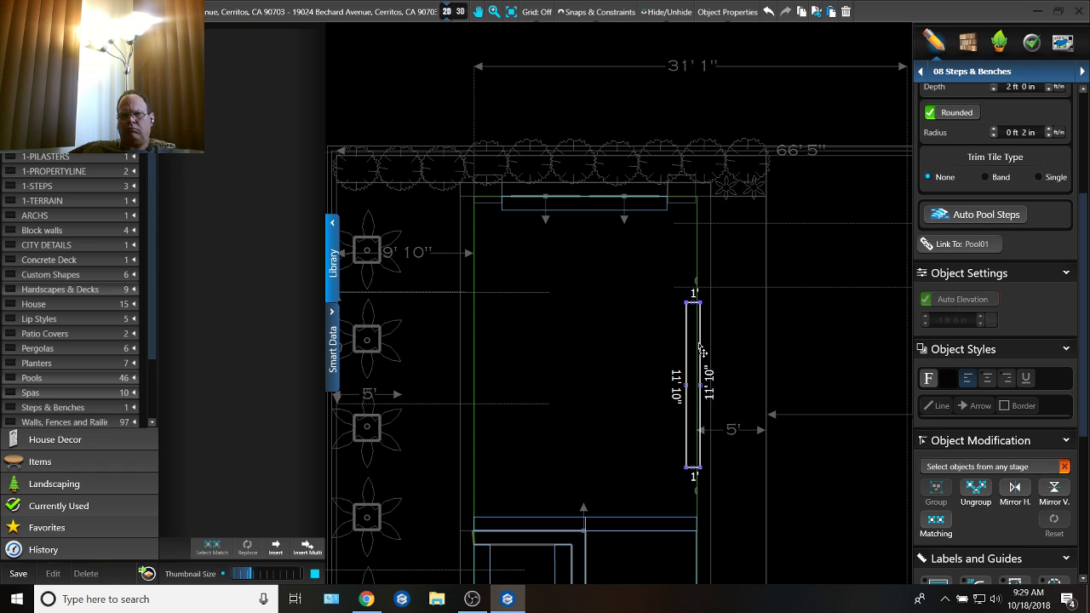
{"action": "scroll", "coordinate": [701, 352], "scroll_direction": "up", "scroll_amount": 5}
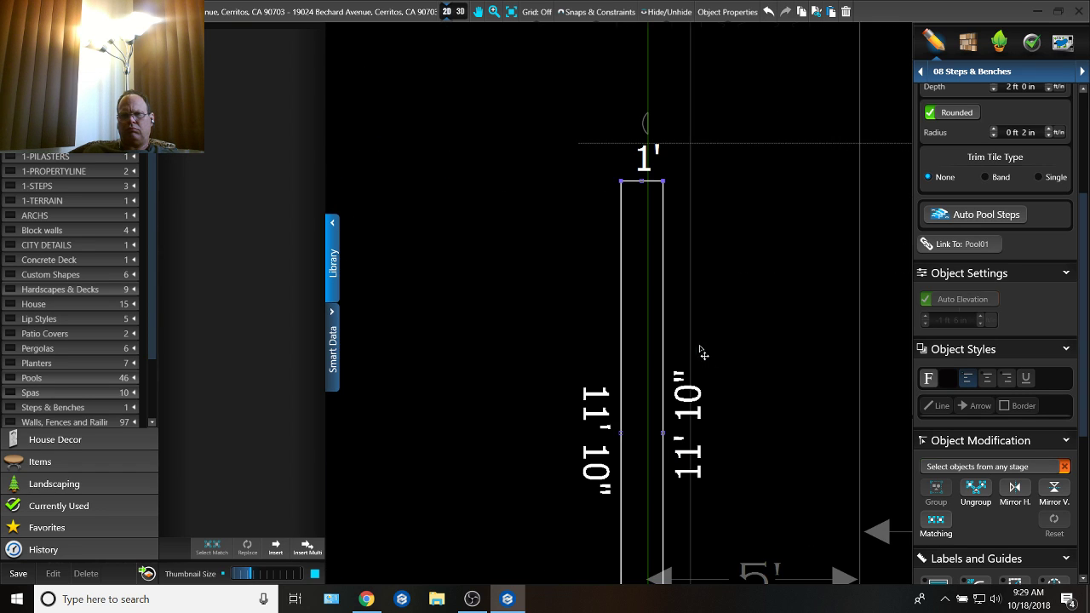
{"action": "left_click_drag", "start_coordinate": [668, 326], "coordinate": [653, 327]}
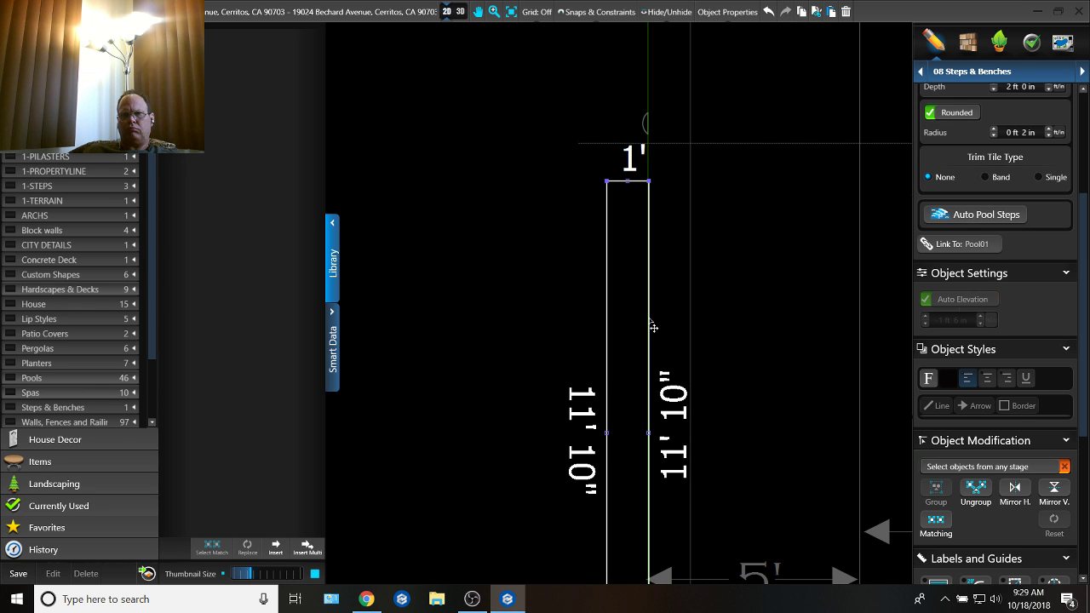
Step: Place another vertical bench copy flush against the pool's edge beside the spiky plants and shorten it to 4' 4"
{"action": "scroll", "coordinate": [653, 327], "scroll_direction": "down", "scroll_amount": 4}
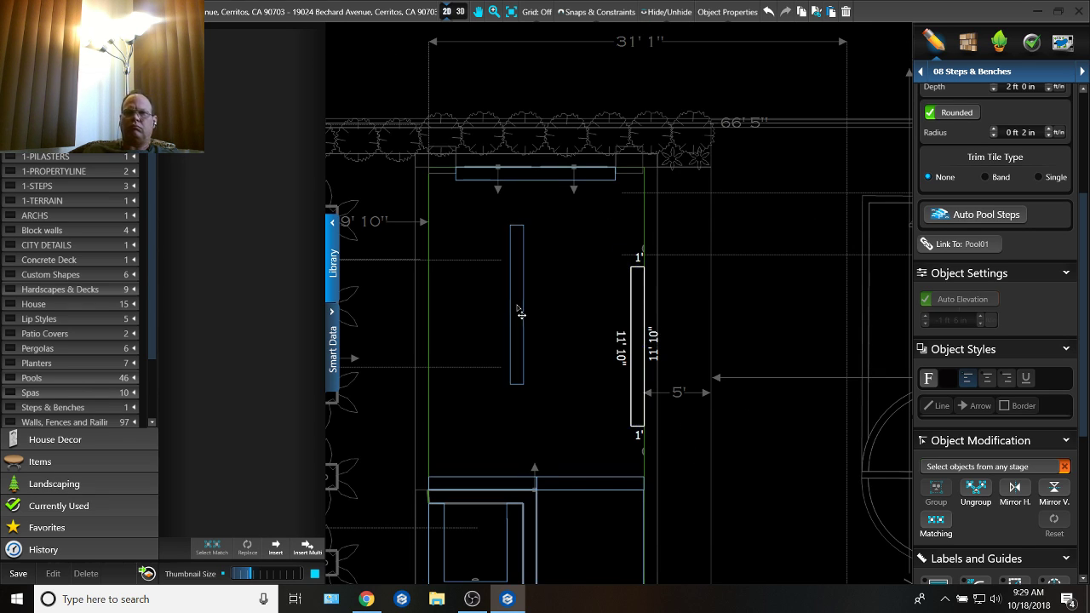
{"action": "middle_click_drag", "start_coordinate": [517, 306], "coordinate": [588, 324]}
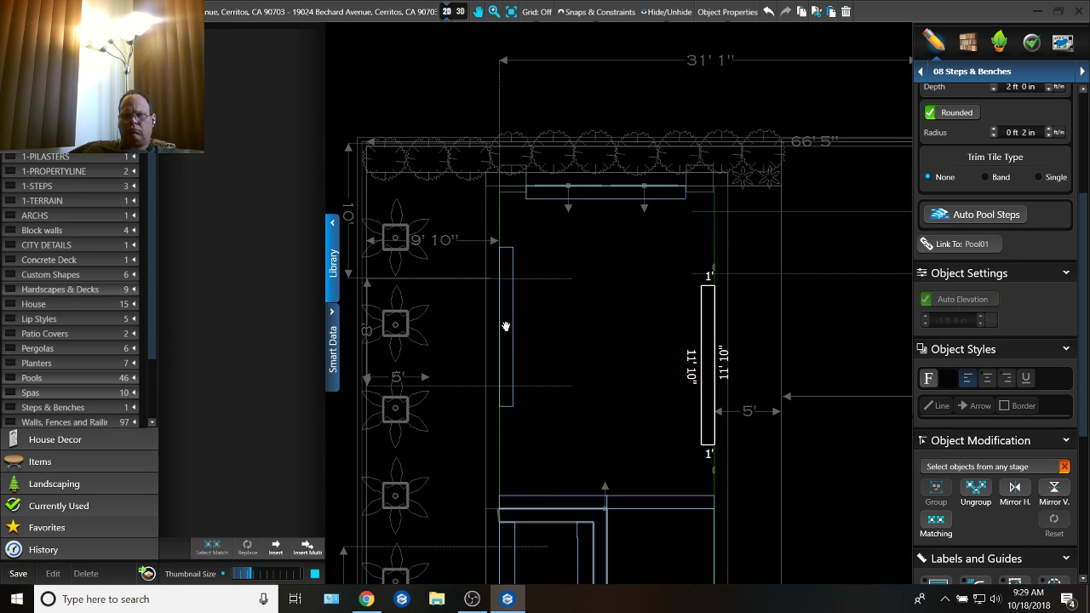
{"action": "left_click", "coordinate": [506, 327]}
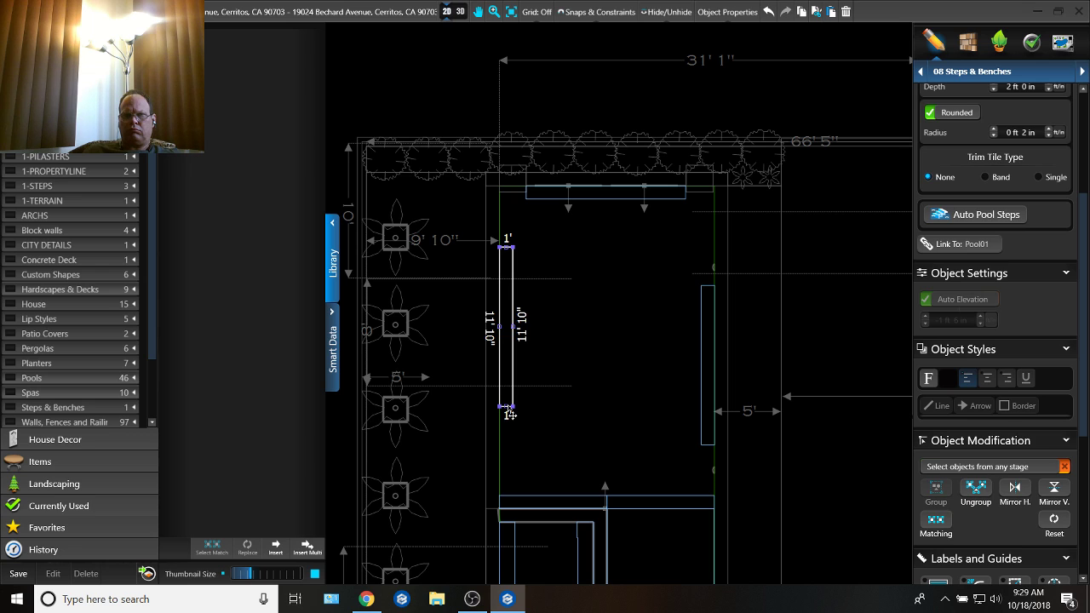
{"action": "left_click_drag", "start_coordinate": [508, 412], "coordinate": [503, 313]}
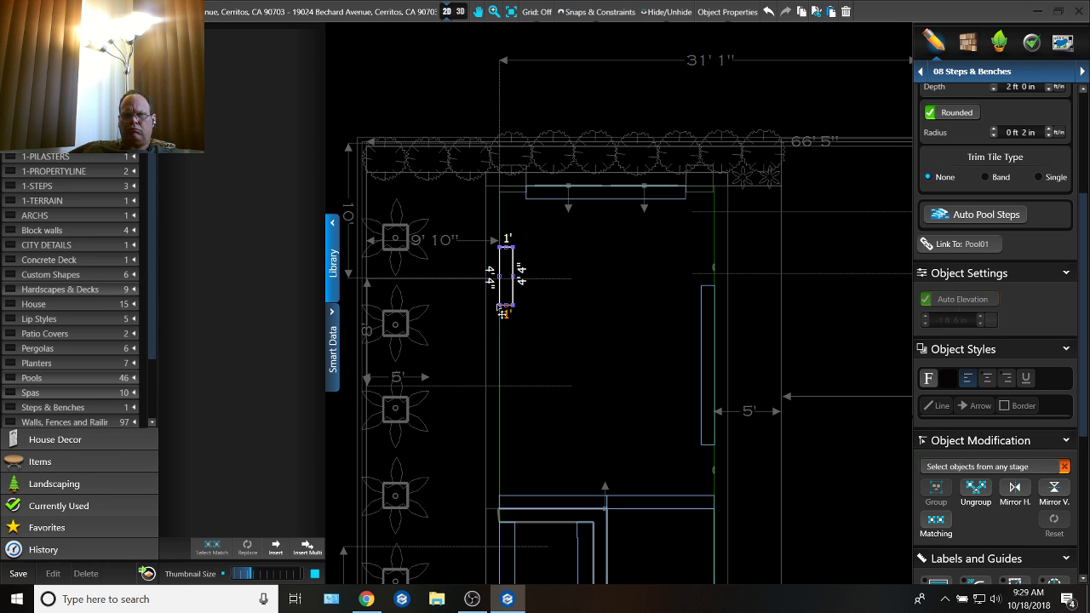
Step: Extend the bench beneath the waterfalls to 13' 10" so its left end reaches the pool's side edge
{"action": "scroll", "coordinate": [521, 206], "scroll_direction": "up", "scroll_amount": 4}
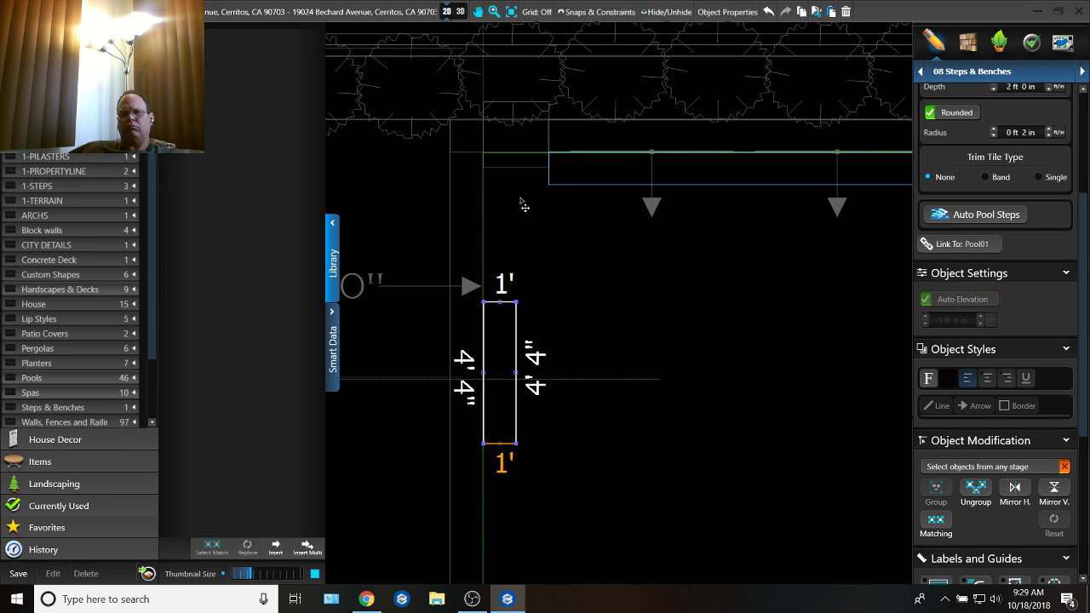
{"action": "left_click", "coordinate": [551, 171]}
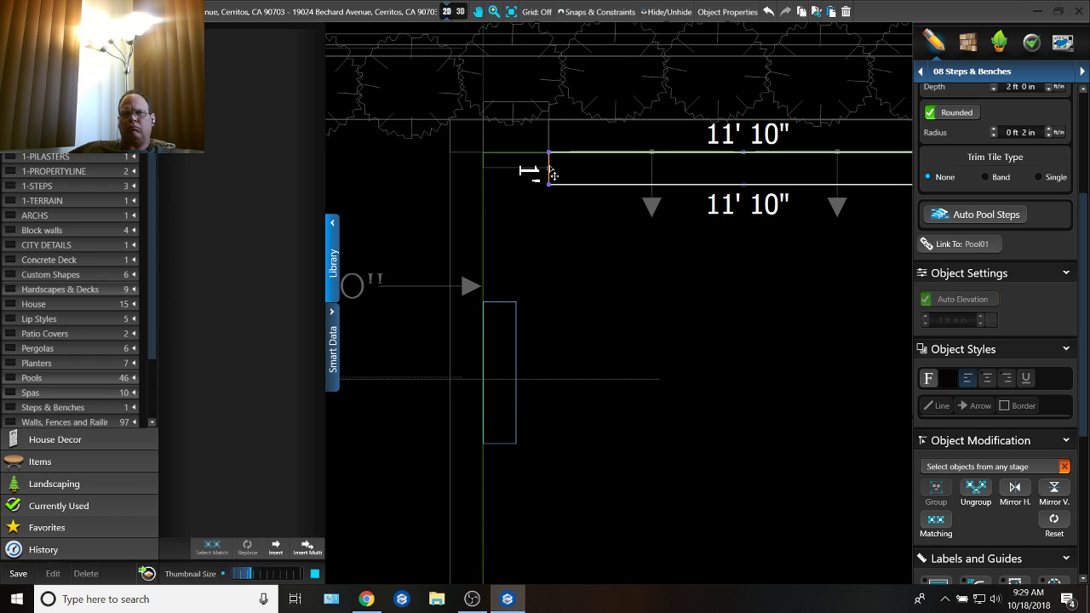
{"action": "left_click_drag", "start_coordinate": [550, 171], "coordinate": [487, 189]}
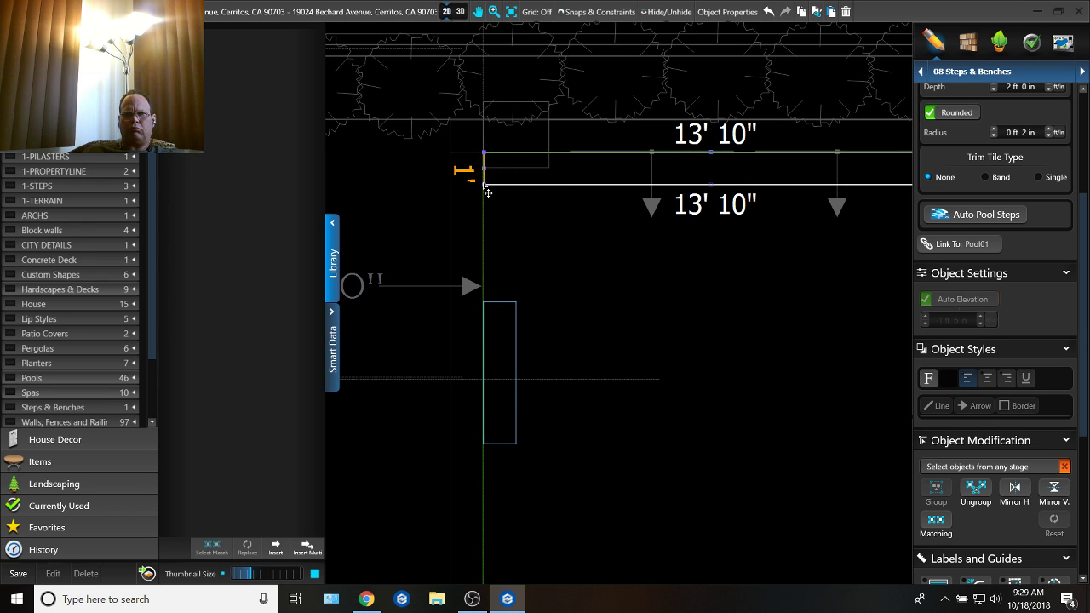
Step: Extend the short side bench up to the waterfall bench and pull in its lower end to form a short corner return
{"action": "left_click", "coordinate": [508, 310]}
{"action": "left_click_drag", "start_coordinate": [501, 305], "coordinate": [499, 188]}
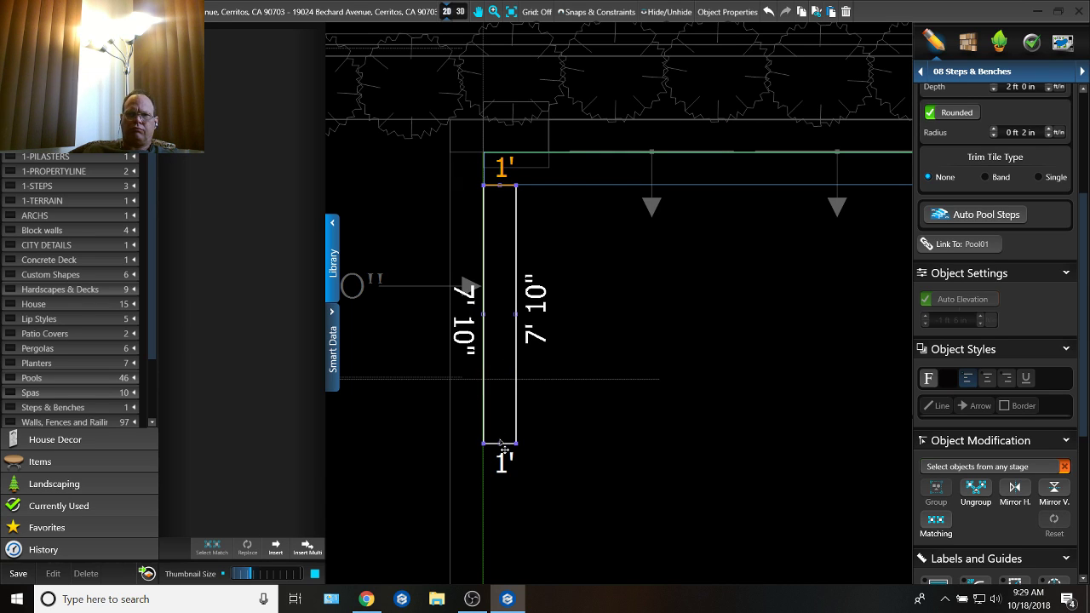
{"action": "left_click_drag", "start_coordinate": [502, 444], "coordinate": [500, 283]}
{"action": "left_click", "coordinate": [571, 349]}
{"action": "scroll", "coordinate": [571, 349], "scroll_direction": "down", "scroll_amount": 6}
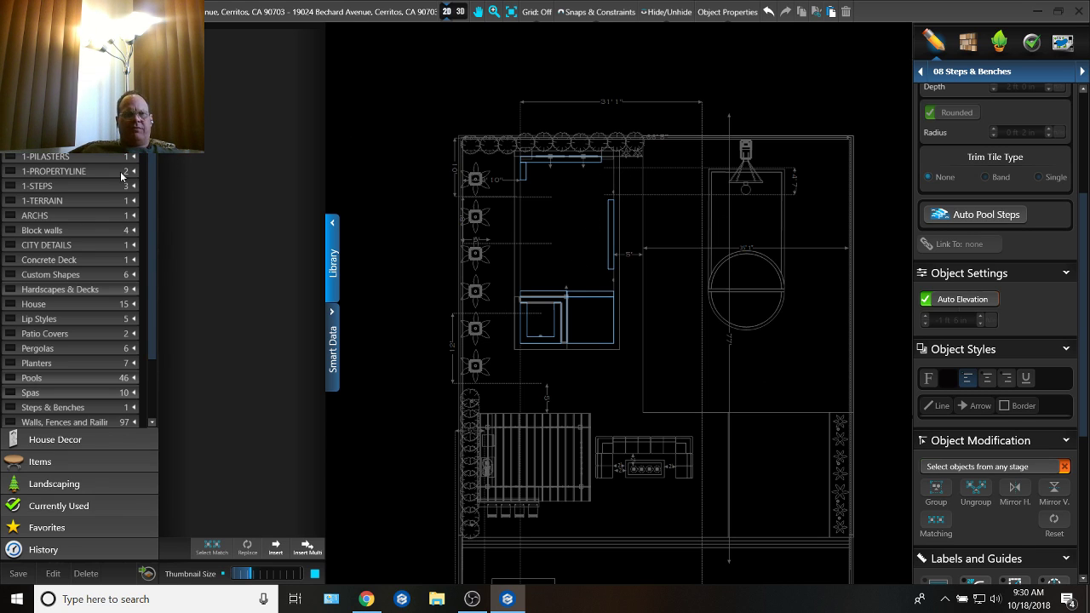
Step: Insert the favorite blue contemporary wicker Chaise Lounge Set with umbrella on the patio below the pool's right corner
{"action": "left_click", "coordinate": [72, 466]}
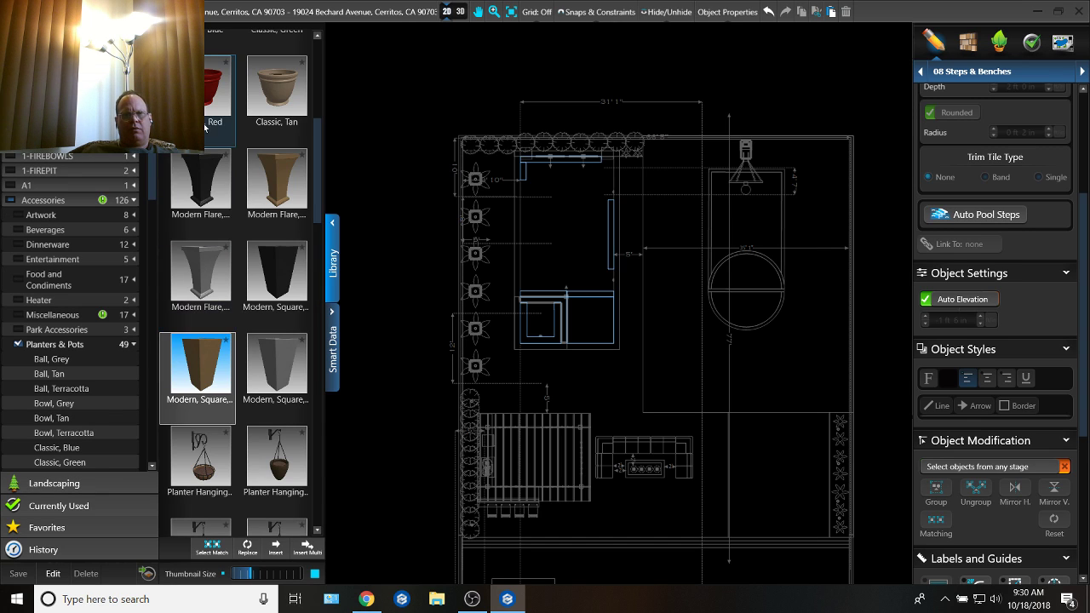
{"action": "left_click", "coordinate": [128, 530]}
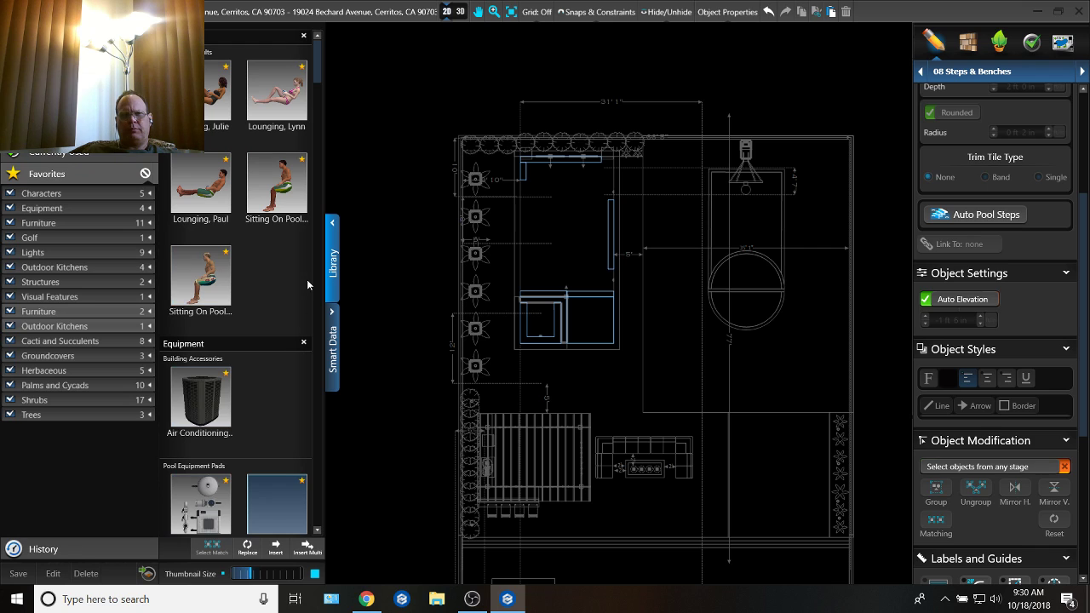
{"action": "scroll", "coordinate": [255, 351], "scroll_direction": "down", "scroll_amount": 5}
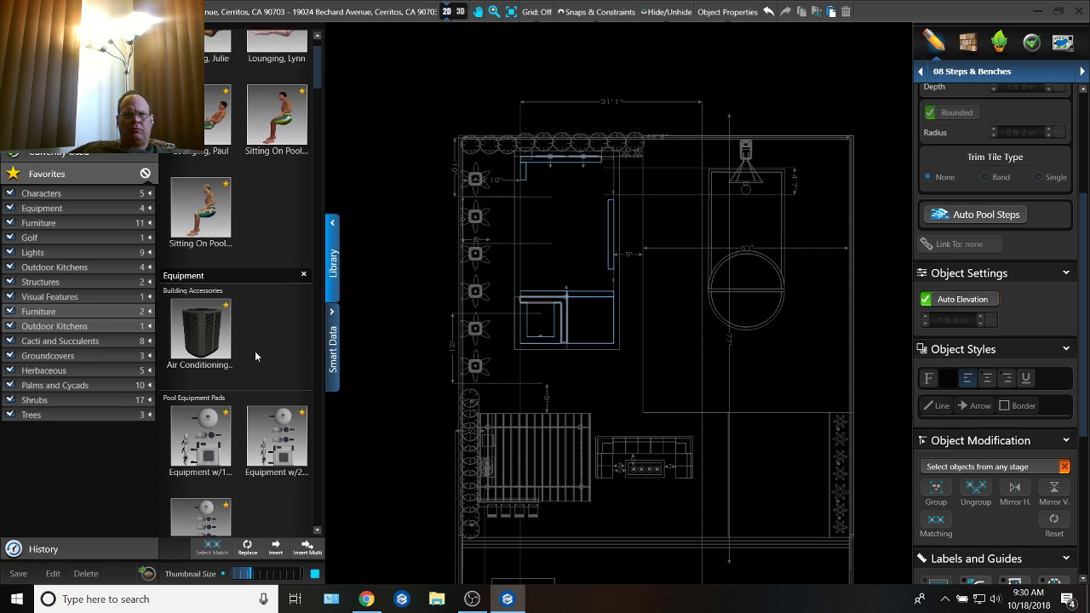
{"action": "scroll", "coordinate": [254, 369], "scroll_direction": "down", "scroll_amount": 4}
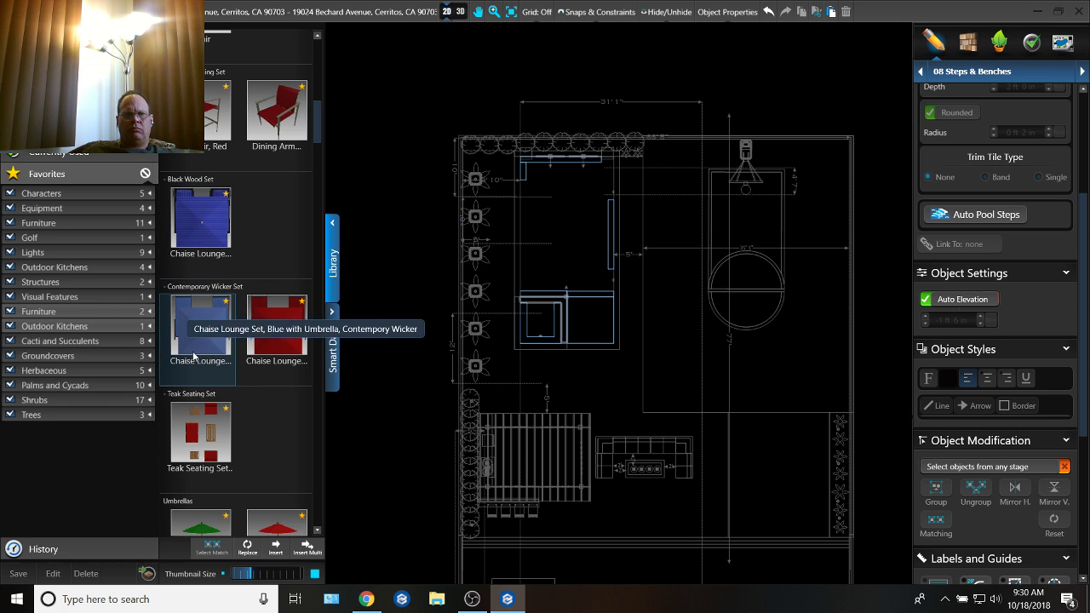
{"action": "left_click", "coordinate": [197, 323]}
{"action": "left_click", "coordinate": [276, 553]}
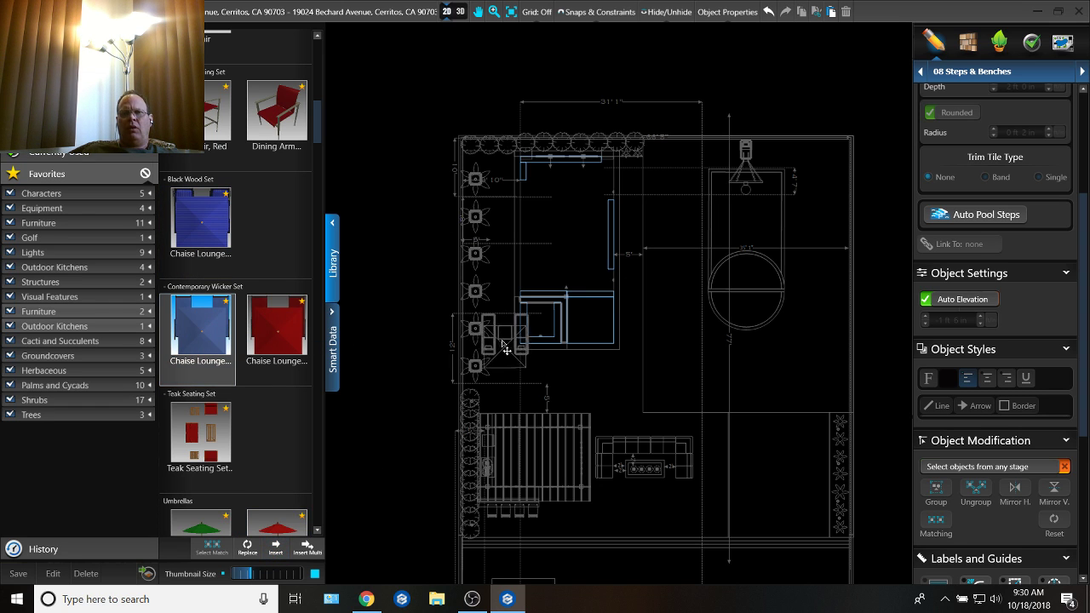
{"action": "scroll", "coordinate": [507, 309], "scroll_direction": "up", "scroll_amount": 3}
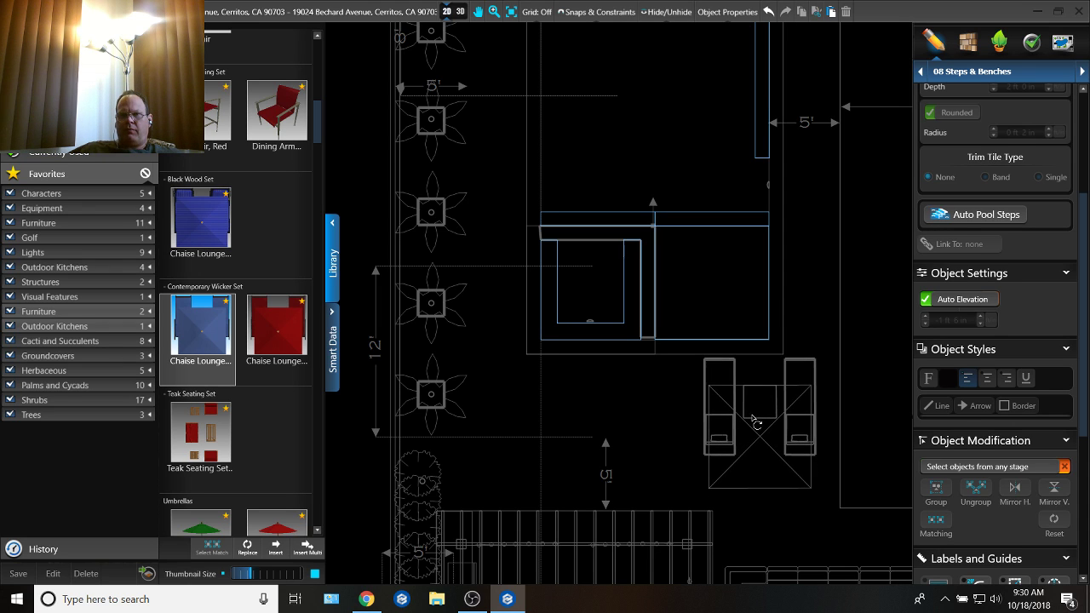
{"action": "left_click", "coordinate": [758, 400]}
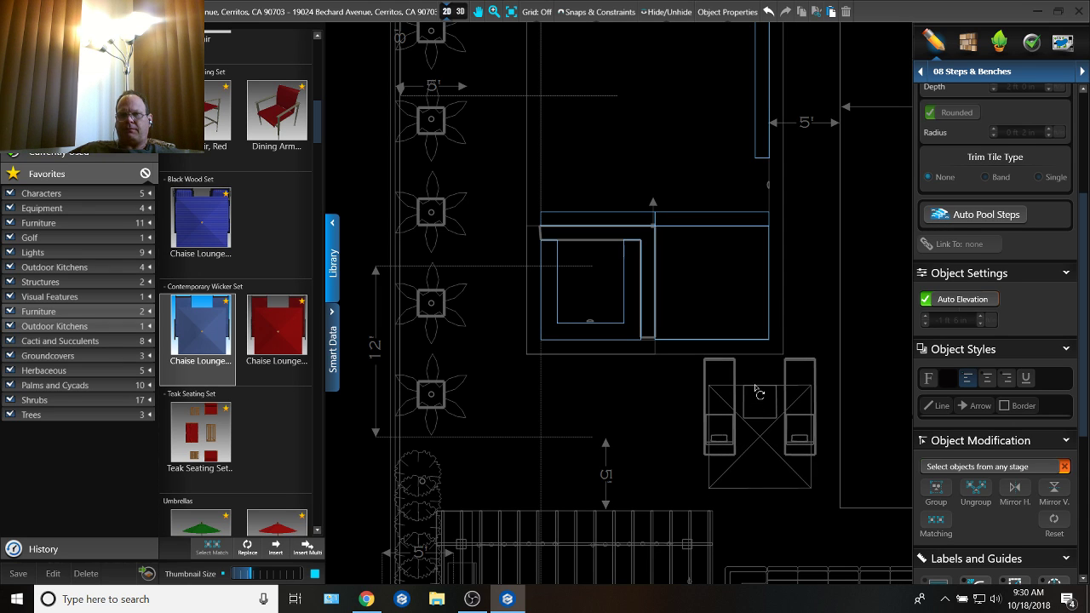
Step: In the 12 Plants & Trees stage, rotate the chaise lounge set diagonally and position it off the pool's lower right corner
{"action": "left_click", "coordinate": [998, 41]}
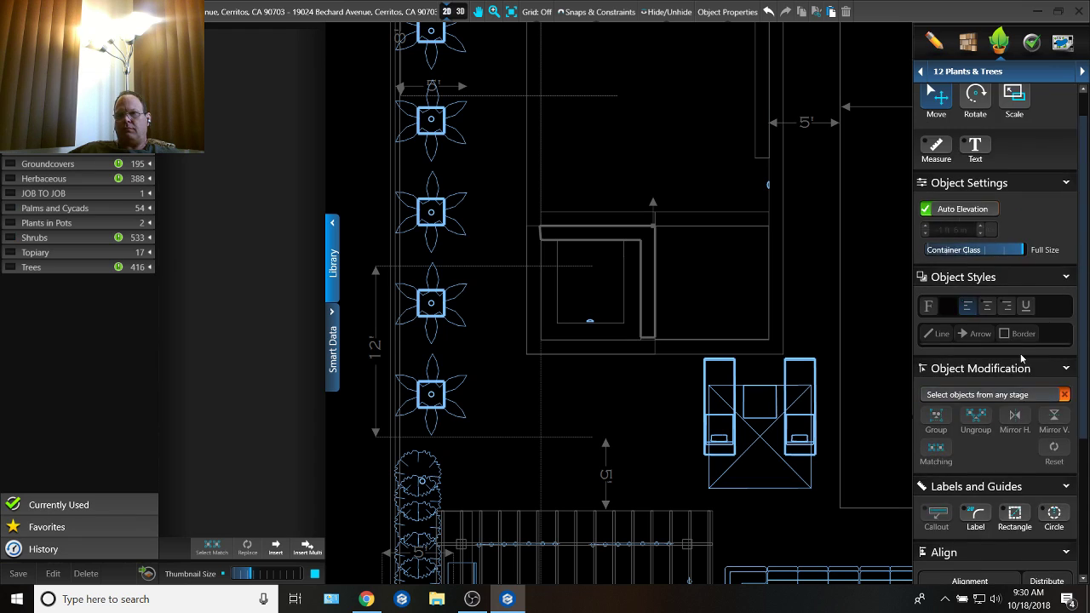
{"action": "left_click", "coordinate": [753, 392]}
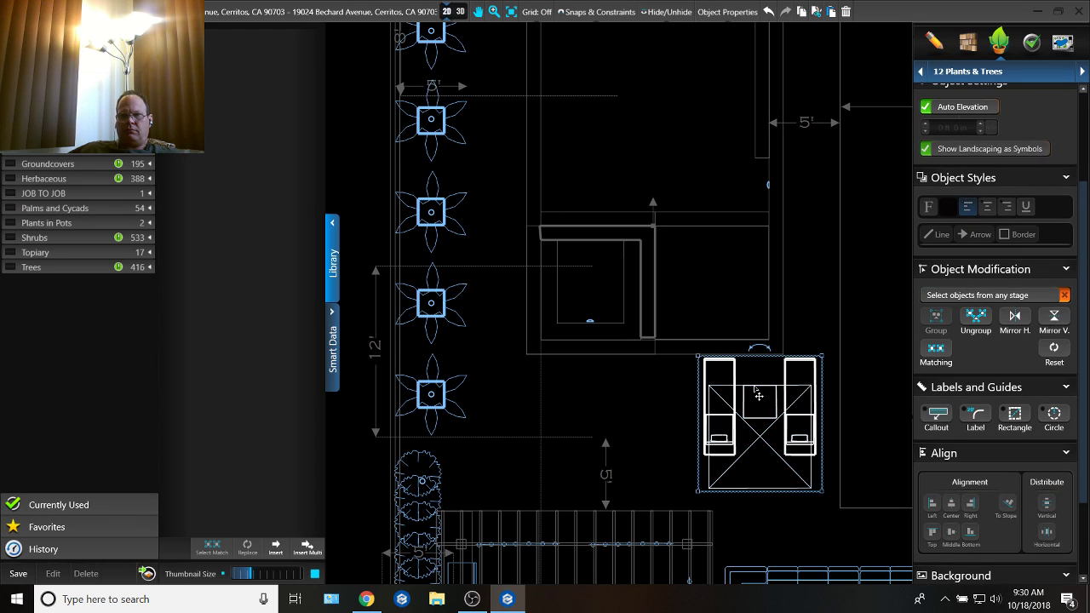
{"action": "left_click_drag", "start_coordinate": [764, 348], "coordinate": [710, 364]}
{"action": "left_click_drag", "start_coordinate": [776, 409], "coordinate": [843, 379]}
{"action": "scroll", "coordinate": [835, 366], "scroll_direction": "down", "scroll_amount": 4}
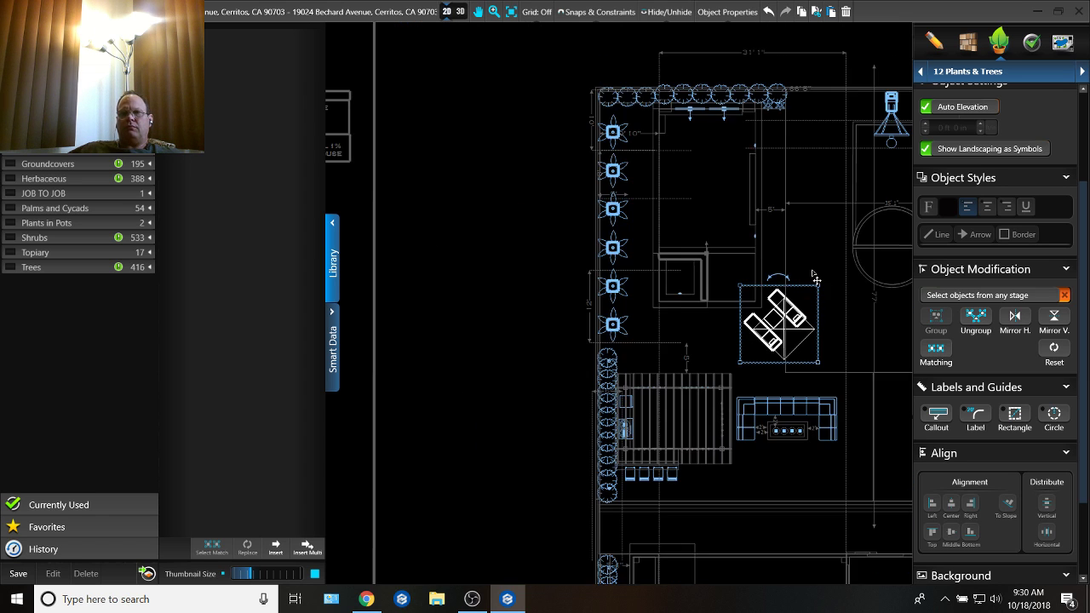
{"action": "left_click", "coordinate": [1000, 73]}
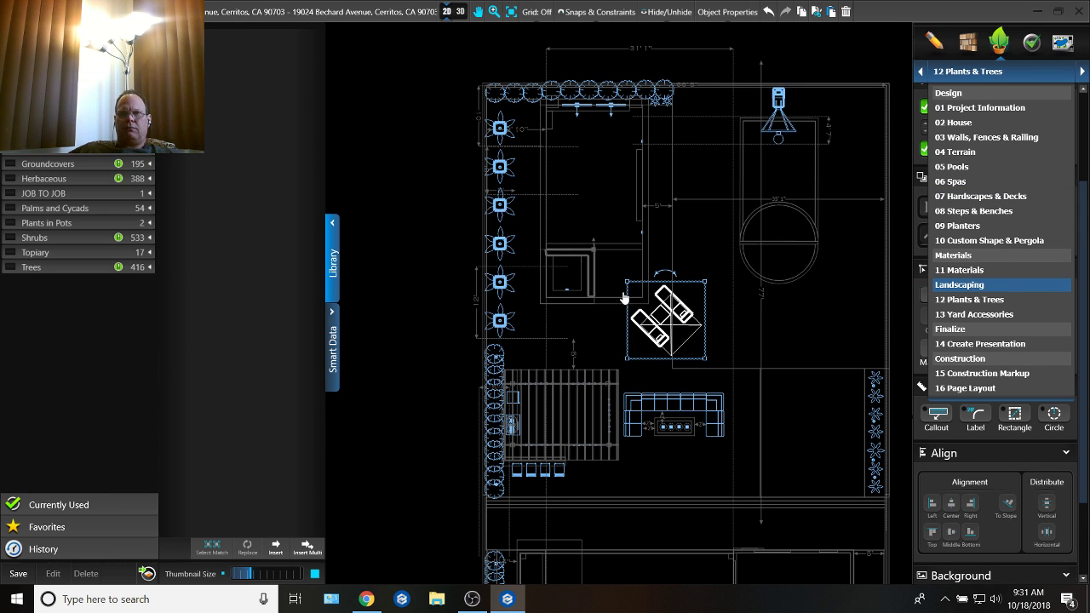
{"action": "left_click", "coordinate": [704, 222]}
Step: Examine the pool benches, chaise lounge set and plant lighting in 3D, in both daylight and night mode
{"action": "left_click", "coordinate": [460, 11]}
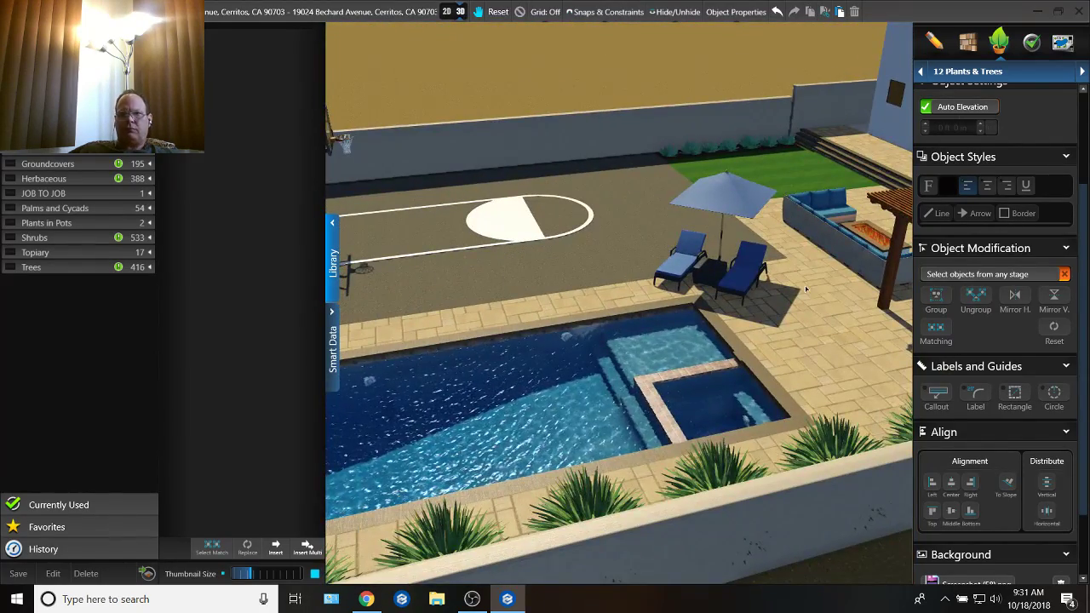
{"action": "left_click_drag", "start_coordinate": [806, 290], "coordinate": [943, 334]}
{"action": "right_click_drag", "start_coordinate": [888, 292], "coordinate": [766, 317]}
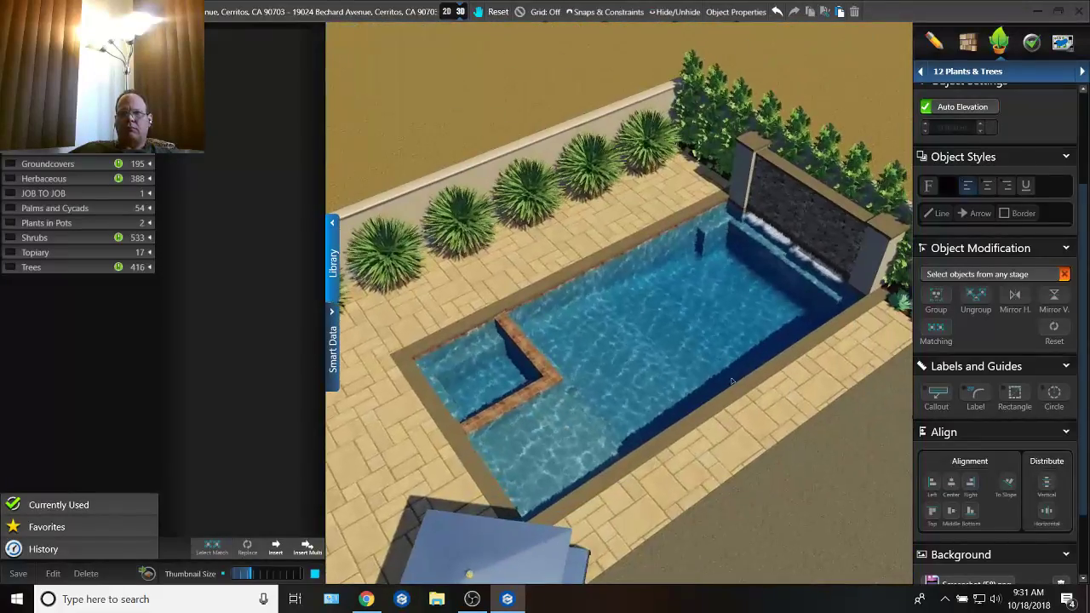
{"action": "left_click_drag", "start_coordinate": [766, 317], "coordinate": [726, 313]}
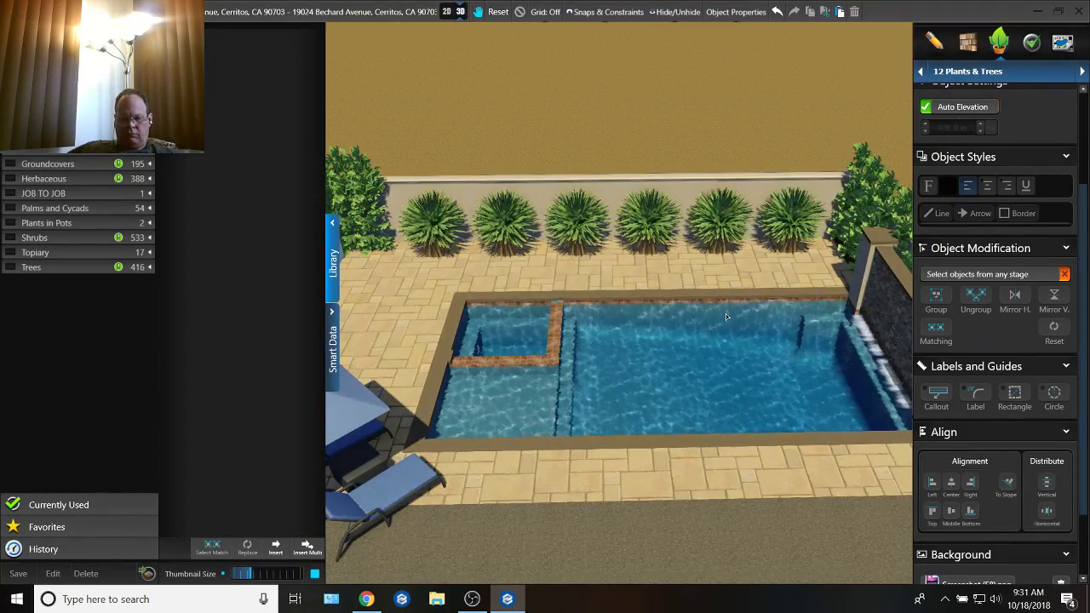
{"action": "key", "text": "n"}
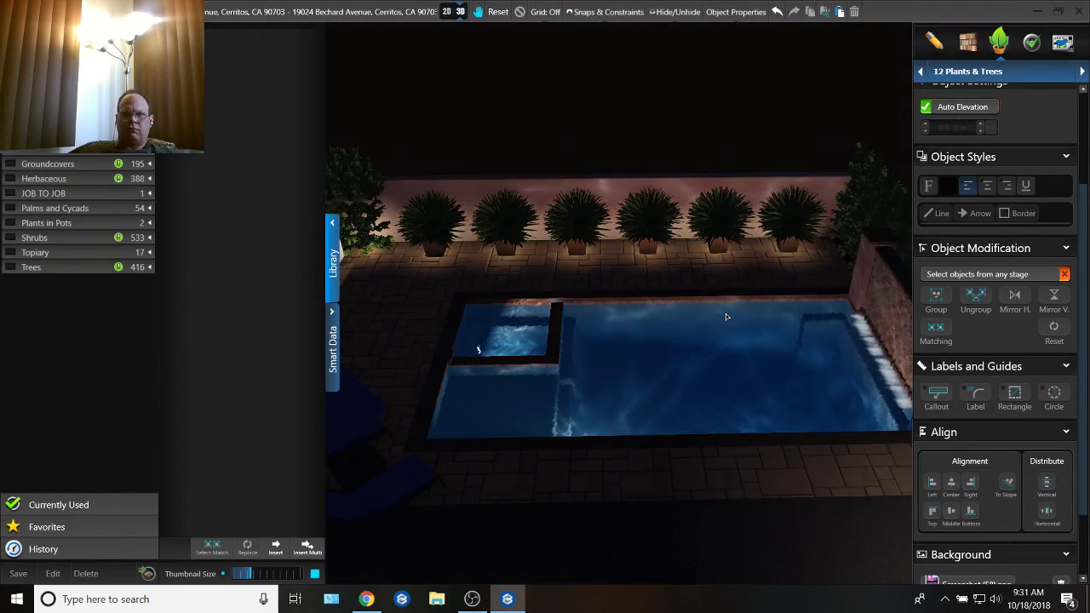
{"action": "left_click_drag", "start_coordinate": [683, 343], "coordinate": [688, 315]}
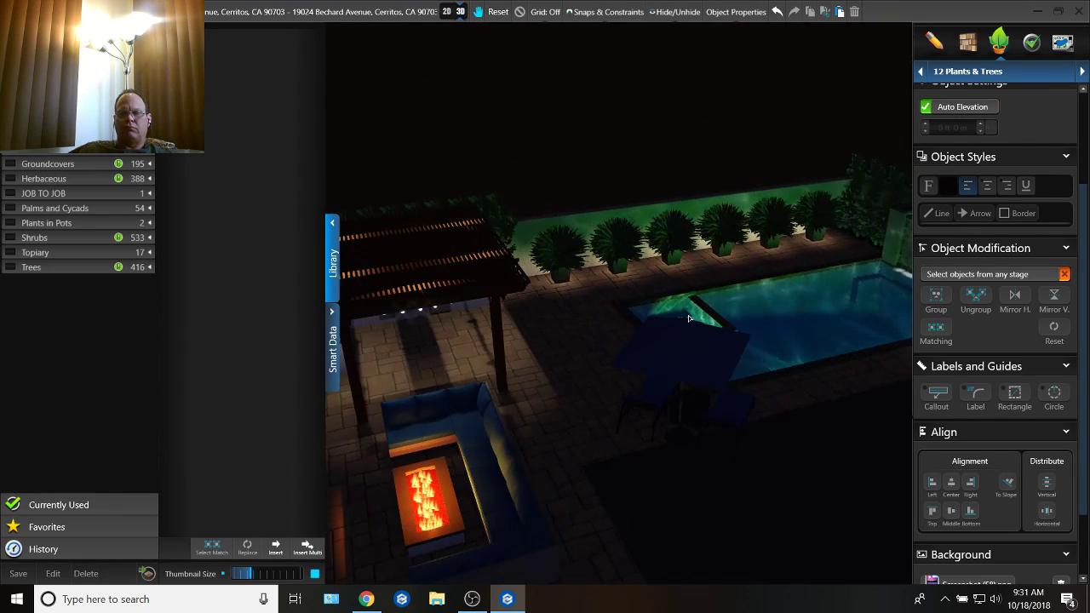
Step: Switch to File Explorer and open the Projects folder through its desktop shortcut
{"action": "left_click", "coordinate": [366, 599]}
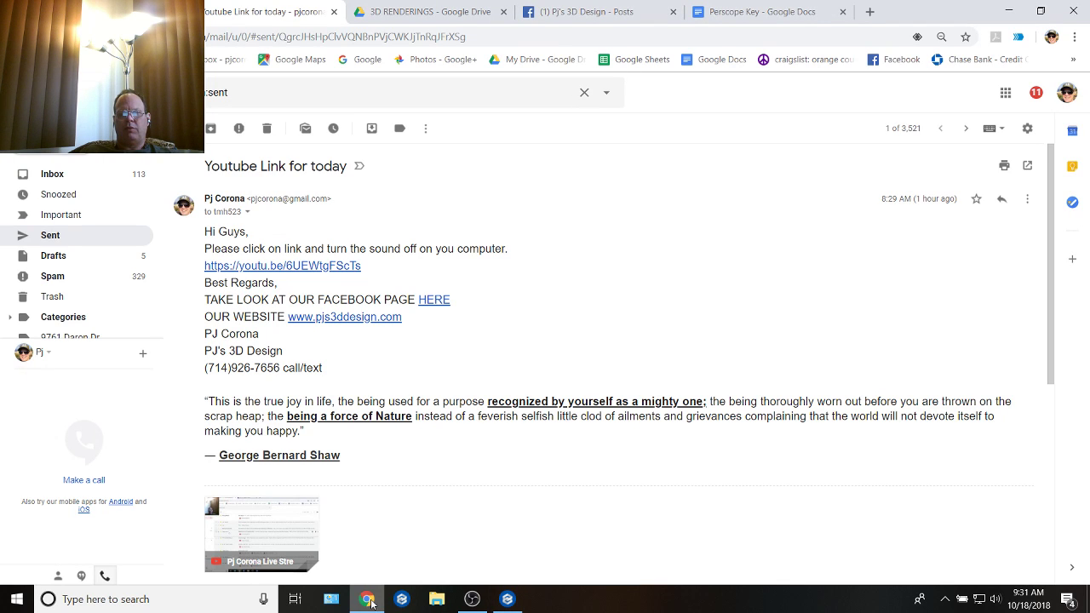
{"action": "left_click", "coordinate": [507, 600]}
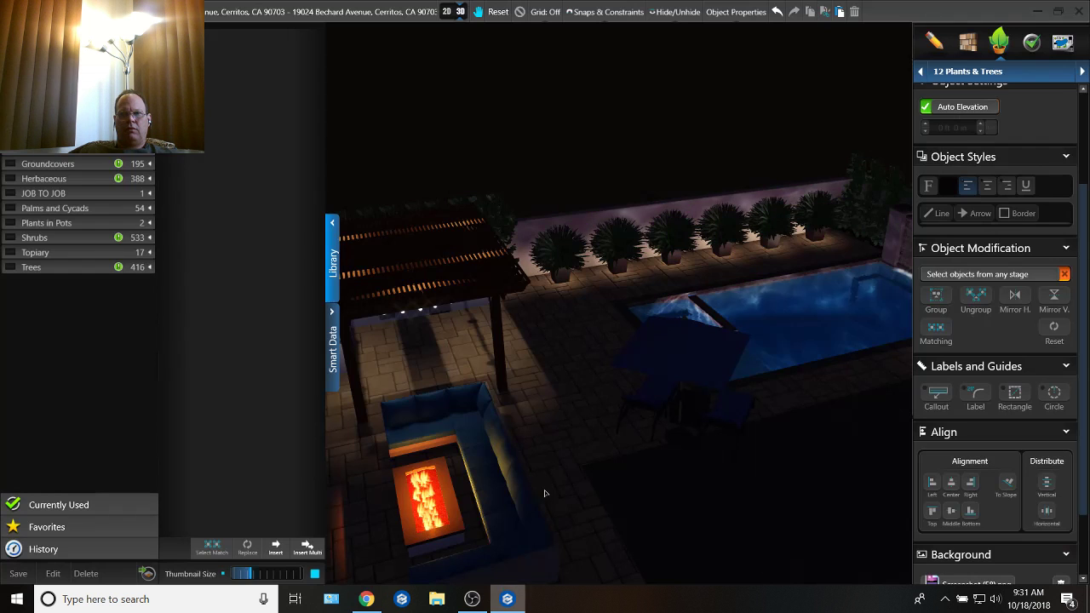
{"action": "left_click", "coordinate": [436, 600]}
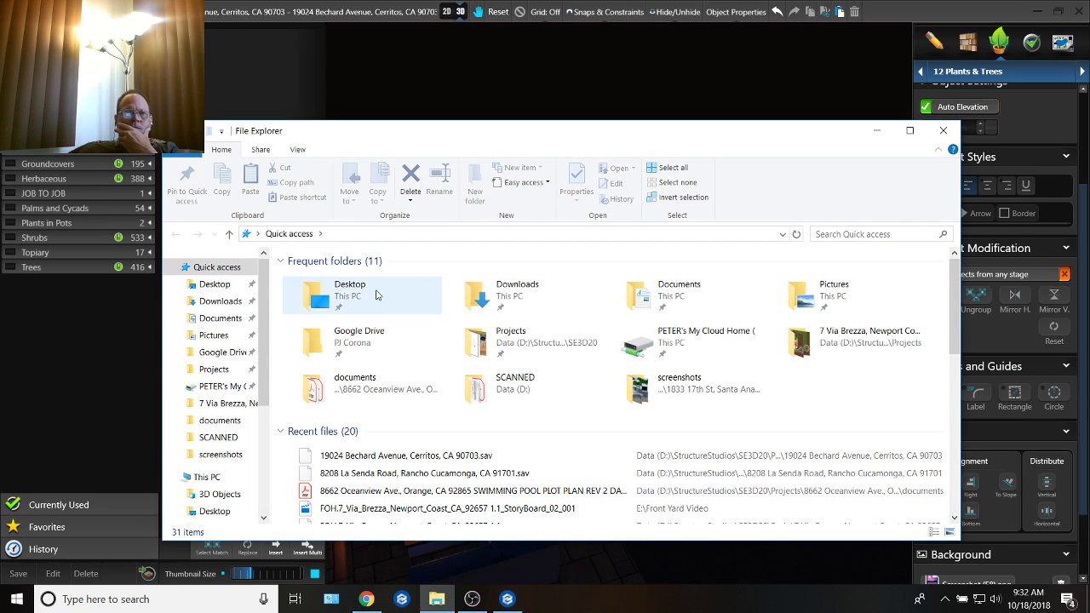
{"action": "left_click", "coordinate": [376, 295]}
{"action": "double_click", "coordinate": [360, 288]}
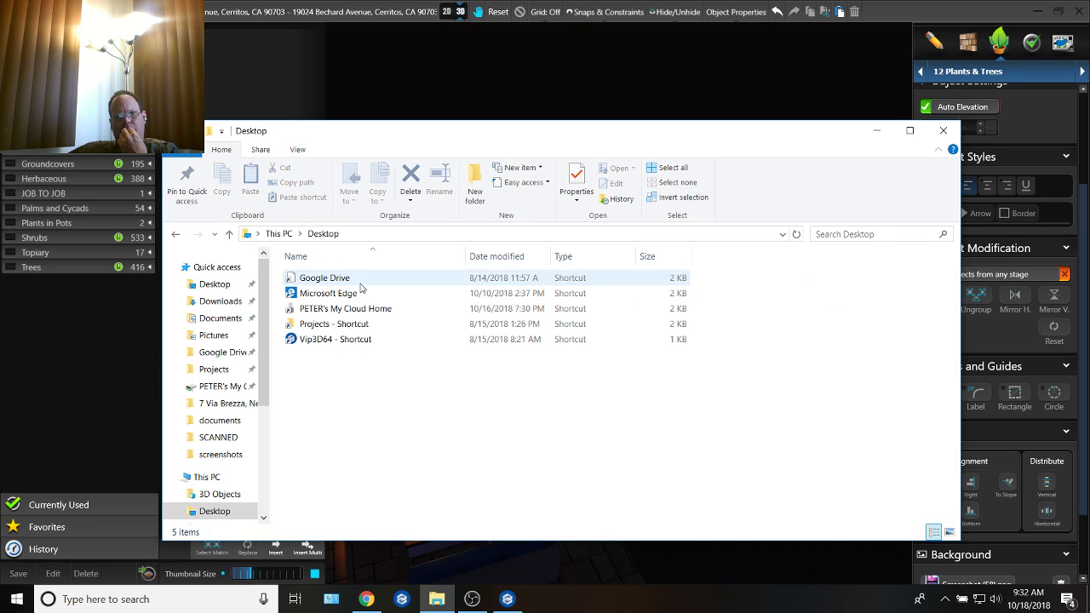
{"action": "double_click", "coordinate": [350, 322]}
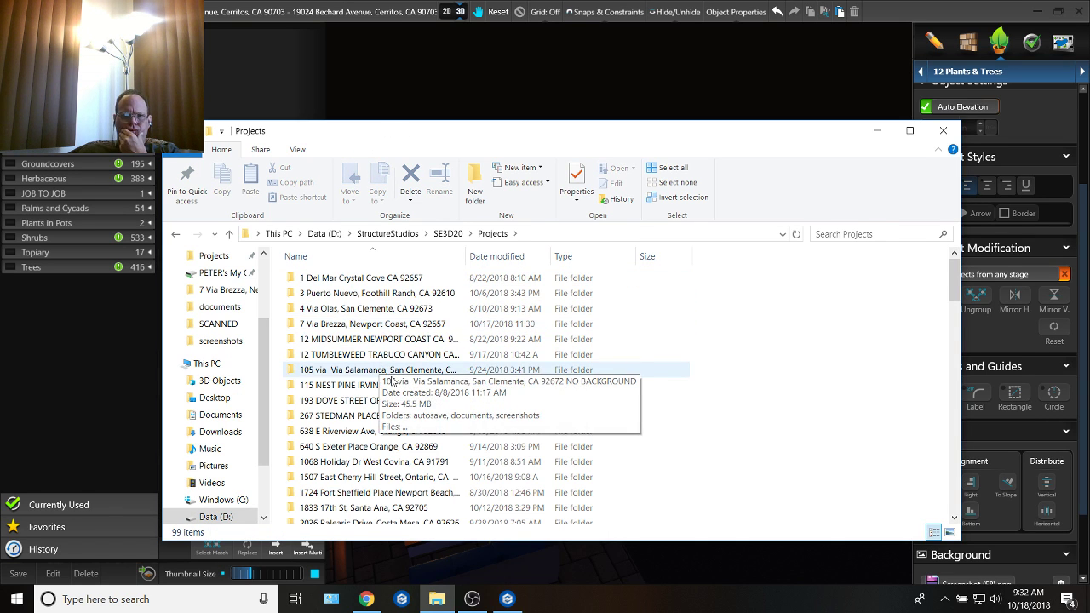
Step: Find the current client's project folder in the Projects list and open its screenshots subfolder
{"action": "scroll", "coordinate": [392, 381], "scroll_direction": "down", "scroll_amount": 3}
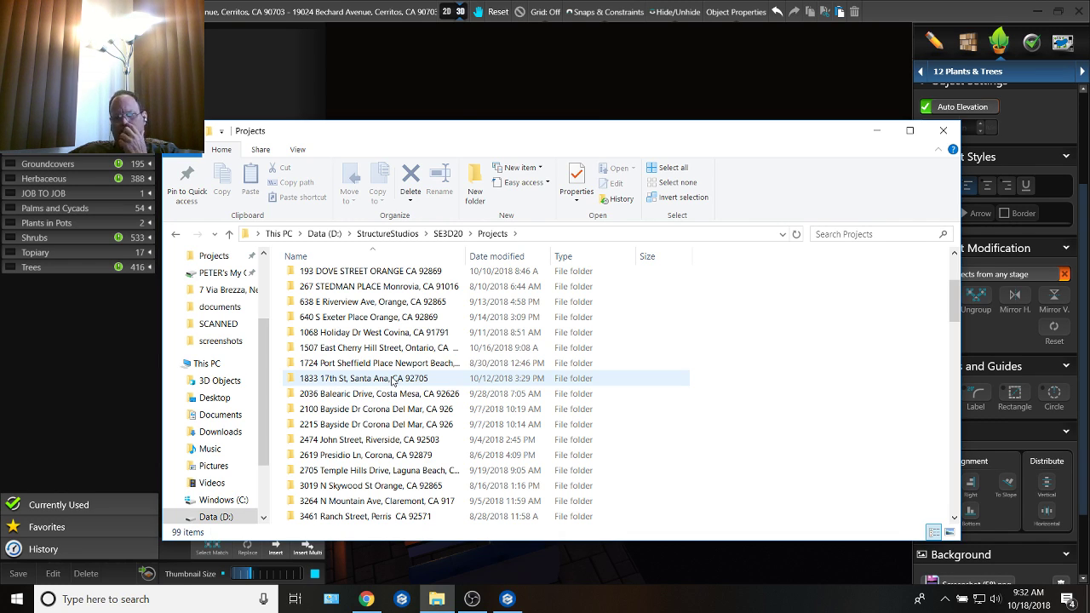
{"action": "scroll", "coordinate": [390, 381], "scroll_direction": "down", "scroll_amount": 3}
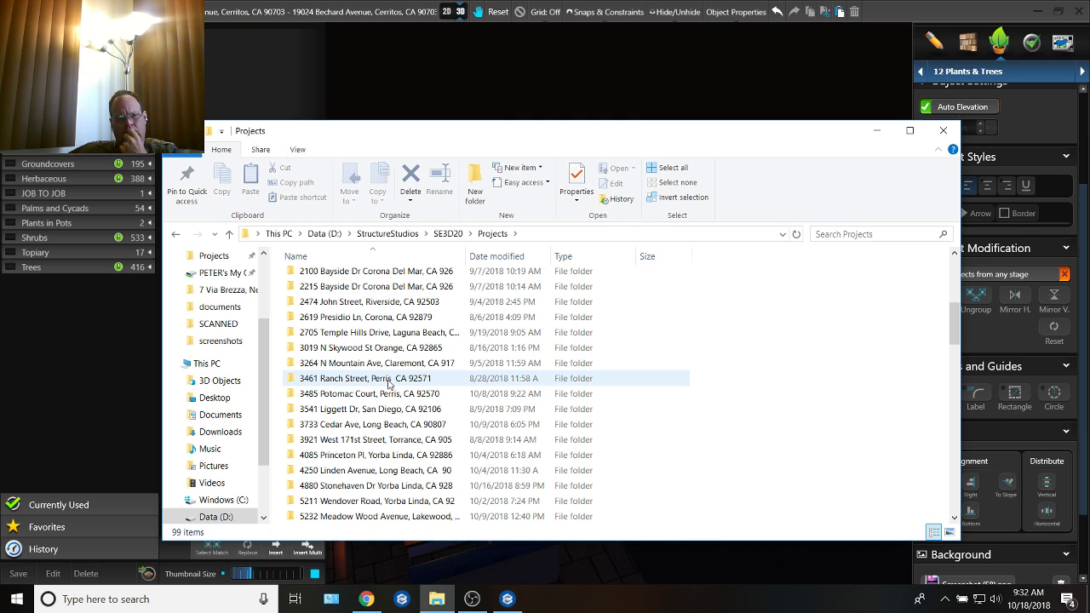
{"action": "scroll", "coordinate": [389, 383], "scroll_direction": "up", "scroll_amount": 2}
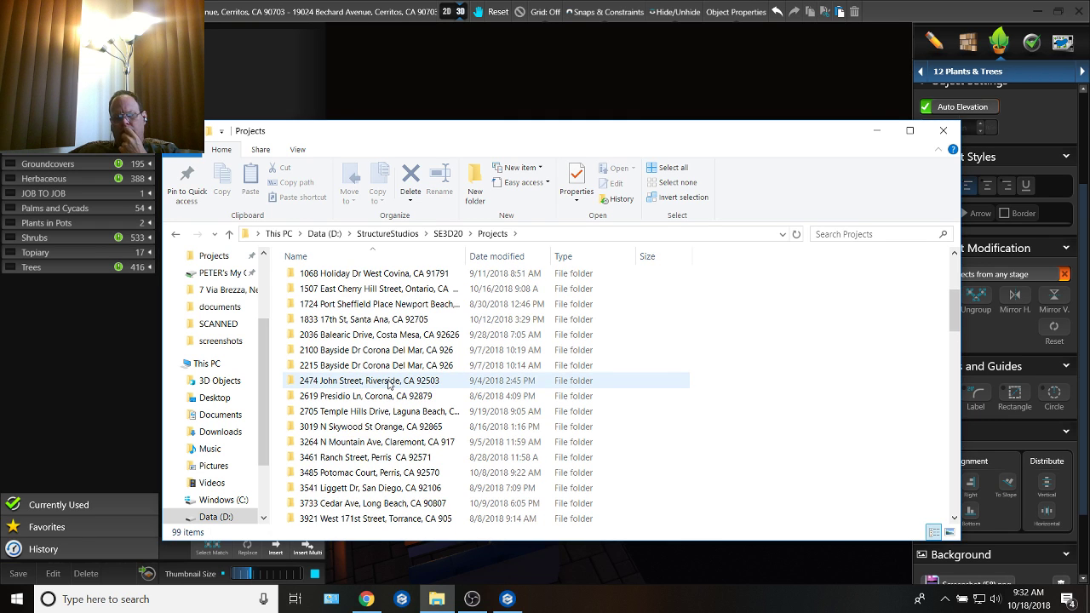
{"action": "scroll", "coordinate": [389, 383], "scroll_direction": "up", "scroll_amount": 1}
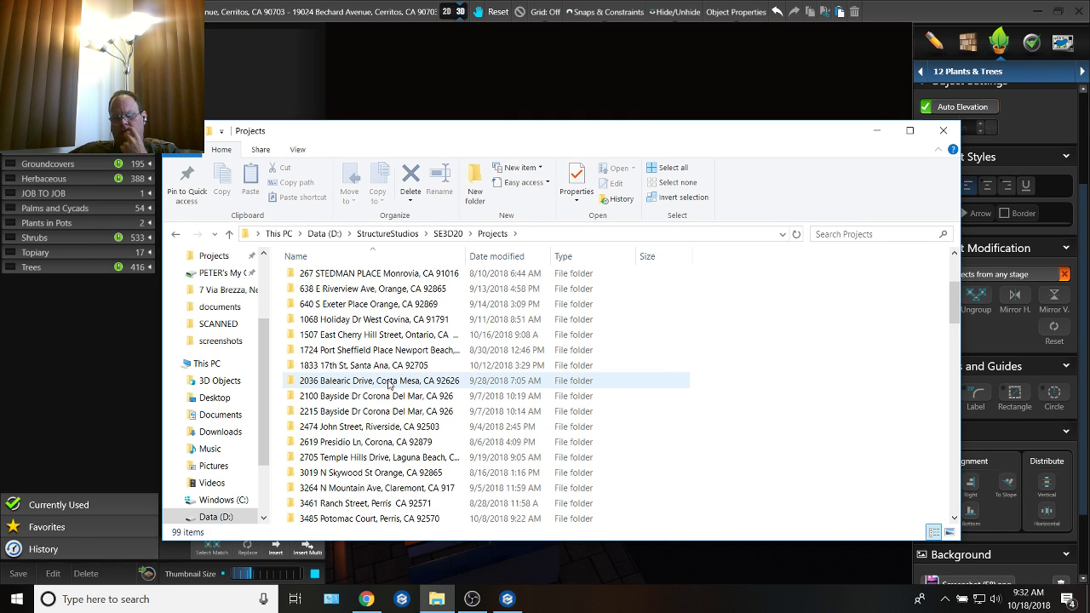
{"action": "scroll", "coordinate": [390, 383], "scroll_direction": "up", "scroll_amount": 1}
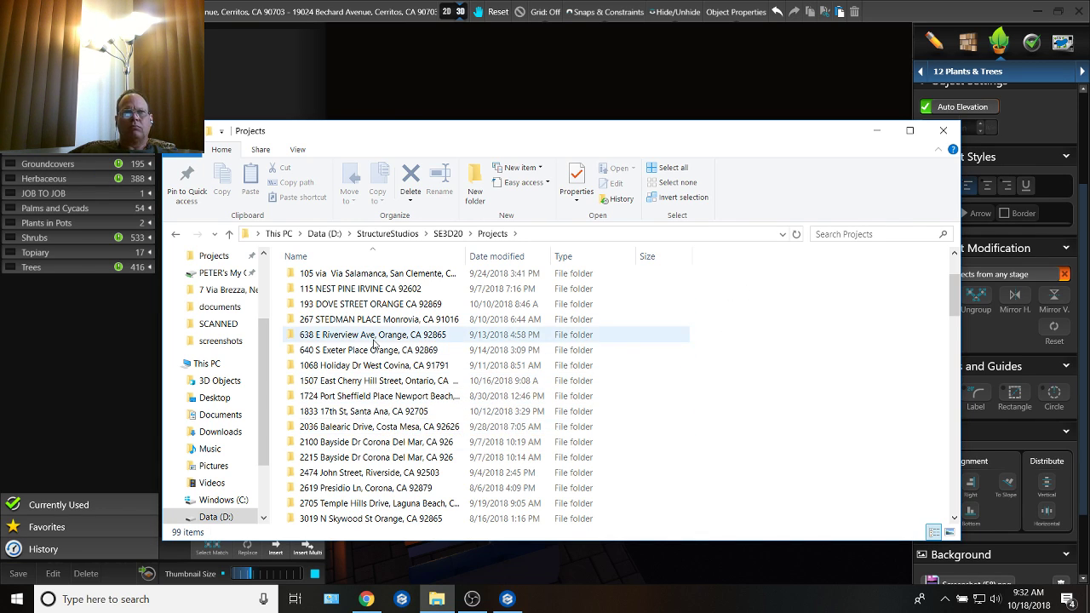
{"action": "scroll", "coordinate": [355, 400], "scroll_direction": "down", "scroll_amount": 10}
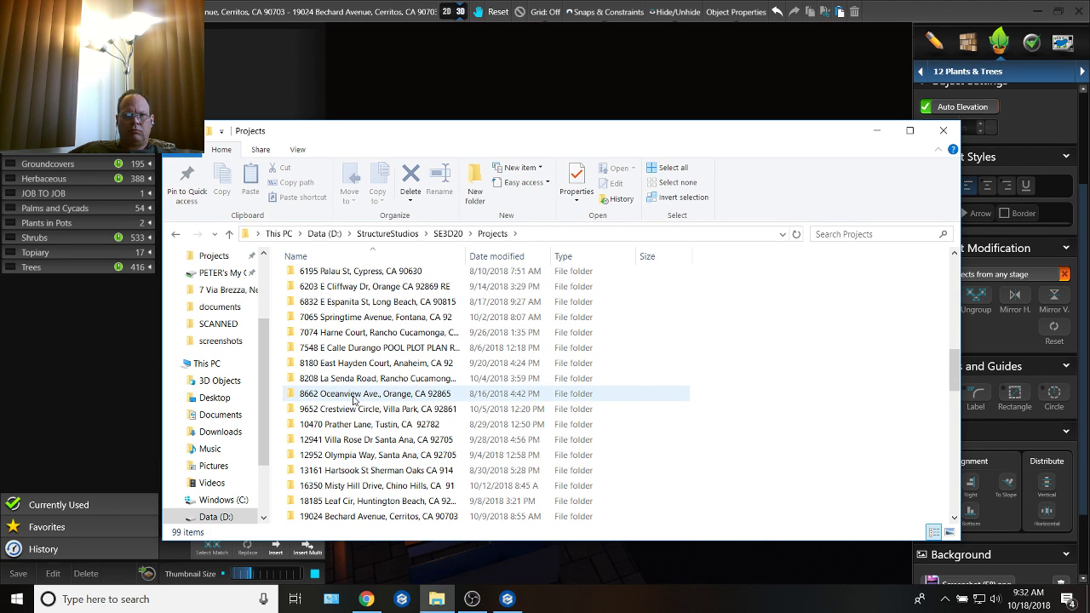
{"action": "scroll", "coordinate": [346, 460], "scroll_direction": "down", "scroll_amount": 2}
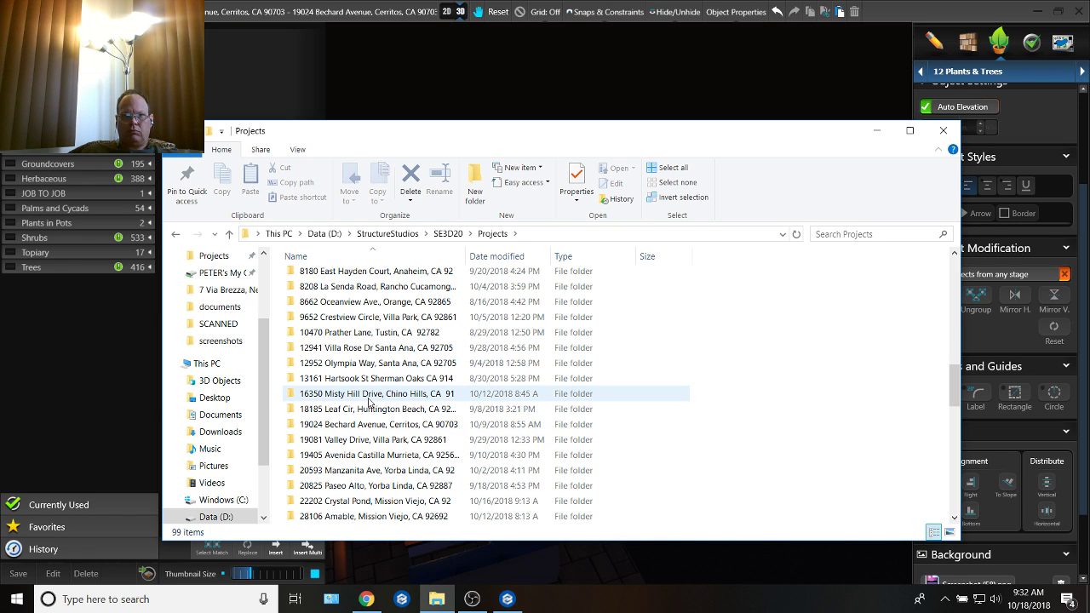
{"action": "double_click", "coordinate": [368, 424]}
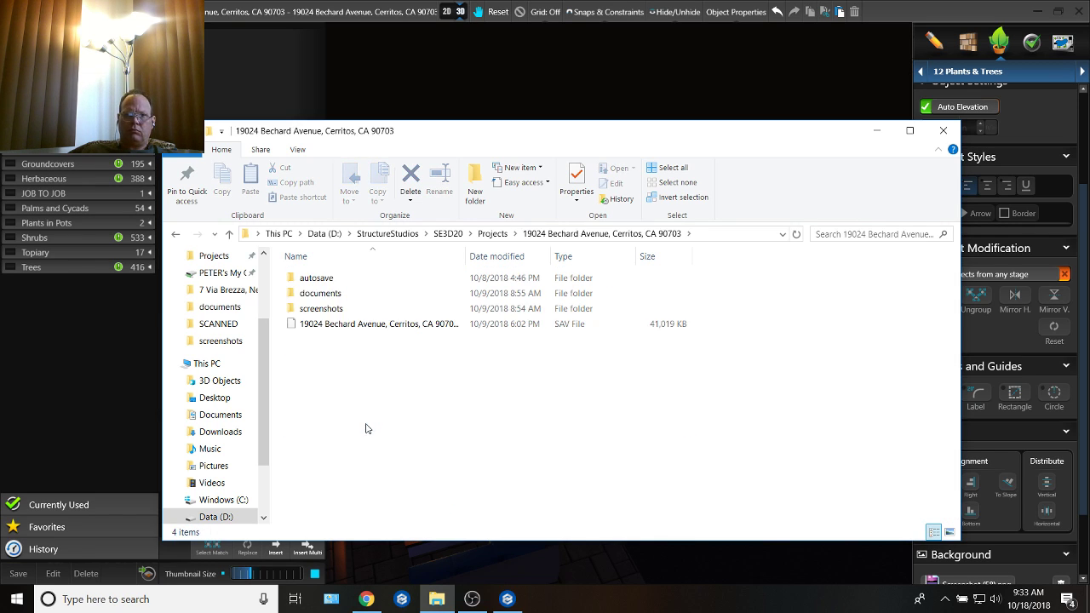
{"action": "double_click", "coordinate": [321, 310]}
Step: Delete the last four screenshot images, numbered 073 to 076, from the project's screenshots folder
{"action": "scroll", "coordinate": [645, 393], "scroll_direction": "down", "scroll_amount": 5}
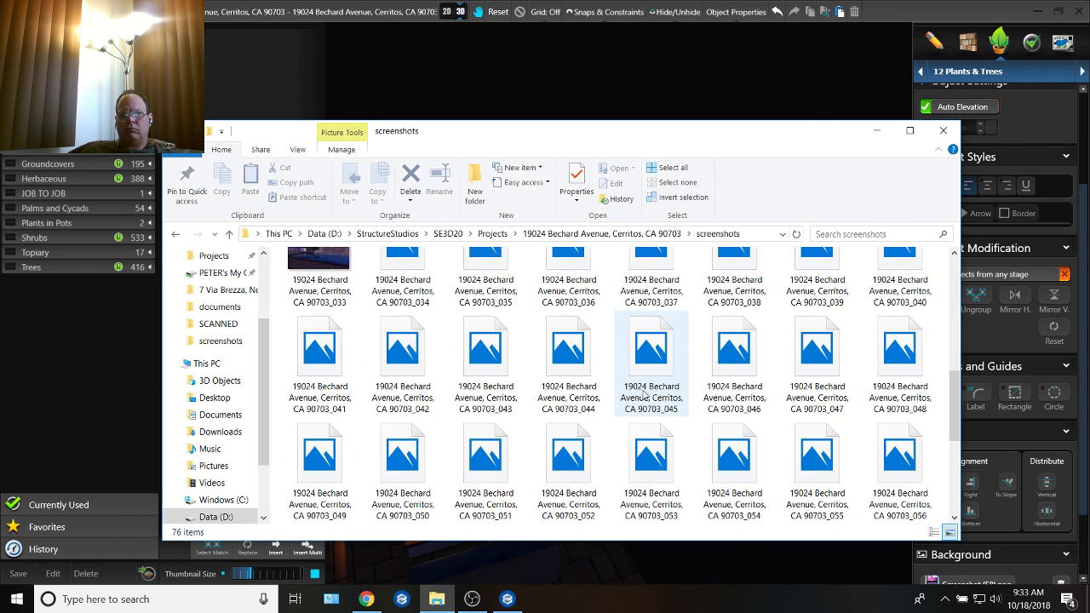
{"action": "scroll", "coordinate": [645, 392], "scroll_direction": "down", "scroll_amount": 4}
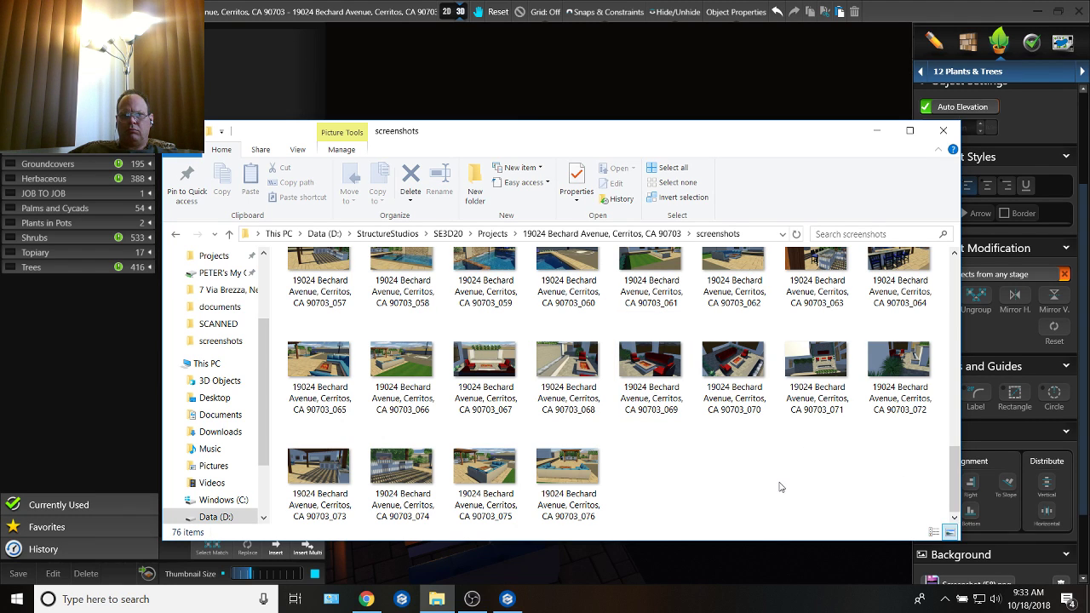
{"action": "left_click_drag", "start_coordinate": [687, 521], "coordinate": [290, 473]}
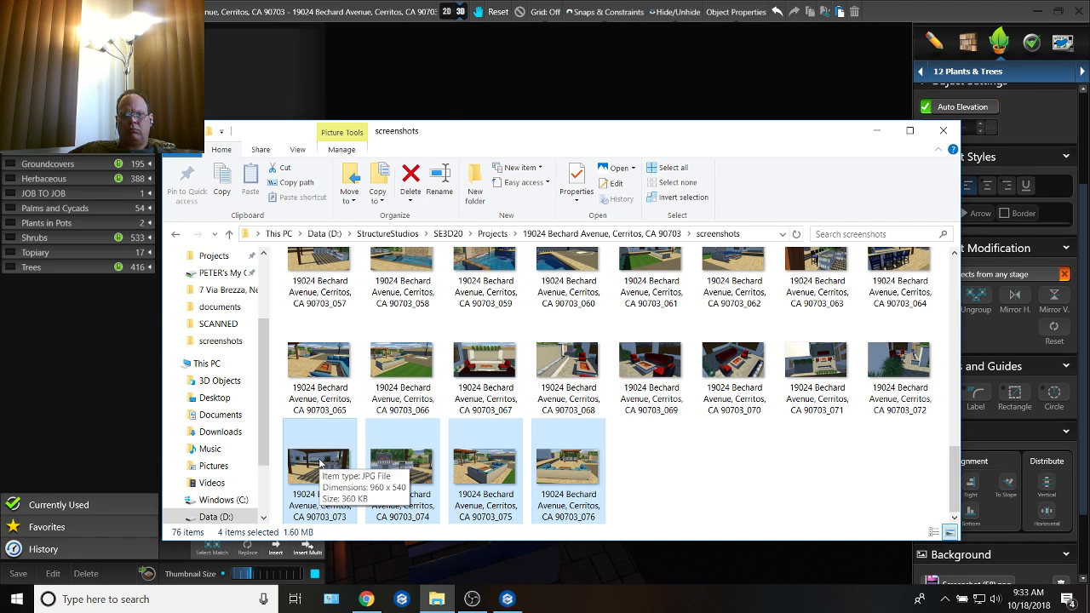
{"action": "key", "text": "Delete"}
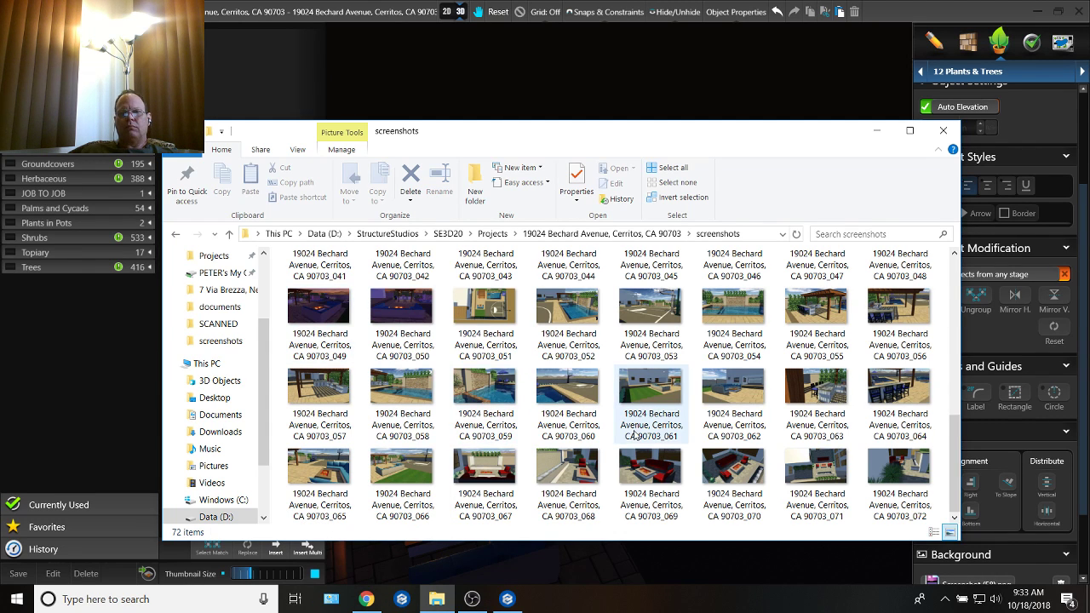
Step: Maximize the folder window and delete all remaining project screenshots, from image 001 through image 072
{"action": "scroll", "coordinate": [453, 345], "scroll_direction": "up", "scroll_amount": 5}
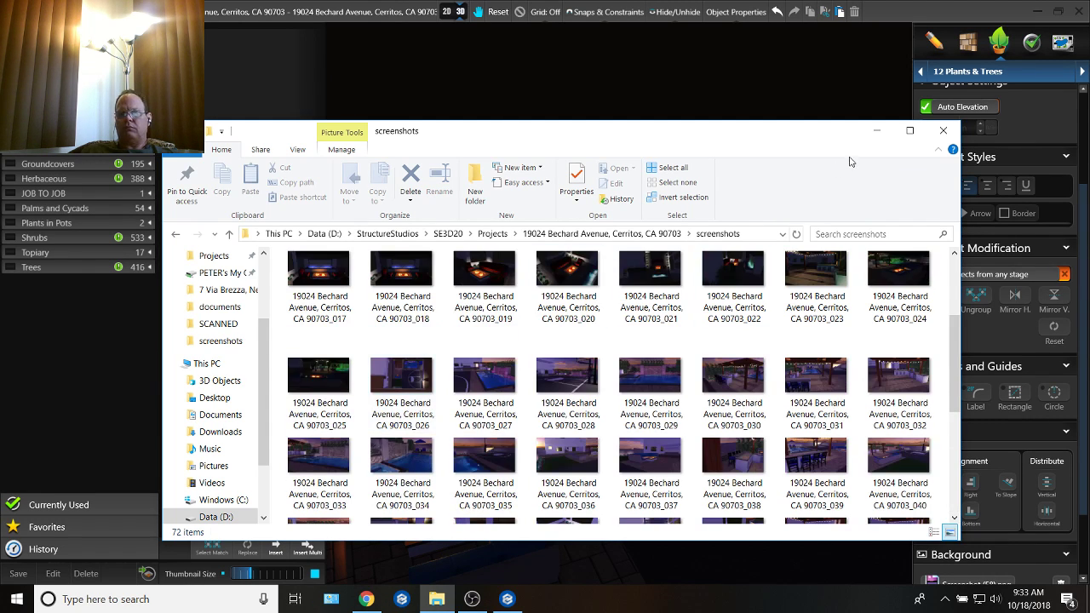
{"action": "left_click", "coordinate": [908, 132]}
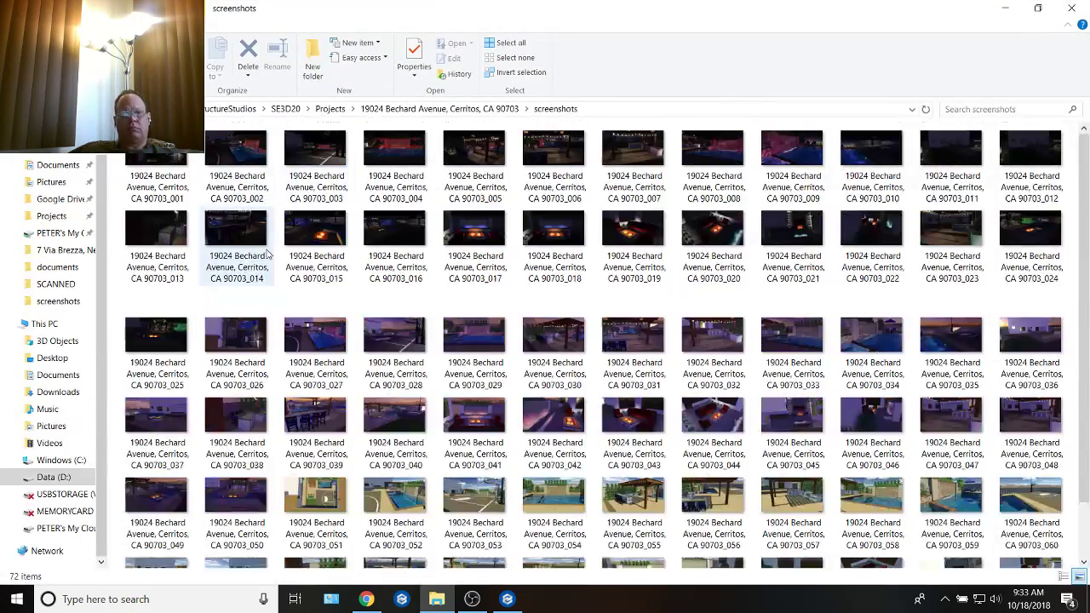
{"action": "left_click", "coordinate": [162, 180]}
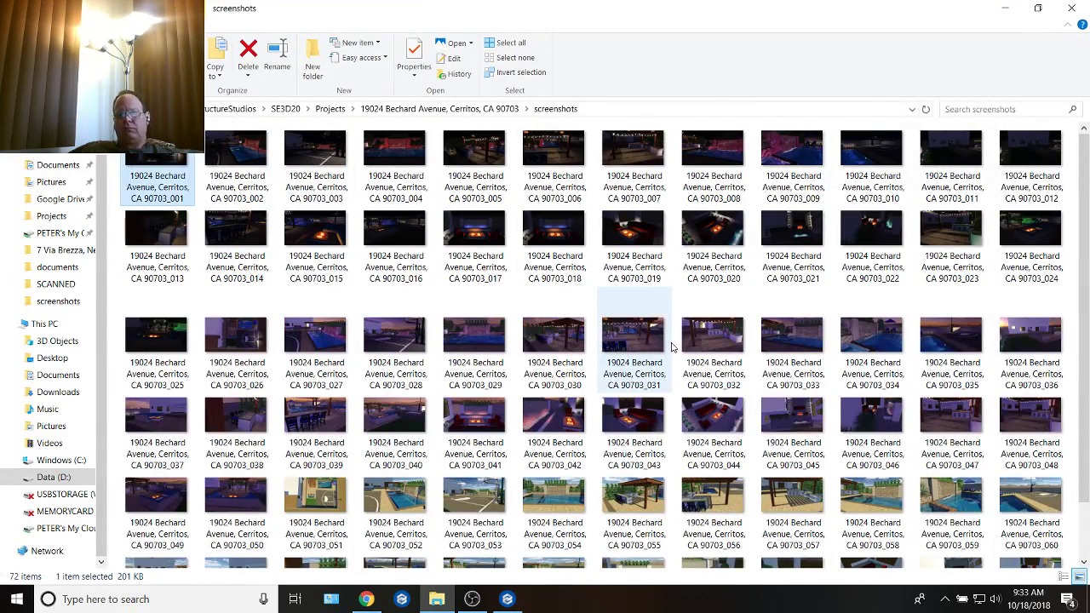
{"action": "scroll", "coordinate": [672, 345], "scroll_direction": "down", "scroll_amount": 2}
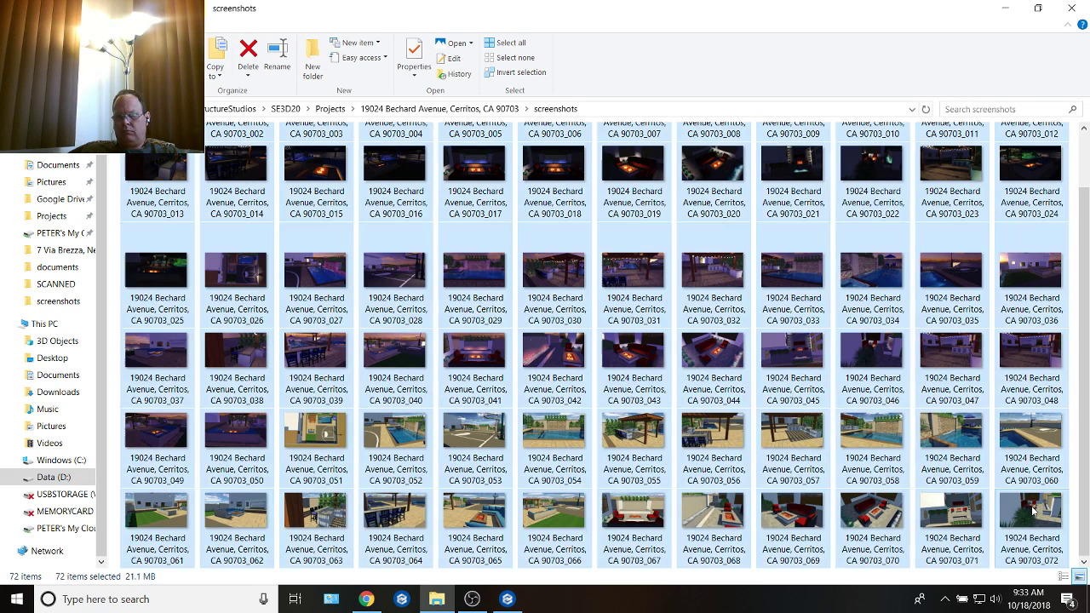
{"action": "left_click", "coordinate": [1032, 509], "text": "shift"}
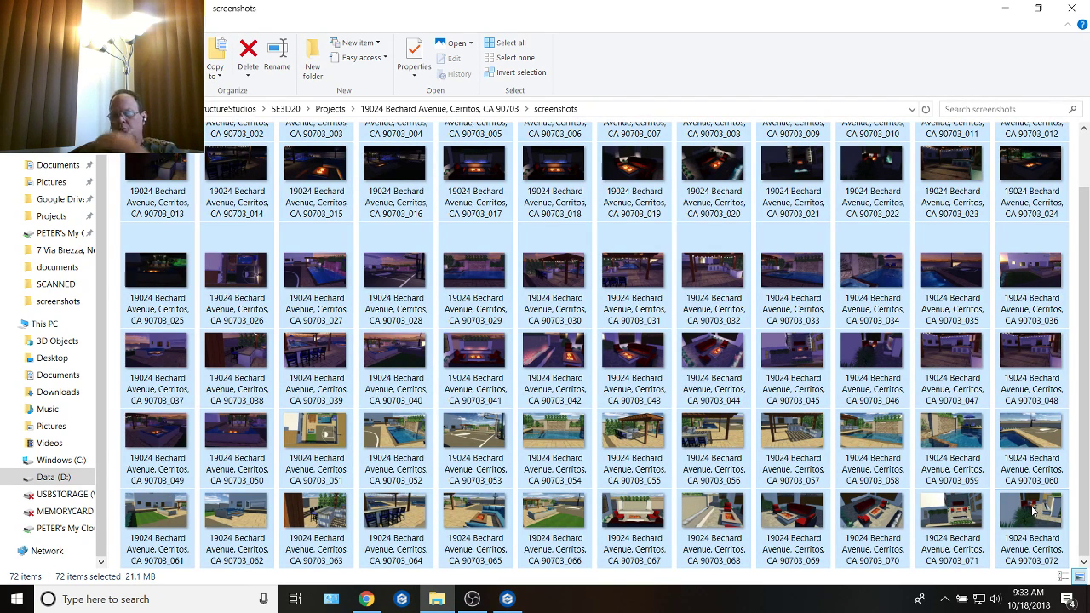
{"action": "key", "text": "Delete"}
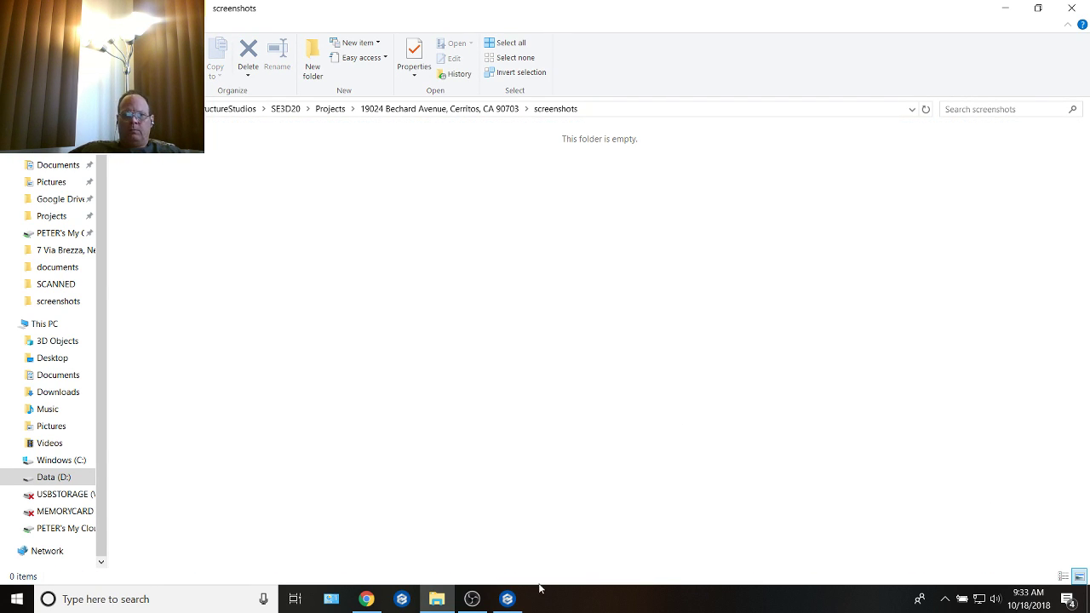
Step: Switch back to the landscape design program and check the photo resolution options in the 14 Create Presentation stage
{"action": "left_click", "coordinate": [507, 599]}
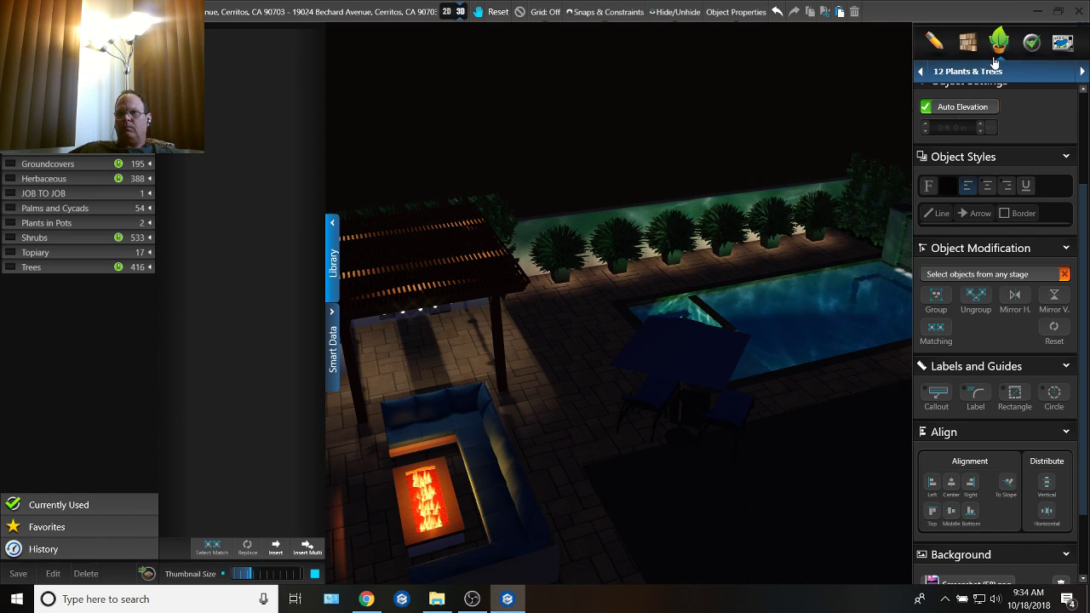
{"action": "left_click", "coordinate": [1031, 41]}
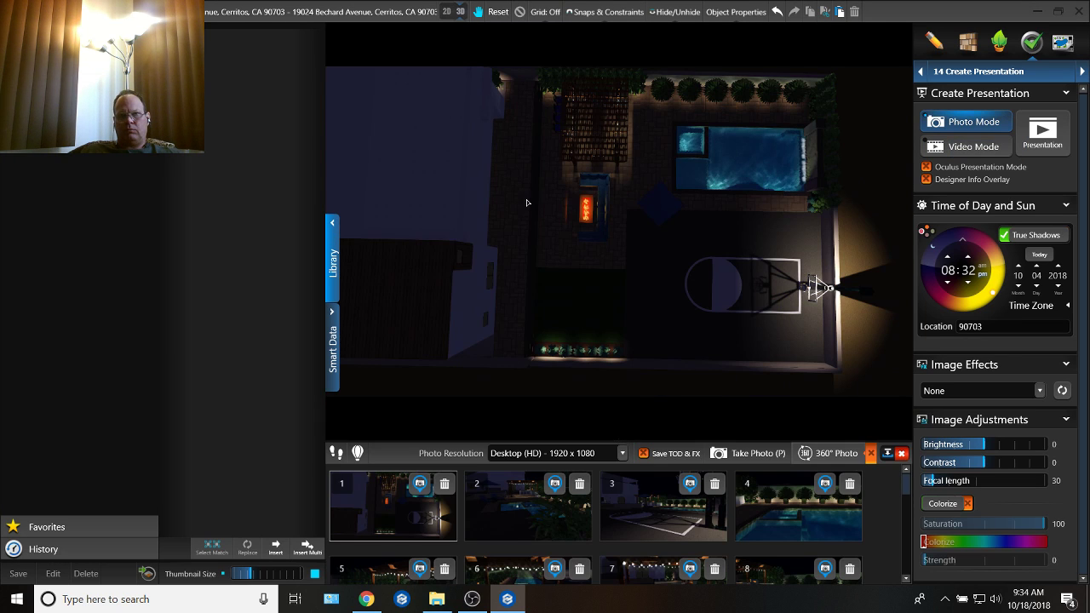
{"action": "left_click", "coordinate": [623, 453]}
{"action": "left_click", "coordinate": [622, 456]}
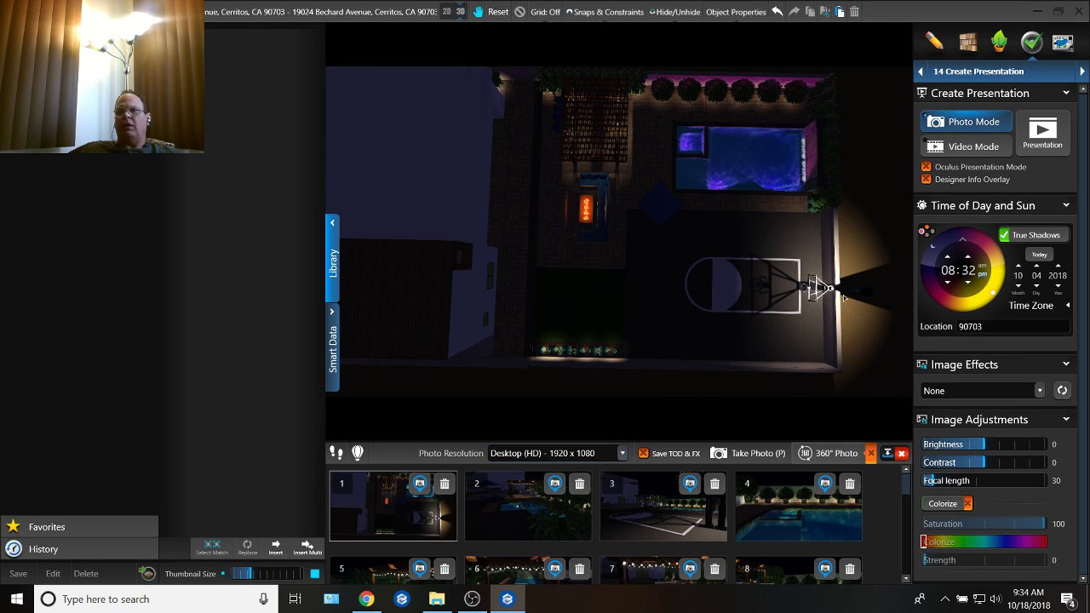
Step: Return to the 11 Materials stage and examine the backyard in 3D around the pool, pergola, seating and chaise lounge set
{"action": "left_click", "coordinate": [958, 40]}
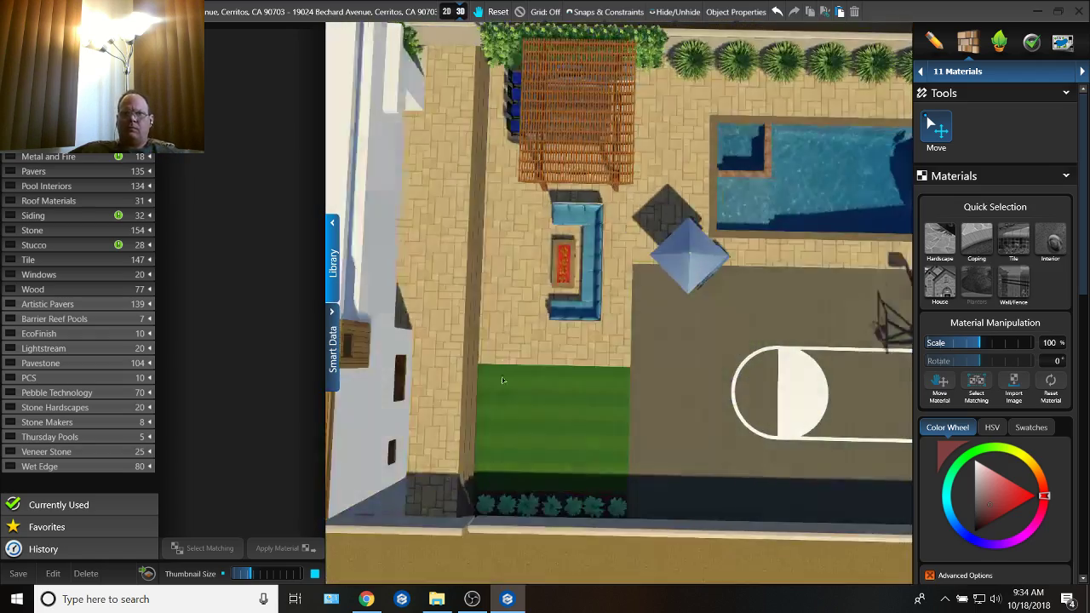
{"action": "middle_click_drag", "start_coordinate": [502, 381], "coordinate": [614, 281]}
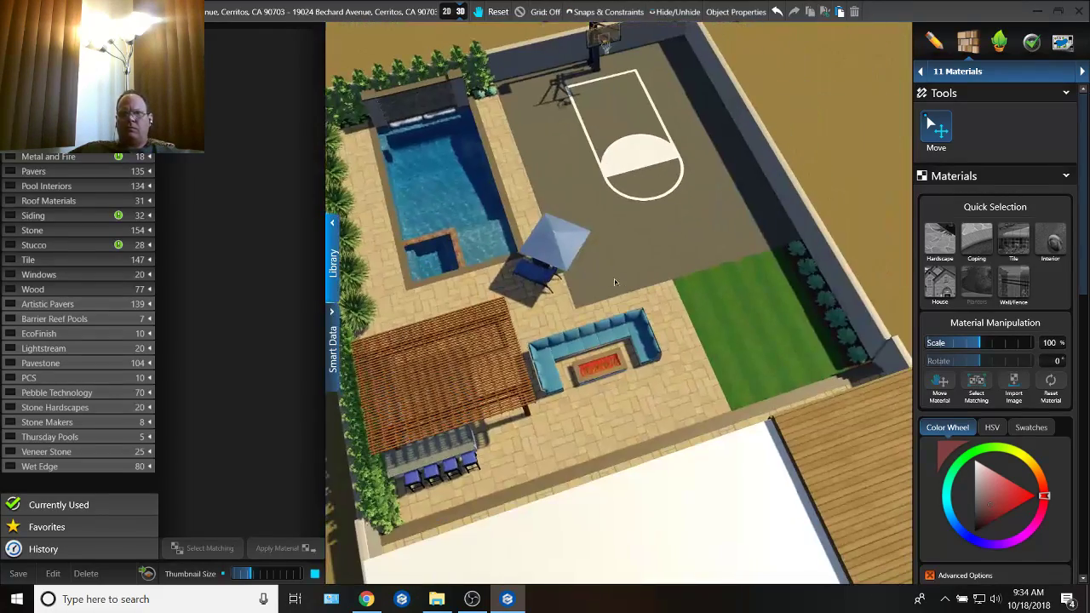
{"action": "middle_click_drag", "start_coordinate": [528, 342], "coordinate": [758, 278]}
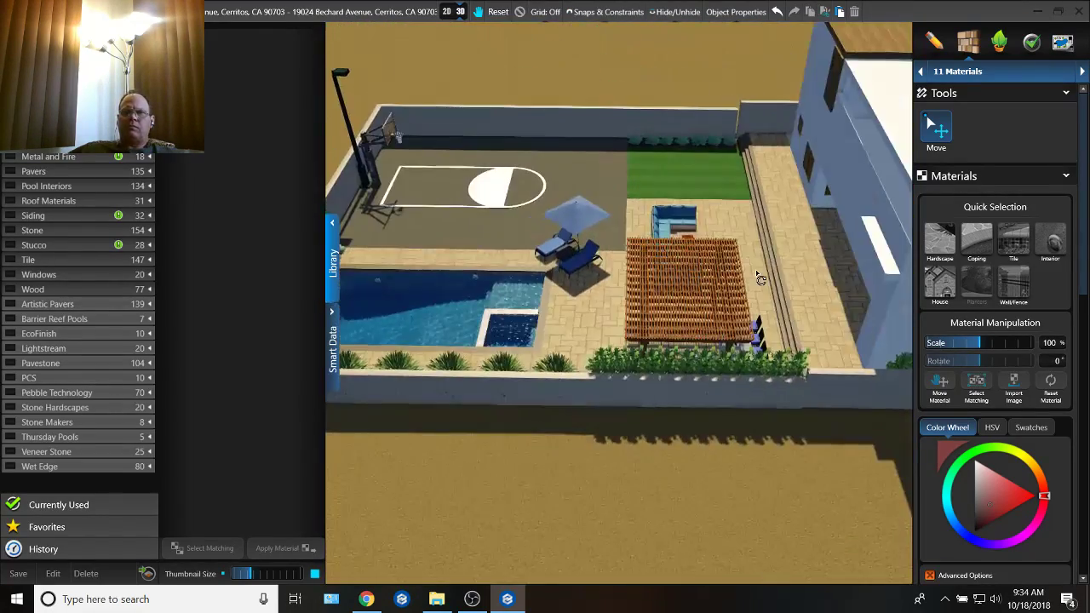
{"action": "middle_click_drag", "start_coordinate": [581, 304], "coordinate": [759, 288]}
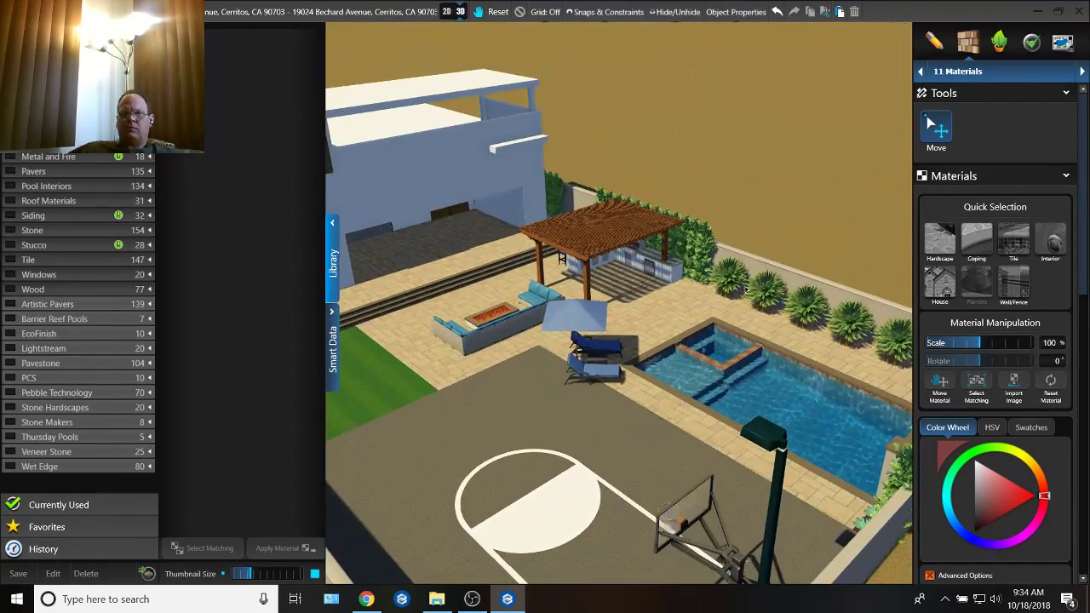
{"action": "middle_click_drag", "start_coordinate": [807, 385], "coordinate": [624, 378]}
{"action": "middle_click_drag", "start_coordinate": [623, 484], "coordinate": [581, 541]}
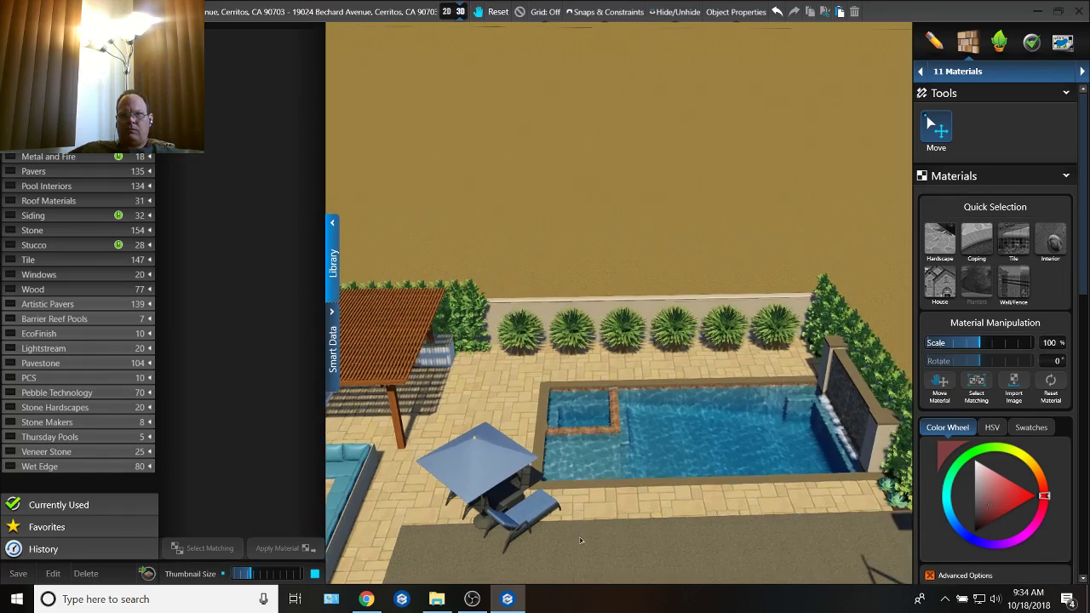
{"action": "middle_click_drag", "start_coordinate": [489, 464], "coordinate": [743, 324]}
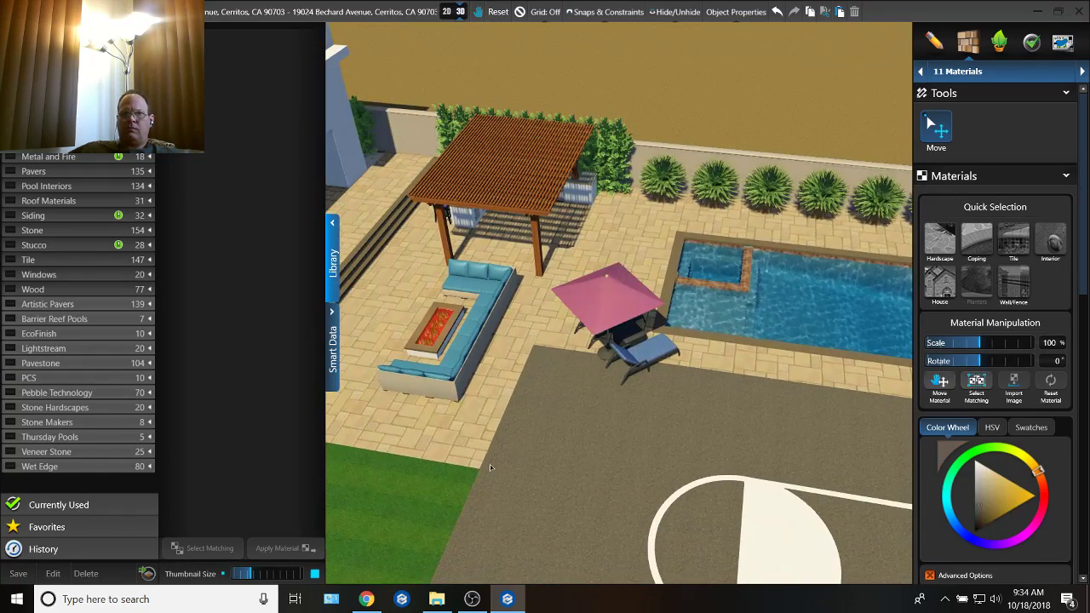
Step: Apply the favorite Brown mulch material to the narrow planting strip beside the hedge along the yard wall
{"action": "middle_click_drag", "start_coordinate": [743, 61], "coordinate": [577, 109]}
{"action": "scroll", "coordinate": [578, 108], "scroll_direction": "up", "scroll_amount": 10}
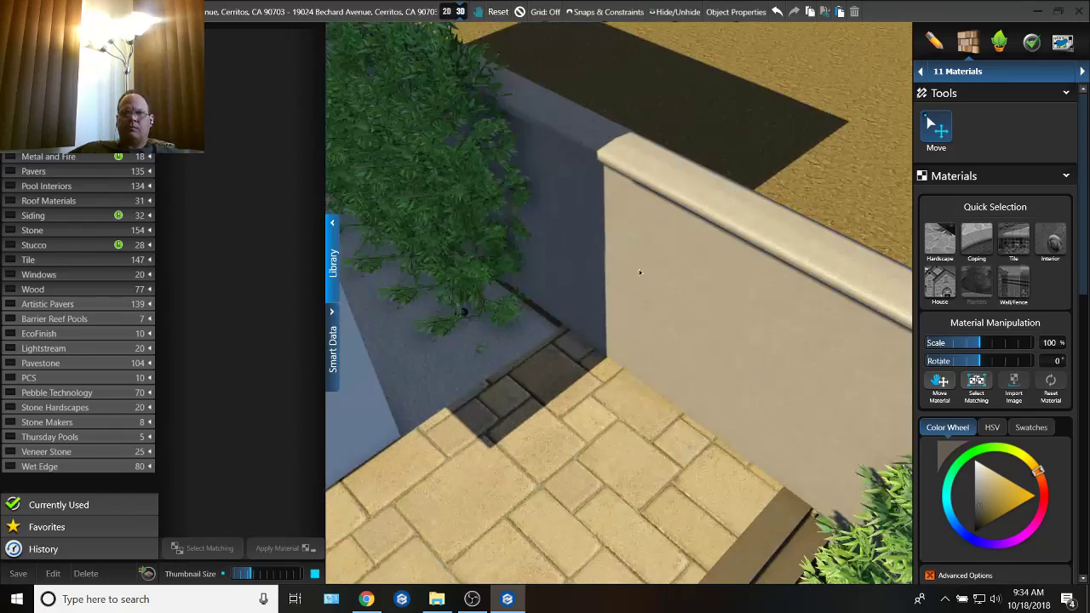
{"action": "middle_click_drag", "start_coordinate": [567, 335], "coordinate": [553, 380]}
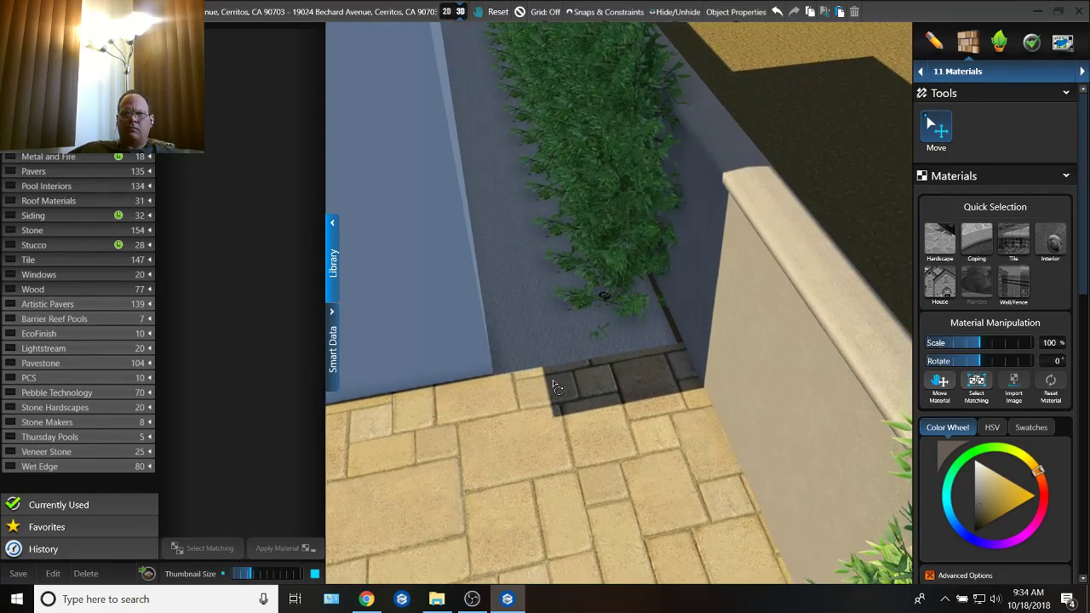
{"action": "double_click", "coordinate": [649, 342]}
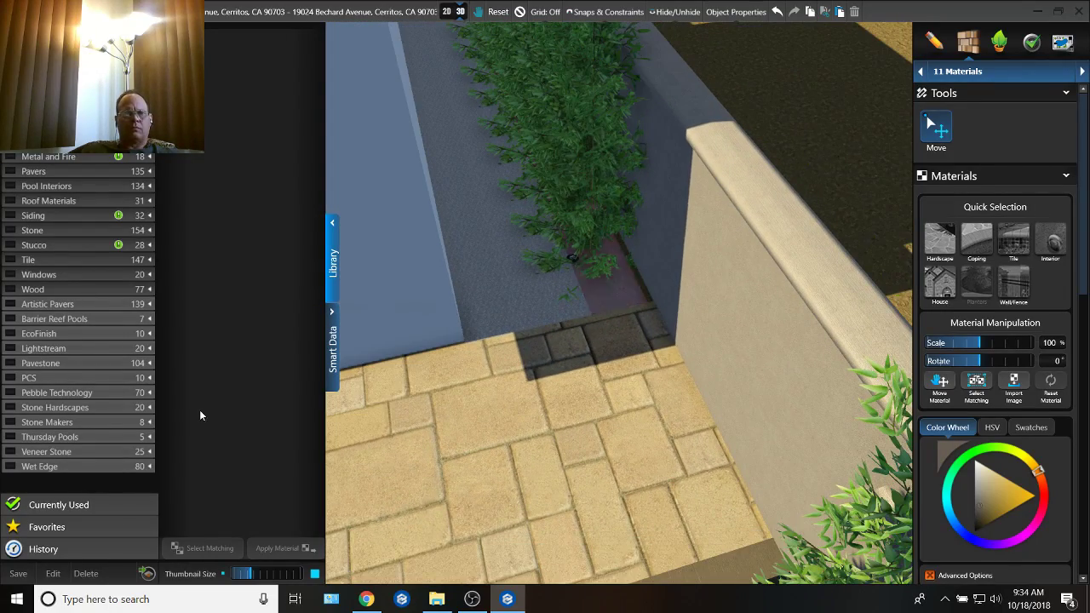
{"action": "left_click", "coordinate": [120, 526]}
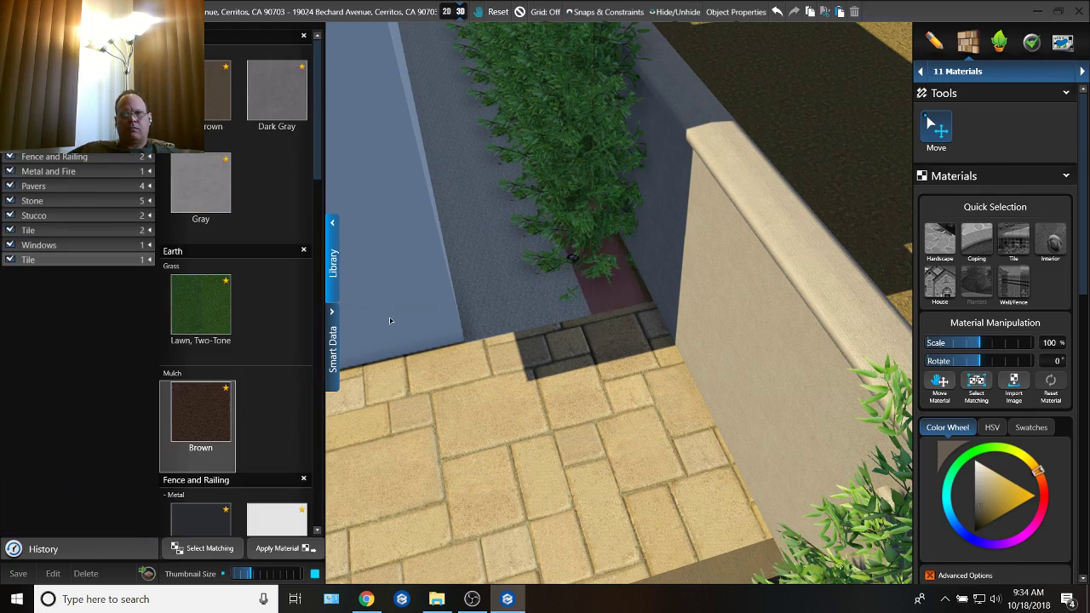
{"action": "left_click", "coordinate": [202, 415]}
Step: In the 12 Plants & Trees stage, duplicate the chaise lounge set, place the copy beside the spa corner and ungroup it
{"action": "middle_click_drag", "start_coordinate": [421, 326], "coordinate": [644, 349]}
{"action": "middle_click_drag", "start_coordinate": [767, 342], "coordinate": [715, 416]}
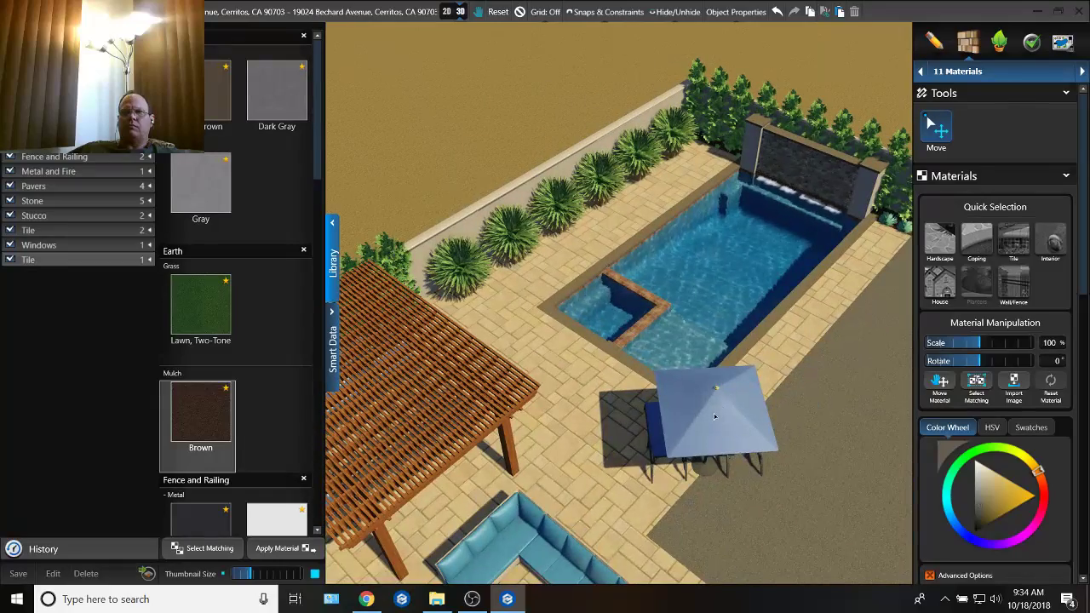
{"action": "left_click", "coordinate": [1000, 42]}
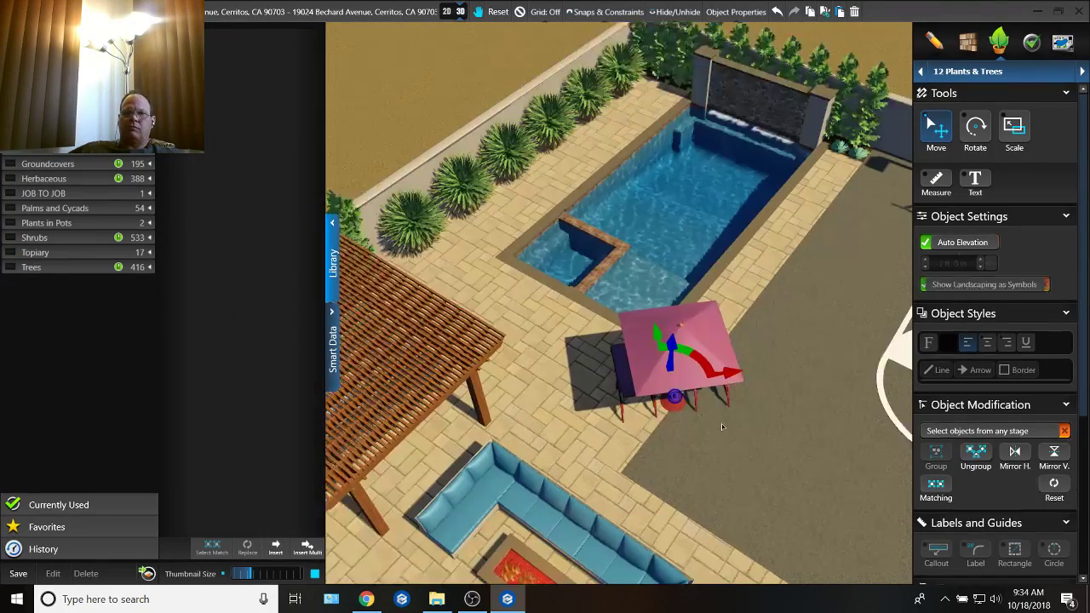
{"action": "left_click", "coordinate": [722, 423]}
{"action": "middle_click_drag", "start_coordinate": [721, 423], "coordinate": [792, 275]}
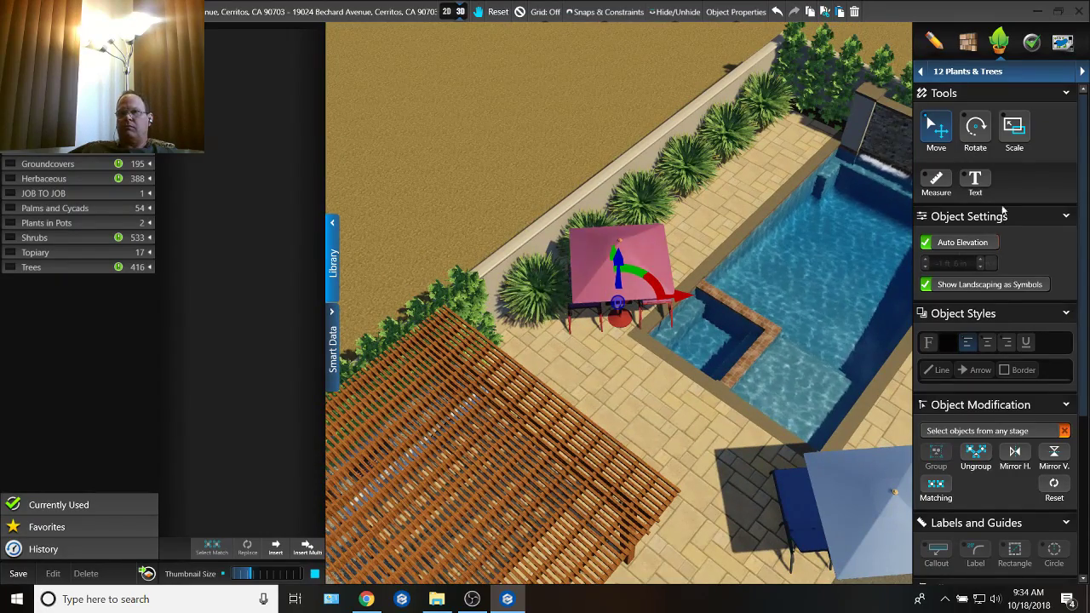
{"action": "left_click", "coordinate": [984, 457]}
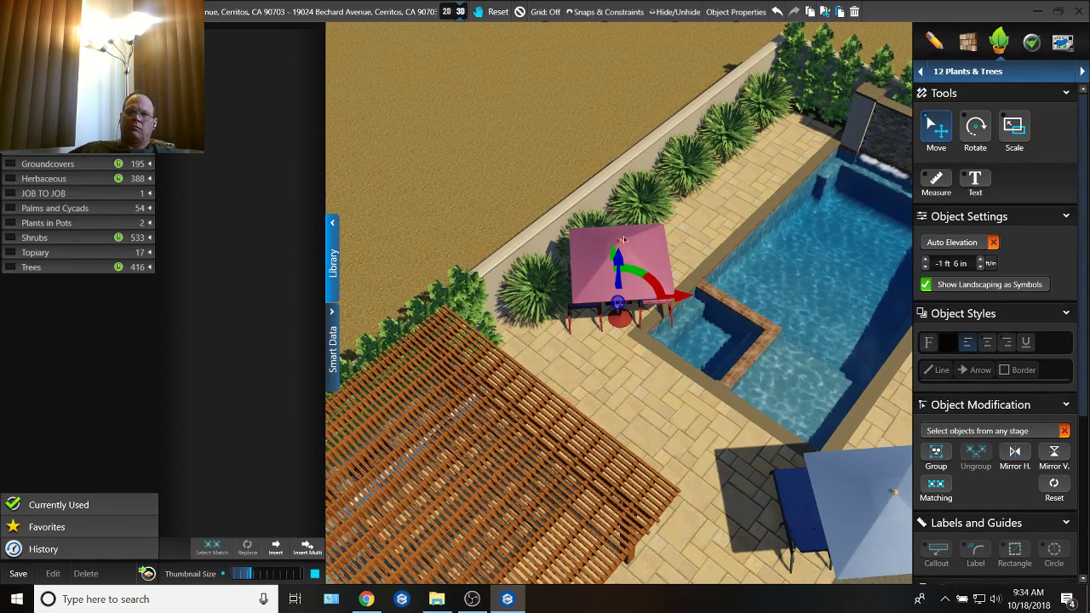
Step: Delete the umbrella from the copied lounge set, rotate one chaise and place it along the pool's long side near the yard wall
{"action": "key", "text": "Delete"}
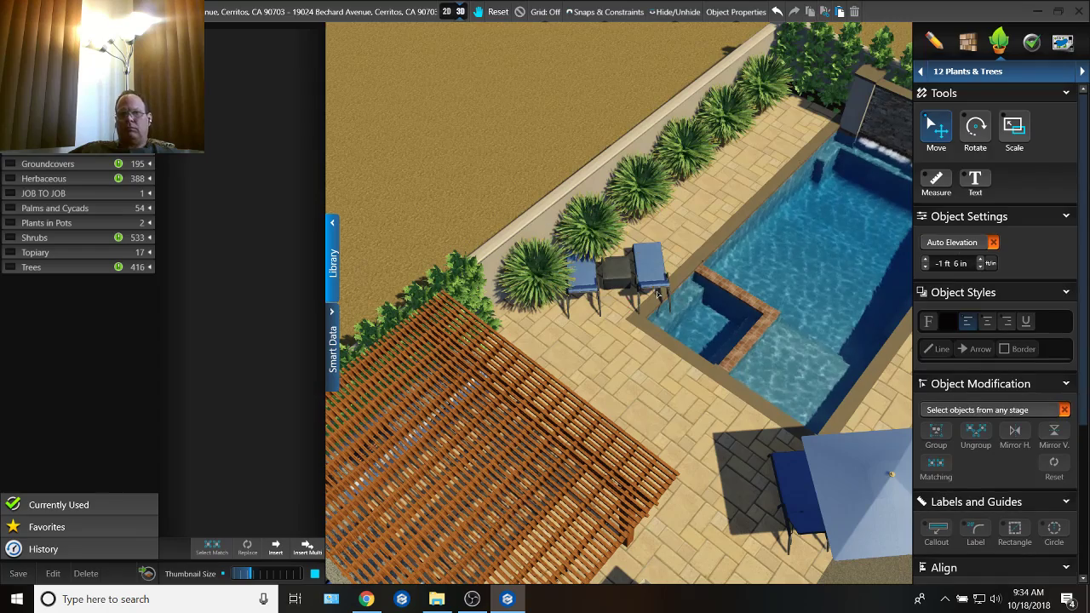
{"action": "left_click", "coordinate": [651, 272]}
{"action": "left_click_drag", "start_coordinate": [660, 283], "coordinate": [742, 161]}
{"action": "middle_click_drag", "start_coordinate": [743, 161], "coordinate": [690, 231]}
{"action": "key", "text": "r"}
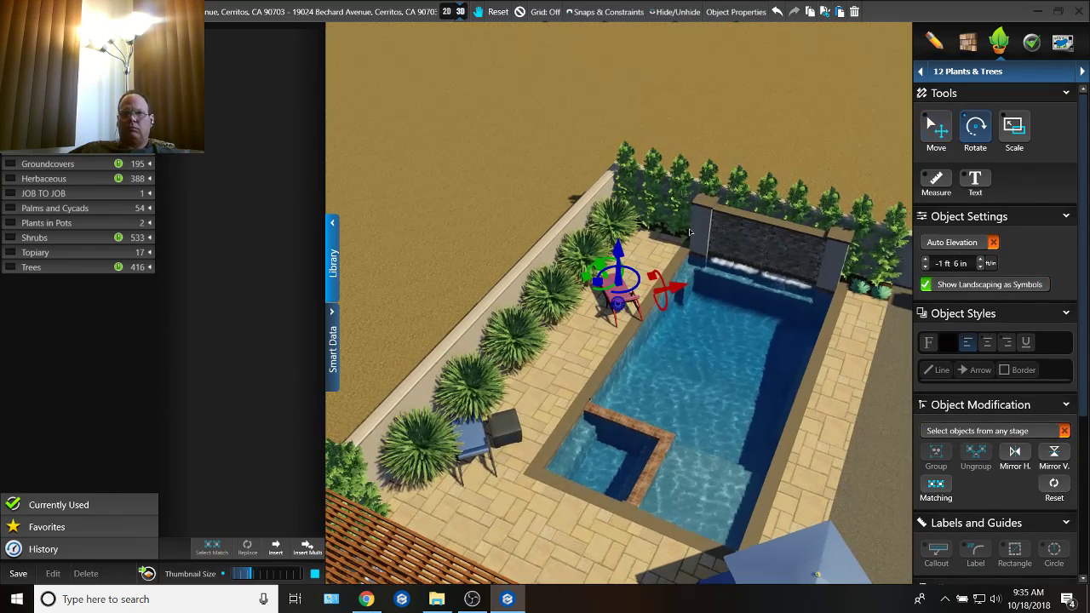
{"action": "left_click_drag", "start_coordinate": [612, 289], "coordinate": [474, 321]}
{"action": "key", "text": "m"}
{"action": "mouse_move", "coordinate": [606, 321]}
{"action": "left_mouse_down"}
{"action": "mouse_move", "coordinate": [646, 269]}
{"action": "mouse_move", "coordinate": [622, 313]}
{"action": "left_mouse_up"}
{"action": "right_click_drag", "start_coordinate": [621, 312], "coordinate": [597, 426]}
{"action": "middle_click_drag", "start_coordinate": [532, 371], "coordinate": [561, 370]}
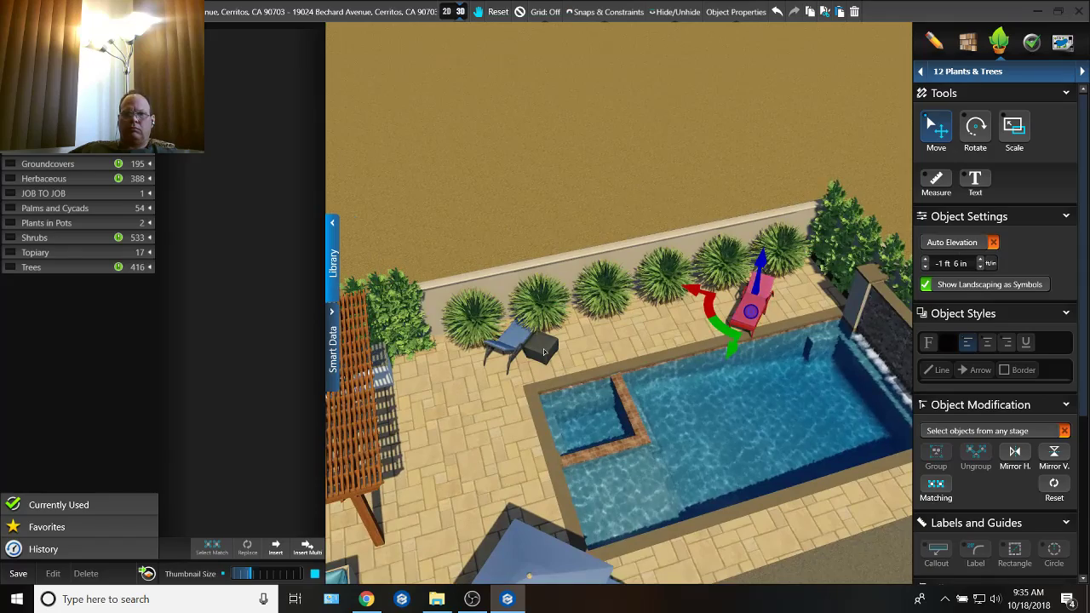
Step: Delete the copied side table, rotate the remaining chaise to the same angle and line it up beside the first
{"action": "left_click", "coordinate": [543, 348]}
{"action": "key", "text": "Delete"}
{"action": "left_click", "coordinate": [588, 295]}
{"action": "key", "text": "r"}
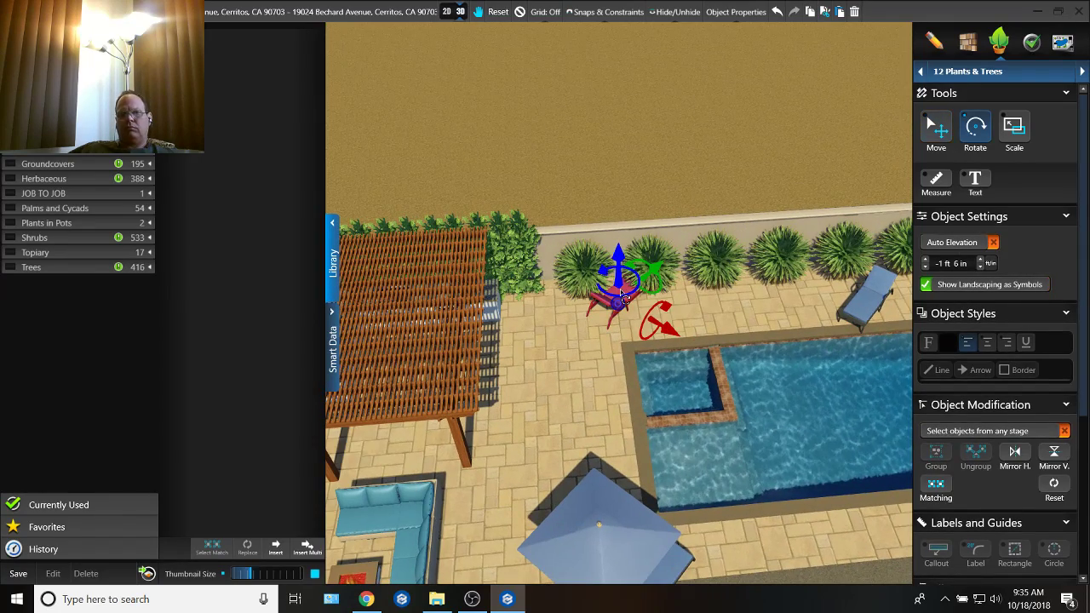
{"action": "left_click_drag", "start_coordinate": [605, 273], "coordinate": [479, 327]}
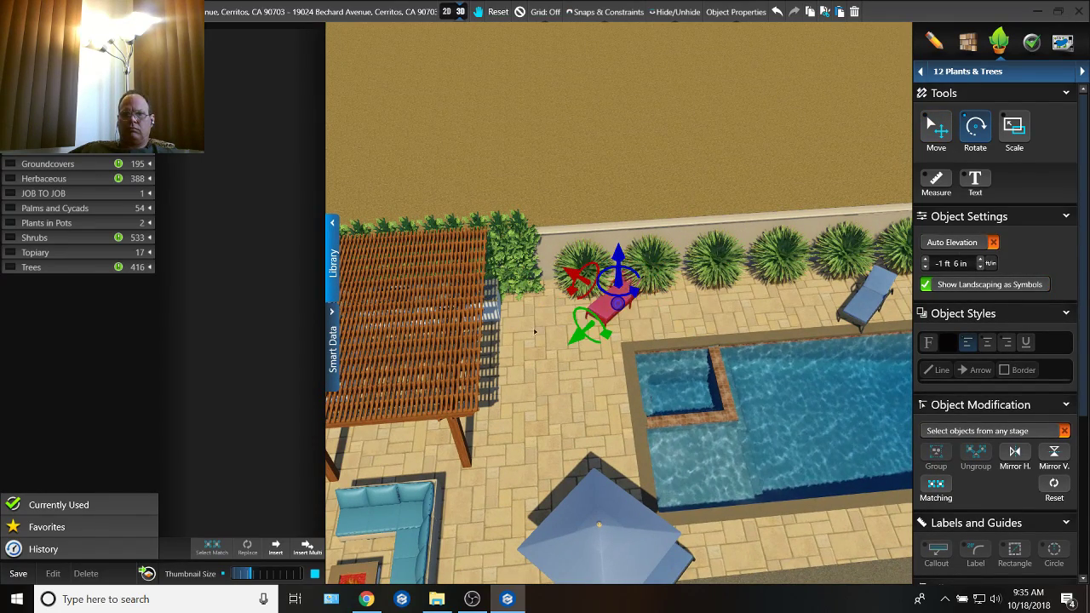
{"action": "key", "text": "m"}
{"action": "left_click_drag", "start_coordinate": [581, 320], "coordinate": [751, 344]}
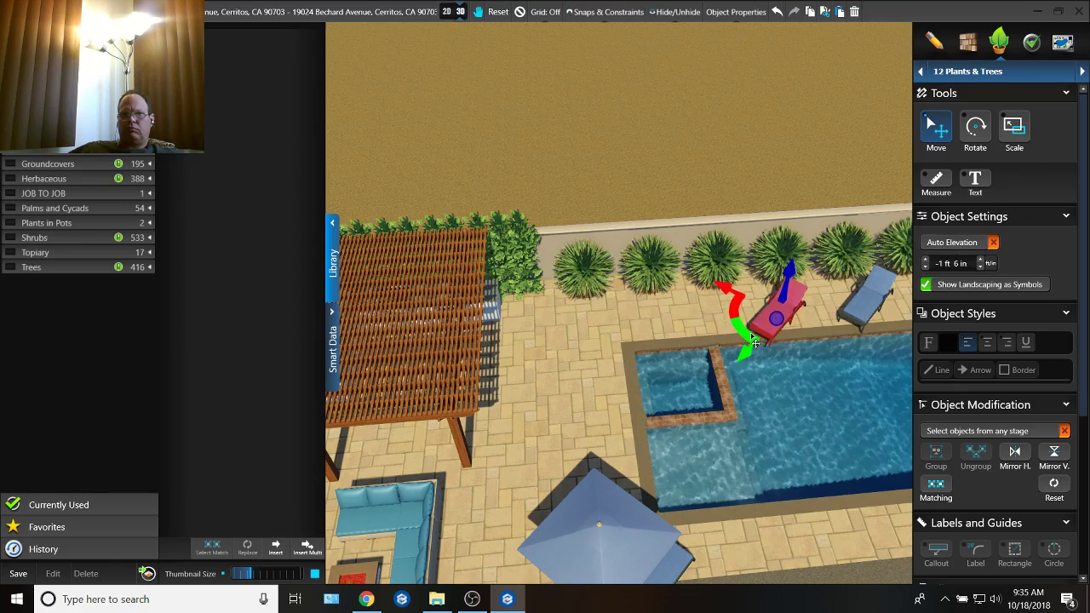
Step: Delete the two copied chaise lounges between the pool and the yard wall and save the project
{"action": "mouse_move", "coordinate": [754, 339]}
{"action": "middle_mouse_down"}
{"action": "mouse_move", "coordinate": [689, 284]}
{"action": "mouse_move", "coordinate": [654, 398]}
{"action": "mouse_move", "coordinate": [767, 354]}
{"action": "middle_mouse_up"}
{"action": "key", "text": "Delete"}
{"action": "scroll", "coordinate": [697, 348], "scroll_direction": "down", "scroll_amount": 5}
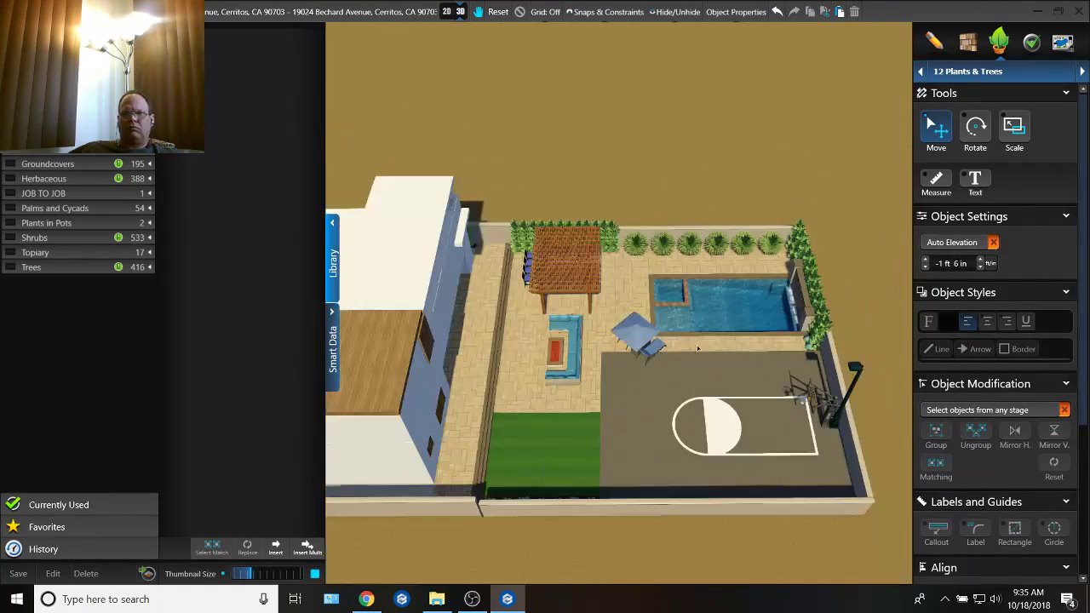
{"action": "left_click", "coordinate": [15, 12]}
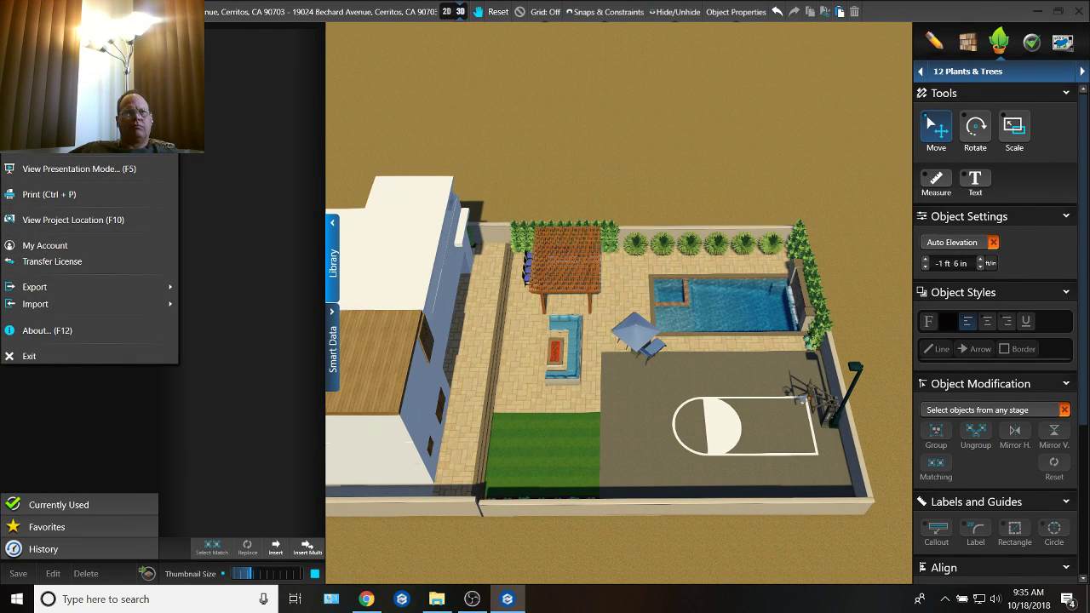
{"action": "left_click", "coordinate": [42, 85]}
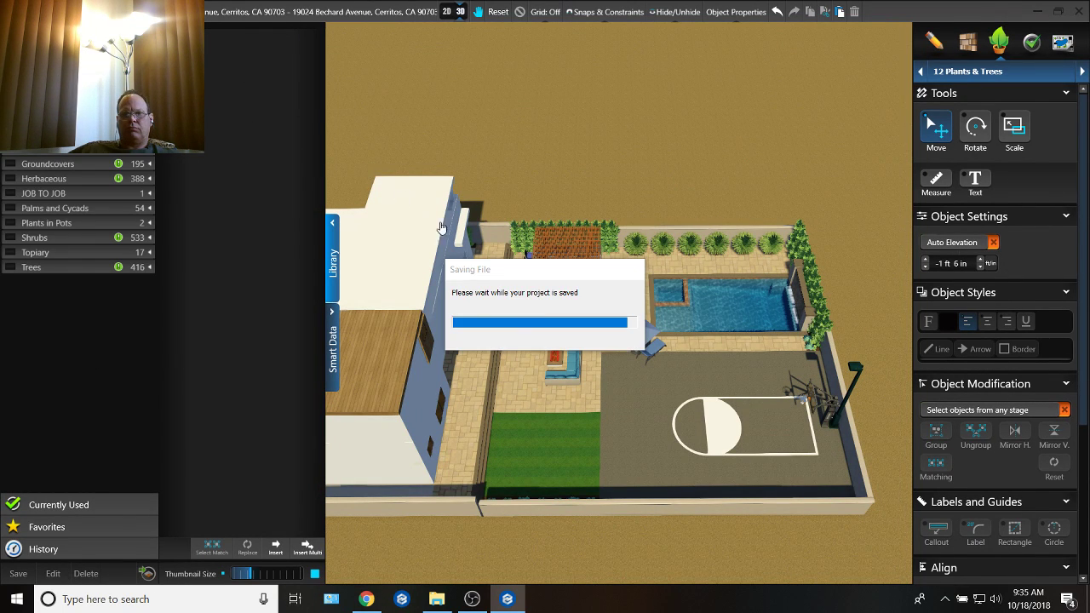
Step: In the 2D plan of the 07 Hardscapes & Decks stage, shift the patio edge bordering the lawn about 3 ft toward the seating
{"action": "middle_click_drag", "start_coordinate": [598, 359], "coordinate": [535, 420]}
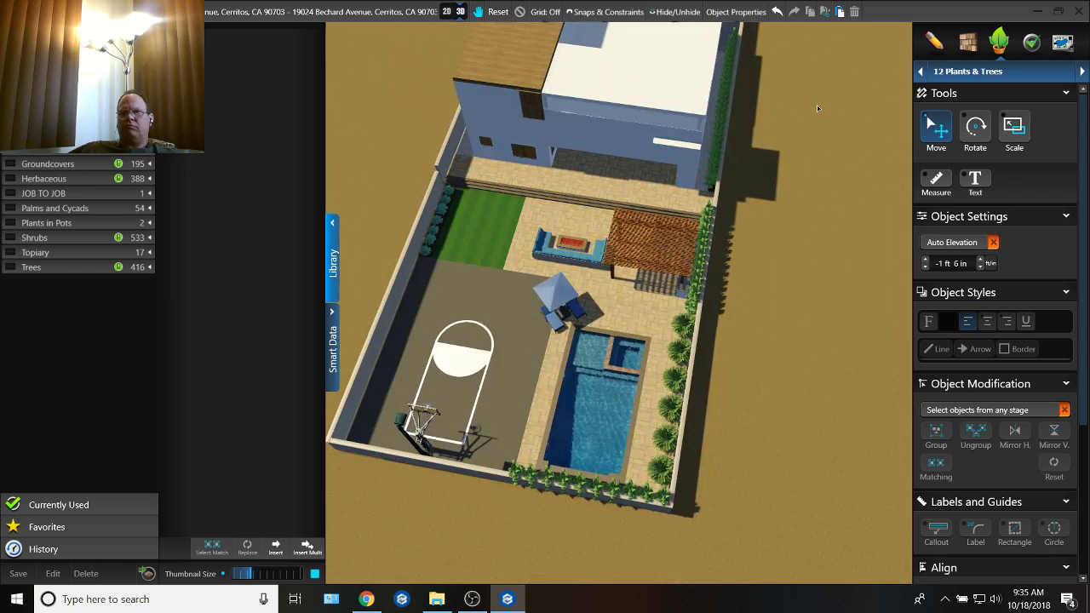
{"action": "left_click", "coordinate": [987, 72]}
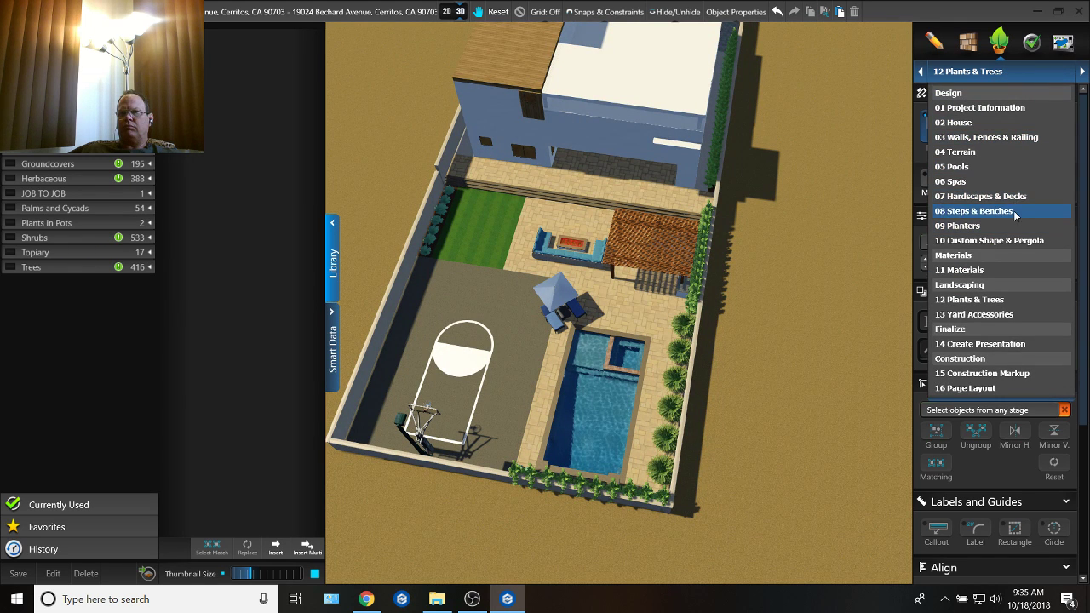
{"action": "left_click", "coordinate": [989, 196]}
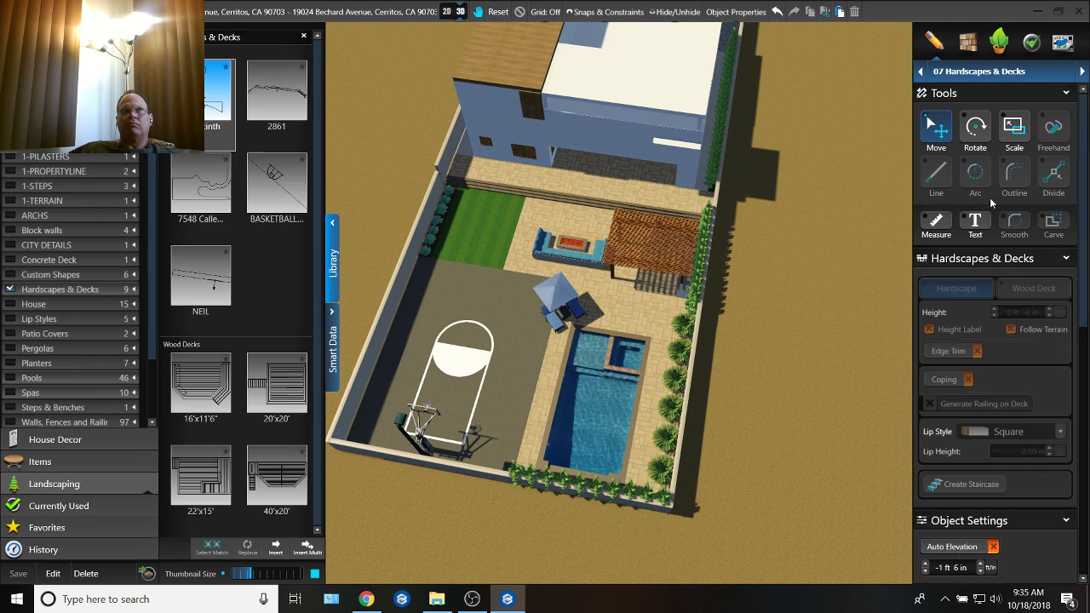
{"action": "left_click", "coordinate": [447, 11]}
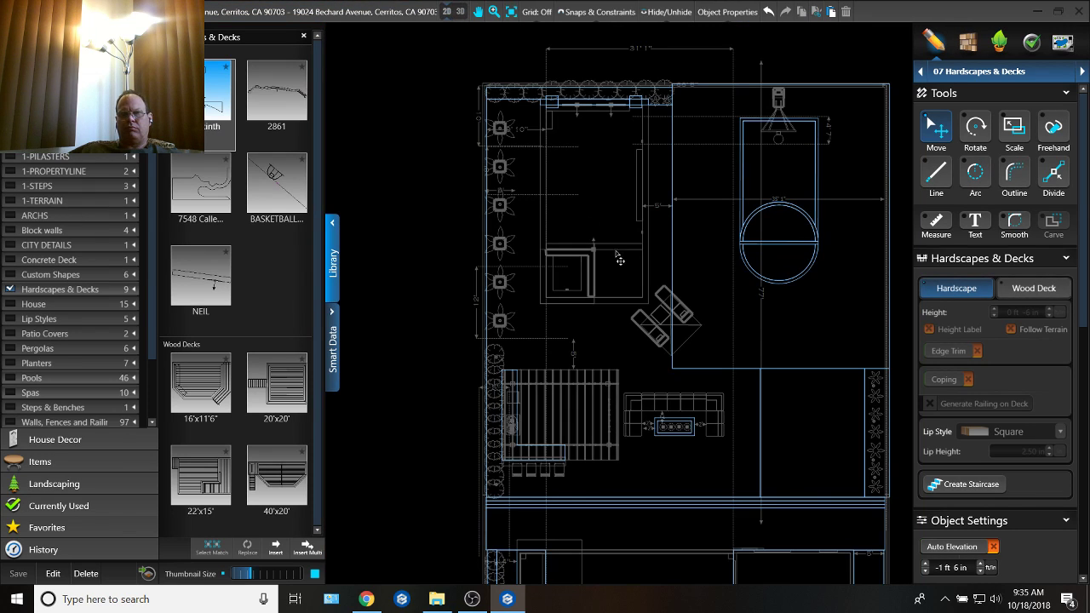
{"action": "scroll", "coordinate": [648, 271], "scroll_direction": "up", "scroll_amount": 2}
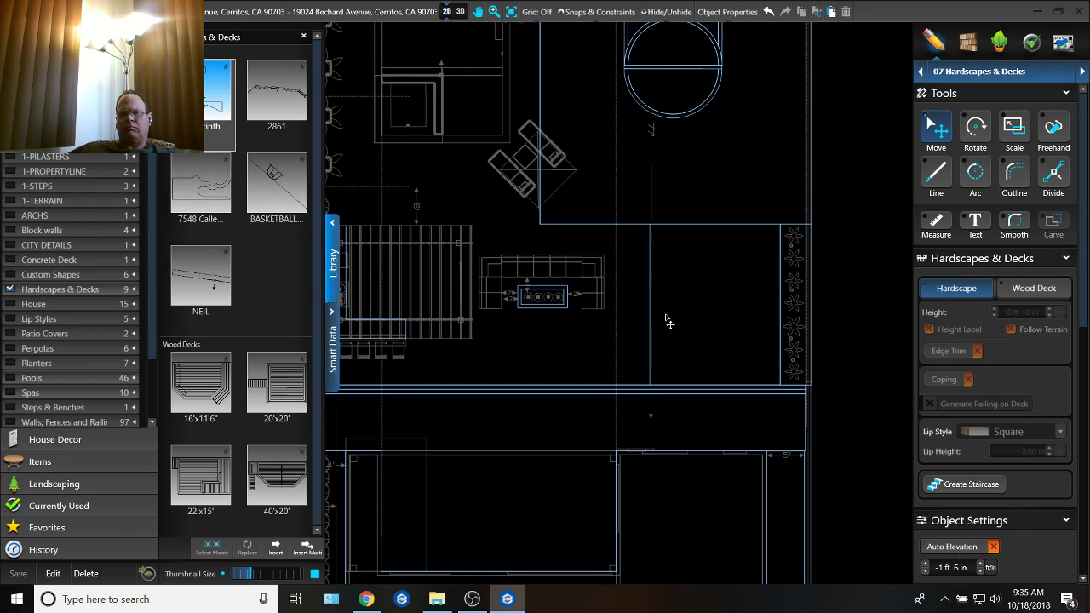
{"action": "left_click", "coordinate": [651, 307]}
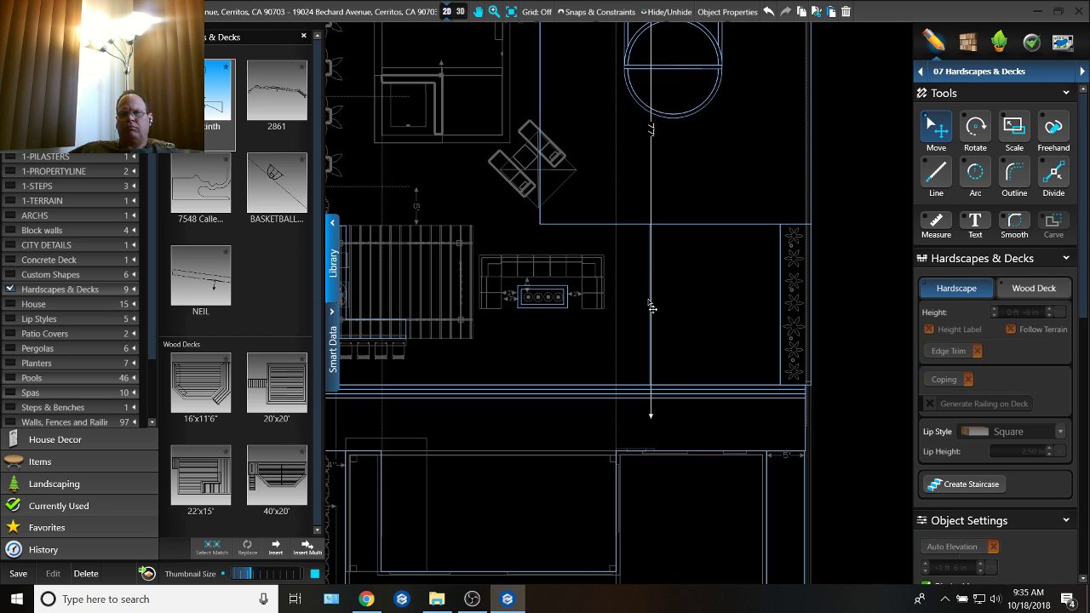
{"action": "left_click", "coordinate": [614, 227]}
{"action": "left_click", "coordinate": [655, 318]}
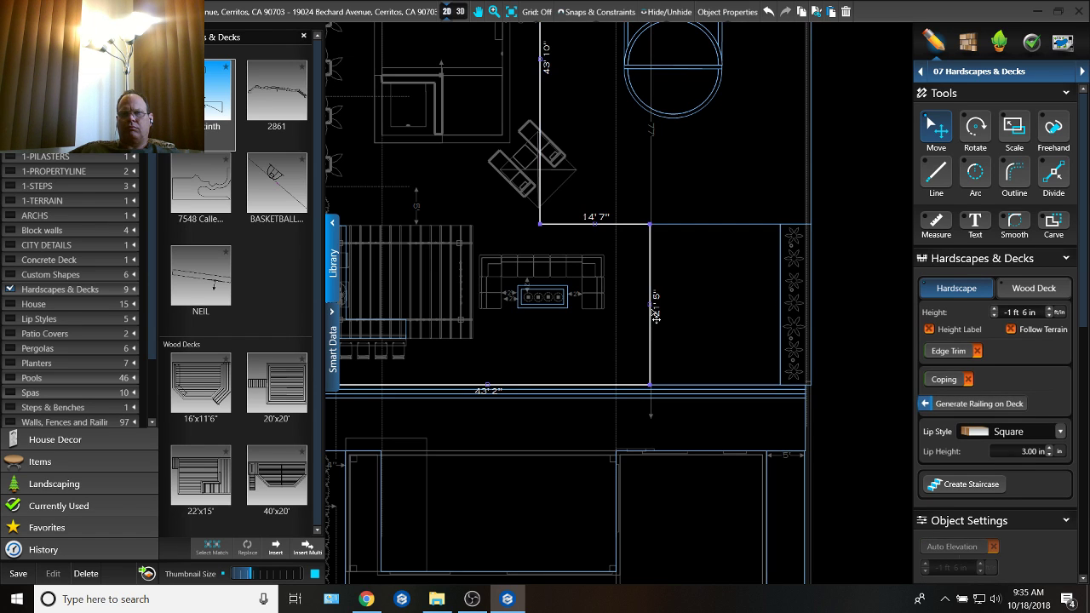
{"action": "left_click_drag", "start_coordinate": [655, 313], "coordinate": [631, 323]}
{"action": "left_click", "coordinate": [651, 320]}
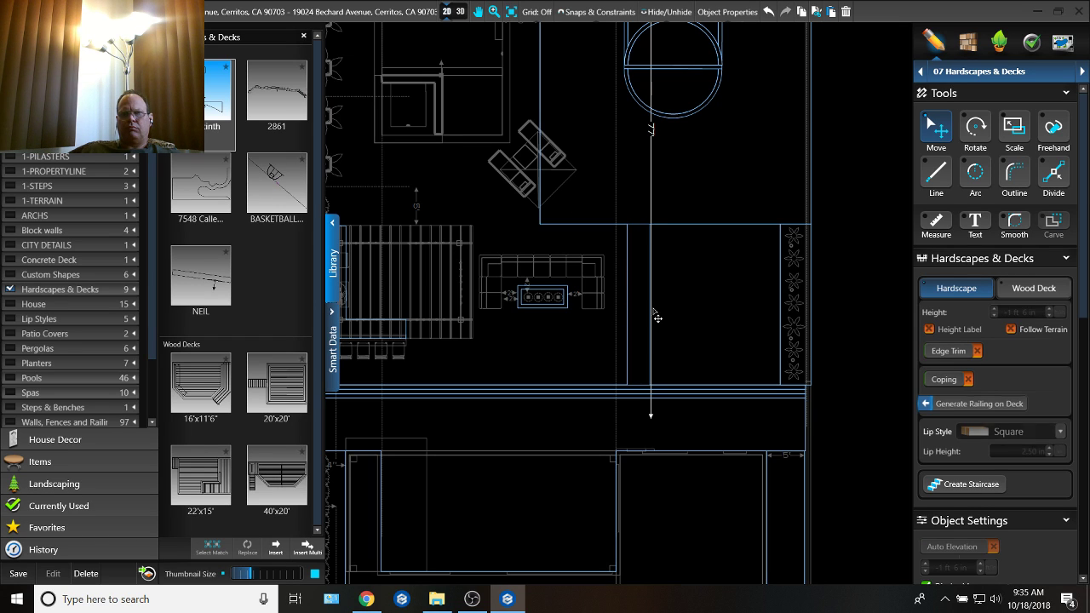
{"action": "left_click", "coordinate": [792, 256]}
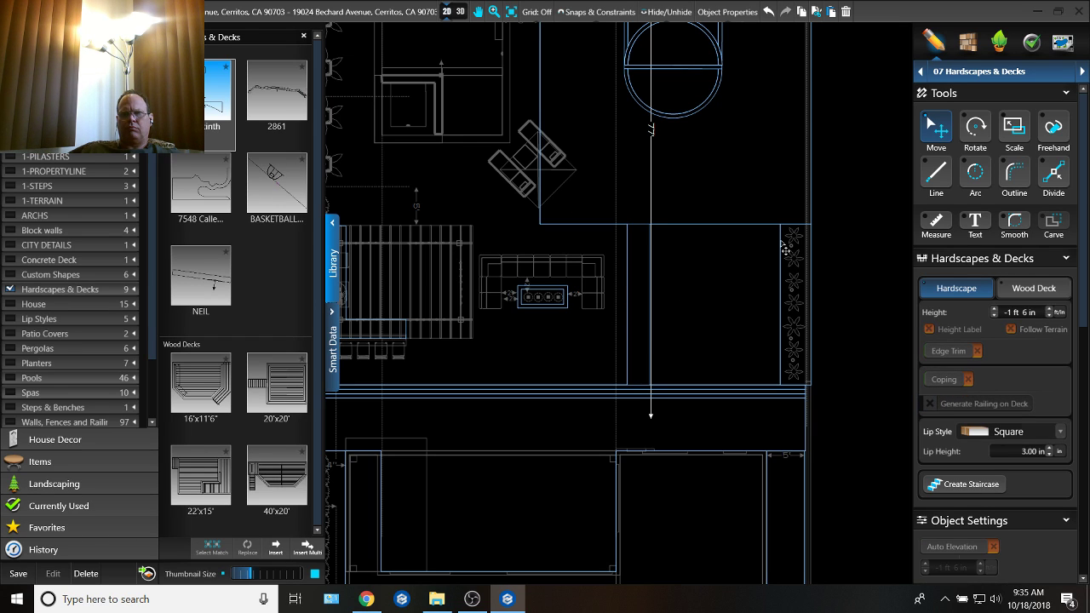
Step: Extend the lawn's edge to meet the shifted patio edge, making the lawn 20' 4" wide
{"action": "left_click", "coordinate": [655, 283]}
{"action": "scroll", "coordinate": [653, 307], "scroll_direction": "up", "scroll_amount": 3}
{"action": "scroll", "coordinate": [654, 314], "scroll_direction": "up", "scroll_amount": 2}
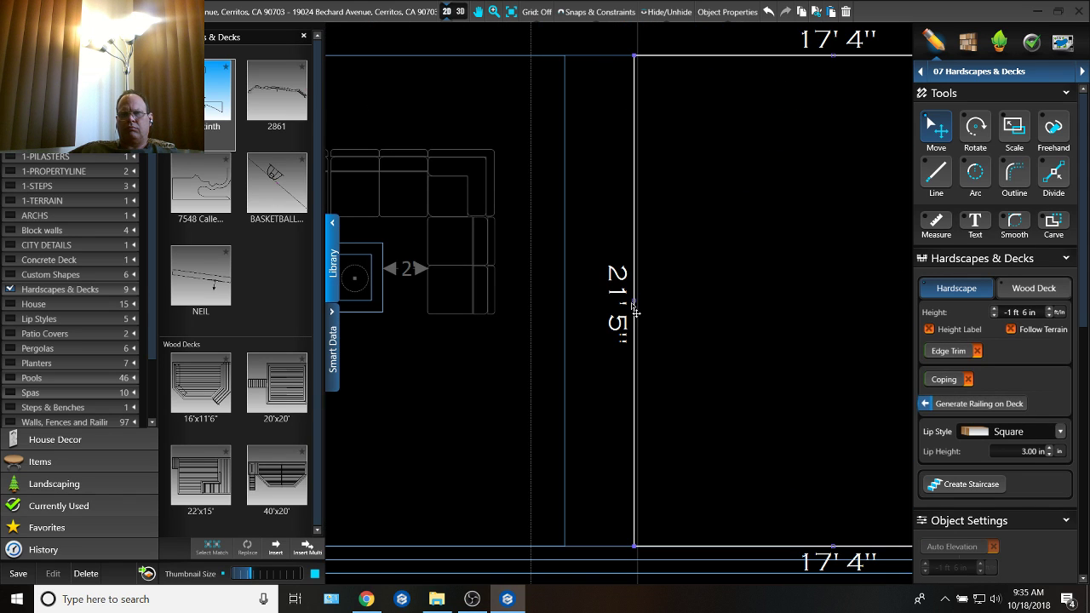
{"action": "left_click_drag", "start_coordinate": [624, 310], "coordinate": [567, 330]}
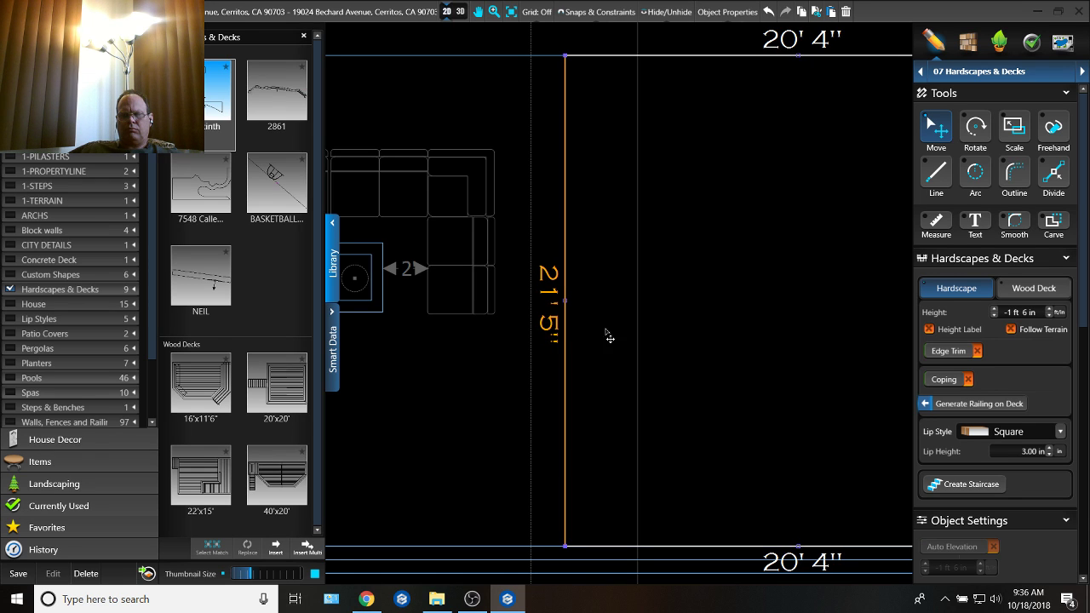
{"action": "left_click", "coordinate": [693, 333]}
{"action": "scroll", "coordinate": [707, 341], "scroll_direction": "down", "scroll_amount": 3}
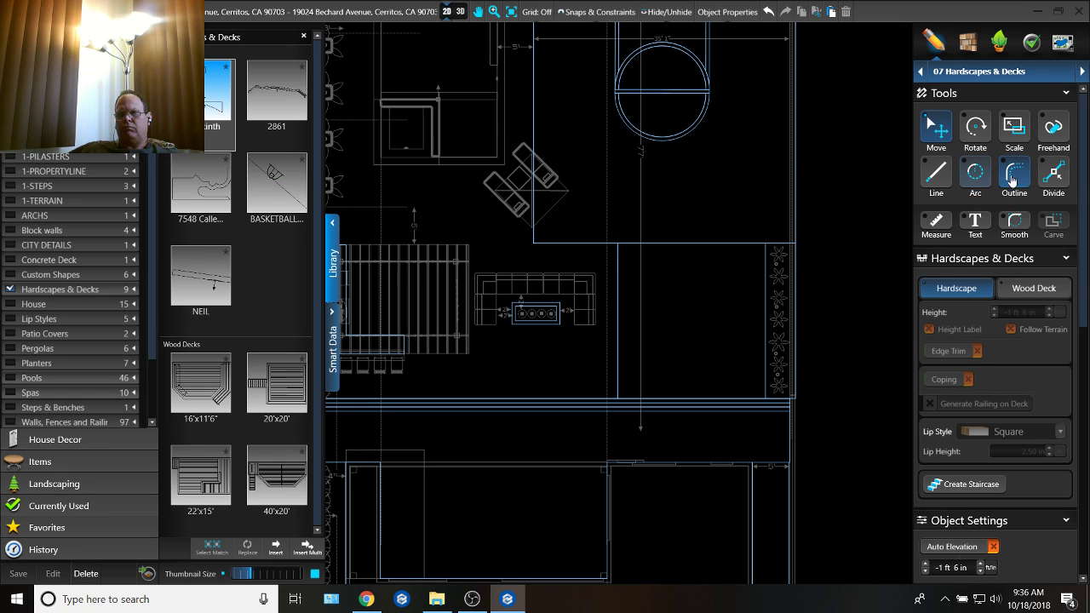
{"action": "left_click", "coordinate": [974, 174]}
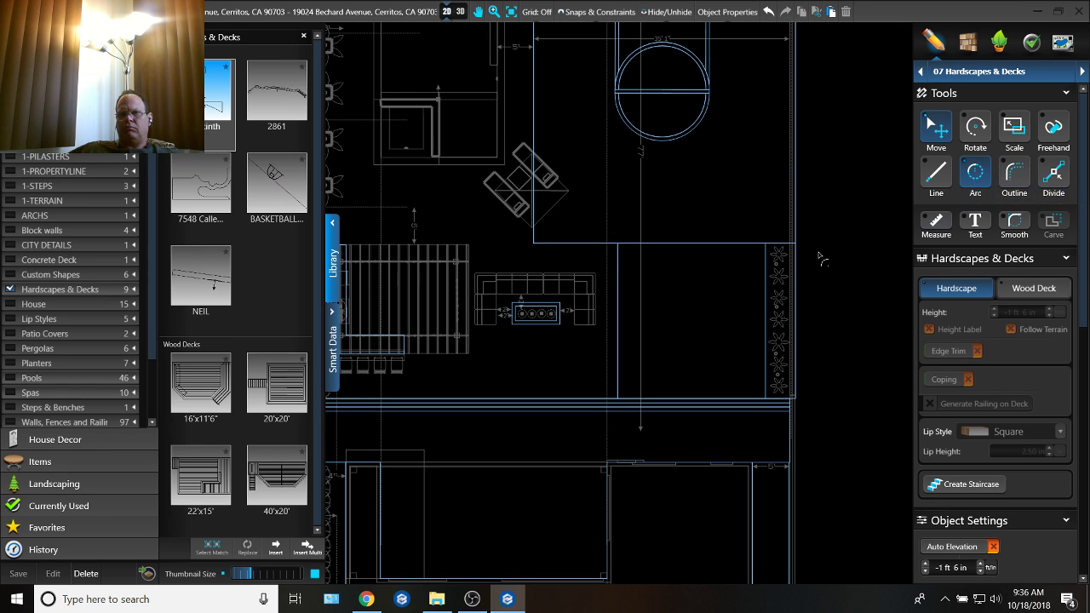
{"action": "scroll", "coordinate": [688, 334], "scroll_direction": "up", "scroll_amount": 2}
{"action": "left_click", "coordinate": [653, 217]}
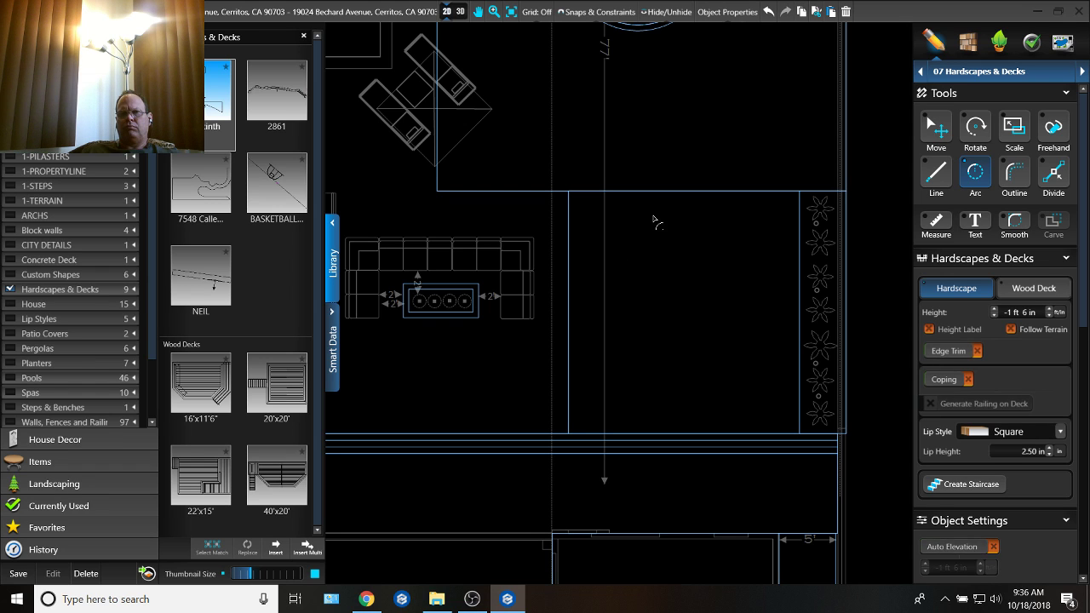
{"action": "key", "text": "Escape"}
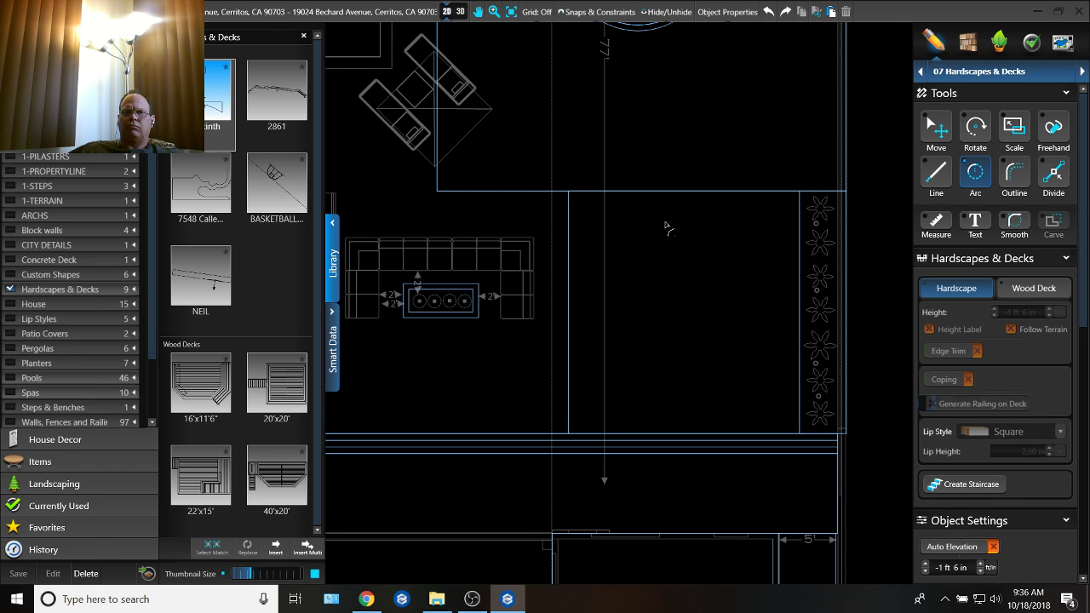
{"action": "left_click", "coordinate": [666, 212]}
{"action": "left_click", "coordinate": [661, 286]}
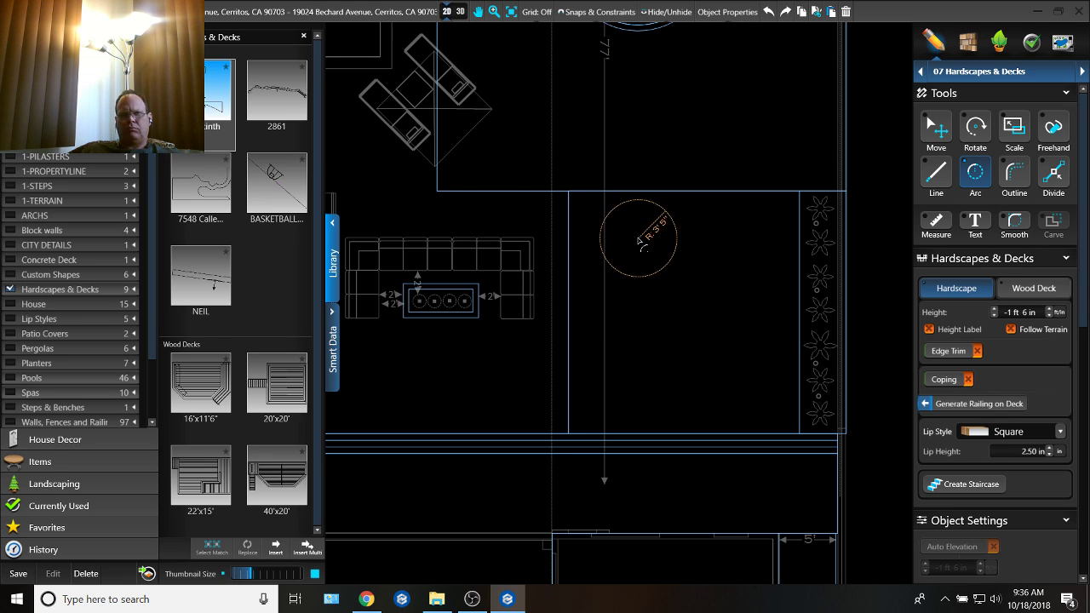
{"action": "scroll", "coordinate": [634, 252], "scroll_direction": "down", "scroll_amount": 1}
{"action": "key", "text": "Escape"}
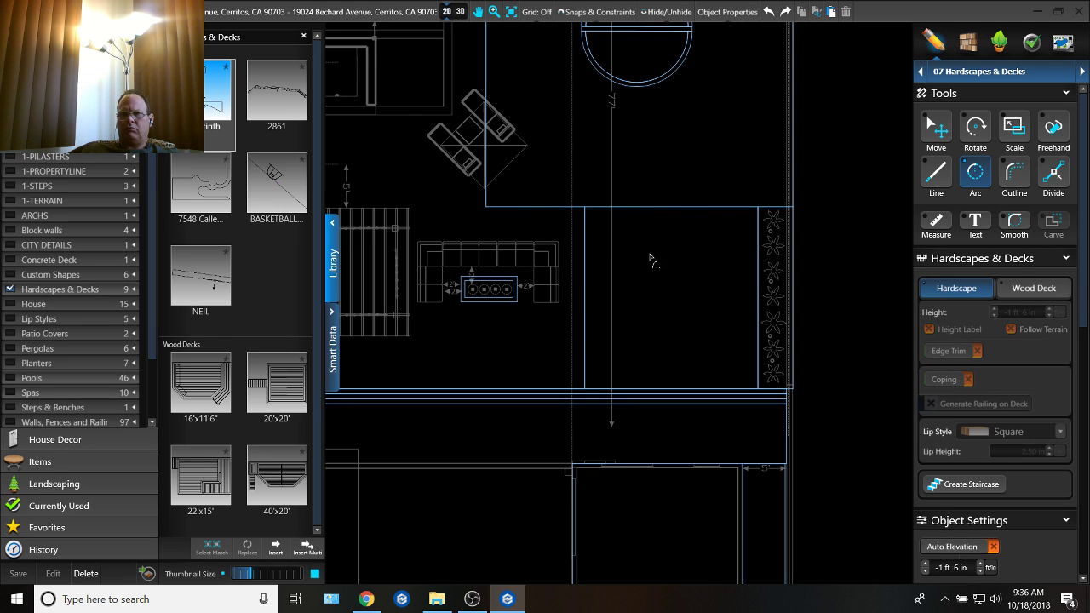
Step: Start a curved hardscape outline inside the lawn's patio side with two connected arcs of about 4' 10" and 4' 6" radius
{"action": "scroll", "coordinate": [630, 240], "scroll_direction": "up", "scroll_amount": 3}
{"action": "left_click", "coordinate": [574, 189]}
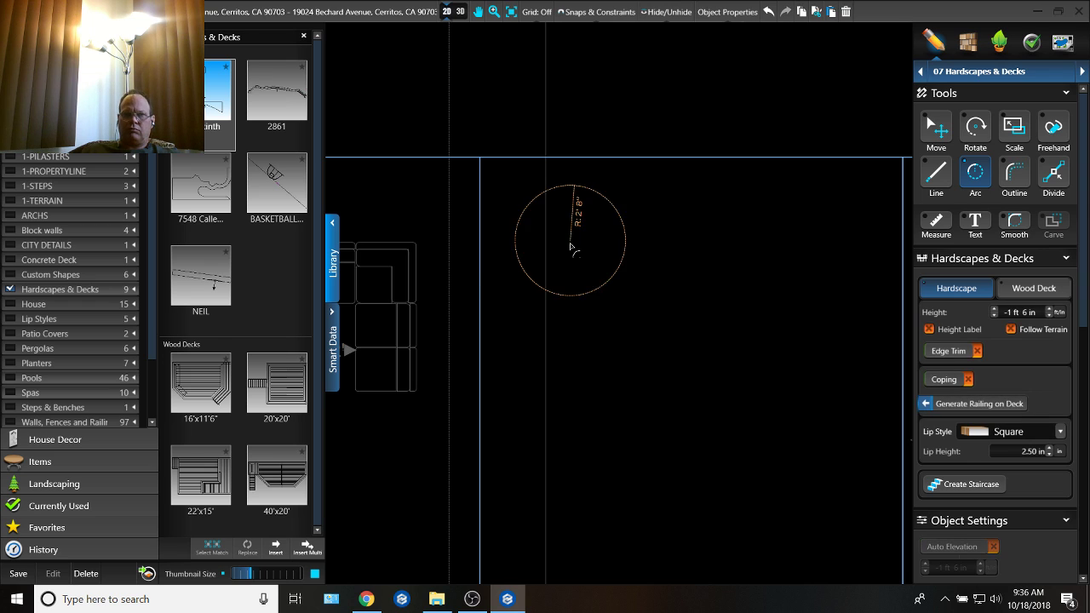
{"action": "left_click", "coordinate": [611, 279]}
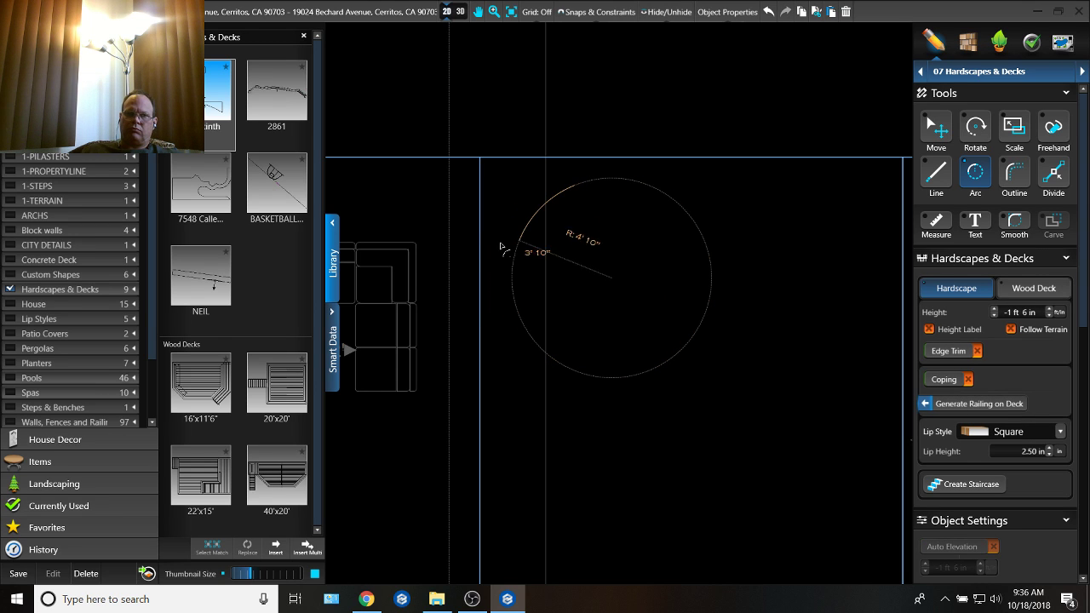
{"action": "left_click", "coordinate": [521, 357]}
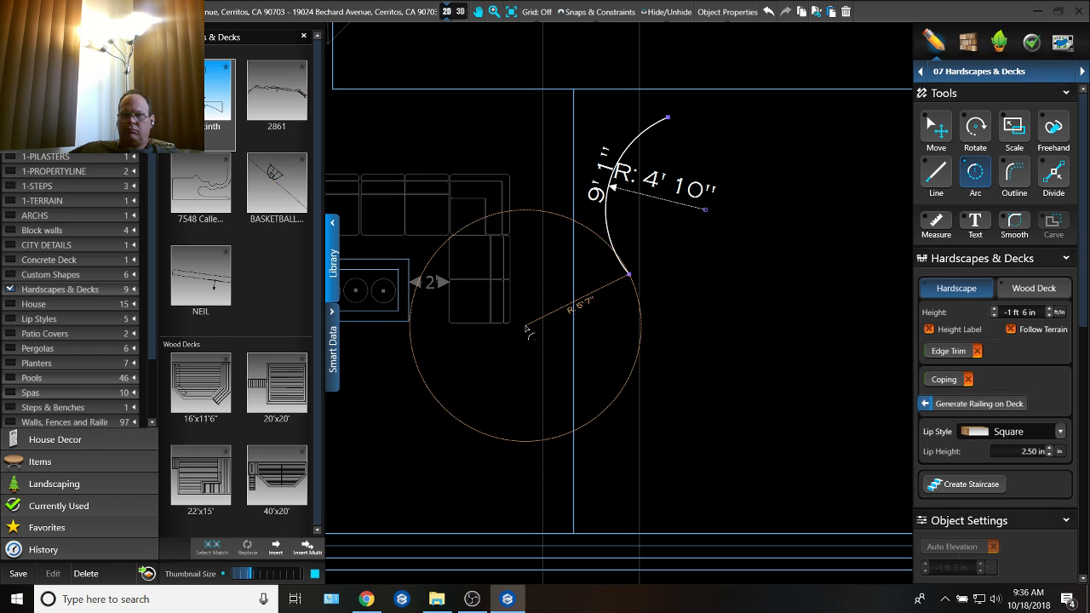
{"action": "left_click", "coordinate": [558, 337]}
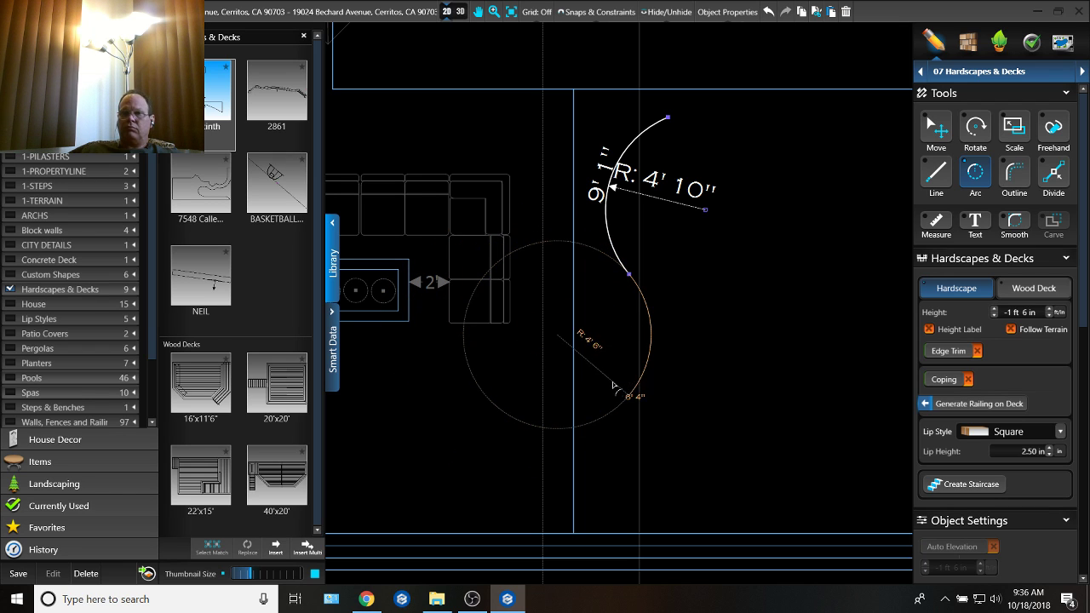
{"action": "left_click", "coordinate": [629, 395]}
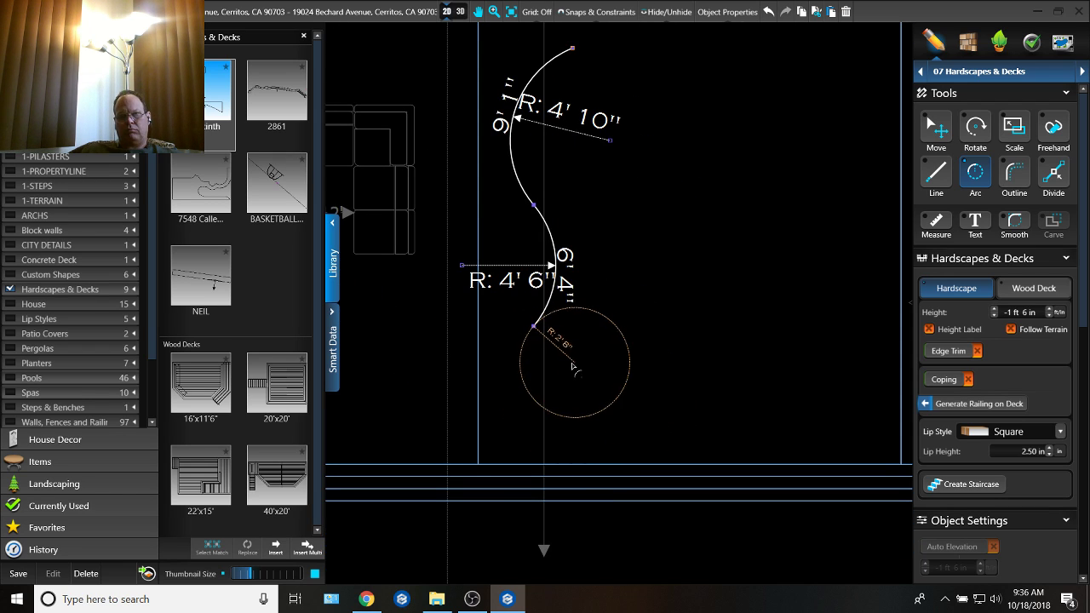
Step: Continue the curved outline along the lawn's step side with three arcs of about 2' 7", 6' 5" and 3' 9" radius
{"action": "left_click", "coordinate": [572, 367]}
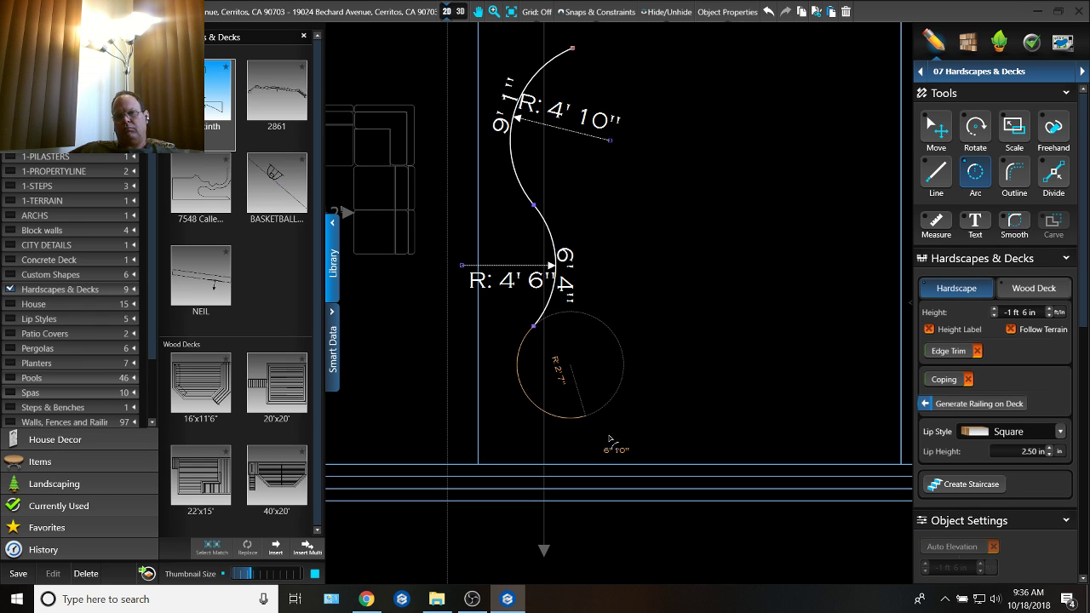
{"action": "left_click", "coordinate": [622, 440]}
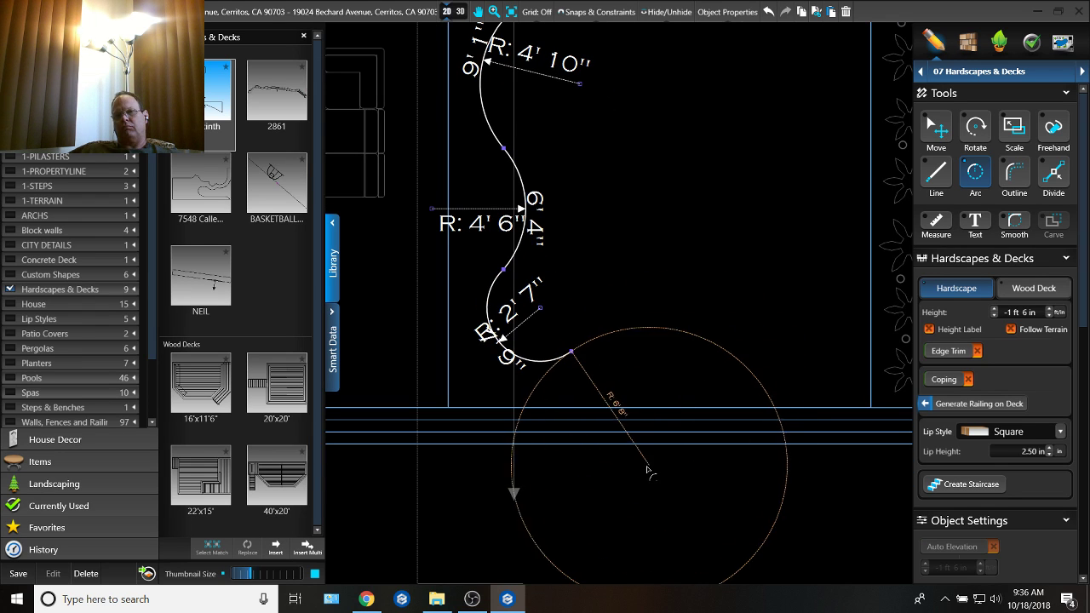
{"action": "left_click", "coordinate": [714, 353]}
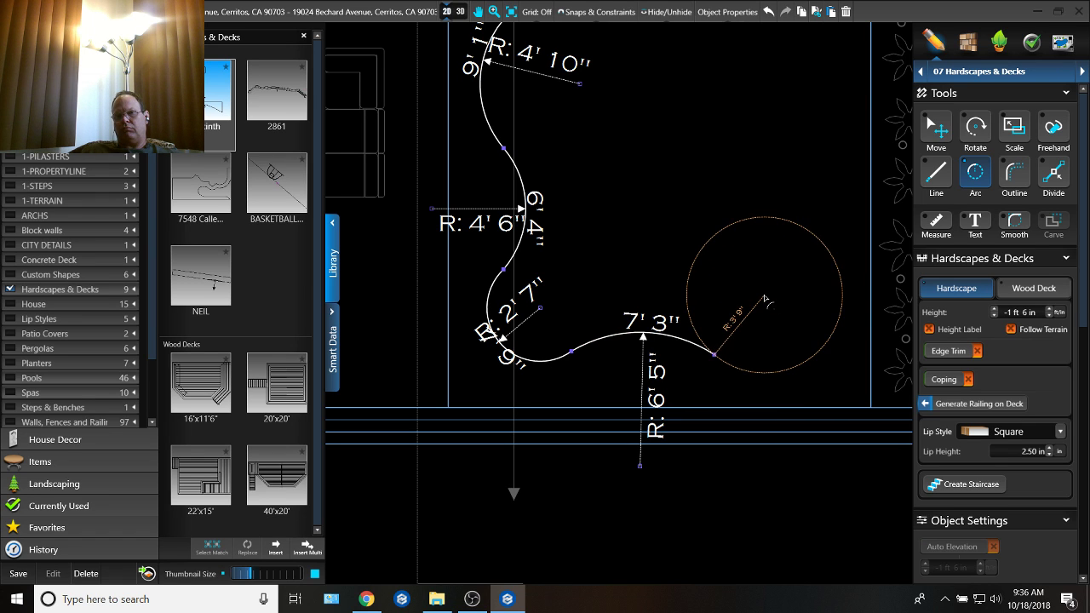
{"action": "middle_click_drag", "start_coordinate": [731, 304], "coordinate": [587, 383]}
{"action": "left_click", "coordinate": [691, 339]}
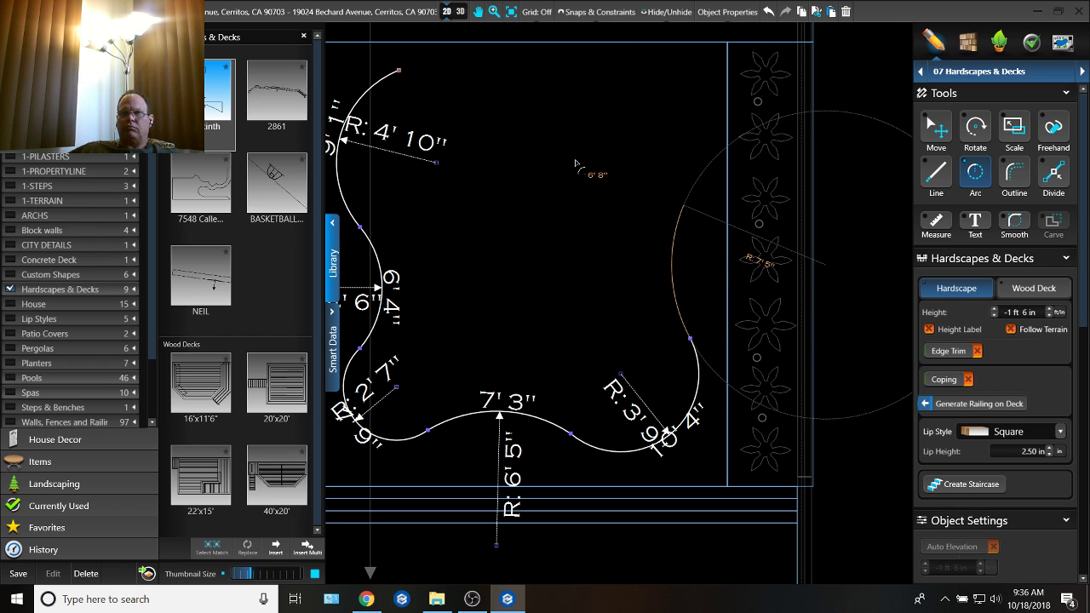
Step: Continue the outline along the planting strip and around its court-side corner with arcs of about 7' 5" and 4' 4" radius
{"action": "left_click", "coordinate": [684, 205]}
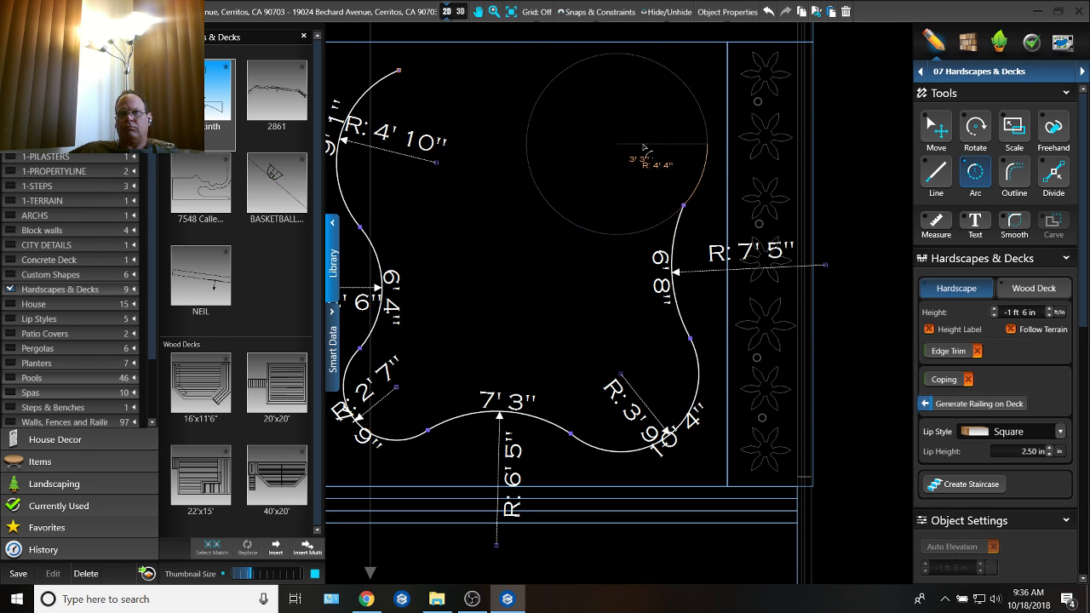
{"action": "left_click", "coordinate": [580, 90]}
{"action": "middle_click_drag", "start_coordinate": [620, 171], "coordinate": [651, 286]}
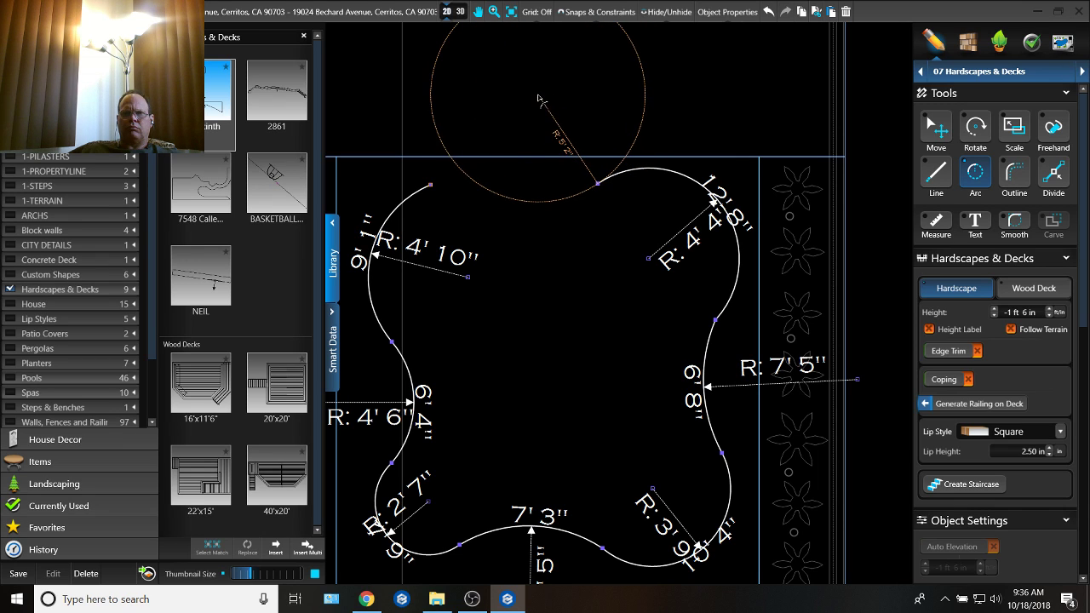
{"action": "left_click", "coordinate": [483, 246]}
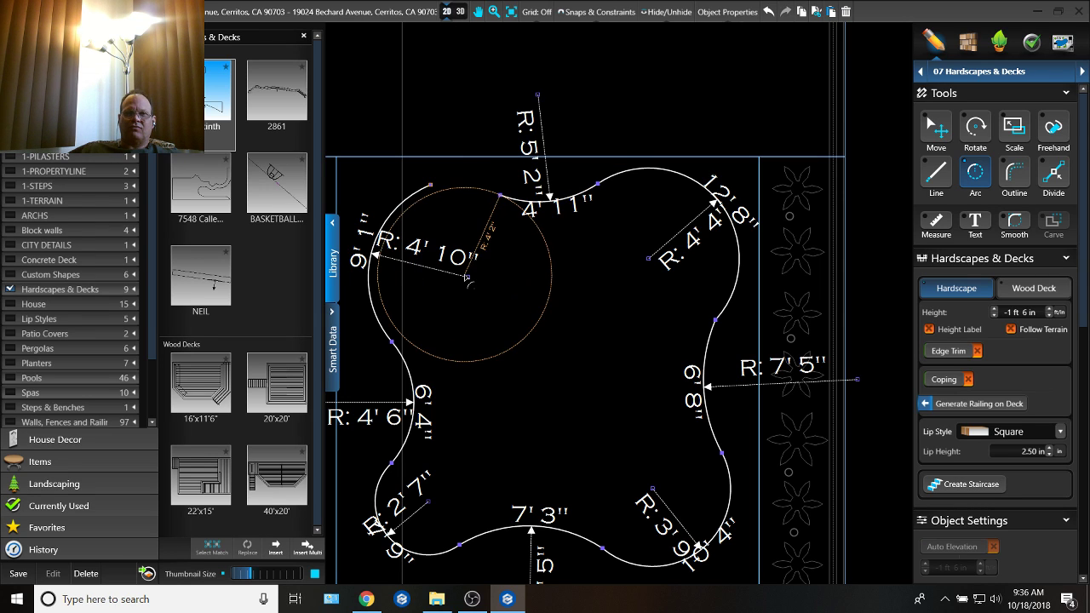
{"action": "key", "text": "ctrl+z"}
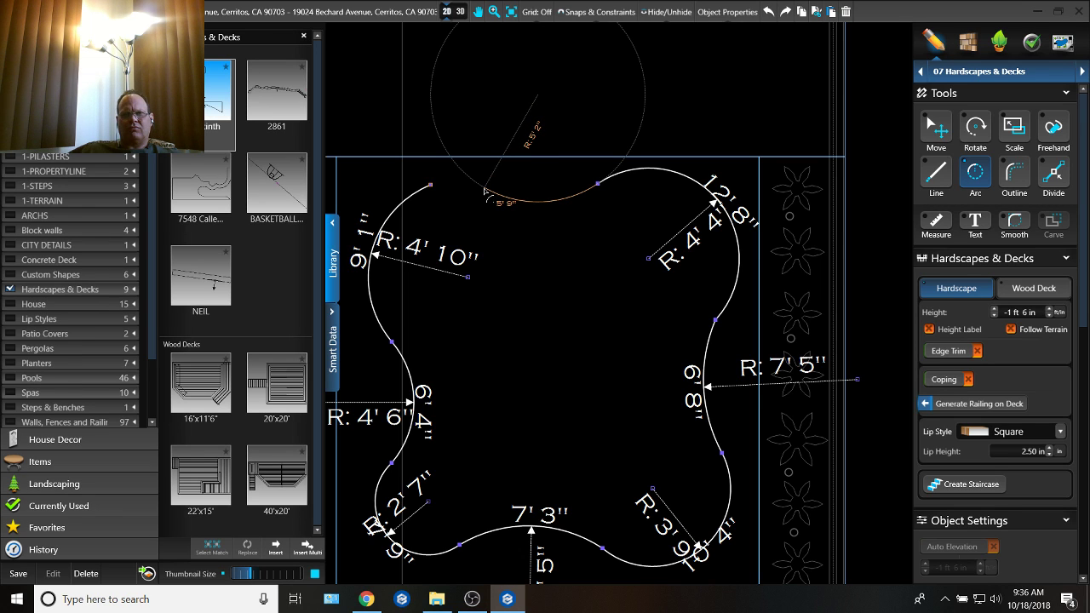
{"action": "left_click", "coordinate": [485, 188]}
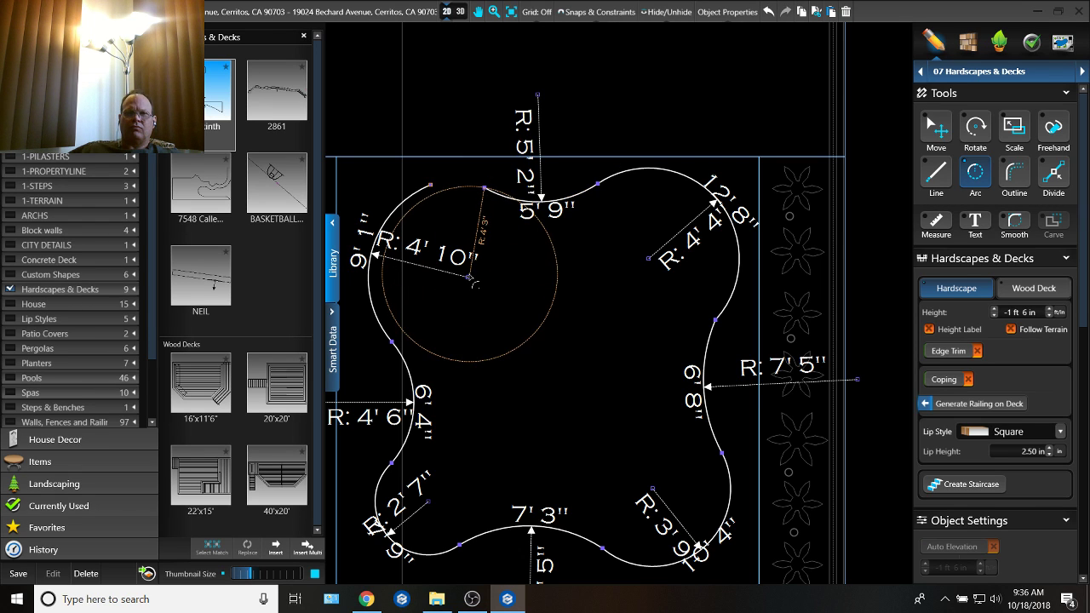
{"action": "key", "text": "ctrl+z"}
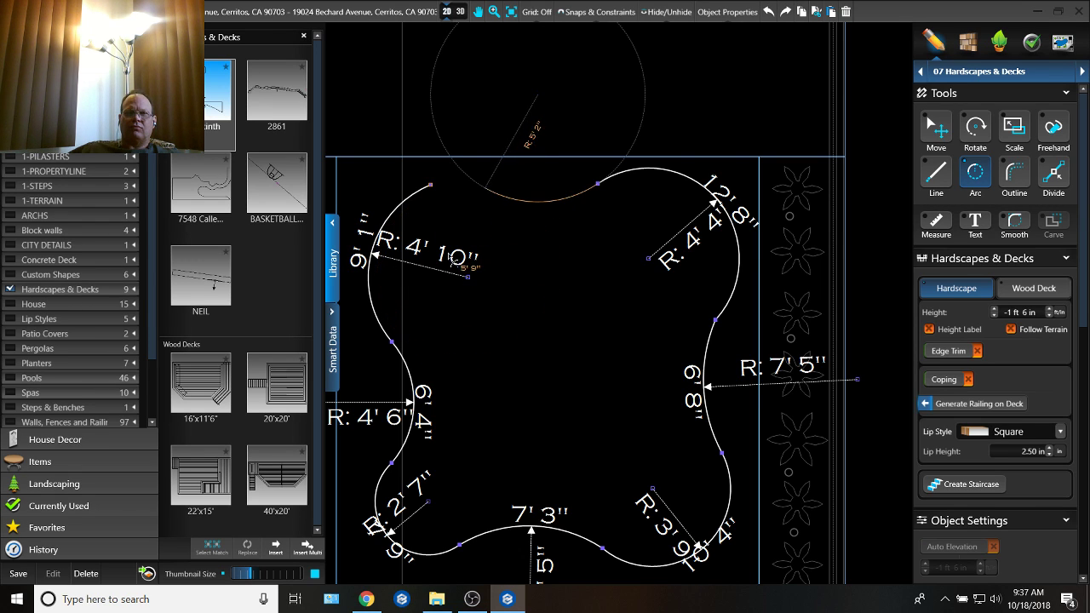
Step: Close the curved outline along the court side with two arcs of about 5' 2" and 3' 5" radius
{"action": "left_click", "coordinate": [452, 258]}
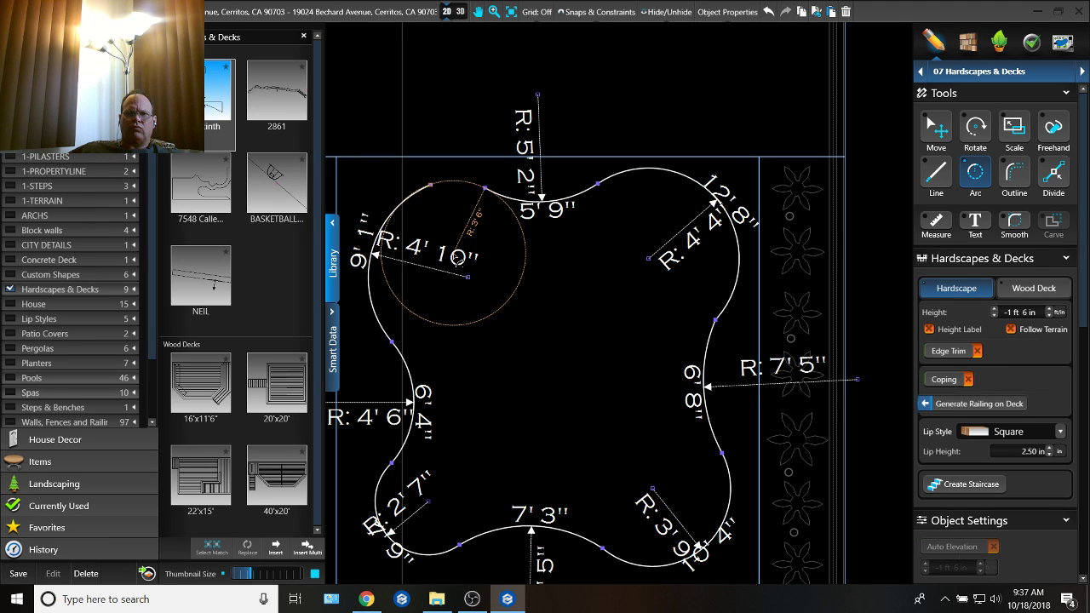
{"action": "left_click", "coordinate": [454, 254]}
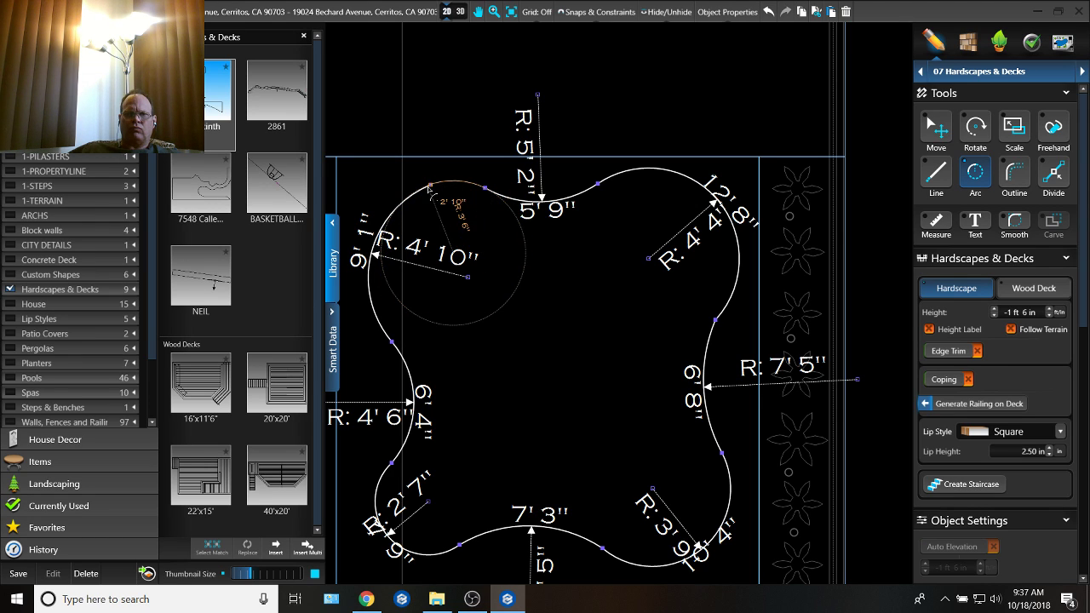
{"action": "left_click", "coordinate": [431, 187]}
{"action": "key", "text": "Escape"}
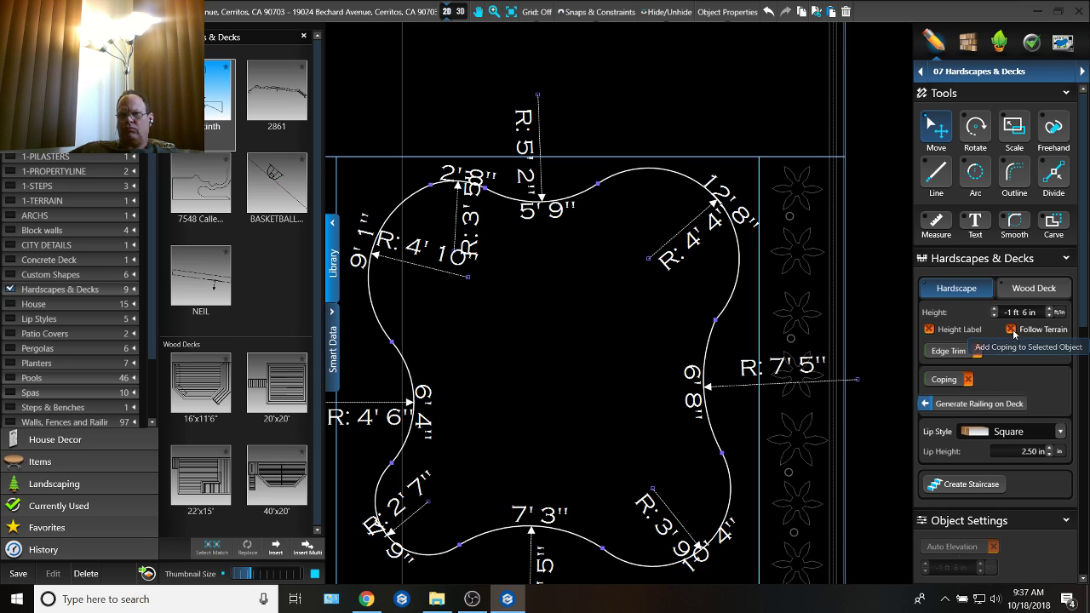
{"action": "left_click", "coordinate": [1012, 330]}
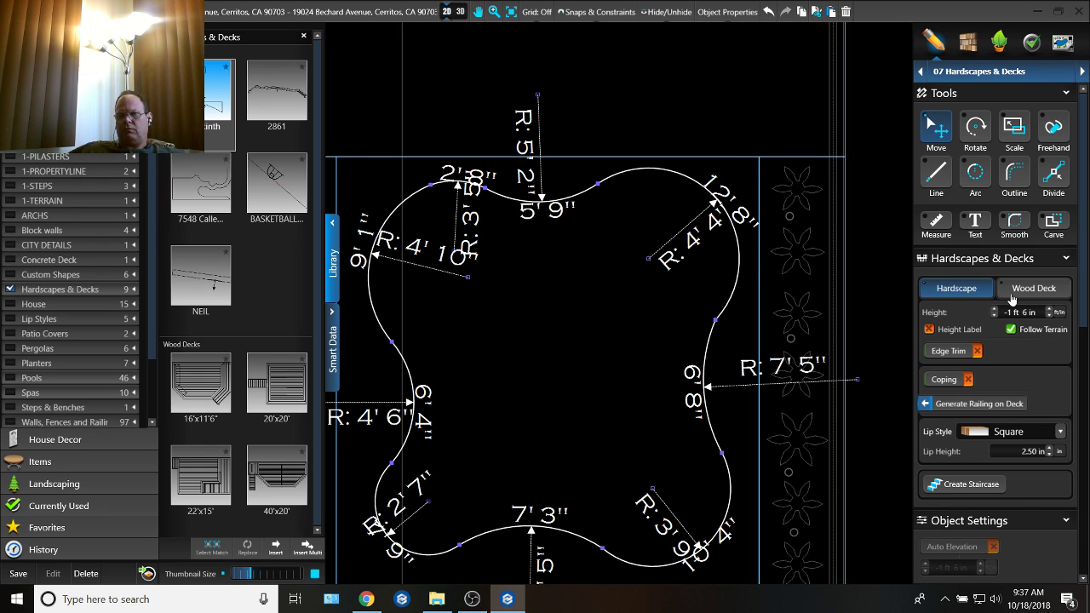
{"action": "left_click", "coordinate": [1011, 330]}
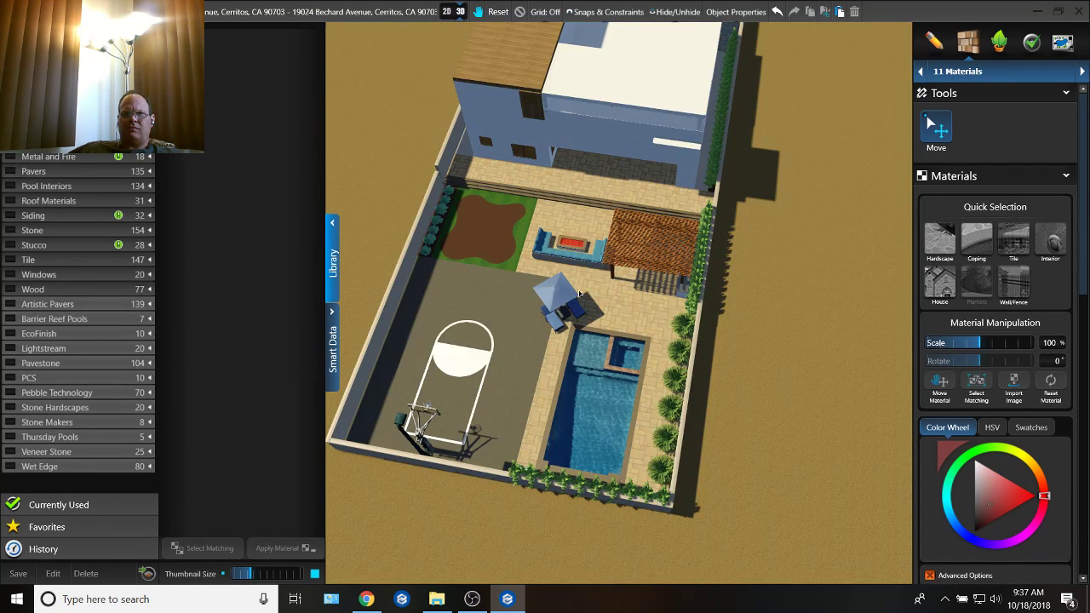
{"action": "left_click_drag", "start_coordinate": [579, 293], "coordinate": [652, 339]}
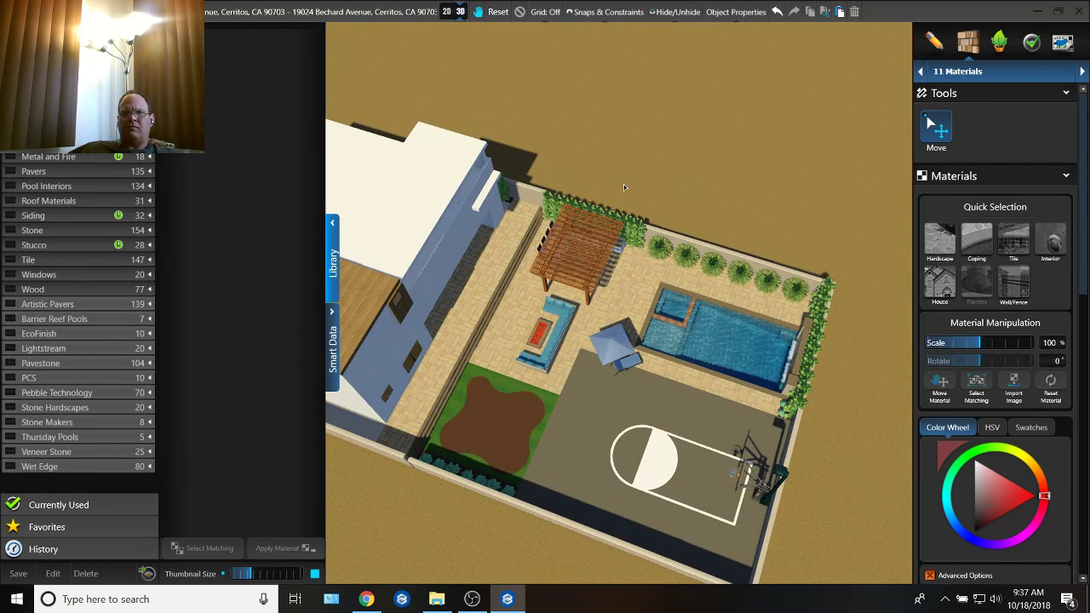
Step: Apply the Golf Turf grass material to the curved area inside the lawn in the 3D view
{"action": "left_click", "coordinate": [454, 12]}
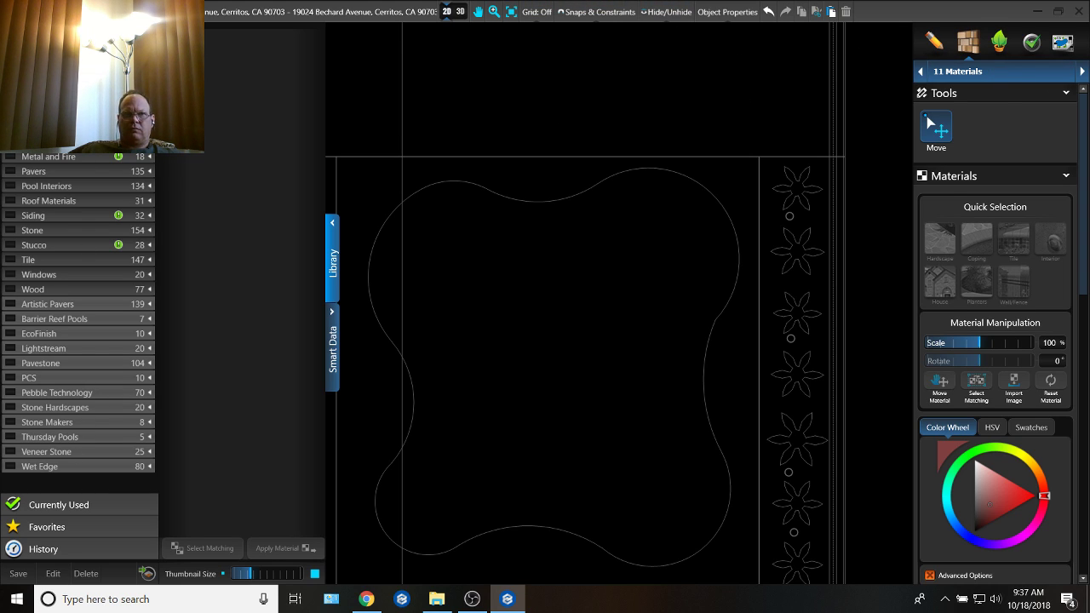
{"action": "left_click", "coordinate": [93, 112]}
{"action": "left_click", "coordinate": [67, 170]}
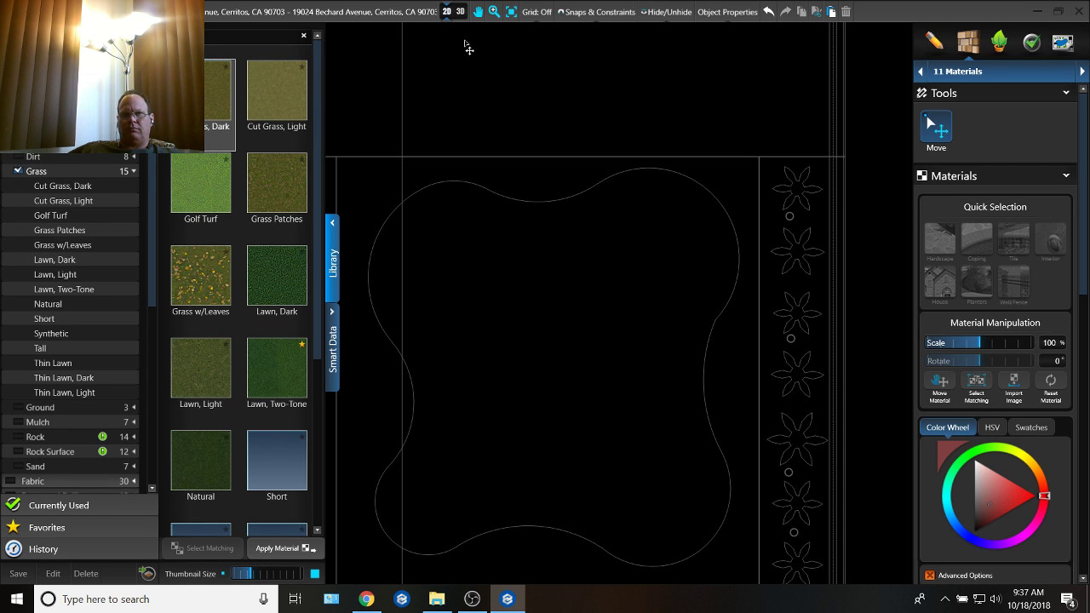
{"action": "left_click", "coordinate": [459, 11]}
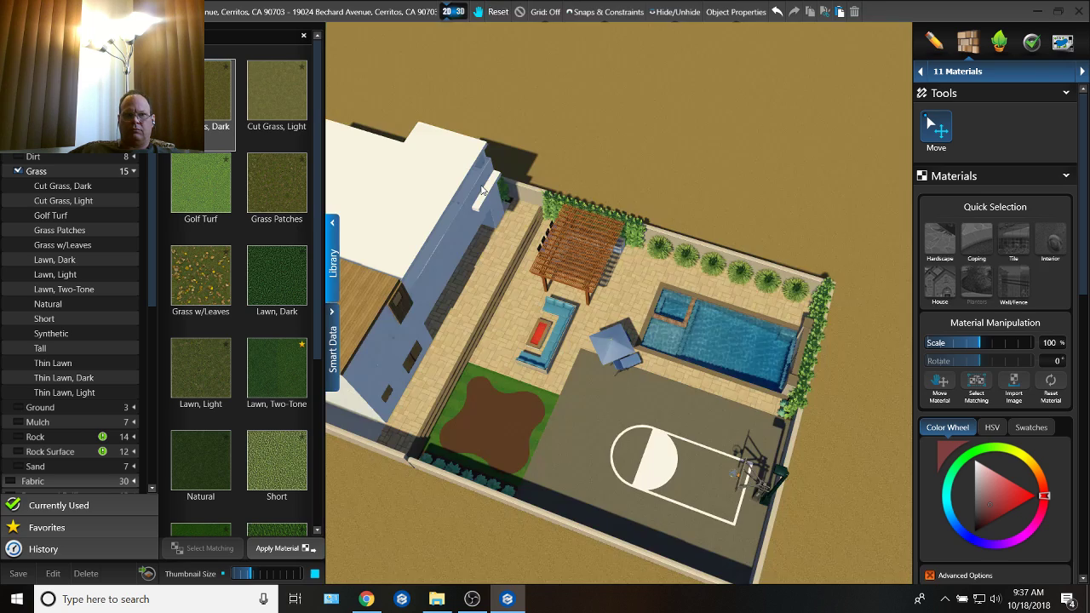
{"action": "middle_click_drag", "start_coordinate": [499, 372], "coordinate": [350, 345]}
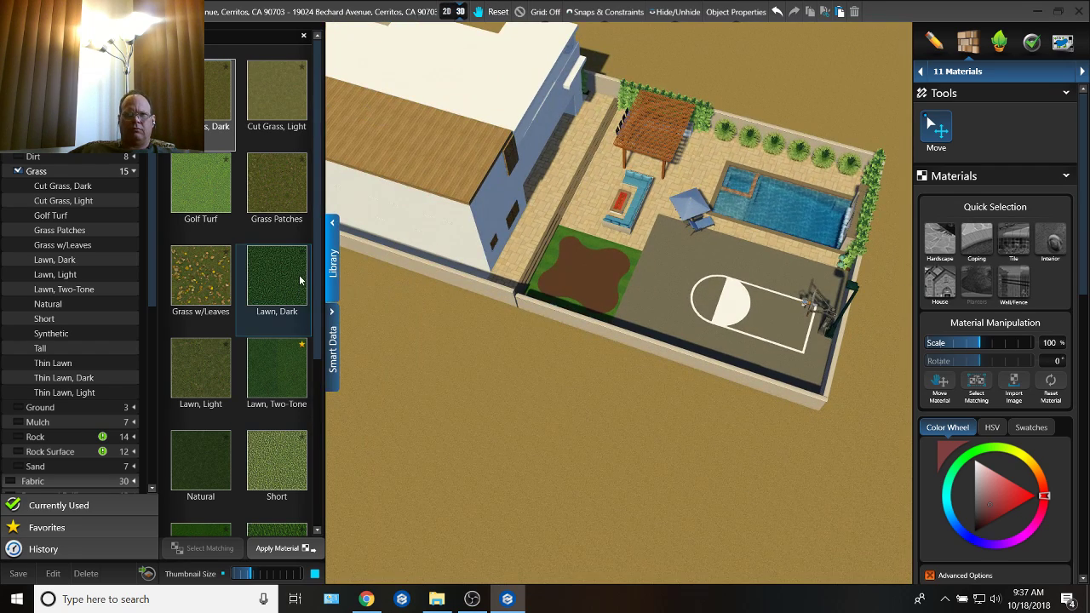
{"action": "scroll", "coordinate": [617, 300], "scroll_direction": "up", "scroll_amount": 5}
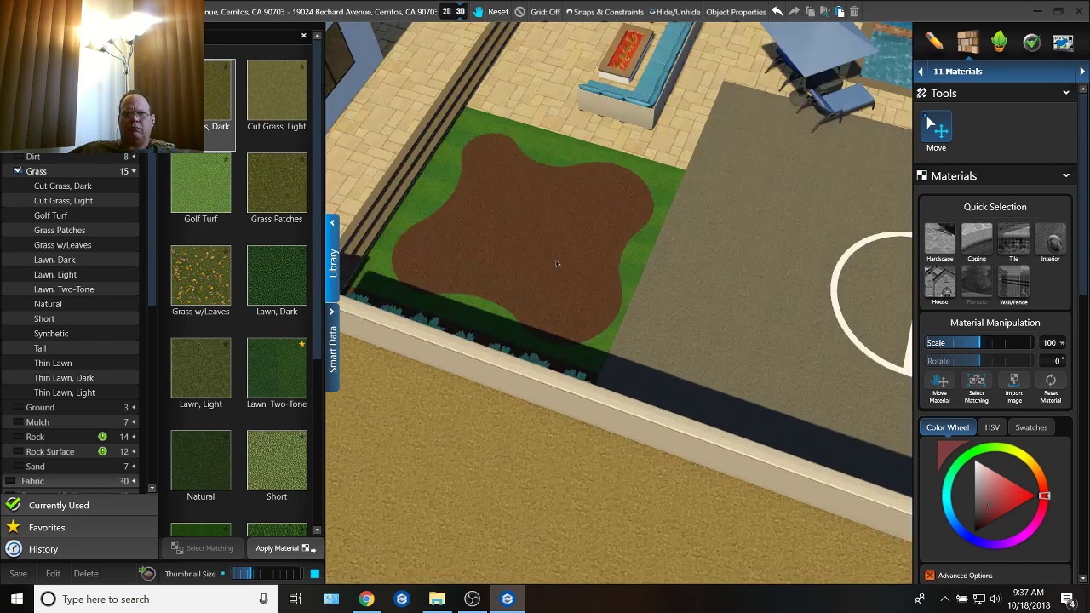
{"action": "middle_click_drag", "start_coordinate": [557, 263], "coordinate": [583, 271]}
{"action": "left_click", "coordinate": [584, 270]}
{"action": "double_click", "coordinate": [206, 197]}
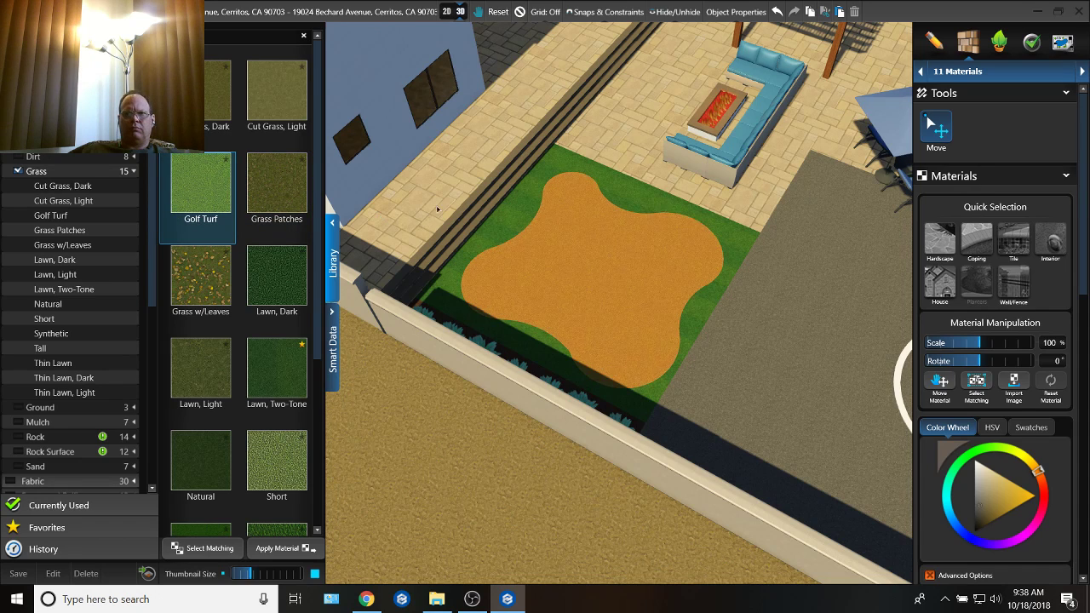
Step: Apply the Lawn, Dark grass material to the lawn surrounding the curved golf turf
{"action": "middle_click_drag", "start_coordinate": [437, 209], "coordinate": [440, 246]}
{"action": "left_click", "coordinate": [596, 302]}
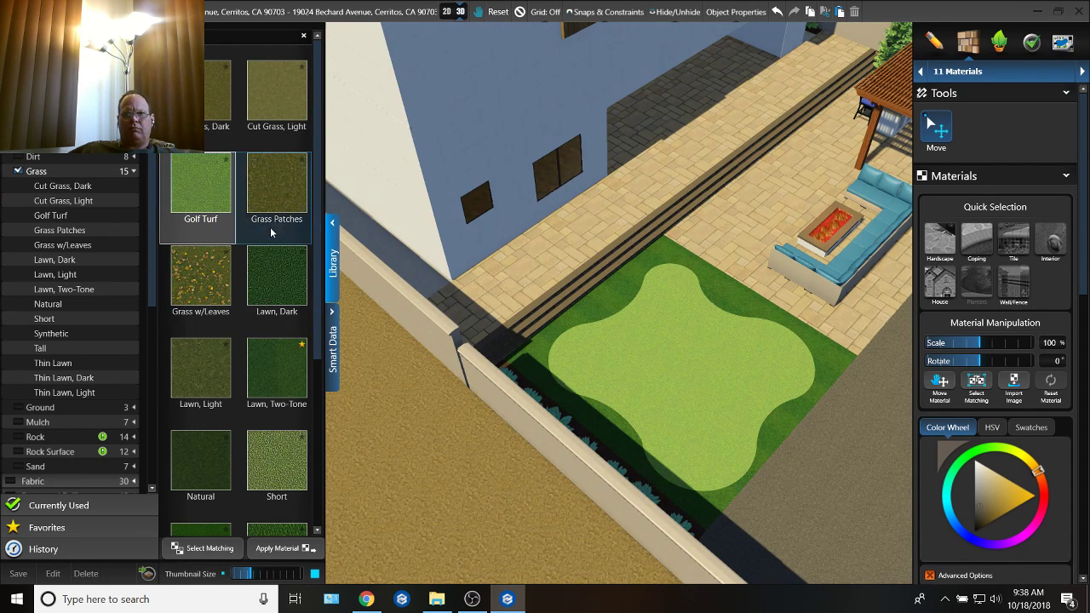
{"action": "double_click", "coordinate": [284, 265]}
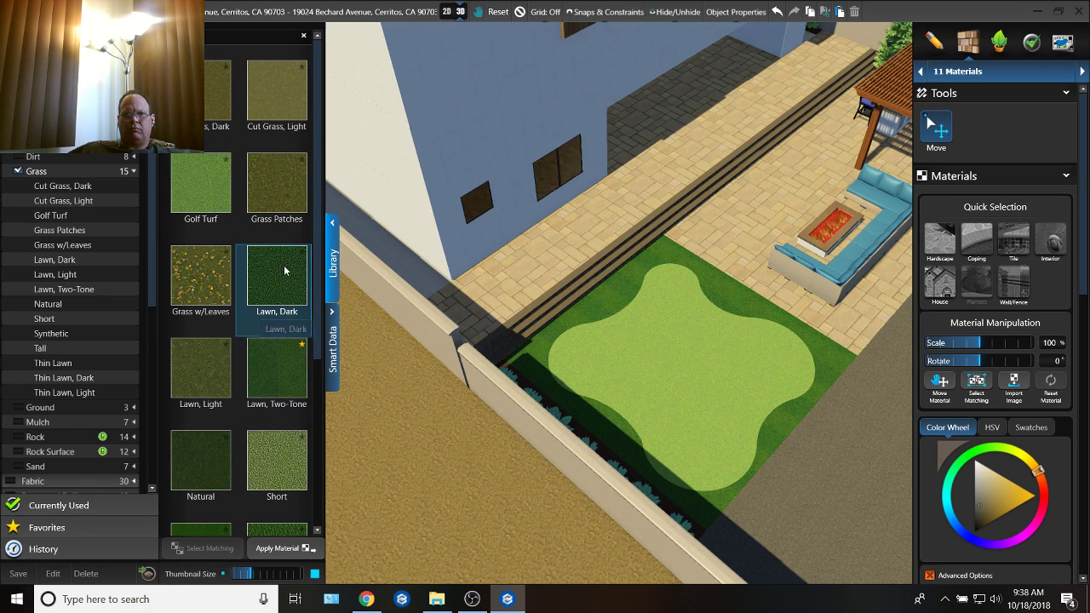
{"action": "middle_click_drag", "start_coordinate": [588, 300], "coordinate": [429, 315]}
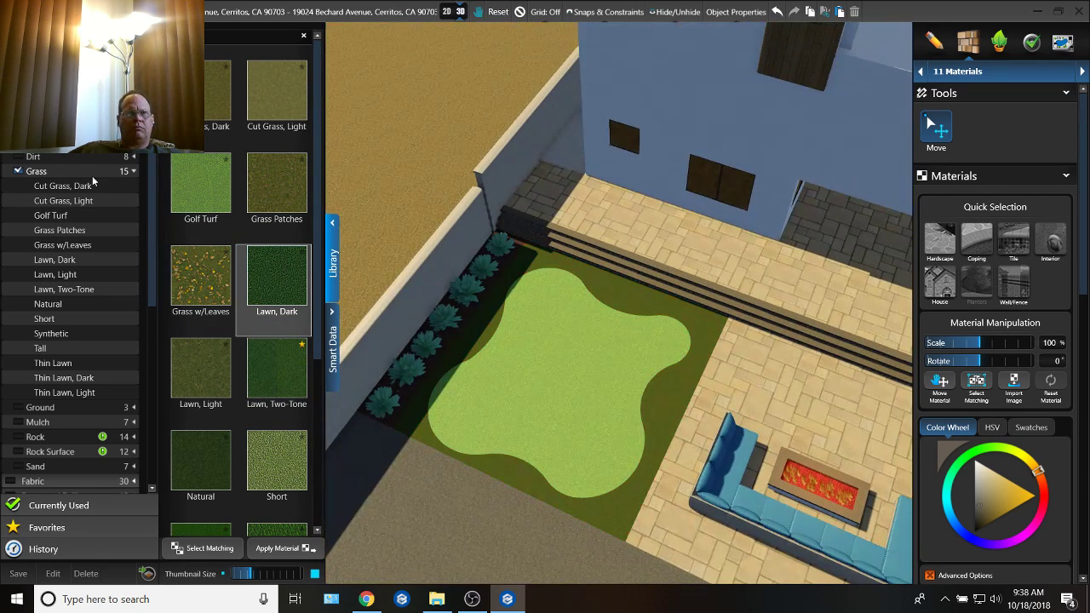
{"action": "left_click", "coordinate": [140, 64]}
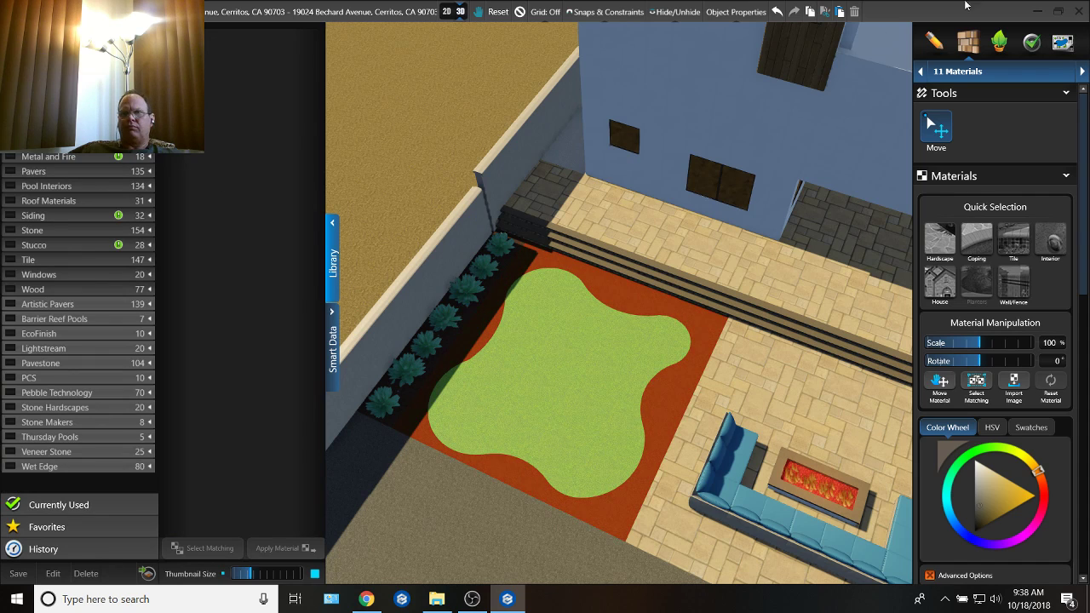
Step: In the 12 Plants & Trees stage, place the favorite set of golf flags in four different colors on the putting green
{"action": "left_click", "coordinate": [1004, 42]}
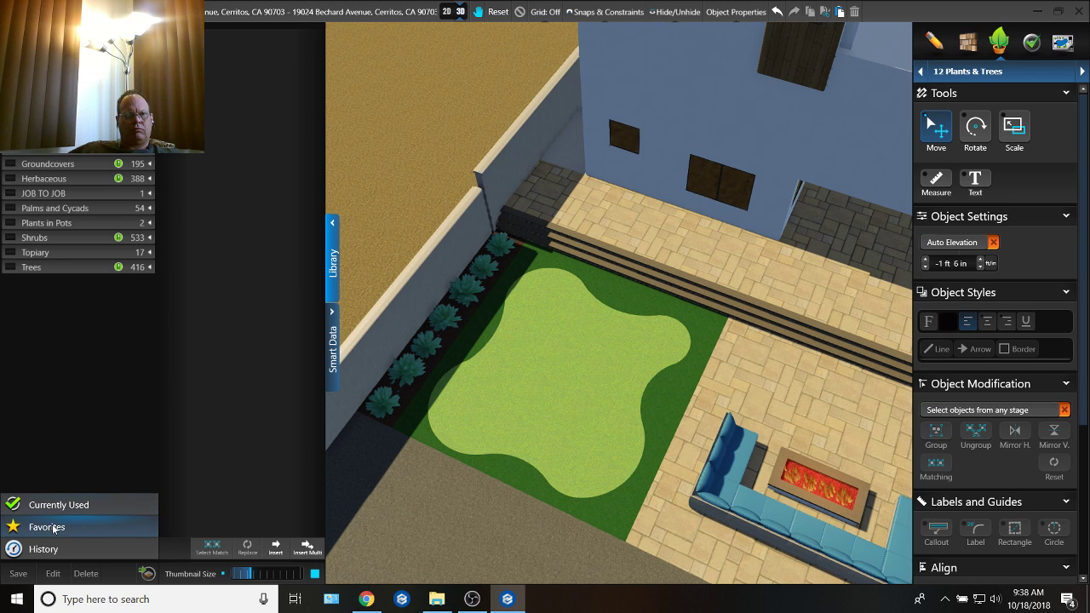
{"action": "scroll", "coordinate": [239, 182], "scroll_direction": "down", "scroll_amount": 5}
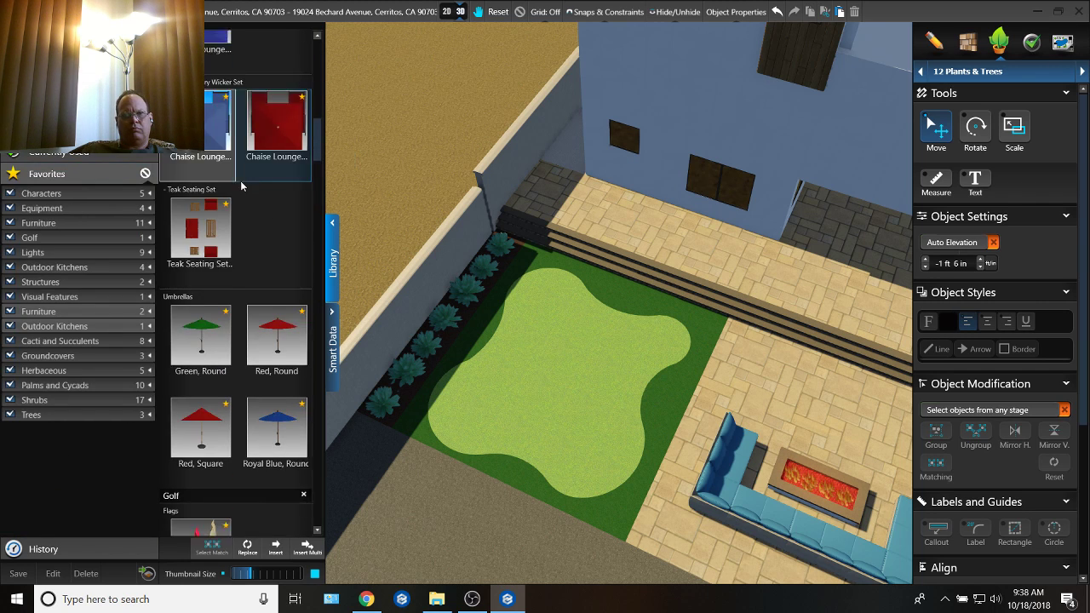
{"action": "left_click", "coordinate": [199, 328]}
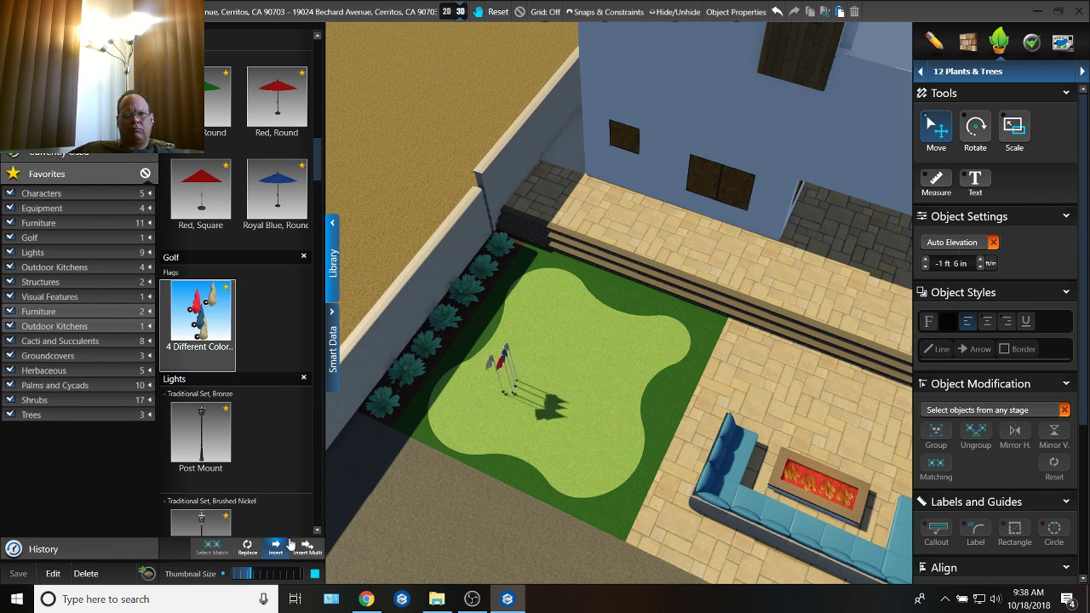
{"action": "left_click", "coordinate": [539, 358]}
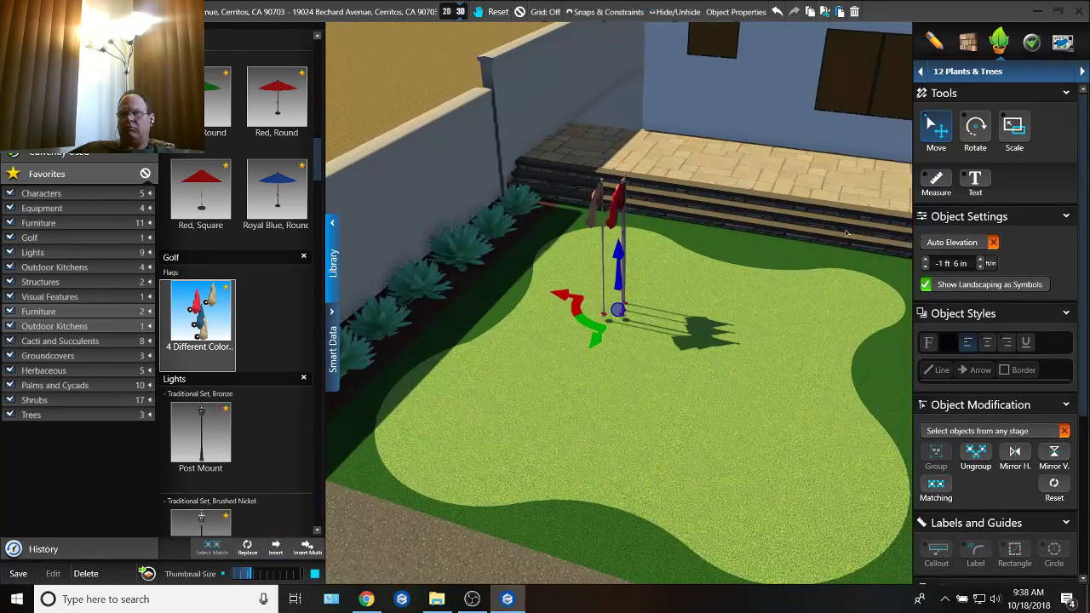
Step: Ungroup the set of golf flags and move the white flag to the putting green's lobe beside the agave bed and the court
{"action": "left_click", "coordinate": [976, 461]}
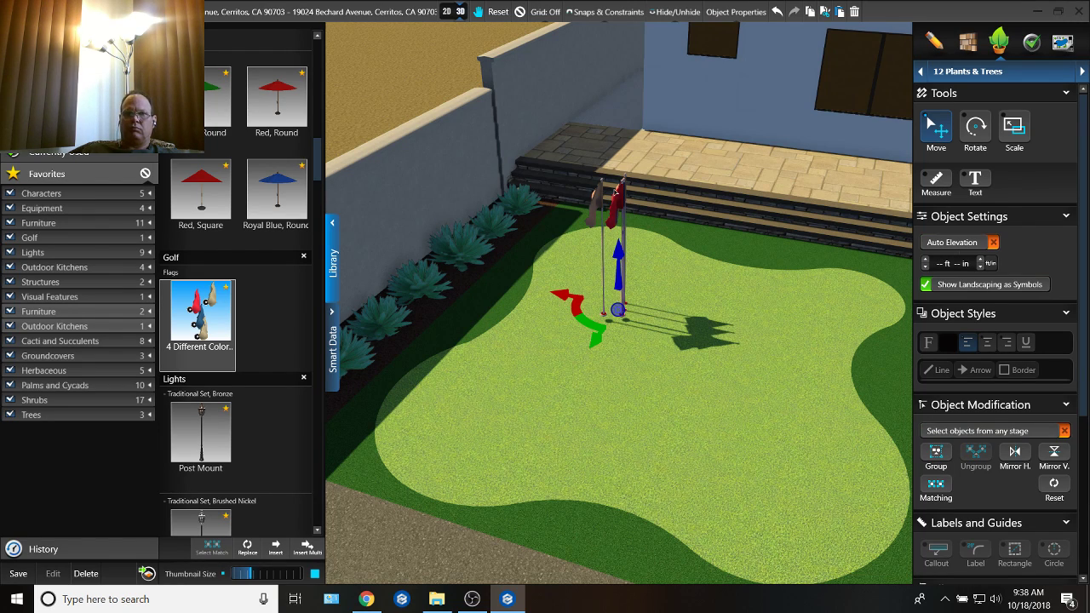
{"action": "middle_click_drag", "start_coordinate": [615, 192], "coordinate": [678, 349]}
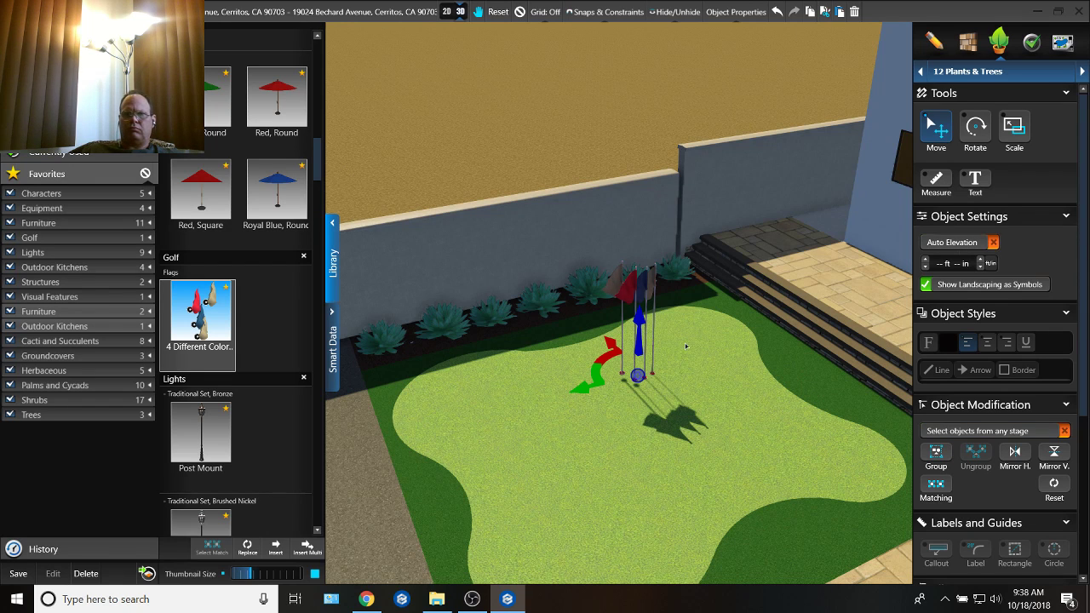
{"action": "left_click", "coordinate": [620, 281]}
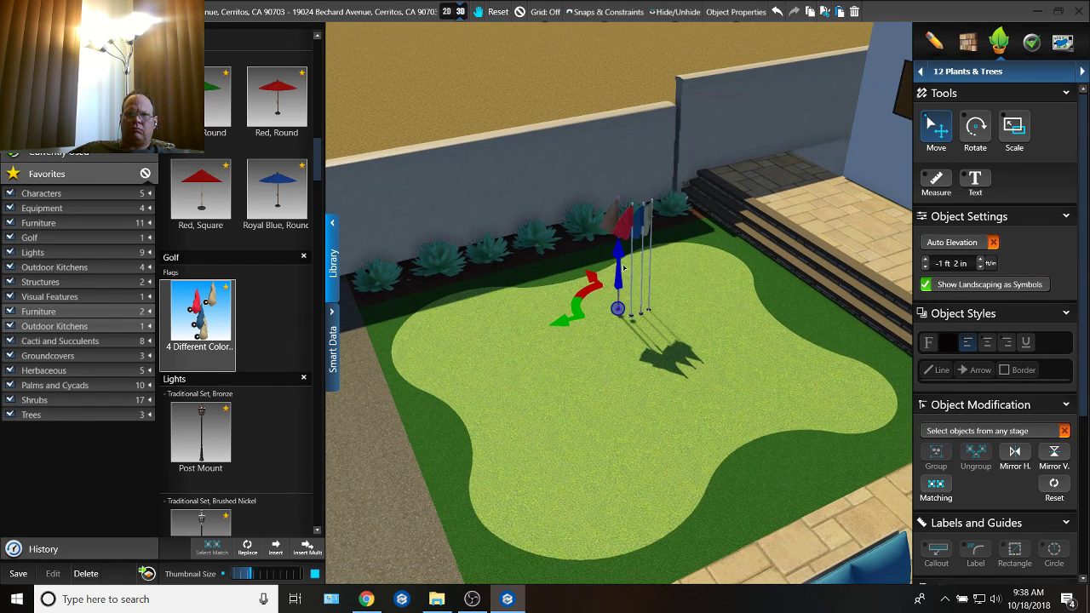
{"action": "left_click_drag", "start_coordinate": [594, 288], "coordinate": [460, 313]}
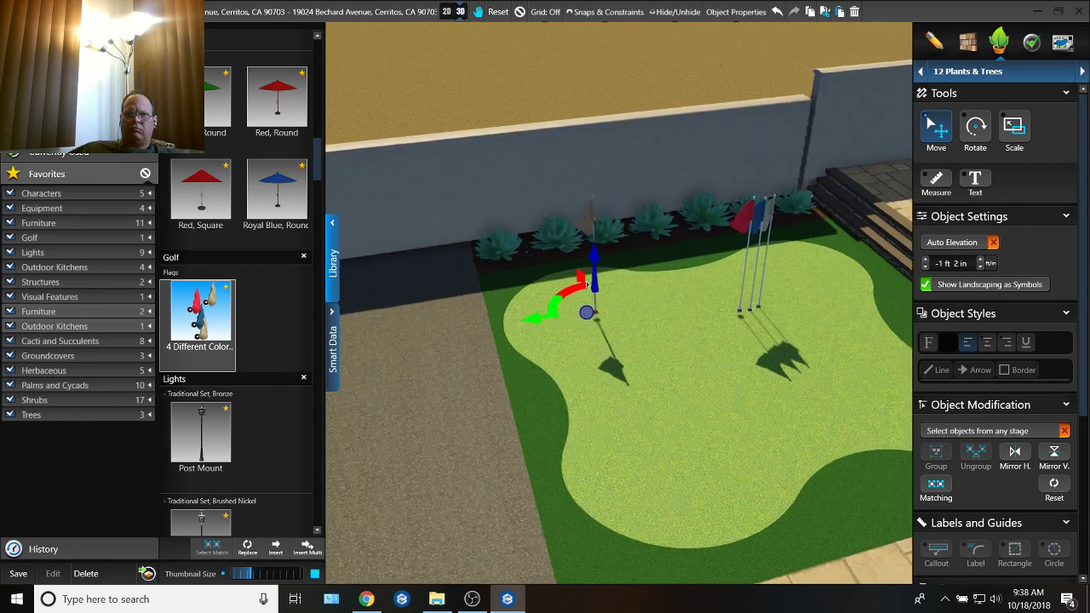
Step: Move the red flag to the putting green's lobe between the court and the patio with the blue sofa
{"action": "left_click", "coordinate": [775, 220]}
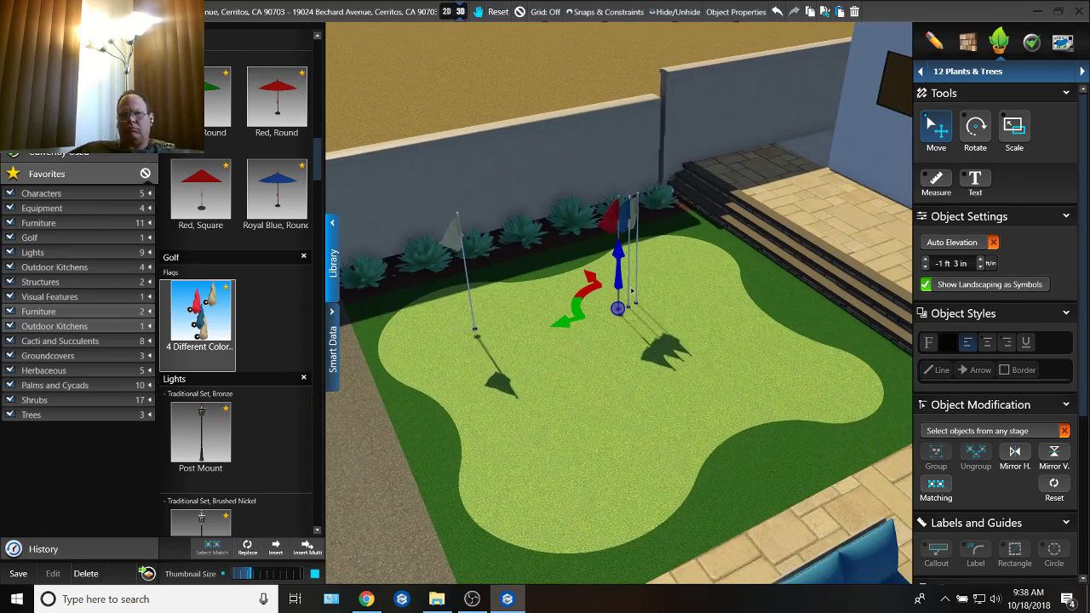
{"action": "left_click_drag", "start_coordinate": [620, 289], "coordinate": [538, 457]}
{"action": "right_click_drag", "start_coordinate": [538, 458], "coordinate": [674, 391]}
{"action": "scroll", "coordinate": [674, 392], "scroll_direction": "up", "scroll_amount": 5}
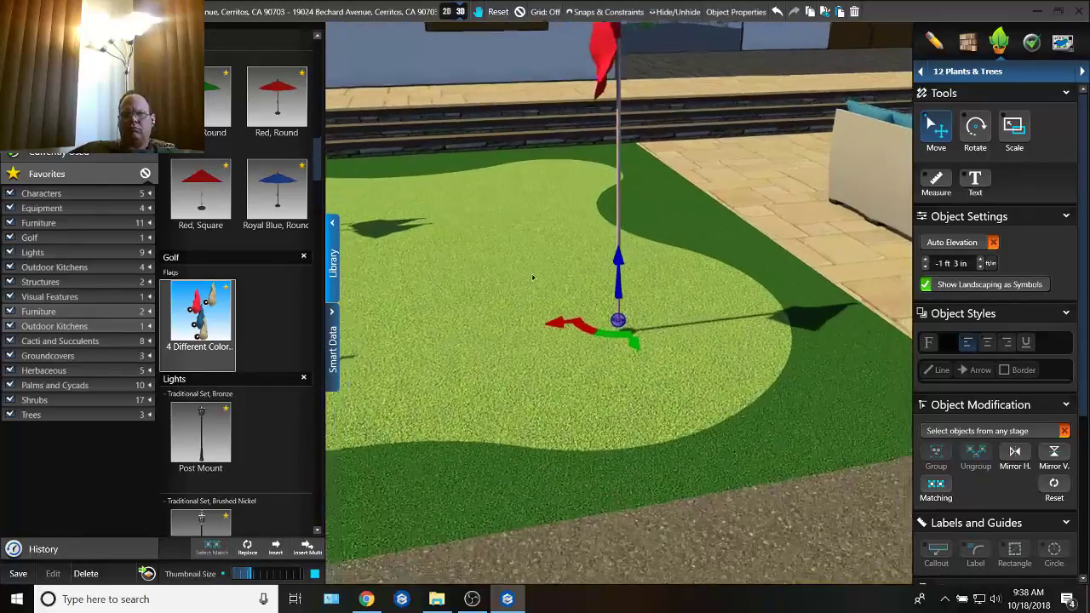
{"action": "middle_click_drag", "start_coordinate": [518, 275], "coordinate": [626, 264]}
{"action": "right_click_drag", "start_coordinate": [626, 264], "coordinate": [602, 290]}
{"action": "scroll", "coordinate": [601, 289], "scroll_direction": "down", "scroll_amount": 5}
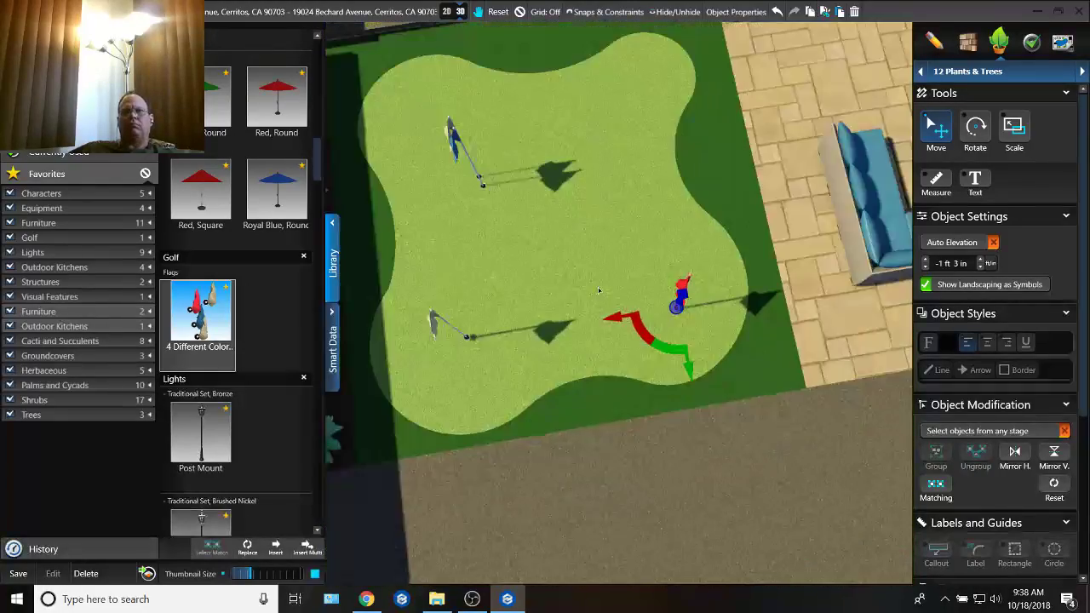
Step: Move the blue flag to the green's lobe by the agave bed and steps, and the orange flag to the lobe between steps and patio
{"action": "middle_click_drag", "start_coordinate": [602, 289], "coordinate": [679, 281]}
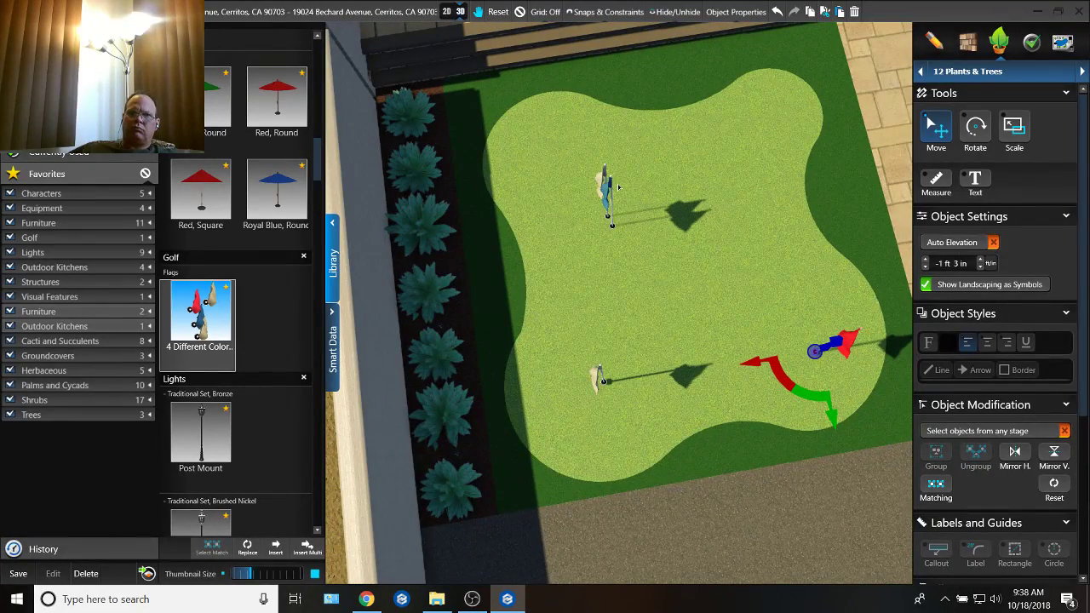
{"action": "middle_click_drag", "start_coordinate": [613, 184], "coordinate": [616, 307]}
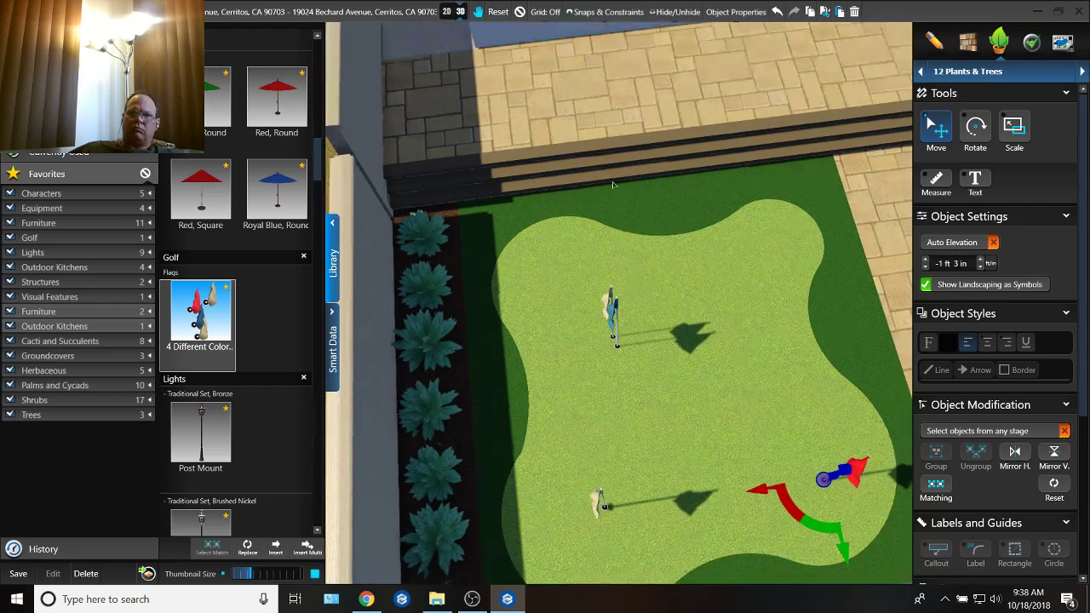
{"action": "left_click", "coordinate": [614, 305]}
{"action": "middle_click_drag", "start_coordinate": [659, 363], "coordinate": [660, 322]}
{"action": "left_click_drag", "start_coordinate": [627, 352], "coordinate": [600, 320]}
{"action": "right_click_drag", "start_coordinate": [601, 298], "coordinate": [613, 329]}
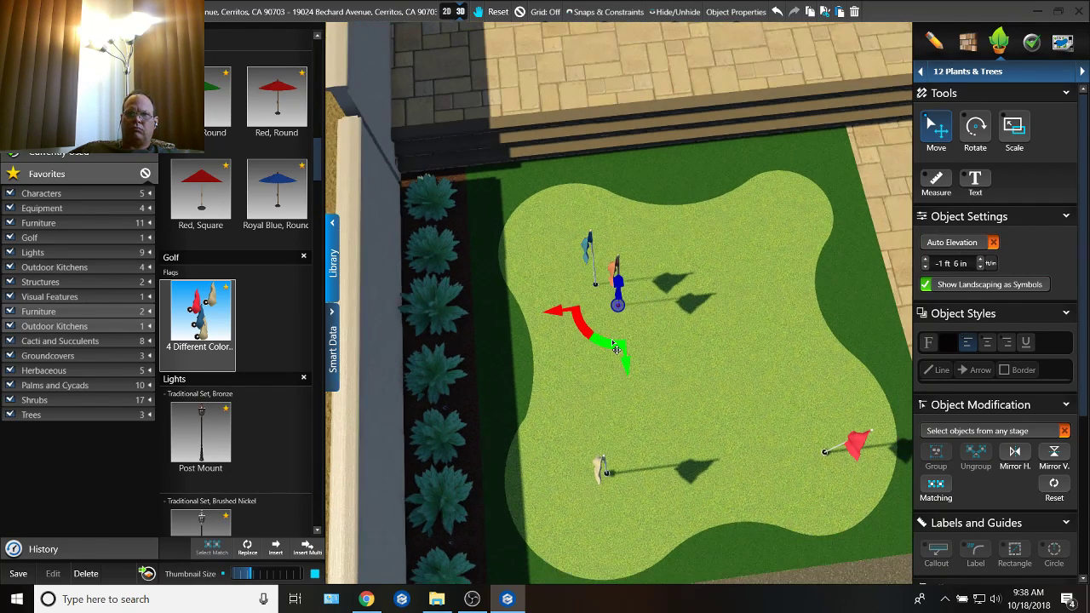
{"action": "left_click_drag", "start_coordinate": [615, 349], "coordinate": [732, 277]}
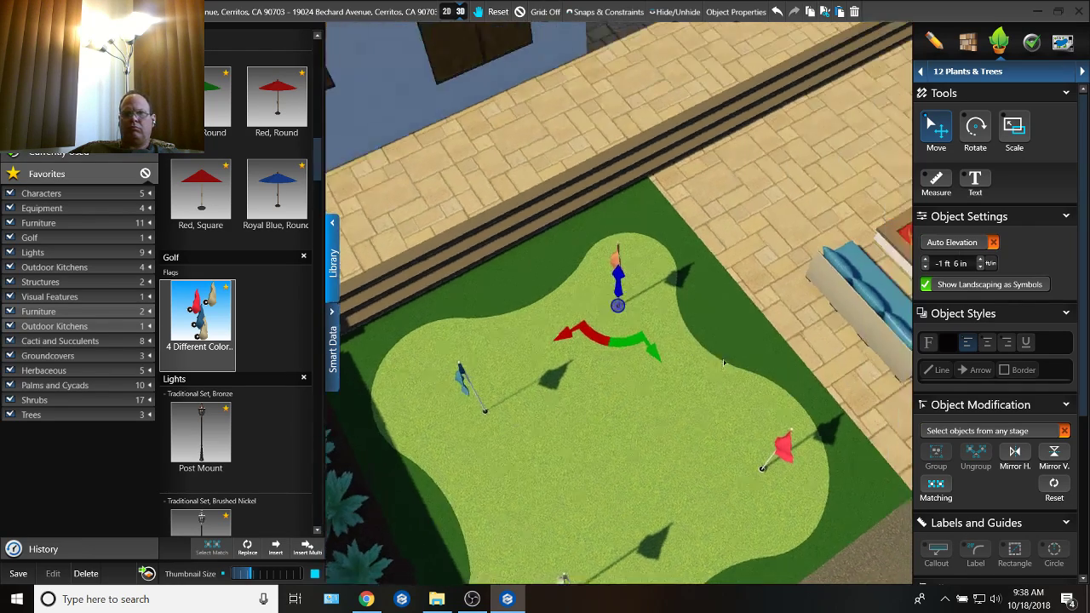
Step: Examine the spacing of the four flags on the putting green, and review the whole backyard from above
{"action": "right_click_drag", "start_coordinate": [723, 363], "coordinate": [673, 334]}
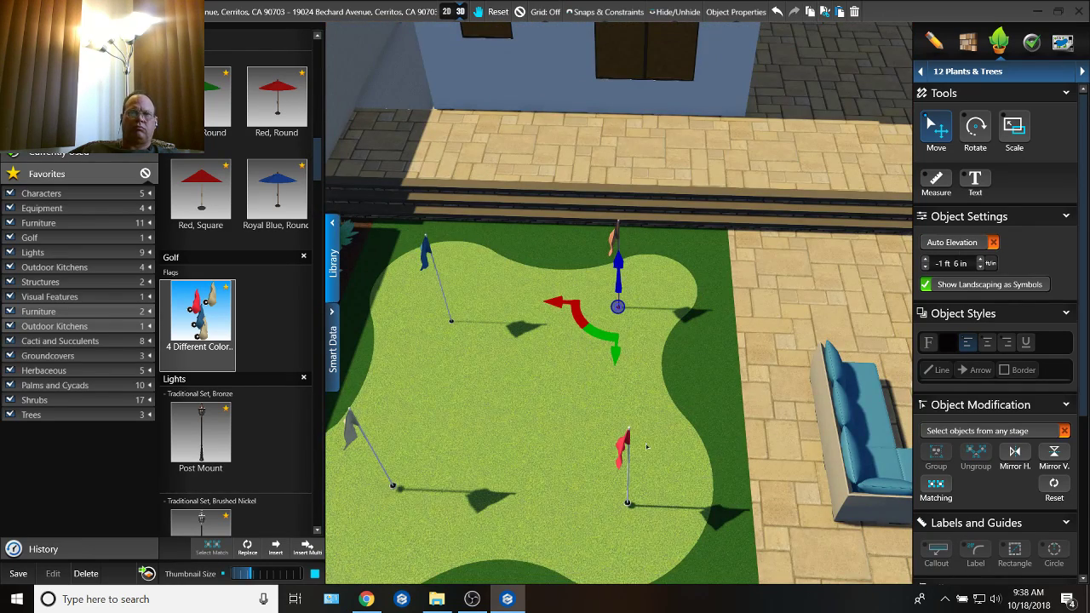
{"action": "middle_click_drag", "start_coordinate": [642, 565], "coordinate": [630, 424]}
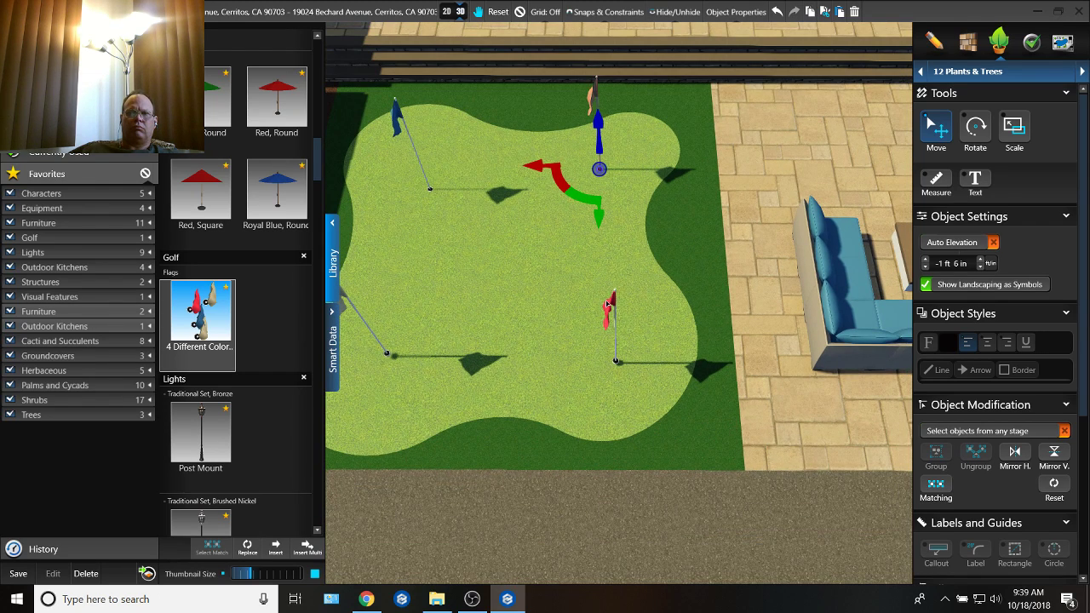
{"action": "right_click_drag", "start_coordinate": [612, 299], "coordinate": [612, 299]}
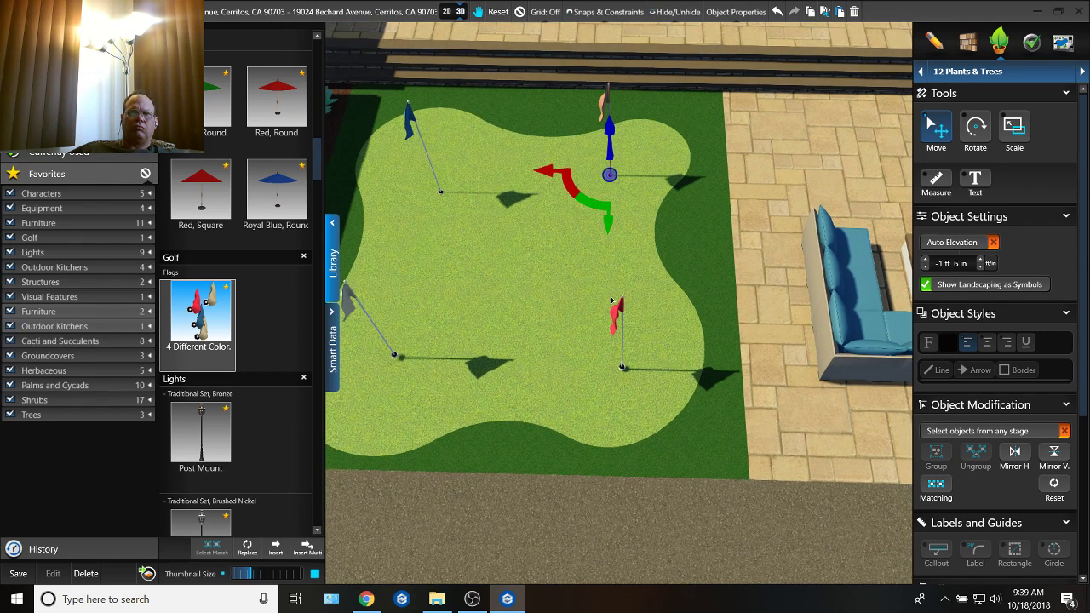
{"action": "left_click", "coordinate": [488, 265]}
{"action": "right_click_drag", "start_coordinate": [489, 264], "coordinate": [584, 357]}
{"action": "scroll", "coordinate": [460, 288], "scroll_direction": "down", "scroll_amount": 5}
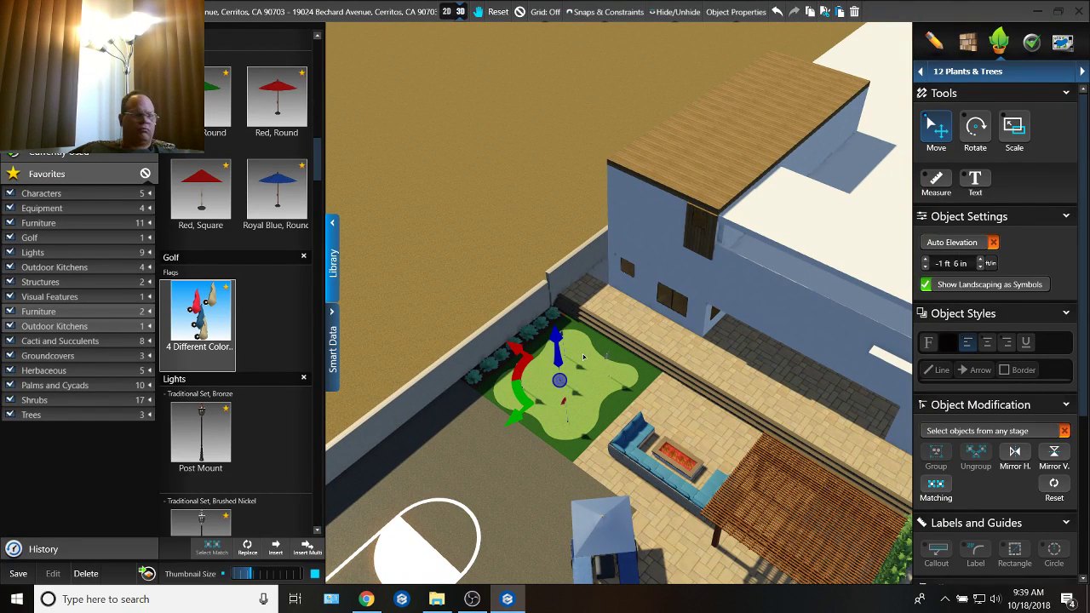
{"action": "right_click_drag", "start_coordinate": [602, 457], "coordinate": [629, 269]}
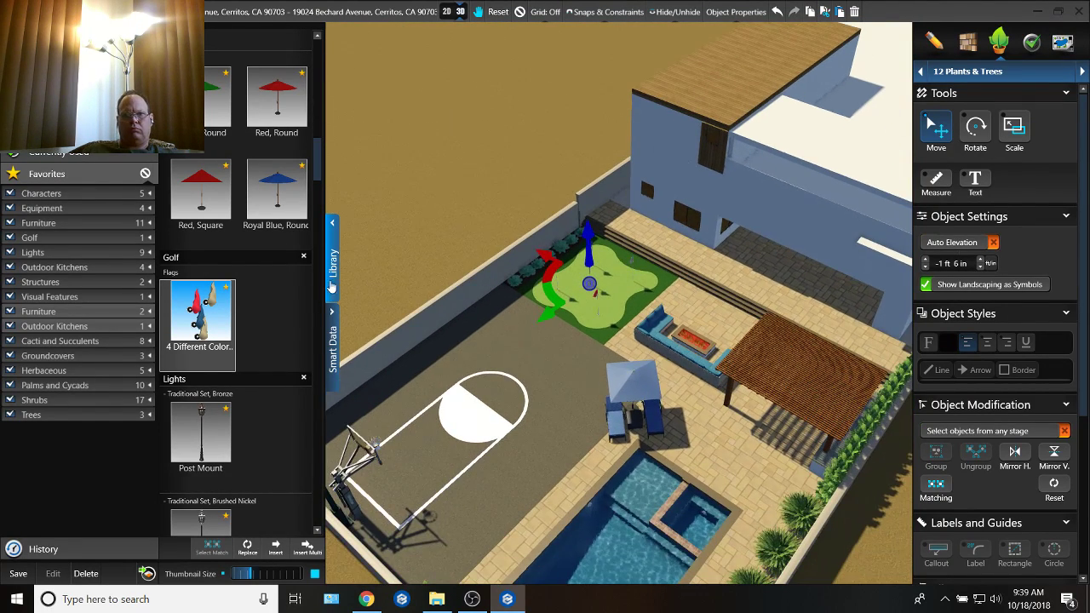
Step: Save the current backyard project and open the Rancho Cucamonga project from the recent projects
{"action": "left_click", "coordinate": [17, 12]}
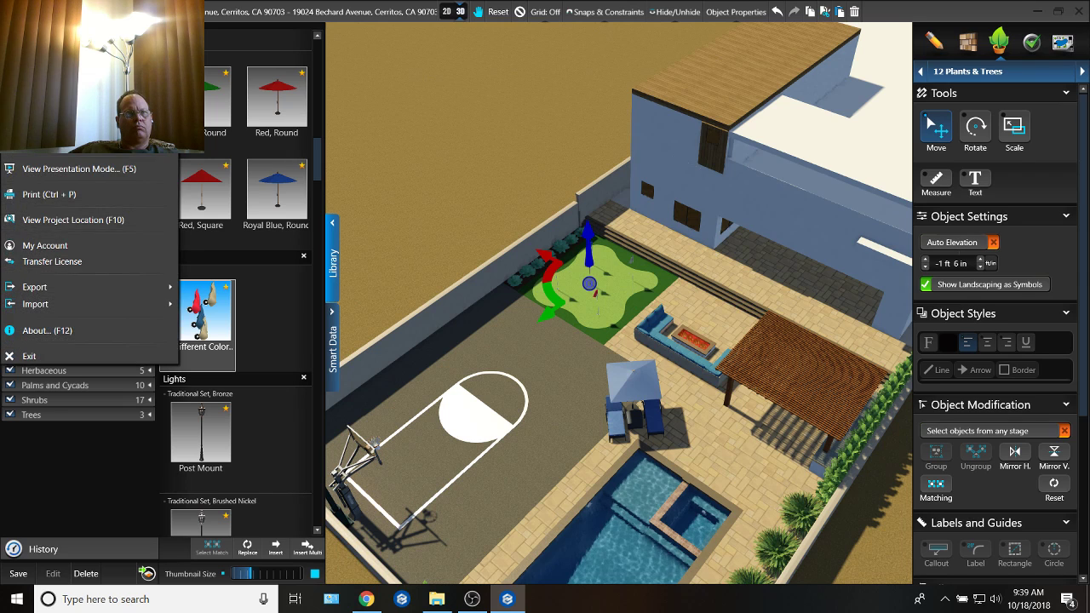
{"action": "left_click", "coordinate": [39, 76]}
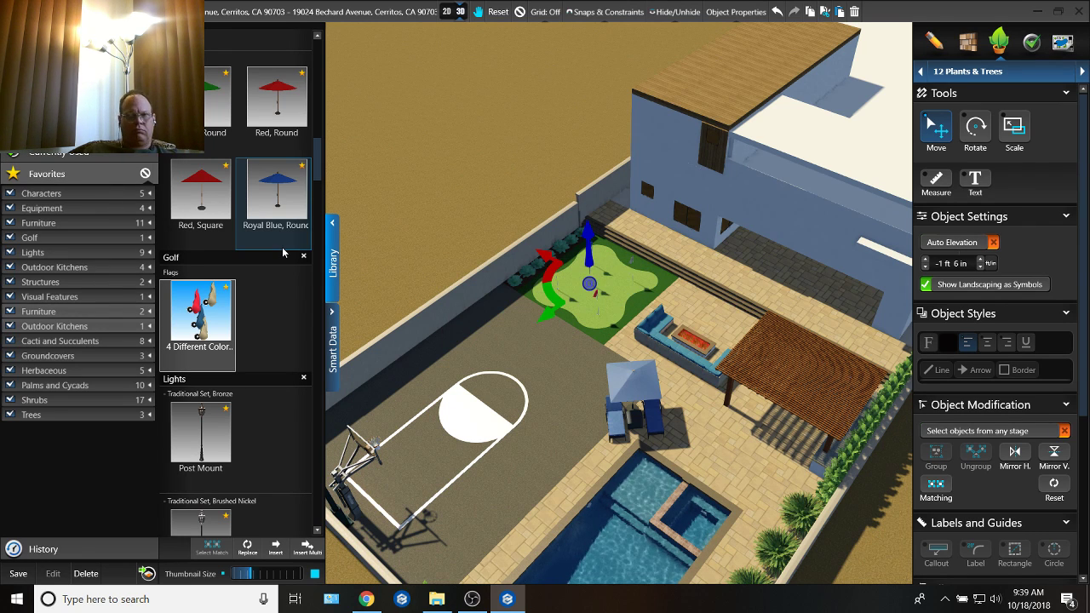
{"action": "left_click", "coordinate": [15, 12]}
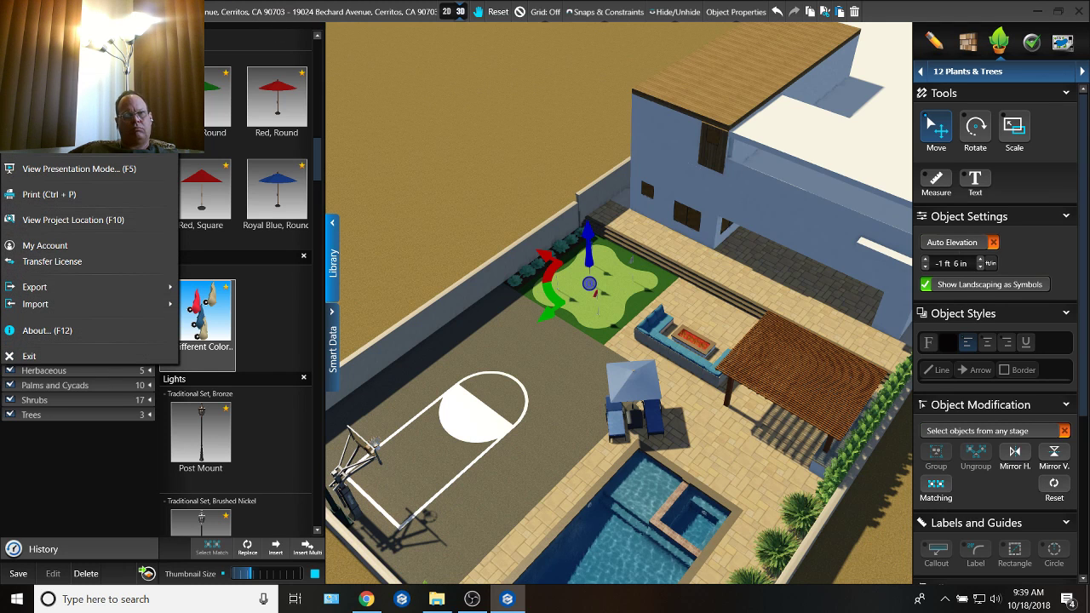
{"action": "mouse_move", "coordinate": [94, 60]}
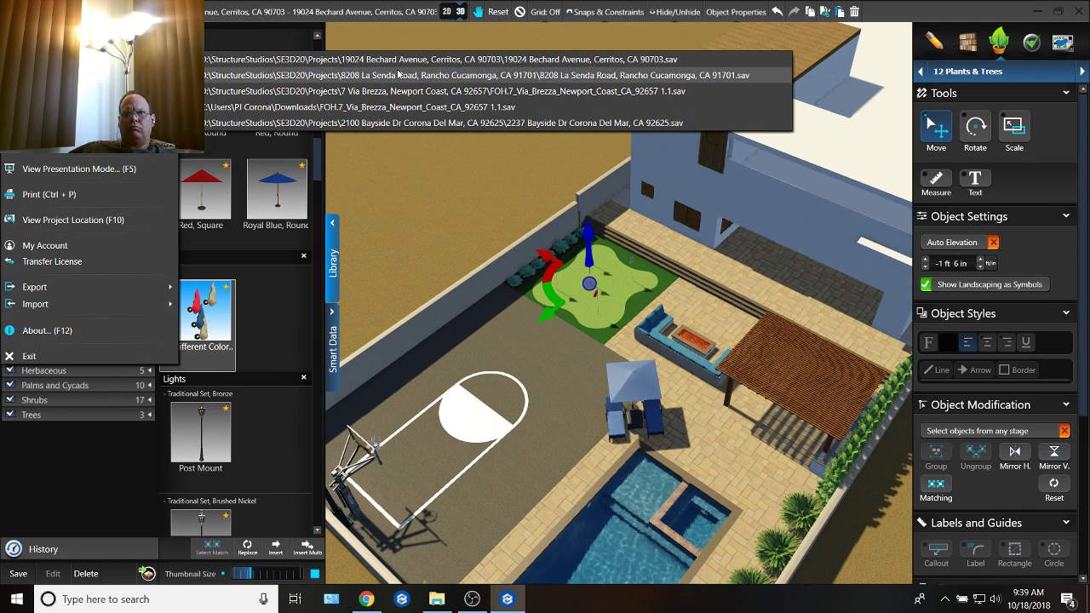
{"action": "left_click", "coordinate": [472, 75]}
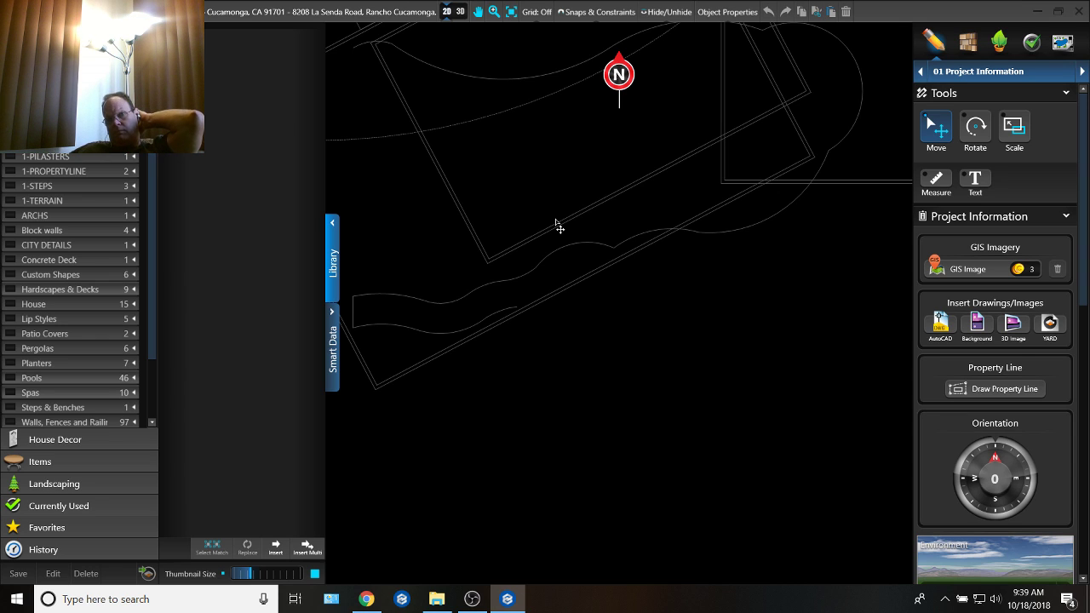
Step: Show the opened project in 3D with the library collapsed, and examine the pool, rock waterfall slide and island fire pit
{"action": "left_click", "coordinate": [463, 13]}
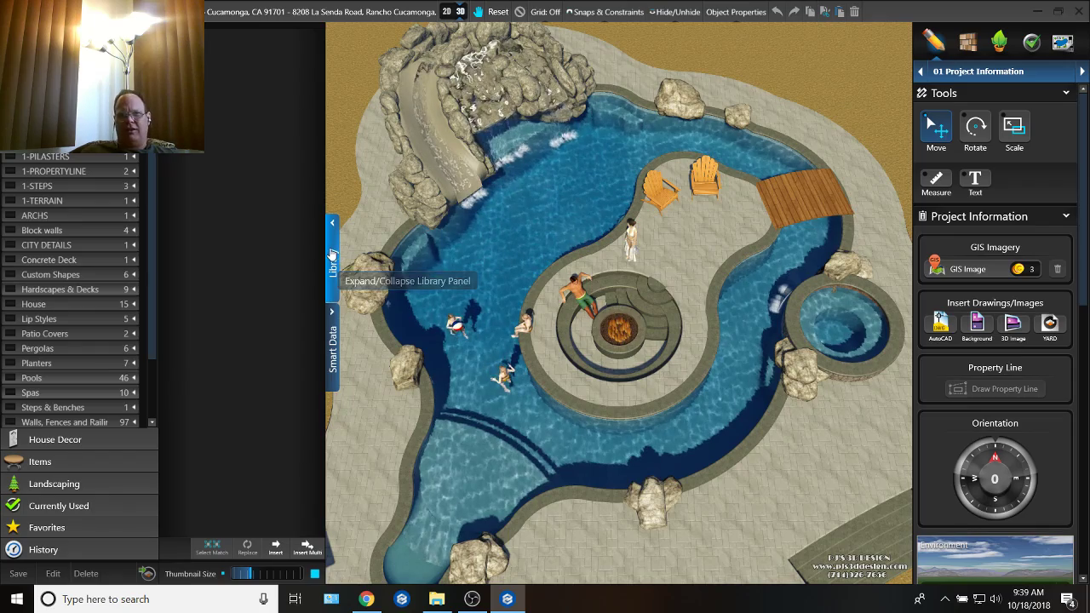
{"action": "left_click", "coordinate": [331, 255]}
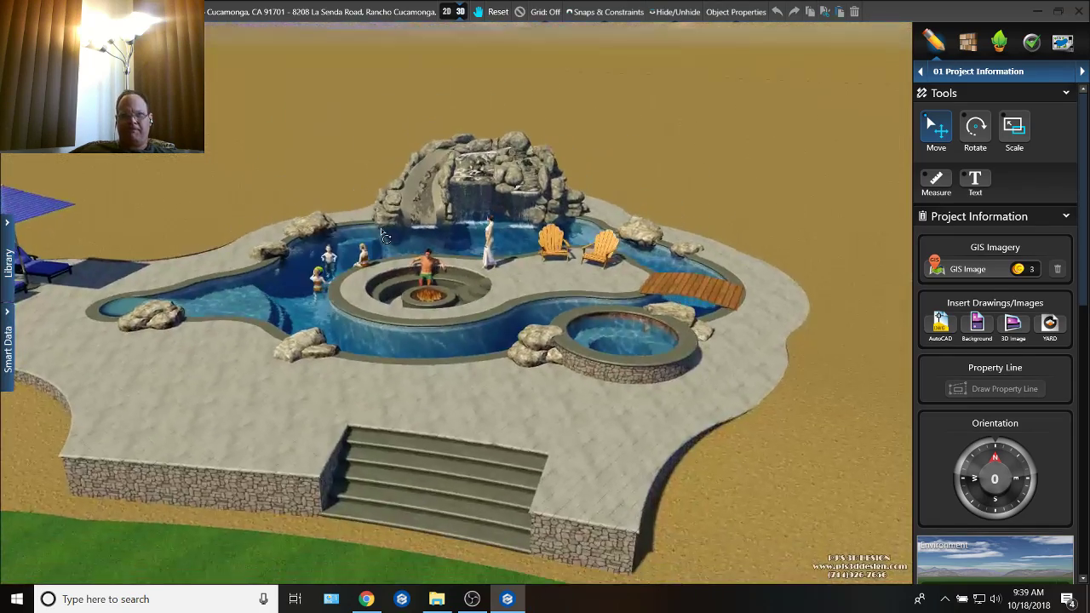
{"action": "right_click_drag", "start_coordinate": [380, 231], "coordinate": [482, 239]}
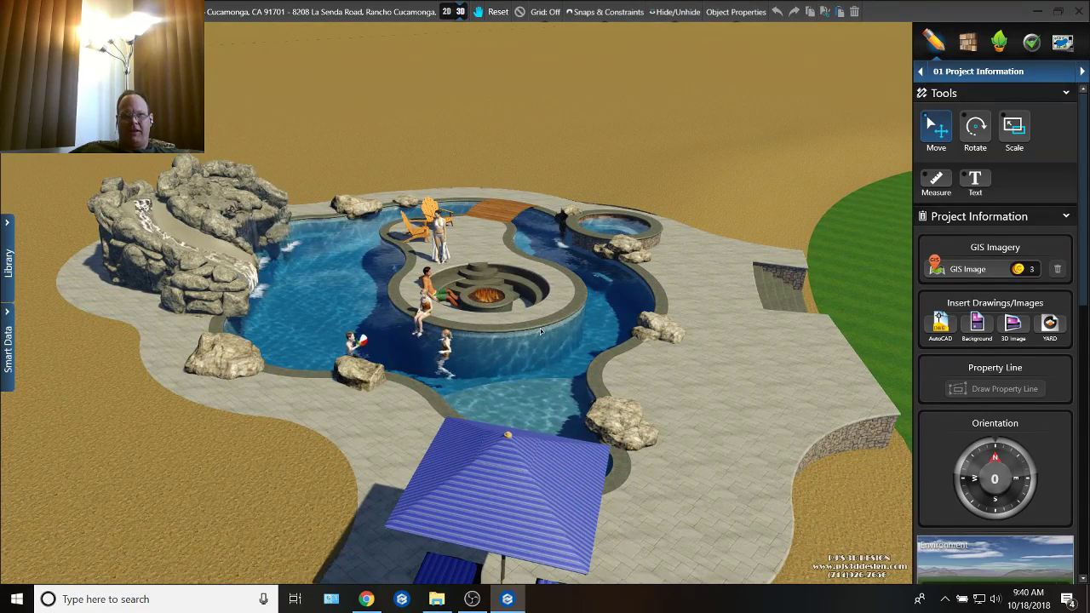
{"action": "right_click_drag", "start_coordinate": [561, 334], "coordinate": [526, 351]}
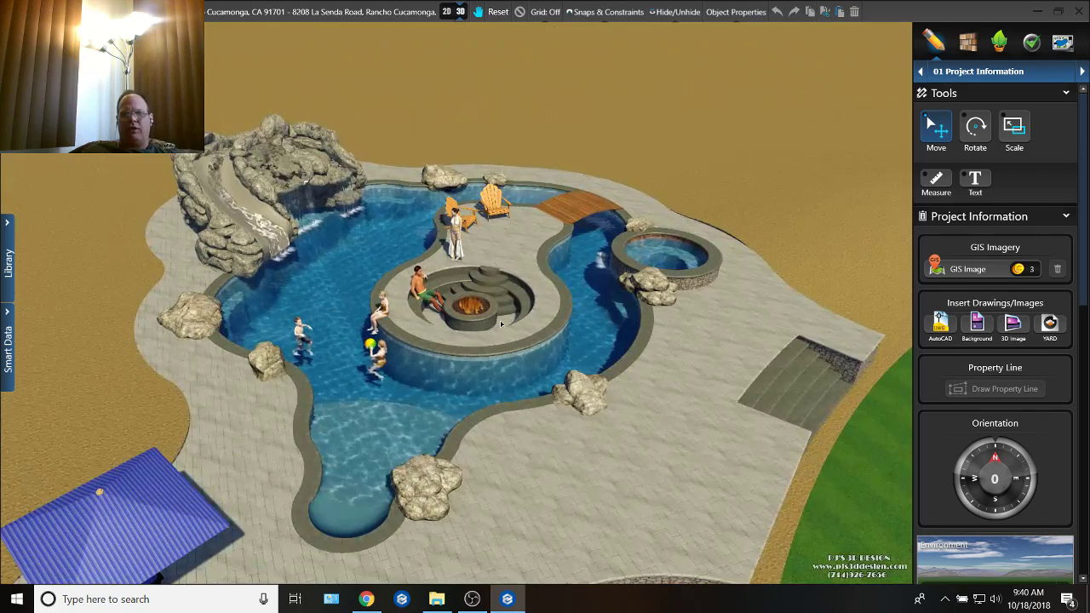
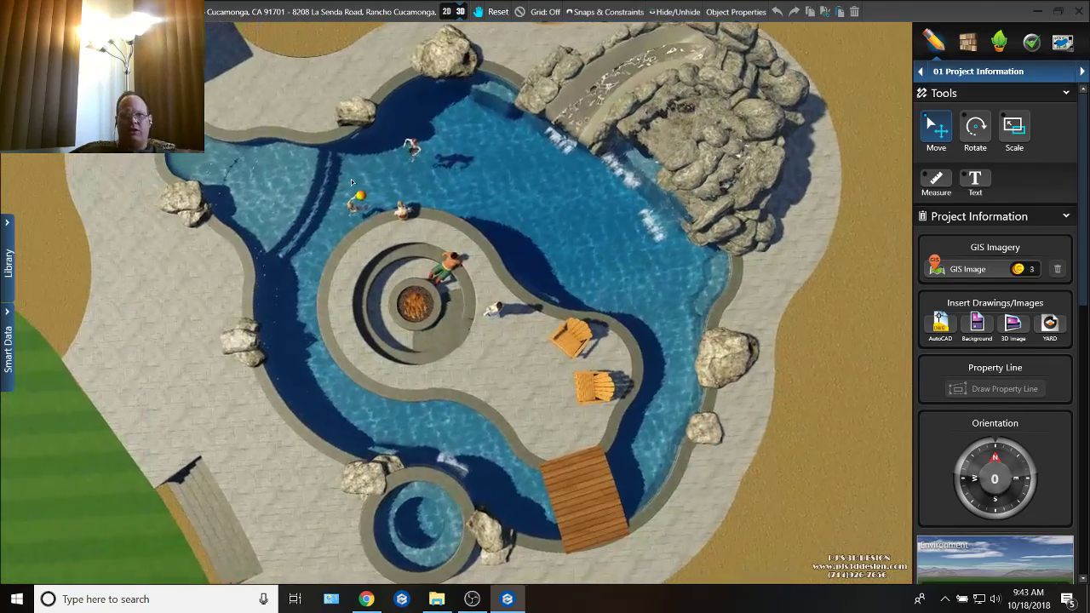
Step: Show the project in 2D and reposition the selected dimension beside the pool's narrow lobe, shortening it to 11' 10"
{"action": "left_click", "coordinate": [458, 14]}
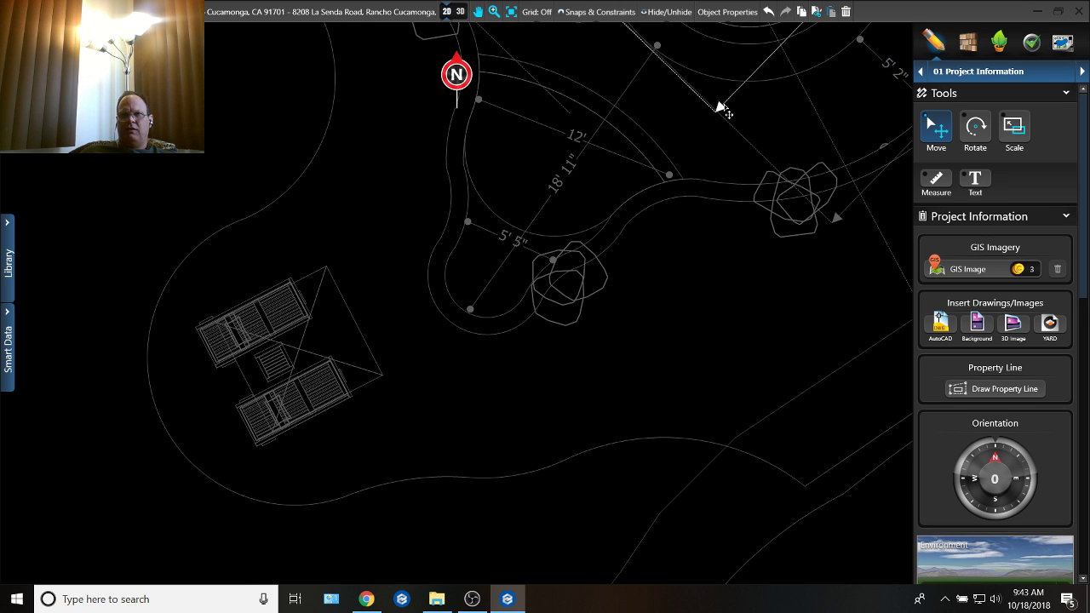
{"action": "mouse_move", "coordinate": [663, 233]}
{"action": "left_mouse_down"}
{"action": "mouse_move", "coordinate": [508, 324]}
{"action": "mouse_move", "coordinate": [407, 398]}
{"action": "mouse_move", "coordinate": [379, 438]}
{"action": "mouse_move", "coordinate": [528, 310]}
{"action": "mouse_move", "coordinate": [492, 384]}
{"action": "mouse_move", "coordinate": [548, 339]}
{"action": "left_mouse_up"}
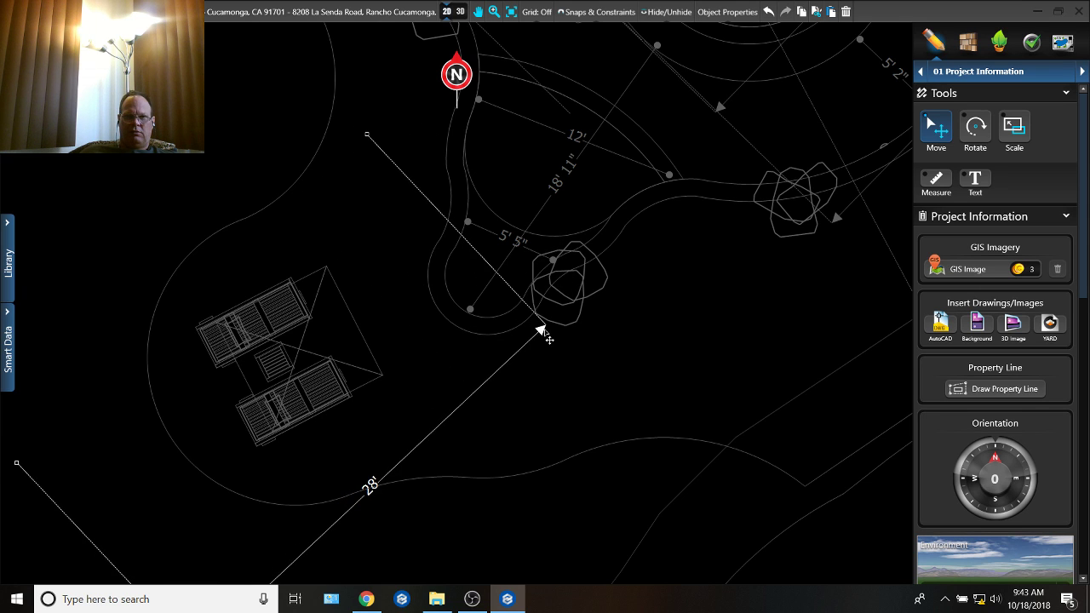
{"action": "scroll", "coordinate": [417, 383], "scroll_direction": "down", "scroll_amount": 2}
{"action": "middle_click_drag", "start_coordinate": [349, 503], "coordinate": [377, 368]}
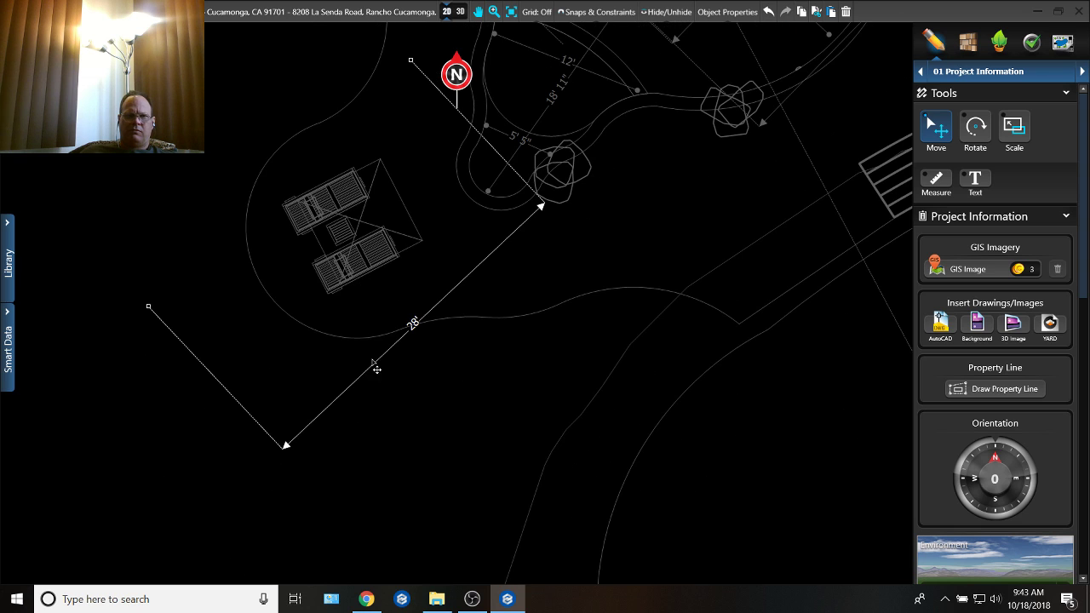
{"action": "left_click_drag", "start_coordinate": [287, 449], "coordinate": [361, 240]}
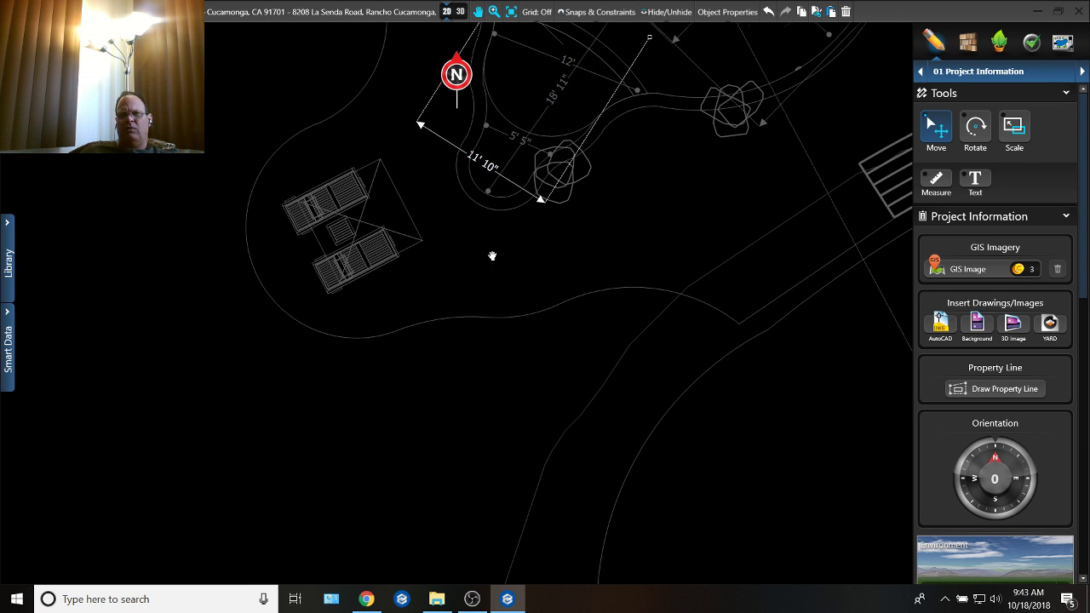
Step: Shift the 11' 10" dimension slightly along the pool's narrow lobe and remove it from the plan
{"action": "middle_click_drag", "start_coordinate": [492, 256], "coordinate": [592, 333]}
{"action": "scroll", "coordinate": [576, 295], "scroll_direction": "up", "scroll_amount": 2}
{"action": "middle_click_drag", "start_coordinate": [555, 275], "coordinate": [563, 414]}
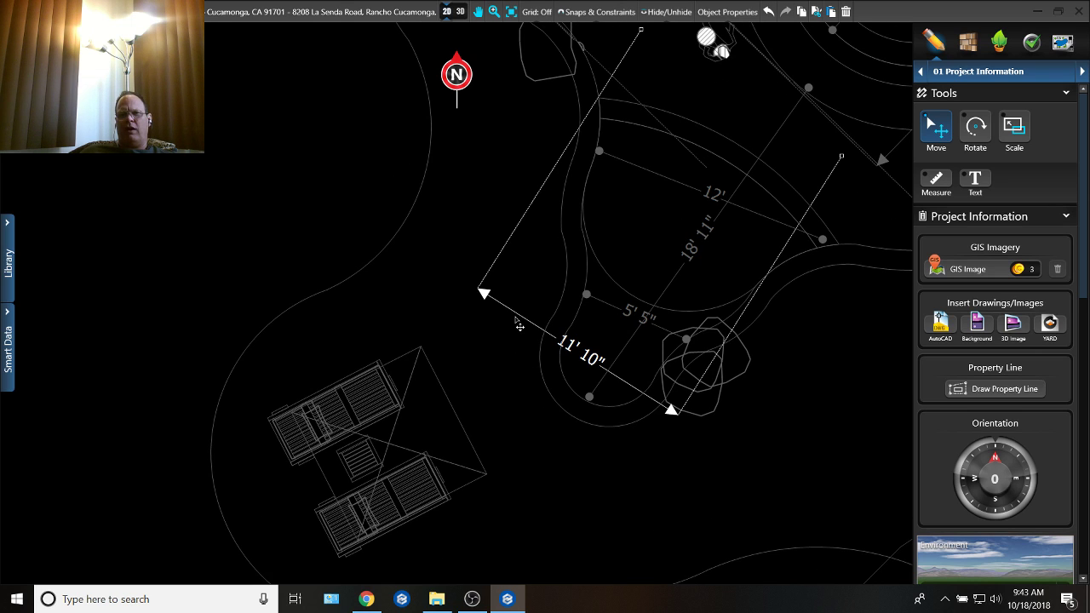
{"action": "left_click_drag", "start_coordinate": [518, 323], "coordinate": [461, 269]}
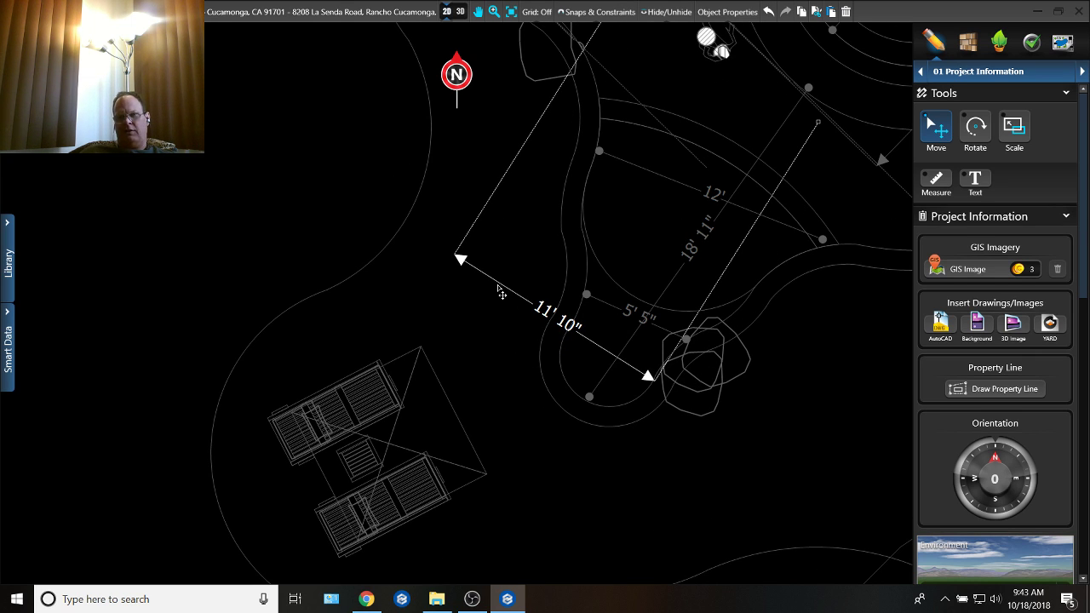
{"action": "left_click_drag", "start_coordinate": [460, 262], "coordinate": [662, 364]}
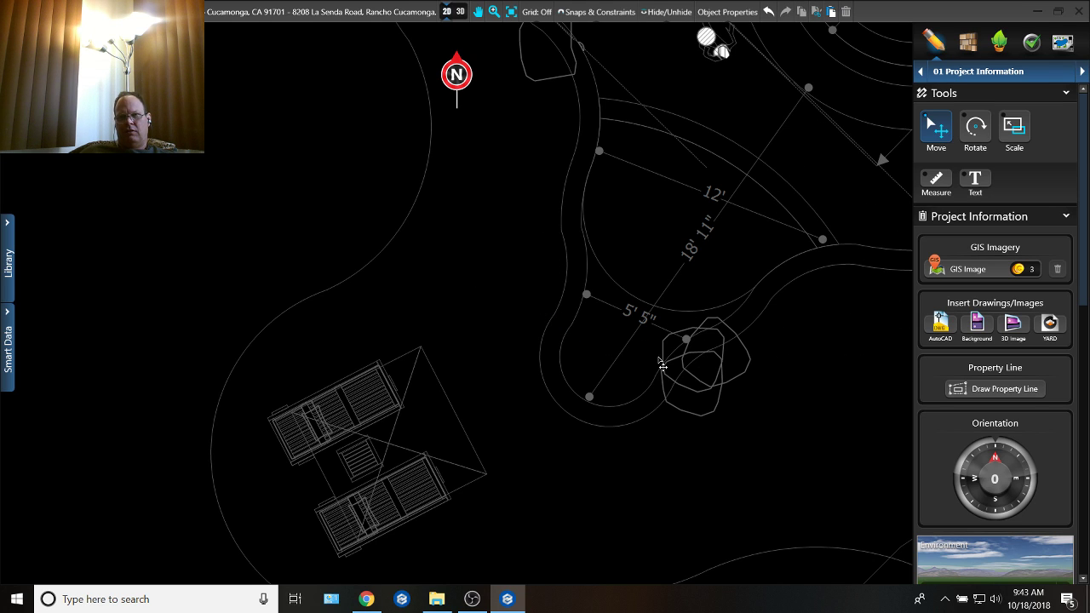
Step: Remove the 3' 1" and 5' 1" arcs from the pool outline beside the lobe, and shorten the adjoining 6' 11" radius arc to 7' 3"
{"action": "left_click", "coordinate": [654, 199]}
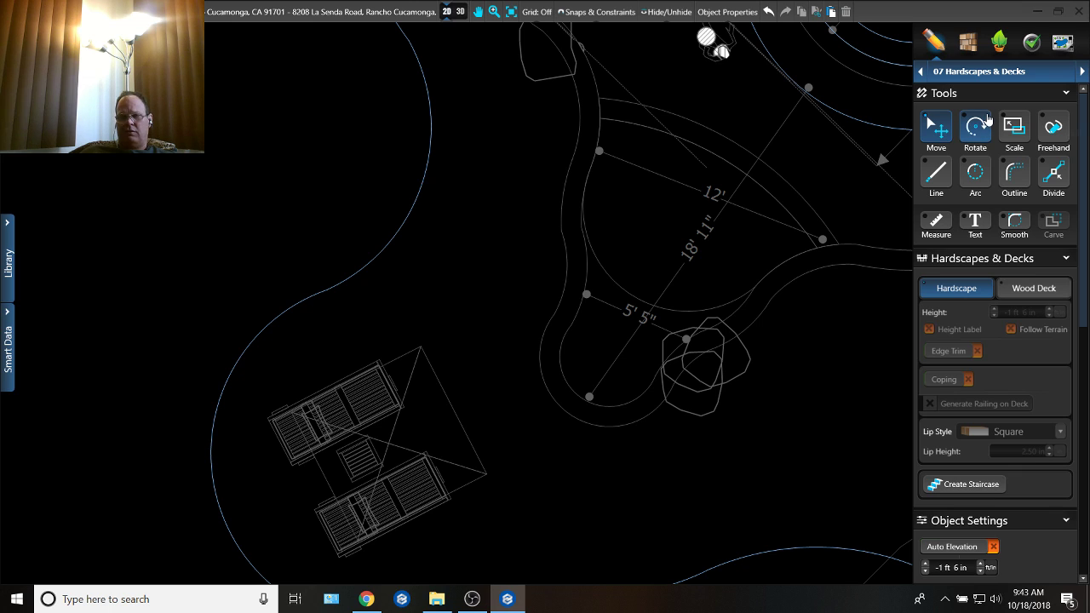
{"action": "left_click", "coordinate": [610, 300]}
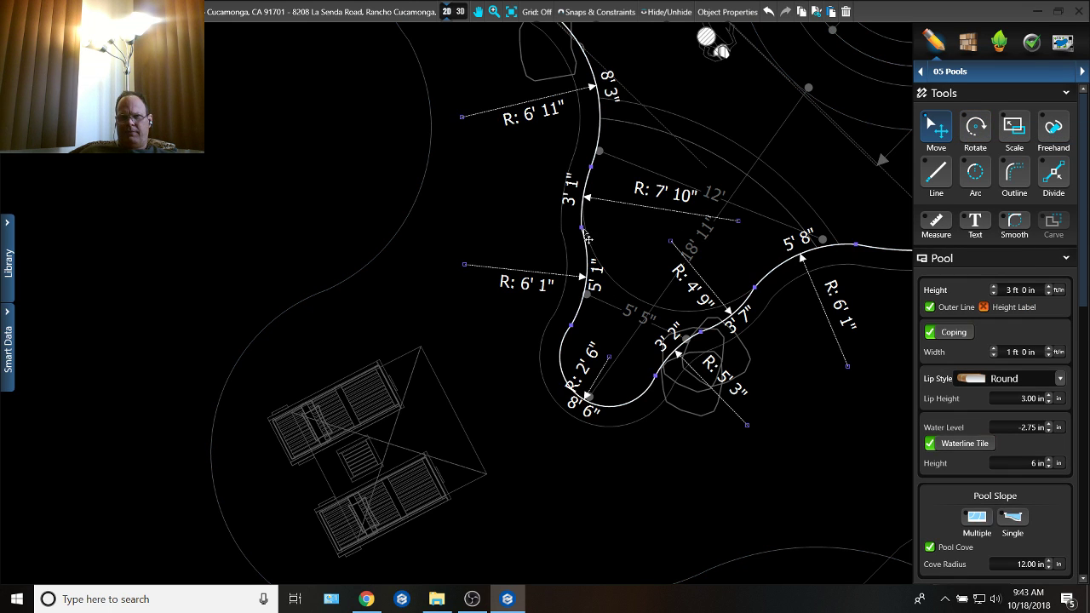
{"action": "left_click_drag", "start_coordinate": [522, 231], "coordinate": [602, 227]}
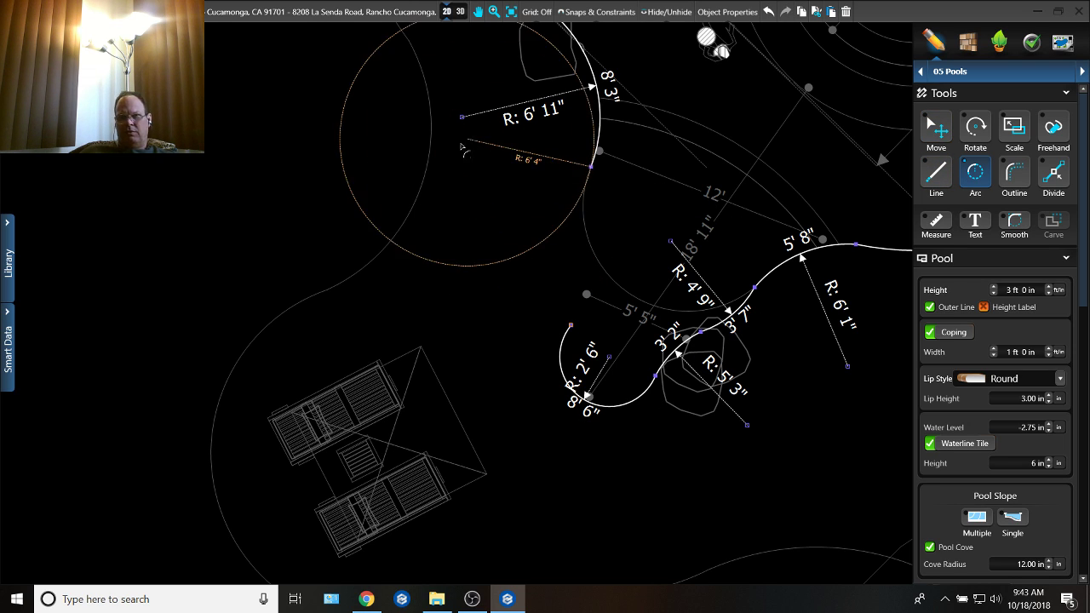
{"action": "left_click_drag", "start_coordinate": [460, 148], "coordinate": [380, 200]}
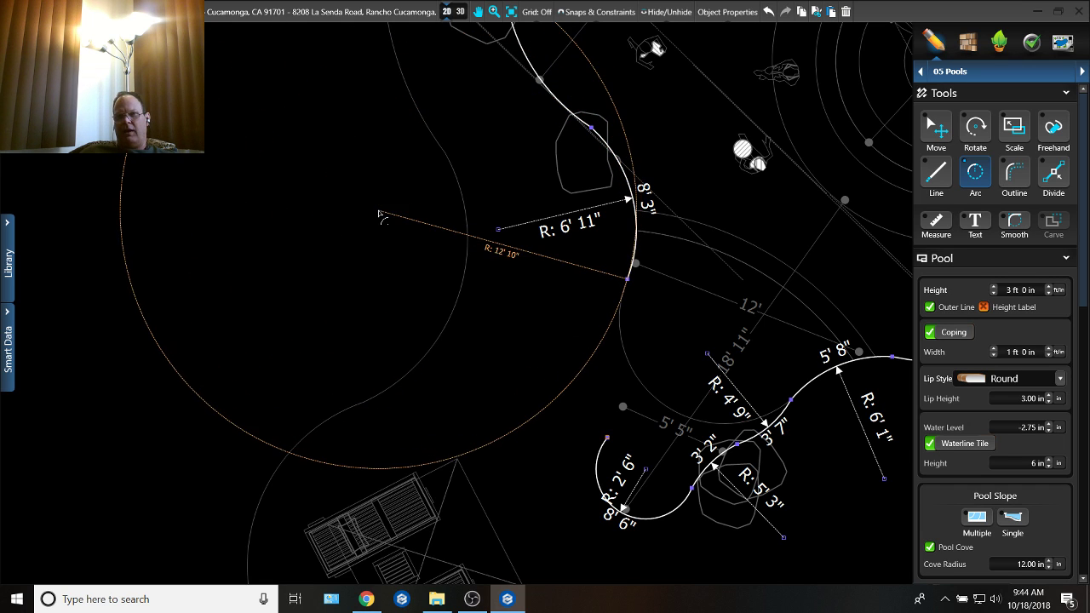
{"action": "key", "text": "Escape"}
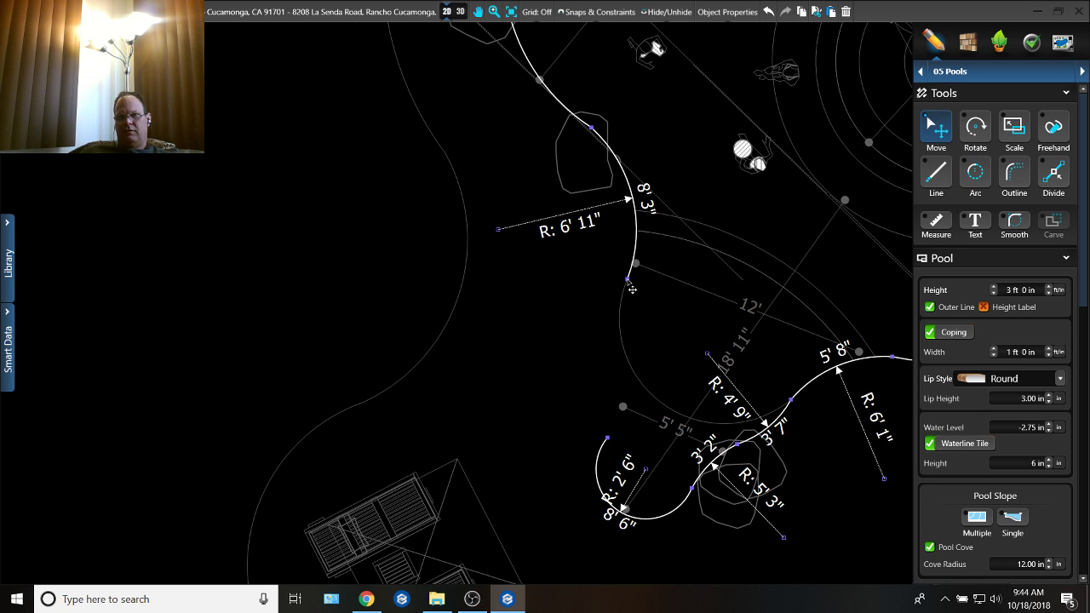
{"action": "left_click_drag", "start_coordinate": [631, 290], "coordinate": [635, 263]}
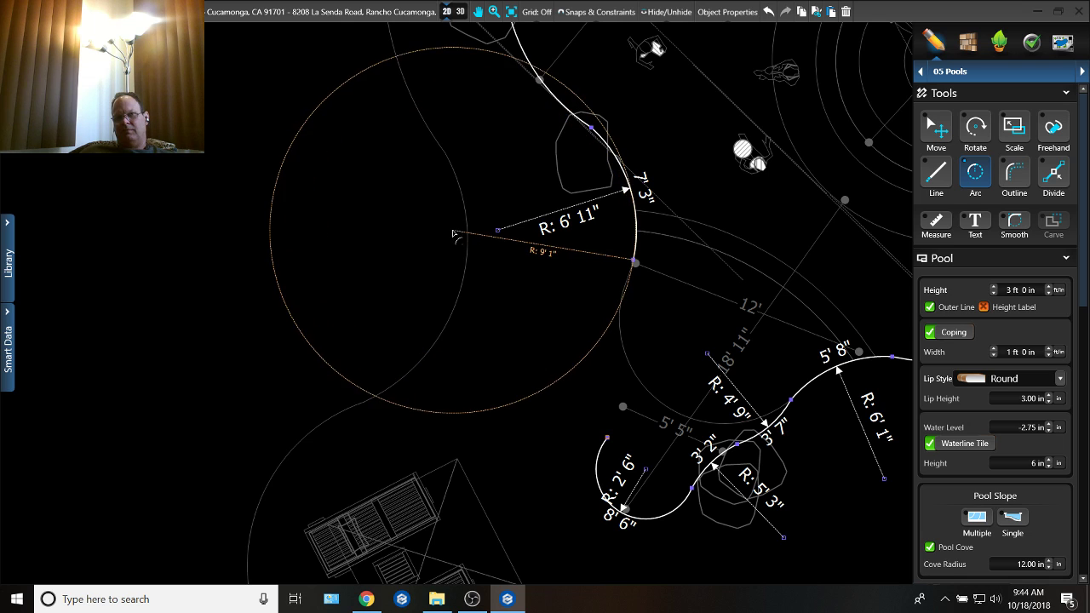
Step: Redraw the lobe's edge with an 11' 9" radius arc 6' 3" long and a 3' 10" radius arc 12' 5" long
{"action": "left_click", "coordinate": [400, 229]}
{"action": "middle_click_drag", "start_coordinate": [659, 324], "coordinate": [592, 252]}
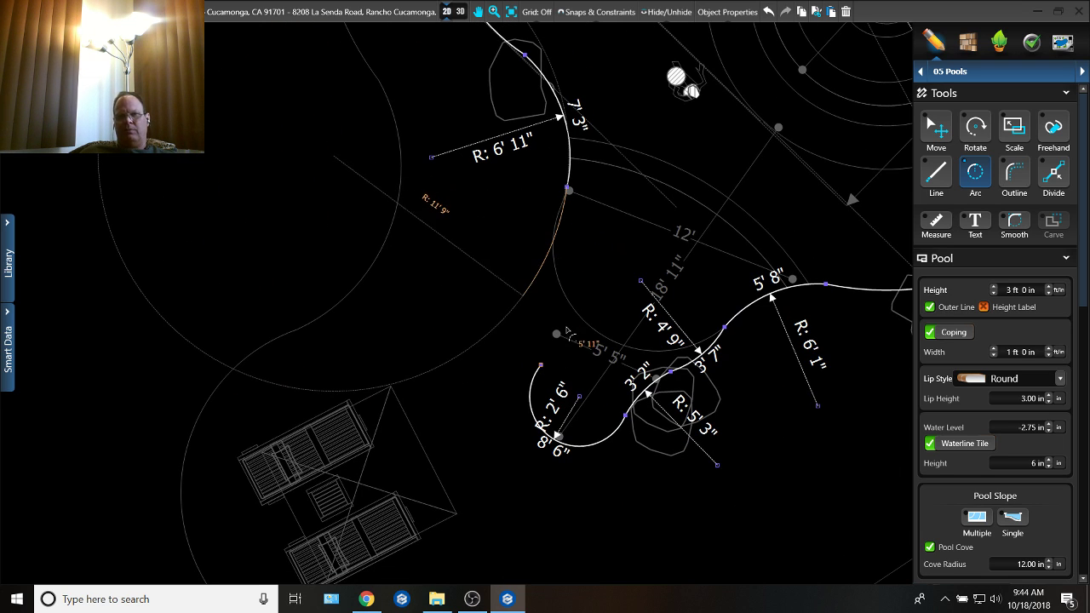
{"action": "left_click", "coordinate": [567, 342]}
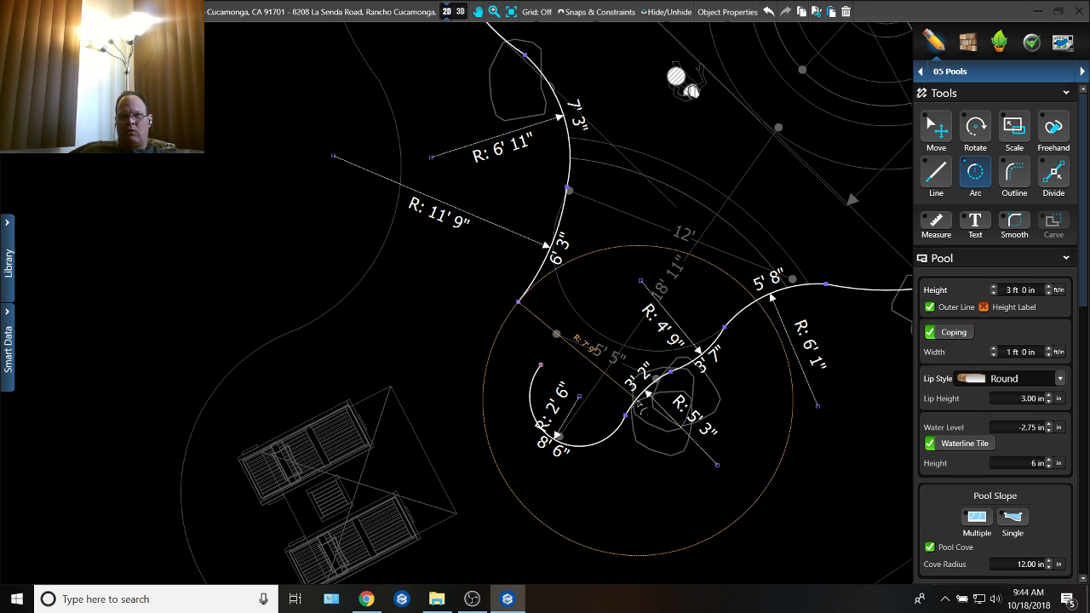
{"action": "scroll", "coordinate": [647, 393], "scroll_direction": "up", "scroll_amount": 2}
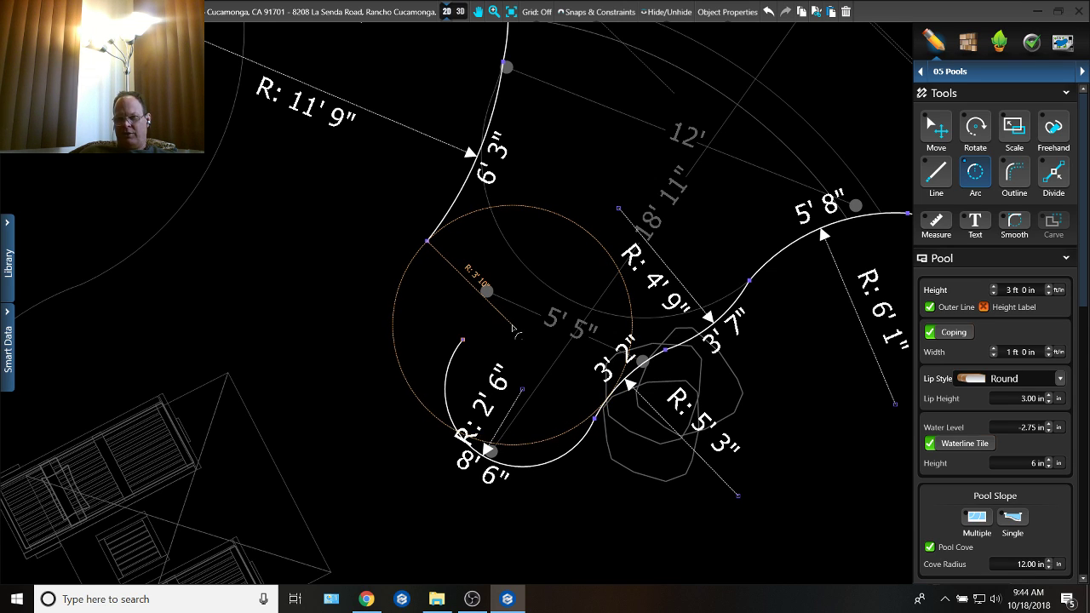
{"action": "left_click", "coordinate": [513, 328]}
{"action": "scroll", "coordinate": [596, 430], "scroll_direction": "up", "scroll_amount": 2}
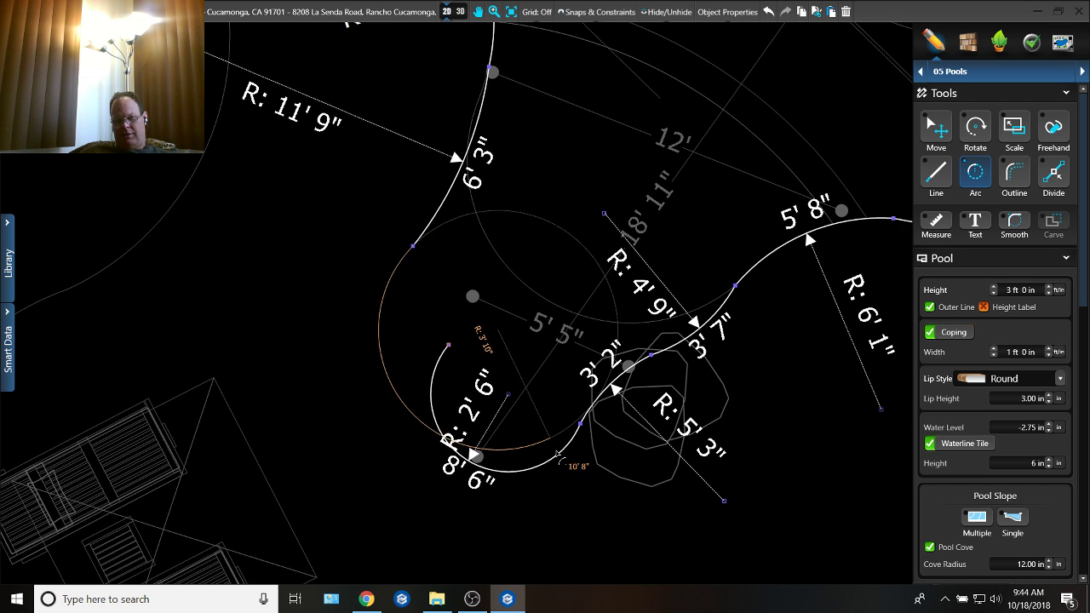
{"action": "left_click", "coordinate": [608, 392]}
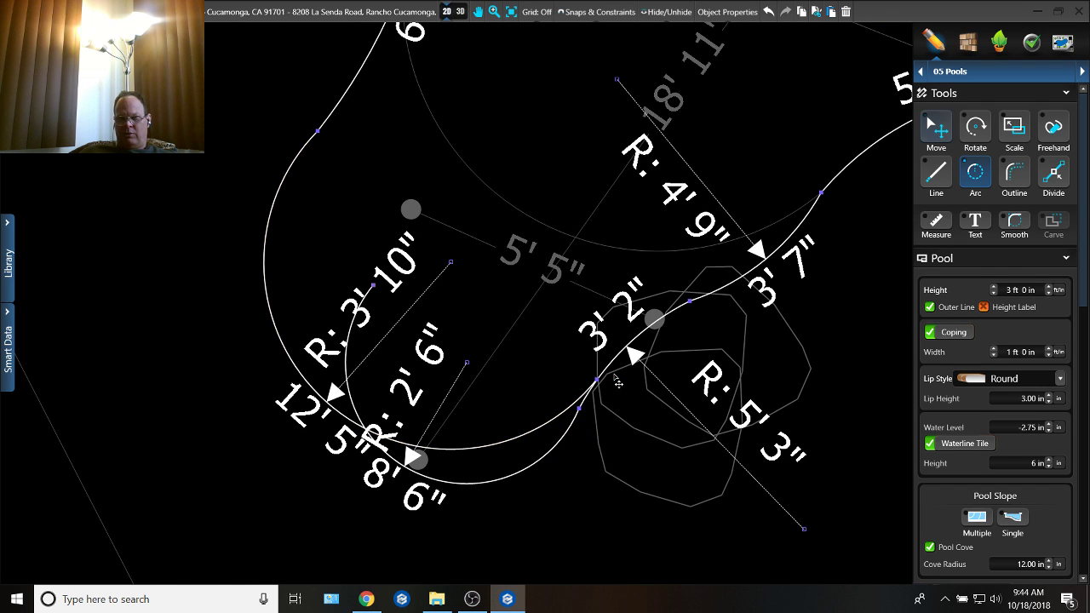
Step: Remove the lobe's old 2' 6" radius arc and close the gap in the pool outline with a 2" line
{"action": "scroll", "coordinate": [618, 390], "scroll_direction": "up", "scroll_amount": 2}
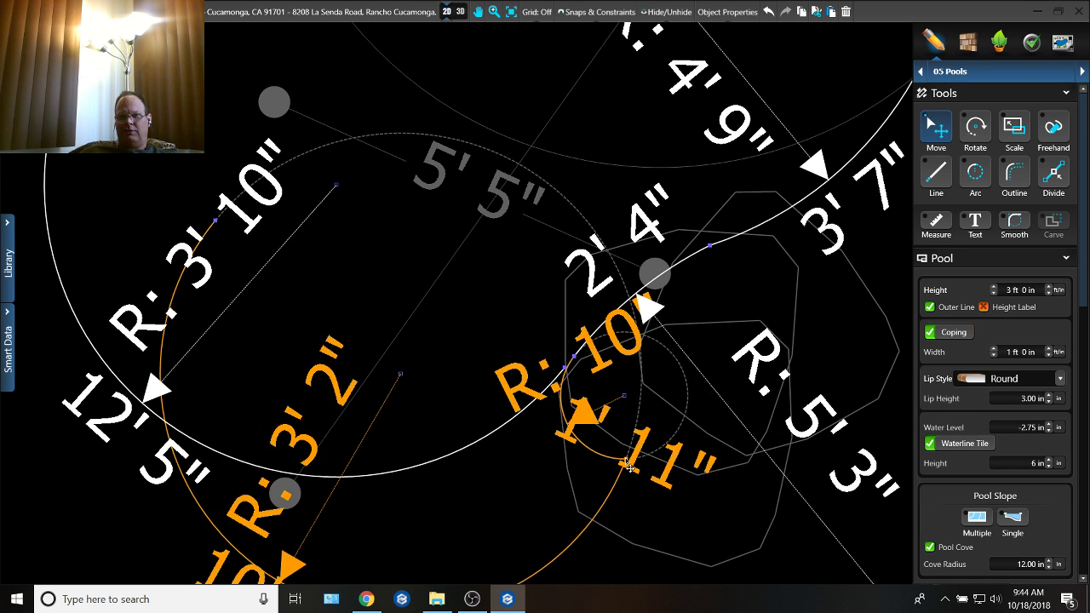
{"action": "scroll", "coordinate": [587, 449], "scroll_direction": "up", "scroll_amount": 2}
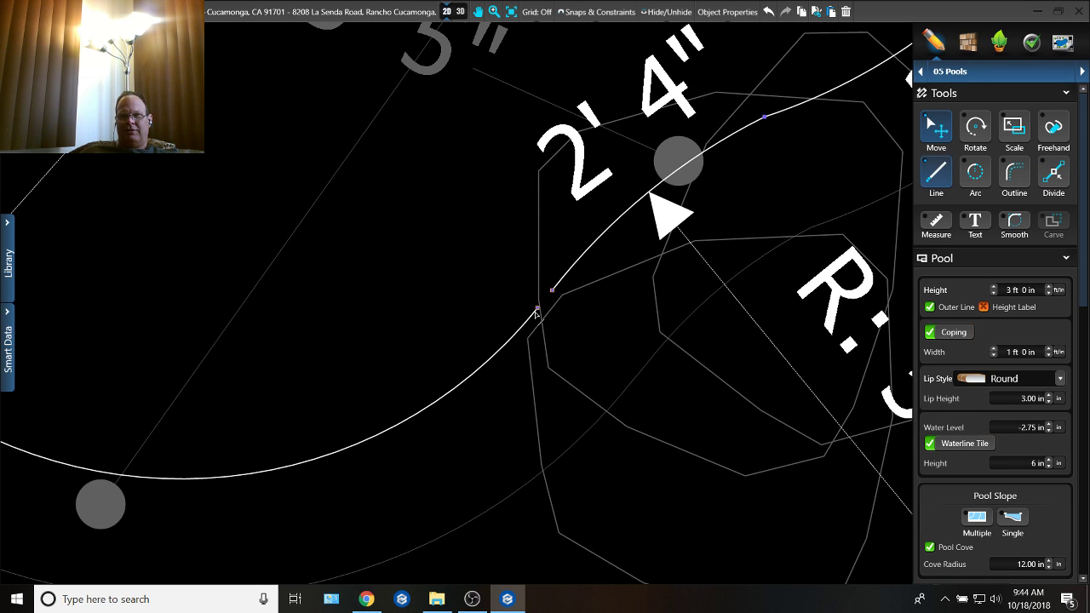
{"action": "key", "text": "l"}
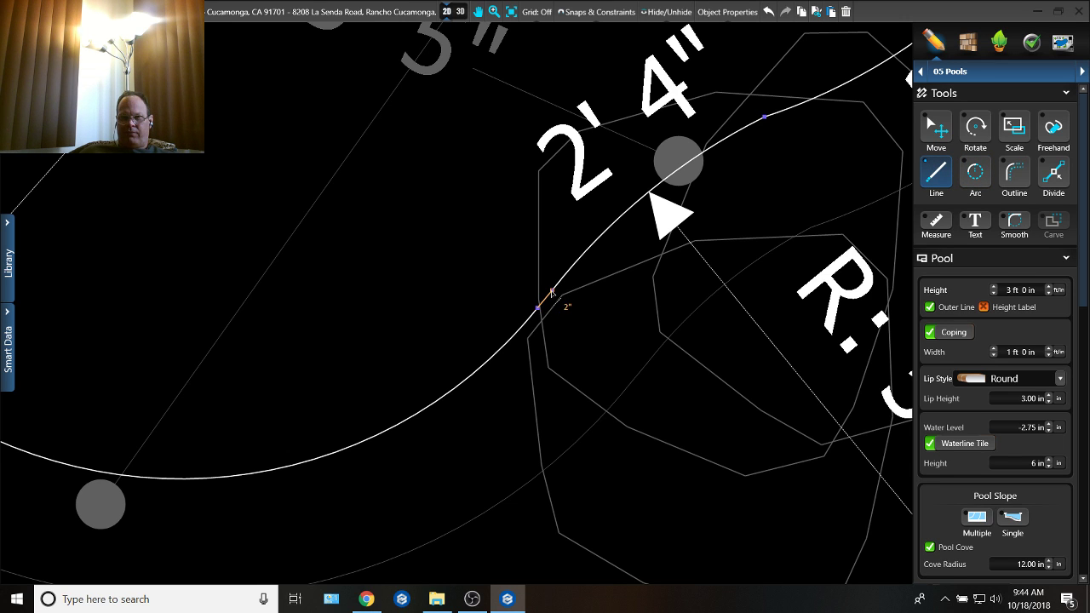
{"action": "left_click", "coordinate": [552, 291]}
{"action": "scroll", "coordinate": [492, 460], "scroll_direction": "down", "scroll_amount": 3}
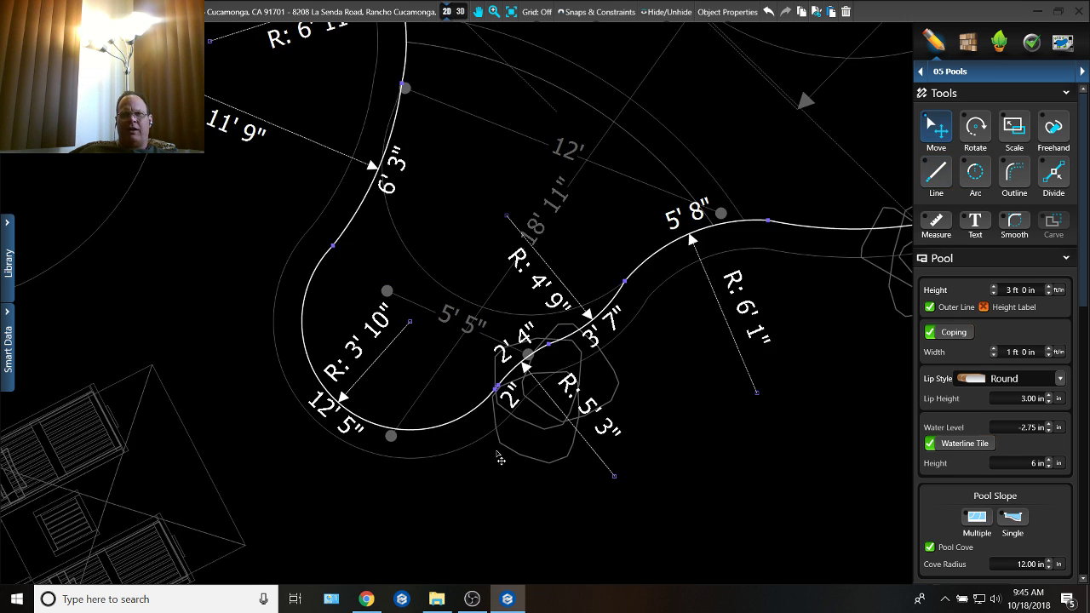
Step: Delete the large step that follows the lobe's former outline, keeping the curved band across the lobe's mouth
{"action": "left_click", "coordinate": [990, 82]}
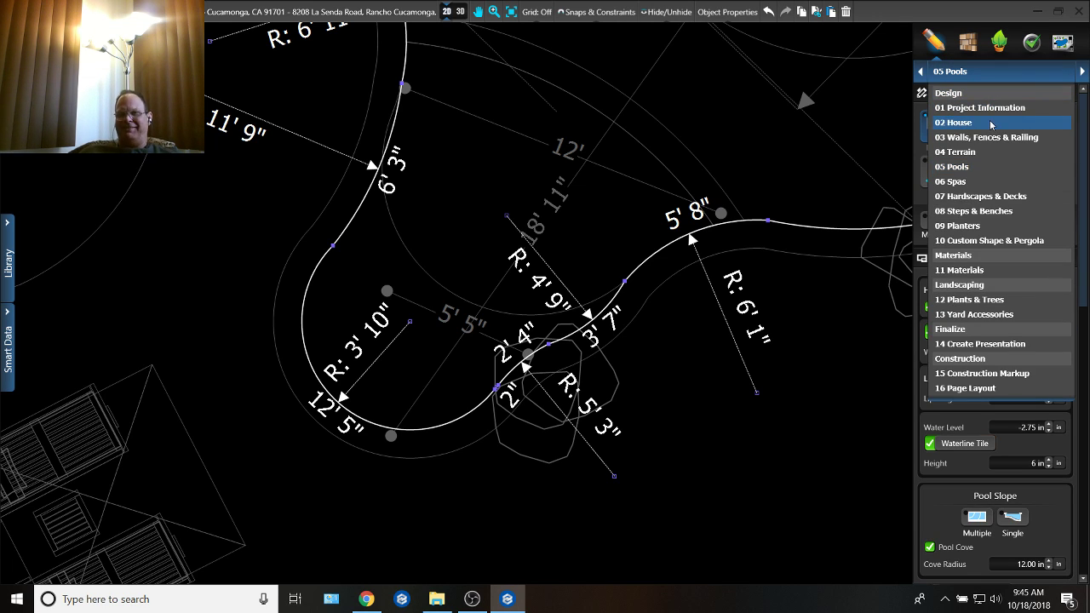
{"action": "left_click", "coordinate": [971, 210]}
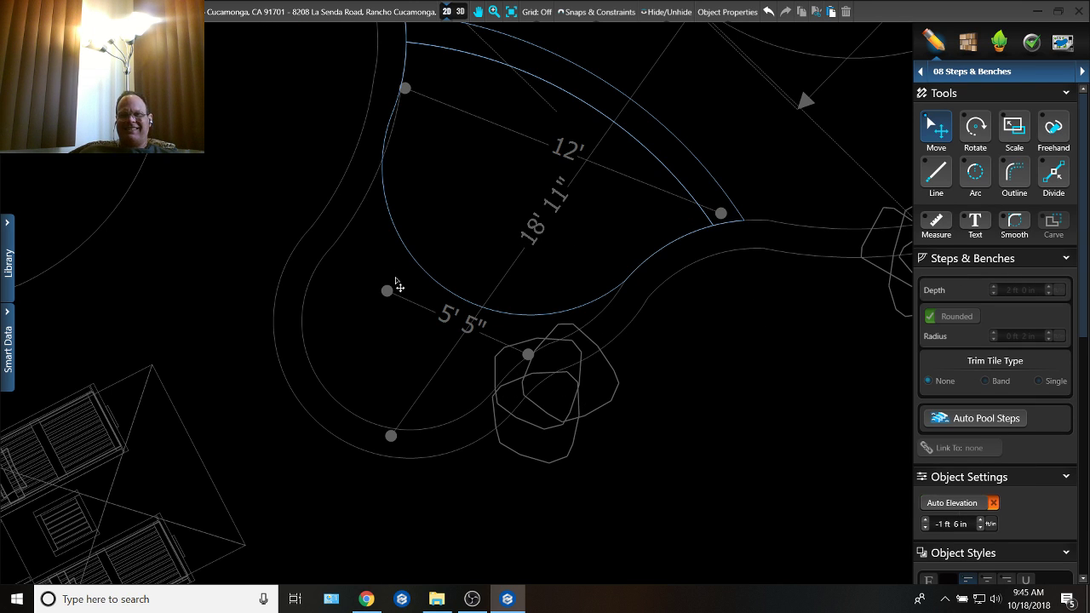
{"action": "middle_click_drag", "start_coordinate": [396, 279], "coordinate": [409, 341]}
{"action": "left_click", "coordinate": [414, 304]}
{"action": "key", "text": "Delete"}
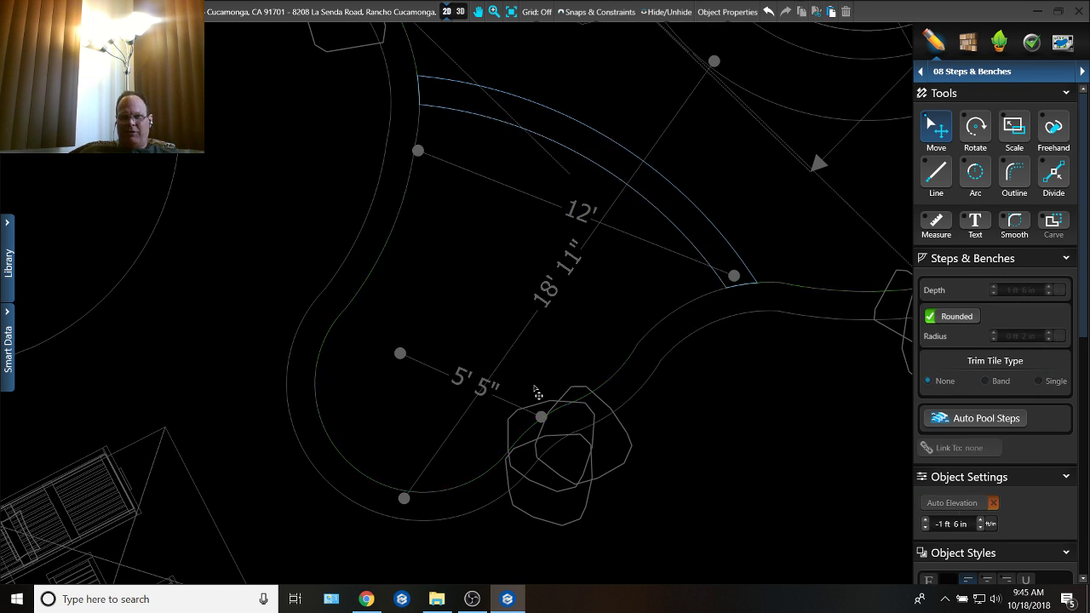
Step: Select the reshaped pool outline and open its multiple-slope lines for editing
{"action": "middle_click_drag", "start_coordinate": [447, 375], "coordinate": [451, 234]}
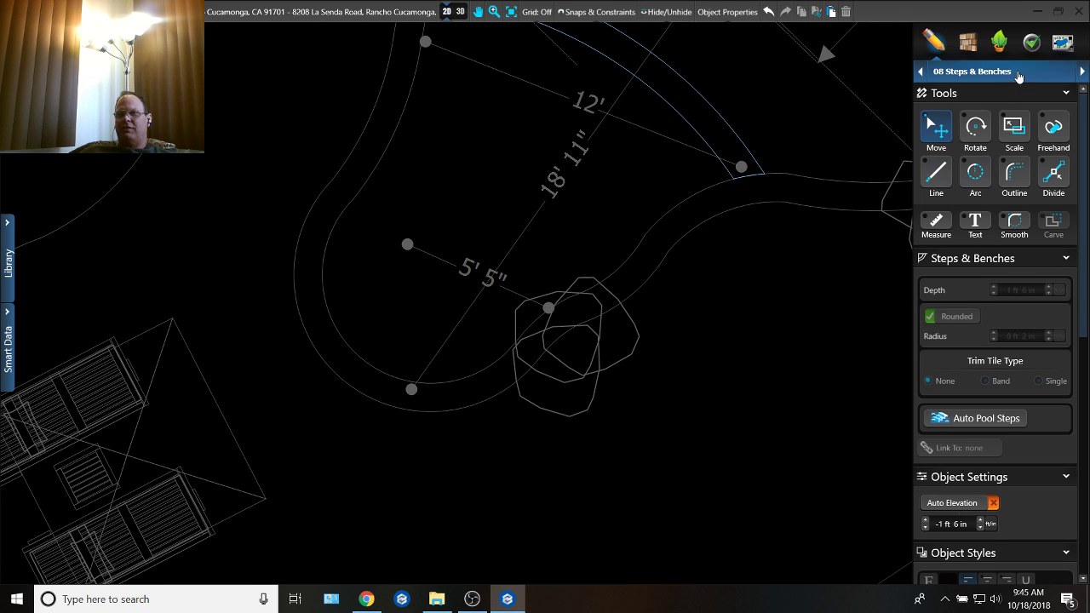
{"action": "left_click", "coordinate": [972, 70]}
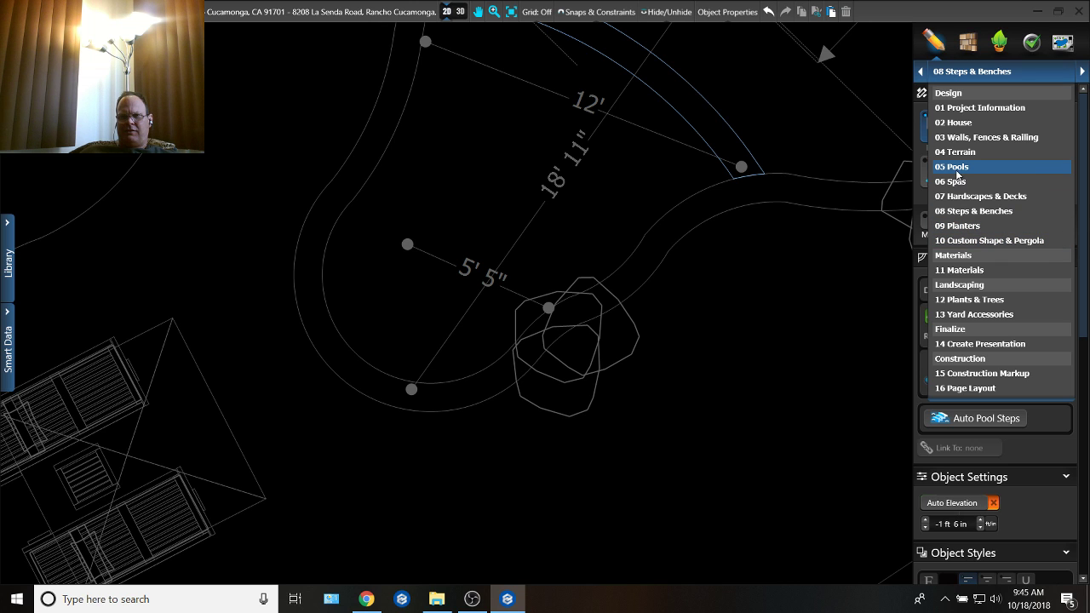
{"action": "left_click", "coordinate": [879, 180]}
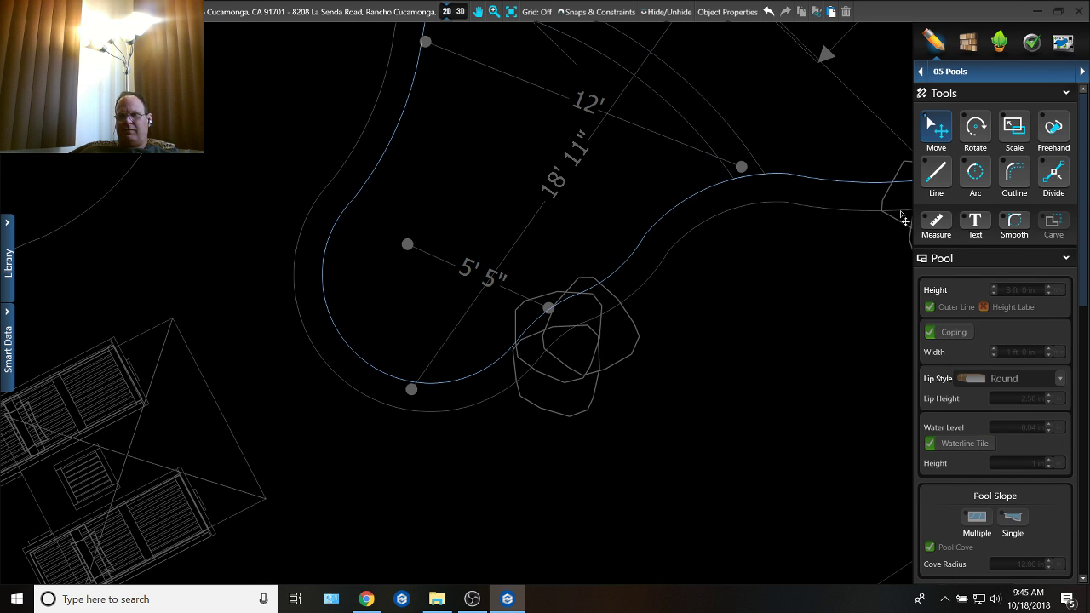
{"action": "left_click", "coordinate": [789, 181]}
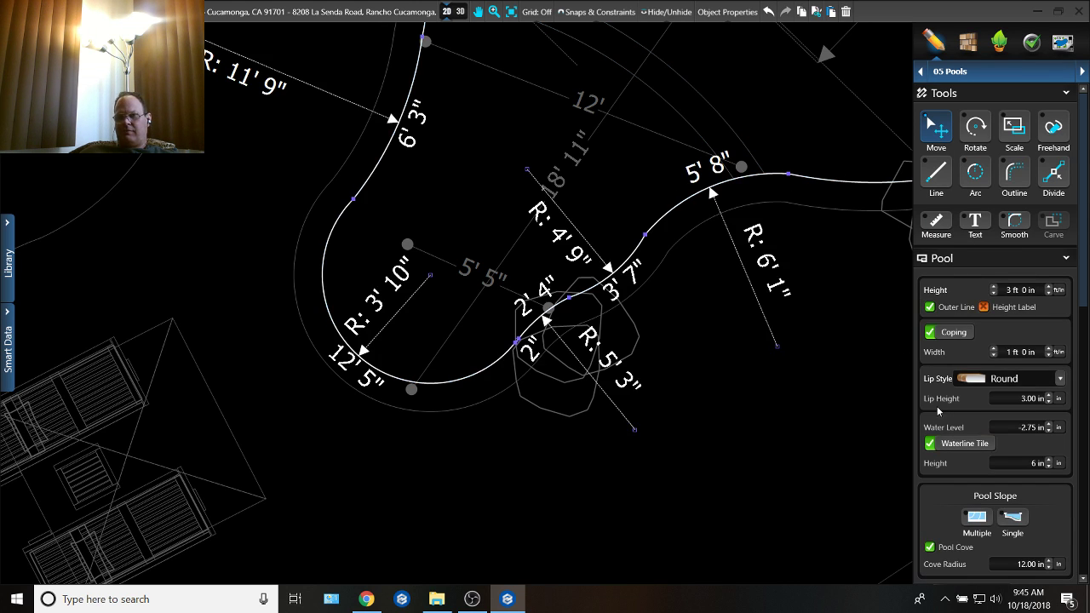
{"action": "left_click", "coordinate": [983, 518]}
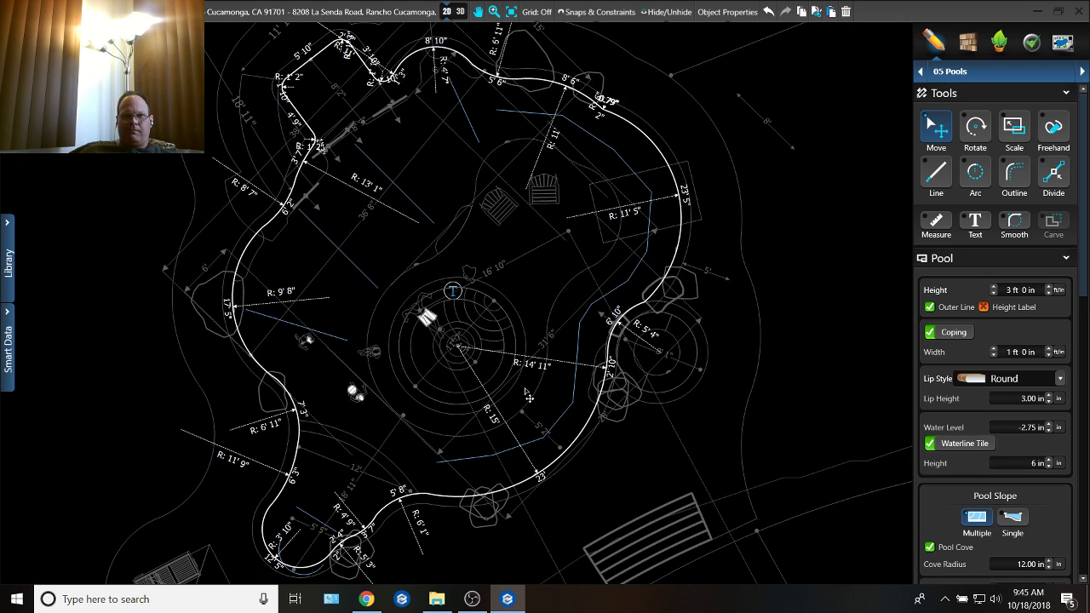
Step: Replace the lobe's old 2' 6" radius slope arc with one traced along the new pool edge, 10' long with a 3' 10" radius
{"action": "middle_click_drag", "start_coordinate": [335, 572], "coordinate": [586, 371]}
{"action": "scroll", "coordinate": [379, 400], "scroll_direction": "up", "scroll_amount": 2}
{"action": "scroll", "coordinate": [587, 375], "scroll_direction": "up", "scroll_amount": 2}
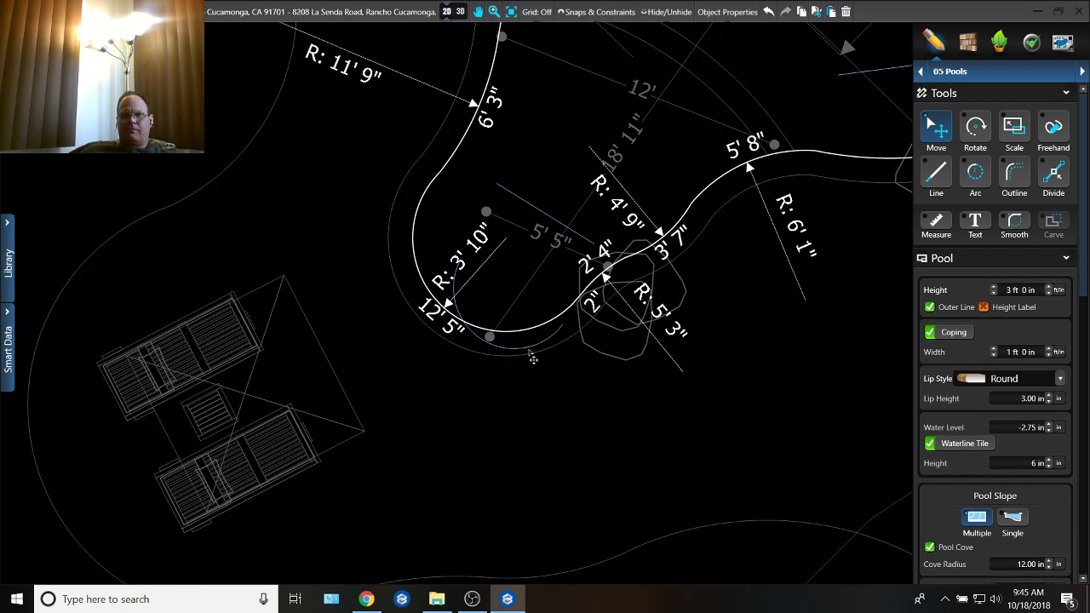
{"action": "left_click", "coordinate": [533, 357]}
{"action": "scroll", "coordinate": [533, 356], "scroll_direction": "up", "scroll_amount": 2}
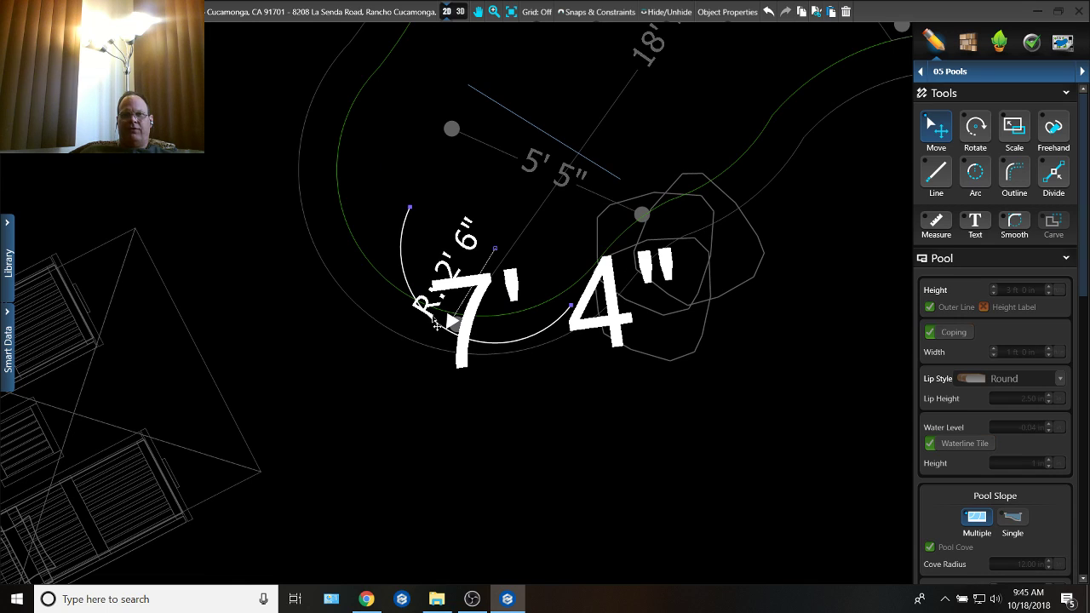
{"action": "left_click_drag", "start_coordinate": [406, 249], "coordinate": [353, 193]}
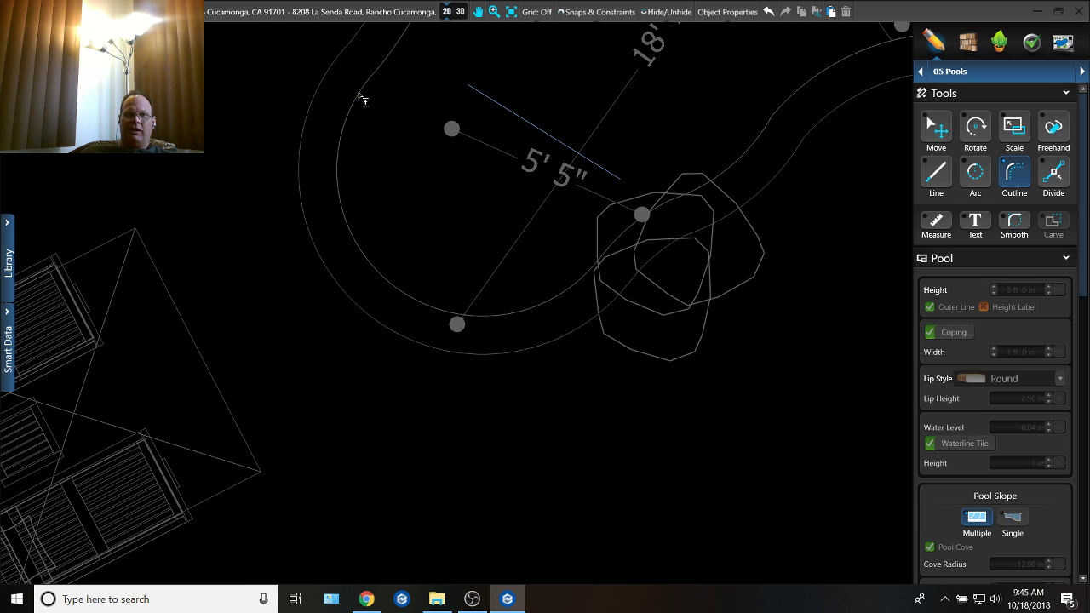
{"action": "left_click", "coordinate": [361, 92]}
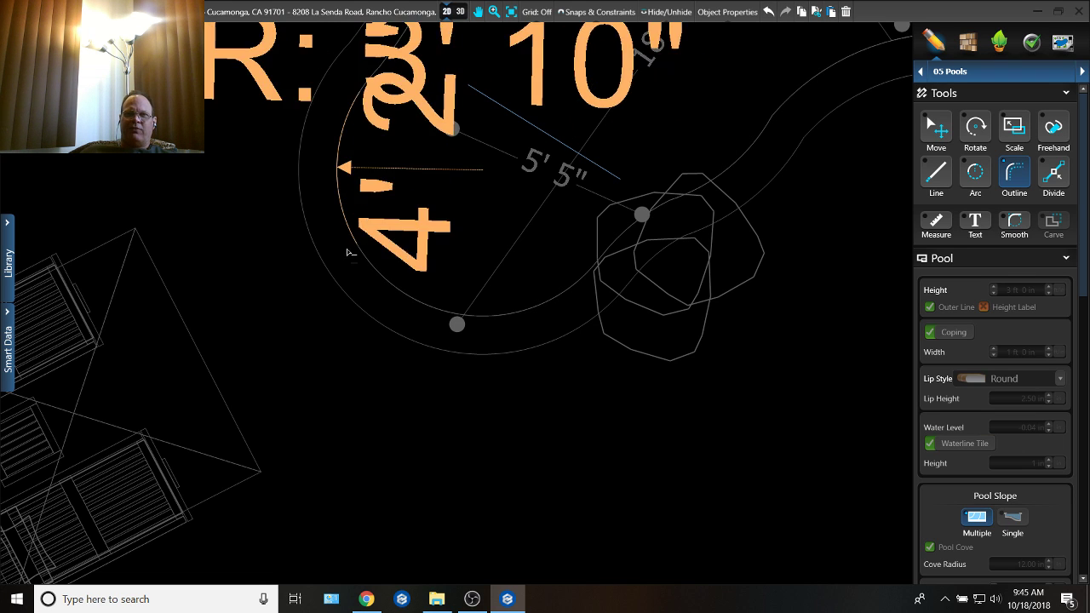
{"action": "left_click", "coordinate": [551, 301]}
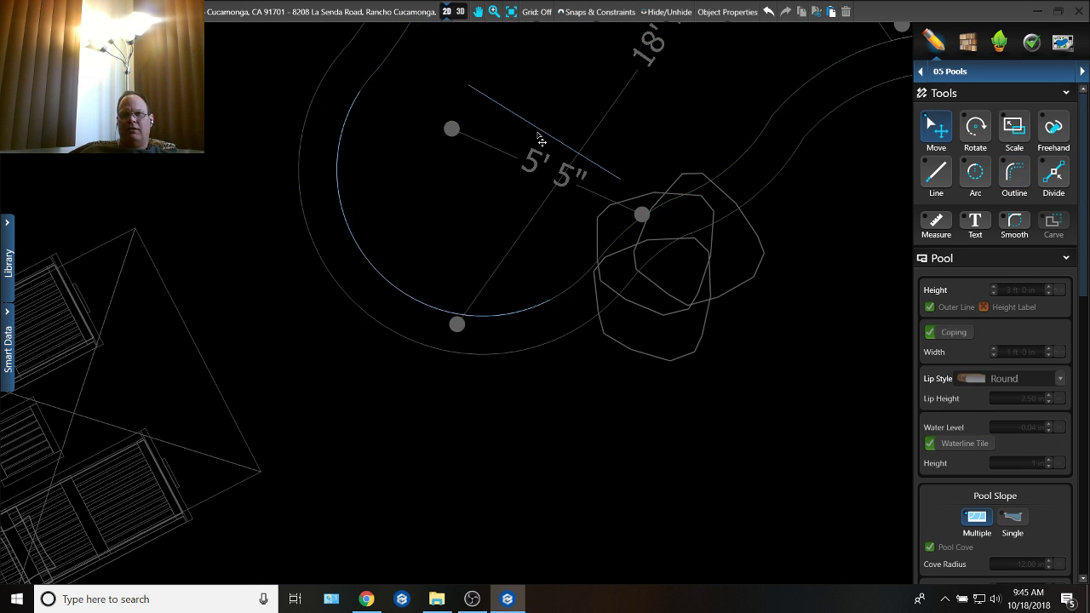
{"action": "left_click_drag", "start_coordinate": [533, 133], "coordinate": [468, 111]}
{"action": "scroll", "coordinate": [533, 183], "scroll_direction": "down", "scroll_amount": 2}
{"action": "middle_click_drag", "start_coordinate": [563, 147], "coordinate": [550, 193]}
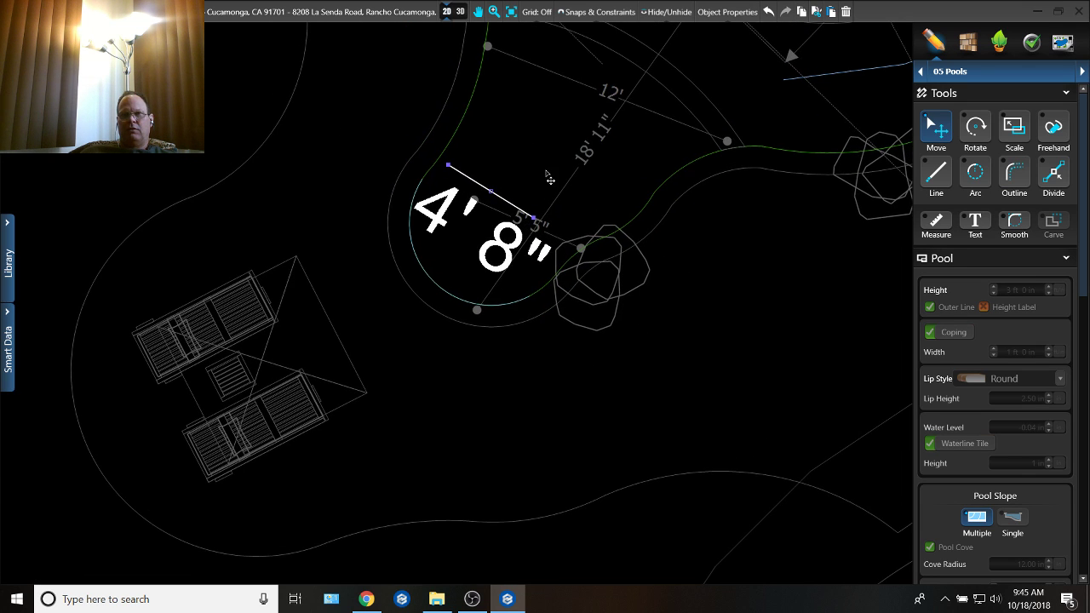
{"action": "middle_click_drag", "start_coordinate": [666, 148], "coordinate": [659, 262]}
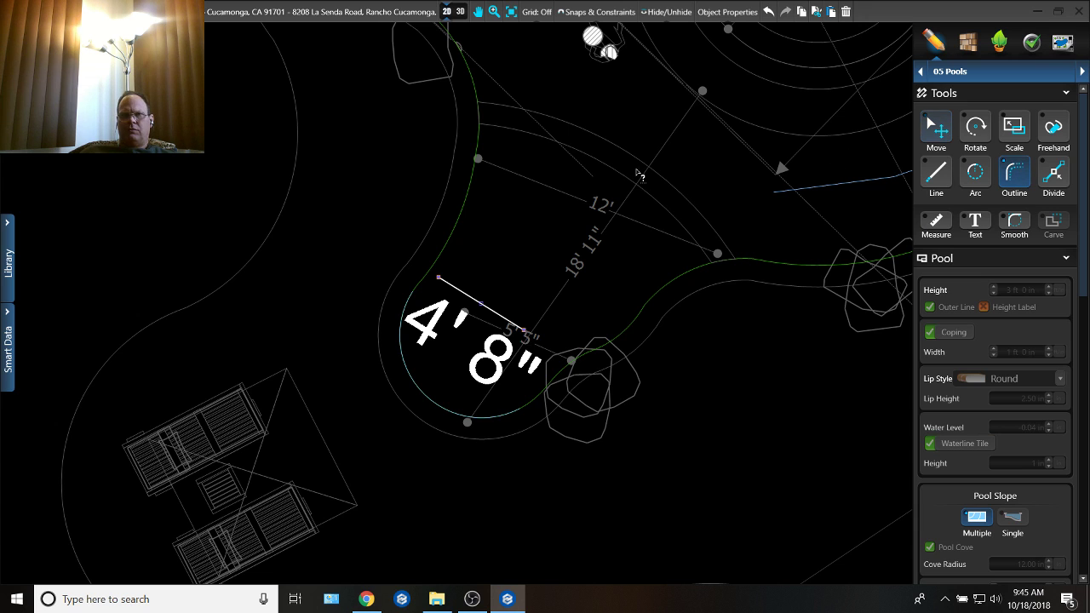
{"action": "scroll", "coordinate": [567, 163], "scroll_direction": "up", "scroll_amount": 2}
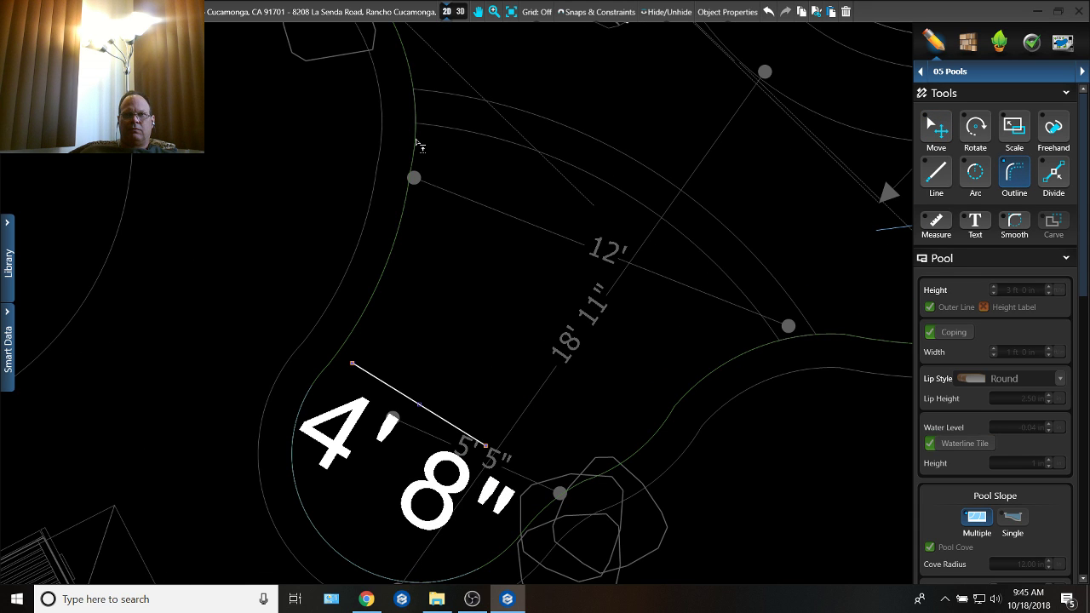
{"action": "left_click", "coordinate": [416, 126]}
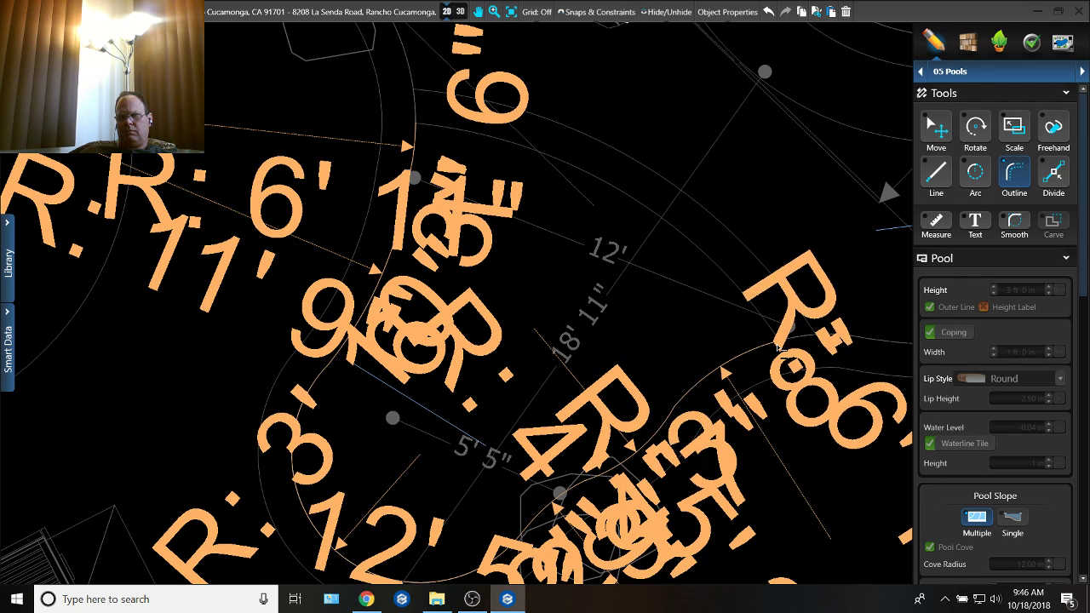
{"action": "scroll", "coordinate": [778, 345], "scroll_direction": "up", "scroll_amount": 4}
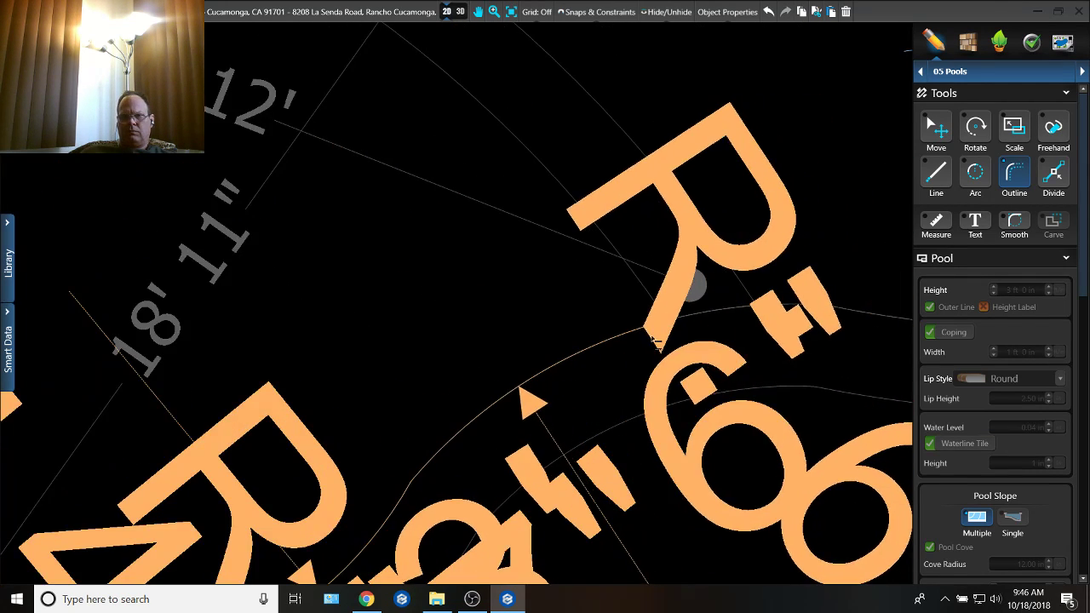
{"action": "scroll", "coordinate": [652, 337], "scroll_direction": "down", "scroll_amount": 3}
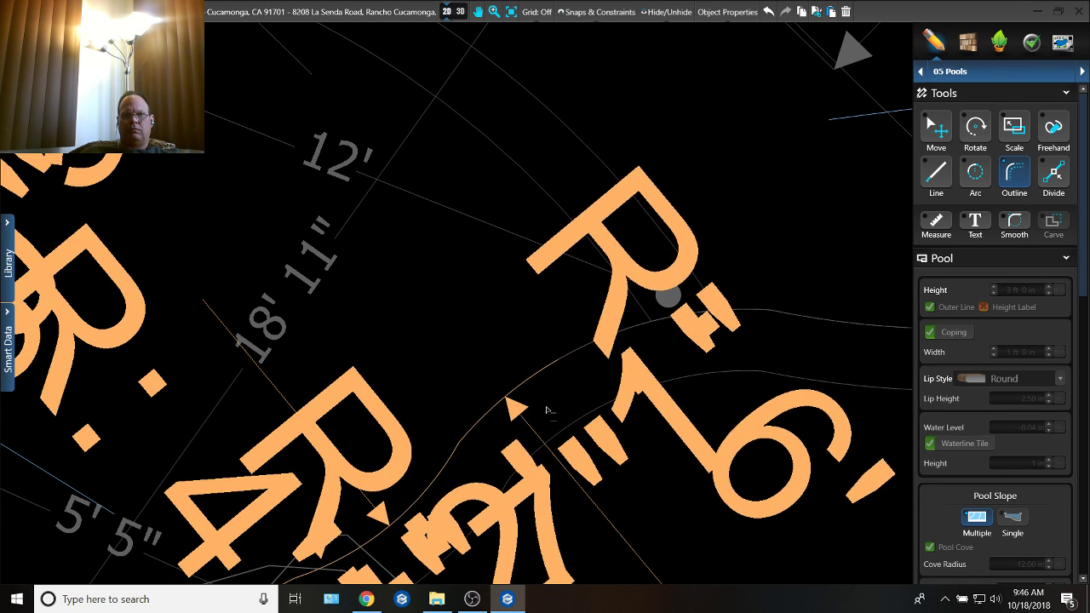
{"action": "key", "text": "ctrl+z"}
{"action": "scroll", "coordinate": [275, 434], "scroll_direction": "down", "scroll_amount": 4}
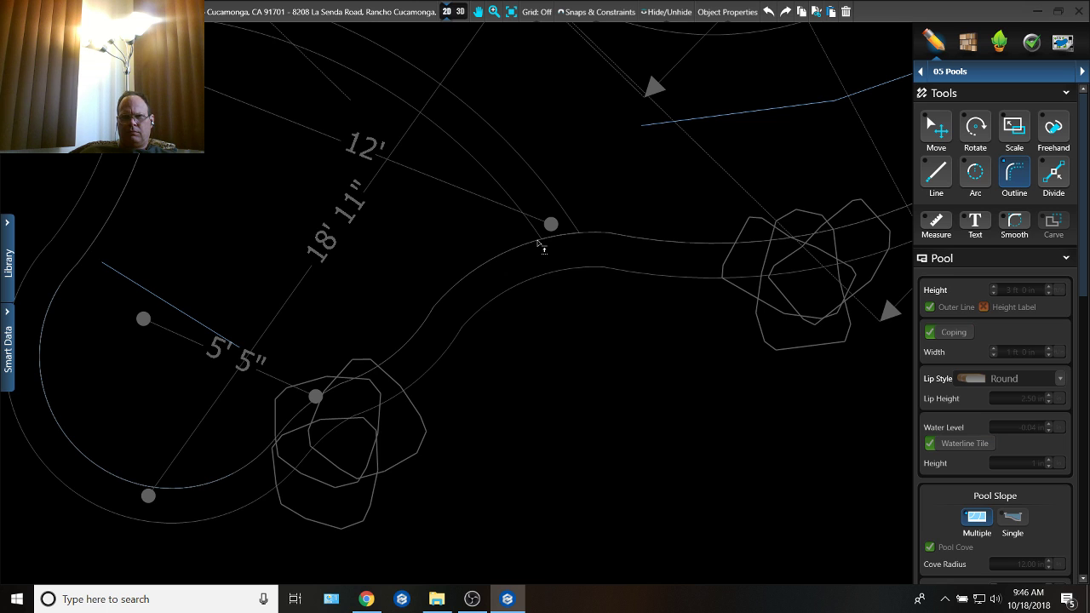
Step: Trace a slope line along the pool edge from the curved band's lower end to the lobe arc, then cross the lobe with a 7' 8" line
{"action": "left_click", "coordinate": [546, 242]}
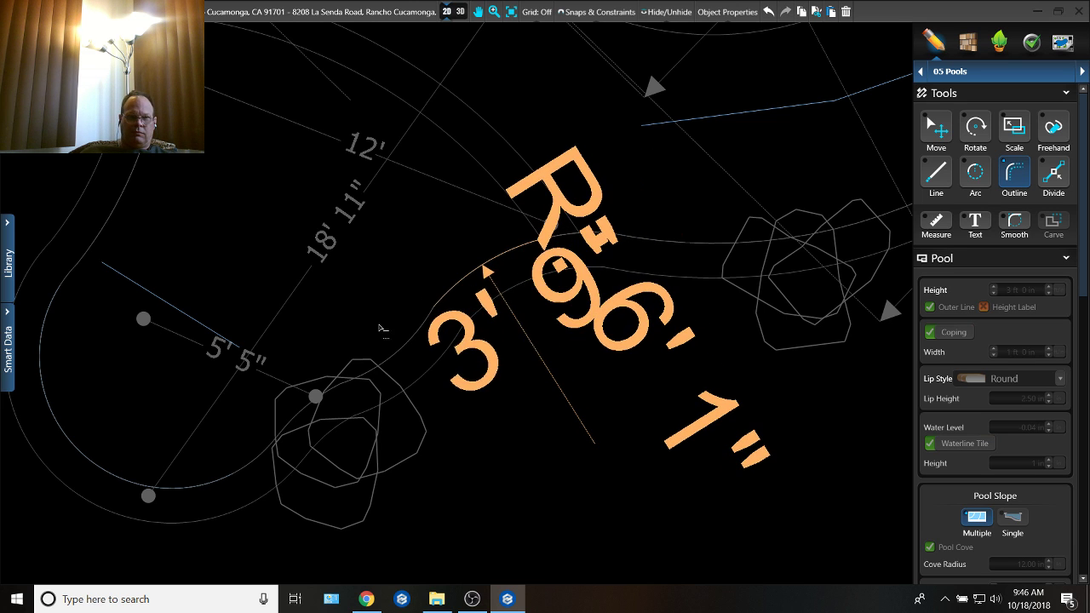
{"action": "left_click", "coordinate": [315, 399]}
{"action": "middle_click_drag", "start_coordinate": [145, 344], "coordinate": [260, 358]}
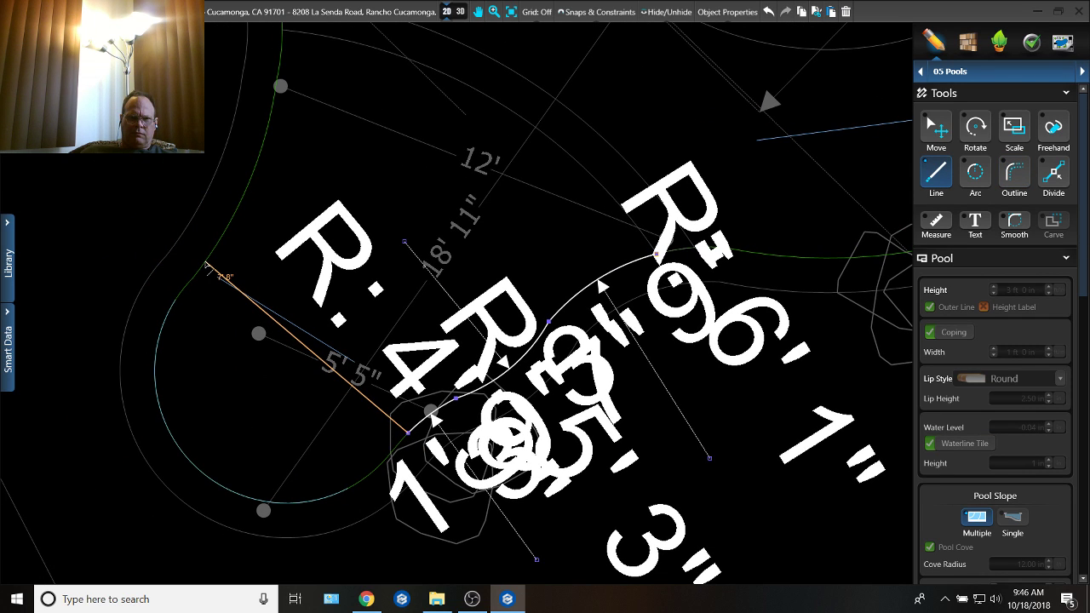
{"action": "left_click", "coordinate": [207, 266]}
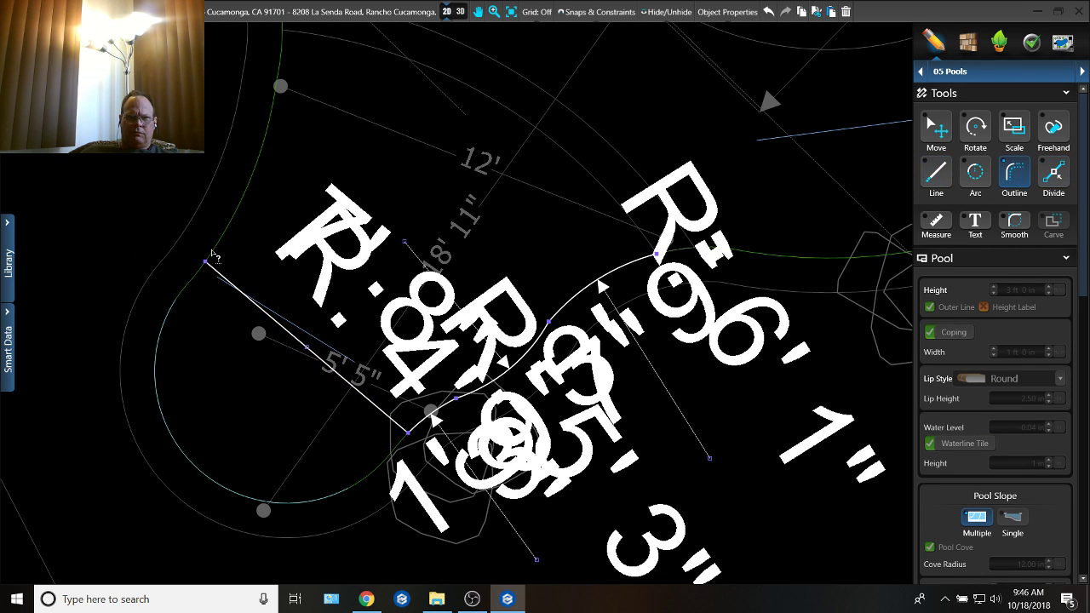
Step: Close the slope shape by tracing the opposite pool edge up to the curved band and following the band's inner arc back to the start
{"action": "middle_click_drag", "start_coordinate": [211, 252], "coordinate": [195, 353]}
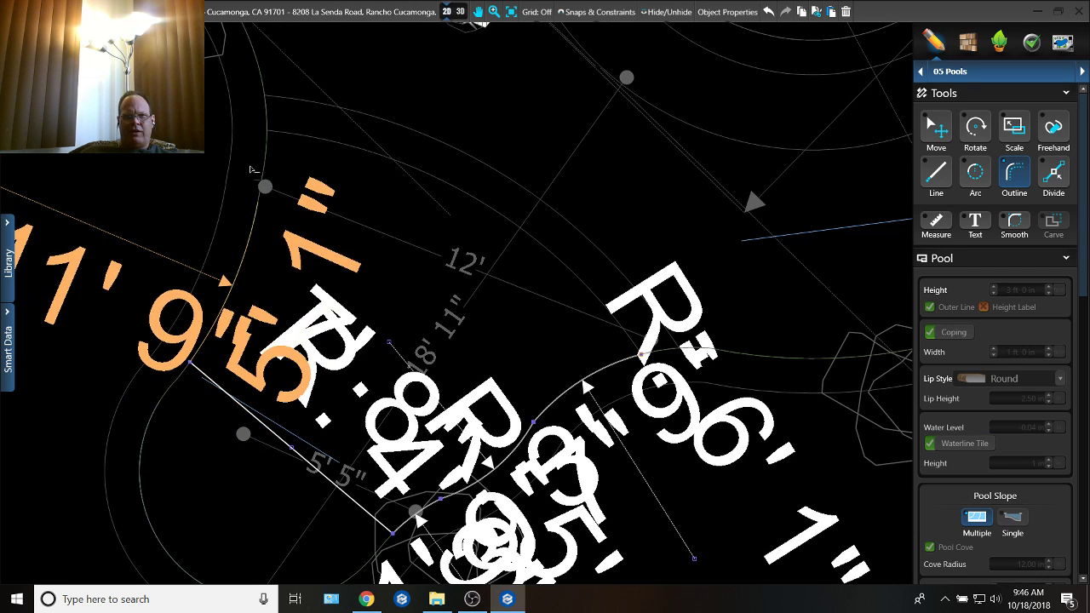
{"action": "left_click", "coordinate": [281, 132]}
{"action": "middle_click_drag", "start_coordinate": [534, 291], "coordinate": [404, 188]}
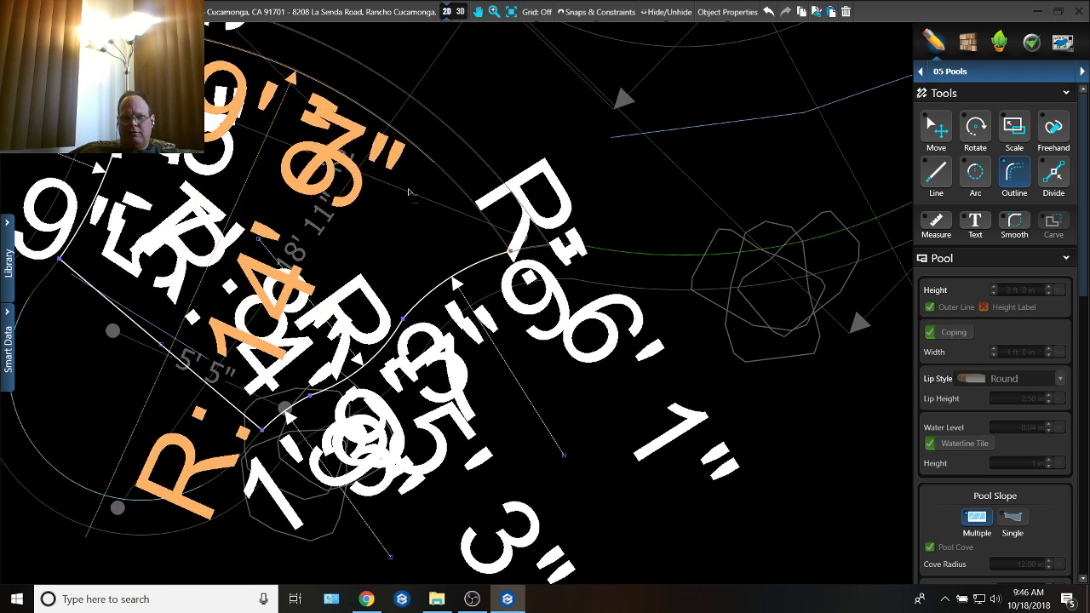
{"action": "left_click", "coordinate": [504, 254]}
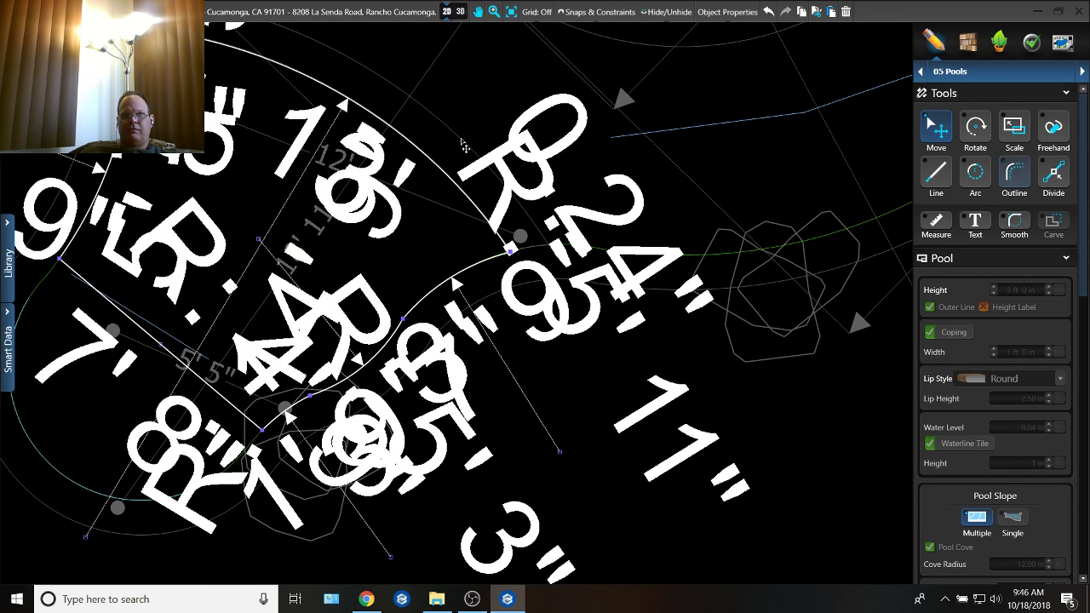
Step: Inspect the reshaped lobe, its floor and the curved band in 3D, and return to the 2D plan
{"action": "left_click", "coordinate": [460, 12]}
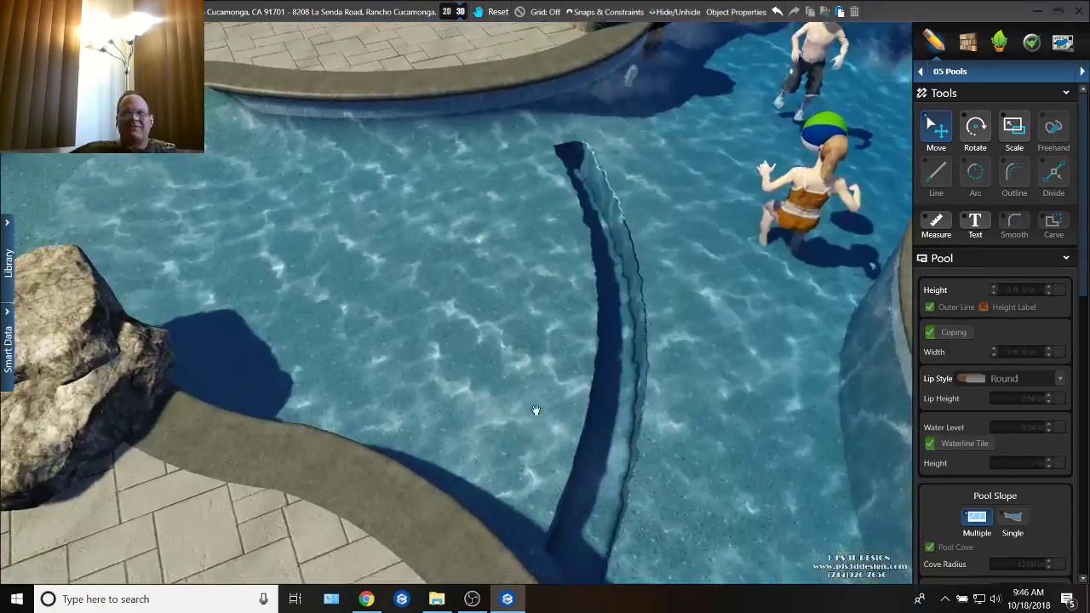
{"action": "right_click_drag", "start_coordinate": [535, 410], "coordinate": [434, 209]}
{"action": "scroll", "coordinate": [434, 208], "scroll_direction": "down", "scroll_amount": 4}
{"action": "right_click_drag", "start_coordinate": [356, 260], "coordinate": [737, 303]}
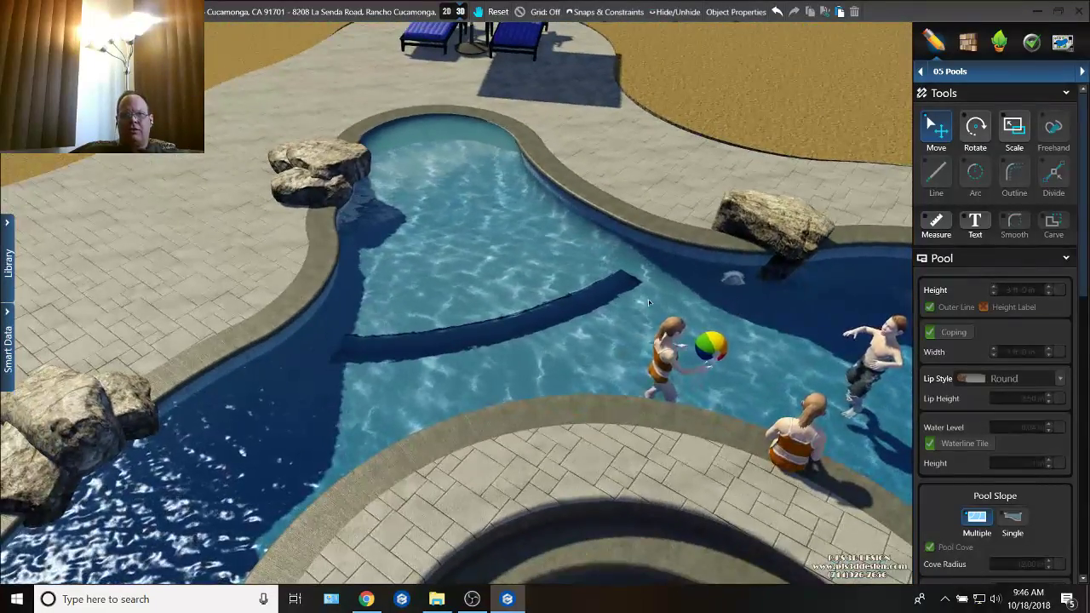
{"action": "left_click", "coordinate": [449, 12]}
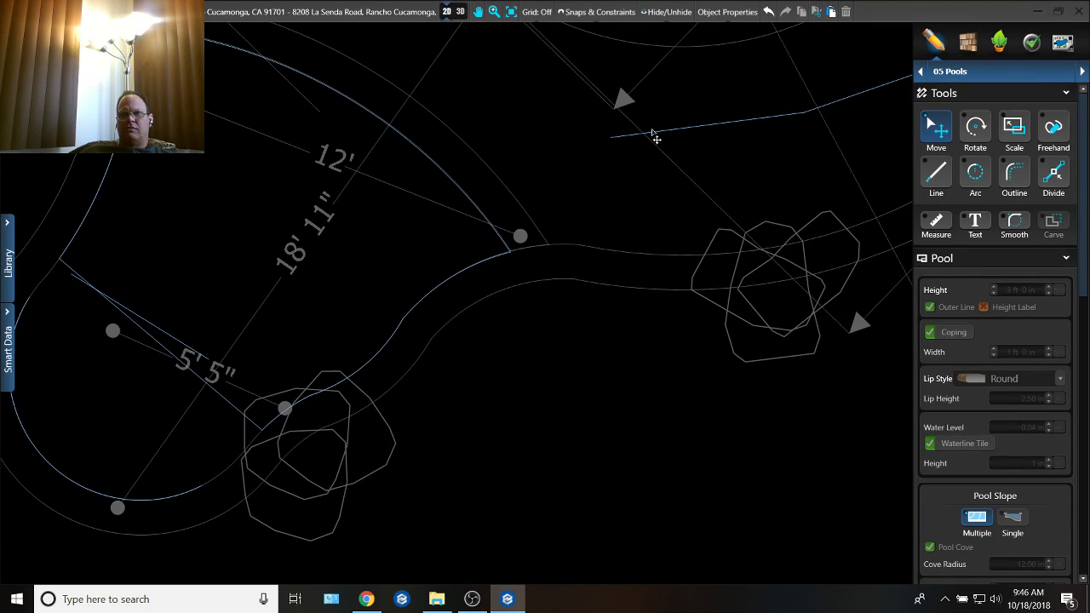
Step: Switch to the Steps & Benches stage and delete the curved band across the lobe's mouth
{"action": "scroll", "coordinate": [536, 159], "scroll_direction": "down", "scroll_amount": 3}
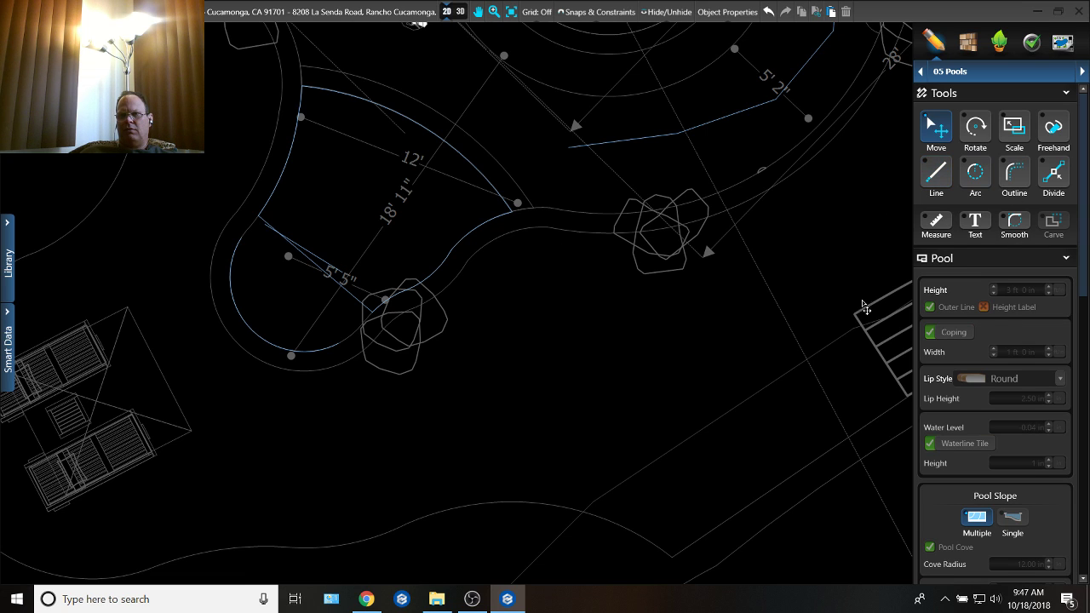
{"action": "left_click", "coordinate": [992, 71]}
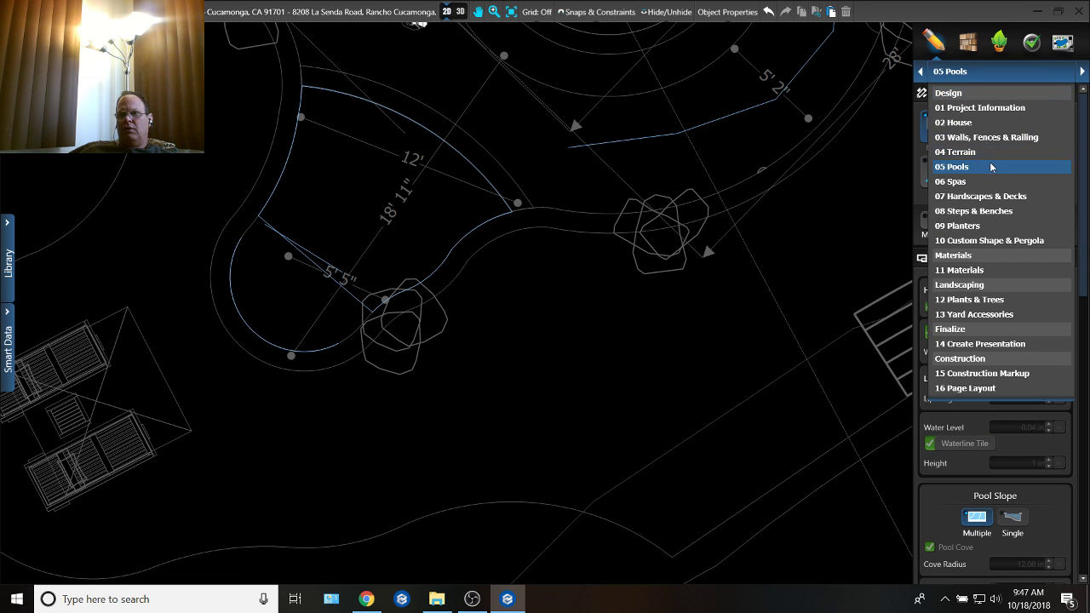
{"action": "left_click", "coordinate": [979, 211]}
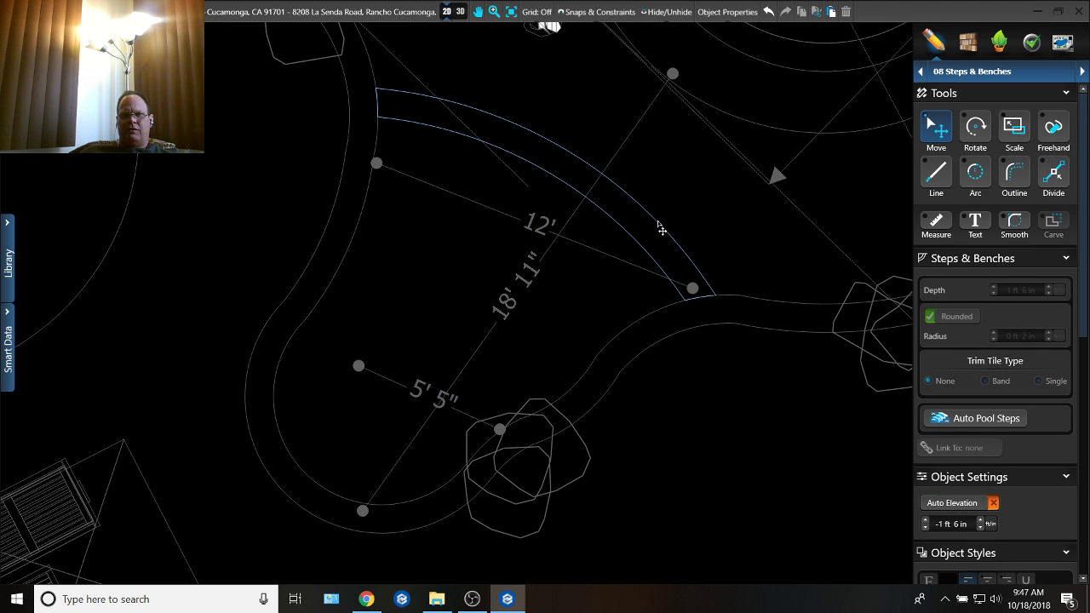
{"action": "left_click", "coordinate": [661, 231]}
{"action": "key", "text": "Delete"}
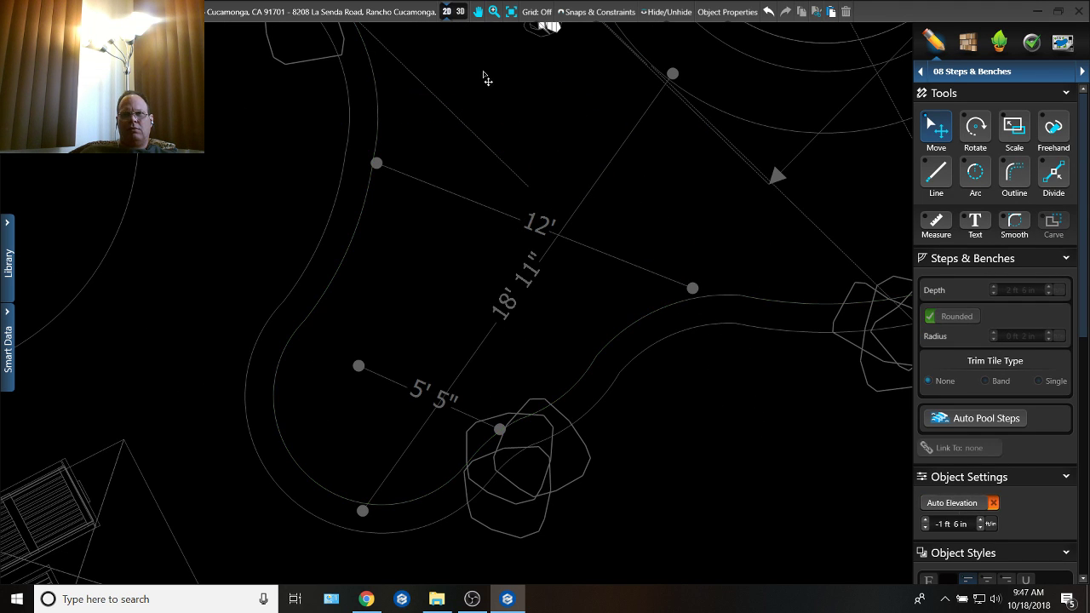
Step: Check the lobe without the curved band from several sides in 3D, and return to the 2D plan
{"action": "left_click", "coordinate": [461, 11]}
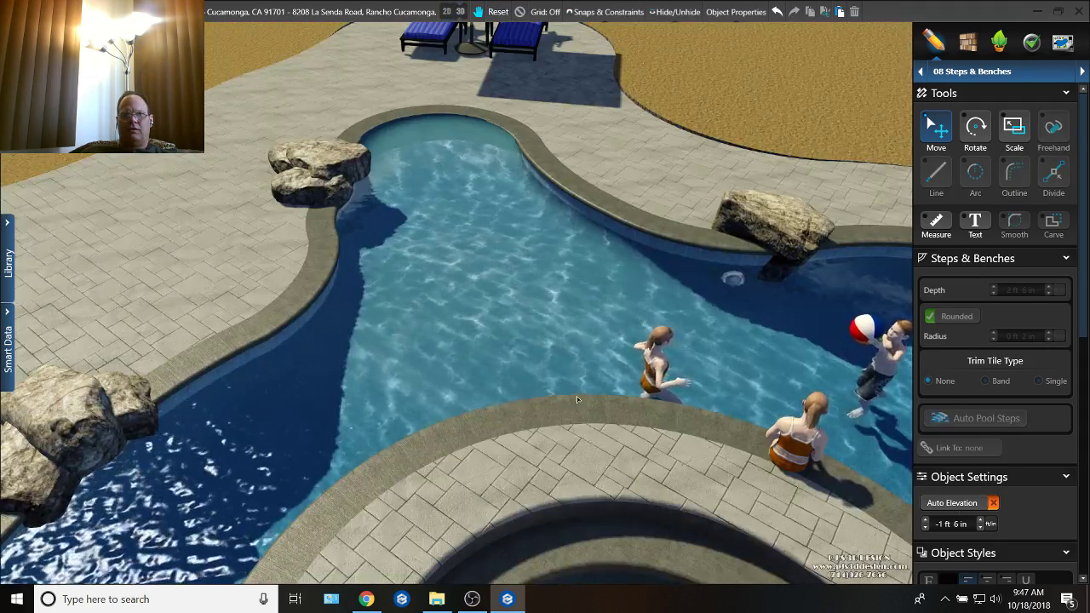
{"action": "left_click_drag", "start_coordinate": [576, 396], "coordinate": [701, 397]}
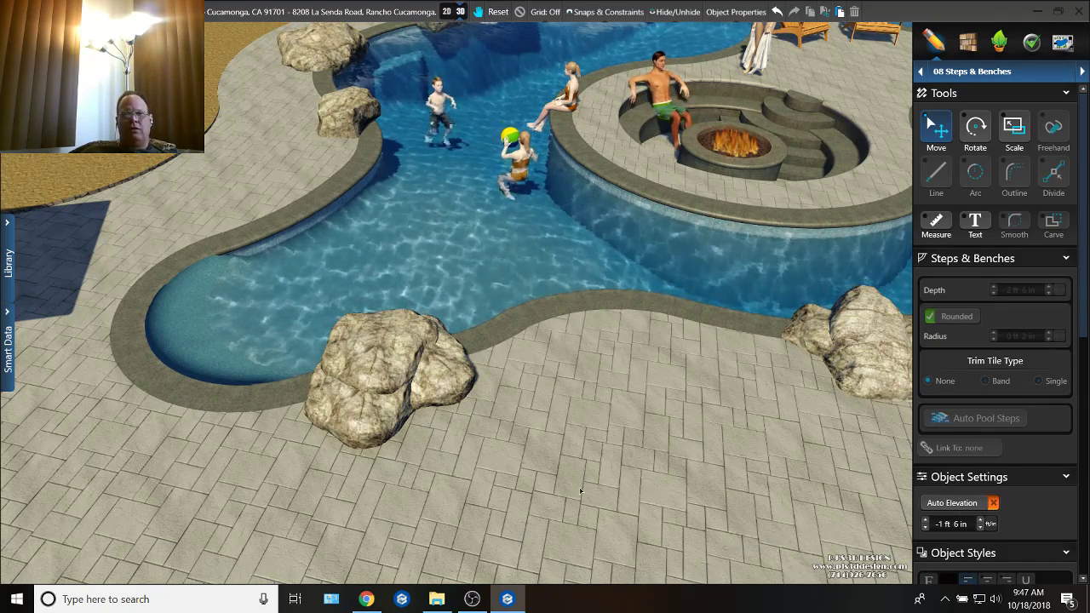
{"action": "right_click_drag", "start_coordinate": [581, 540], "coordinate": [535, 441]}
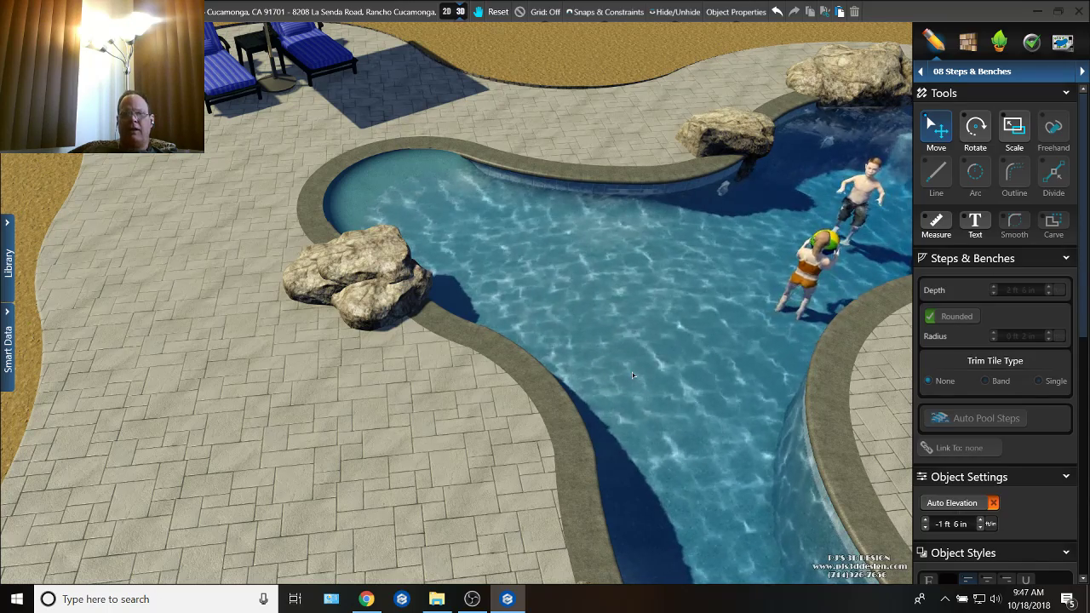
{"action": "left_click", "coordinate": [446, 14]}
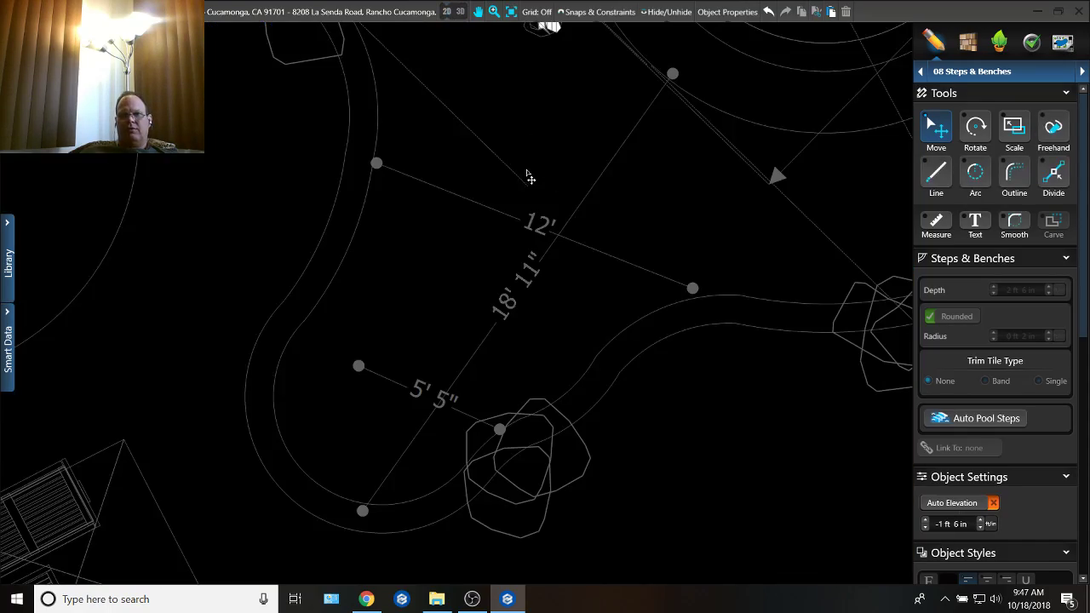
{"action": "scroll", "coordinate": [528, 176], "scroll_direction": "down", "scroll_amount": 3}
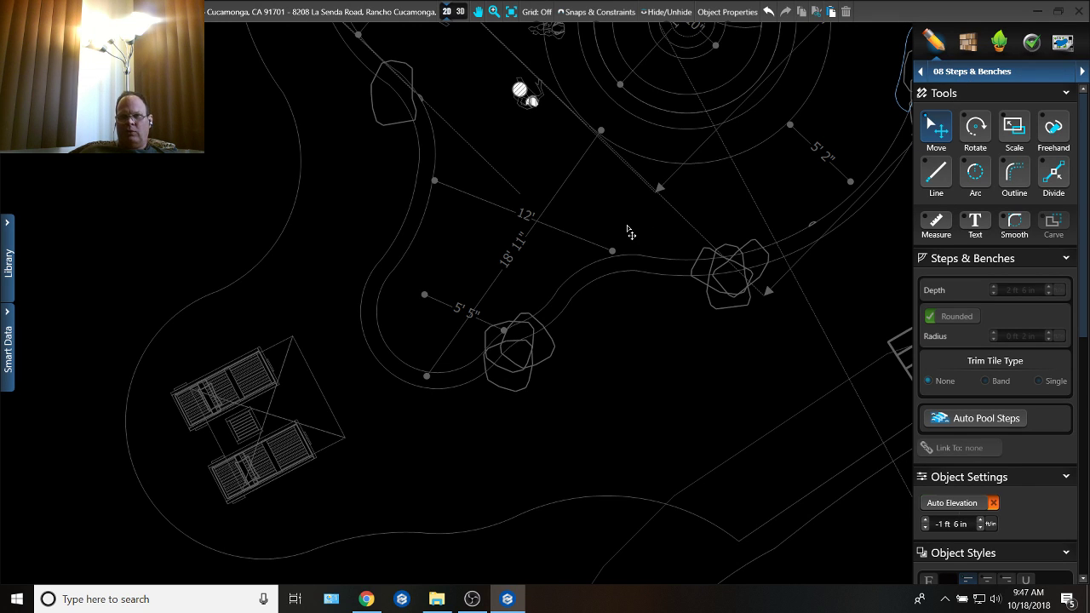
{"action": "left_click", "coordinate": [963, 75]}
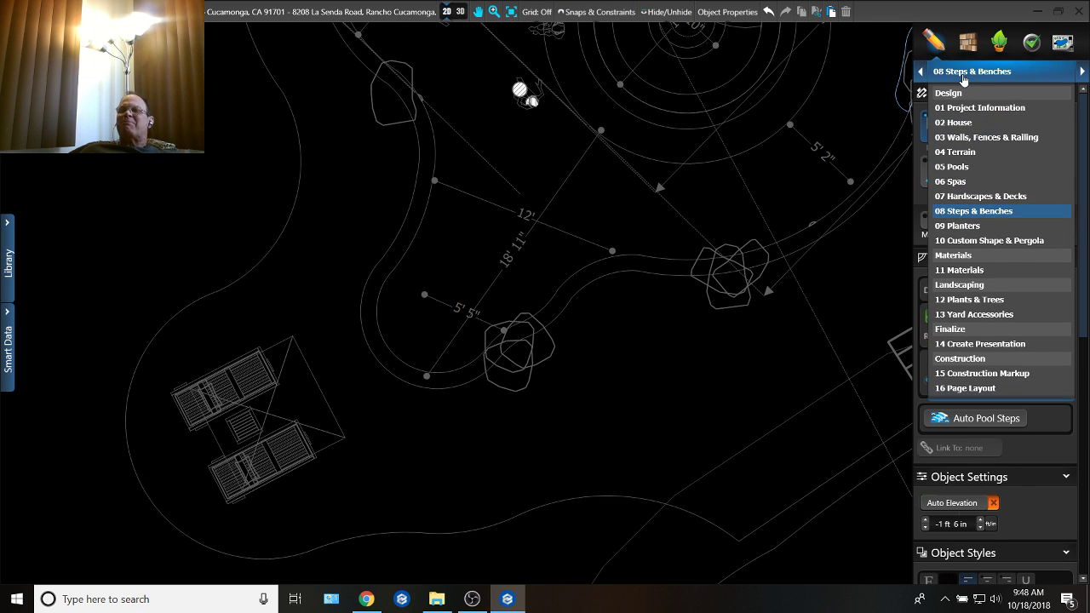
{"action": "left_click", "coordinate": [987, 211]}
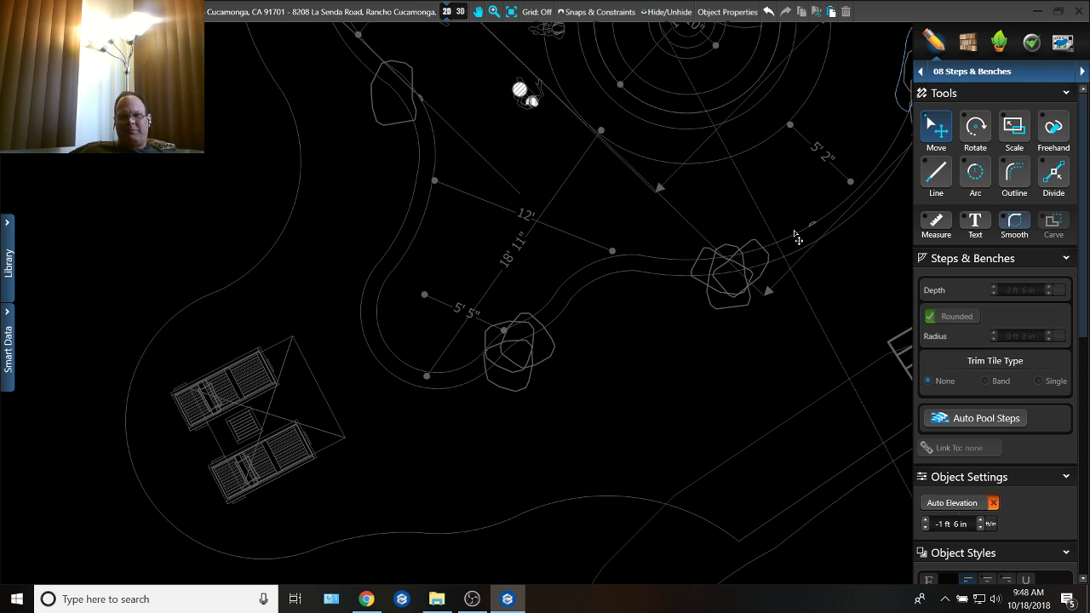
{"action": "left_click", "coordinate": [1010, 73]}
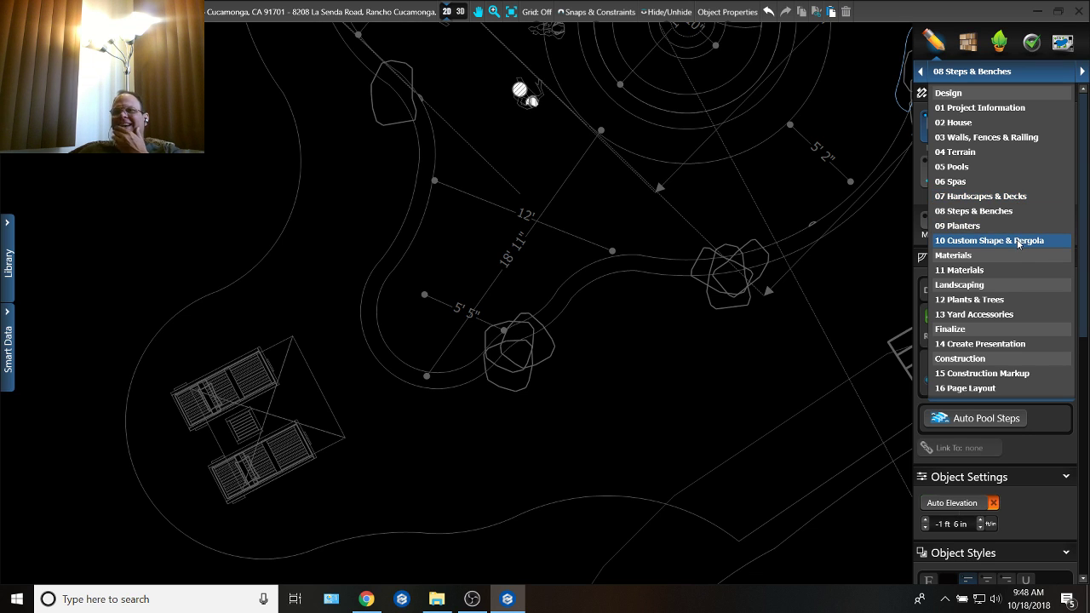
{"action": "left_click", "coordinate": [1017, 241]}
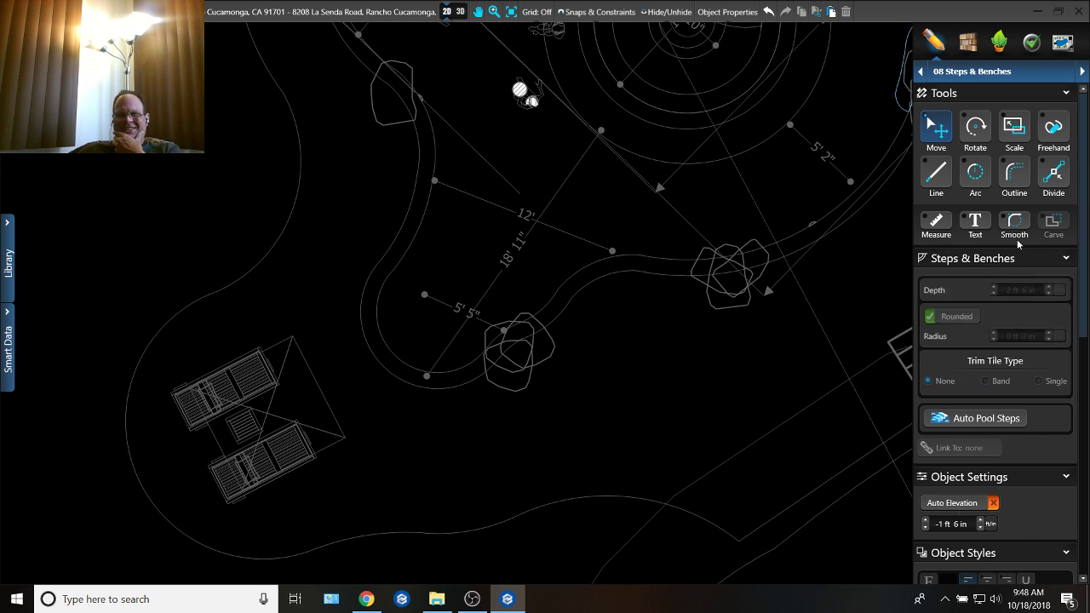
Step: Return to the Pools stage, select the pool outline and open its multiple-slope lines for editing
{"action": "left_click", "coordinate": [994, 74]}
{"action": "left_click", "coordinate": [987, 166]}
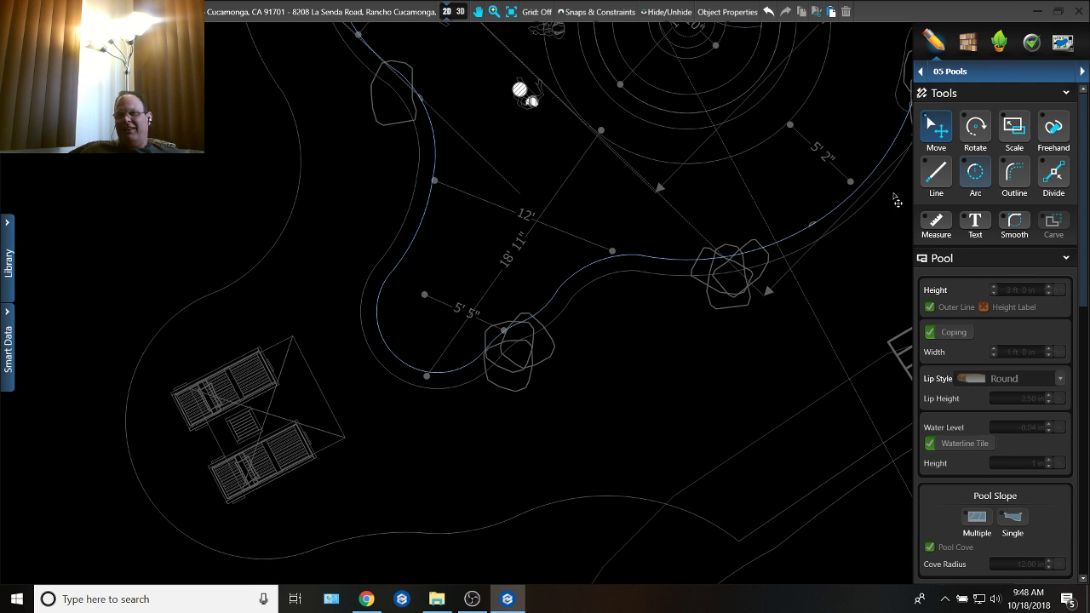
{"action": "left_click", "coordinate": [830, 223]}
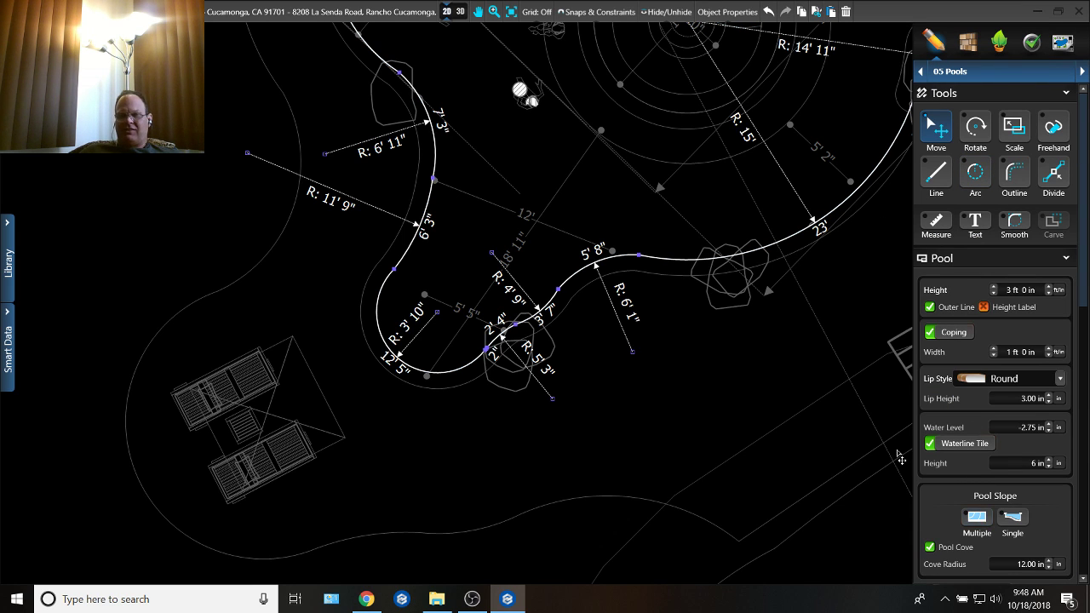
{"action": "left_click", "coordinate": [984, 522]}
Step: Select the slope section at the lobe's mouth and divide both of its side edges a short way in from the curved line's ends
{"action": "middle_click_drag", "start_coordinate": [651, 320], "coordinate": [791, 209]}
{"action": "scroll", "coordinate": [514, 359], "scroll_direction": "up", "scroll_amount": 5}
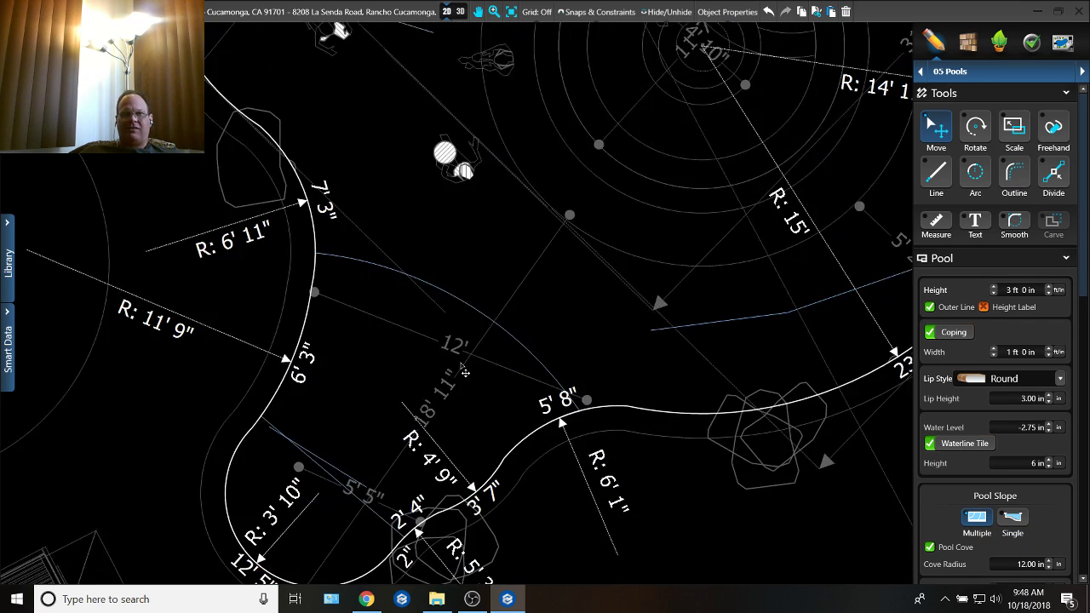
{"action": "middle_click_drag", "start_coordinate": [478, 364], "coordinate": [561, 356]}
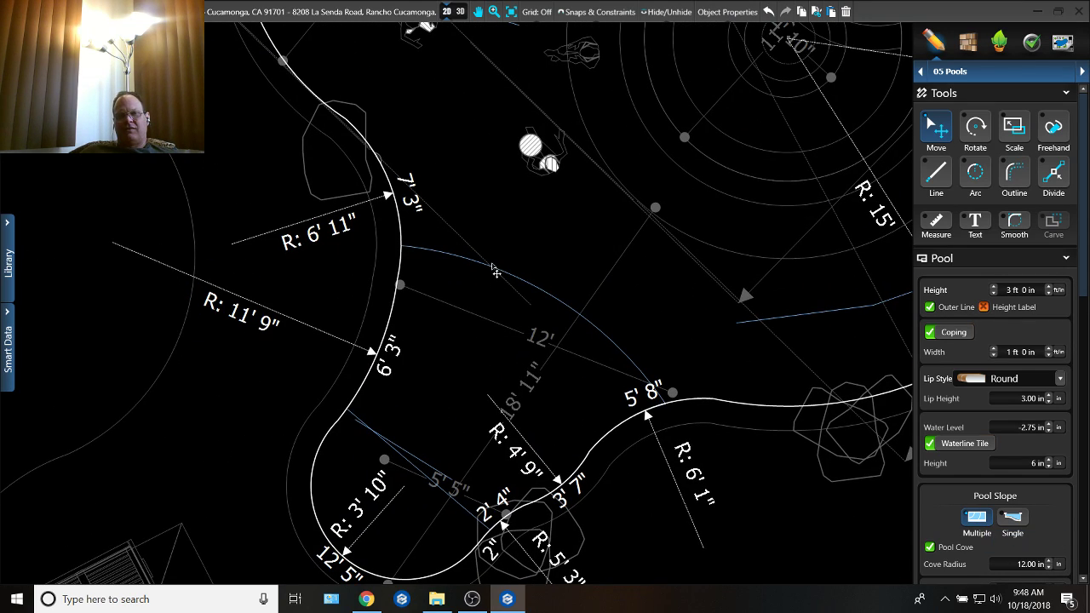
{"action": "left_click_drag", "start_coordinate": [494, 274], "coordinate": [549, 299]}
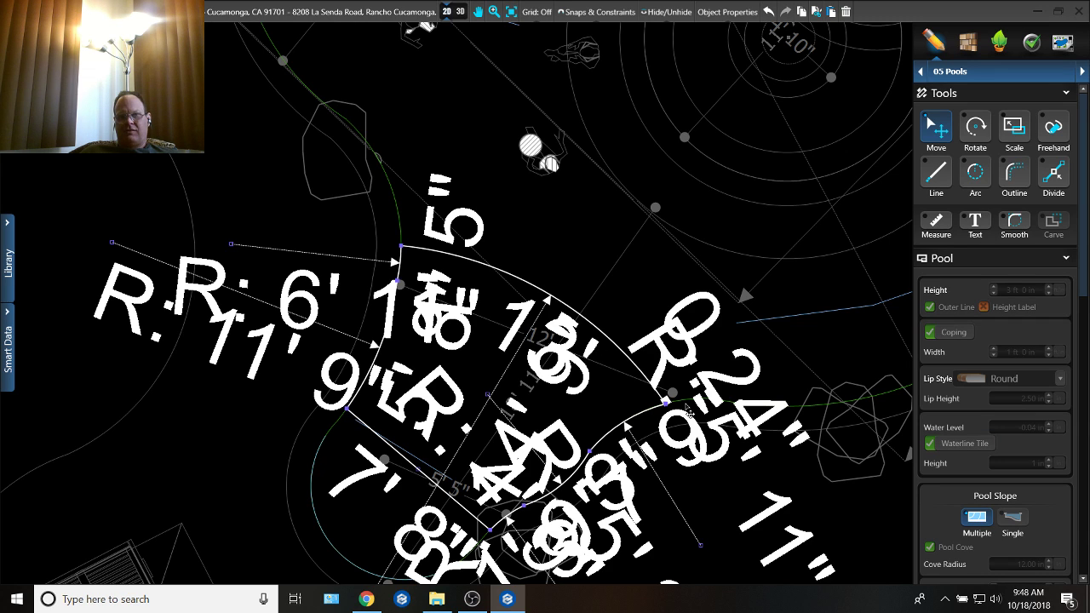
{"action": "key", "text": "d"}
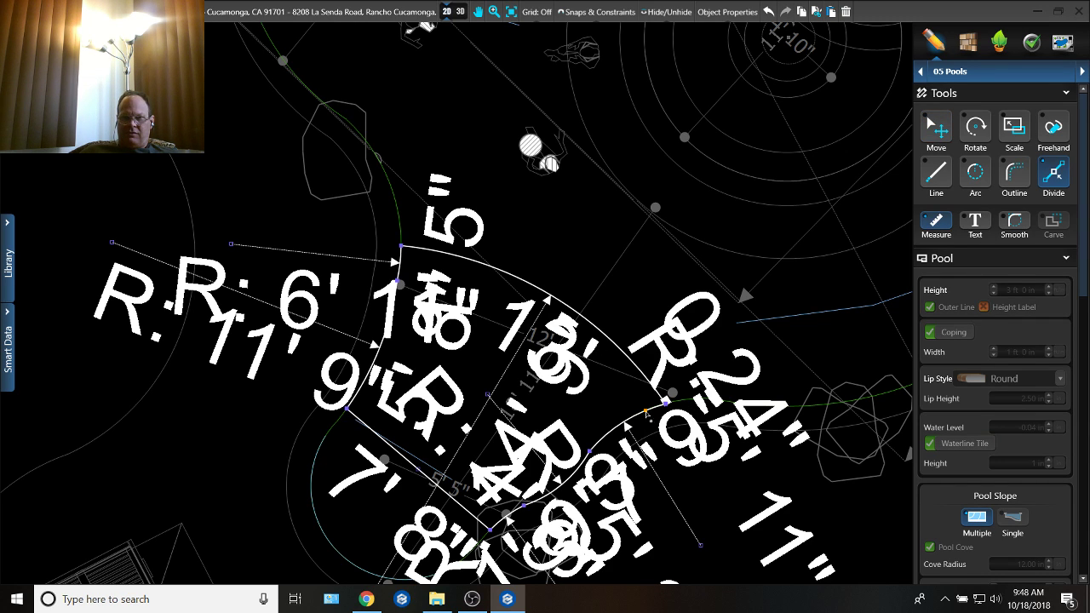
{"action": "left_click", "coordinate": [631, 420]}
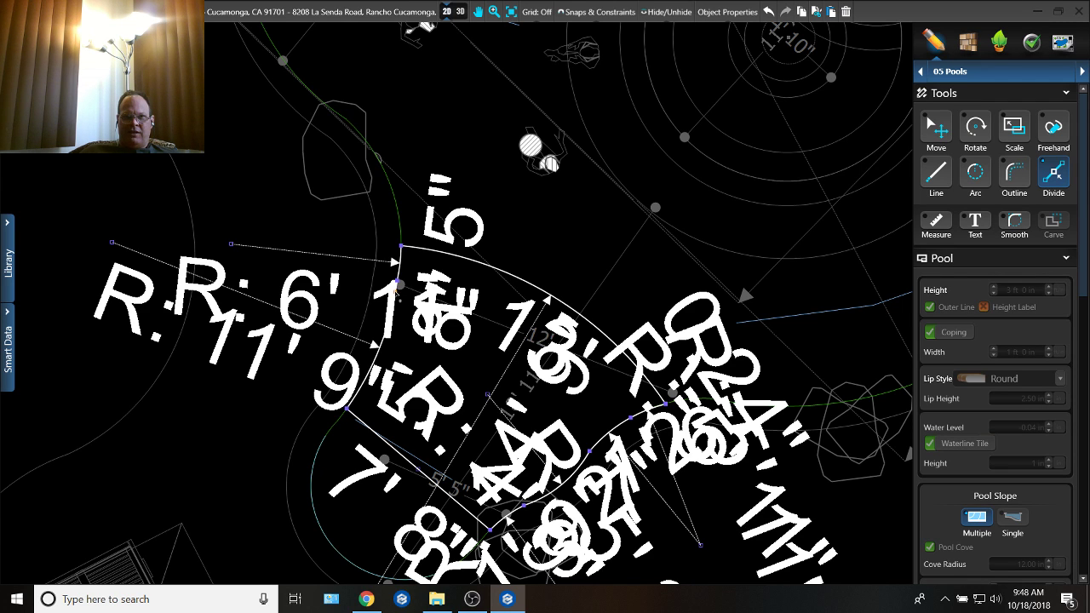
{"action": "left_click", "coordinate": [396, 292]}
{"action": "key", "text": "m"}
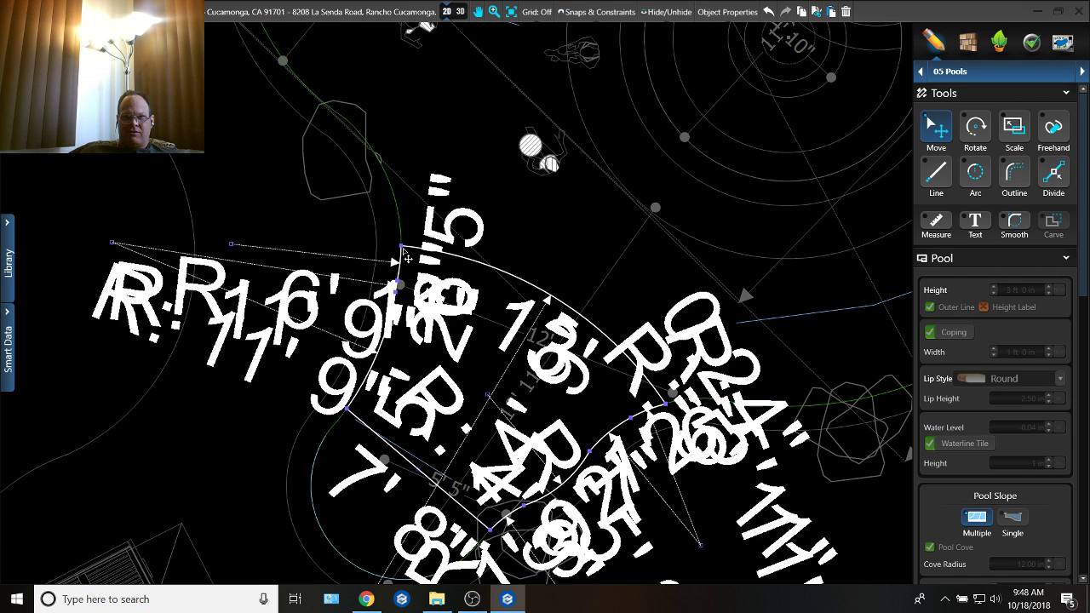
Step: Delete the slope section's old curved line and the short leftover edge pieces beyond the new division points
{"action": "left_click_drag", "start_coordinate": [403, 248], "coordinate": [353, 219]}
{"action": "key", "text": "Delete"}
{"action": "middle_click_drag", "start_coordinate": [592, 369], "coordinate": [553, 224]}
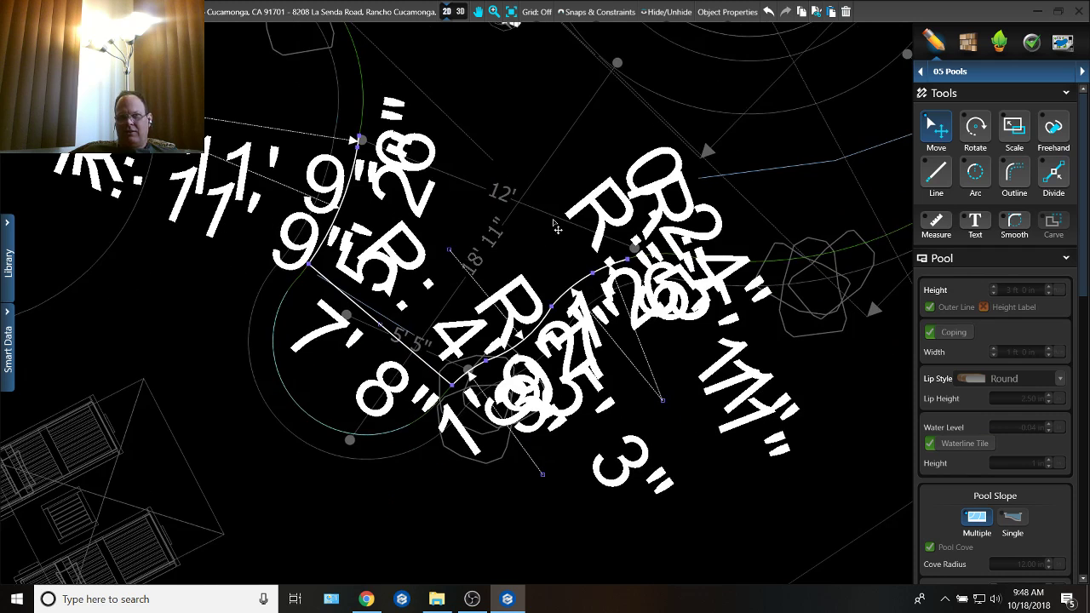
{"action": "left_click_drag", "start_coordinate": [629, 262], "coordinate": [663, 321]}
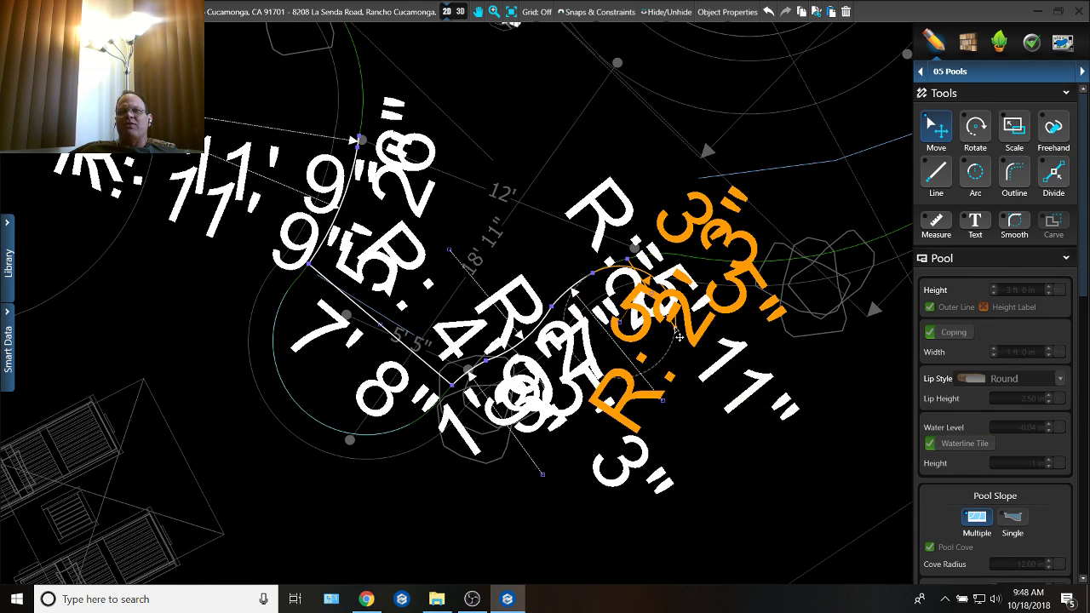
{"action": "key", "text": "Delete"}
{"action": "middle_click_drag", "start_coordinate": [625, 331], "coordinate": [633, 351]}
{"action": "left_click_drag", "start_coordinate": [602, 293], "coordinate": [493, 240]}
Step: Close the slope section with a new arc of about 8' 10" radius across the lobe's mouth, joining the two shortened side edges
{"action": "left_click", "coordinate": [369, 163]}
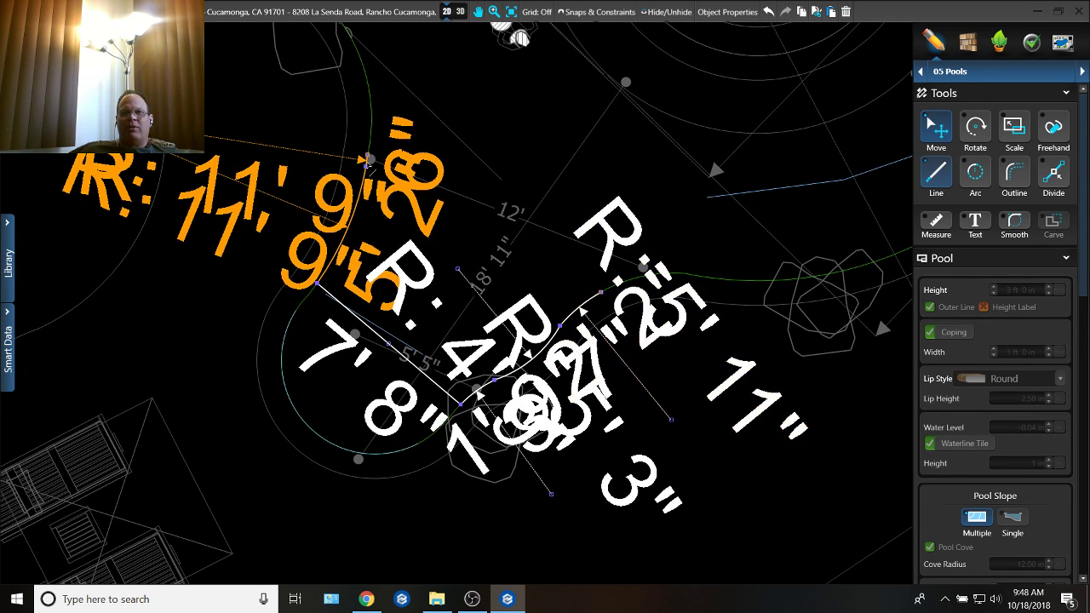
{"action": "key", "text": "o"}
{"action": "key", "text": "a"}
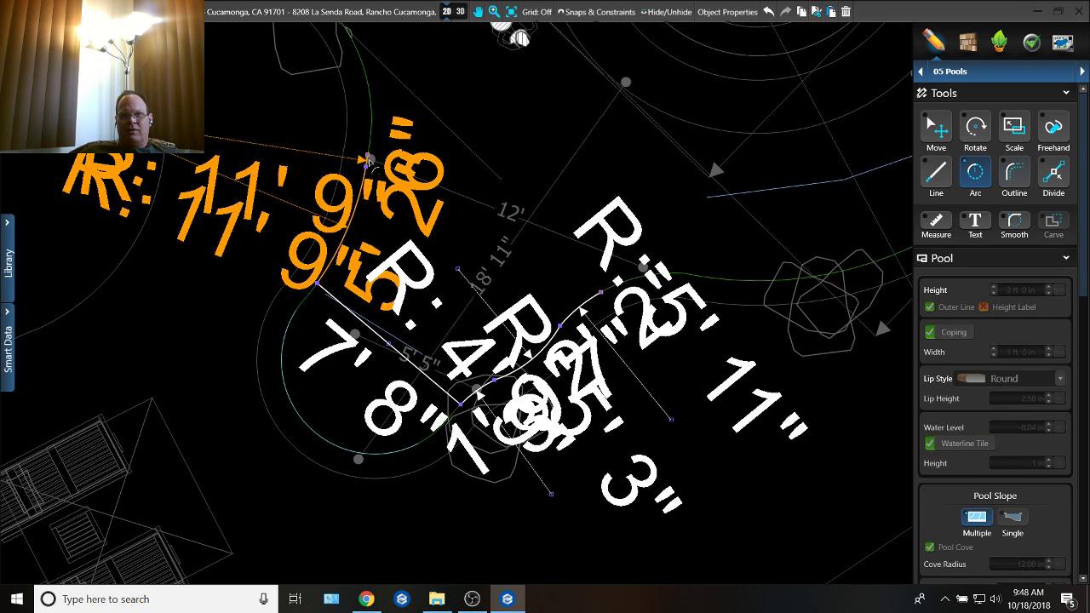
{"action": "left_click", "coordinate": [367, 160]}
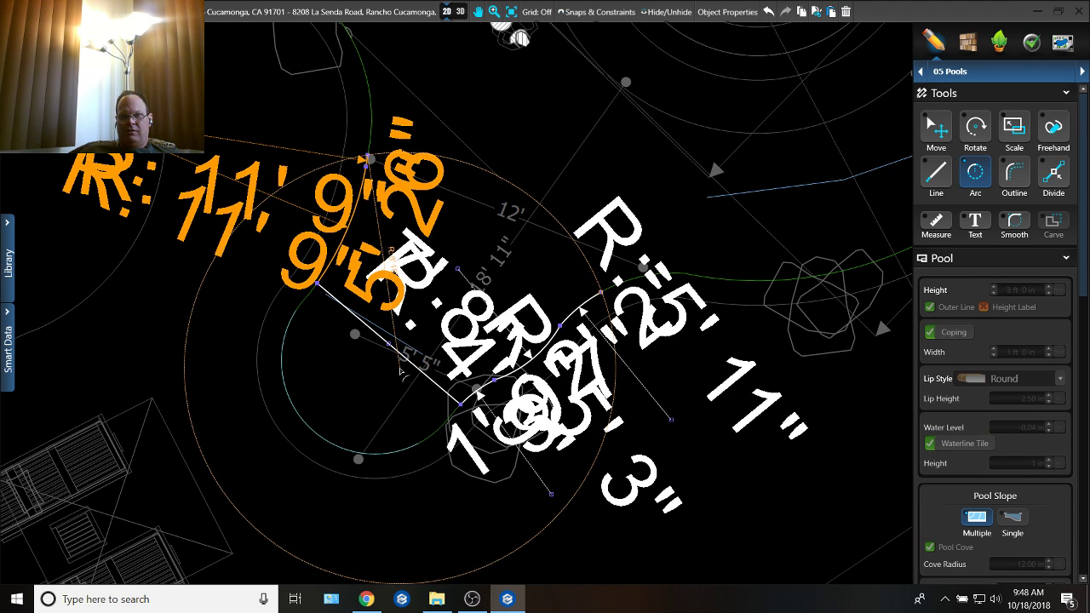
{"action": "scroll", "coordinate": [586, 295], "scroll_direction": "up", "scroll_amount": 2}
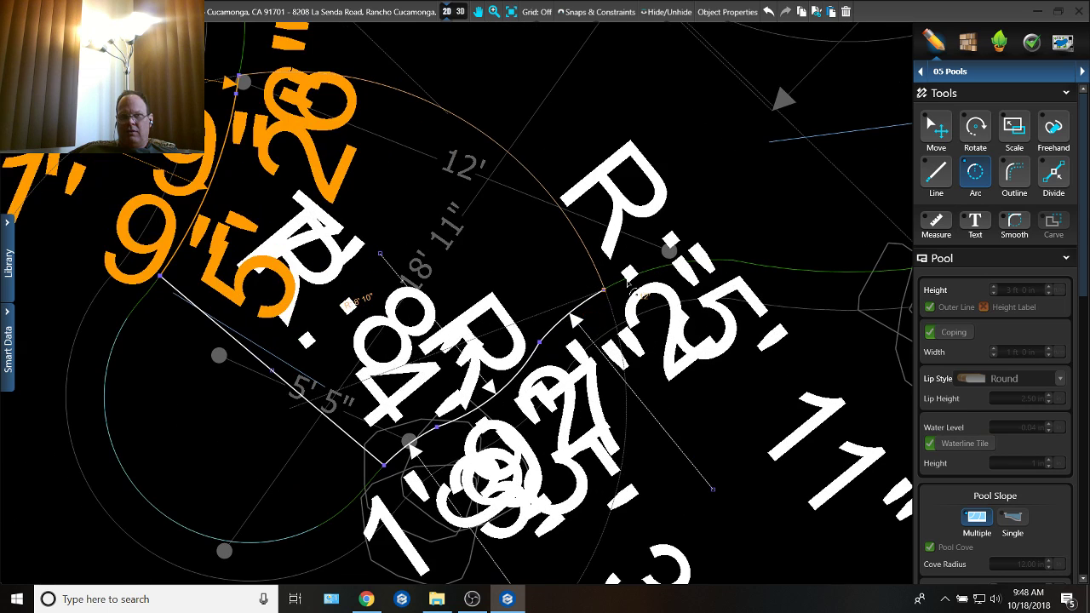
{"action": "left_click", "coordinate": [628, 284]}
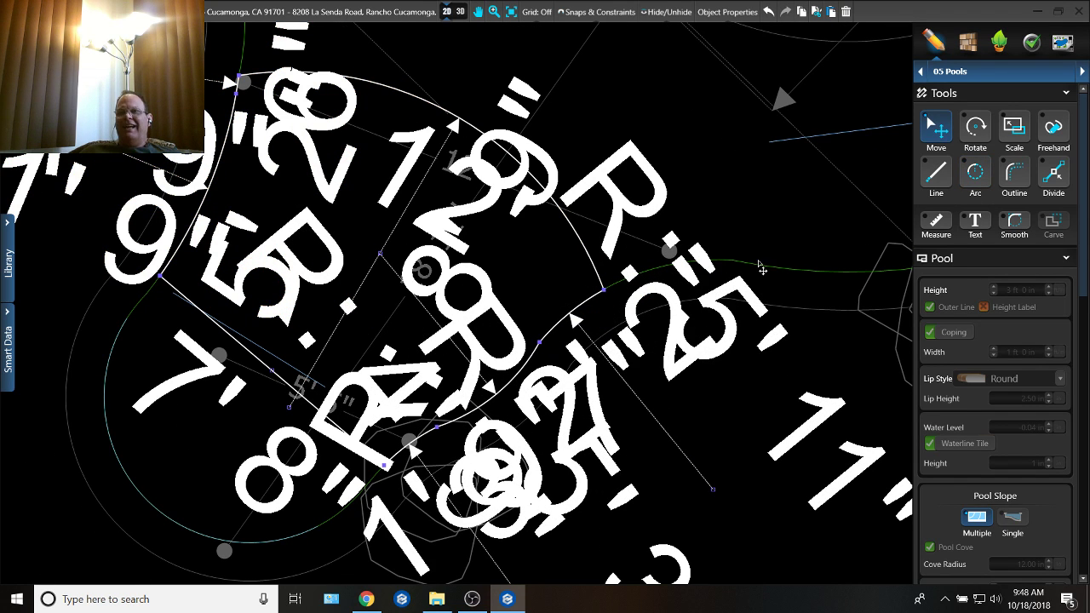
Step: Switch to the Steps & Benches stage and activate the Arc tool at the lobe's mouth
{"action": "left_click", "coordinate": [1014, 193]}
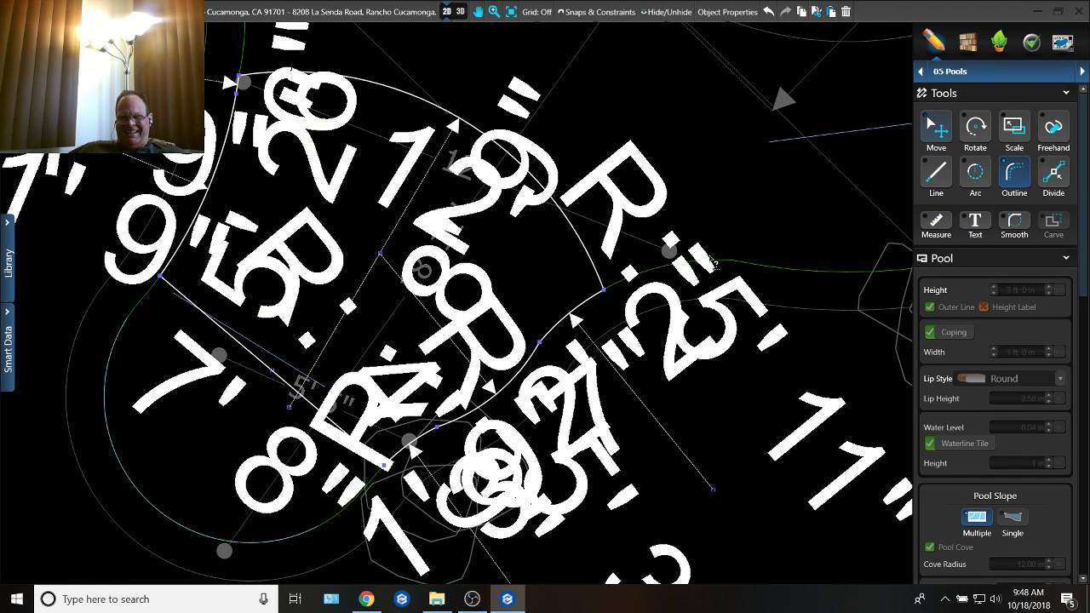
{"action": "left_click", "coordinate": [1035, 74]}
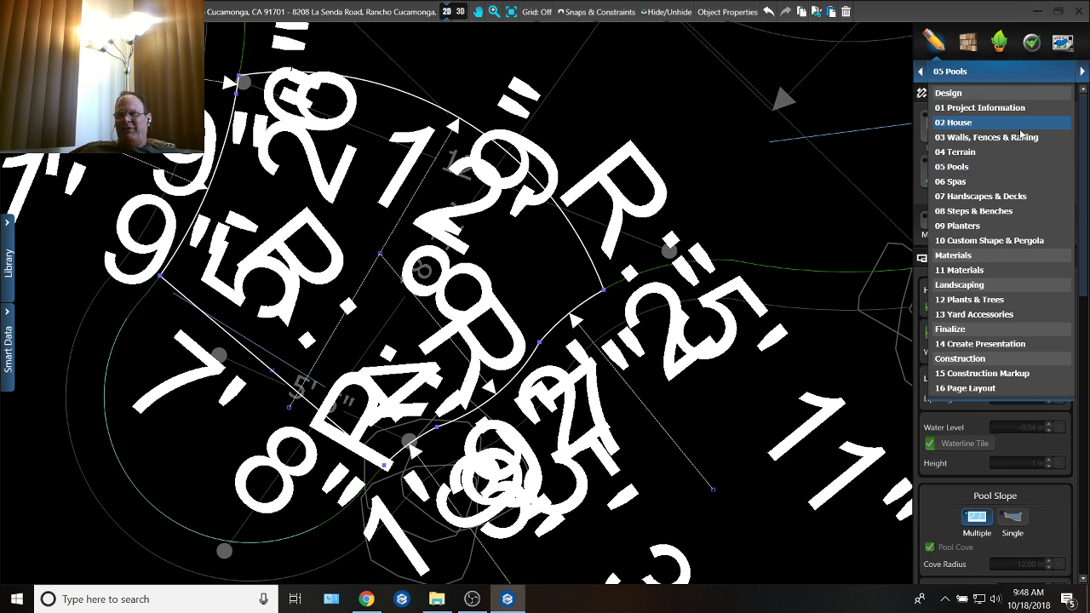
{"action": "left_click", "coordinate": [1016, 213]}
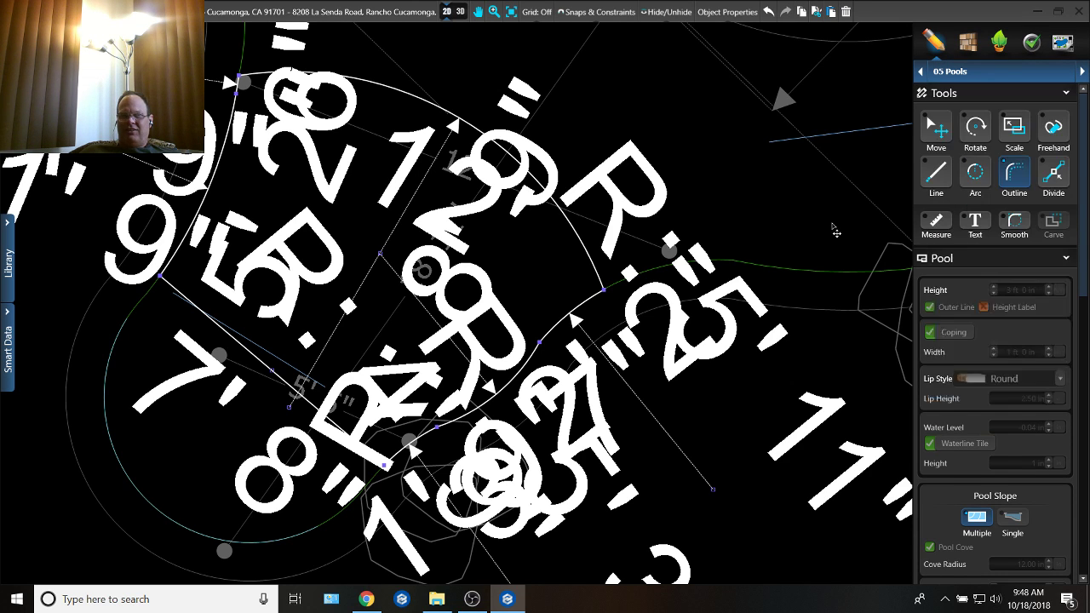
{"action": "middle_click_drag", "start_coordinate": [612, 269], "coordinate": [642, 311]}
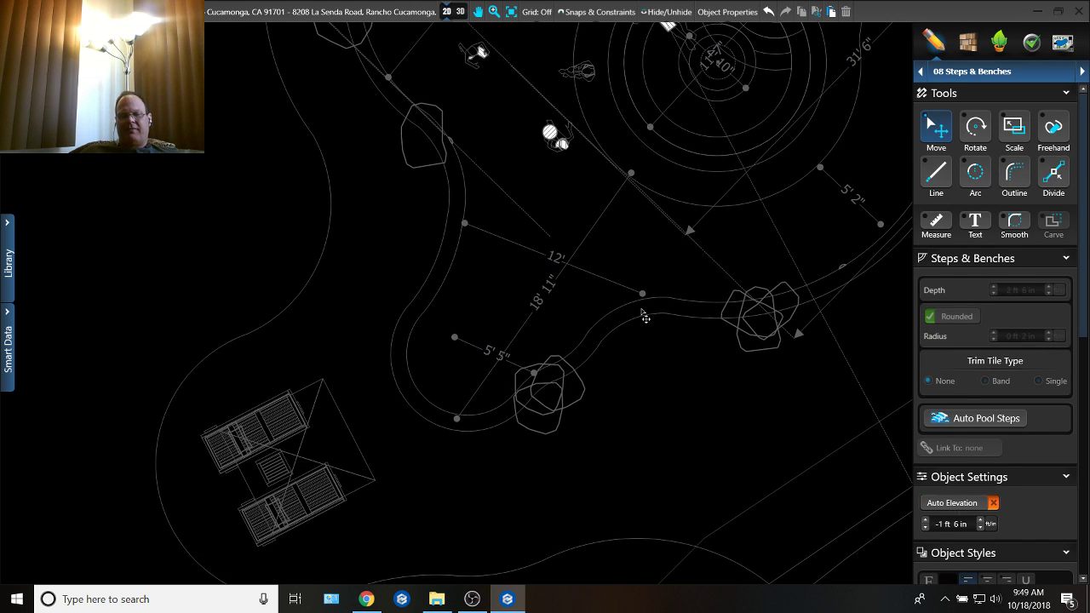
{"action": "scroll", "coordinate": [645, 317], "scroll_direction": "up", "scroll_amount": 3}
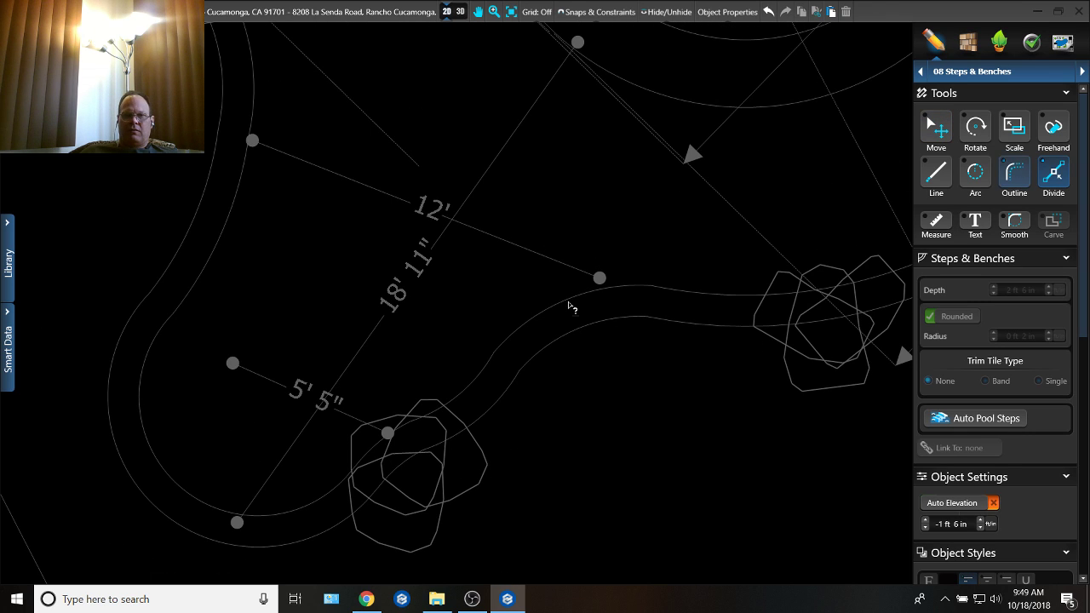
{"action": "key", "text": "l"}
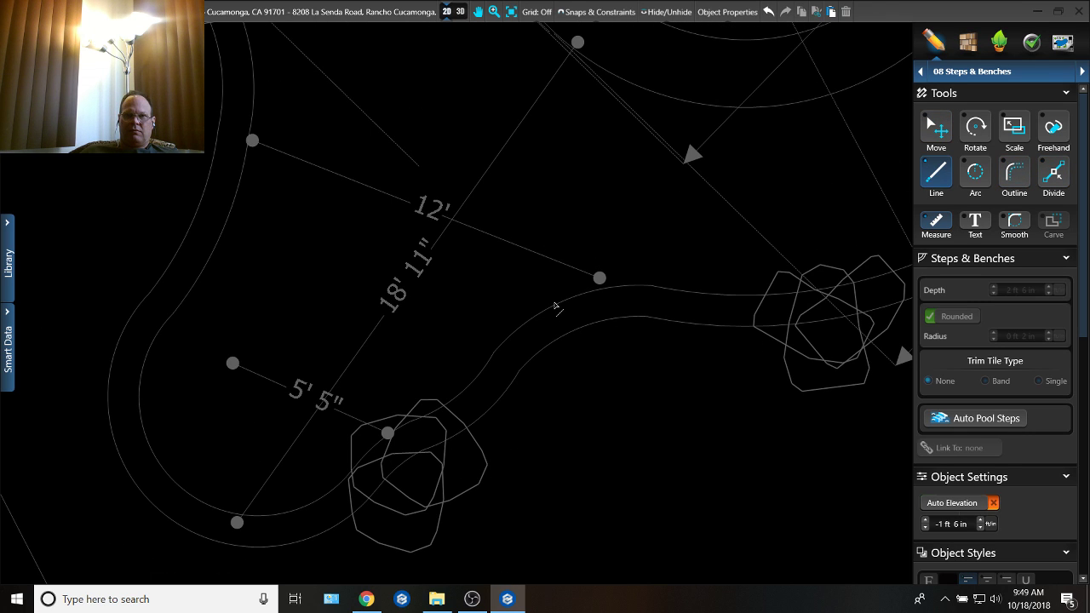
{"action": "key", "text": "a"}
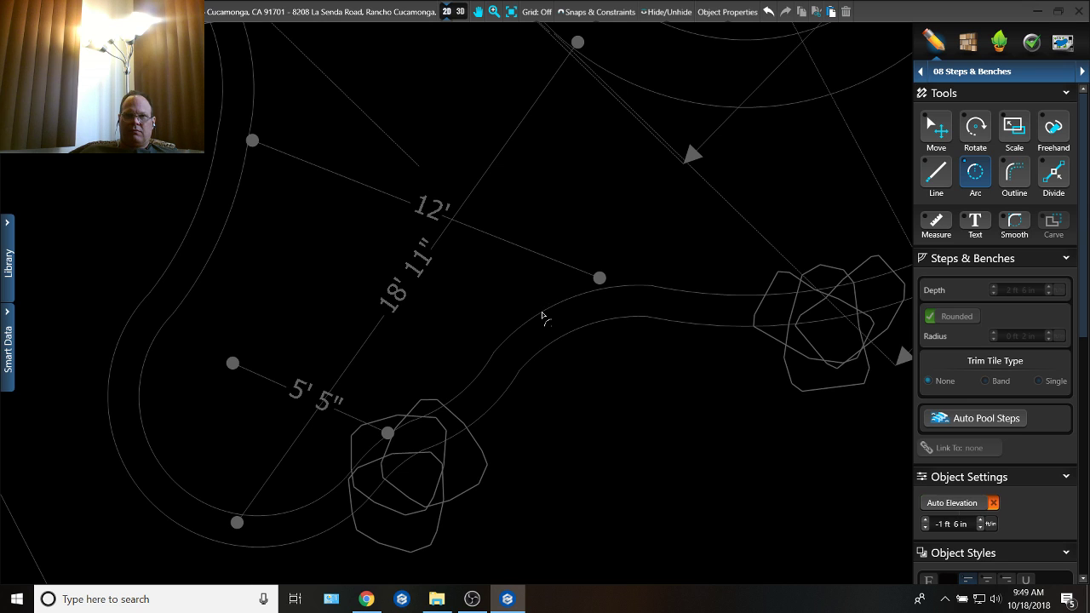
{"action": "left_click", "coordinate": [545, 313]}
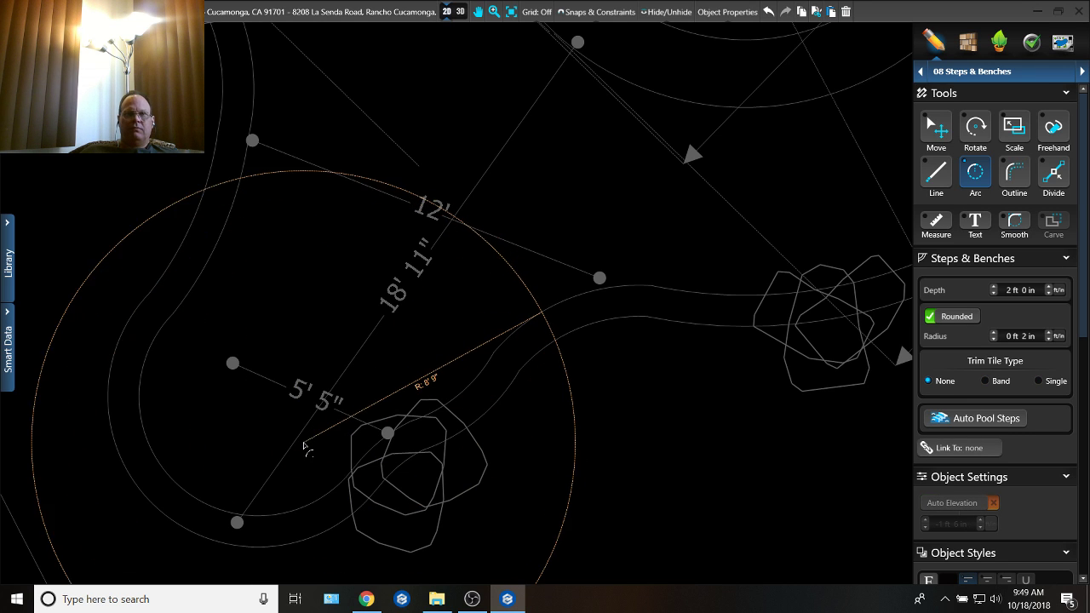
{"action": "middle_click_drag", "start_coordinate": [285, 473], "coordinate": [366, 555]}
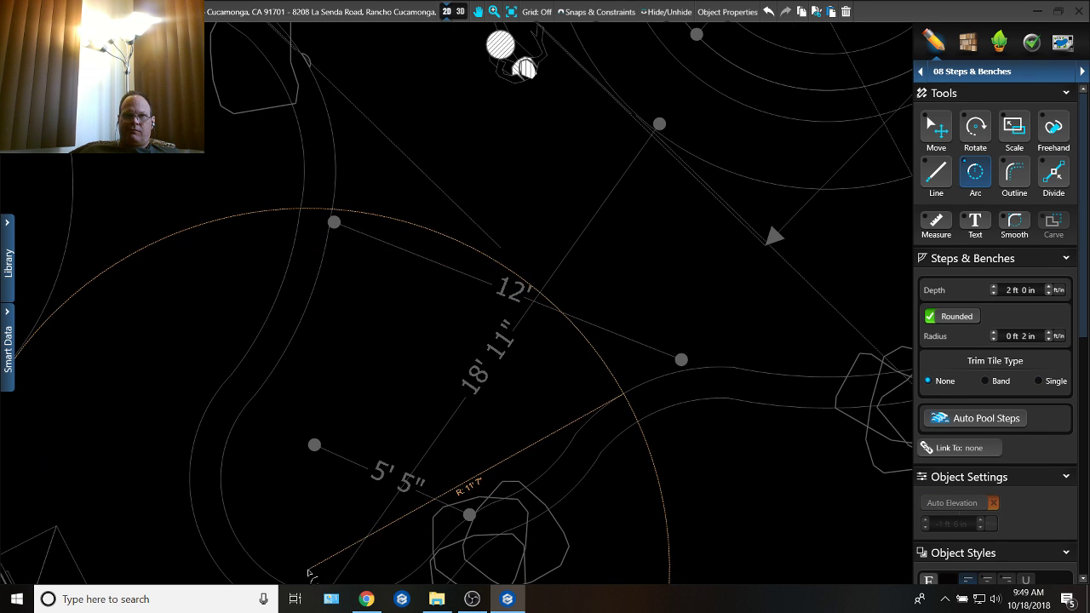
{"action": "key", "text": "ctrl+z"}
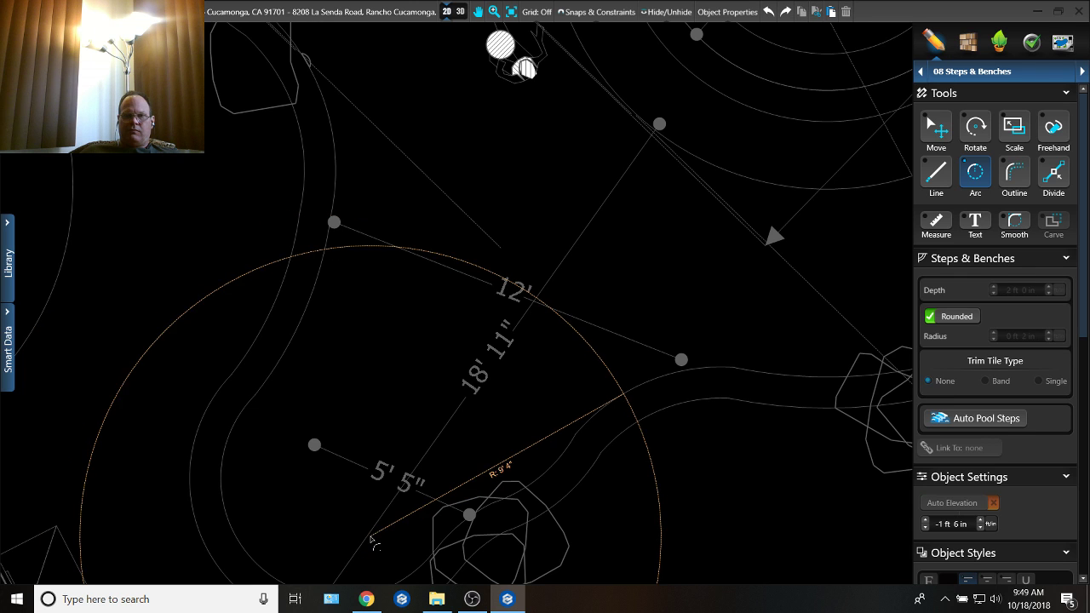
Step: Draw a step arc across the lobe's mouth from one pool edge to the other, with about 8' 1" radius and 13' 3" length
{"action": "left_click", "coordinate": [633, 394]}
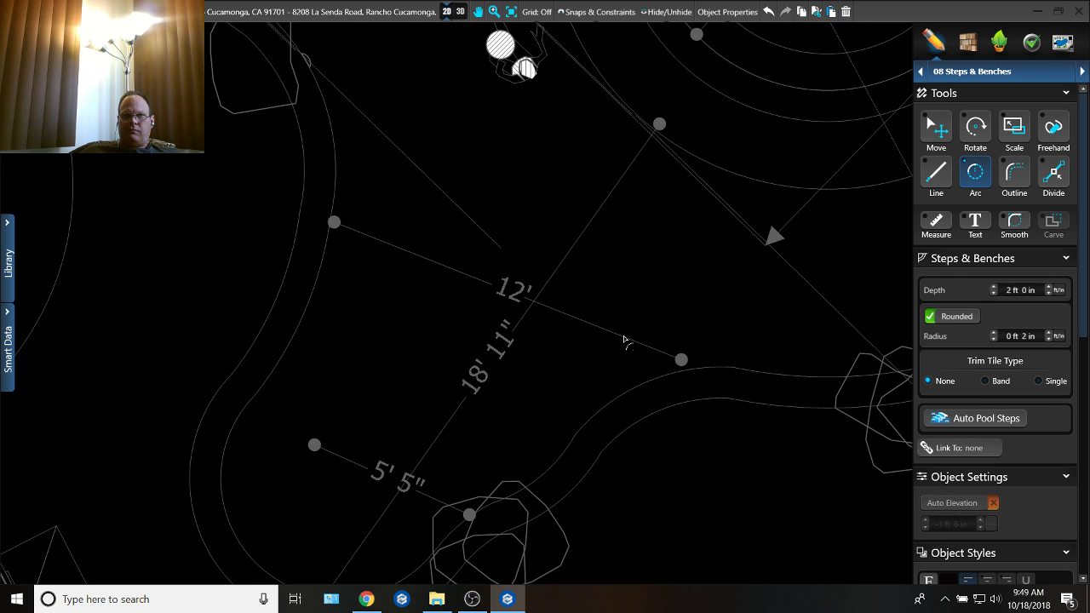
{"action": "middle_click_drag", "start_coordinate": [577, 138], "coordinate": [572, 300]}
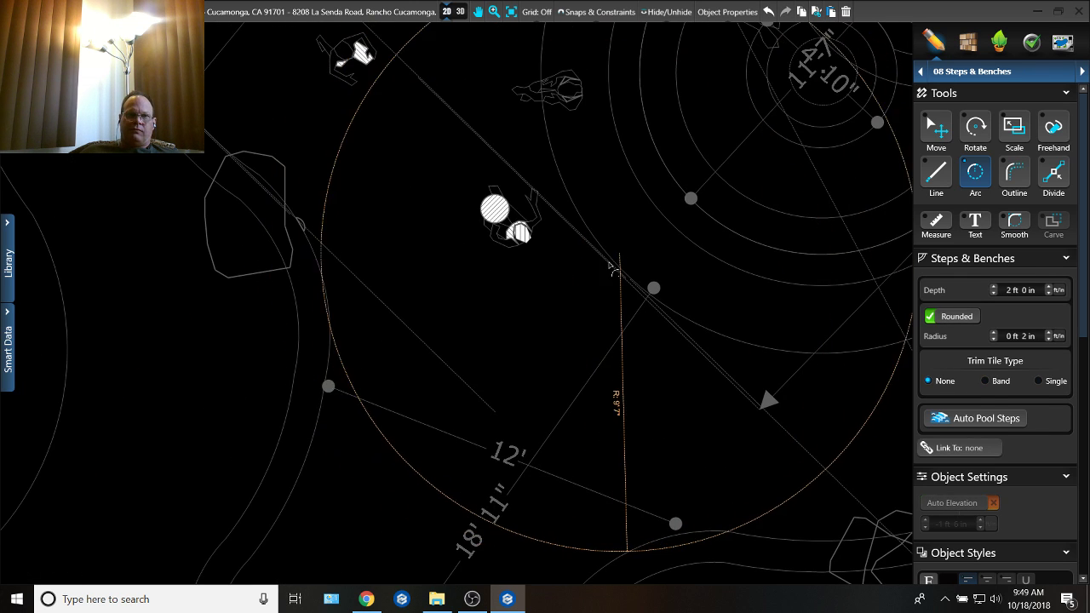
{"action": "left_click", "coordinate": [583, 308]}
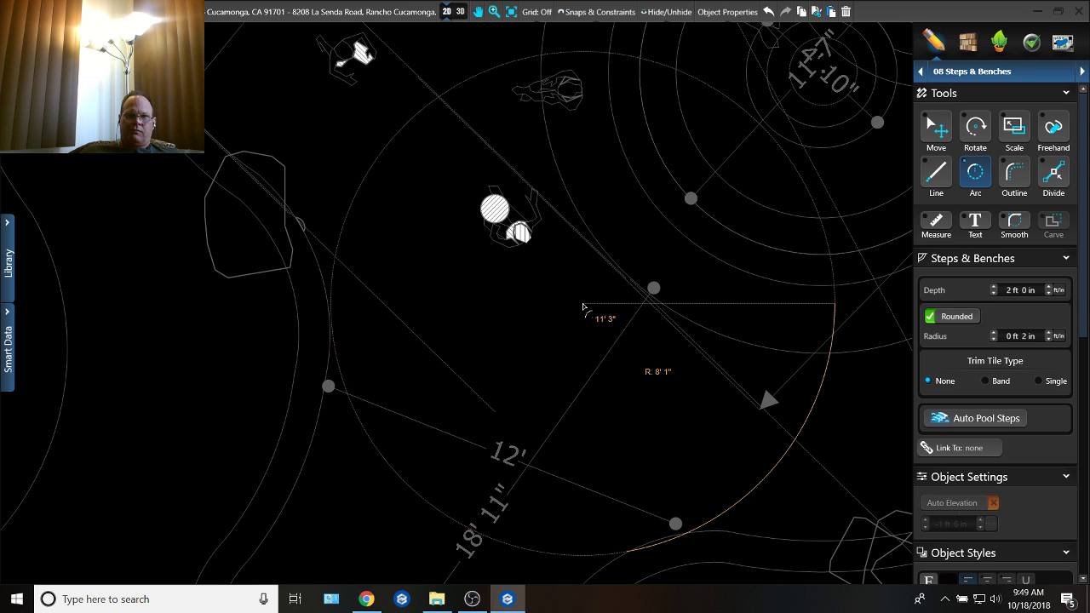
{"action": "middle_click_drag", "start_coordinate": [619, 417], "coordinate": [673, 308]}
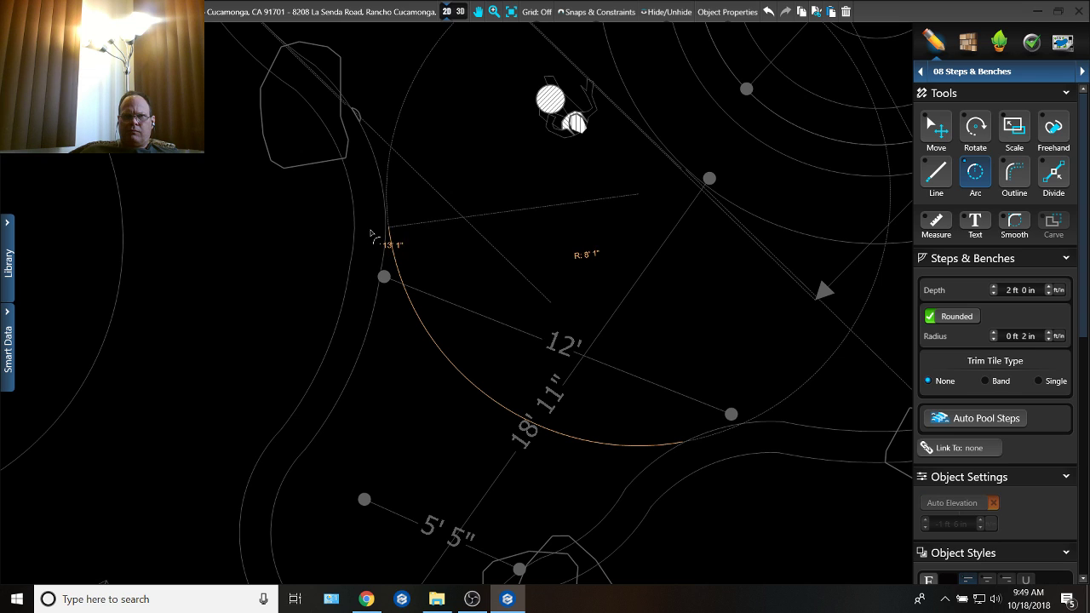
{"action": "left_click", "coordinate": [373, 229]}
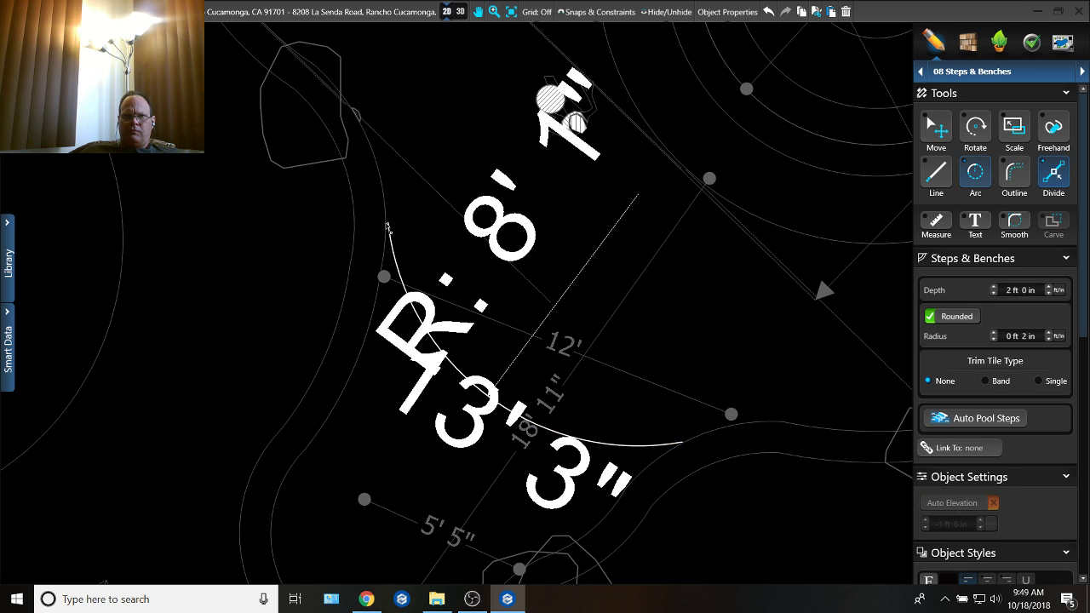
Step: Move the new arc's free end so that it meets the pool's inner edge on the far side of the lobe
{"action": "scroll", "coordinate": [387, 228], "scroll_direction": "up", "scroll_amount": 3}
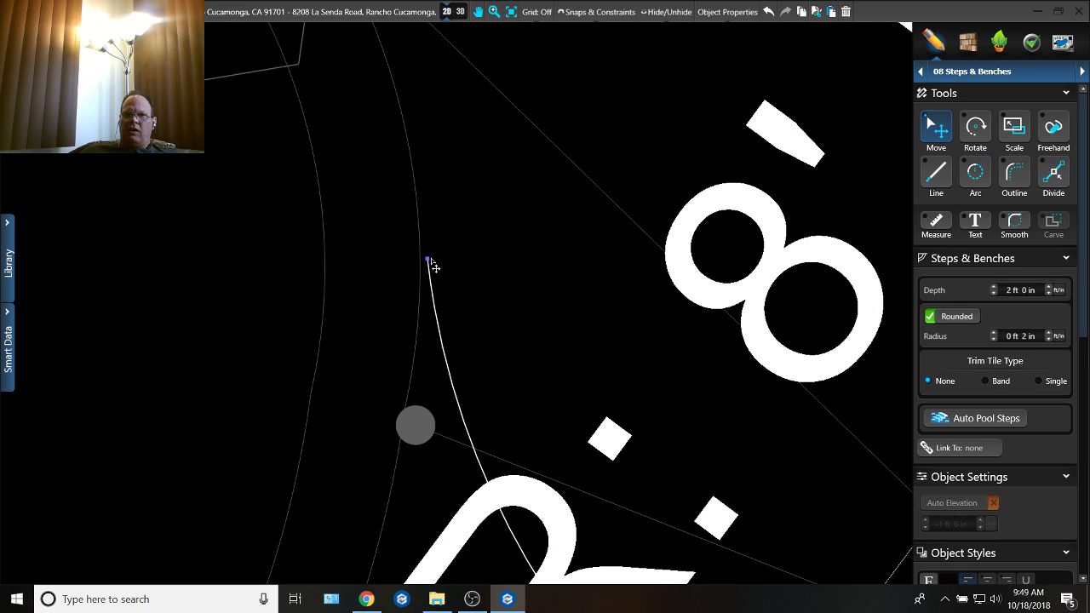
{"action": "left_click_drag", "start_coordinate": [430, 266], "coordinate": [425, 273]}
{"action": "scroll", "coordinate": [451, 270], "scroll_direction": "up", "scroll_amount": 2}
{"action": "key", "text": "l"}
{"action": "left_click", "coordinate": [426, 274]}
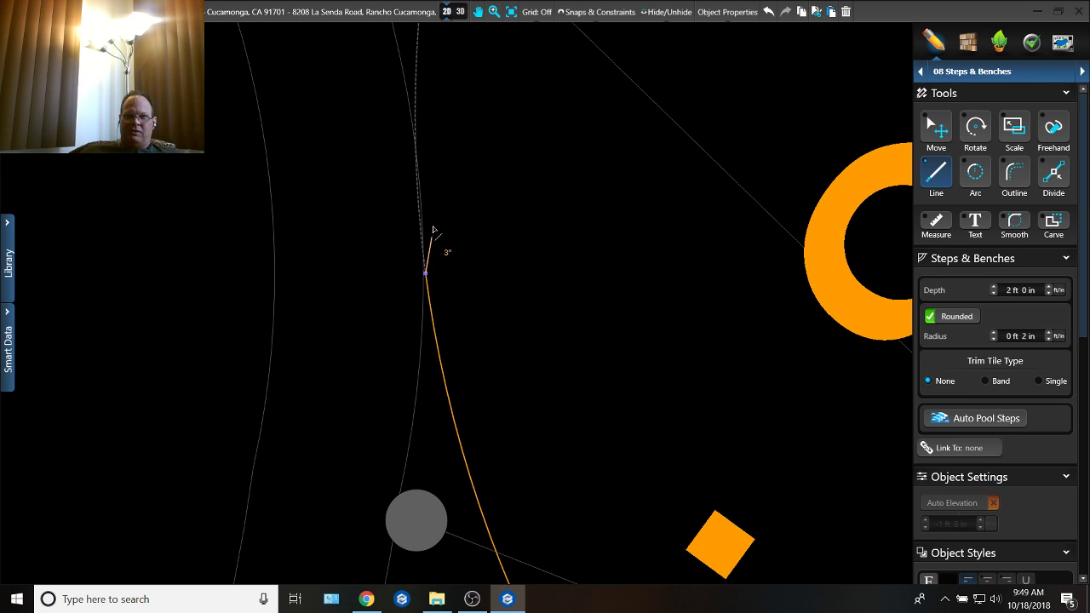
{"action": "key", "text": "Escape"}
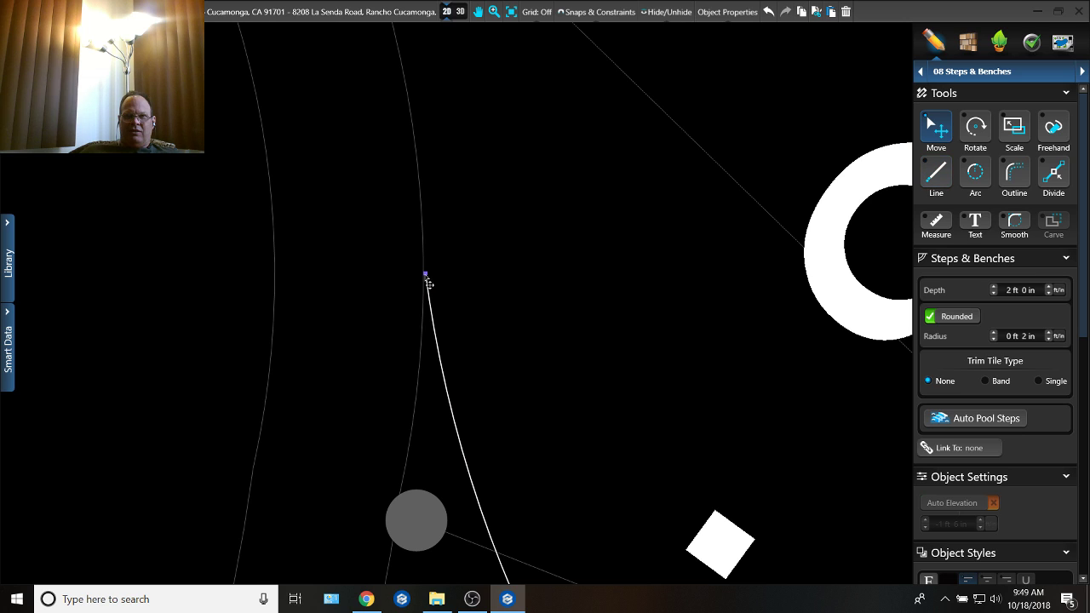
{"action": "left_click", "coordinate": [426, 281]}
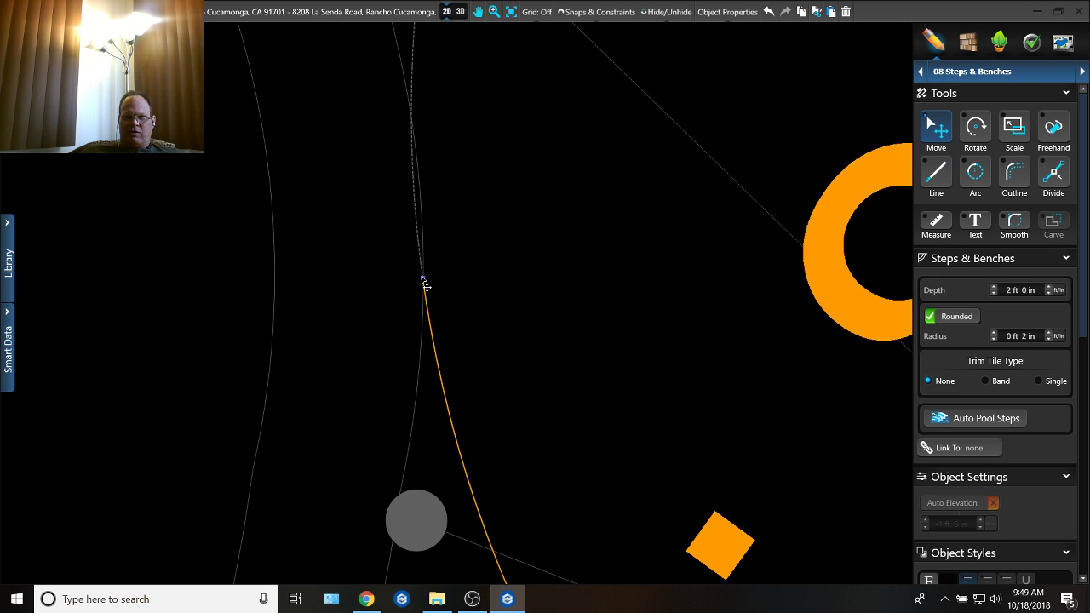
{"action": "key", "text": "l"}
{"action": "left_click", "coordinate": [422, 278]}
{"action": "key", "text": "Escape"}
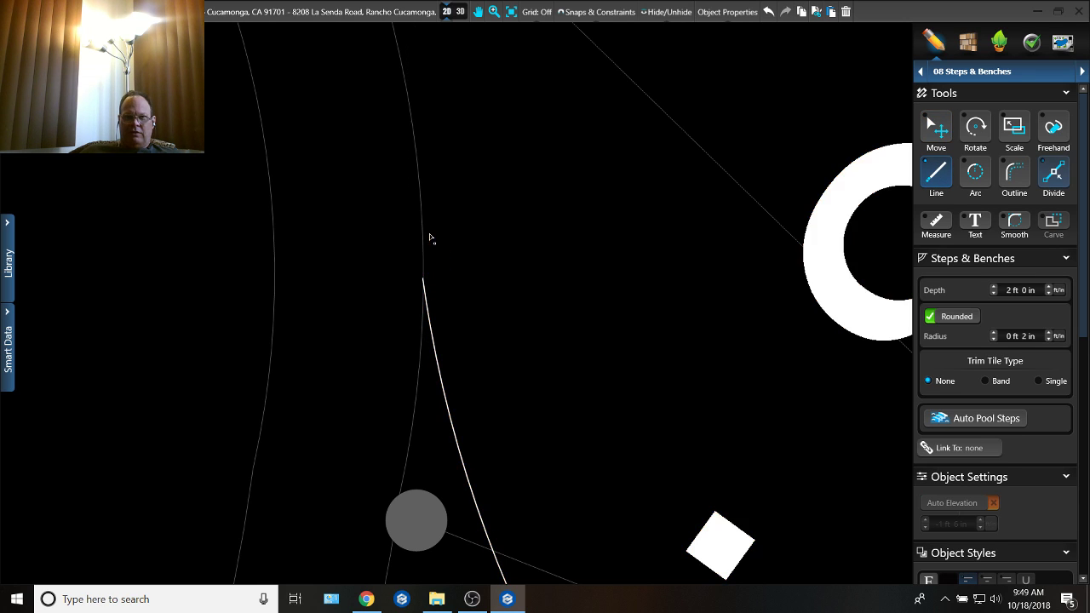
Step: Extend the step outline from the arc's end a short way along the pool's inner edge with the Outline tool
{"action": "key", "text": "d"}
{"action": "left_click", "coordinate": [424, 264]}
{"action": "left_click", "coordinate": [423, 188]}
{"action": "scroll", "coordinate": [424, 162], "scroll_direction": "down", "scroll_amount": 2}
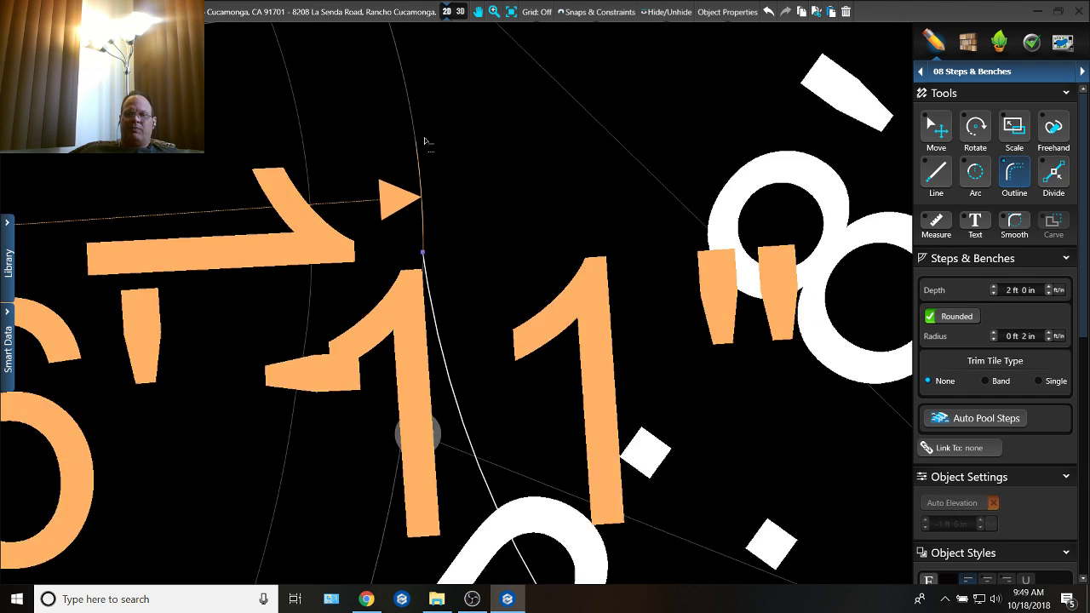
{"action": "key", "text": "Escape"}
Step: Draw a small rounded end cap with about 8" radius and 1' 4" length from the outlined edge segment into the pool
{"action": "key", "text": "a"}
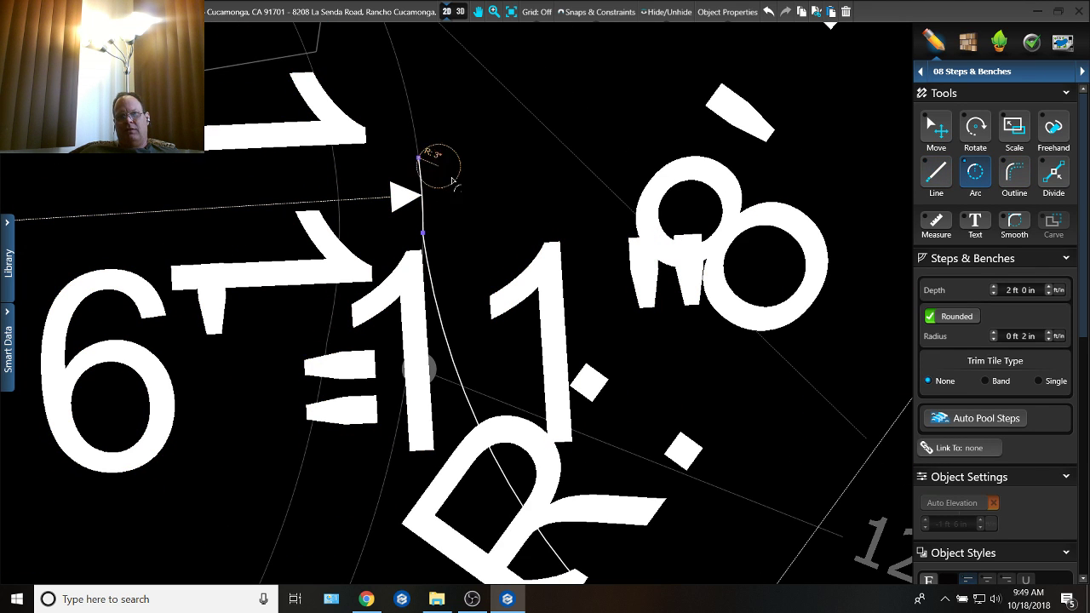
{"action": "left_click", "coordinate": [418, 158]}
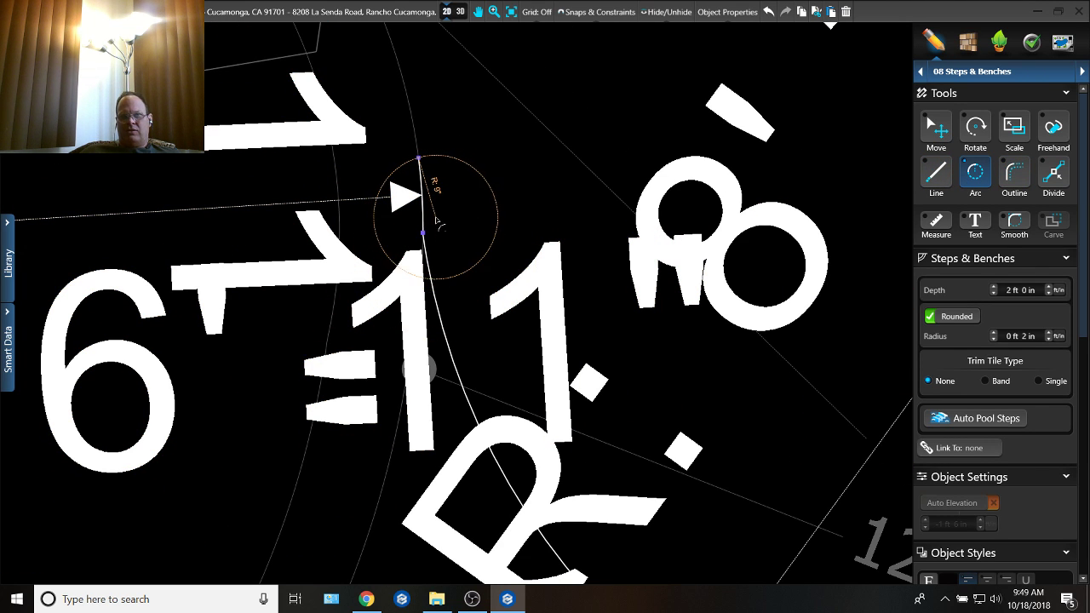
{"action": "left_click", "coordinate": [442, 212]}
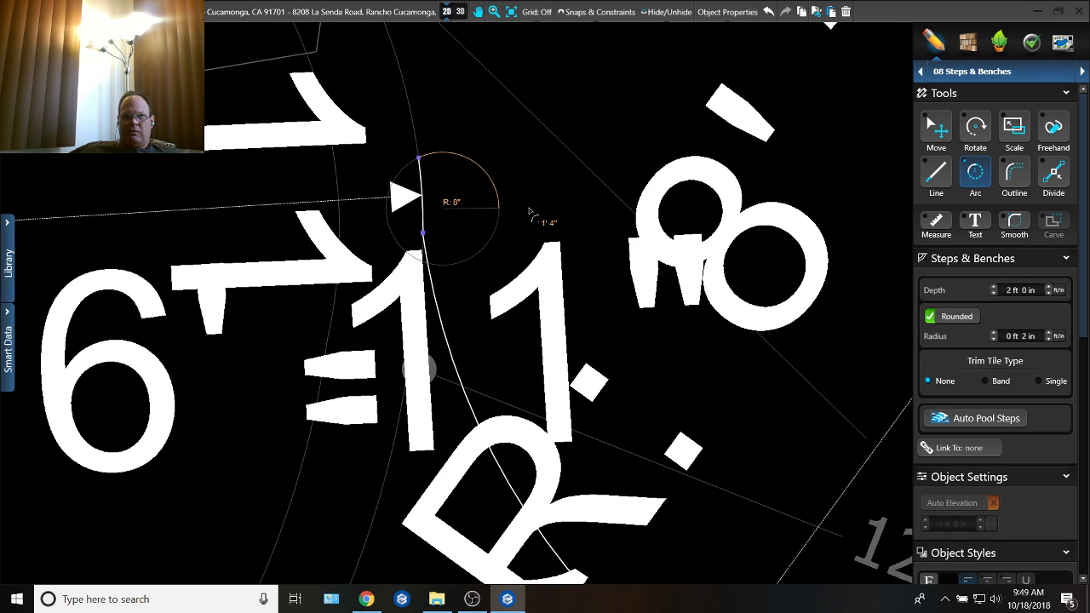
{"action": "left_click", "coordinate": [531, 212]}
Step: Draw the step's front arc with about 7' 3" radius, running alongside the rear arc from the small cap to the far side
{"action": "scroll", "coordinate": [600, 221], "scroll_direction": "down", "scroll_amount": 2}
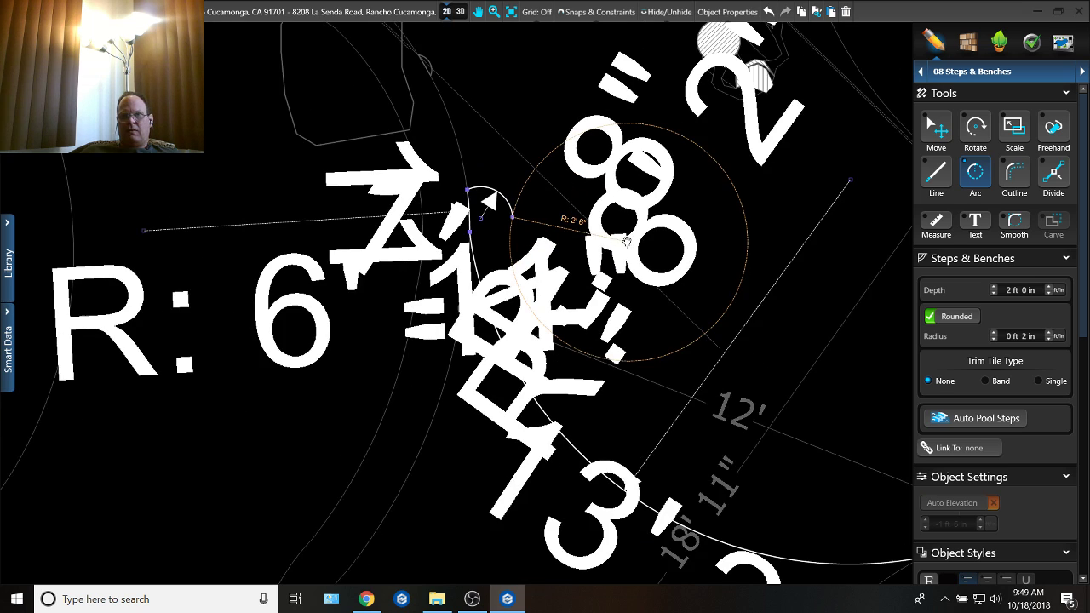
{"action": "middle_click_drag", "start_coordinate": [629, 242], "coordinate": [540, 208]}
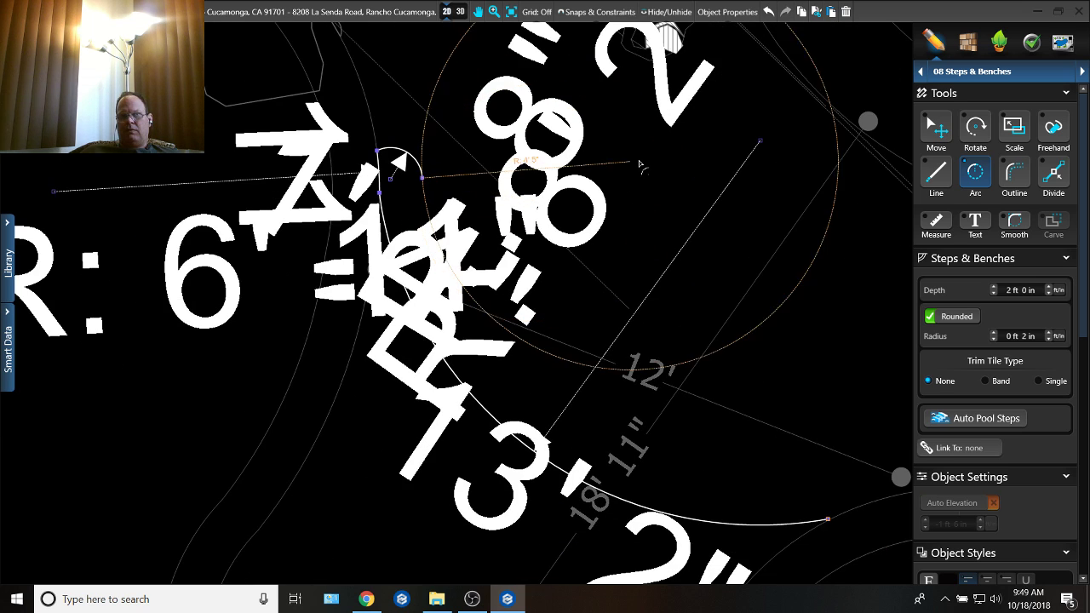
{"action": "left_click", "coordinate": [762, 141]}
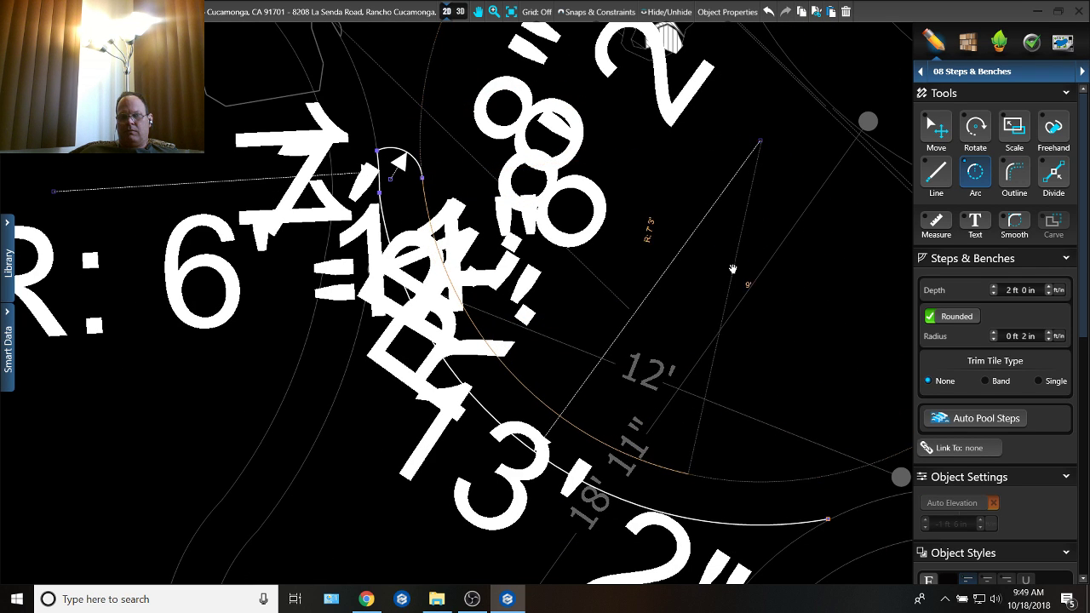
{"action": "middle_click_drag", "start_coordinate": [733, 268], "coordinate": [684, 178]}
{"action": "middle_click_drag", "start_coordinate": [675, 253], "coordinate": [648, 78]}
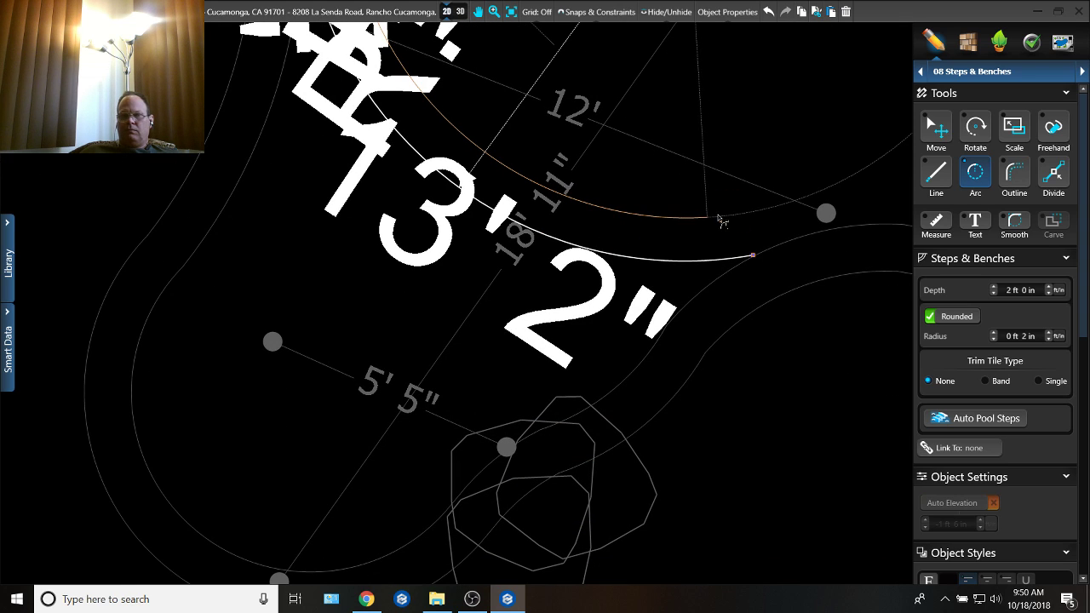
{"action": "left_click", "coordinate": [708, 219]}
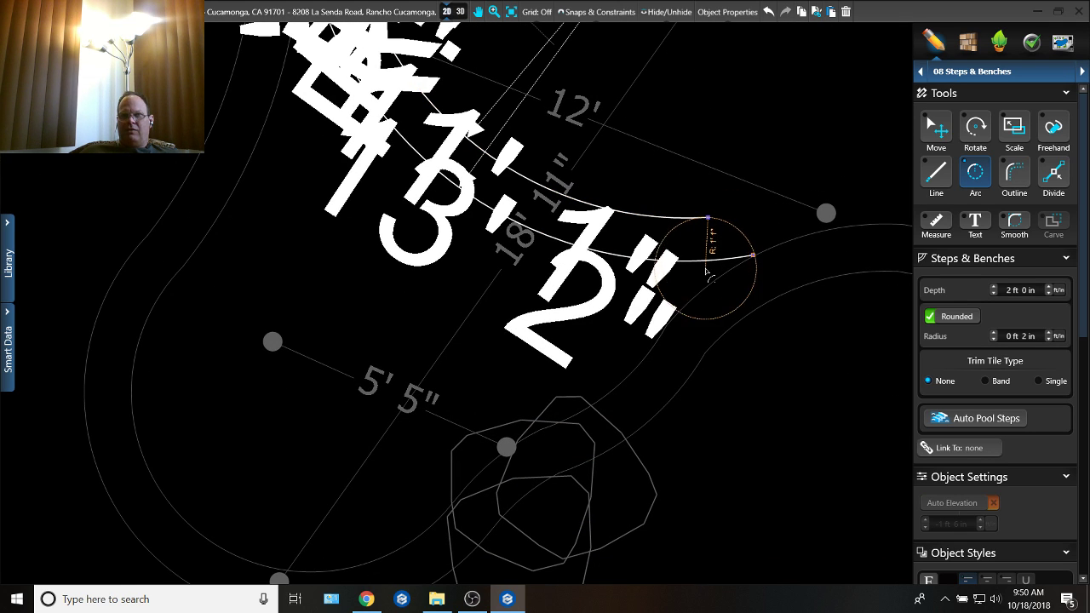
Step: Close the step with an end arc of about 1' radius and 1' 4" length, and set its depth to 2 ft 6 in
{"action": "left_click", "coordinate": [706, 266]}
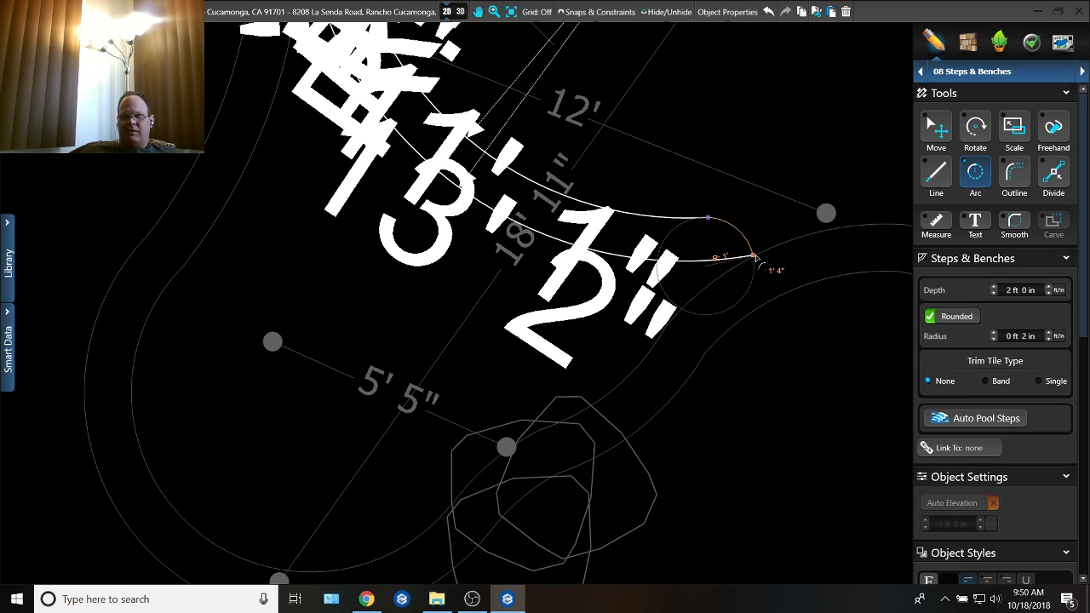
{"action": "left_click", "coordinate": [754, 255]}
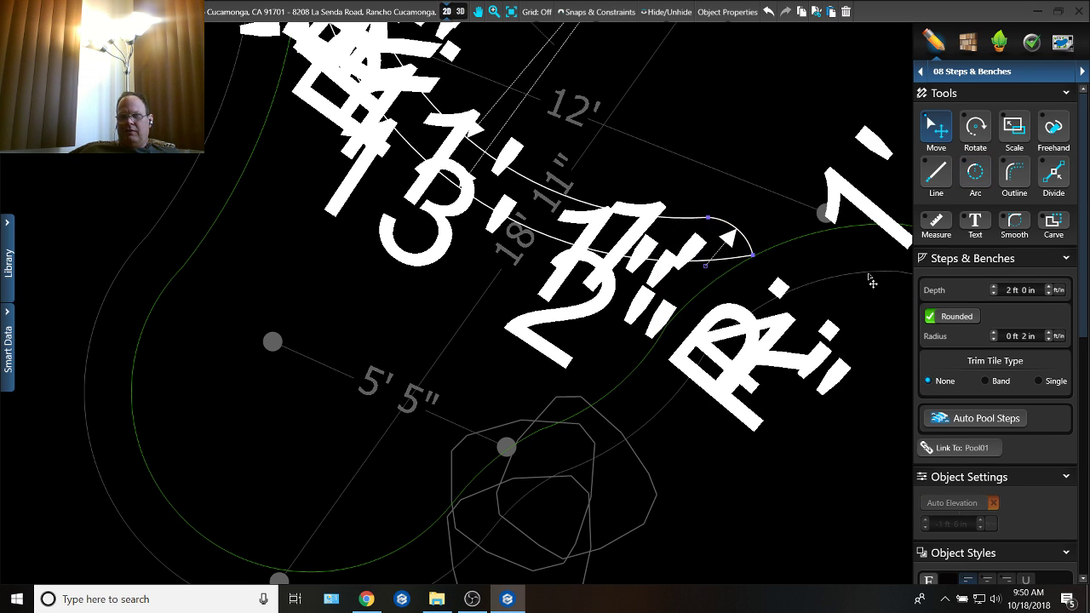
{"action": "left_click", "coordinate": [1033, 293]}
{"action": "type", "text": "2"}
{"action": "key", "text": "Return"}
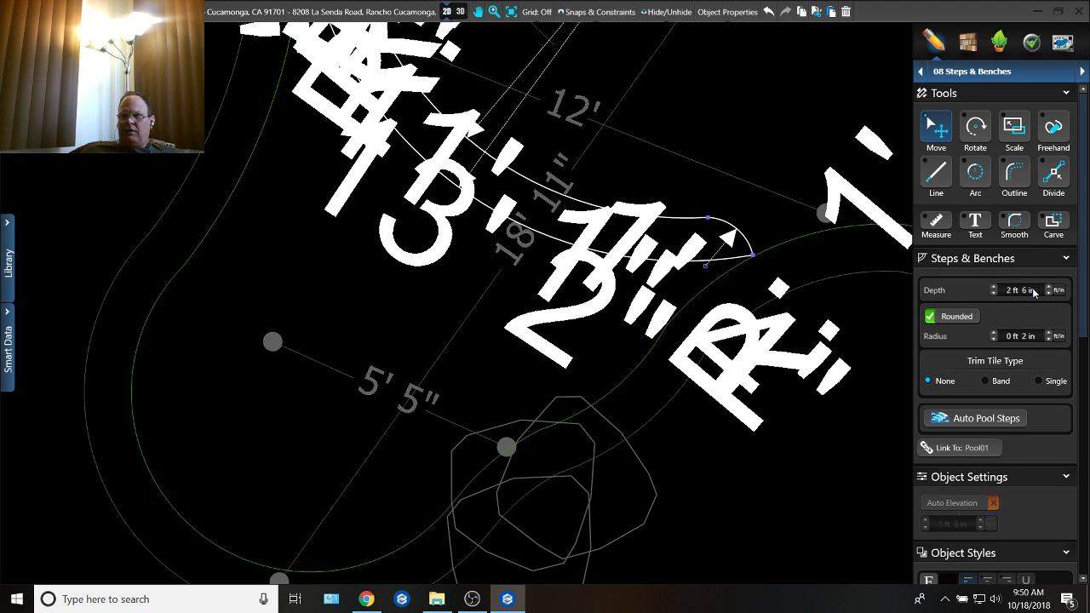
Step: Switch to the Pools stage, turn on Multiple pool slope editing for the pool and select the lobe's slope section
{"action": "left_click", "coordinate": [988, 72]}
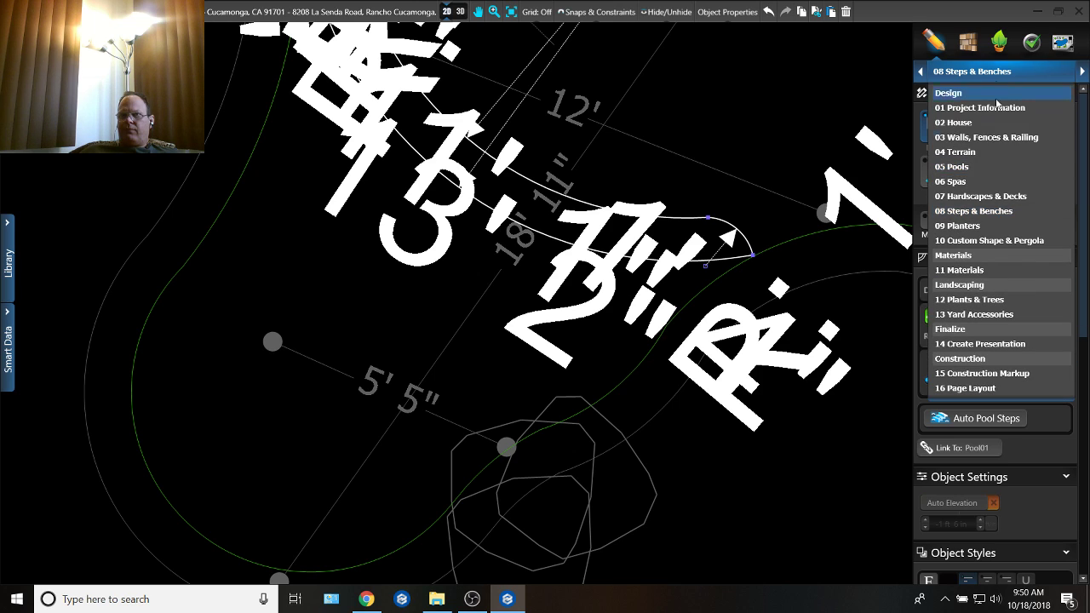
{"action": "left_click", "coordinate": [985, 179]}
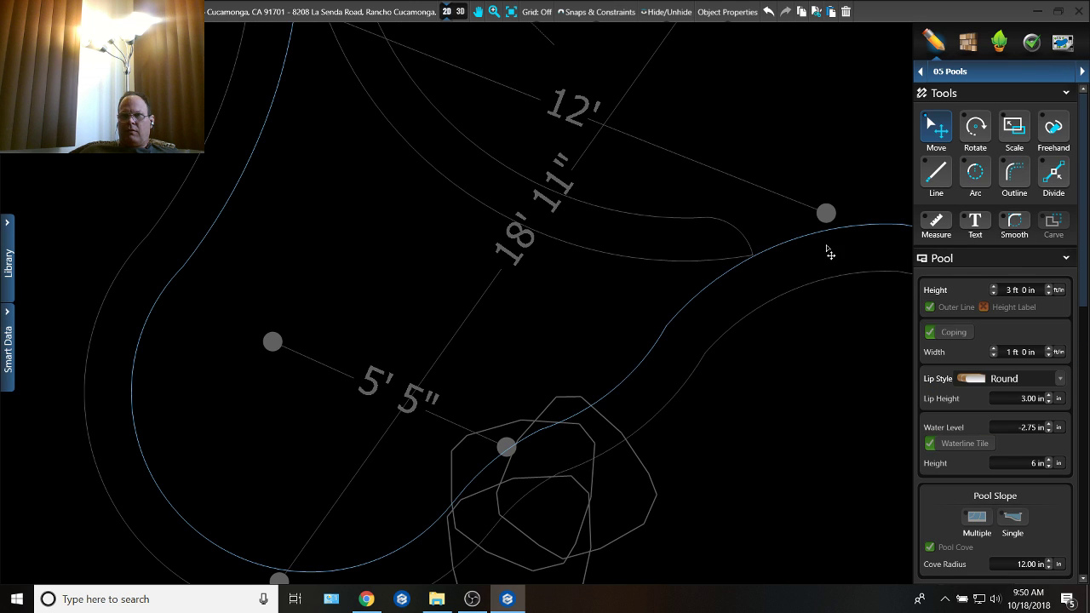
{"action": "left_click", "coordinate": [829, 248]}
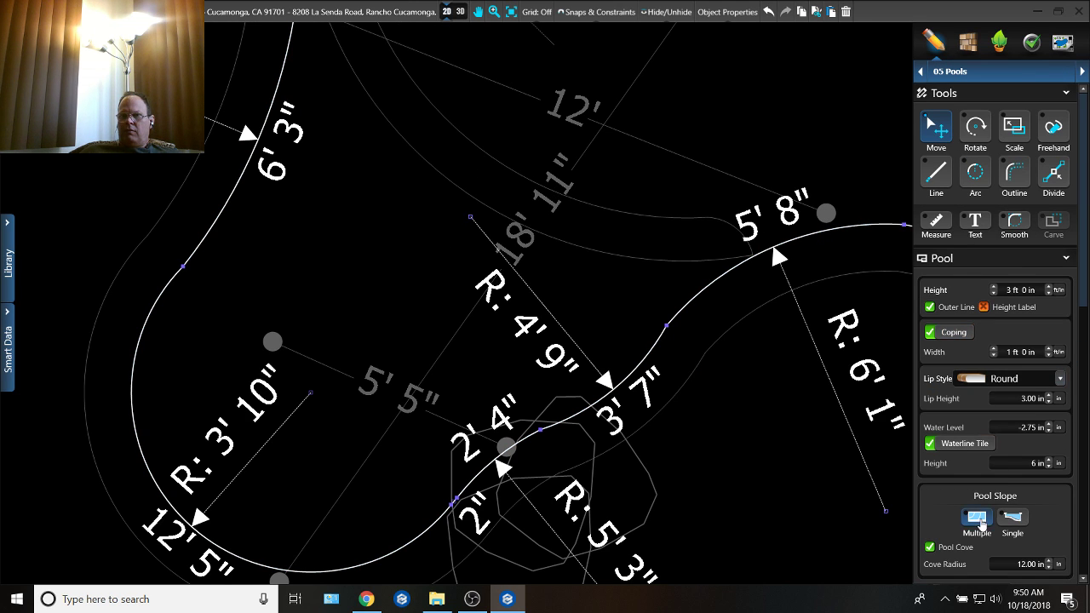
{"action": "scroll", "coordinate": [876, 443], "scroll_direction": "down", "scroll_amount": 5}
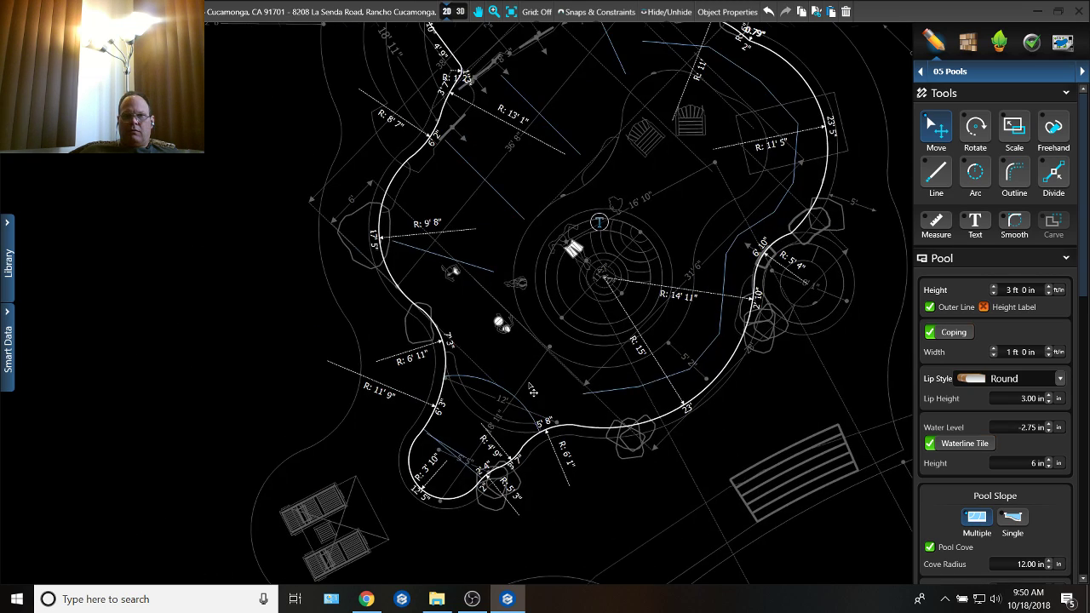
{"action": "scroll", "coordinate": [532, 390], "scroll_direction": "up", "scroll_amount": 4}
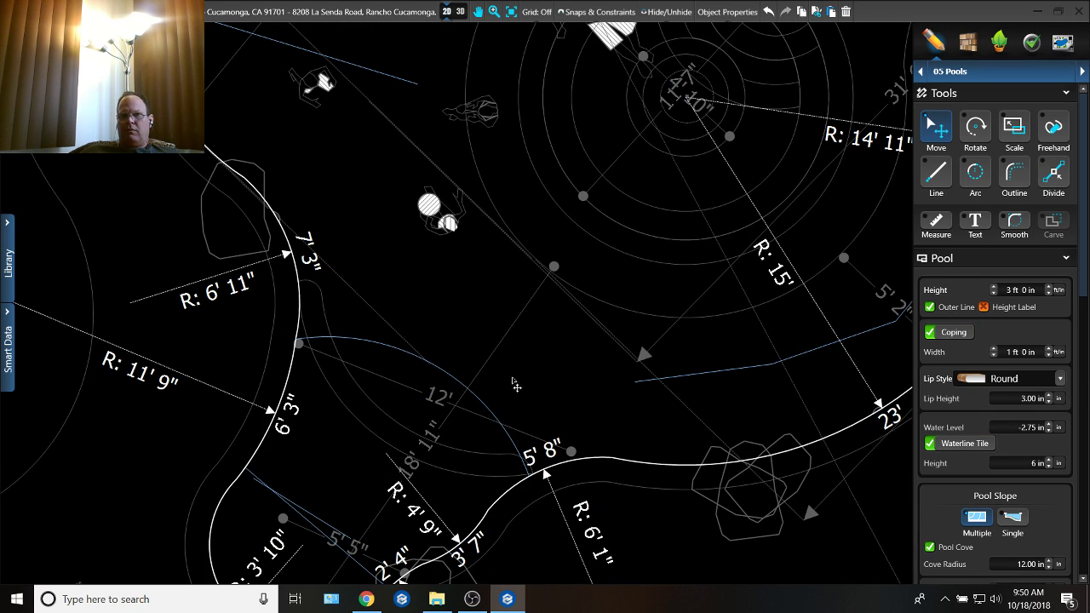
{"action": "middle_click_drag", "start_coordinate": [401, 364], "coordinate": [541, 308]}
{"action": "left_click", "coordinate": [568, 308]}
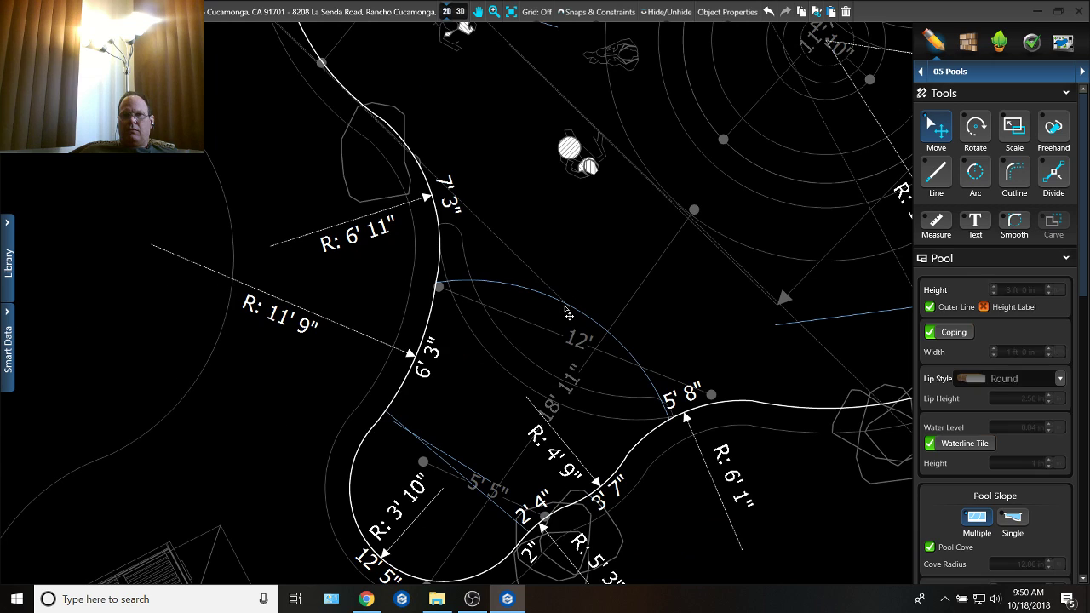
Step: Delete the slope section's arc across the lobe's mouth, together with the short edge segments adjoining its two ends
{"action": "scroll", "coordinate": [499, 281], "scroll_direction": "up", "scroll_amount": 3}
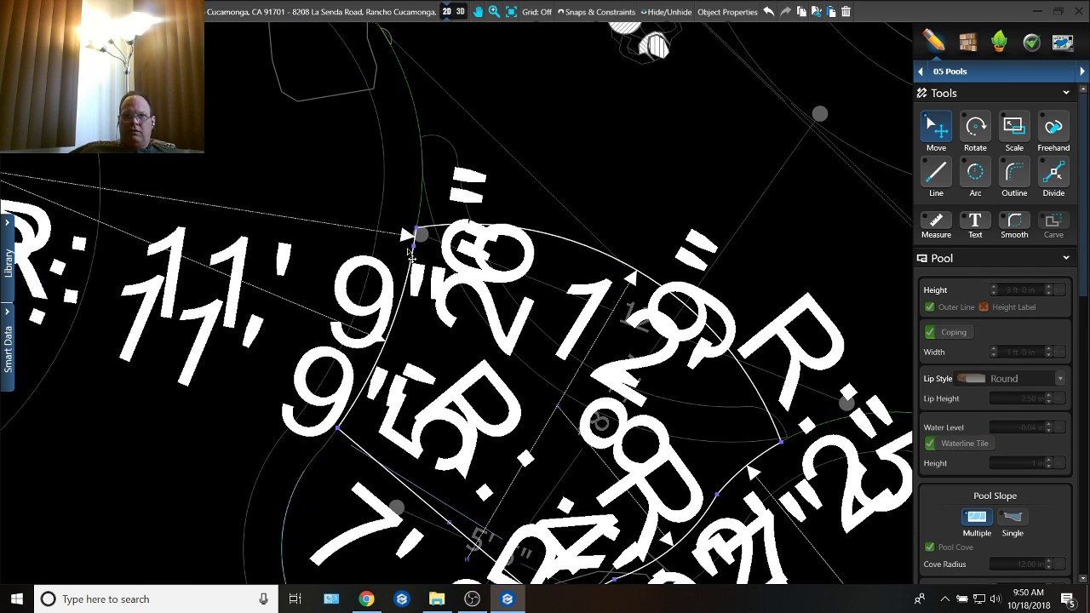
{"action": "left_click_drag", "start_coordinate": [417, 229], "coordinate": [504, 368]}
{"action": "key", "text": "Delete"}
{"action": "middle_click_drag", "start_coordinate": [446, 265], "coordinate": [433, 212]}
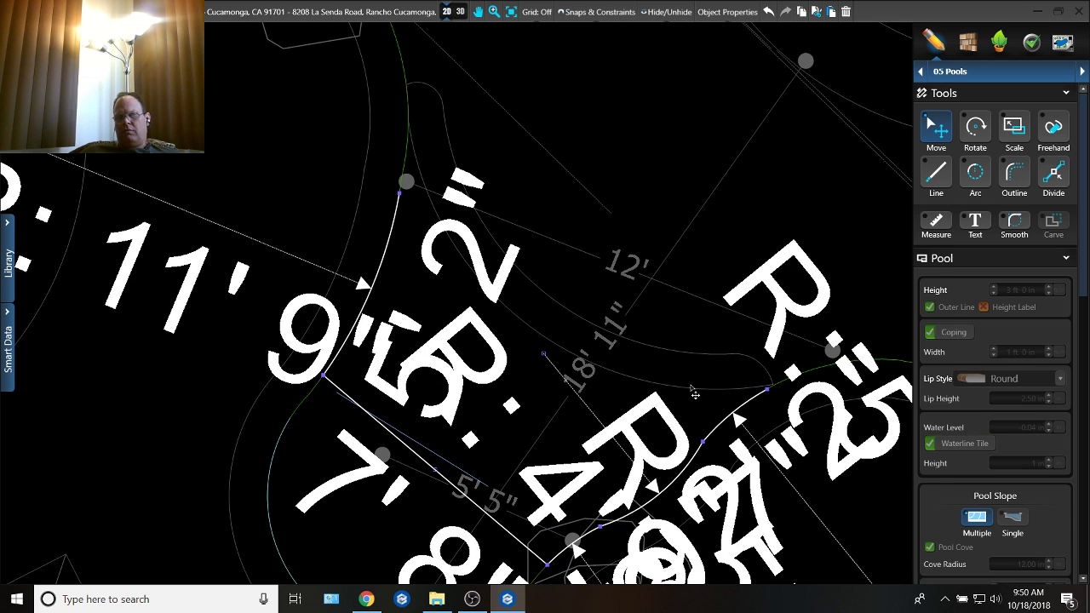
{"action": "middle_click_drag", "start_coordinate": [748, 401], "coordinate": [725, 246]}
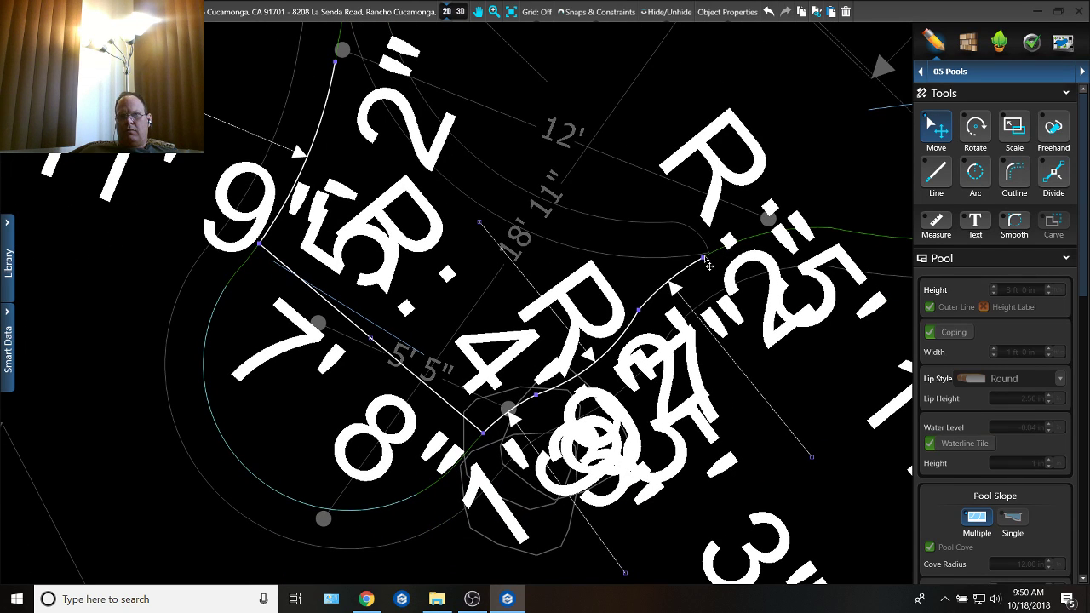
{"action": "left_click", "coordinate": [707, 264]}
{"action": "key", "text": "Delete"}
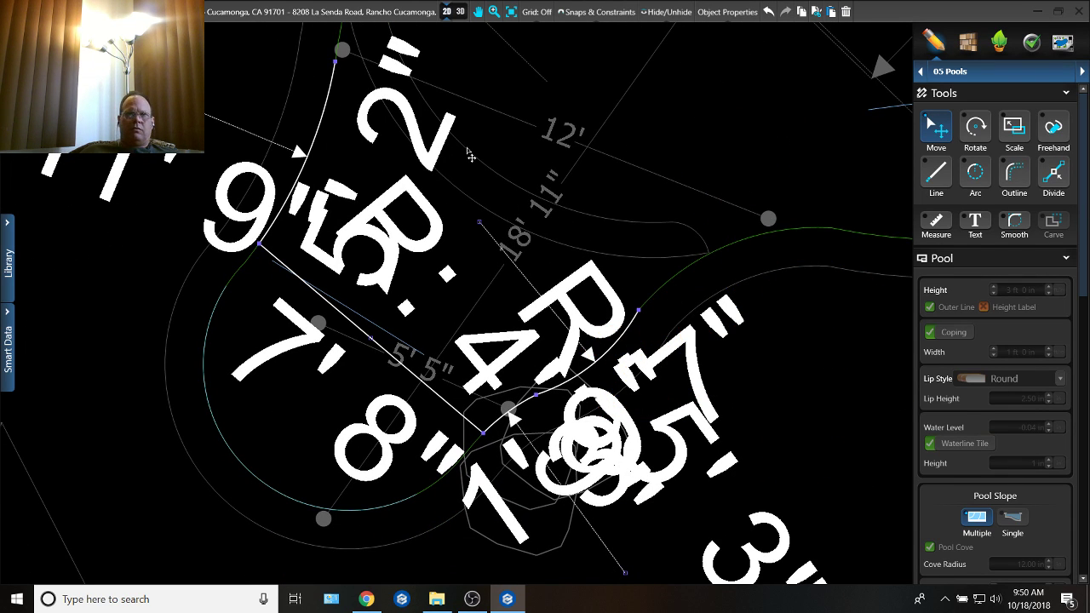
Step: Shorten the slope section's open side edge to about 3' 8" and close the section with an arc of about 10' 8" radius, 10' long
{"action": "middle_click_drag", "start_coordinate": [487, 189], "coordinate": [571, 291]}
{"action": "left_click_drag", "start_coordinate": [437, 176], "coordinate": [426, 236]}
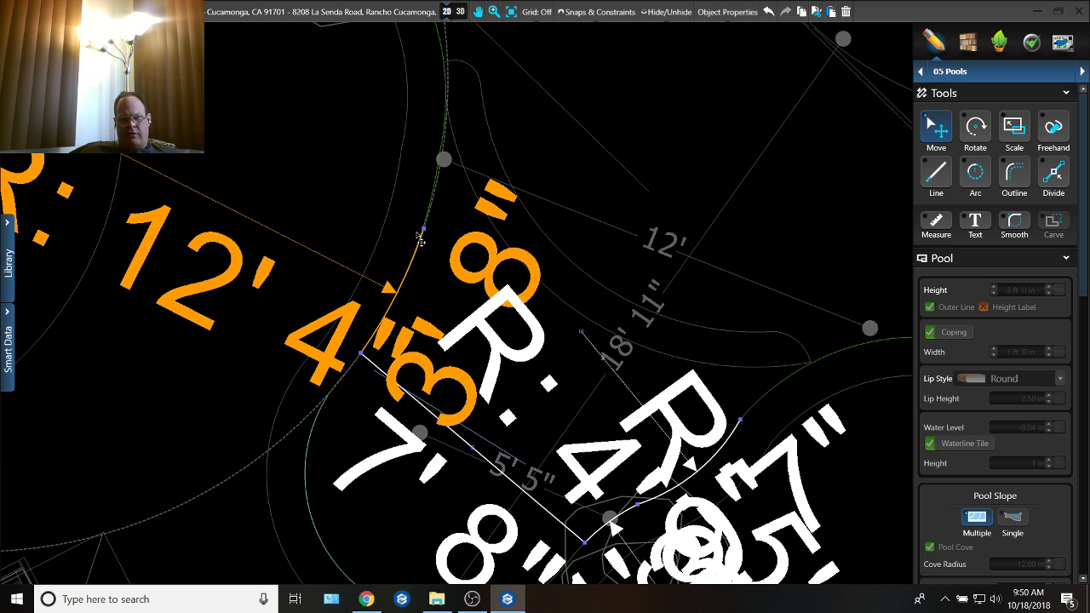
{"action": "key", "text": "l"}
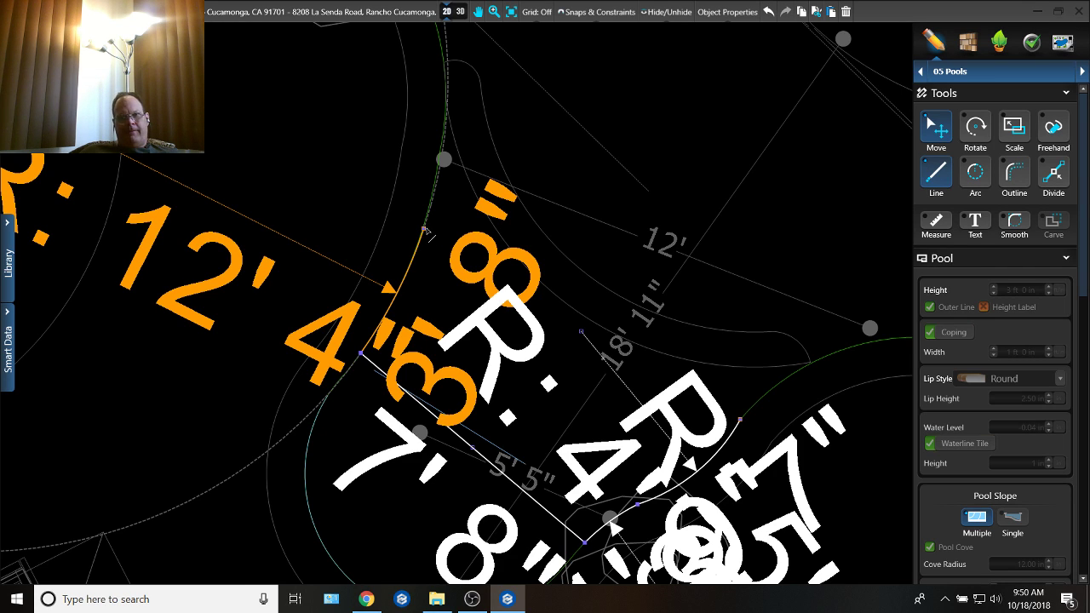
{"action": "key", "text": "a"}
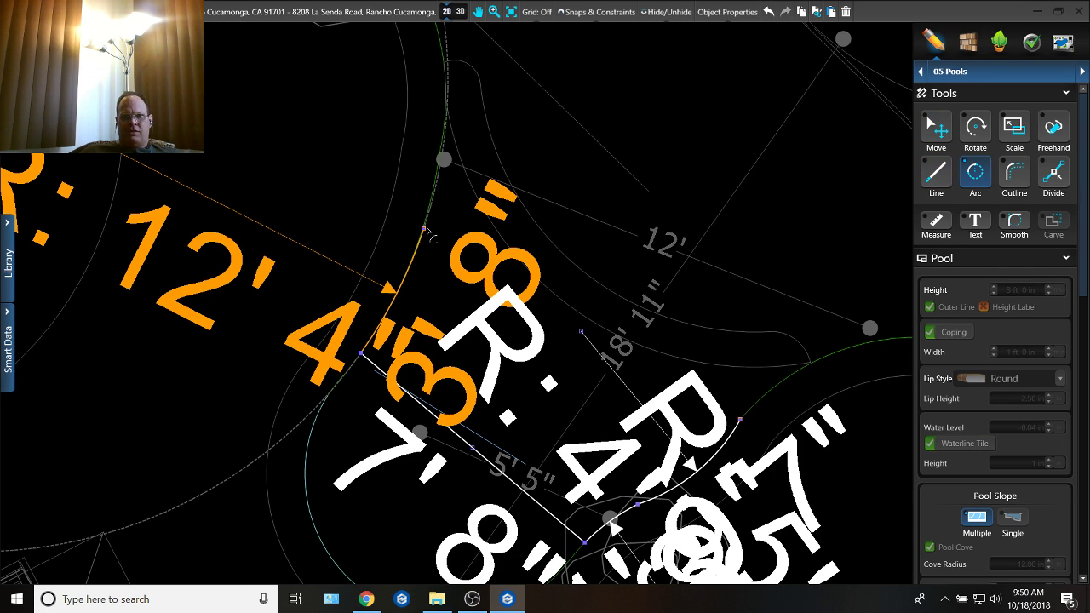
{"action": "left_click", "coordinate": [424, 230]}
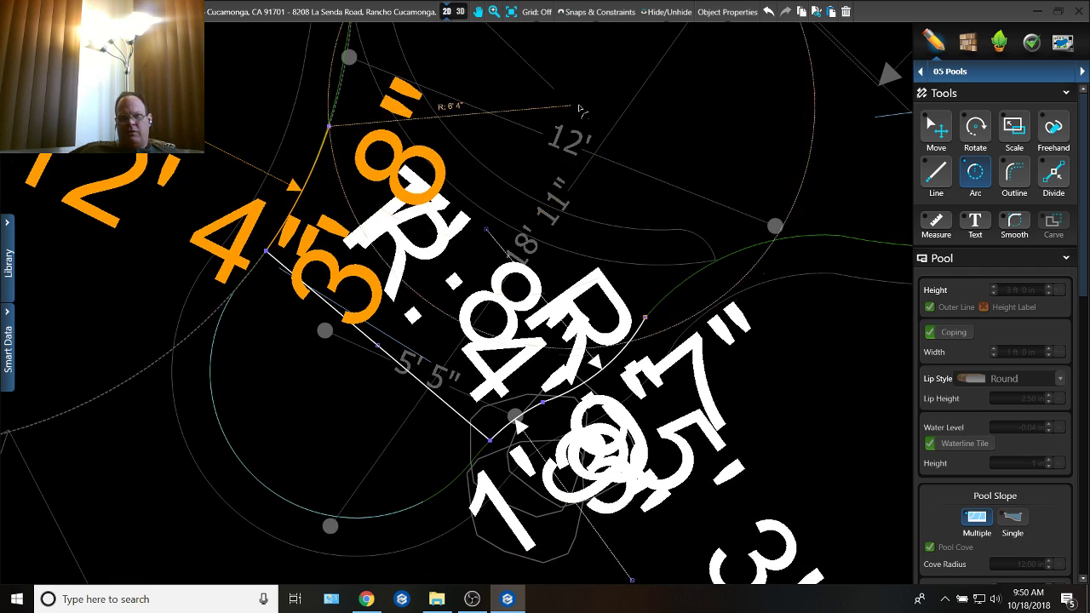
{"action": "middle_click_drag", "start_coordinate": [544, 80], "coordinate": [480, 145]}
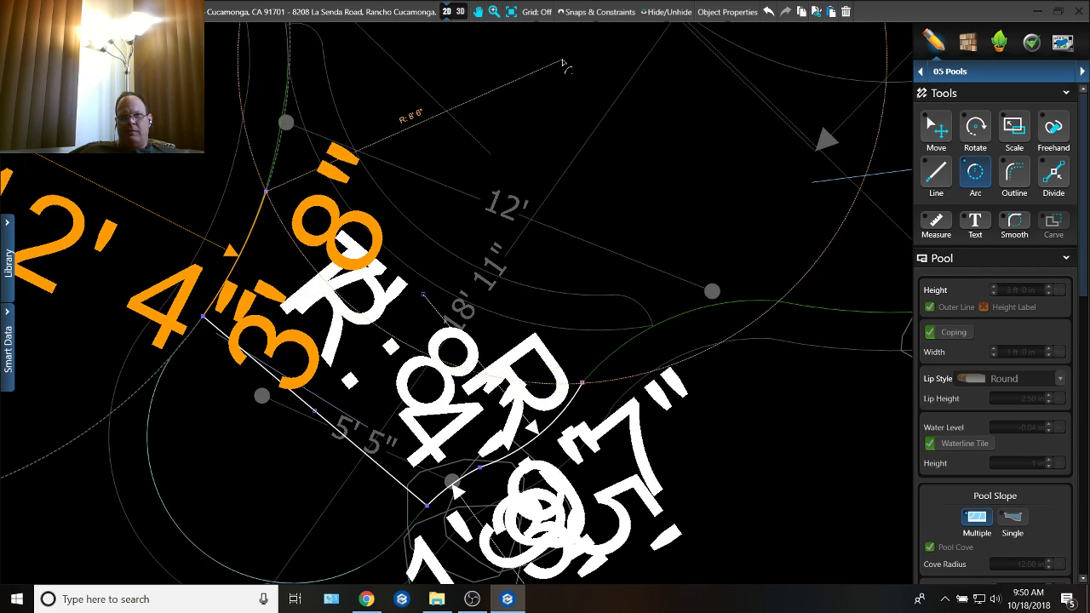
{"action": "middle_click_drag", "start_coordinate": [560, 55], "coordinate": [483, 142]}
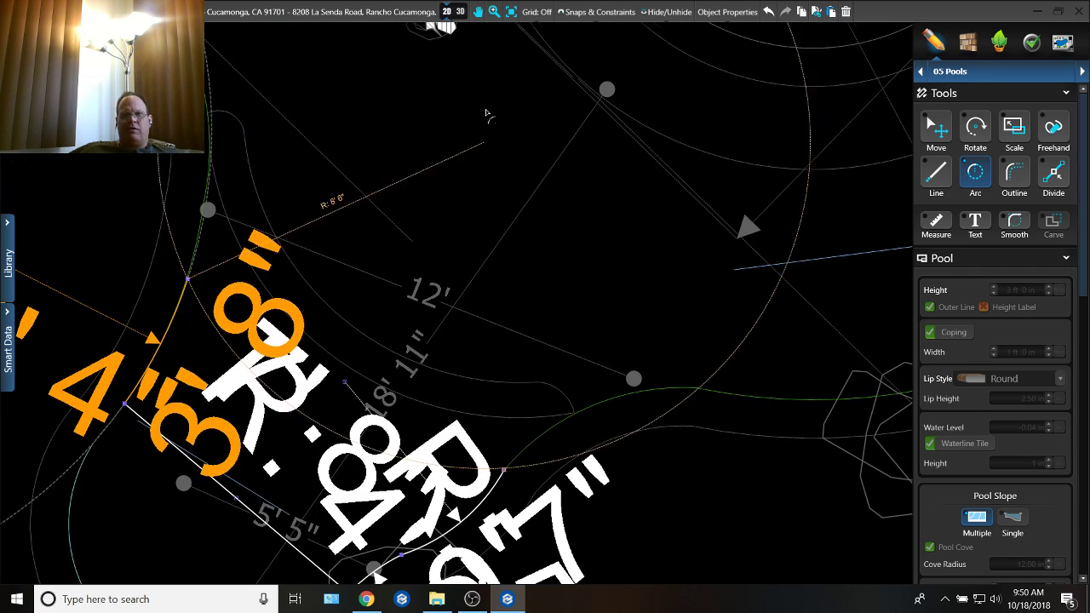
{"action": "left_click", "coordinate": [533, 65]}
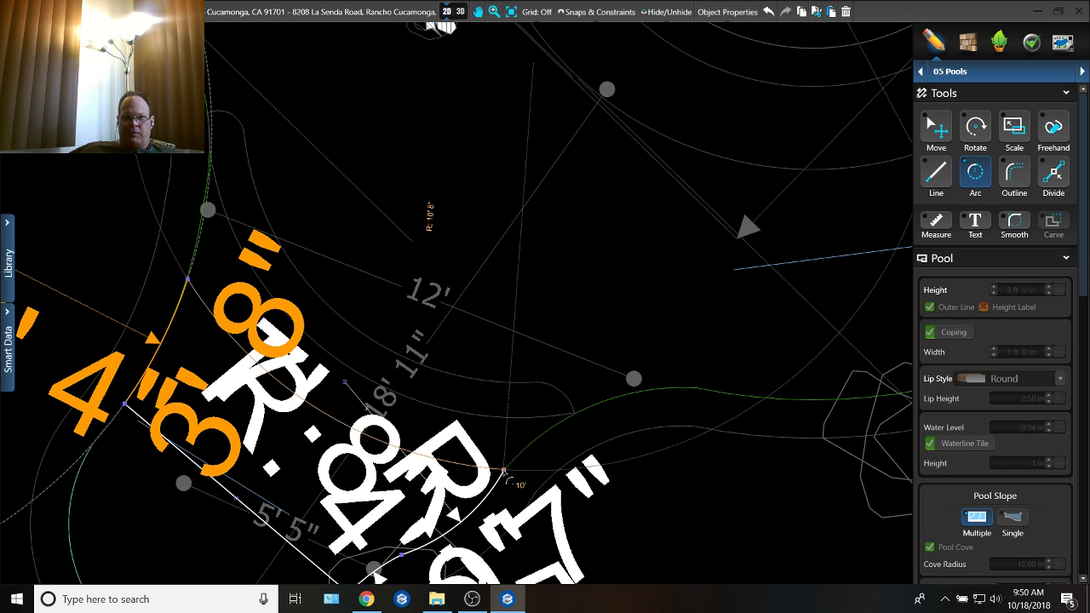
{"action": "left_click", "coordinate": [505, 472]}
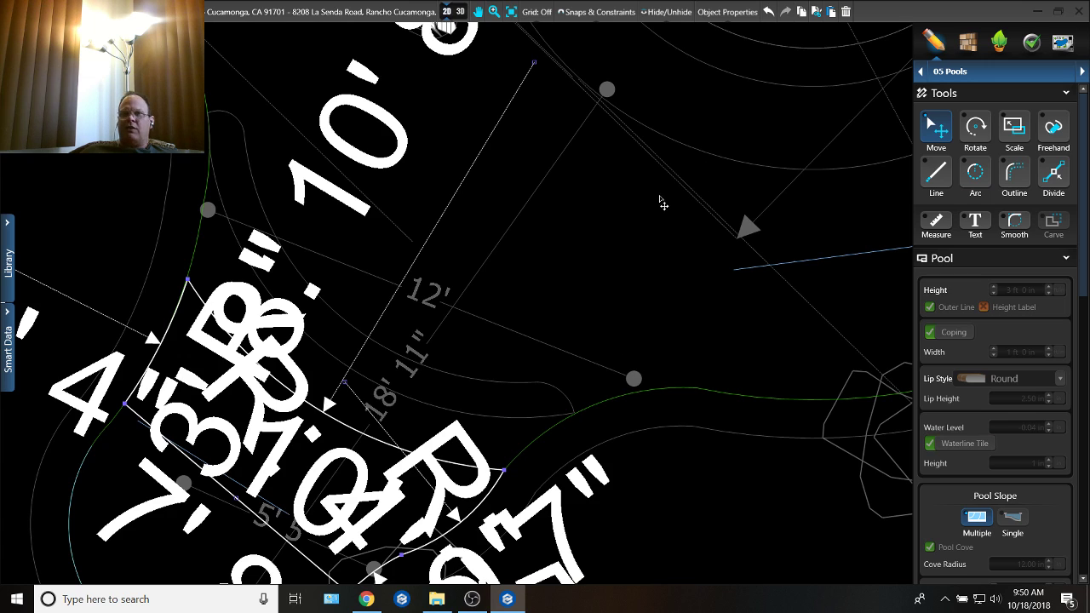
Step: Move the 4' 8" slope line inside the lobe slightly toward the lobe's rounded end and bring its contour depth setting into view
{"action": "scroll", "coordinate": [663, 202], "scroll_direction": "down", "scroll_amount": 3}
{"action": "left_click", "coordinate": [718, 253]}
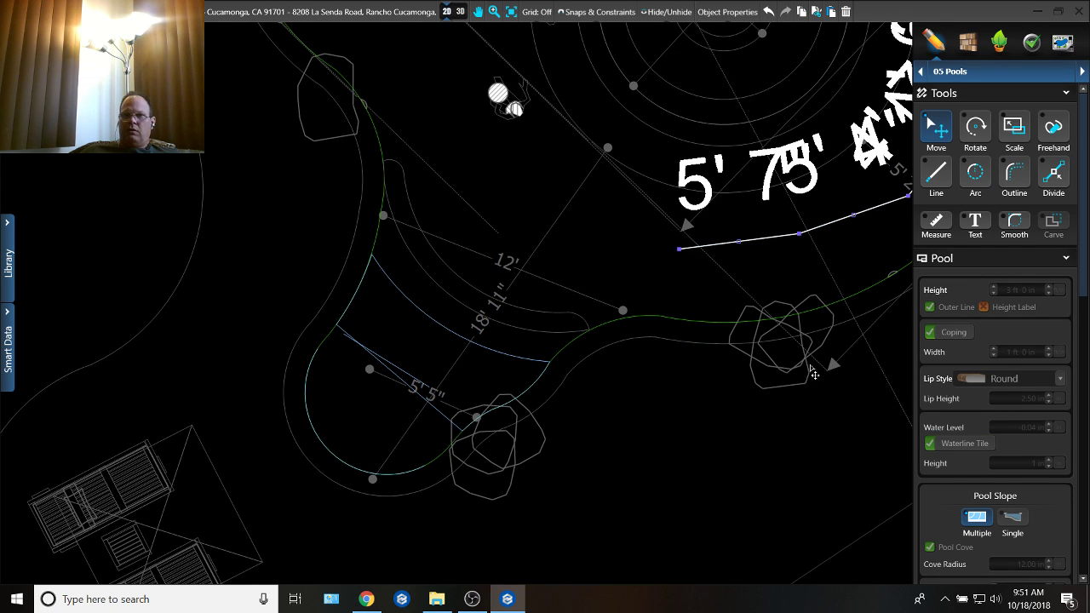
{"action": "left_click", "coordinate": [722, 354]}
{"action": "middle_click_drag", "start_coordinate": [826, 279], "coordinate": [669, 293]}
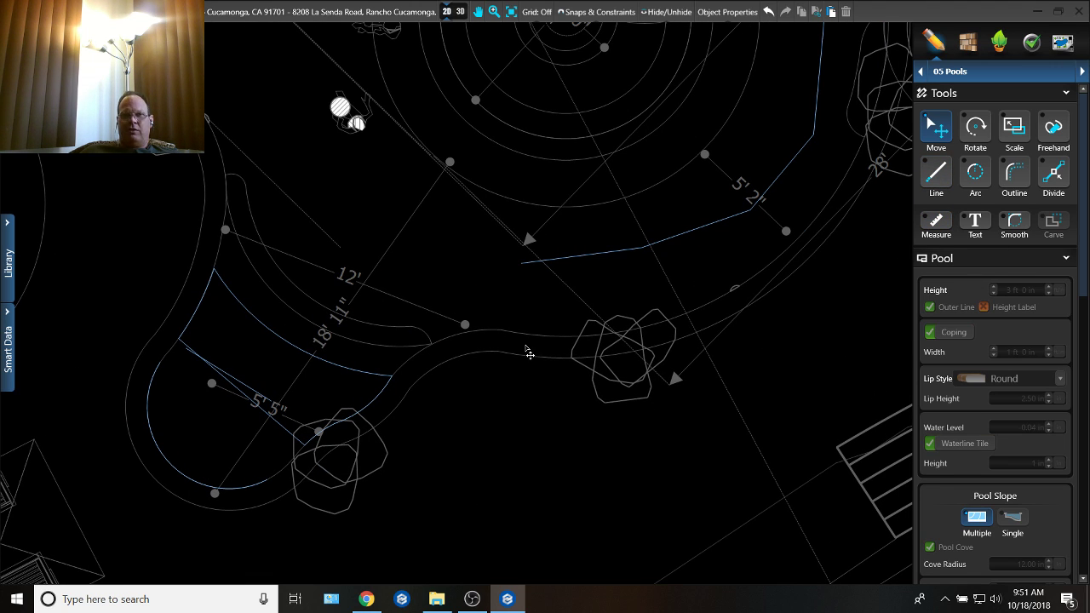
{"action": "left_click", "coordinate": [252, 389]}
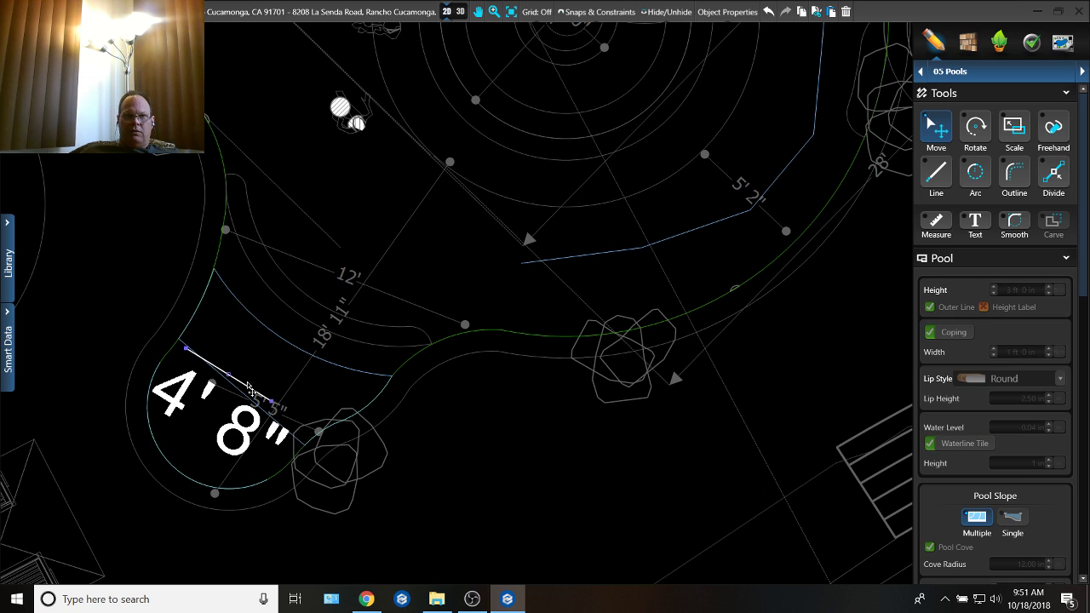
{"action": "left_click_drag", "start_coordinate": [252, 393], "coordinate": [252, 412]}
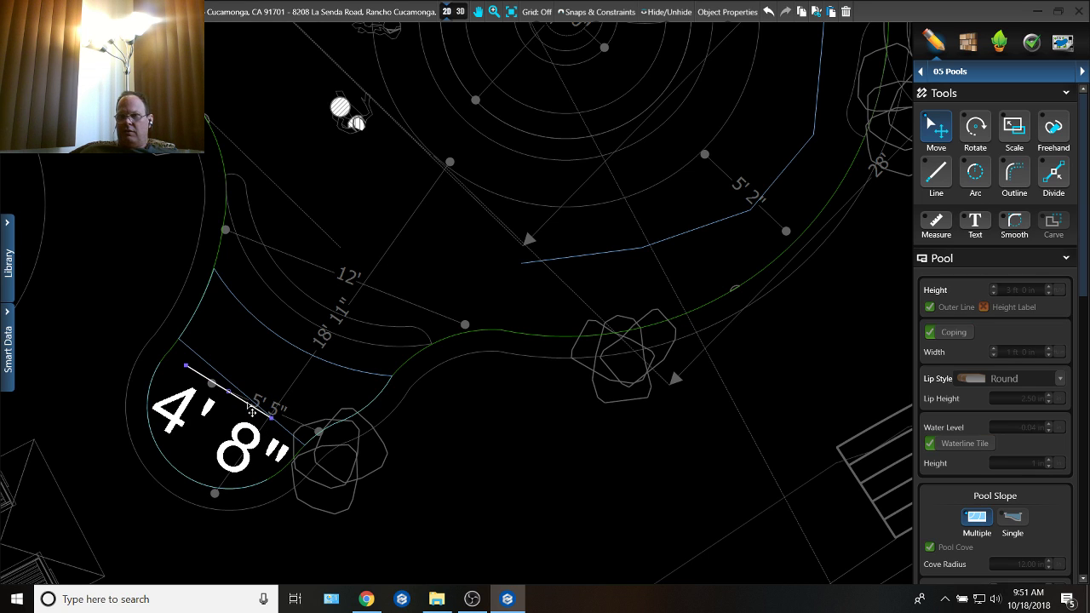
{"action": "scroll", "coordinate": [1009, 478], "scroll_direction": "down", "scroll_amount": 3}
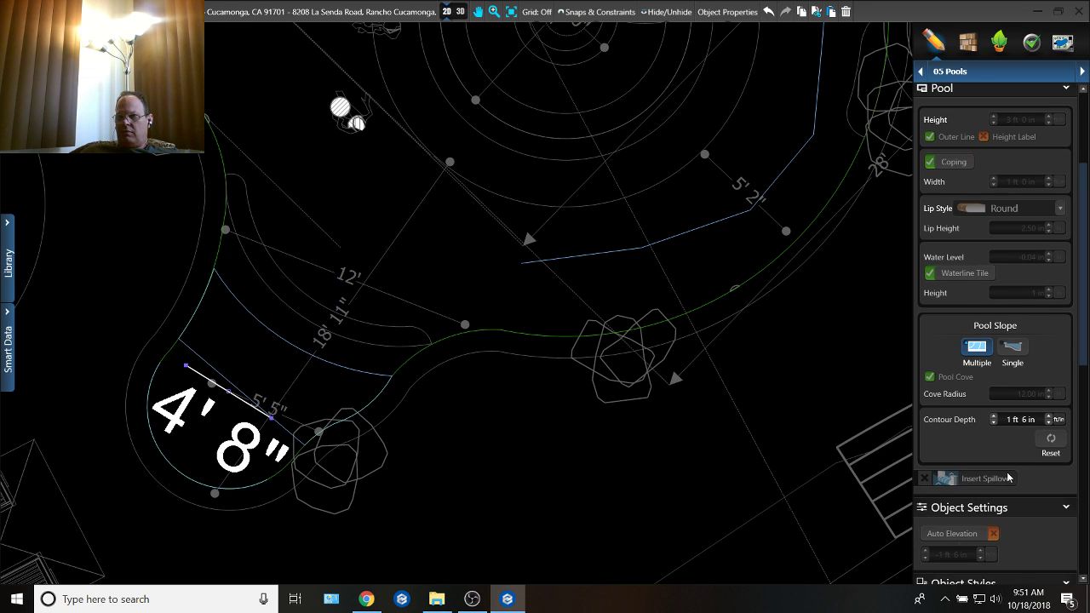
Step: Remove the 4' 8" slope line from the lobe and draw a straight slope line about 12' 8" long just outside the curved step
{"action": "right_click", "coordinate": [201, 371]}
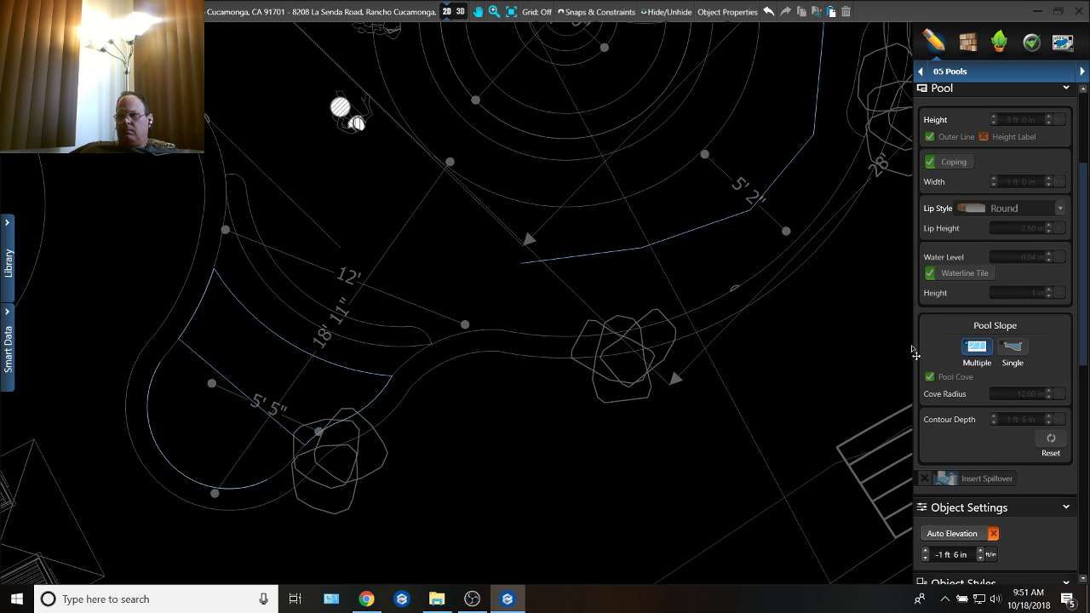
{"action": "scroll", "coordinate": [1065, 194], "scroll_direction": "up", "scroll_amount": 3}
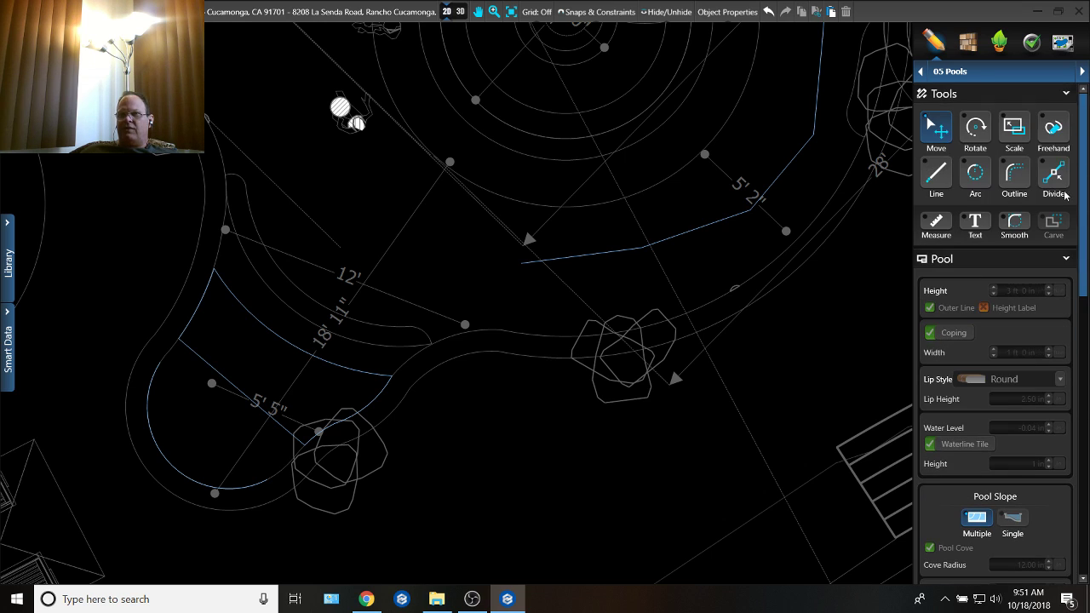
{"action": "left_click", "coordinate": [949, 173]}
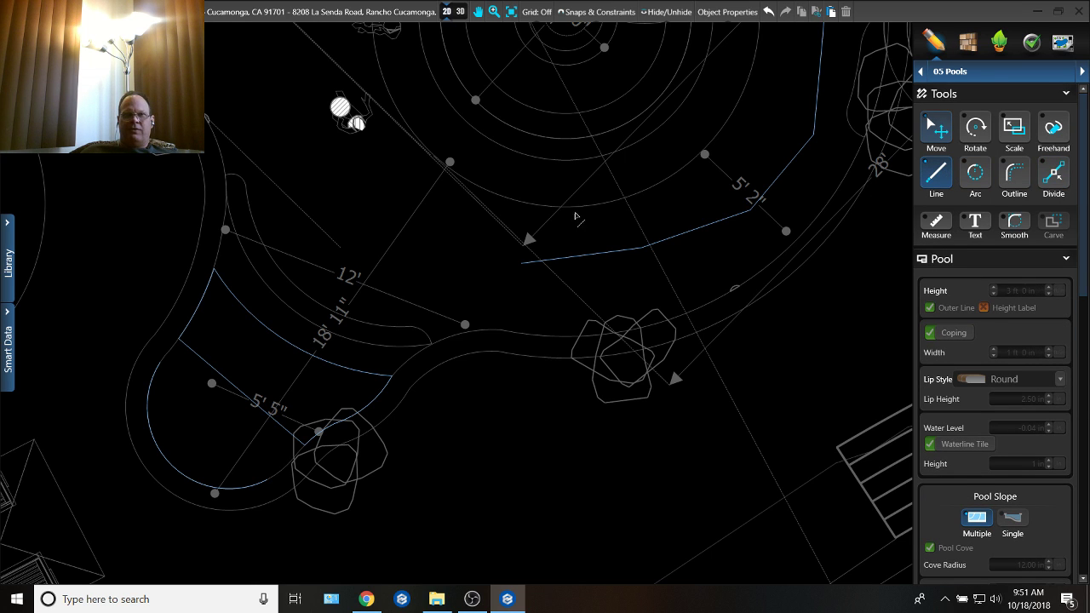
{"action": "left_click", "coordinate": [235, 150]}
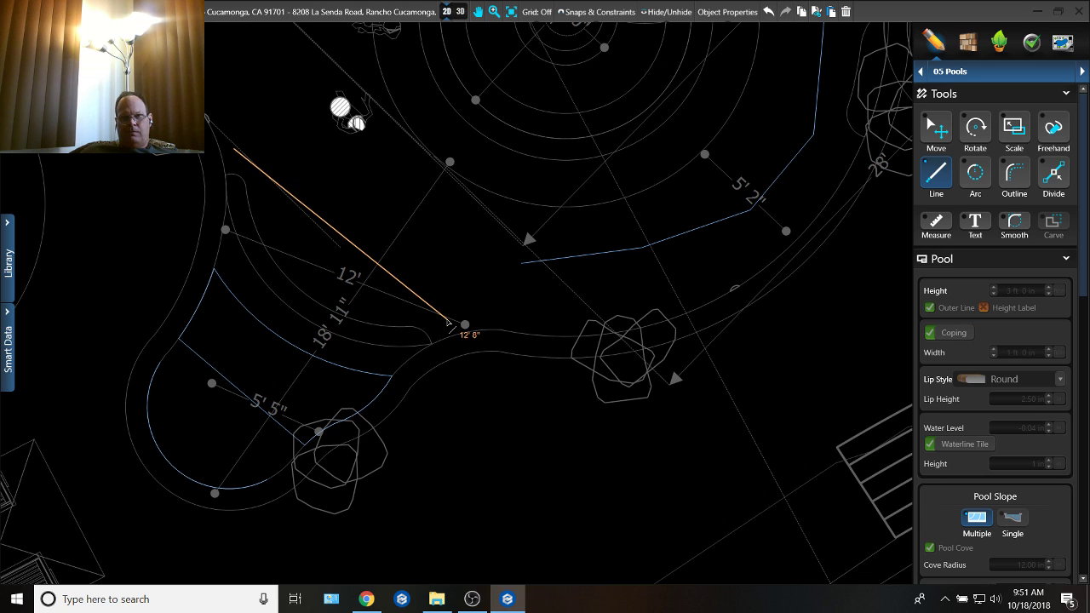
{"action": "left_click", "coordinate": [461, 326]}
Step: Set the 12' 8" slope line's contour depth to 3 ft 6 in
{"action": "scroll", "coordinate": [1012, 404], "scroll_direction": "down", "scroll_amount": 3}
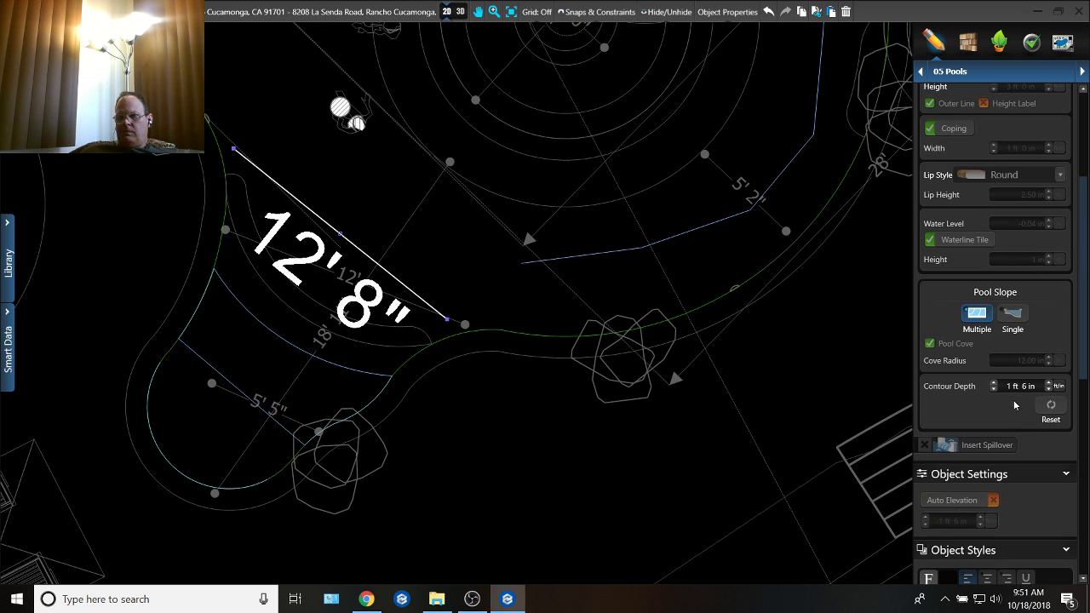
{"action": "double_click", "coordinate": [1006, 388]}
{"action": "type", "text": "2"}
{"action": "left_click", "coordinate": [765, 292]}
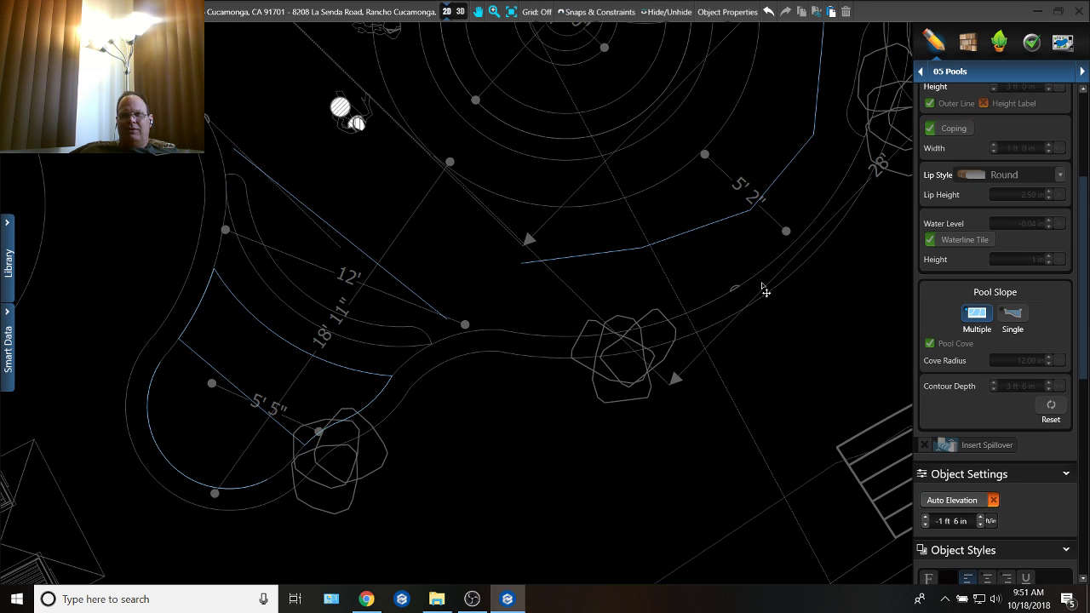
Step: Examine the pool floor around the curved step in 3D, then return to the 2D plan
{"action": "left_click", "coordinate": [463, 14]}
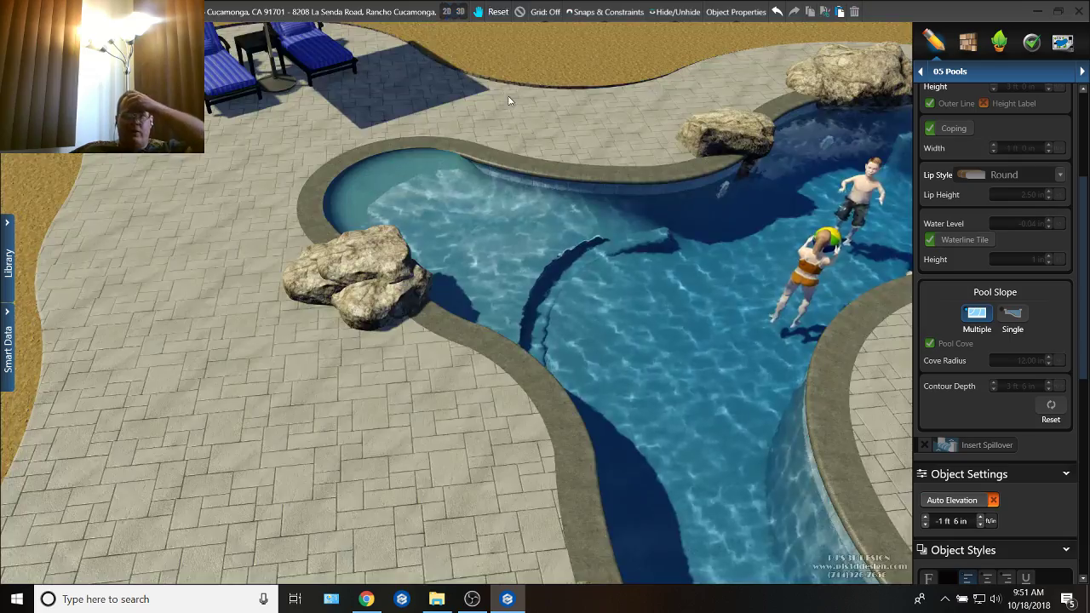
{"action": "left_click_drag", "start_coordinate": [478, 170], "coordinate": [501, 146]}
{"action": "scroll", "coordinate": [519, 189], "scroll_direction": "up", "scroll_amount": 5}
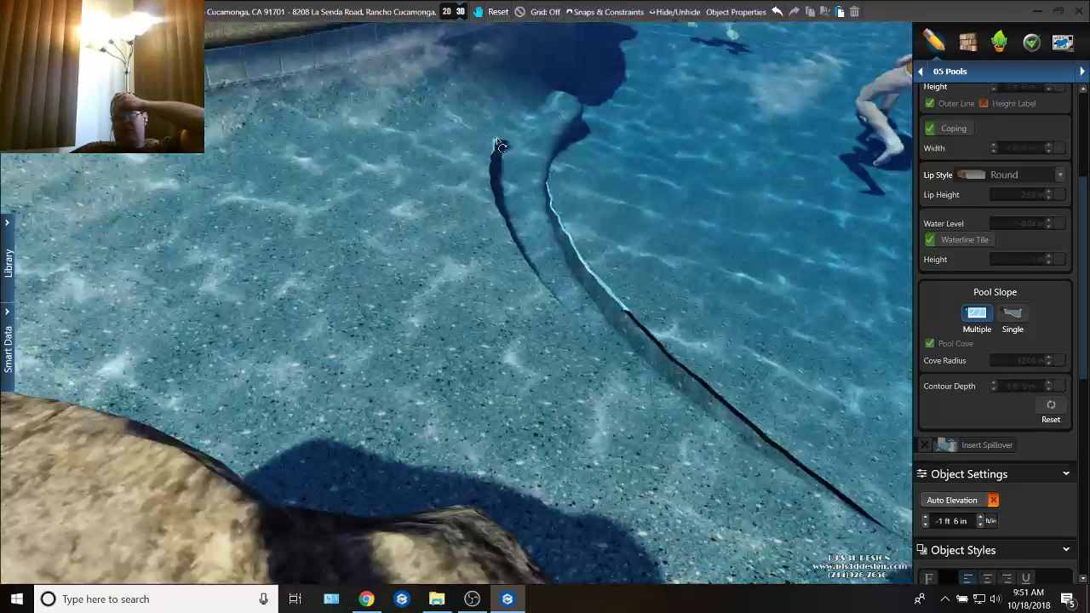
{"action": "left_click", "coordinate": [446, 11]}
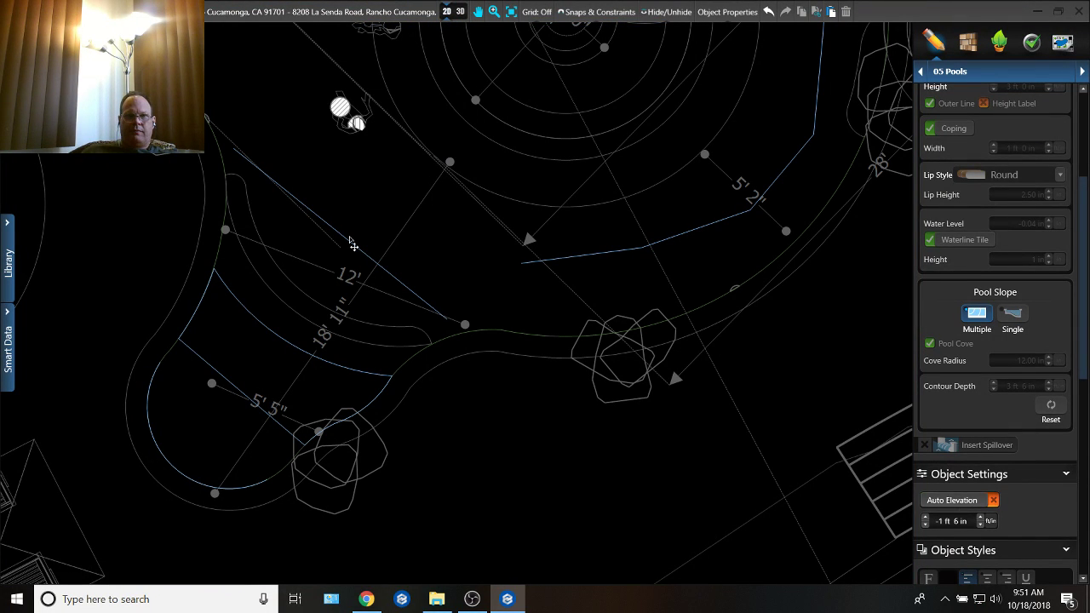
Step: Copy the 12' 8" slope line into the lobe, set the copy's contour depth to 1 ft 6 in and check the floor in 3D
{"action": "left_click", "coordinate": [353, 245]}
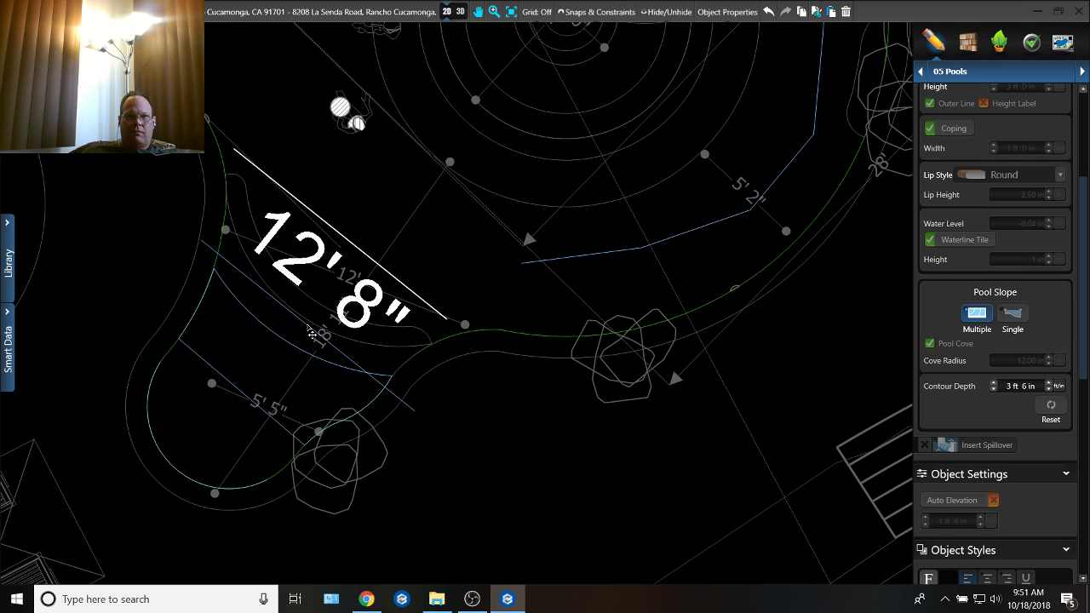
{"action": "left_click_drag", "start_coordinate": [310, 326], "coordinate": [307, 330]}
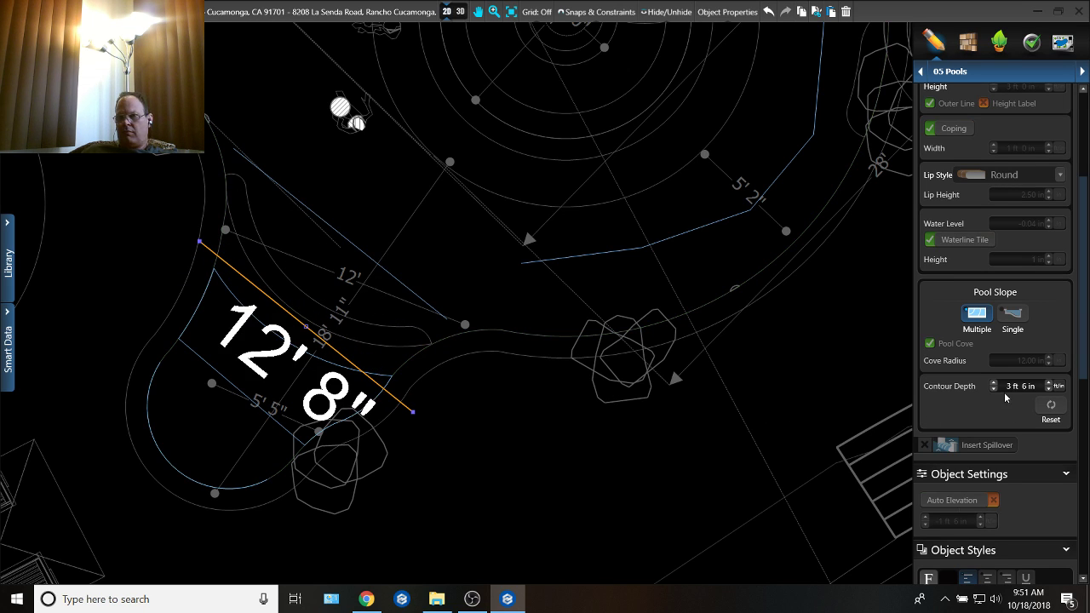
{"action": "scroll", "coordinate": [1006, 394], "scroll_direction": "up", "scroll_amount": 1}
{"action": "left_click", "coordinate": [459, 12]}
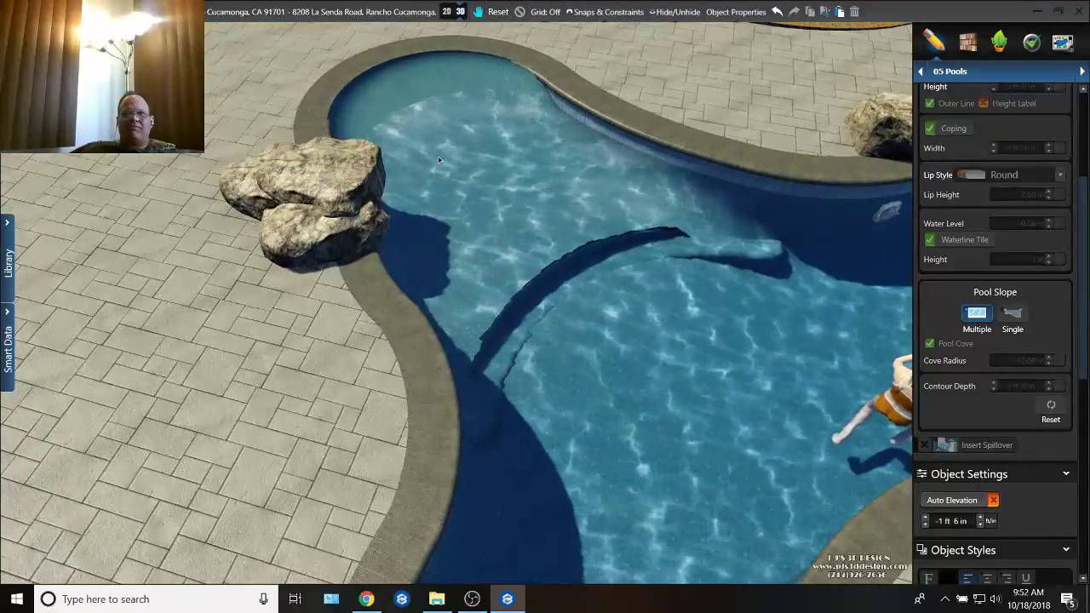
{"action": "left_click", "coordinate": [447, 11]}
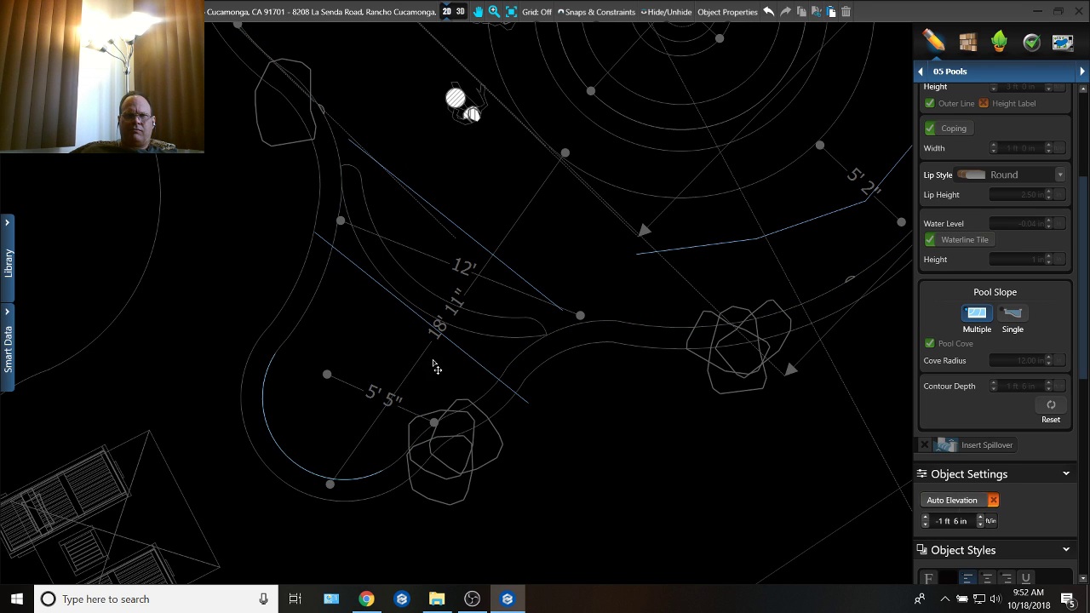
Step: Move the copied slope line somewhat farther toward the lobe's rounded end, then check the floor in 3D and return to 2D
{"action": "left_click_drag", "start_coordinate": [374, 287], "coordinate": [340, 338]}
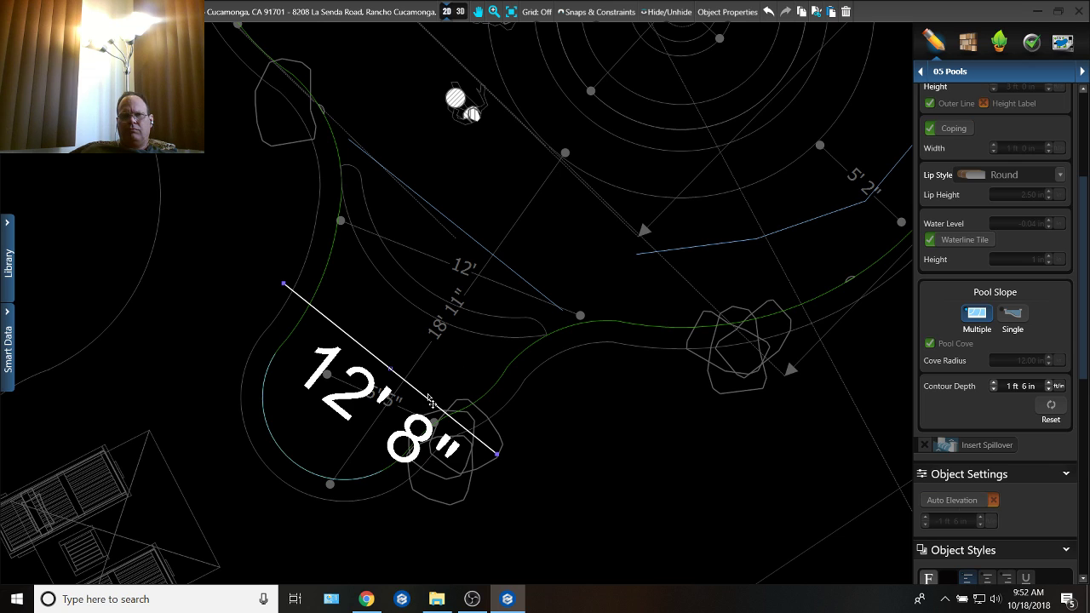
{"action": "left_click_drag", "start_coordinate": [432, 397], "coordinate": [448, 372]}
{"action": "left_click", "coordinate": [460, 11]}
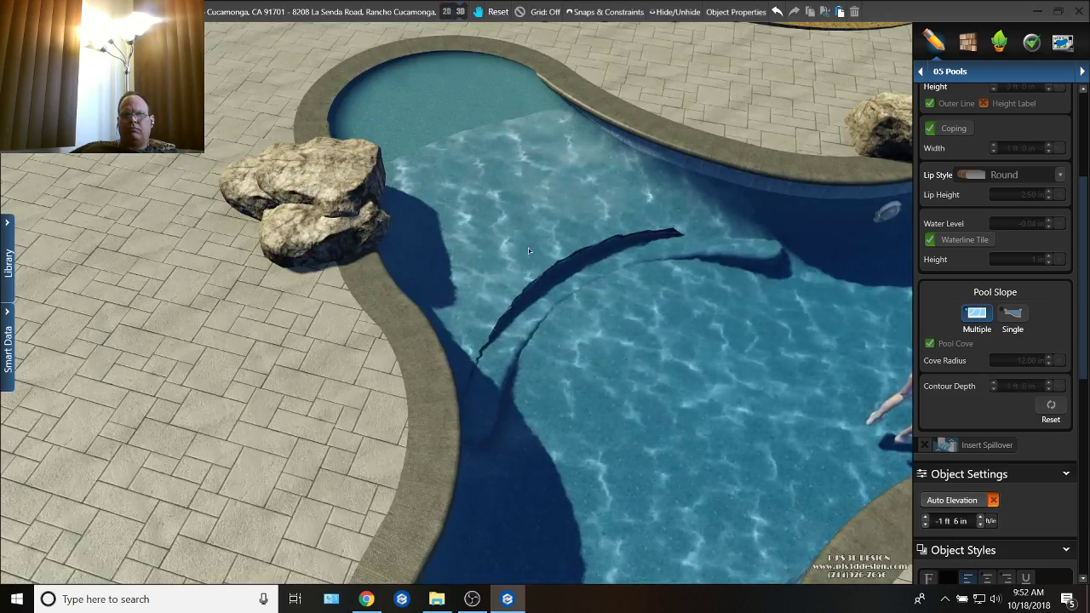
{"action": "left_click_drag", "start_coordinate": [528, 248], "coordinate": [505, 214]}
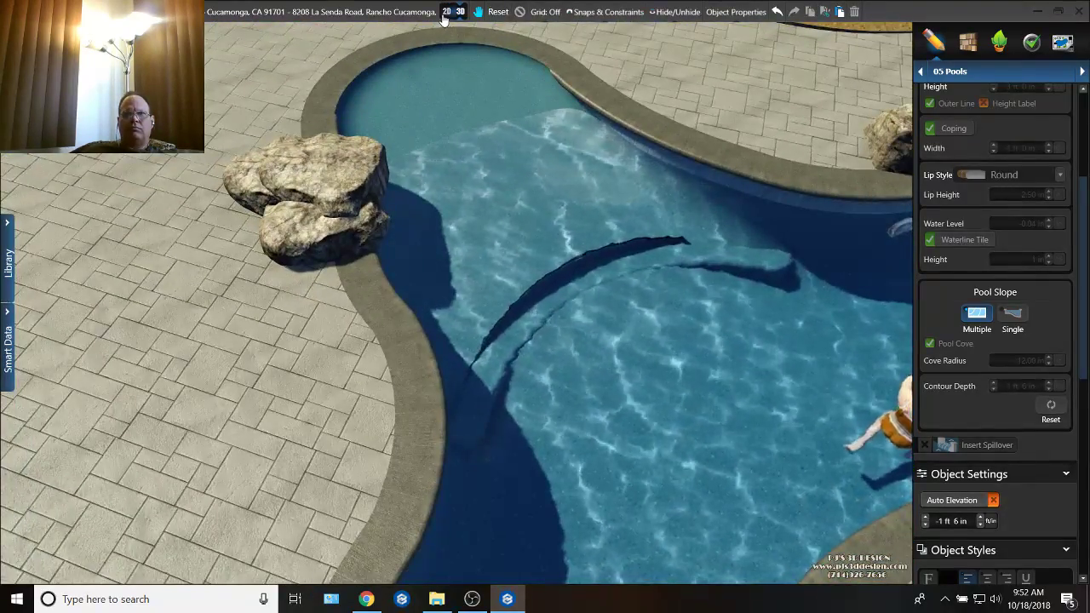
{"action": "left_click", "coordinate": [447, 12]}
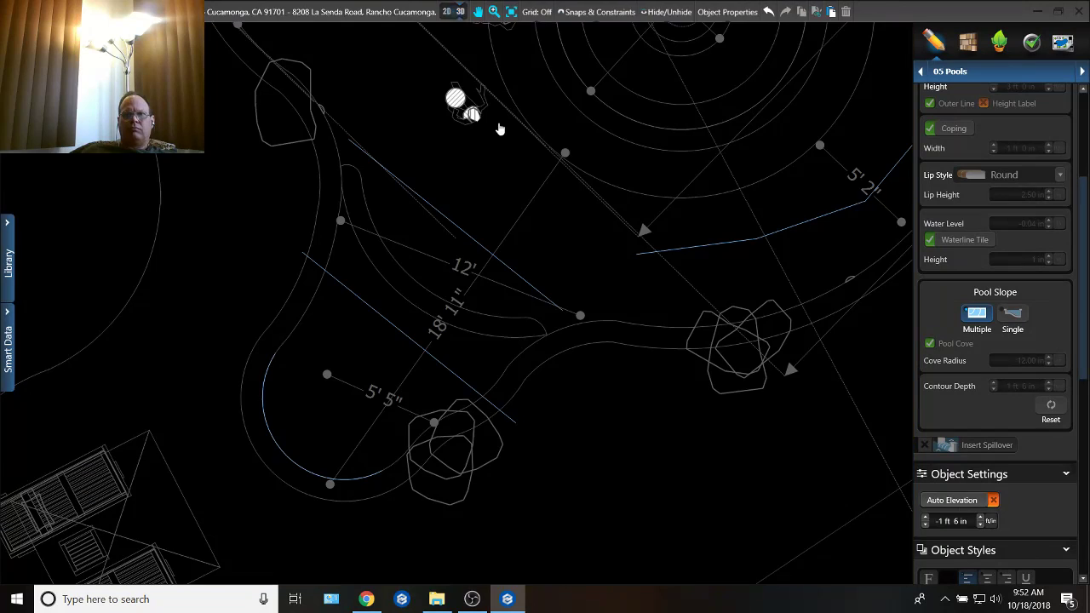
Step: Draw a short slope line about 4' 10" long between the curved step and the 12' 8" slope line, parallel to that line
{"action": "left_click", "coordinate": [459, 230]}
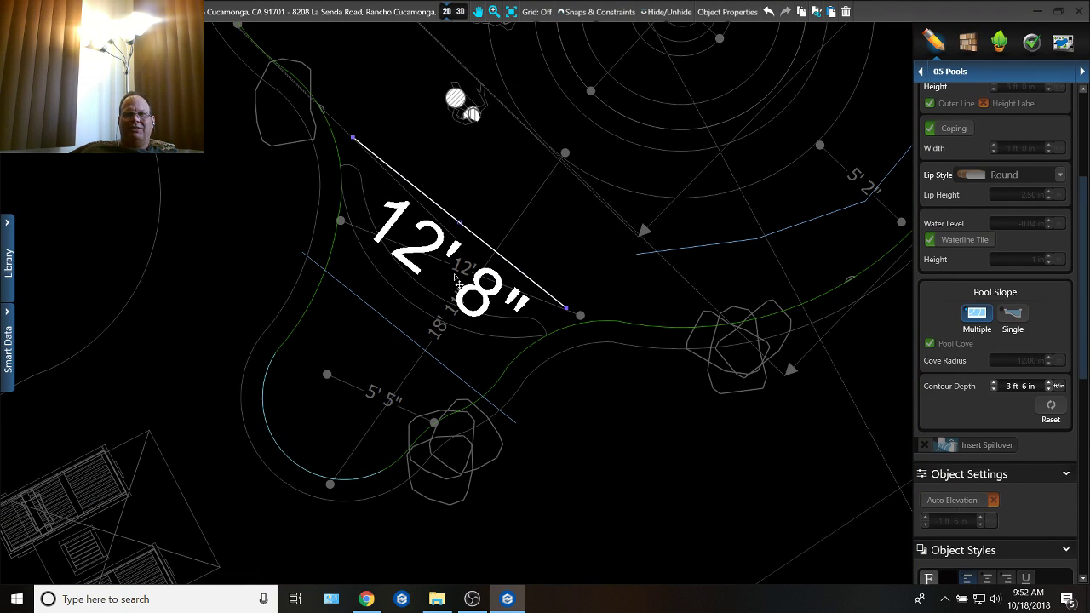
{"action": "left_click", "coordinate": [555, 302]}
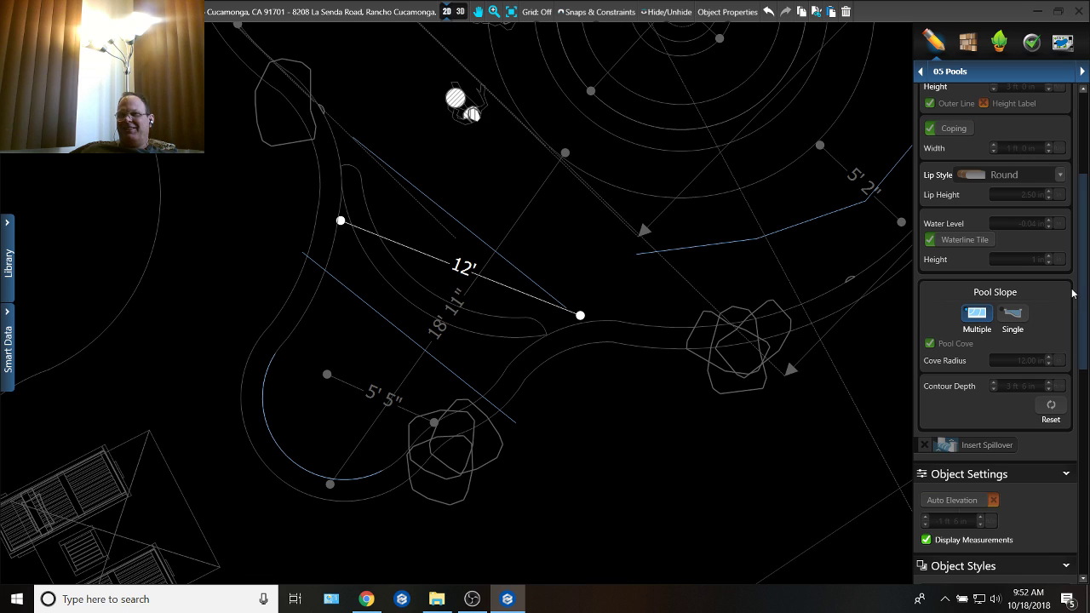
{"action": "left_click_drag", "start_coordinate": [1084, 286], "coordinate": [1083, 206]}
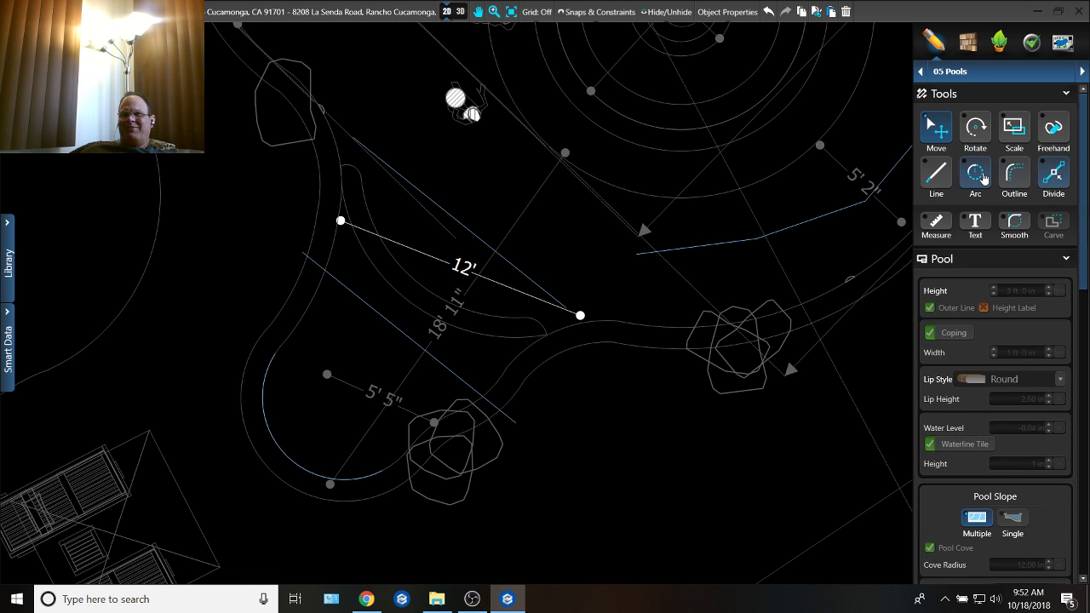
{"action": "left_click", "coordinate": [936, 175]}
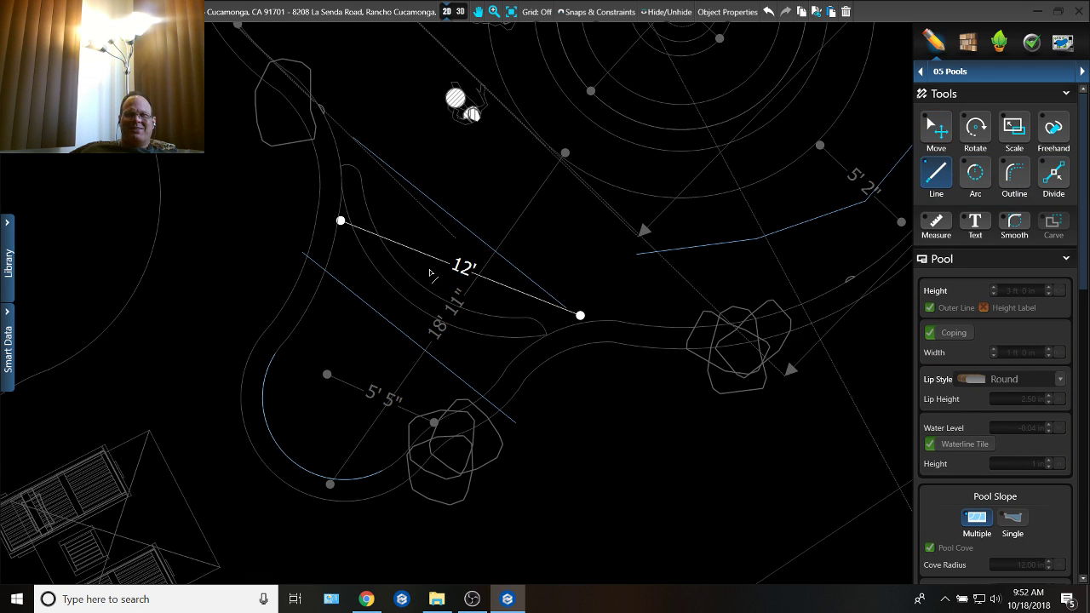
{"action": "left_click", "coordinate": [390, 239]}
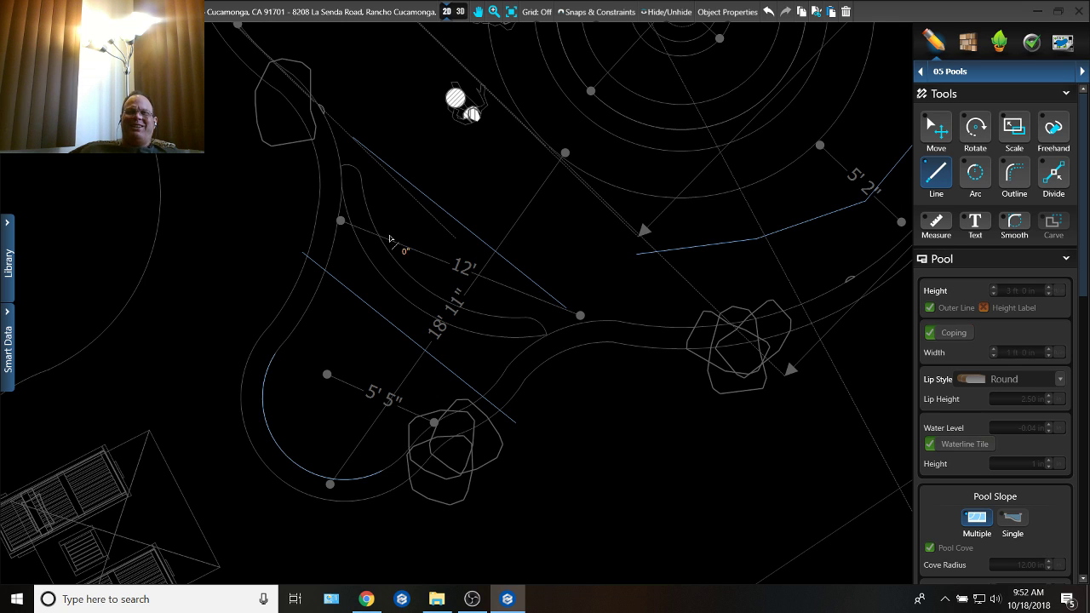
{"action": "left_click", "coordinate": [473, 300]}
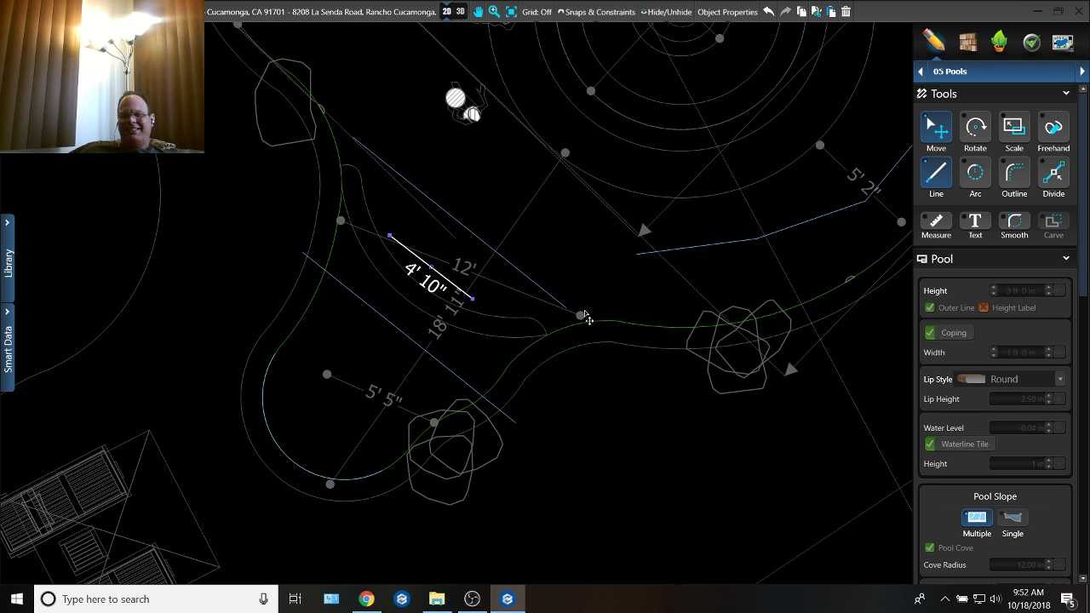
Step: Shift the outer 12' 8" and the 4' 10" slope lines away from the lobe toward the main pool, and delete the slope line inside the lobe
{"action": "left_click", "coordinate": [459, 222]}
{"action": "left_click_drag", "start_coordinate": [460, 222], "coordinate": [491, 183]}
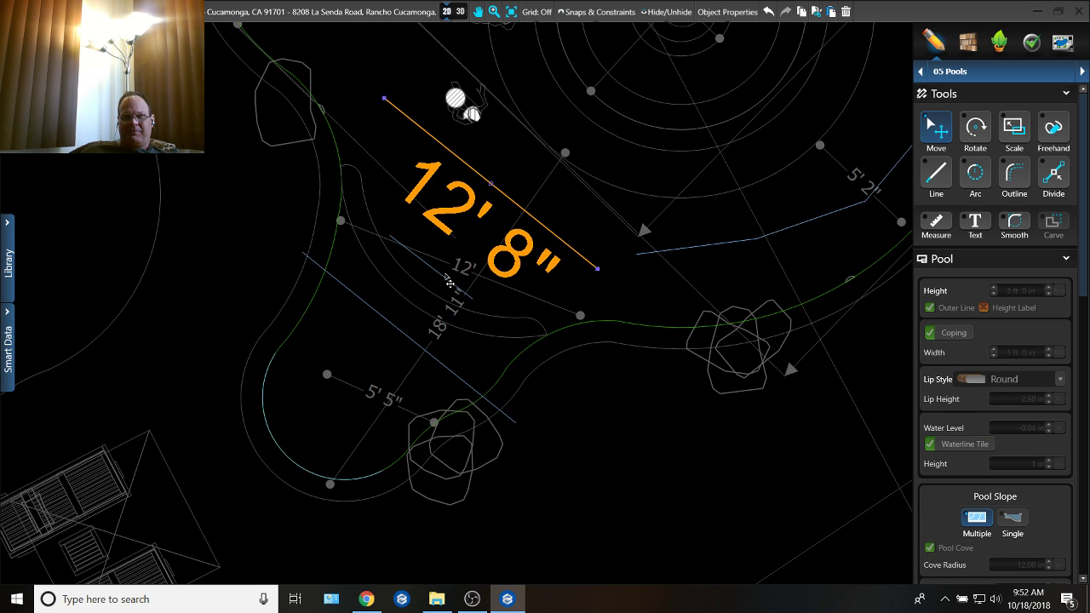
{"action": "left_click", "coordinate": [443, 280]}
{"action": "left_click_drag", "start_coordinate": [441, 283], "coordinate": [449, 252]}
{"action": "left_click", "coordinate": [387, 325]}
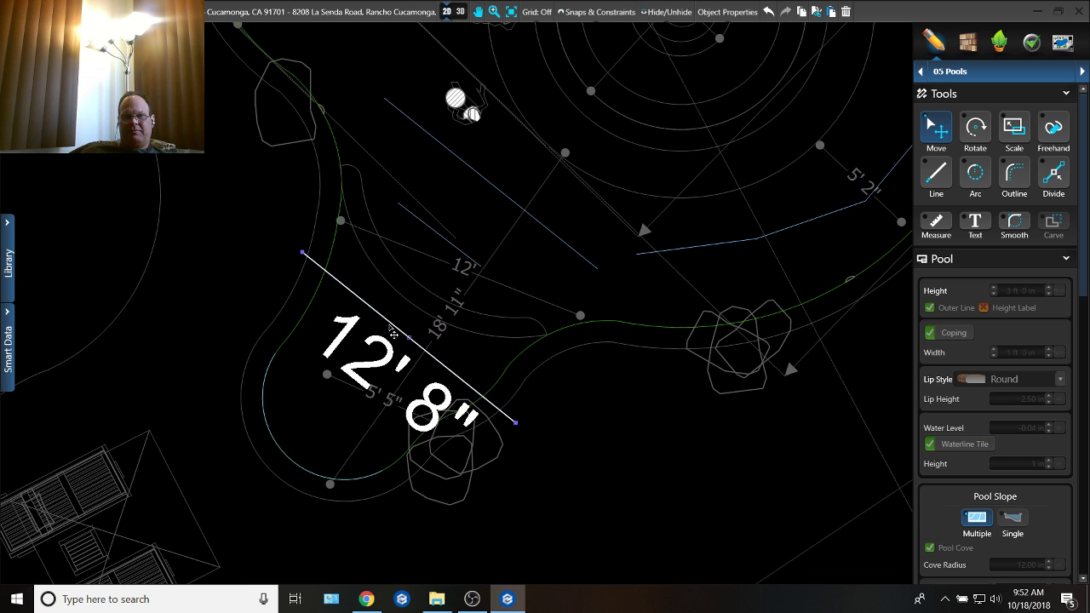
{"action": "key", "text": "Delete"}
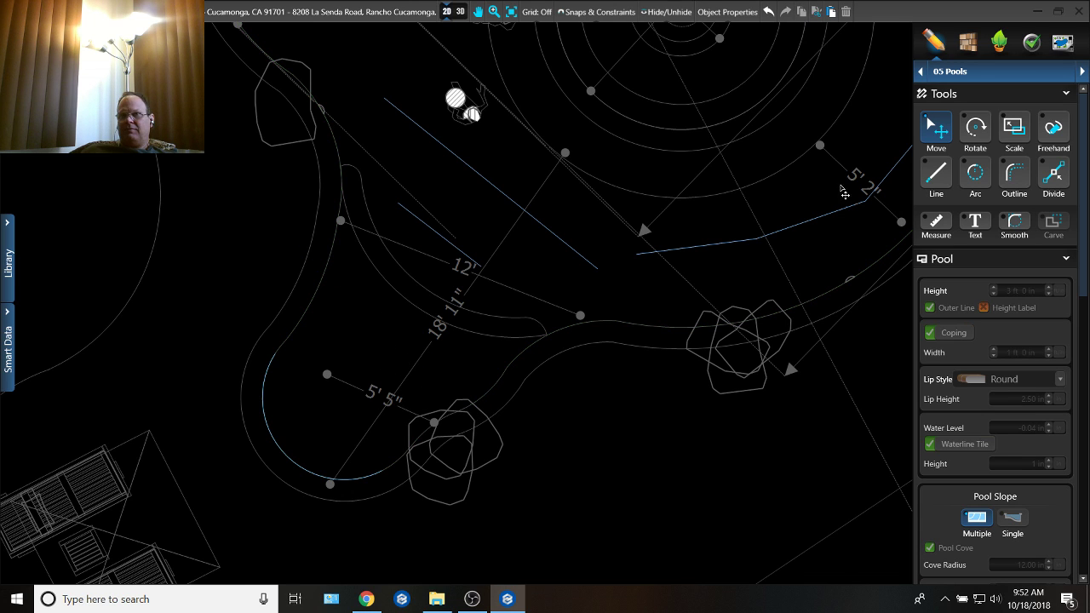
Step: Outline a new step shape along the curved step's lobe-side edge and down the lobe wall opposite the boulders
{"action": "left_click", "coordinate": [950, 72]}
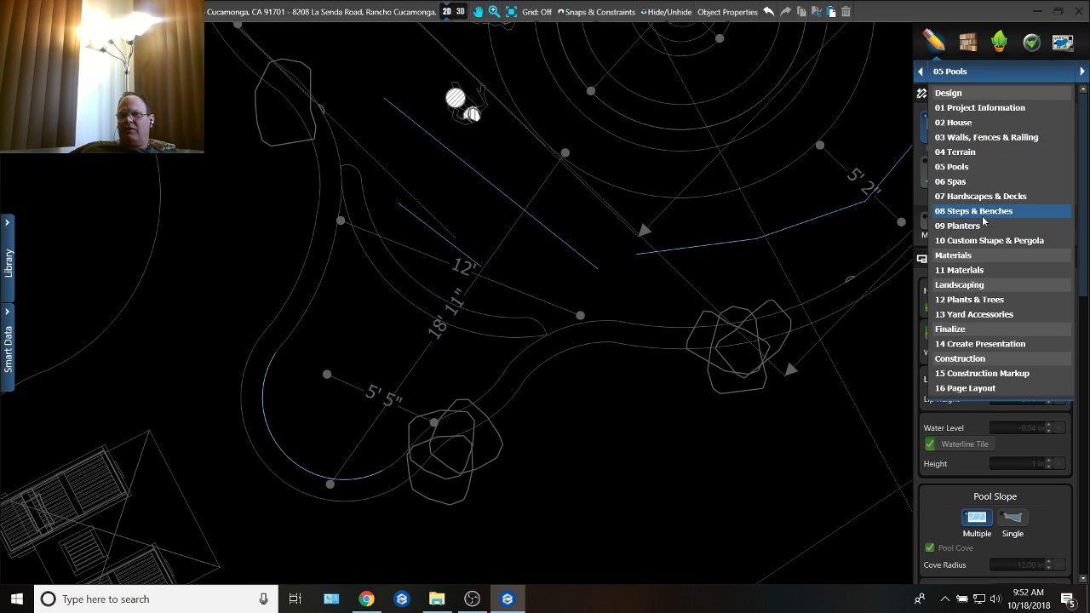
{"action": "left_click", "coordinate": [947, 223]}
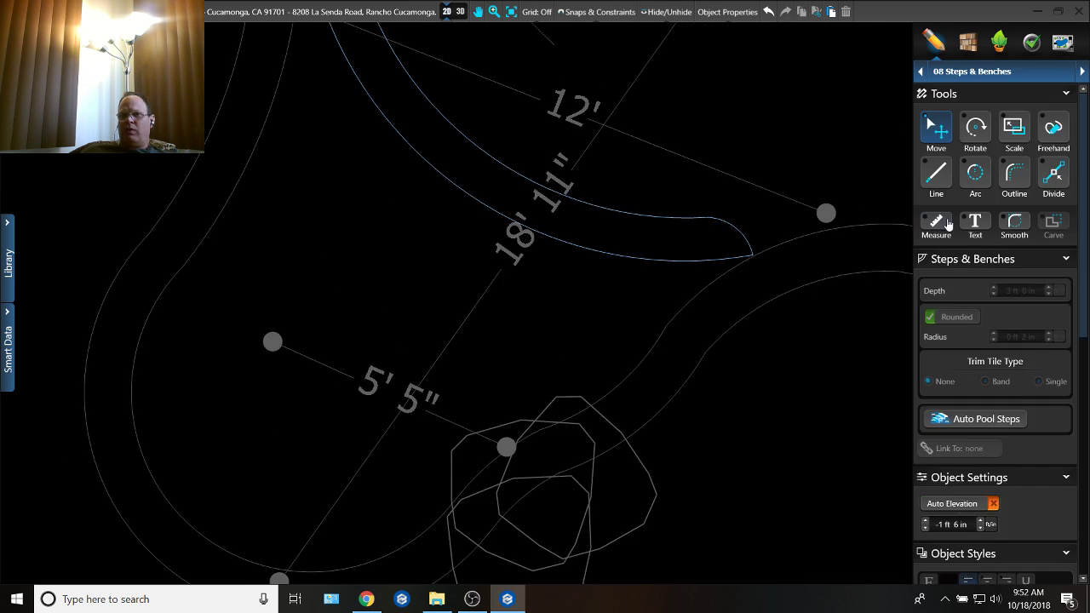
{"action": "left_click", "coordinate": [1009, 179]}
{"action": "middle_click_drag", "start_coordinate": [432, 242], "coordinate": [430, 375]}
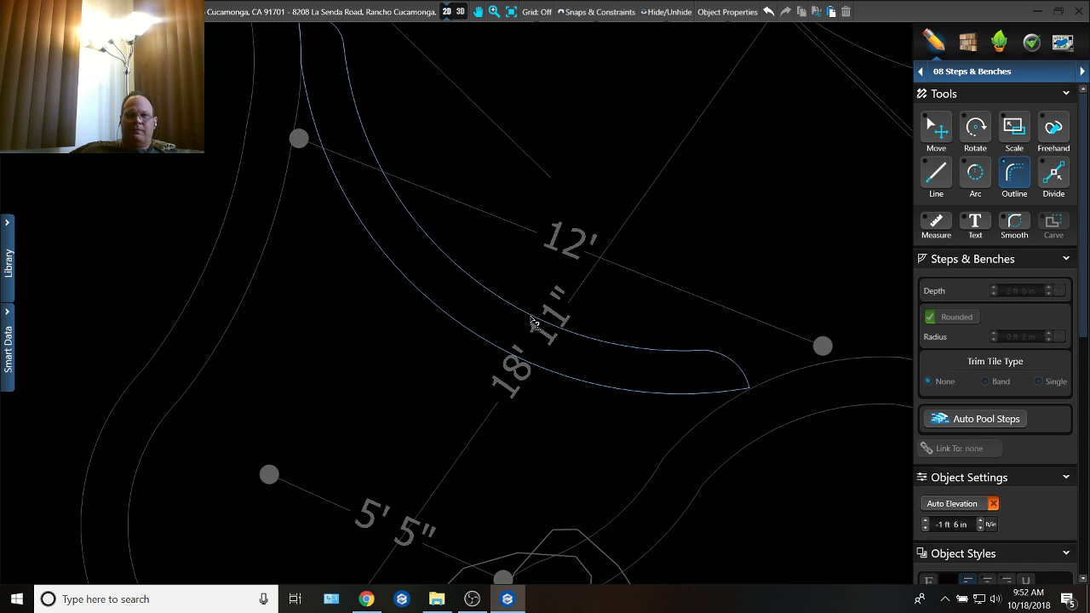
{"action": "left_click", "coordinate": [749, 392]}
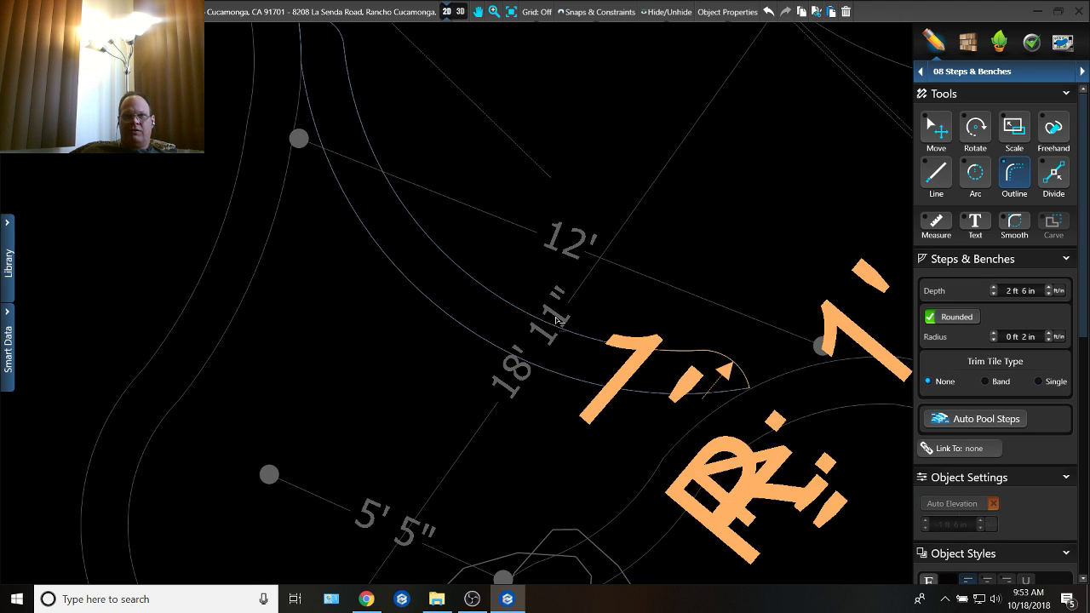
{"action": "middle_click_drag", "start_coordinate": [682, 357], "coordinate": [807, 453]}
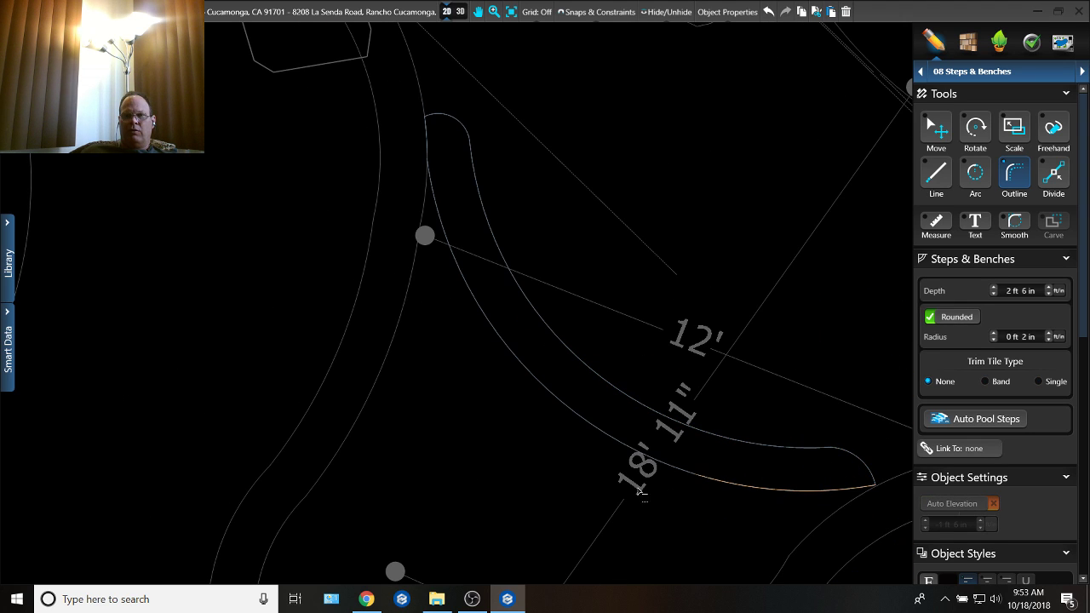
{"action": "left_click", "coordinate": [337, 182]}
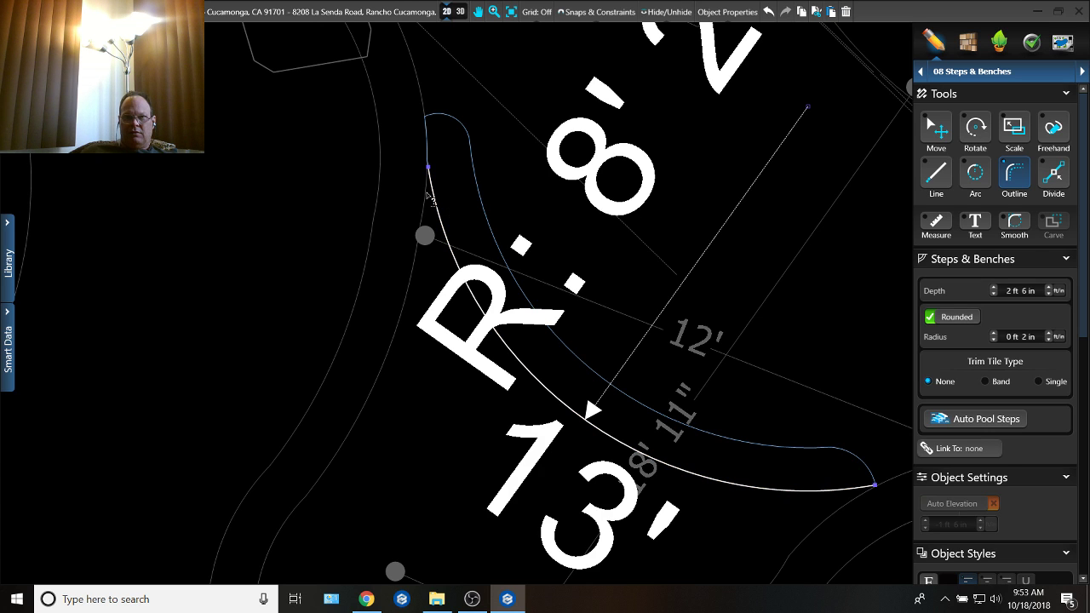
{"action": "mouse_move", "coordinate": [385, 354]}
{"action": "middle_mouse_down"}
{"action": "mouse_move", "coordinate": [387, 220]}
{"action": "mouse_move", "coordinate": [354, 136]}
{"action": "middle_mouse_up"}
{"action": "left_click", "coordinate": [255, 335]}
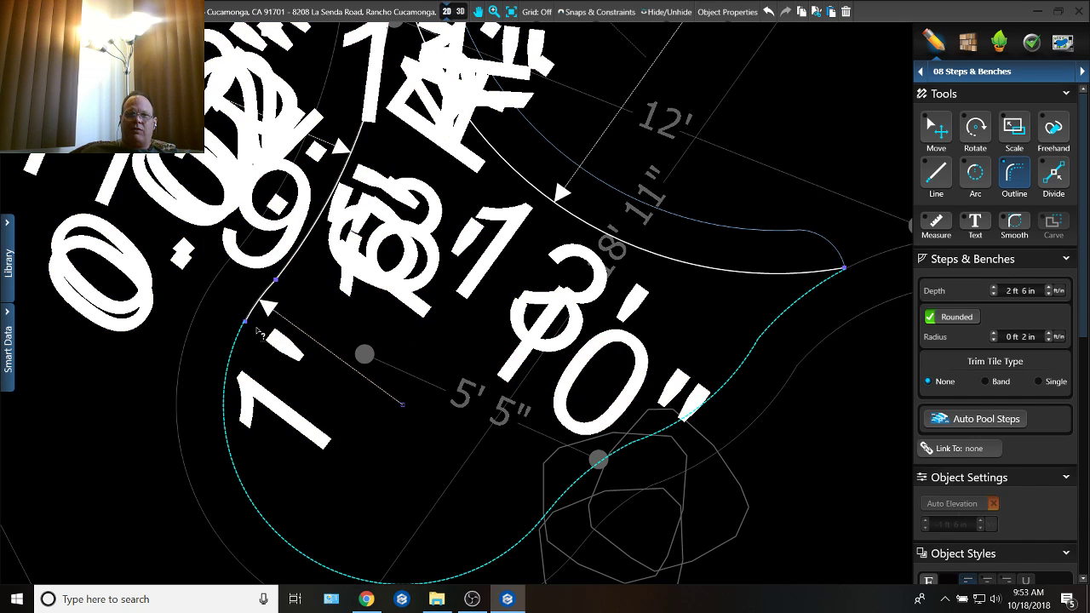
Step: Draw an arc of about 6' 11" radius from the outline's end across the lobe to the wall near its rounded end
{"action": "right_click", "coordinate": [261, 350]}
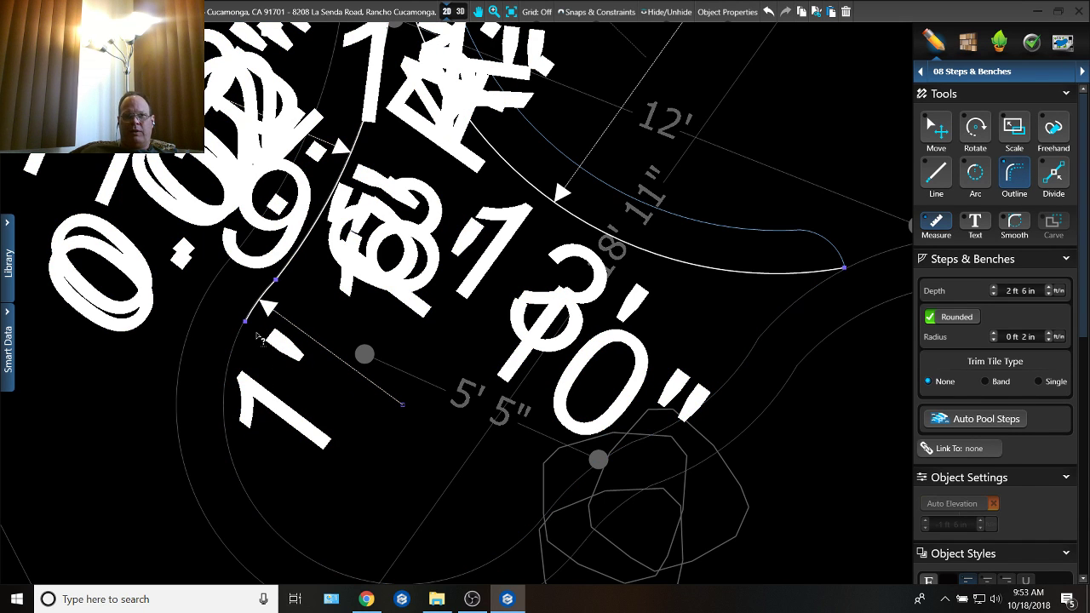
{"action": "key", "text": "a"}
{"action": "left_click", "coordinate": [245, 320]}
{"action": "middle_click_drag", "start_coordinate": [262, 521], "coordinate": [241, 304]}
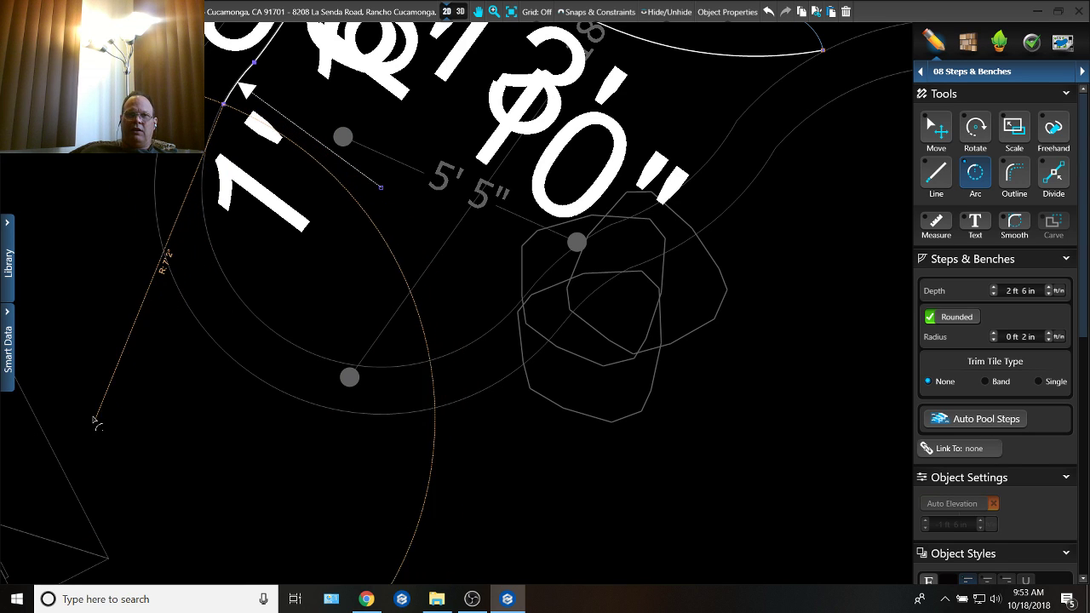
{"action": "left_click", "coordinate": [127, 414]}
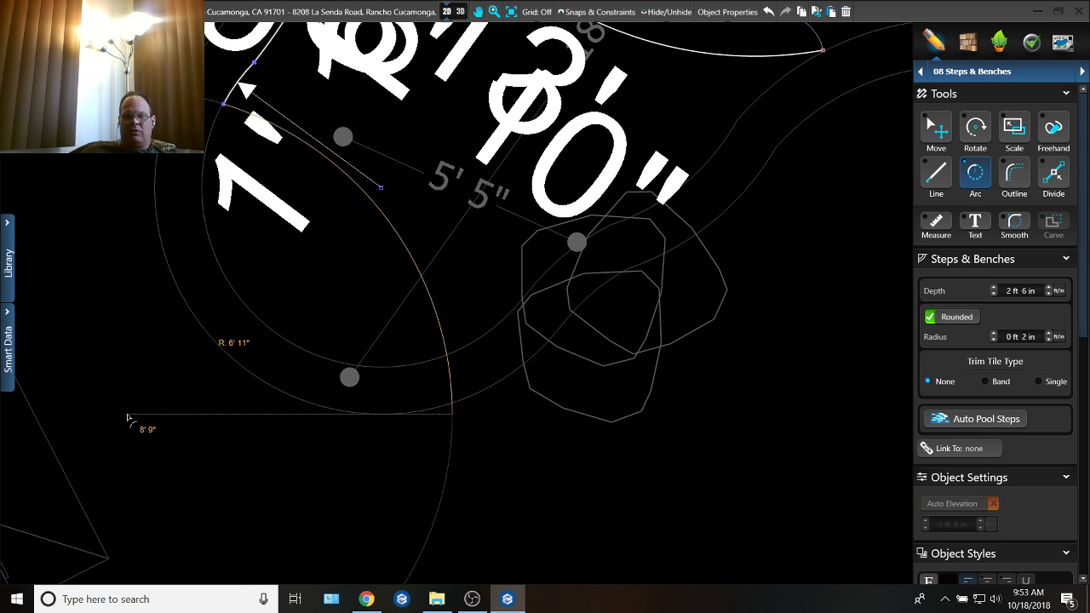
{"action": "left_click", "coordinate": [356, 375]}
Step: Close the step shape along the boulder-side wall back to the curved step and set its depth to 1 ft 6 in
{"action": "key", "text": "o"}
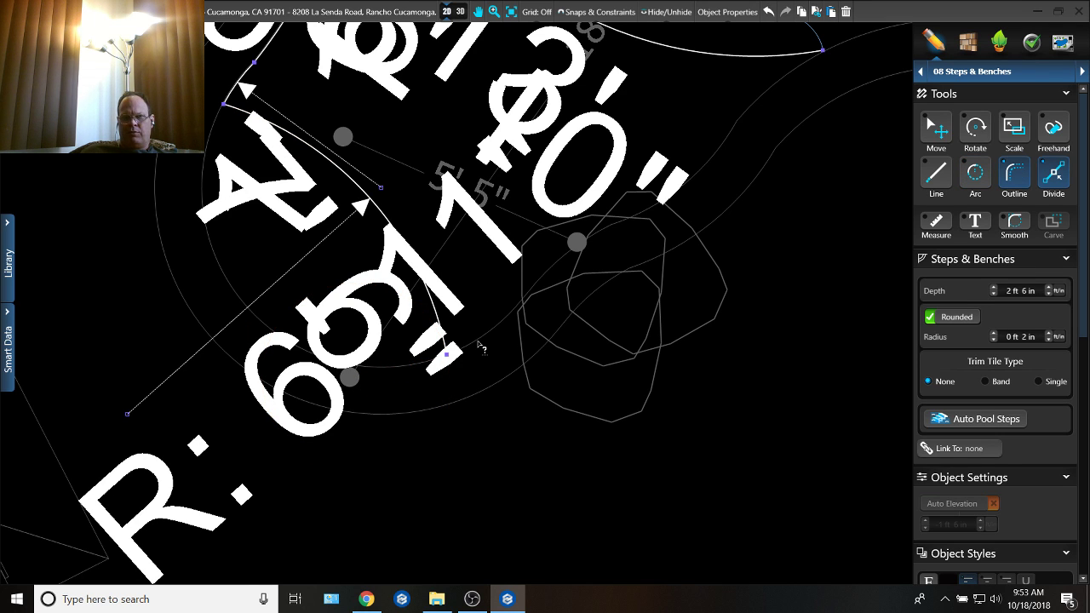
{"action": "left_click", "coordinate": [478, 344]}
{"action": "middle_click_drag", "start_coordinate": [626, 259], "coordinate": [538, 346]}
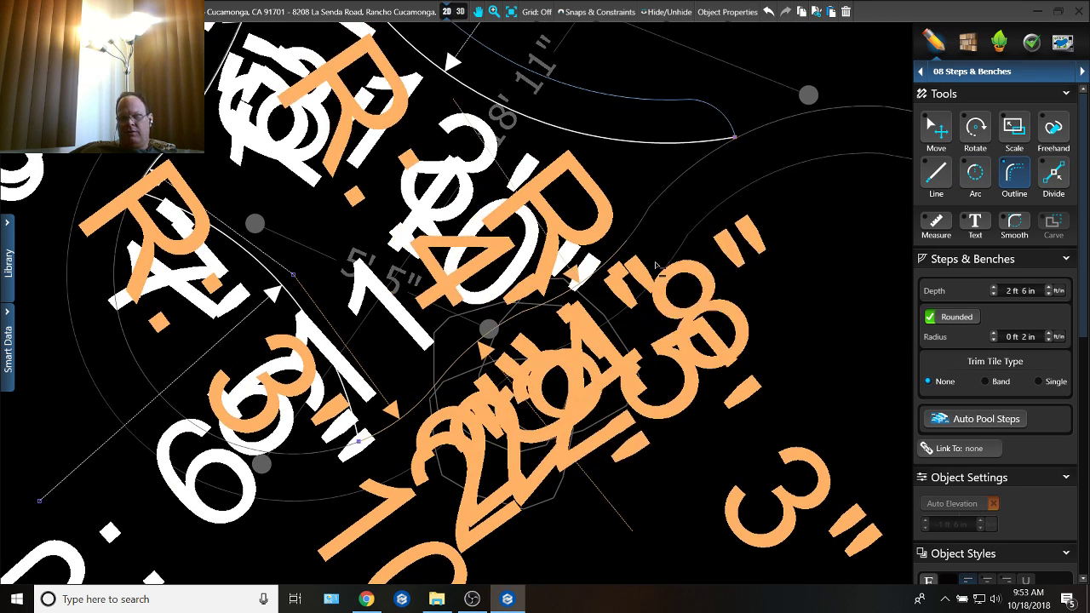
{"action": "left_click", "coordinate": [749, 156]}
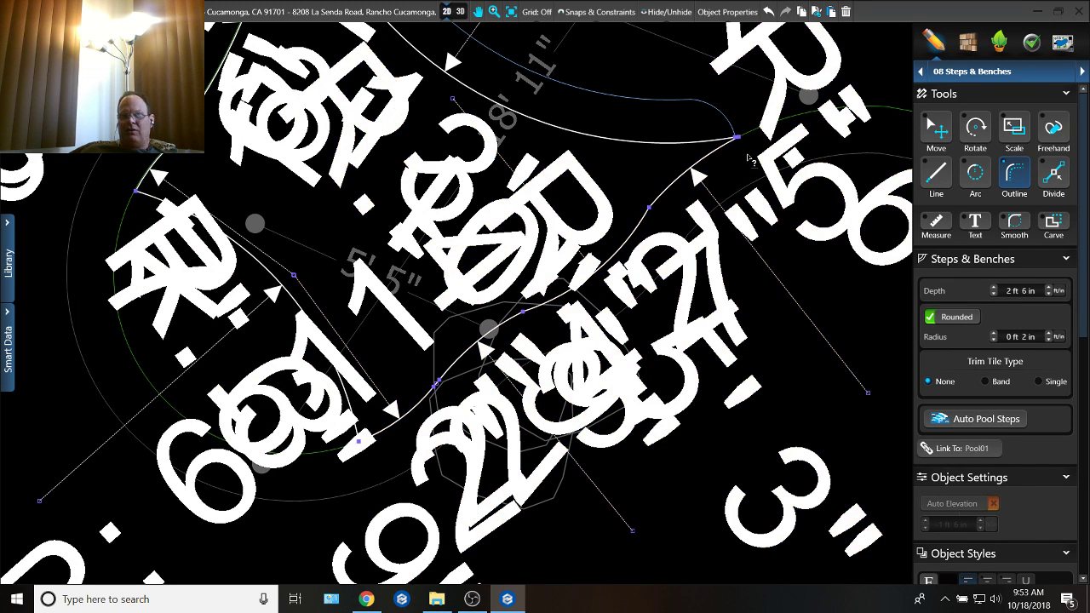
{"action": "left_click", "coordinate": [1008, 291]}
{"action": "type", "text": "3"}
Step: Check the new step in the lobe in 3D from several angles
{"action": "left_click", "coordinate": [646, 201]}
{"action": "left_click", "coordinate": [460, 11]}
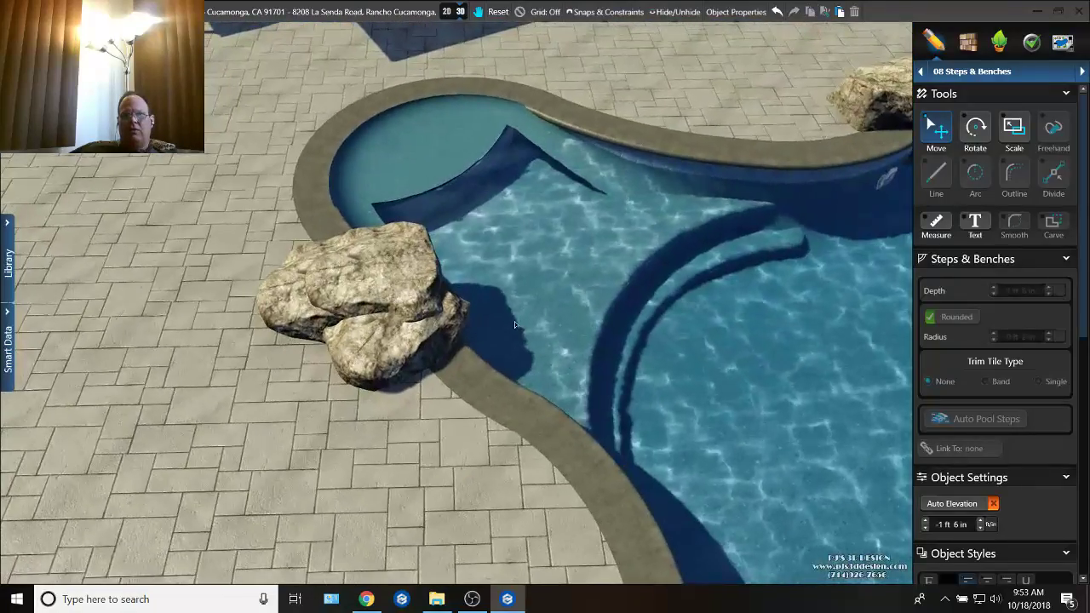
{"action": "left_click", "coordinate": [444, 11]}
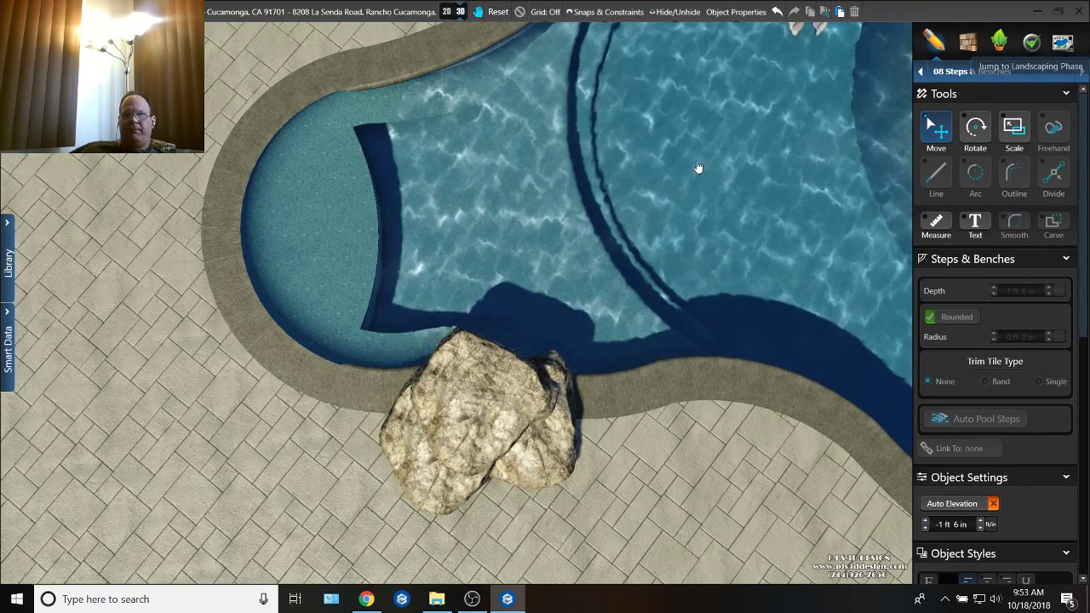
Step: Move the upper boulder from the cluster beside the lobe into the pool near the curved step, and return to 2D
{"action": "left_click", "coordinate": [999, 42]}
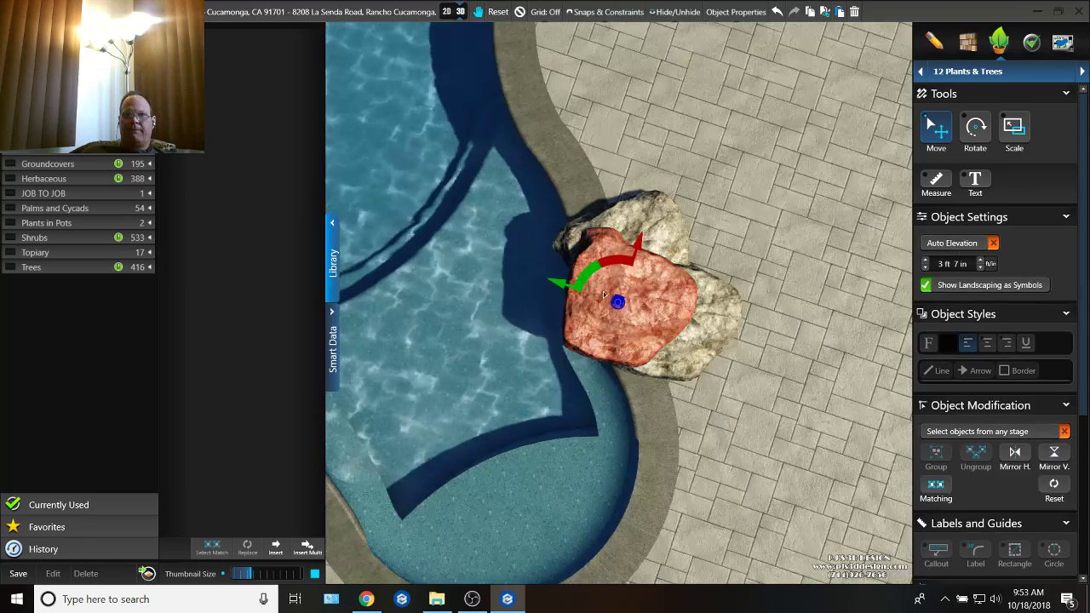
{"action": "right_click_drag", "start_coordinate": [632, 387], "coordinate": [588, 279]}
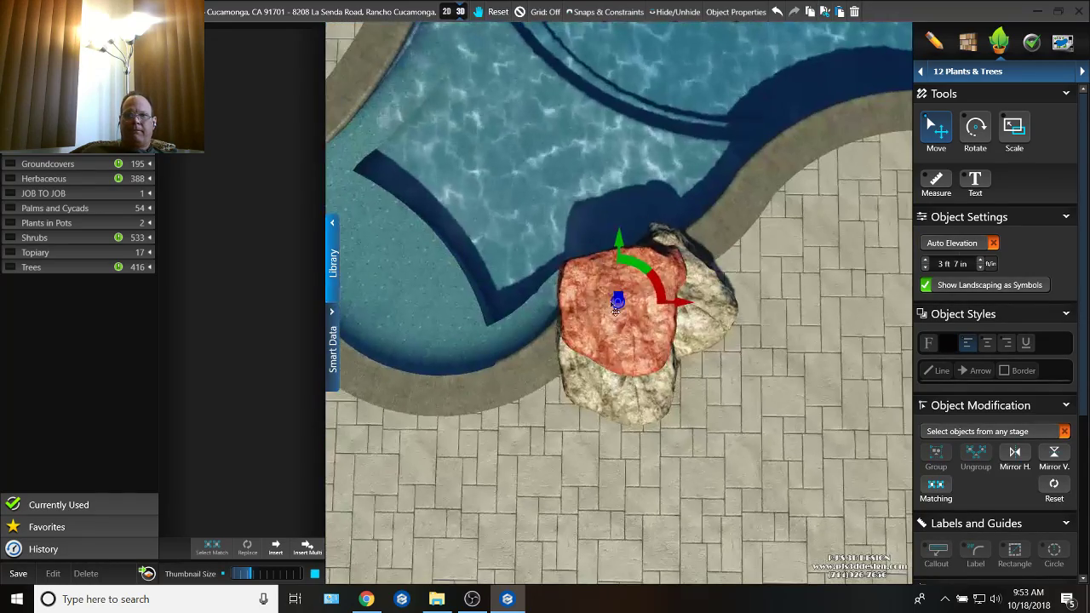
{"action": "left_click_drag", "start_coordinate": [663, 288], "coordinate": [621, 60]}
{"action": "right_click_drag", "start_coordinate": [622, 60], "coordinate": [591, 61]}
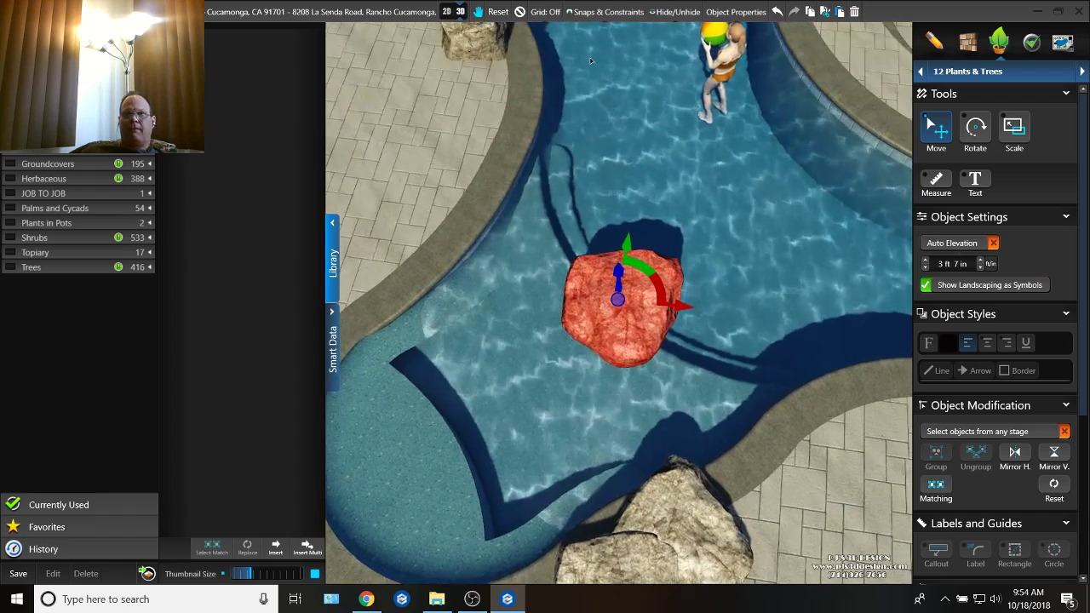
{"action": "left_click", "coordinate": [446, 12]}
{"action": "scroll", "coordinate": [631, 177], "scroll_direction": "down", "scroll_amount": 5}
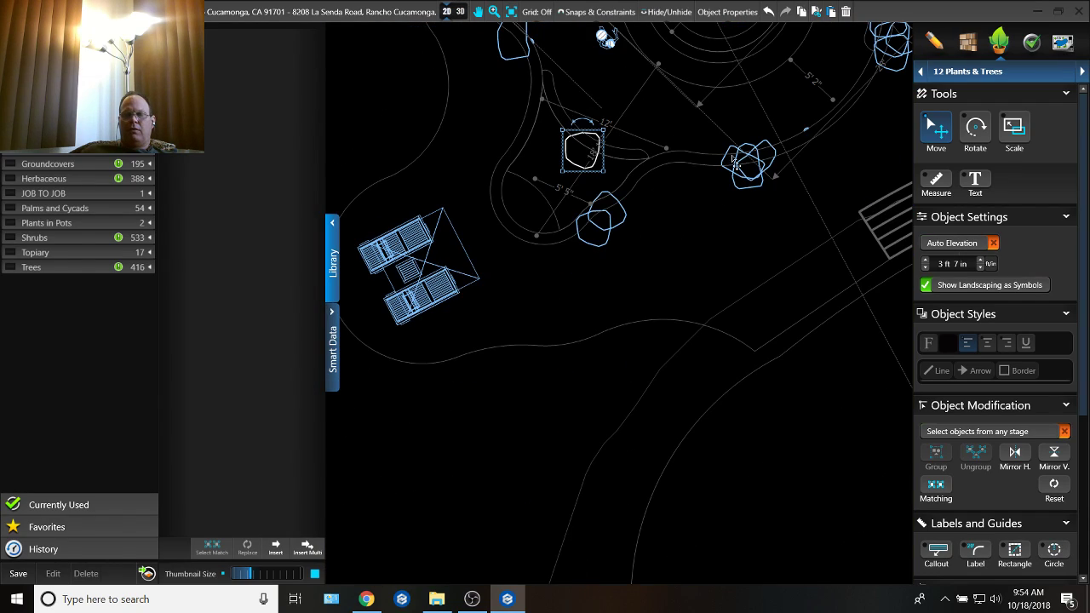
Step: Return to the steps and benches stage, examine the lobe's step edges in 3D and switch back to 2D
{"action": "left_click", "coordinate": [1013, 81]}
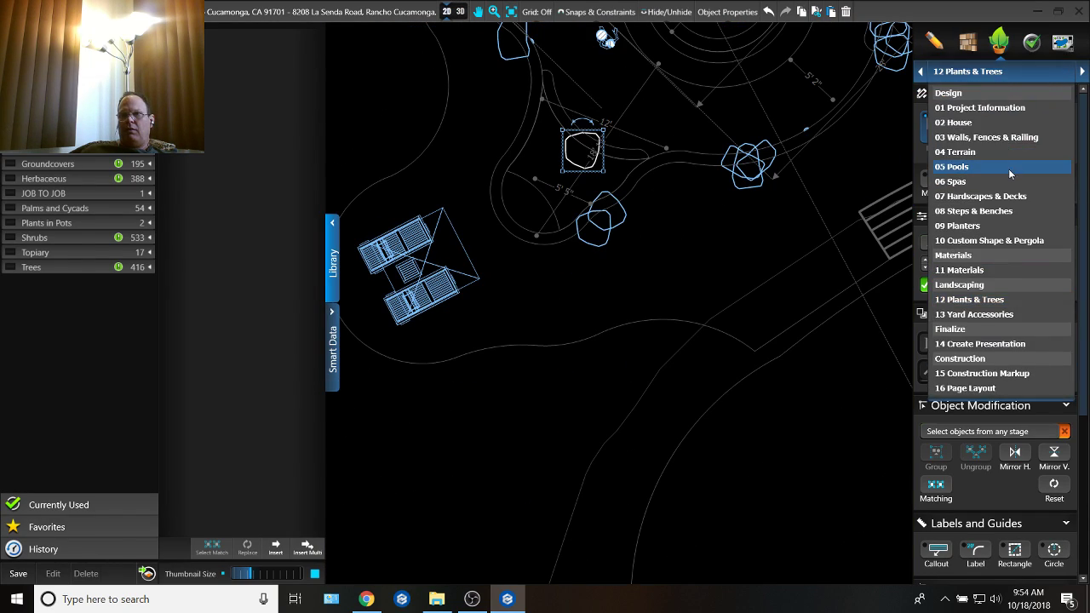
{"action": "left_click", "coordinate": [991, 213]}
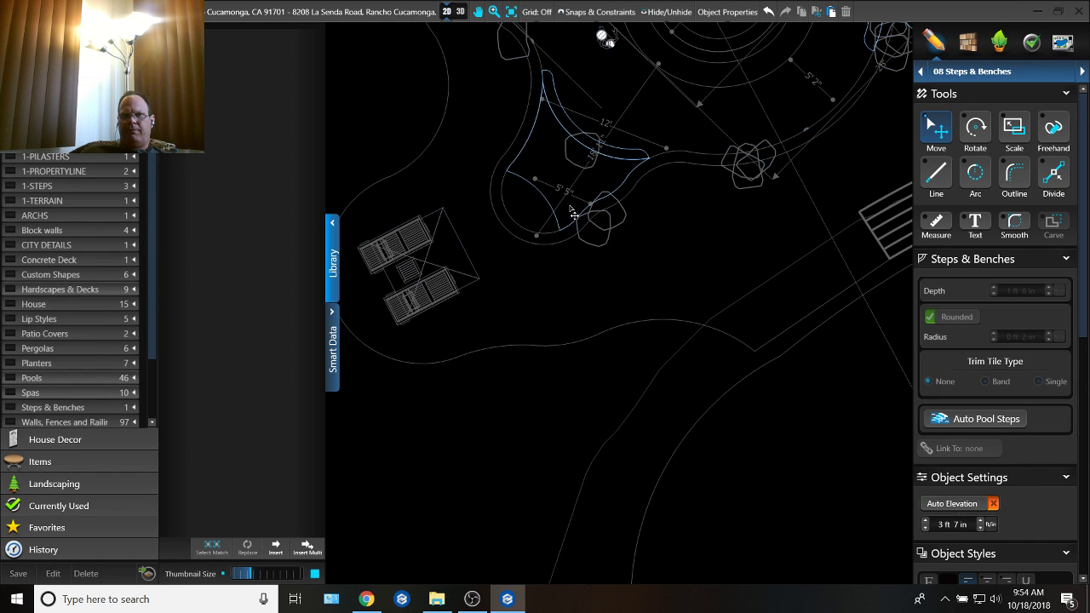
{"action": "scroll", "coordinate": [574, 213], "scroll_direction": "up", "scroll_amount": 3}
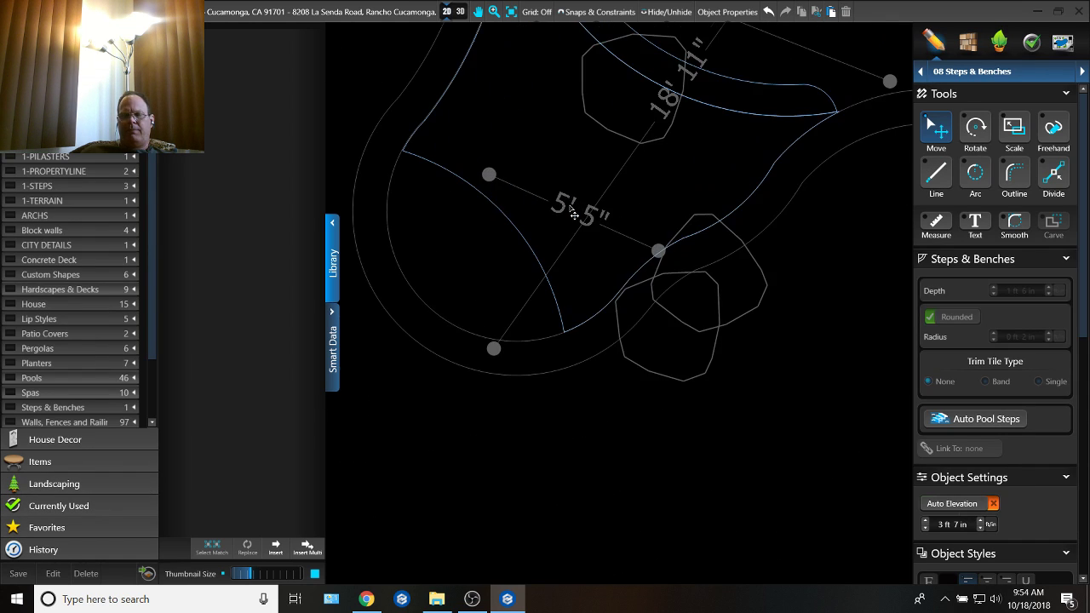
{"action": "left_click", "coordinate": [459, 12]}
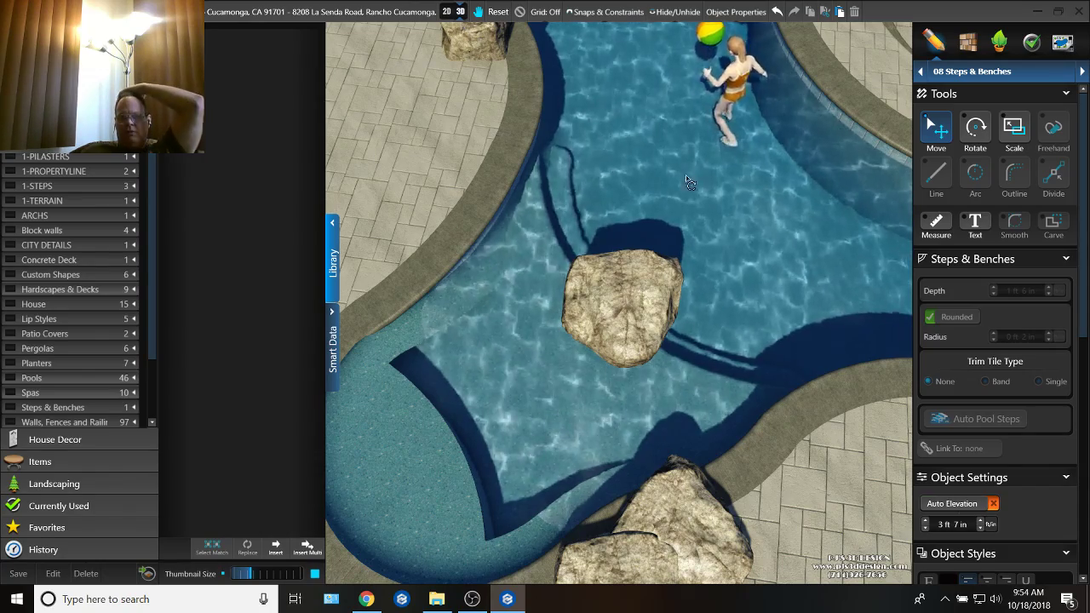
{"action": "right_click_drag", "start_coordinate": [686, 175], "coordinate": [568, 77]}
{"action": "middle_click_drag", "start_coordinate": [542, 103], "coordinate": [633, 210]}
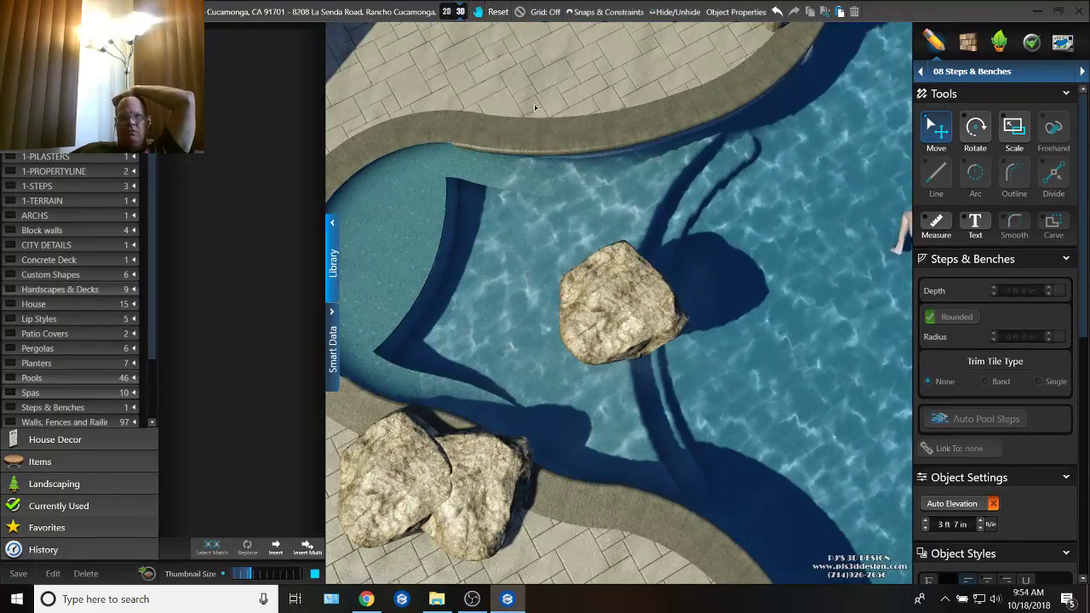
{"action": "left_click", "coordinate": [445, 12]}
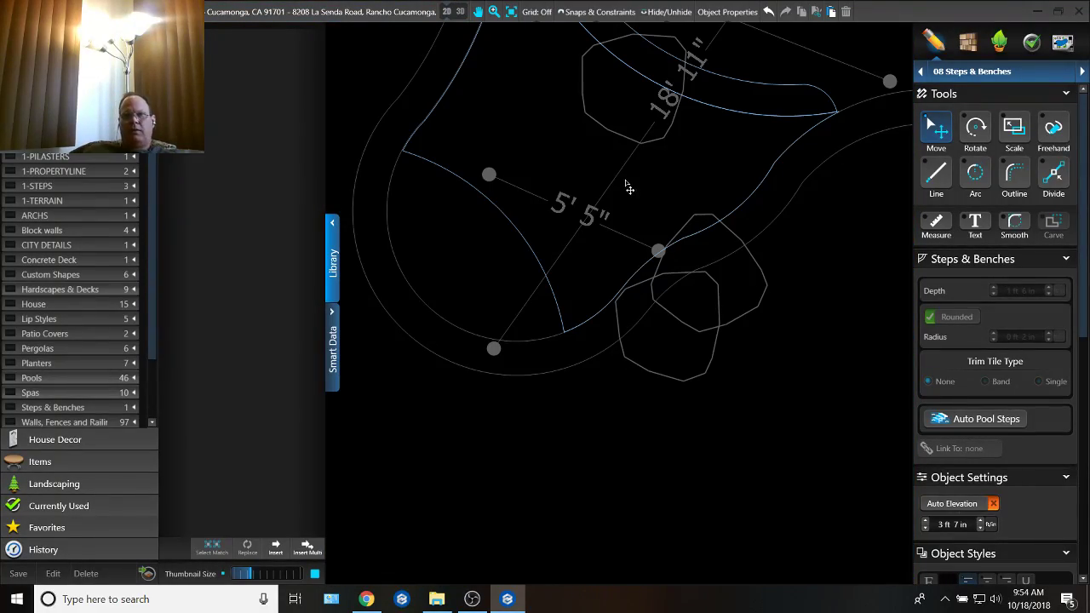
Step: Delete the new step shape's arc across the lobe and the wall segments nearest the lobe's rounded end
{"action": "left_click", "coordinate": [722, 226]}
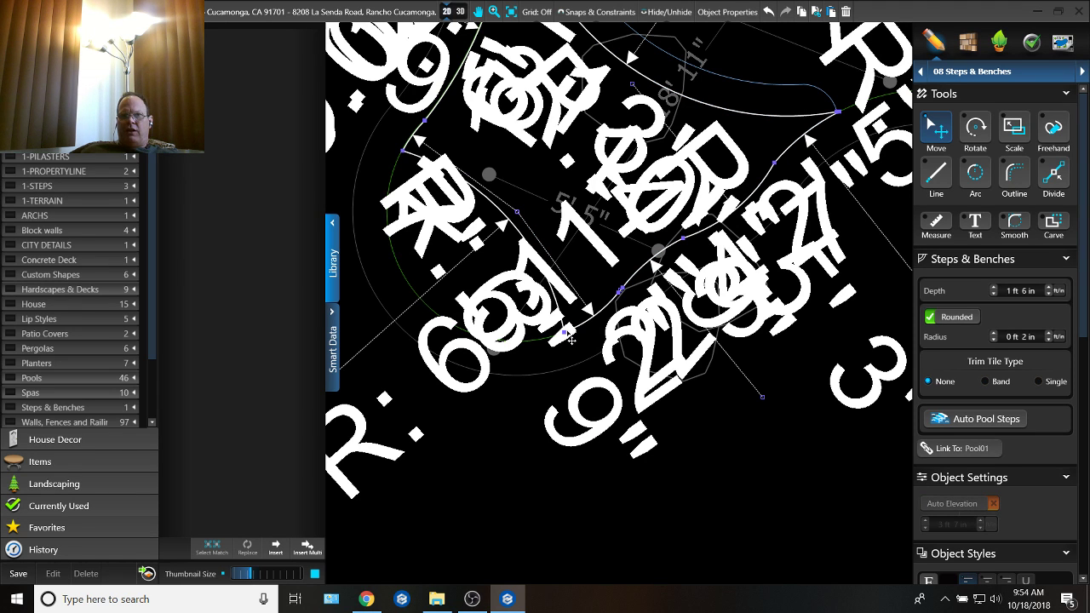
{"action": "left_click_drag", "start_coordinate": [569, 340], "coordinate": [519, 223]}
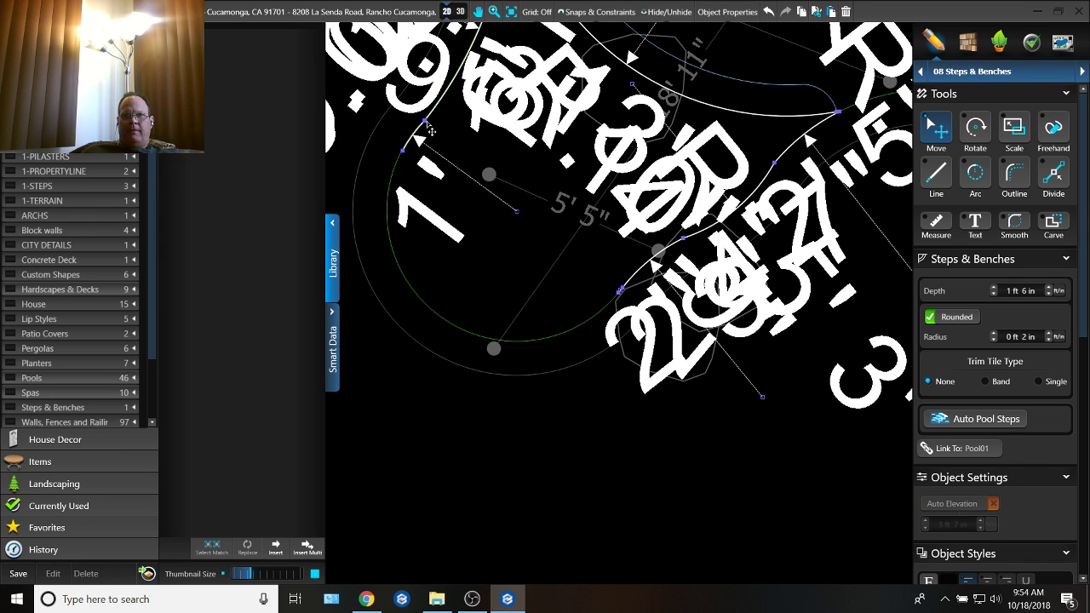
{"action": "left_click_drag", "start_coordinate": [430, 129], "coordinate": [499, 199]}
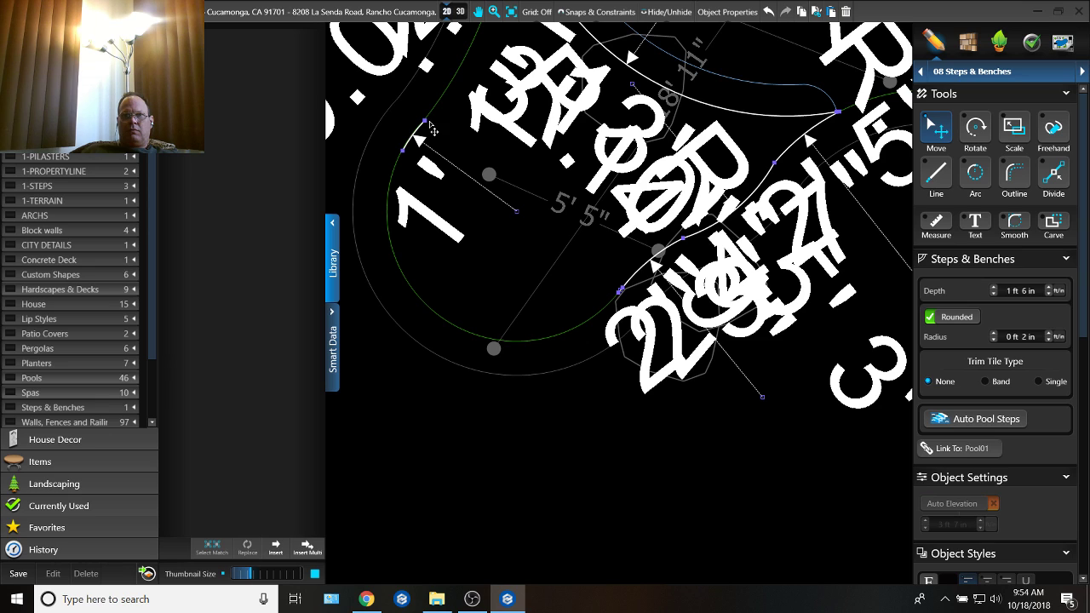
{"action": "left_click_drag", "start_coordinate": [430, 129], "coordinate": [491, 198]}
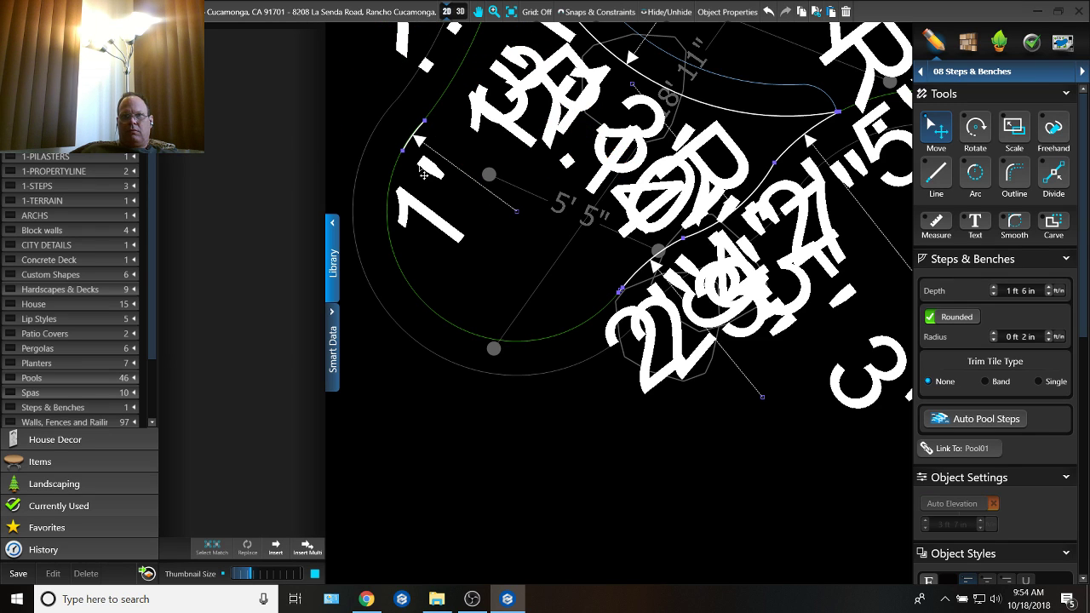
{"action": "left_click_drag", "start_coordinate": [405, 161], "coordinate": [497, 199]}
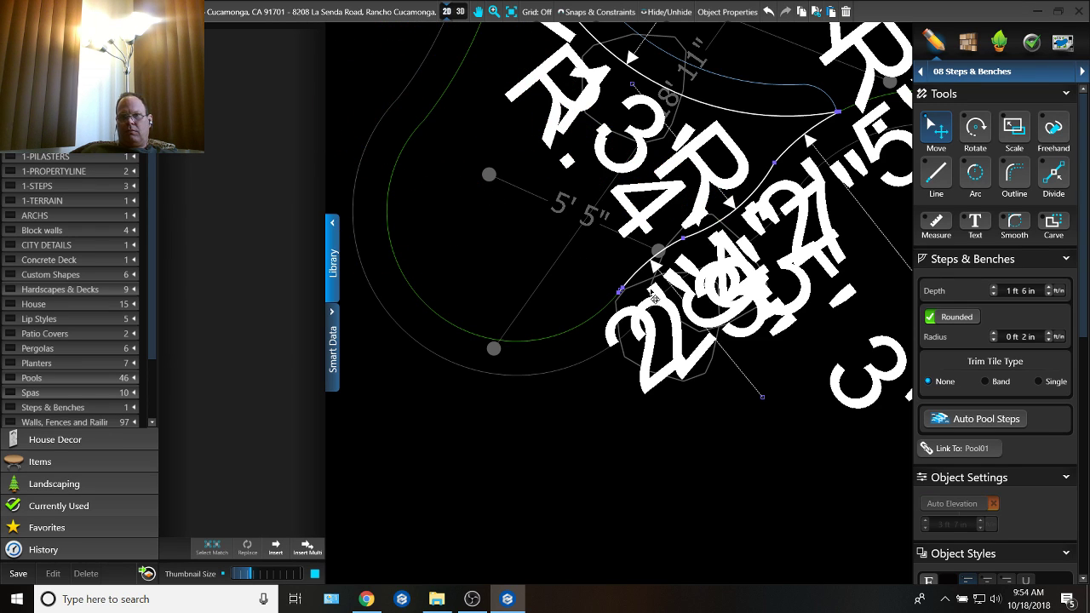
{"action": "mouse_move", "coordinate": [626, 299]}
{"action": "left_mouse_down"}
{"action": "mouse_move", "coordinate": [592, 249]}
{"action": "mouse_move", "coordinate": [619, 315]}
{"action": "left_mouse_up"}
Step: Divide the step's remaining boulder-side wall segment and delete the part farther from the curved step
{"action": "middle_click_drag", "start_coordinate": [724, 256], "coordinate": [728, 294]}
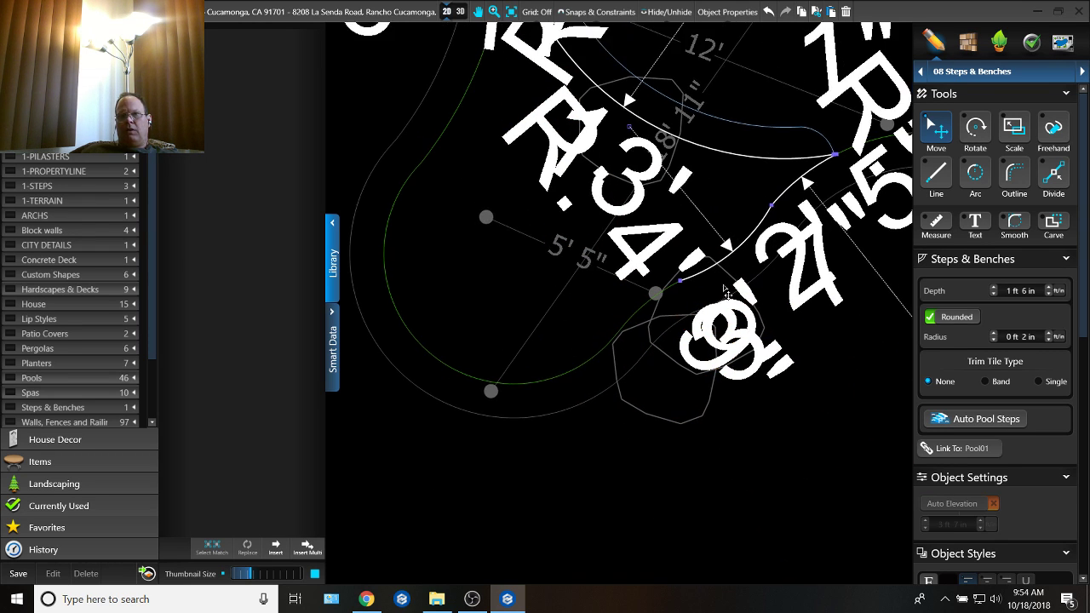
{"action": "key", "text": "d"}
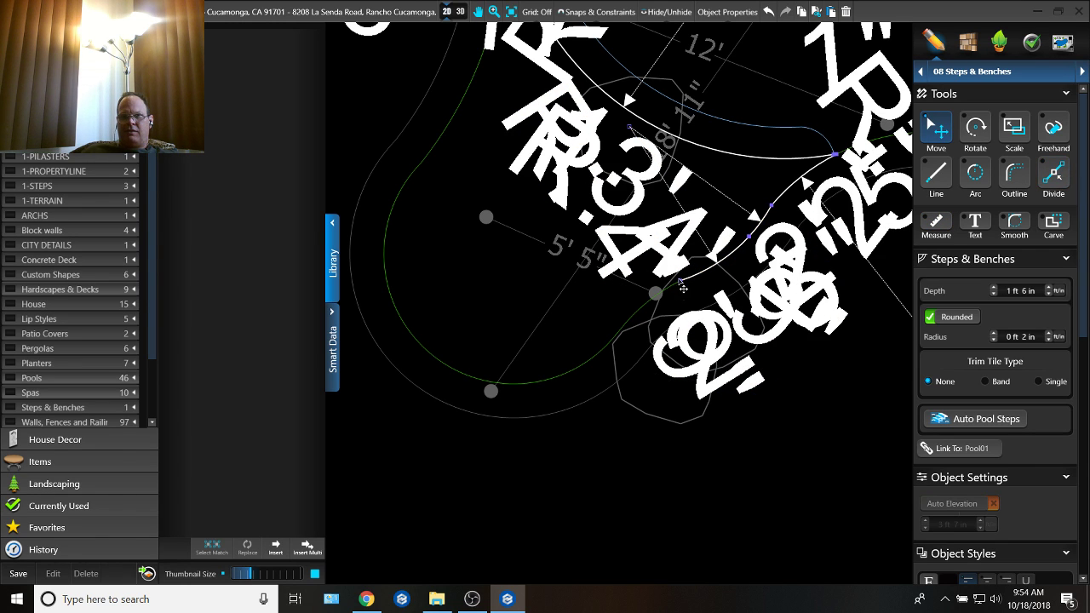
{"action": "middle_click_drag", "start_coordinate": [712, 235], "coordinate": [666, 285]}
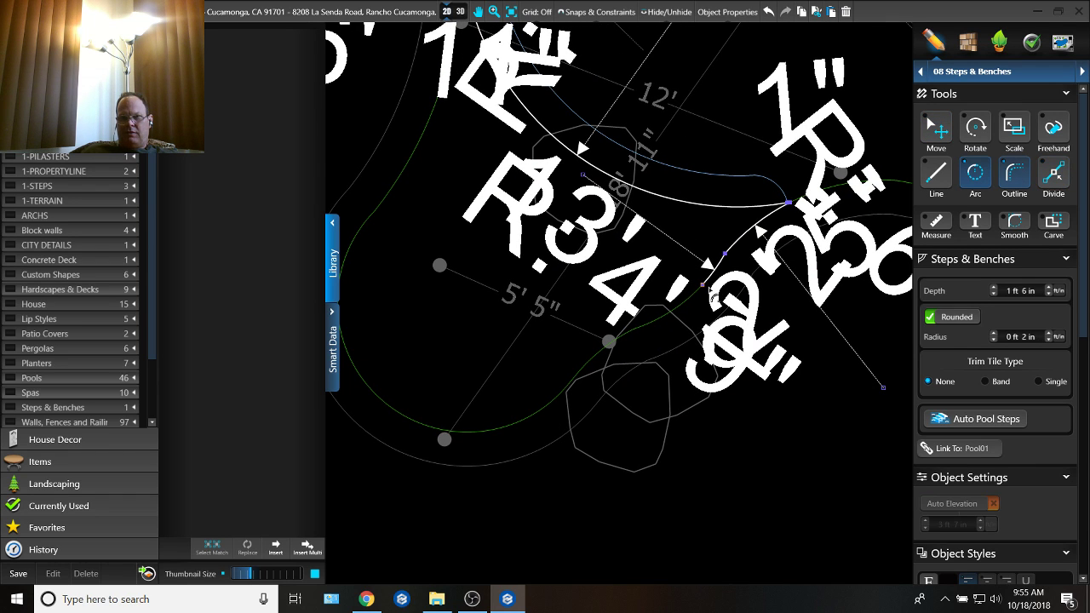
Step: Close the second step's outline with an arc across the lobe, radius about 10' 7", and trace the opposite wall to its remaining wall segment
{"action": "left_click", "coordinate": [702, 286]}
{"action": "middle_click_drag", "start_coordinate": [696, 201], "coordinate": [658, 412]}
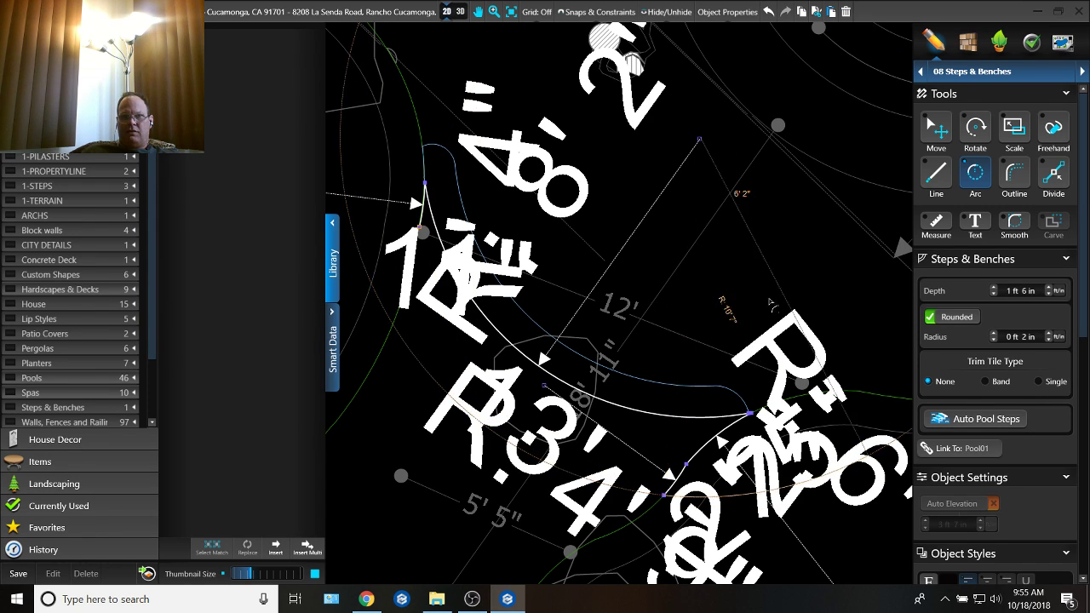
{"action": "scroll", "coordinate": [496, 314], "scroll_direction": "up", "scroll_amount": 2}
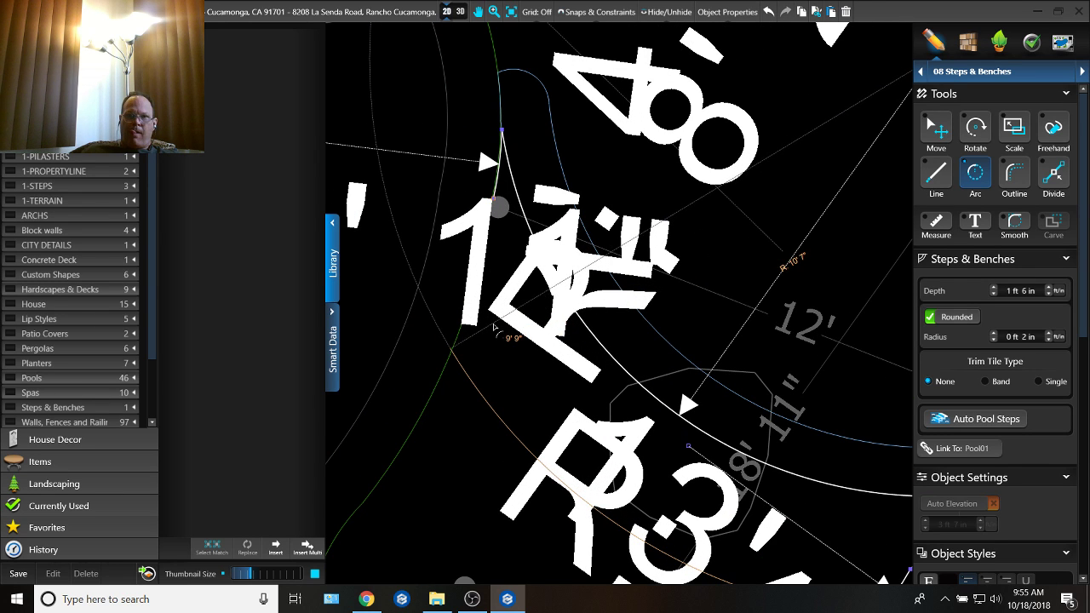
{"action": "left_click", "coordinate": [493, 327]}
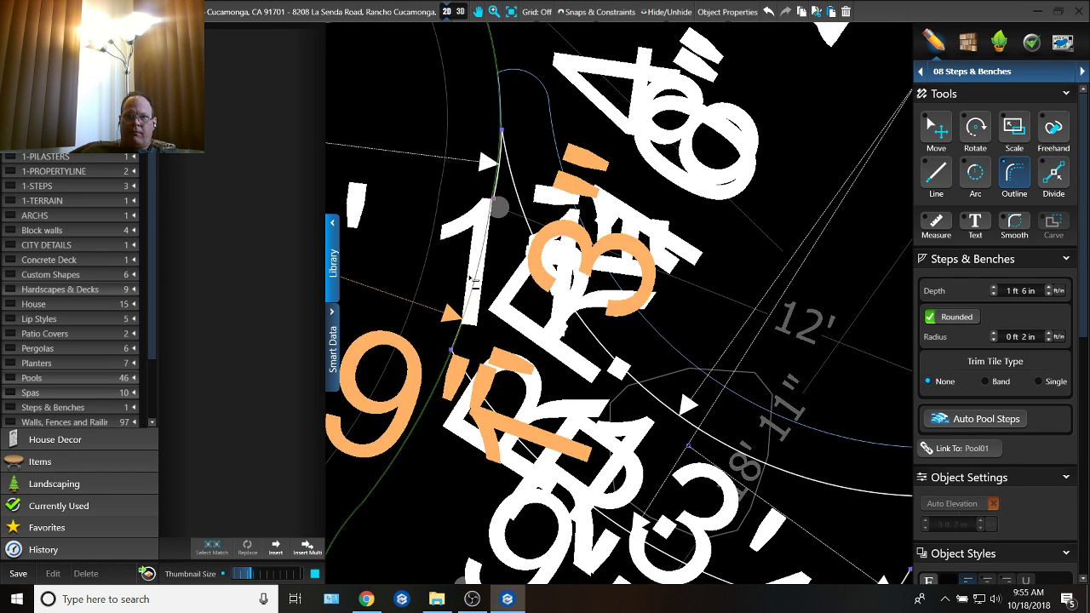
{"action": "left_click", "coordinate": [503, 201]}
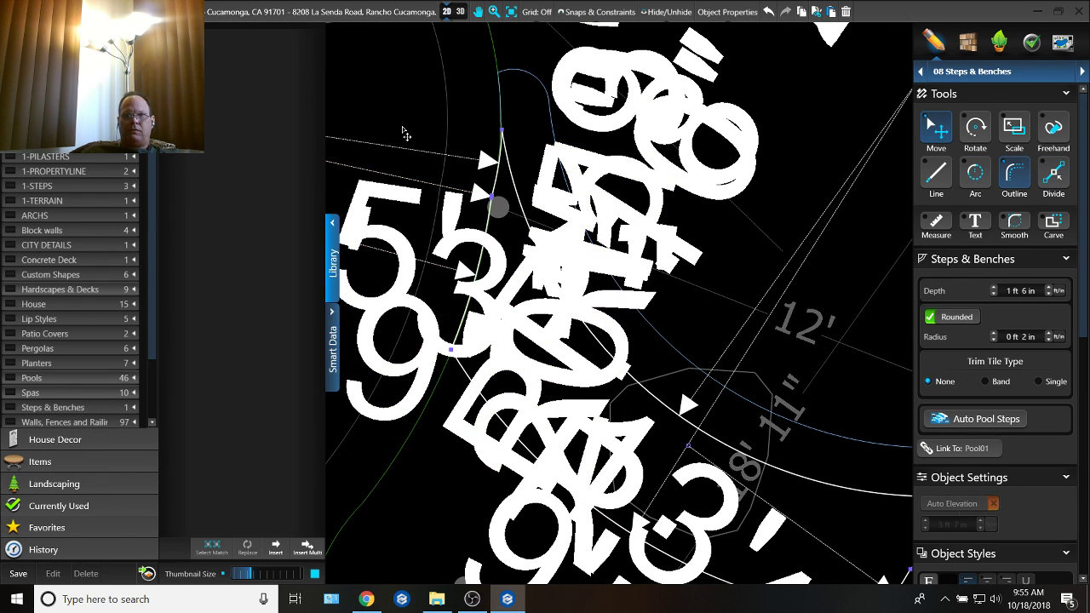
Step: Switch to 3D and delete the boulder standing in the pool over the curved steps
{"action": "left_click", "coordinate": [458, 13]}
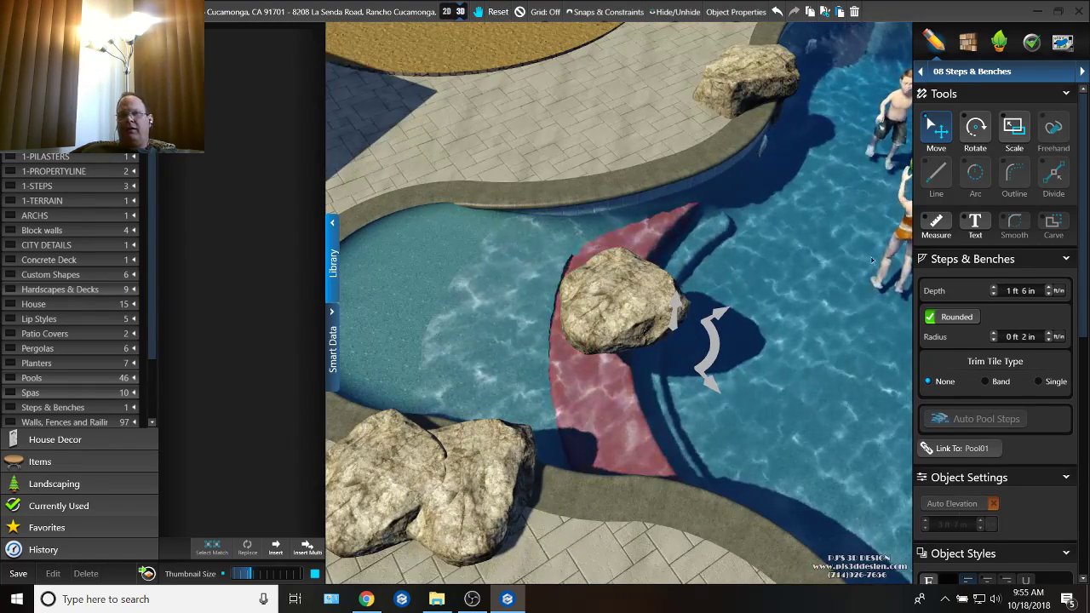
{"action": "left_click", "coordinate": [887, 213]}
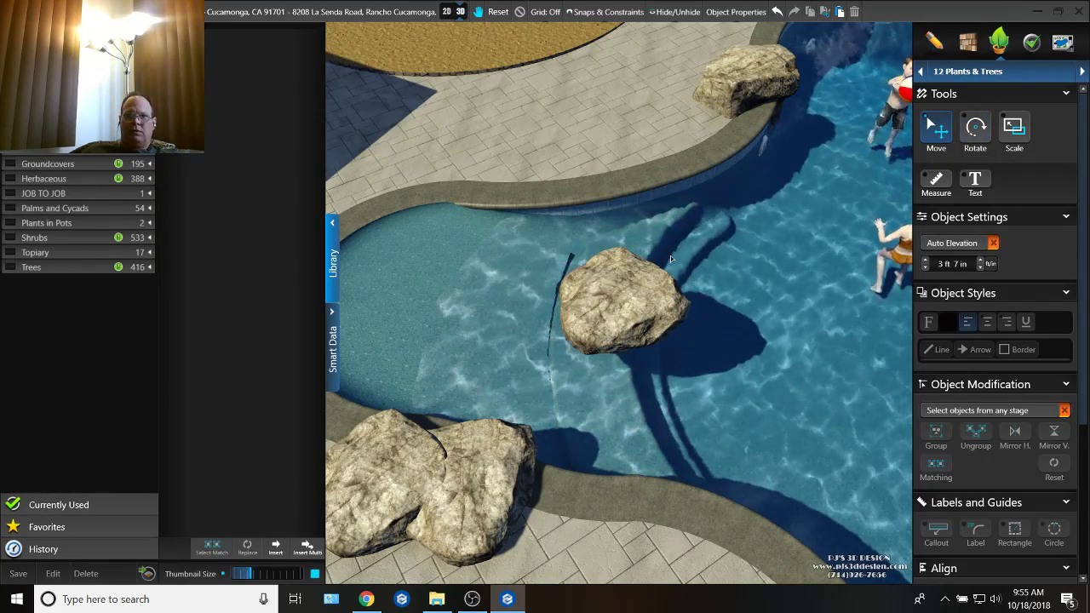
{"action": "left_click", "coordinate": [634, 307]}
{"action": "key", "text": "Delete"}
Step: Examine the reworked lobe from several angles, and the island's fire pit and spa area in 3D
{"action": "right_click_drag", "start_coordinate": [636, 305], "coordinate": [692, 401]}
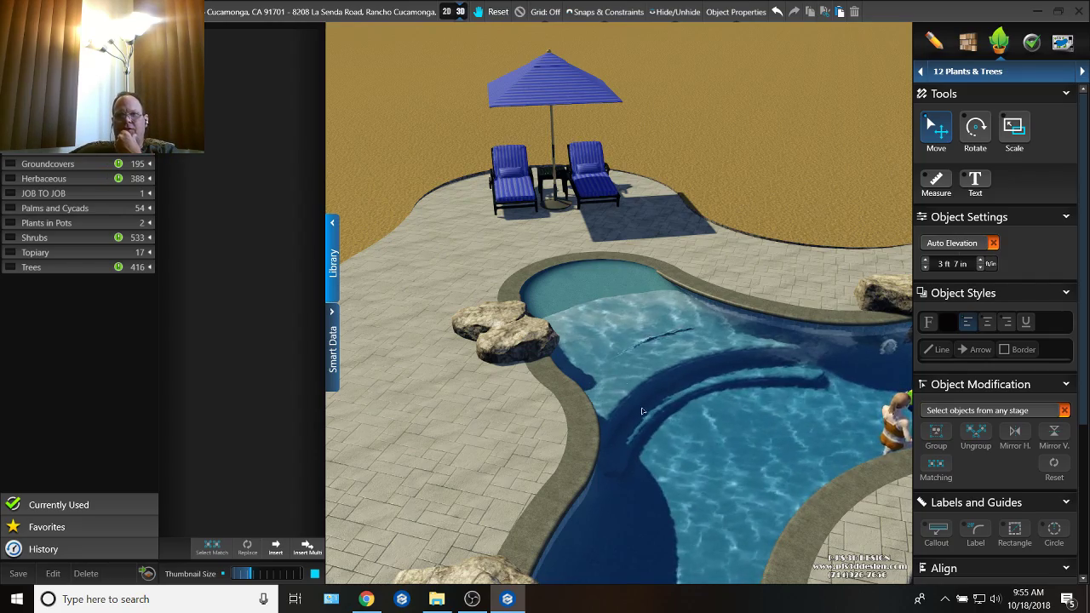
{"action": "middle_click_drag", "start_coordinate": [643, 412], "coordinate": [658, 375]}
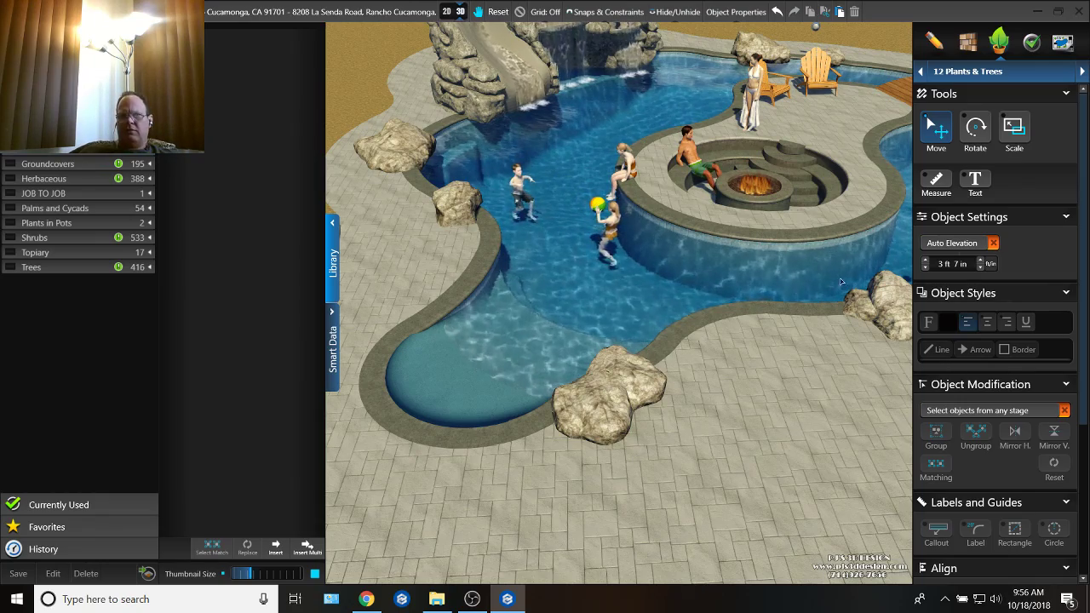
{"action": "middle_click_drag", "start_coordinate": [807, 234], "coordinate": [630, 334]}
{"action": "scroll", "coordinate": [679, 267], "scroll_direction": "down", "scroll_amount": 8}
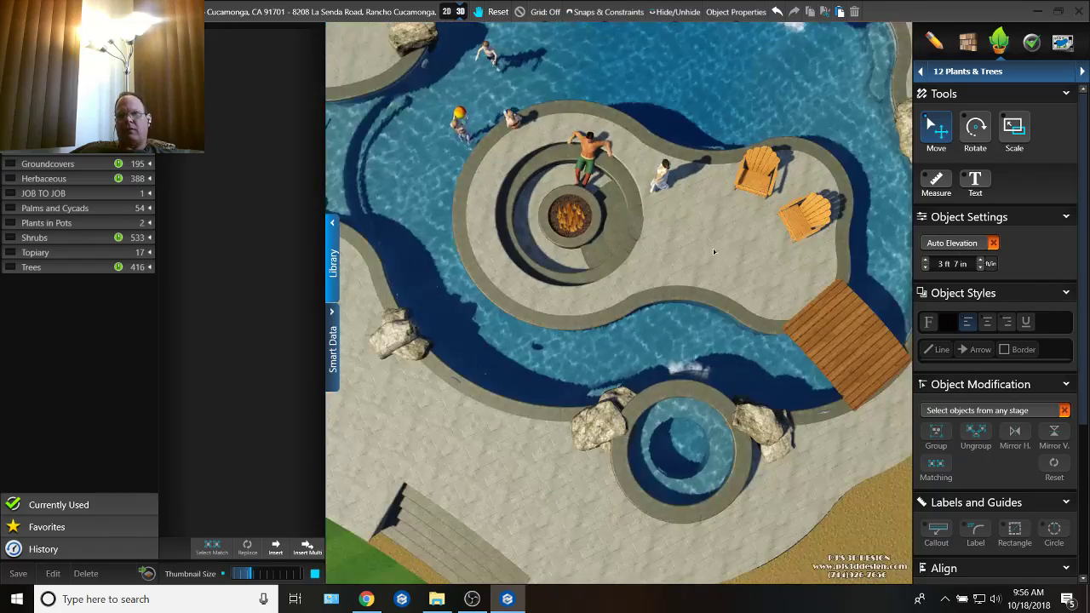
{"action": "scroll", "coordinate": [560, 241], "scroll_direction": "up", "scroll_amount": 5}
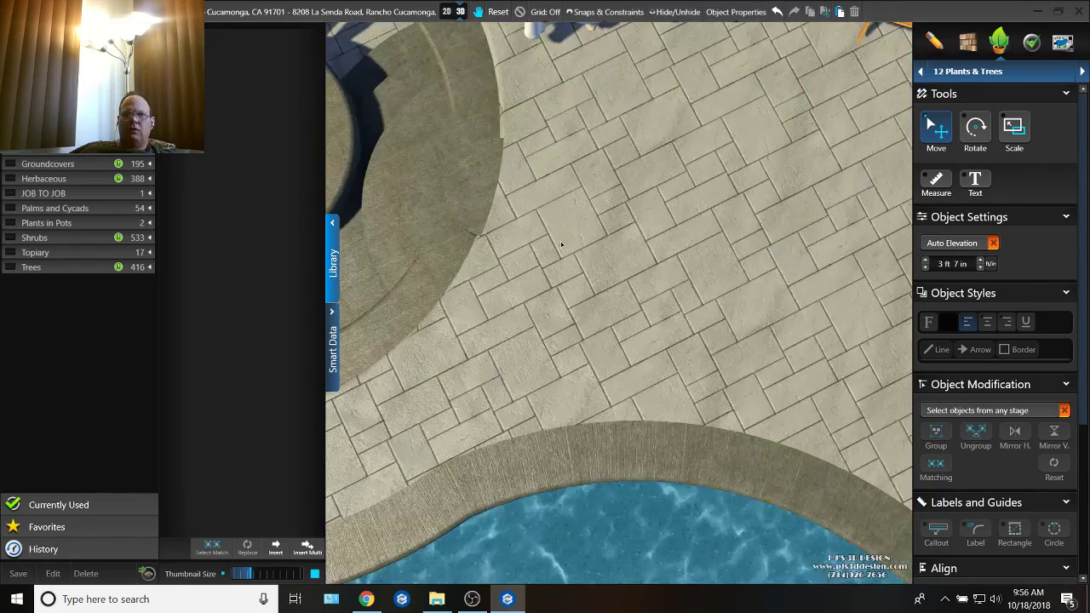
{"action": "scroll", "coordinate": [553, 221], "scroll_direction": "down", "scroll_amount": 4}
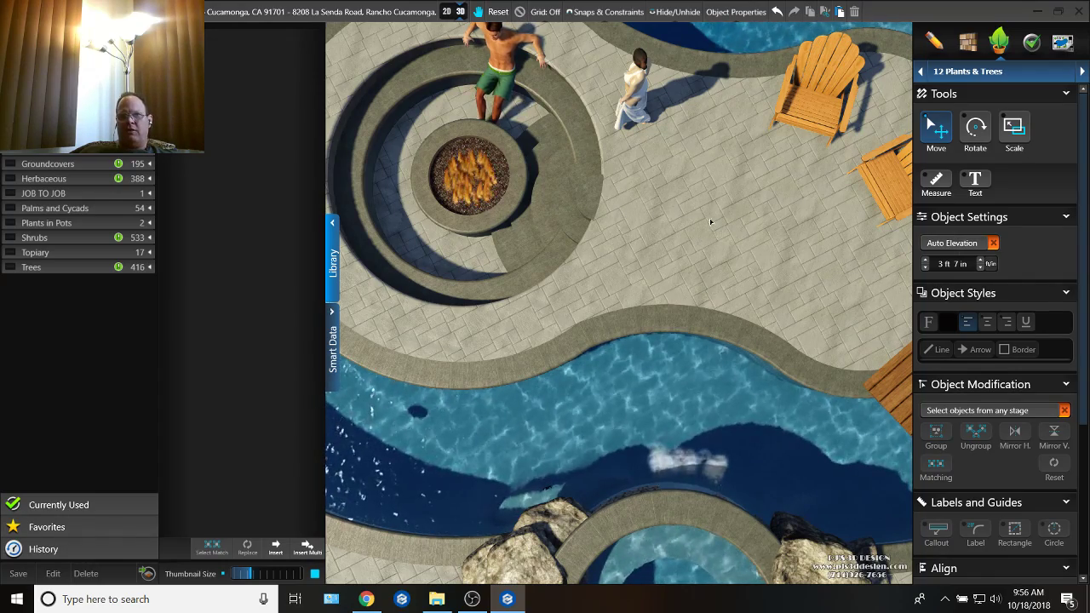
{"action": "scroll", "coordinate": [714, 215], "scroll_direction": "down", "scroll_amount": 3}
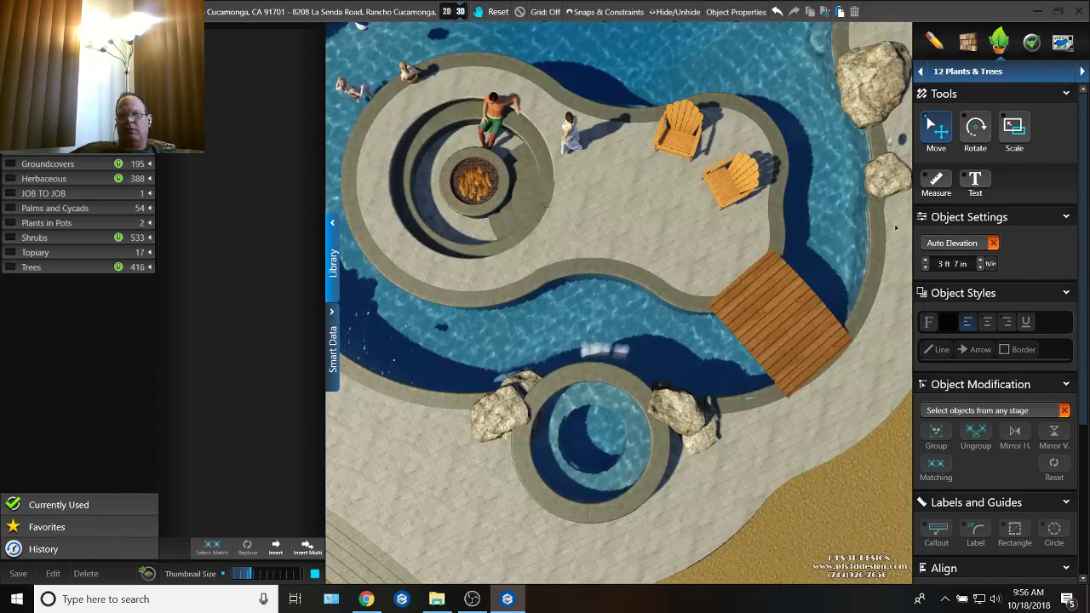
{"action": "scroll", "coordinate": [627, 213], "scroll_direction": "up", "scroll_amount": 5}
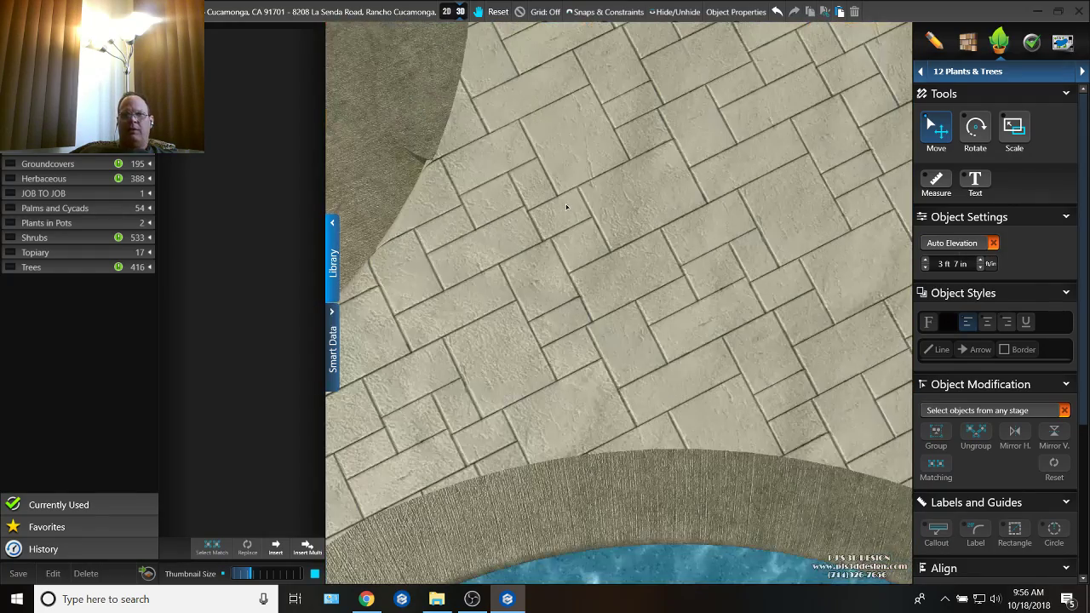
{"action": "scroll", "coordinate": [631, 166], "scroll_direction": "down", "scroll_amount": 2}
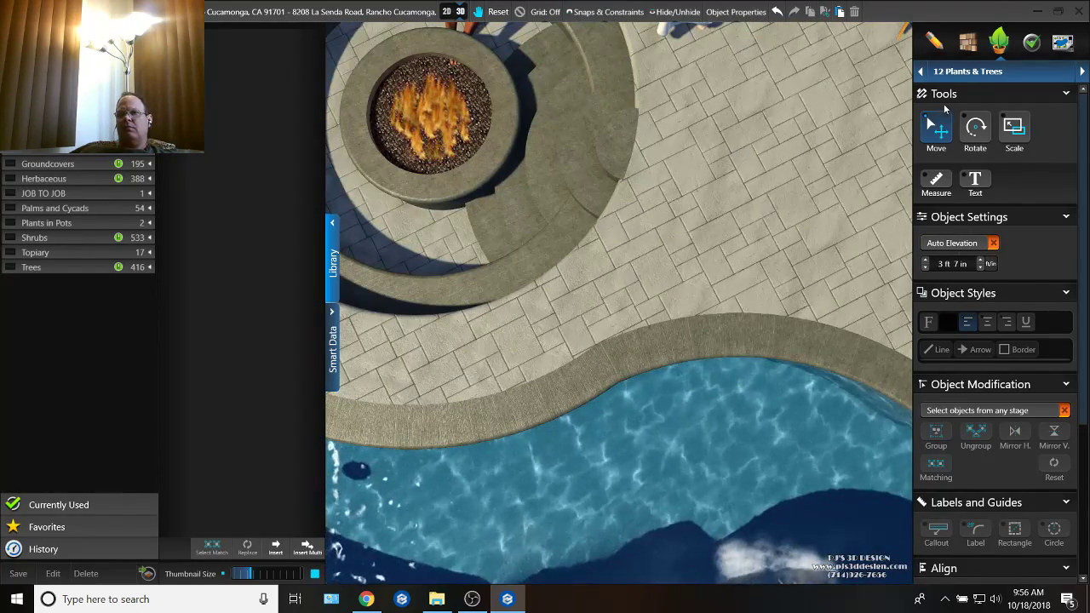
Step: Open the Hardscapes & Decks stage, switch to 2D and select the circle along the inner edge of the fire pit's bench
{"action": "left_click", "coordinate": [971, 71]}
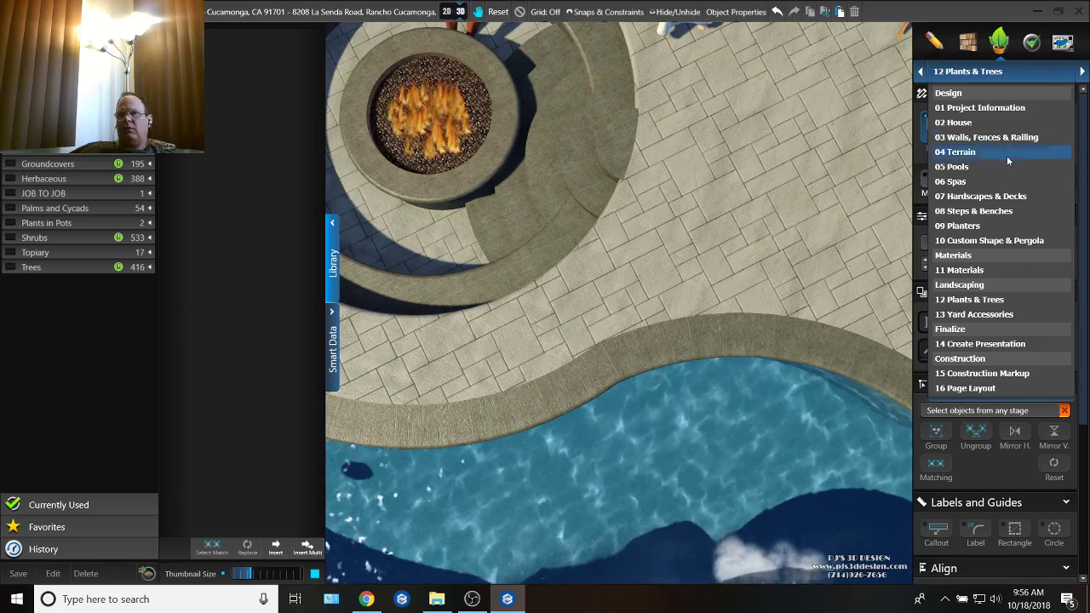
{"action": "left_click", "coordinate": [979, 196]}
{"action": "scroll", "coordinate": [609, 134], "scroll_direction": "down", "scroll_amount": 4}
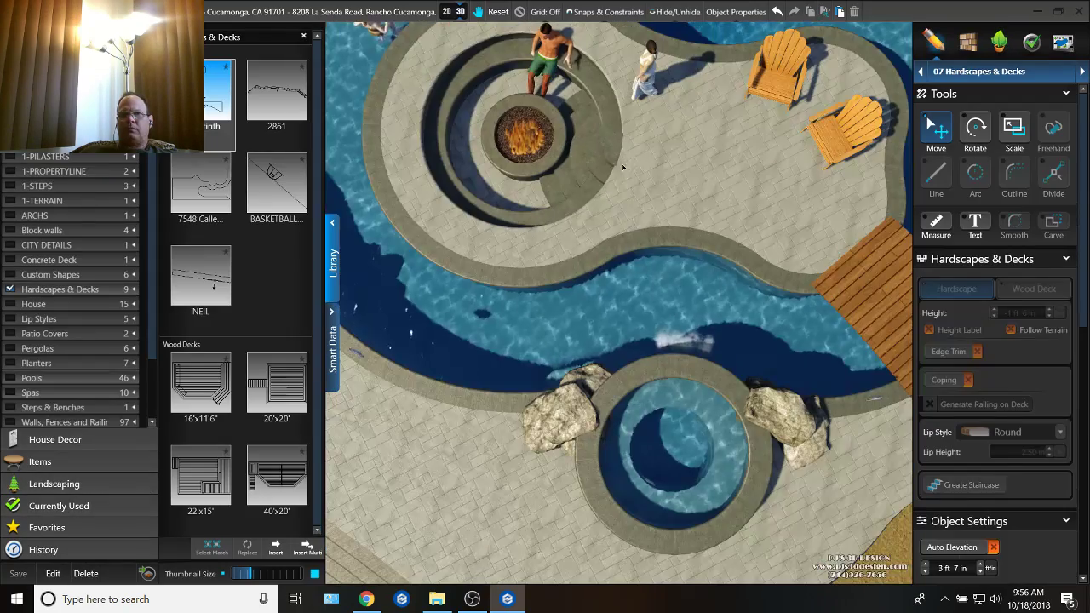
{"action": "scroll", "coordinate": [637, 198], "scroll_direction": "up", "scroll_amount": 5}
{"action": "scroll", "coordinate": [637, 198], "scroll_direction": "down", "scroll_amount": 4}
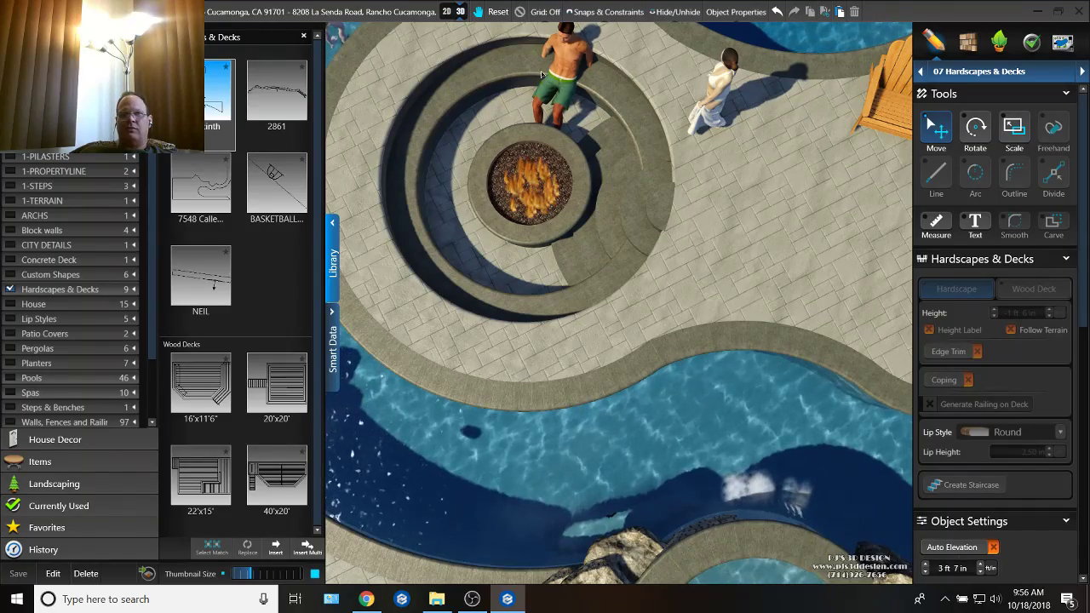
{"action": "left_click", "coordinate": [447, 12]}
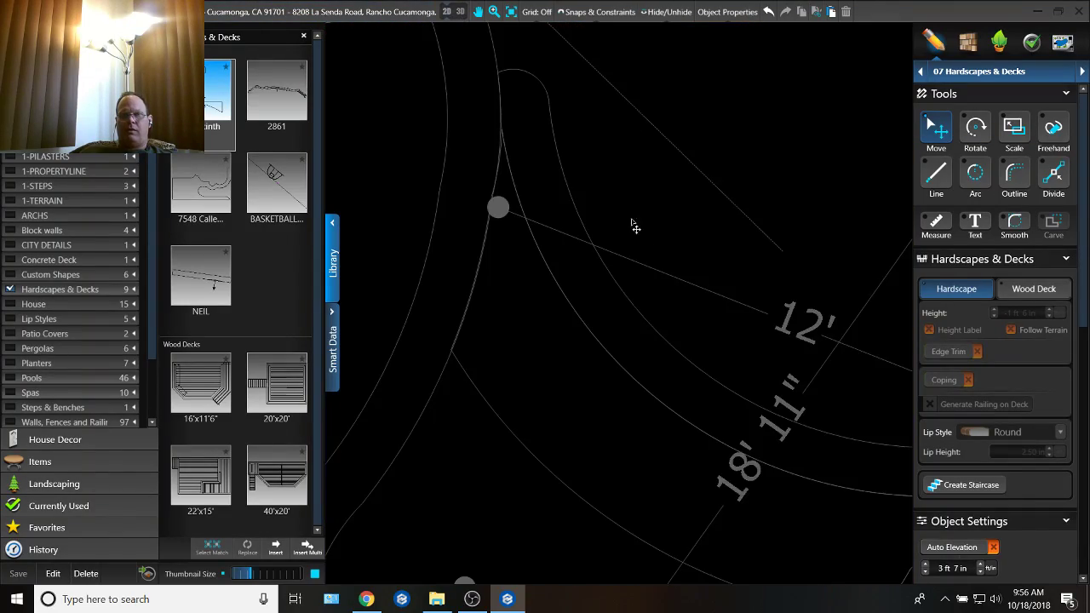
{"action": "scroll", "coordinate": [722, 209], "scroll_direction": "up", "scroll_amount": 2}
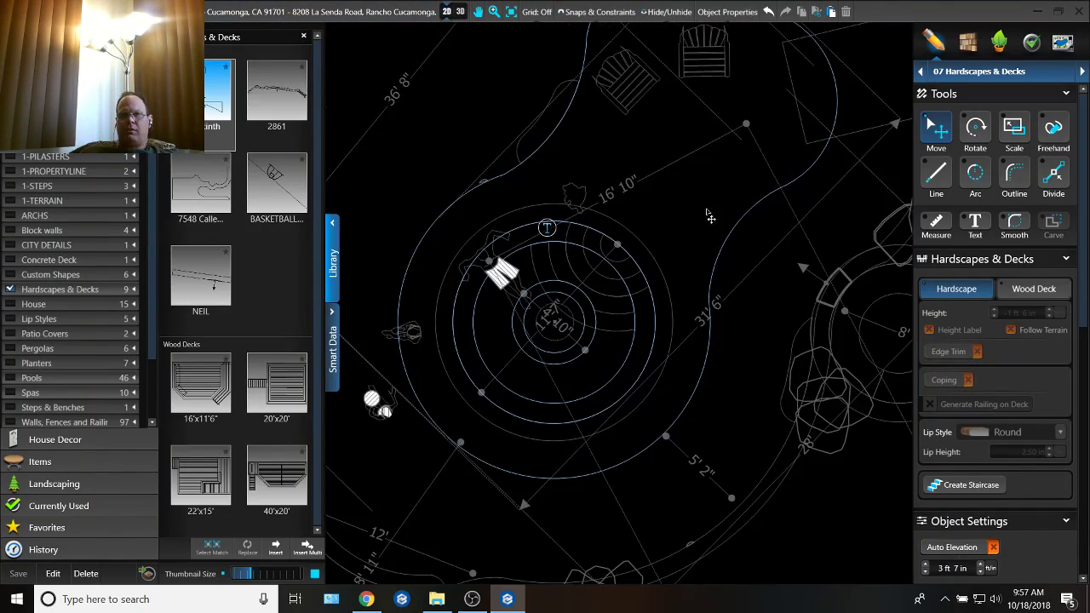
{"action": "scroll", "coordinate": [663, 228], "scroll_direction": "up", "scroll_amount": 2}
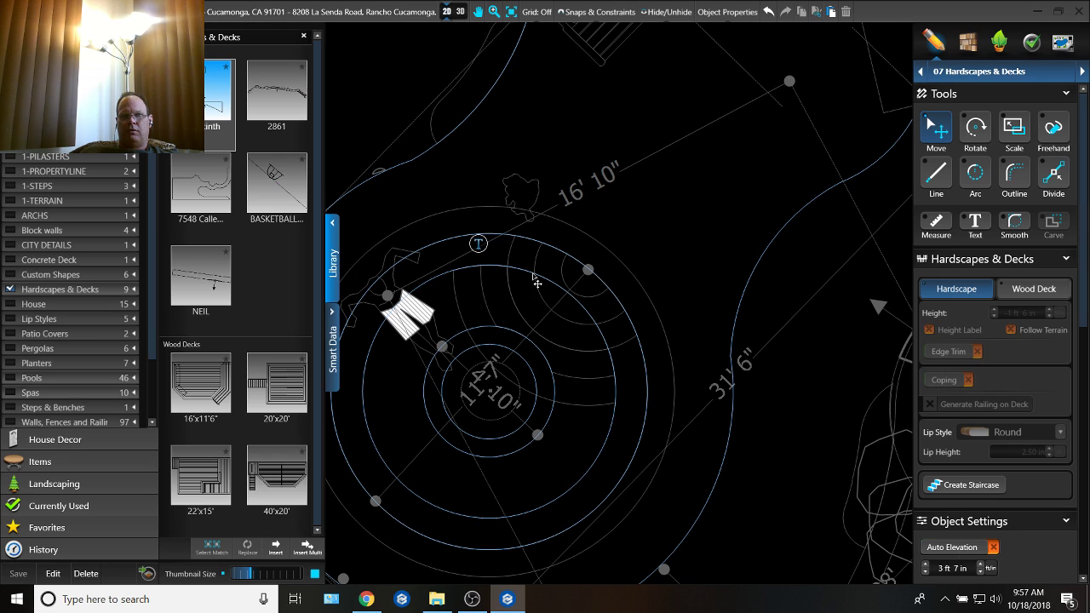
{"action": "left_click", "coordinate": [537, 284]}
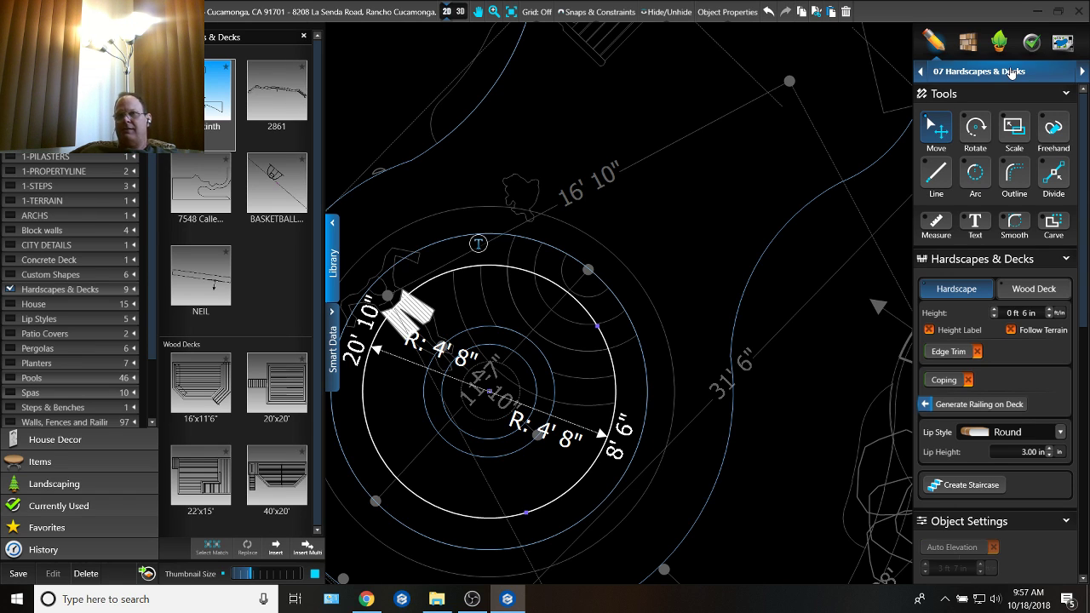
{"action": "left_click", "coordinate": [1011, 73]}
{"action": "left_click", "coordinate": [1011, 71]}
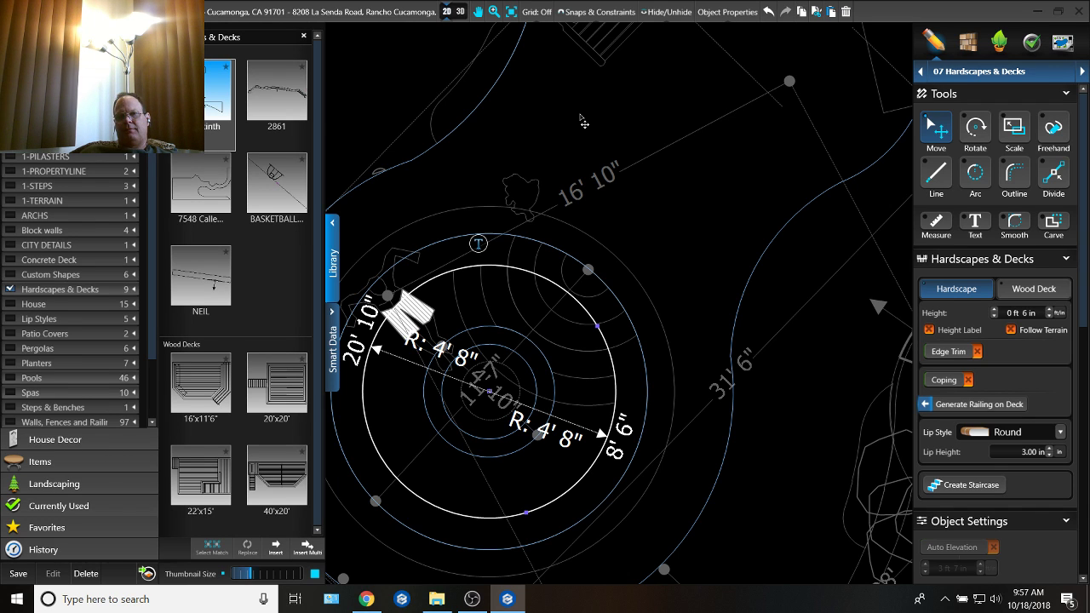
Step: Select the island deck's outline and examine the deck around the fire pit and chairs
{"action": "scroll", "coordinate": [654, 191], "scroll_direction": "down", "scroll_amount": 2}
{"action": "middle_click_drag", "start_coordinate": [693, 244], "coordinate": [613, 386]}
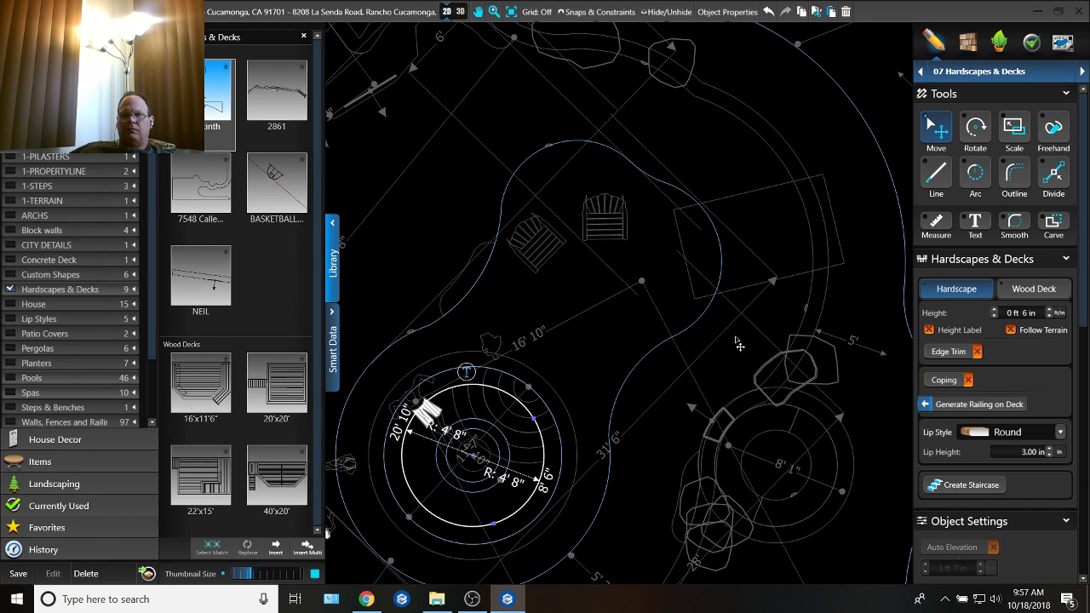
{"action": "left_click", "coordinate": [748, 294]}
{"action": "left_click", "coordinate": [702, 318]}
{"action": "scroll", "coordinate": [669, 246], "scroll_direction": "down", "scroll_amount": 2}
{"action": "scroll", "coordinate": [591, 294], "scroll_direction": "up", "scroll_amount": 2}
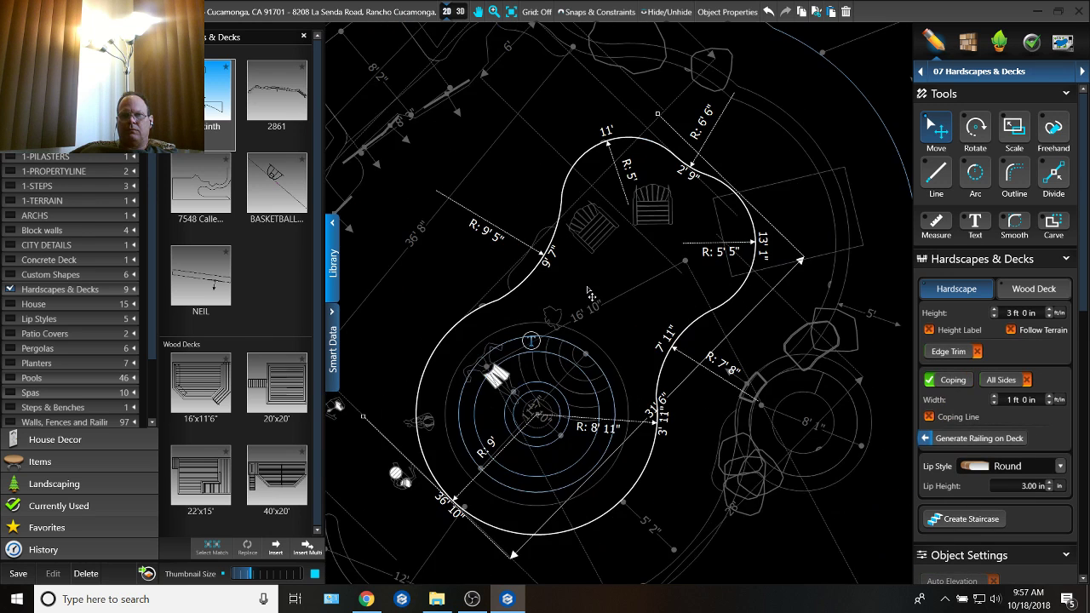
{"action": "scroll", "coordinate": [590, 294], "scroll_direction": "up", "scroll_amount": 2}
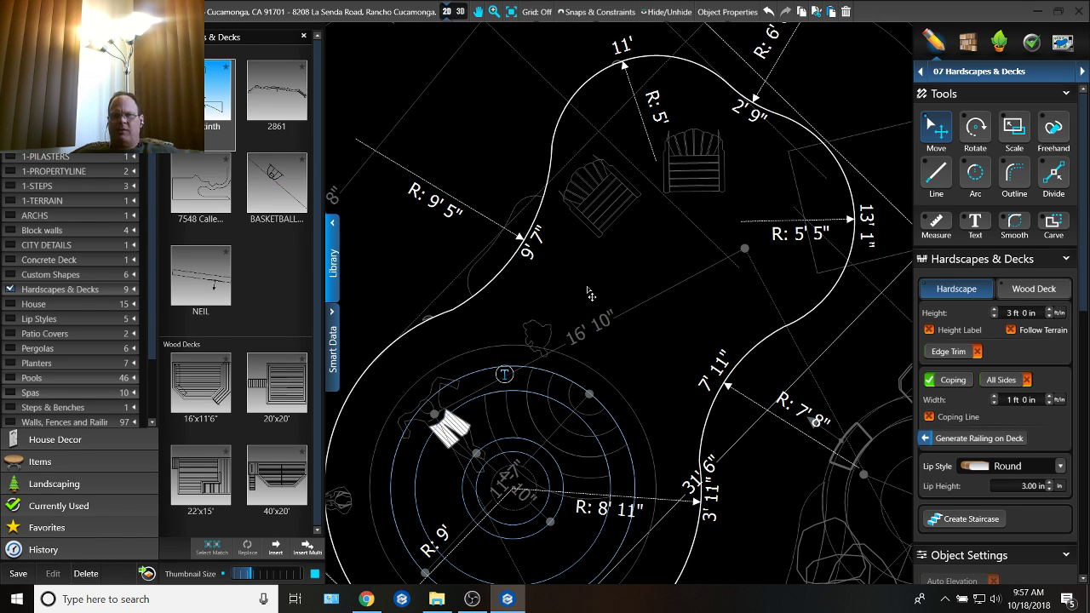
{"action": "scroll", "coordinate": [596, 391], "scroll_direction": "up", "scroll_amount": 3}
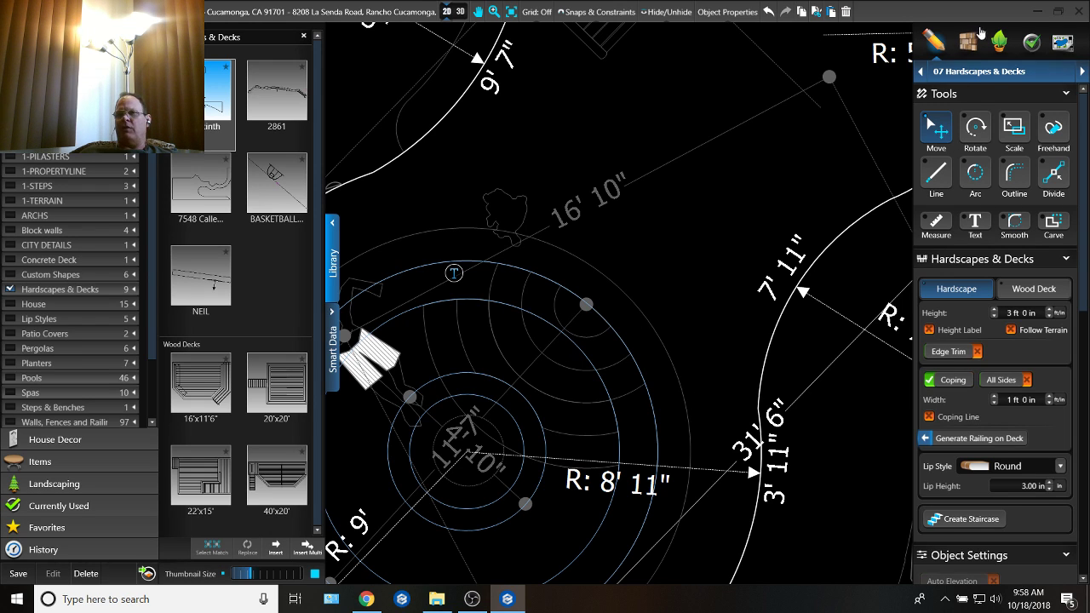
Step: Open the Custom Shape & Pergola stage, select the fire pit's lower curved steps and examine them in 3D
{"action": "left_click", "coordinate": [1019, 75]}
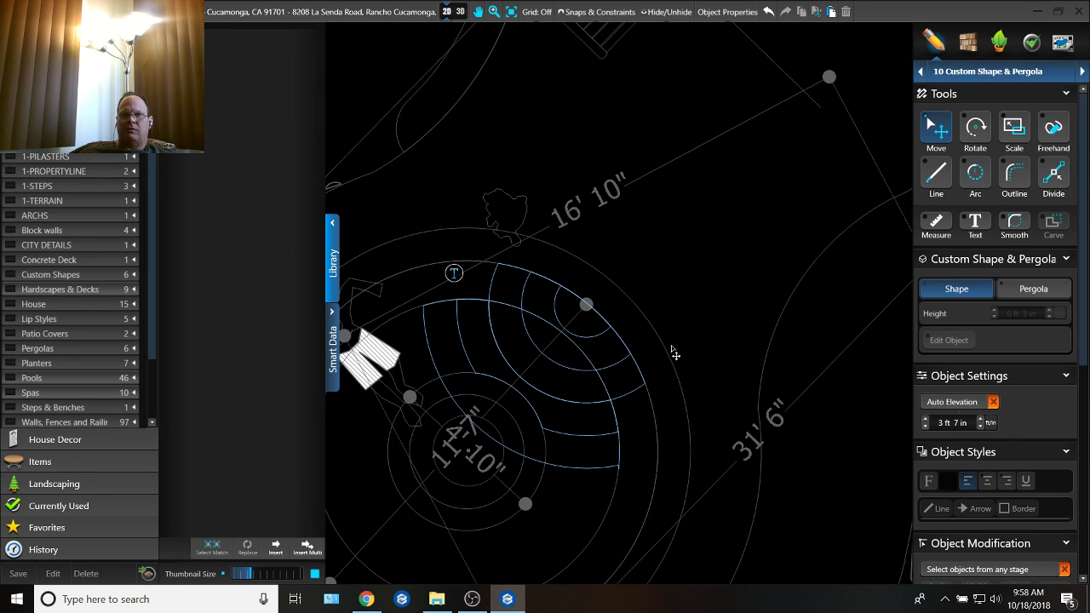
{"action": "left_click", "coordinate": [562, 470]}
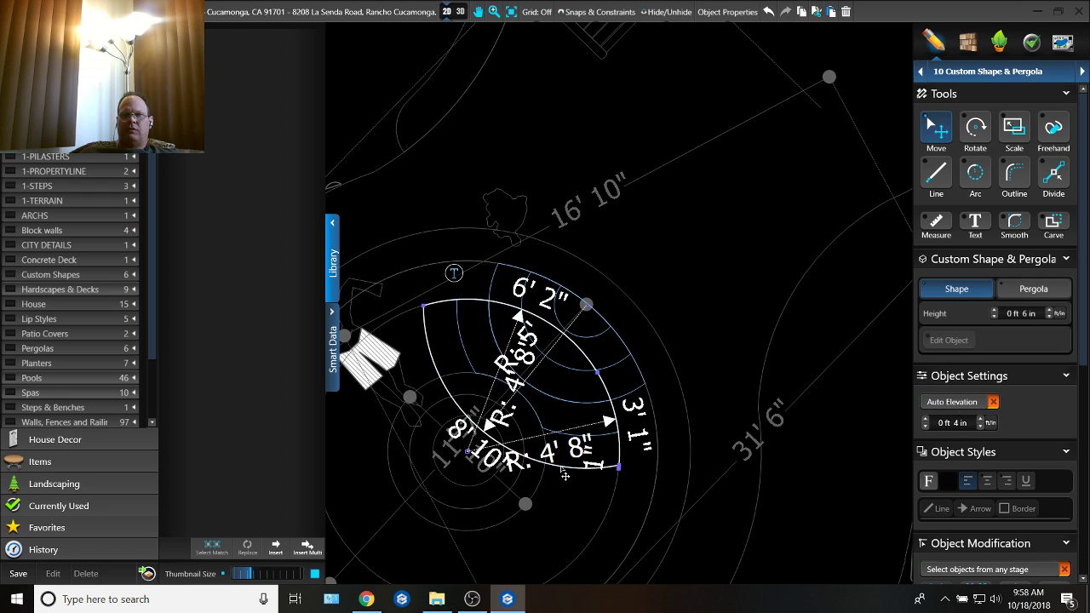
{"action": "left_click", "coordinate": [457, 13]}
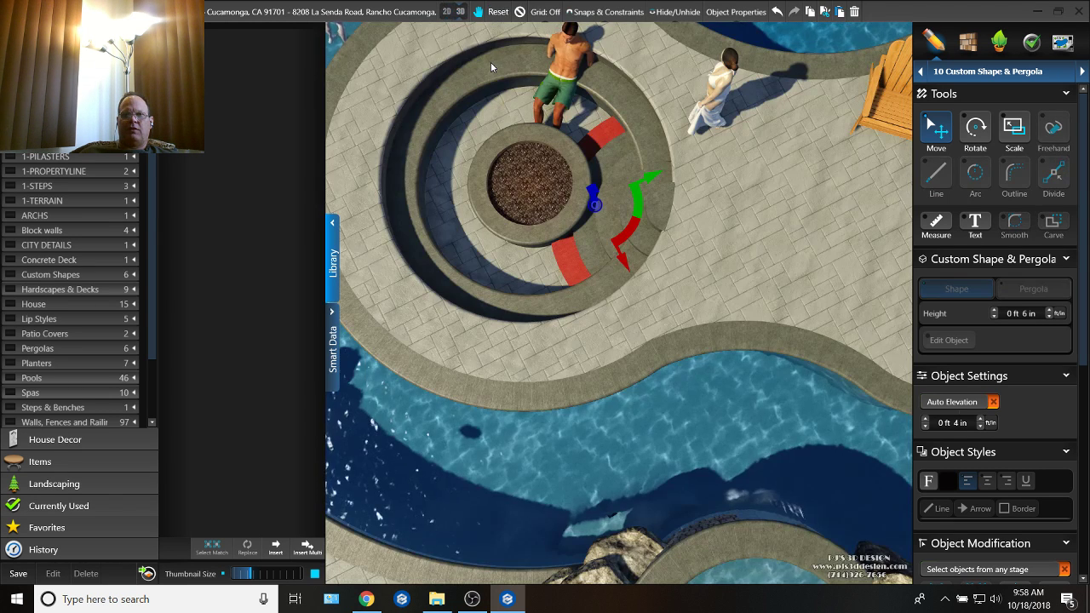
{"action": "right_click_drag", "start_coordinate": [695, 312], "coordinate": [749, 298]}
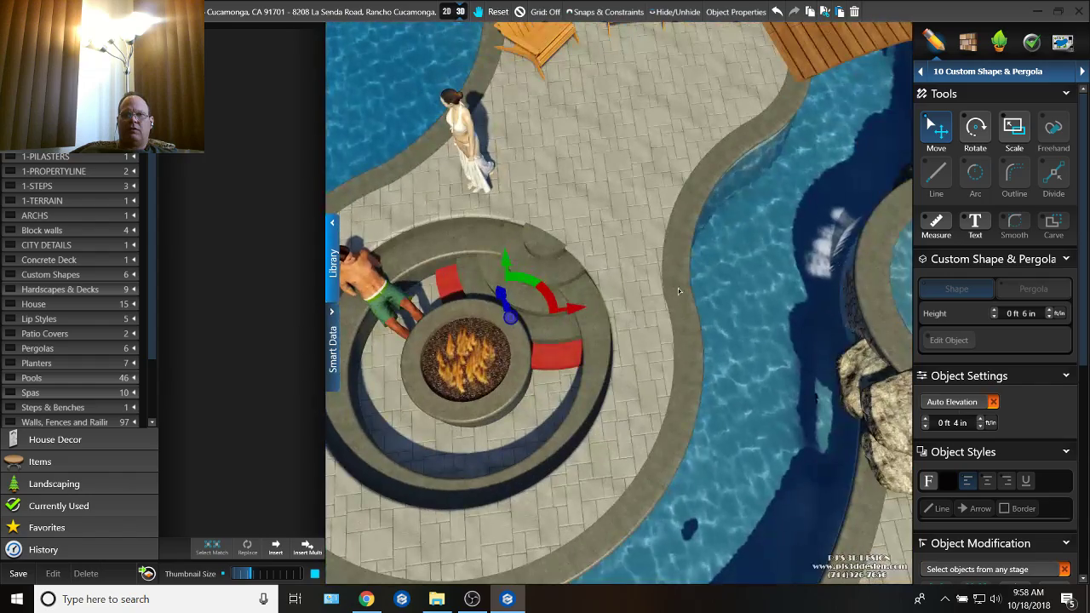
{"action": "scroll", "coordinate": [600, 254], "scroll_direction": "up", "scroll_amount": 3}
{"action": "scroll", "coordinate": [600, 254], "scroll_direction": "down", "scroll_amount": 3}
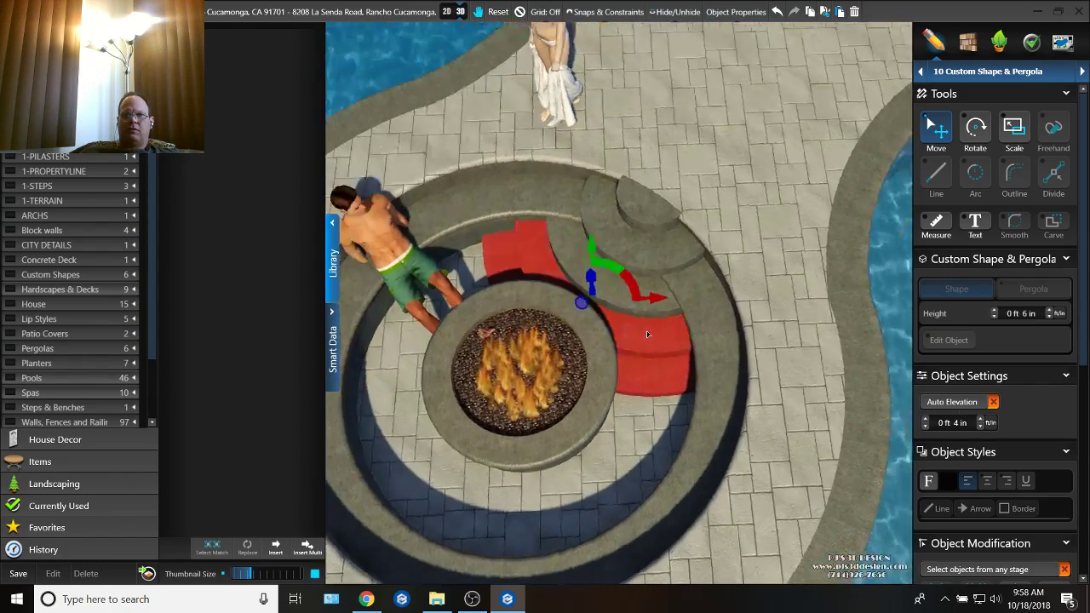
Step: Select the fire pit's upper curved steps together and undo the last change to the lowest step
{"action": "left_click_drag", "start_coordinate": [663, 292], "coordinate": [714, 264]}
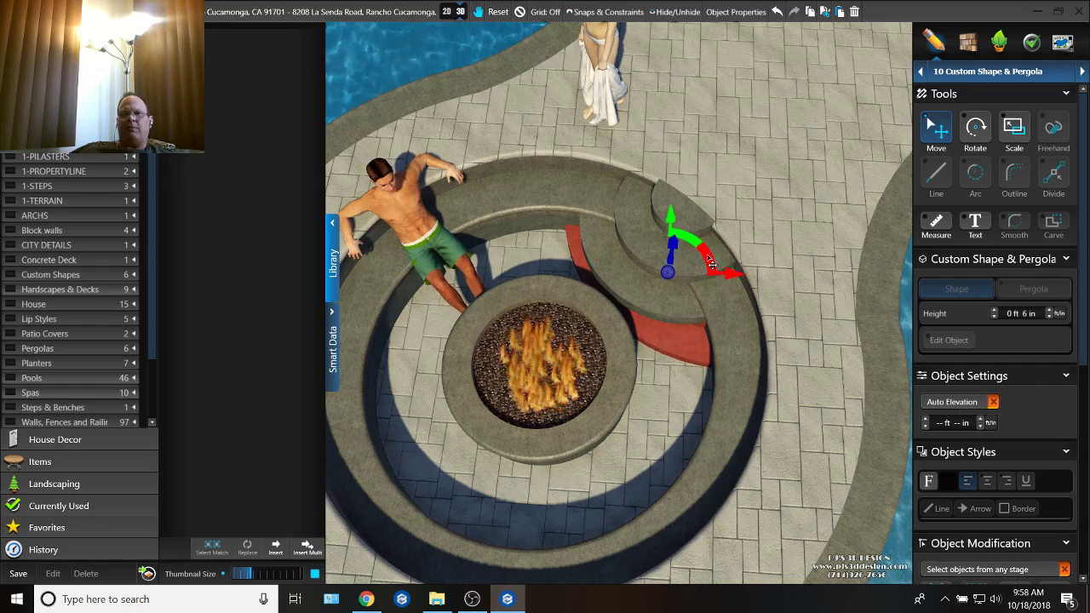
{"action": "right_click_drag", "start_coordinate": [713, 264], "coordinate": [675, 324]}
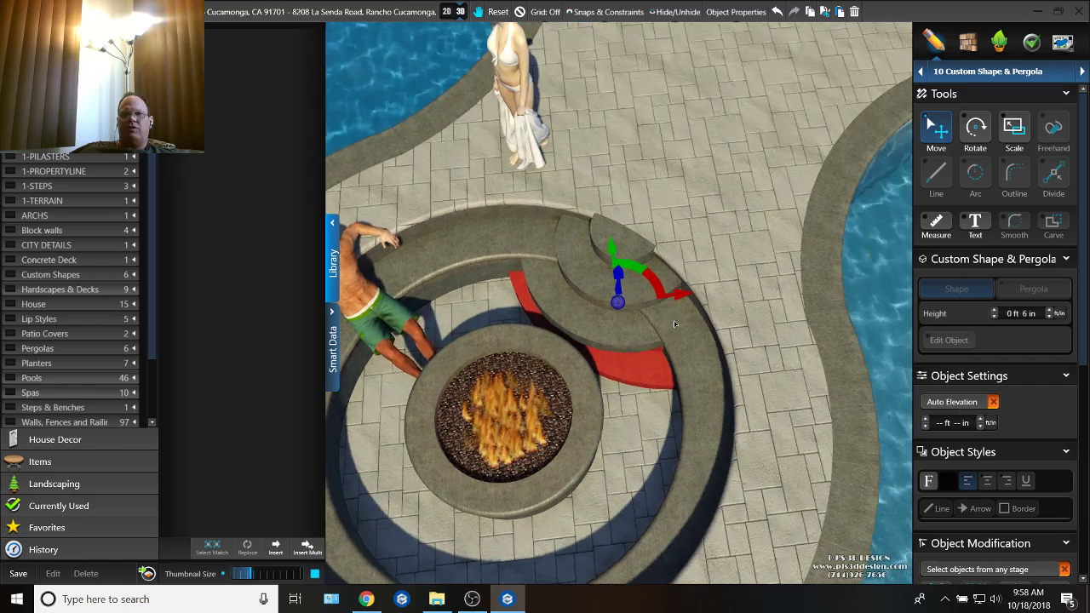
{"action": "left_click", "coordinate": [597, 326]}
{"action": "left_click", "coordinate": [603, 301], "text": "shift"}
{"action": "left_click", "coordinate": [639, 287], "text": "shift"}
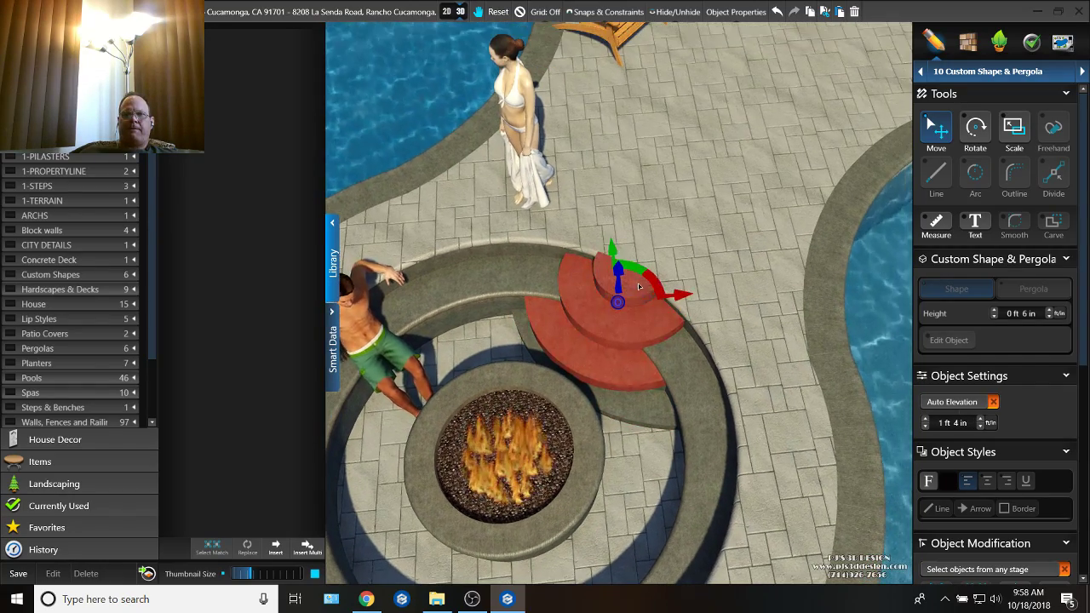
{"action": "left_click", "coordinate": [778, 12]}
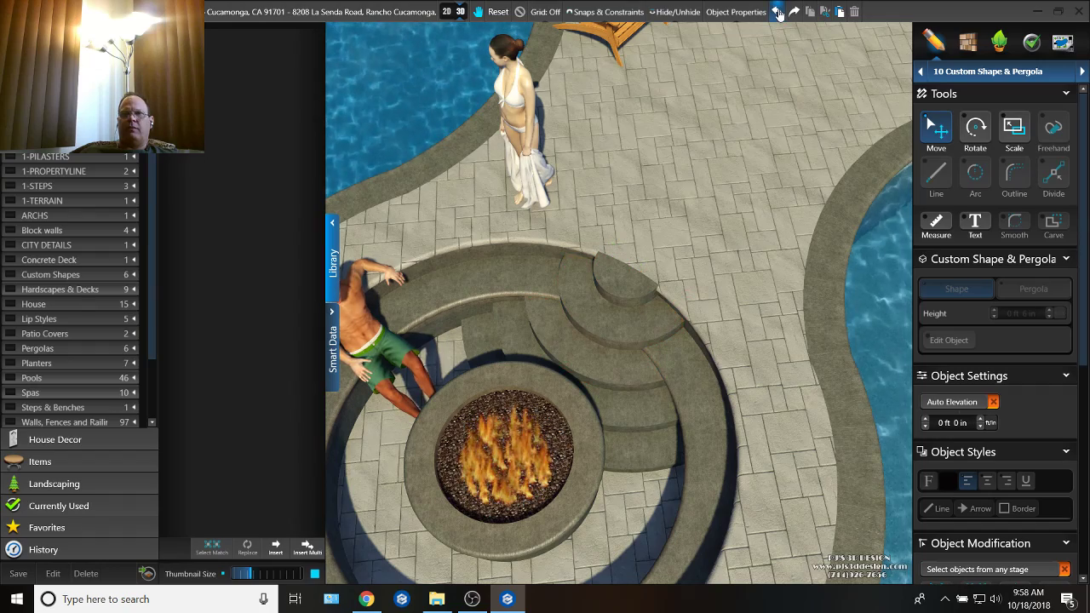
Step: Select all the curved steps at the fire pit together and lower them into the pit
{"action": "left_click", "coordinate": [653, 423]}
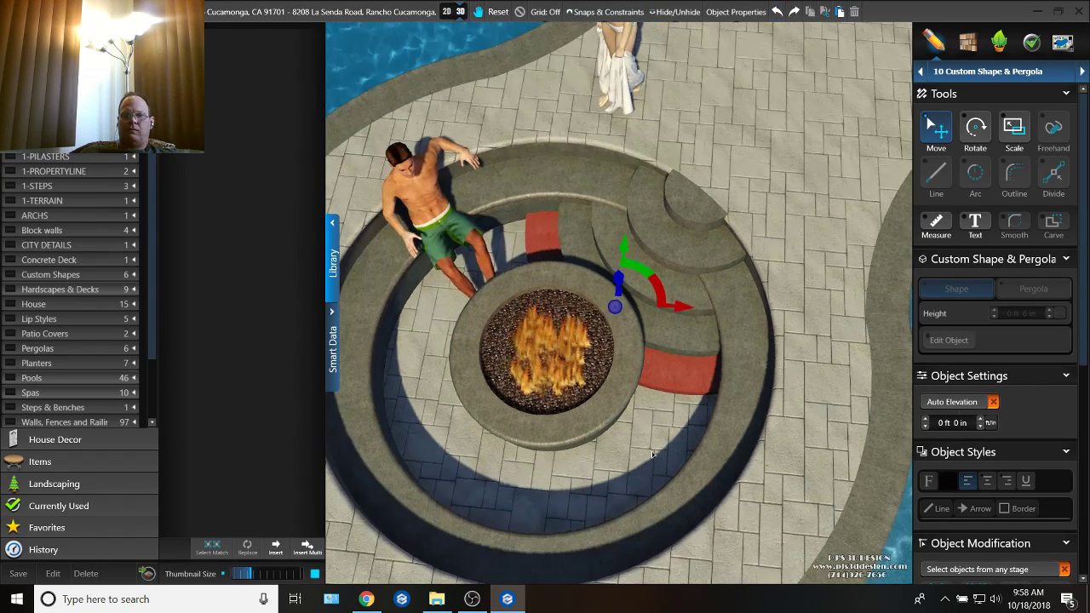
{"action": "left_click", "coordinate": [682, 284], "text": "shift"}
{"action": "left_click", "coordinate": [682, 281], "text": "shift"}
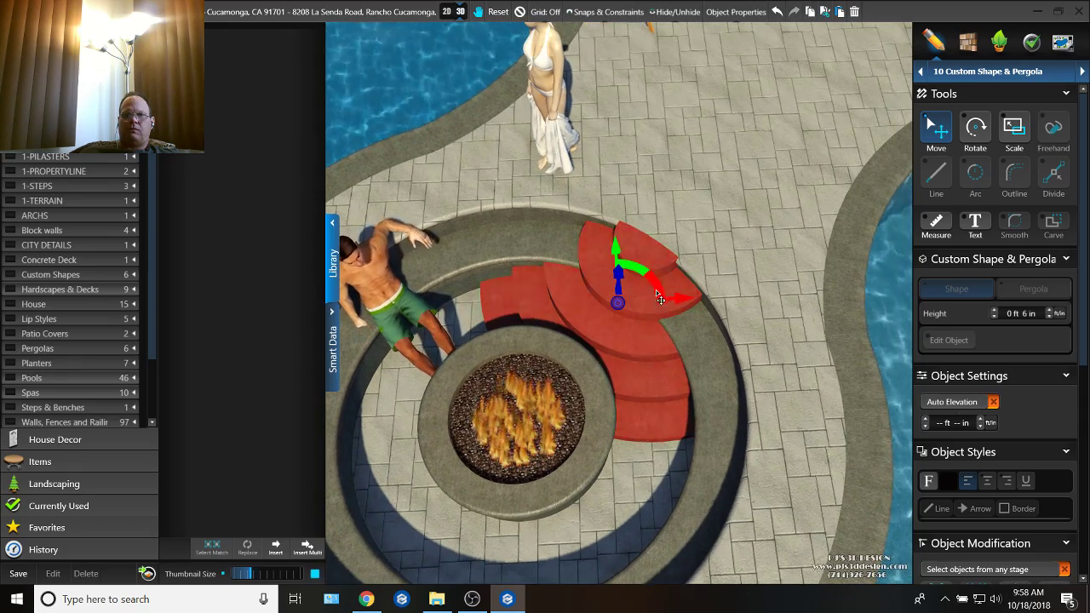
{"action": "left_click", "coordinate": [655, 258], "text": "shift"}
{"action": "left_click_drag", "start_coordinate": [688, 240], "coordinate": [701, 228]}
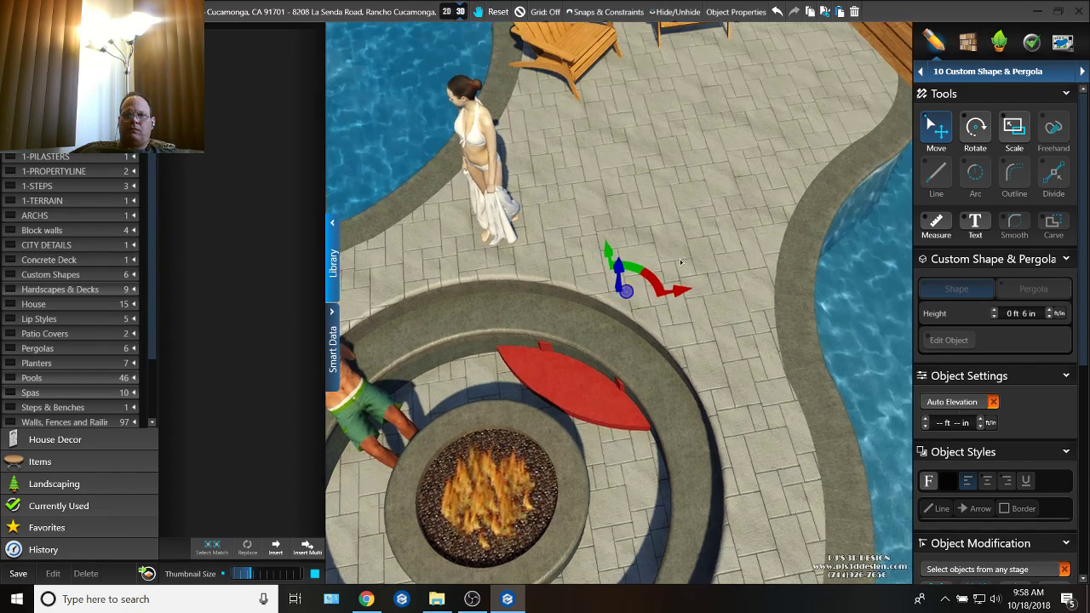
Step: Select the lens-shaped step inside the bench, raise it to 0 ft 7 in elevation and set its height to 1 ft 0 in
{"action": "left_click", "coordinate": [618, 390]}
{"action": "left_click", "coordinate": [615, 366]}
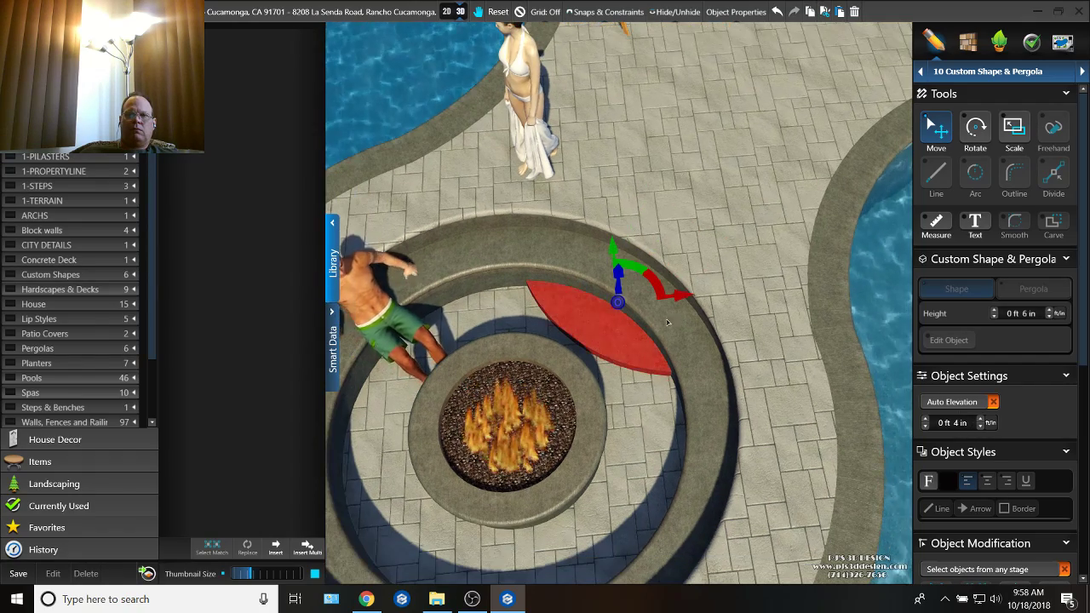
{"action": "mouse_move", "coordinate": [624, 281]}
{"action": "left_mouse_down"}
{"action": "mouse_move", "coordinate": [620, 247]}
{"action": "mouse_move", "coordinate": [620, 269]}
{"action": "left_mouse_up"}
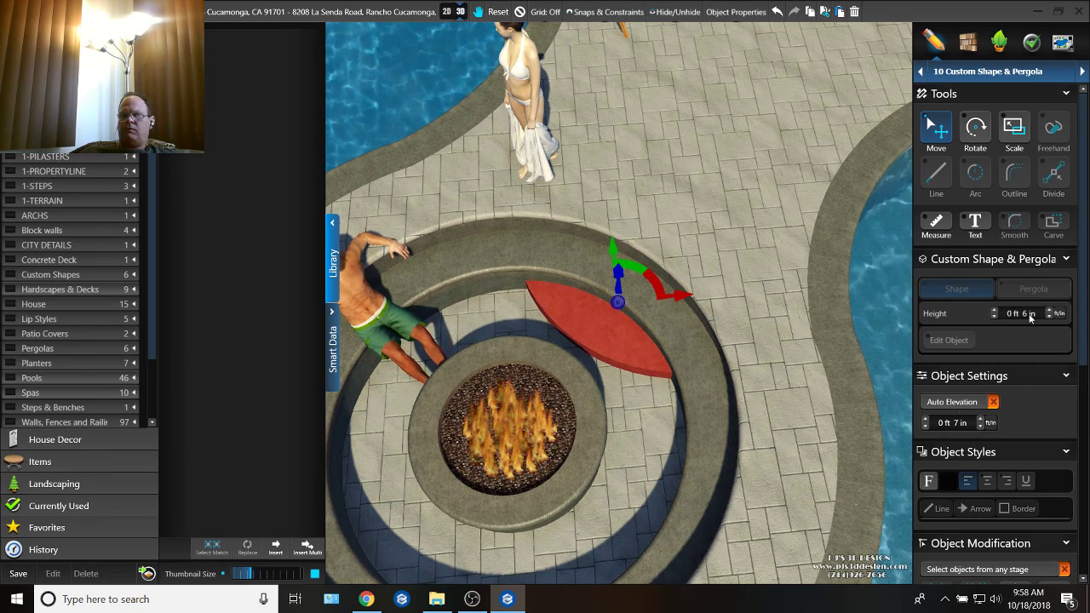
{"action": "double_click", "coordinate": [1012, 313]}
{"action": "type", "text": "1"}
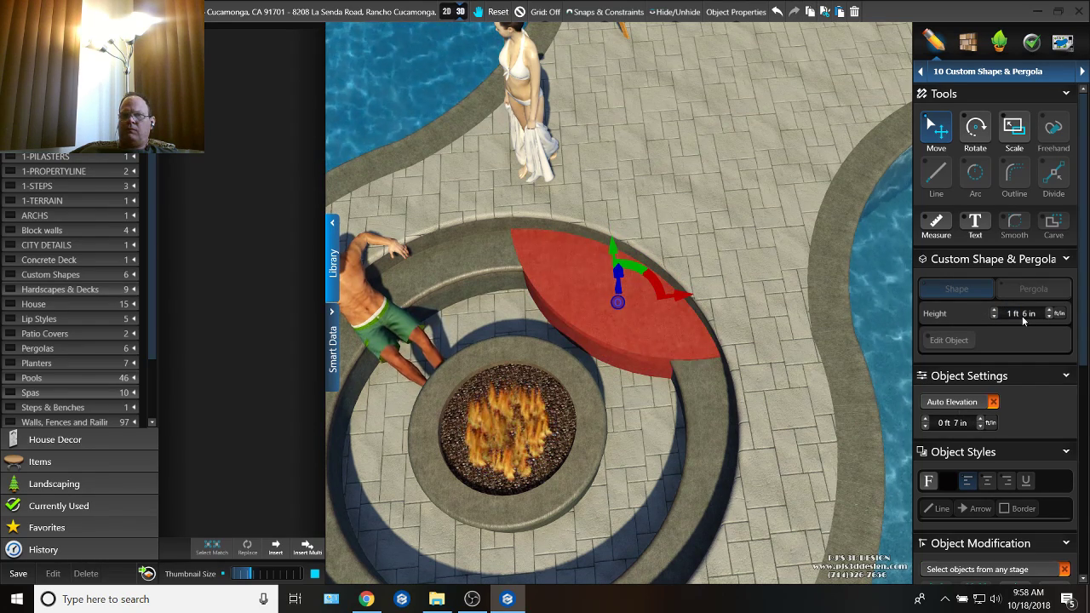
{"action": "double_click", "coordinate": [1027, 316]}
{"action": "type", "text": "5"}
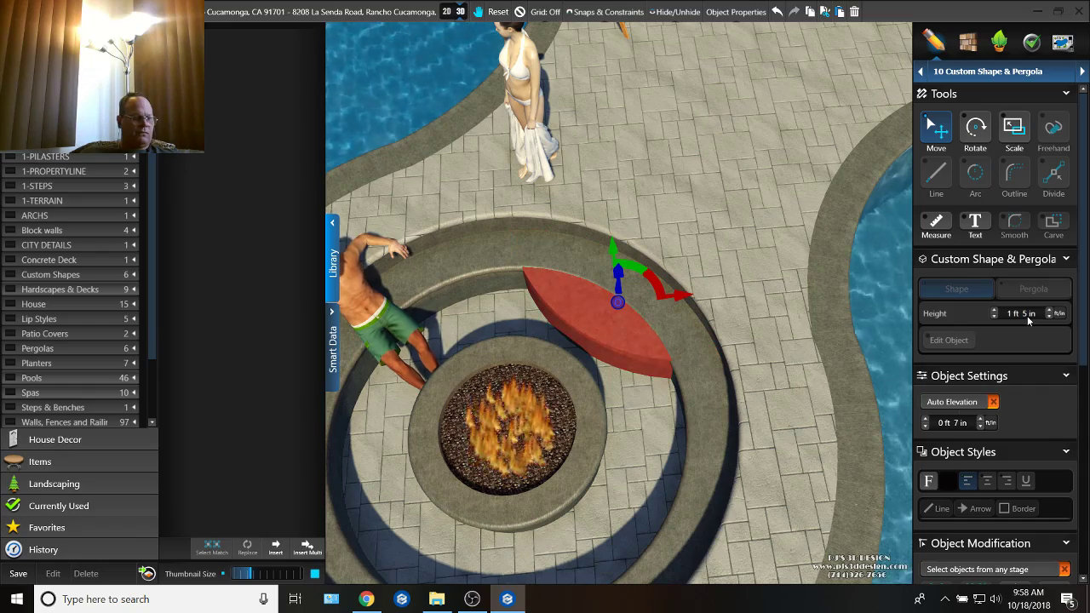
{"action": "scroll", "coordinate": [1027, 316], "scroll_direction": "down", "scroll_amount": 5}
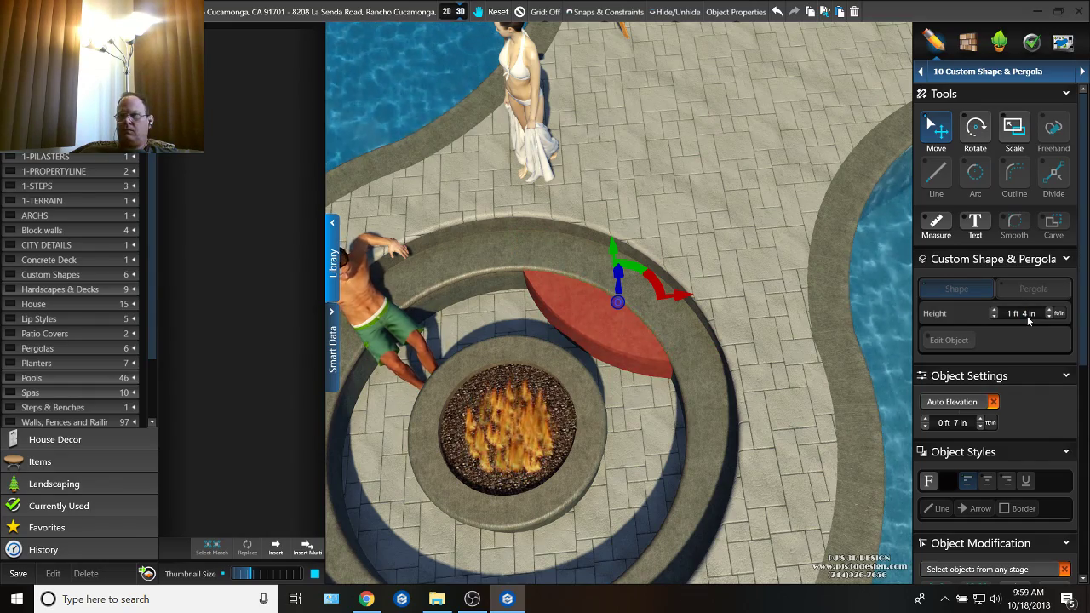
Step: Lower the lens-shaped step to 0 ft 4 in elevation and nudge it sideways toward the bench
{"action": "middle_click_drag", "start_coordinate": [781, 334], "coordinate": [779, 304]}
{"action": "scroll", "coordinate": [619, 256], "scroll_direction": "up", "scroll_amount": 5}
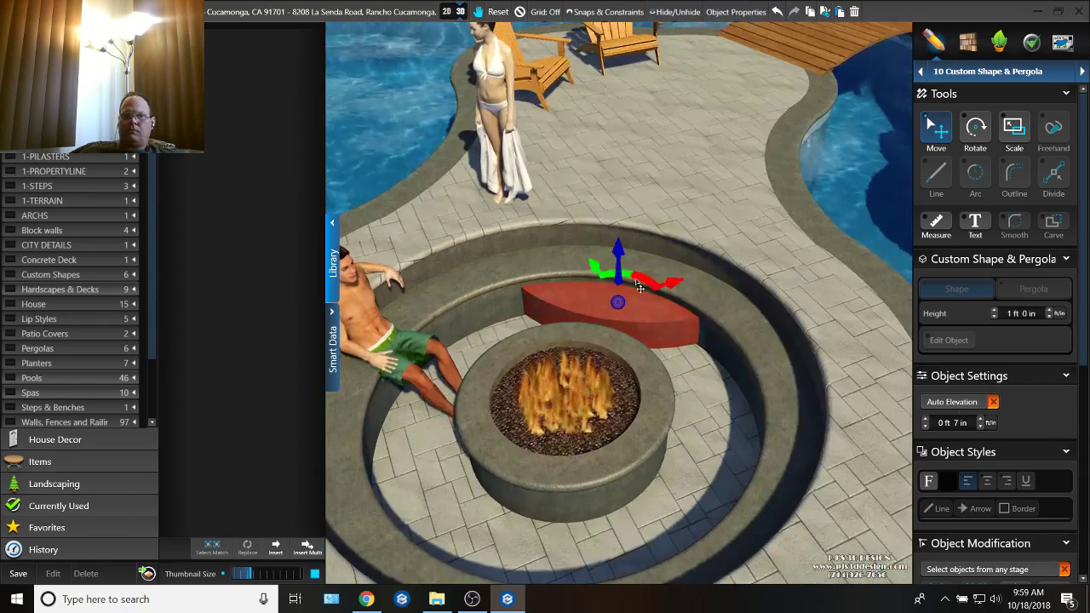
{"action": "left_click_drag", "start_coordinate": [619, 253], "coordinate": [618, 261]}
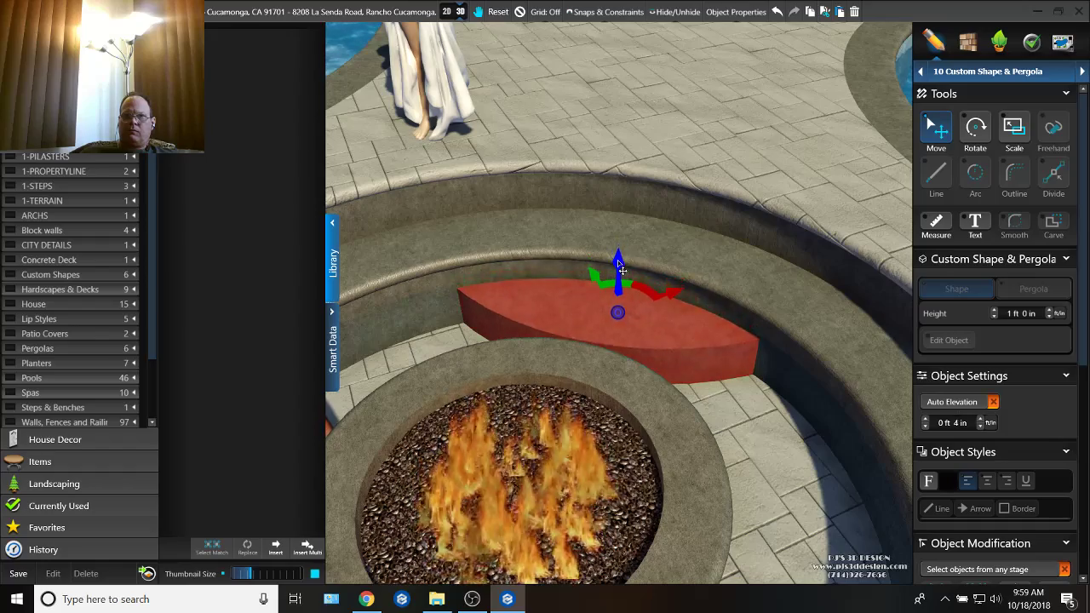
{"action": "middle_click_drag", "start_coordinate": [655, 308], "coordinate": [764, 360]}
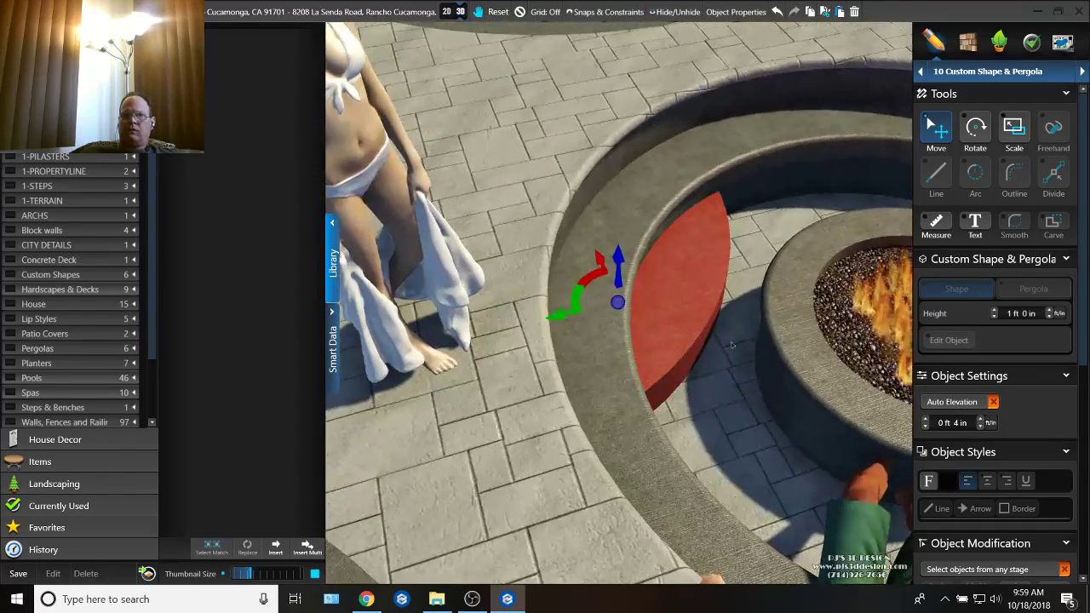
{"action": "left_click_drag", "start_coordinate": [605, 280], "coordinate": [593, 281]}
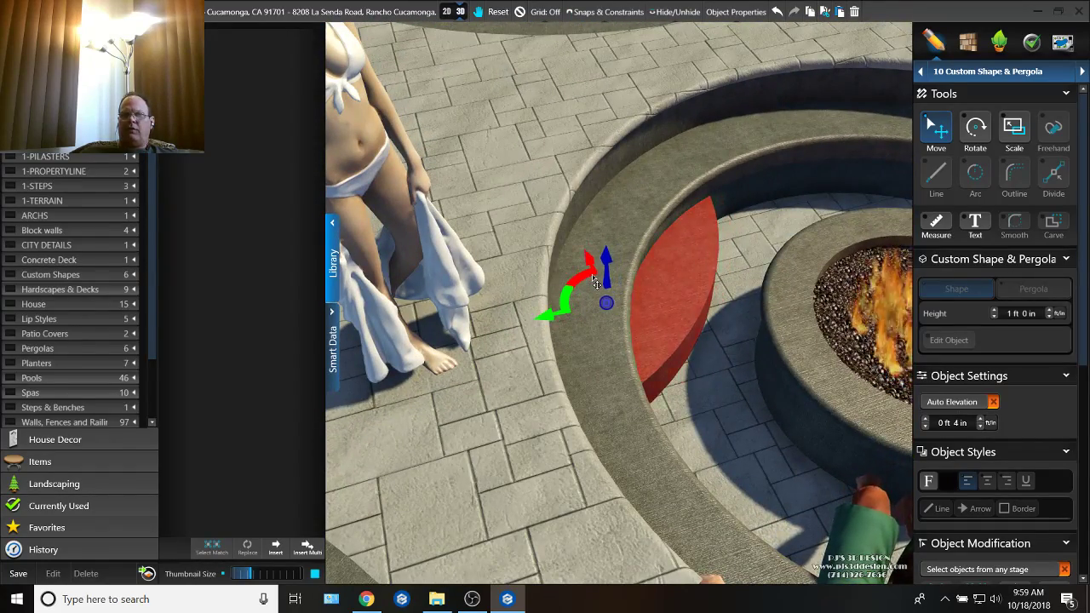
{"action": "middle_click_drag", "start_coordinate": [694, 345], "coordinate": [594, 340]}
{"action": "scroll", "coordinate": [594, 339], "scroll_direction": "down", "scroll_amount": 3}
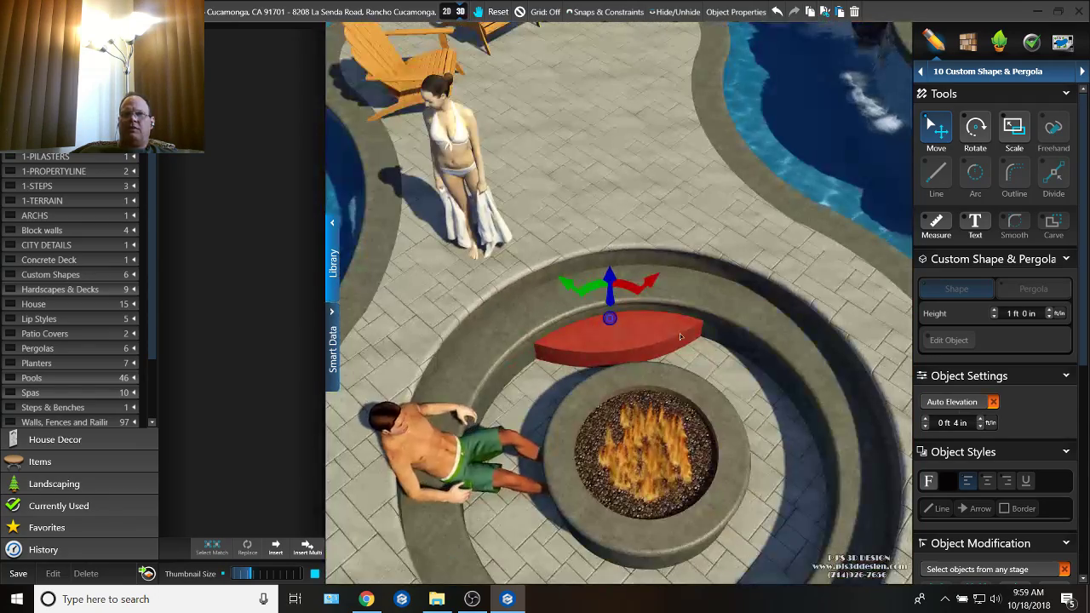
Step: Open the Plants & Trees stage and move the standing woman beside the Adirondack chairs near the wooden bridge
{"action": "left_click", "coordinate": [466, 163]}
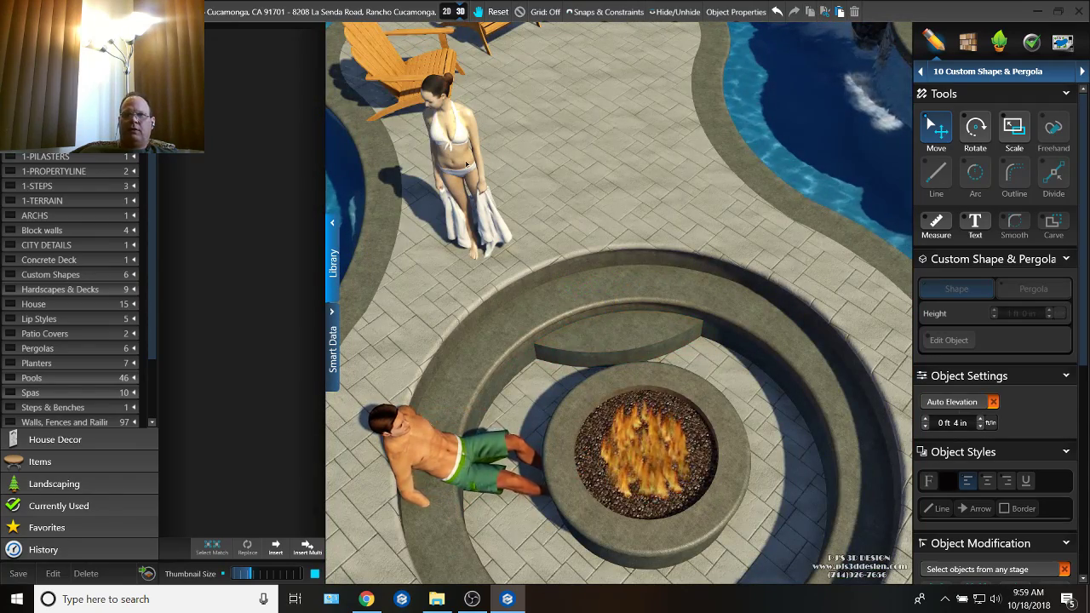
{"action": "left_click", "coordinate": [1010, 43]}
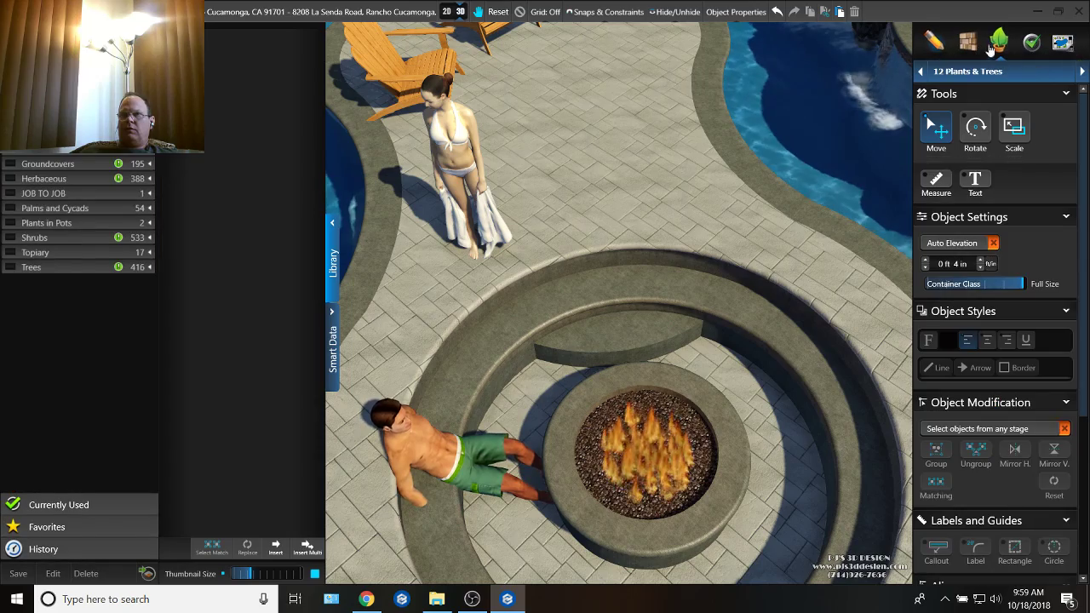
{"action": "double_click", "coordinate": [460, 166]}
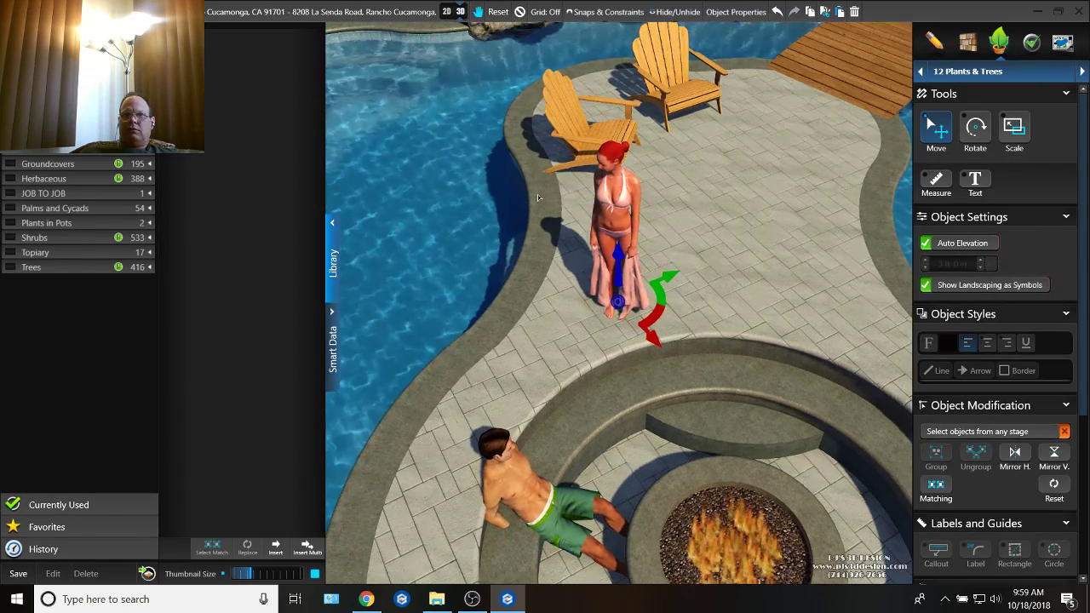
{"action": "left_click_drag", "start_coordinate": [655, 291], "coordinate": [802, 77]}
{"action": "right_click_drag", "start_coordinate": [682, 188], "coordinate": [773, 206]}
{"action": "middle_click_drag", "start_coordinate": [774, 206], "coordinate": [671, 64]}
{"action": "middle_click_drag", "start_coordinate": [787, 354], "coordinate": [727, 225]}
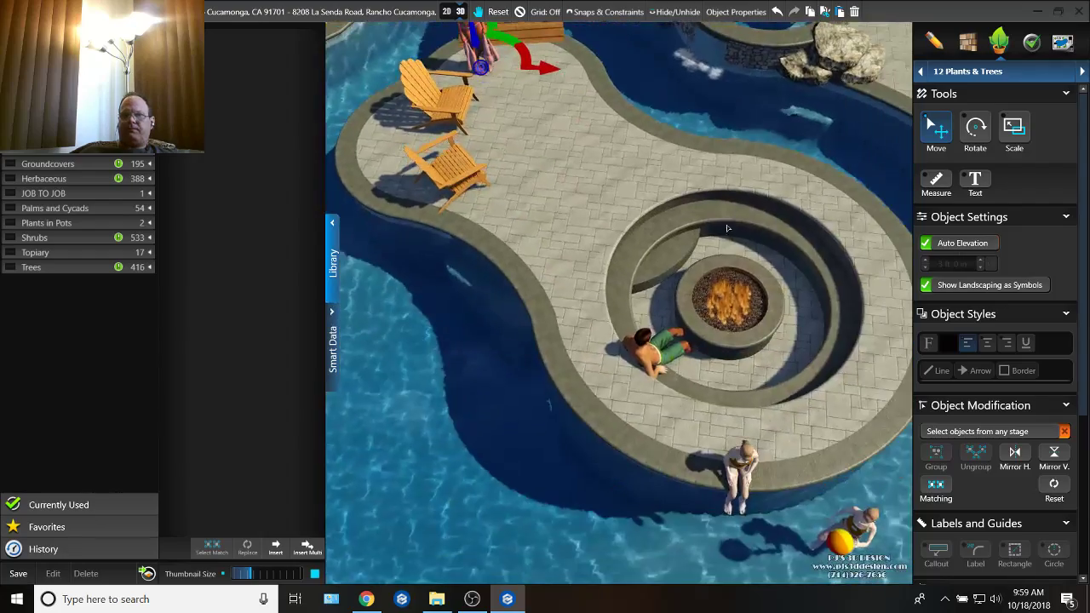
Step: Examine the fire pit's curved step against the bench in 3D from several angles
{"action": "scroll", "coordinate": [730, 259], "scroll_direction": "up", "scroll_amount": 5}
{"action": "right_click_drag", "start_coordinate": [734, 274], "coordinate": [733, 362]}
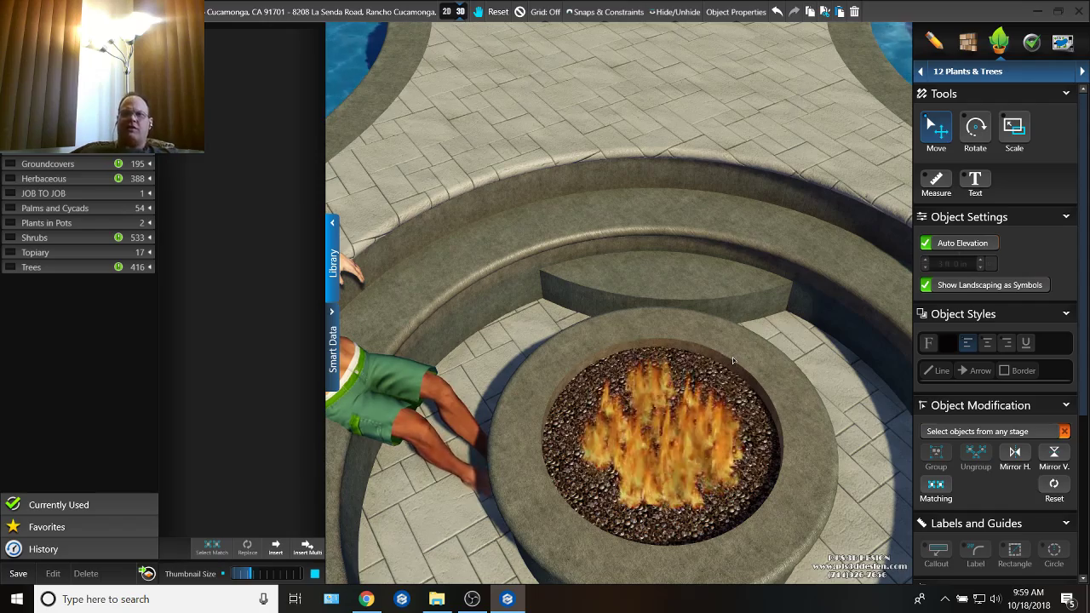
{"action": "middle_click_drag", "start_coordinate": [732, 357], "coordinate": [764, 383]}
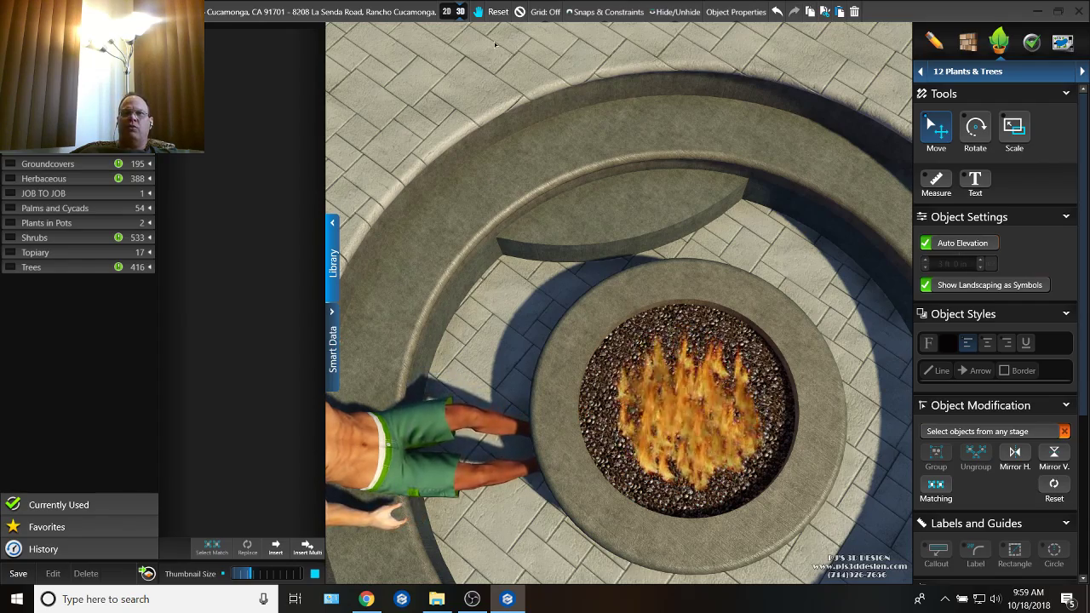
{"action": "middle_click_drag", "start_coordinate": [567, 61], "coordinate": [545, 189]}
{"action": "middle_click_drag", "start_coordinate": [588, 136], "coordinate": [610, 241]}
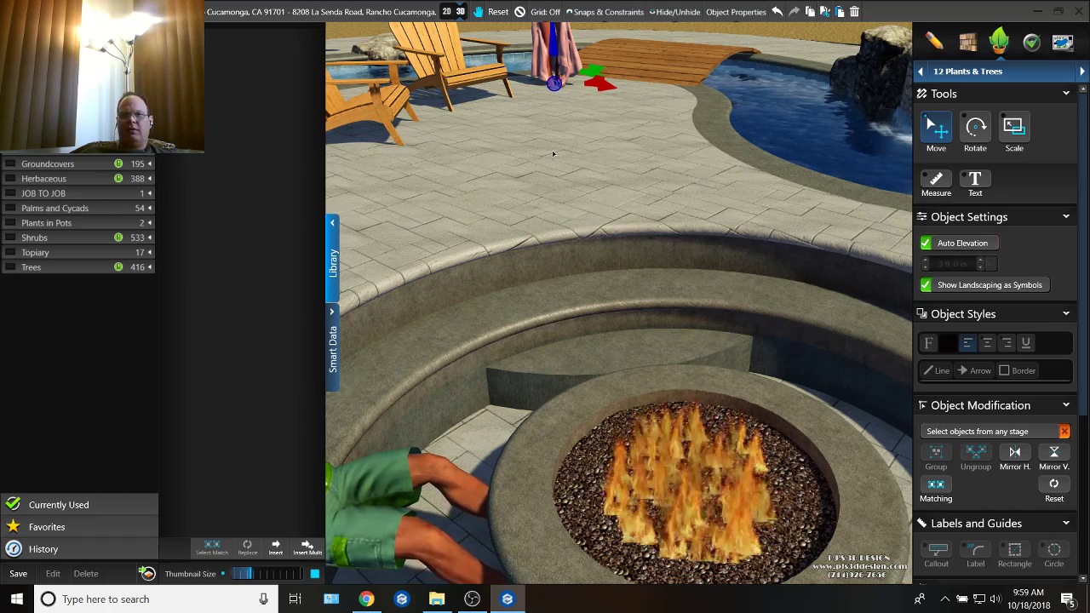
Step: Switch to 2D, open the Hardscapes & Decks stage and select the 5 ft 10 in radius circle around the fire pit
{"action": "left_click", "coordinate": [445, 12]}
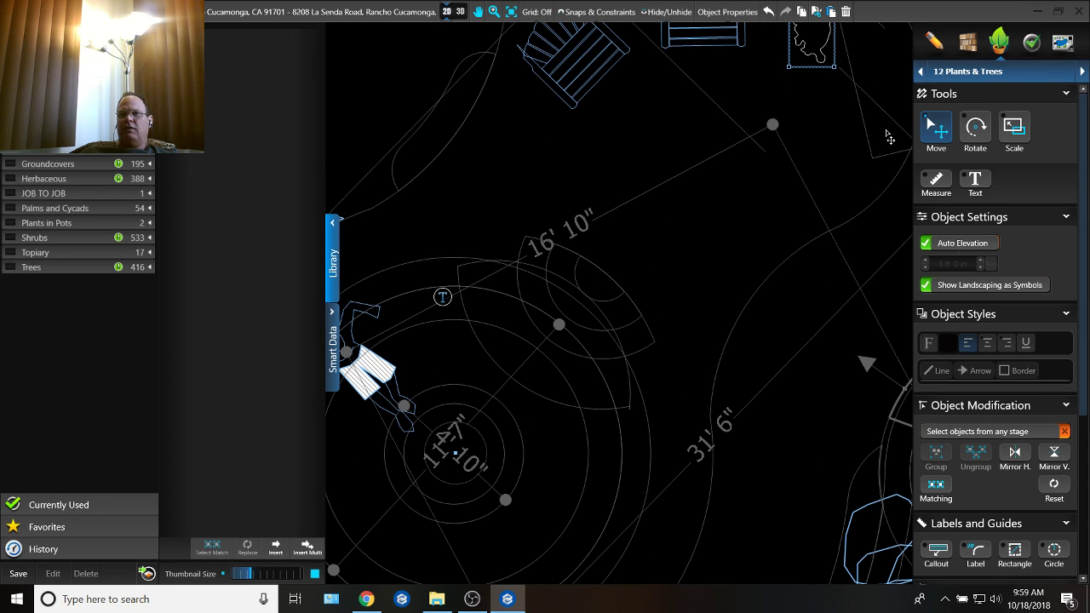
{"action": "left_click", "coordinate": [576, 295]}
{"action": "middle_click_drag", "start_coordinate": [574, 315], "coordinate": [607, 241]}
{"action": "left_click", "coordinate": [554, 228]}
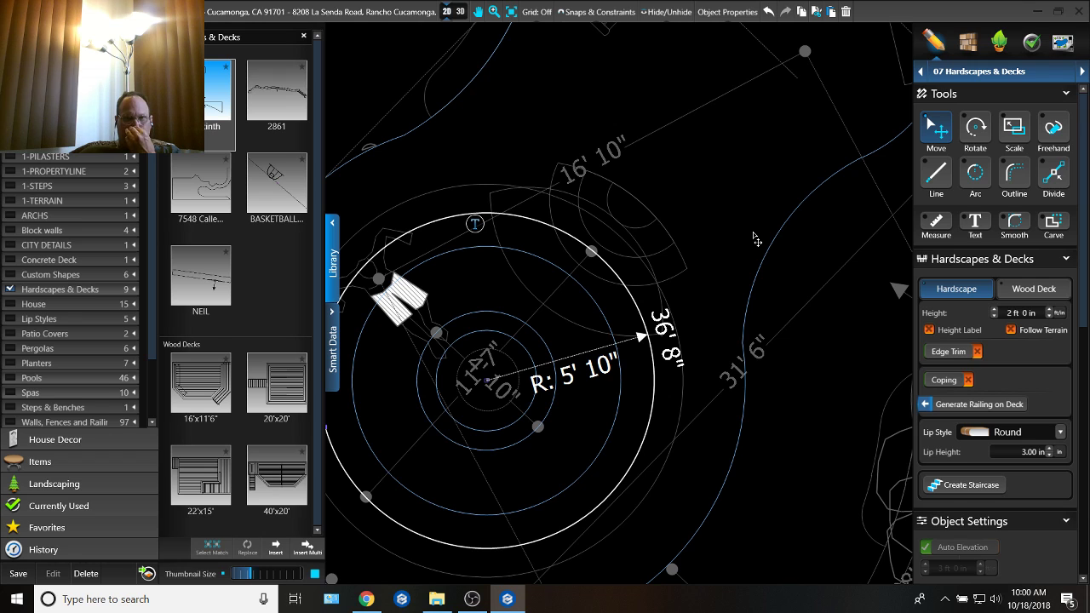
{"action": "scroll", "coordinate": [567, 350], "scroll_direction": "up", "scroll_amount": 3}
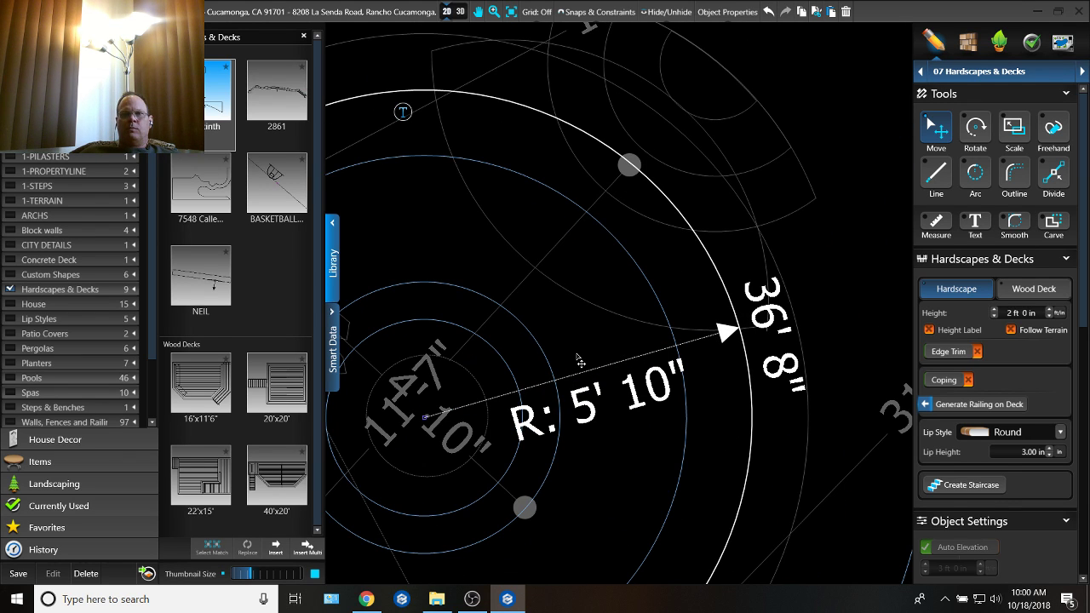
{"action": "middle_click_drag", "start_coordinate": [601, 320], "coordinate": [642, 363]}
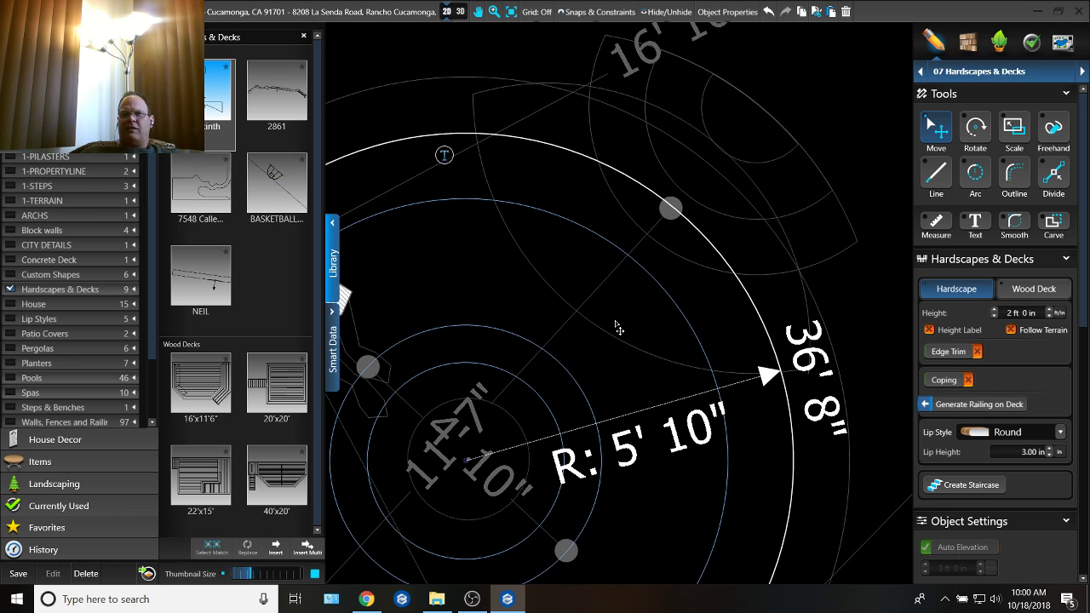
Step: Measure the curved step's width between its ends on the bench circle and its gap to the fire pit's rim
{"action": "left_click", "coordinate": [993, 74]}
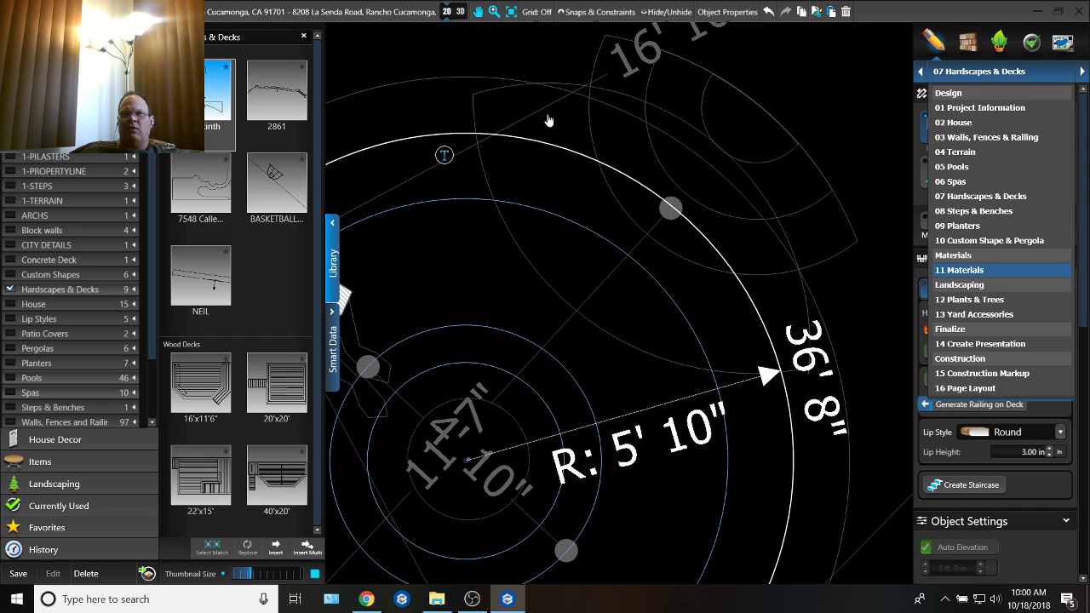
{"action": "left_click", "coordinate": [666, 348]}
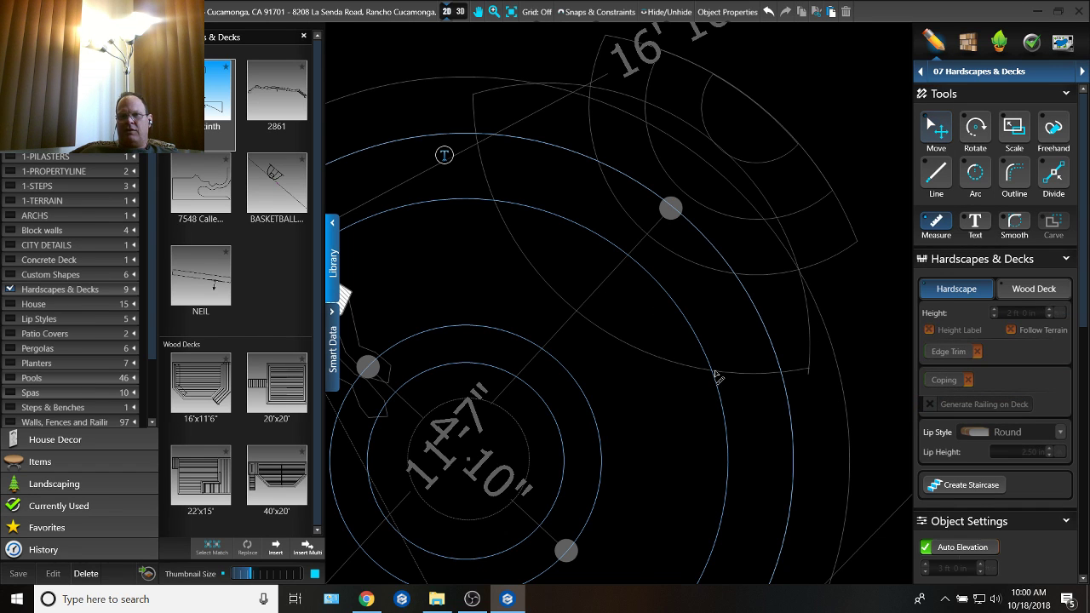
{"action": "left_click_drag", "start_coordinate": [713, 378], "coordinate": [496, 207]}
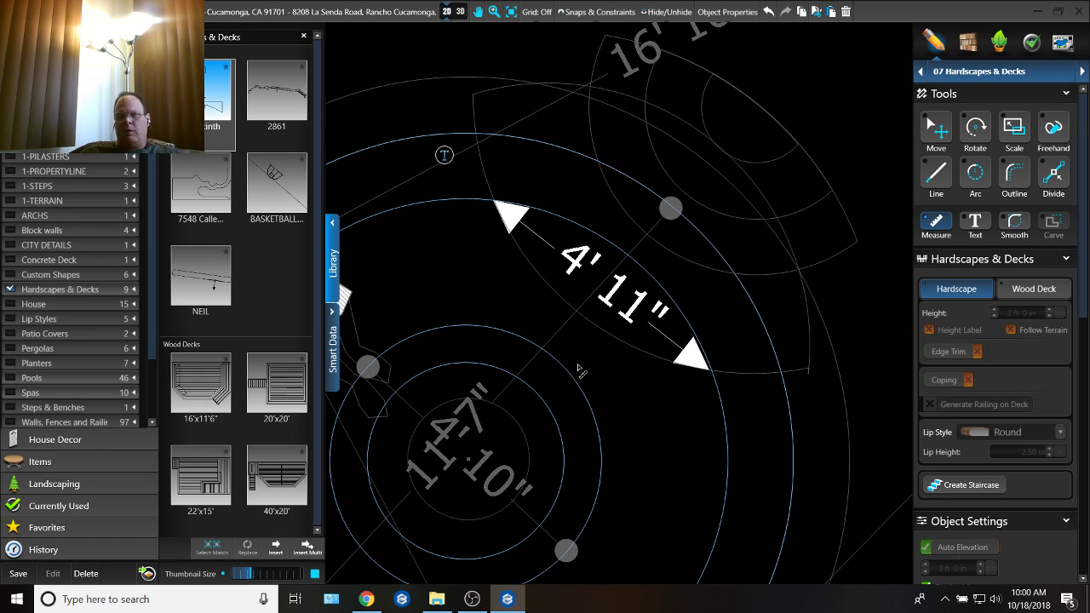
{"action": "left_click_drag", "start_coordinate": [570, 375], "coordinate": [608, 339]}
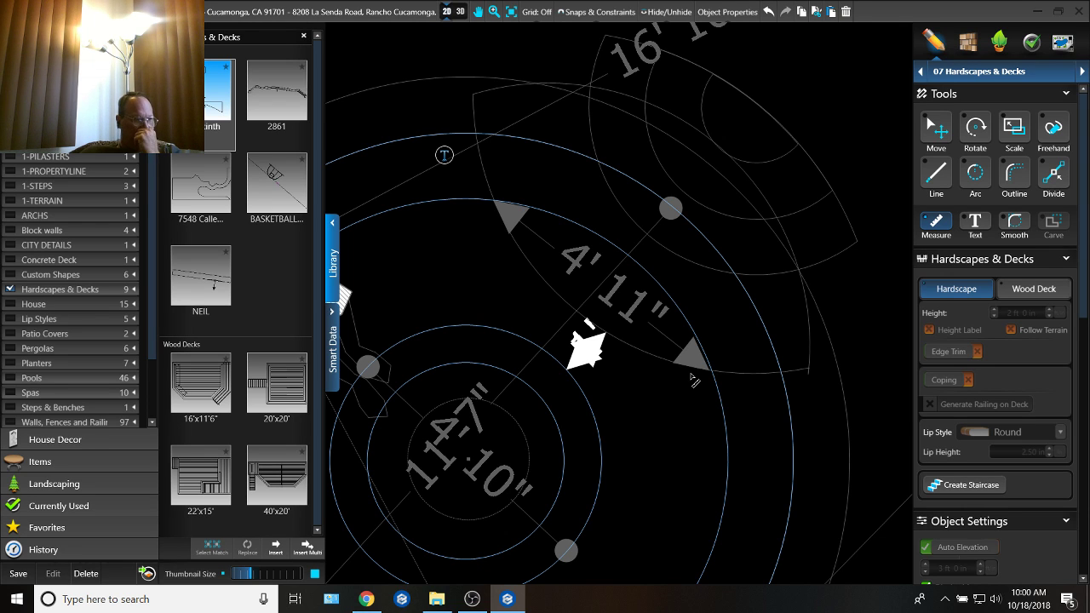
{"action": "middle_click_drag", "start_coordinate": [628, 281], "coordinate": [601, 383]}
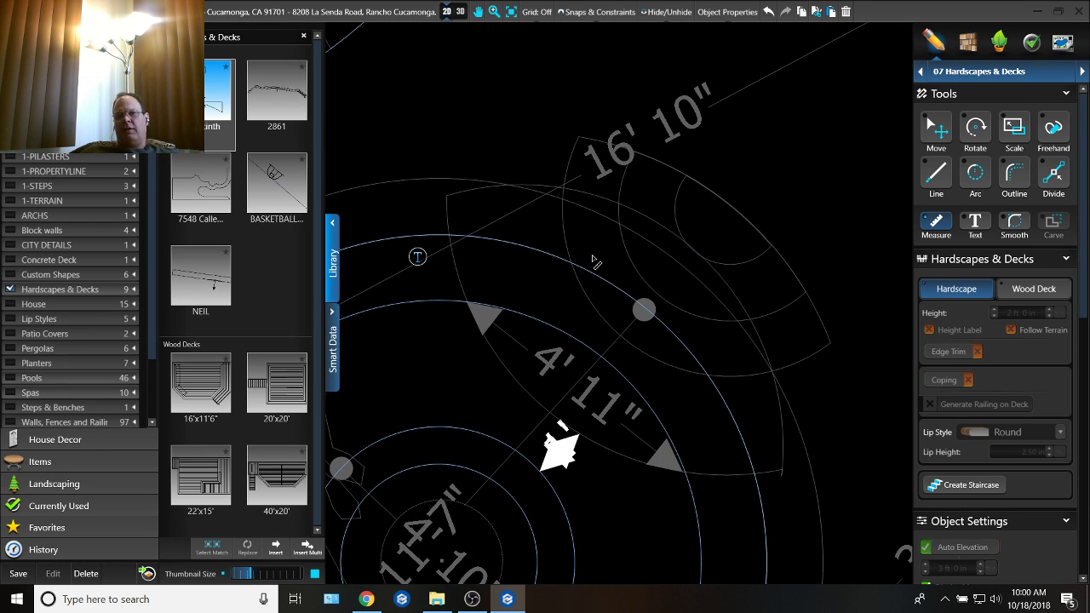
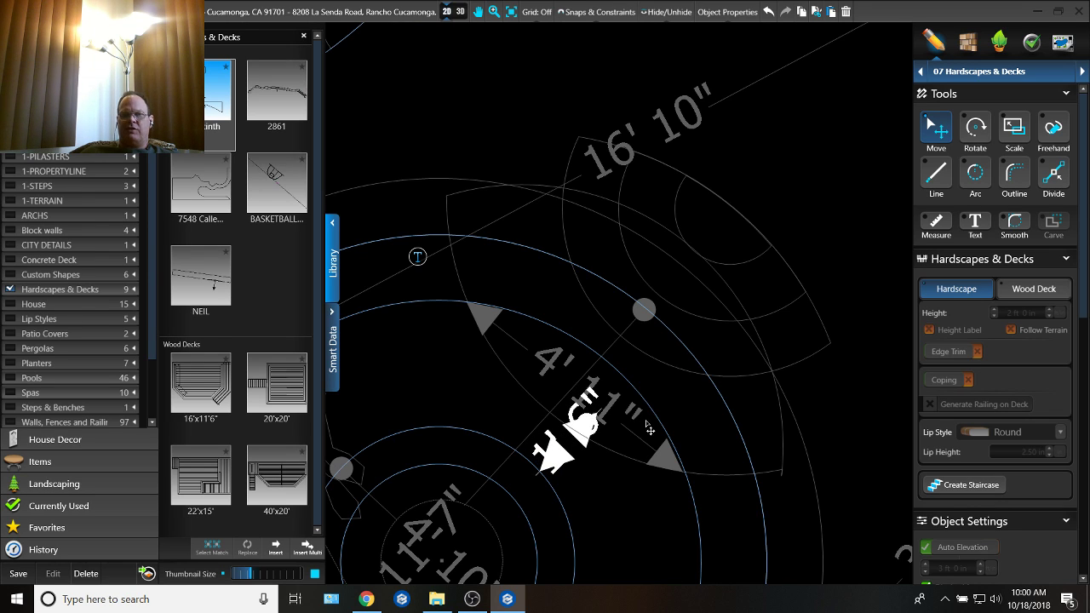
Step: In the 2D plan, open the Custom Shape & Pergola stage and delete the large curved step overlapping the fire pit's bench circles
{"action": "left_click", "coordinate": [1029, 72]}
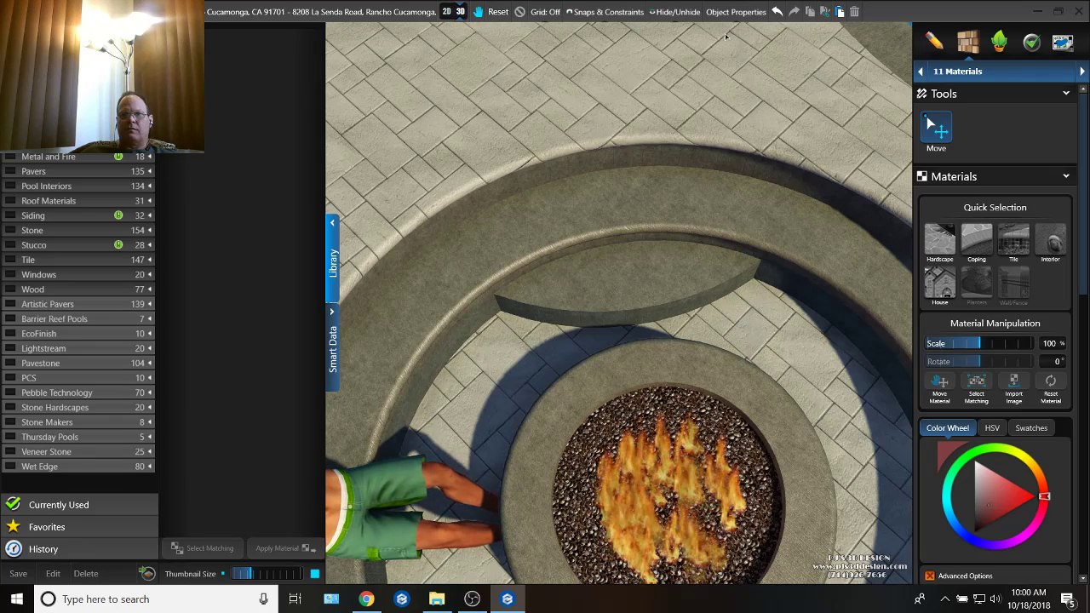
{"action": "left_click", "coordinate": [445, 11]}
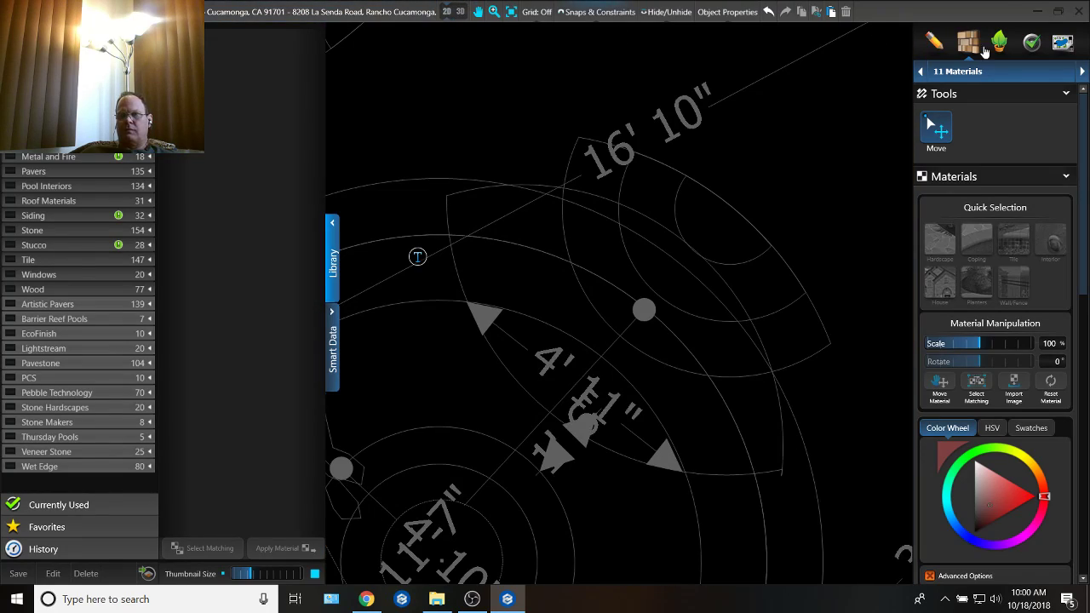
{"action": "left_click", "coordinate": [1051, 73]}
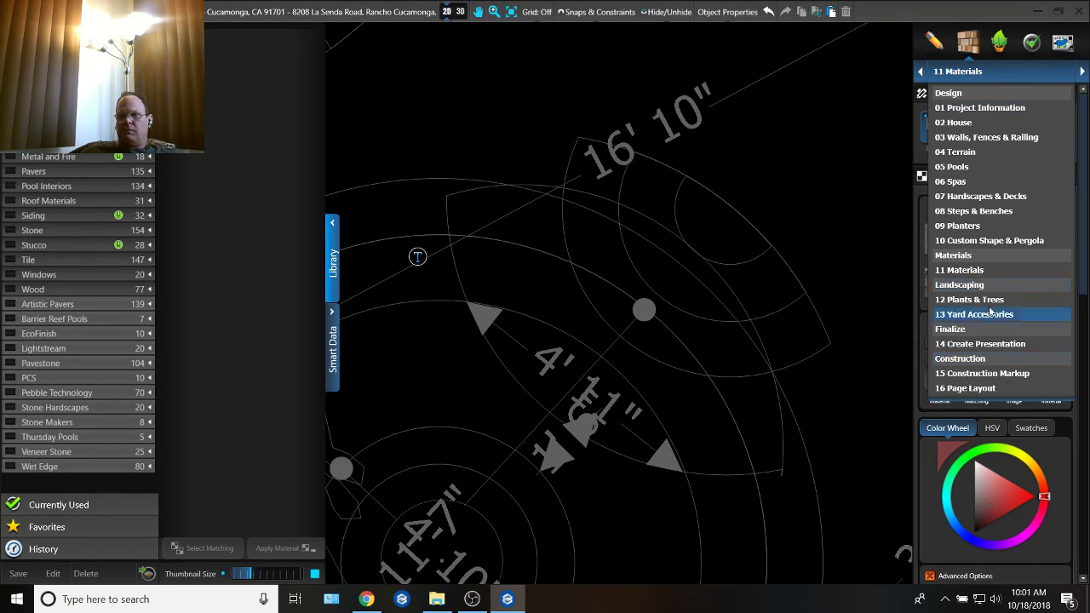
{"action": "left_click", "coordinate": [994, 241]}
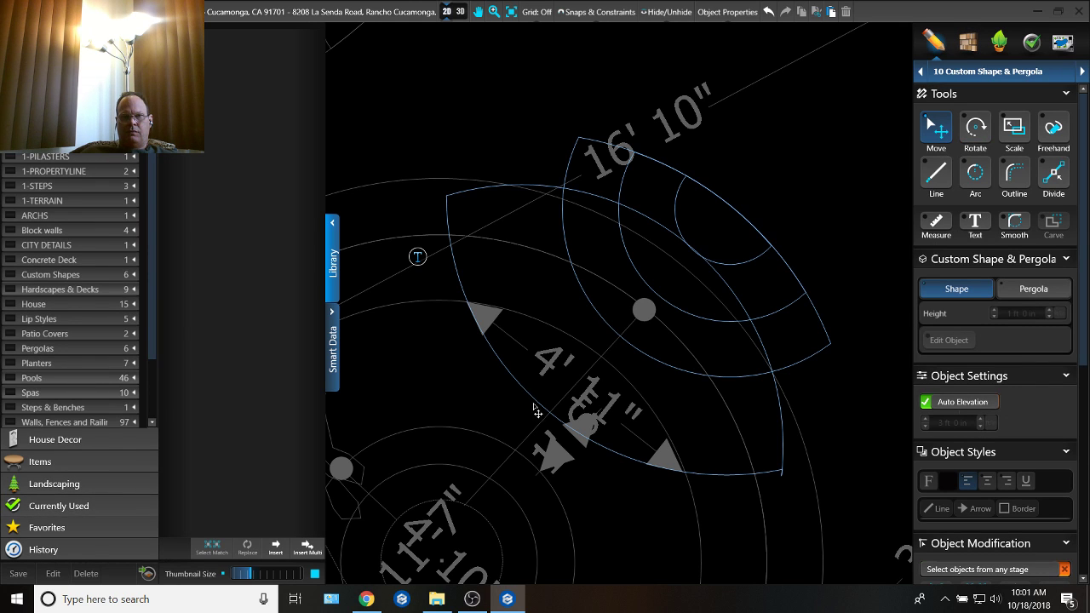
{"action": "left_click", "coordinate": [528, 408]}
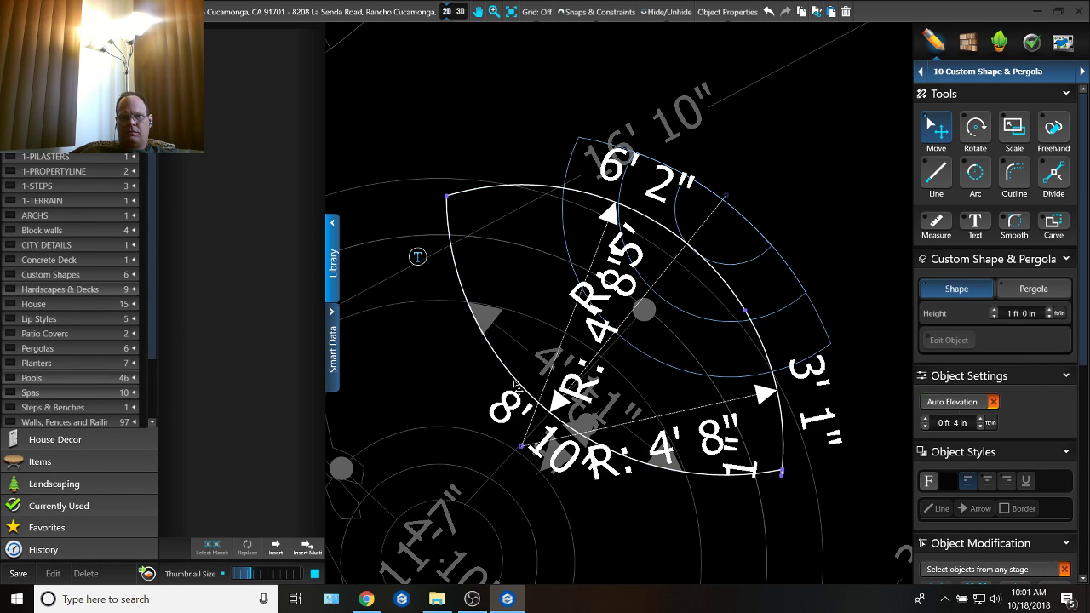
{"action": "left_click_drag", "start_coordinate": [516, 385], "coordinate": [523, 387]}
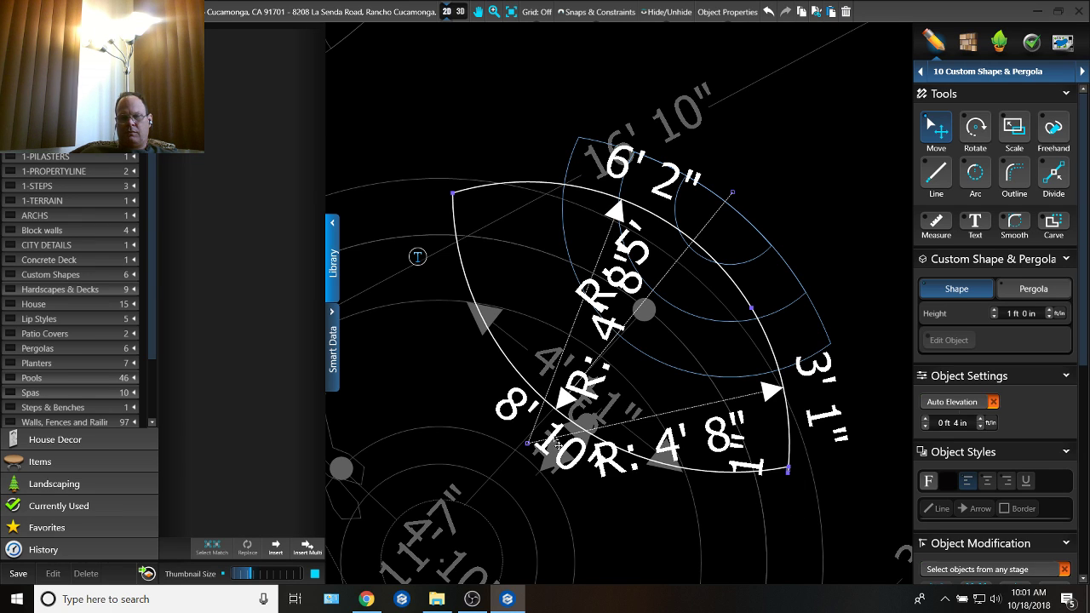
{"action": "key", "text": "Delete"}
{"action": "key", "text": "f"}
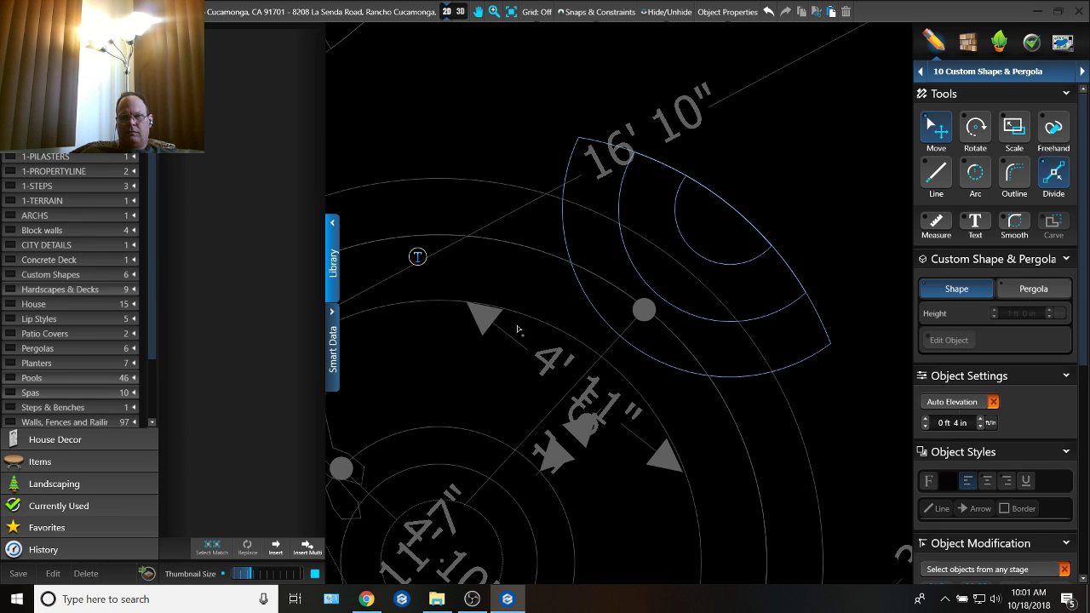
{"action": "key", "text": "d"}
{"action": "key", "text": "l"}
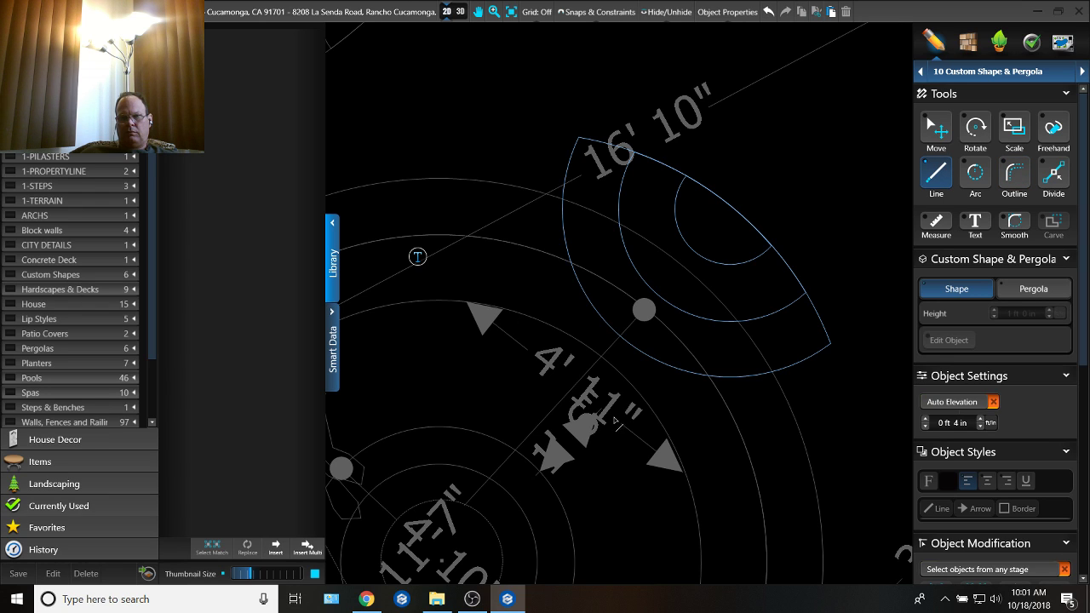
{"action": "key", "text": "a"}
{"action": "left_click", "coordinate": [523, 317]}
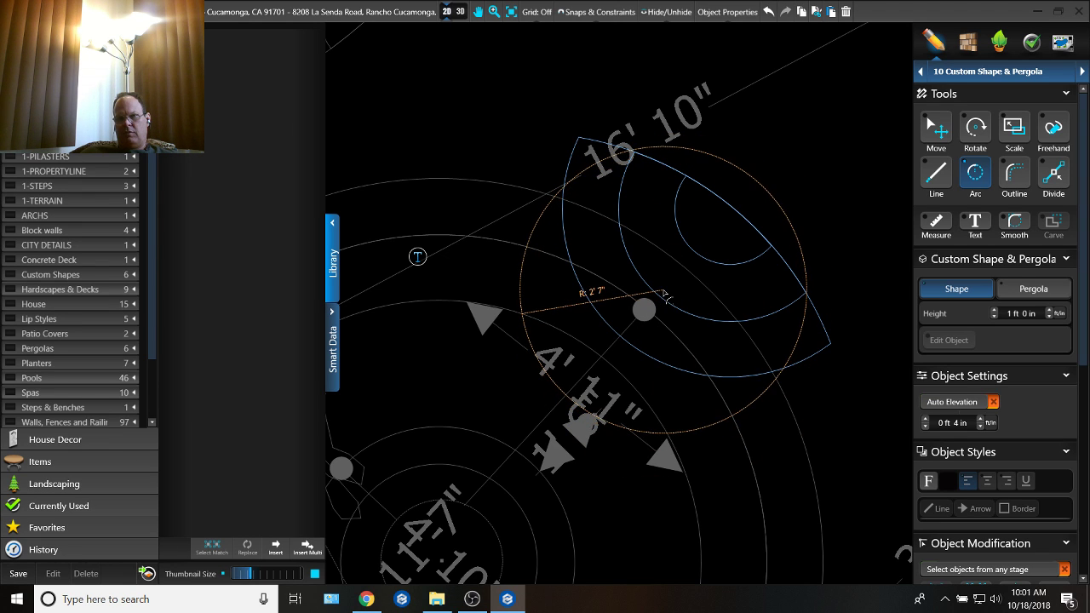
{"action": "scroll", "coordinate": [664, 303], "scroll_direction": "down", "scroll_amount": 5}
{"action": "key", "text": "Escape"}
{"action": "scroll", "coordinate": [671, 297], "scroll_direction": "up", "scroll_amount": 2}
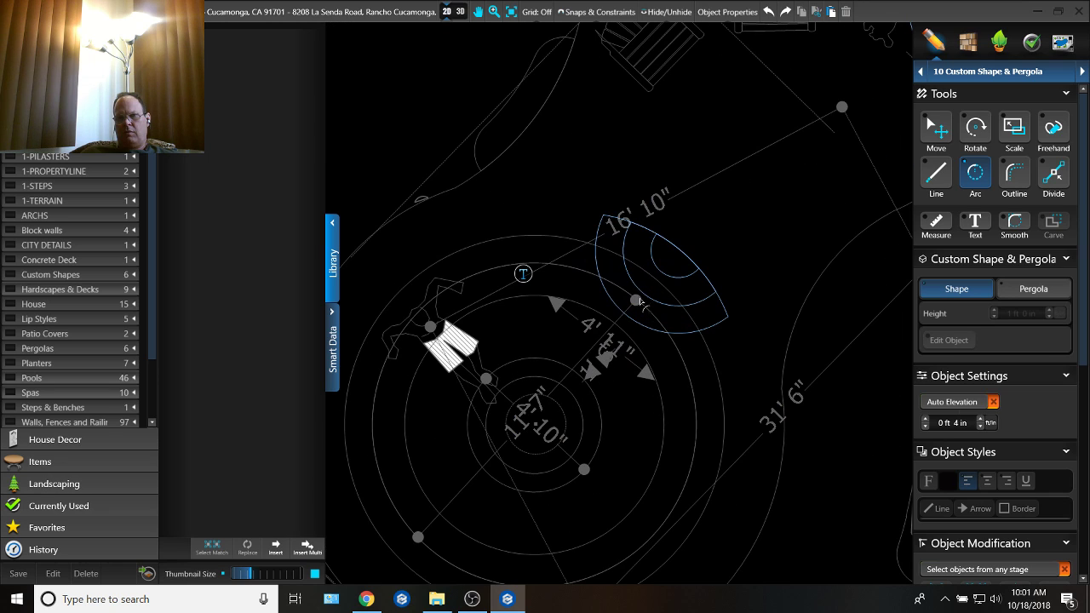
Step: Draw a smaller step arc of about 3 ft 1 in radius and 3 ft 9 in length, and close it by outlining the bench circle
{"action": "left_click", "coordinate": [573, 304]}
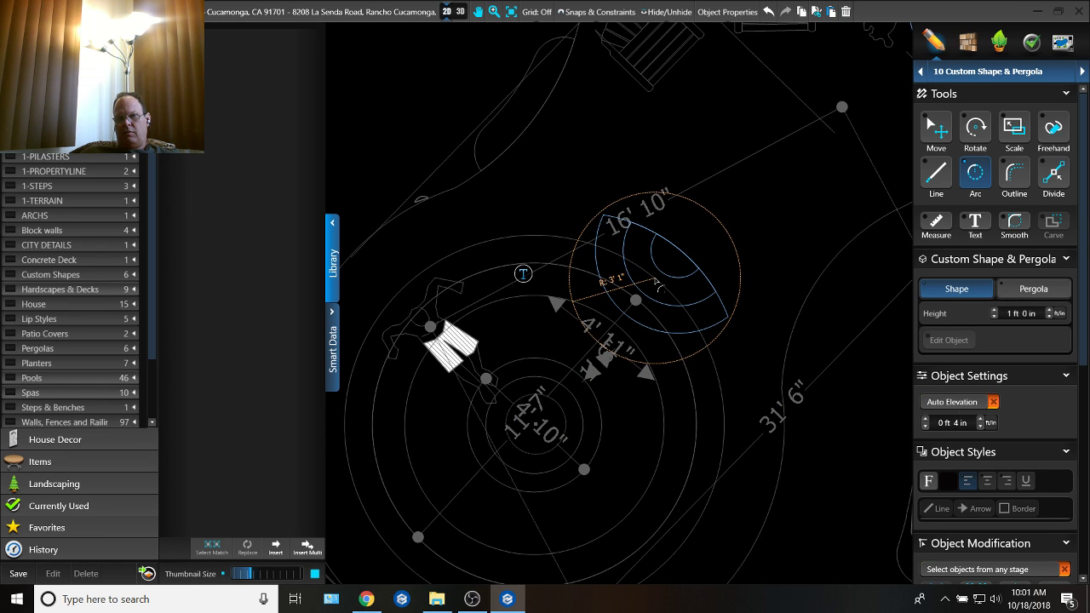
{"action": "left_click", "coordinate": [661, 289]}
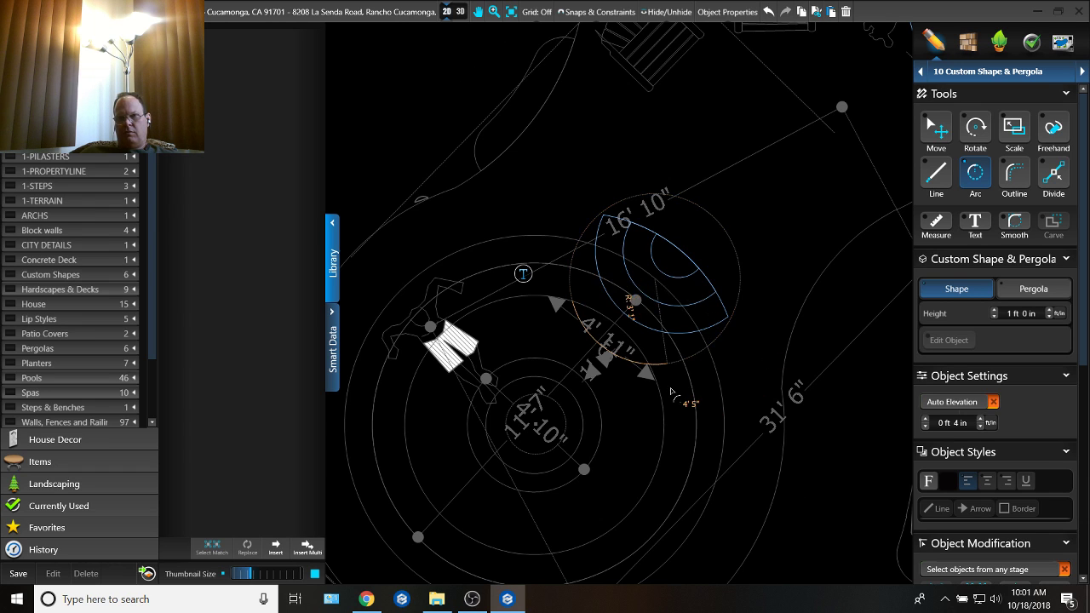
{"action": "scroll", "coordinate": [683, 408], "scroll_direction": "up", "scroll_amount": 2}
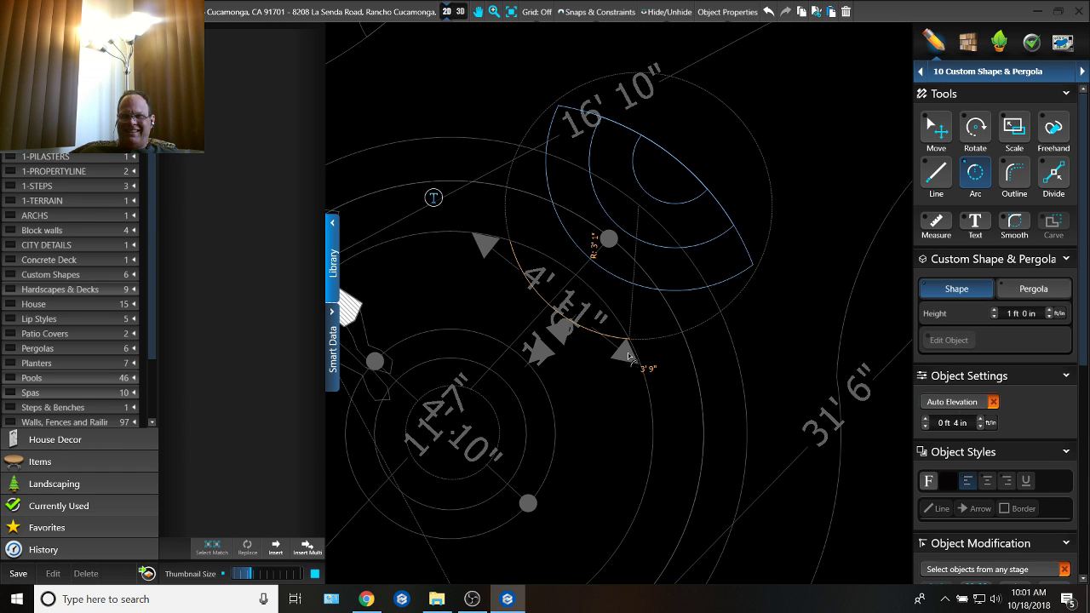
{"action": "left_click", "coordinate": [632, 349]}
{"action": "key", "text": "o"}
{"action": "left_click", "coordinate": [627, 338]}
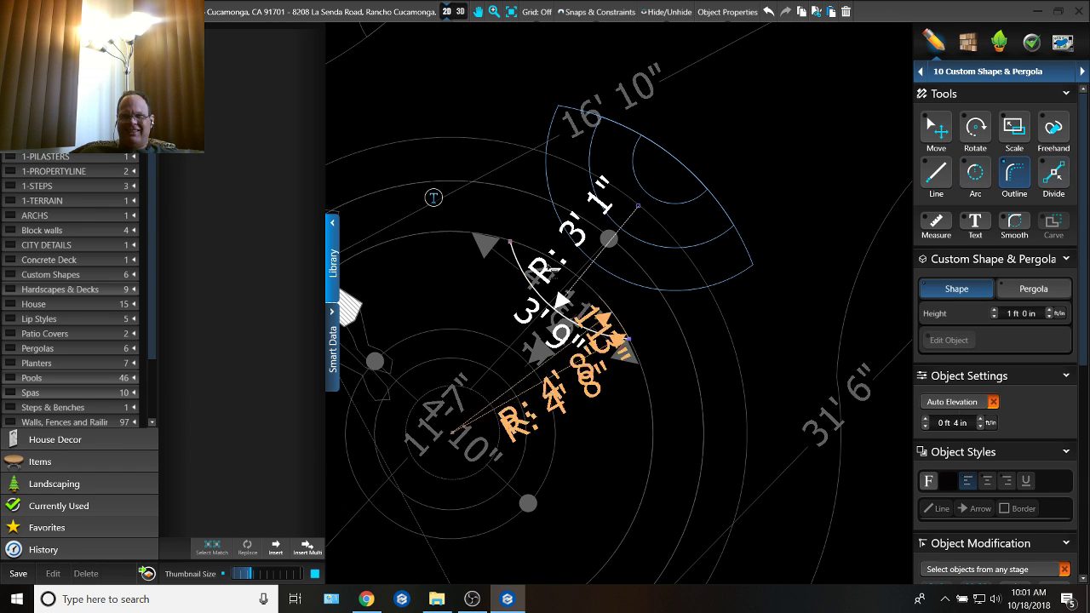
{"action": "left_click", "coordinate": [509, 242]}
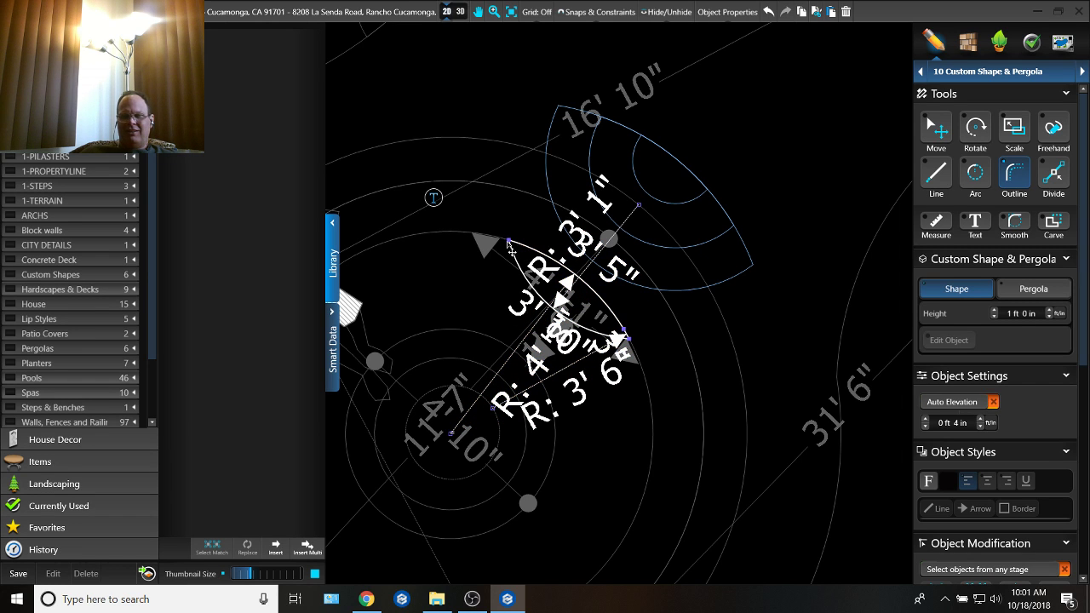
{"action": "key", "text": "m"}
{"action": "middle_click_drag", "start_coordinate": [665, 271], "coordinate": [739, 342]}
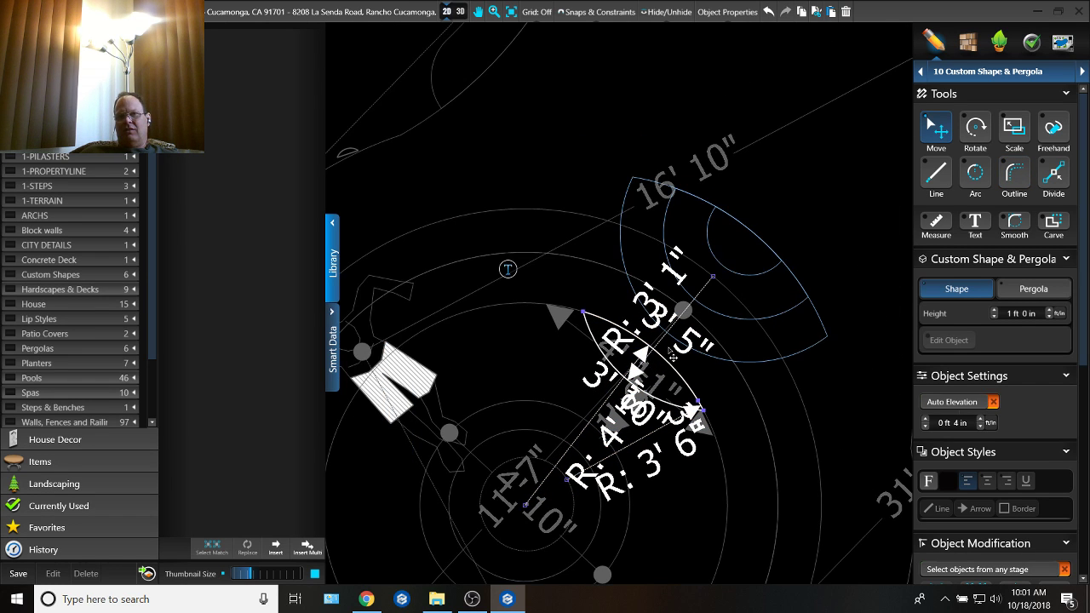
{"action": "scroll", "coordinate": [669, 349], "scroll_direction": "up", "scroll_amount": 1}
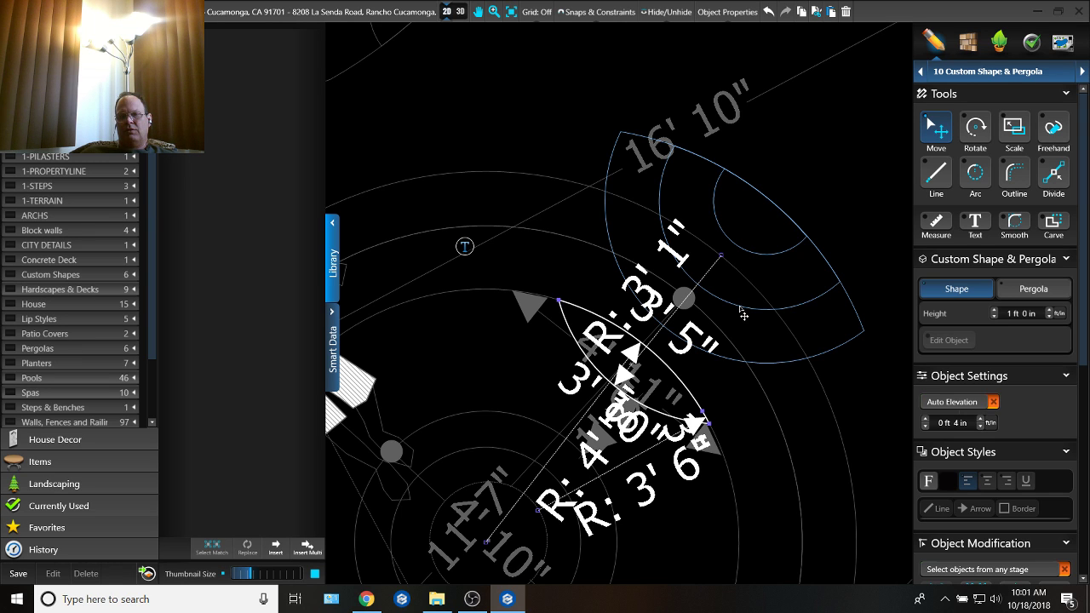
{"action": "scroll", "coordinate": [697, 281], "scroll_direction": "down", "scroll_amount": 3}
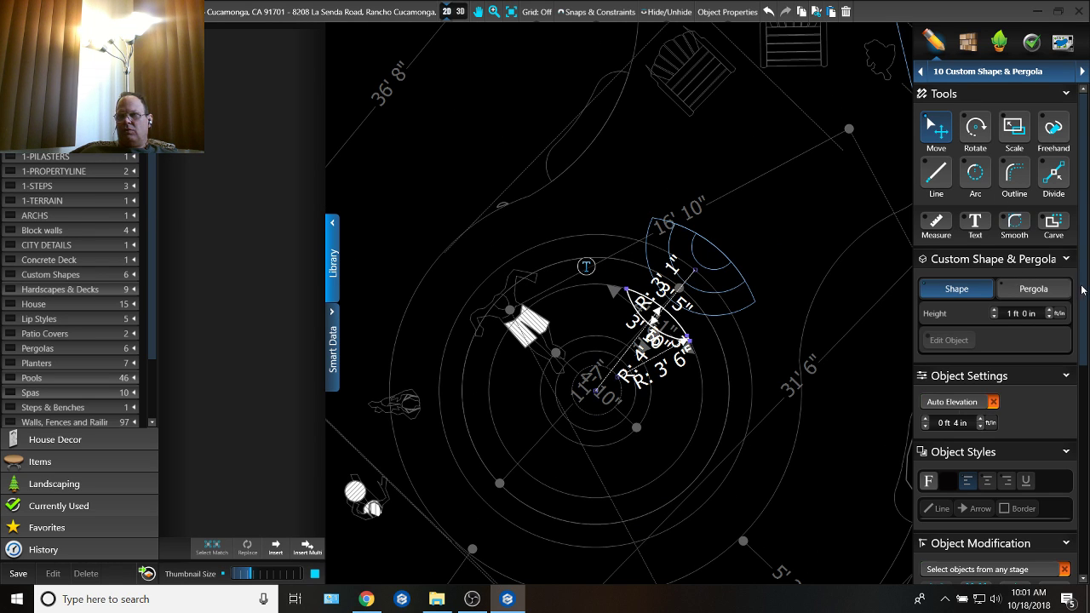
{"action": "scroll", "coordinate": [1082, 290], "scroll_direction": "down", "scroll_amount": 5}
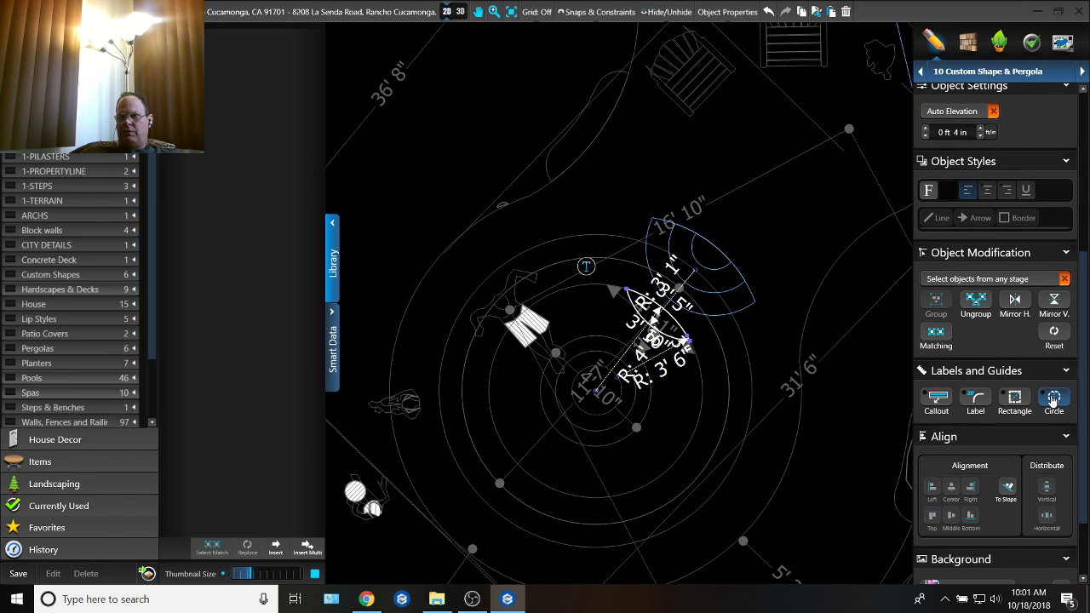
{"action": "left_click", "coordinate": [1053, 400]}
{"action": "scroll", "coordinate": [720, 274], "scroll_direction": "up", "scroll_amount": 4}
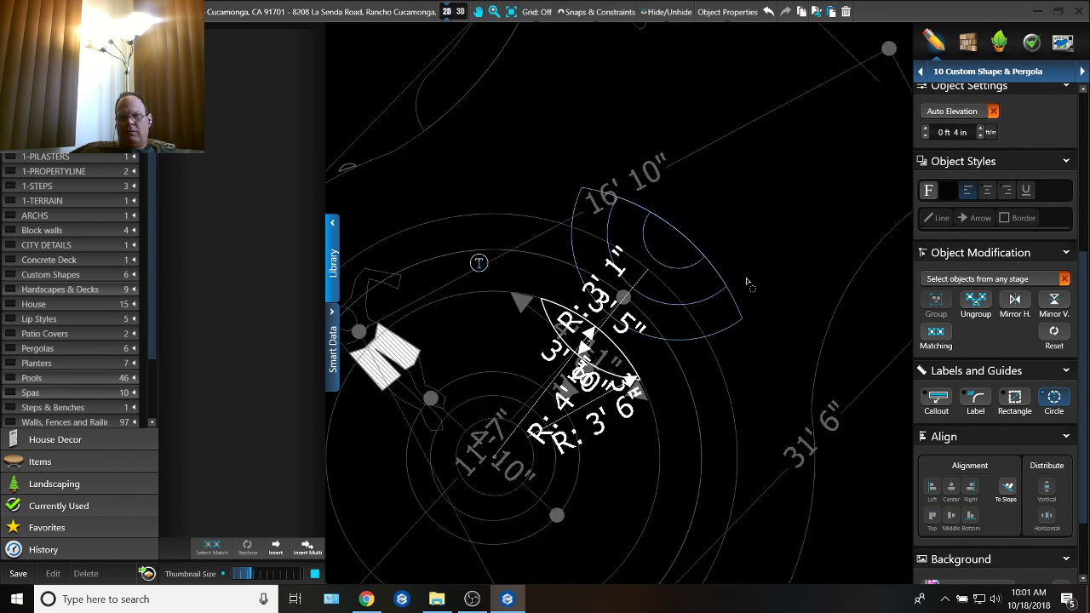
{"action": "scroll", "coordinate": [593, 304], "scroll_direction": "down", "scroll_amount": 2}
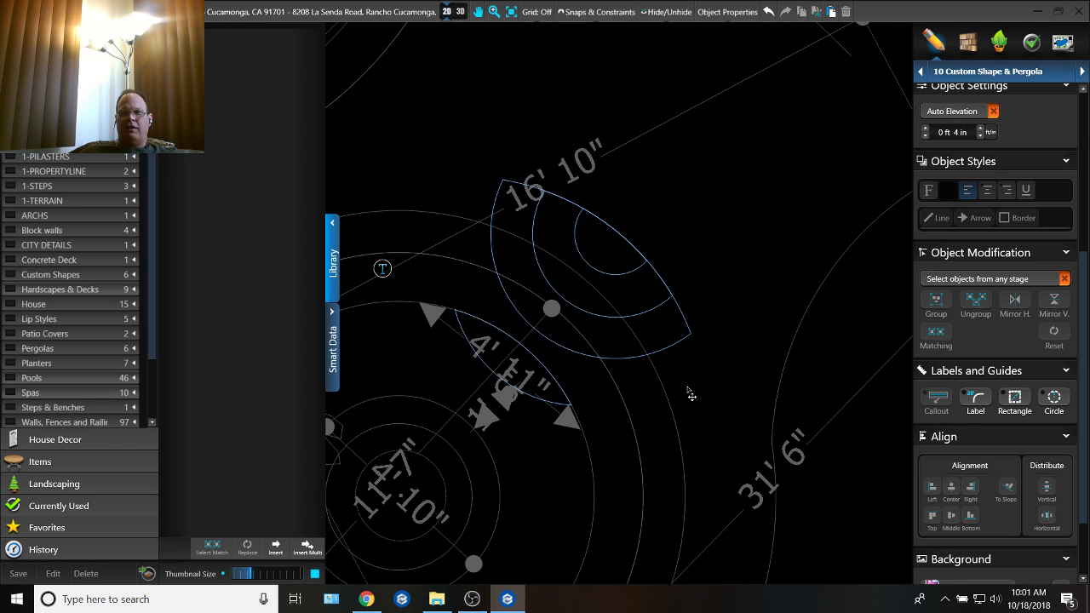
{"action": "left_click_drag", "start_coordinate": [692, 363], "coordinate": [635, 241]}
{"action": "left_click", "coordinate": [730, 283]}
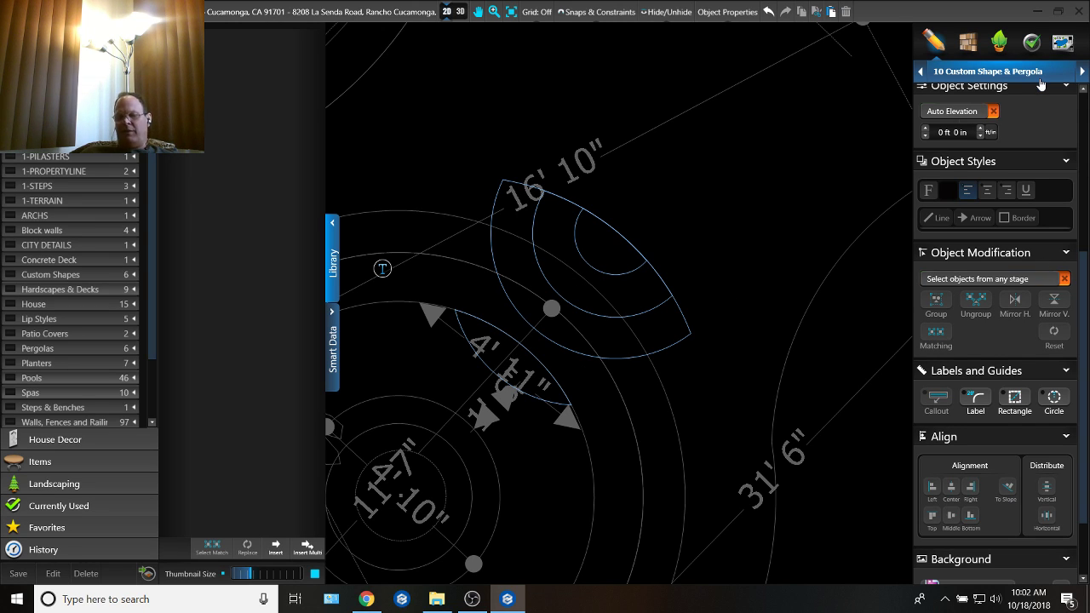
Step: Examine the redrawn curved step against the bench and fire pit in 3D, and return to the 2D plan
{"action": "left_click", "coordinate": [460, 11]}
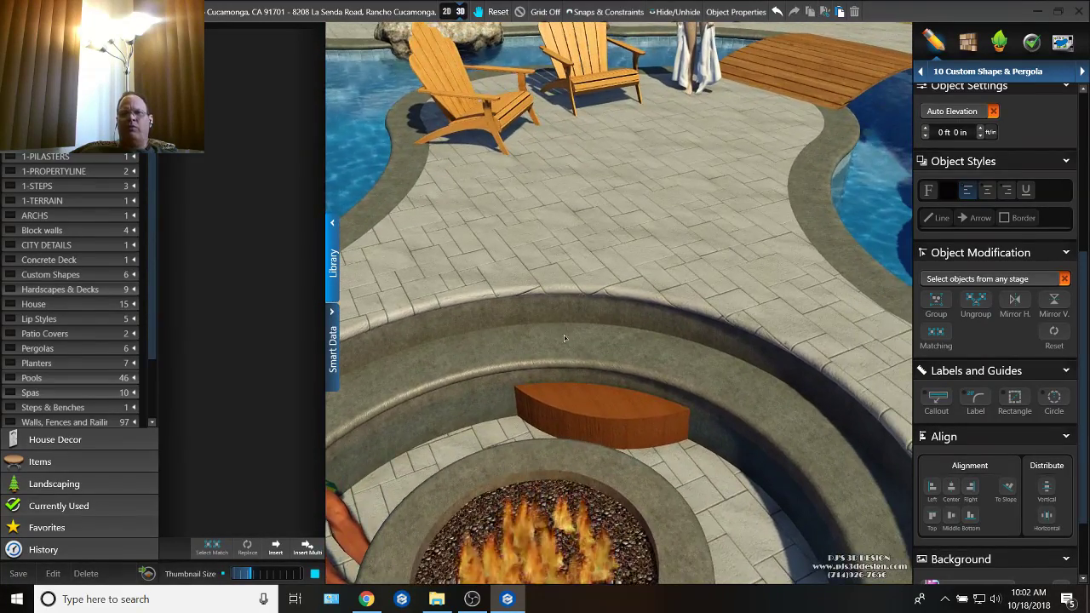
{"action": "left_click_drag", "start_coordinate": [564, 338], "coordinate": [594, 360]}
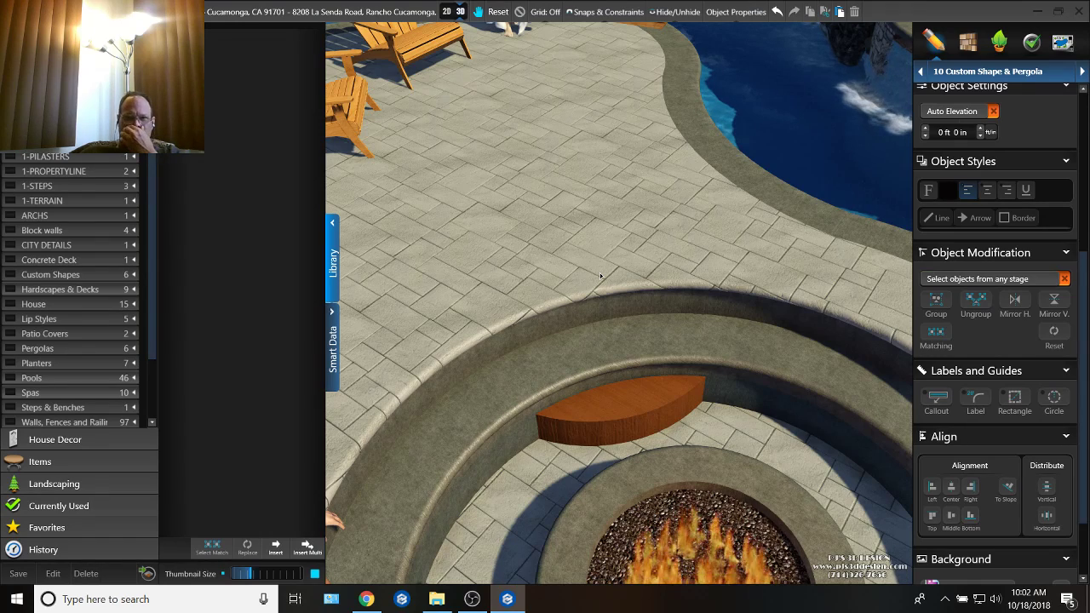
{"action": "left_click", "coordinate": [446, 12]}
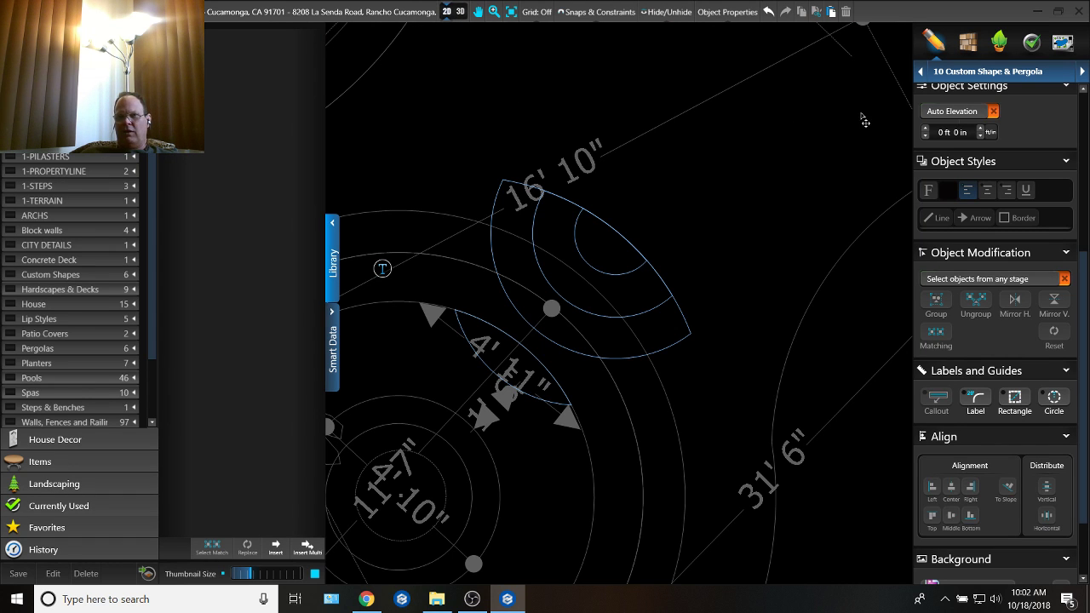
Step: Open the Hardscapes & Decks stage and divide the 5 ft 10 in radius circle to mark a section about 4 ft long, split near its middle
{"action": "key", "text": "F7"}
{"action": "middle_click_drag", "start_coordinate": [498, 294], "coordinate": [524, 288]}
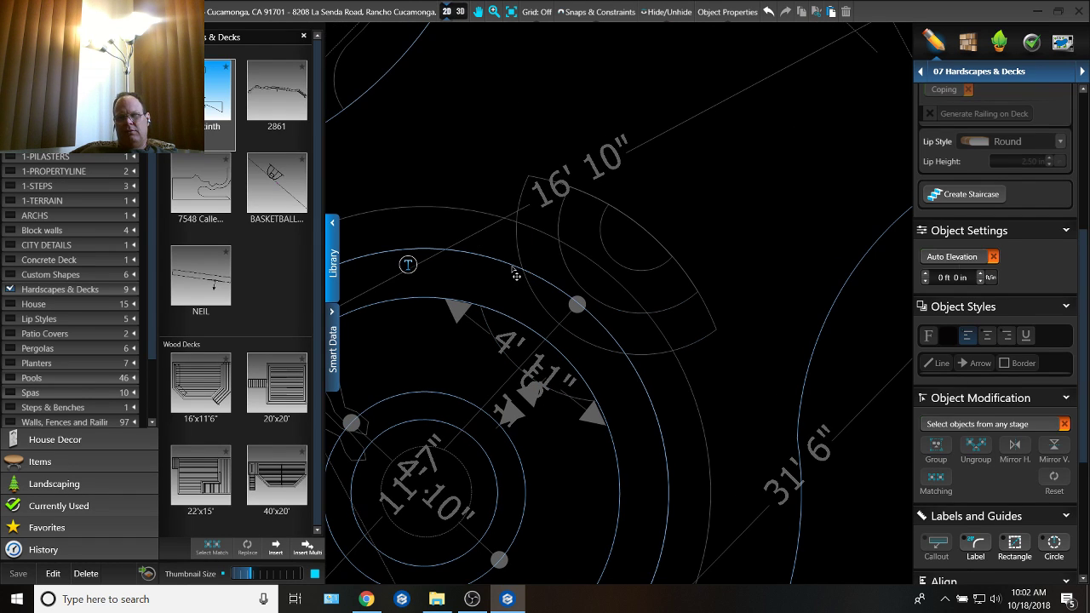
{"action": "left_click", "coordinate": [512, 270]}
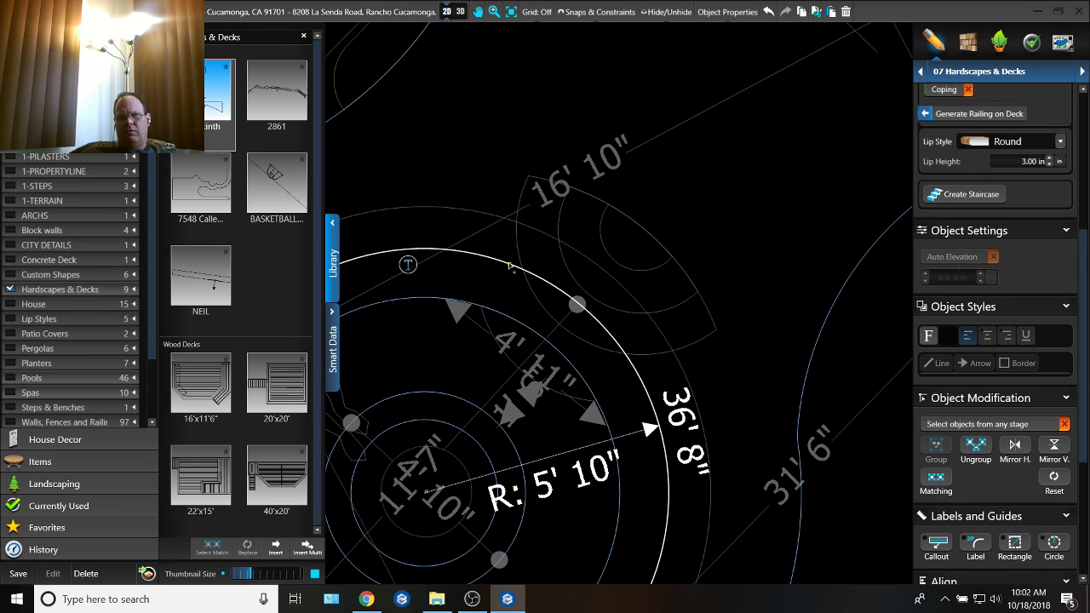
{"action": "left_click", "coordinate": [504, 263]}
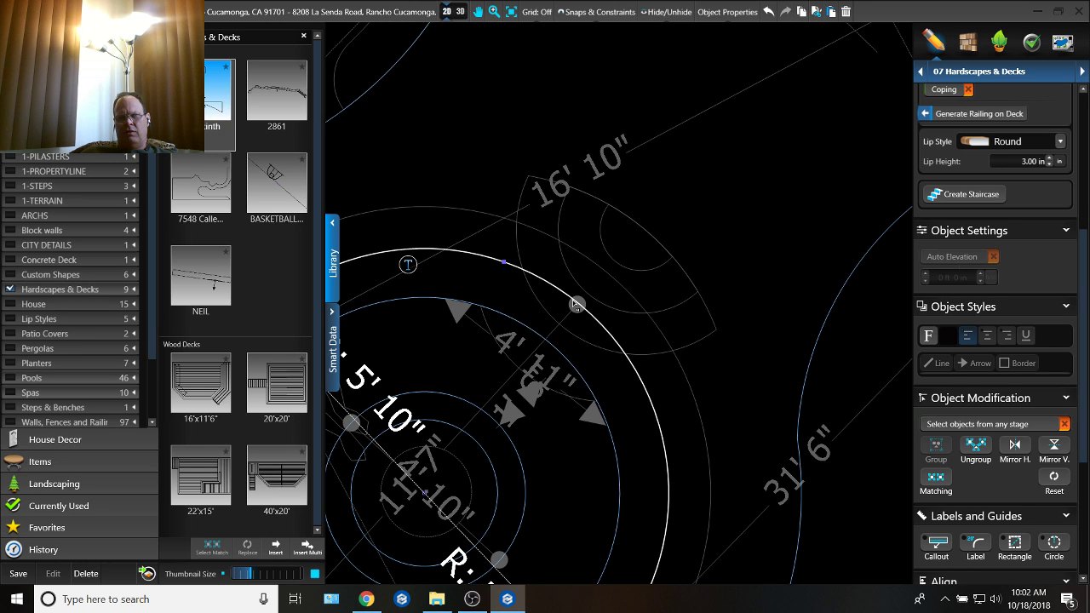
{"action": "left_click", "coordinate": [634, 366]}
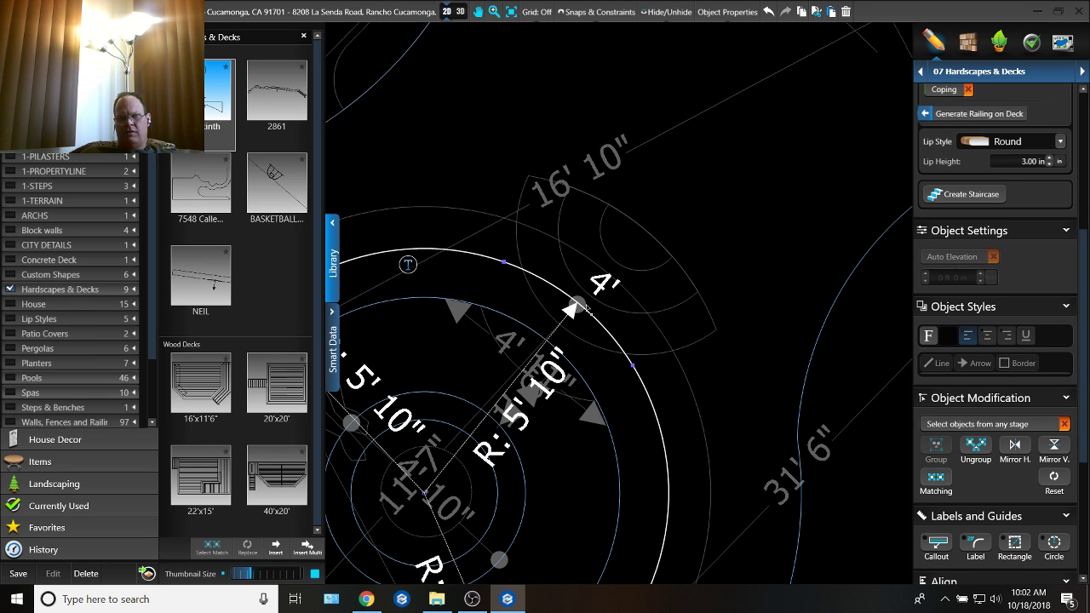
{"action": "left_click", "coordinate": [575, 303]}
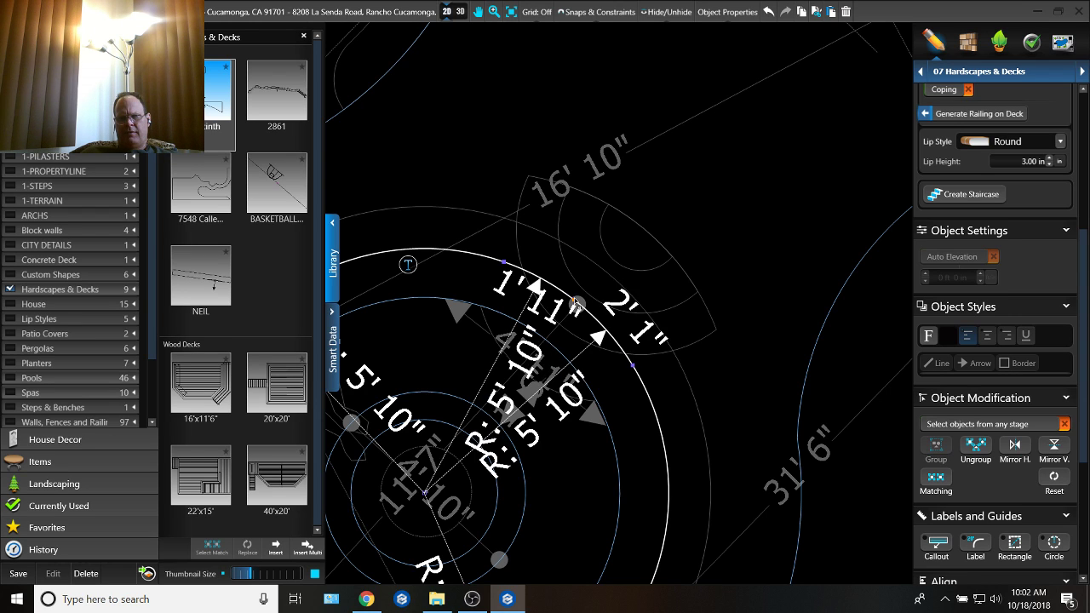
Step: Try to replace the circle's divided 4 ft section with arcs meeting at a point outside the circle, and undo the changes
{"action": "left_click_drag", "start_coordinate": [577, 305], "coordinate": [626, 252]}
{"action": "key", "text": "Delete"}
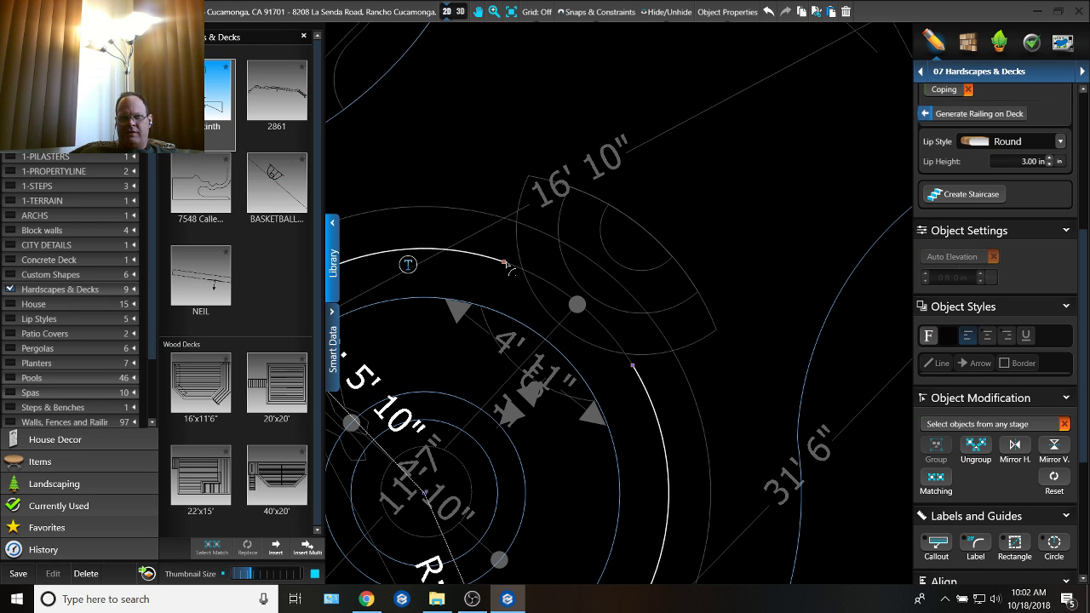
{"action": "left_click", "coordinate": [504, 262]}
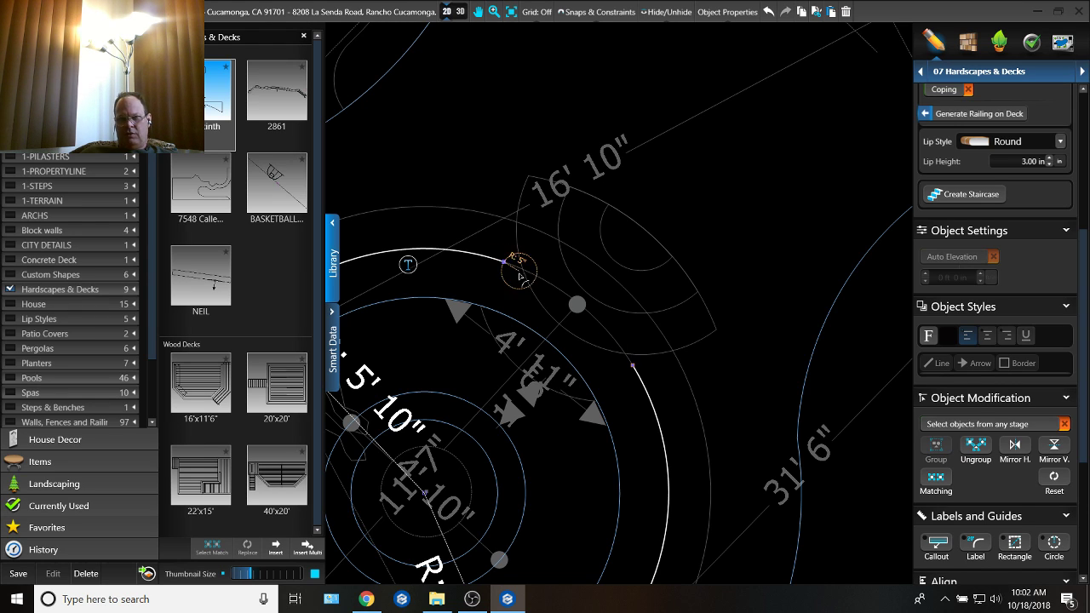
{"action": "key", "text": "ctrl+z"}
{"action": "key", "text": "ctrl+z"}
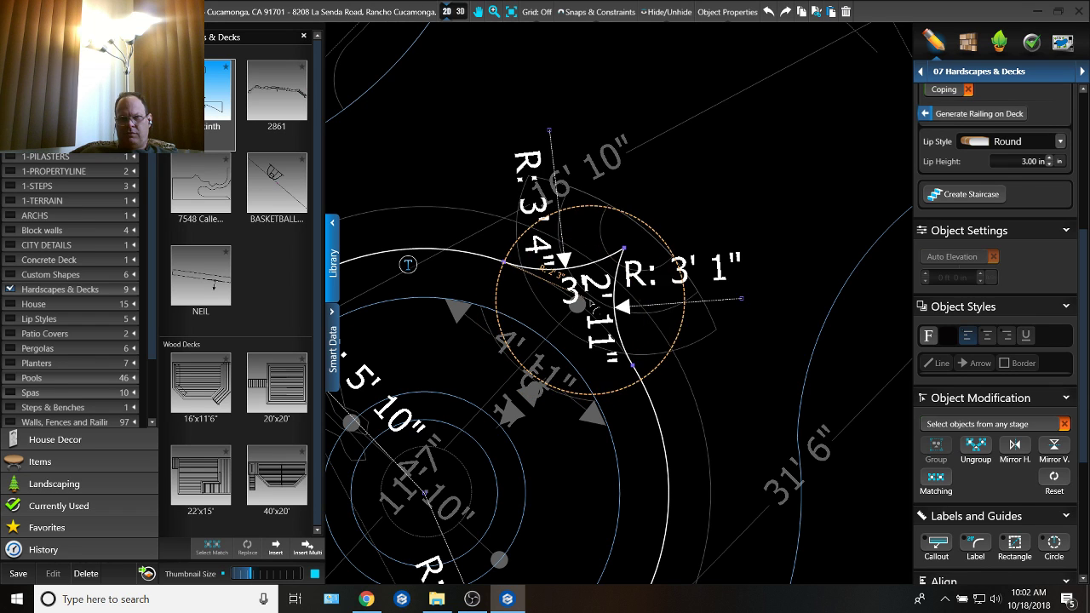
{"action": "key", "text": "Escape"}
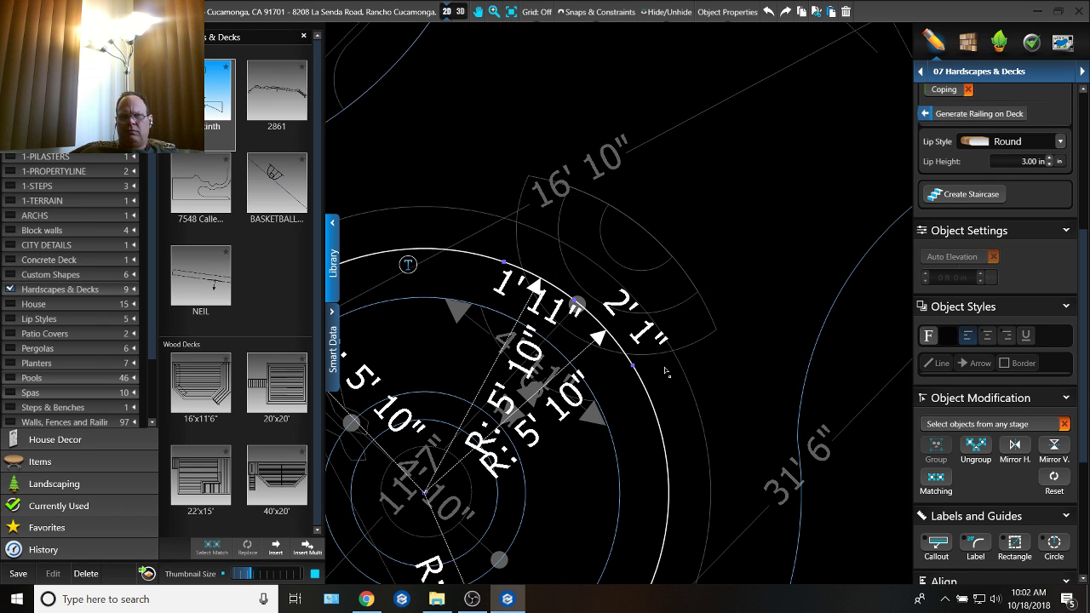
Step: Mark a 2 ft measurement outward from the circle's middle split point and remove the circle's divided 4 ft section
{"action": "left_click", "coordinate": [578, 305]}
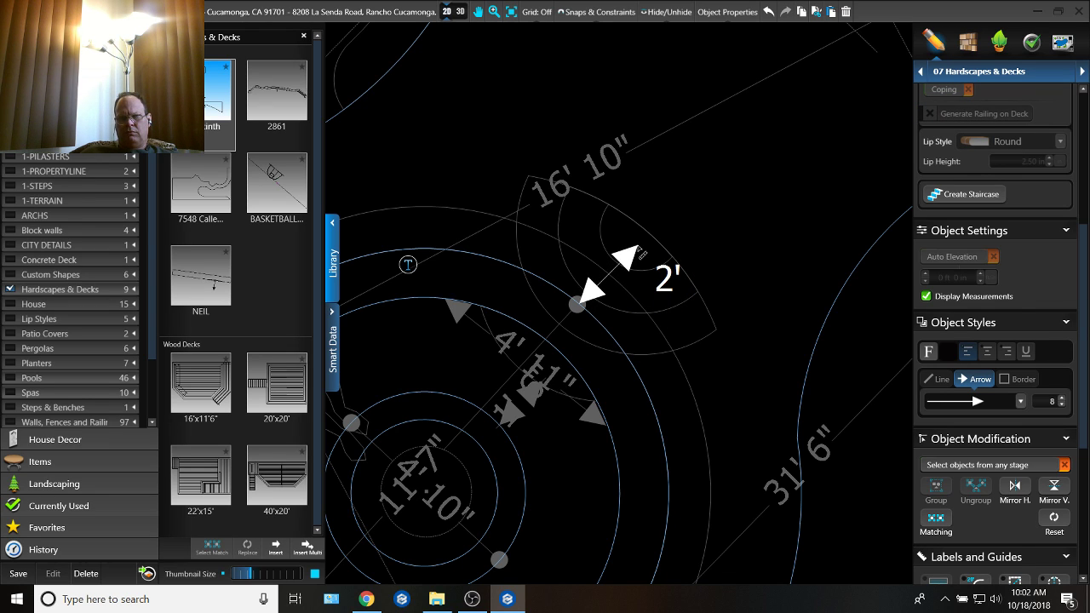
{"action": "left_click", "coordinate": [640, 252]}
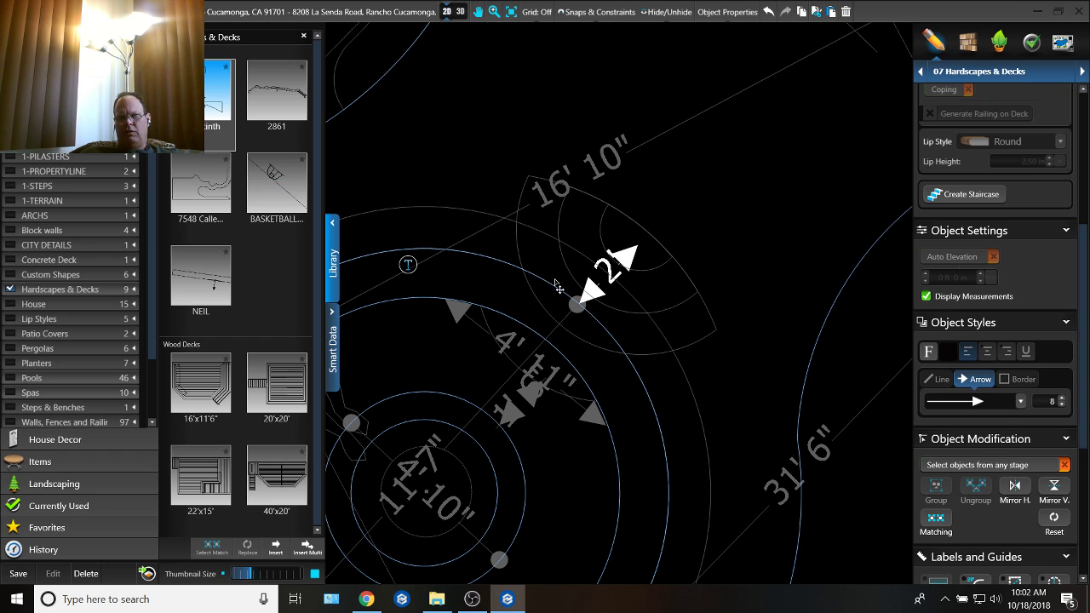
{"action": "left_click", "coordinate": [580, 304]}
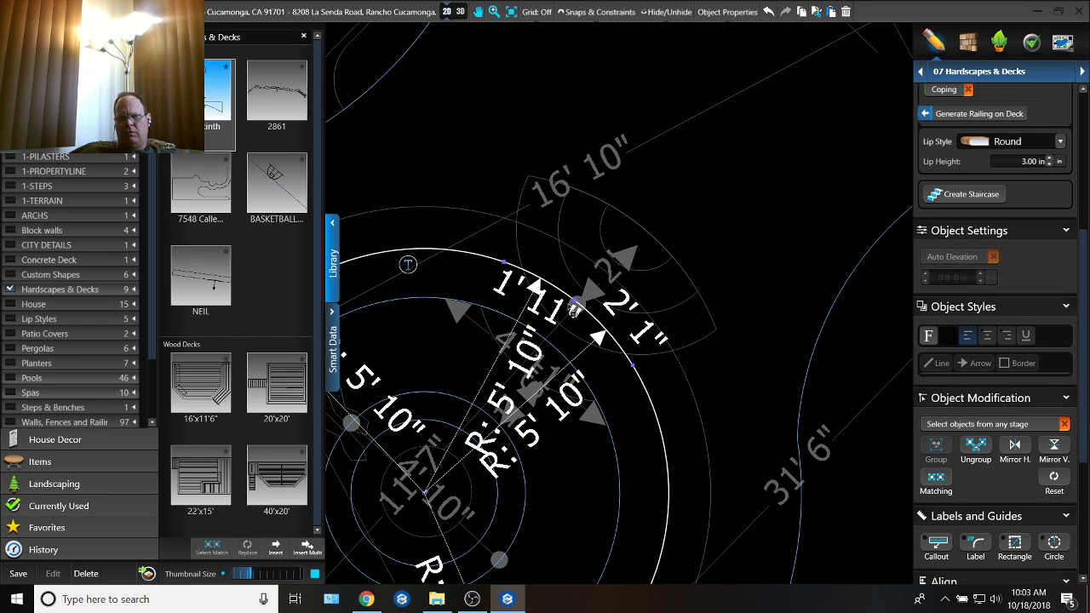
{"action": "left_click_drag", "start_coordinate": [598, 292], "coordinate": [638, 252]}
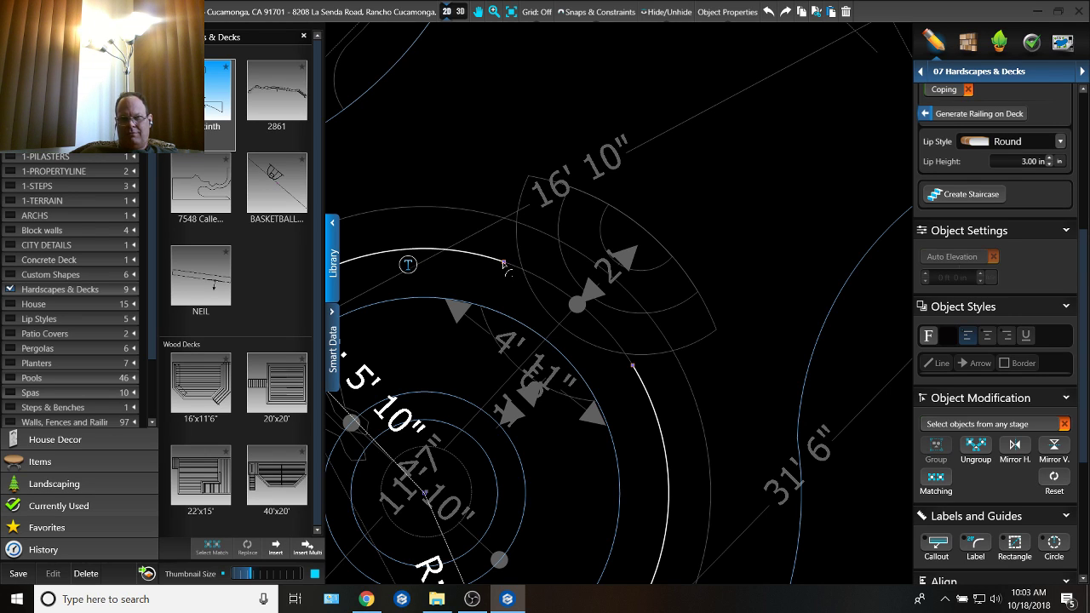
Step: Bridge the gap in the circle with an outward arc of 2 ft radius and about 7 ft 4 in length, centred near the middle mark
{"action": "left_click", "coordinate": [504, 263]}
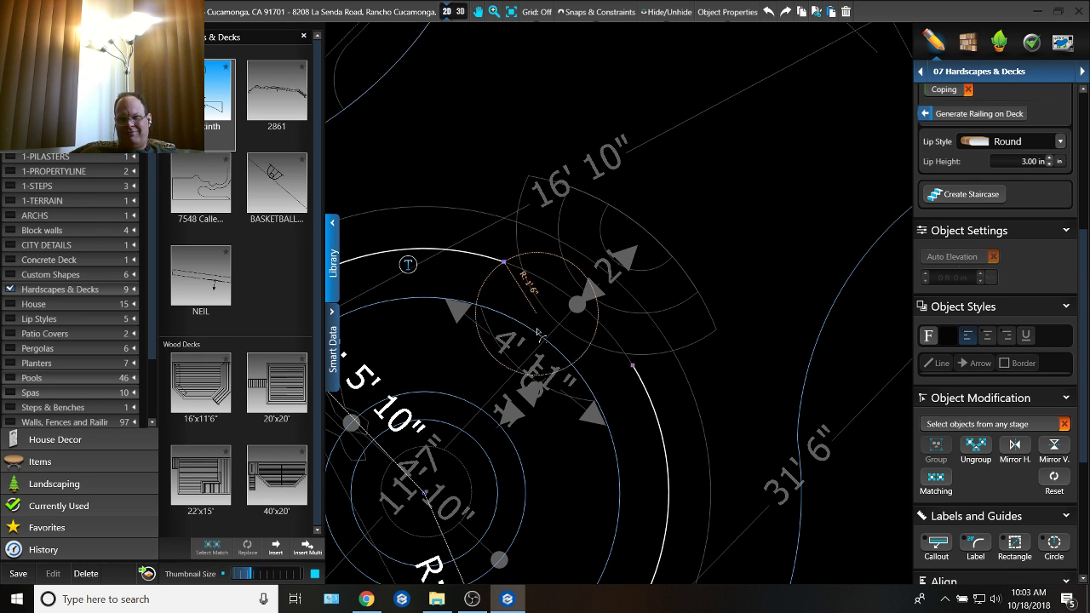
{"action": "left_click", "coordinate": [580, 302]}
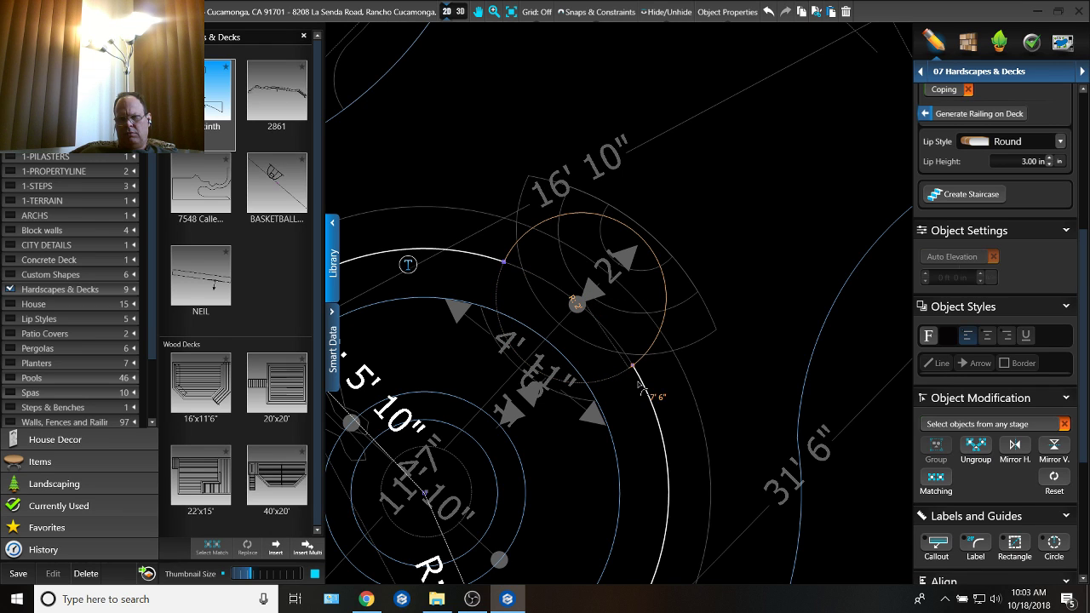
{"action": "left_click", "coordinate": [640, 374]}
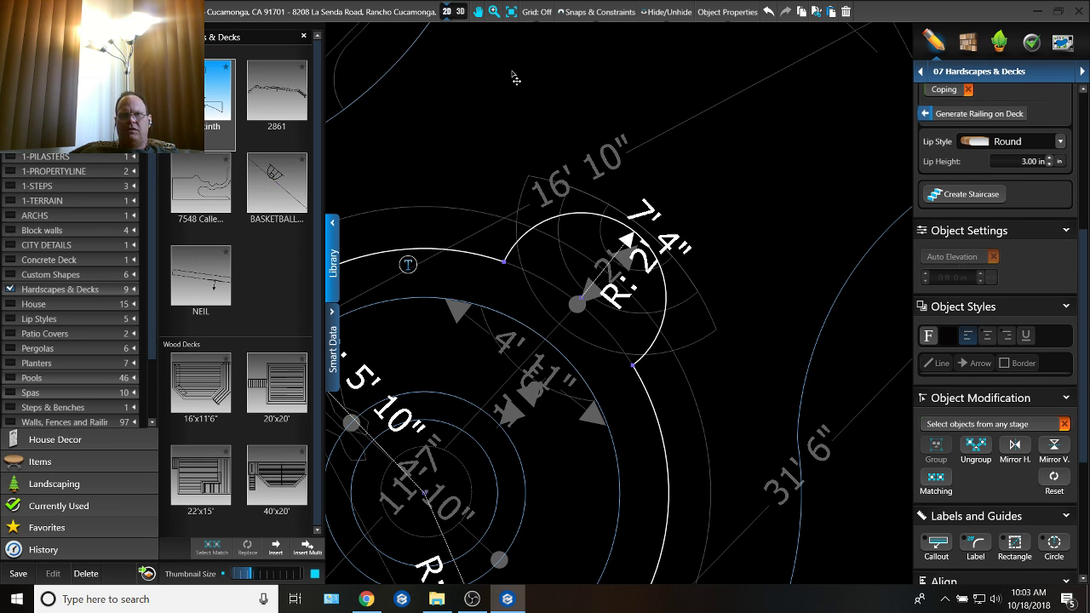
Step: Inspect the new recess in 3D, switch to the Custom Shape & Pergola stage, and delete the uppermost curved step
{"action": "left_click", "coordinate": [460, 12]}
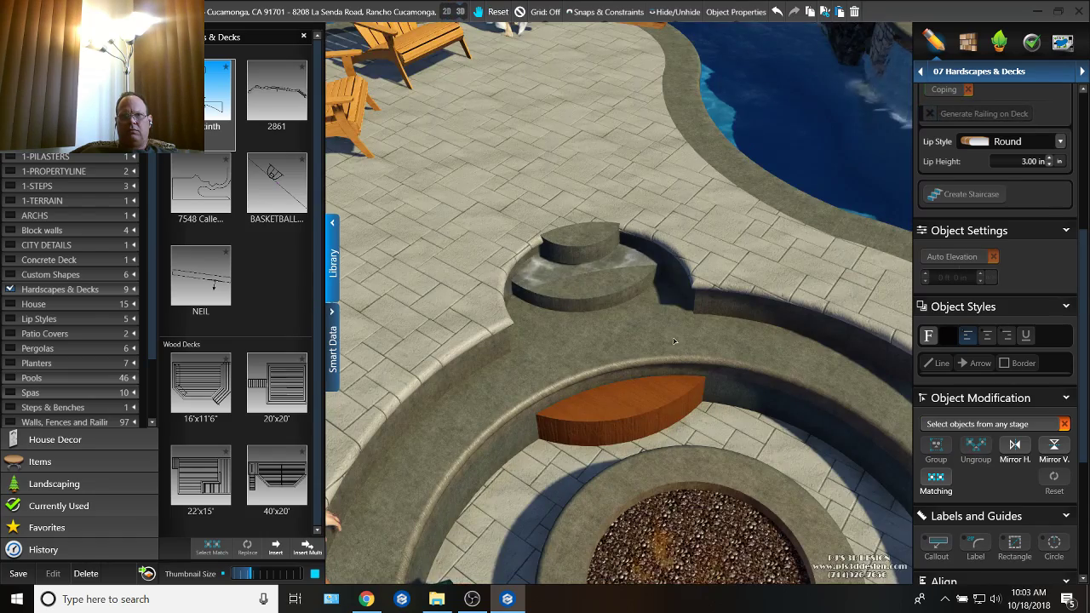
{"action": "left_click_drag", "start_coordinate": [659, 315], "coordinate": [669, 400]}
{"action": "left_click", "coordinate": [979, 71]}
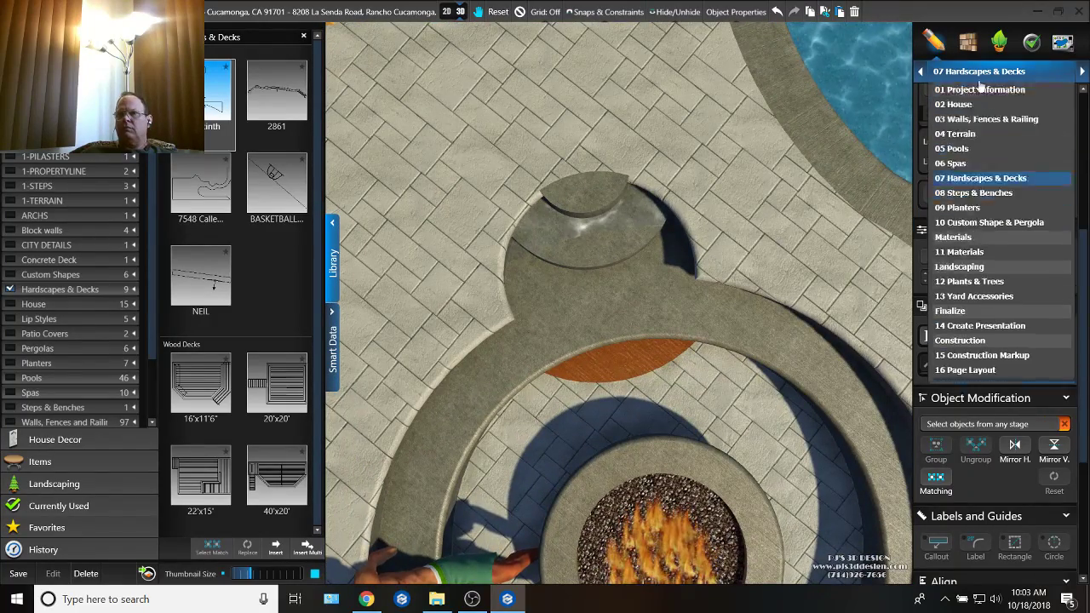
{"action": "left_click", "coordinate": [952, 182]}
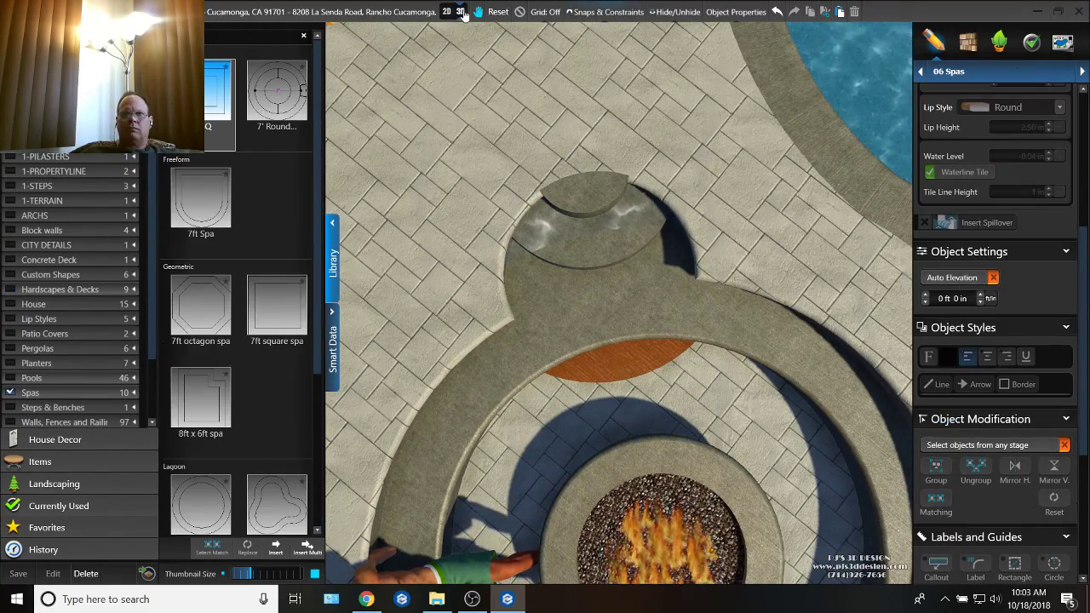
{"action": "left_click_drag", "start_coordinate": [647, 171], "coordinate": [626, 44]}
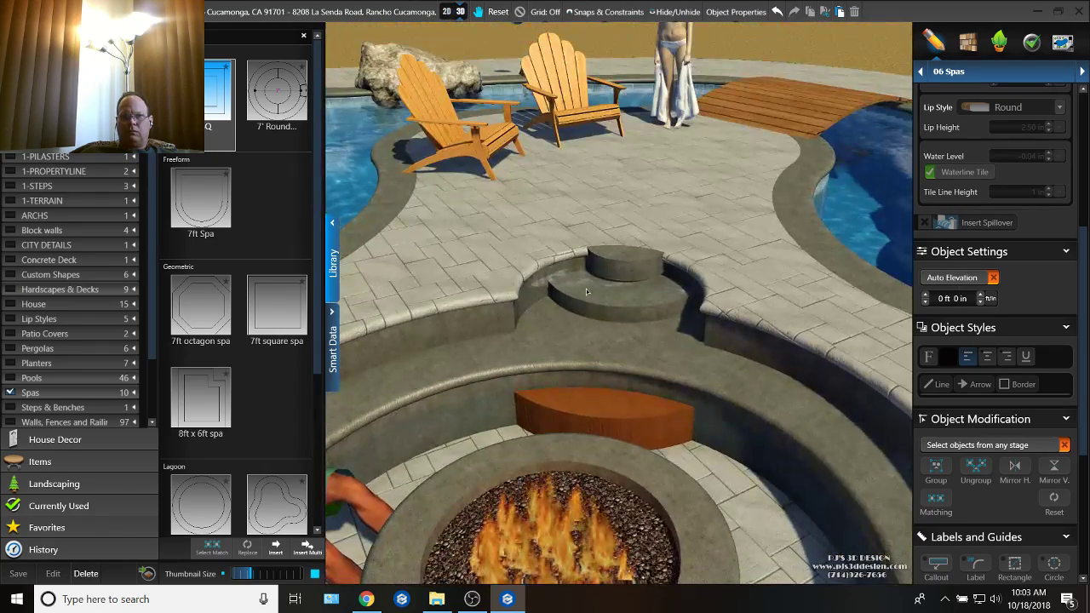
{"action": "scroll", "coordinate": [587, 272], "scroll_direction": "up", "scroll_amount": 4}
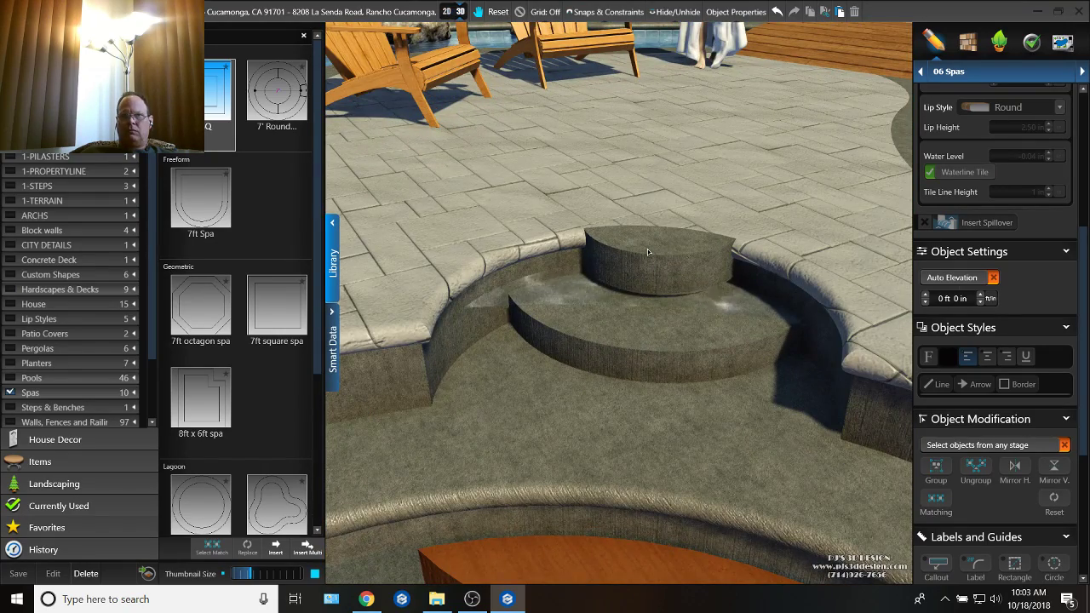
{"action": "left_click", "coordinate": [980, 72]}
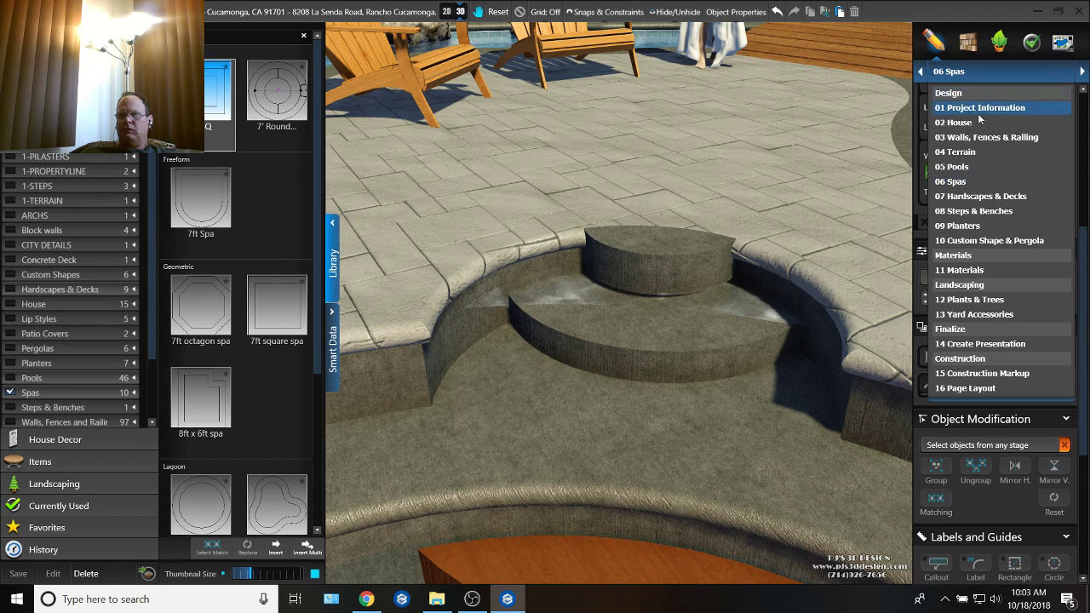
{"action": "left_click", "coordinate": [985, 240]}
{"action": "left_click", "coordinate": [648, 247]}
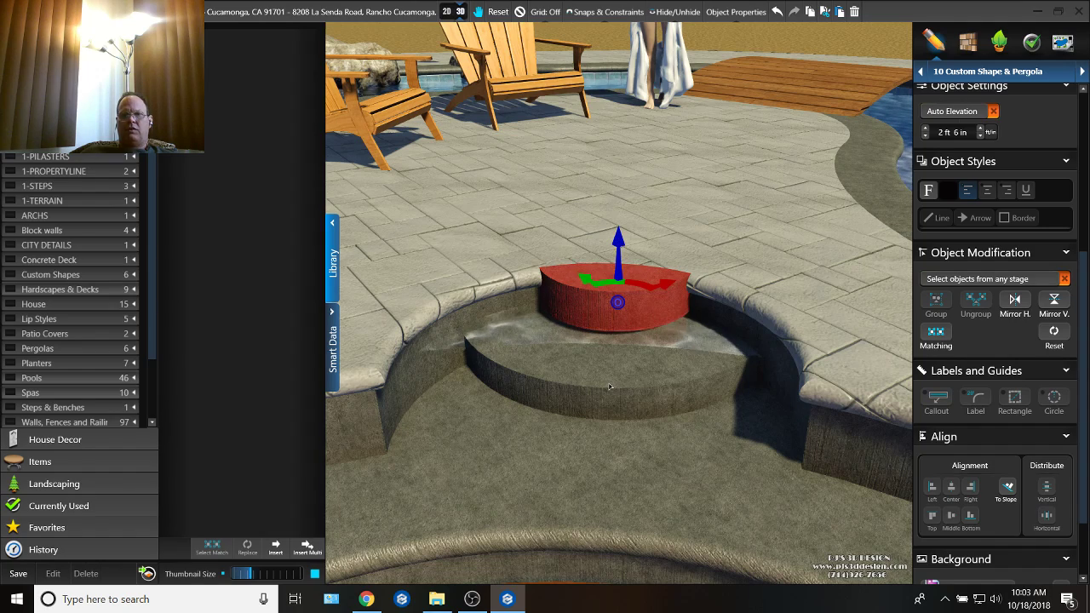
{"action": "right_click_drag", "start_coordinate": [610, 386], "coordinate": [745, 354]}
{"action": "key", "text": "Delete"}
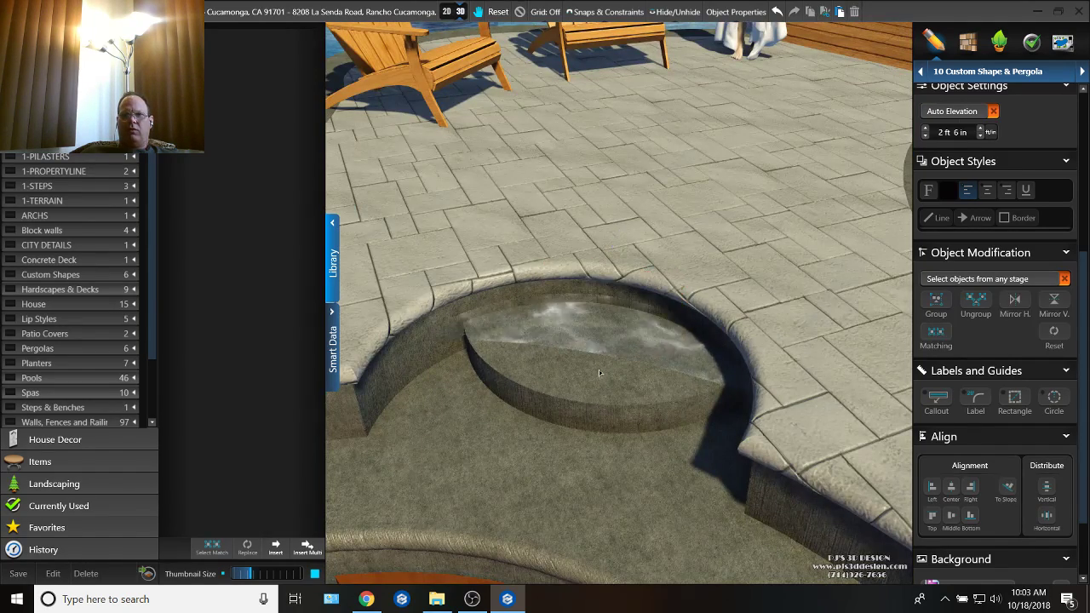
Step: Delete the two remaining curved steps in the recess, finishing in the 2D plan
{"action": "left_click", "coordinate": [598, 381]}
{"action": "right_click_drag", "start_coordinate": [598, 381], "coordinate": [707, 268]}
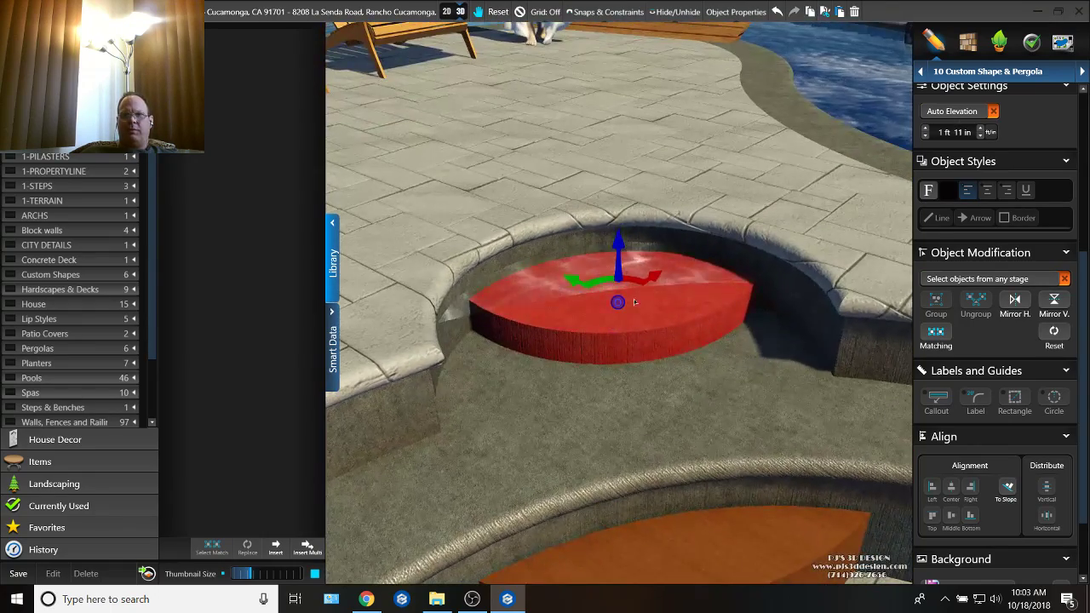
{"action": "left_click", "coordinate": [446, 13]}
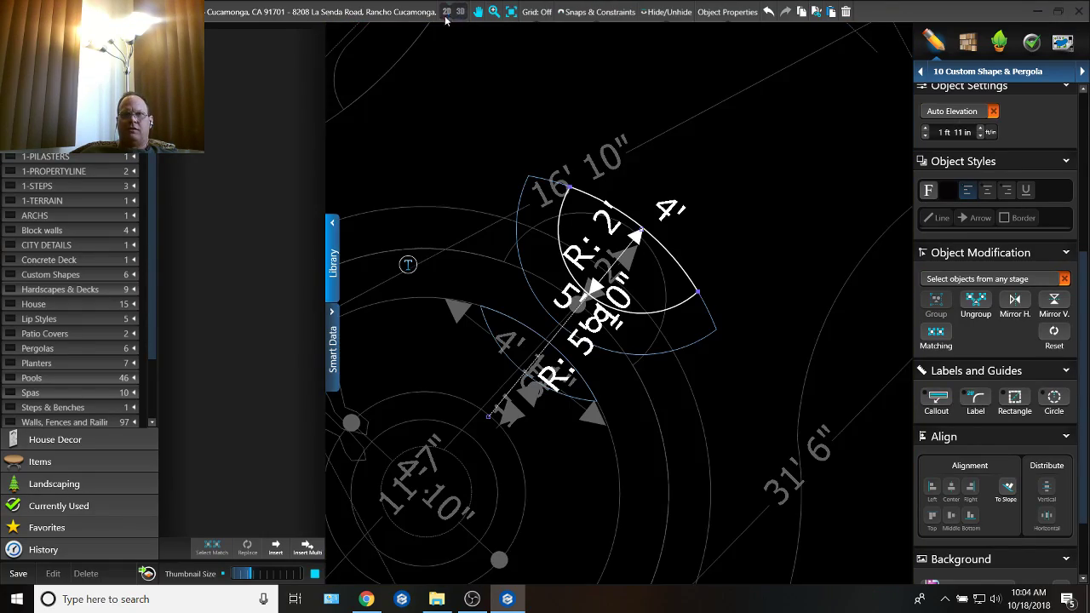
{"action": "left_click_drag", "start_coordinate": [691, 283], "coordinate": [767, 247]}
{"action": "key", "text": "Delete"}
{"action": "left_click", "coordinate": [695, 293]}
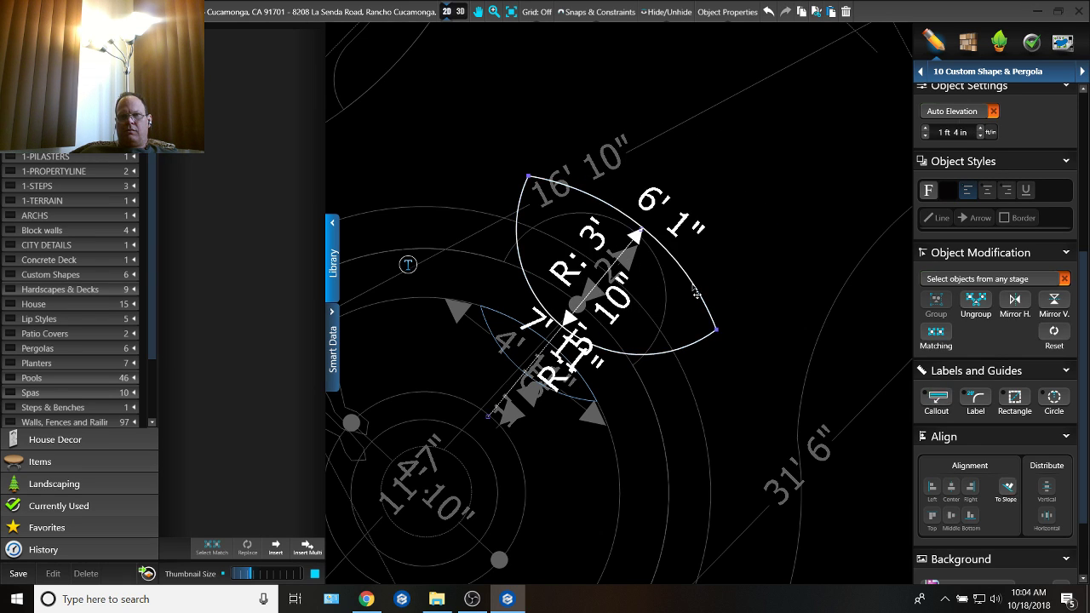
{"action": "key", "text": "Delete"}
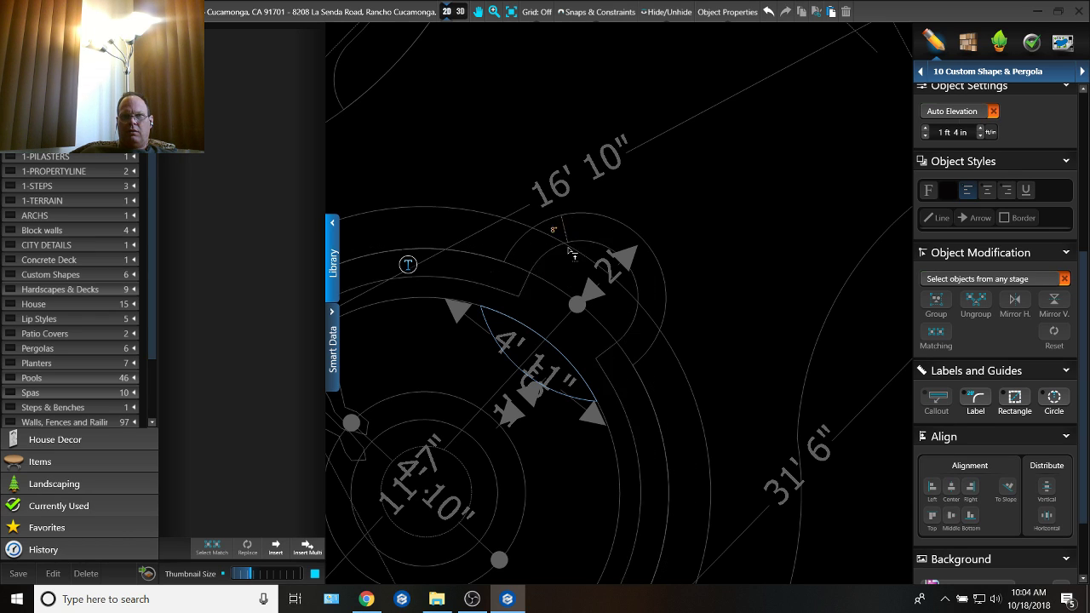
Step: Start a new step's inner edge with a 1 ft radius arc about 1 ft 10 in long and a reverse 1 ft 10 in radius arc
{"action": "scroll", "coordinate": [549, 228], "scroll_direction": "up", "scroll_amount": 2}
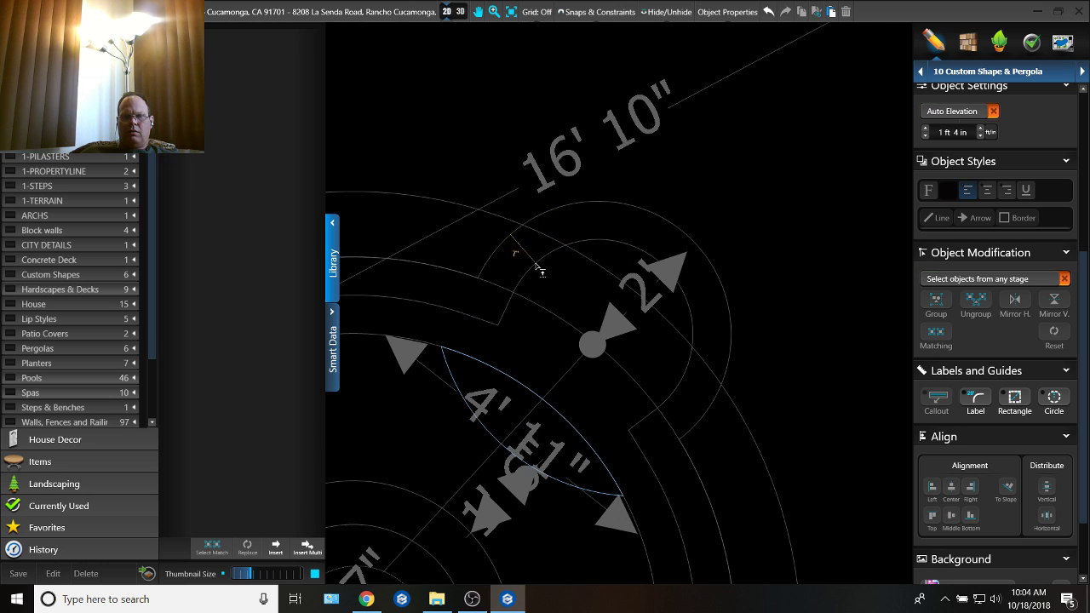
{"action": "left_click", "coordinate": [600, 273]}
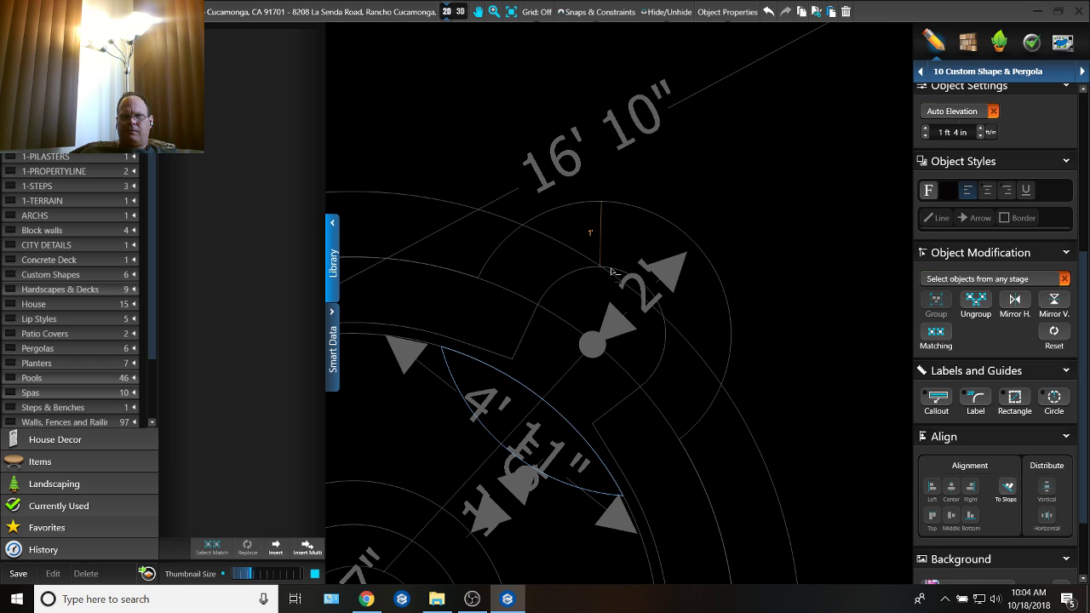
{"action": "left_click", "coordinate": [673, 357]}
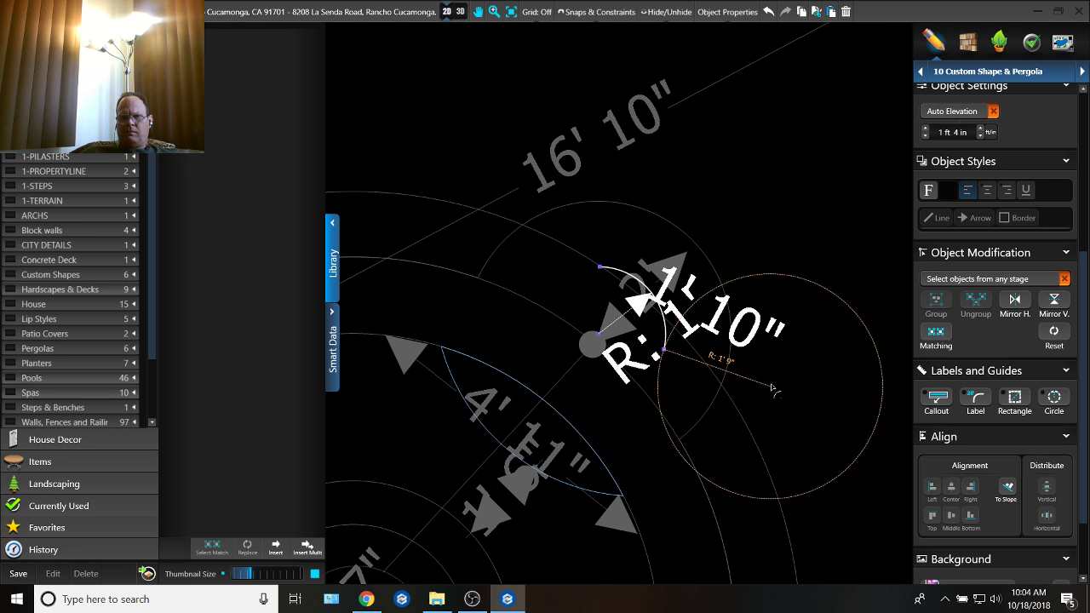
{"action": "scroll", "coordinate": [709, 430], "scroll_direction": "up", "scroll_amount": 2}
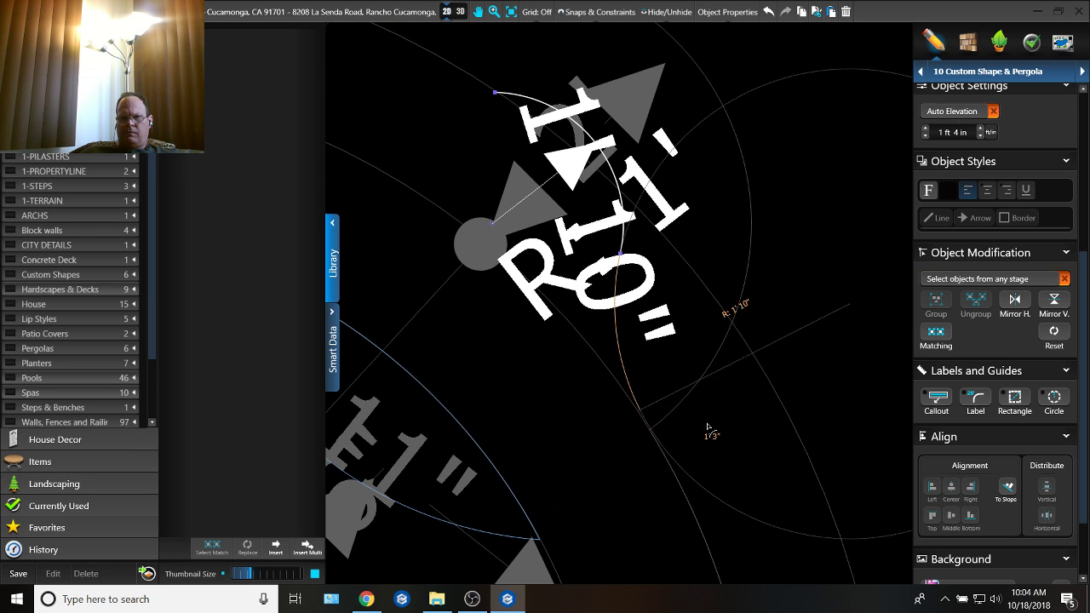
{"action": "left_click", "coordinate": [690, 407]}
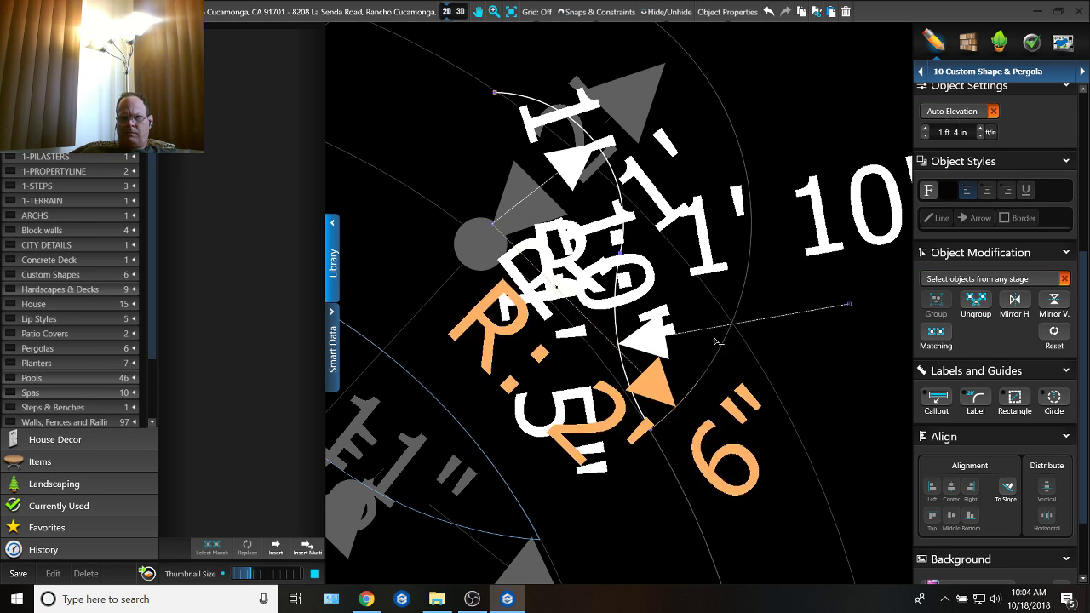
Step: Close the step outline along the recess's 2 ft radius arc, adding a 1 ft 5 in radius reverse arc and an arc about 7 in long
{"action": "scroll", "coordinate": [660, 255], "scroll_direction": "down", "scroll_amount": 3}
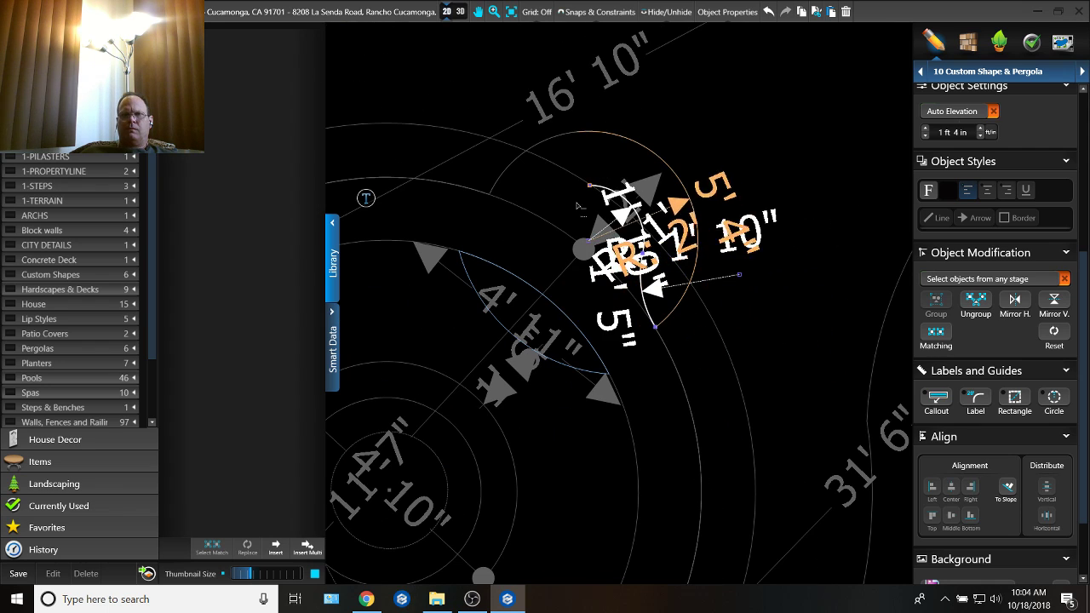
{"action": "left_click", "coordinate": [524, 220]}
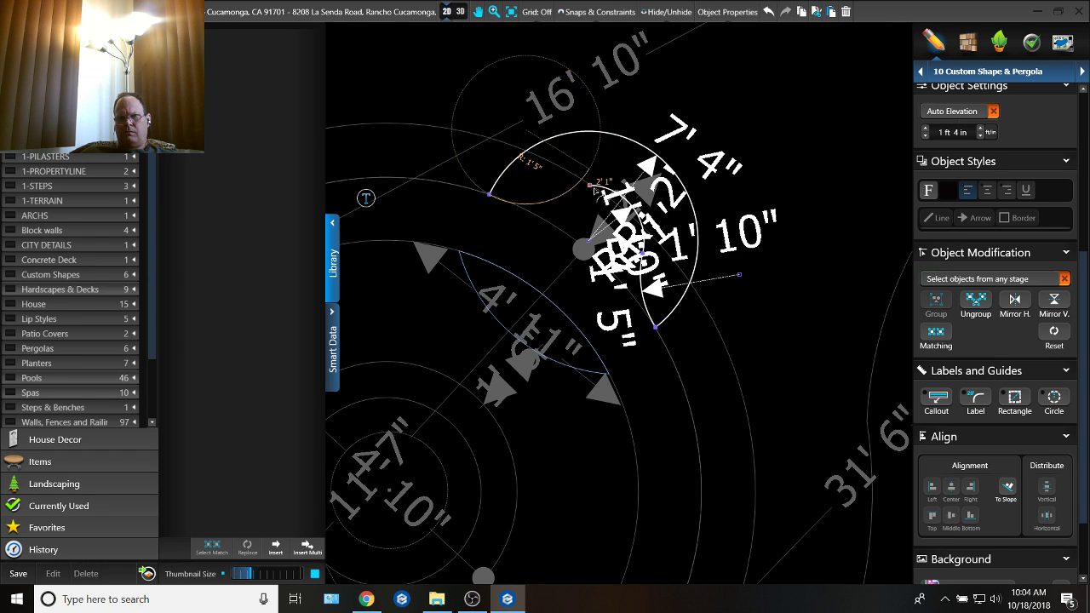
{"action": "left_click", "coordinate": [591, 185]}
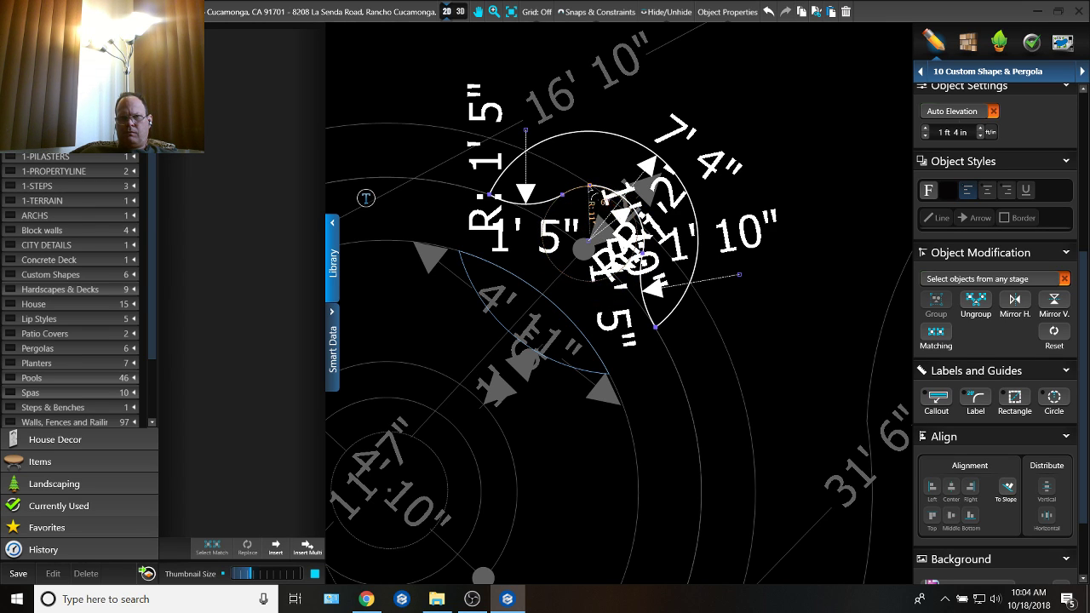
{"action": "left_click", "coordinate": [590, 184]}
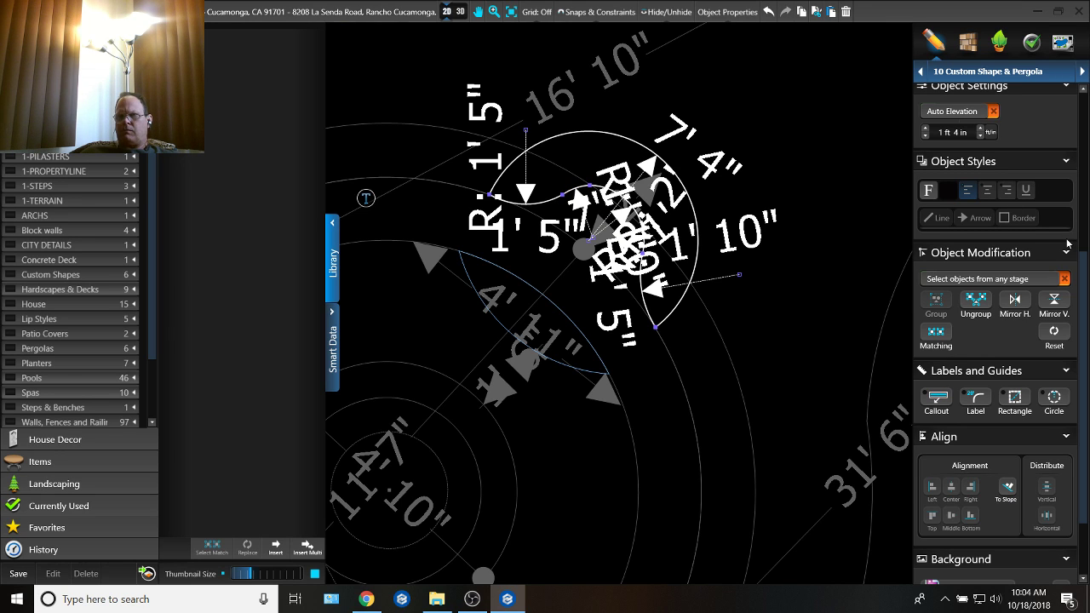
Step: Set the new step's height to 1 ft 0 in and raise it to a 1 ft 5 in elevation in 3D
{"action": "scroll", "coordinate": [1032, 186], "scroll_direction": "up", "scroll_amount": 4}
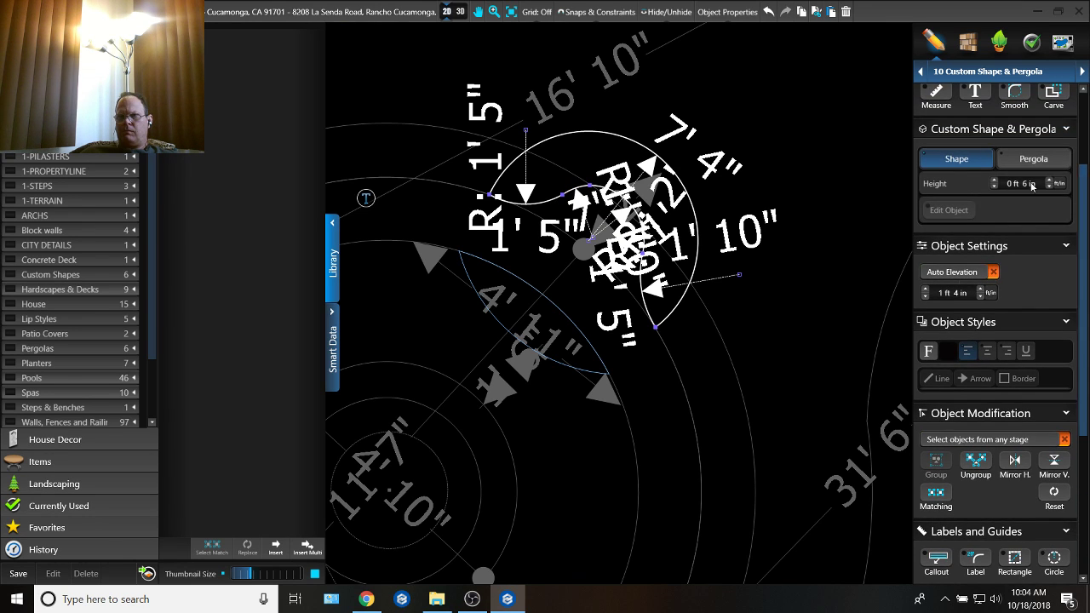
{"action": "double_click", "coordinate": [1026, 185]}
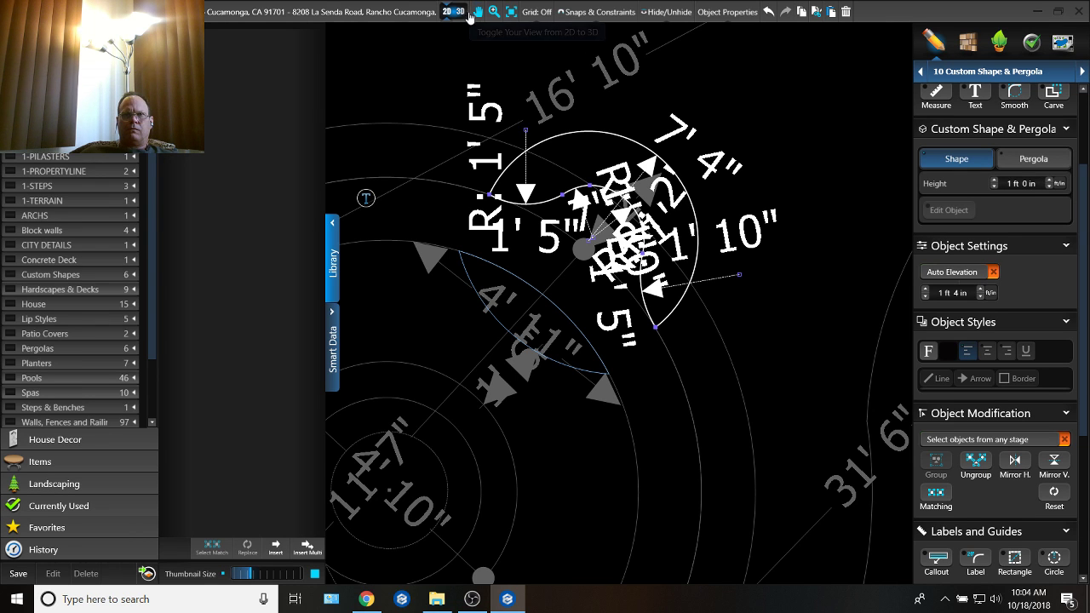
{"action": "left_click", "coordinate": [459, 11]}
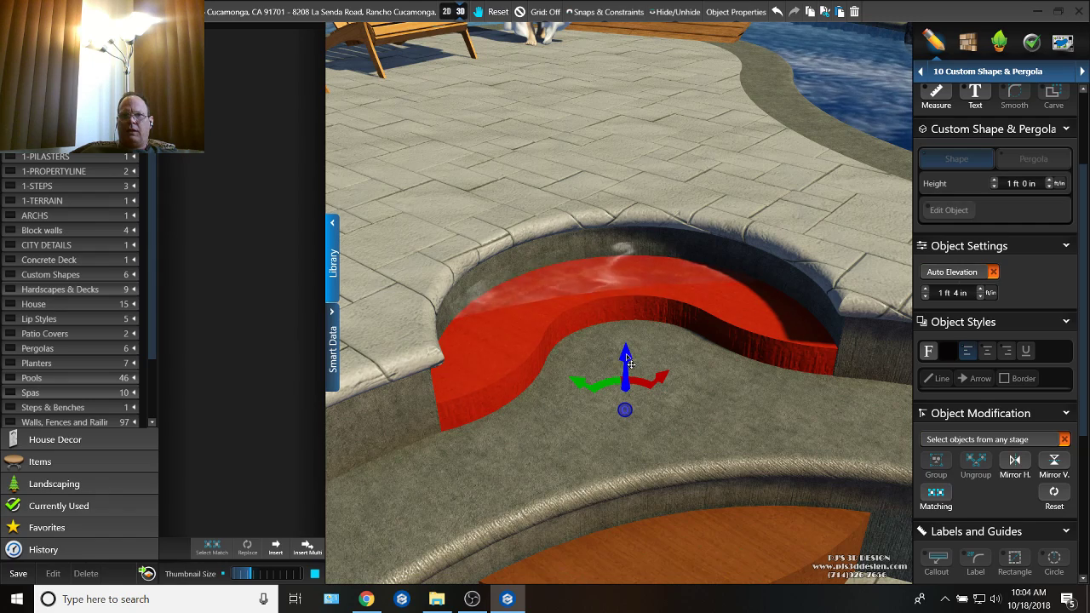
{"action": "mouse_move", "coordinate": [623, 352]}
{"action": "left_mouse_down"}
{"action": "mouse_move", "coordinate": [622, 341]}
{"action": "mouse_move", "coordinate": [622, 350]}
{"action": "left_mouse_up"}
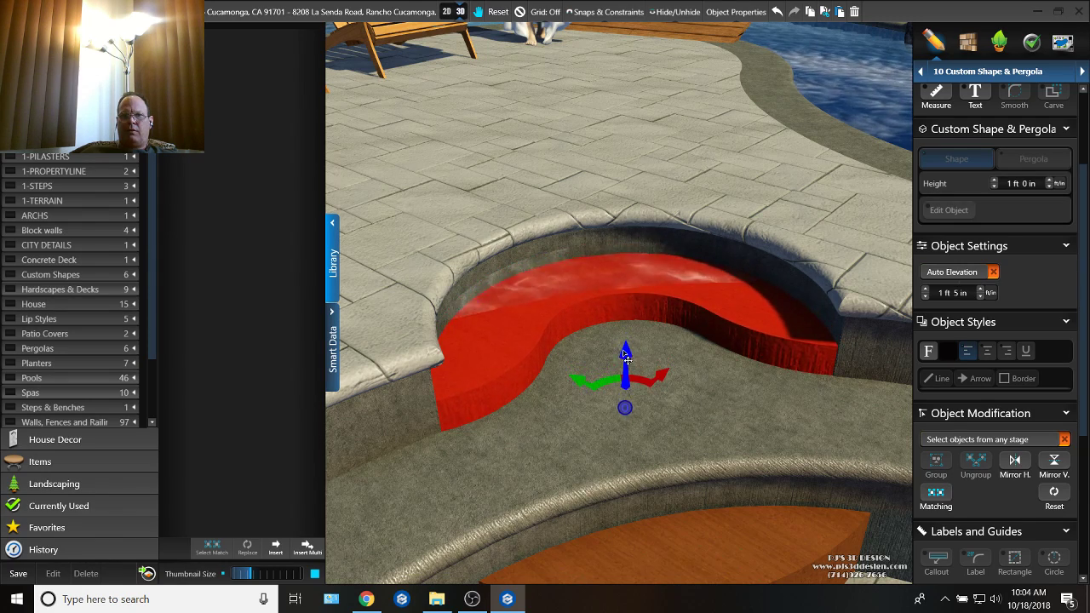
Step: Apply the bench's grey stone material to the new curved recess step and the lower wooden step by the fire pit
{"action": "right_click_drag", "start_coordinate": [706, 351], "coordinate": [679, 454]}
{"action": "scroll", "coordinate": [679, 454], "scroll_direction": "down", "scroll_amount": 4}
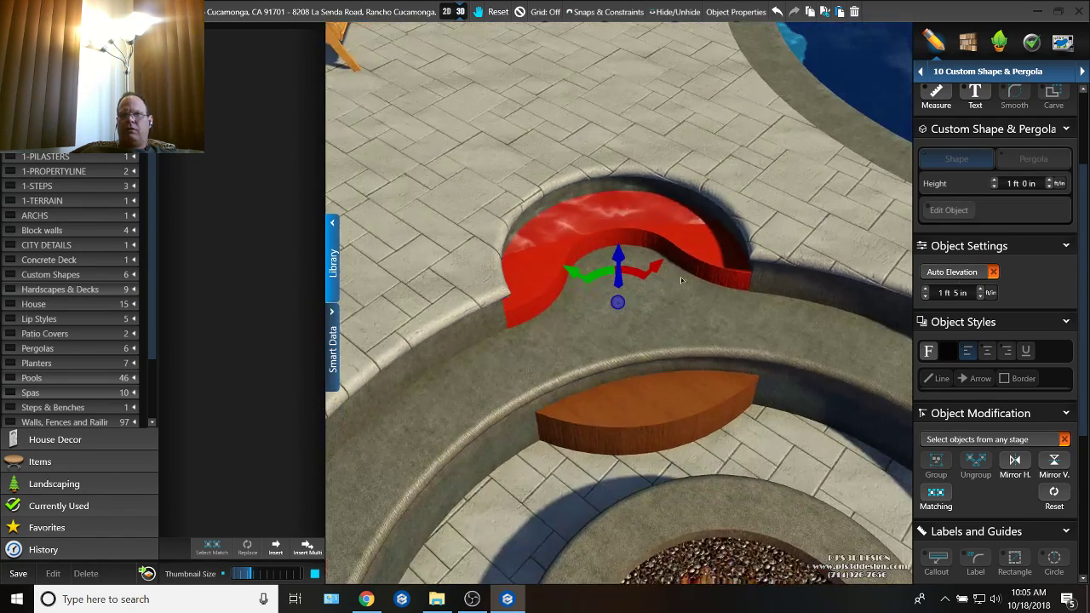
{"action": "left_click", "coordinate": [967, 41]}
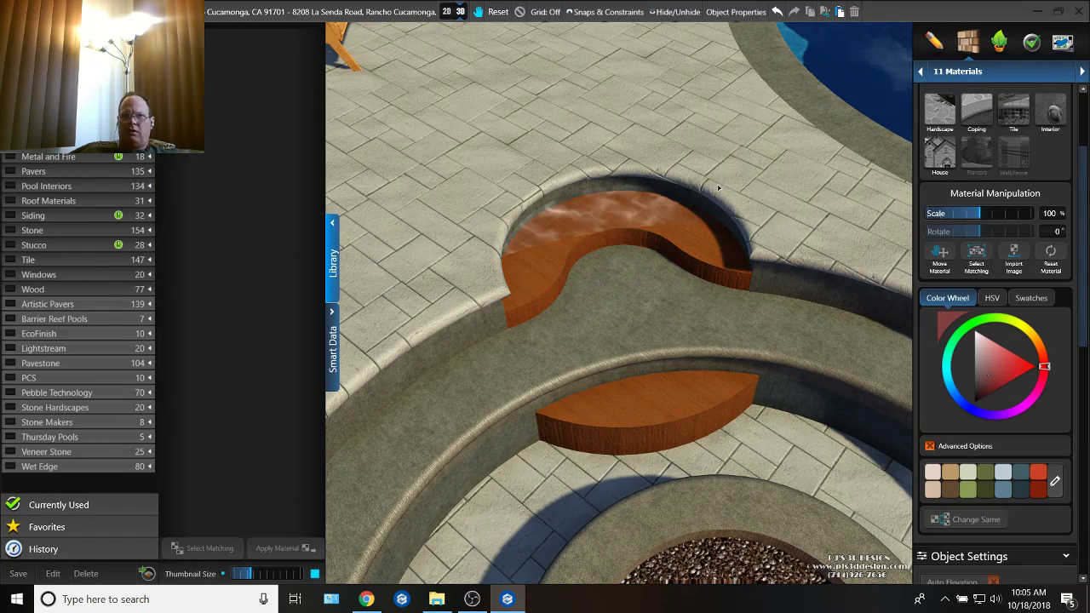
{"action": "left_click", "coordinate": [663, 304]}
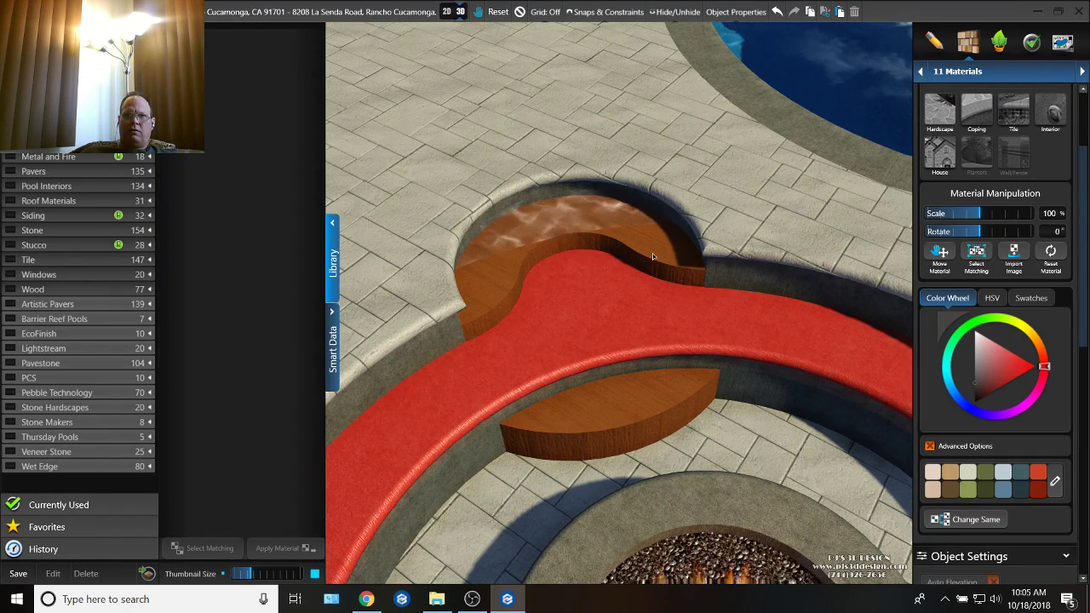
{"action": "left_click", "coordinate": [652, 253]}
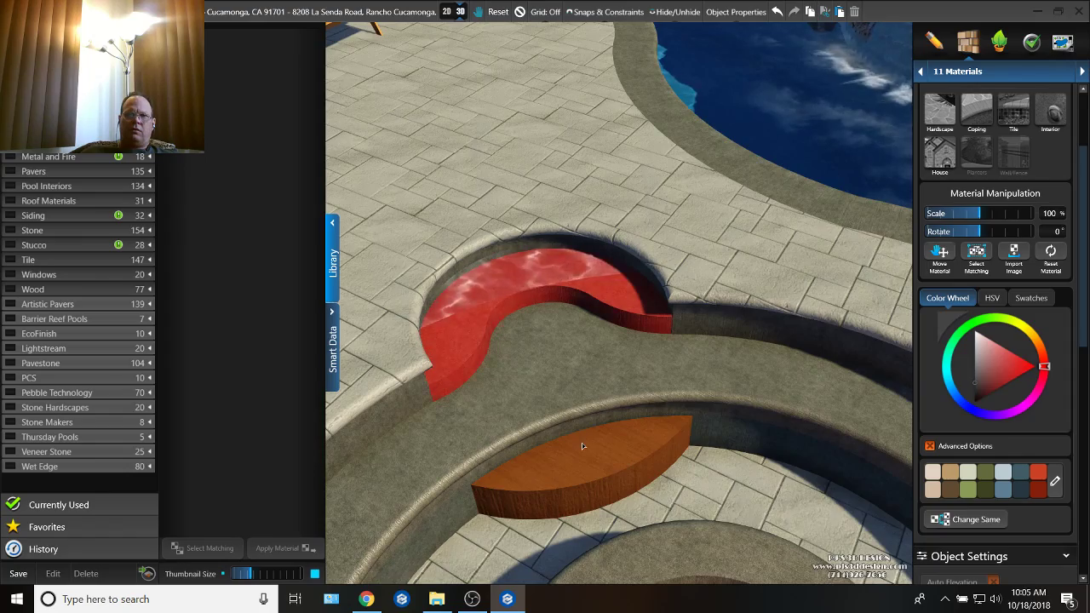
{"action": "left_click", "coordinate": [582, 443]}
{"action": "left_click_drag", "start_coordinate": [582, 443], "coordinate": [676, 361]}
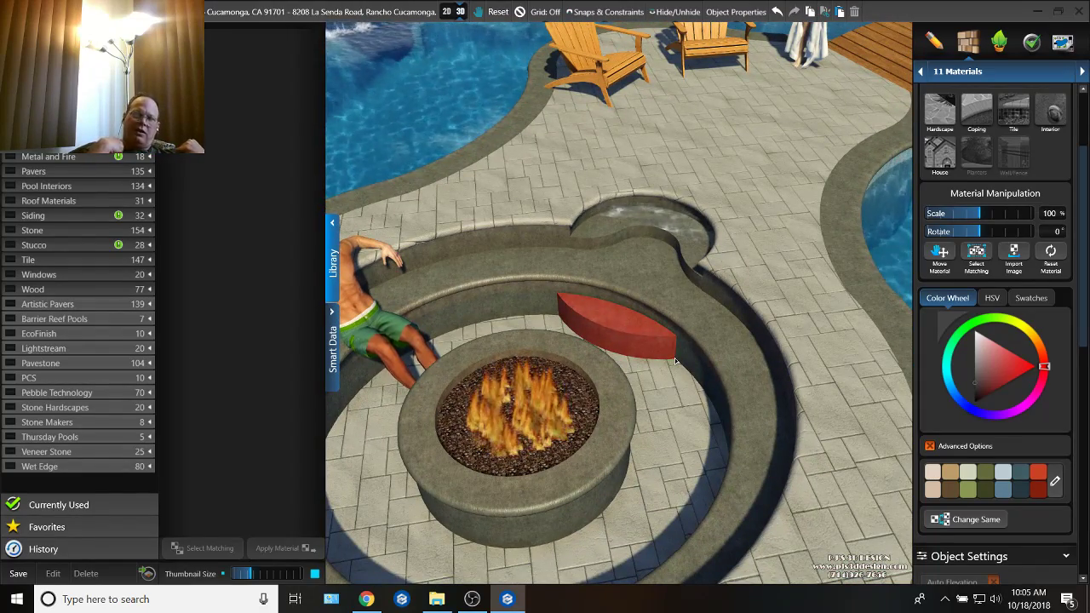
Step: In the 2D plan, add points on both sides of the bench outline's upper-left recess corner and delete the sharp corner point
{"action": "left_click", "coordinate": [995, 43]}
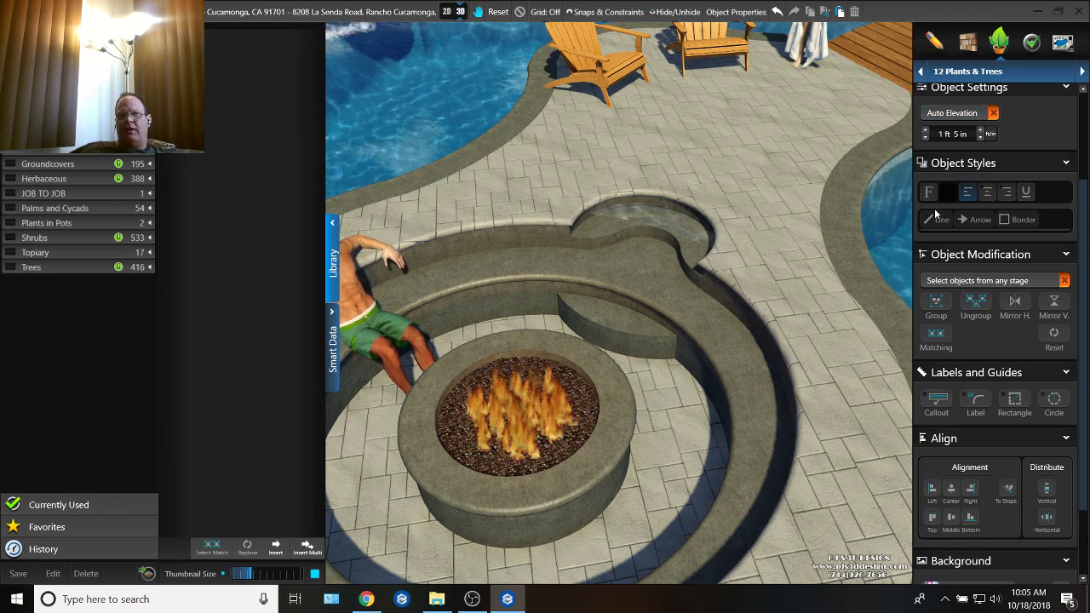
{"action": "left_click", "coordinate": [979, 71]}
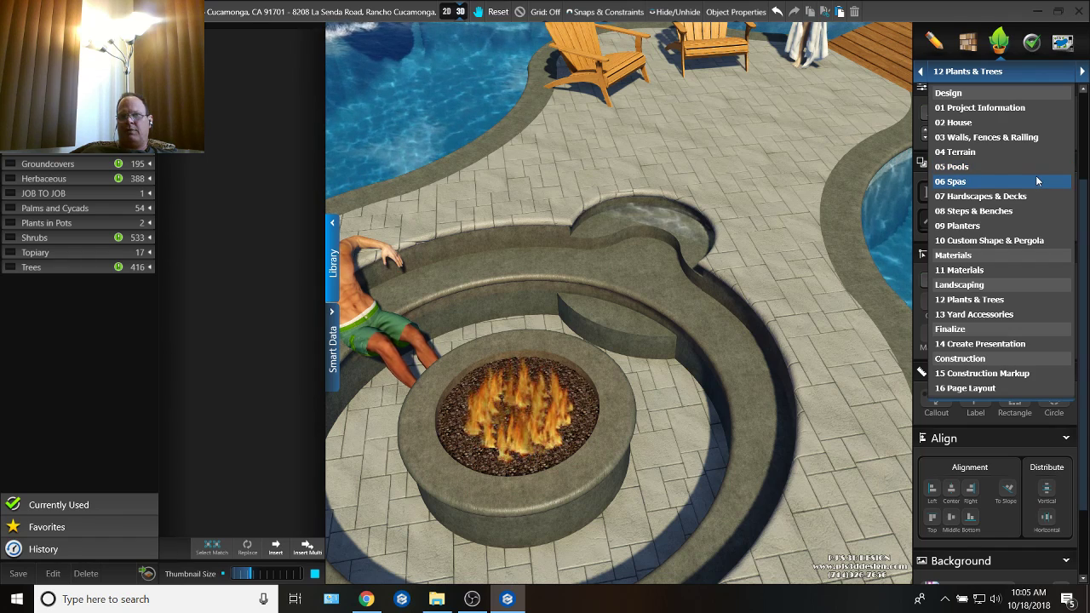
{"action": "left_click", "coordinate": [448, 10]}
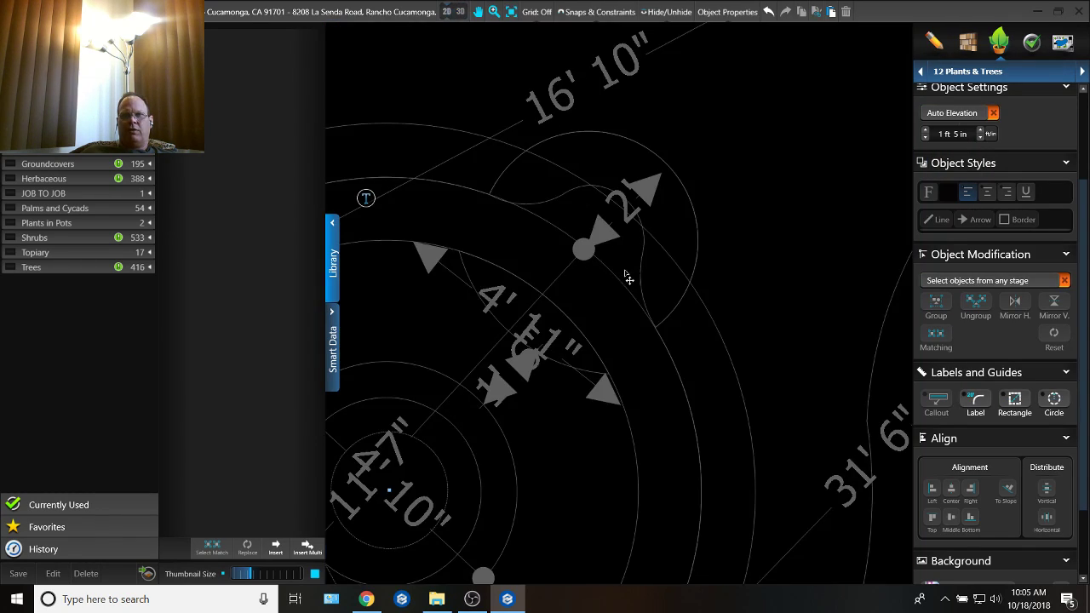
{"action": "left_click", "coordinate": [600, 302]}
{"action": "scroll", "coordinate": [601, 302], "scroll_direction": "up", "scroll_amount": 5}
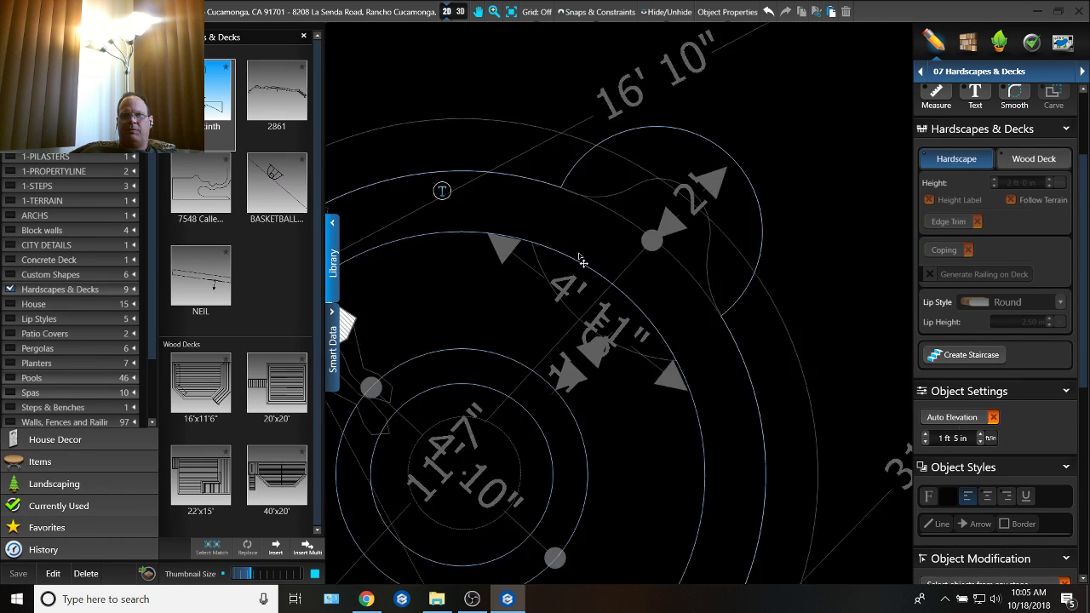
{"action": "left_click", "coordinate": [565, 180]}
{"action": "left_click", "coordinate": [515, 196]}
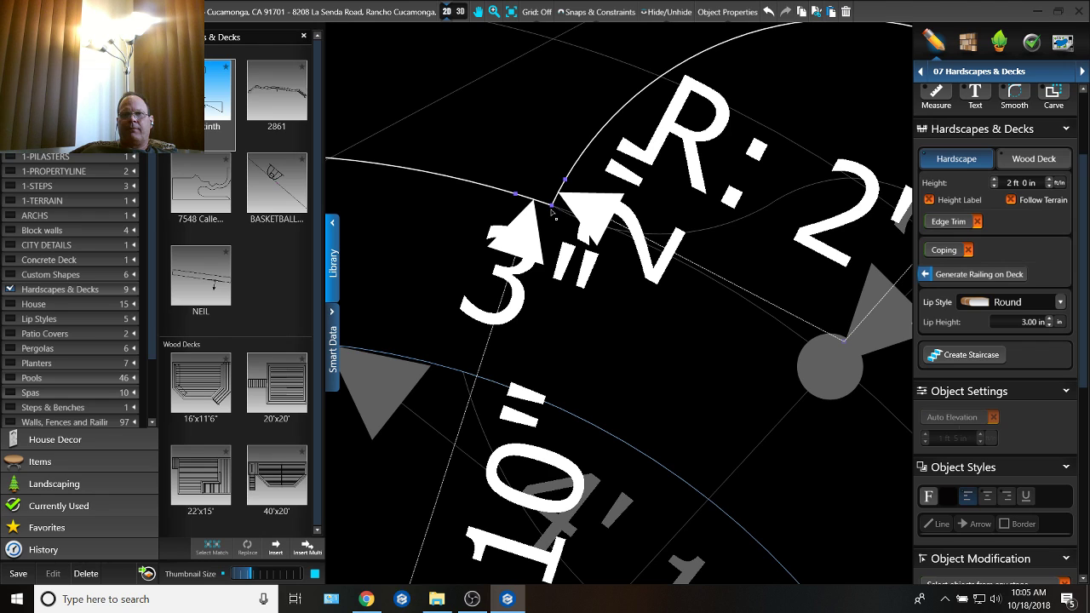
{"action": "left_click_drag", "start_coordinate": [552, 205], "coordinate": [552, 232]}
{"action": "key", "text": "Delete"}
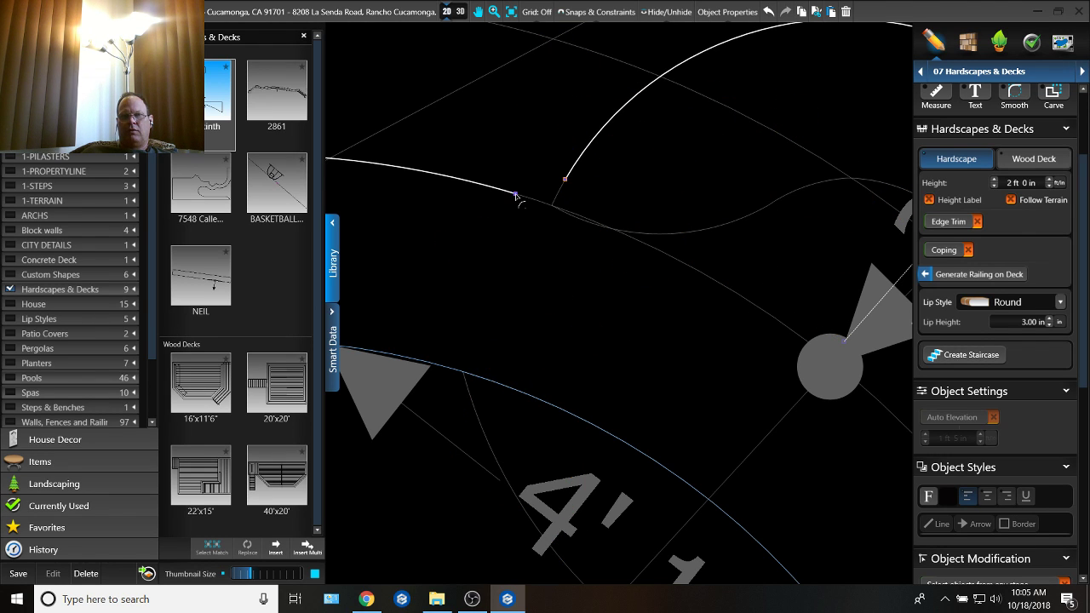
Step: Bridge the gap at the recess's upper-left end with a 4 in radius arc about 4 in long
{"action": "left_click_drag", "start_coordinate": [515, 196], "coordinate": [577, 185]}
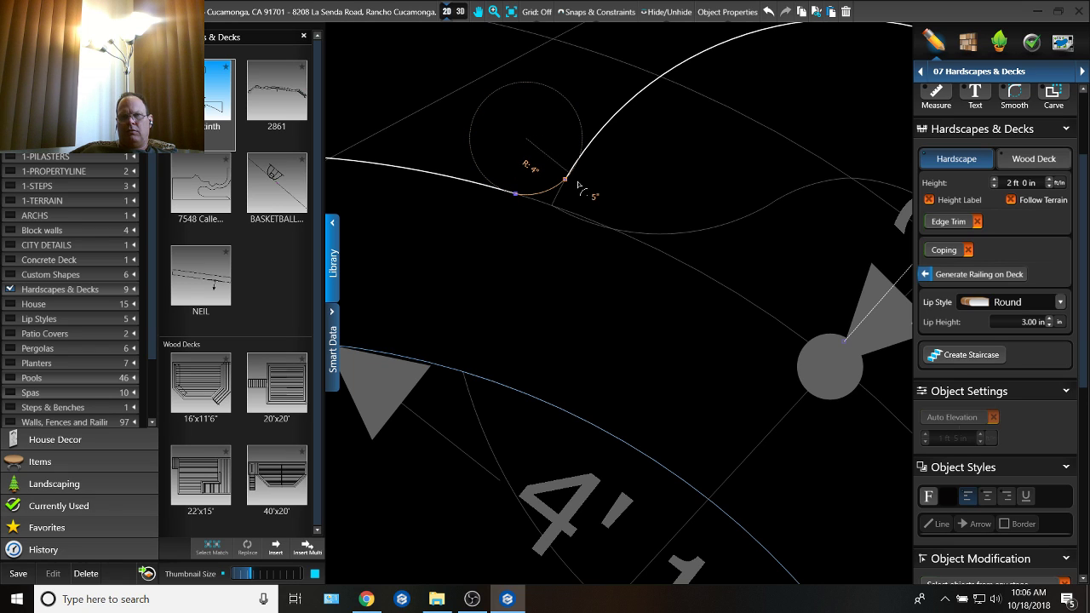
{"action": "left_click", "coordinate": [574, 181]}
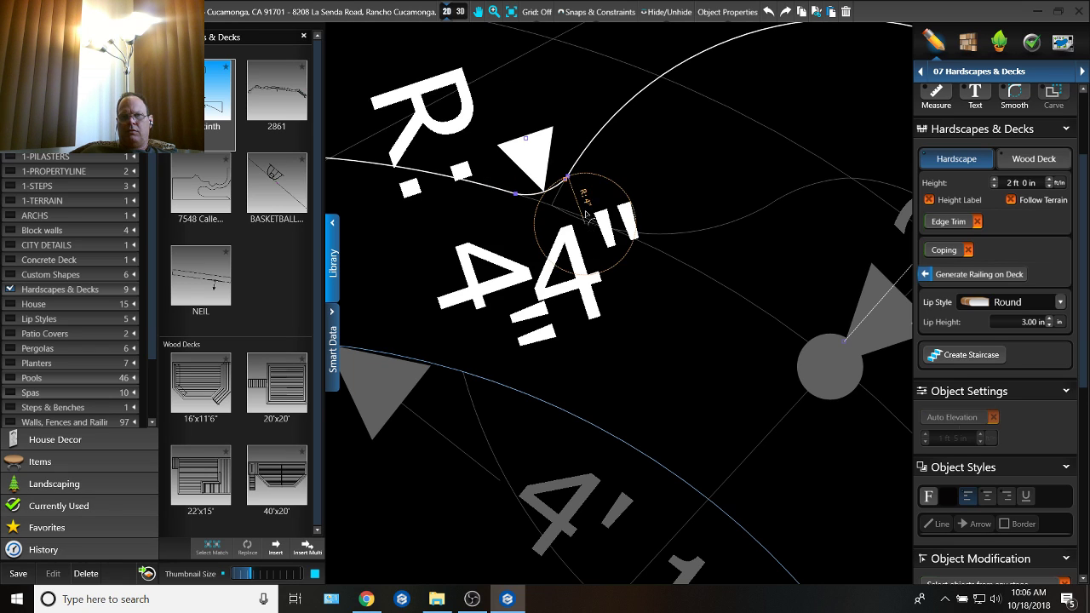
{"action": "key", "text": "ctrl+z"}
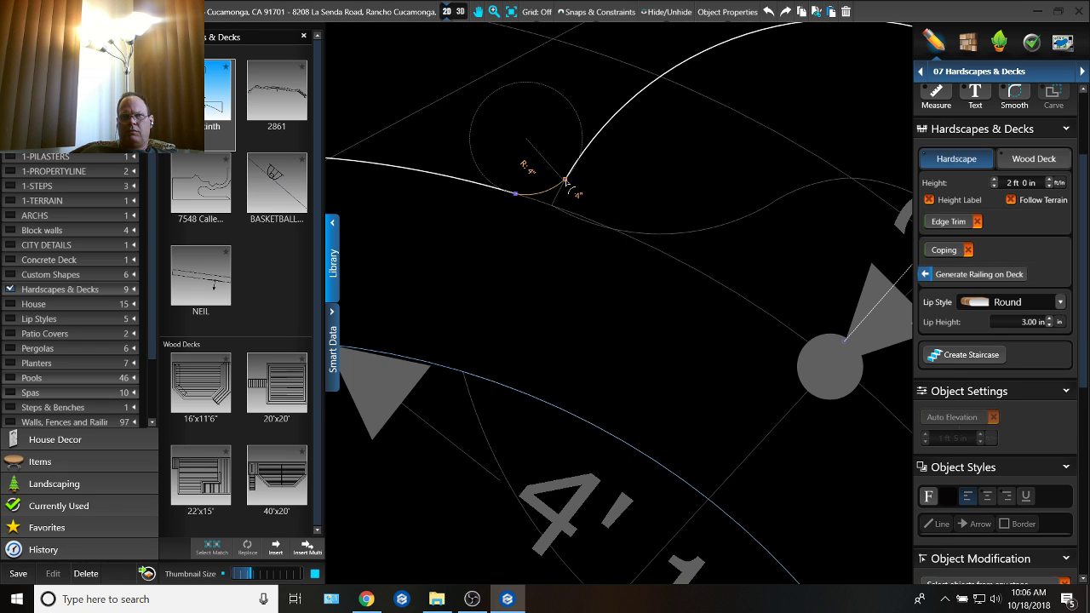
{"action": "left_click", "coordinate": [566, 182]}
{"action": "scroll", "coordinate": [662, 336], "scroll_direction": "down", "scroll_amount": 3}
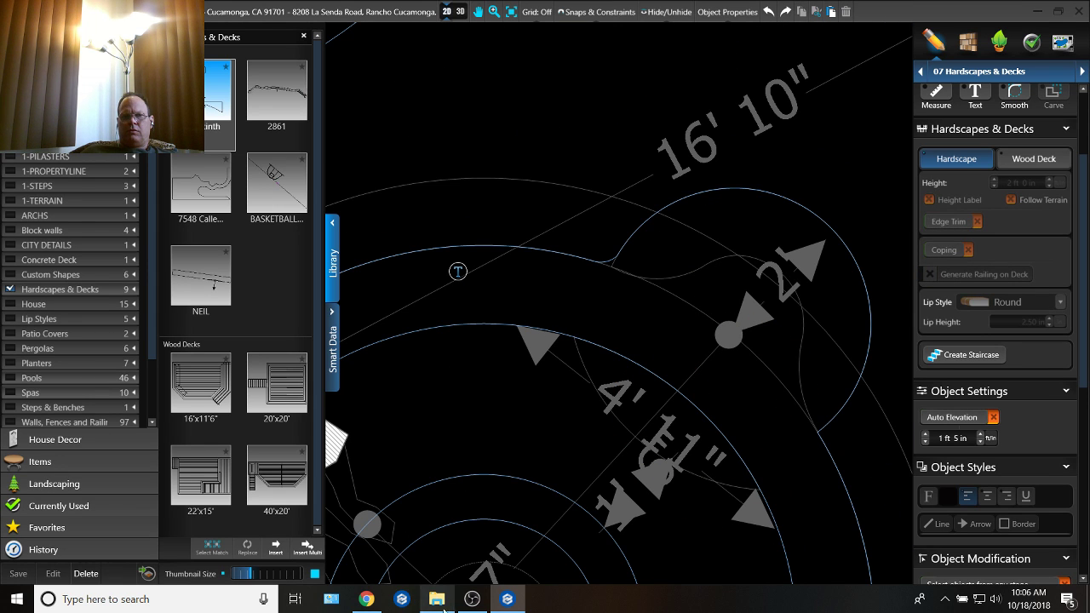
{"action": "left_click", "coordinate": [318, 19]}
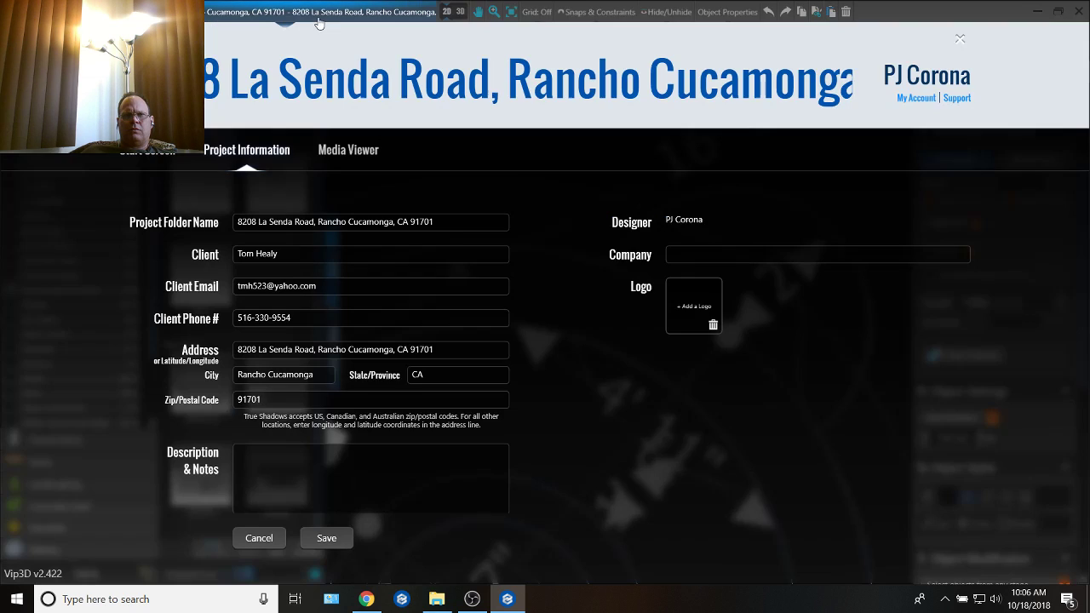
{"action": "left_click", "coordinate": [260, 538]}
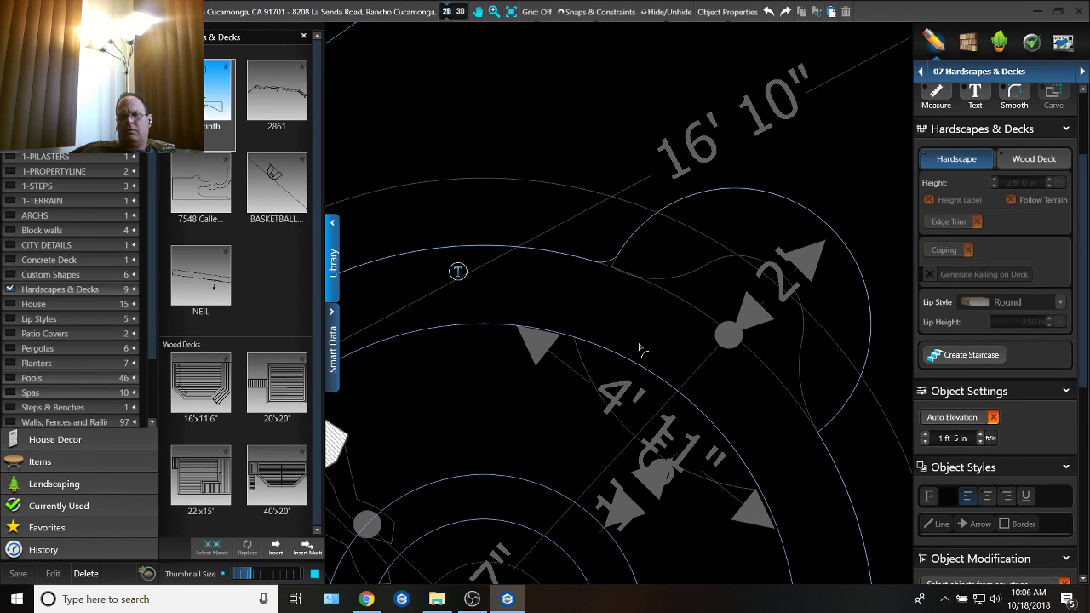
Step: Add points around the recess corner at the opposite end of the bench outline and delete the sharp corner point
{"action": "middle_click_drag", "start_coordinate": [591, 325], "coordinate": [473, 267]}
{"action": "scroll", "coordinate": [724, 369], "scroll_direction": "up", "scroll_amount": 3}
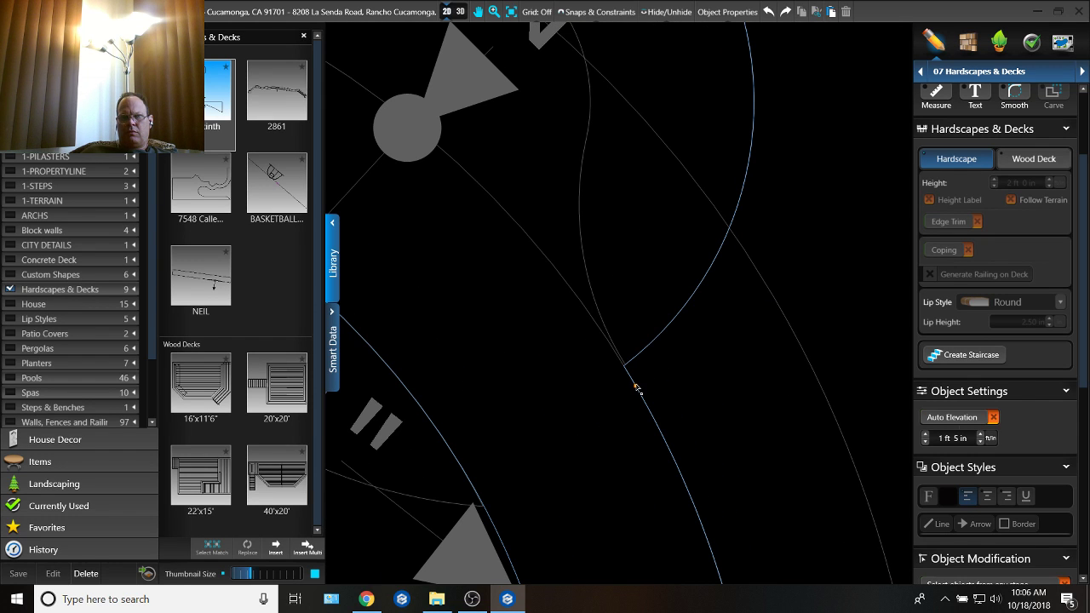
{"action": "left_click", "coordinate": [635, 388]}
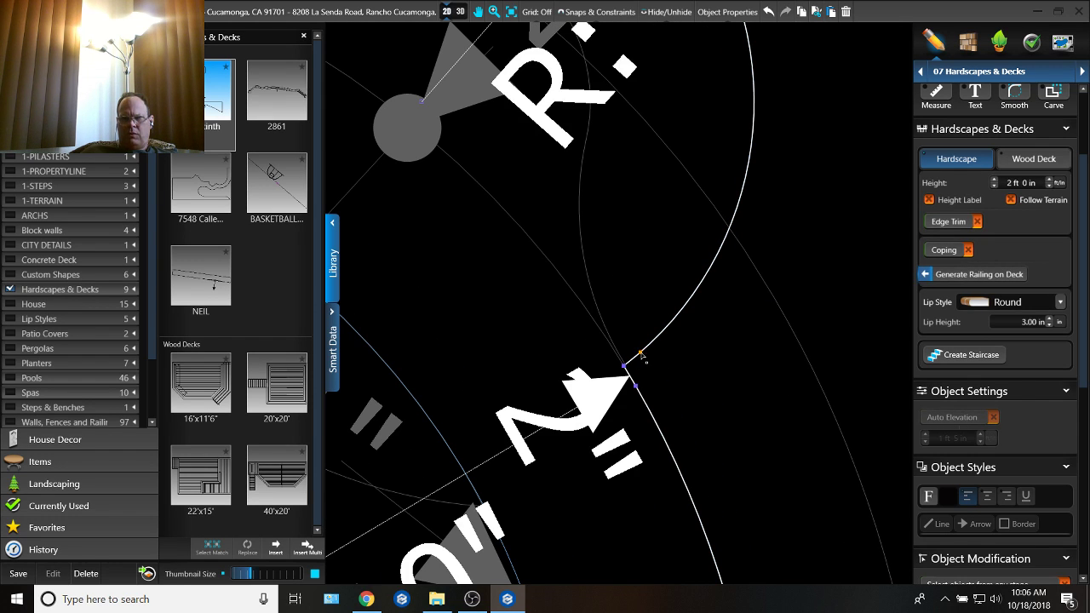
{"action": "left_click", "coordinate": [640, 352]}
{"action": "left_click", "coordinate": [625, 366]}
{"action": "key", "text": "Delete"}
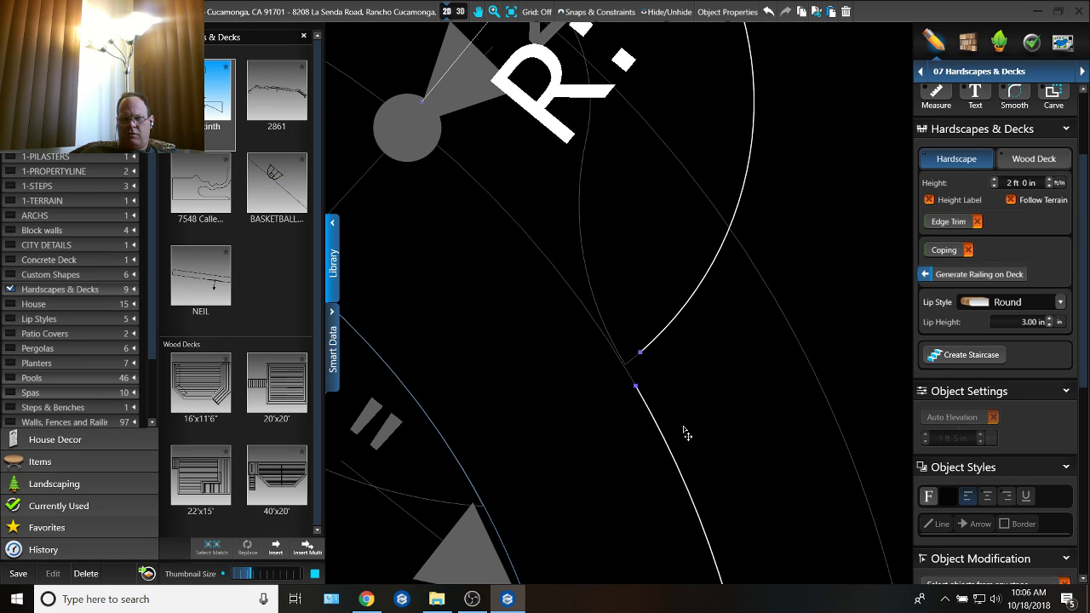
Step: Close the gap at the recess's lower-right end with a 3 in radius arc about 3 in long
{"action": "middle_click_drag", "start_coordinate": [647, 372], "coordinate": [600, 316]}
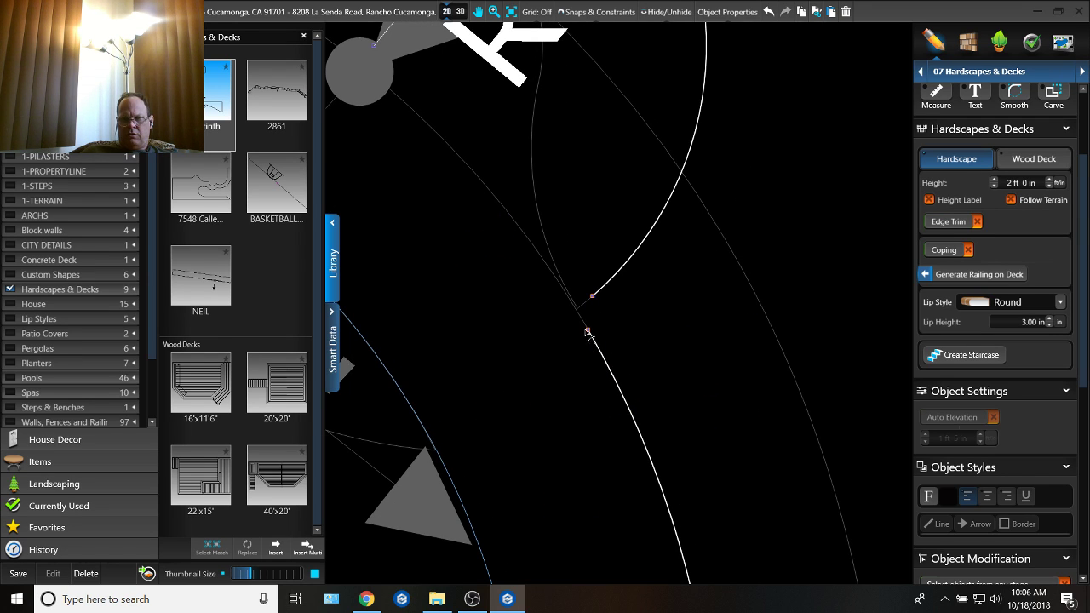
{"action": "key", "text": "r"}
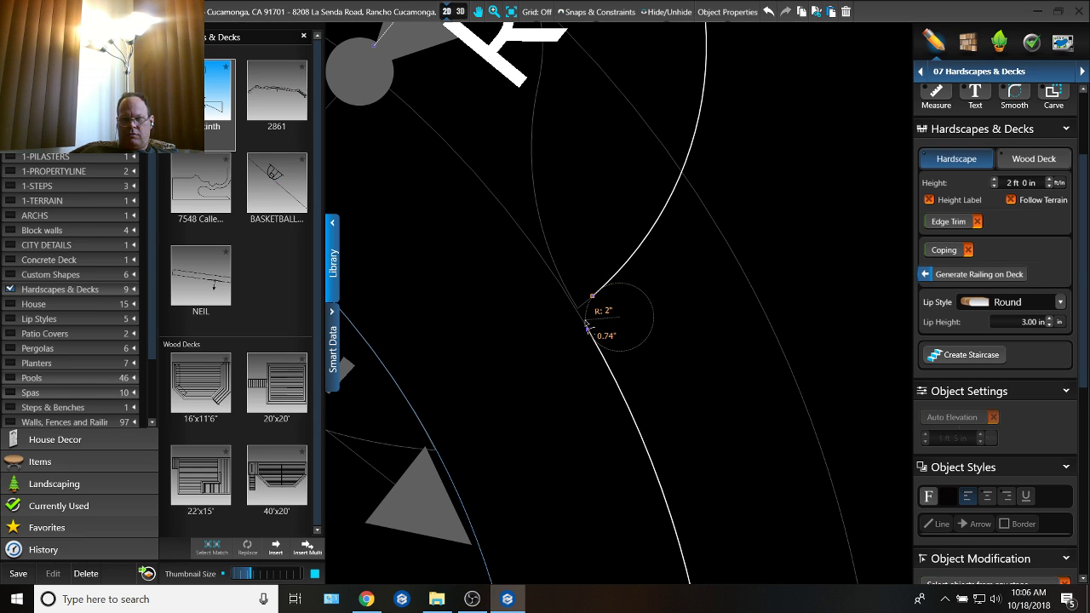
{"action": "left_click", "coordinate": [595, 299]}
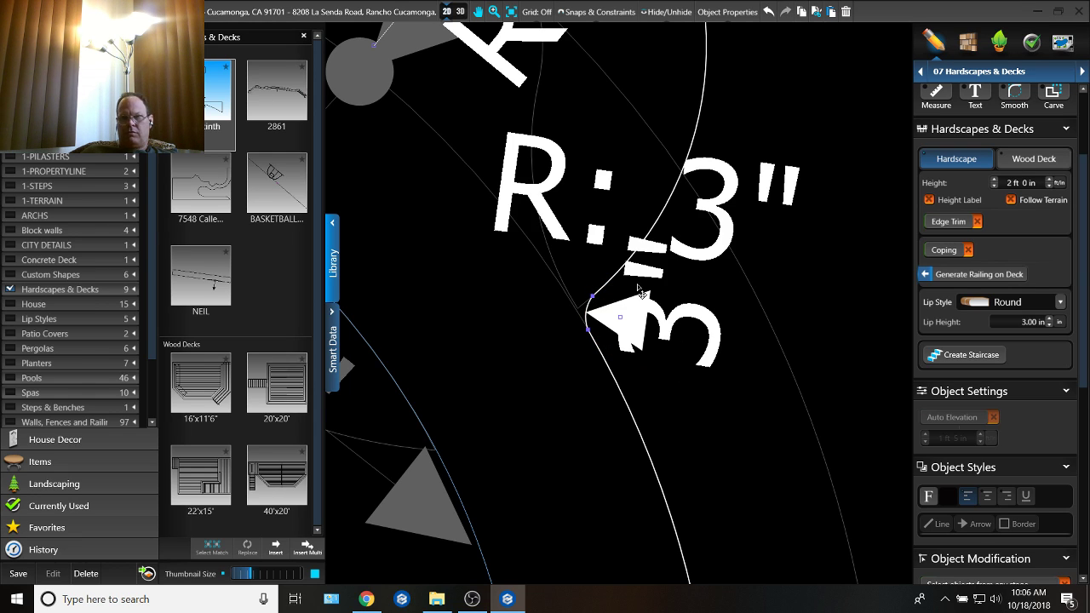
{"action": "left_click", "coordinate": [975, 71]}
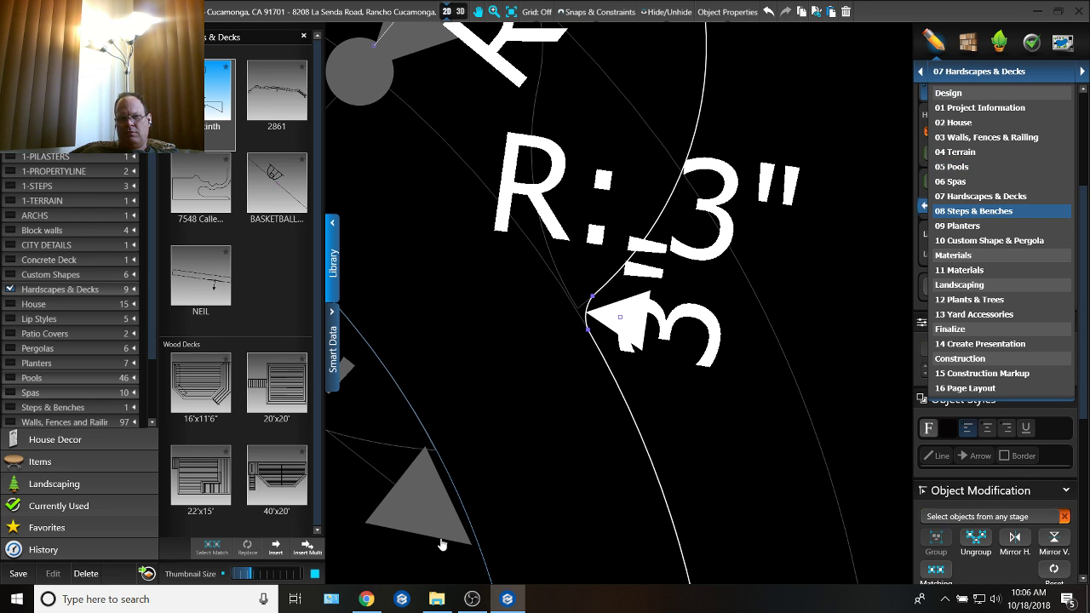
Step: Switch to OBS and resize the webcam source in the scene preview to a moderately larger picture
{"action": "left_click", "coordinate": [367, 599]}
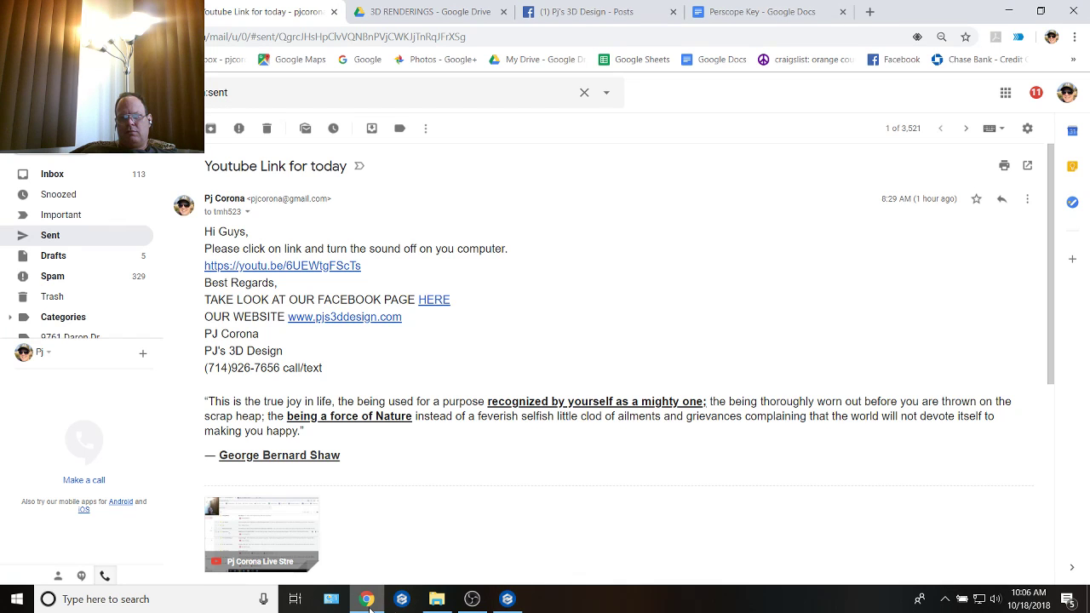
{"action": "left_click", "coordinate": [466, 604]}
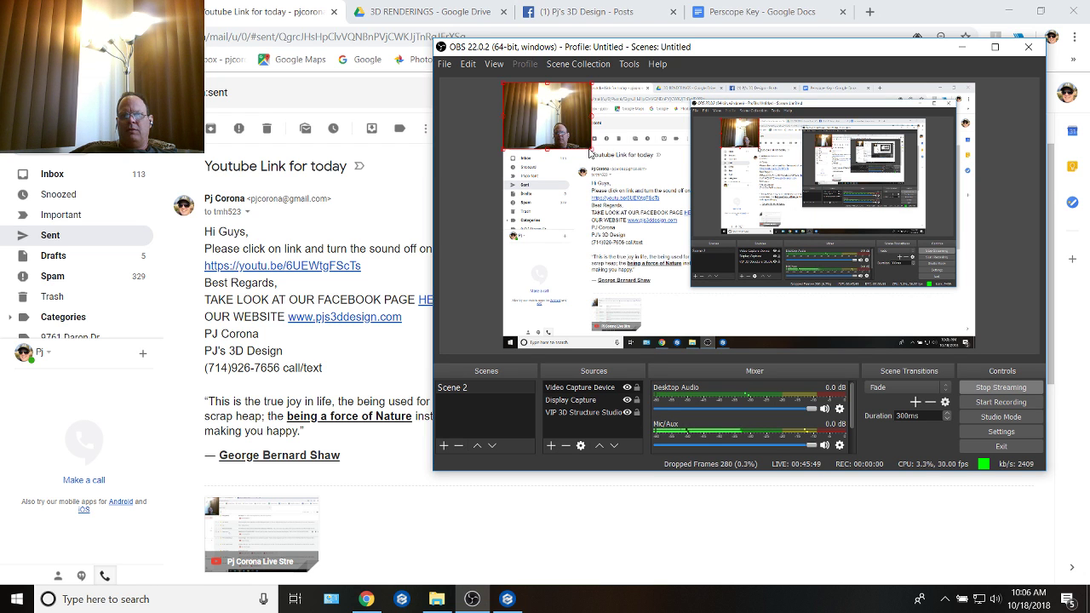
{"action": "left_click_drag", "start_coordinate": [592, 150], "coordinate": [737, 259]}
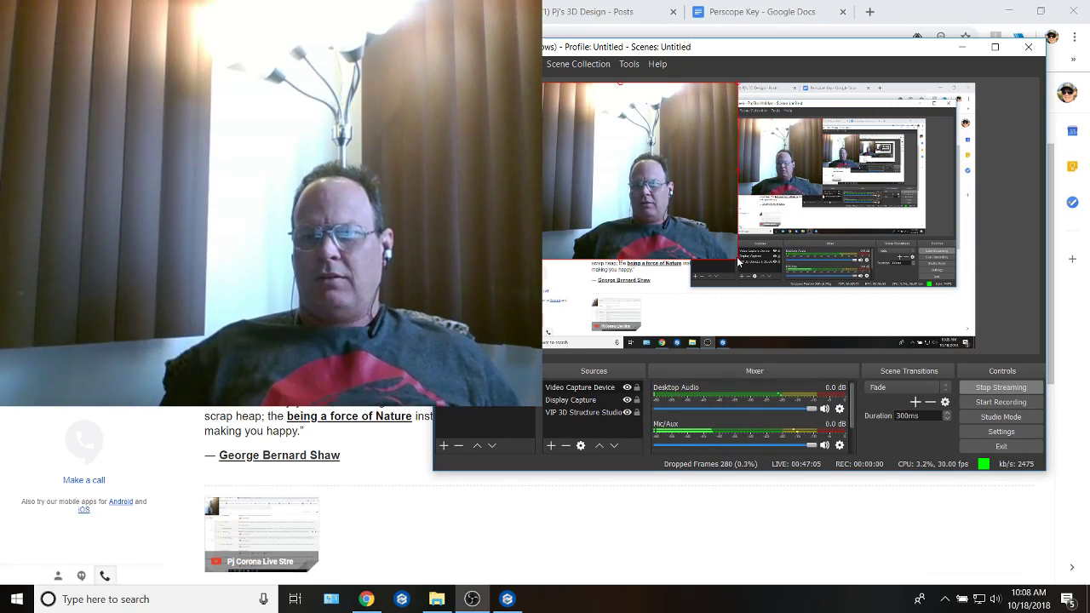
{"action": "left_click_drag", "start_coordinate": [737, 261], "coordinate": [674, 213]}
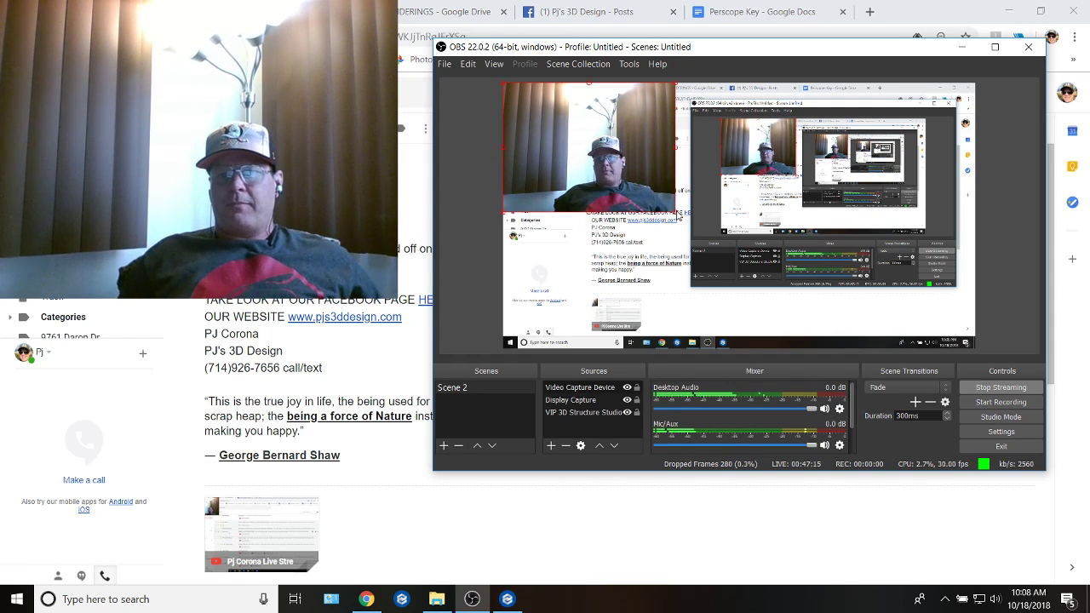
{"action": "left_click_drag", "start_coordinate": [679, 215], "coordinate": [640, 189]}
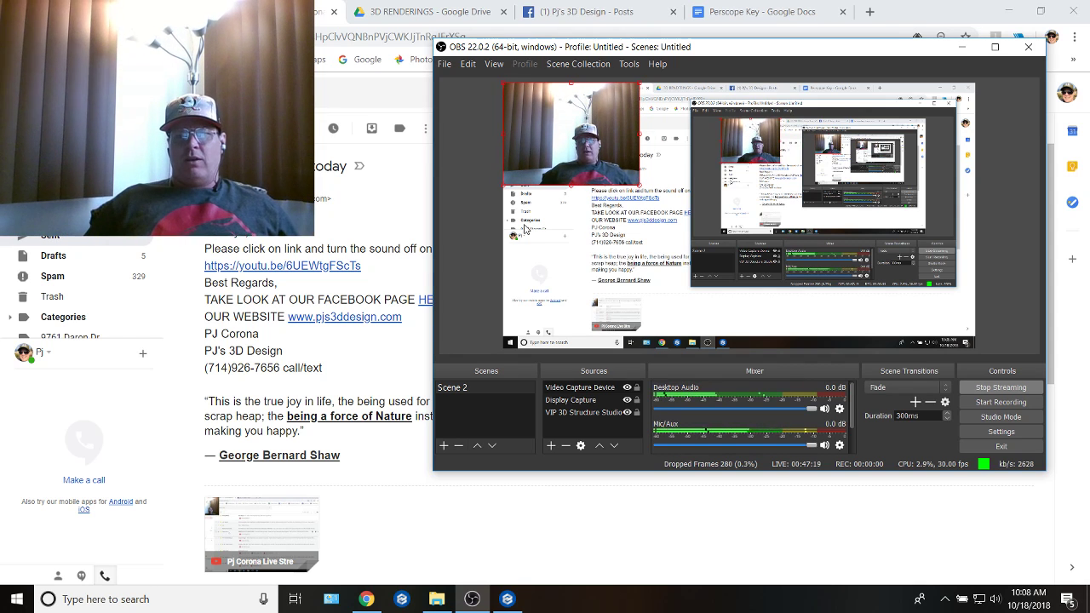
Step: Switch back to the pool design program and, in the Custom Shape & Pergola stage, open the step outline at its lower-right end
{"action": "left_click", "coordinate": [507, 599]}
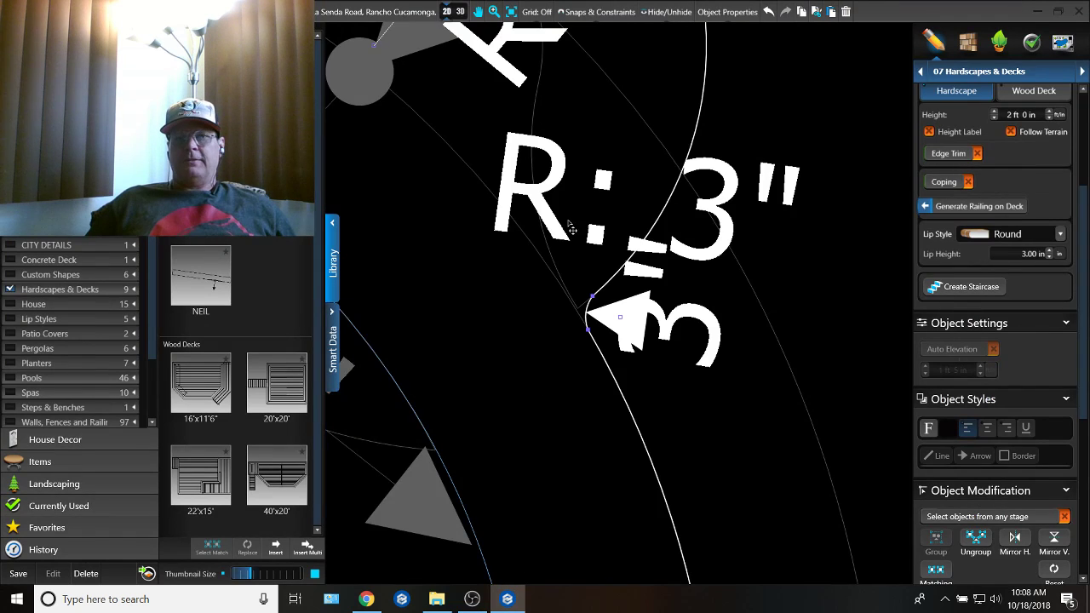
{"action": "scroll", "coordinate": [572, 229], "scroll_direction": "down", "scroll_amount": 2}
{"action": "left_click", "coordinate": [1024, 70]}
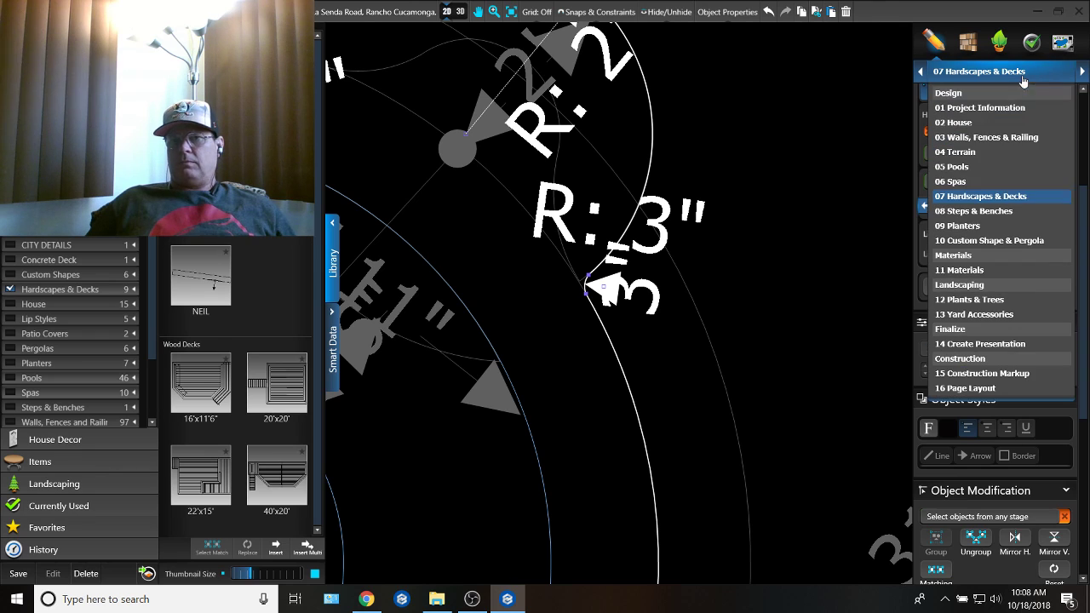
{"action": "left_click", "coordinate": [994, 241]}
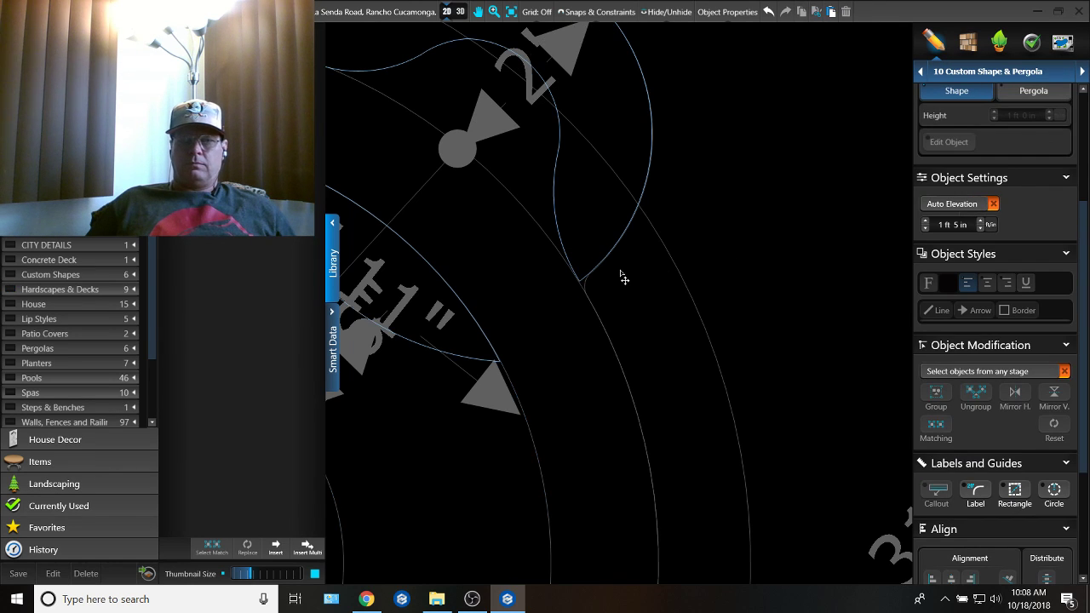
{"action": "scroll", "coordinate": [624, 278], "scroll_direction": "up", "scroll_amount": 2}
{"action": "scroll", "coordinate": [560, 292], "scroll_direction": "up", "scroll_amount": 2}
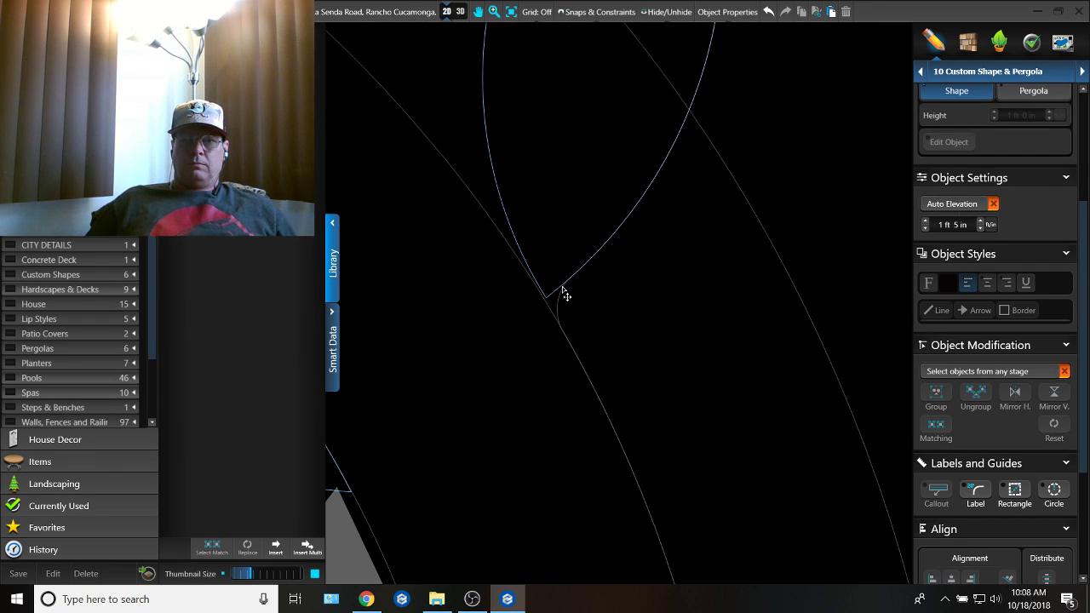
{"action": "left_click", "coordinate": [562, 292]}
Step: Bridge the step outline's gap with a line about 1 in long and an arc following the bench's rounded lower-right corner
{"action": "scroll", "coordinate": [560, 294], "scroll_direction": "up", "scroll_amount": 3}
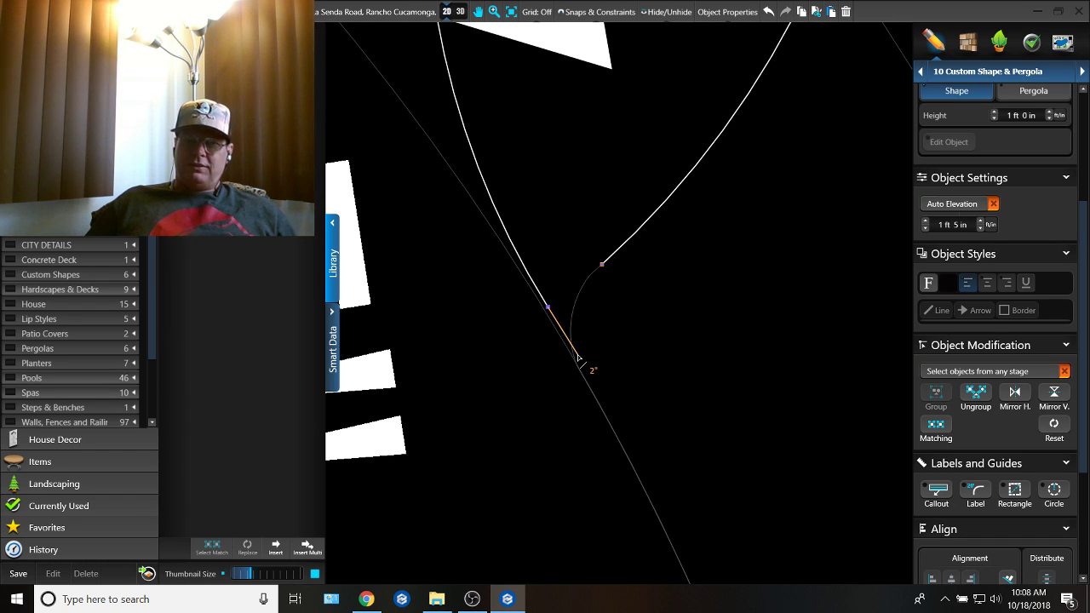
{"action": "scroll", "coordinate": [578, 358], "scroll_direction": "up", "scroll_amount": 2}
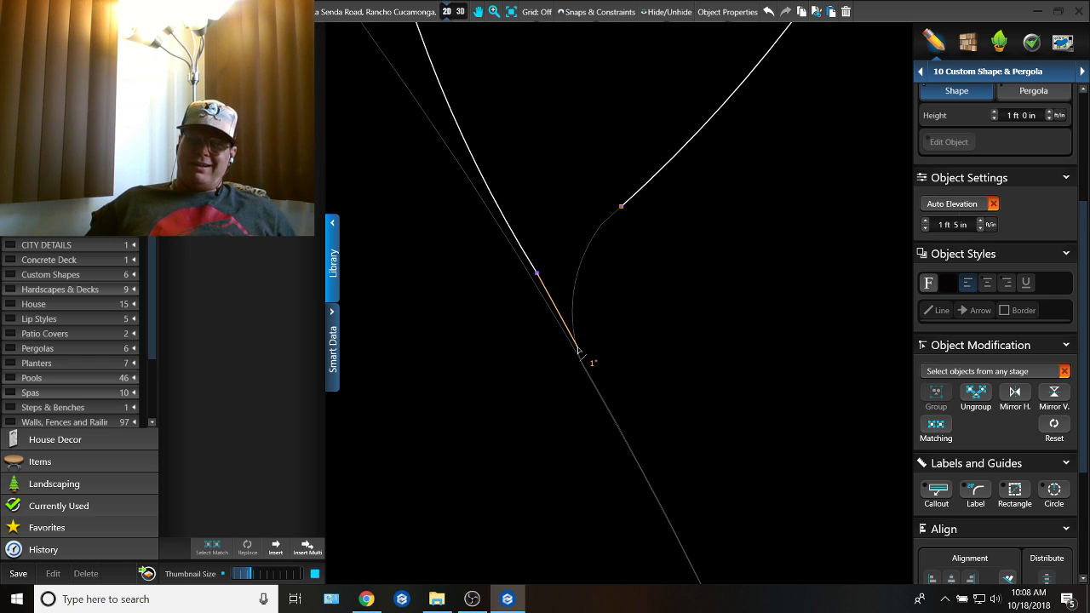
{"action": "left_click", "coordinate": [578, 354]}
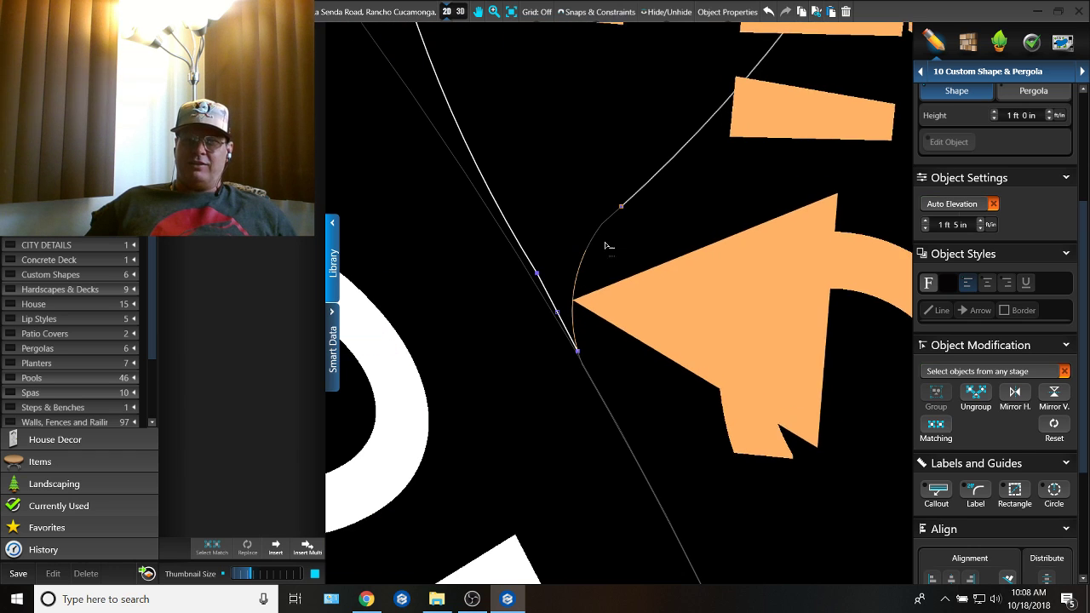
Step: Add a point on the step outline at the bench's rounded upper-left corner and delete the short segment beyond it
{"action": "scroll", "coordinate": [622, 217], "scroll_direction": "down", "scroll_amount": 3}
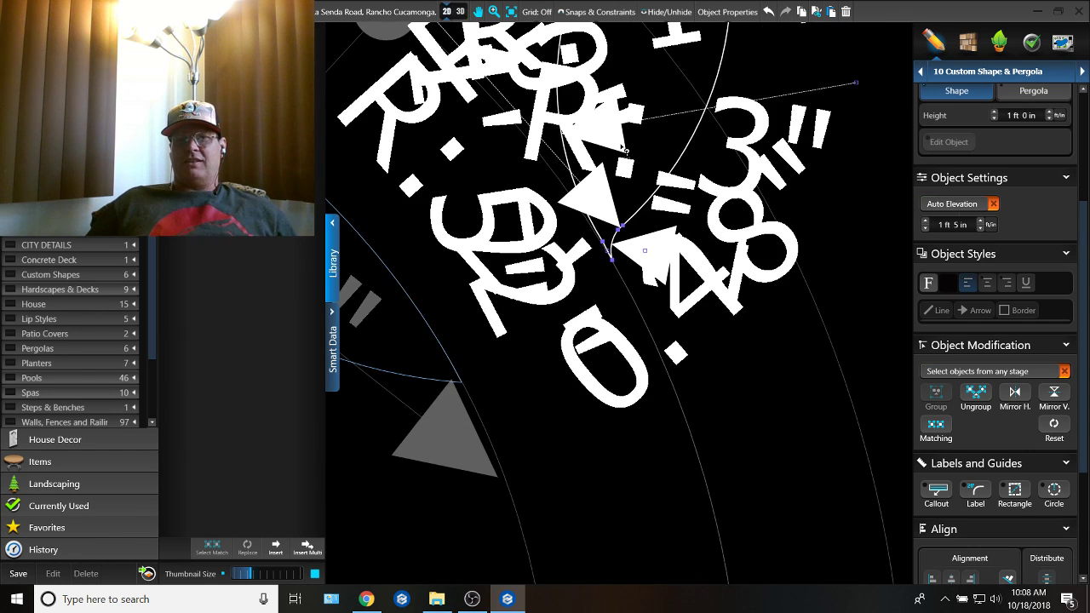
{"action": "scroll", "coordinate": [622, 149], "scroll_direction": "down", "scroll_amount": 2}
{"action": "scroll", "coordinate": [539, 251], "scroll_direction": "up", "scroll_amount": 5}
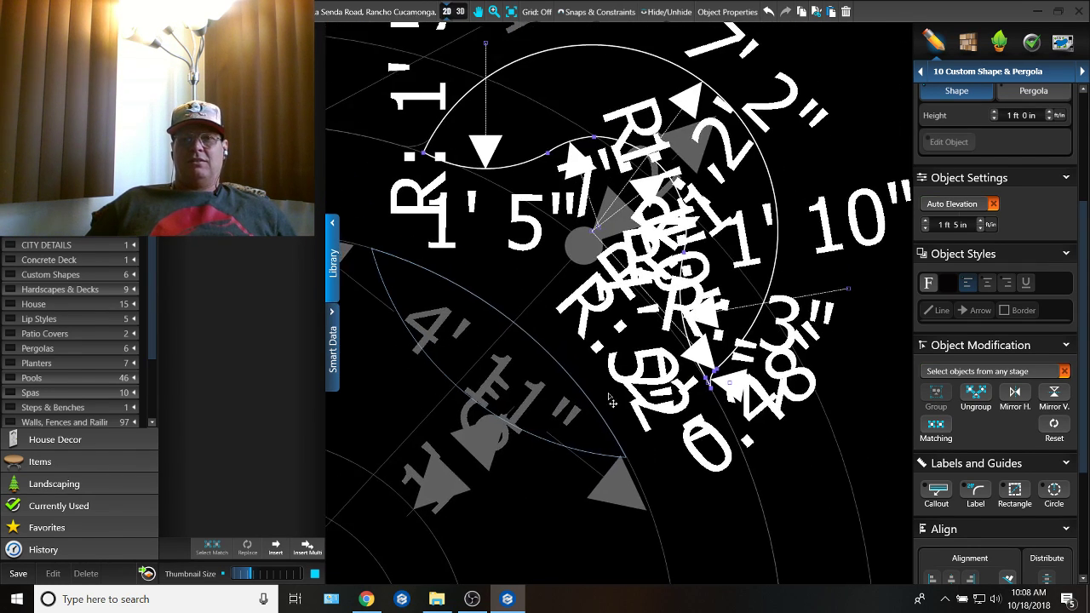
{"action": "middle_click_drag", "start_coordinate": [622, 329], "coordinate": [674, 286]}
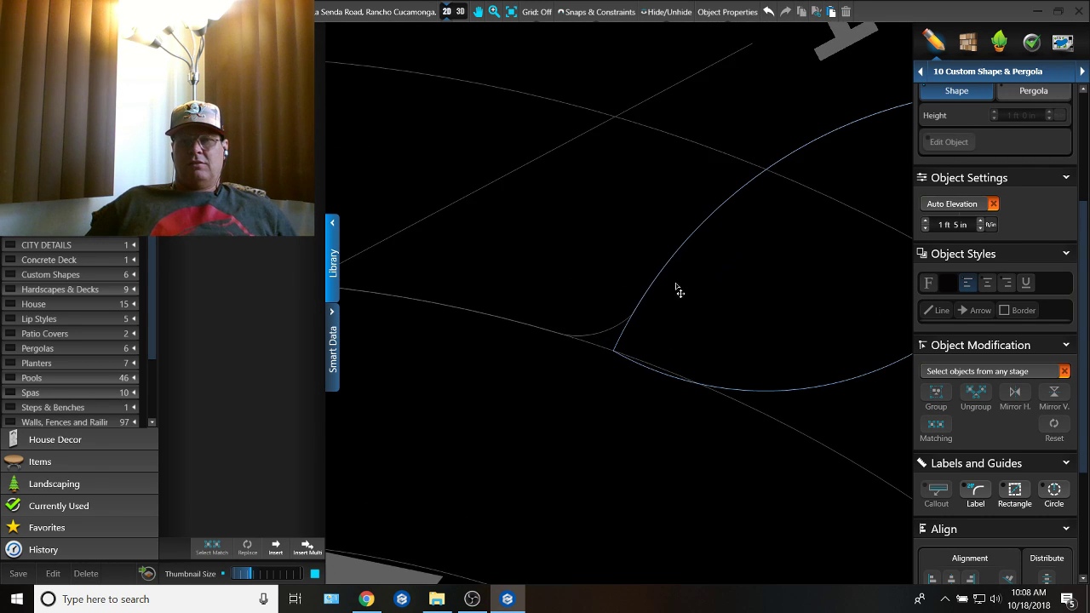
{"action": "scroll", "coordinate": [674, 286], "scroll_direction": "up", "scroll_amount": 2}
{"action": "middle_click_drag", "start_coordinate": [595, 303], "coordinate": [601, 197]}
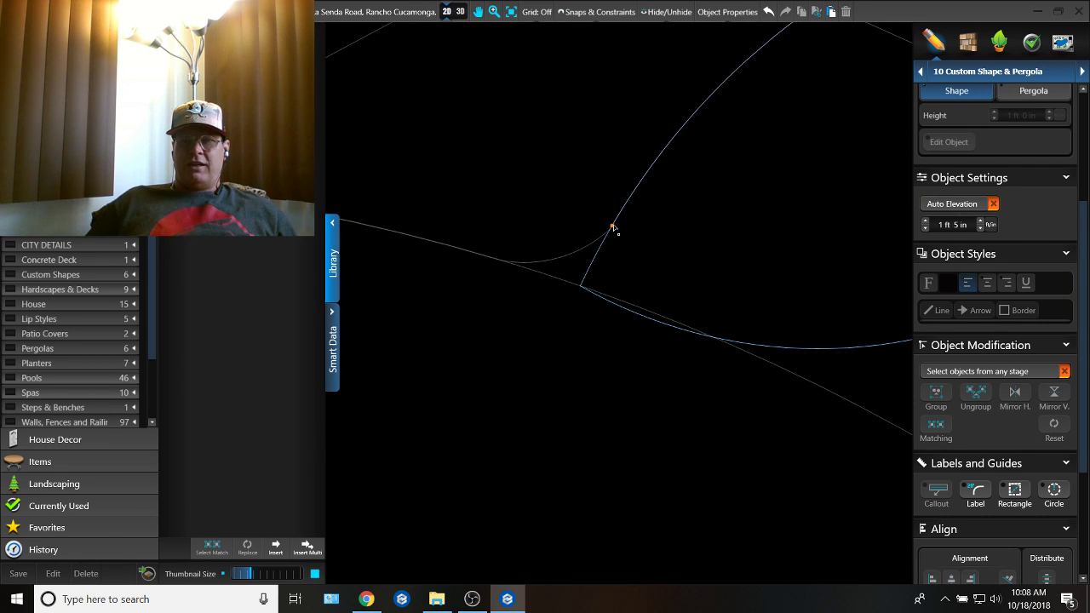
{"action": "left_click", "coordinate": [619, 218]}
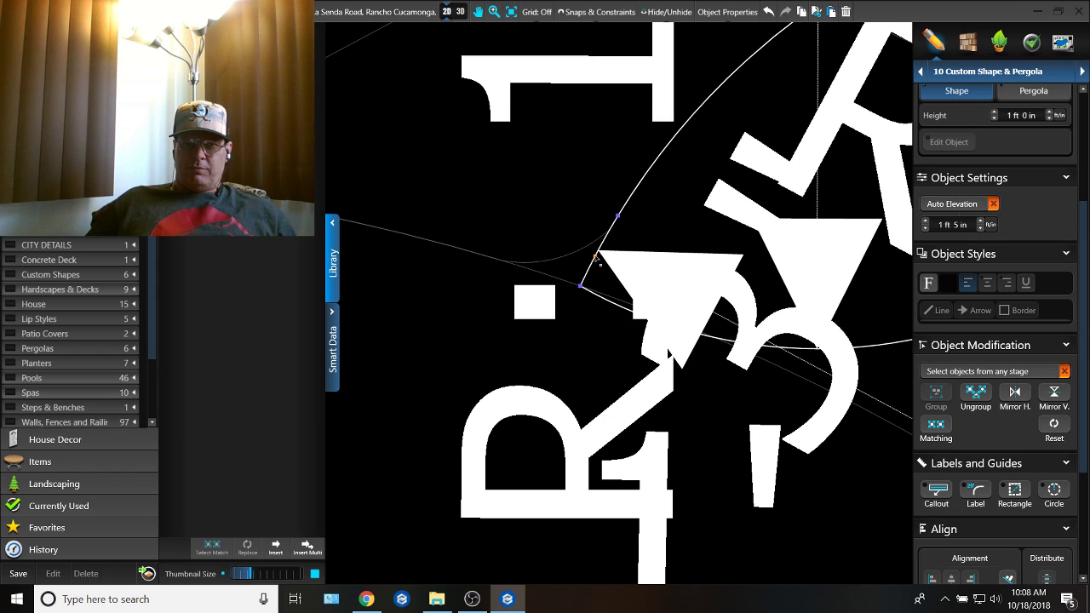
{"action": "left_click_drag", "start_coordinate": [595, 256], "coordinate": [547, 263]}
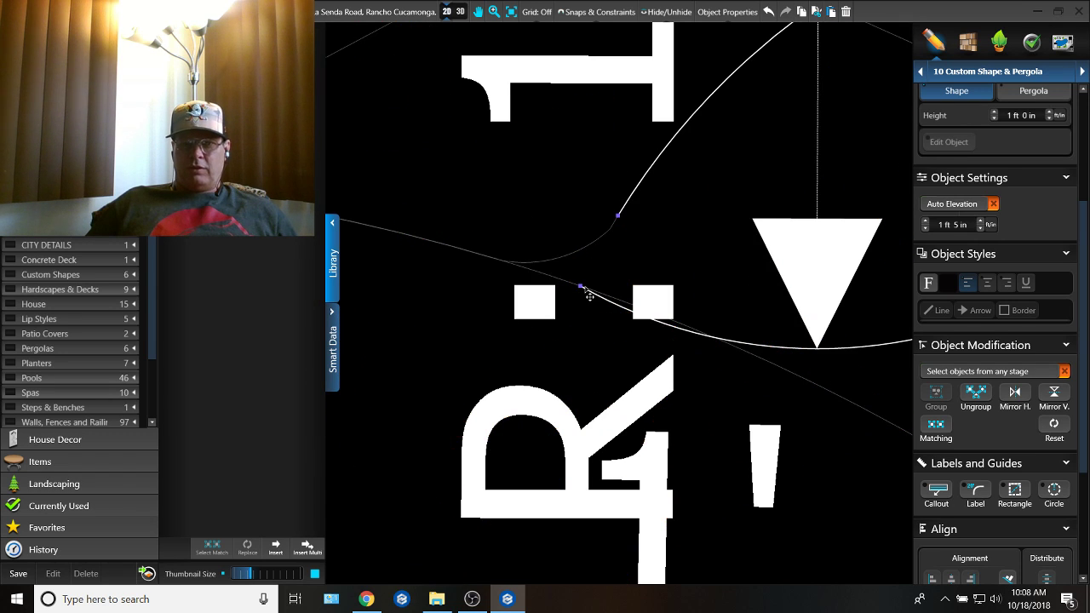
Step: Close the upper-left gap in the step outline with a line about 3 in long and an arc along the bench's rounded corner
{"action": "scroll", "coordinate": [589, 296], "scroll_direction": "up", "scroll_amount": 2}
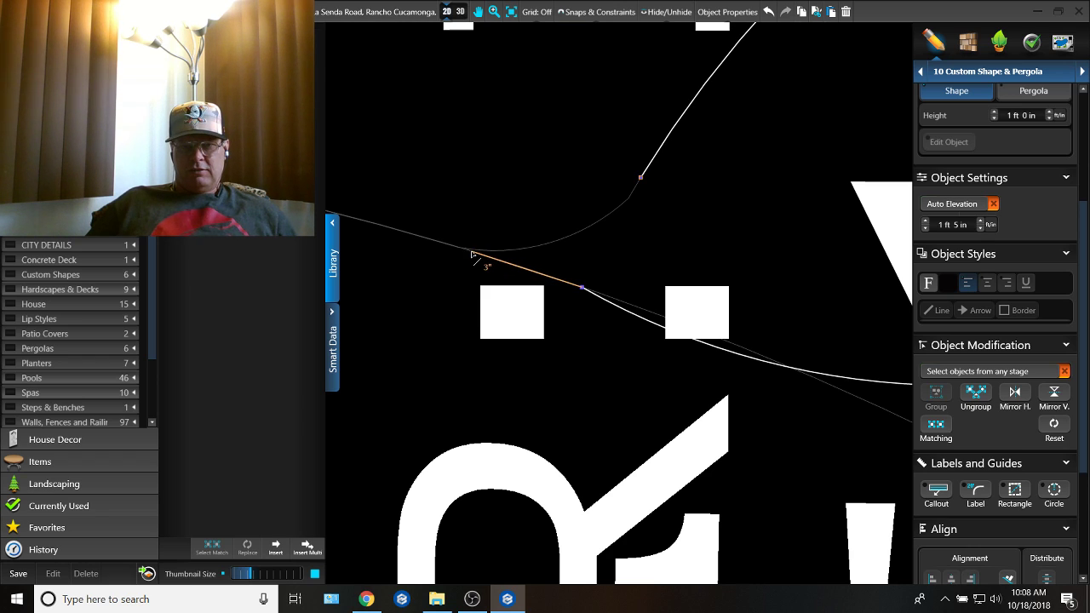
{"action": "left_click", "coordinate": [469, 251]}
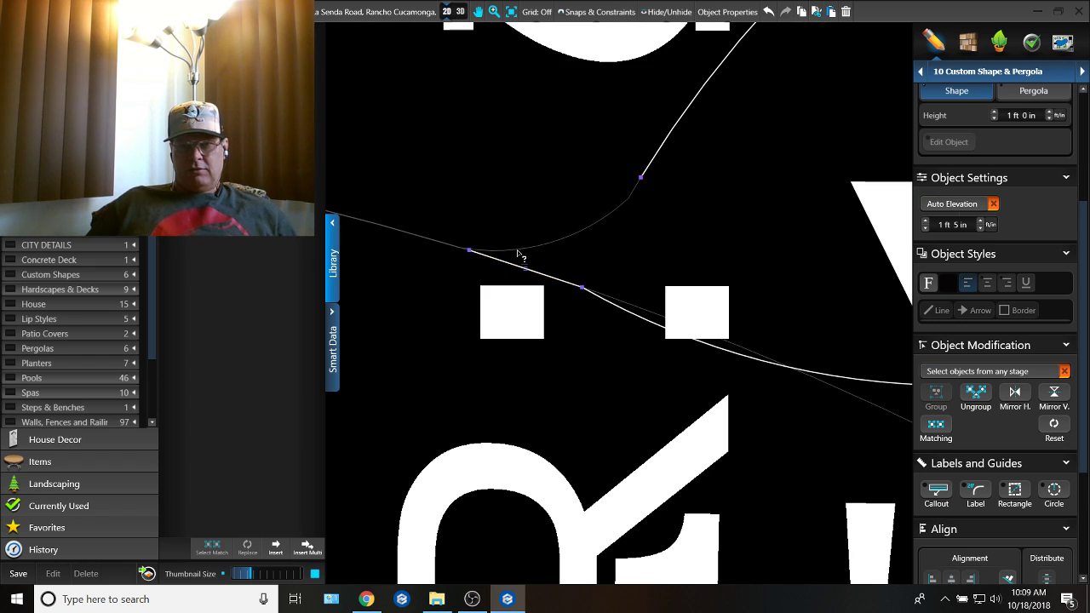
{"action": "left_click", "coordinate": [643, 180]}
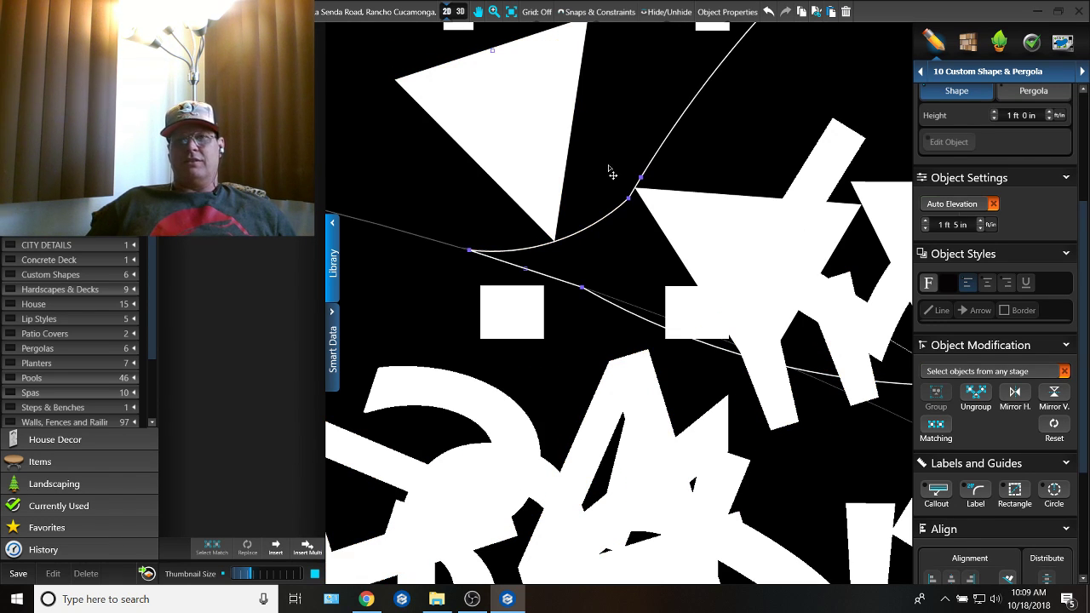
Step: In the Spas stage, add points on the spa circle where the recess meets it and delete the arc crossing the recess
{"action": "left_click", "coordinate": [1034, 71]}
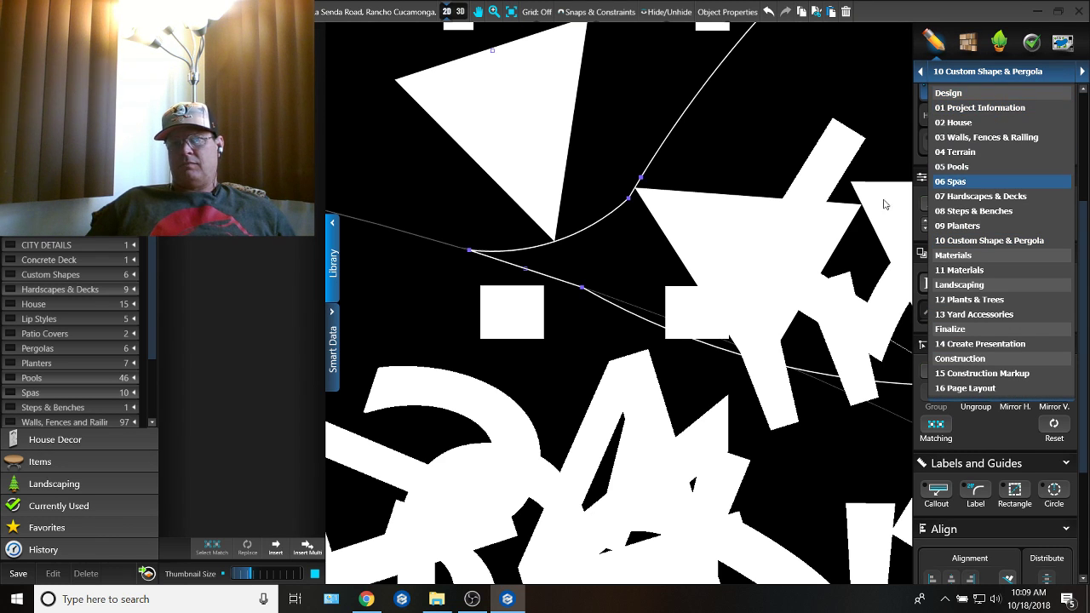
{"action": "scroll", "coordinate": [743, 213], "scroll_direction": "down", "scroll_amount": 8}
{"action": "scroll", "coordinate": [712, 228], "scroll_direction": "up", "scroll_amount": 3}
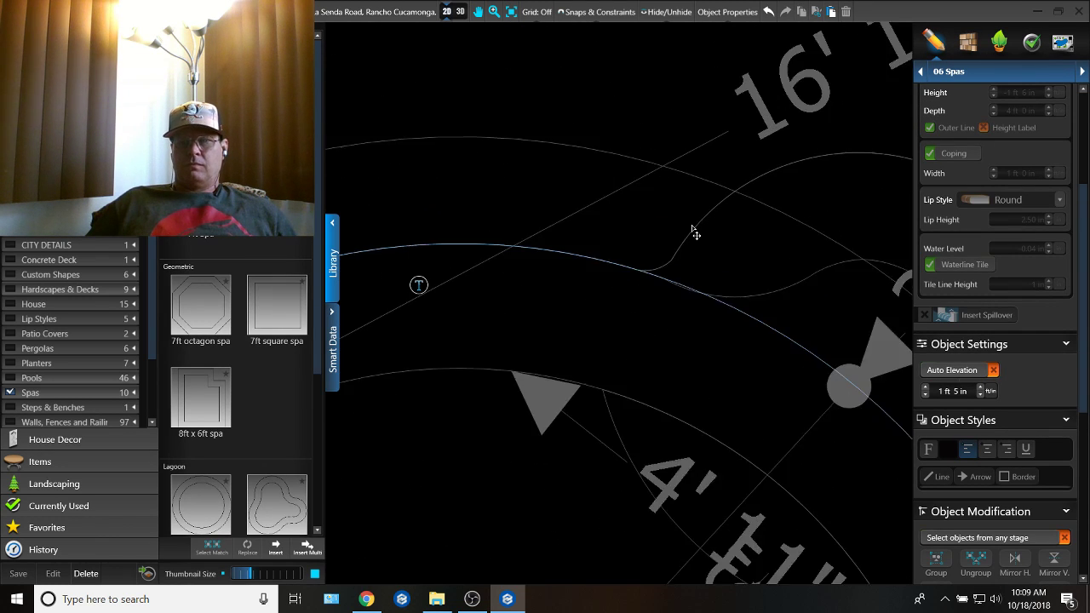
{"action": "scroll", "coordinate": [695, 233], "scroll_direction": "up", "scroll_amount": 2}
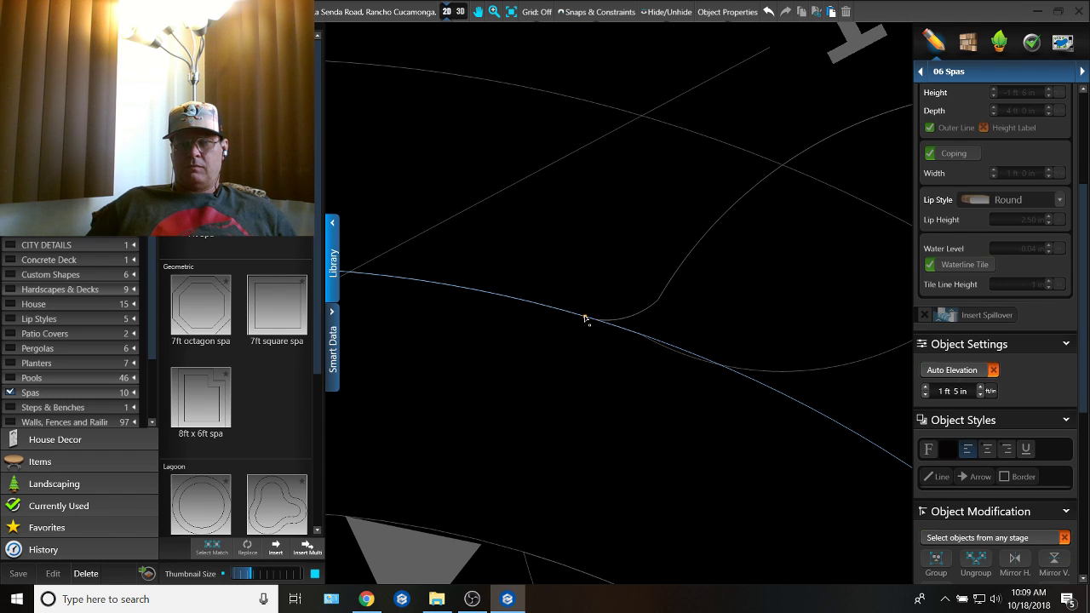
{"action": "left_click", "coordinate": [584, 318]}
{"action": "scroll", "coordinate": [722, 373], "scroll_direction": "up", "scroll_amount": 5}
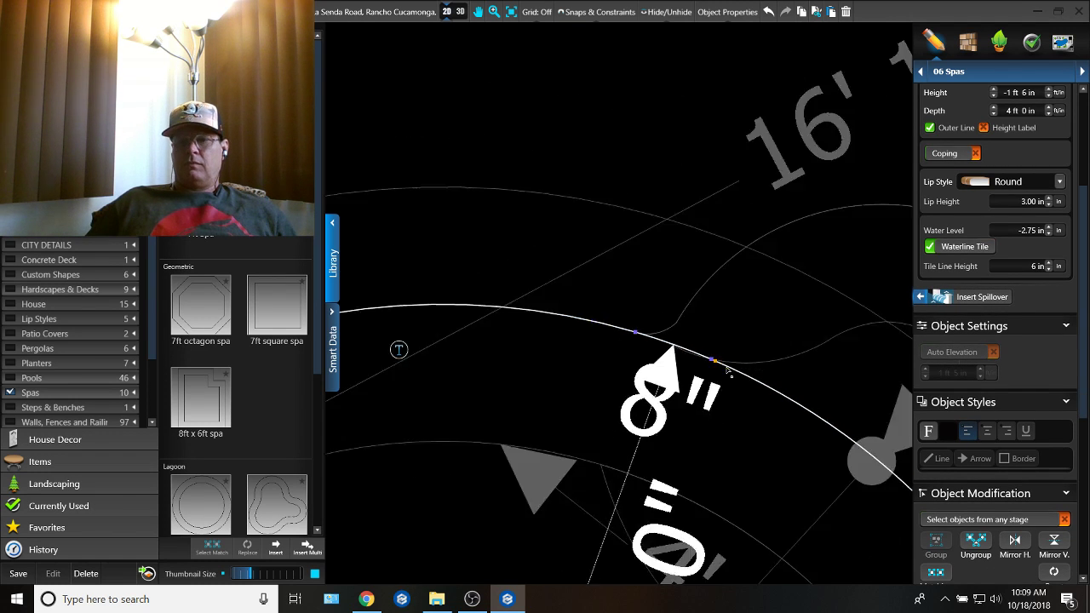
{"action": "scroll", "coordinate": [744, 387], "scroll_direction": "up", "scroll_amount": 2}
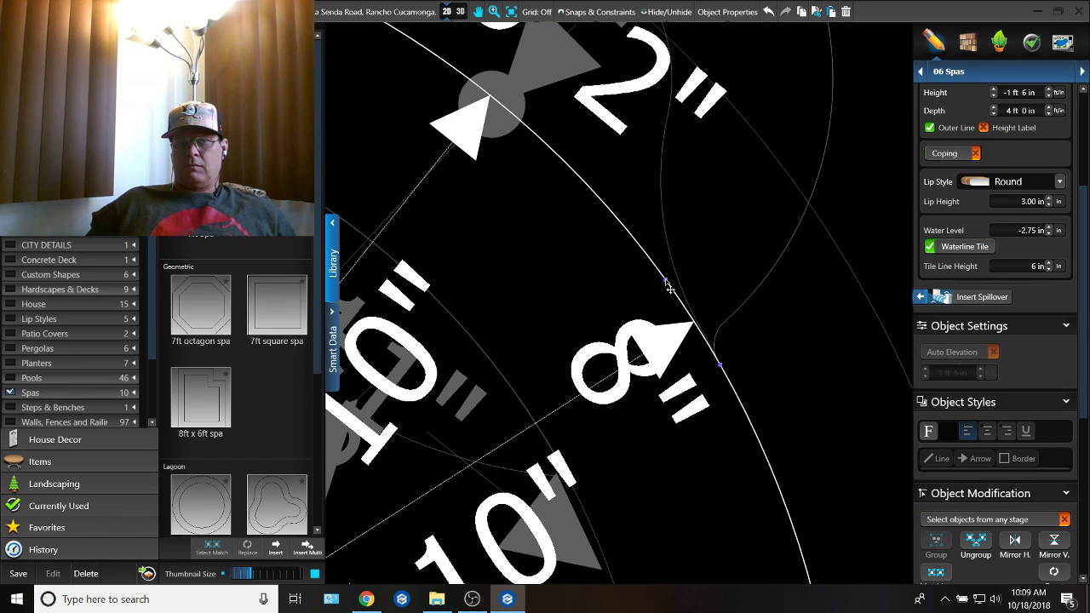
{"action": "key", "text": "Delete"}
Step: Delete the remaining short arc at the recess's upper-left end and close the spa outline along the recess's curved edge
{"action": "scroll", "coordinate": [599, 216], "scroll_direction": "down", "scroll_amount": 2}
{"action": "middle_click_drag", "start_coordinate": [471, 122], "coordinate": [568, 241]}
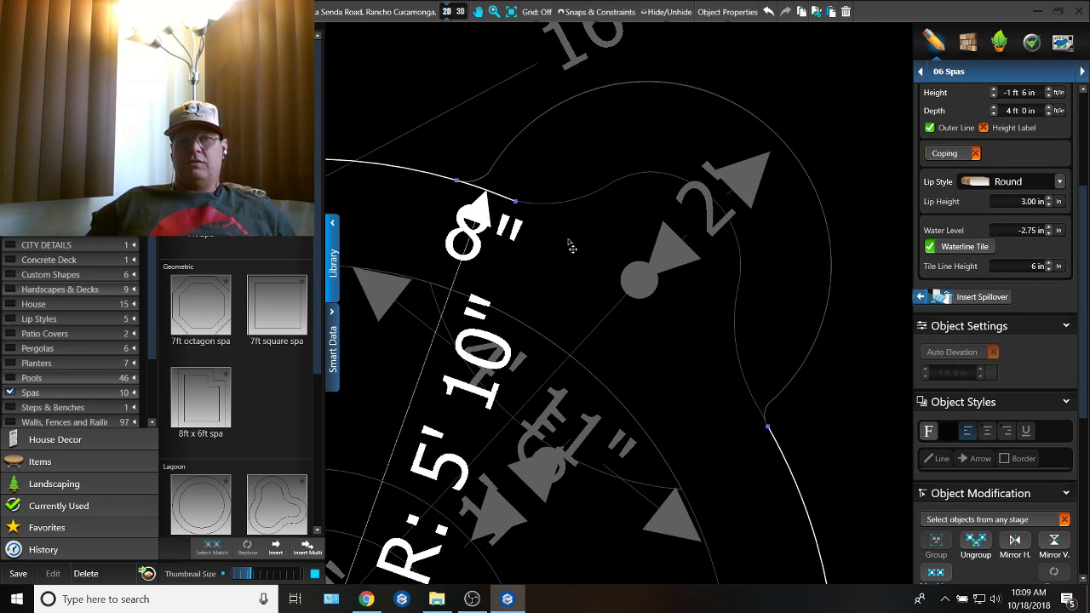
{"action": "scroll", "coordinate": [568, 241], "scroll_direction": "up", "scroll_amount": 2}
{"action": "left_click", "coordinate": [498, 195]}
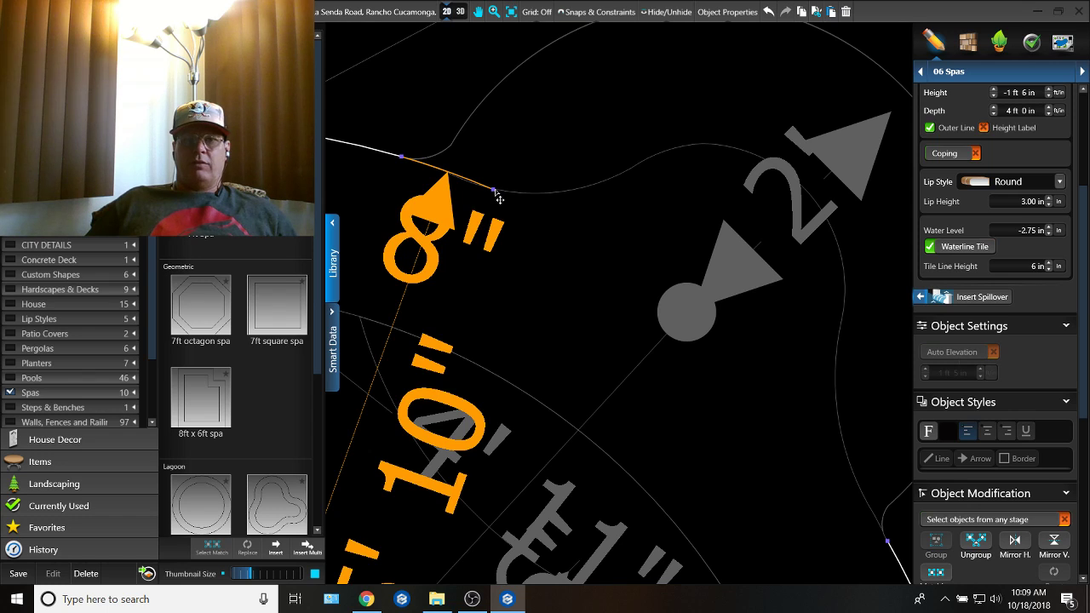
{"action": "key", "text": "Delete"}
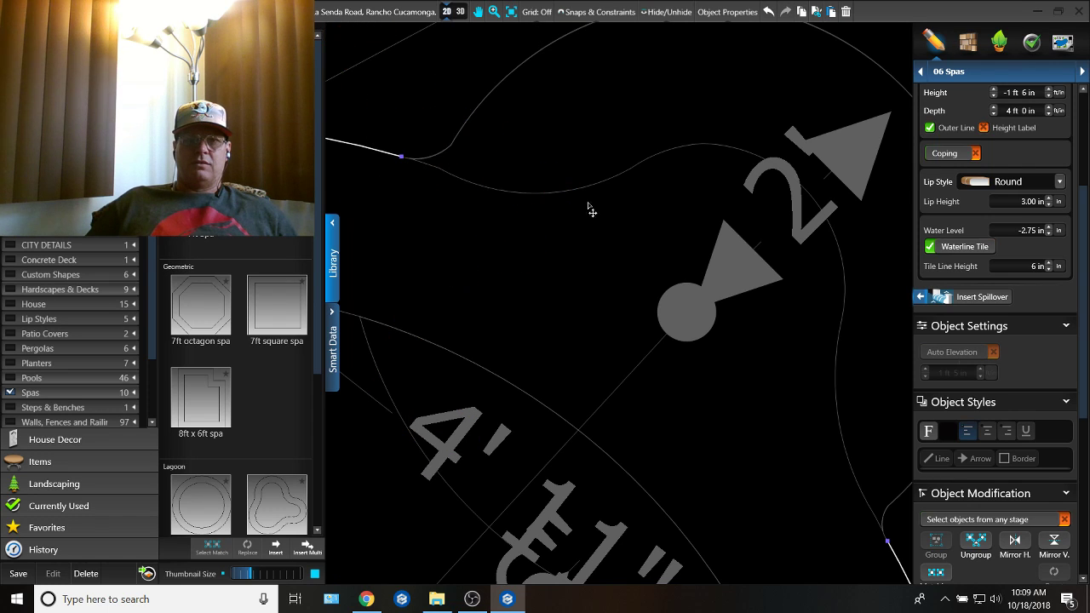
{"action": "left_click", "coordinate": [406, 160]}
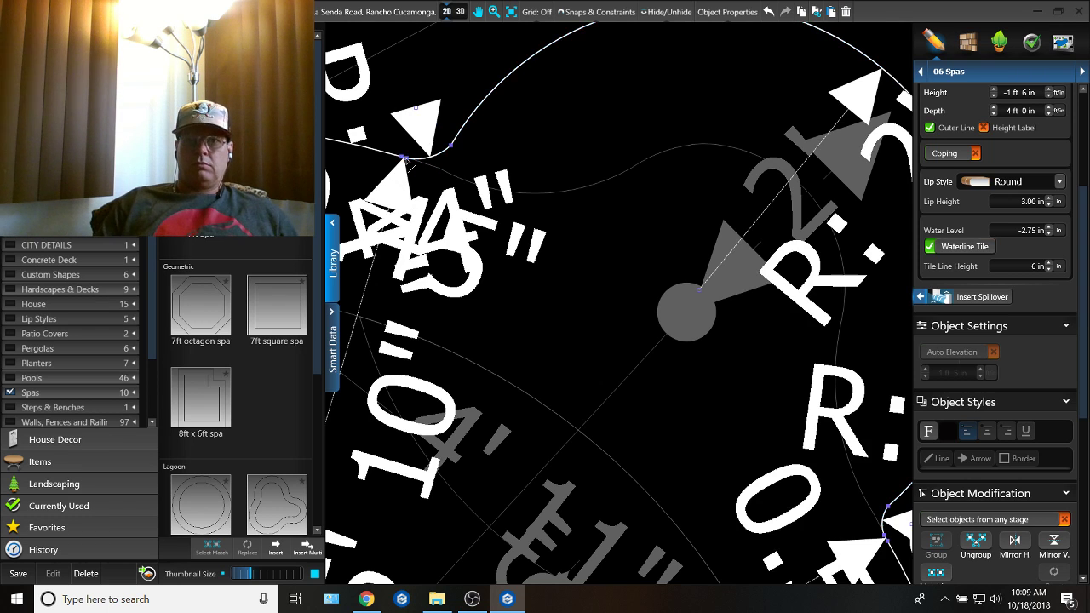
Step: Examine the fire pit's reshaped bench, entry recess and curved steps in 3D
{"action": "left_click", "coordinate": [456, 12]}
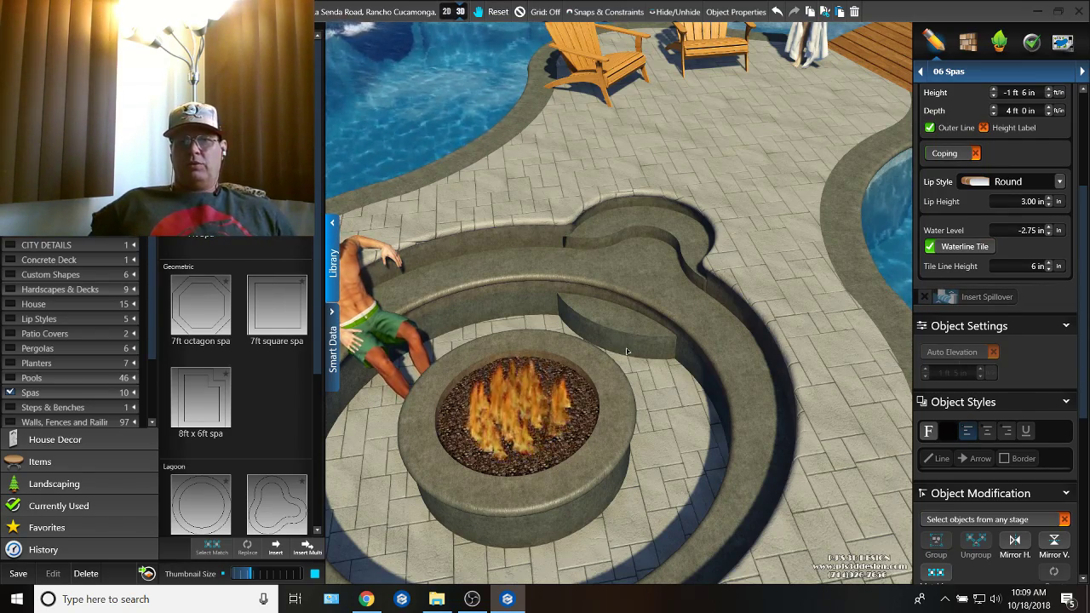
{"action": "middle_click_drag", "start_coordinate": [581, 267], "coordinate": [663, 168]}
{"action": "scroll", "coordinate": [606, 290], "scroll_direction": "up", "scroll_amount": 3}
{"action": "scroll", "coordinate": [619, 208], "scroll_direction": "down", "scroll_amount": 3}
{"action": "middle_click_drag", "start_coordinate": [619, 208], "coordinate": [567, 289]}
{"action": "scroll", "coordinate": [648, 309], "scroll_direction": "down", "scroll_amount": 3}
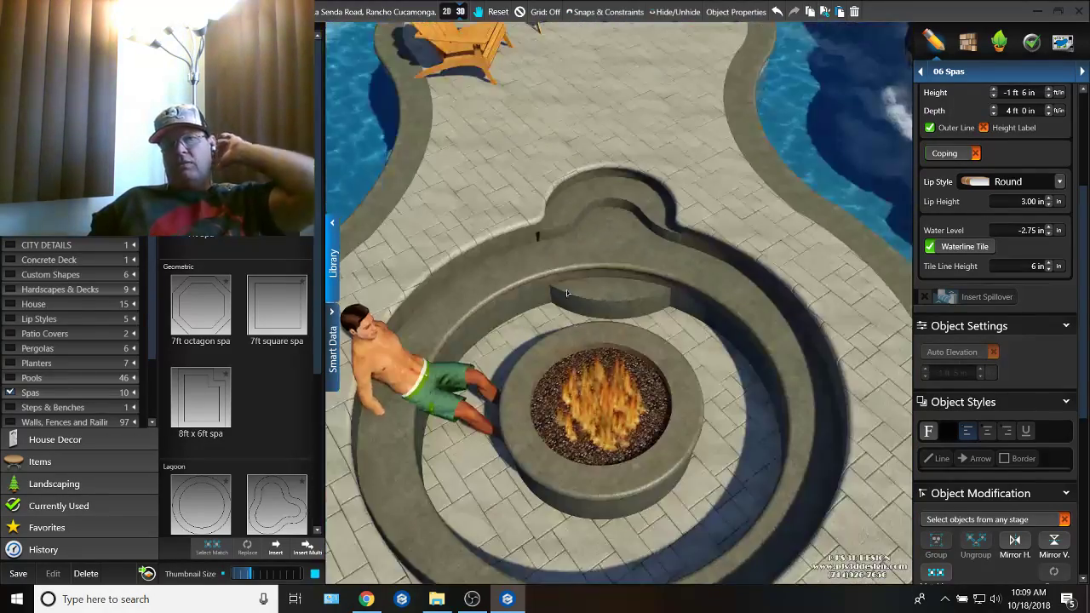
Step: In the Materials stage, copy the stone from the raised spa's outer wall onto the plain wall panel behind the spillover
{"action": "scroll", "coordinate": [566, 289], "scroll_direction": "down", "scroll_amount": 3}
{"action": "middle_click_drag", "start_coordinate": [696, 334], "coordinate": [778, 331]}
{"action": "scroll", "coordinate": [662, 333], "scroll_direction": "up", "scroll_amount": 6}
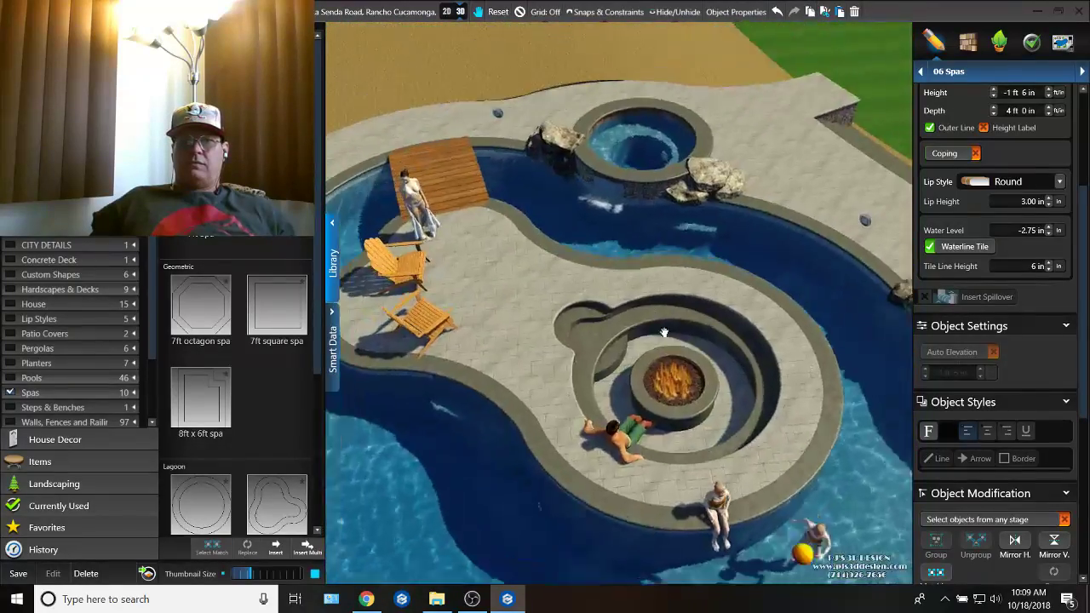
{"action": "left_click", "coordinate": [968, 41]}
{"action": "double_click", "coordinate": [768, 232]}
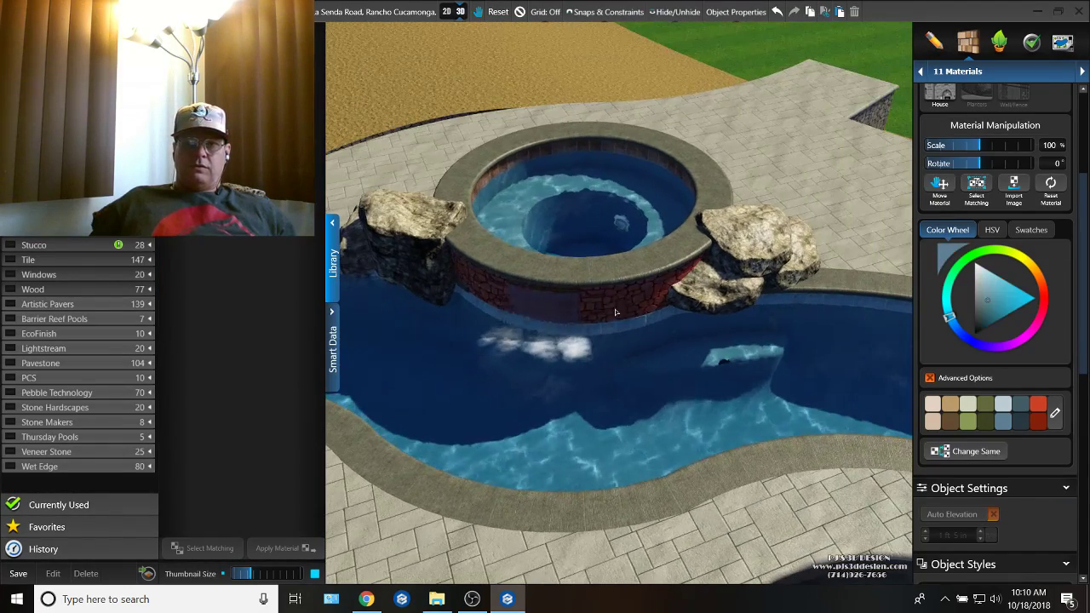
{"action": "double_click", "coordinate": [564, 304]}
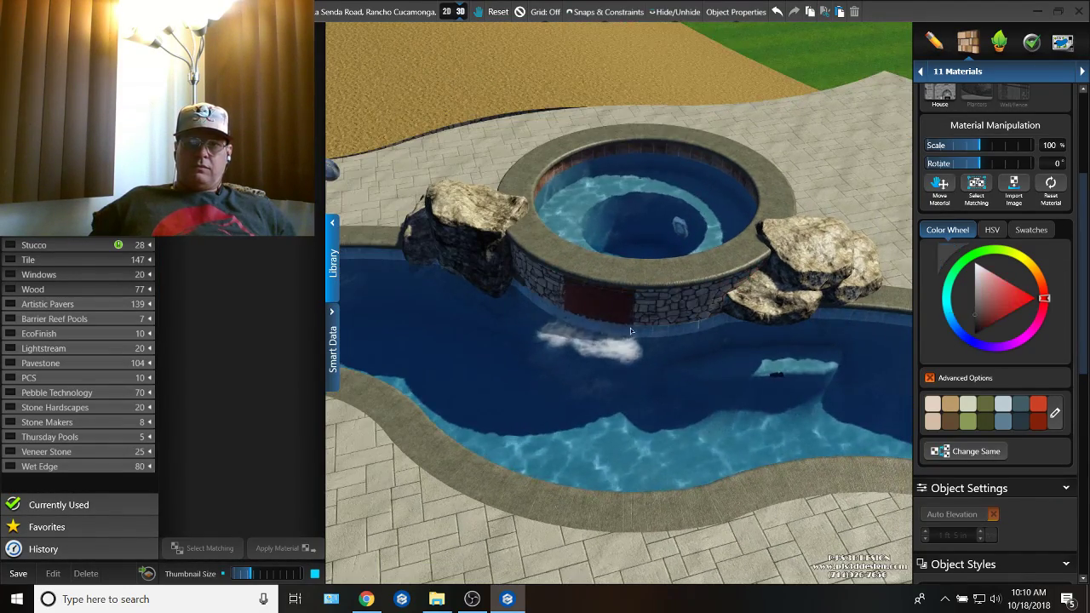
{"action": "scroll", "coordinate": [612, 324], "scroll_direction": "up", "scroll_amount": 3}
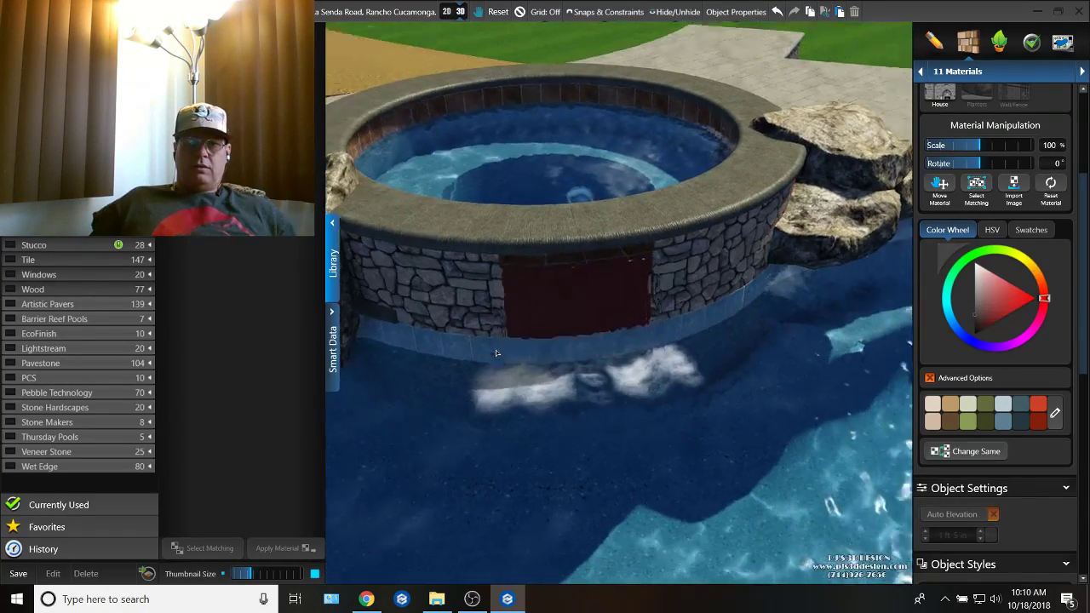
{"action": "middle_click_drag", "start_coordinate": [496, 352], "coordinate": [533, 349]}
{"action": "key", "text": "ctrl+v"}
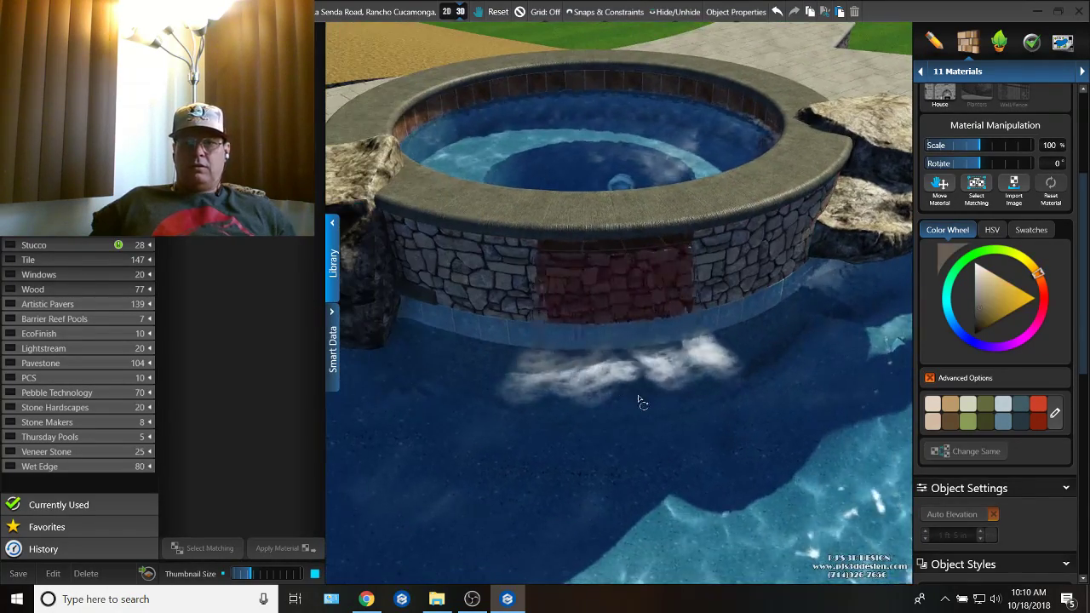
Step: Examine the spa wall and overall pool layout in 3D, ending with a close view of the fire pit recess
{"action": "middle_click_drag", "start_coordinate": [638, 395], "coordinate": [625, 414]}
{"action": "scroll", "coordinate": [614, 339], "scroll_direction": "down", "scroll_amount": 3}
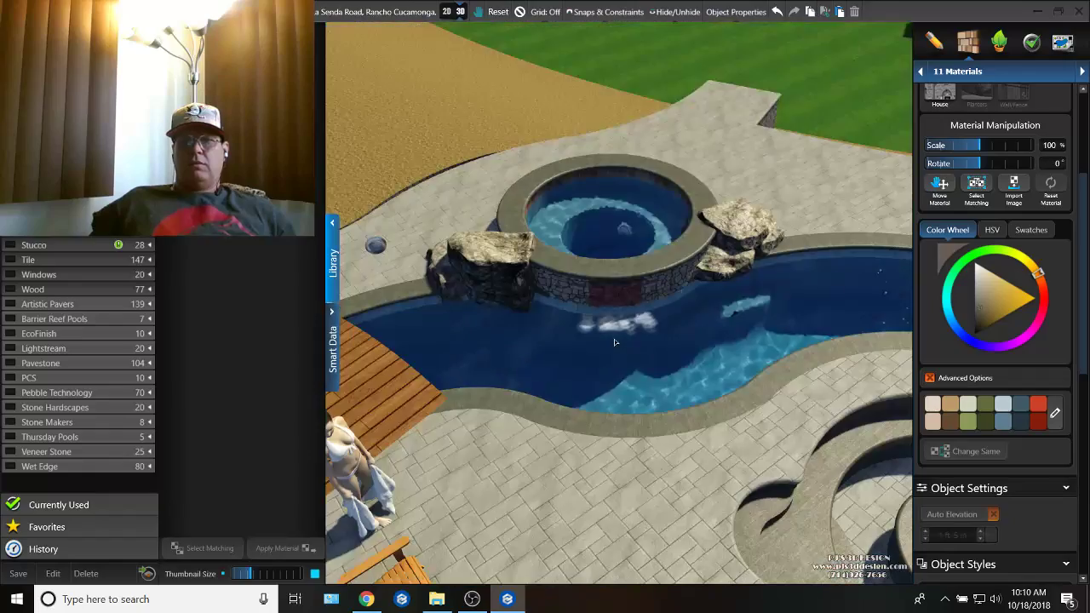
{"action": "middle_click_drag", "start_coordinate": [614, 339], "coordinate": [772, 288]}
{"action": "scroll", "coordinate": [773, 289], "scroll_direction": "down", "scroll_amount": 5}
{"action": "middle_click_drag", "start_coordinate": [681, 336], "coordinate": [791, 385]}
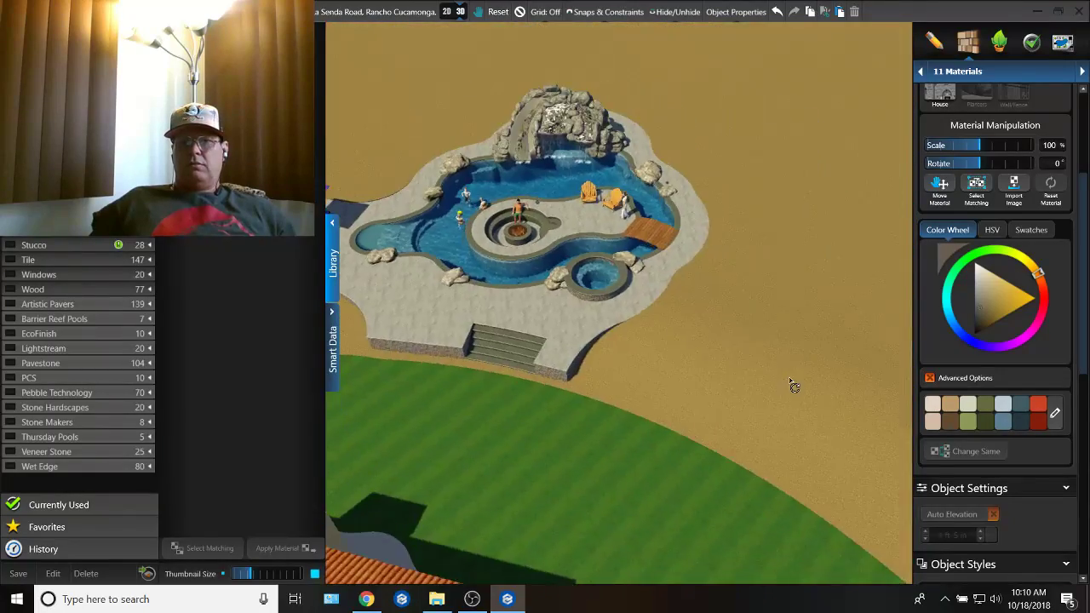
{"action": "right_click_drag", "start_coordinate": [618, 380], "coordinate": [674, 431]}
{"action": "middle_click_drag", "start_coordinate": [674, 431], "coordinate": [634, 404]}
{"action": "scroll", "coordinate": [597, 296], "scroll_direction": "up", "scroll_amount": 6}
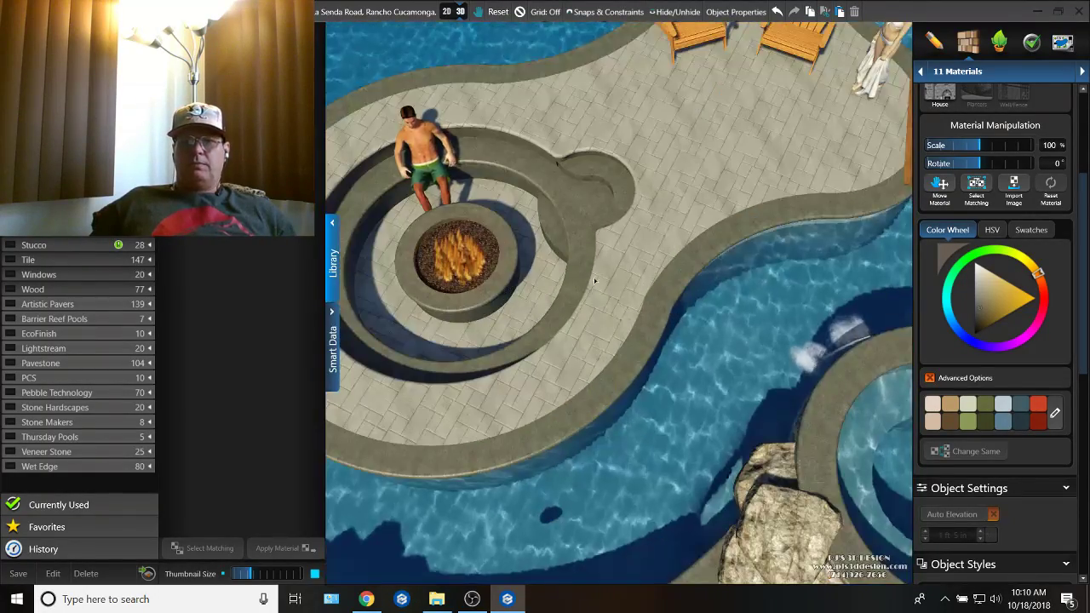
Step: In the Landscaping stage, select the light floating above the pool's edge between the rock clusters and lower it toward the pool
{"action": "right_click_drag", "start_coordinate": [596, 294], "coordinate": [734, 275]}
{"action": "middle_click_drag", "start_coordinate": [734, 275], "coordinate": [710, 197]}
{"action": "scroll", "coordinate": [710, 197], "scroll_direction": "down", "scroll_amount": 2}
{"action": "scroll", "coordinate": [710, 200], "scroll_direction": "down", "scroll_amount": 4}
{"action": "middle_click_drag", "start_coordinate": [694, 259], "coordinate": [832, 282]}
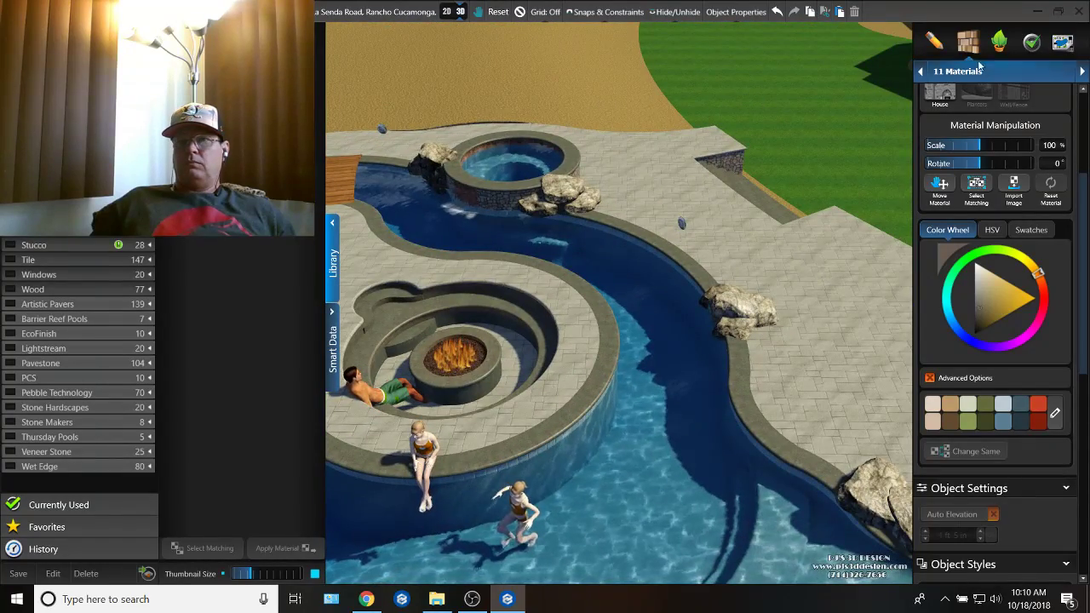
{"action": "left_click", "coordinate": [998, 44]}
{"action": "scroll", "coordinate": [688, 213], "scroll_direction": "up", "scroll_amount": 3}
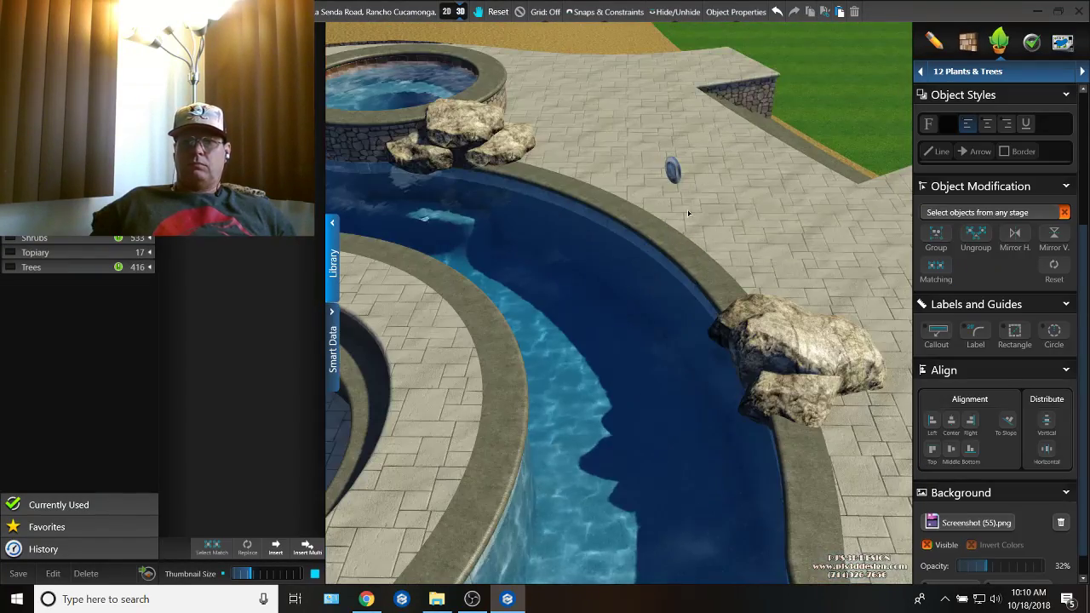
{"action": "left_click", "coordinate": [673, 172]}
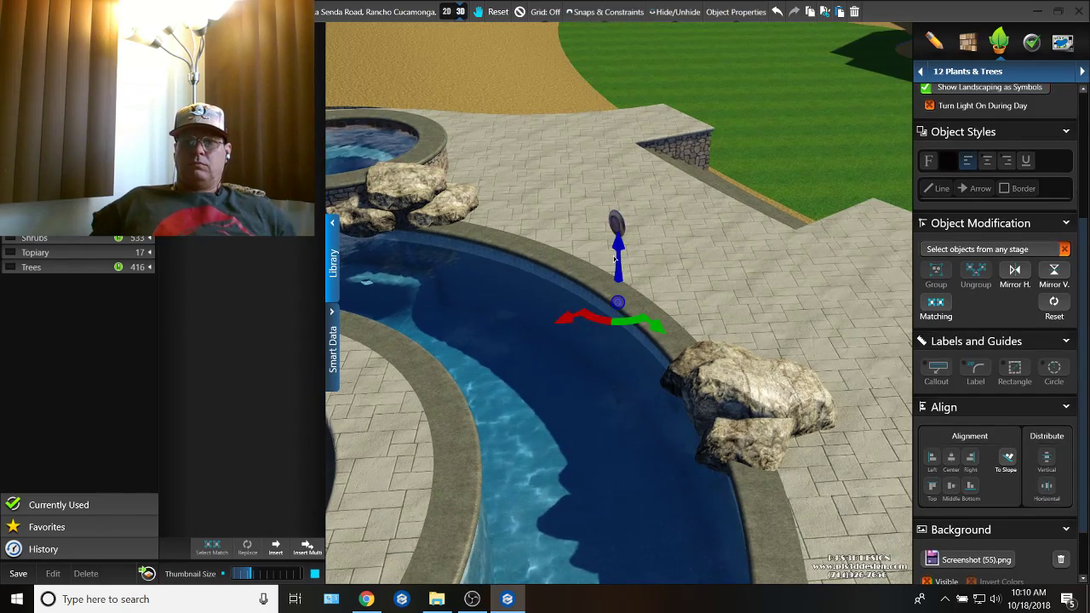
{"action": "left_click_drag", "start_coordinate": [623, 253], "coordinate": [620, 374]}
Step: Examine the fire pit's bench and entry recess in 3D, checking the same area in the 2D plan
{"action": "middle_click_drag", "start_coordinate": [721, 368], "coordinate": [588, 399]}
{"action": "scroll", "coordinate": [561, 168], "scroll_direction": "up", "scroll_amount": 3}
{"action": "right_click_drag", "start_coordinate": [560, 169], "coordinate": [601, 503]}
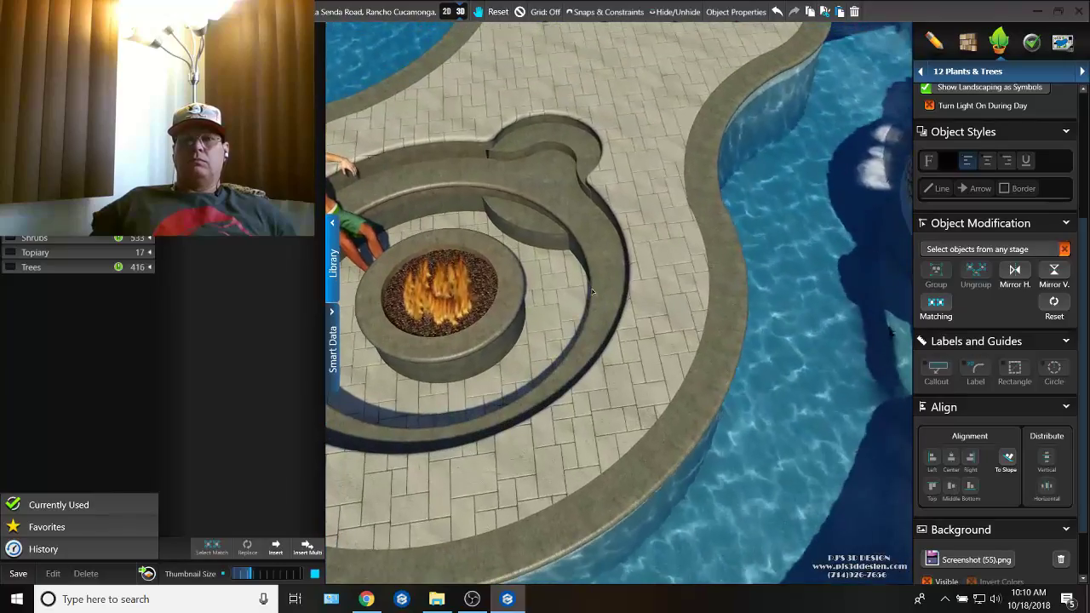
{"action": "right_click_drag", "start_coordinate": [624, 217], "coordinate": [707, 249]}
{"action": "middle_click_drag", "start_coordinate": [706, 246], "coordinate": [640, 158]}
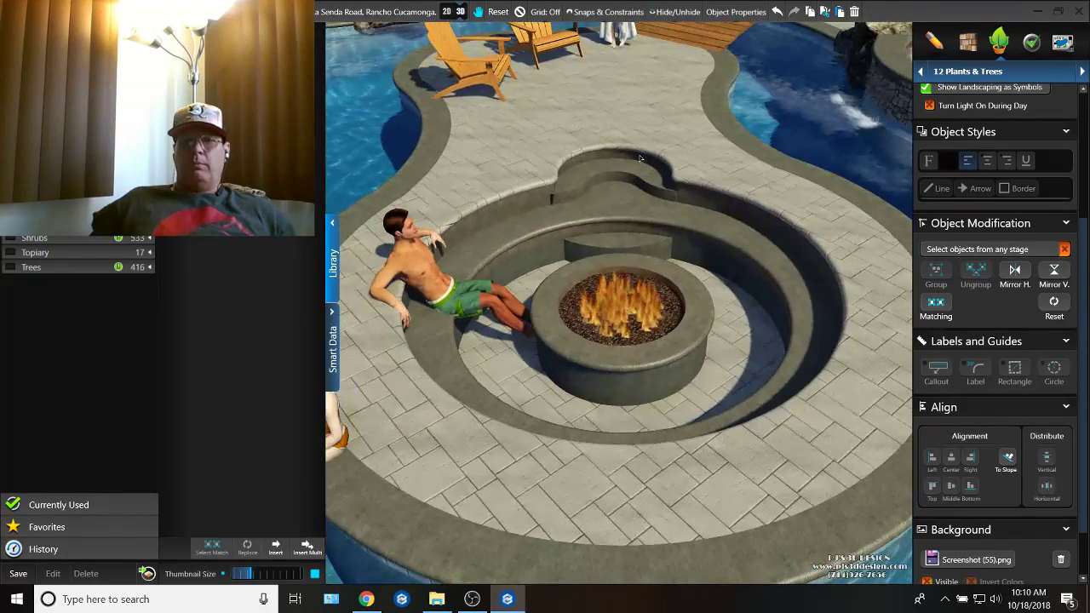
{"action": "left_click", "coordinate": [446, 12]}
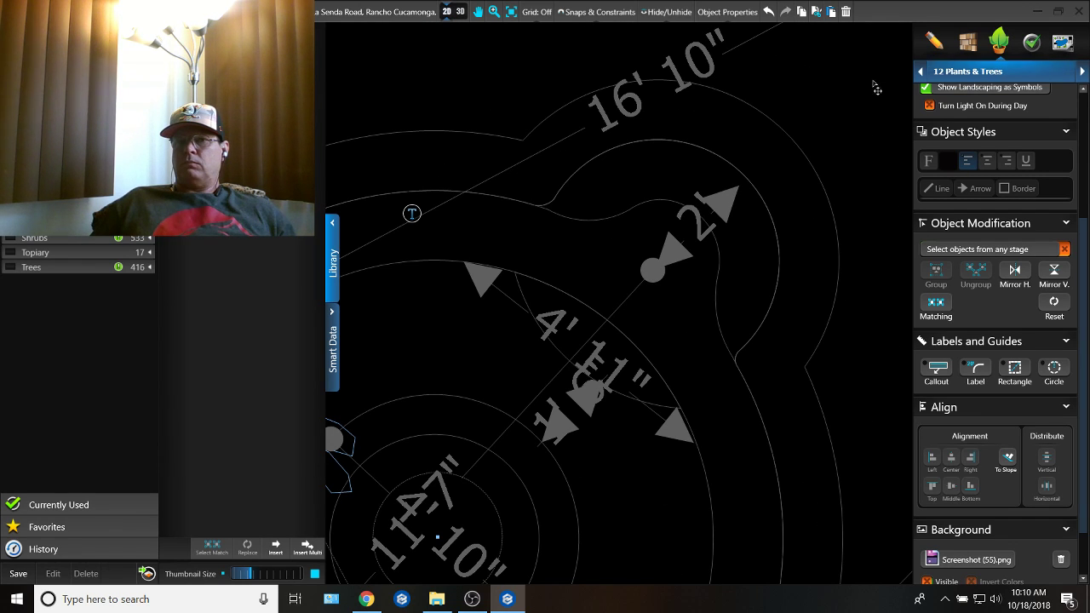
{"action": "left_click", "coordinate": [457, 11]}
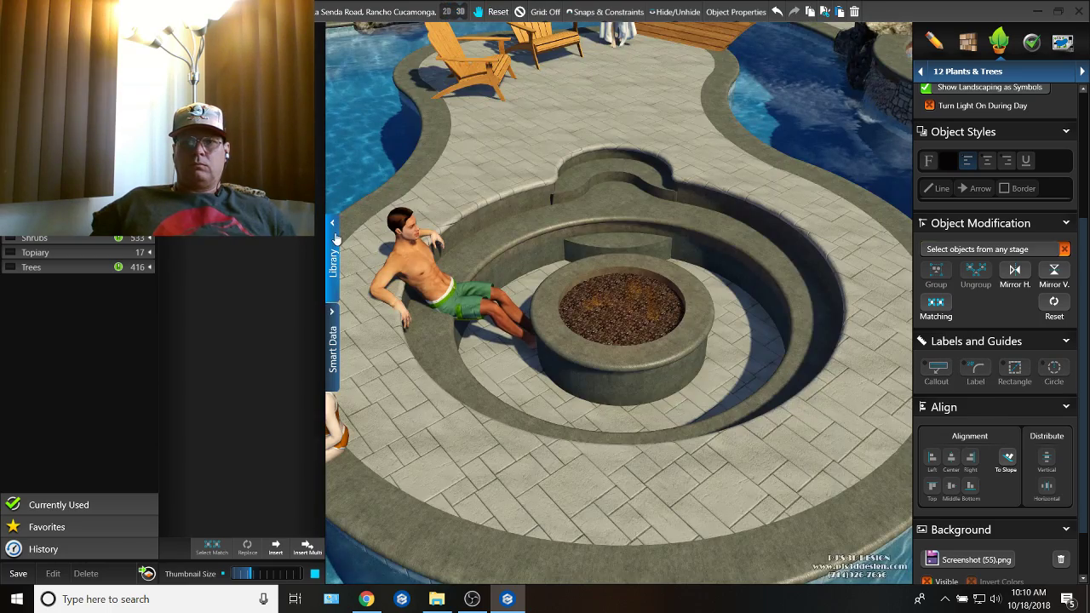
Step: Hide the library and inspect the fire pit's outer wall, the island seating area and the bridge in 3D
{"action": "left_click", "coordinate": [334, 233]}
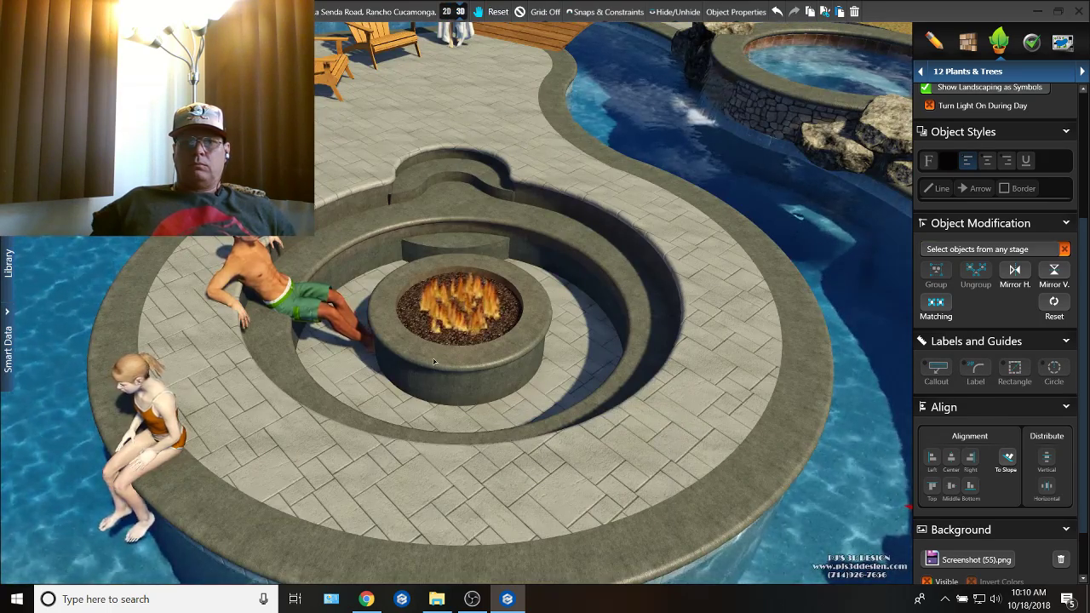
{"action": "mouse_move", "coordinate": [434, 361]}
{"action": "middle_mouse_down"}
{"action": "mouse_move", "coordinate": [481, 341]}
{"action": "mouse_move", "coordinate": [587, 384]}
{"action": "mouse_move", "coordinate": [643, 375]}
{"action": "mouse_move", "coordinate": [551, 391]}
{"action": "mouse_move", "coordinate": [441, 346]}
{"action": "middle_mouse_up"}
{"action": "scroll", "coordinate": [373, 221], "scroll_direction": "up", "scroll_amount": 5}
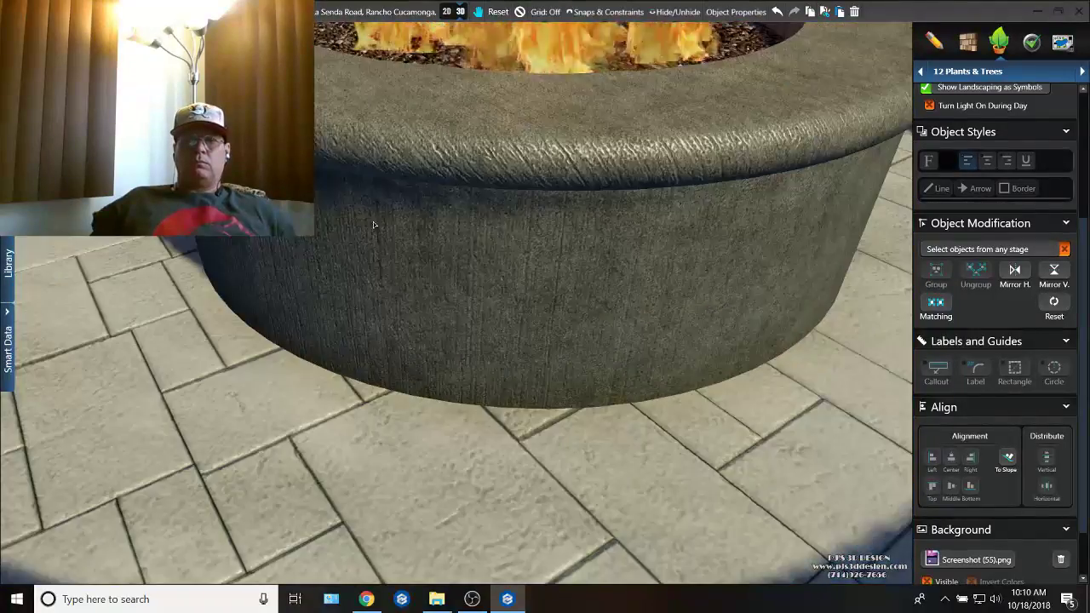
{"action": "scroll", "coordinate": [388, 290], "scroll_direction": "down", "scroll_amount": 5}
{"action": "left_click_drag", "start_coordinate": [401, 324], "coordinate": [389, 511]}
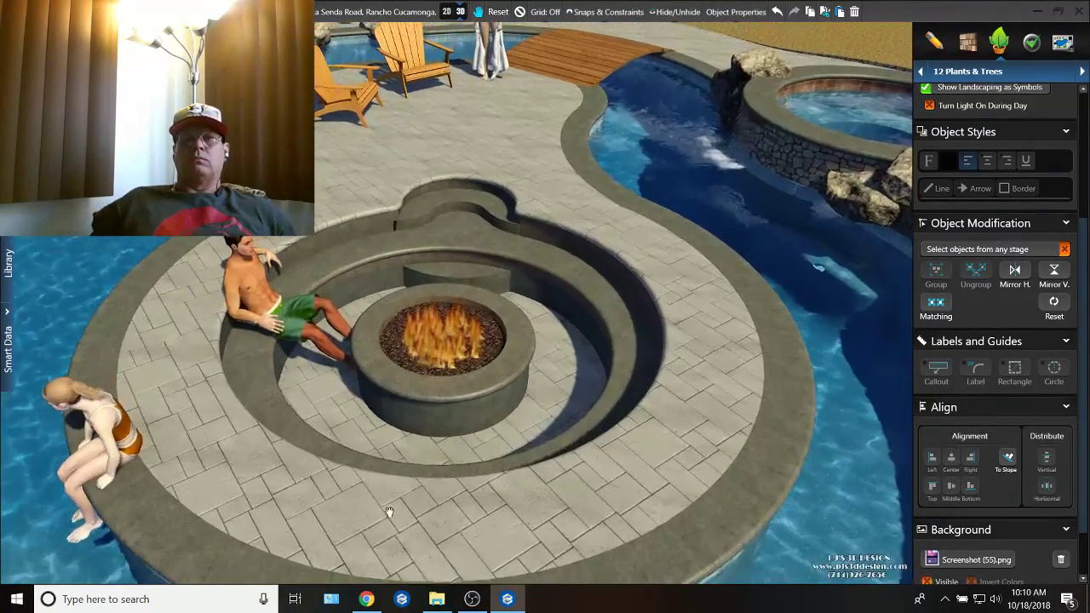
{"action": "middle_click_drag", "start_coordinate": [394, 293], "coordinate": [390, 494]}
{"action": "middle_click_drag", "start_coordinate": [402, 375], "coordinate": [560, 298]}
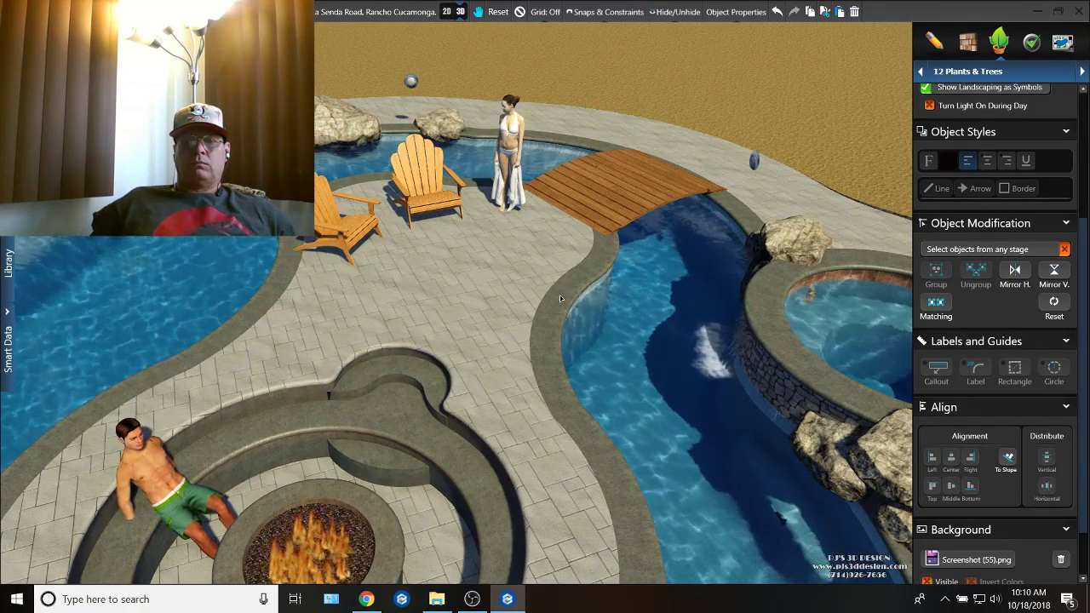
{"action": "middle_click_drag", "start_coordinate": [522, 243], "coordinate": [500, 188]}
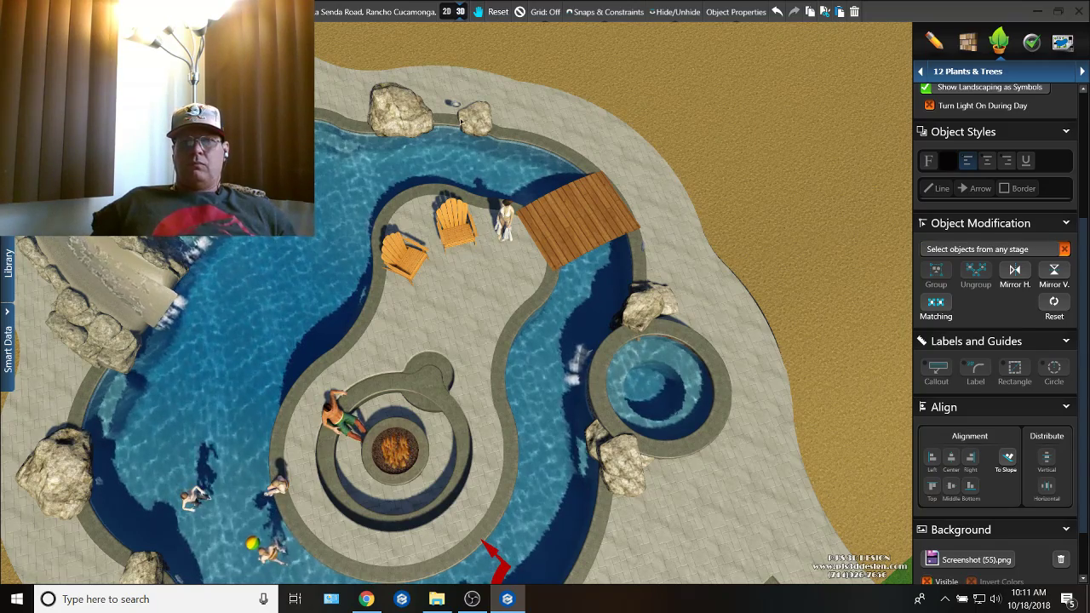
Step: In the 2D plan, dimension the island's seating area from the fire pit recess to its far edge and across its width
{"action": "left_click", "coordinate": [447, 10]}
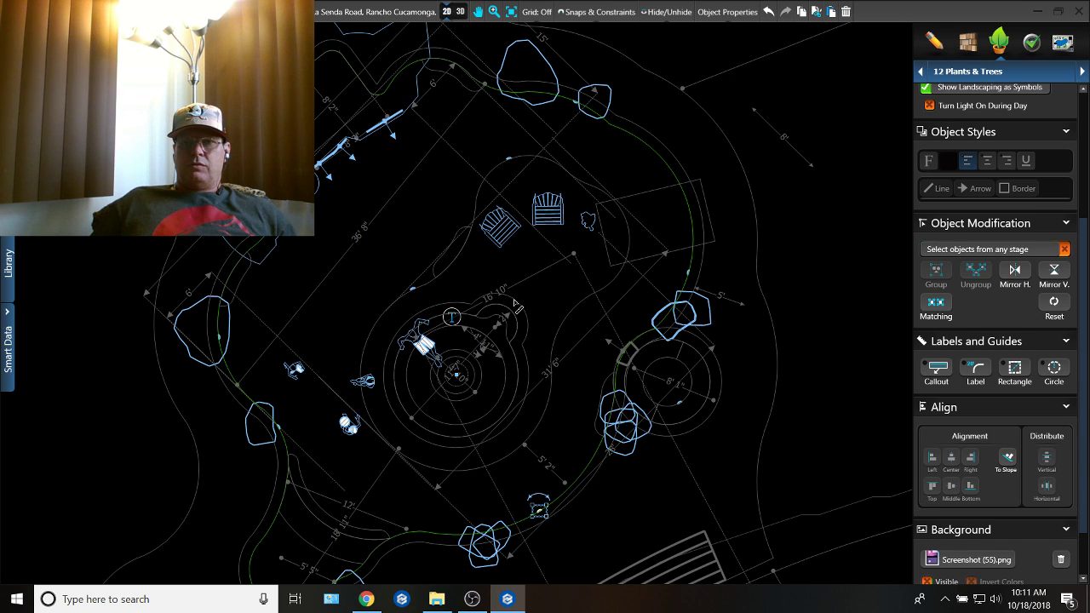
{"action": "left_click_drag", "start_coordinate": [514, 298], "coordinate": [576, 186]}
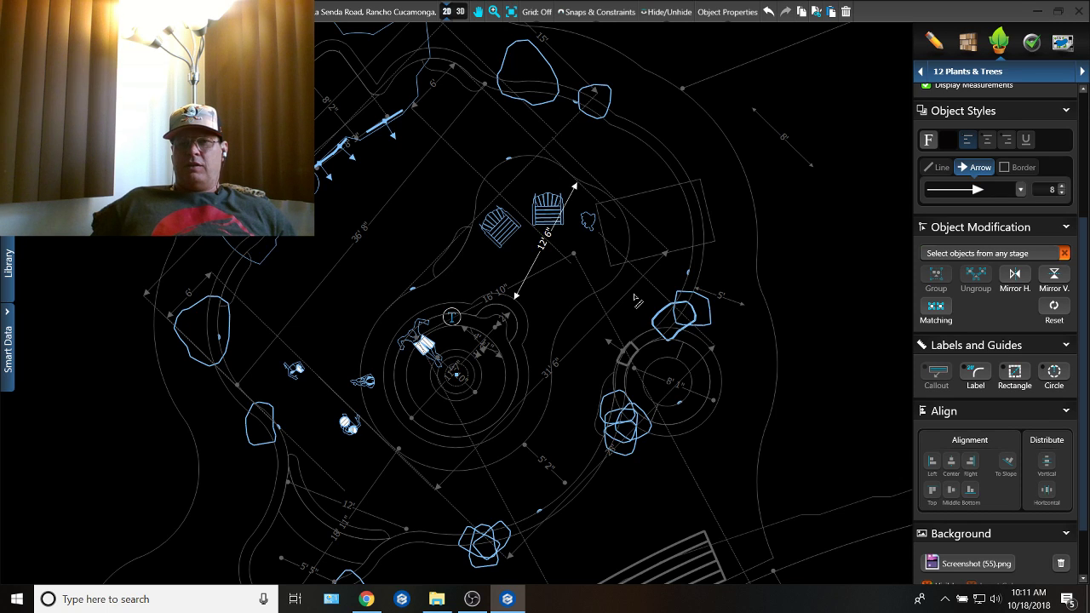
{"action": "left_click_drag", "start_coordinate": [619, 274], "coordinate": [492, 177]}
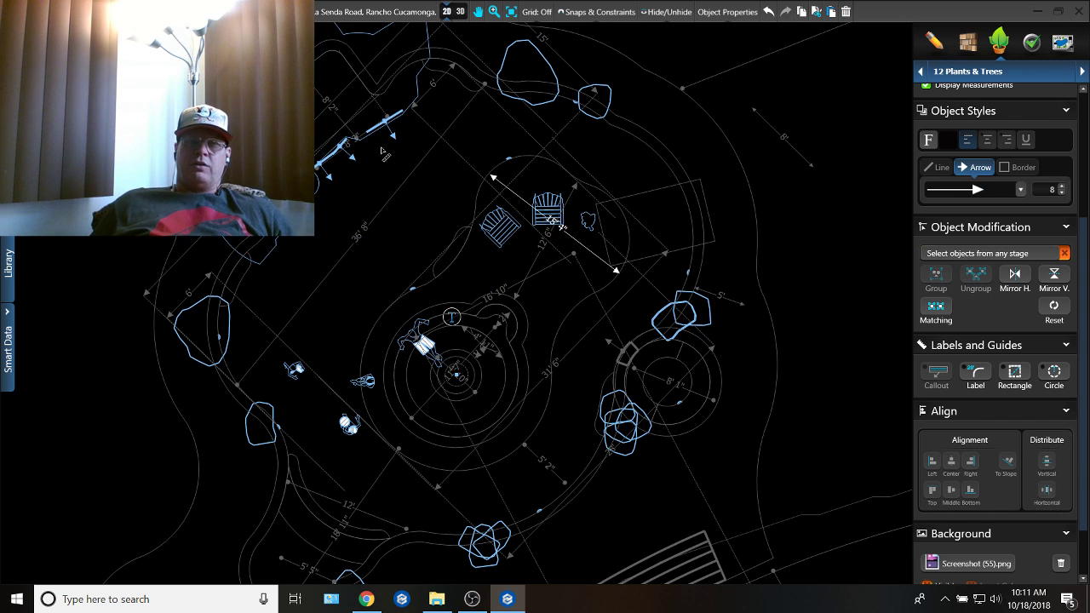
{"action": "scroll", "coordinate": [463, 215], "scroll_direction": "down", "scroll_amount": 6}
{"action": "middle_click_drag", "start_coordinate": [485, 325], "coordinate": [508, 311]}
{"action": "scroll", "coordinate": [470, 269], "scroll_direction": "up", "scroll_amount": 3}
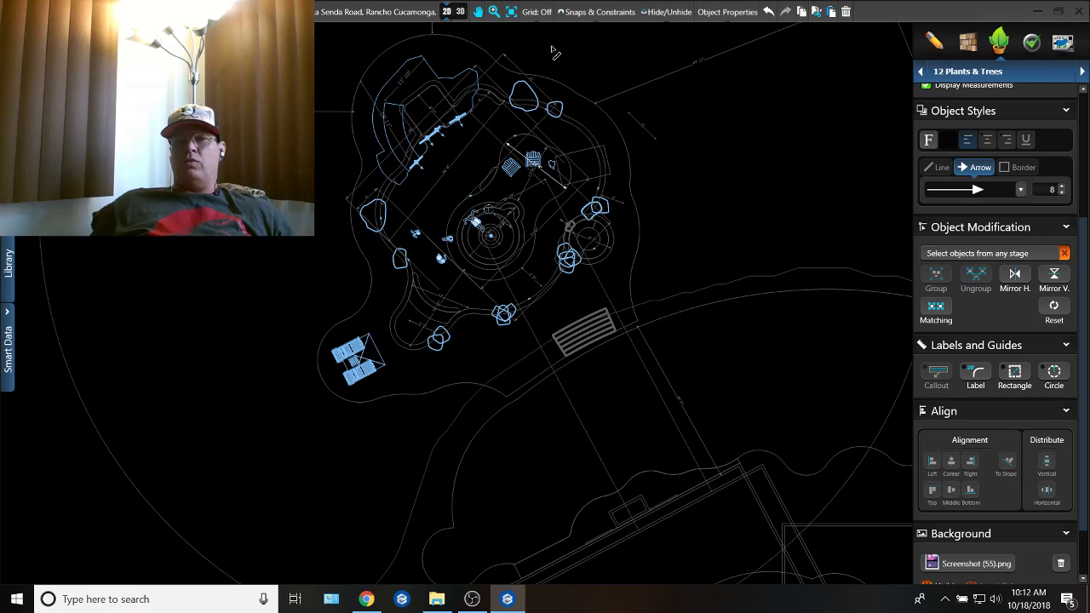
Step: Examine the island's seating area from above in 3D and the surrounding pool outline in the 2D Pools stage
{"action": "left_click", "coordinate": [460, 11]}
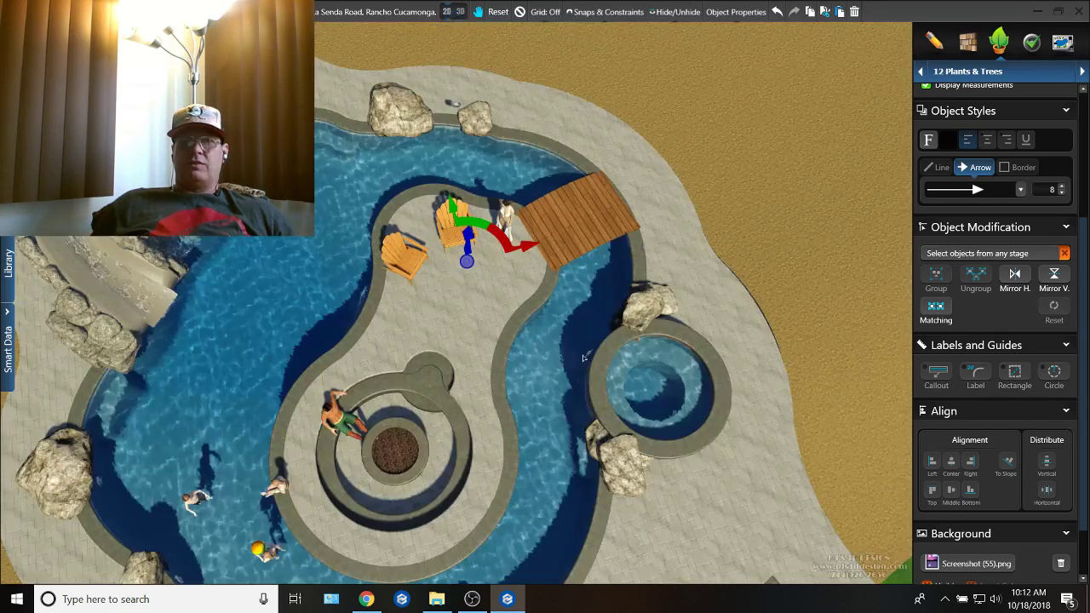
{"action": "middle_click_drag", "start_coordinate": [584, 358], "coordinate": [606, 273]}
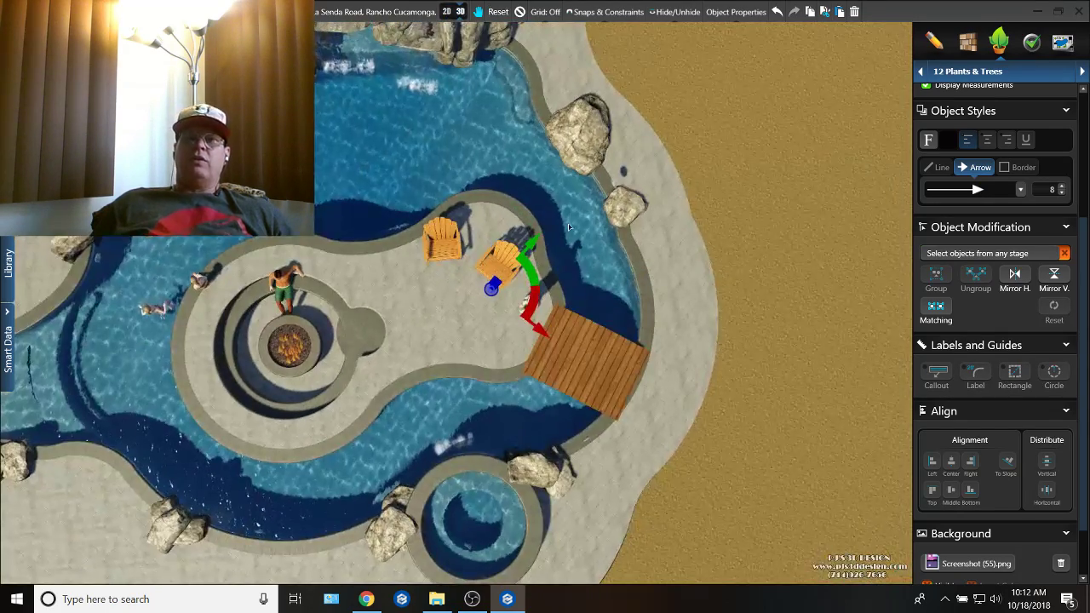
{"action": "left_click_drag", "start_coordinate": [606, 274], "coordinate": [768, 264]}
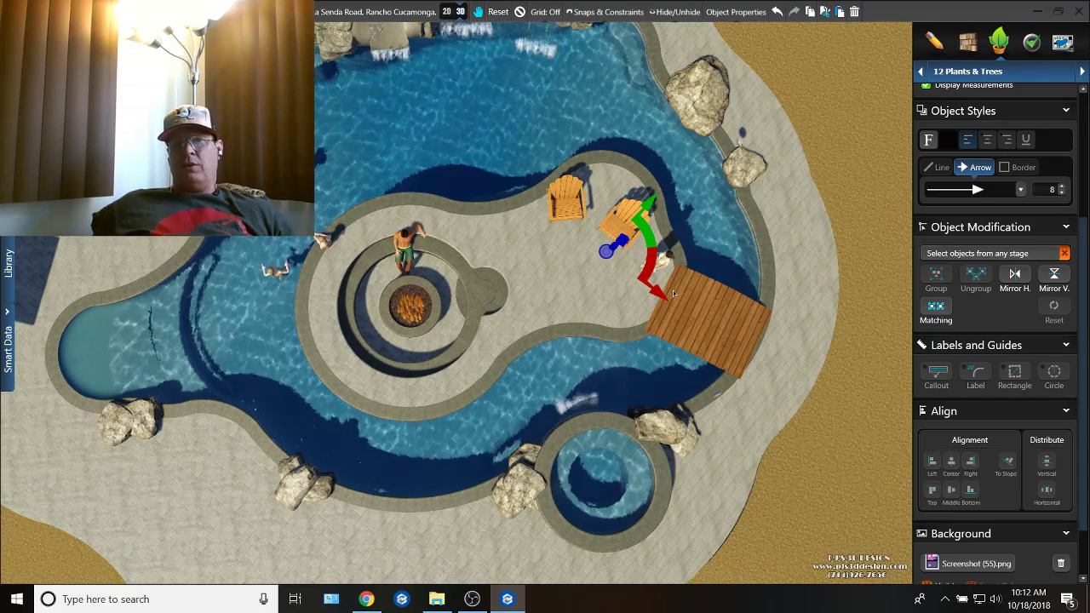
{"action": "left_click", "coordinate": [447, 13]}
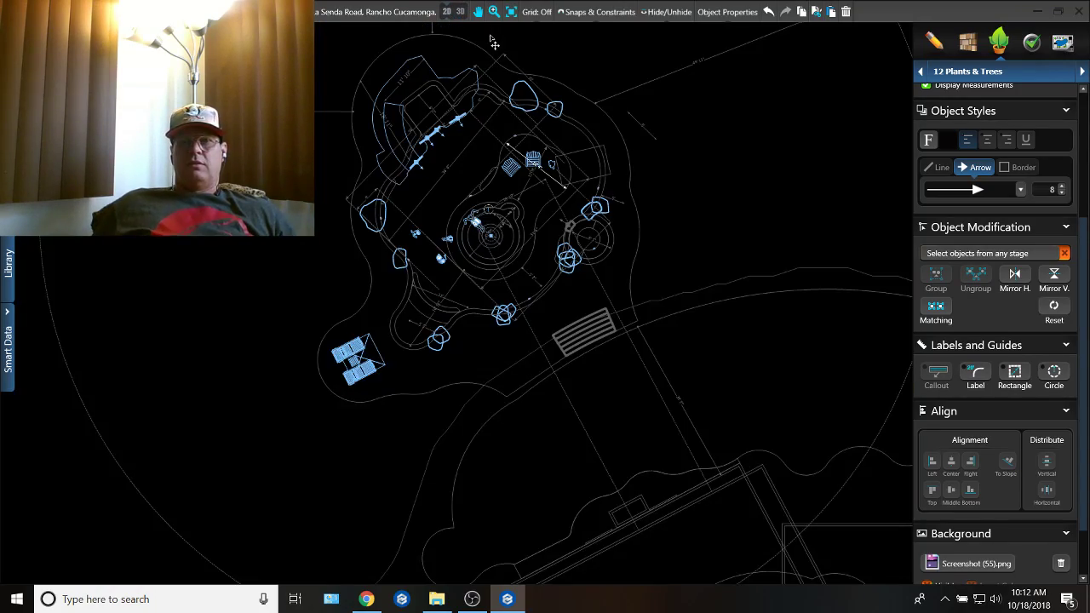
{"action": "left_click", "coordinate": [990, 73]}
{"action": "left_click", "coordinate": [951, 166]}
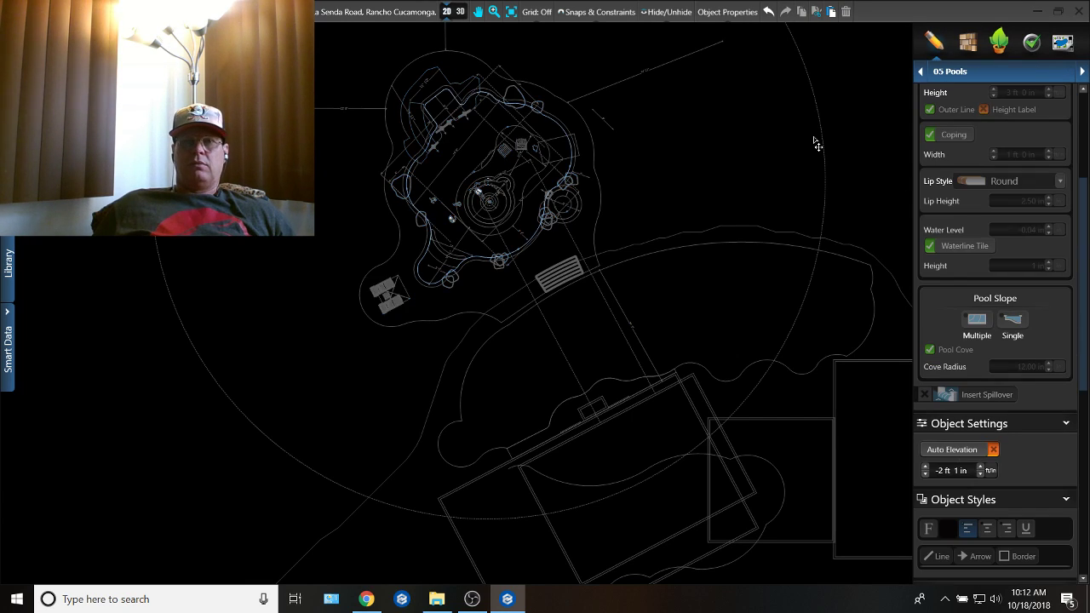
{"action": "middle_click_drag", "start_coordinate": [644, 151], "coordinate": [795, 170]}
{"action": "scroll", "coordinate": [751, 148], "scroll_direction": "up", "scroll_amount": 5}
{"action": "mouse_move", "coordinate": [763, 138]}
{"action": "middle_mouse_down"}
{"action": "mouse_move", "coordinate": [709, 176]}
{"action": "mouse_move", "coordinate": [807, 140]}
{"action": "middle_mouse_up"}
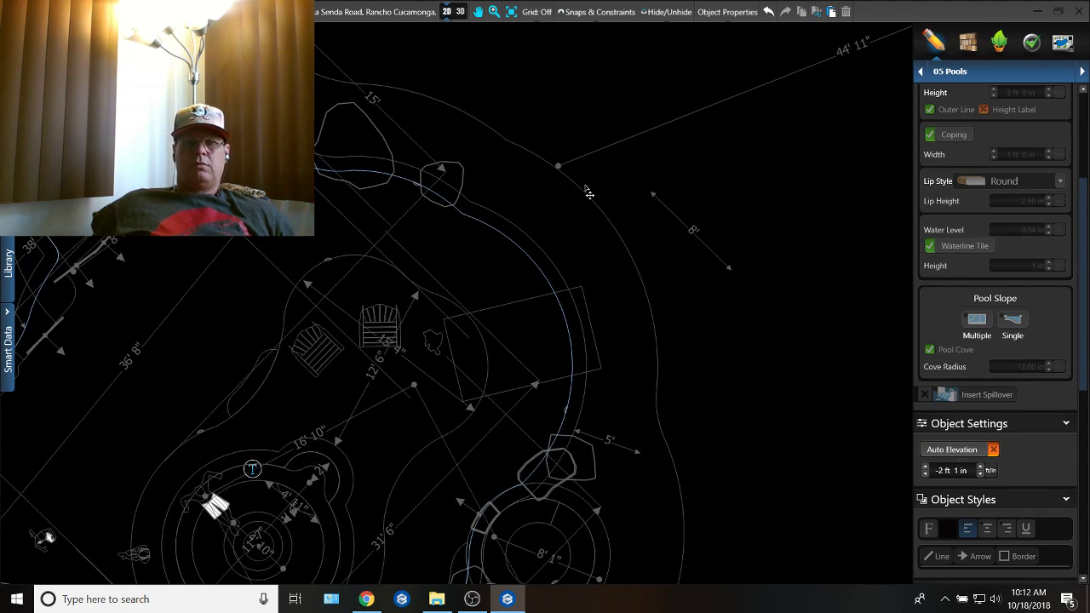
{"action": "middle_click_drag", "start_coordinate": [568, 202], "coordinate": [699, 120]}
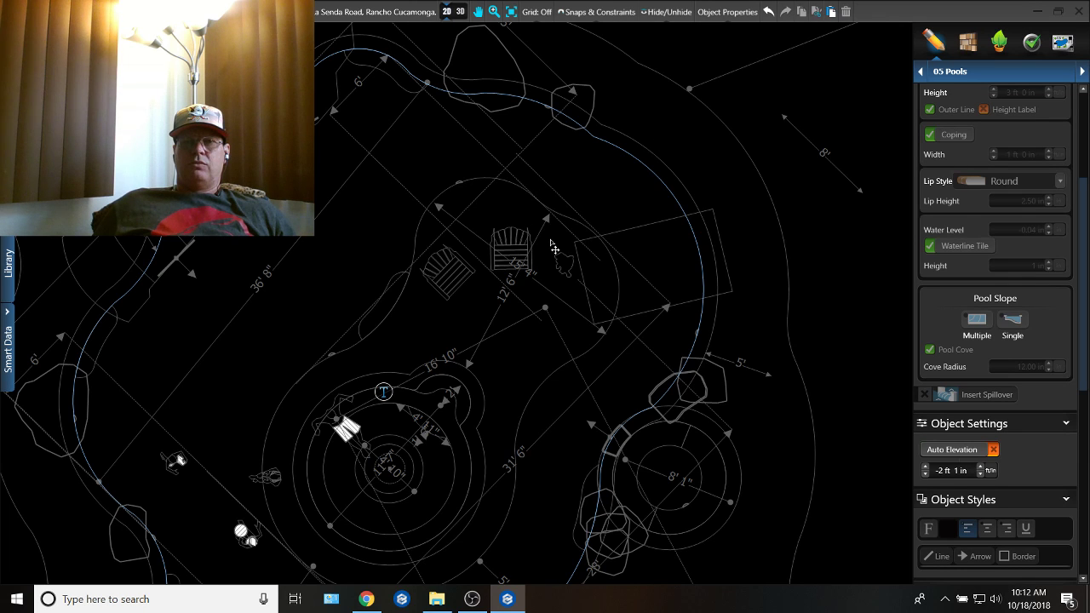
{"action": "scroll", "coordinate": [521, 239], "scroll_direction": "down", "scroll_amount": 5}
{"action": "scroll", "coordinate": [476, 340], "scroll_direction": "up", "scroll_amount": 3}
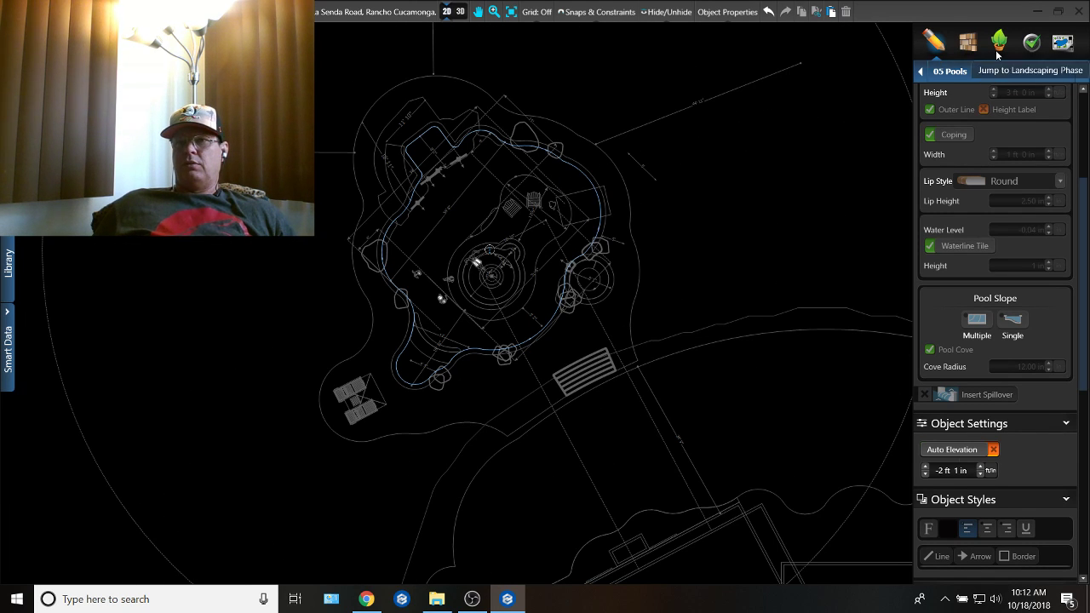
{"action": "left_click", "coordinate": [362, 410]}
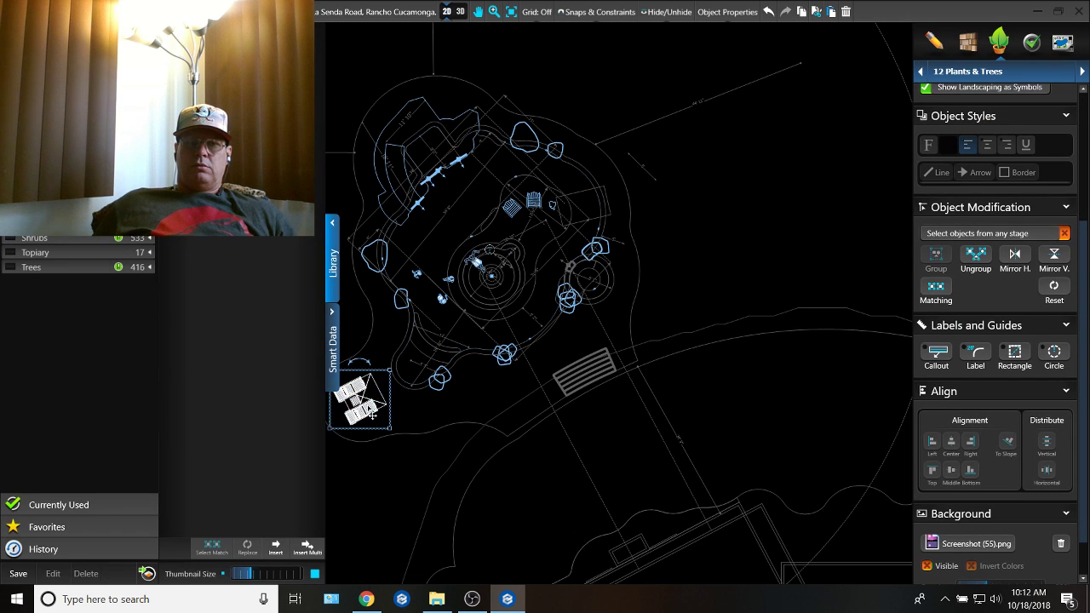
{"action": "left_click_drag", "start_coordinate": [362, 410], "coordinate": [504, 287]}
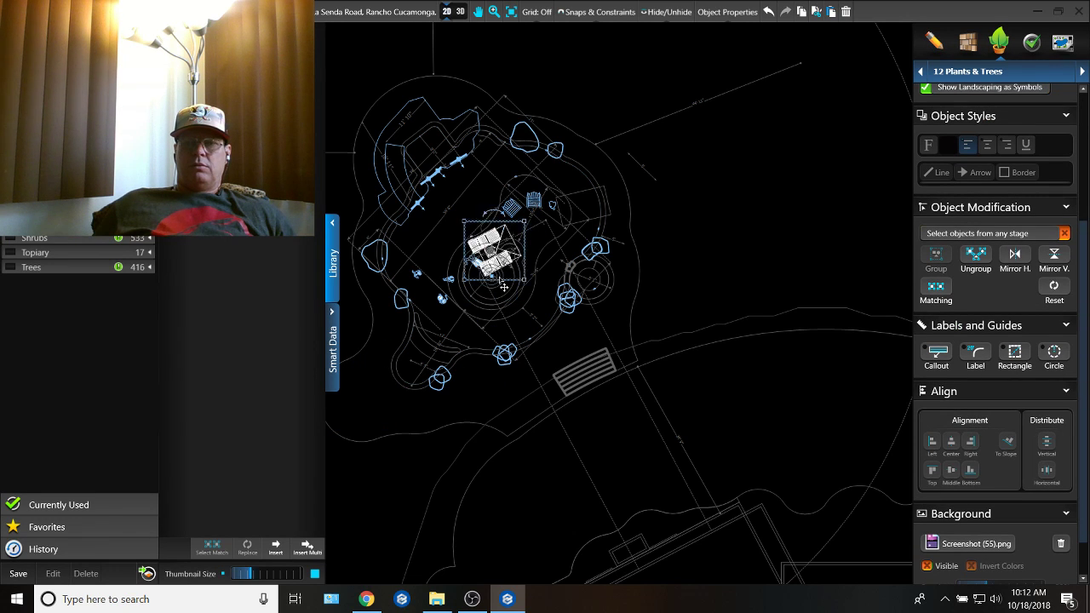
{"action": "left_click", "coordinate": [768, 11]}
Step: Position the two-lounger umbrella set around the island's seating area and delete both Adirondack chairs there
{"action": "scroll", "coordinate": [543, 221], "scroll_direction": "up", "scroll_amount": 4}
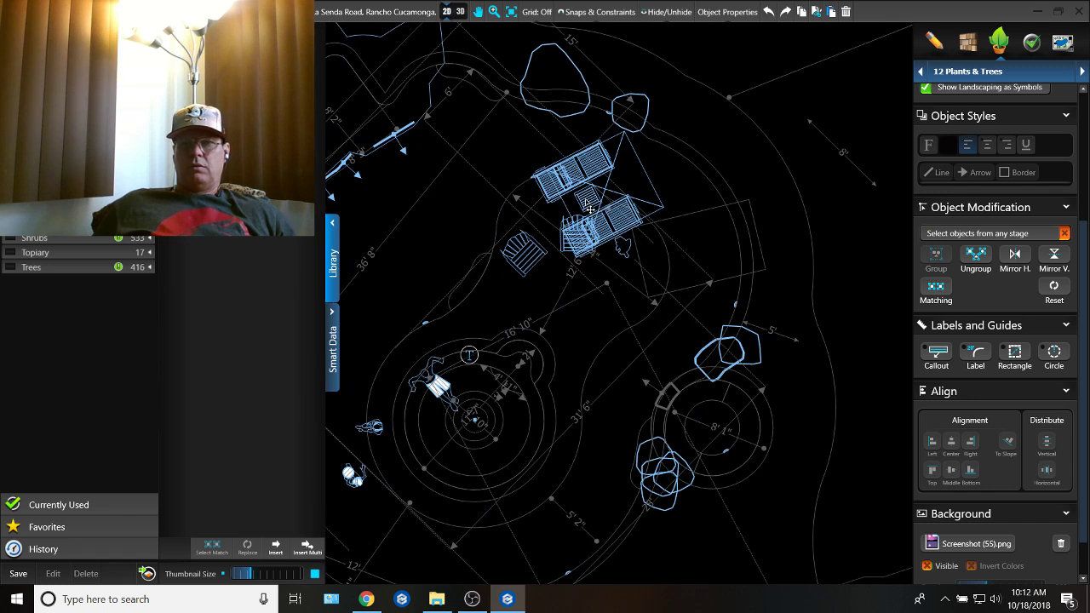
{"action": "left_click", "coordinate": [582, 219]}
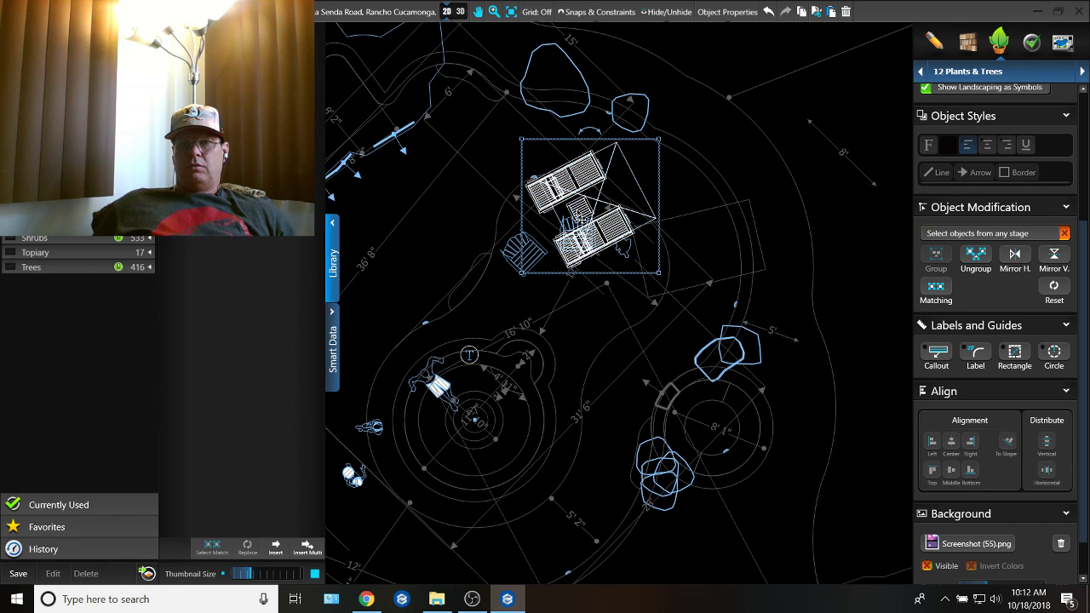
{"action": "left_click", "coordinate": [513, 256]}
{"action": "key", "text": "Delete"}
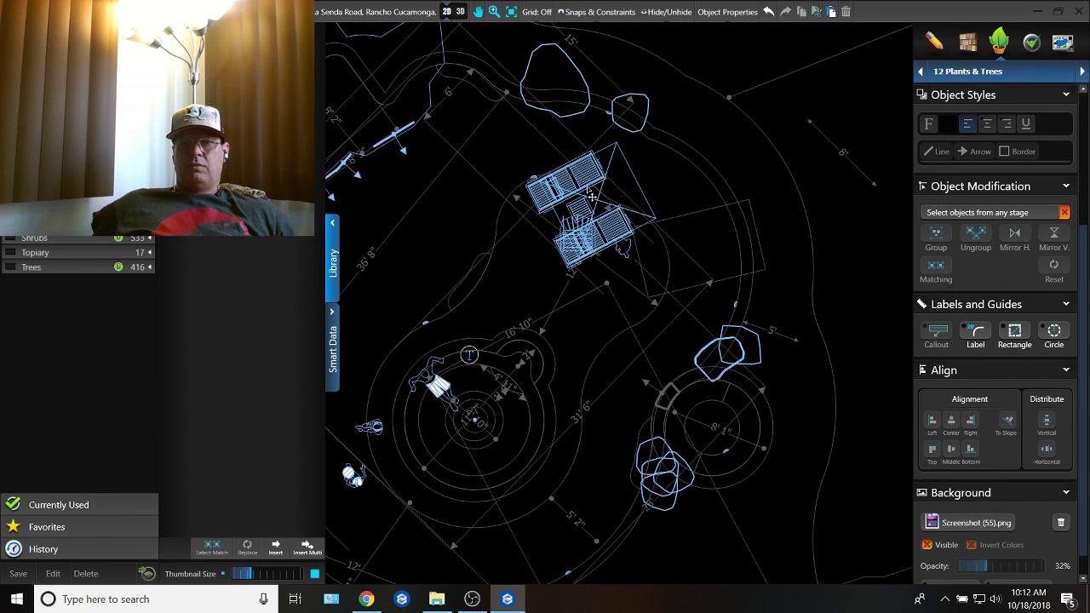
{"action": "left_click_drag", "start_coordinate": [588, 177], "coordinate": [568, 80]}
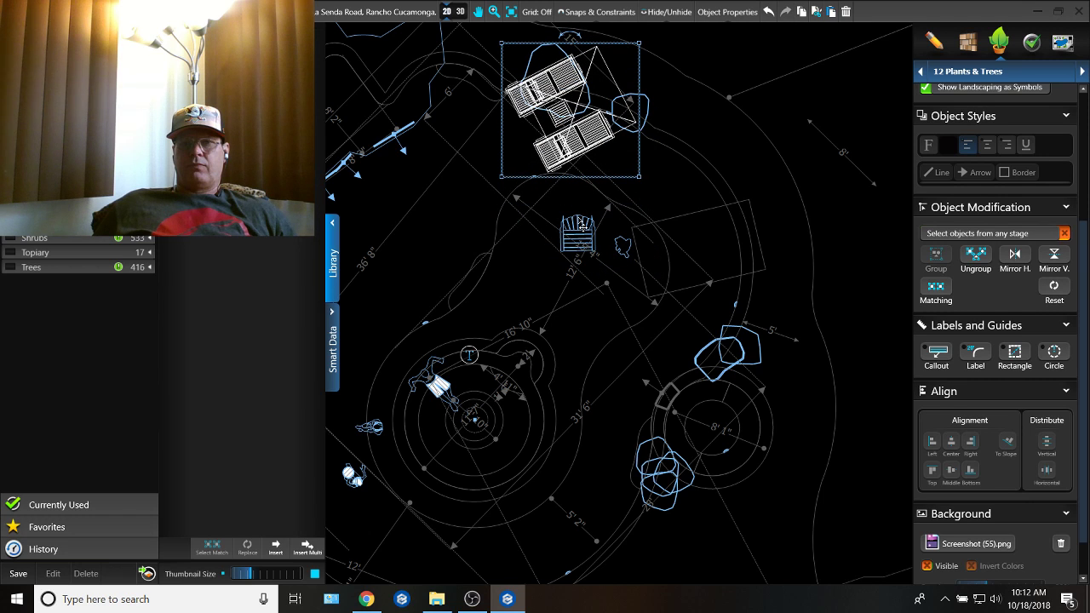
{"action": "left_click", "coordinate": [581, 222]}
{"action": "key", "text": "Delete"}
Step: Move the lounger set back onto the island's far end and rotate it so its umbrella side faces the fire pit
{"action": "left_click", "coordinate": [572, 135]}
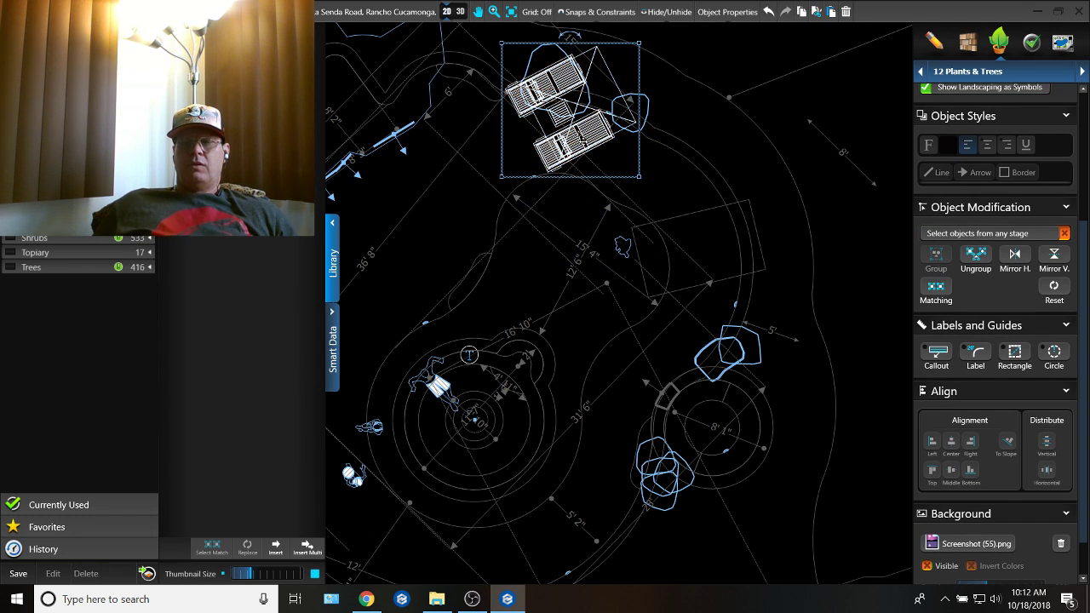
{"action": "left_click_drag", "start_coordinate": [577, 127], "coordinate": [579, 213]}
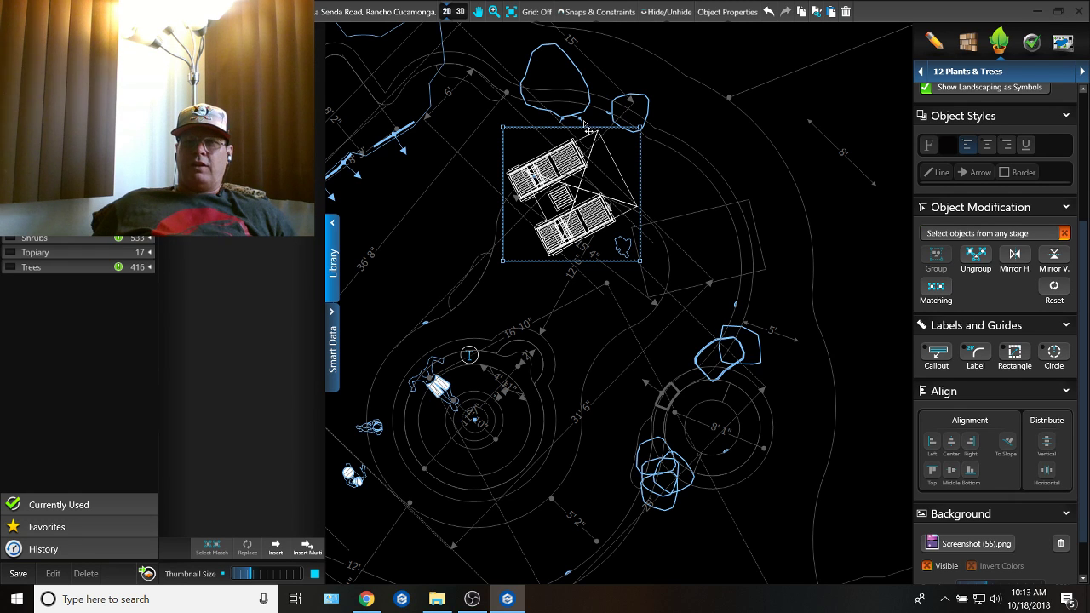
{"action": "left_click_drag", "start_coordinate": [581, 123], "coordinate": [614, 217]}
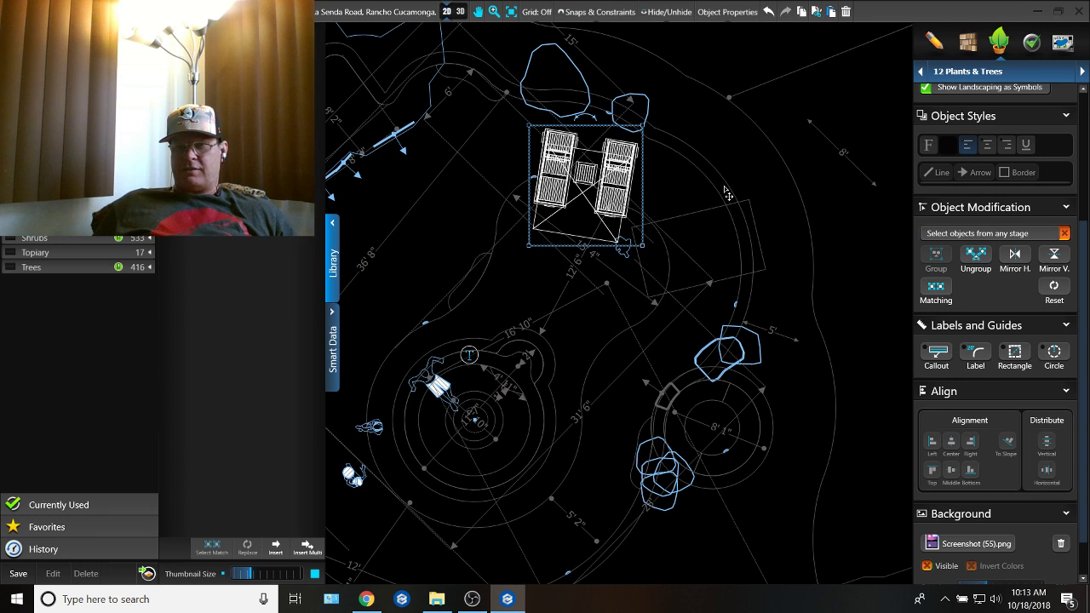
Step: In the Hardscapes & Decks stage, delete the island outline's end arcs that run beneath the two loungers
{"action": "left_click", "coordinate": [992, 71]}
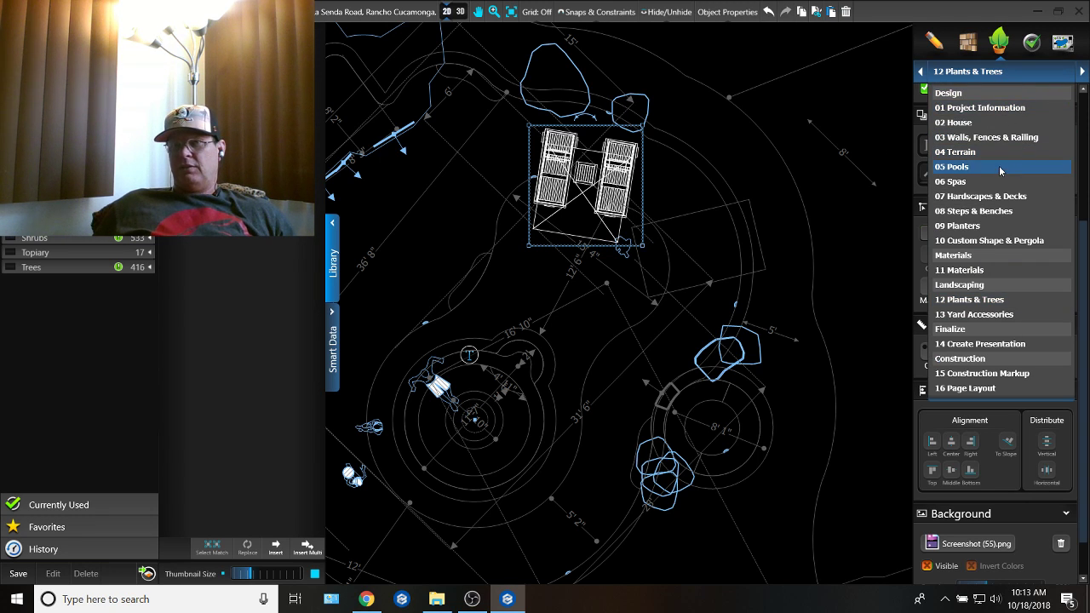
{"action": "key", "text": "Return"}
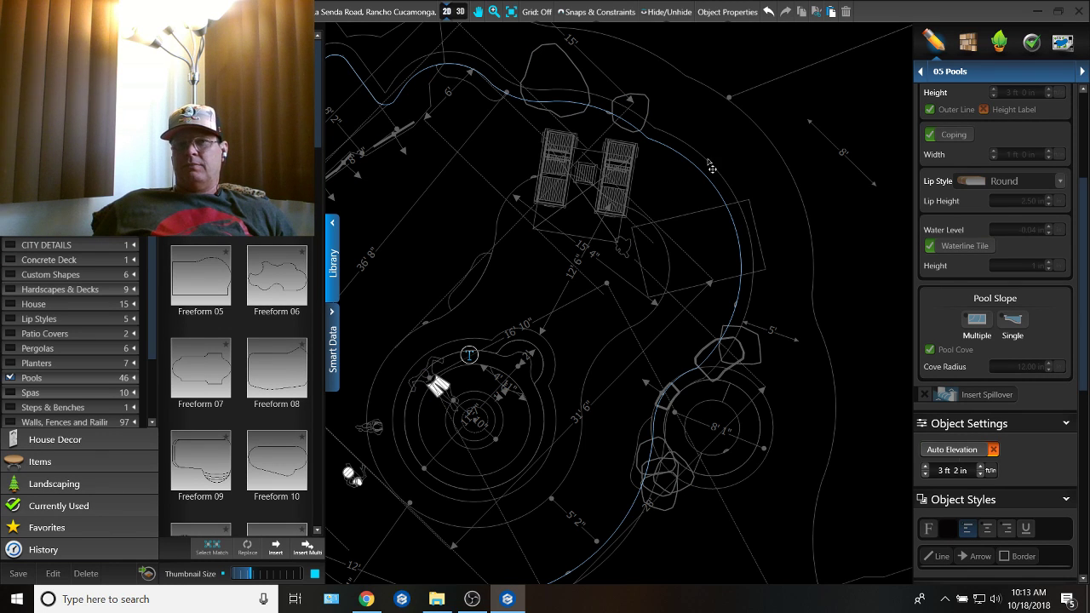
{"action": "left_click", "coordinate": [555, 190]}
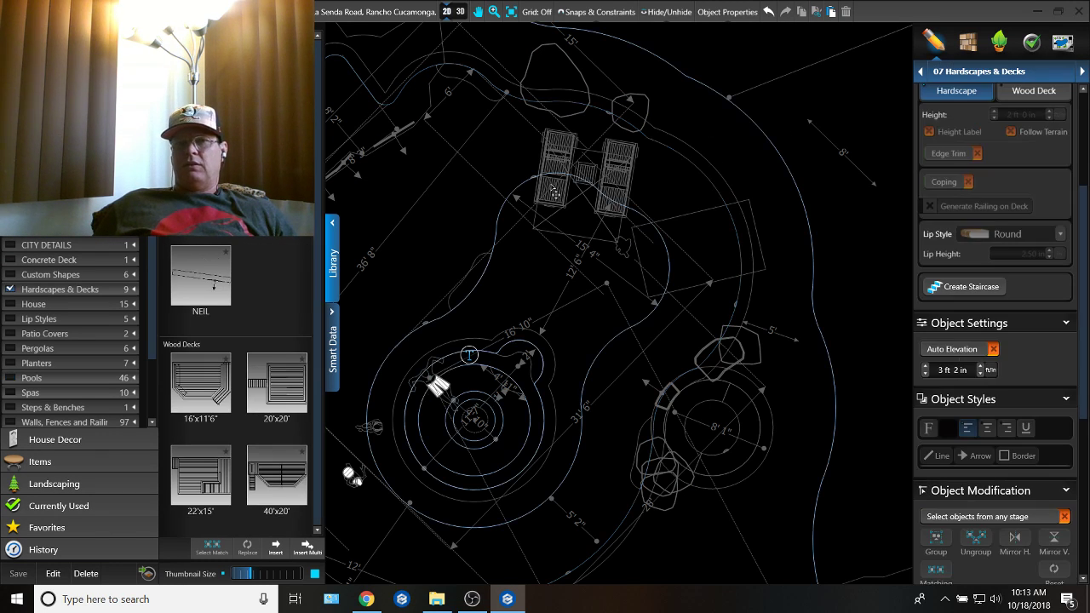
{"action": "scroll", "coordinate": [536, 189], "scroll_direction": "up", "scroll_amount": 1}
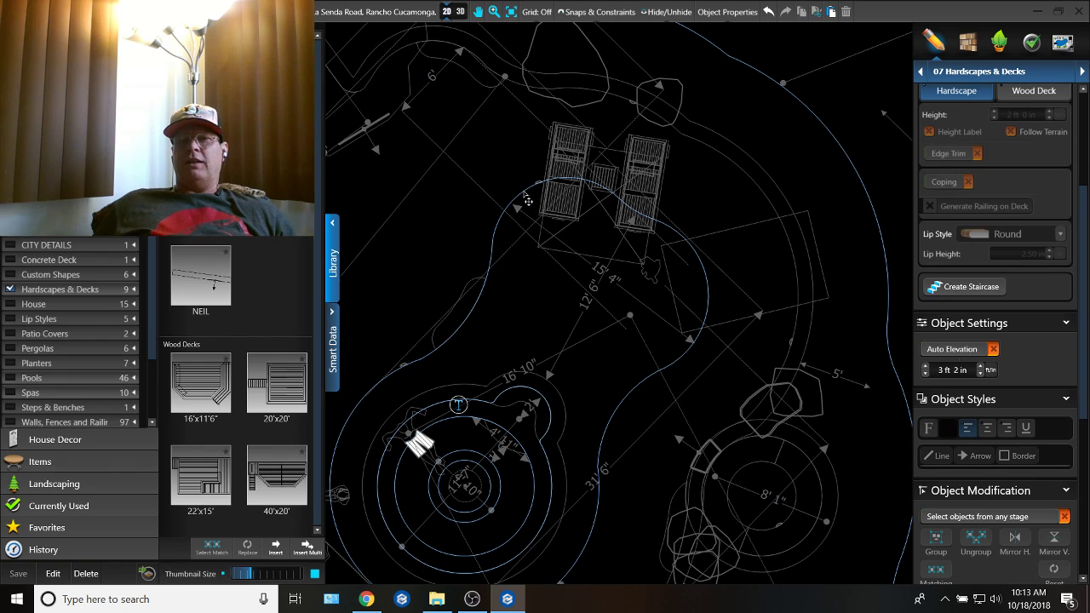
{"action": "left_click", "coordinate": [524, 195]}
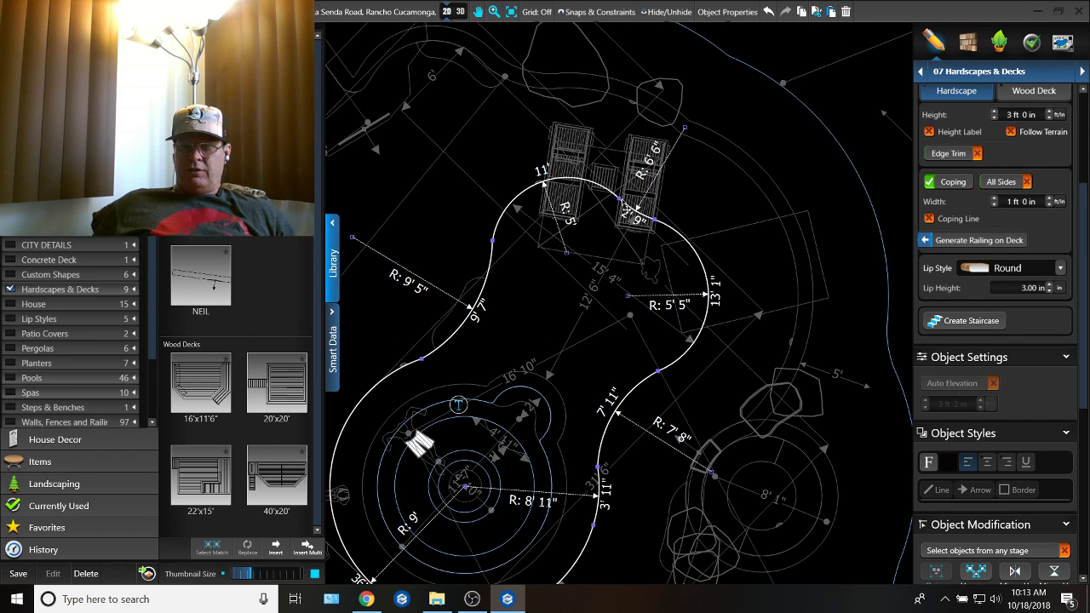
{"action": "left_click", "coordinate": [620, 198]}
{"action": "right_click", "coordinate": [626, 133]}
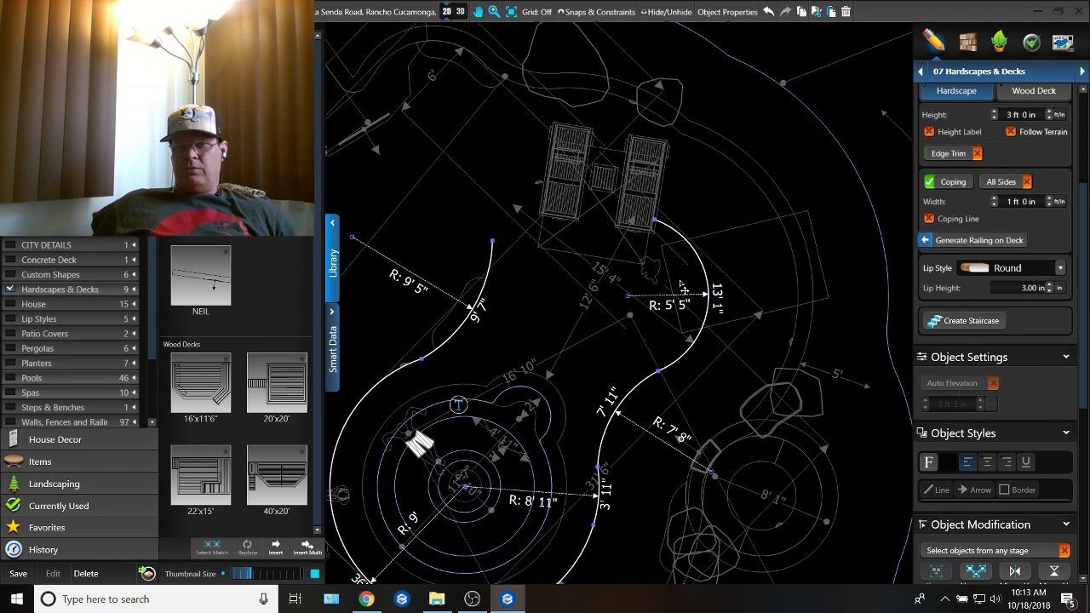
Step: Trim about 2' 1" off the island's remaining side arc, then add a 1' 7" radius transition and a 6' 4" radius arc around the loungers
{"action": "left_click", "coordinate": [681, 235]}
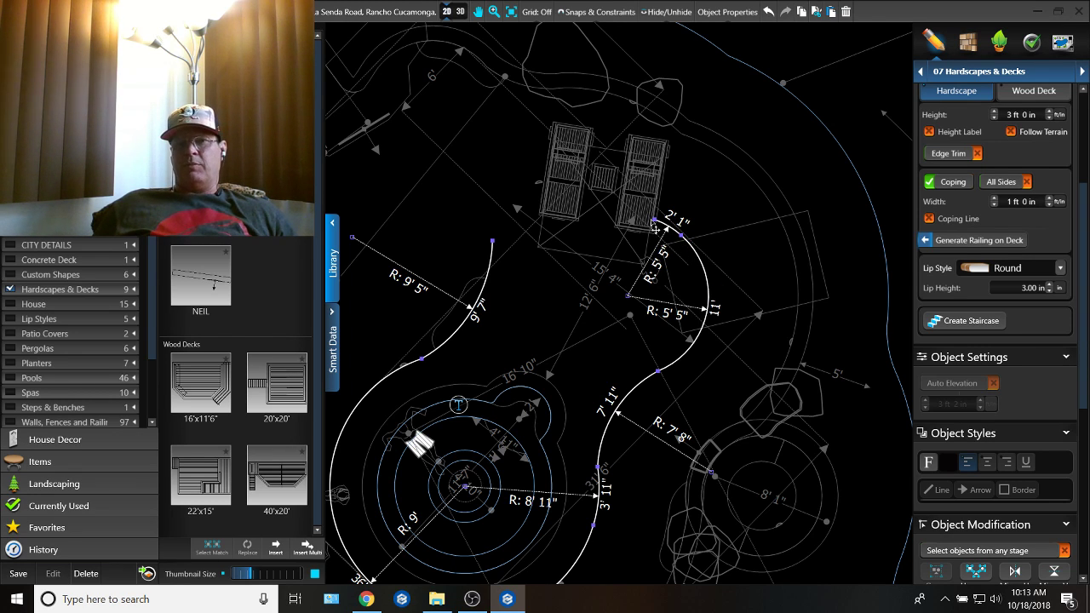
{"action": "left_click", "coordinate": [661, 227]}
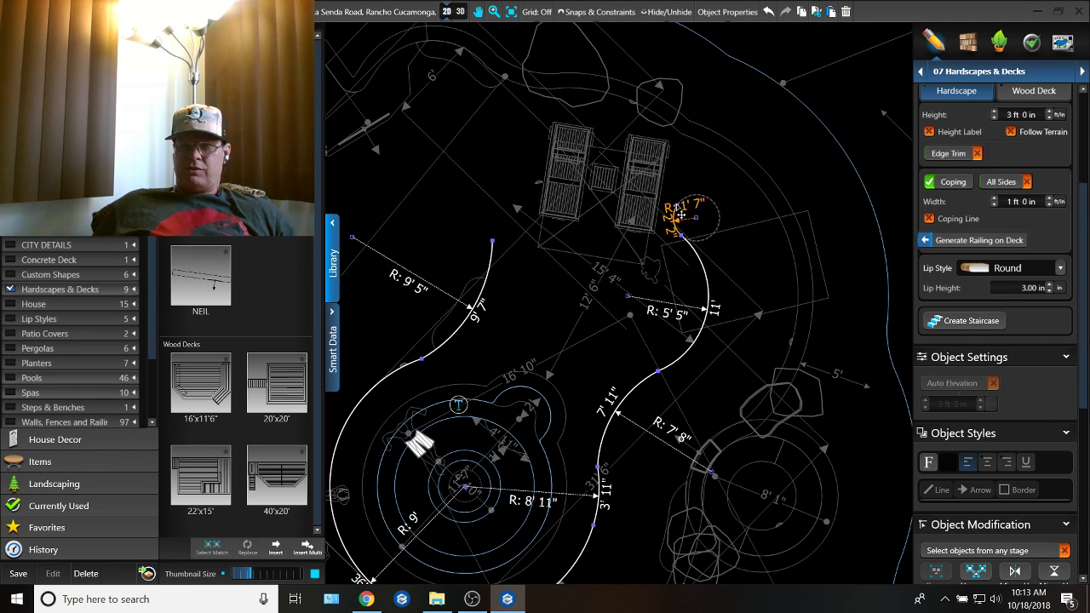
{"action": "left_click", "coordinate": [586, 198]}
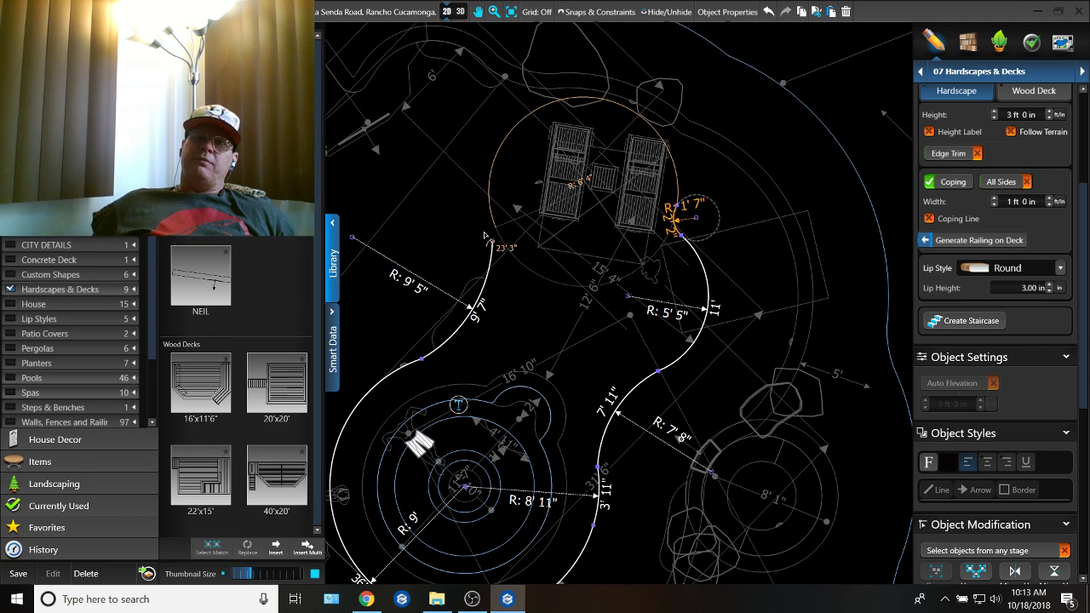
{"action": "left_click", "coordinate": [465, 202]}
Step: Close the island outline on the opposite side with a transition arc of about 9' 1" radius and 2' 9" length
{"action": "middle_click_drag", "start_coordinate": [465, 202], "coordinate": [678, 194]}
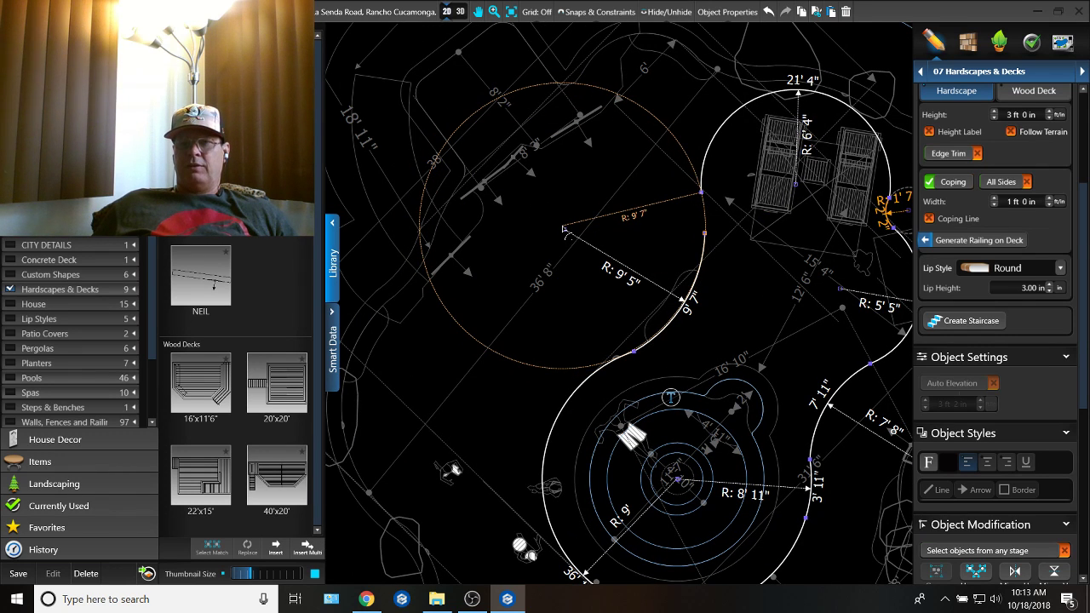
{"action": "left_click", "coordinate": [564, 229]}
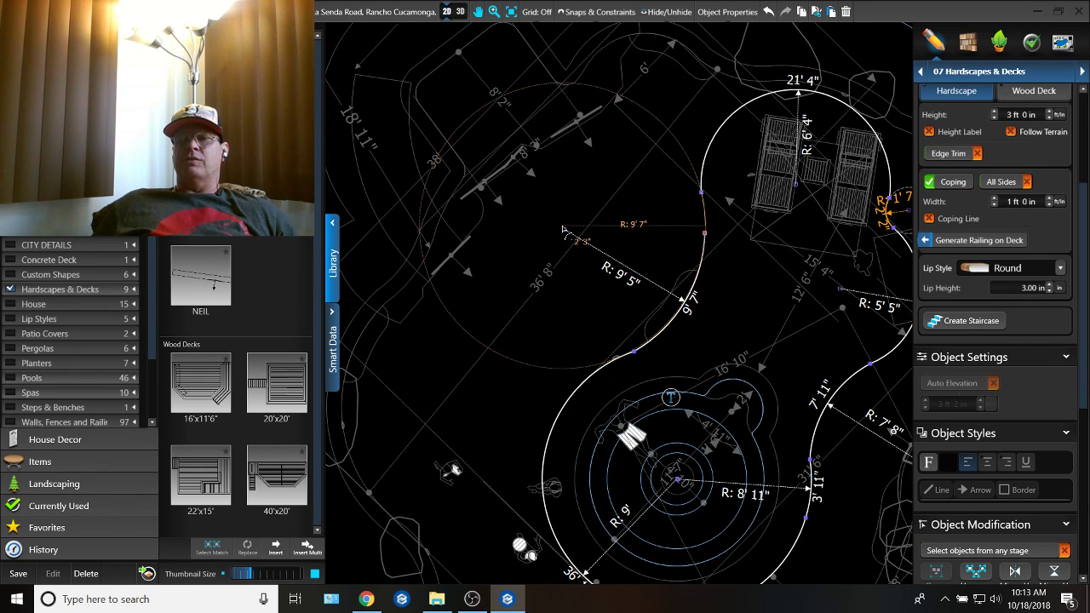
{"action": "left_click", "coordinate": [689, 237]}
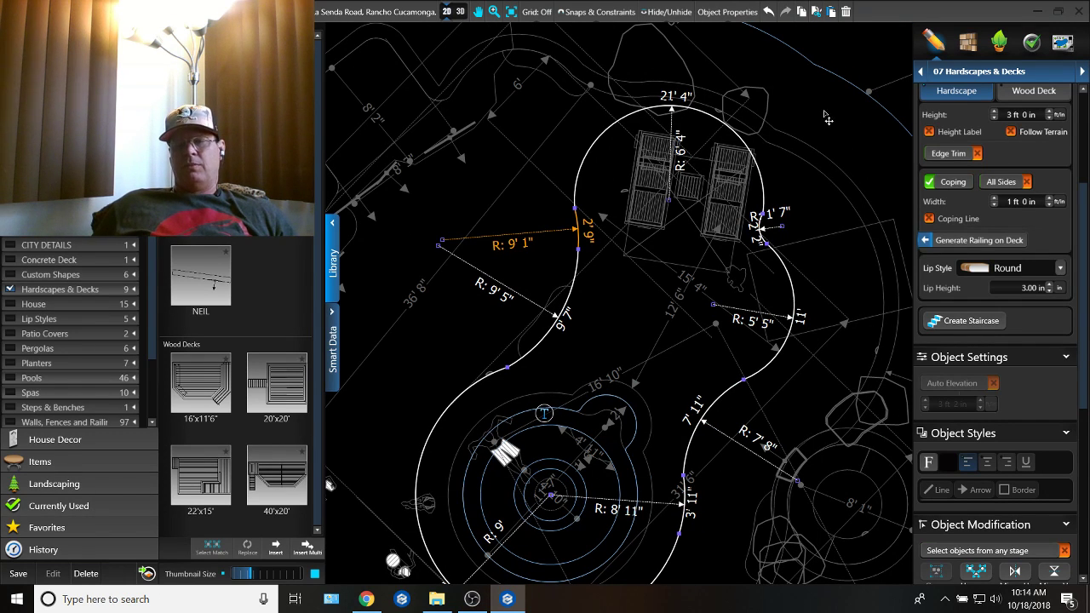
Step: In the Pools stage, place a 6 ft dimension from the island's side to the pool edge and one of about 6' 1" outward from its far end
{"action": "left_click", "coordinate": [980, 71]}
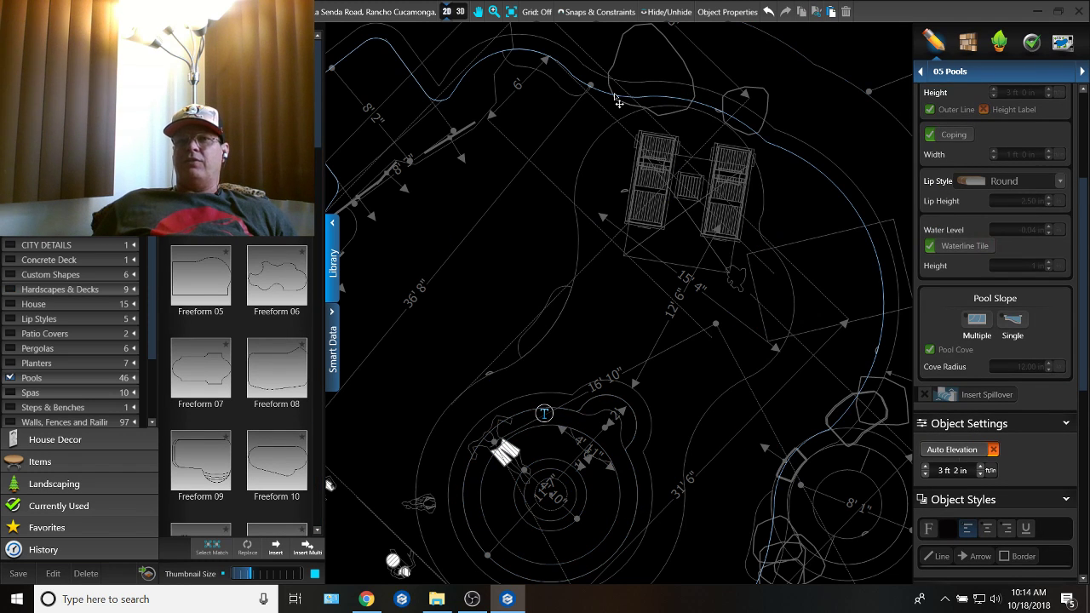
{"action": "middle_click_drag", "start_coordinate": [688, 128], "coordinate": [514, 91]}
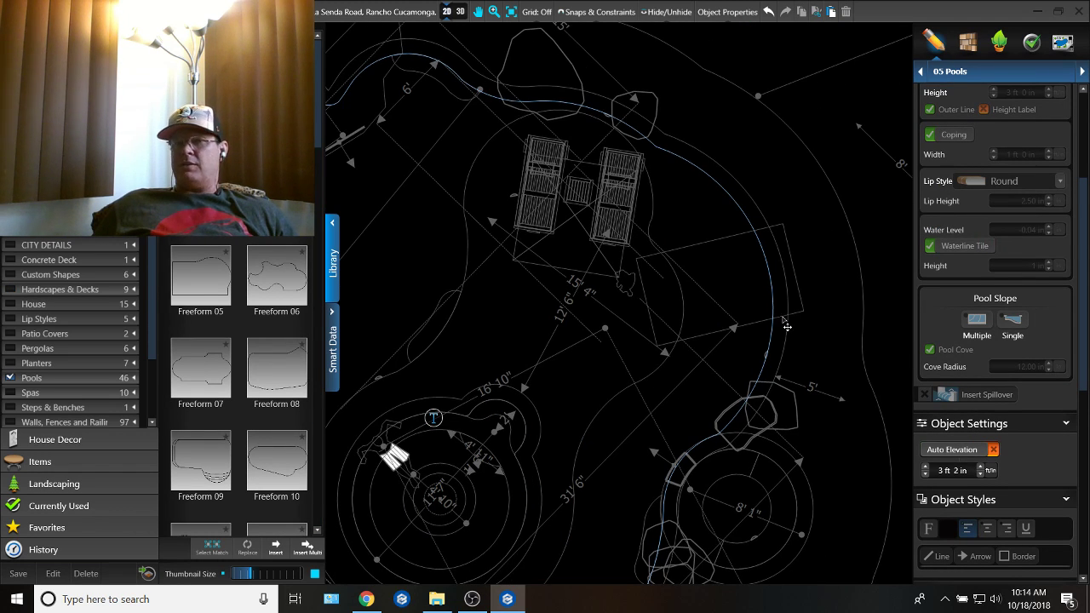
{"action": "middle_click_drag", "start_coordinate": [787, 326], "coordinate": [769, 181]}
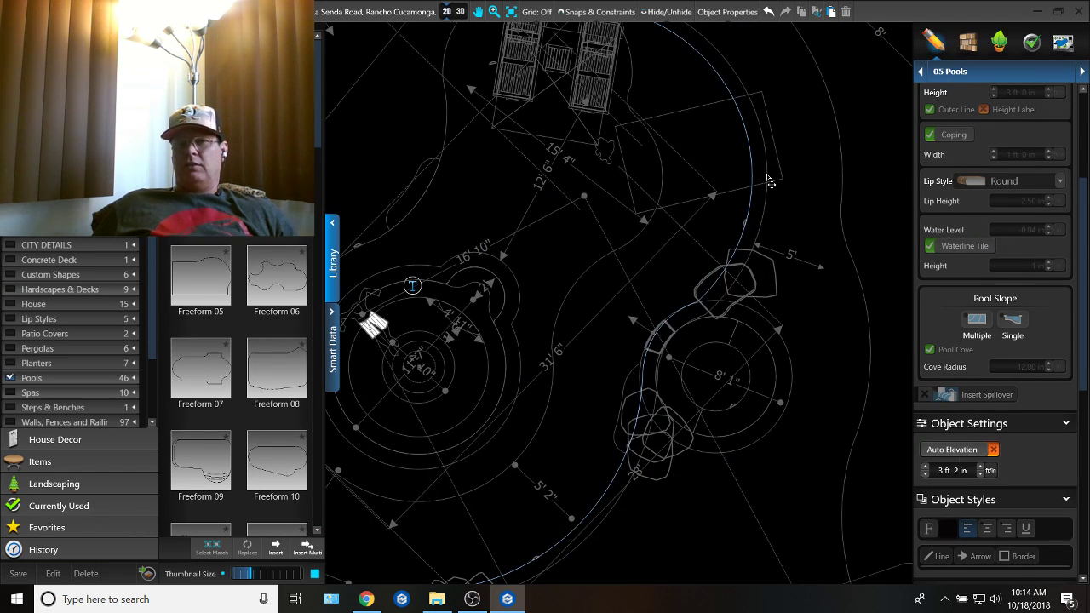
{"action": "left_click", "coordinate": [666, 183]}
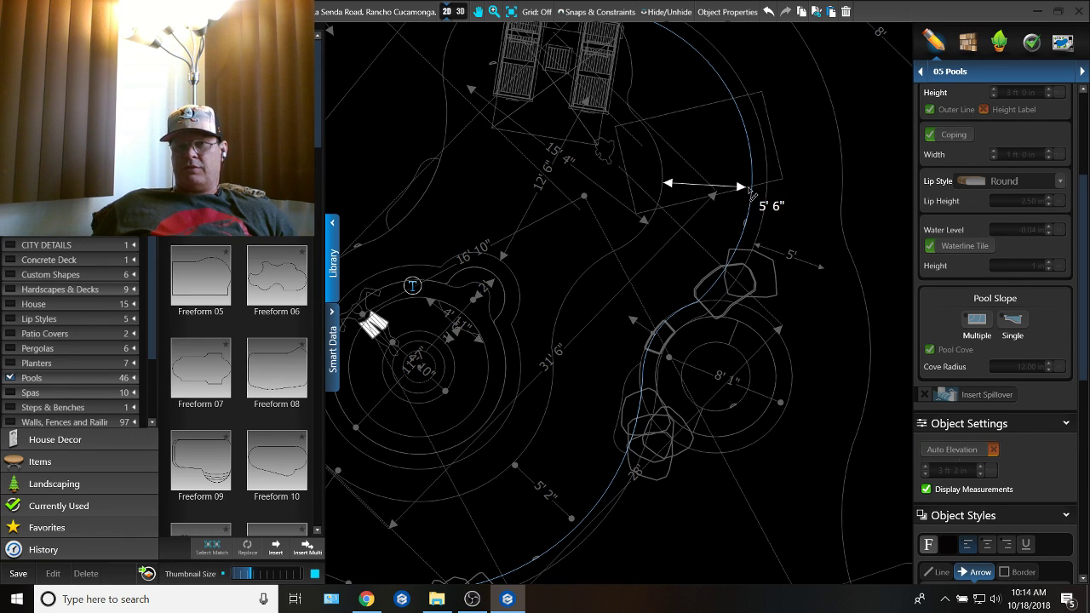
{"action": "left_click", "coordinate": [749, 186]}
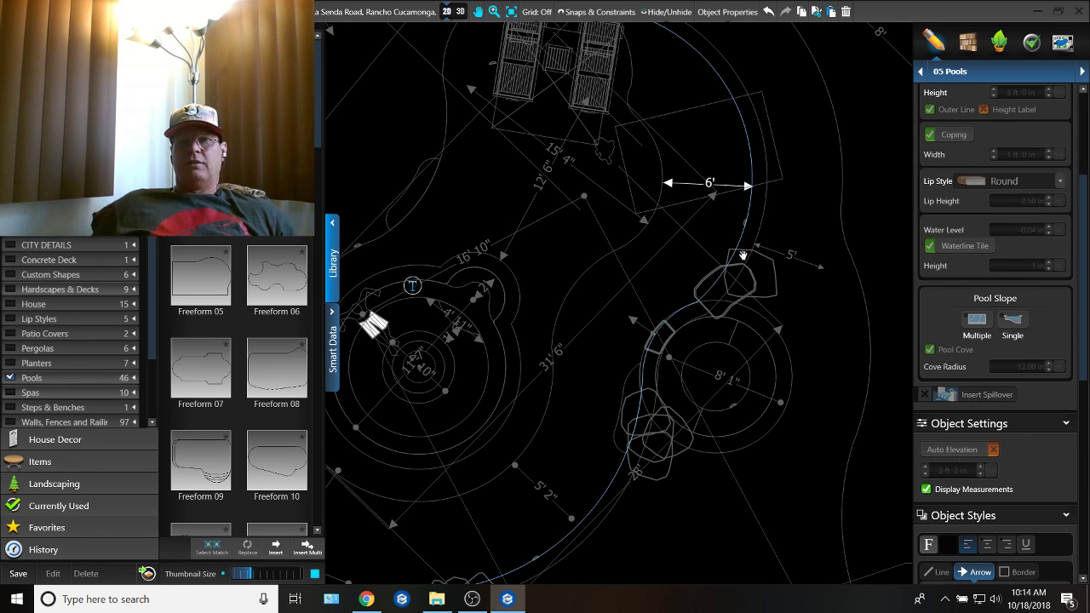
{"action": "middle_click_drag", "start_coordinate": [742, 255], "coordinate": [807, 368]}
{"action": "middle_click_drag", "start_coordinate": [643, 123], "coordinate": [639, 234]}
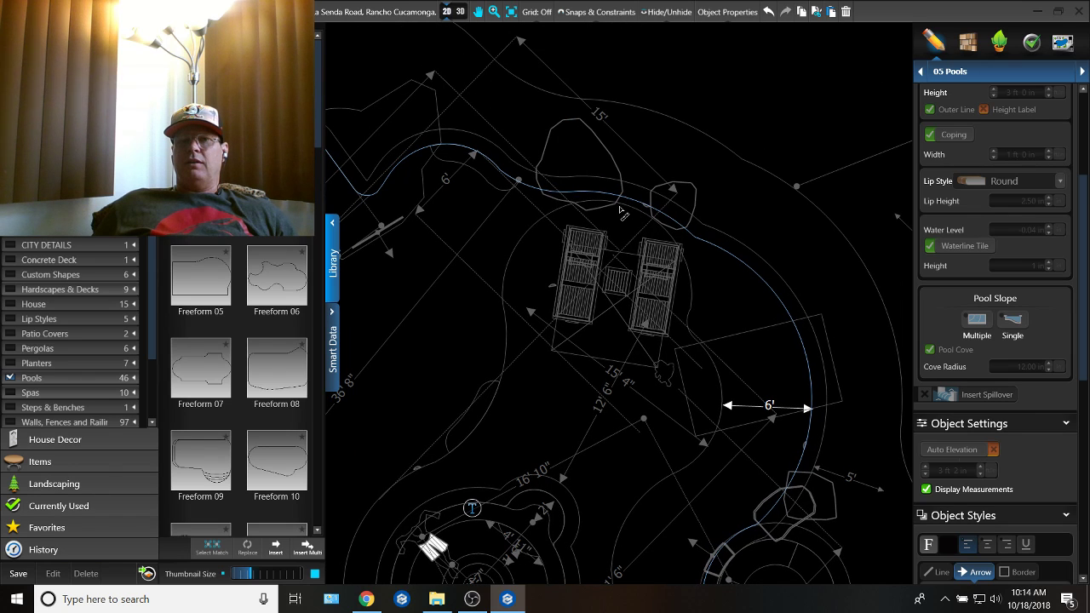
{"action": "left_click", "coordinate": [621, 202]}
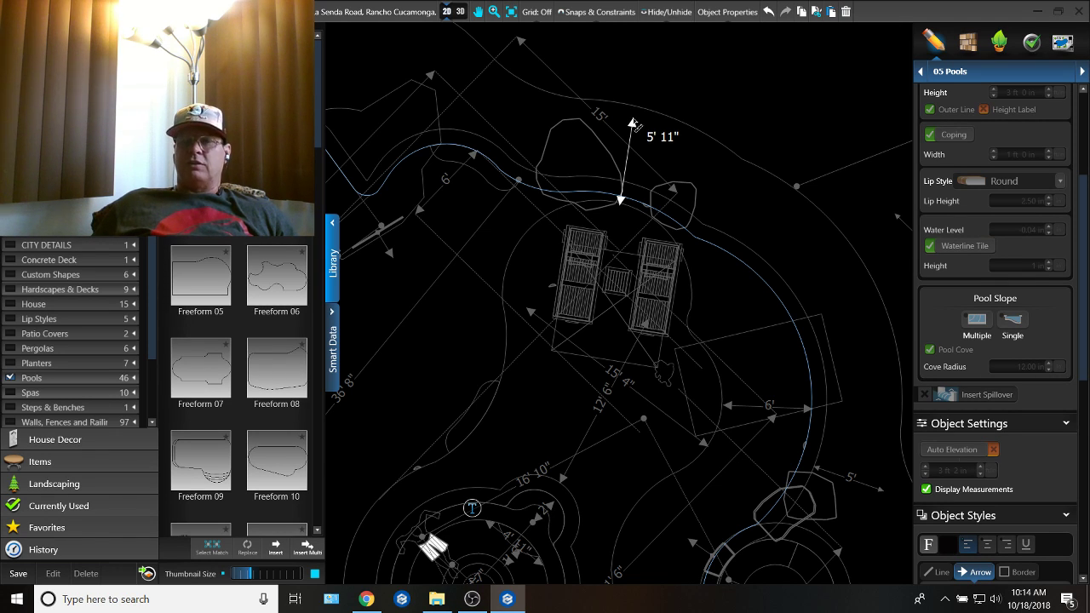
{"action": "left_click", "coordinate": [633, 118]}
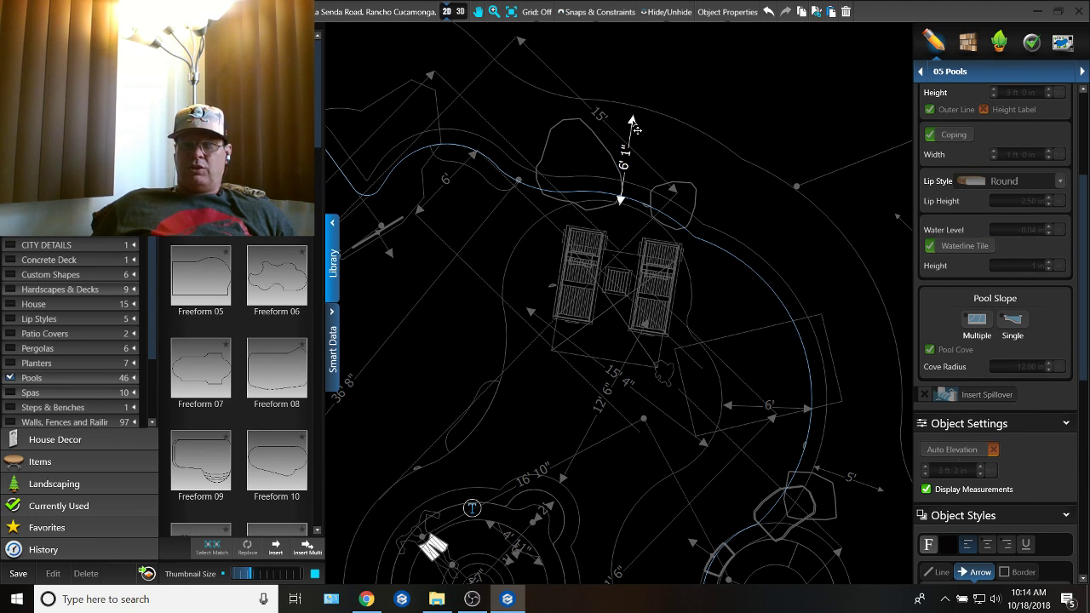
Step: Split the pool outline's 8' 10" arc about 1' 9" from its end nearest the loungers
{"action": "left_click", "coordinate": [535, 194]}
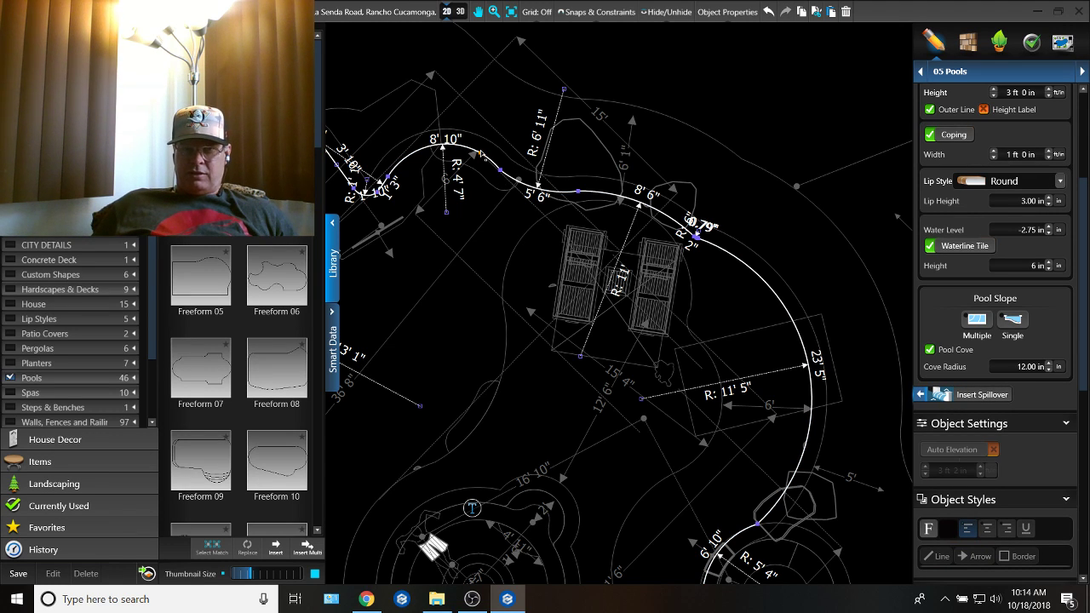
{"action": "left_click", "coordinate": [482, 155]}
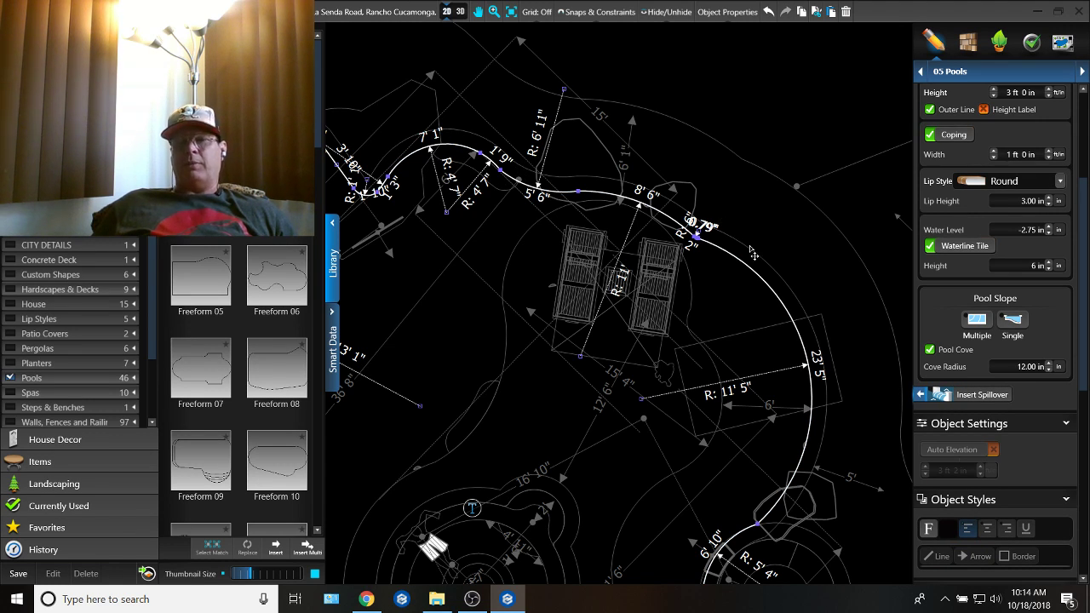
Step: Copy the 6 ft dimension beside the loungers and adjust its ends to mark 6 ft between the redrawn island edge and the pool edge
{"action": "left_click", "coordinate": [764, 417]}
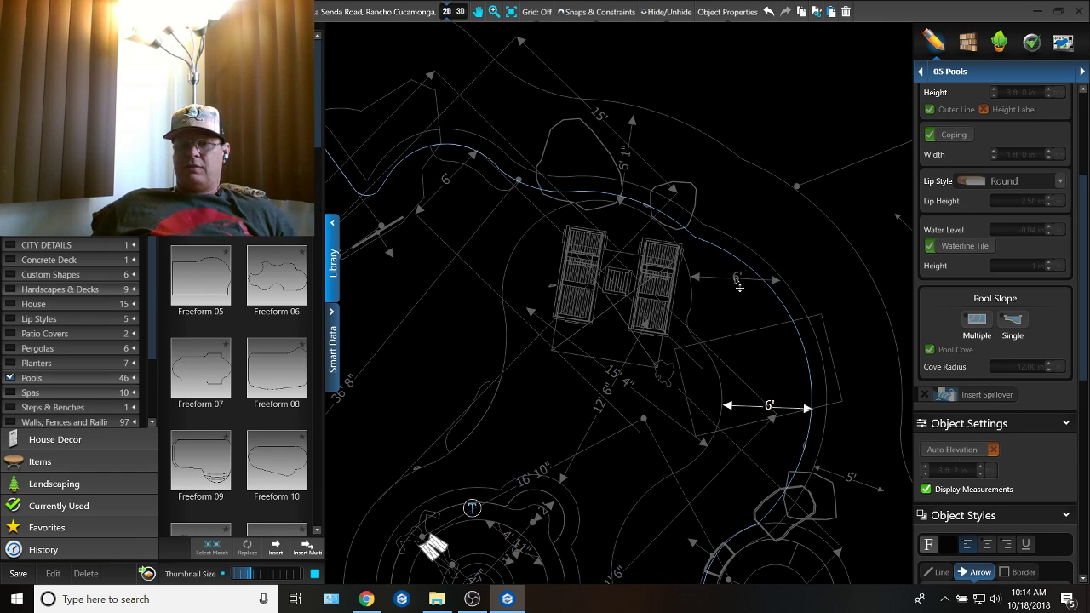
{"action": "left_click", "coordinate": [739, 286]}
{"action": "left_click", "coordinate": [781, 287]}
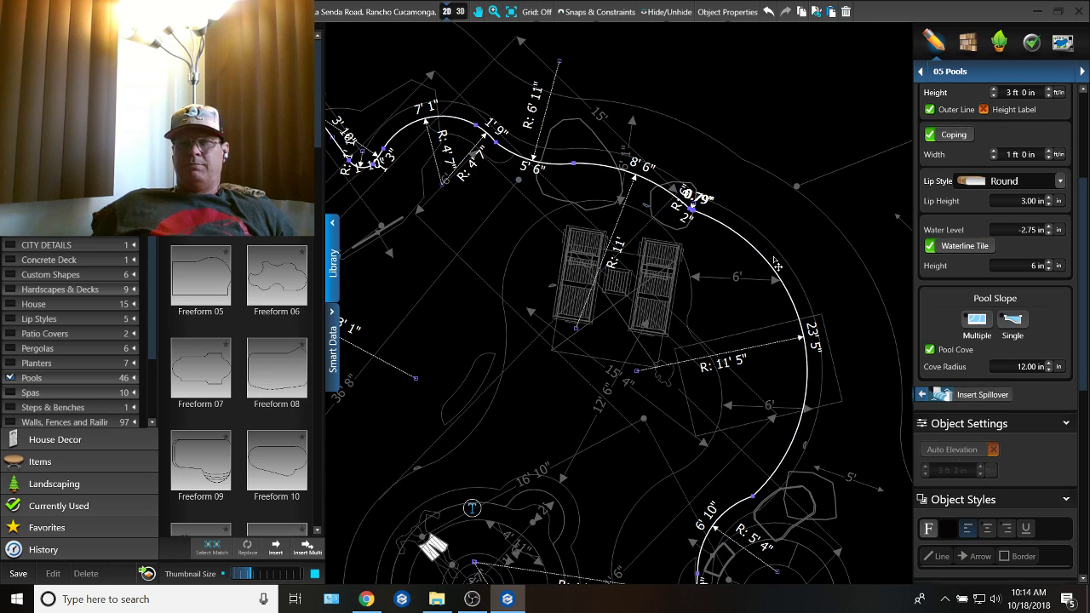
{"action": "left_click", "coordinate": [769, 11]}
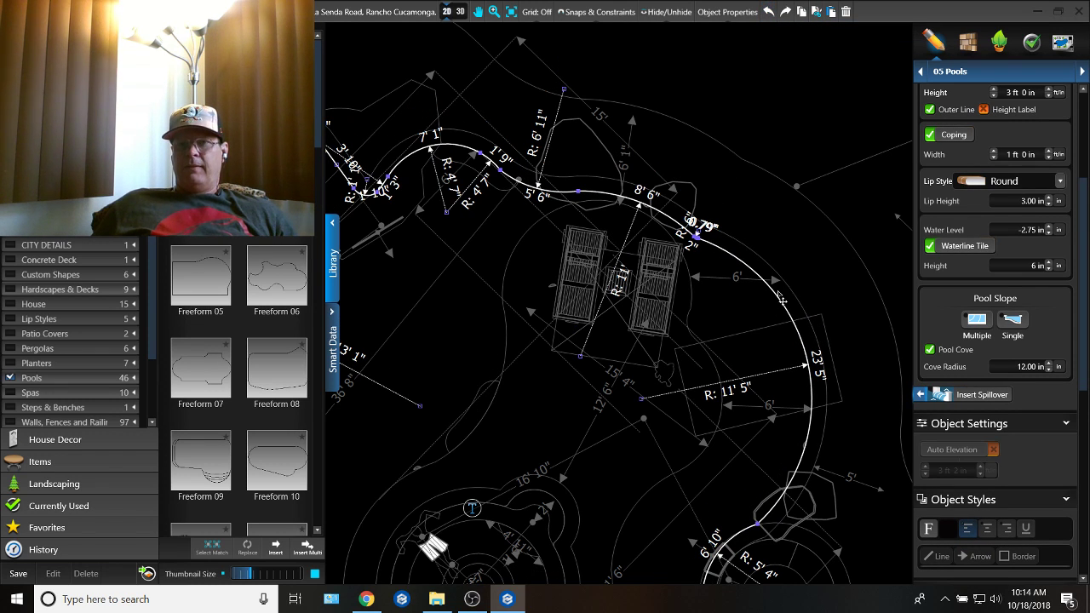
{"action": "left_click", "coordinate": [712, 279]}
{"action": "mouse_move", "coordinate": [779, 281]}
{"action": "left_mouse_down"}
{"action": "mouse_move", "coordinate": [784, 252]}
{"action": "mouse_move", "coordinate": [780, 264]}
{"action": "left_mouse_up"}
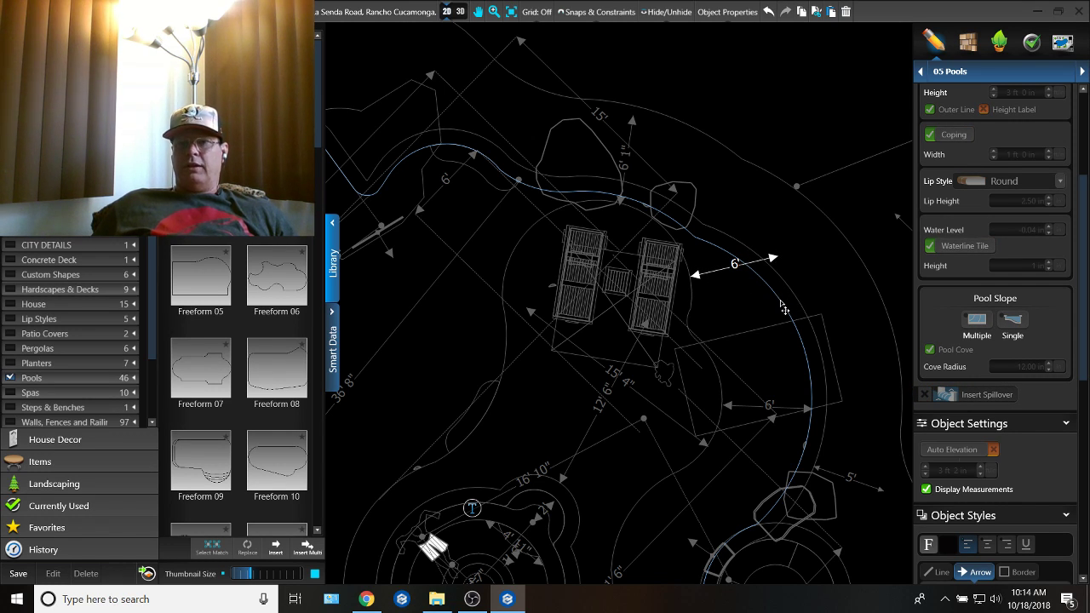
{"action": "left_click_drag", "start_coordinate": [715, 282], "coordinate": [719, 309]}
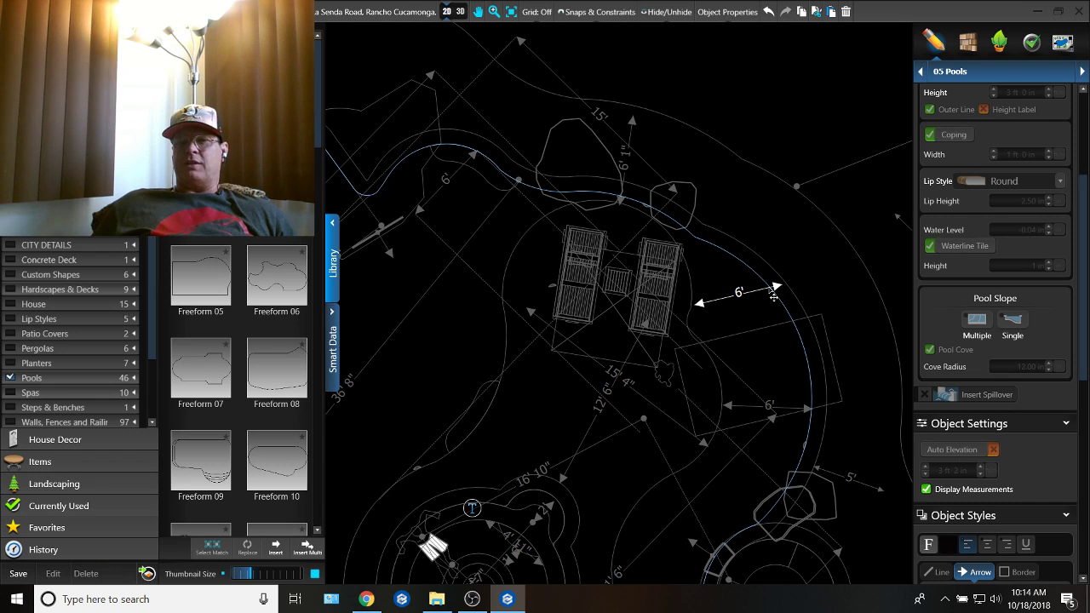
{"action": "scroll", "coordinate": [750, 311], "scroll_direction": "up", "scroll_amount": 2}
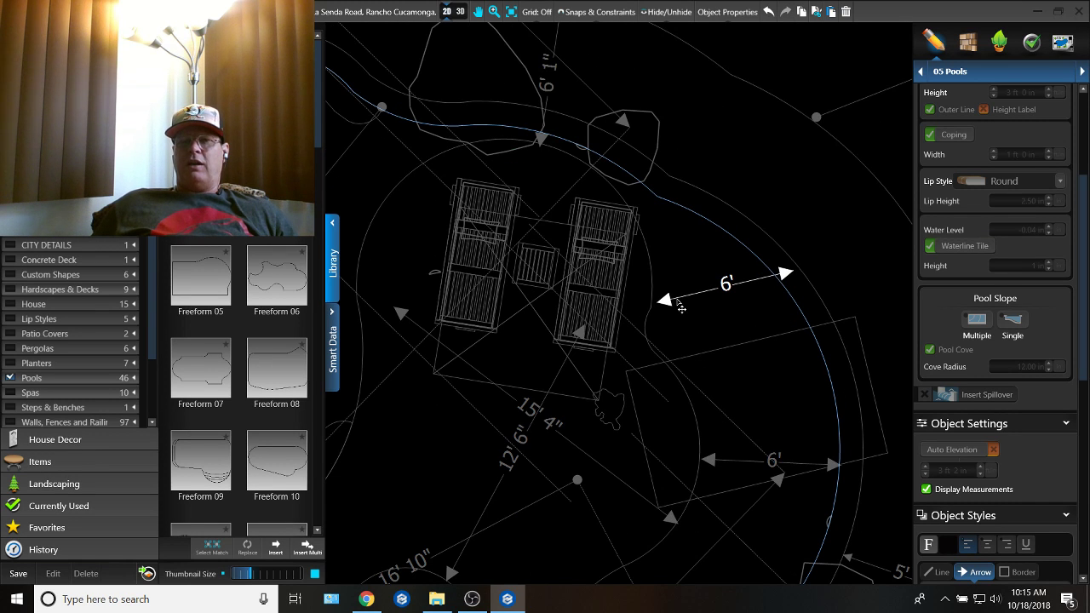
{"action": "left_click_drag", "start_coordinate": [669, 306], "coordinate": [659, 306]}
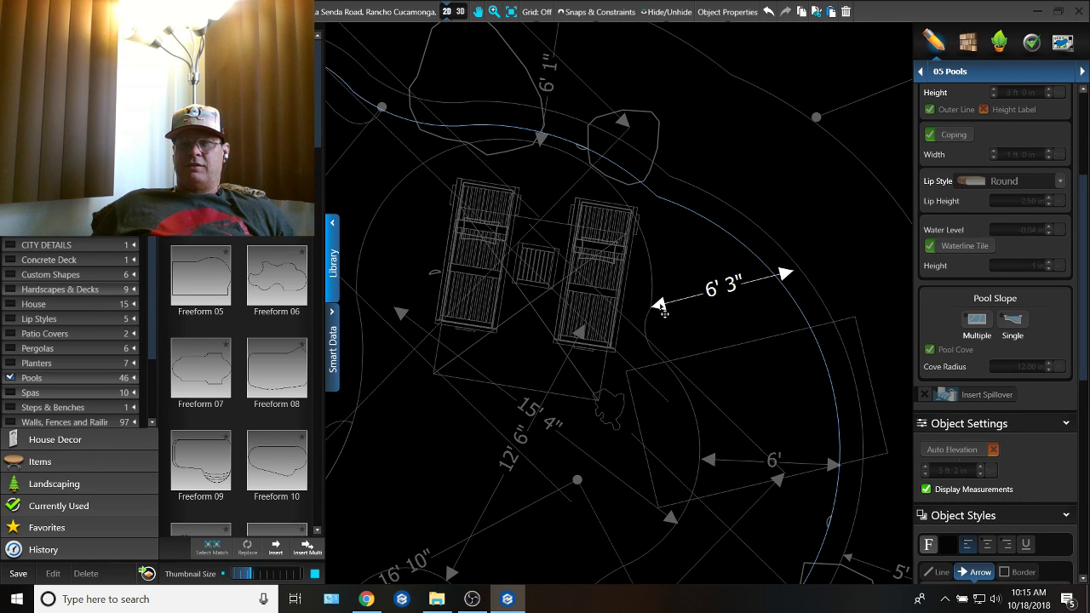
{"action": "left_click_drag", "start_coordinate": [785, 282], "coordinate": [783, 296]}
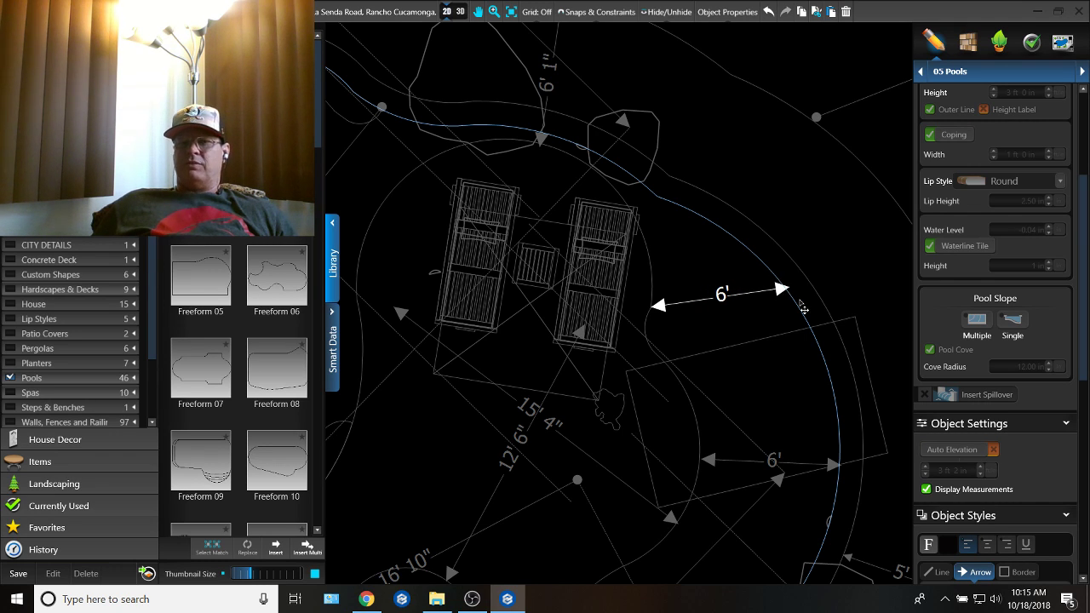
Step: Split the pool outline's 23' 5" arc at the copied 6 ft mark and delete the outline arcs between there and the loungers' far side
{"action": "left_click", "coordinate": [801, 313]}
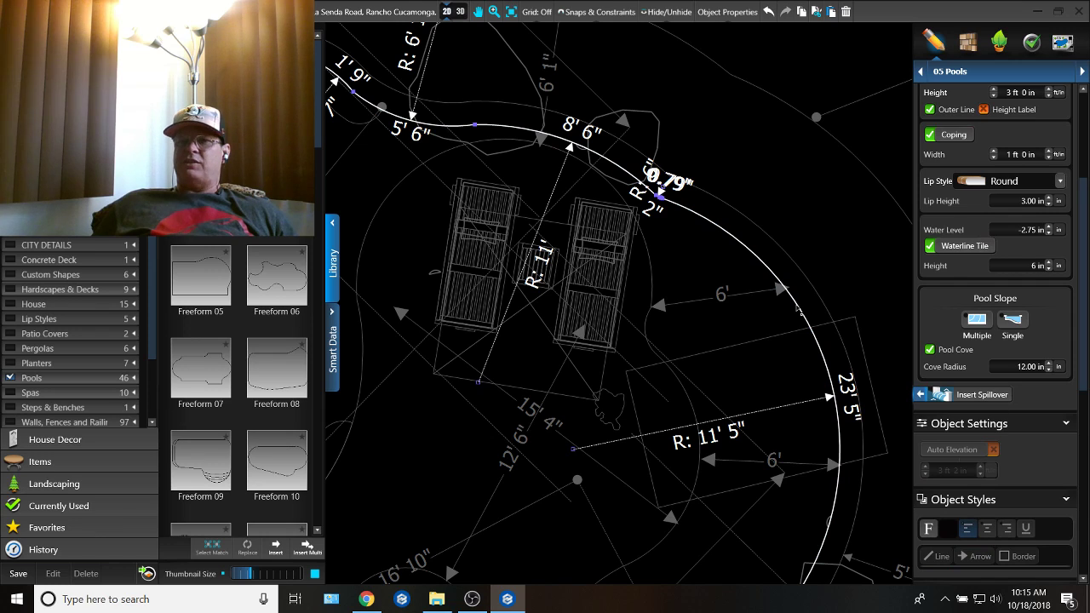
{"action": "double_click", "coordinate": [796, 307]}
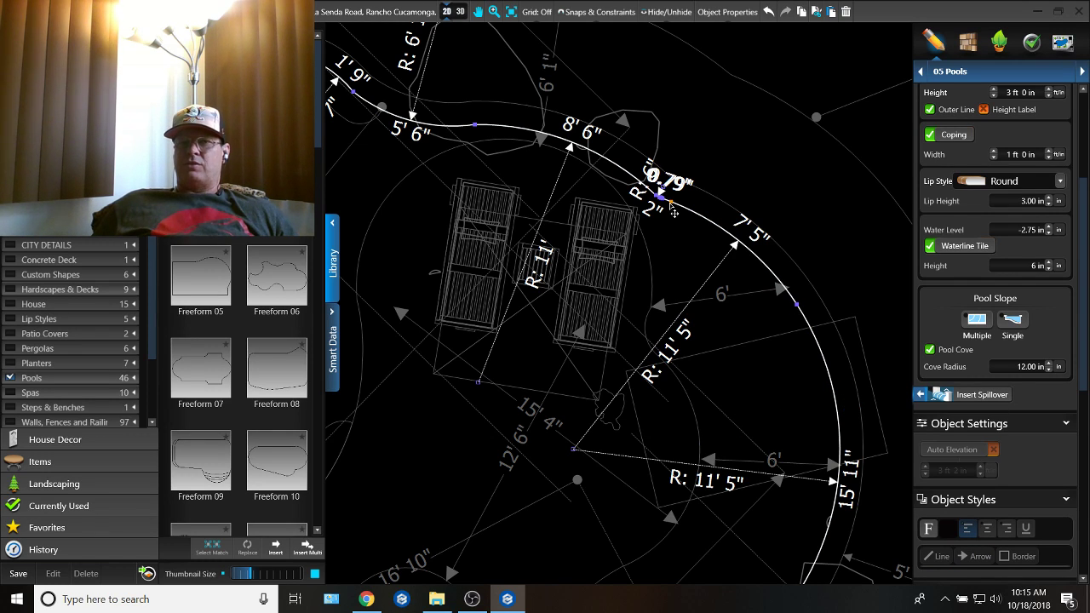
{"action": "left_click_drag", "start_coordinate": [661, 198], "coordinate": [725, 150]}
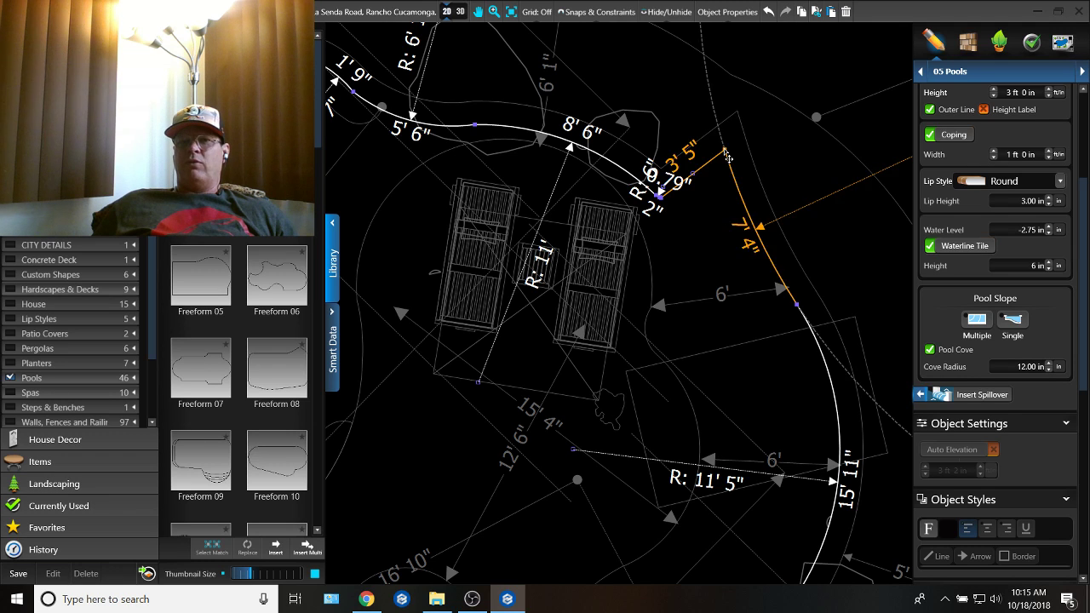
{"action": "key", "text": "Delete"}
{"action": "left_click_drag", "start_coordinate": [659, 197], "coordinate": [686, 113]}
{"action": "key", "text": "Delete"}
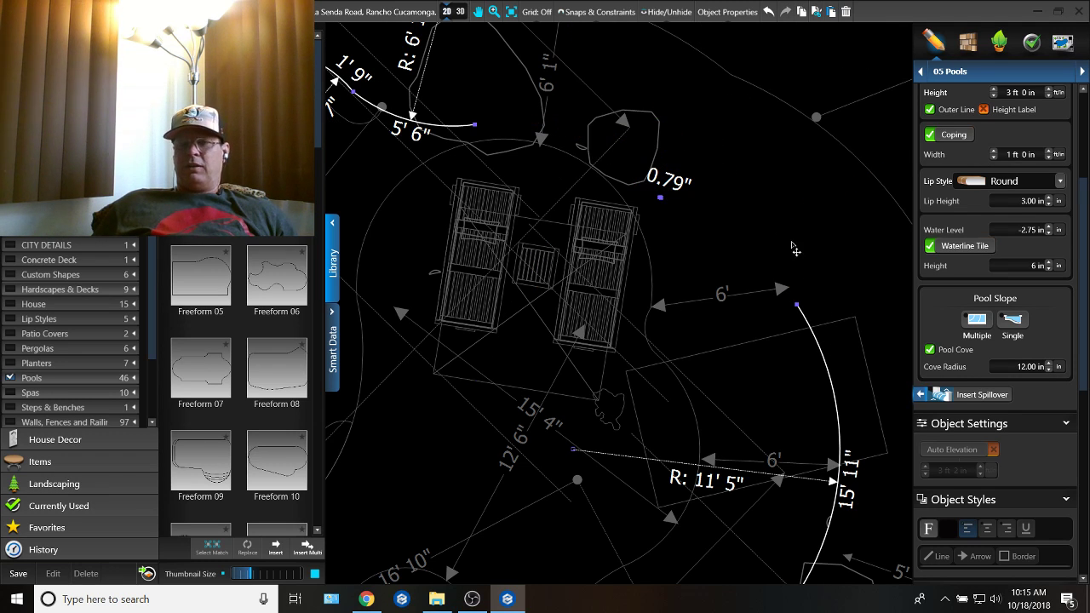
Step: Draw a reverse-curving arc of about 2' 2" radius and 1' 2" length from the pool outline's open end beside the 6 ft mark
{"action": "left_click", "coordinate": [797, 305]}
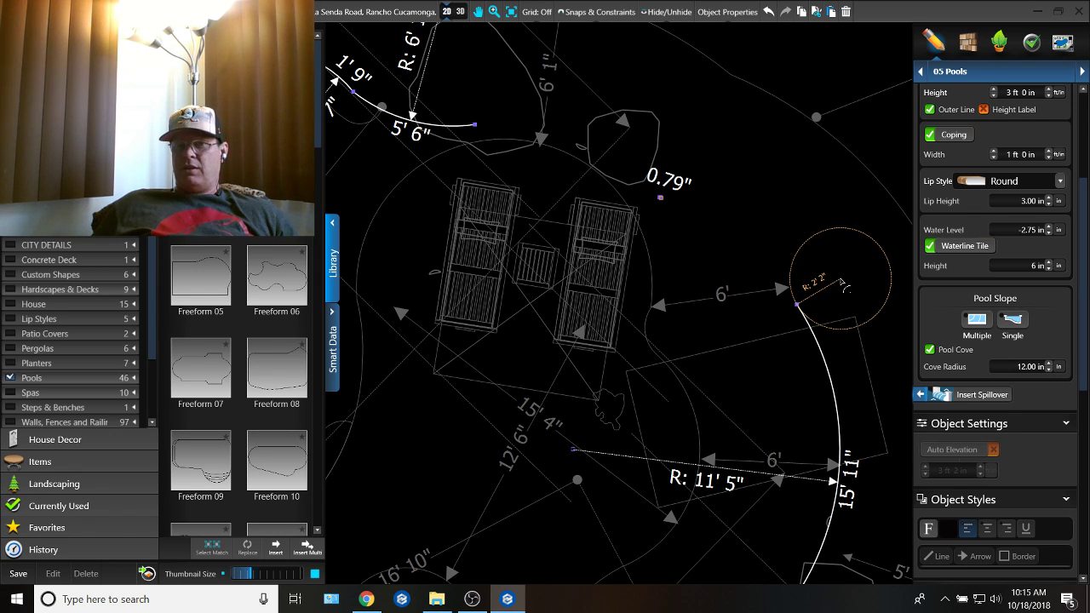
{"action": "left_click", "coordinate": [843, 283]}
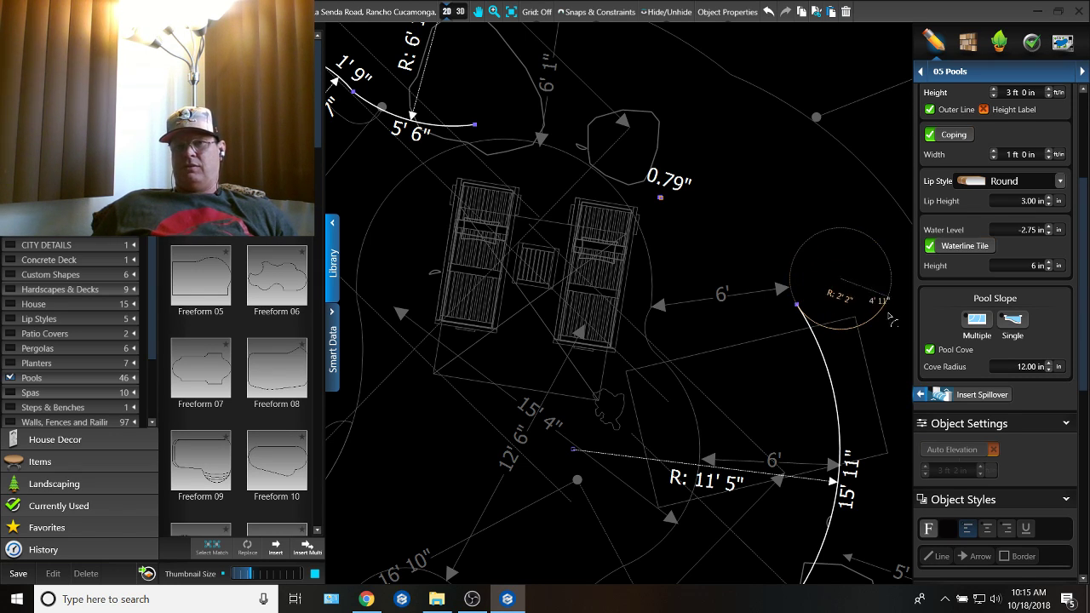
{"action": "left_click", "coordinate": [747, 278]}
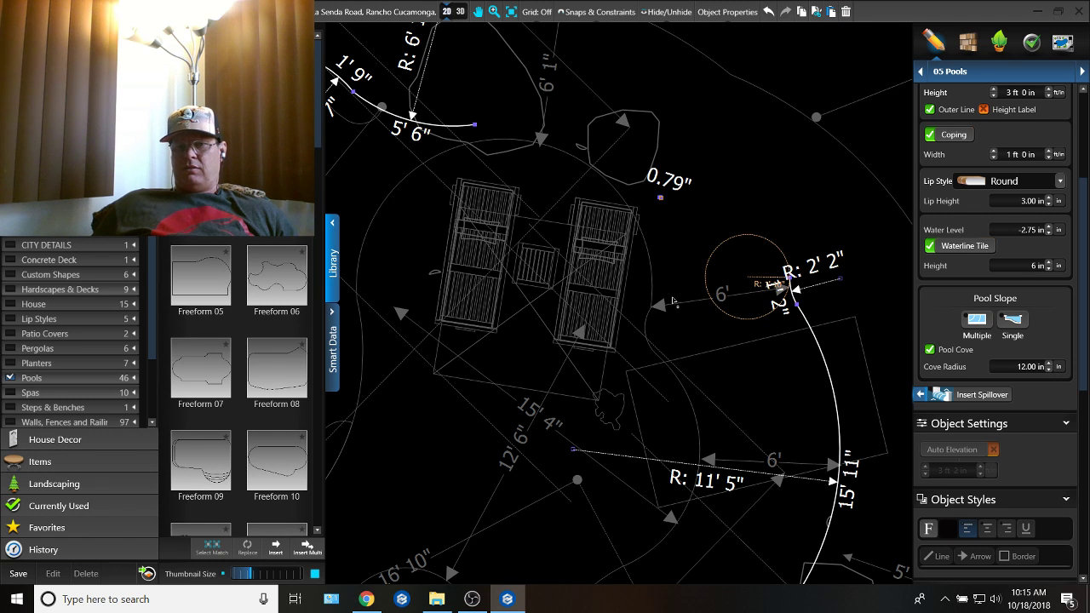
{"action": "key", "text": "Escape"}
Step: Continue the pool outline around the loungers with an arc of about 12' 3" radius and 24' 4" length, keeping about 6 ft off the island
{"action": "left_click", "coordinate": [652, 287]}
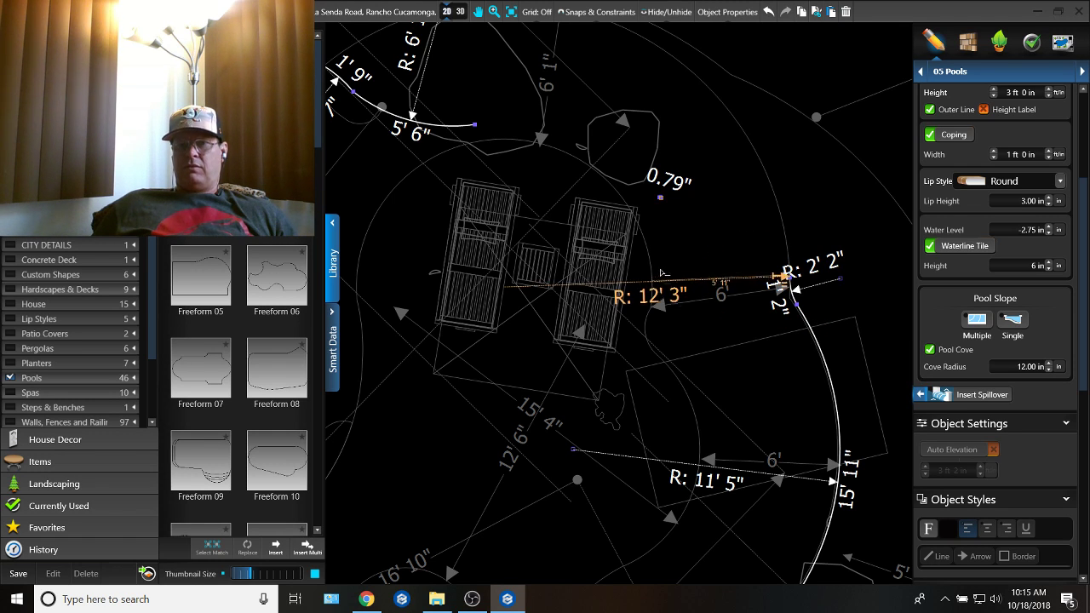
{"action": "middle_click_drag", "start_coordinate": [638, 192], "coordinate": [809, 303]}
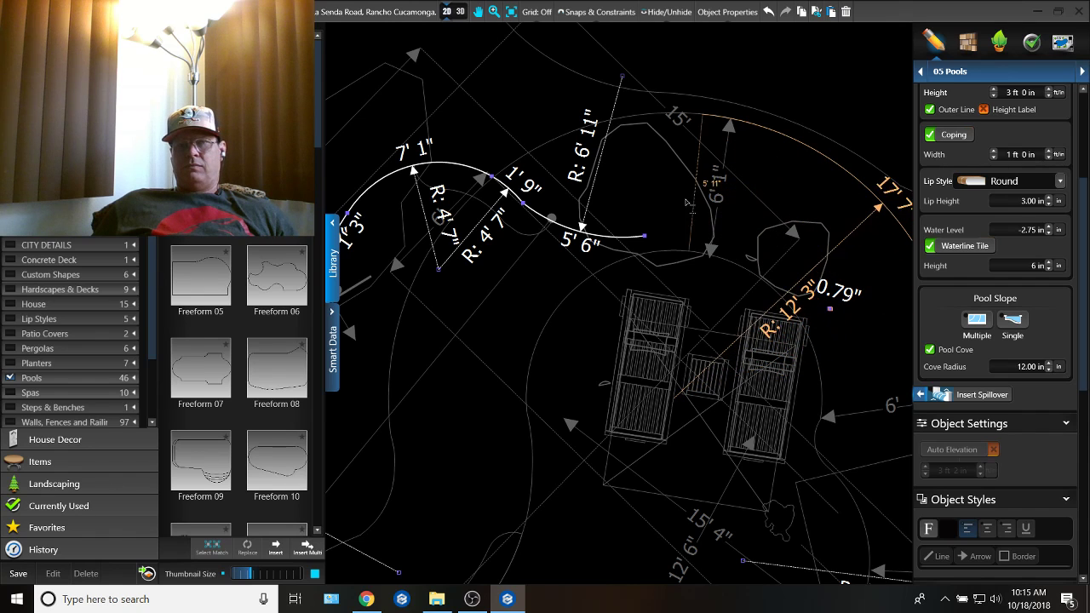
{"action": "middle_click_drag", "start_coordinate": [631, 232], "coordinate": [761, 300]}
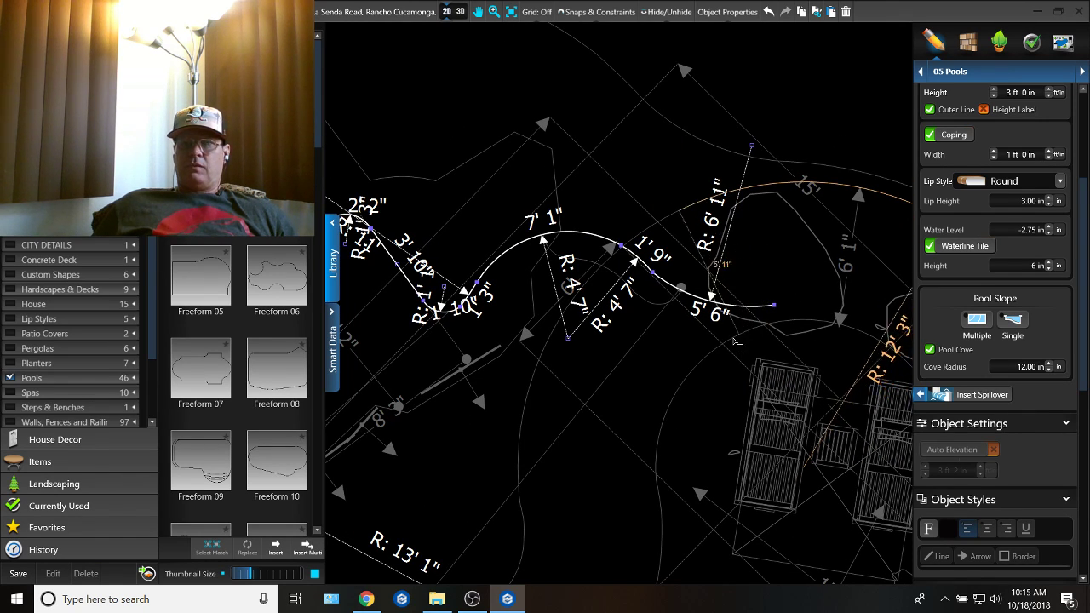
{"action": "left_click", "coordinate": [734, 324]}
Step: Connect the large arc's end to the outline's 7' 1" arc with a curve of about 7' 2" radius and 4' 6" length
{"action": "middle_click_drag", "start_coordinate": [697, 265], "coordinate": [750, 317]}
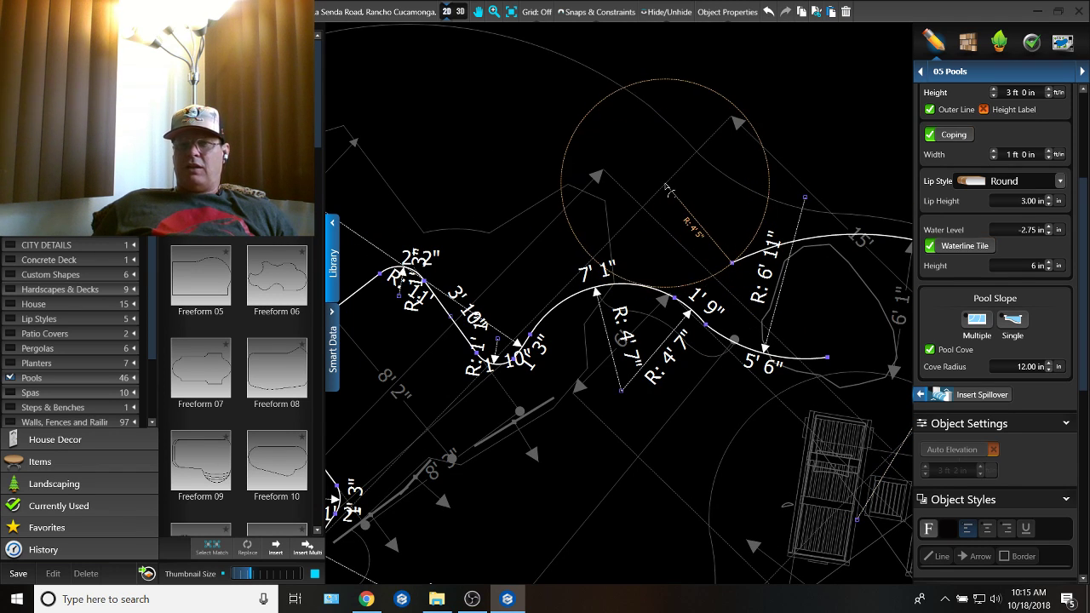
{"action": "middle_click_drag", "start_coordinate": [669, 159], "coordinate": [718, 214]}
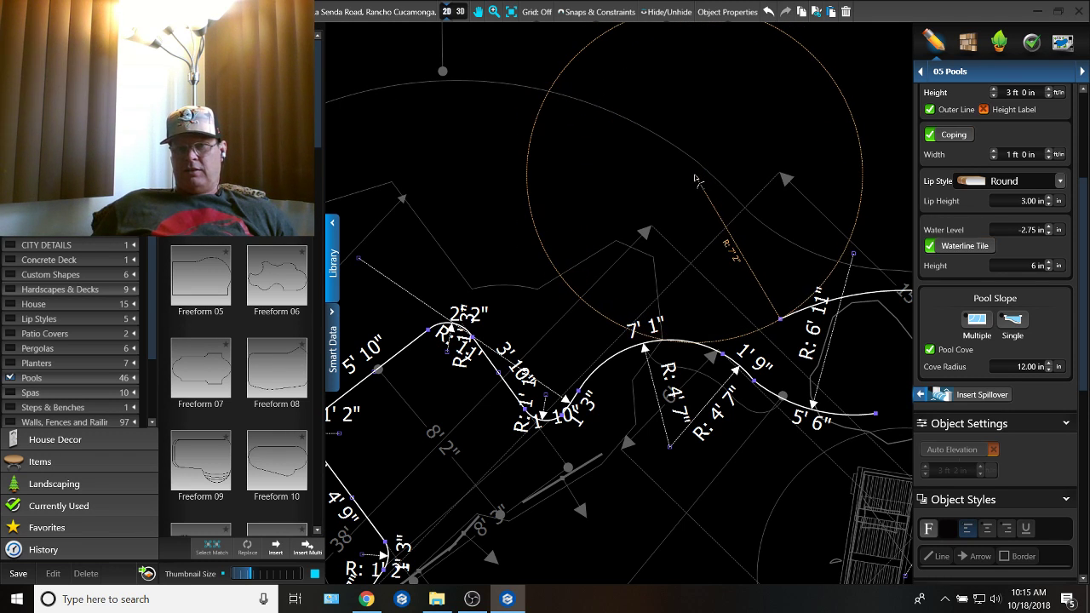
{"action": "left_click", "coordinate": [695, 179]}
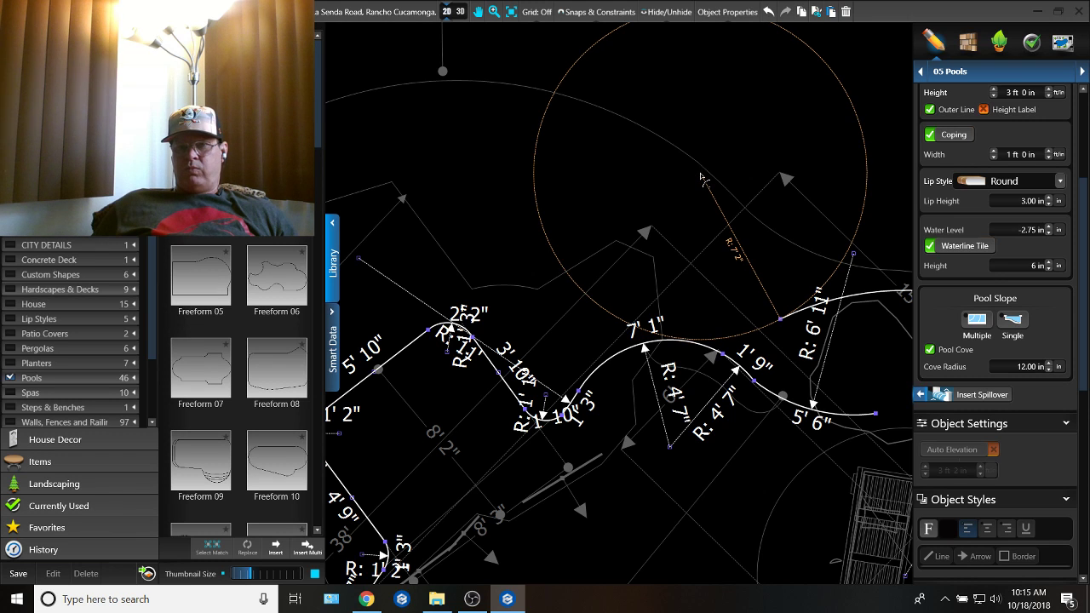
{"action": "middle_click_drag", "start_coordinate": [722, 267], "coordinate": [757, 179]}
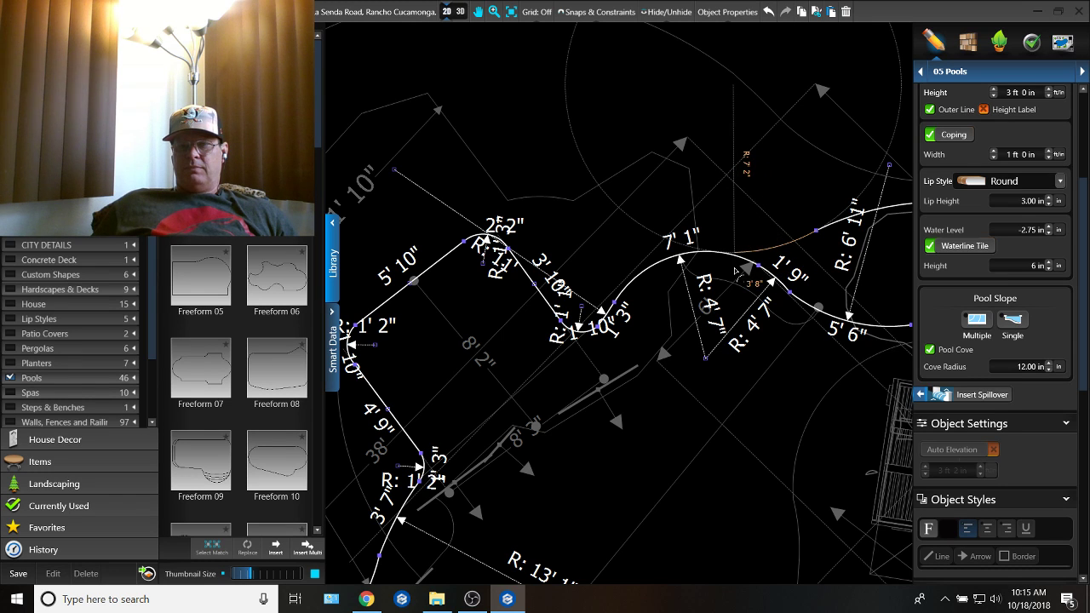
{"action": "scroll", "coordinate": [715, 271], "scroll_direction": "up", "scroll_amount": 3}
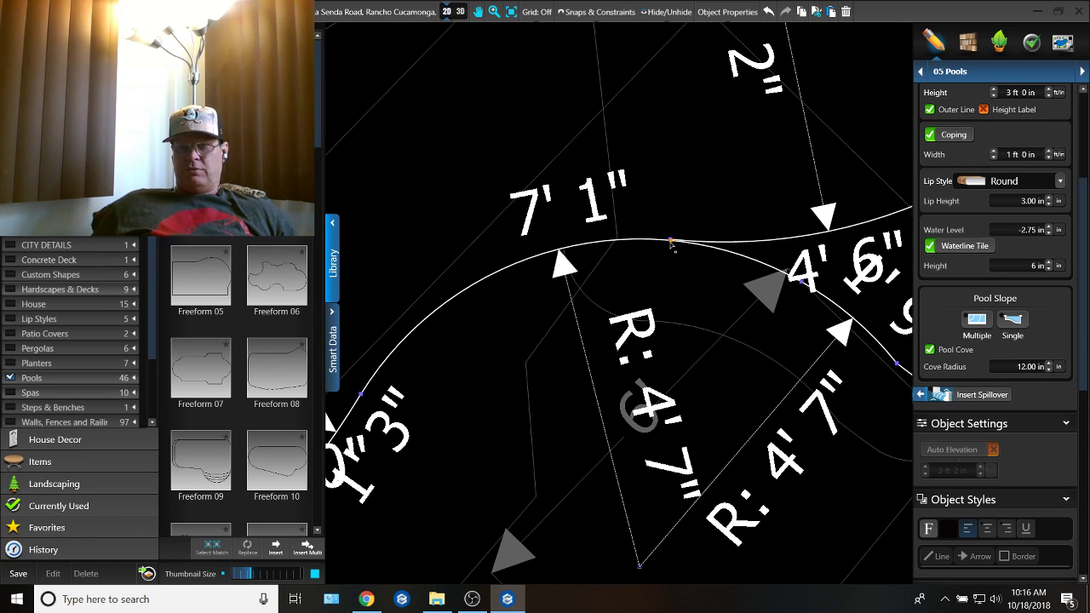
Step: Split the 7' 1" arc at the connecting curve's end, and delete that curve and the leftover outline arcs beyond the split
{"action": "scroll", "coordinate": [669, 244], "scroll_direction": "down", "scroll_amount": 3}
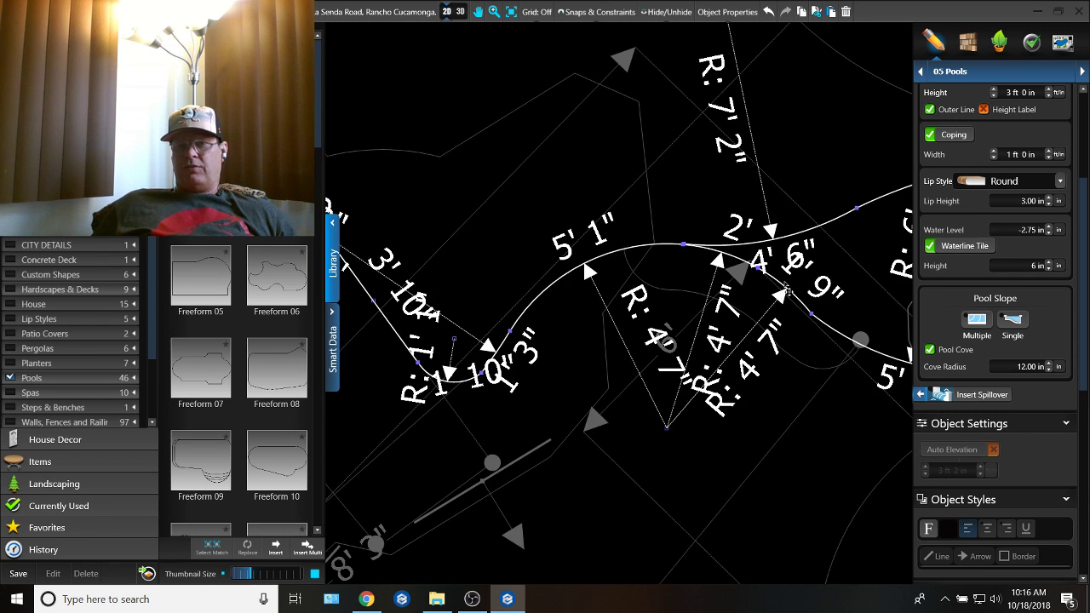
{"action": "scroll", "coordinate": [767, 264], "scroll_direction": "down", "scroll_amount": 3}
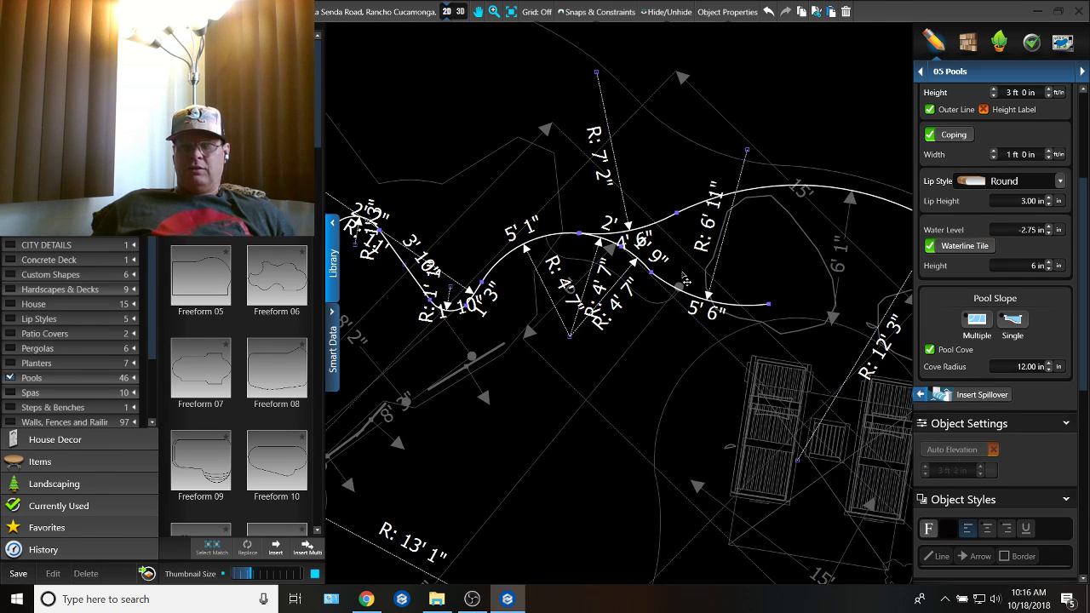
{"action": "key", "text": "ctrl+z"}
{"action": "key", "text": "ctrl+z"}
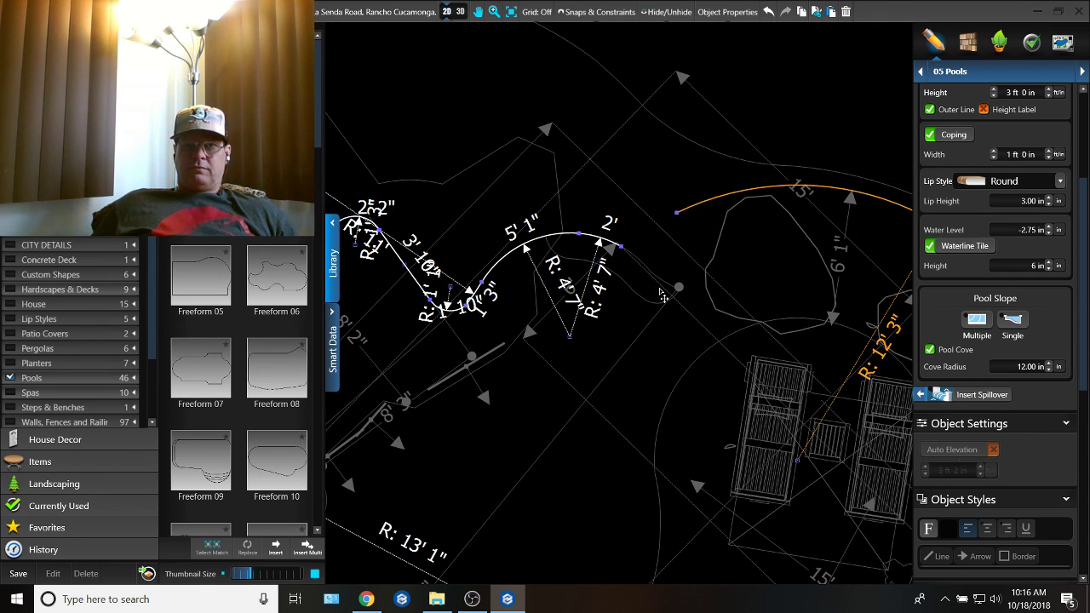
{"action": "scroll", "coordinate": [653, 231], "scroll_direction": "up", "scroll_amount": 1}
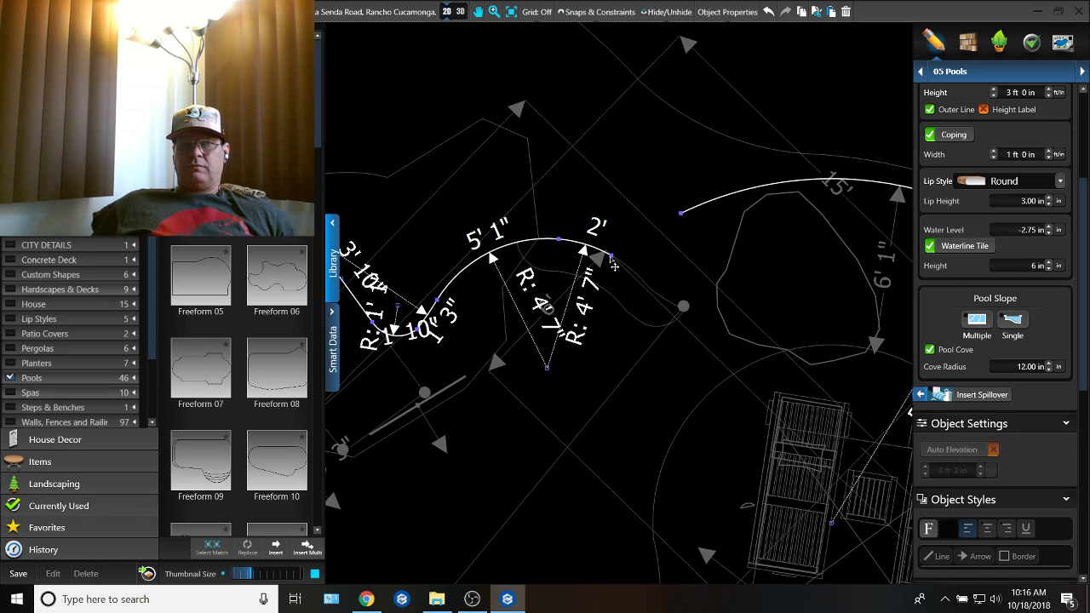
{"action": "key", "text": "ctrl+z"}
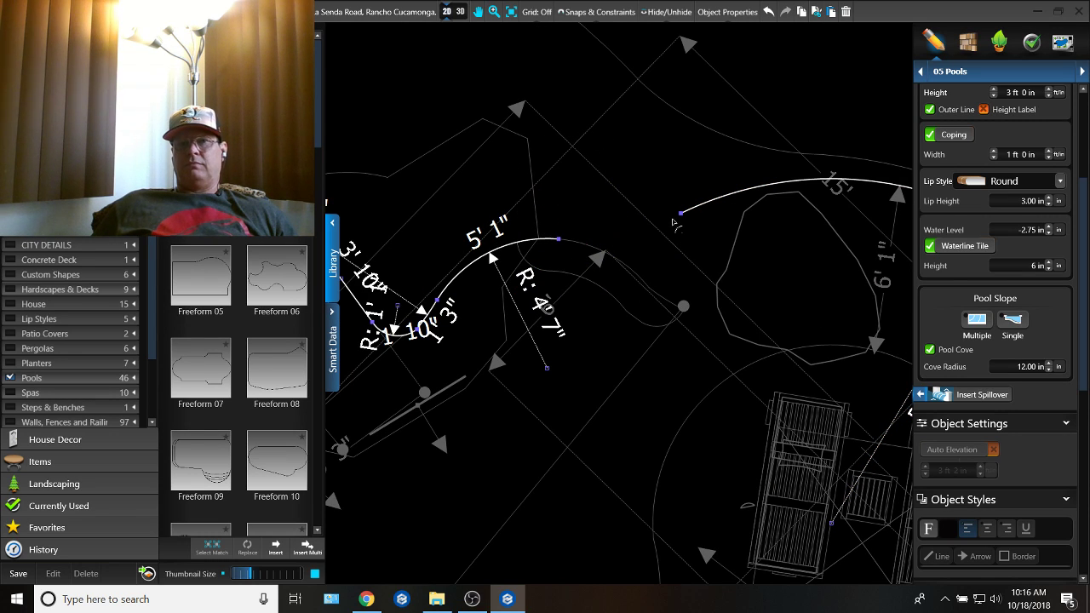
Step: Close the pool outline between the large arc and the 5' 1" arc with a curve of about 8' 9" radius and 4' 6" length
{"action": "left_click", "coordinate": [682, 213]}
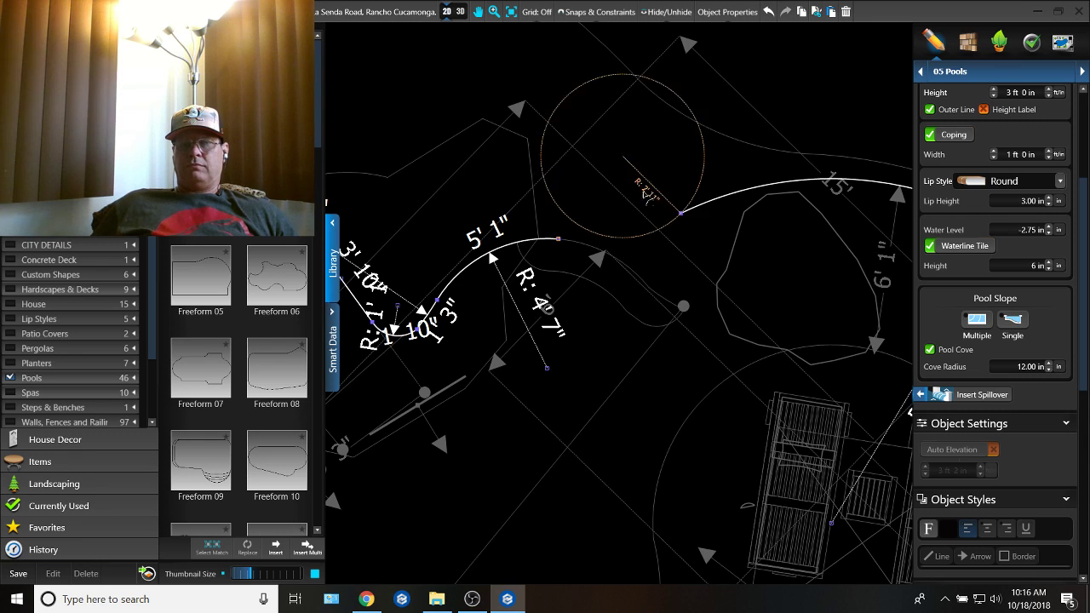
{"action": "middle_click_drag", "start_coordinate": [558, 100], "coordinate": [604, 171]}
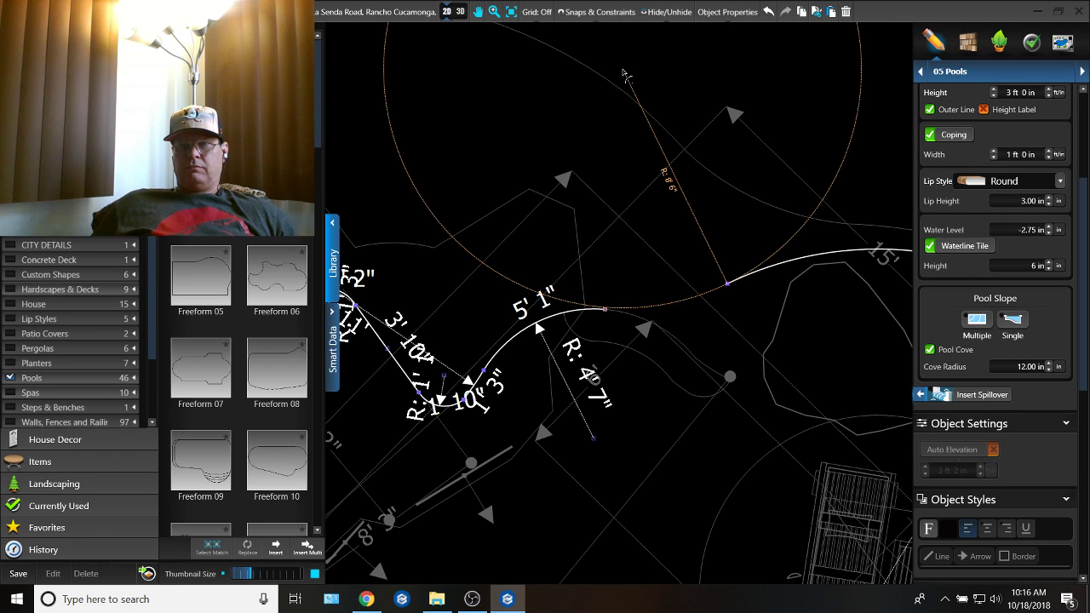
{"action": "left_click", "coordinate": [622, 75]}
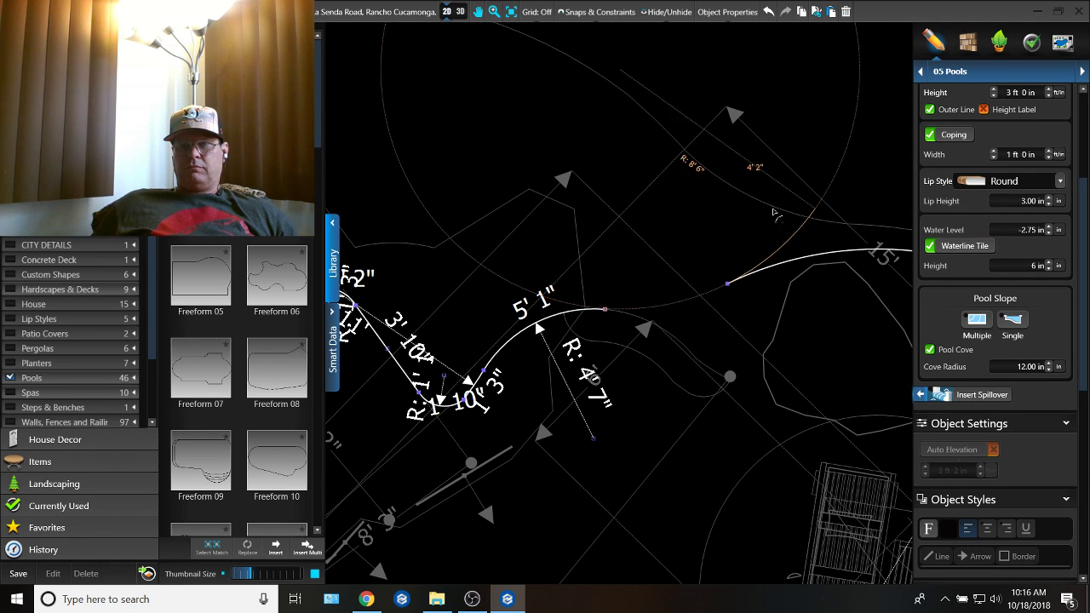
{"action": "left_click", "coordinate": [604, 314]}
{"action": "scroll", "coordinate": [751, 366], "scroll_direction": "down", "scroll_amount": 3}
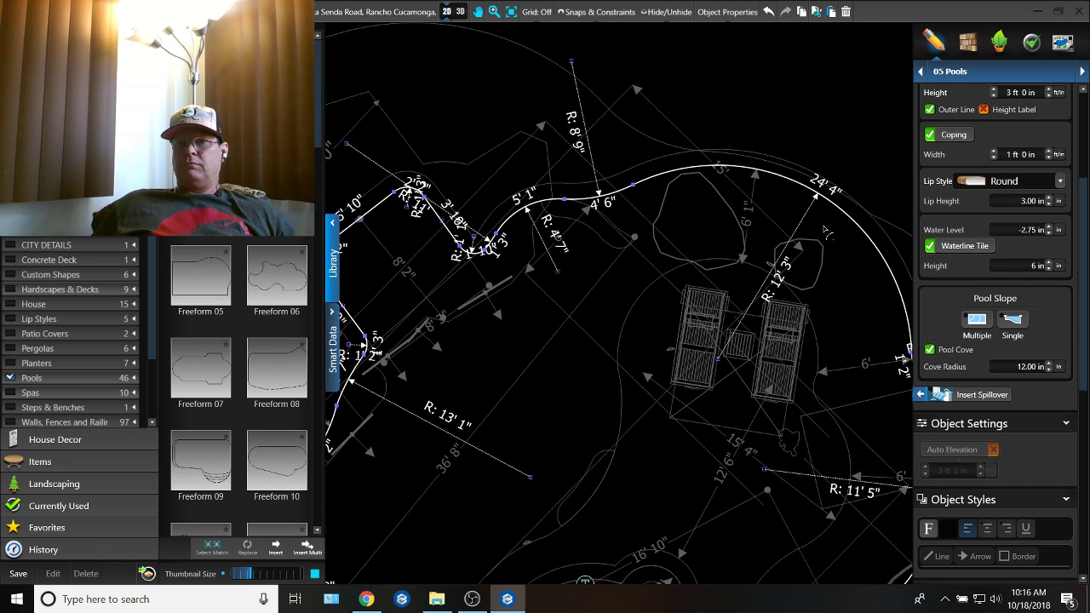
{"action": "scroll", "coordinate": [843, 195], "scroll_direction": "down", "scroll_amount": 1}
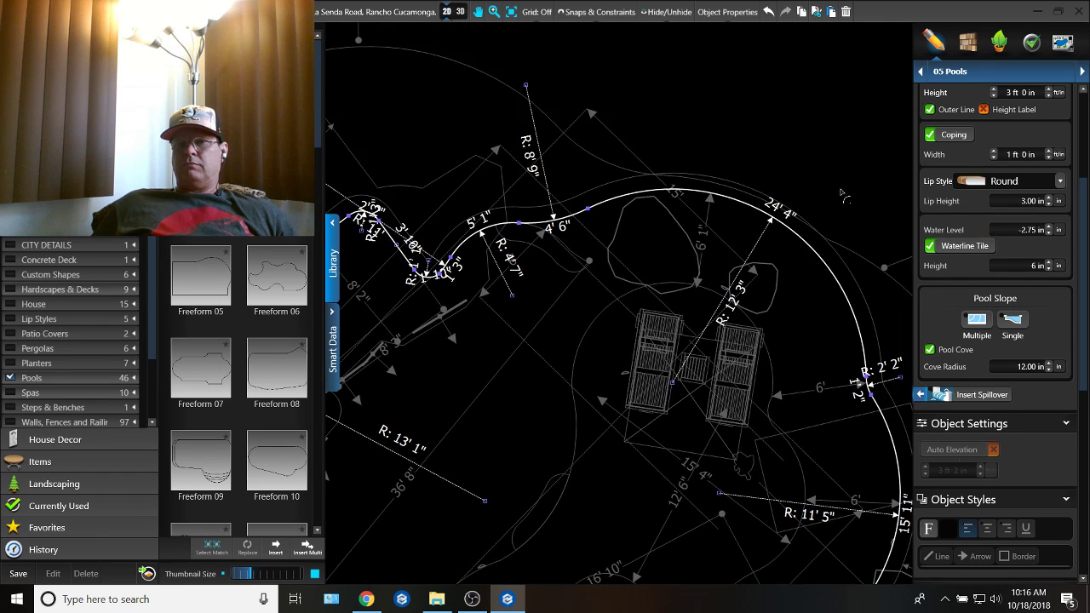
Step: In the Plants & Trees stage, move the two irregular rounded objects from above the loungers out to the pool edge, rotating the larger one counterclockwise
{"action": "left_click", "coordinate": [999, 41]}
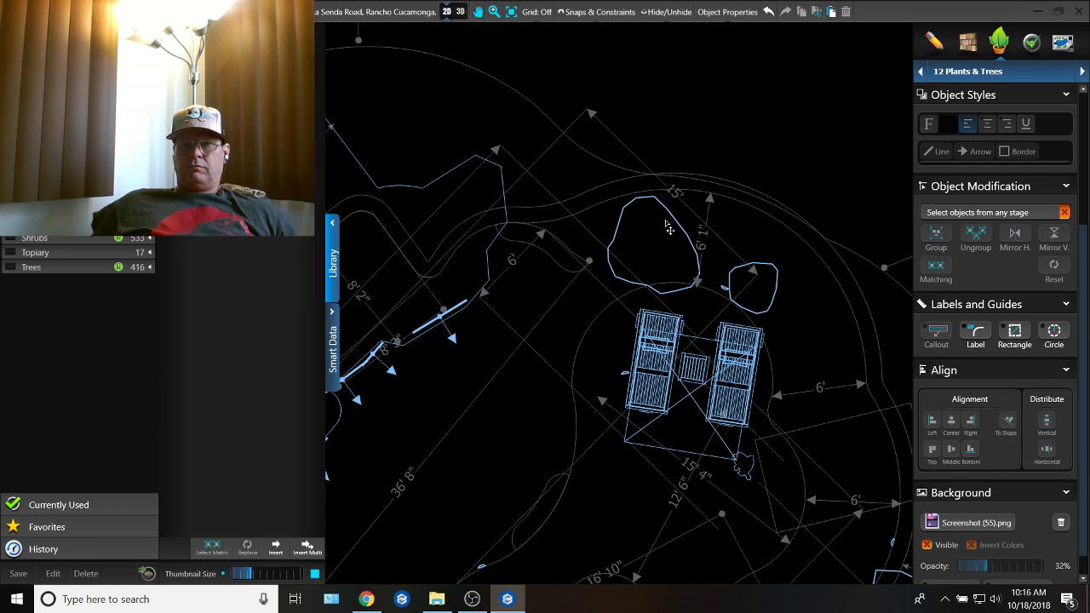
{"action": "left_click_drag", "start_coordinate": [670, 222], "coordinate": [649, 132]}
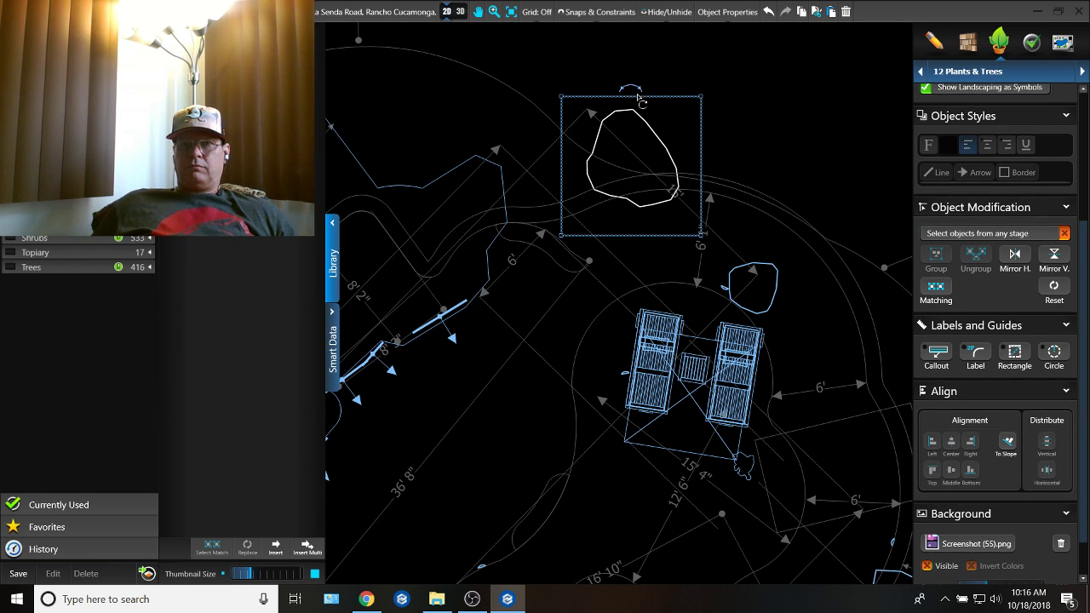
{"action": "left_click_drag", "start_coordinate": [639, 92], "coordinate": [604, 116]}
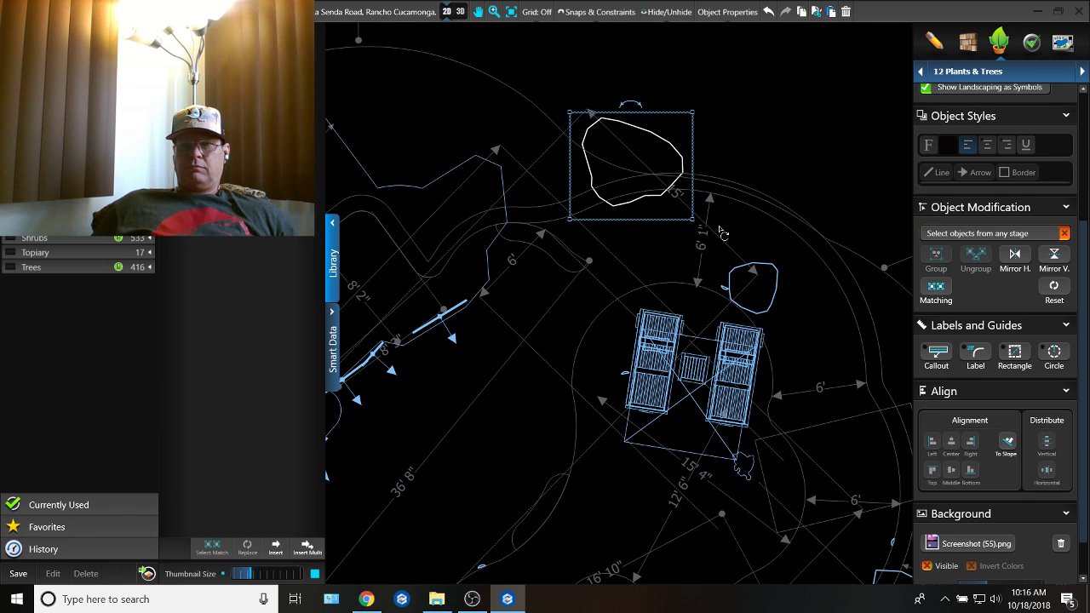
{"action": "left_click_drag", "start_coordinate": [777, 273], "coordinate": [696, 149]}
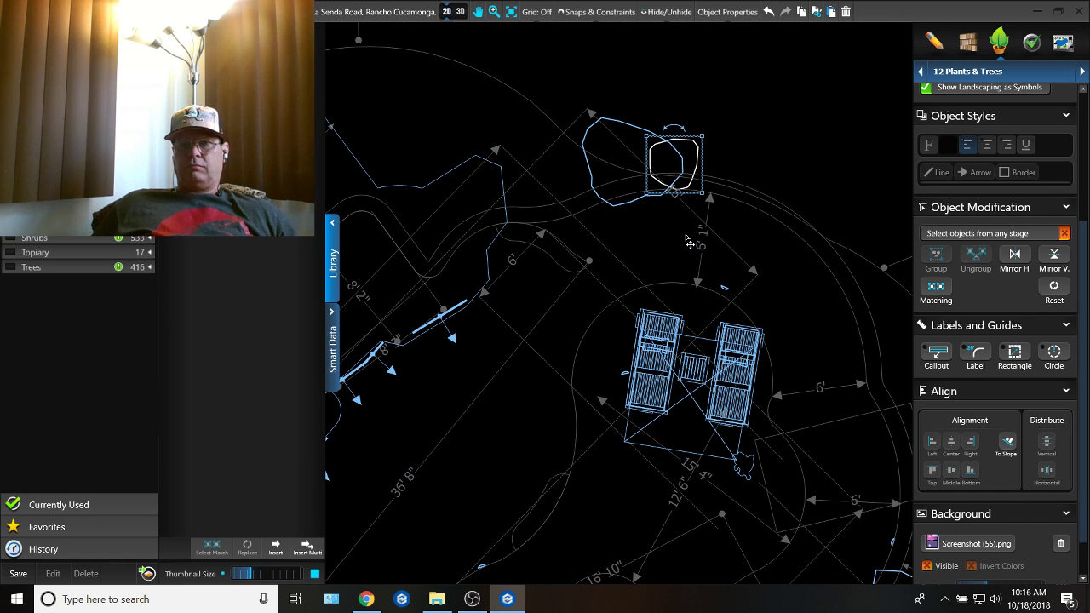
Step: In the Steps & Benches stage, delete the curved bench that follows the old pool edge
{"action": "left_click", "coordinate": [976, 75]}
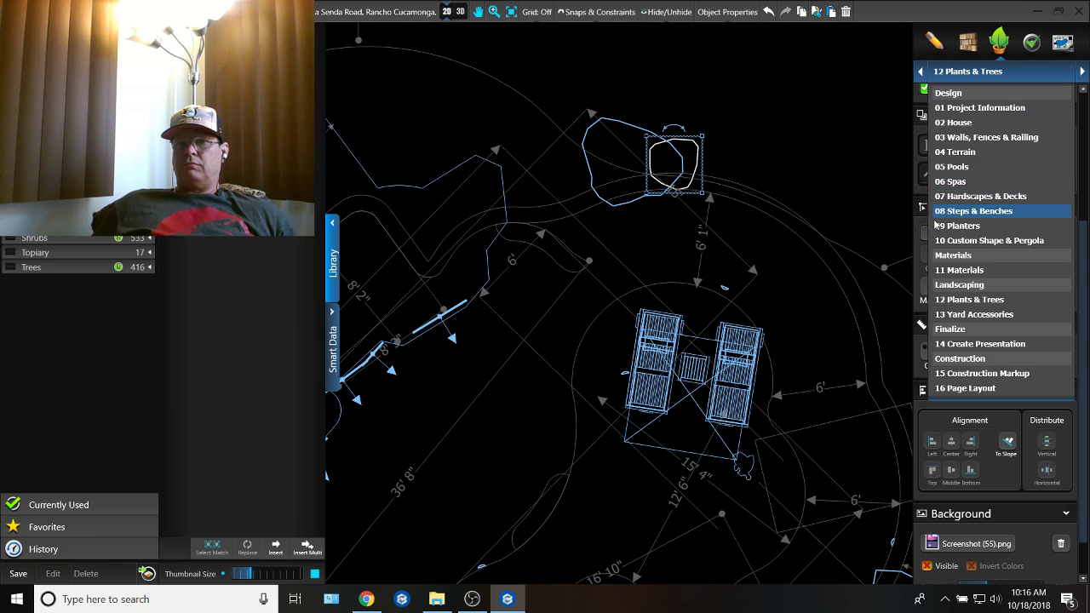
{"action": "left_click", "coordinate": [935, 219]}
{"action": "scroll", "coordinate": [600, 300], "scroll_direction": "up", "scroll_amount": 3}
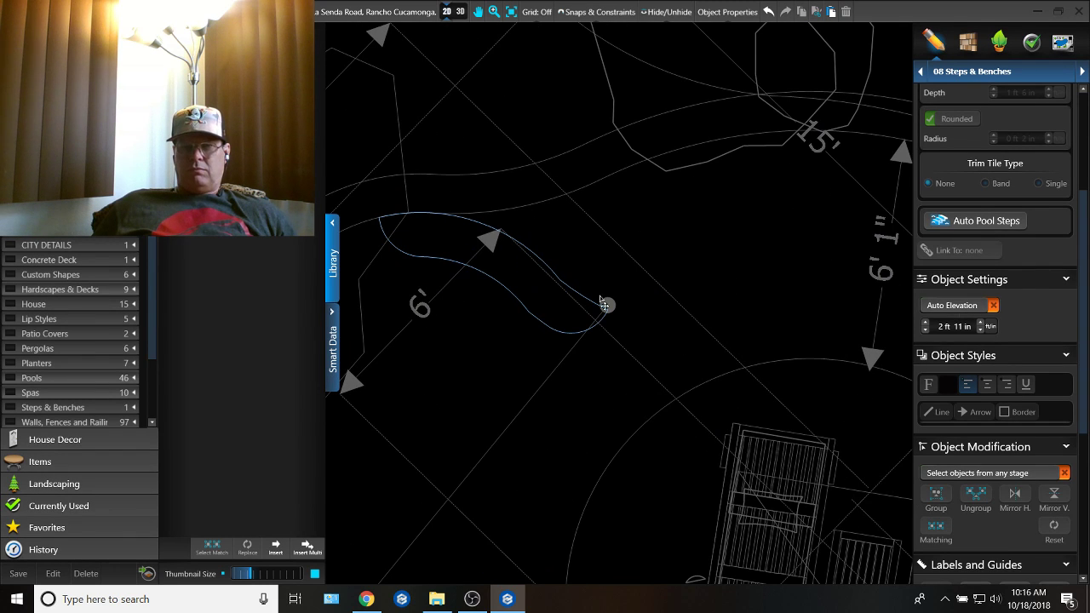
{"action": "left_click", "coordinate": [539, 330]}
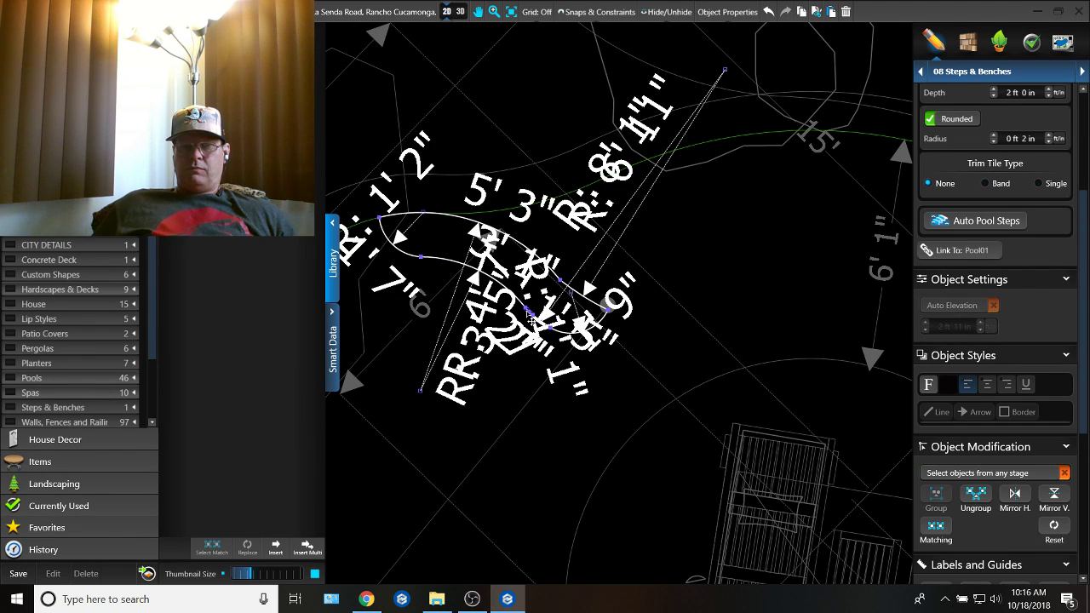
{"action": "key", "text": "Delete"}
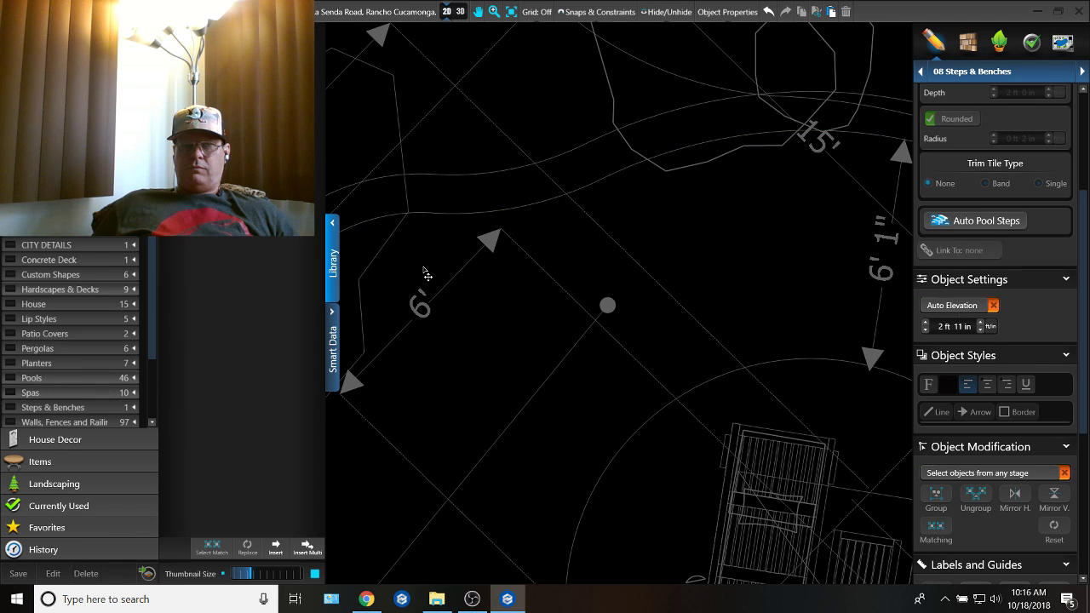
Step: Start a new bench by tracing about 7' 5" of the reshaped pool edge, and curve its end inward with an arc about 1' 9" long
{"action": "left_click", "coordinate": [385, 219]}
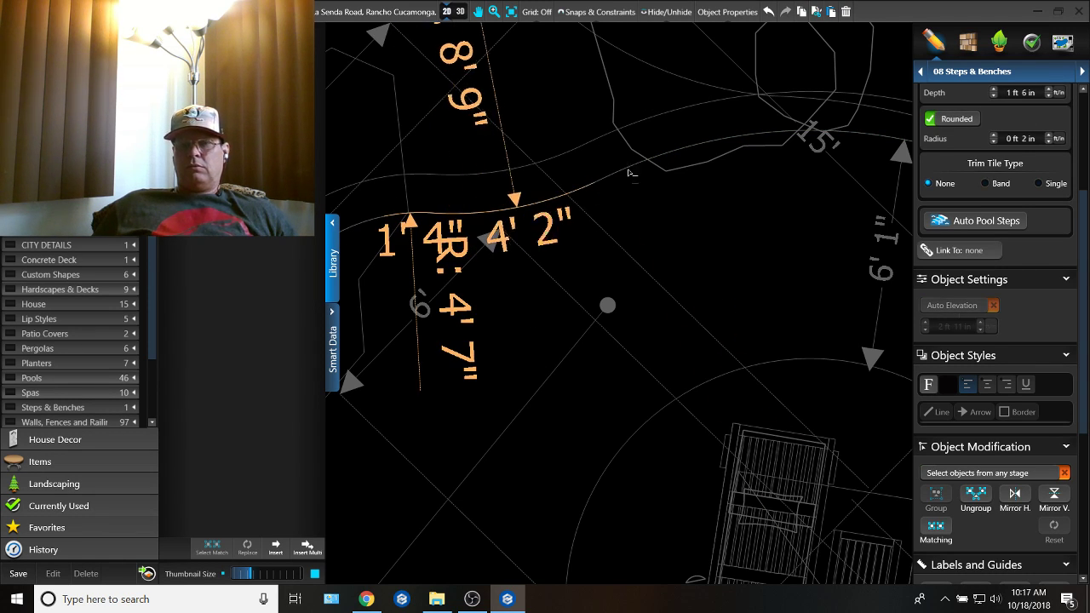
{"action": "left_click", "coordinate": [661, 161]}
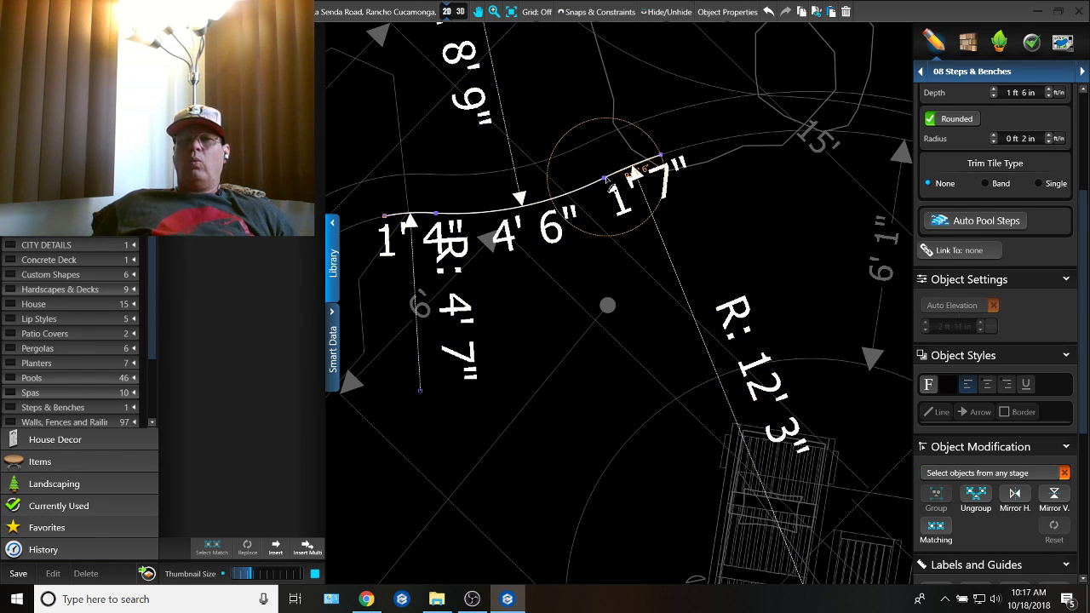
{"action": "scroll", "coordinate": [606, 182], "scroll_direction": "up", "scroll_amount": 2}
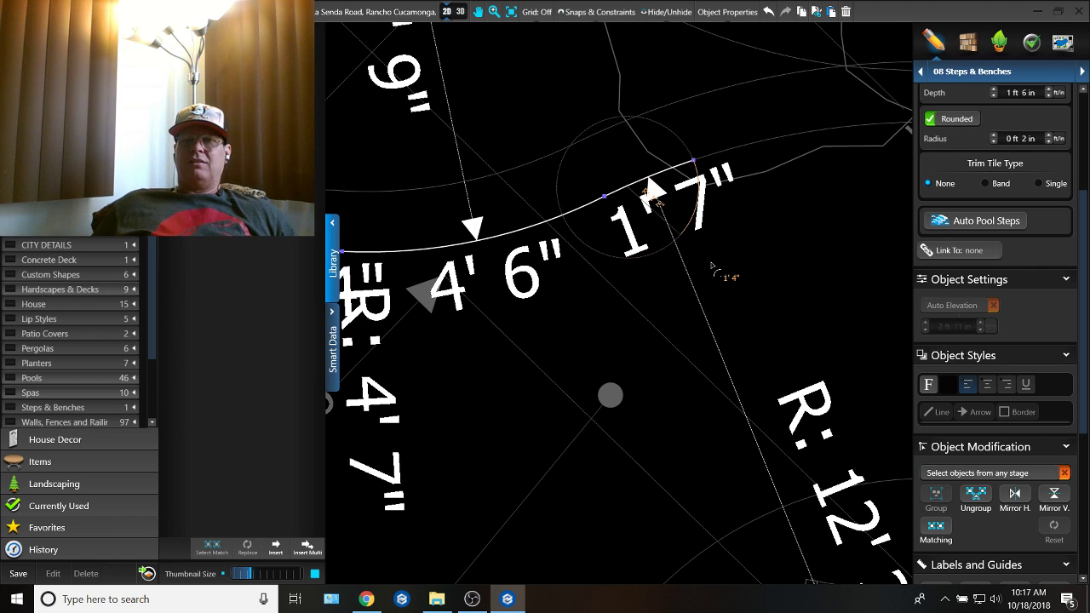
{"action": "left_click", "coordinate": [680, 295]}
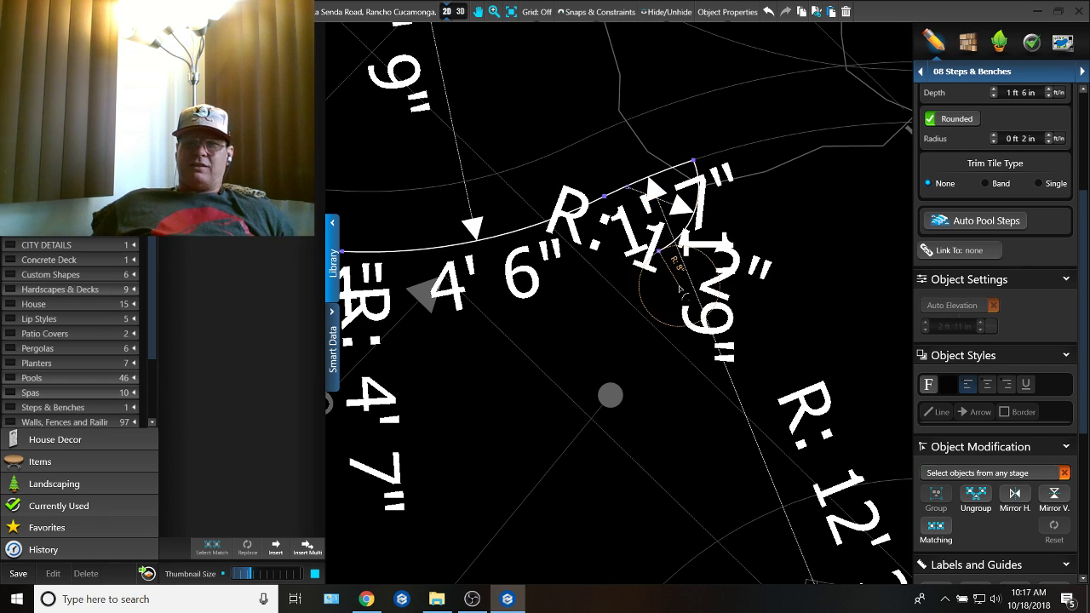
Step: Complete the bench outline by tracing its inner edge at about a 1' 2" offset, rounding the far end with an arc about 1' 8" long
{"action": "left_click", "coordinate": [618, 194]}
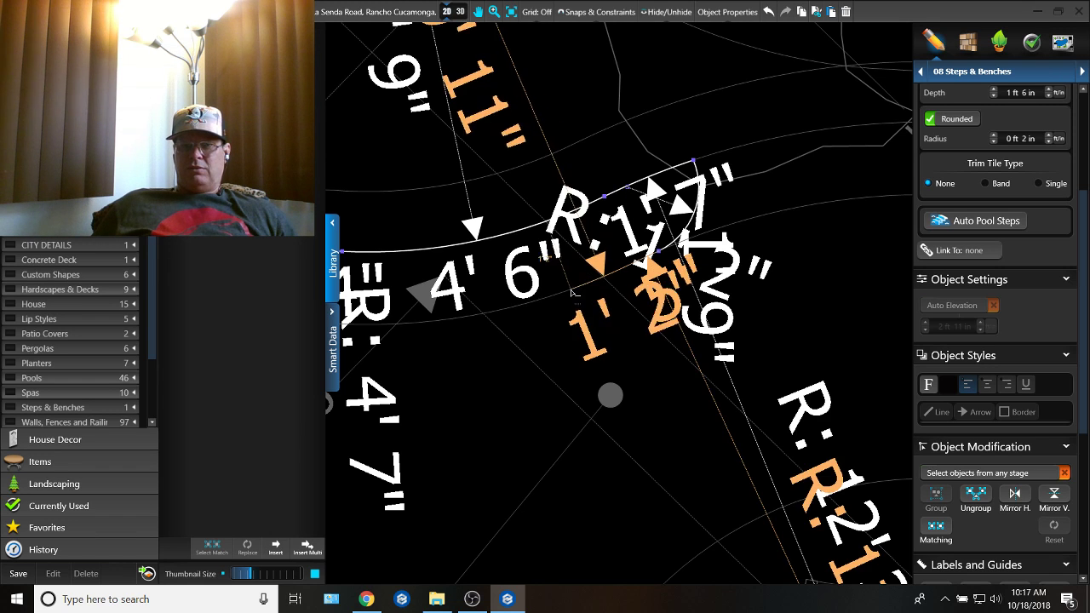
{"action": "middle_click_drag", "start_coordinate": [468, 334], "coordinate": [660, 292]}
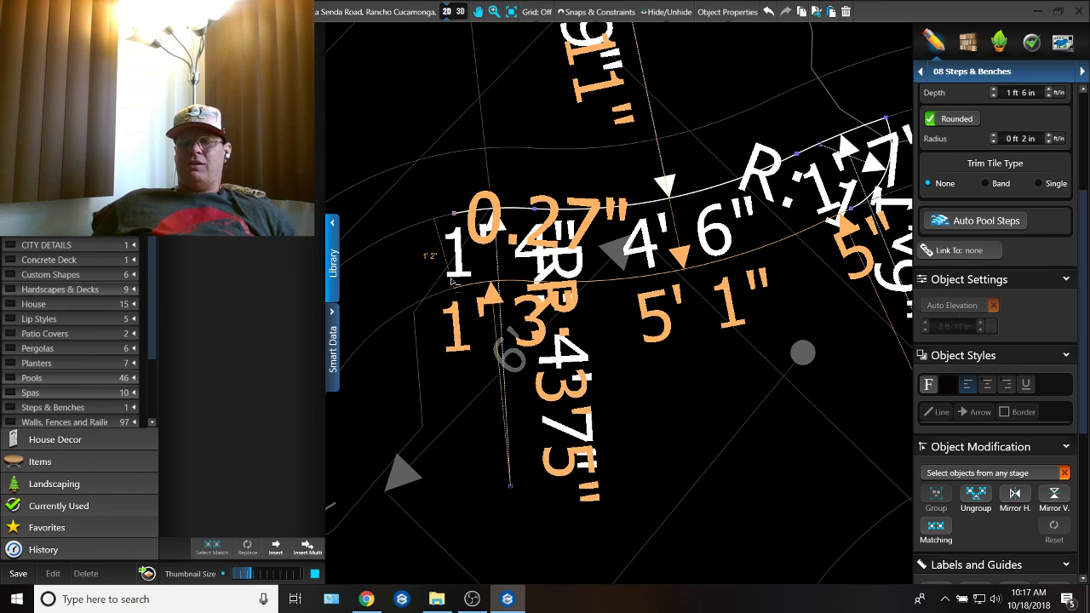
{"action": "middle_click_drag", "start_coordinate": [442, 281], "coordinate": [550, 281]}
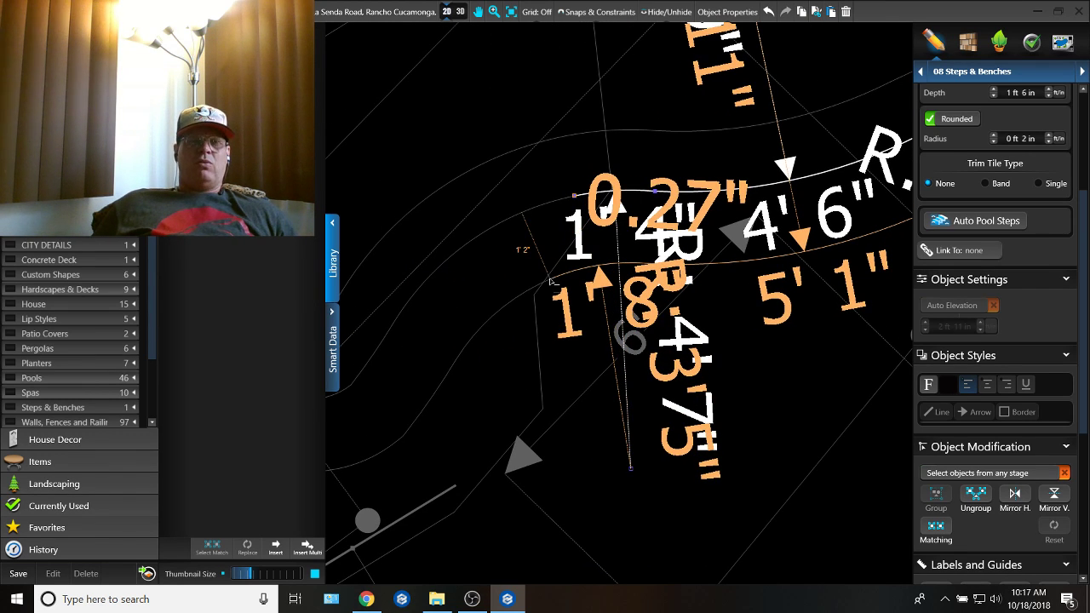
{"action": "middle_click_drag", "start_coordinate": [550, 277], "coordinate": [679, 260]}
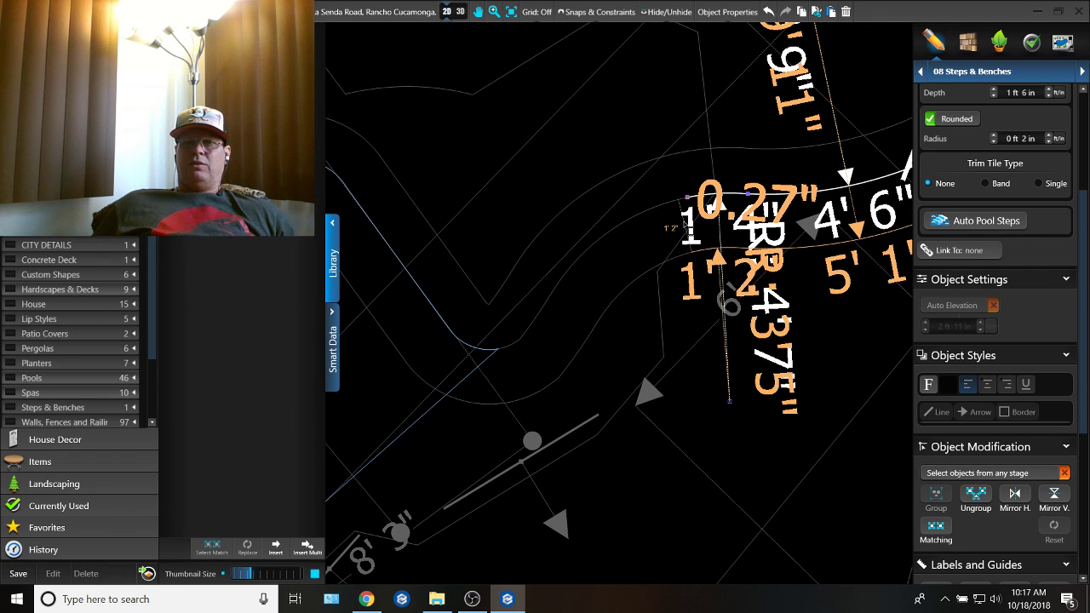
{"action": "left_click", "coordinate": [659, 246]}
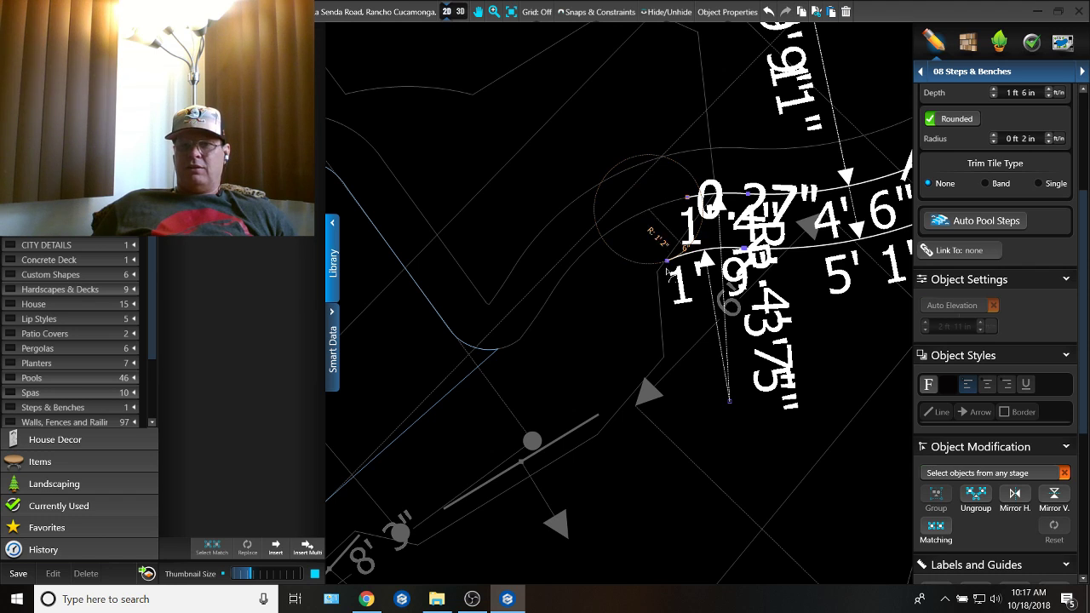
{"action": "left_click", "coordinate": [595, 242]}
Step: Set the new bench's depth to 2 ft 0 in and deselect it
{"action": "scroll", "coordinate": [818, 165], "scroll_direction": "down", "scroll_amount": 3}
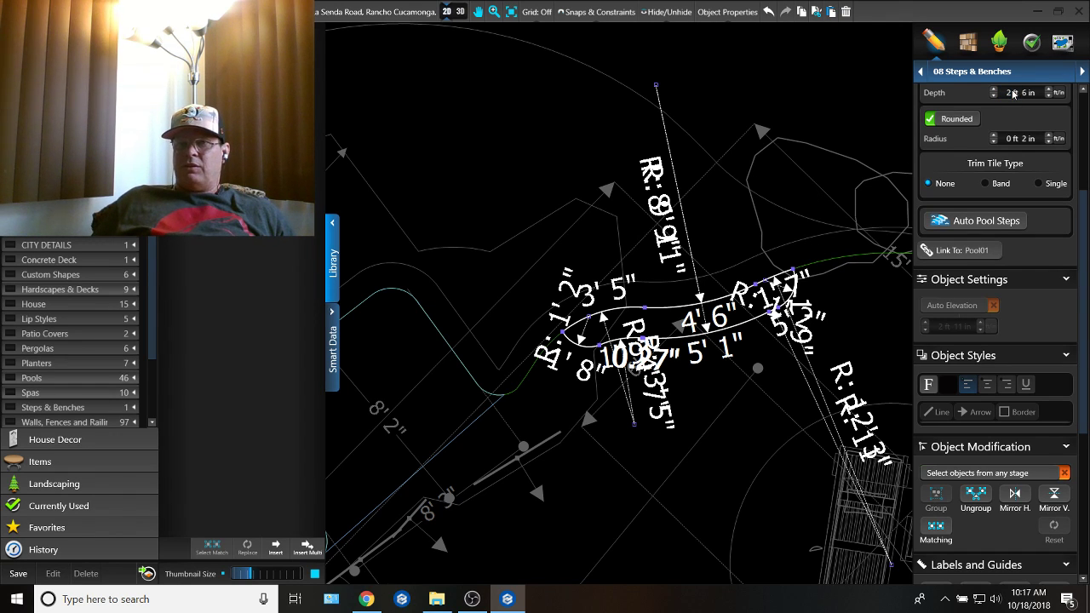
{"action": "scroll", "coordinate": [1032, 98], "scroll_direction": "down", "scroll_amount": 4}
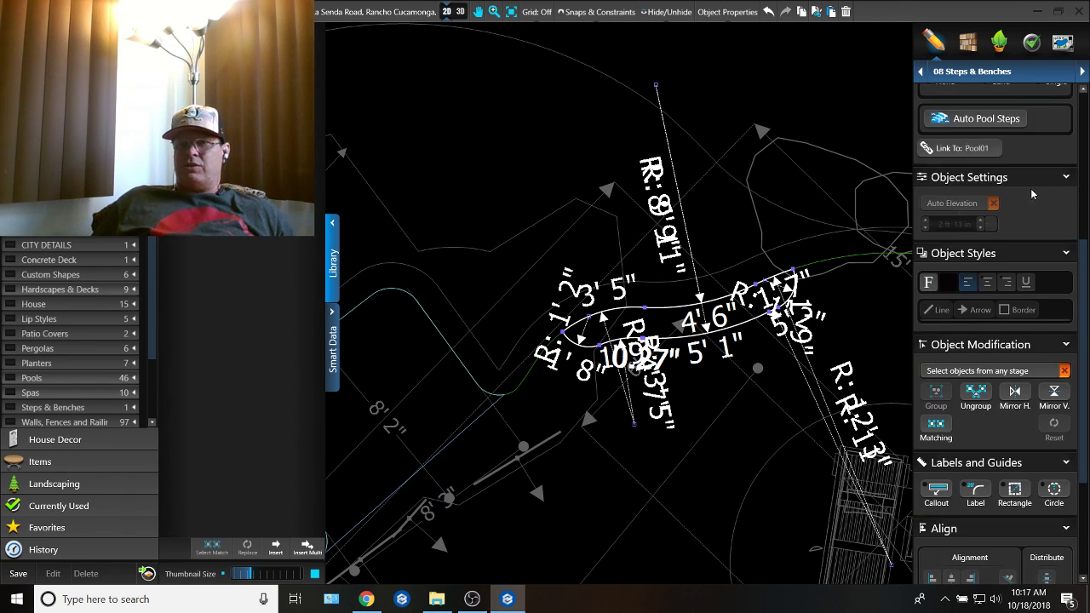
{"action": "scroll", "coordinate": [1033, 202], "scroll_direction": "up", "scroll_amount": 4}
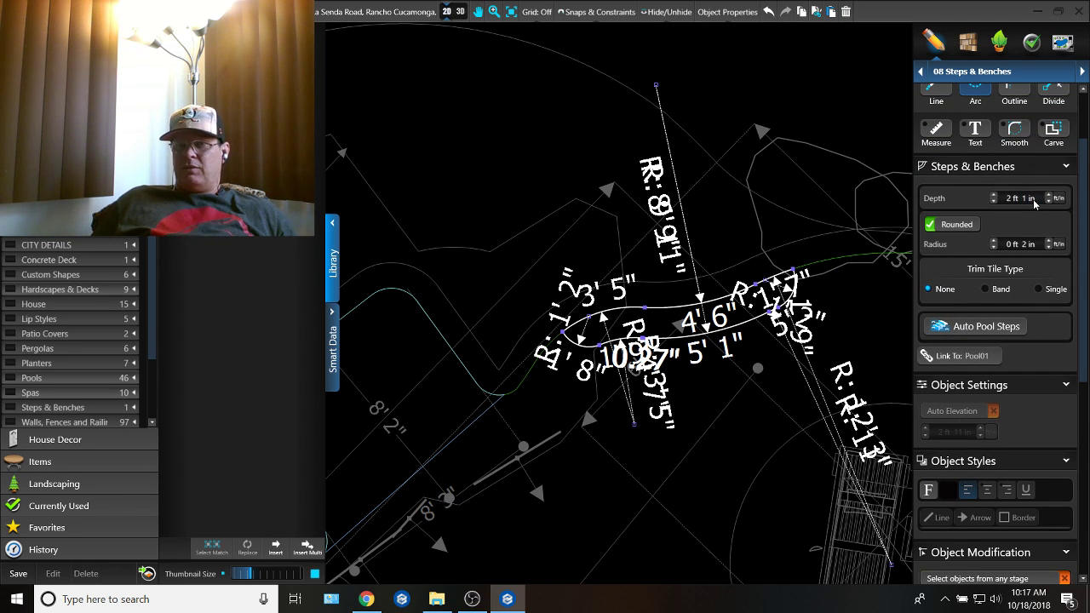
{"action": "scroll", "coordinate": [1033, 200], "scroll_direction": "down", "scroll_amount": 2}
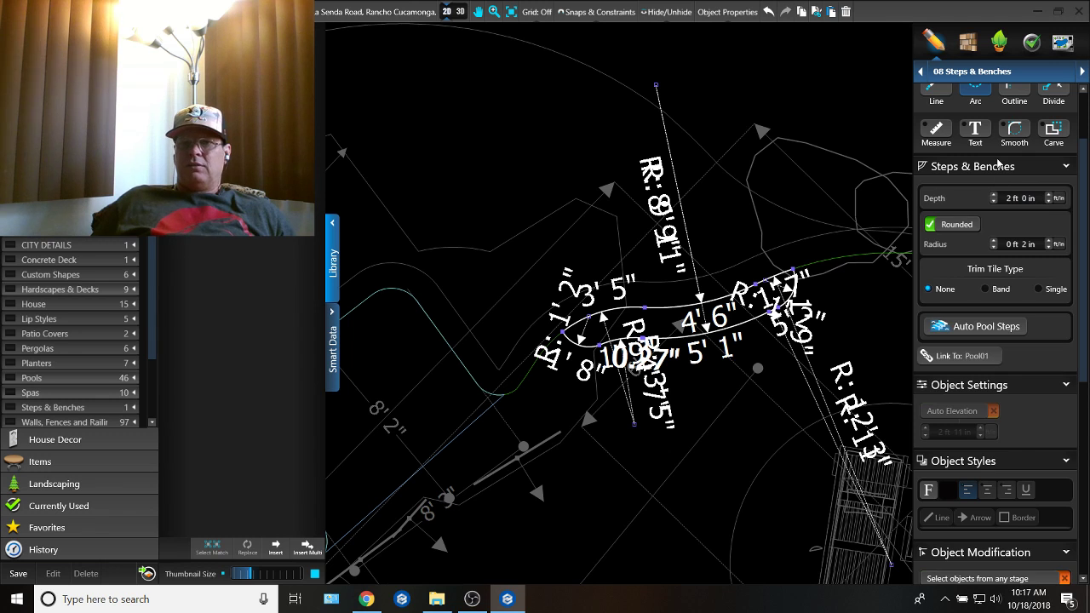
{"action": "left_click", "coordinate": [1000, 165]}
{"action": "left_click", "coordinate": [839, 128]}
{"action": "right_click", "coordinate": [846, 206]}
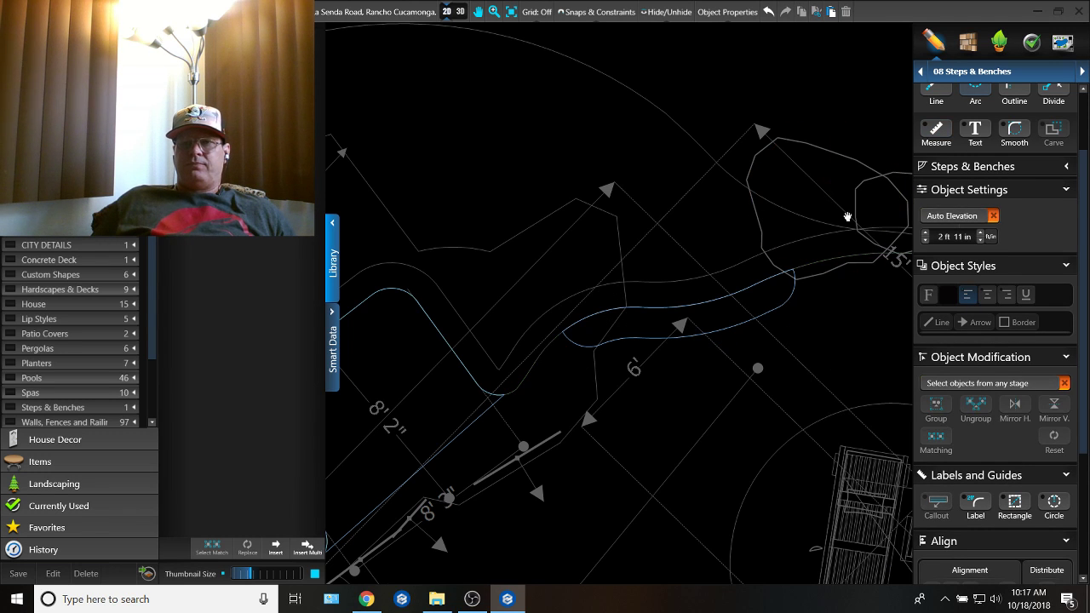
Step: In the Hardscapes & Decks stage, delete the outer deck edge segments between the 17' radius arc and the 5' 1" segment beyond the loungers
{"action": "middle_click_drag", "start_coordinate": [848, 214], "coordinate": [698, 140]}
{"action": "scroll", "coordinate": [716, 193], "scroll_direction": "down", "scroll_amount": 2}
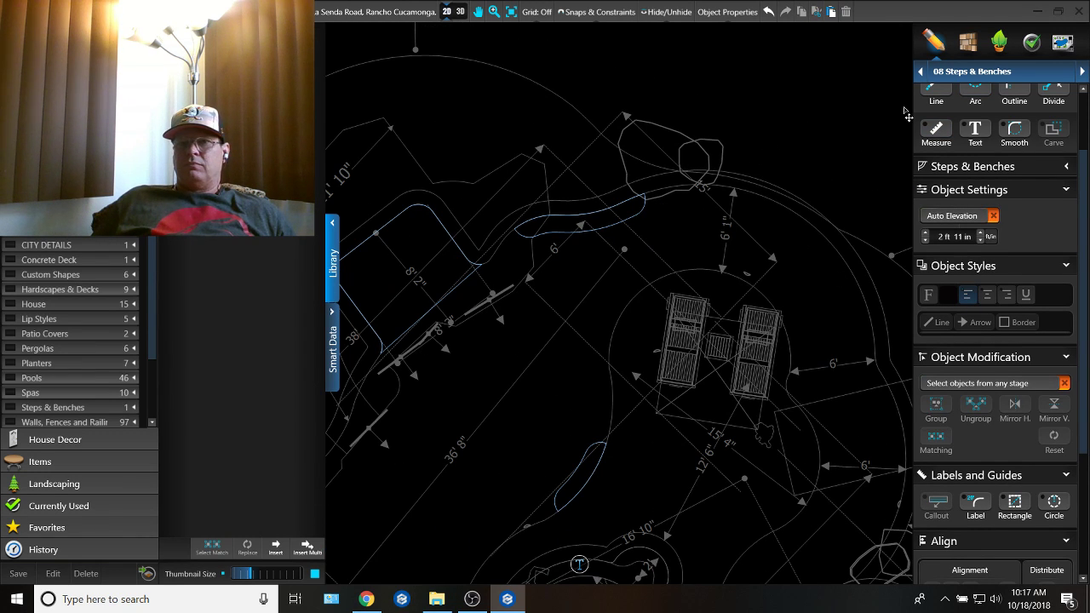
{"action": "left_click", "coordinate": [757, 95]}
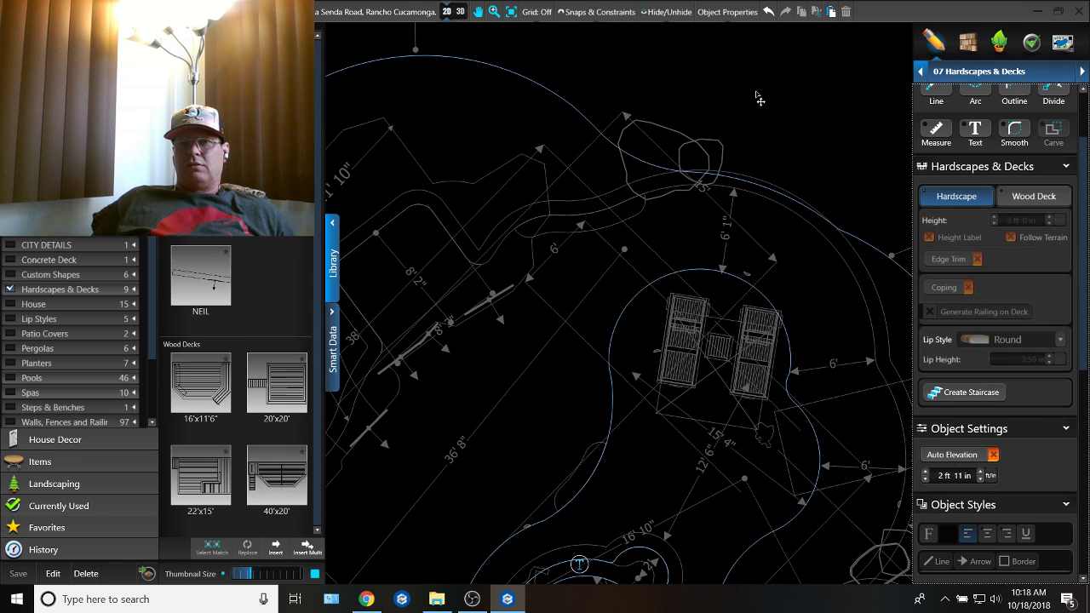
{"action": "scroll", "coordinate": [639, 191], "scroll_direction": "down", "scroll_amount": 2}
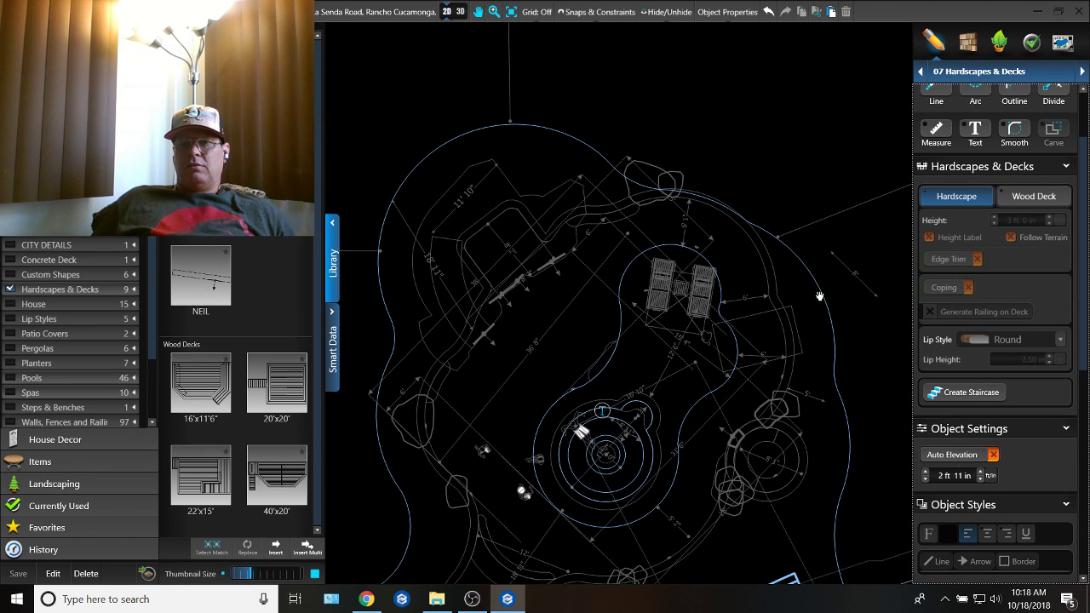
{"action": "scroll", "coordinate": [767, 299], "scroll_direction": "up", "scroll_amount": 1}
{"action": "scroll", "coordinate": [734, 305], "scroll_direction": "up", "scroll_amount": 1}
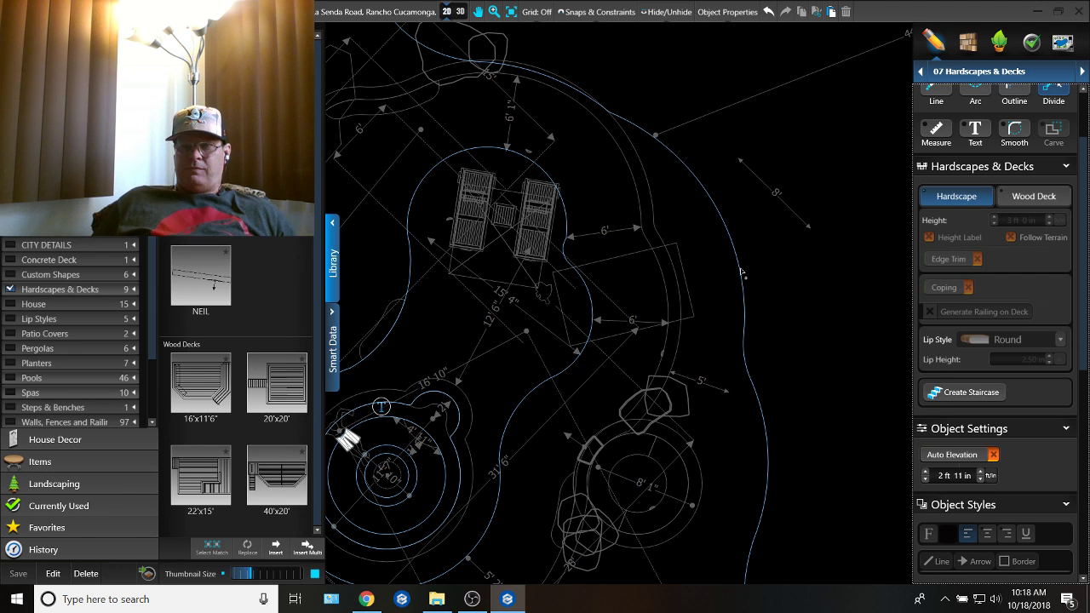
{"action": "left_click", "coordinate": [739, 271]}
{"action": "middle_click_drag", "start_coordinate": [594, 207], "coordinate": [784, 315]}
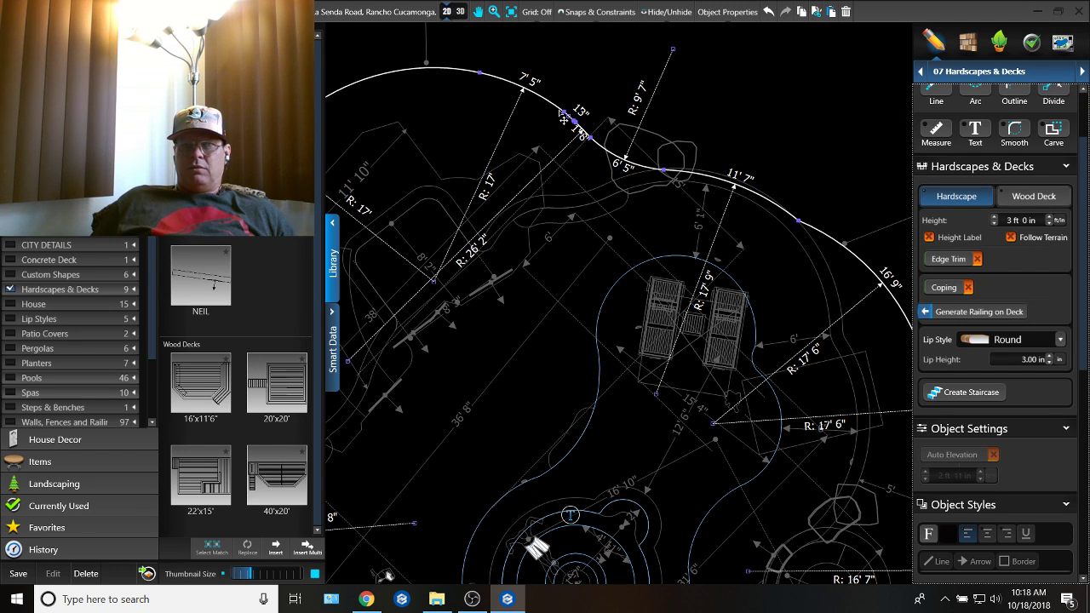
{"action": "left_click_drag", "start_coordinate": [567, 120], "coordinate": [583, 51]}
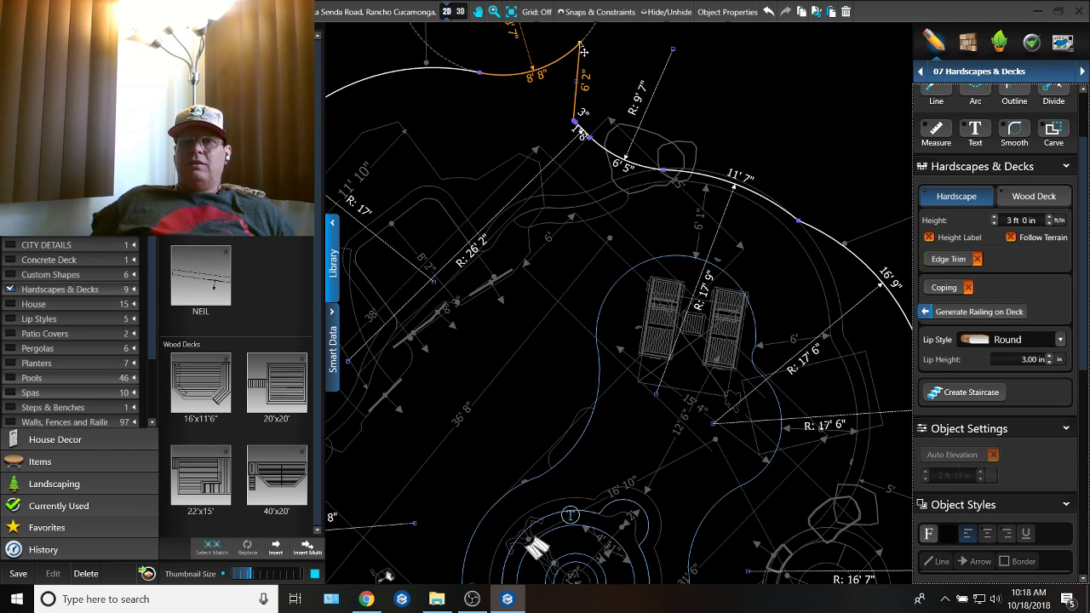
{"action": "left_click_drag", "start_coordinate": [578, 127], "coordinate": [562, 77]}
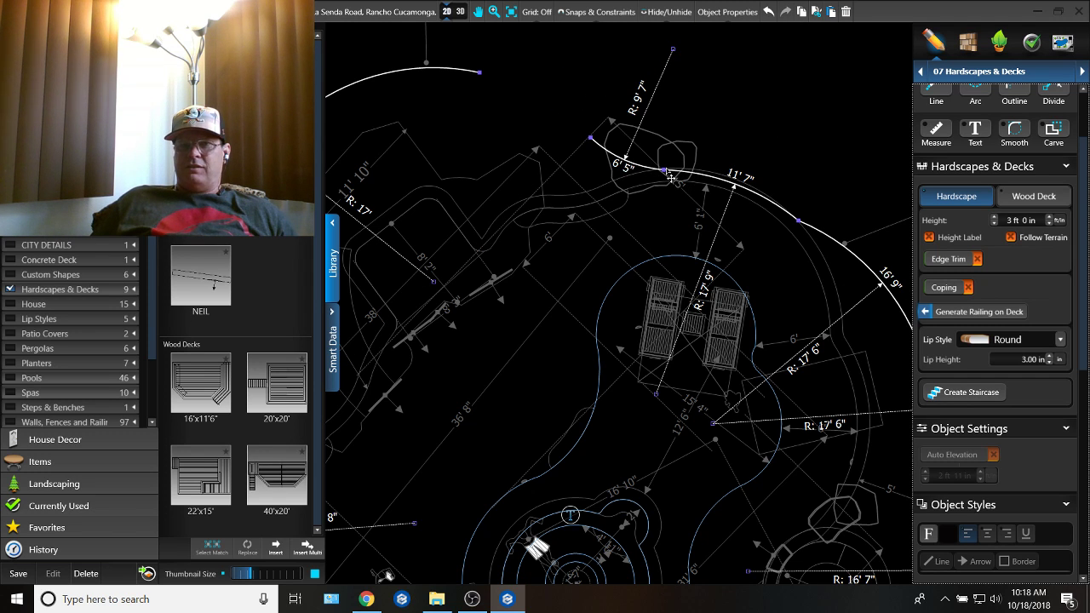
{"action": "left_click_drag", "start_coordinate": [664, 171], "coordinate": [654, 98]}
{"action": "middle_click_drag", "start_coordinate": [702, 150], "coordinate": [498, 59]}
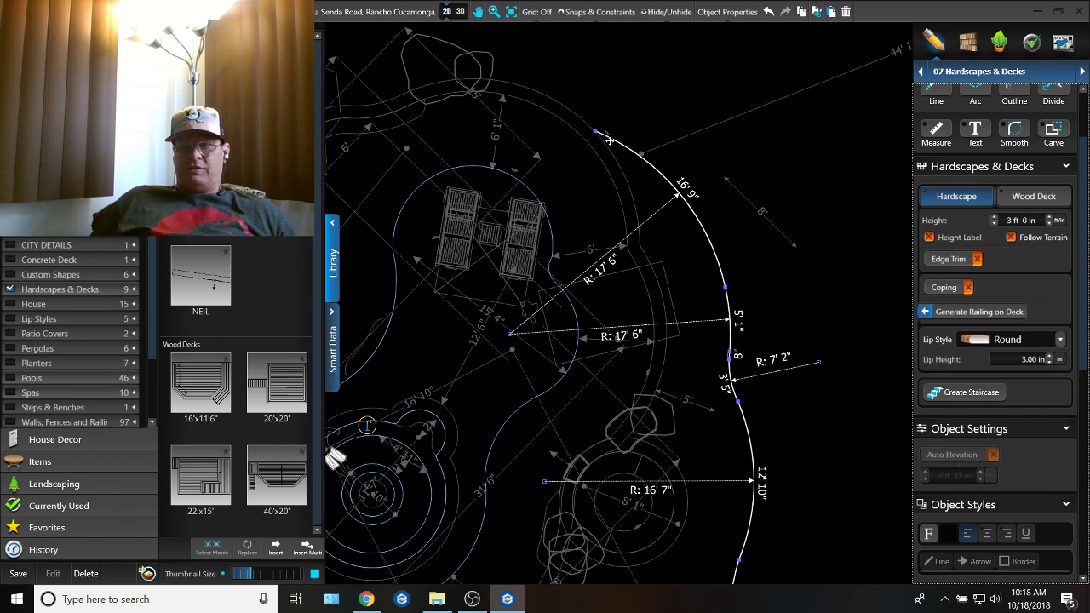
{"action": "left_click_drag", "start_coordinate": [598, 133], "coordinate": [748, 137]}
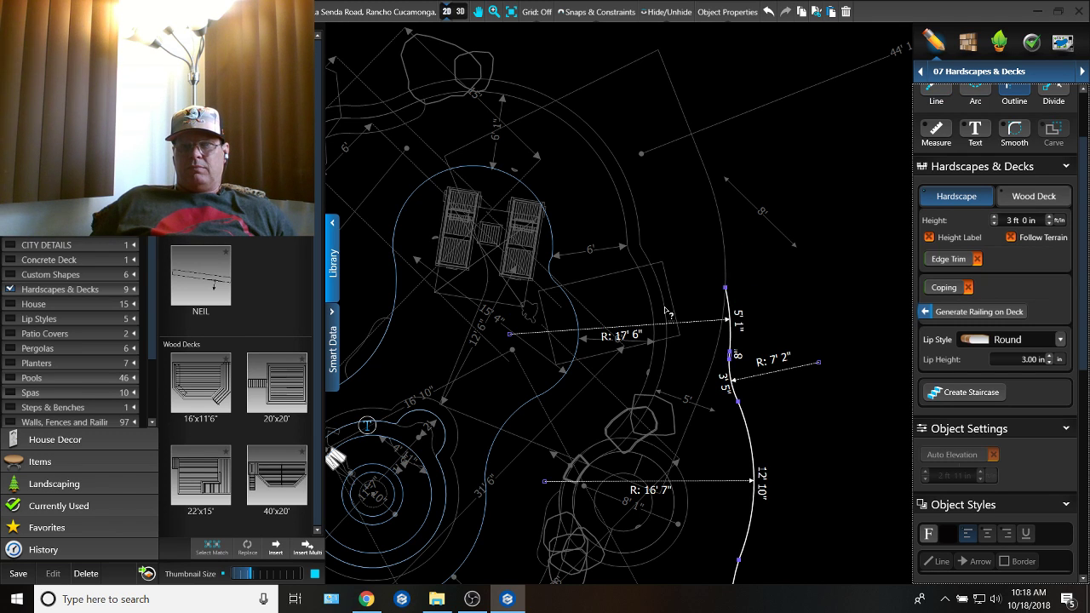
Step: Start a new deck edge from the 17' radius arc by tracing the existing outline at about a 9' 8" offset, ending beyond the irregular rounded objects
{"action": "right_click", "coordinate": [611, 203]}
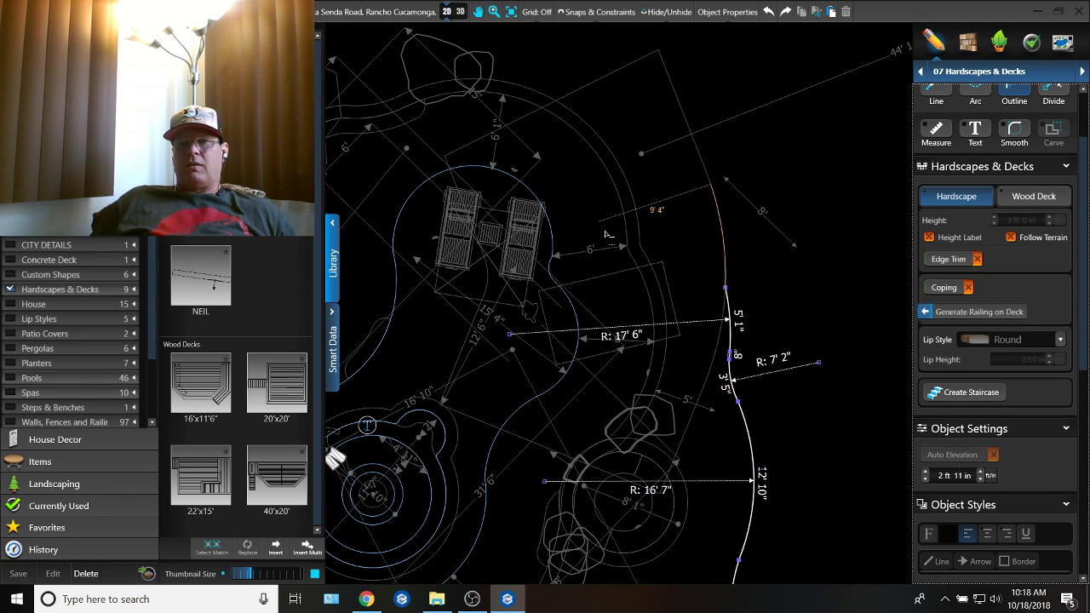
{"action": "middle_click_drag", "start_coordinate": [706, 300], "coordinate": [854, 312]}
{"action": "middle_click_drag", "start_coordinate": [634, 223], "coordinate": [673, 331]}
{"action": "middle_click_drag", "start_coordinate": [746, 342], "coordinate": [595, 244]}
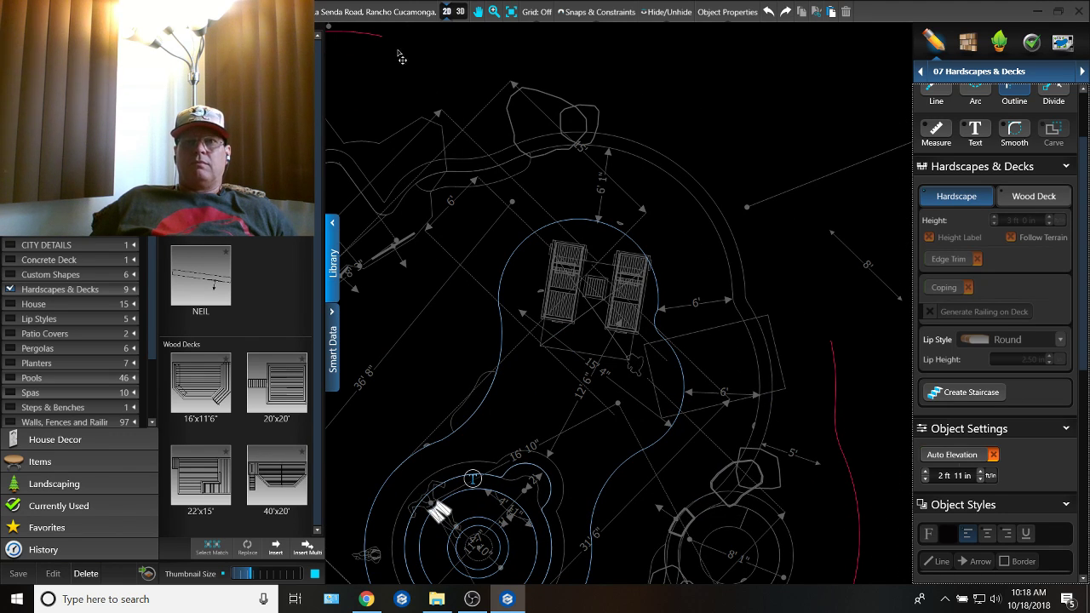
{"action": "left_click", "coordinate": [374, 37]}
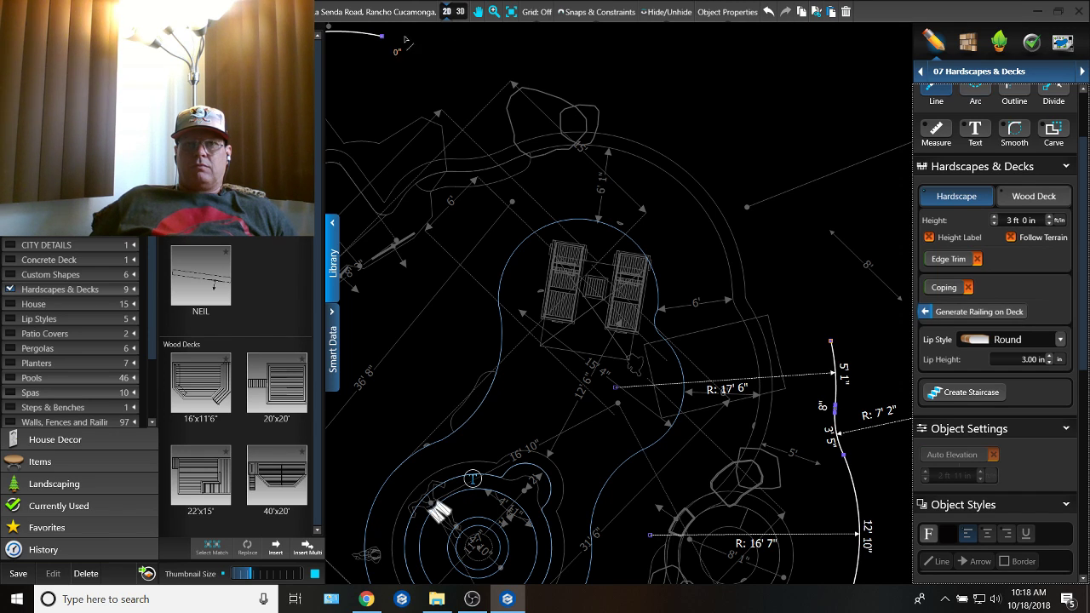
{"action": "left_click", "coordinate": [477, 161]}
{"action": "scroll", "coordinate": [566, 145], "scroll_direction": "down", "scroll_amount": 2}
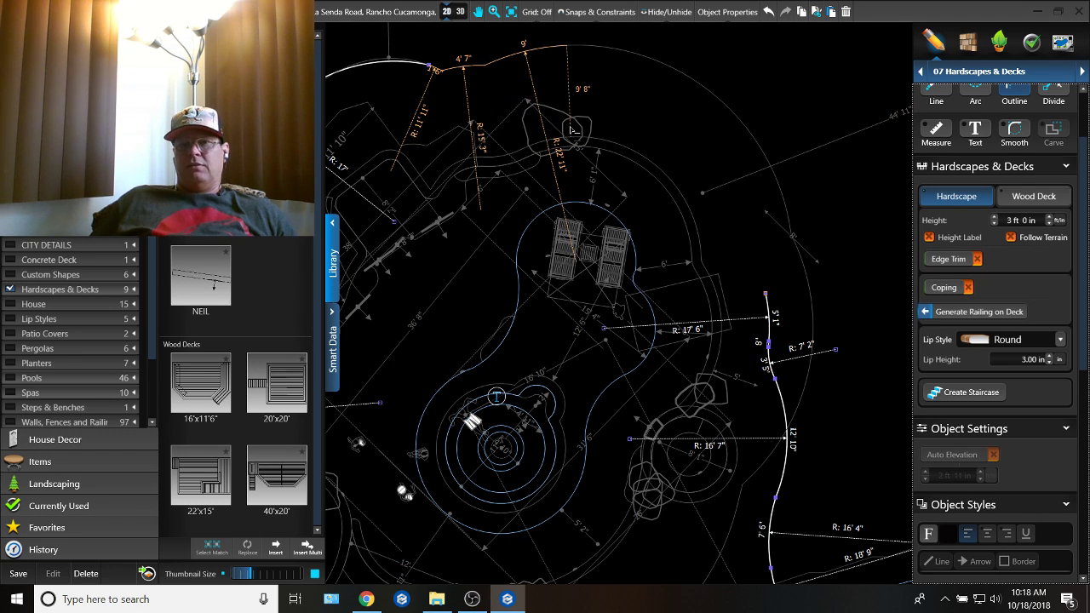
{"action": "left_click", "coordinate": [570, 128]}
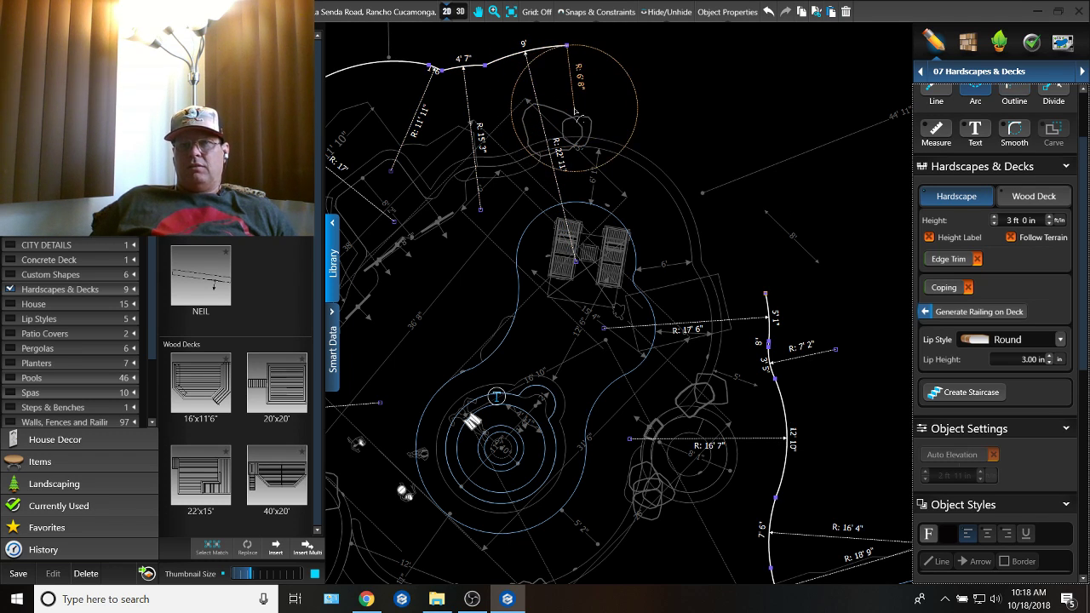
Step: Continue the deck edge with arcs of about 6' 8" and 4' 5" radius, then trace the pool curve at about a 4' 9" offset
{"action": "left_click", "coordinate": [676, 77]}
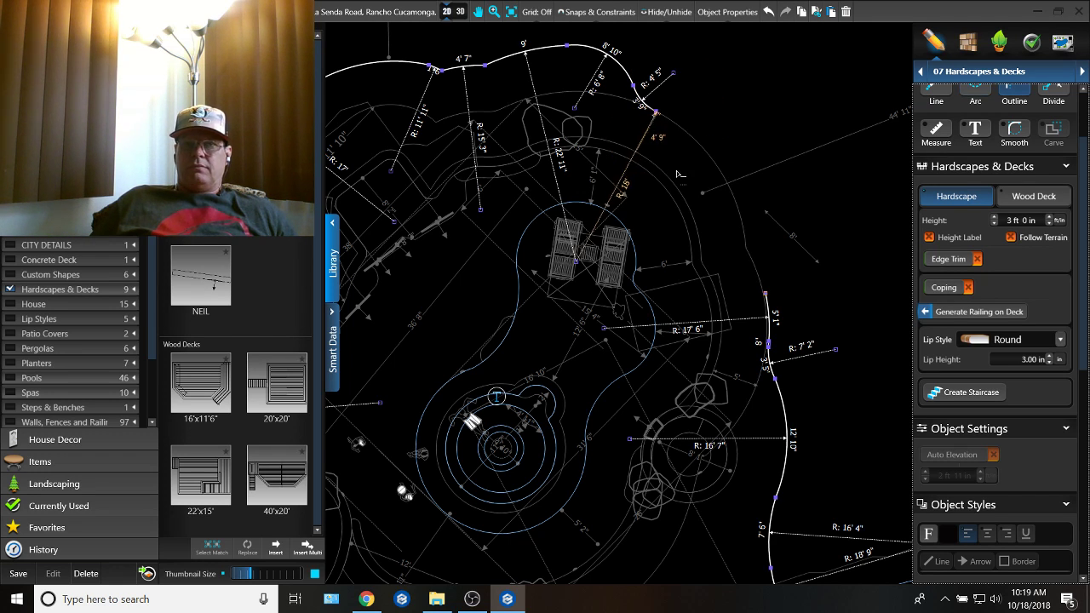
{"action": "left_click", "coordinate": [748, 255]}
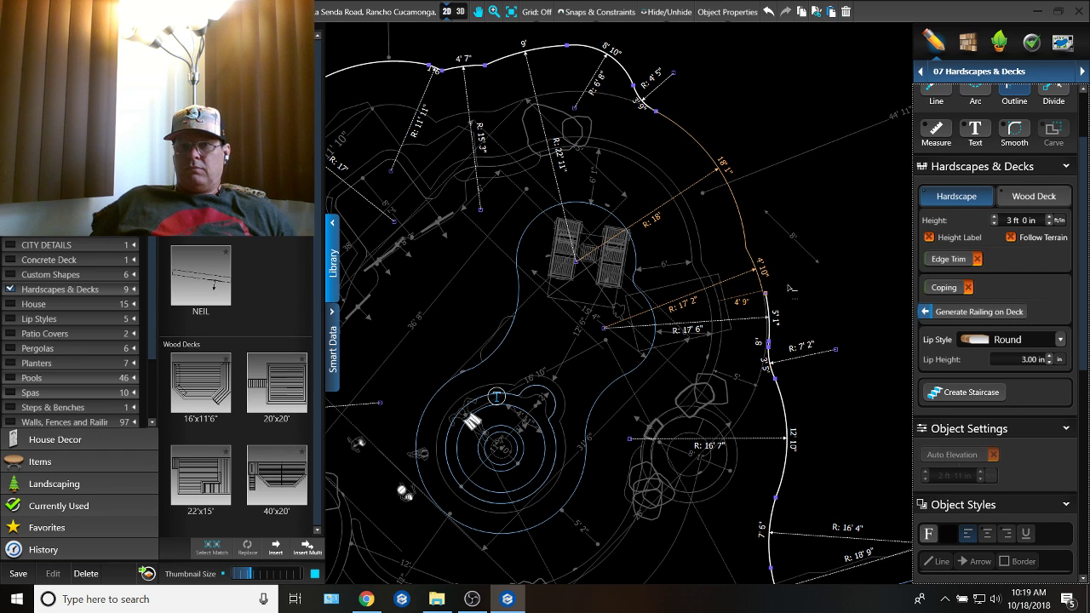
{"action": "double_click", "coordinate": [789, 292]}
Step: Remove the 3" jog and the arc above it, then extend the lower 5' 1" arc up to close the deck outline
{"action": "scroll", "coordinate": [786, 287], "scroll_direction": "up", "scroll_amount": 5}
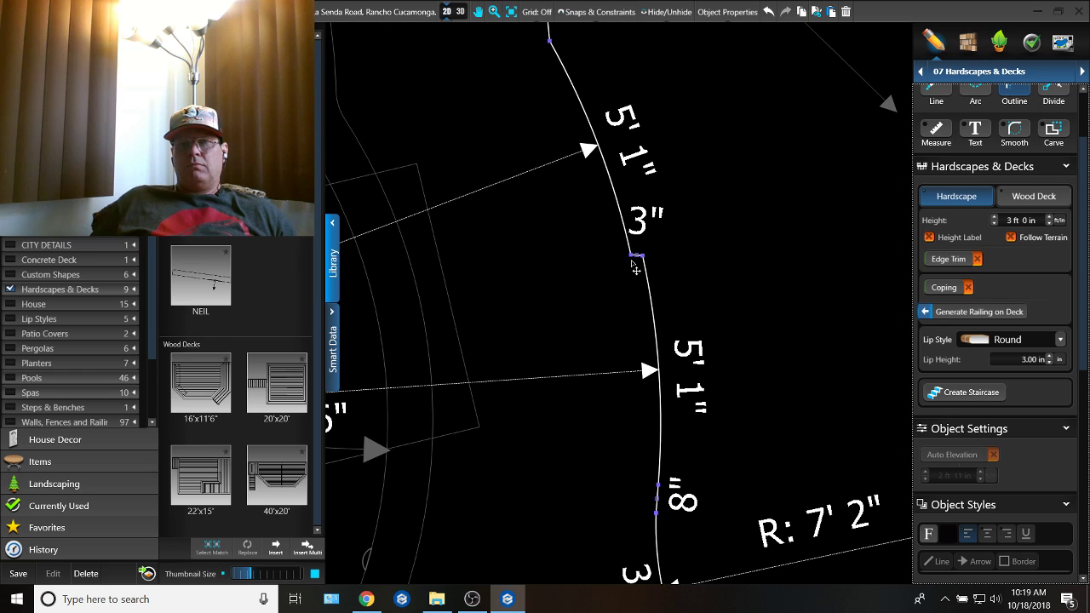
{"action": "left_click_drag", "start_coordinate": [632, 256], "coordinate": [644, 198]}
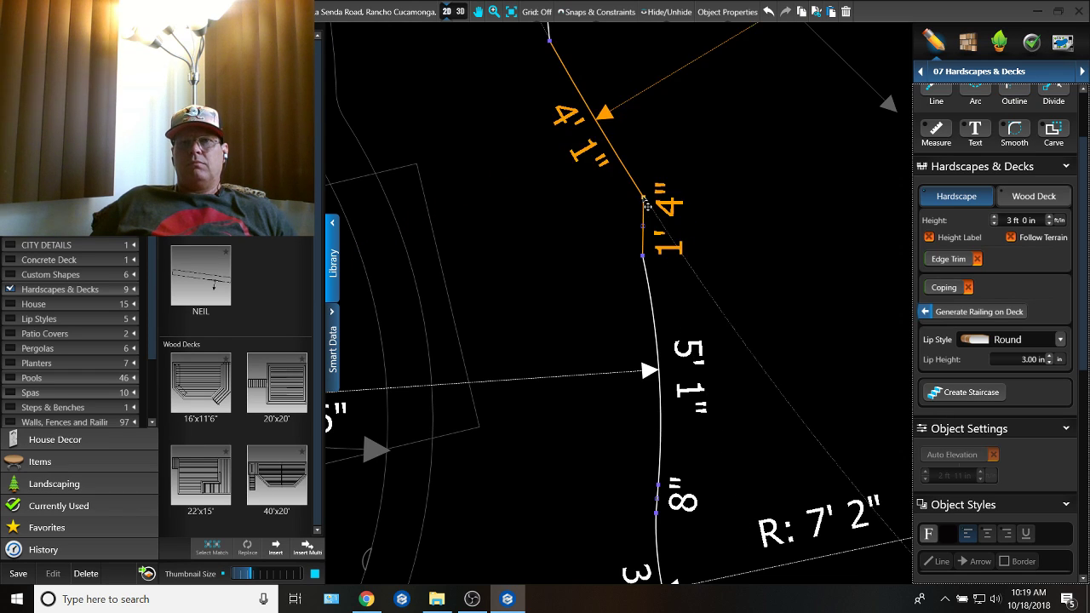
{"action": "key", "text": "Delete"}
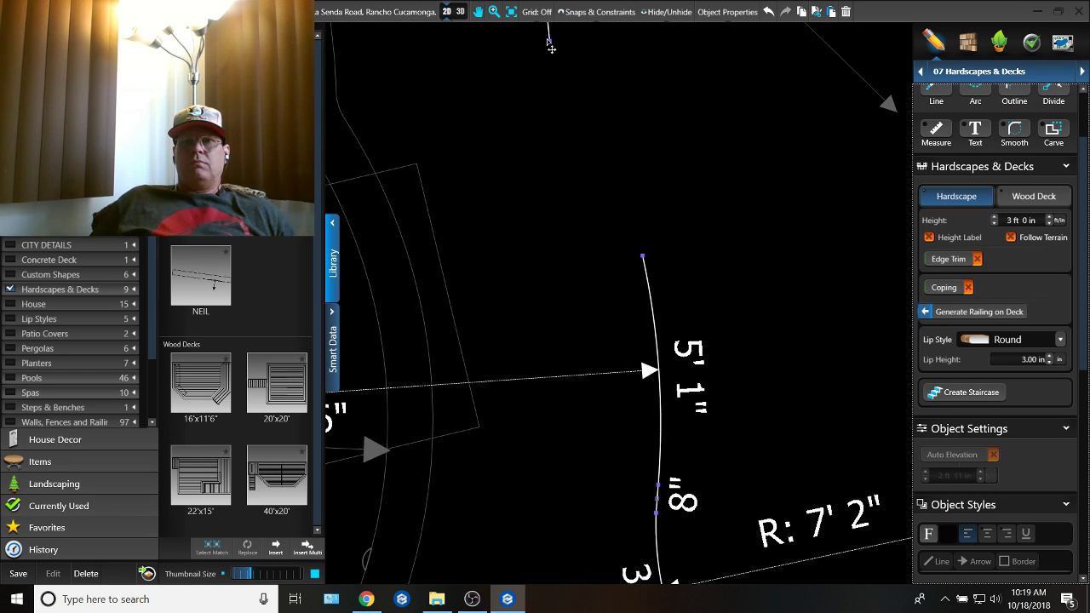
{"action": "left_click_drag", "start_coordinate": [566, 52], "coordinate": [567, 50]}
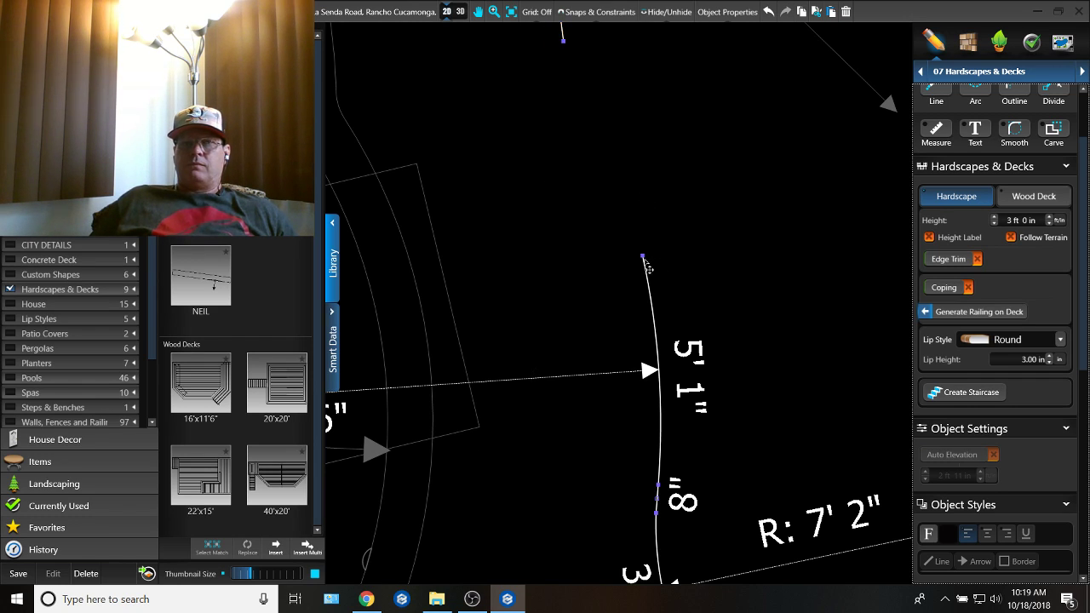
{"action": "left_click_drag", "start_coordinate": [646, 262], "coordinate": [566, 50]}
{"action": "left_click", "coordinate": [640, 90]}
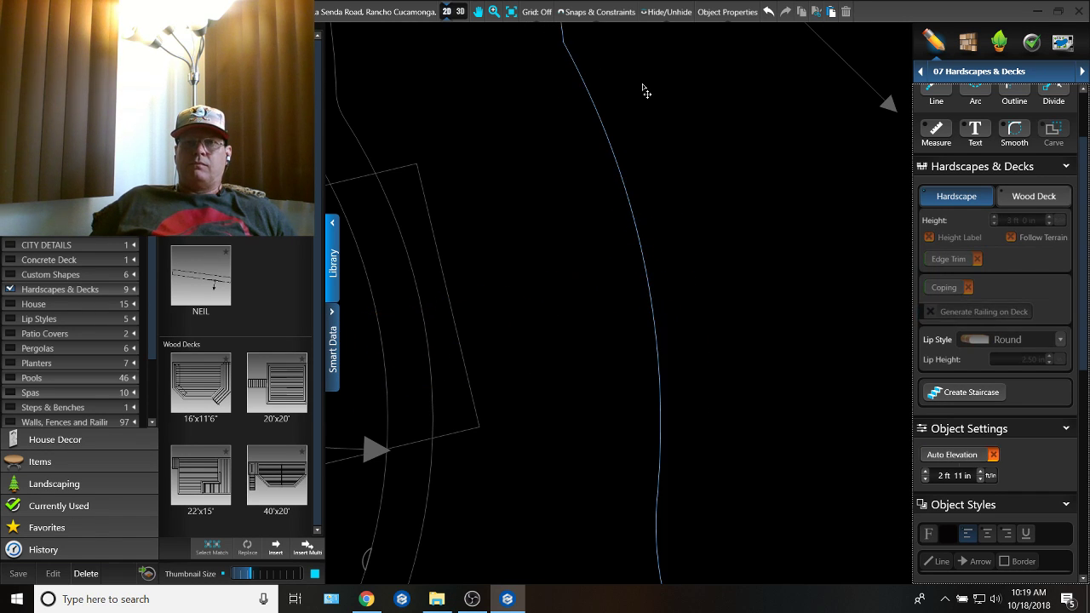
Step: Show the revised pool and deck in 3D and collapse the library for a wider view
{"action": "scroll", "coordinate": [644, 92], "scroll_direction": "down", "scroll_amount": 3}
{"action": "left_click", "coordinate": [460, 12]}
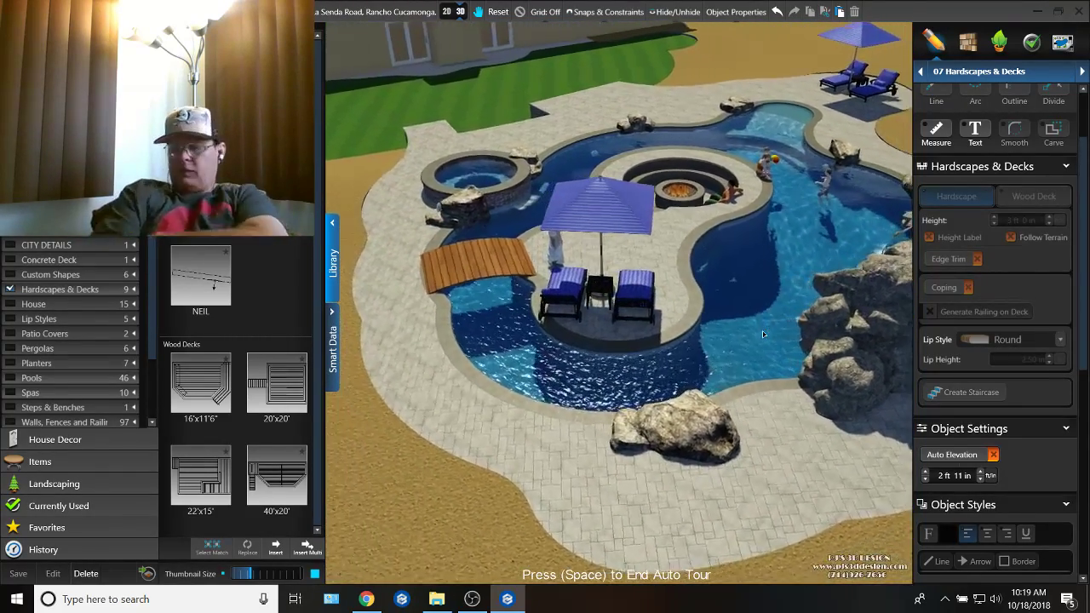
{"action": "left_click", "coordinate": [330, 260]}
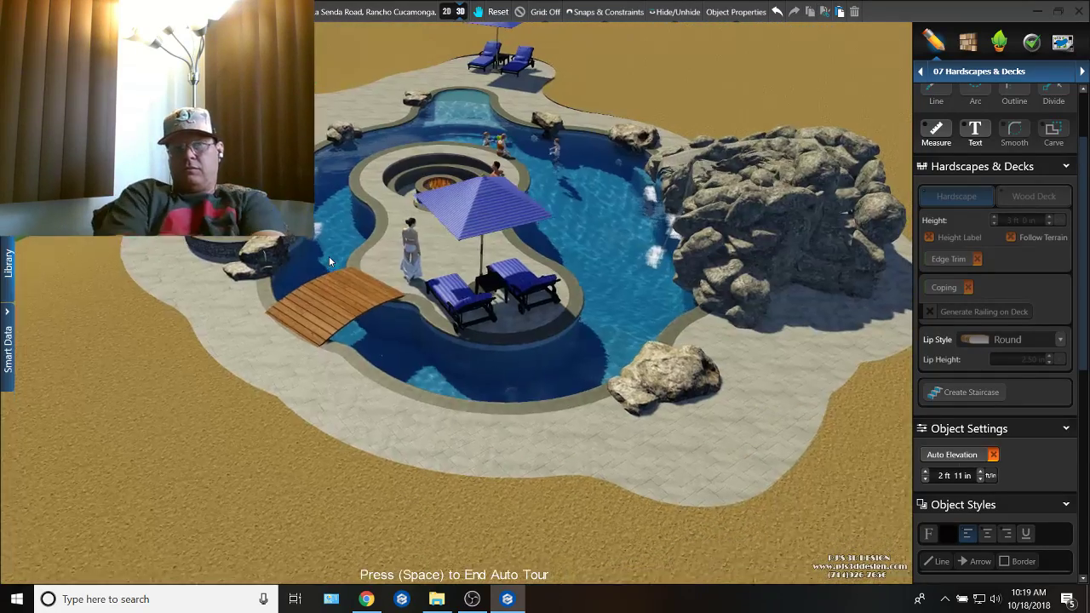
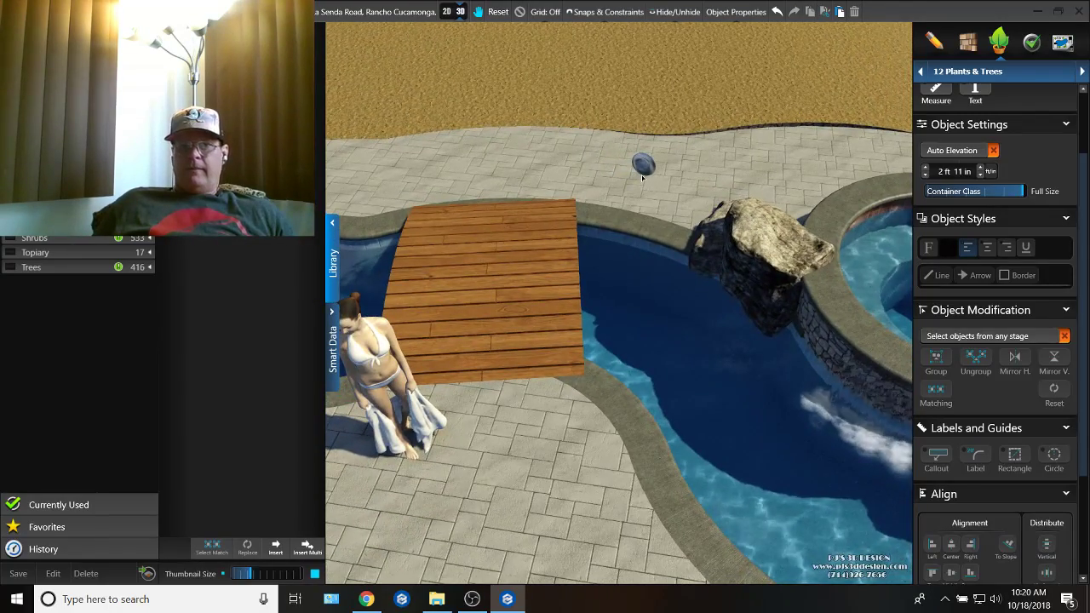
Step: Lower the small round object floating beside the wooden bridge into the pool, at an elevation of -1 ft 11 in
{"action": "left_click", "coordinate": [643, 163]}
{"action": "left_click_drag", "start_coordinate": [618, 249], "coordinate": [617, 347]}
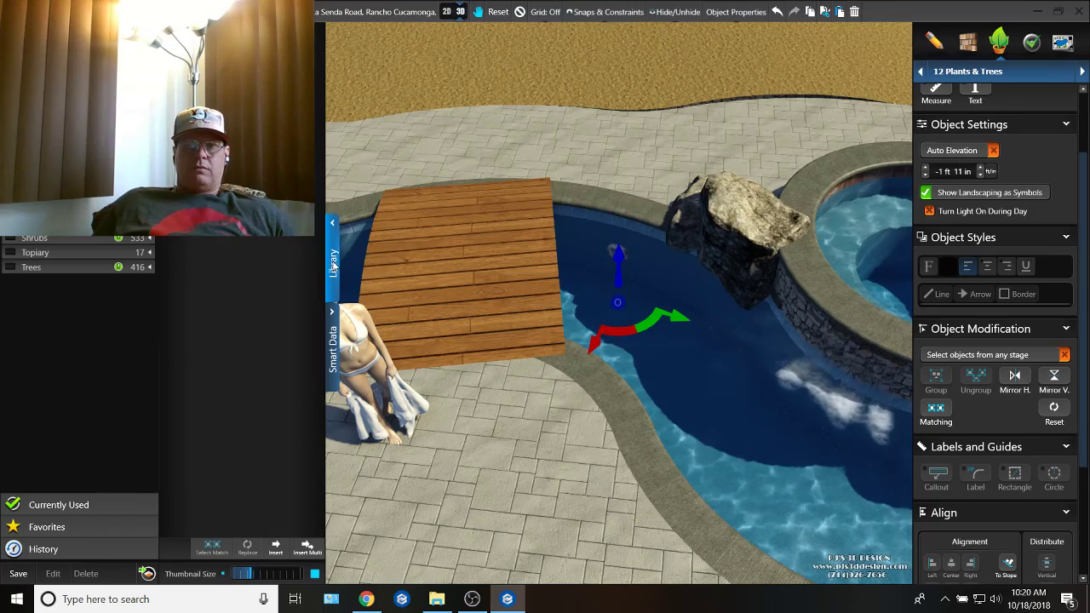
{"action": "left_click", "coordinate": [334, 264]}
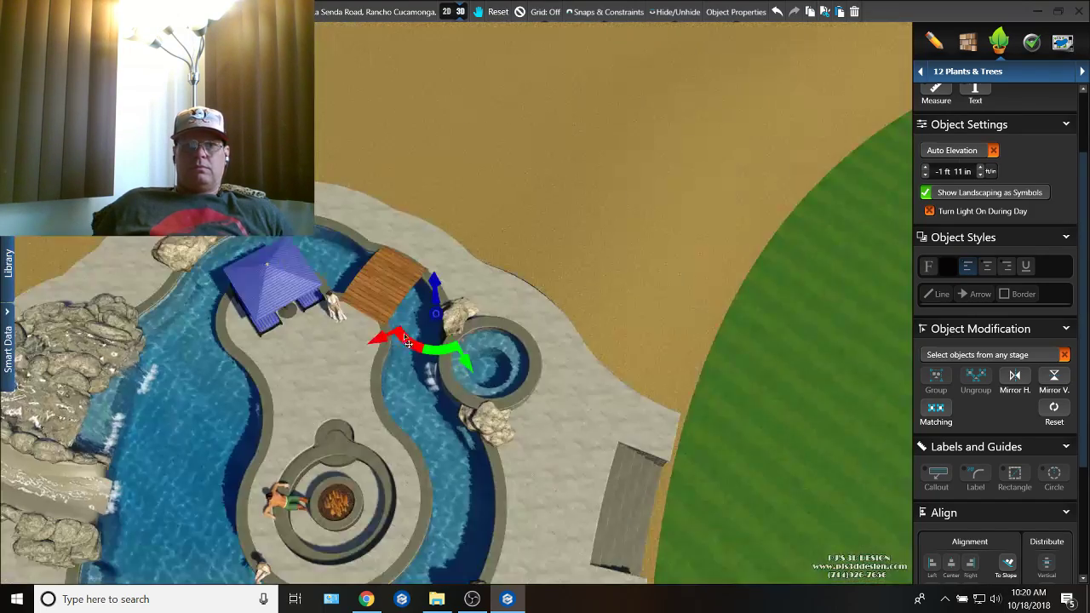
Step: Examine the pool layout in the 3D and 2D views, from the rock waterfall to the deck's front staircase
{"action": "right_click_drag", "start_coordinate": [408, 340], "coordinate": [511, 320]}
{"action": "middle_click_drag", "start_coordinate": [511, 319], "coordinate": [441, 369]}
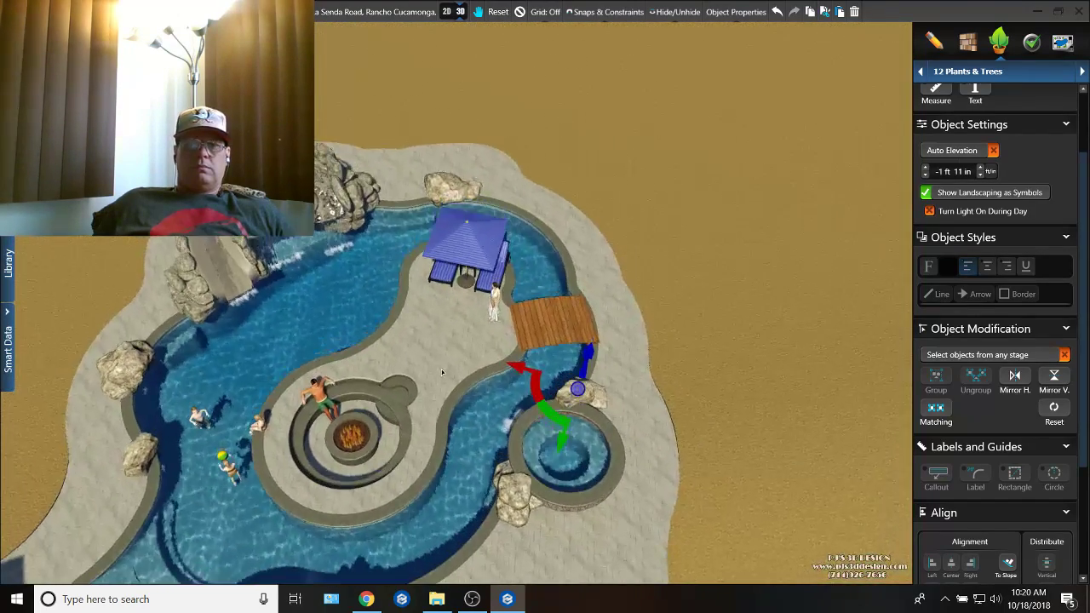
{"action": "right_click_drag", "start_coordinate": [441, 368], "coordinate": [509, 415]}
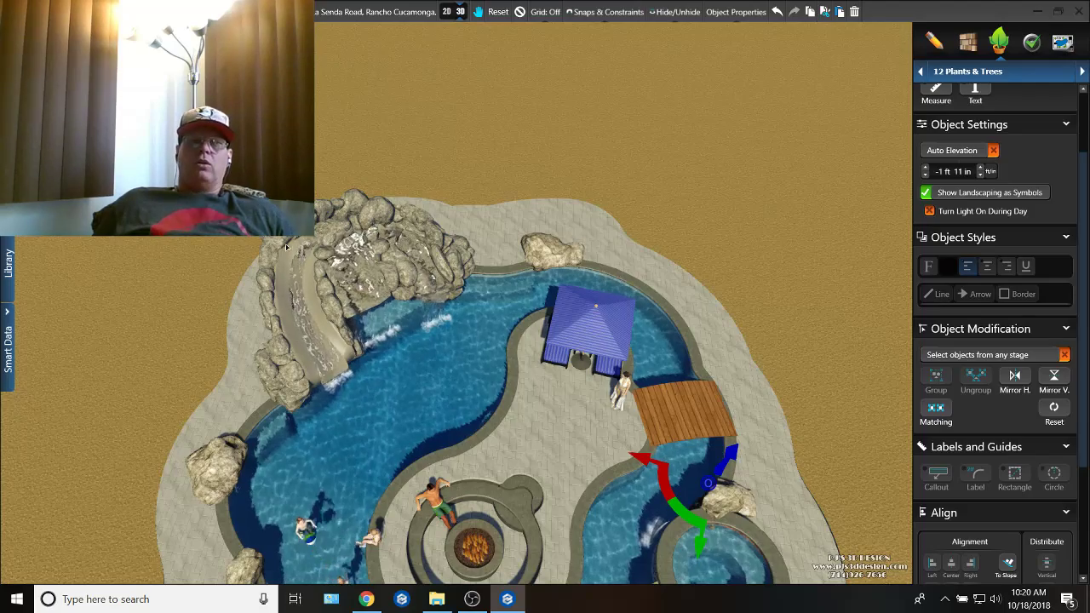
{"action": "left_click", "coordinate": [447, 13]}
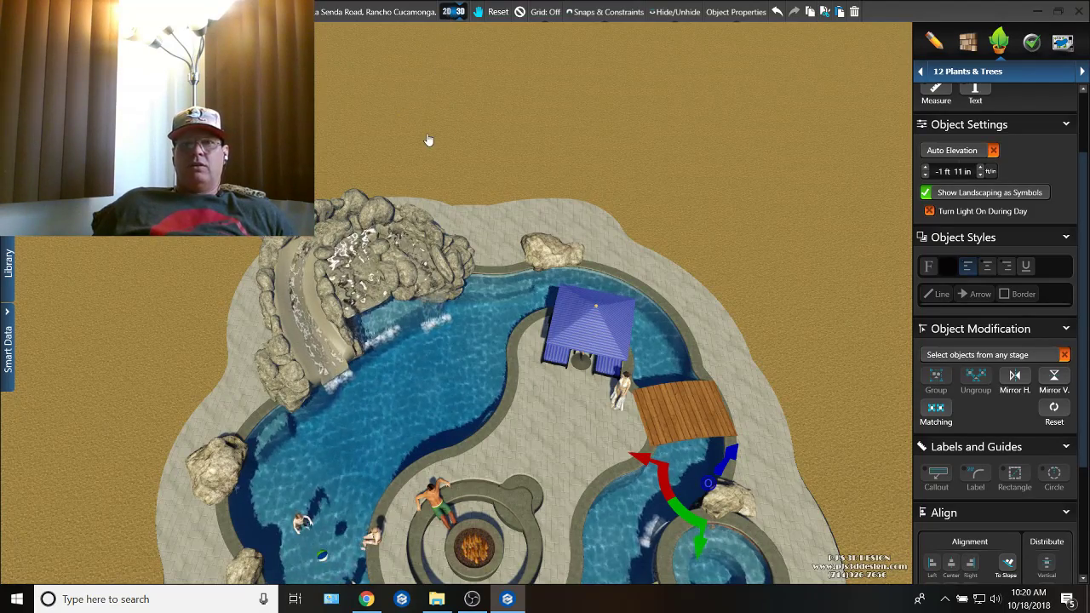
{"action": "scroll", "coordinate": [478, 230], "scroll_direction": "down", "scroll_amount": 5}
{"action": "scroll", "coordinate": [542, 315], "scroll_direction": "up", "scroll_amount": 8}
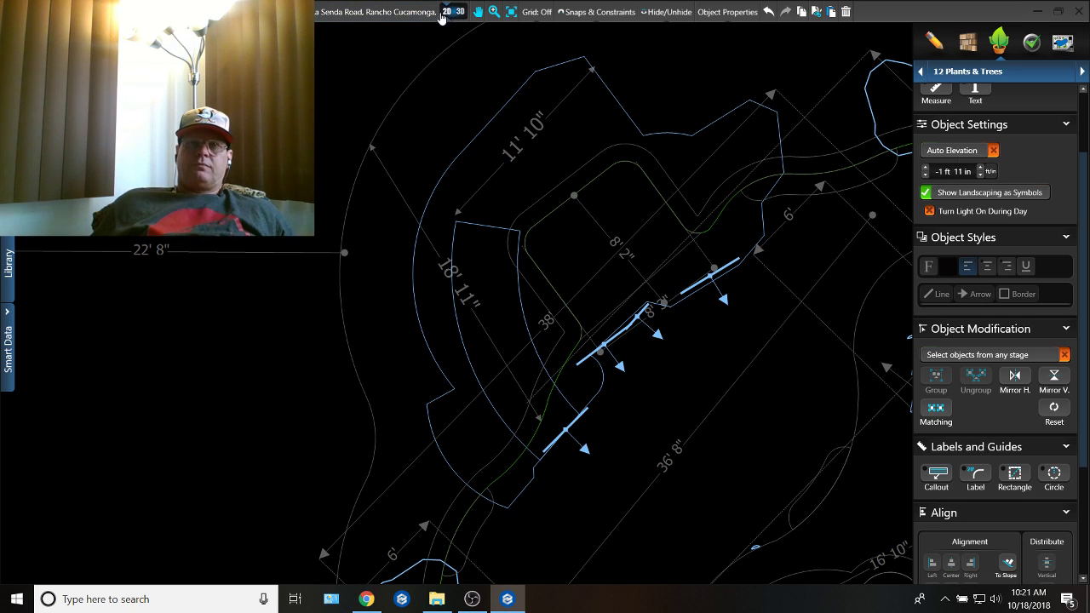
{"action": "left_click", "coordinate": [451, 11]}
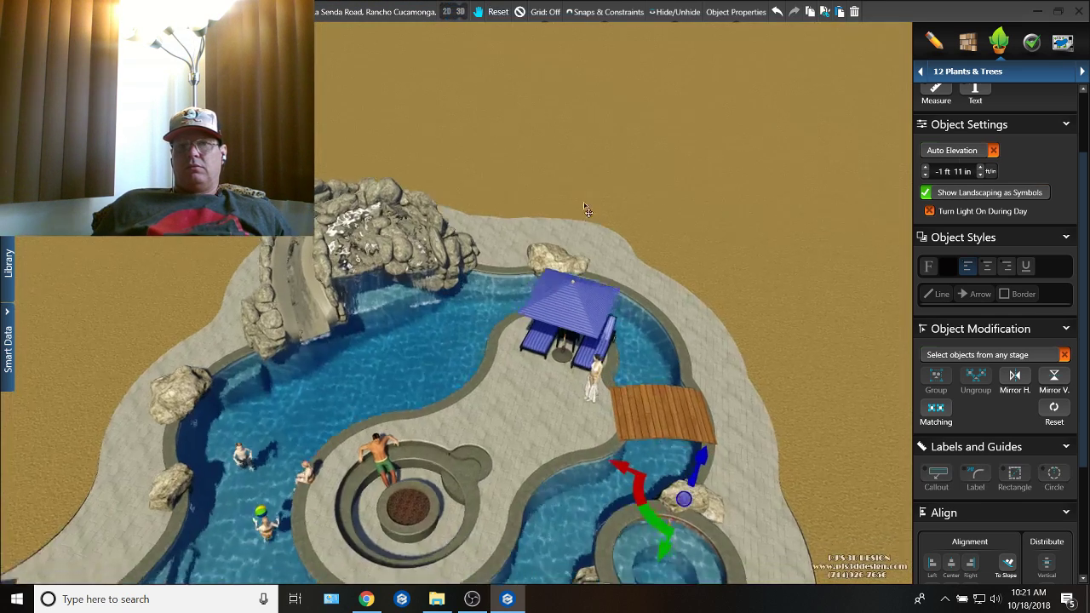
{"action": "middle_click_drag", "start_coordinate": [584, 207], "coordinate": [542, 283]}
{"action": "scroll", "coordinate": [549, 425], "scroll_direction": "up", "scroll_amount": 5}
{"action": "scroll", "coordinate": [560, 389], "scroll_direction": "down", "scroll_amount": 3}
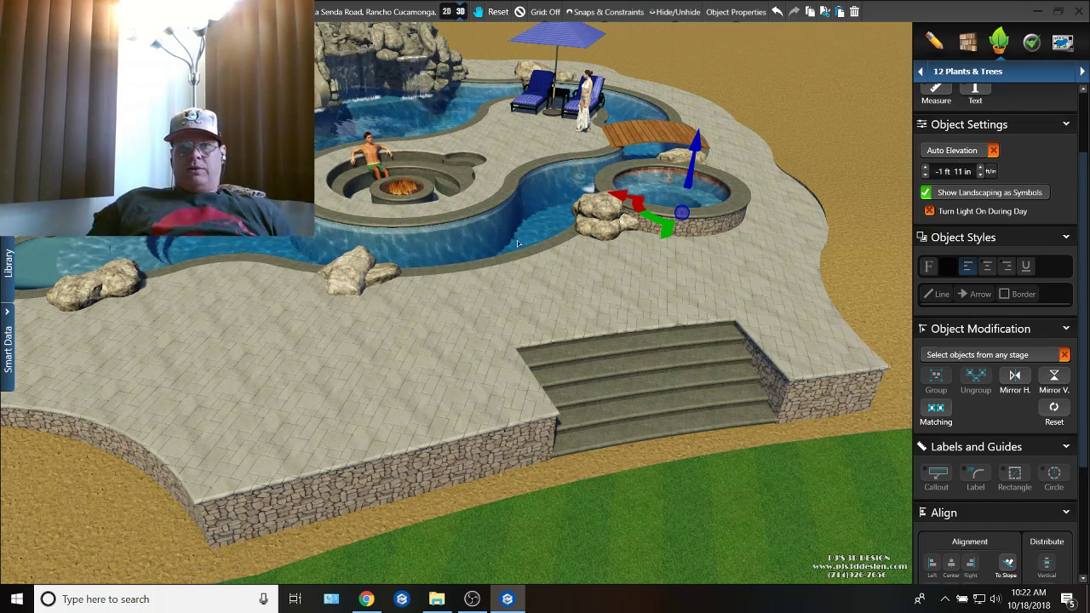
Step: Show the front staircase in the 2D plan and switch to the Hardscapes & Decks stage
{"action": "left_click", "coordinate": [462, 12]}
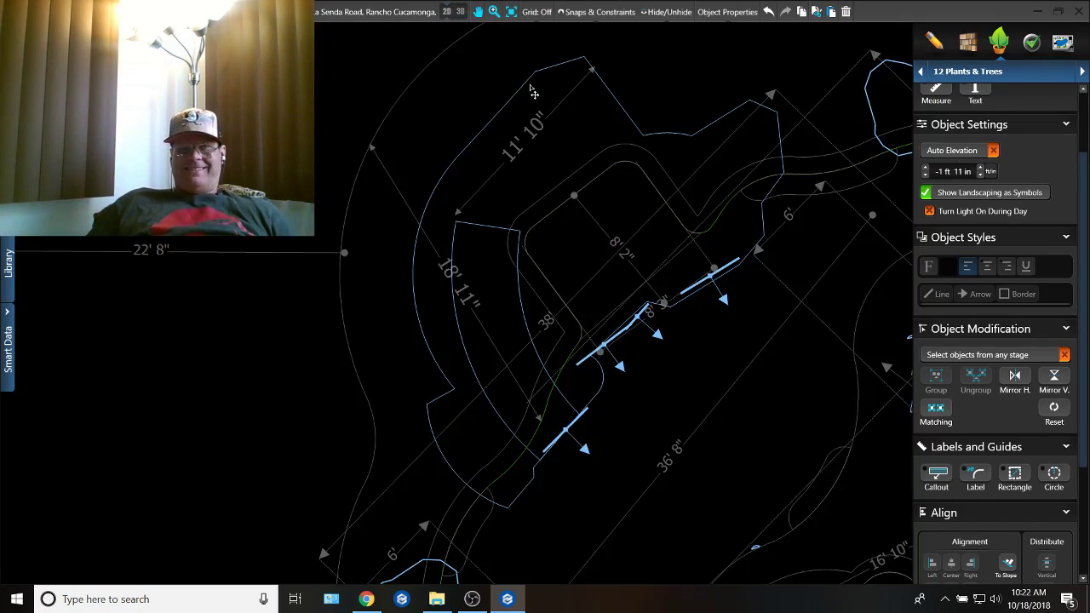
{"action": "middle_click_drag", "start_coordinate": [645, 232], "coordinate": [529, 83]}
{"action": "scroll", "coordinate": [662, 284], "scroll_direction": "up", "scroll_amount": 2}
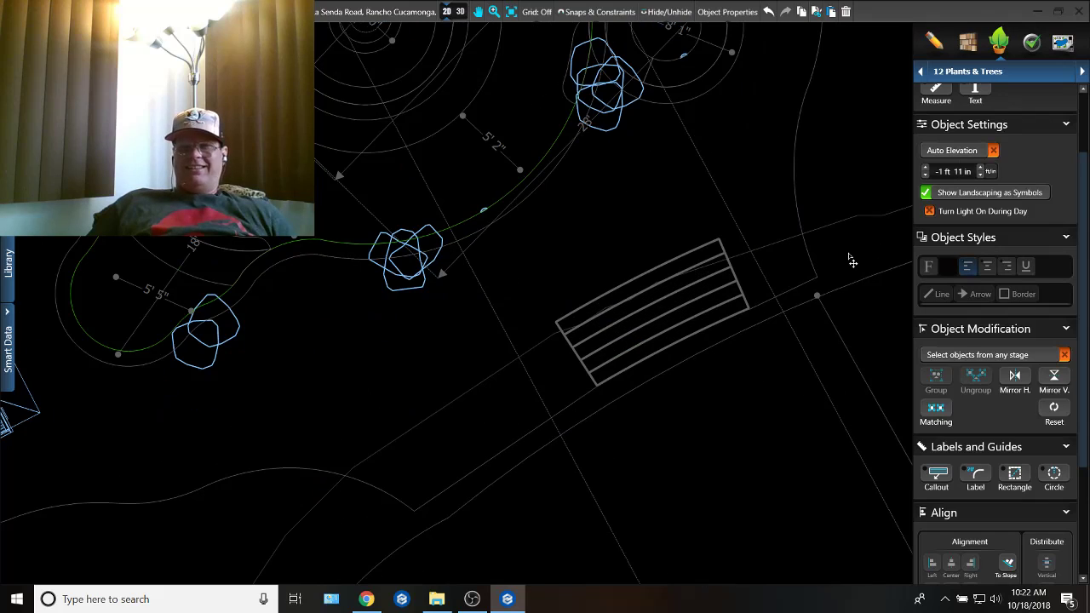
{"action": "left_click", "coordinate": [1030, 79]}
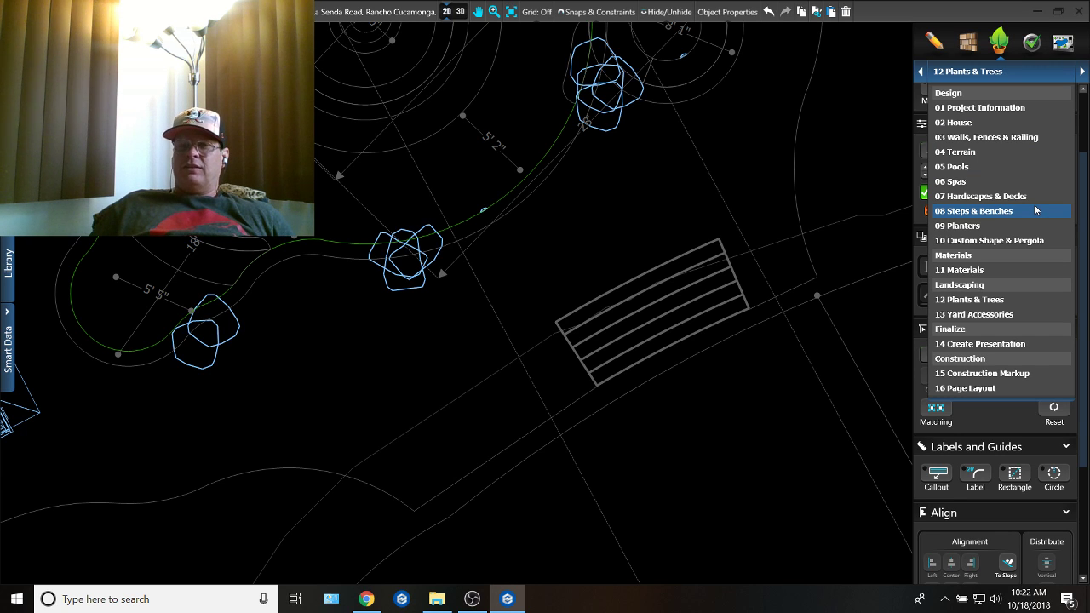
{"action": "left_click", "coordinate": [1036, 211]}
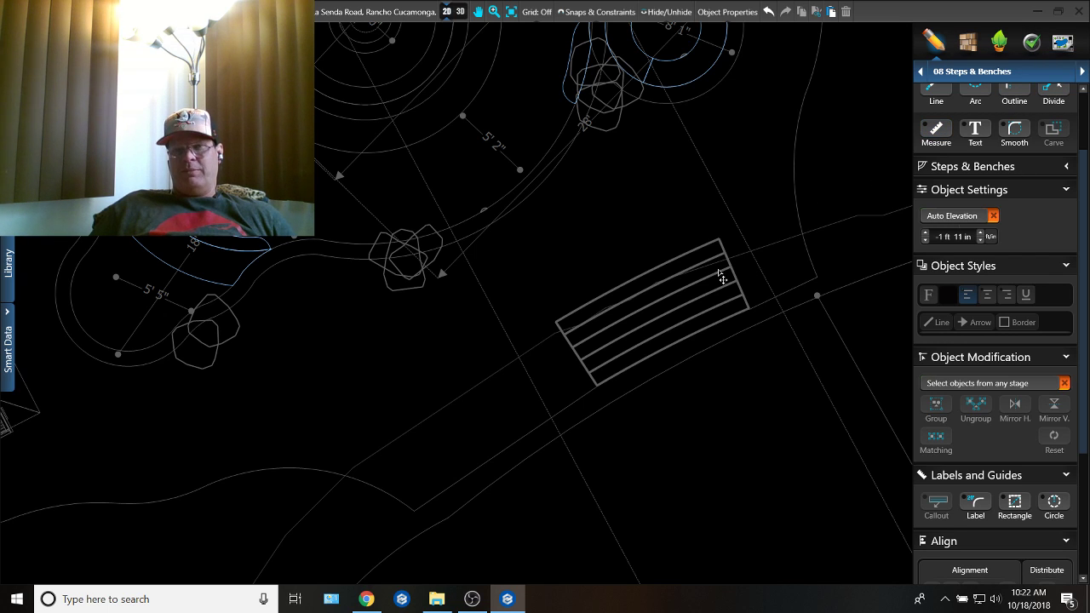
{"action": "left_click", "coordinate": [1026, 73]}
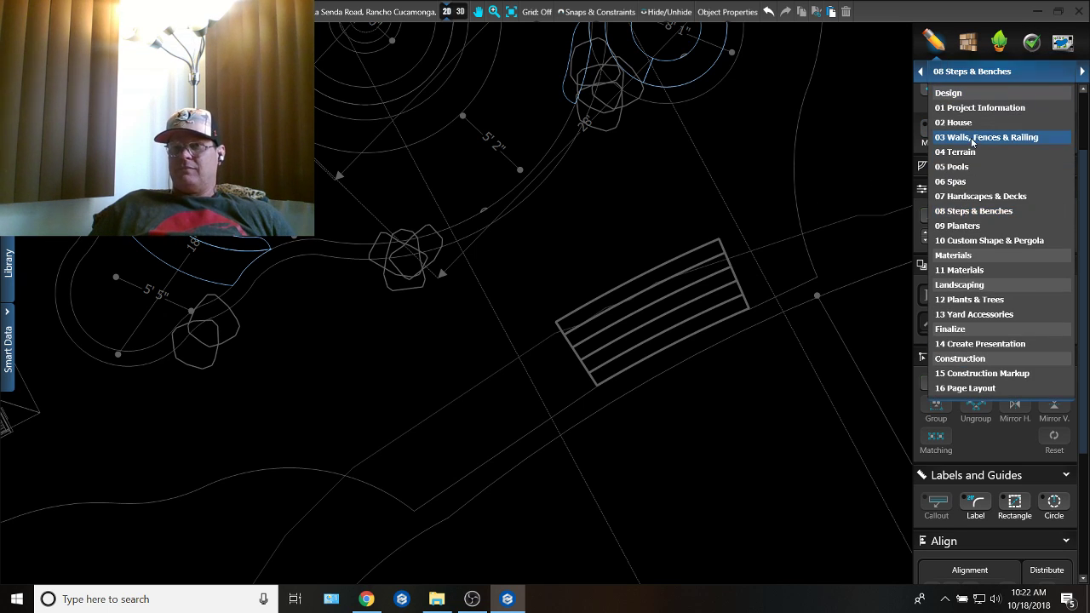
{"action": "left_click", "coordinate": [982, 197]}
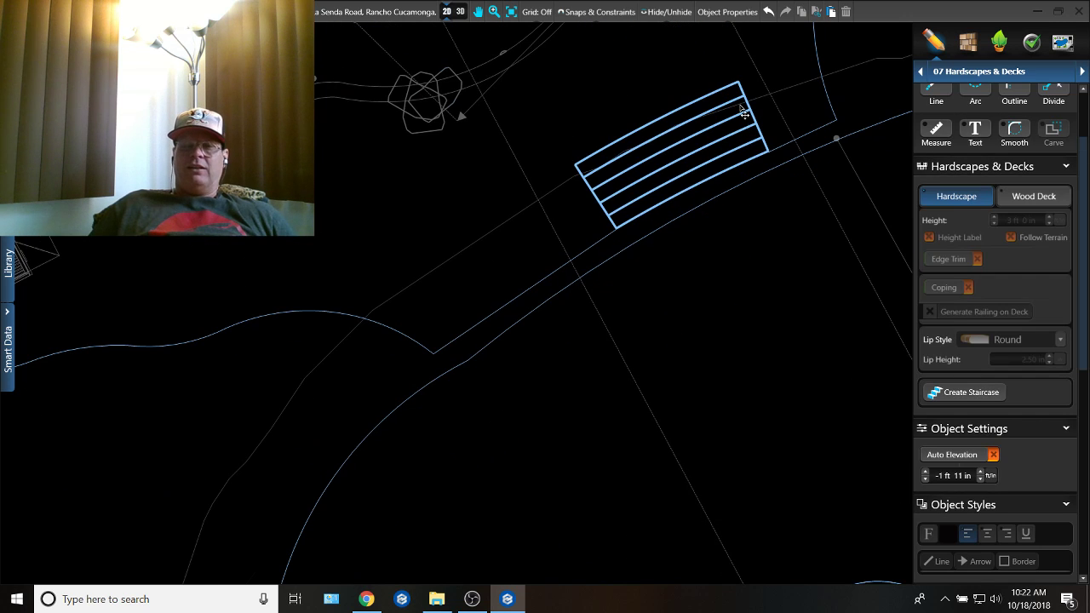
{"action": "left_click", "coordinate": [677, 149]}
{"action": "left_click", "coordinate": [677, 138]}
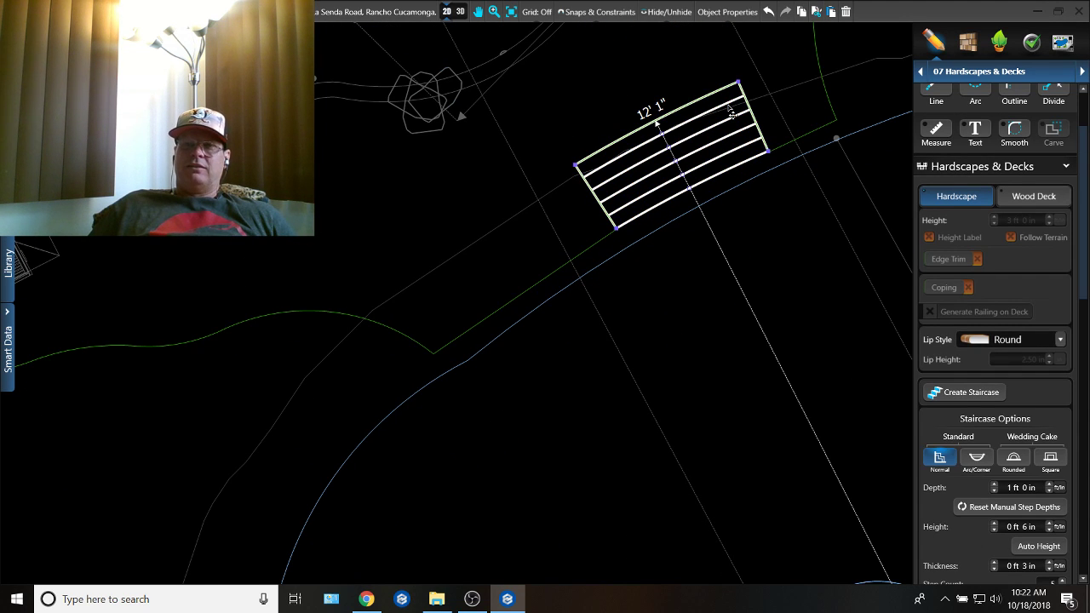
{"action": "key", "text": "Delete"}
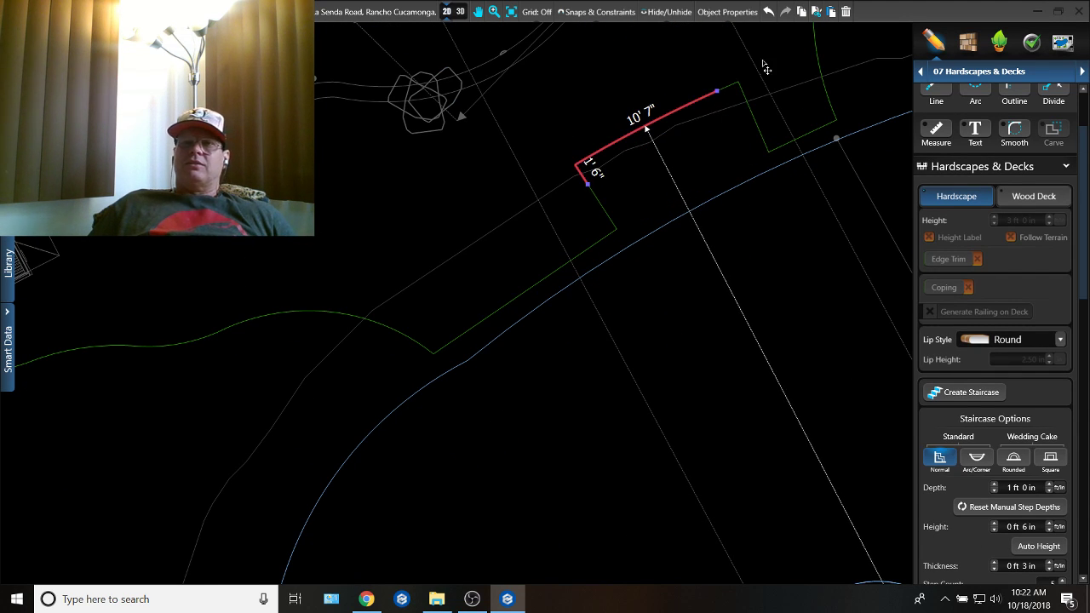
{"action": "left_click", "coordinate": [768, 11]}
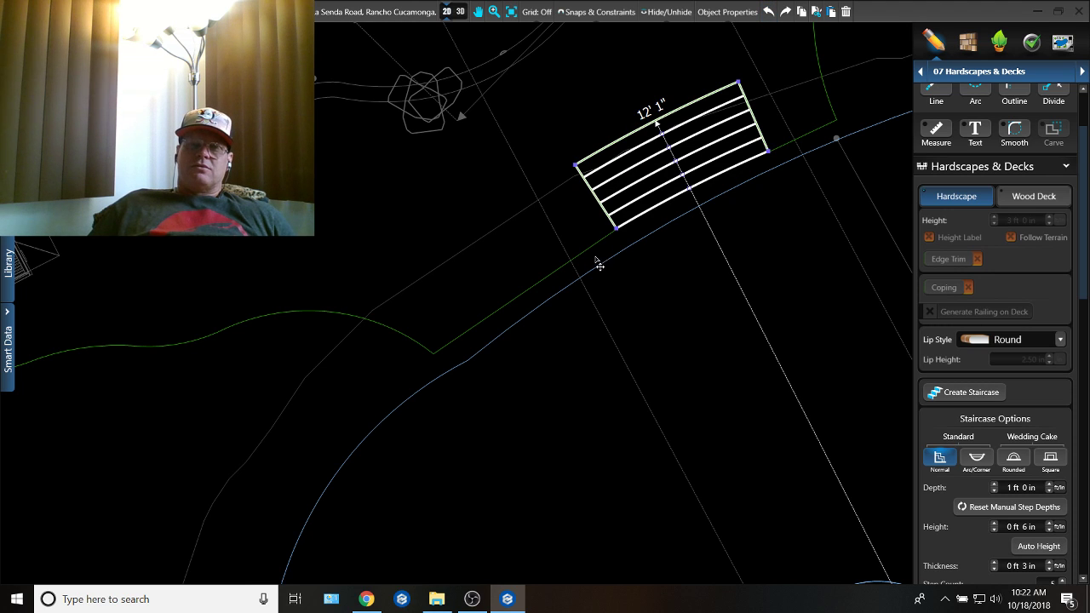
Step: Widen the deck's stair notch to about 19' 1" by shifting its left edge outward, and move the staircase against that edge
{"action": "left_click", "coordinate": [607, 195]}
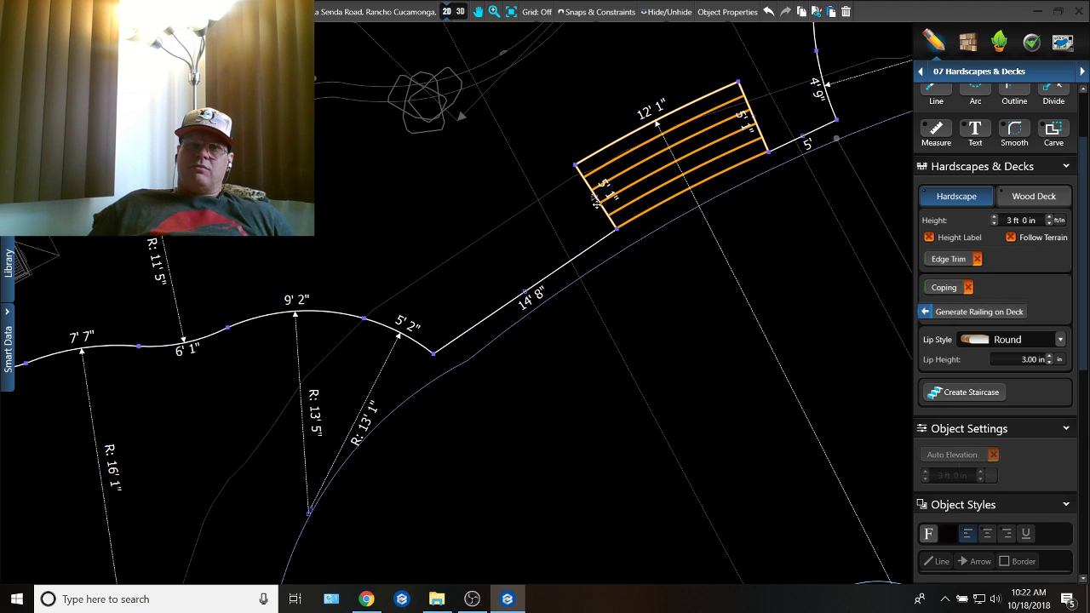
{"action": "left_click_drag", "start_coordinate": [579, 222], "coordinate": [526, 285]}
{"action": "middle_click_drag", "start_coordinate": [557, 278], "coordinate": [555, 352]}
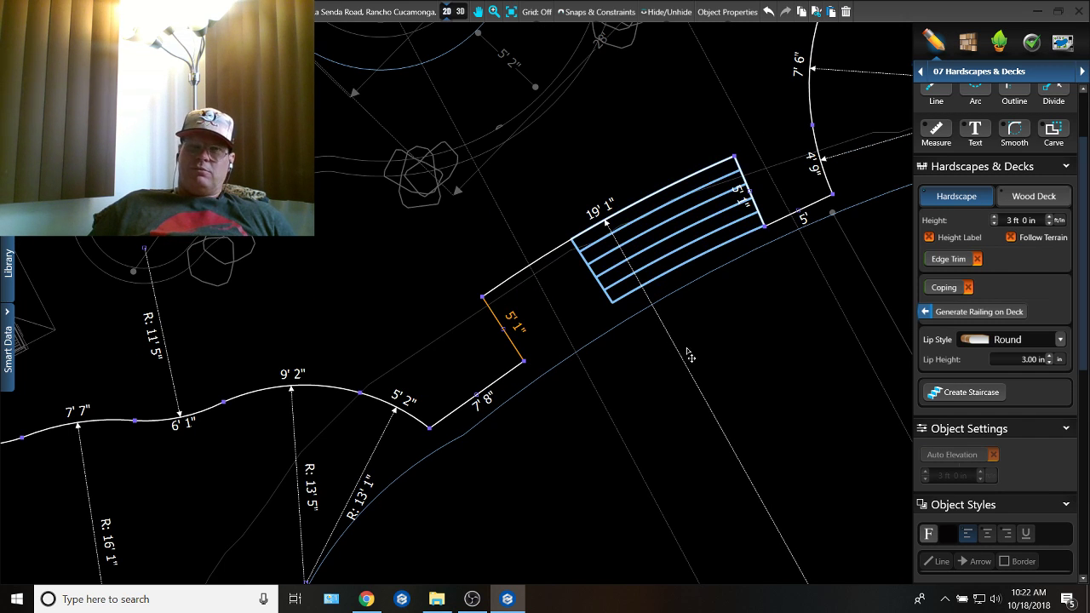
{"action": "middle_click_drag", "start_coordinate": [706, 368], "coordinate": [716, 474]}
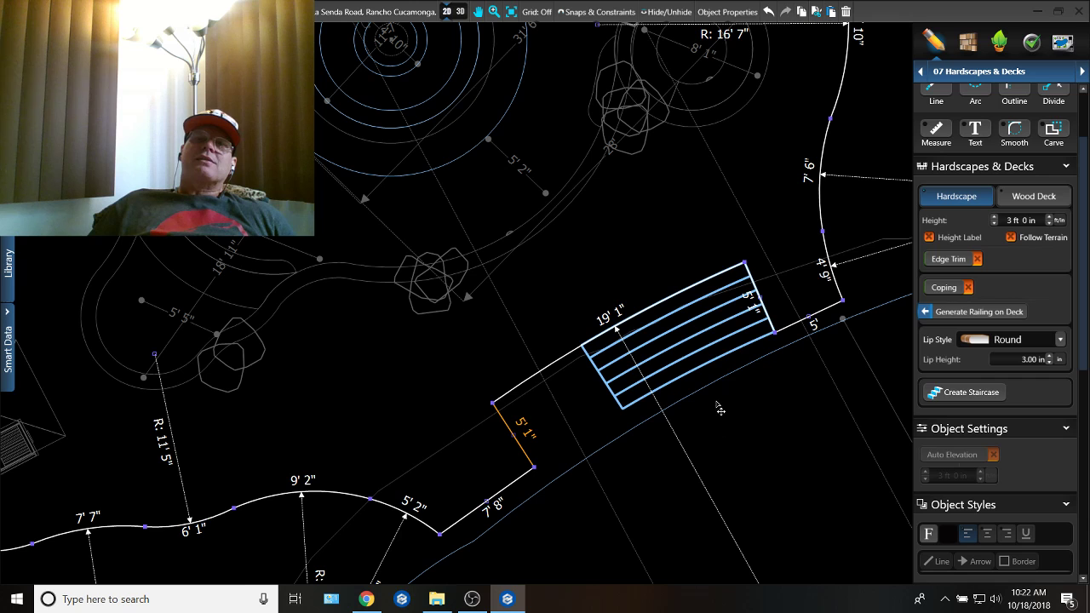
{"action": "left_click", "coordinate": [719, 304]}
{"action": "left_click_drag", "start_coordinate": [720, 304], "coordinate": [629, 354]}
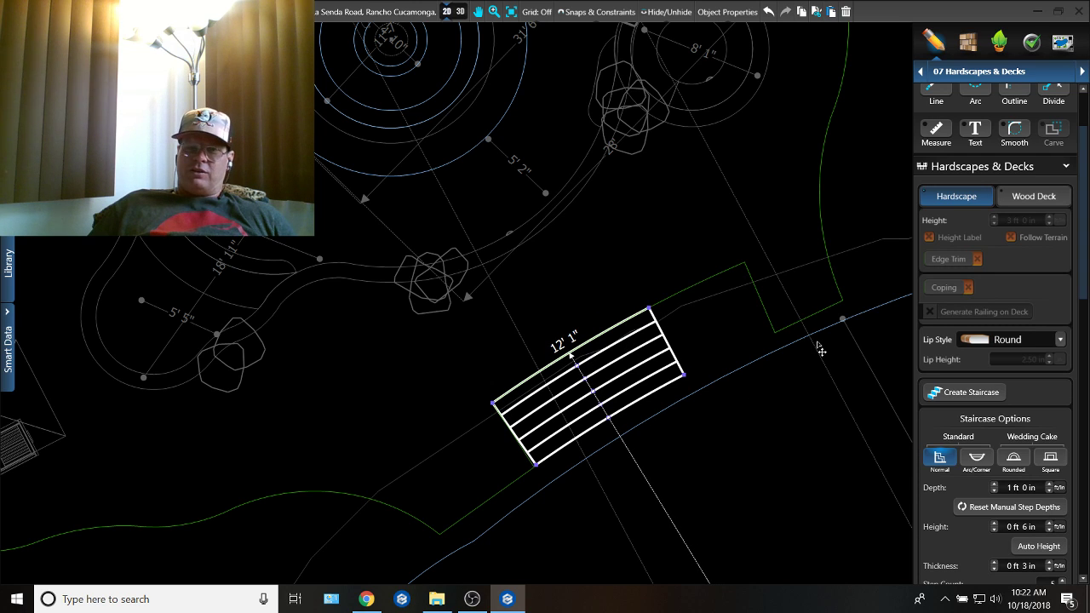
Step: Shift the stair notch's right edge in against the staircase and snap its two corner points onto the stair corners
{"action": "left_click", "coordinate": [758, 295]}
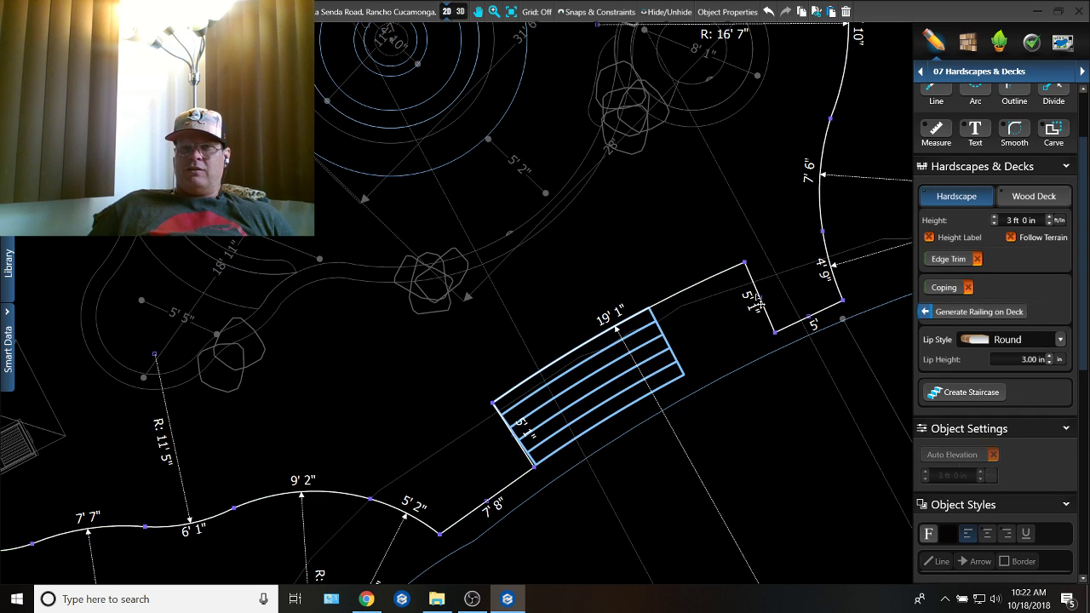
{"action": "left_click_drag", "start_coordinate": [758, 300], "coordinate": [675, 349]}
{"action": "scroll", "coordinate": [705, 393], "scroll_direction": "up", "scroll_amount": 6}
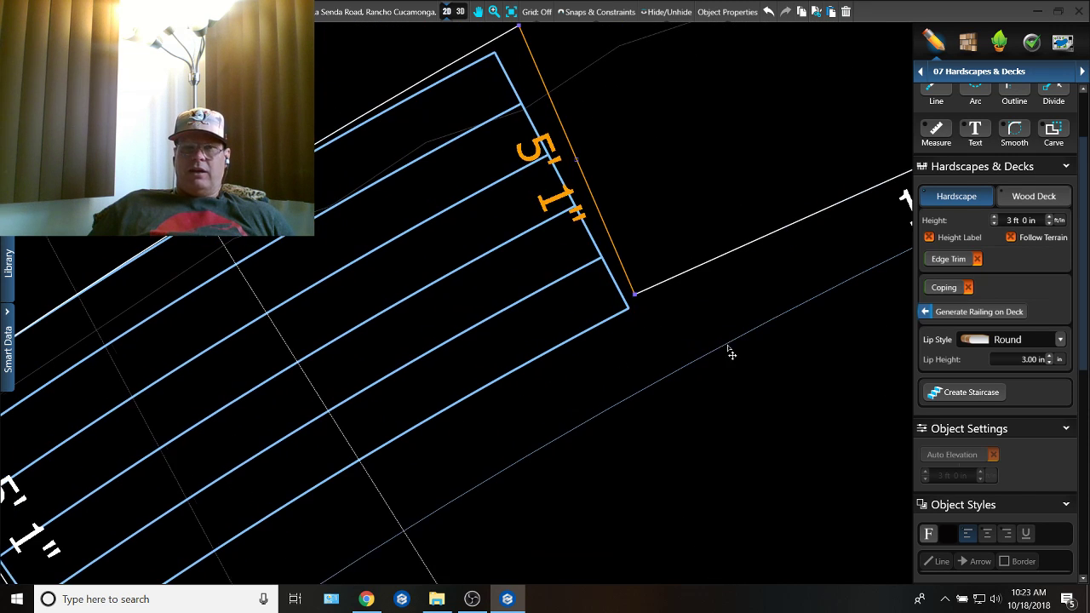
{"action": "left_click_drag", "start_coordinate": [640, 295], "coordinate": [633, 305]}
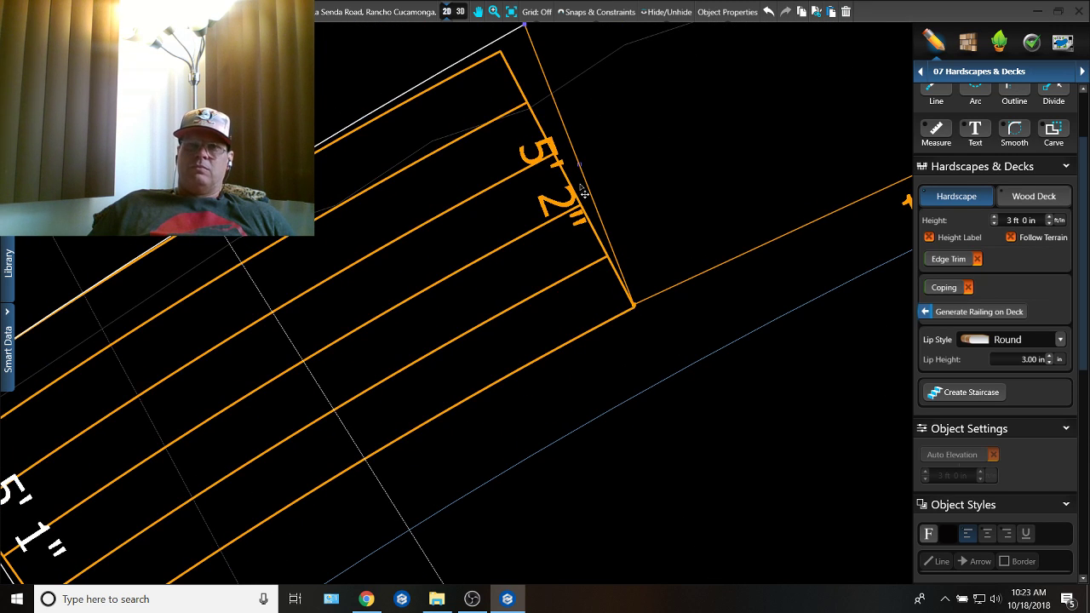
{"action": "left_click_drag", "start_coordinate": [530, 33], "coordinate": [504, 57]}
{"action": "scroll", "coordinate": [518, 64], "scroll_direction": "down", "scroll_amount": 2}
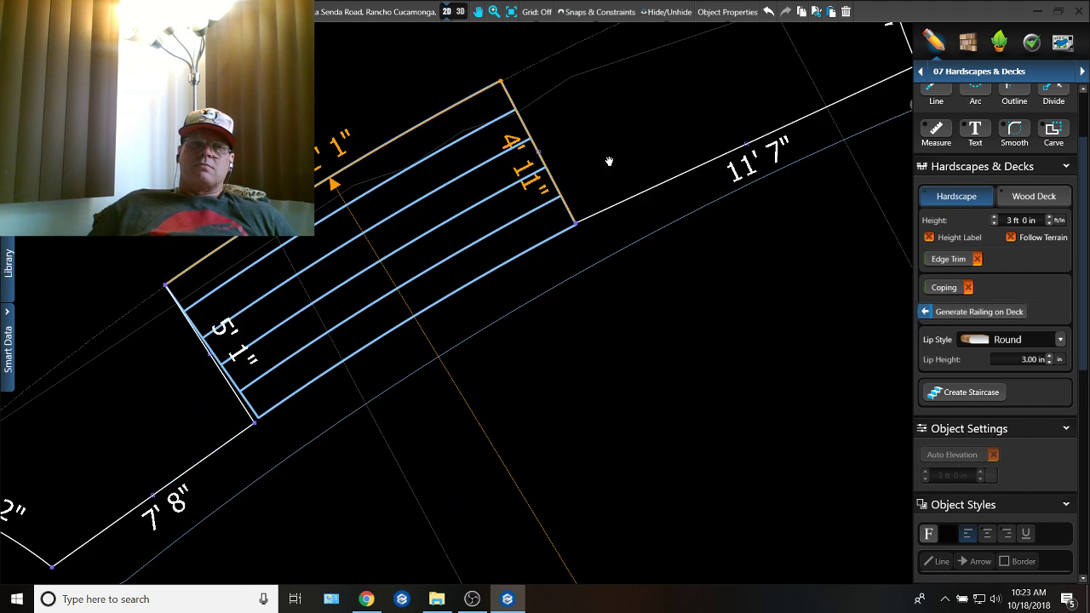
Step: Snap the notch's lower-left corner point onto the staircase's lower-left corner and deselect the deck
{"action": "middle_click_drag", "start_coordinate": [609, 161], "coordinate": [779, 63]}
{"action": "scroll", "coordinate": [779, 64], "scroll_direction": "down", "scroll_amount": 1}
{"action": "scroll", "coordinate": [433, 302], "scroll_direction": "up", "scroll_amount": 12}
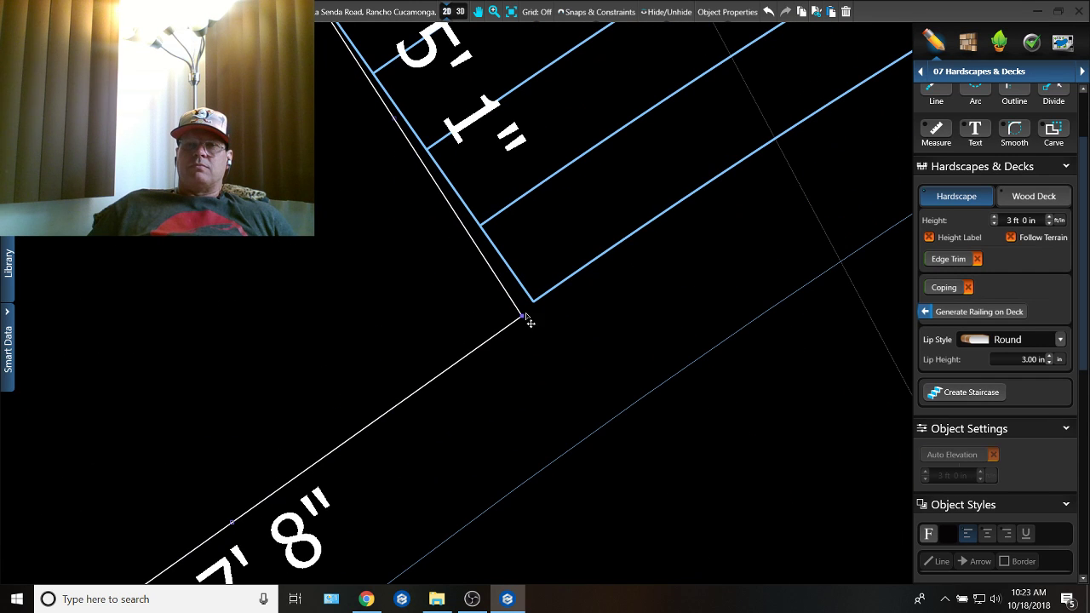
{"action": "left_click_drag", "start_coordinate": [524, 315], "coordinate": [533, 304]}
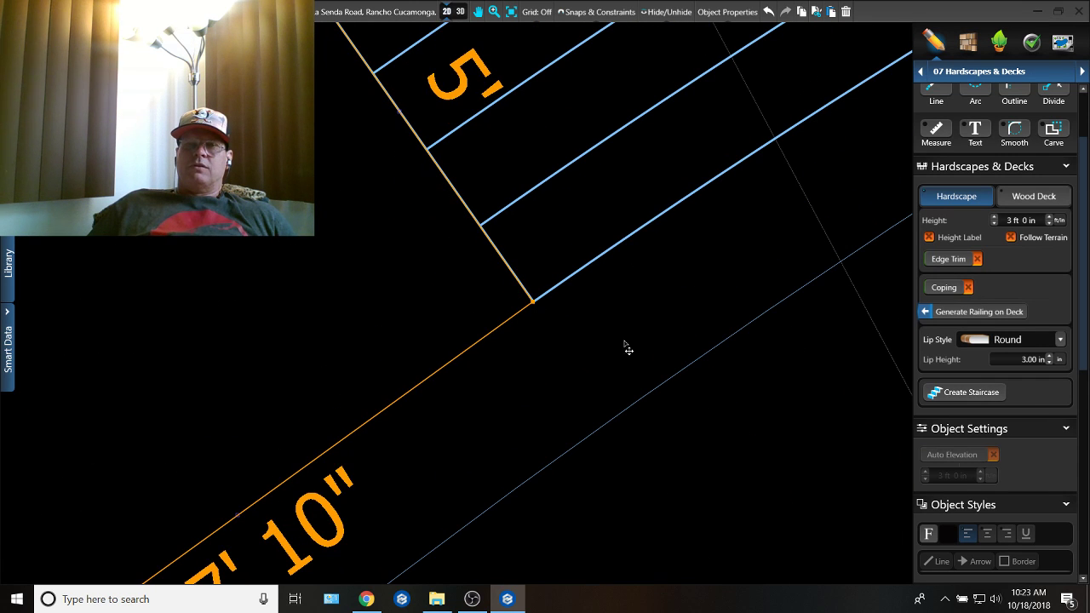
{"action": "left_click", "coordinate": [780, 417]}
{"action": "scroll", "coordinate": [746, 368], "scroll_direction": "down", "scroll_amount": 5}
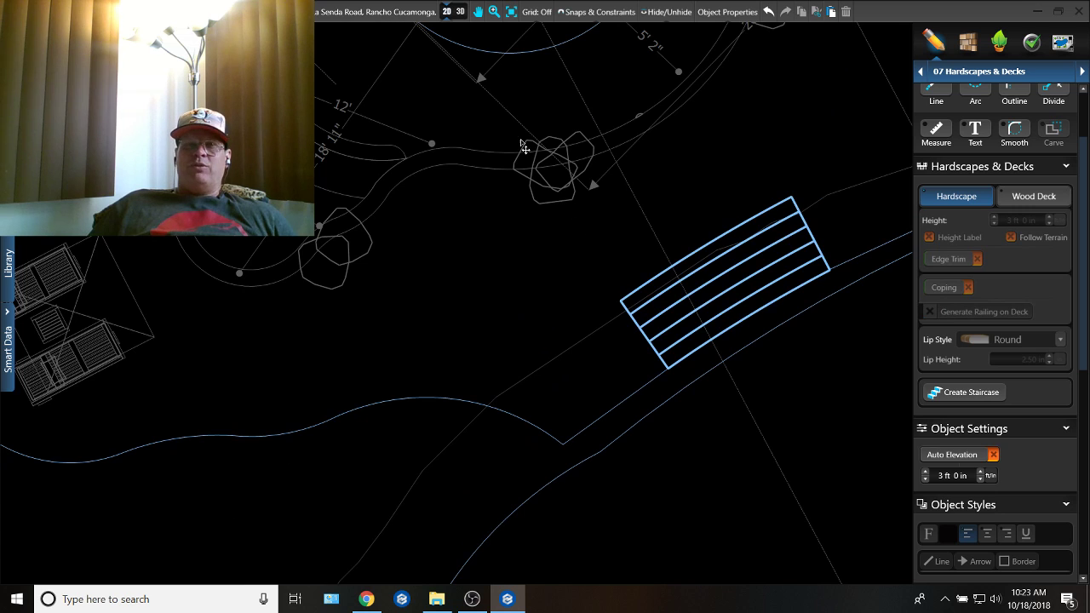
Step: Examine the repositioned staircase and surrounding deck in 3D, from ground level and from above
{"action": "left_click", "coordinate": [460, 12]}
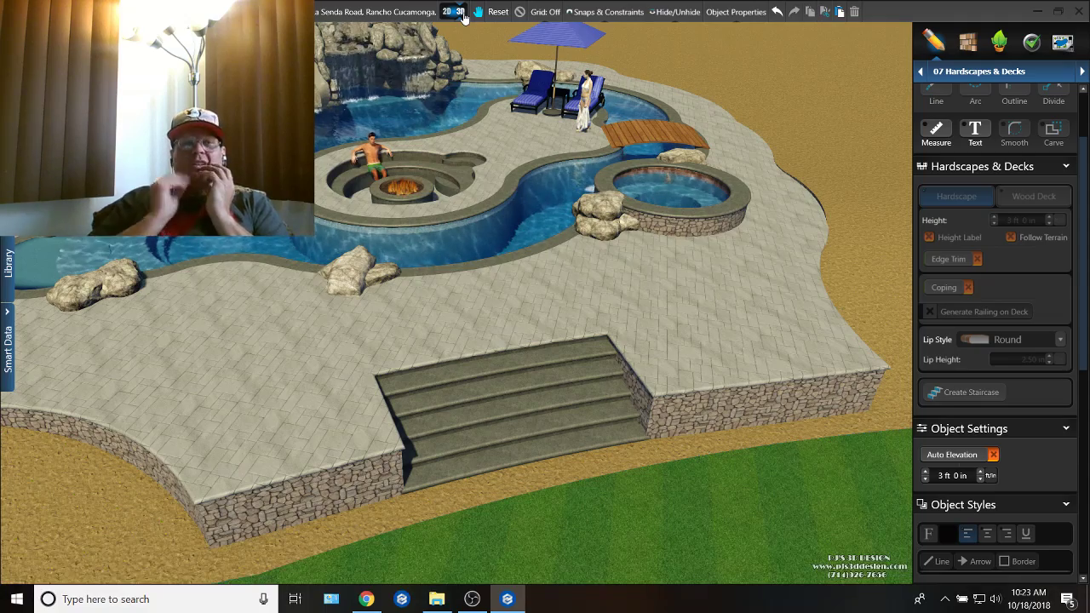
{"action": "left_click_drag", "start_coordinate": [509, 74], "coordinate": [459, 208]}
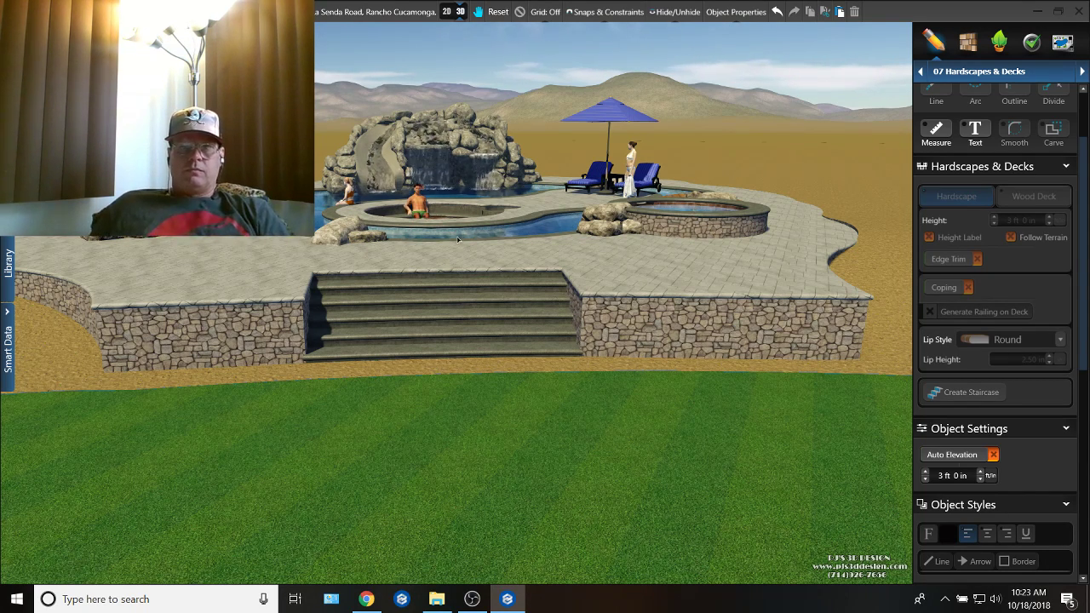
{"action": "middle_click_drag", "start_coordinate": [458, 240], "coordinate": [457, 319]}
{"action": "right_click_drag", "start_coordinate": [457, 319], "coordinate": [452, 382]}
{"action": "middle_click_drag", "start_coordinate": [451, 382], "coordinate": [446, 278]}
{"action": "scroll", "coordinate": [464, 277], "scroll_direction": "up", "scroll_amount": 2}
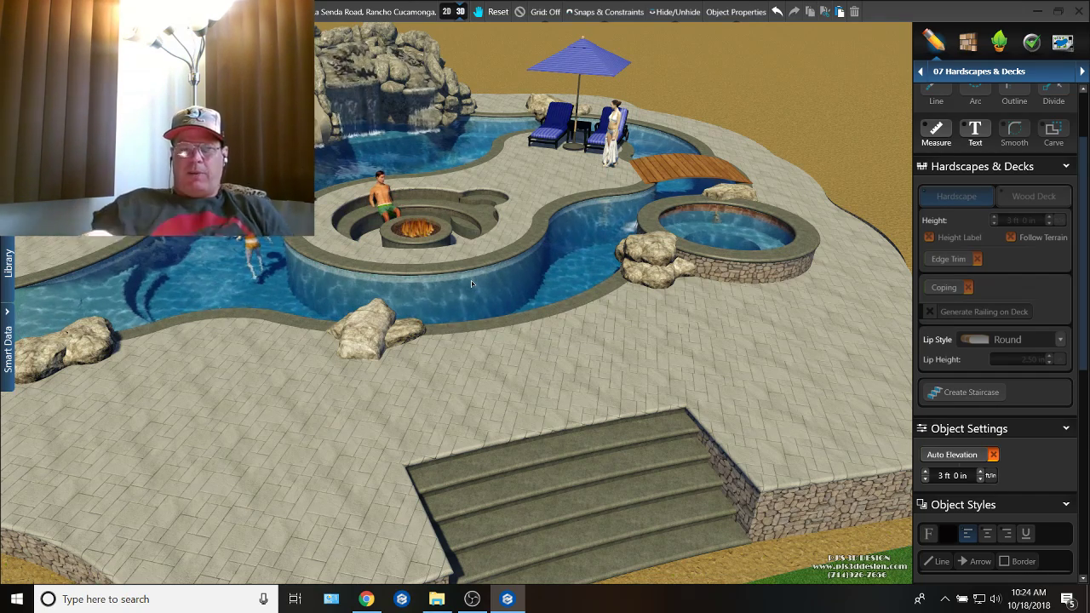
{"action": "left_click_drag", "start_coordinate": [471, 280], "coordinate": [548, 305]}
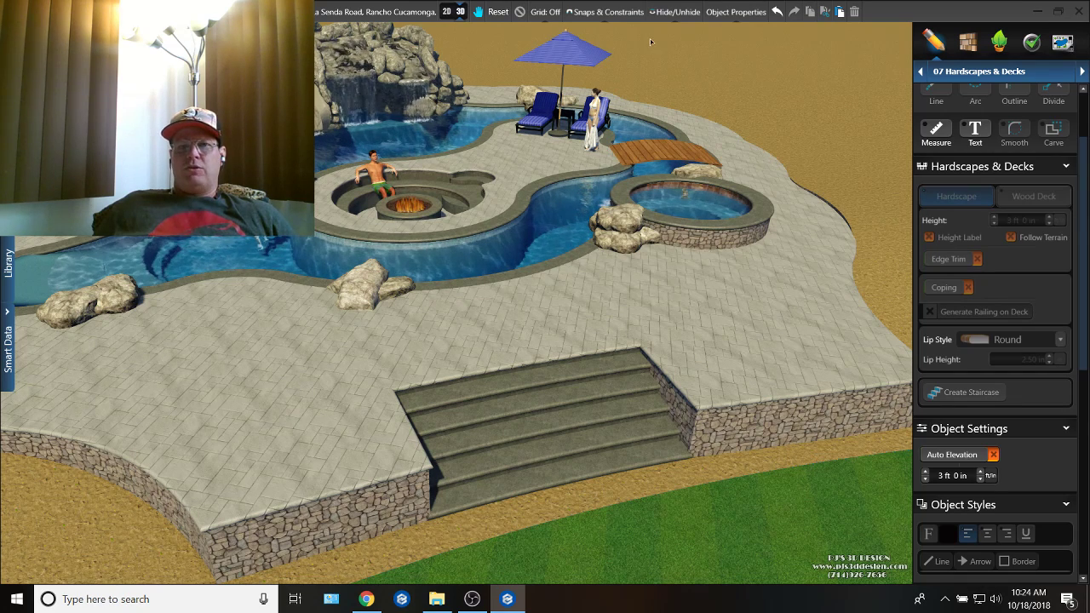
Step: Draw a 1' 6" square hardscape in the open area in front of the staircase and set its height to 5 ft
{"action": "left_click", "coordinate": [450, 17]}
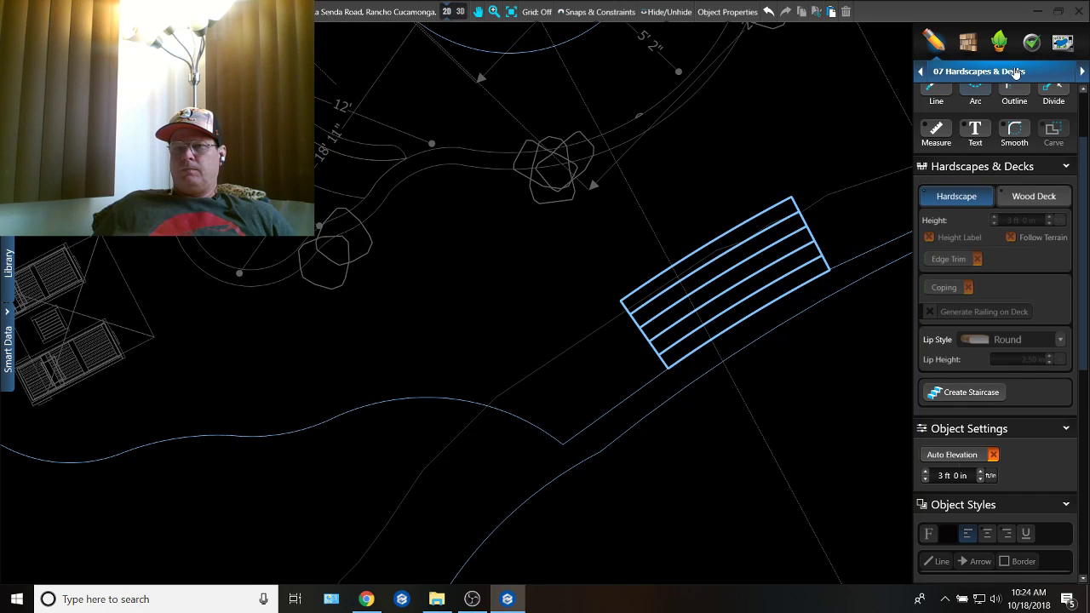
{"action": "middle_click_drag", "start_coordinate": [807, 268], "coordinate": [737, 145]}
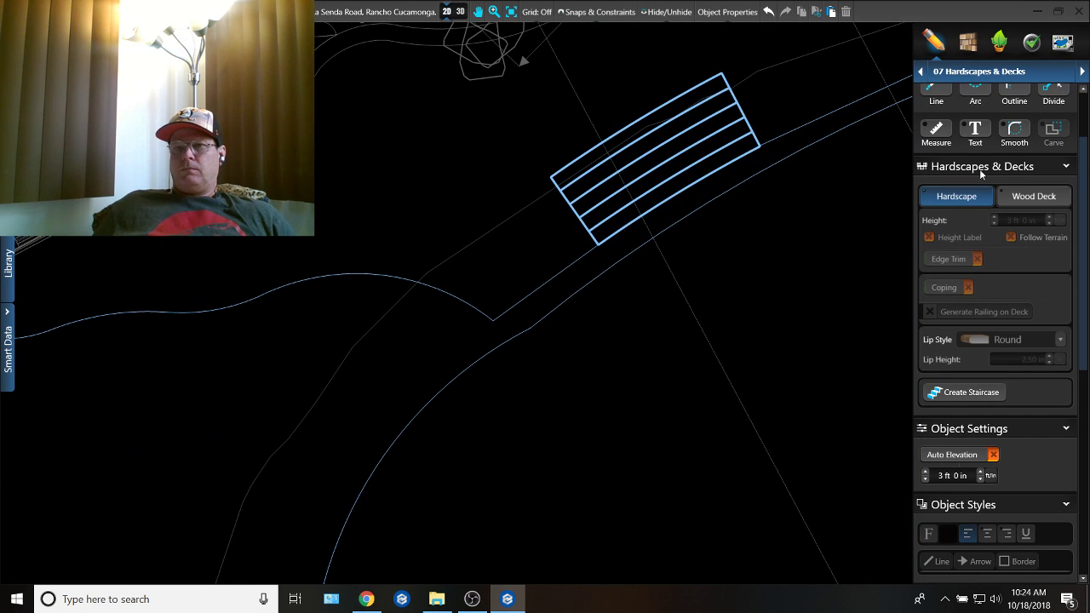
{"action": "left_click", "coordinate": [717, 276]}
{"action": "scroll", "coordinate": [720, 237], "scroll_direction": "up", "scroll_amount": 2}
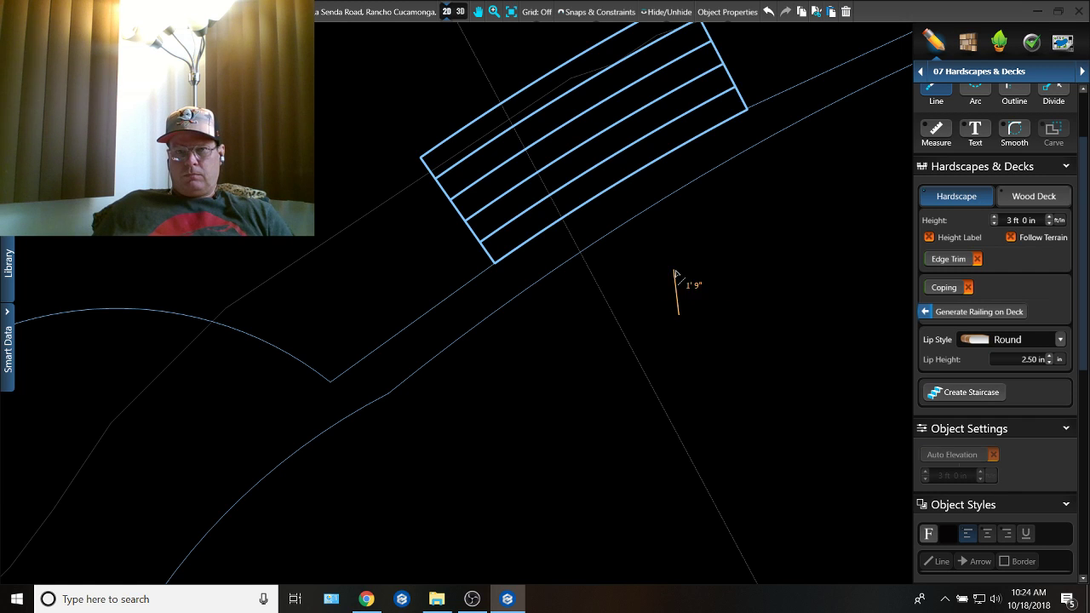
{"action": "scroll", "coordinate": [682, 299], "scroll_direction": "up", "scroll_amount": 1}
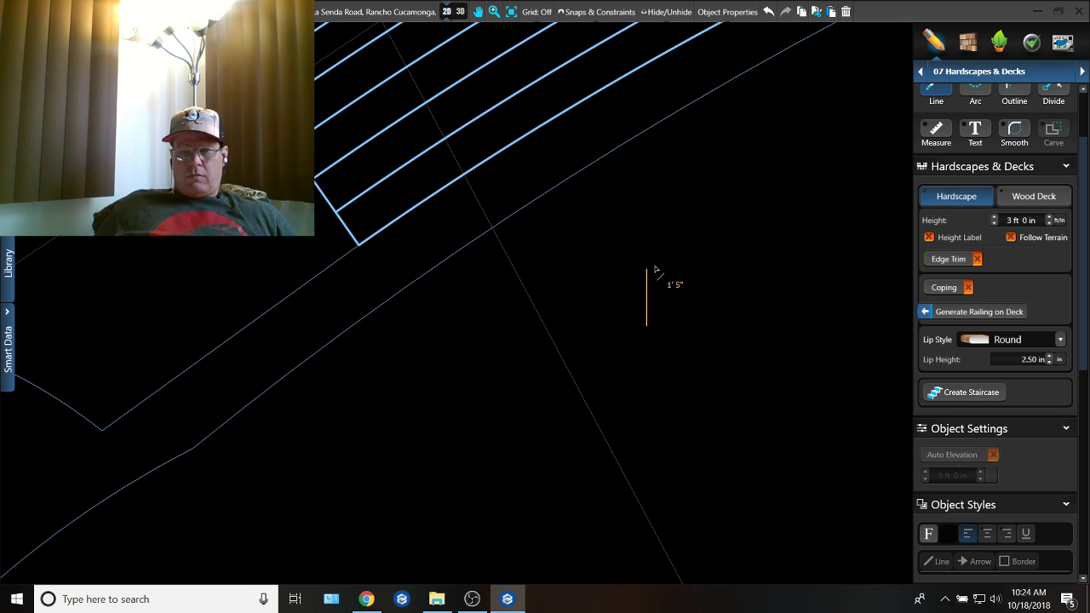
{"action": "left_click", "coordinate": [655, 269]}
{"action": "type", "text": "1.5"}
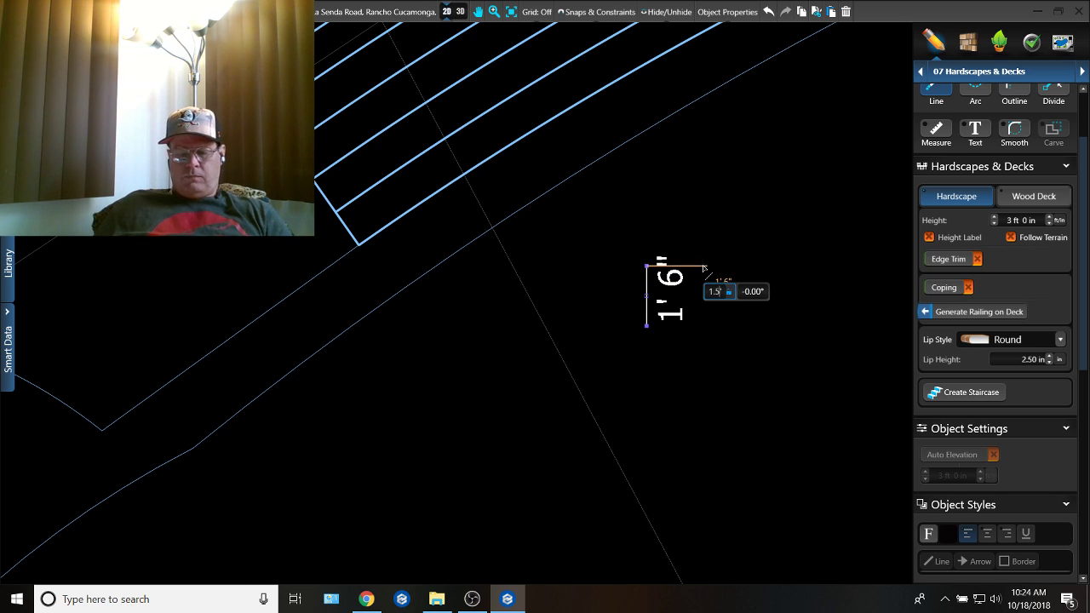
{"action": "key", "text": "Return"}
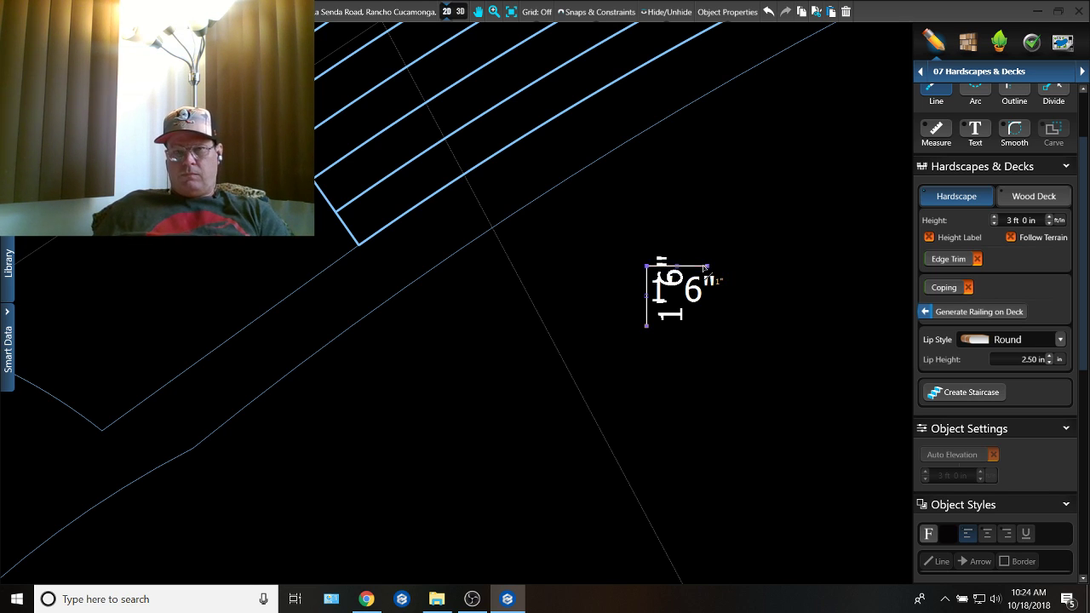
{"action": "left_click", "coordinate": [696, 332]}
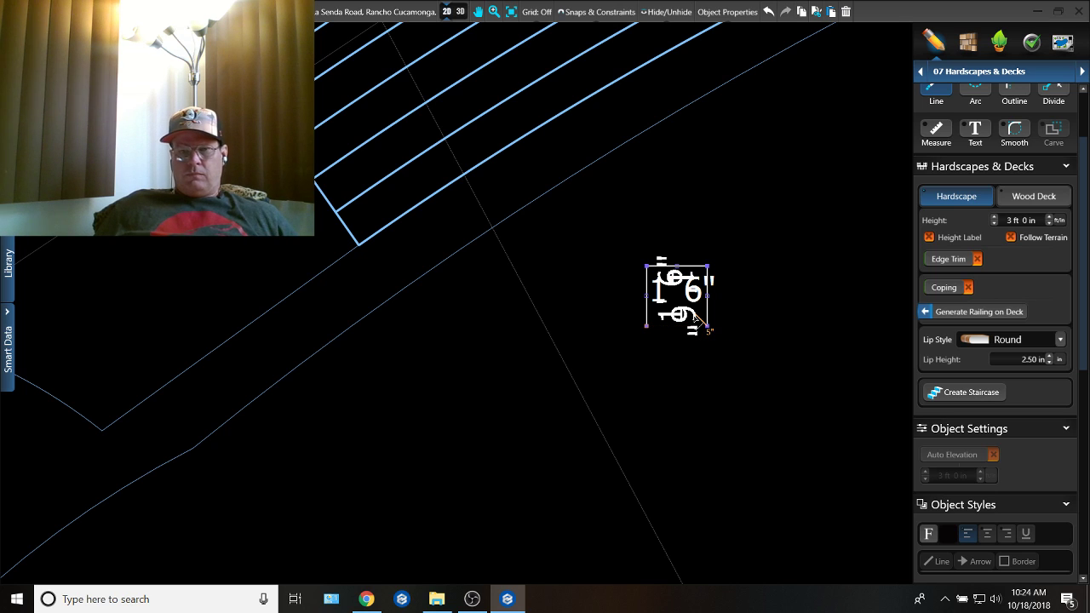
{"action": "left_click", "coordinate": [648, 327]}
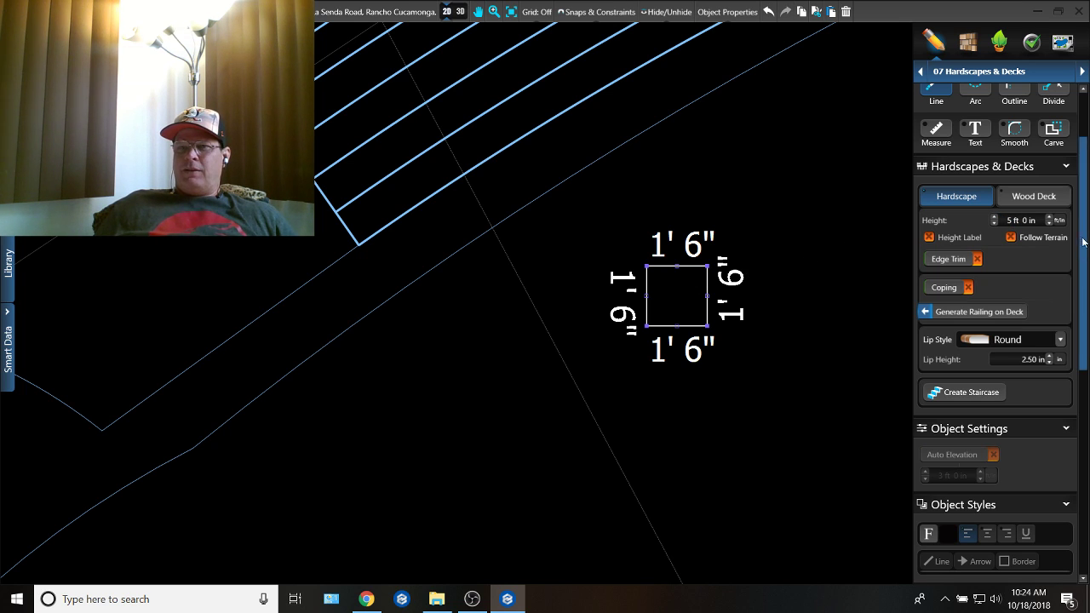
Step: Rotate the square column to match the staircase's angle and move it onto the staircase's front-left corner
{"action": "scroll", "coordinate": [1005, 255], "scroll_direction": "up", "scroll_amount": 2}
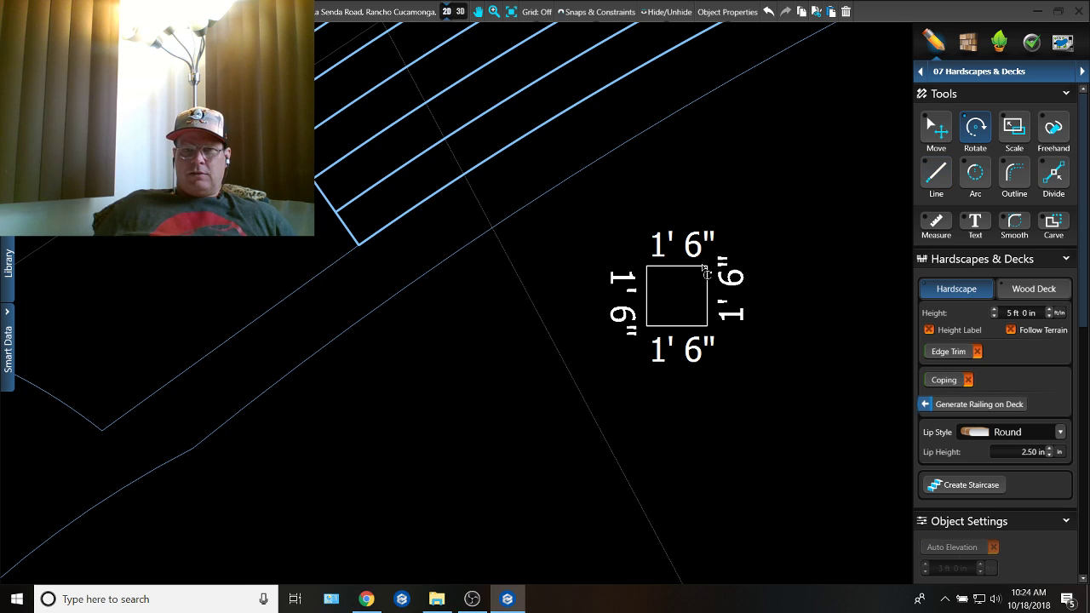
{"action": "left_click_drag", "start_coordinate": [699, 267], "coordinate": [715, 242]}
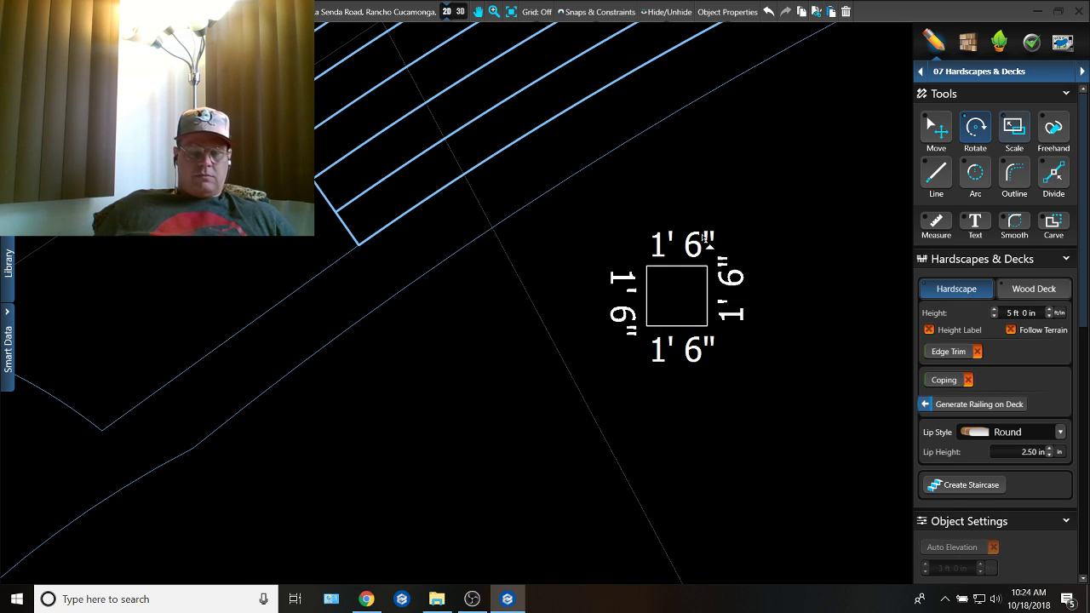
{"action": "key", "text": "space"}
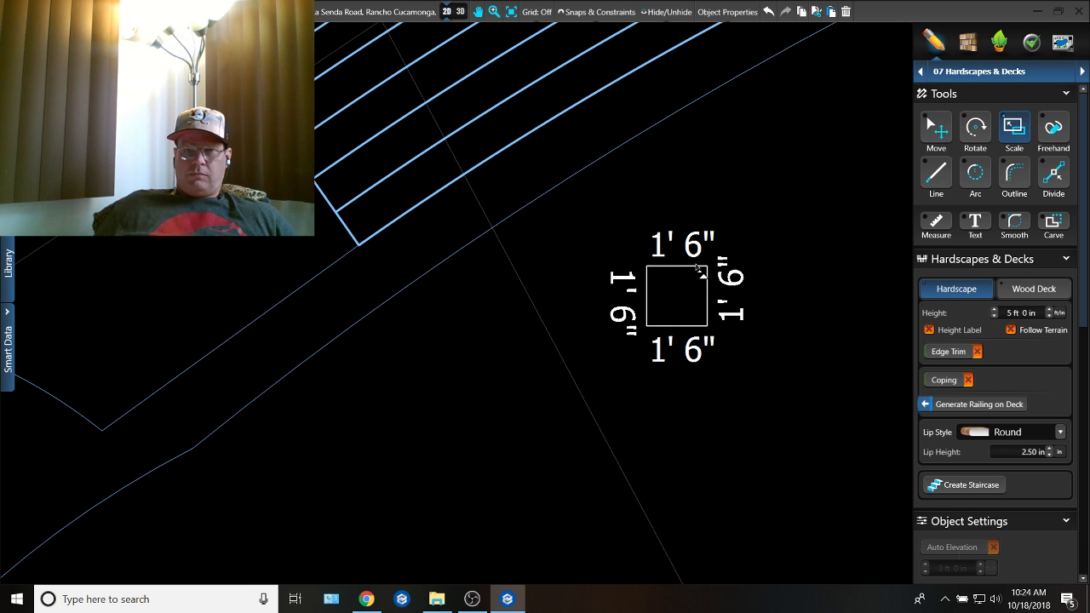
{"action": "key", "text": "space"}
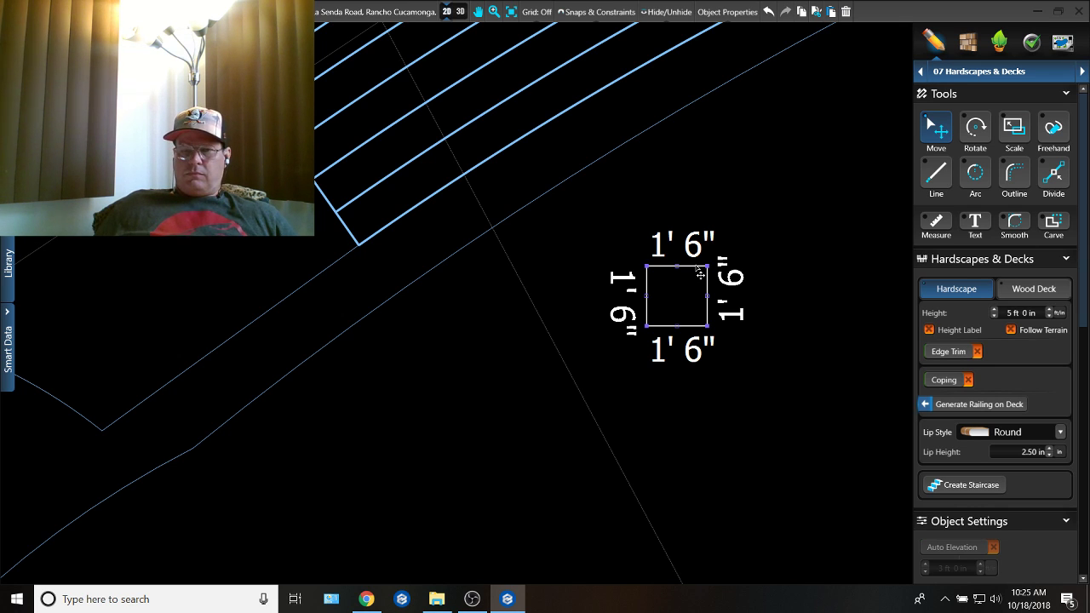
{"action": "key", "text": "space"}
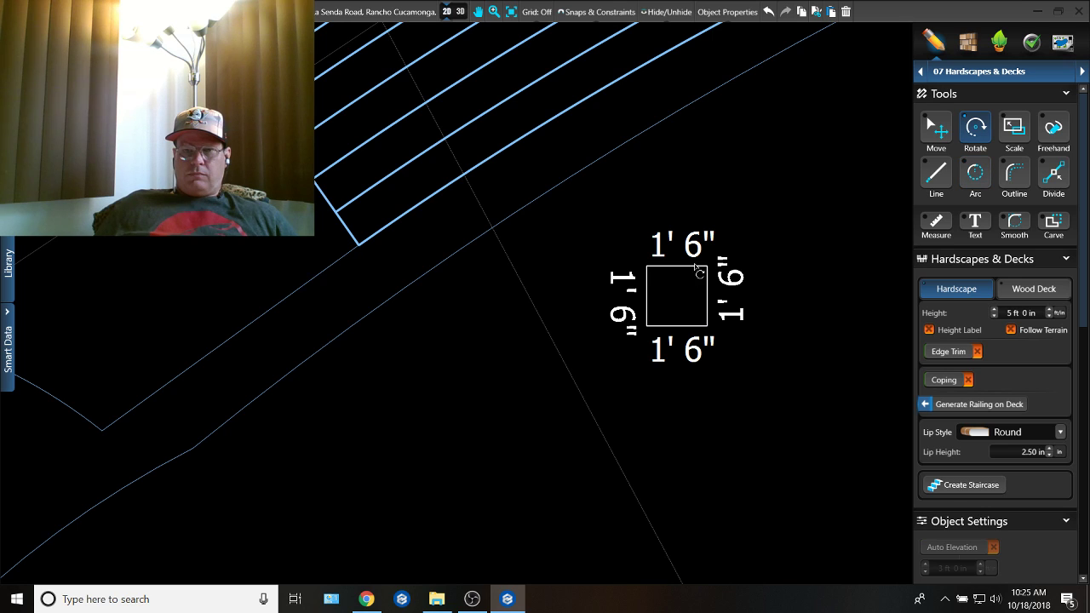
{"action": "left_click_drag", "start_coordinate": [695, 273], "coordinate": [347, 194]}
{"action": "key", "text": "space"}
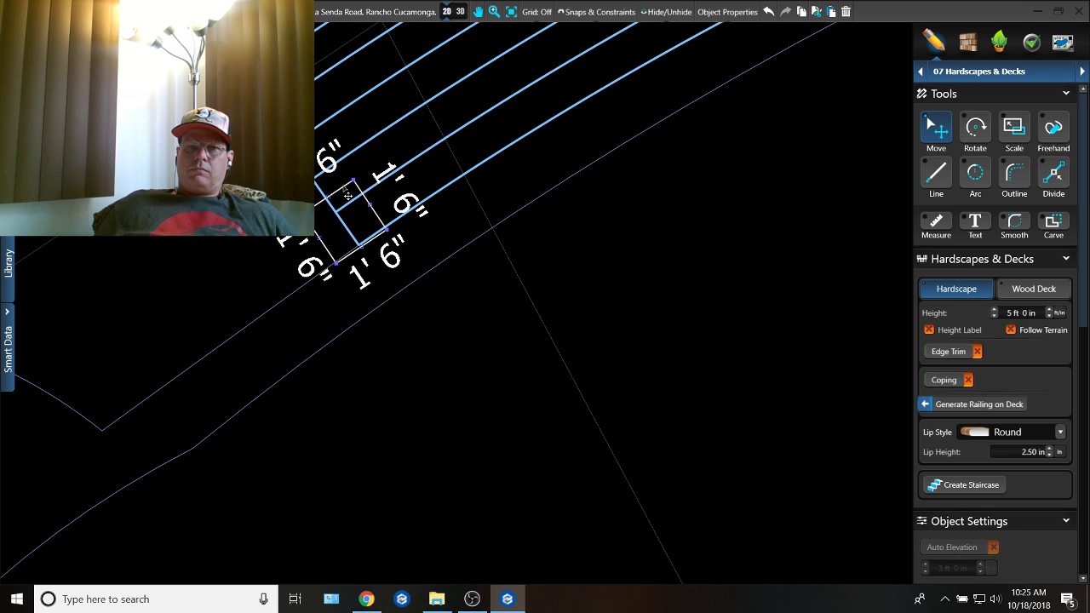
Step: Paste a copy of the column onto the staircase's front-right corner
{"action": "key", "text": "ctrl+v"}
{"action": "middle_click_drag", "start_coordinate": [448, 184], "coordinate": [366, 326]}
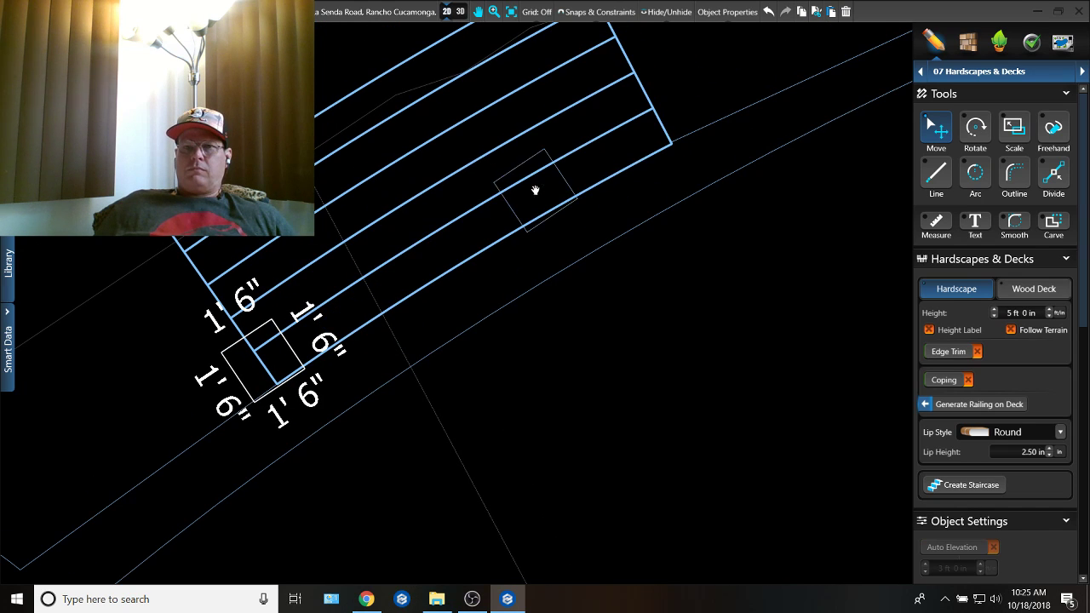
{"action": "left_click", "coordinate": [662, 127]}
Step: Paste another copy of the column onto the raised deck's front corner to the right of the staircase
{"action": "scroll", "coordinate": [724, 136], "scroll_direction": "down", "scroll_amount": 3}
{"action": "key", "text": "ctrl+v"}
{"action": "middle_click_drag", "start_coordinate": [781, 152], "coordinate": [639, 254]}
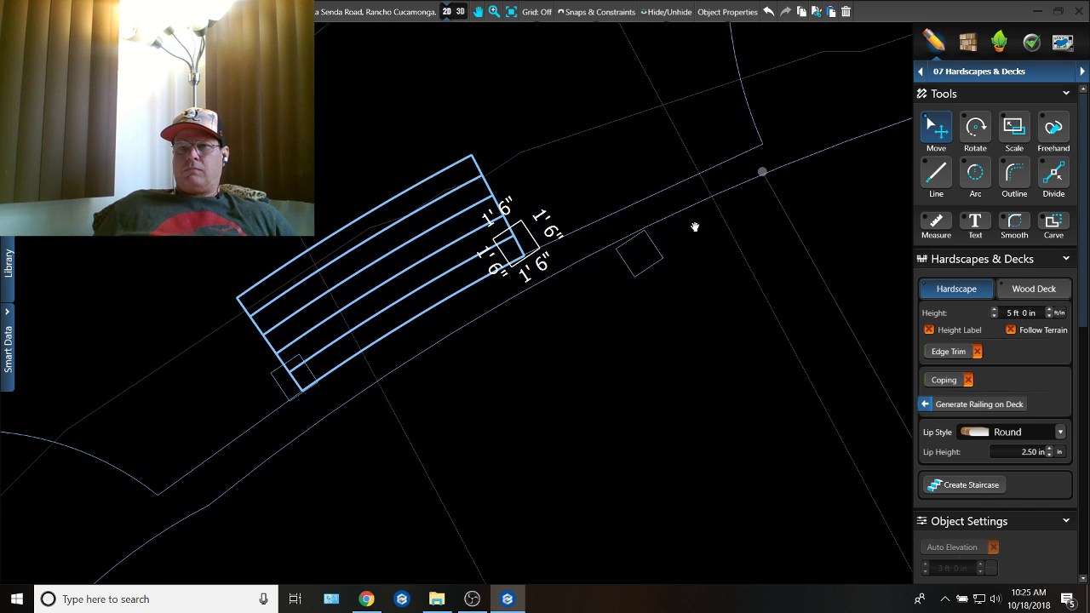
{"action": "scroll", "coordinate": [749, 139], "scroll_direction": "up", "scroll_amount": 1}
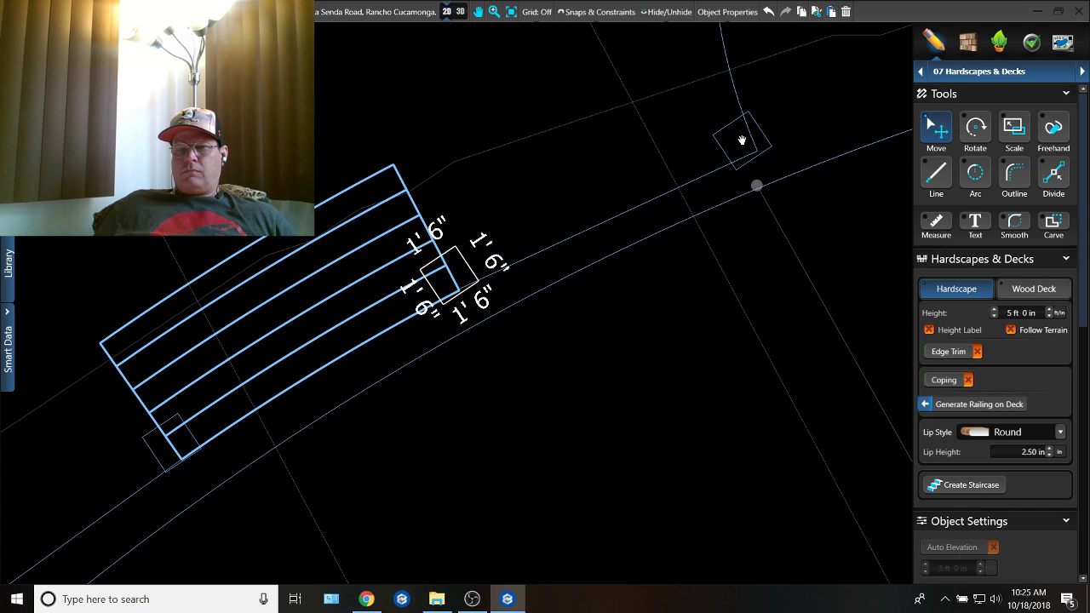
{"action": "left_click", "coordinate": [742, 141]}
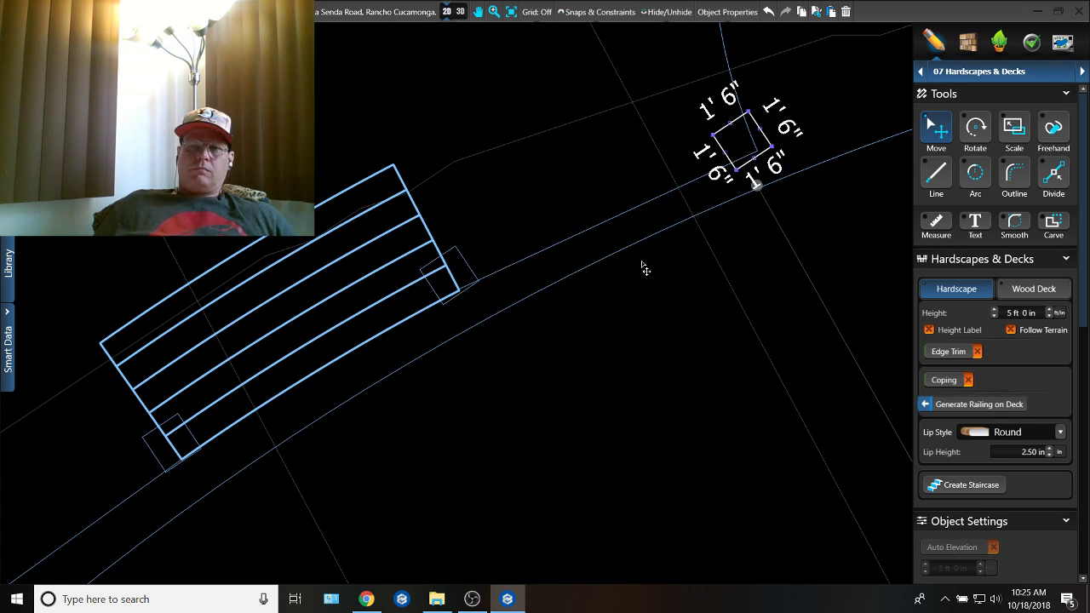
Step: Paste another copy of the column onto the raised deck's front corner to the left of the staircase
{"action": "key", "text": "ctrl+v"}
{"action": "middle_click_drag", "start_coordinate": [451, 371], "coordinate": [776, 129]}
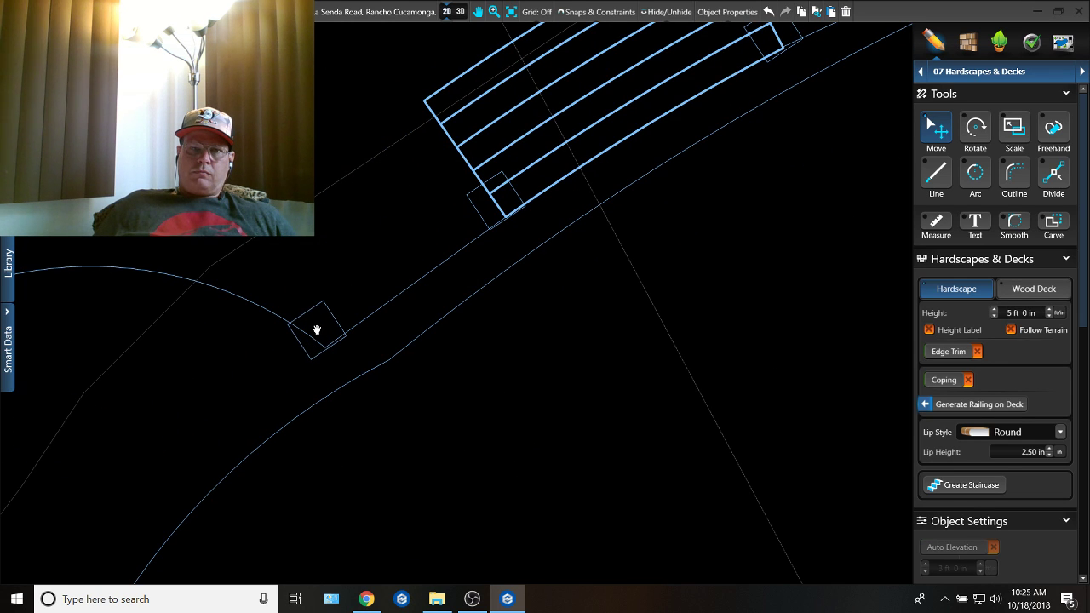
{"action": "left_click", "coordinate": [317, 329]}
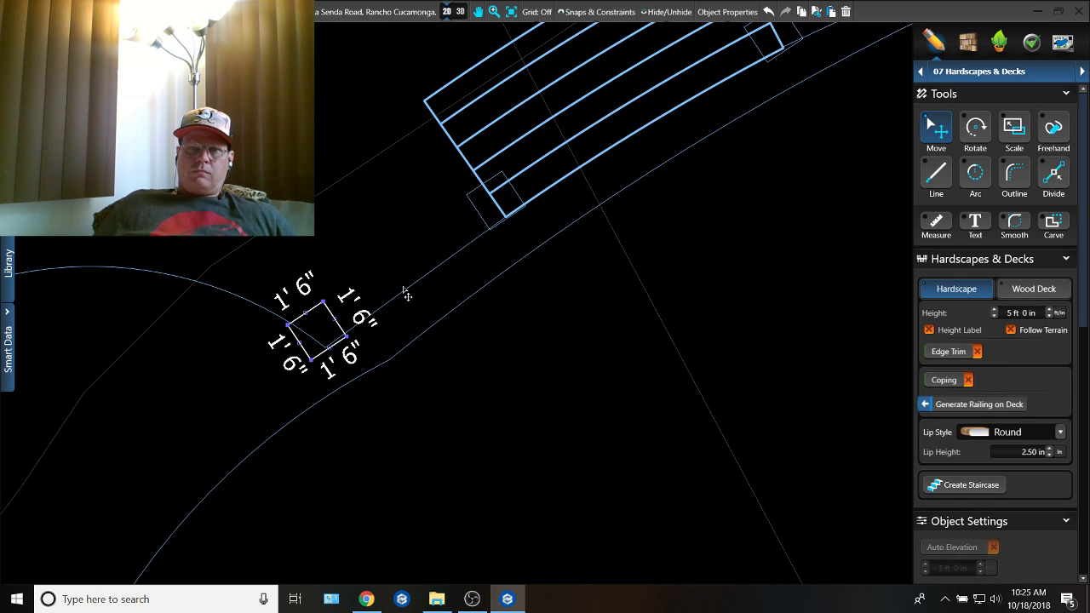
Step: Examine the four new columns around the staircase and deck corners in 3D
{"action": "left_click", "coordinate": [455, 12]}
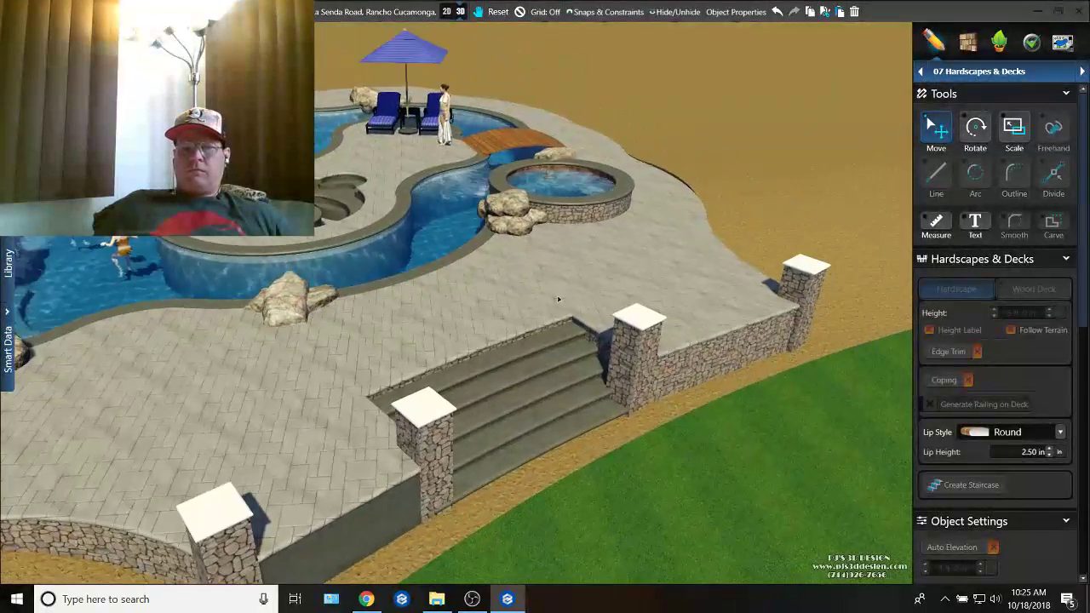
{"action": "middle_click_drag", "start_coordinate": [559, 299], "coordinate": [548, 275]}
{"action": "middle_click_drag", "start_coordinate": [482, 365], "coordinate": [557, 376]}
{"action": "middle_click_drag", "start_coordinate": [586, 434], "coordinate": [550, 397]}
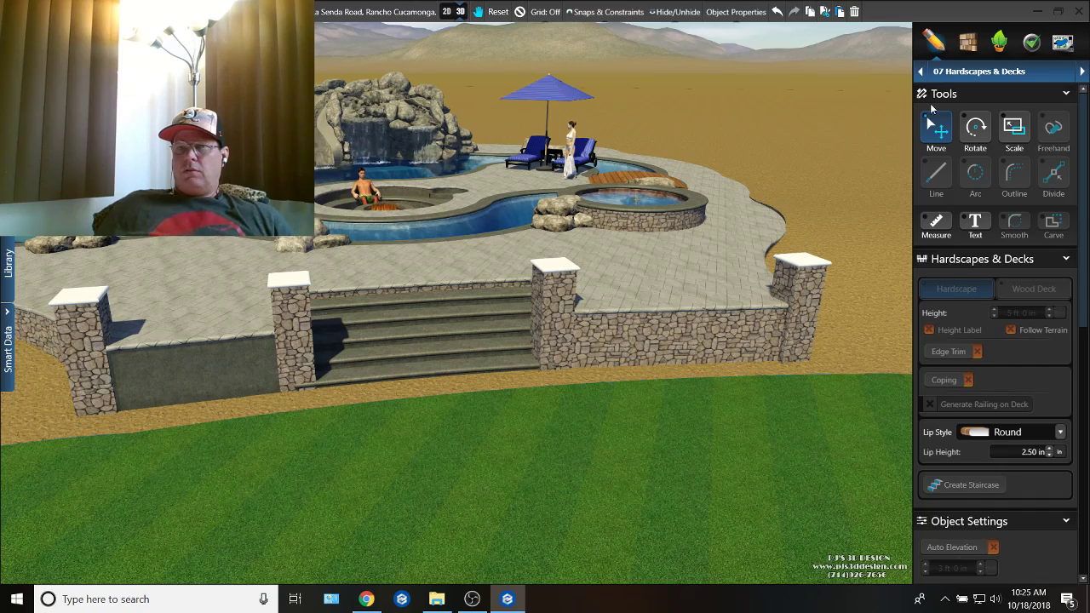
{"action": "middle_click_drag", "start_coordinate": [791, 321], "coordinate": [666, 373]}
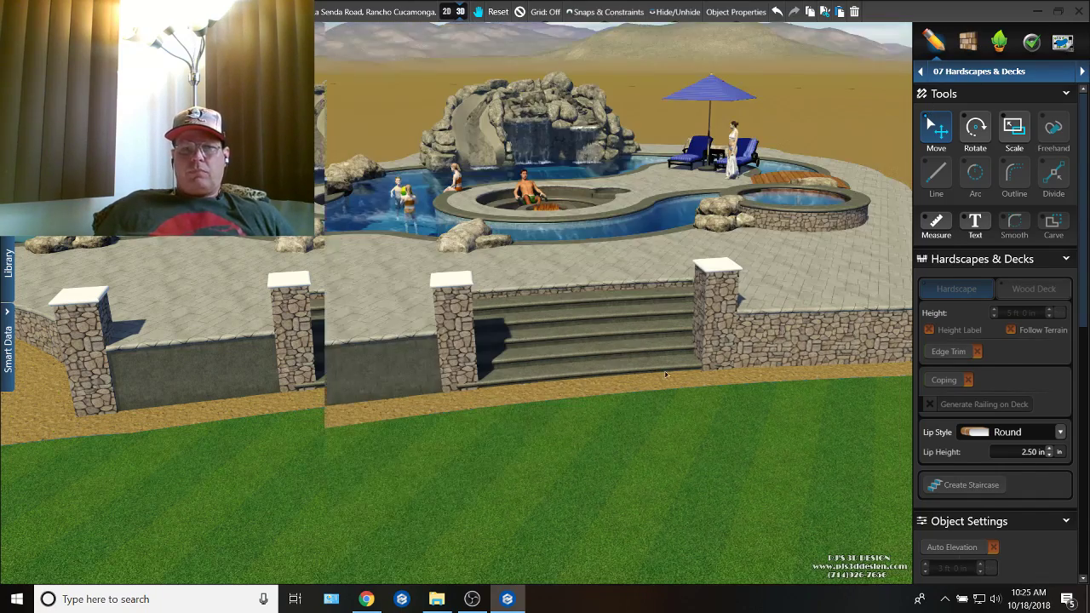
Step: Copy the staircase's material and apply it to the caps of all four columns
{"action": "middle_click_drag", "start_coordinate": [540, 410], "coordinate": [691, 328]}
{"action": "left_click", "coordinate": [709, 334]}
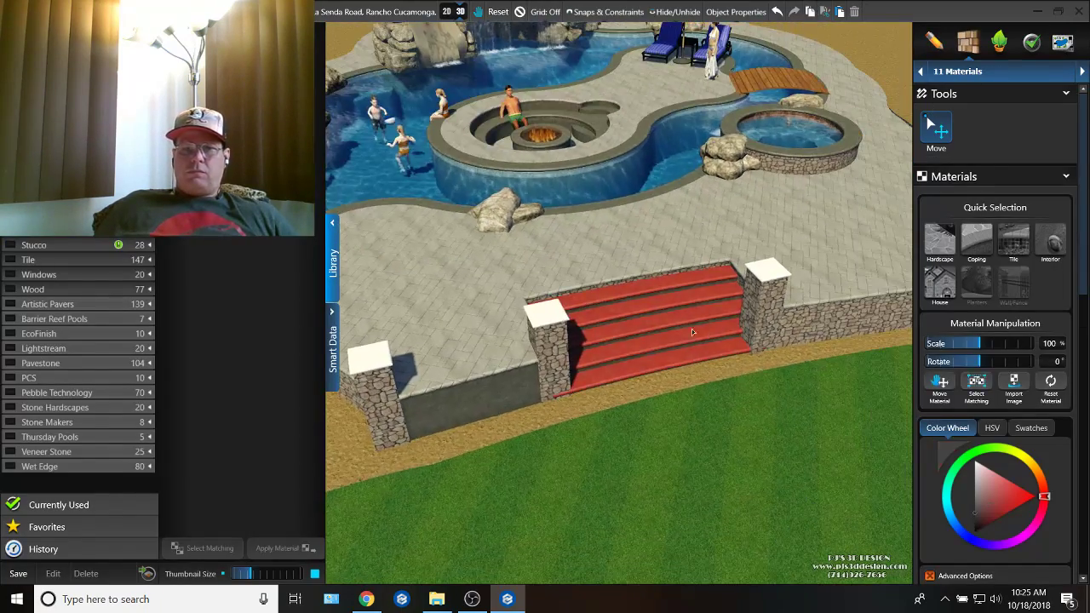
{"action": "double_click", "coordinate": [561, 321]}
{"action": "middle_click_drag", "start_coordinate": [441, 329], "coordinate": [832, 329]}
{"action": "double_click", "coordinate": [833, 330]}
{"action": "key", "text": "ctrl+v"}
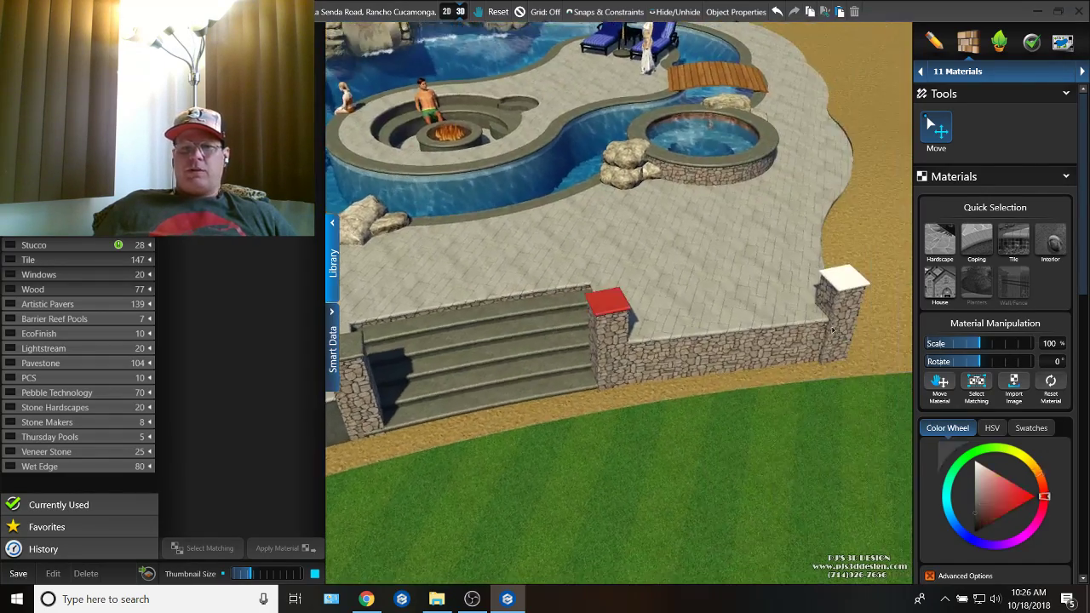
{"action": "double_click", "coordinate": [847, 285]}
{"action": "middle_click_drag", "start_coordinate": [711, 322], "coordinate": [1029, 318]}
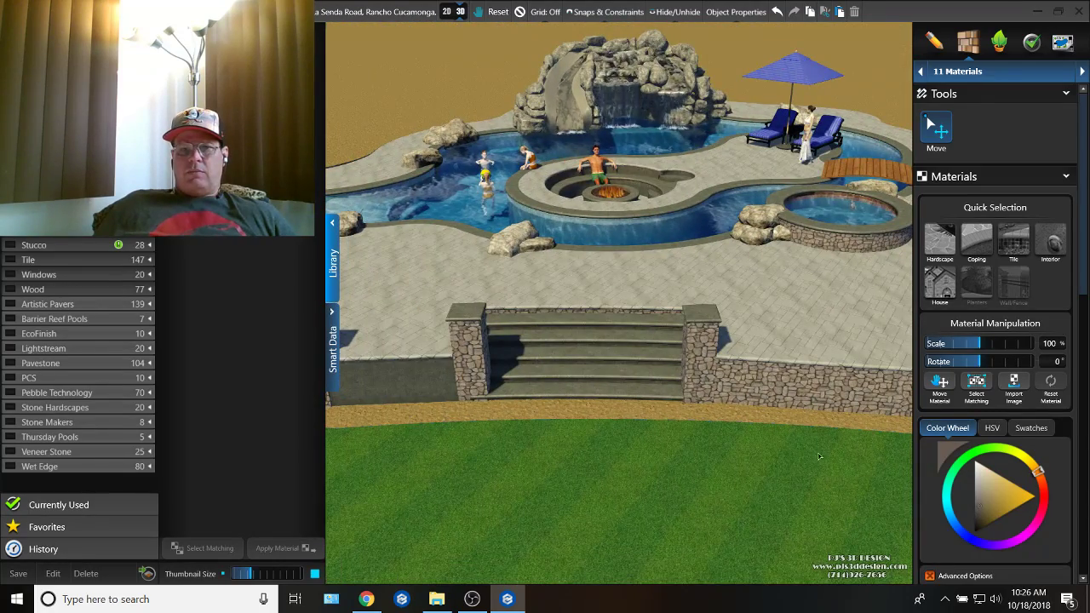
Step: Copy the staircase's material and apply it to the raised deck's outer walls
{"action": "double_click", "coordinate": [629, 377]}
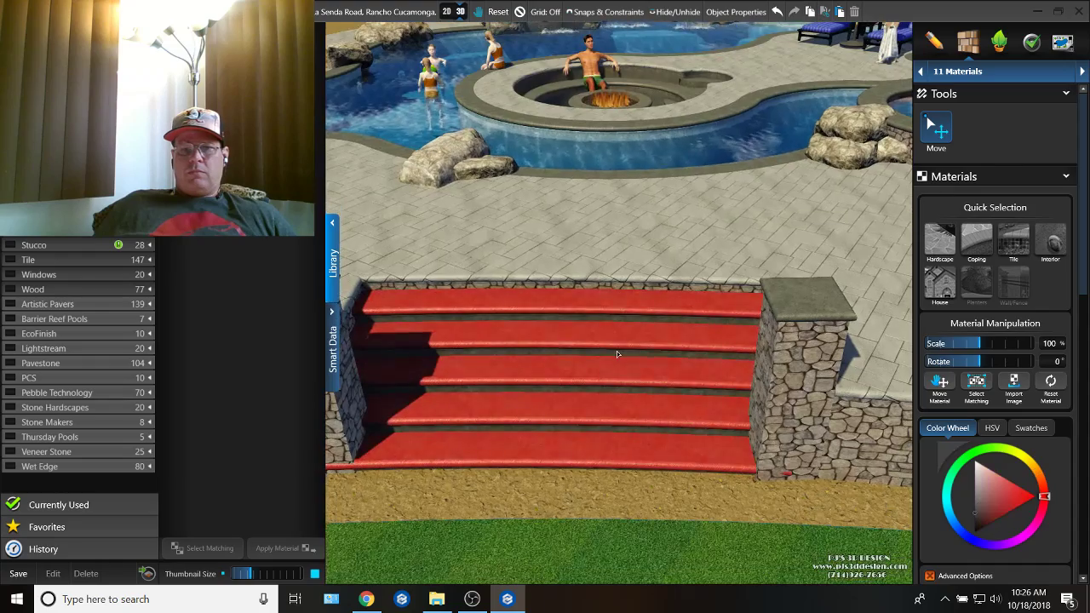
{"action": "double_click", "coordinate": [794, 429]}
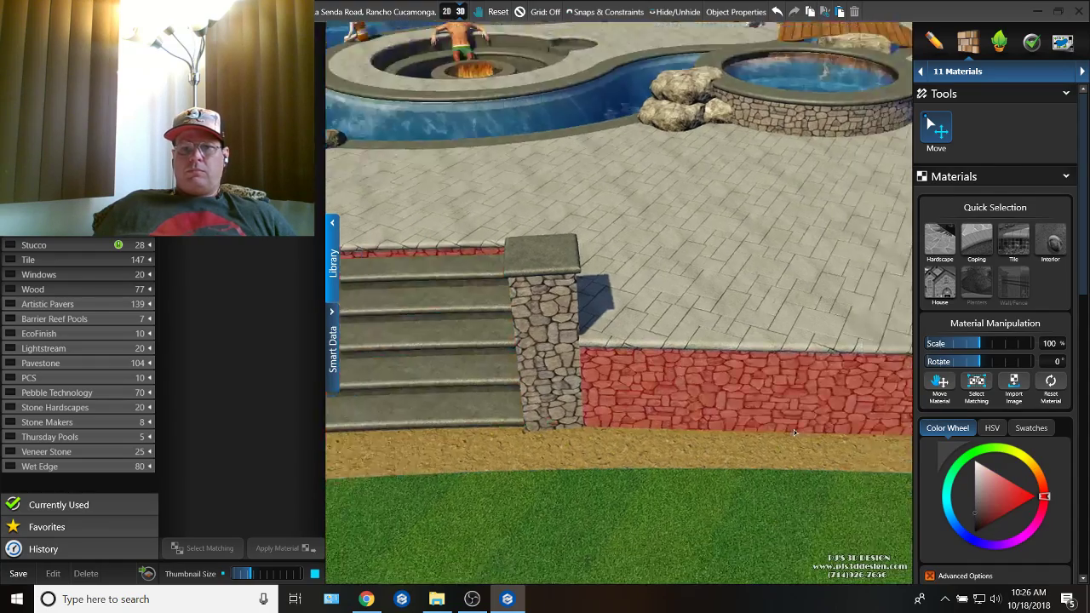
{"action": "middle_click_drag", "start_coordinate": [794, 429], "coordinate": [721, 320]}
{"action": "scroll", "coordinate": [683, 312], "scroll_direction": "down", "scroll_amount": 3}
{"action": "middle_click_drag", "start_coordinate": [631, 330], "coordinate": [769, 324]}
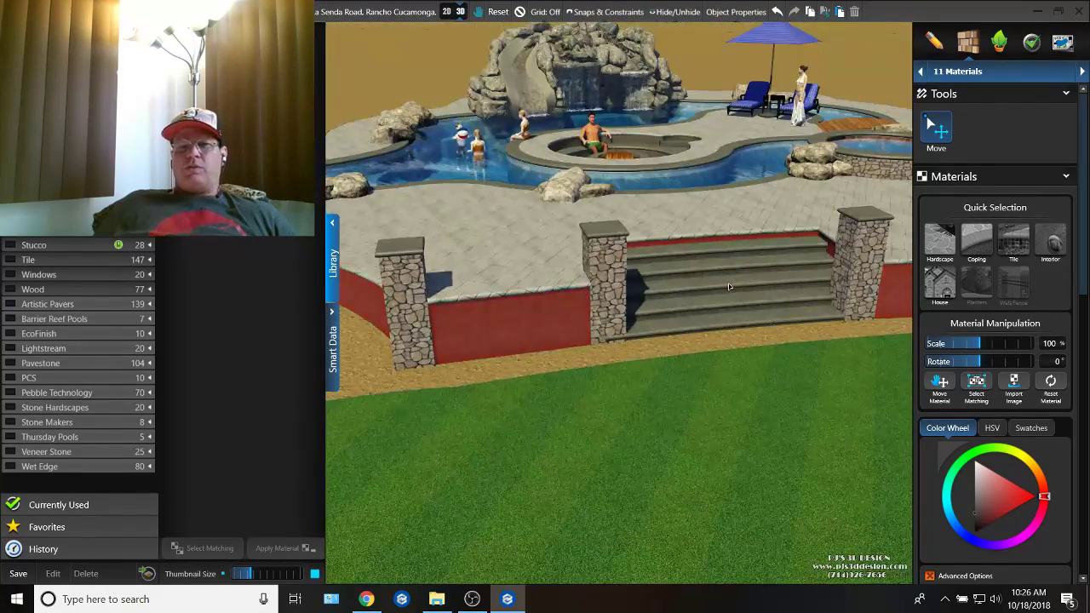
Step: Switch to the Plants & Trees stage with the design in 3D and collapse the object library
{"action": "left_click", "coordinate": [448, 13]}
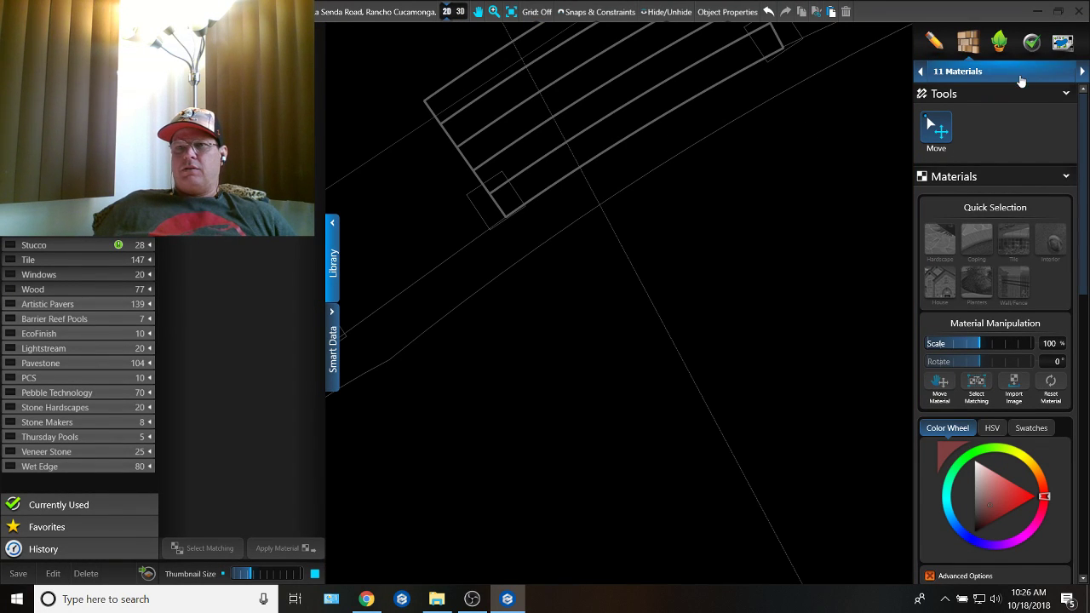
{"action": "left_click", "coordinate": [998, 47]}
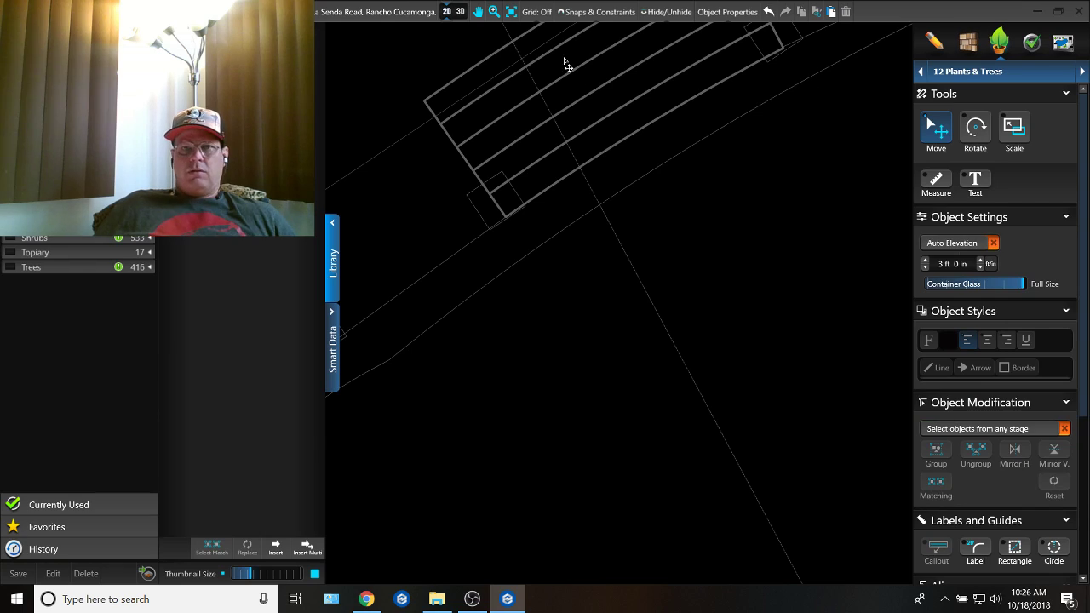
{"action": "left_click", "coordinate": [460, 12]}
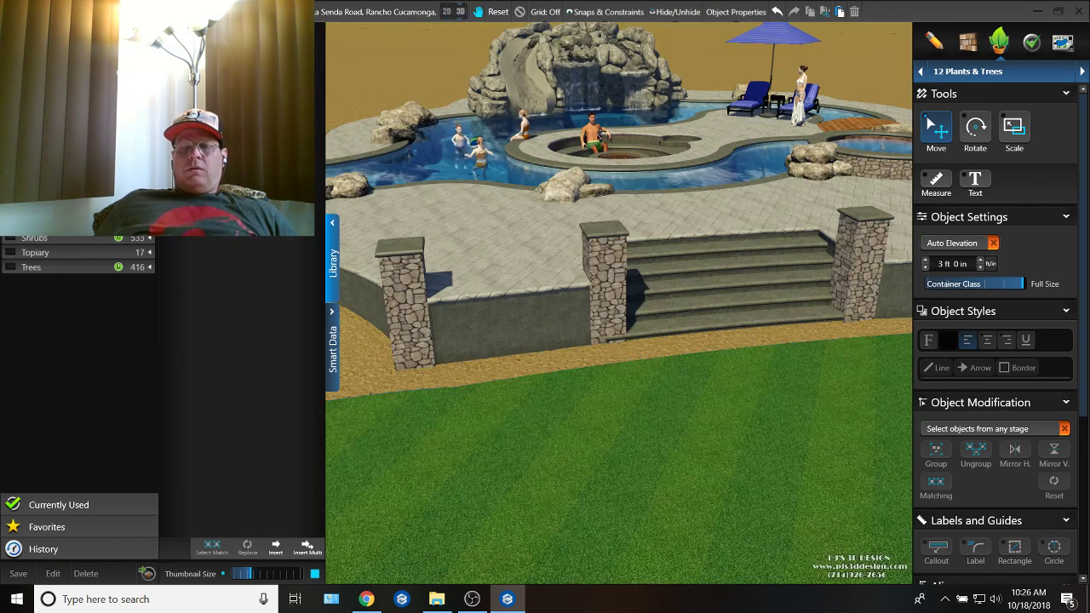
{"action": "middle_click_drag", "start_coordinate": [599, 137], "coordinate": [673, 223]}
{"action": "middle_click_drag", "start_coordinate": [692, 279], "coordinate": [673, 370]}
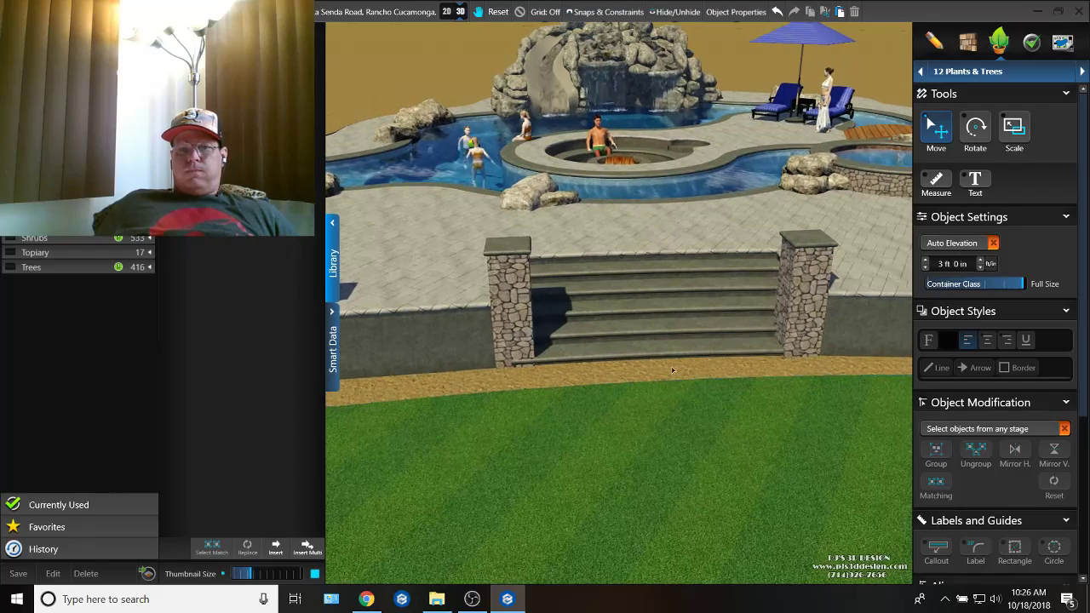
{"action": "left_click", "coordinate": [334, 276]}
Step: Examine the columns and staircase from the side in 3D under dusk lighting
{"action": "middle_click_drag", "start_coordinate": [386, 297], "coordinate": [467, 415]}
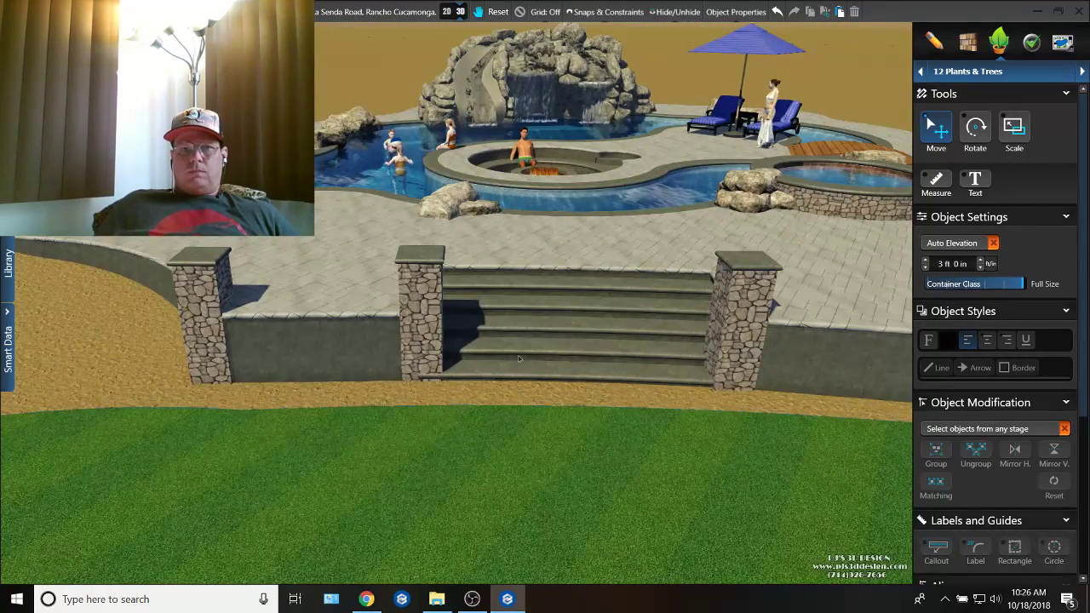
{"action": "left_click_drag", "start_coordinate": [445, 213], "coordinate": [341, 266]}
{"action": "middle_click_drag", "start_coordinate": [340, 266], "coordinate": [144, 355]}
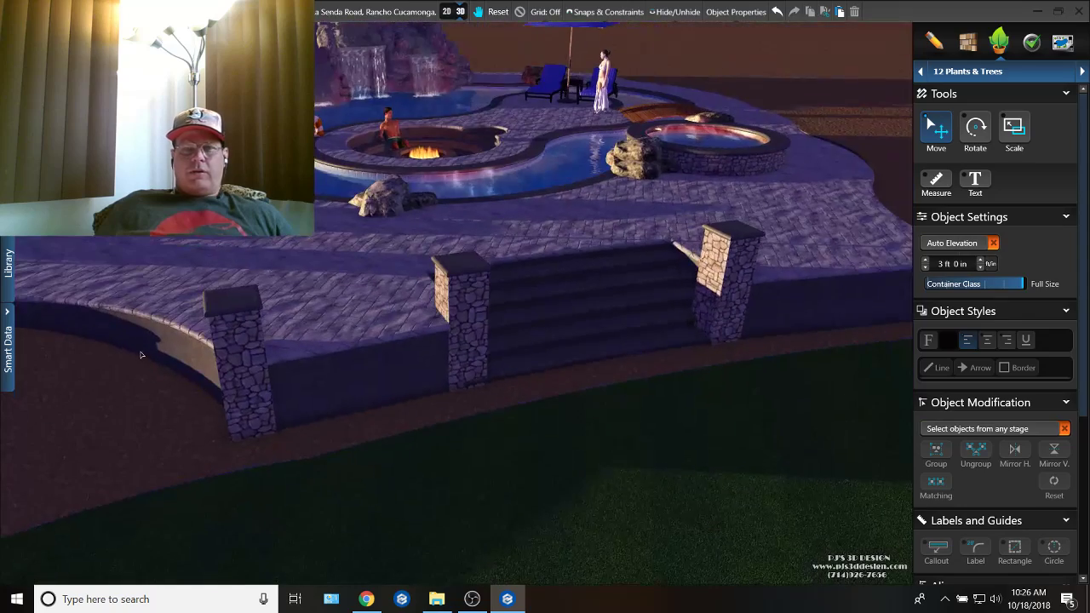
Step: Open the object library and show every set in its Lights category
{"action": "left_click", "coordinate": [12, 272]}
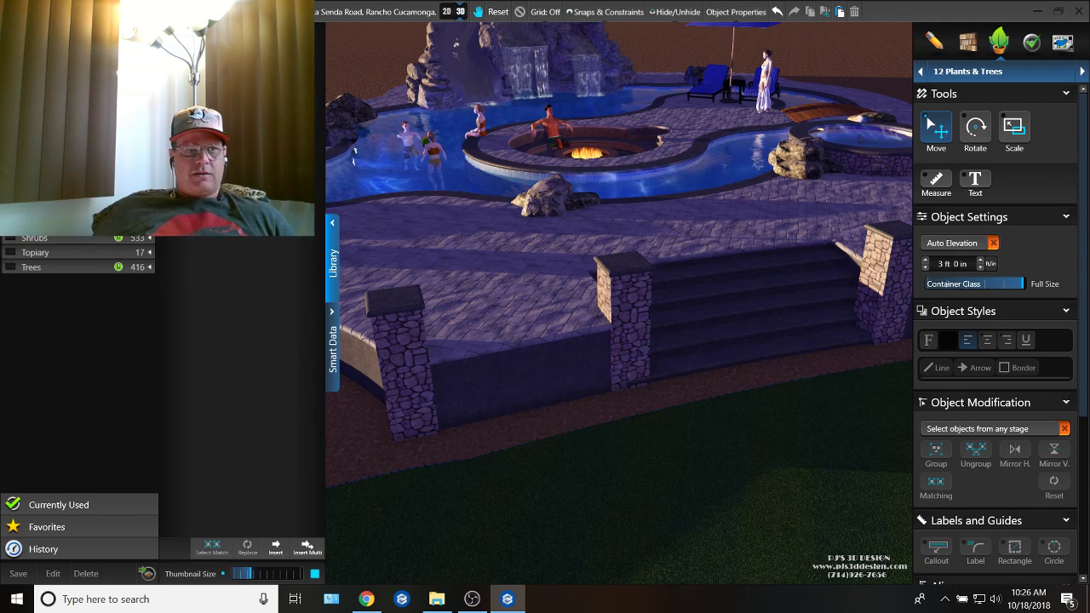
{"action": "left_click", "coordinate": [43, 110]}
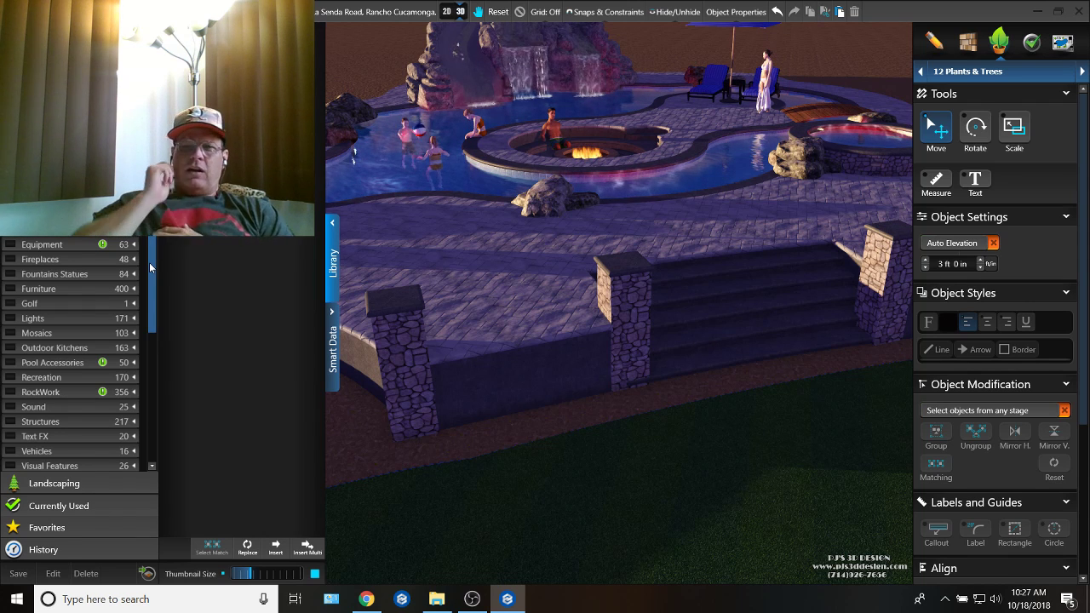
{"action": "left_click", "coordinate": [79, 321]}
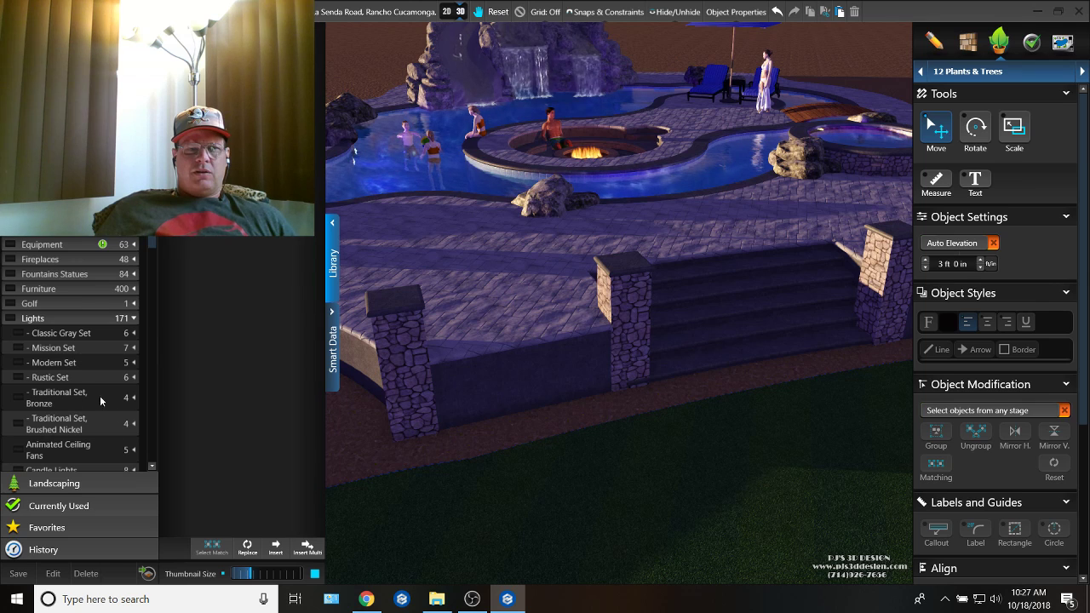
{"action": "left_click", "coordinate": [7, 320]}
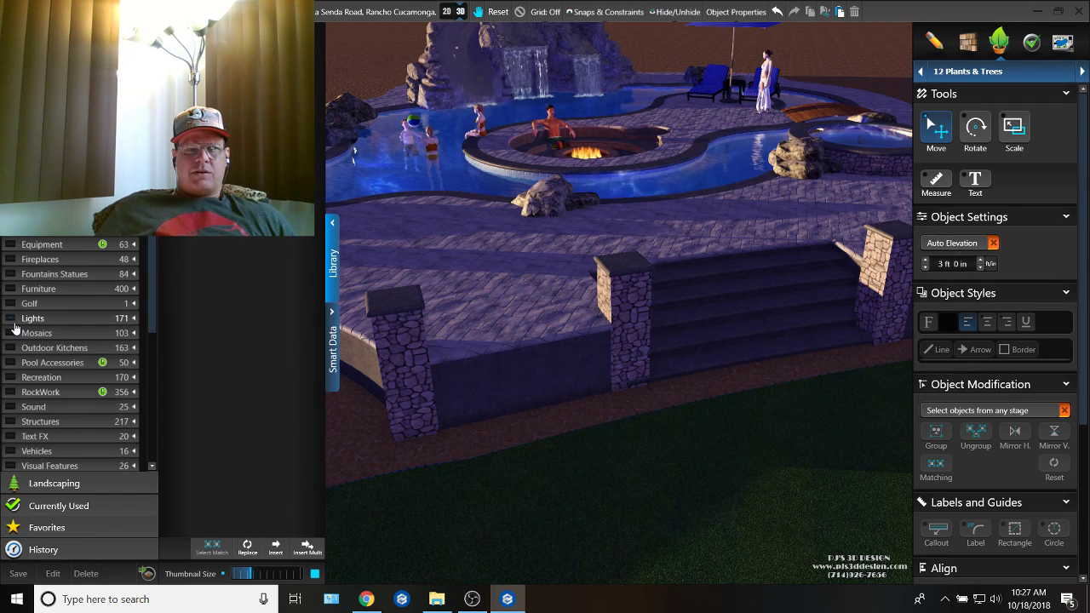
{"action": "left_click", "coordinate": [18, 321]}
{"action": "left_click", "coordinate": [14, 320]}
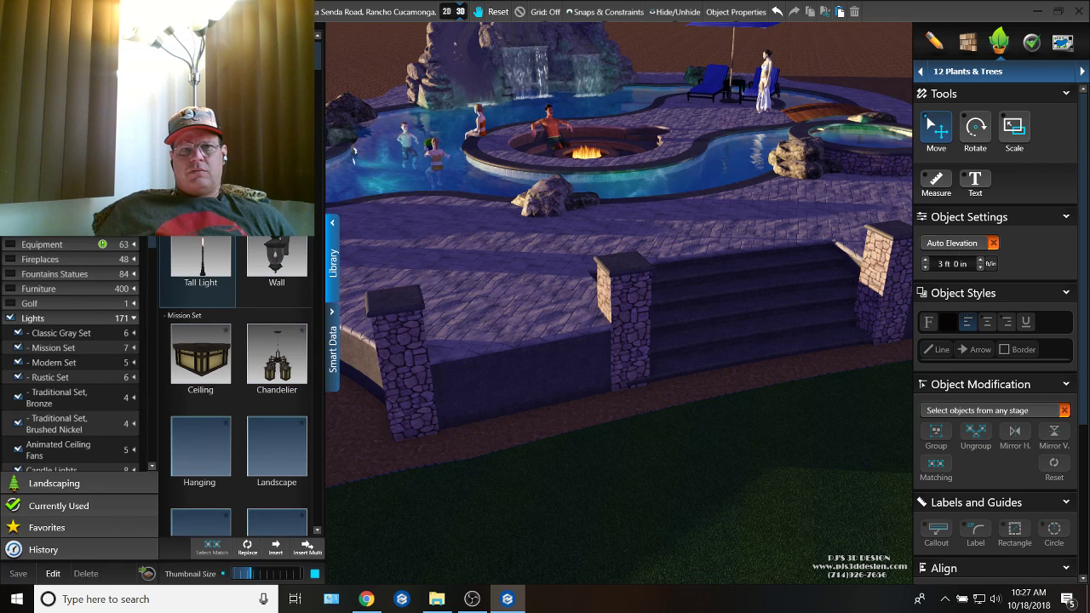
Step: Look through the light models, from the Mission Set to the star floor lights, for a lamp to top the columns
{"action": "scroll", "coordinate": [236, 383], "scroll_direction": "down", "scroll_amount": 3}
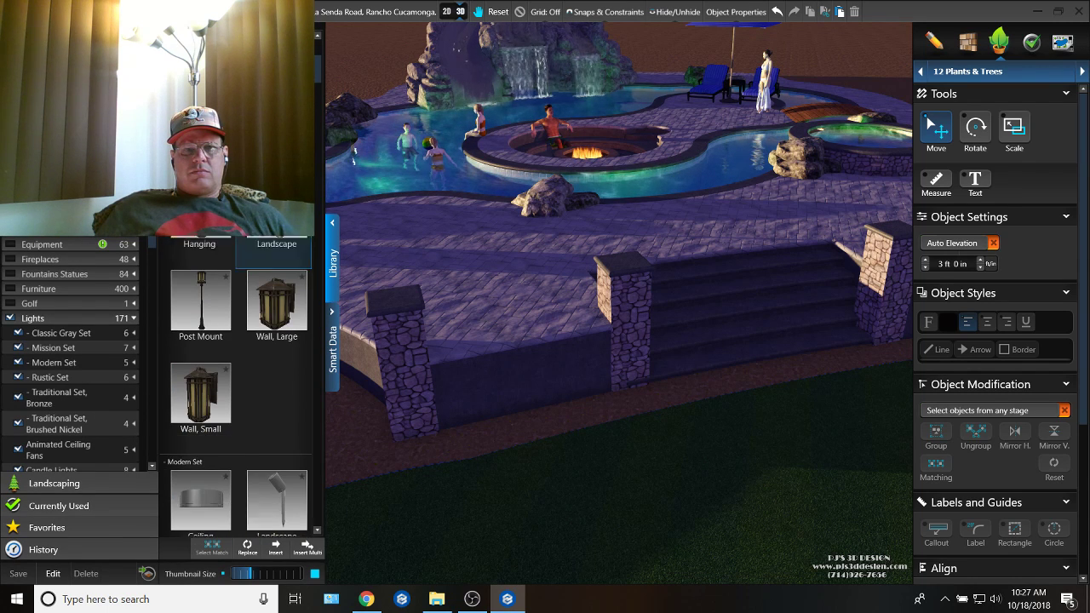
{"action": "scroll", "coordinate": [236, 383], "scroll_direction": "down", "scroll_amount": 12}
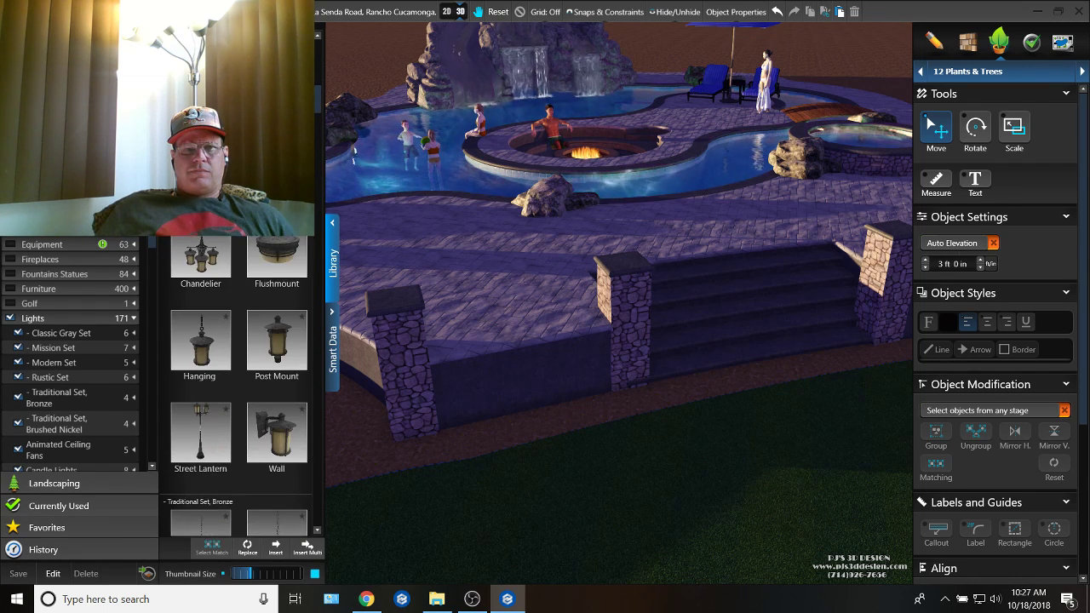
{"action": "scroll", "coordinate": [236, 383], "scroll_direction": "down", "scroll_amount": 2}
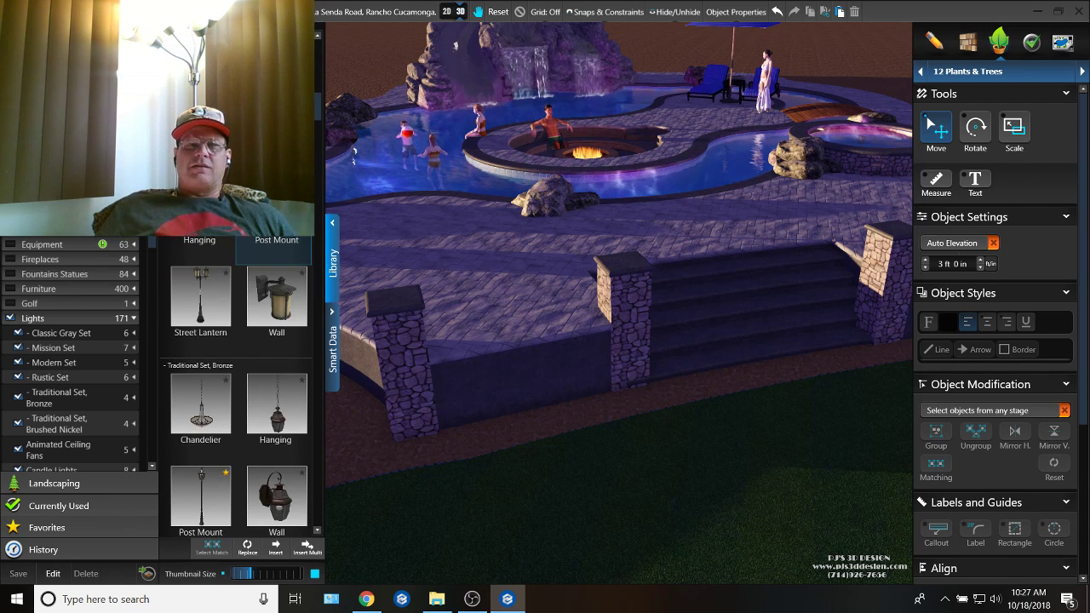
{"action": "scroll", "coordinate": [236, 383], "scroll_direction": "down", "scroll_amount": 3}
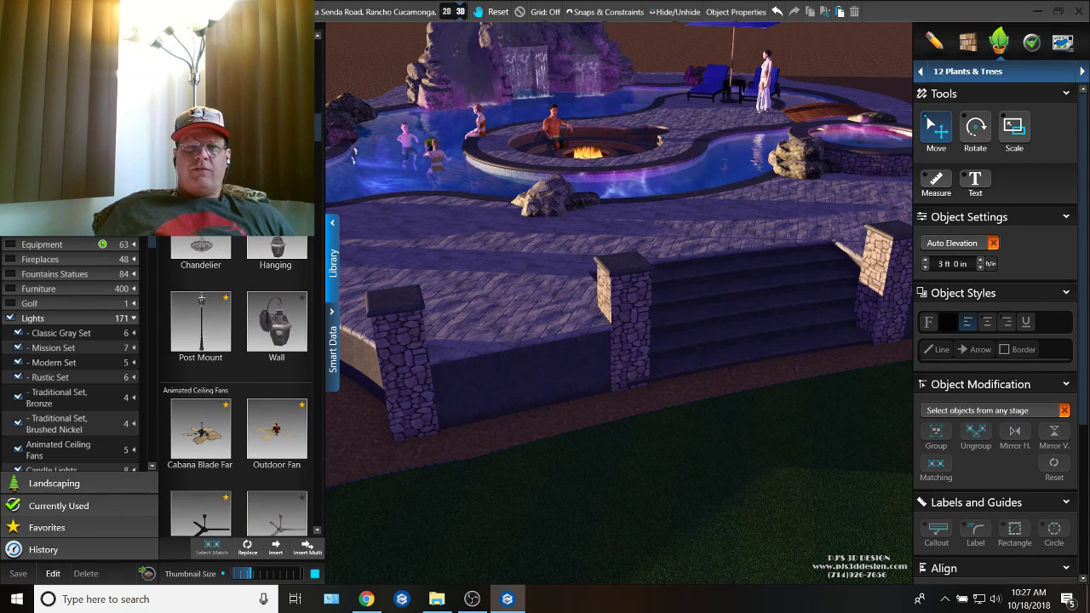
{"action": "scroll", "coordinate": [236, 383], "scroll_direction": "down", "scroll_amount": 9}
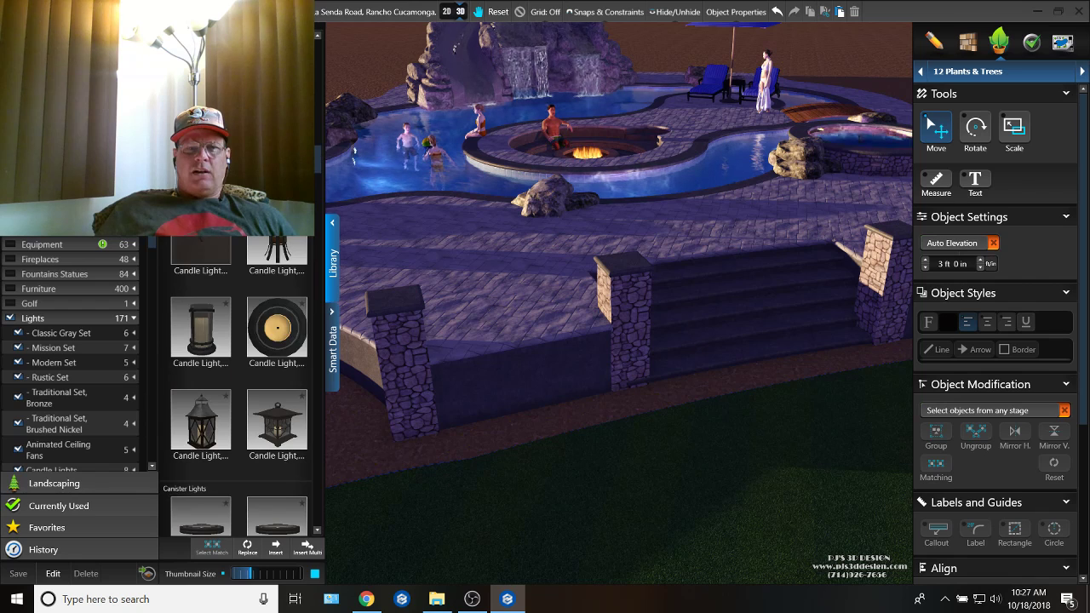
{"action": "scroll", "coordinate": [214, 281], "scroll_direction": "down", "scroll_amount": 10}
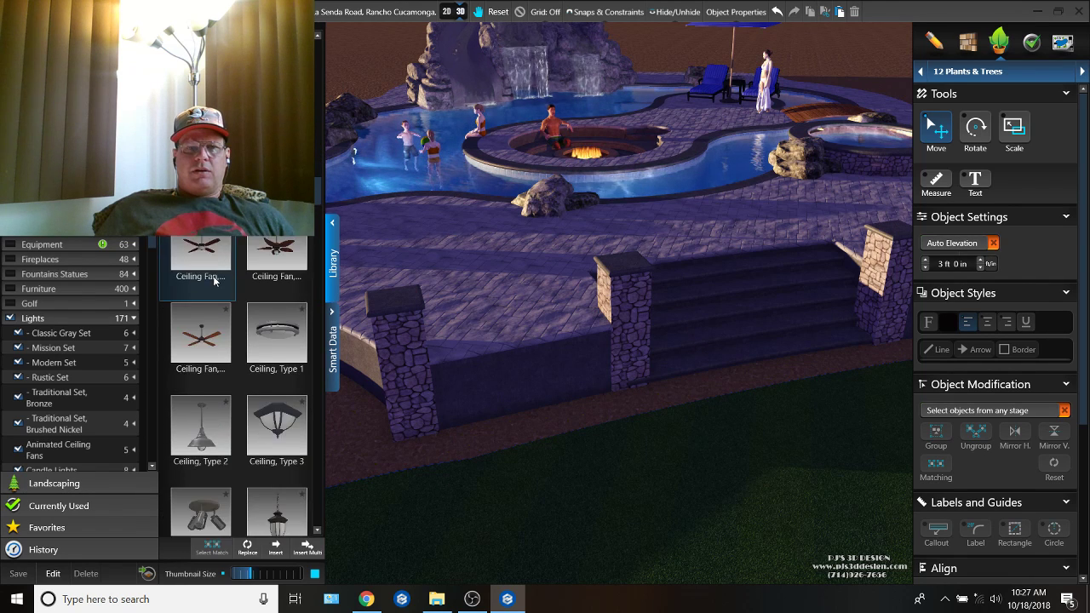
{"action": "scroll", "coordinate": [215, 281], "scroll_direction": "down", "scroll_amount": 10}
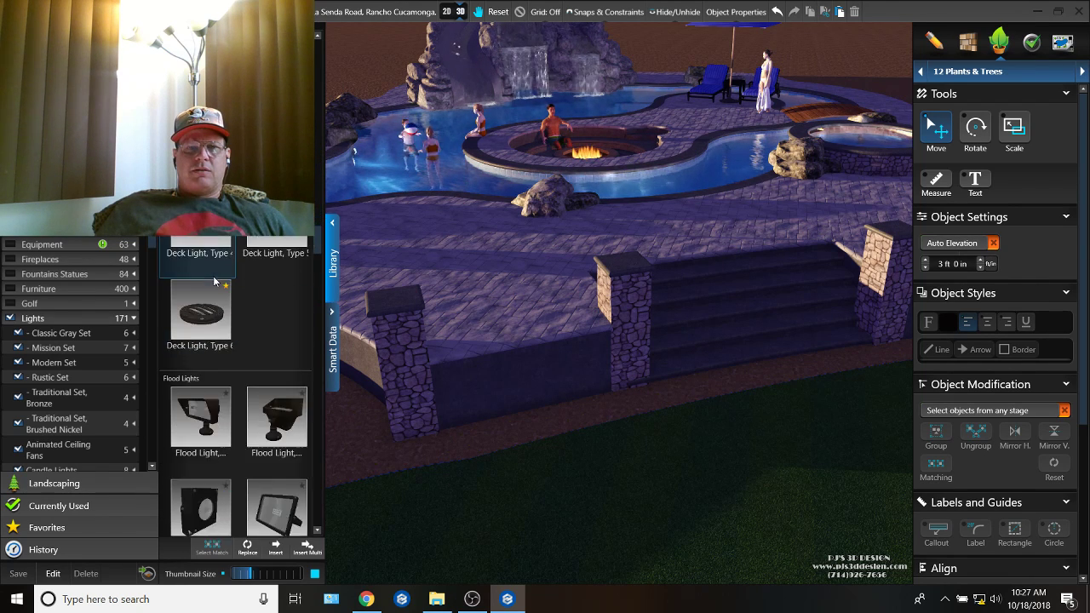
{"action": "scroll", "coordinate": [215, 281], "scroll_direction": "down", "scroll_amount": 8}
{"action": "scroll", "coordinate": [230, 341], "scroll_direction": "down", "scroll_amount": 3}
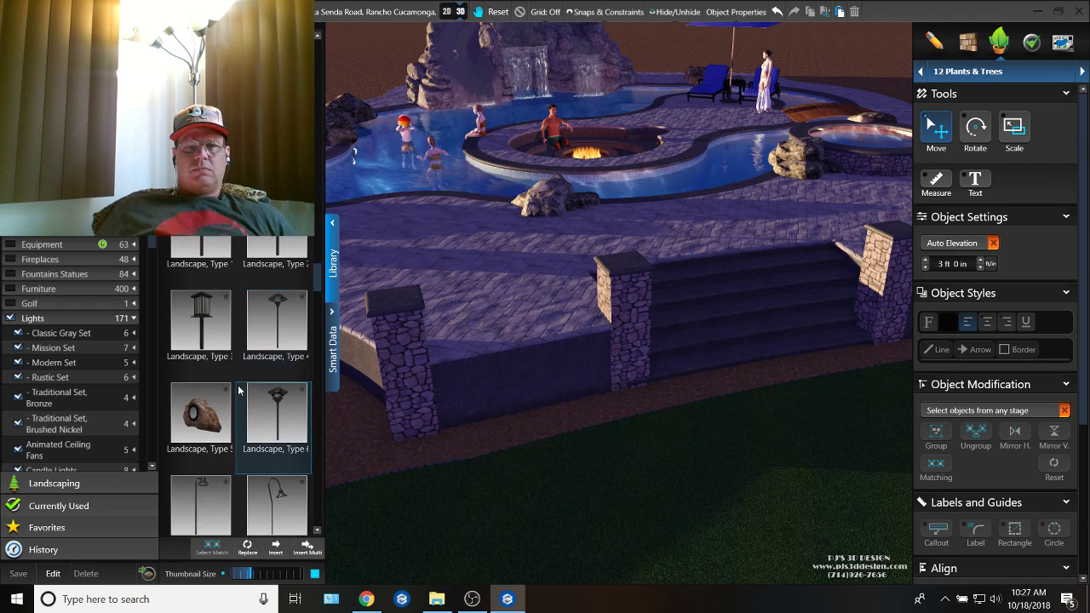
{"action": "scroll", "coordinate": [238, 390], "scroll_direction": "down", "scroll_amount": 10}
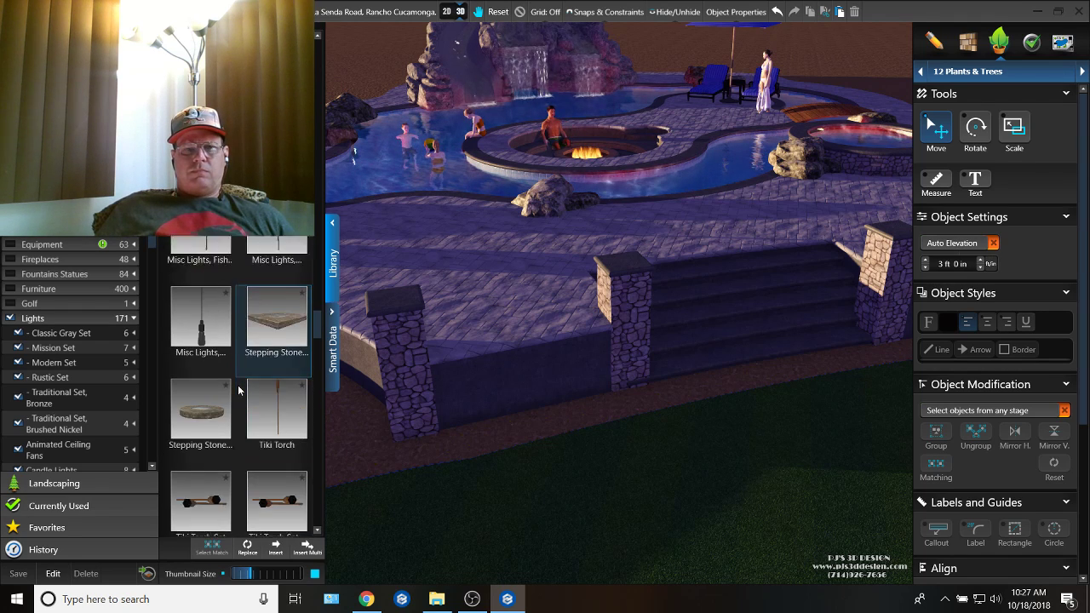
{"action": "scroll", "coordinate": [238, 390], "scroll_direction": "down", "scroll_amount": 10}
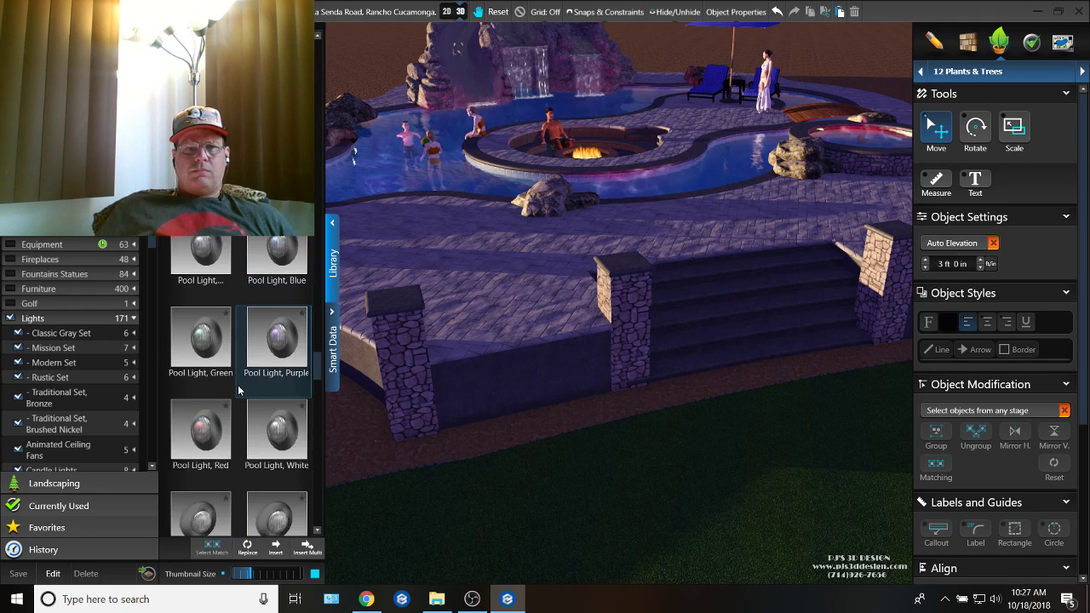
{"action": "scroll", "coordinate": [238, 389], "scroll_direction": "down", "scroll_amount": 10}
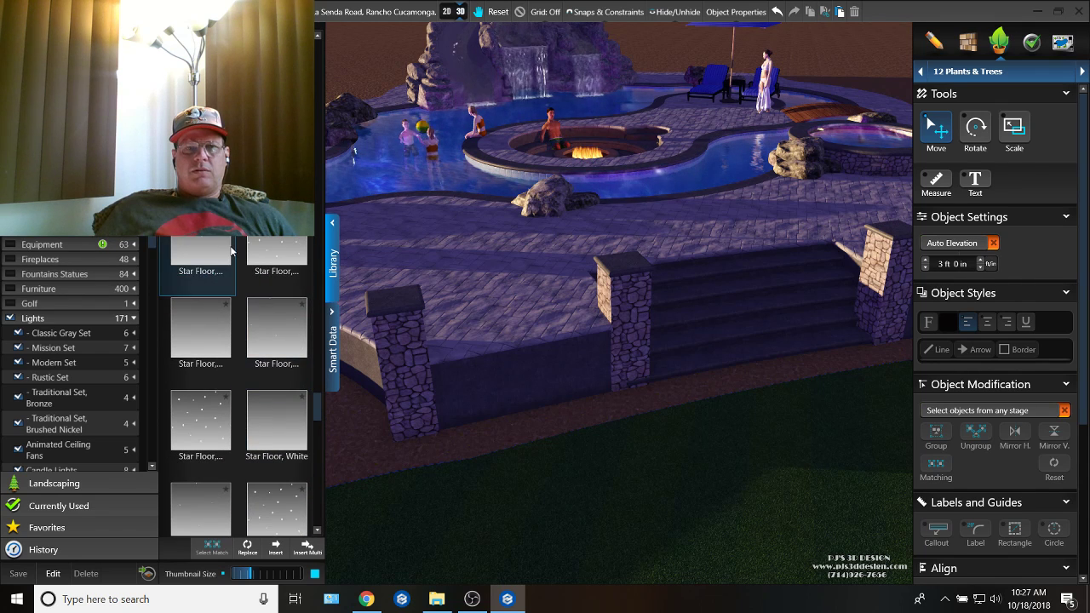
Step: Insert the Rustic Set's Post Mount light at the stone column on the near side of the staircase
{"action": "left_click", "coordinate": [318, 56]}
{"action": "left_click", "coordinate": [319, 57]}
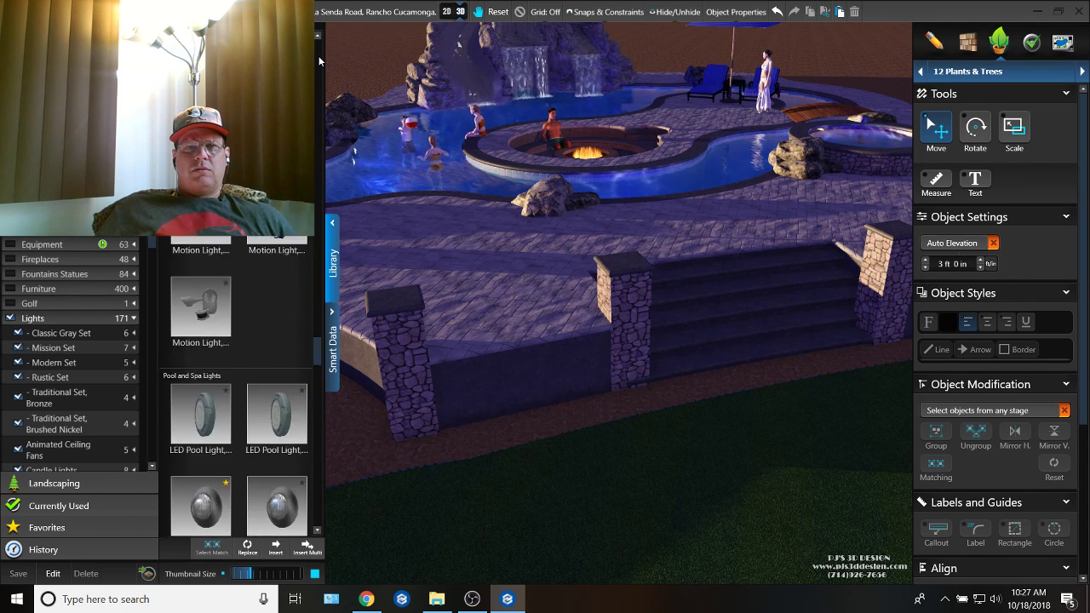
{"action": "left_click", "coordinate": [319, 56]}
{"action": "left_click", "coordinate": [318, 56]}
{"action": "left_click", "coordinate": [318, 56]}
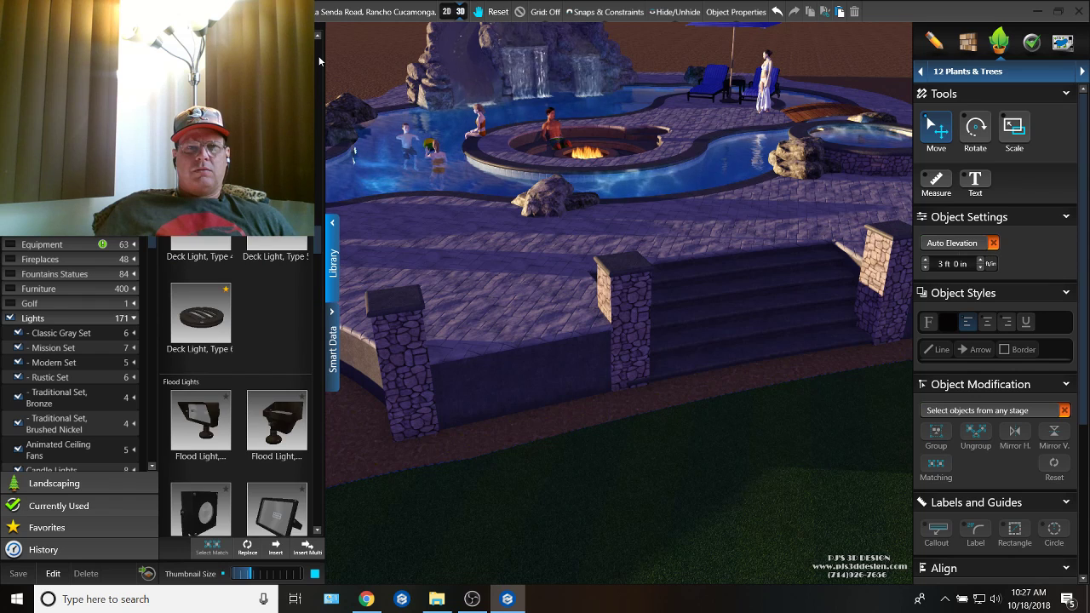
{"action": "left_click", "coordinate": [319, 55]}
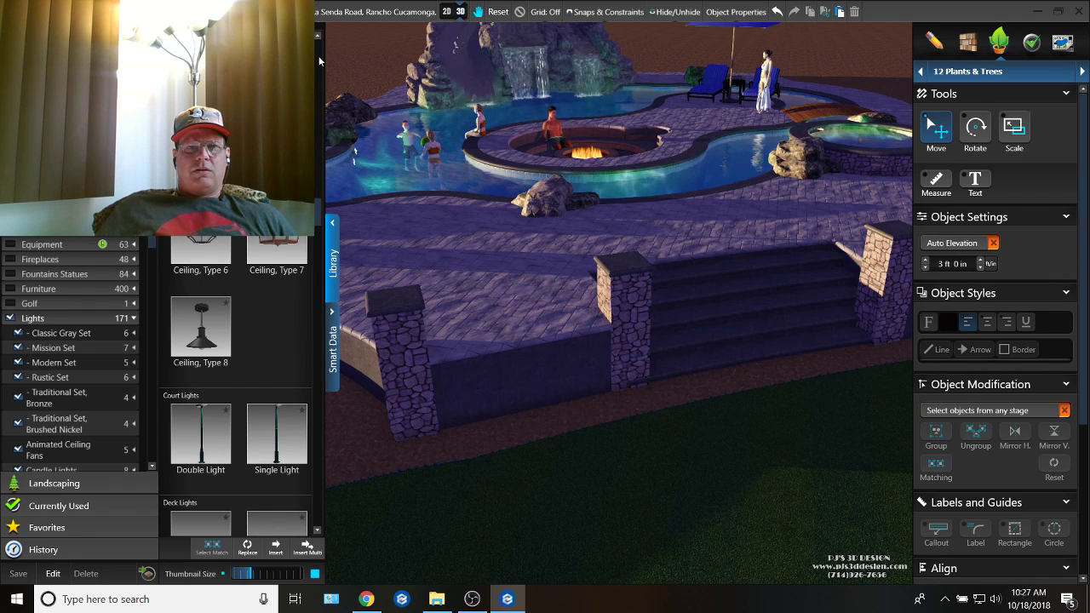
{"action": "left_click", "coordinate": [318, 55]}
{"action": "left_click", "coordinate": [319, 55]}
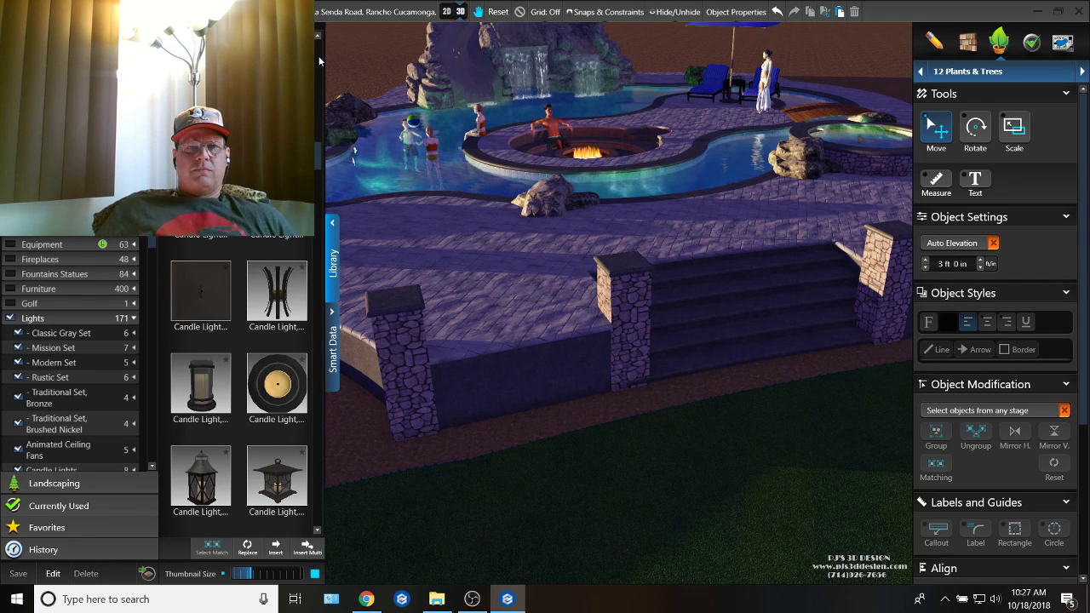
{"action": "left_click", "coordinate": [319, 55]}
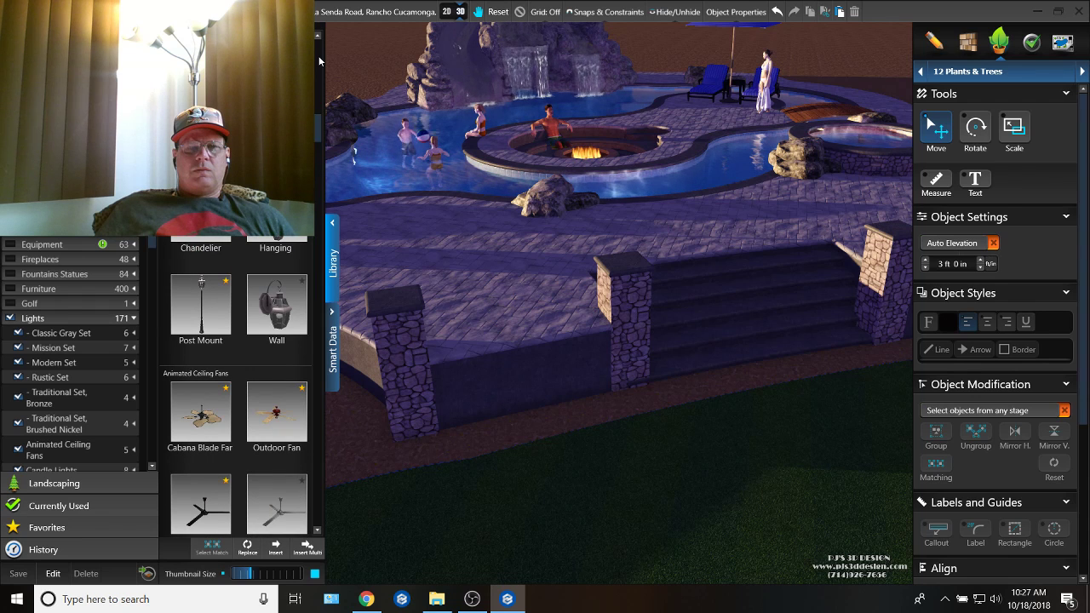
{"action": "left_click", "coordinate": [319, 115]}
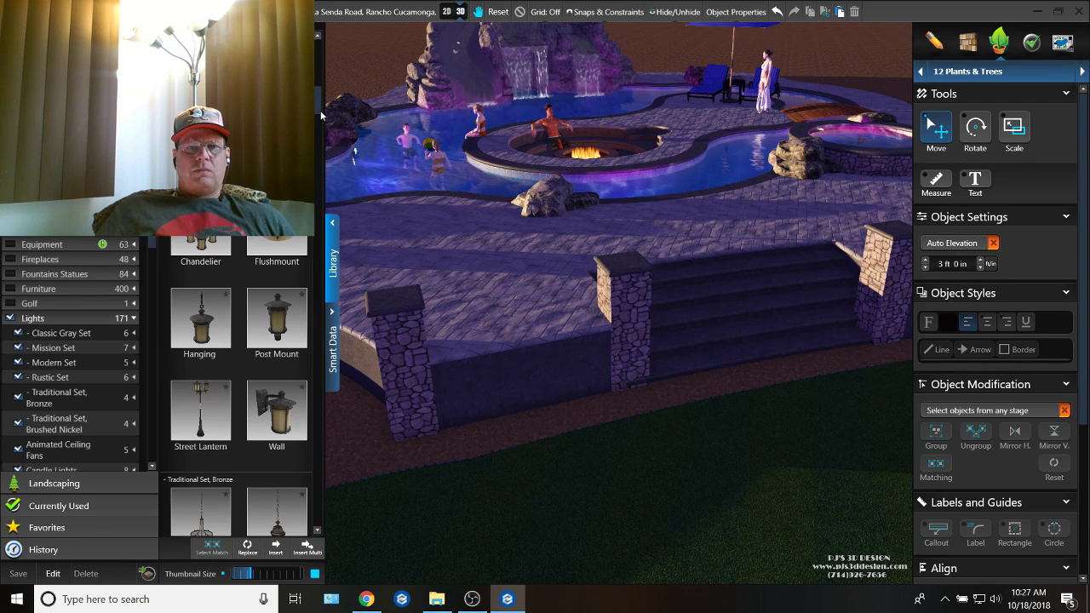
{"action": "left_click", "coordinate": [277, 332]}
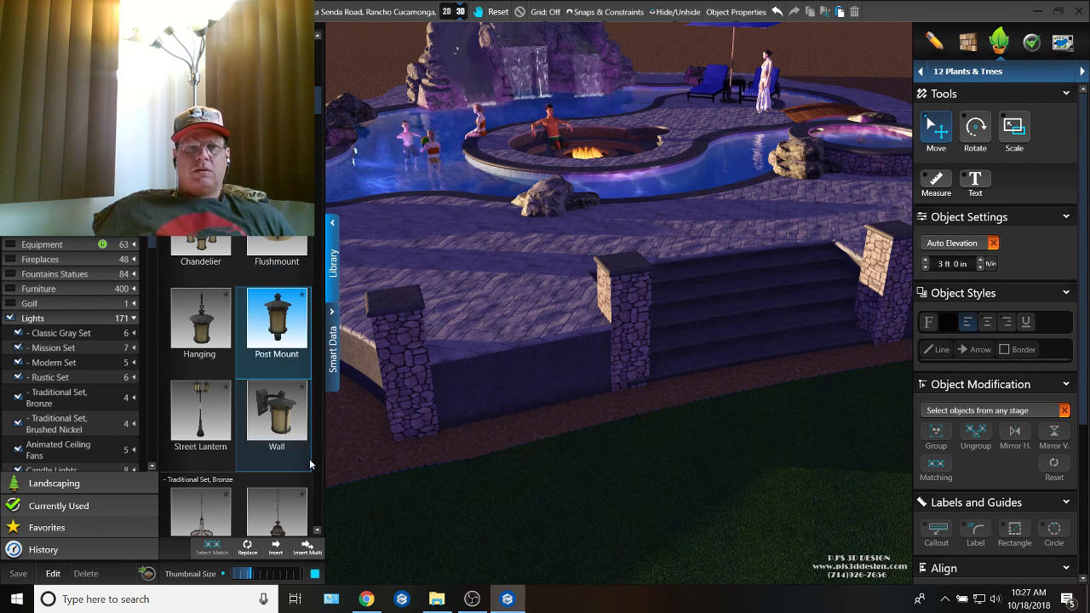
{"action": "left_click", "coordinate": [277, 550]}
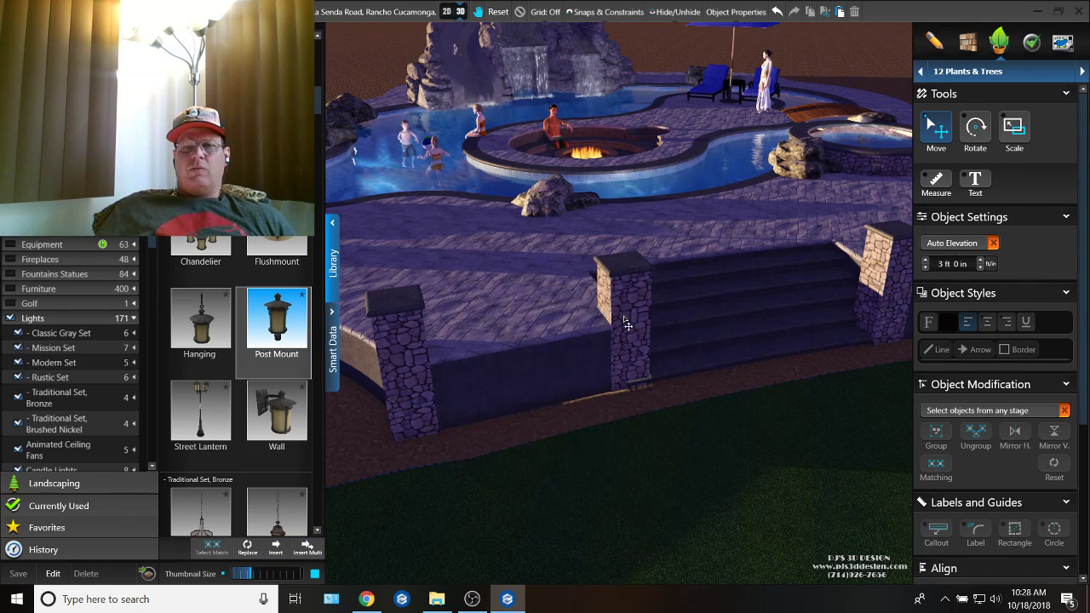
{"action": "left_click", "coordinate": [625, 324]}
Step: Raise the post light onto the column's cap, at an elevation of 5 ft 0 in
{"action": "left_click_drag", "start_coordinate": [621, 249], "coordinate": [597, 183]}
{"action": "scroll", "coordinate": [561, 231], "scroll_direction": "up", "scroll_amount": 5}
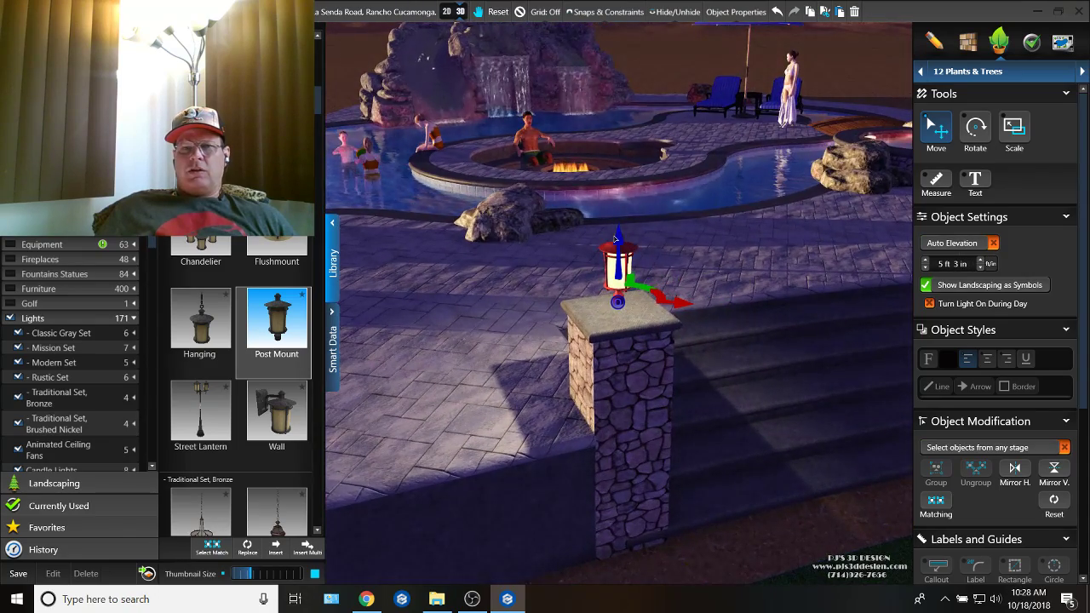
{"action": "left_click_drag", "start_coordinate": [621, 243], "coordinate": [619, 253]}
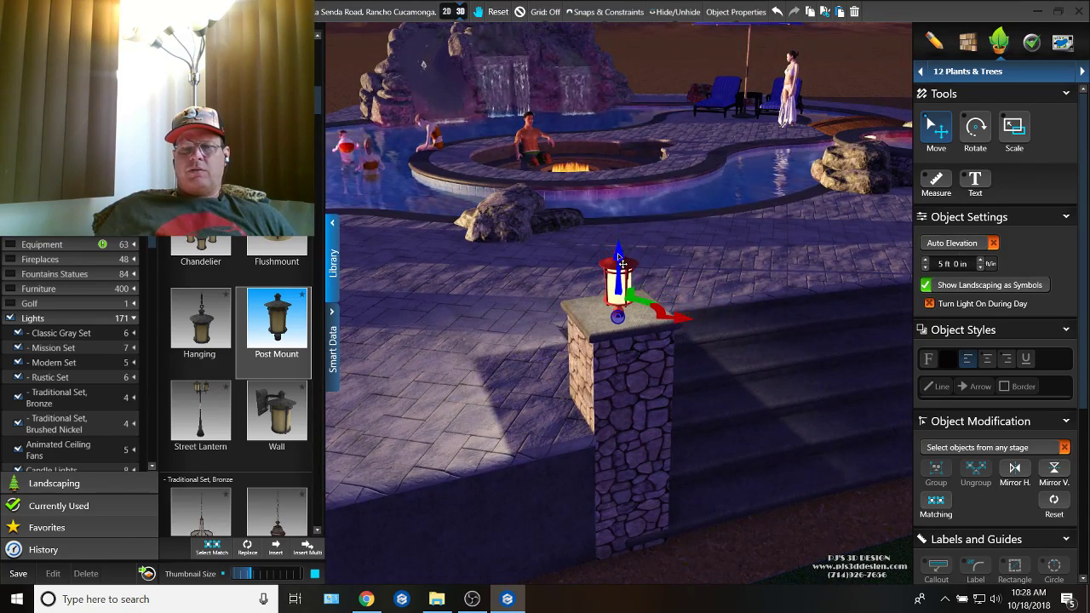
Step: Centre the post light on the column's cap and lower it to an elevation of 4 ft 11 in
{"action": "right_click_drag", "start_coordinate": [619, 256], "coordinate": [793, 413]}
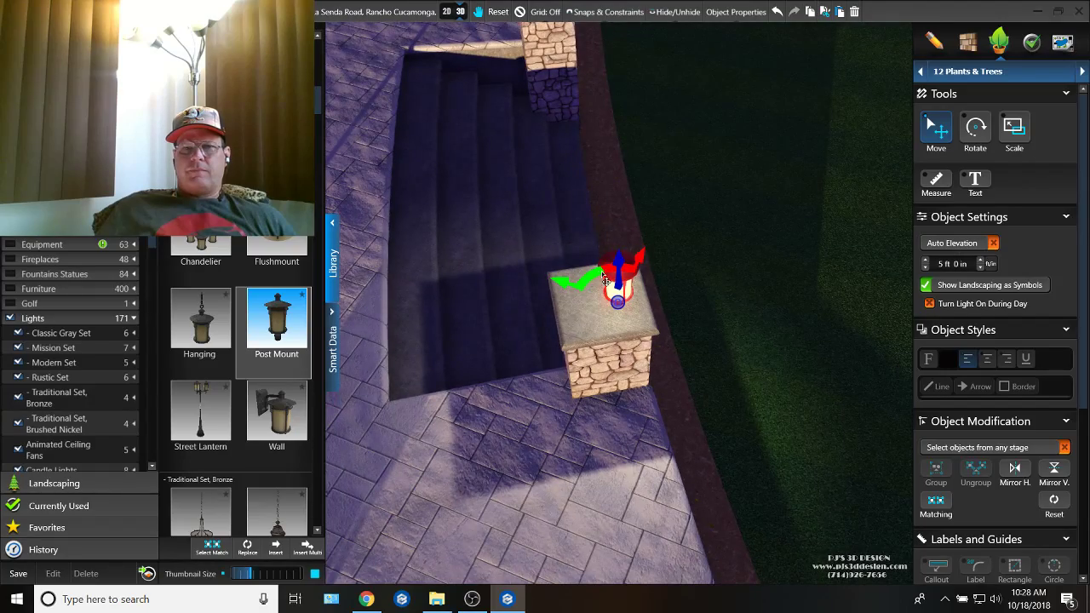
{"action": "right_click_drag", "start_coordinate": [584, 271], "coordinate": [641, 287]}
{"action": "scroll", "coordinate": [641, 286], "scroll_direction": "up", "scroll_amount": 3}
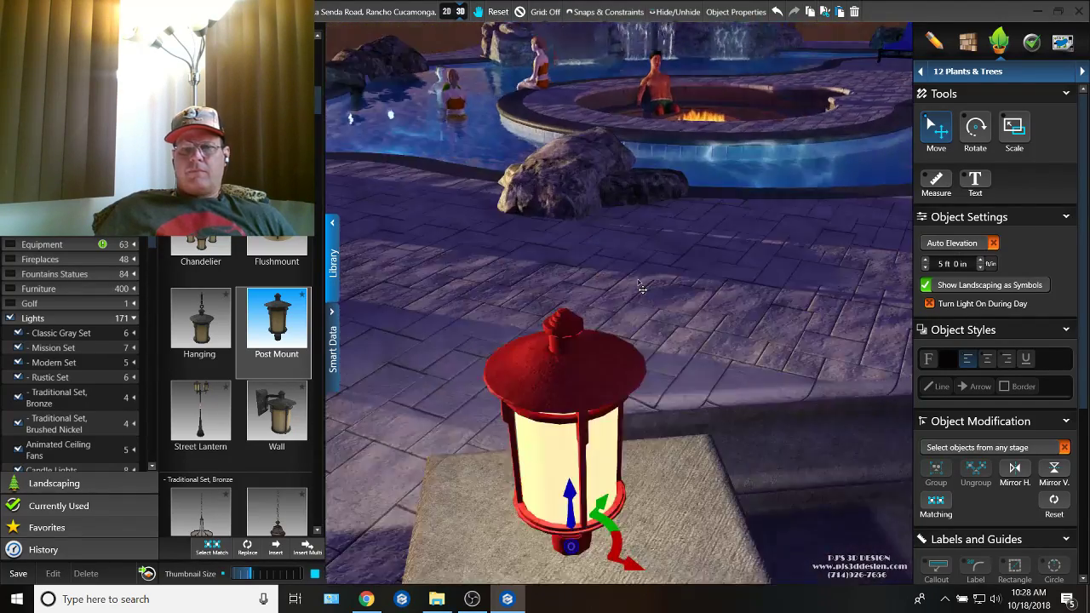
{"action": "scroll", "coordinate": [642, 287], "scroll_direction": "up", "scroll_amount": 1}
{"action": "scroll", "coordinate": [642, 287], "scroll_direction": "down", "scroll_amount": 4}
{"action": "right_click_drag", "start_coordinate": [642, 287], "coordinate": [644, 397]}
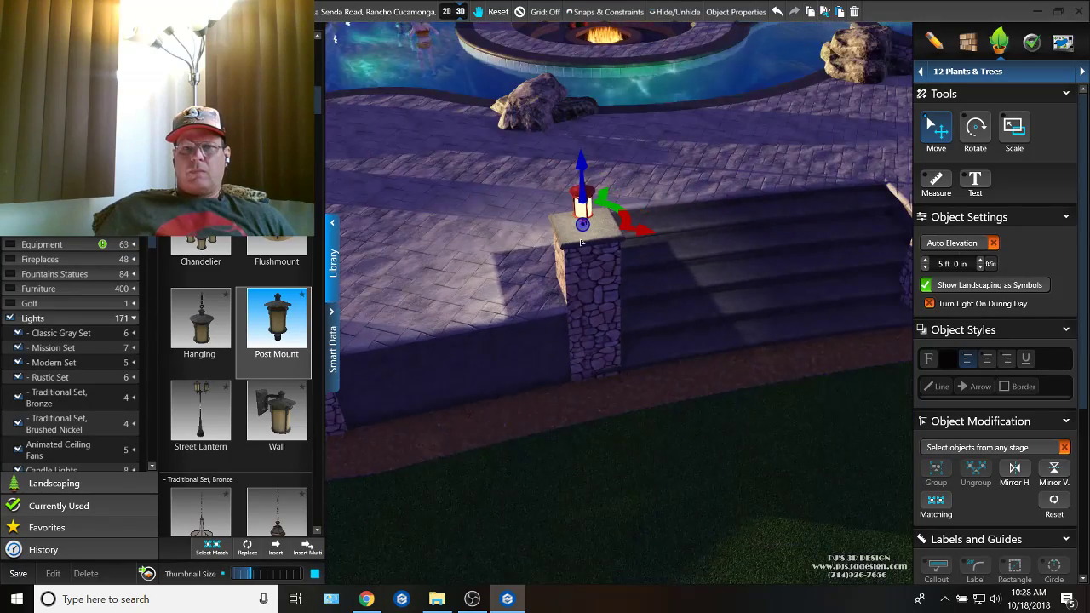
{"action": "scroll", "coordinate": [625, 223], "scroll_direction": "up", "scroll_amount": 2}
{"action": "left_click_drag", "start_coordinate": [586, 197], "coordinate": [597, 189]}
{"action": "right_click_drag", "start_coordinate": [597, 189], "coordinate": [648, 298]}
{"action": "mouse_move", "coordinate": [648, 298]}
{"action": "left_mouse_down"}
{"action": "mouse_move", "coordinate": [695, 300]}
{"action": "mouse_move", "coordinate": [634, 300]}
{"action": "left_mouse_up"}
{"action": "right_click_drag", "start_coordinate": [634, 300], "coordinate": [785, 341]}
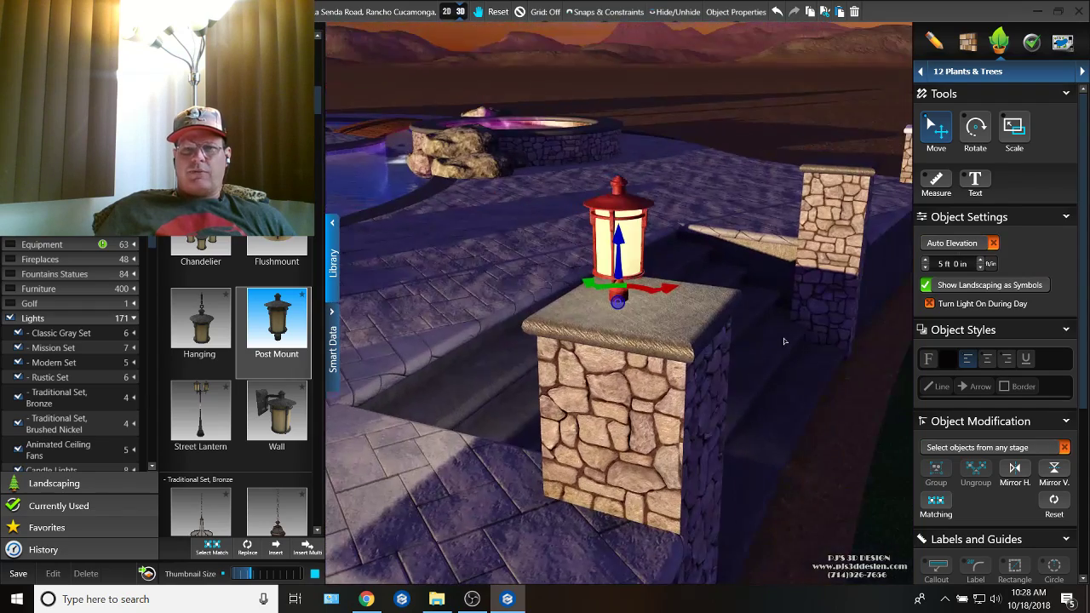
{"action": "left_click_drag", "start_coordinate": [619, 238], "coordinate": [620, 241]}
Step: Copy the post light onto the cap of the column on the opposite side of the staircase
{"action": "right_click_drag", "start_coordinate": [620, 241], "coordinate": [638, 332]}
{"action": "left_click", "coordinate": [763, 129]}
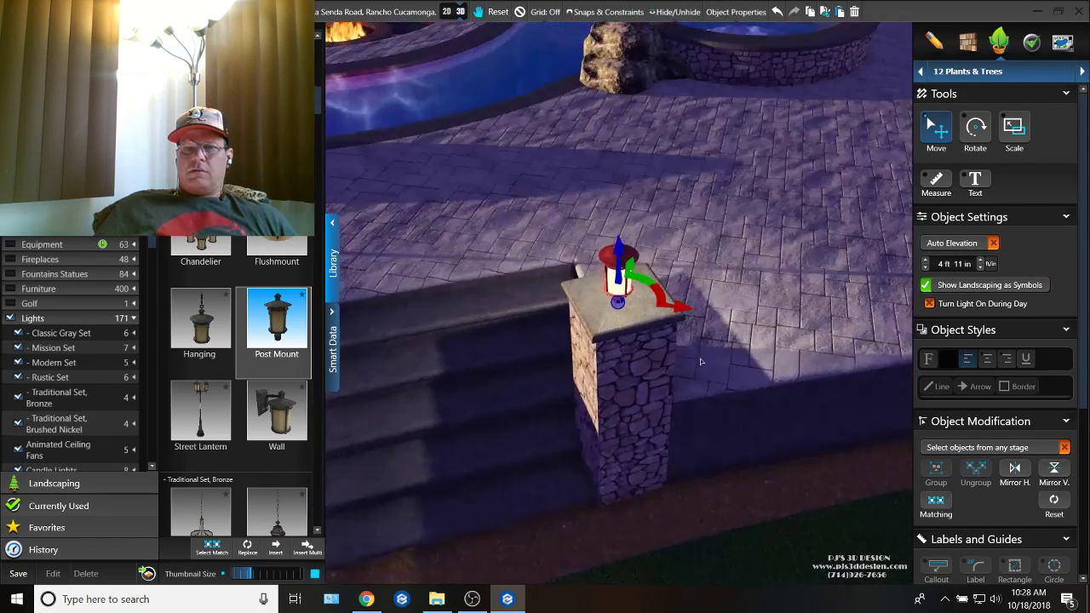
{"action": "scroll", "coordinate": [639, 334], "scroll_direction": "down", "scroll_amount": 4}
{"action": "mouse_move", "coordinate": [639, 334]}
{"action": "middle_mouse_down"}
{"action": "mouse_move", "coordinate": [743, 298]}
{"action": "mouse_move", "coordinate": [765, 277]}
{"action": "middle_mouse_up"}
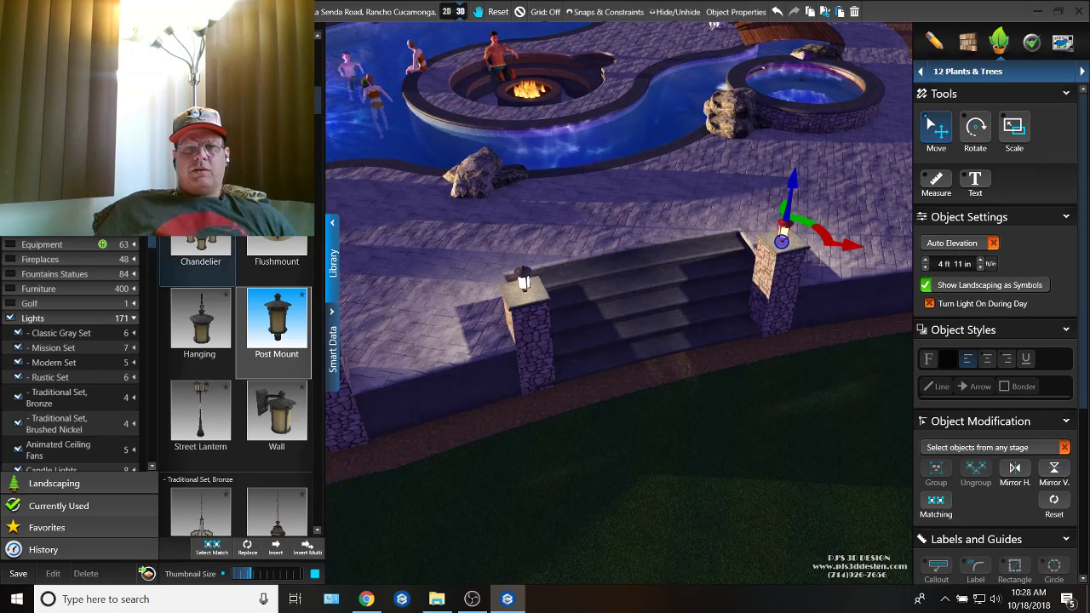
Step: Look through the lights library and the favorite lights for fixtures suited to the staircase
{"action": "scroll", "coordinate": [208, 272], "scroll_direction": "down", "scroll_amount": 5}
{"action": "scroll", "coordinate": [194, 288], "scroll_direction": "down", "scroll_amount": 10}
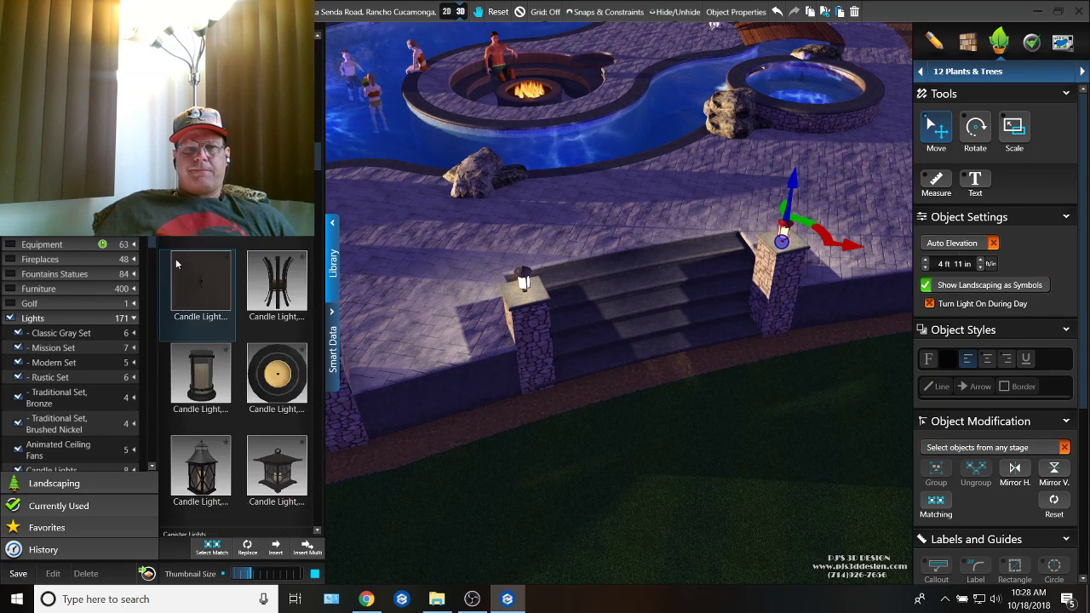
{"action": "scroll", "coordinate": [194, 288], "scroll_direction": "down", "scroll_amount": 8}
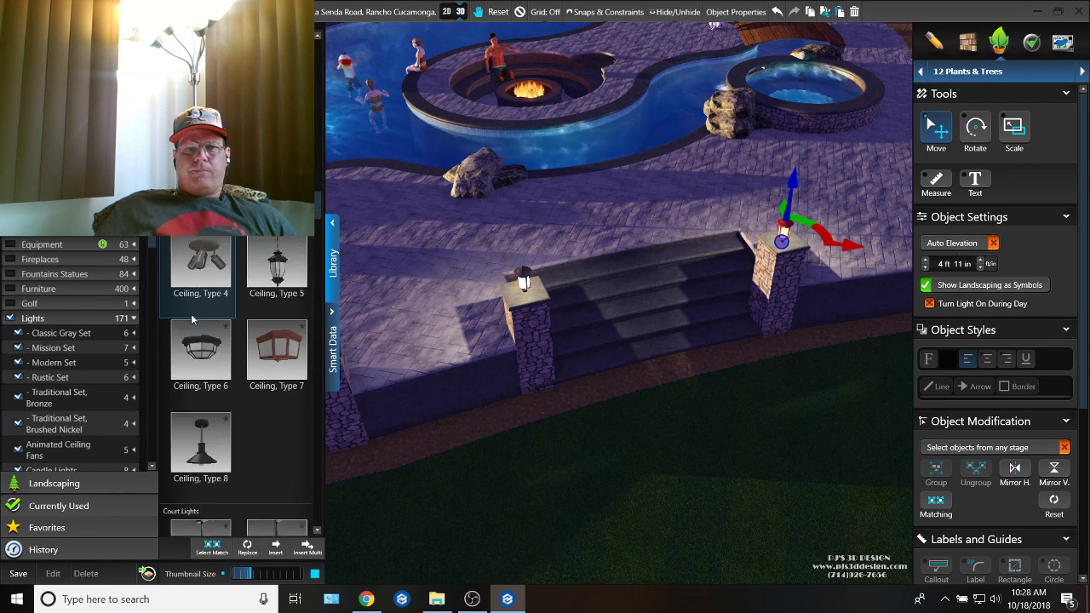
{"action": "scroll", "coordinate": [193, 318], "scroll_direction": "down", "scroll_amount": 8}
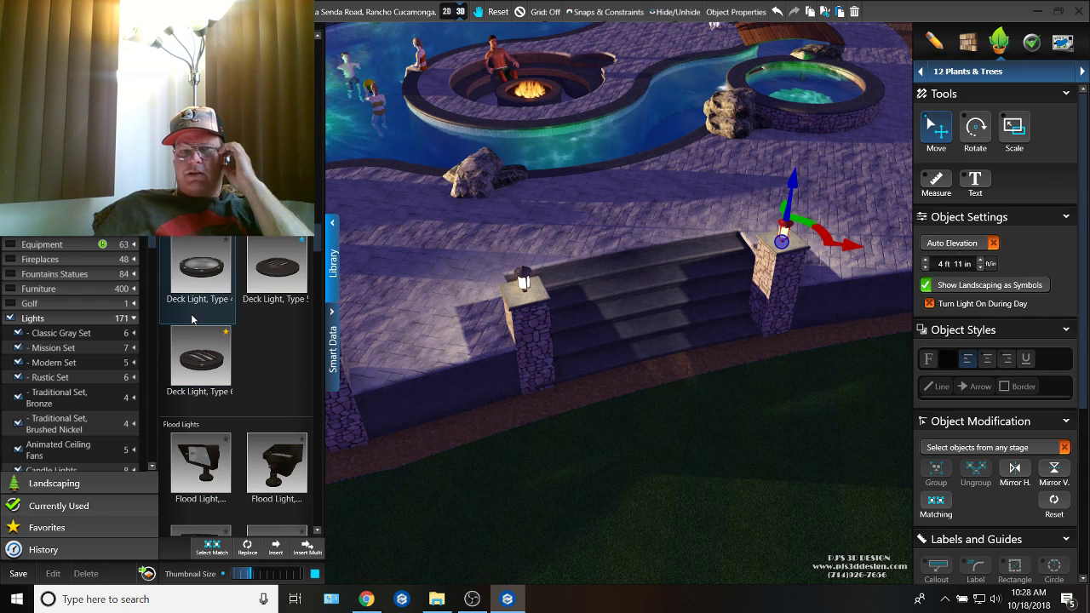
{"action": "scroll", "coordinate": [192, 318], "scroll_direction": "down", "scroll_amount": 10}
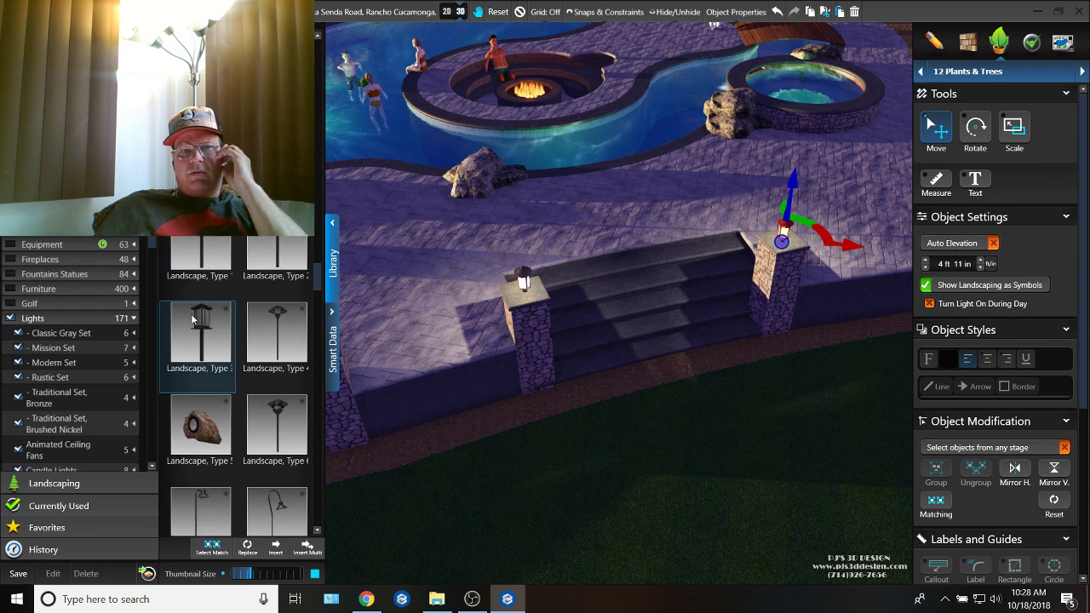
{"action": "scroll", "coordinate": [193, 318], "scroll_direction": "down", "scroll_amount": 3}
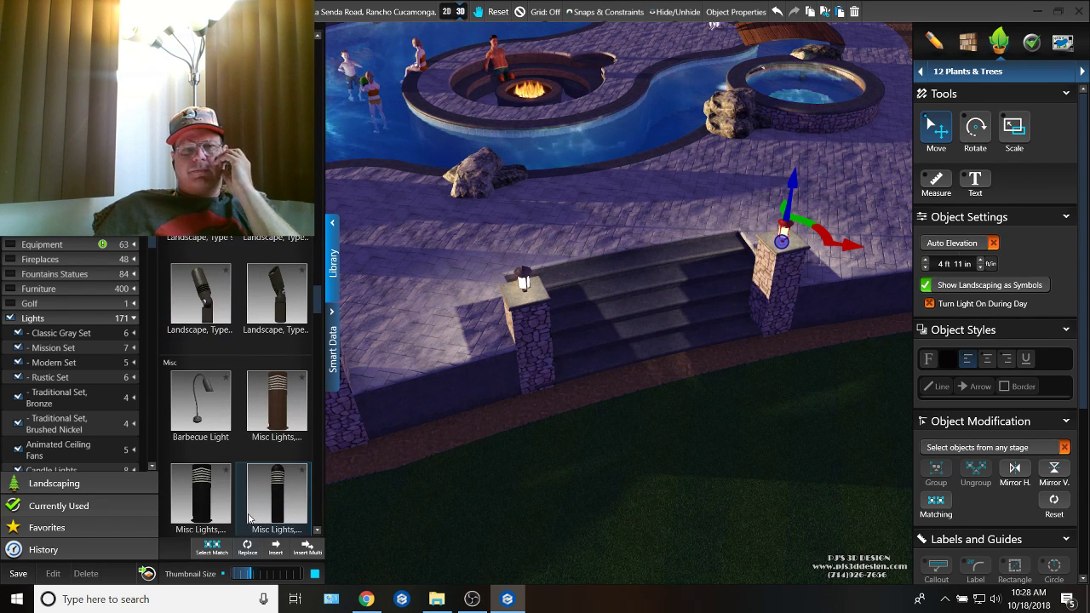
{"action": "left_click", "coordinate": [88, 529]}
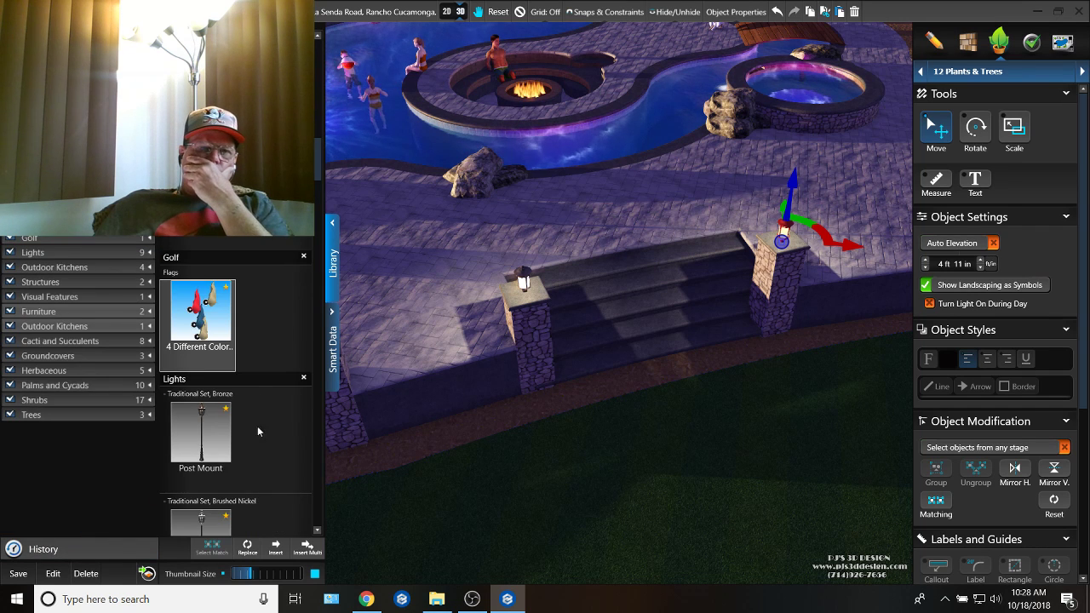
{"action": "scroll", "coordinate": [257, 432], "scroll_direction": "down", "scroll_amount": 6}
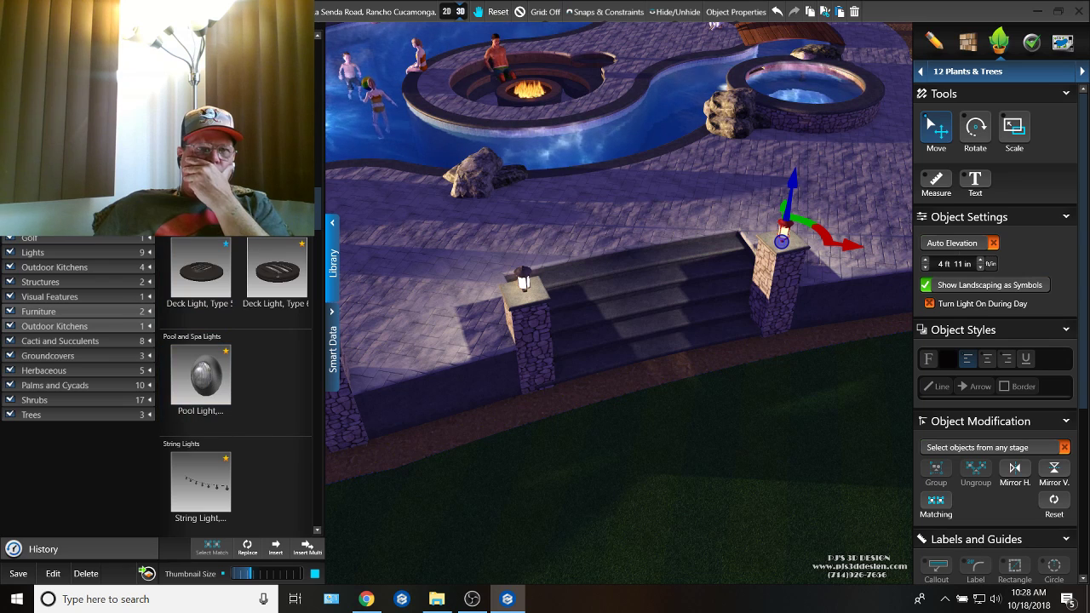
{"action": "left_click", "coordinate": [82, 65]}
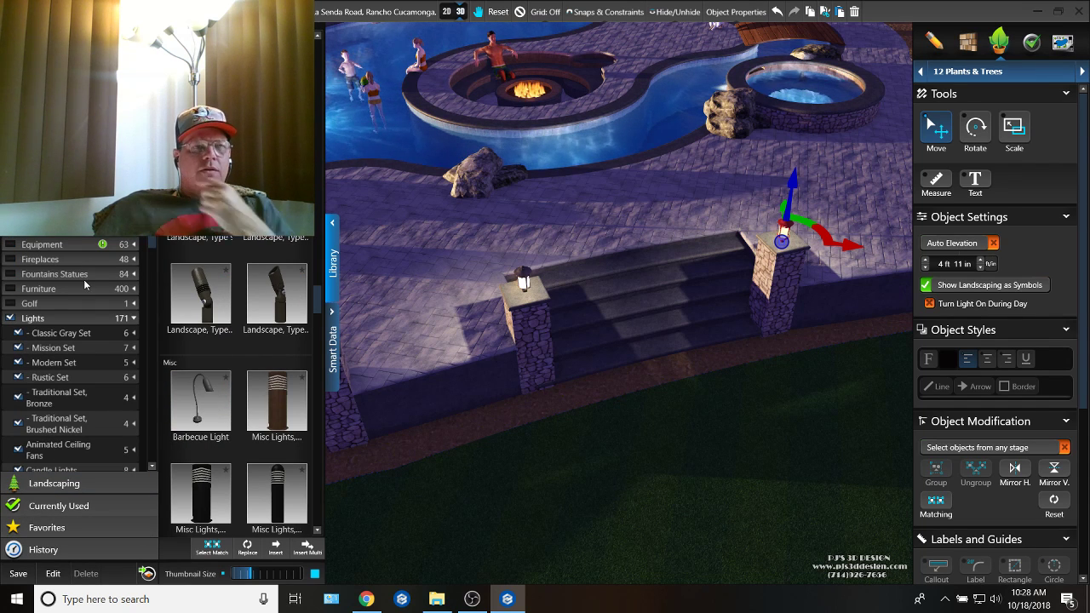
Step: Find the step lights in the library and insert Step Light, Type 3 at the column beside the staircase
{"action": "scroll", "coordinate": [229, 362], "scroll_direction": "down", "scroll_amount": 10}
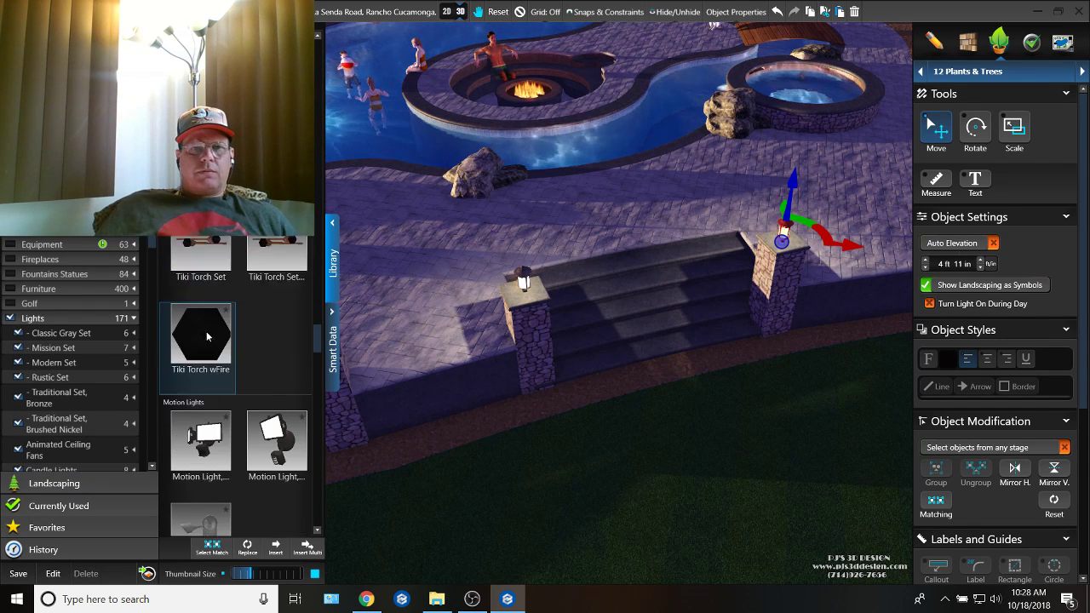
{"action": "scroll", "coordinate": [206, 335], "scroll_direction": "down", "scroll_amount": 10}
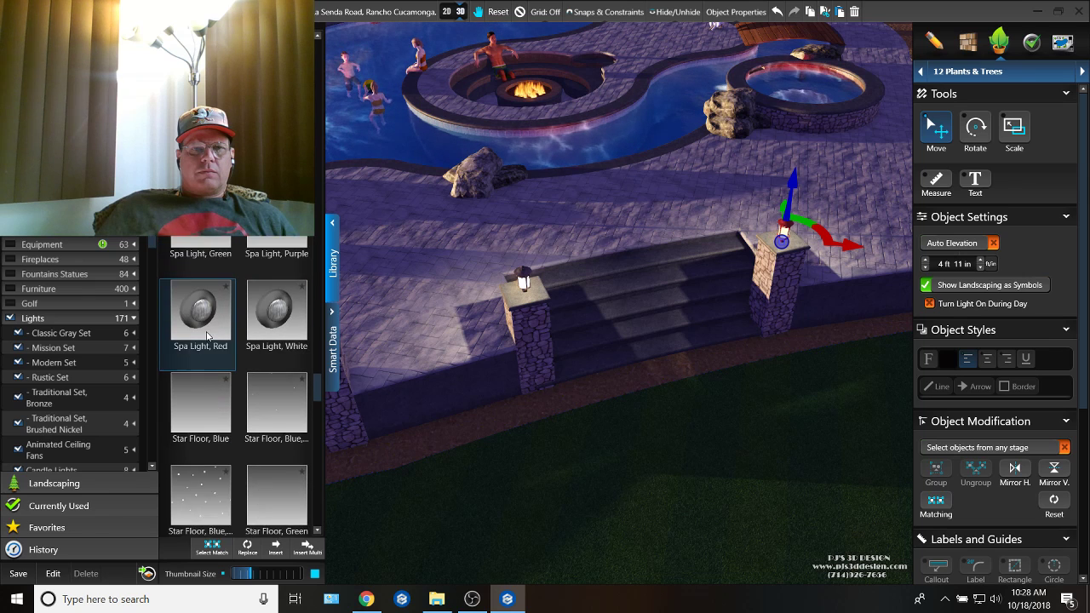
{"action": "scroll", "coordinate": [207, 335], "scroll_direction": "down", "scroll_amount": 10}
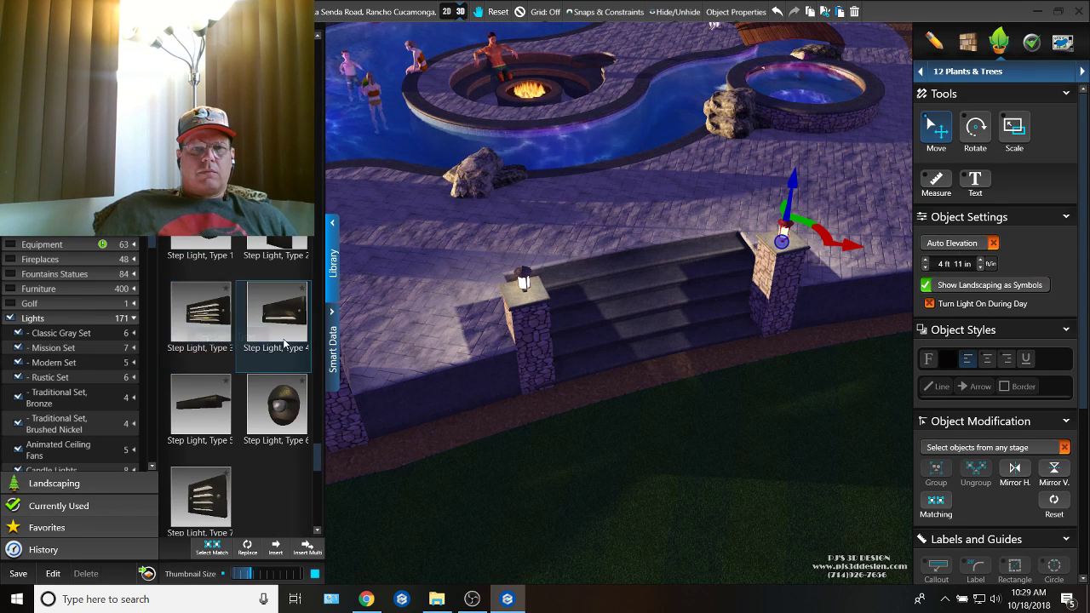
{"action": "scroll", "coordinate": [247, 377], "scroll_direction": "down", "scroll_amount": 1}
{"action": "left_click", "coordinate": [204, 285]}
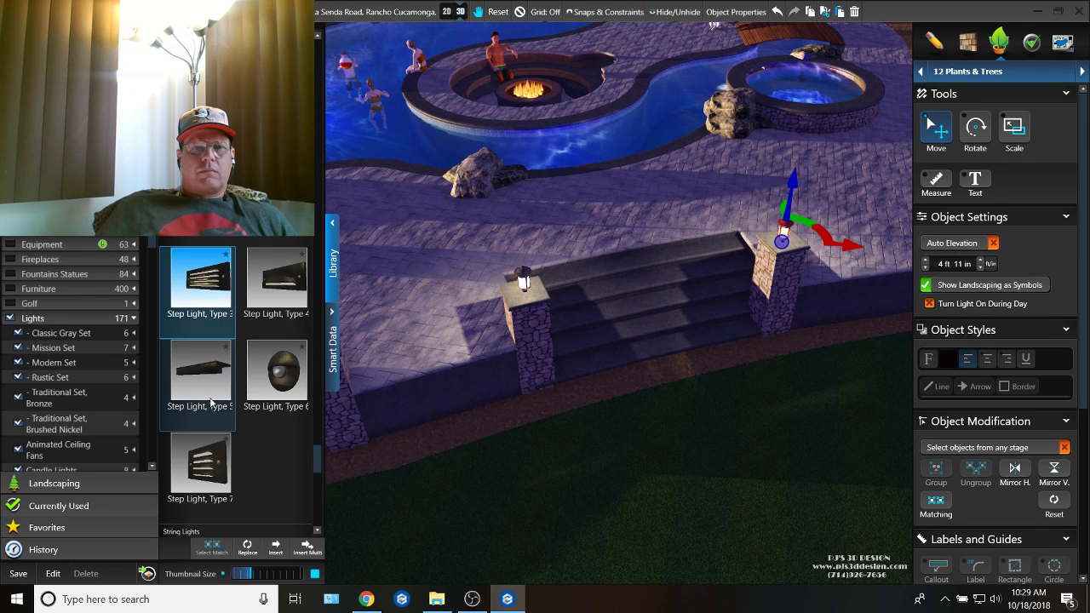
{"action": "left_click", "coordinate": [279, 549]}
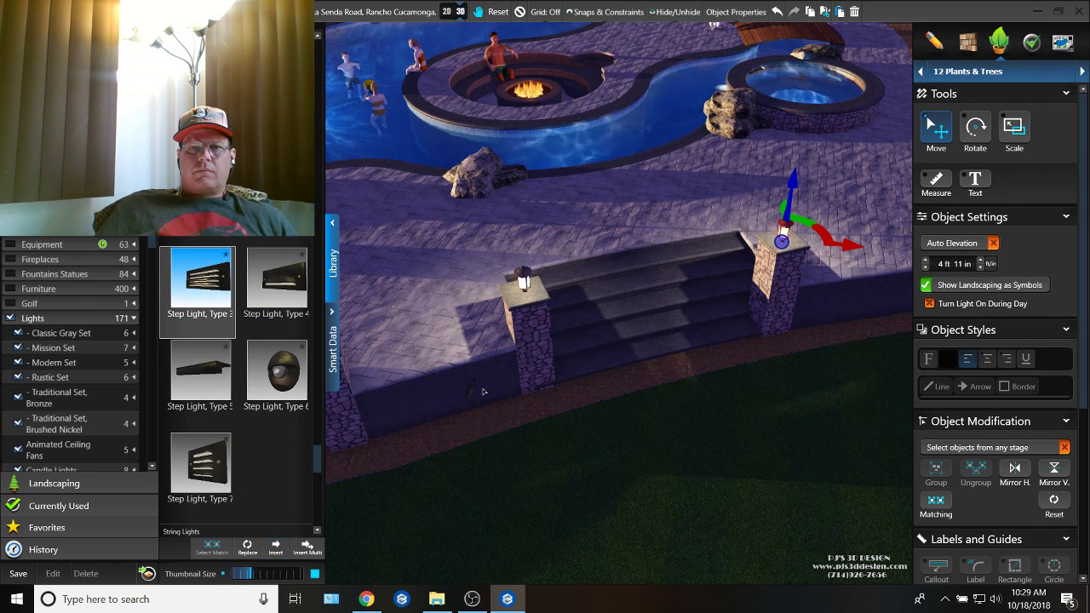
{"action": "double_click", "coordinate": [531, 347]}
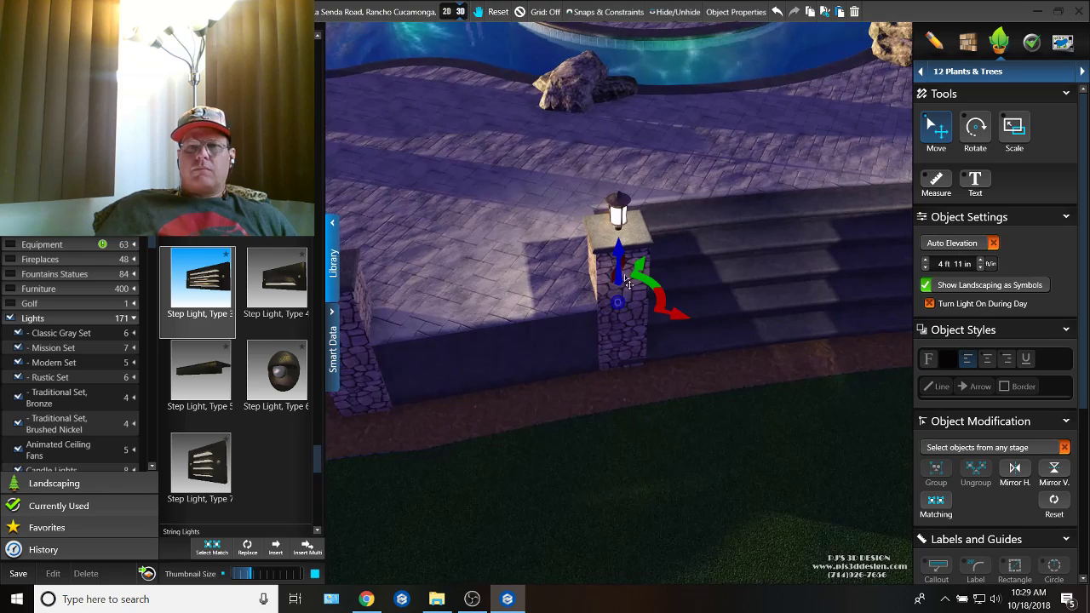
Step: Move the Type 3 step light over to the stairs and rotate it to face outward, parallel to the risers
{"action": "left_click_drag", "start_coordinate": [652, 290], "coordinate": [828, 224]}
{"action": "key", "text": "space"}
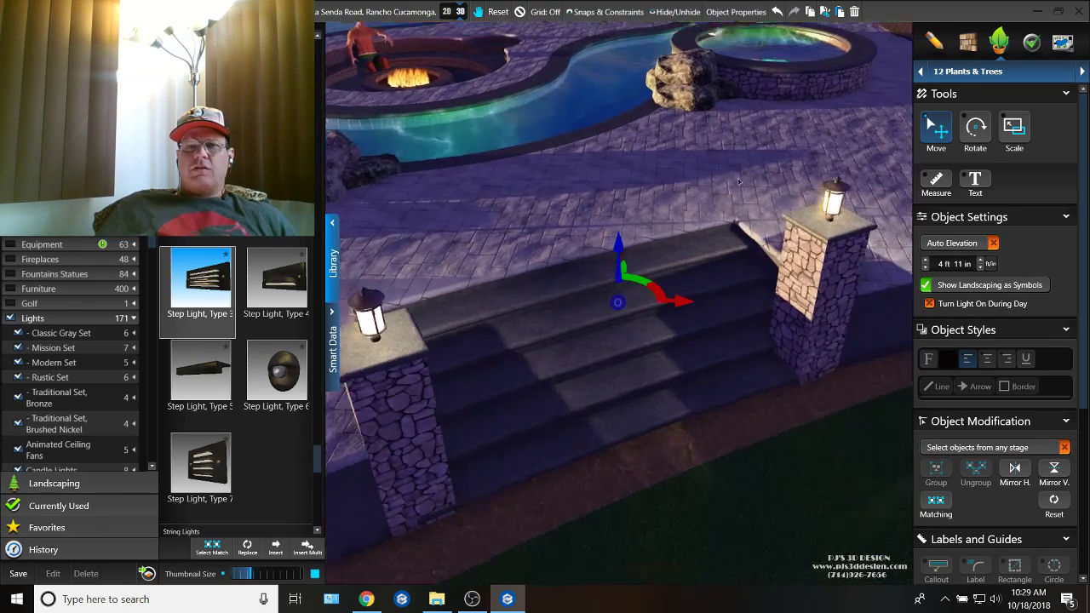
{"action": "key", "text": "r"}
{"action": "scroll", "coordinate": [625, 302], "scroll_direction": "up", "scroll_amount": 4}
{"action": "scroll", "coordinate": [615, 363], "scroll_direction": "down", "scroll_amount": 4}
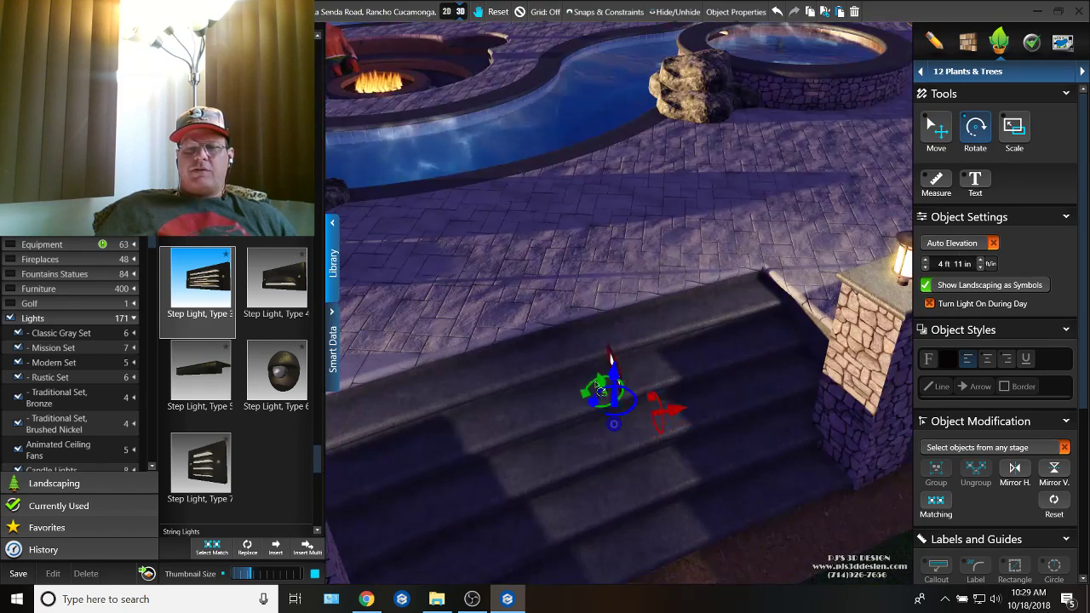
{"action": "left_click_drag", "start_coordinate": [612, 361], "coordinate": [653, 376]}
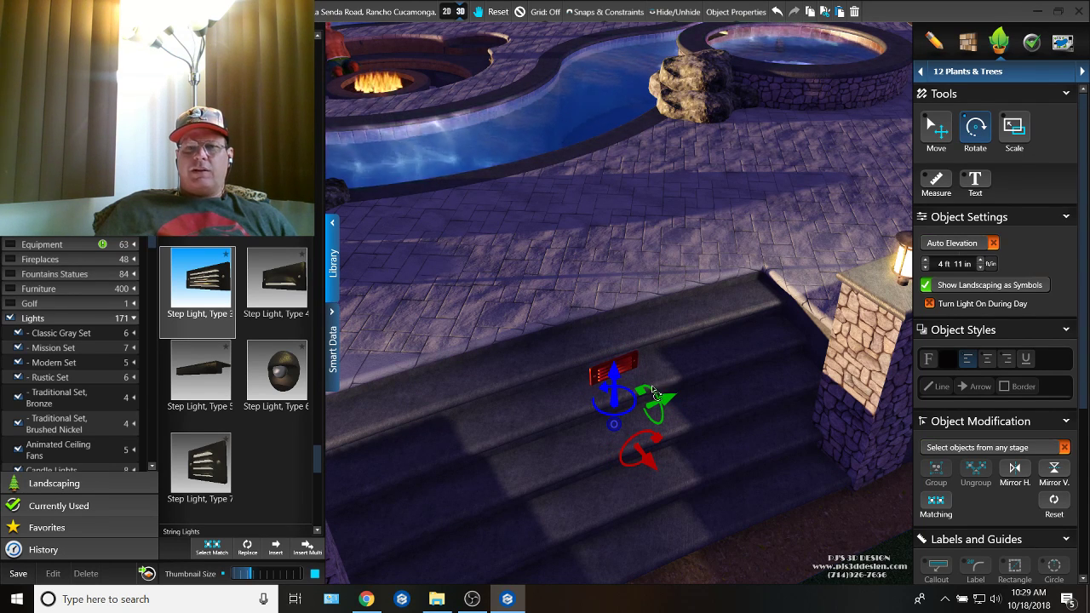
Step: Lower the Type 3 step light to an elevation of 0 ft -5 in and set it against the bottom riser
{"action": "middle_click_drag", "start_coordinate": [607, 396], "coordinate": [609, 275]}
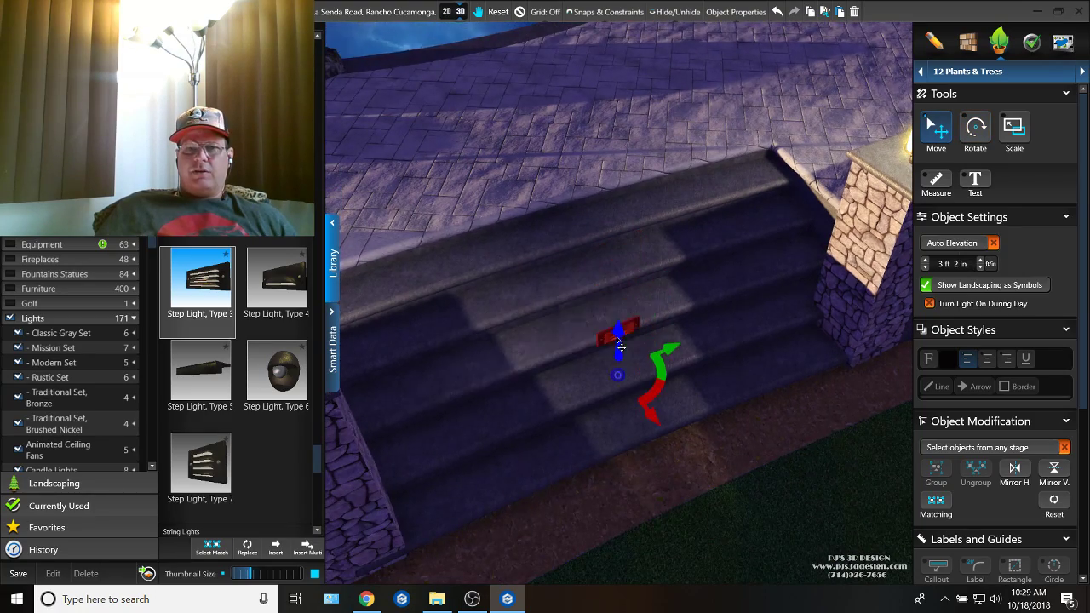
{"action": "scroll", "coordinate": [620, 261], "scroll_direction": "up", "scroll_amount": 5}
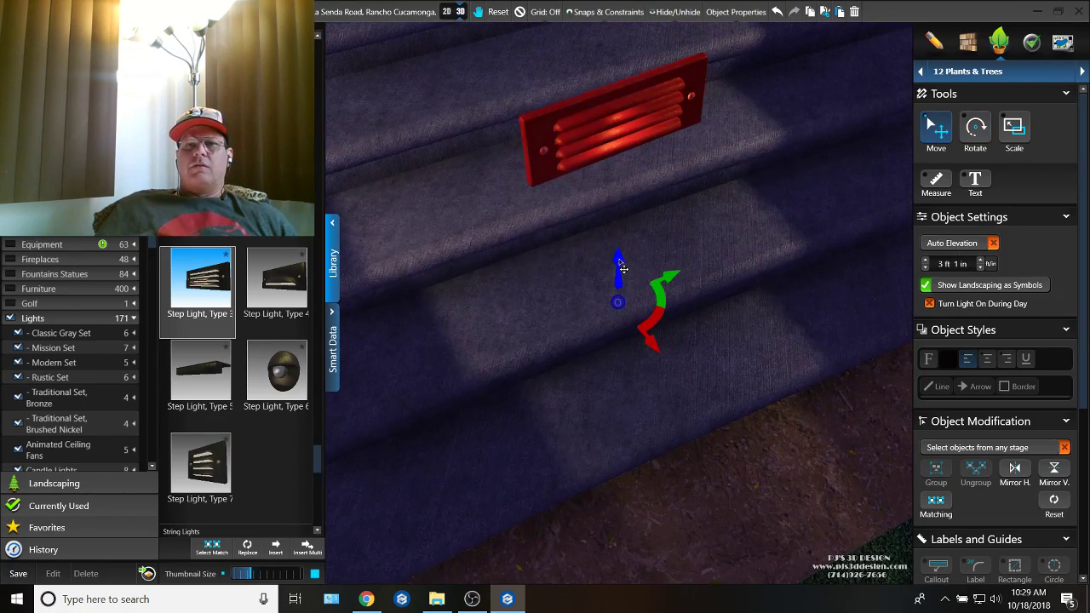
{"action": "mouse_move", "coordinate": [621, 267]}
{"action": "left_mouse_down"}
{"action": "mouse_move", "coordinate": [622, 507]}
{"action": "mouse_move", "coordinate": [620, 247]}
{"action": "left_mouse_up"}
{"action": "left_click_drag", "start_coordinate": [655, 319], "coordinate": [630, 246]}
{"action": "scroll", "coordinate": [628, 392], "scroll_direction": "down", "scroll_amount": 4}
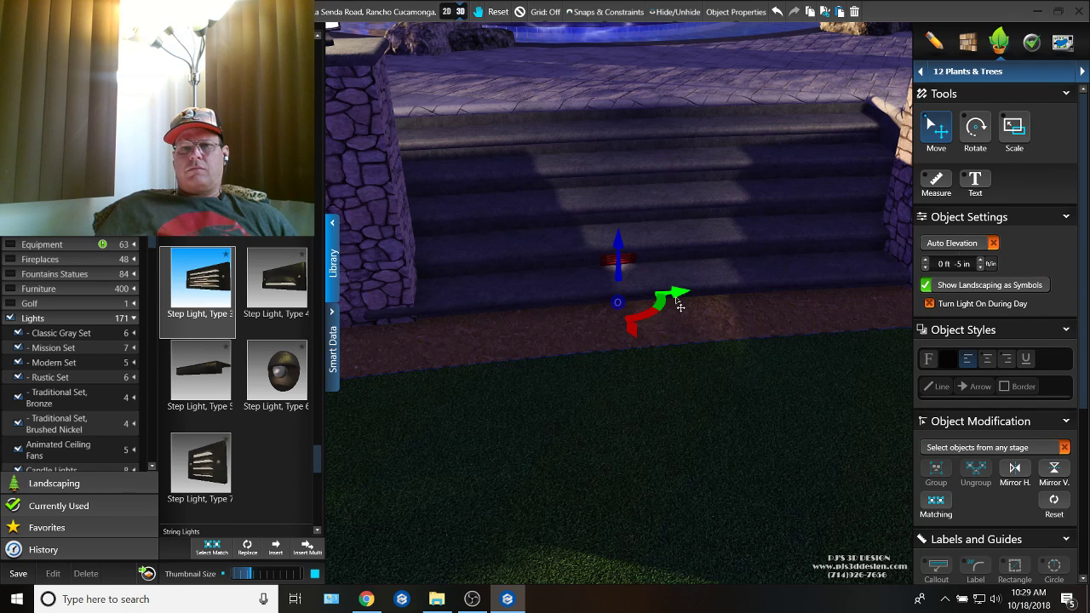
Step: Copy the Type 3 step light along the bottom riser so one sits near each end of the staircase
{"action": "left_click_drag", "start_coordinate": [679, 308], "coordinate": [558, 326]}
{"action": "right_click_drag", "start_coordinate": [549, 326], "coordinate": [688, 322]}
{"action": "key", "text": "ctrl+v"}
{"action": "right_click_drag", "start_coordinate": [779, 320], "coordinate": [490, 318]}
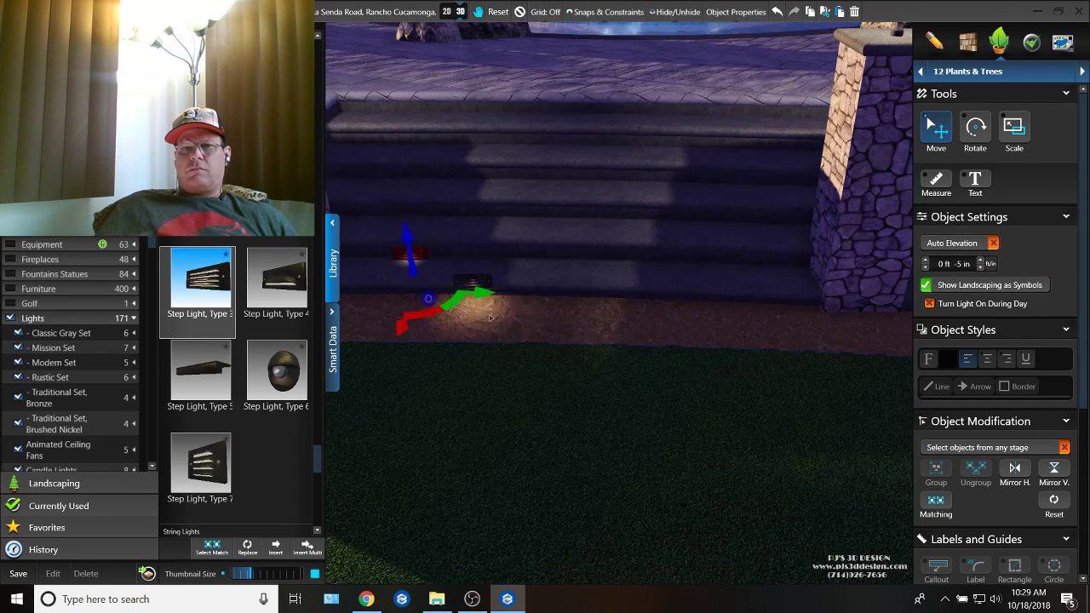
{"action": "left_click", "coordinate": [701, 308]}
{"action": "mouse_move", "coordinate": [782, 313]}
{"action": "right_mouse_down"}
{"action": "mouse_move", "coordinate": [704, 309]}
{"action": "mouse_move", "coordinate": [789, 319]}
{"action": "right_mouse_up"}
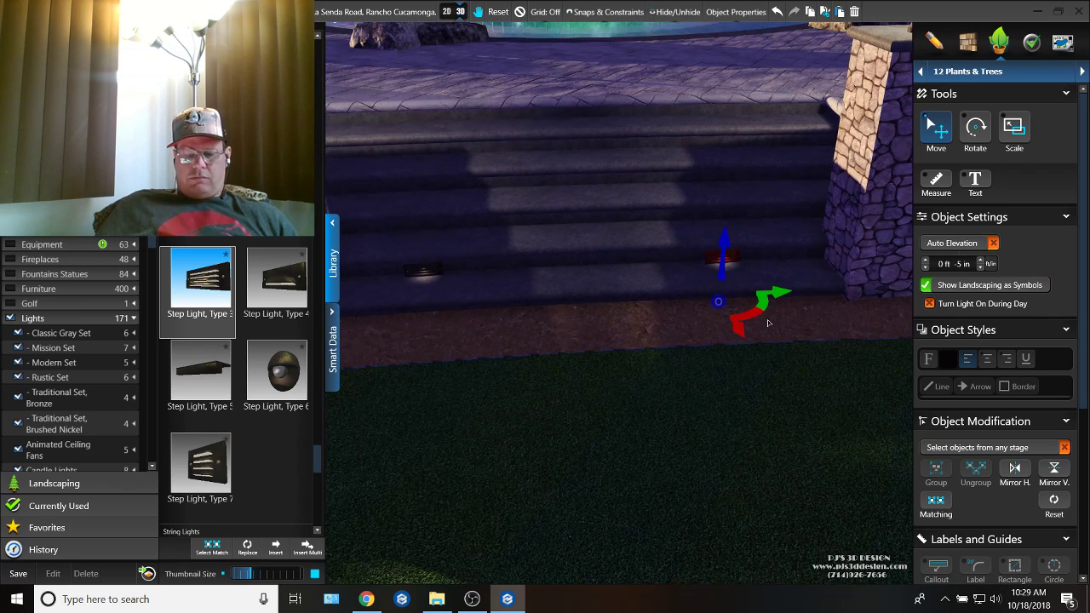
Step: Change the scene's time of day to a darker night setting to show the light output on the stairs
{"action": "key", "text": "t"}
{"action": "key", "text": "t"}
{"action": "right_click_drag", "start_coordinate": [688, 327], "coordinate": [878, 384]}
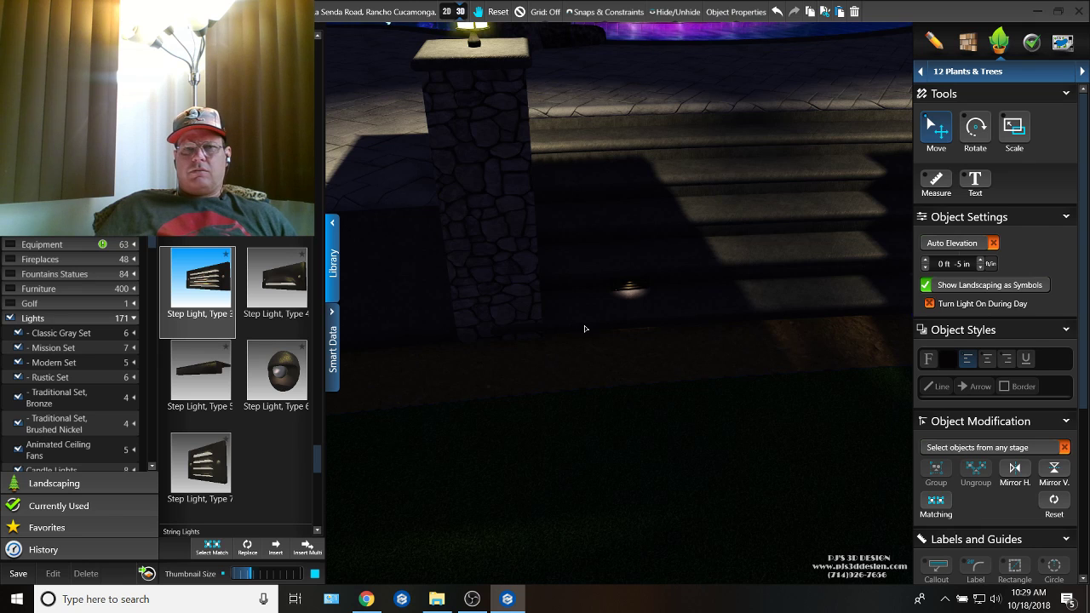
Step: Delete the Type 3 step light near the column and insert Step Light, Type 5 in its place
{"action": "left_click", "coordinate": [659, 327]}
{"action": "right_click_drag", "start_coordinate": [659, 326], "coordinate": [478, 301]}
{"action": "double_click", "coordinate": [411, 281]}
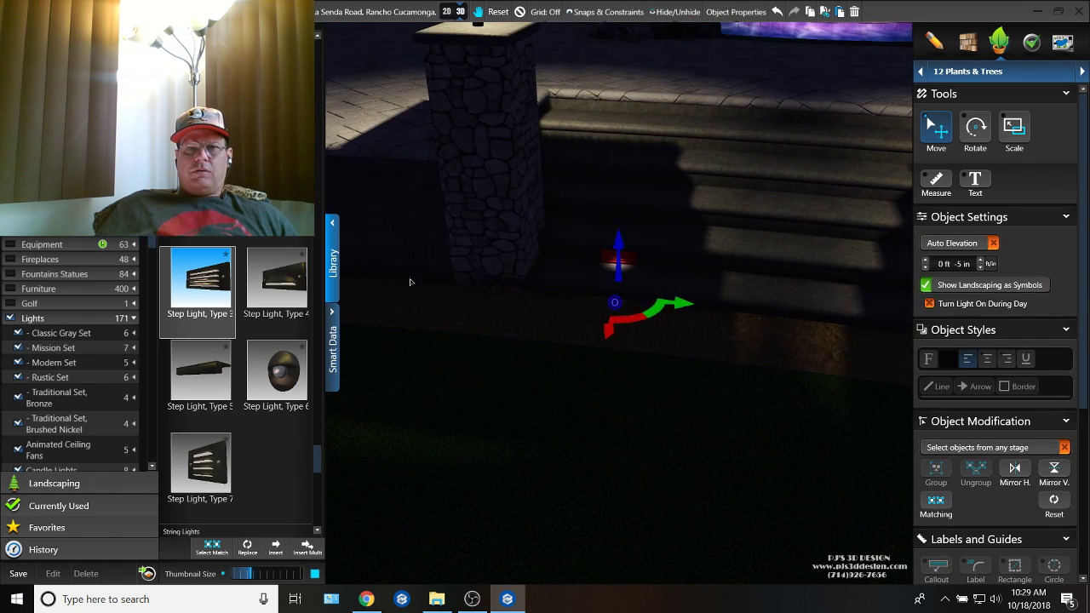
{"action": "key", "text": "Delete"}
{"action": "left_click", "coordinate": [184, 382]}
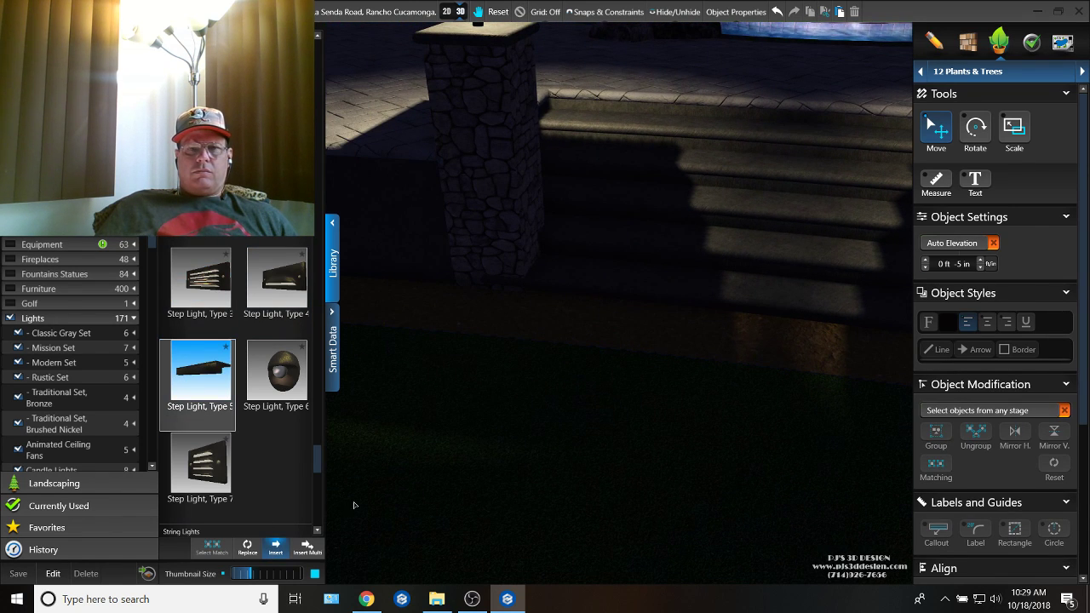
{"action": "left_click", "coordinate": [649, 319]}
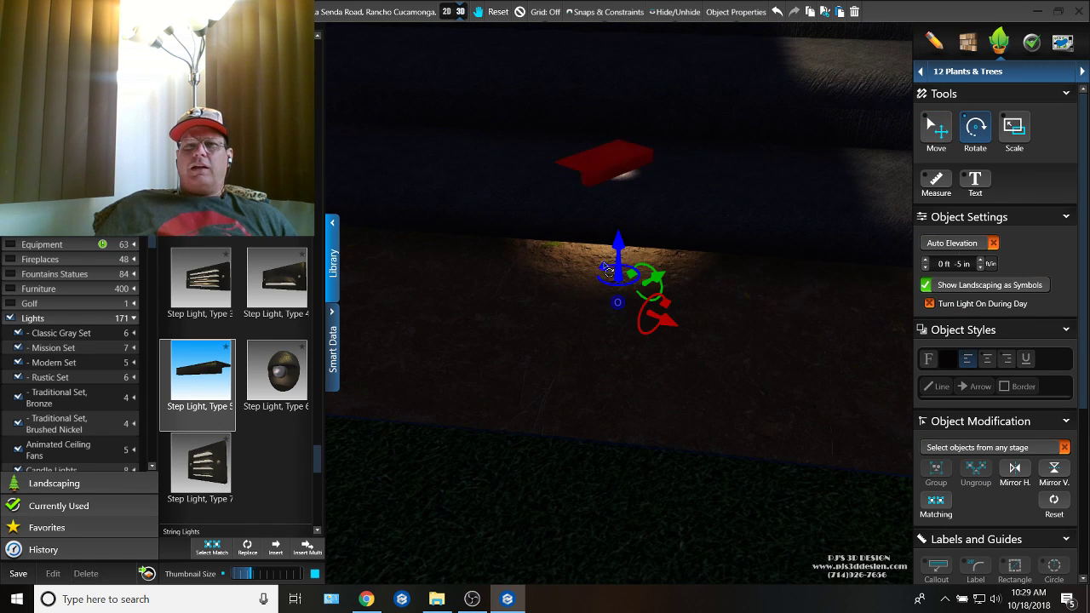
Step: Rotate the Type 5 step light parallel to the bottom riser and move it into line with the riser
{"action": "left_click_drag", "start_coordinate": [607, 269], "coordinate": [636, 265]}
{"action": "middle_click_drag", "start_coordinate": [613, 267], "coordinate": [757, 328]}
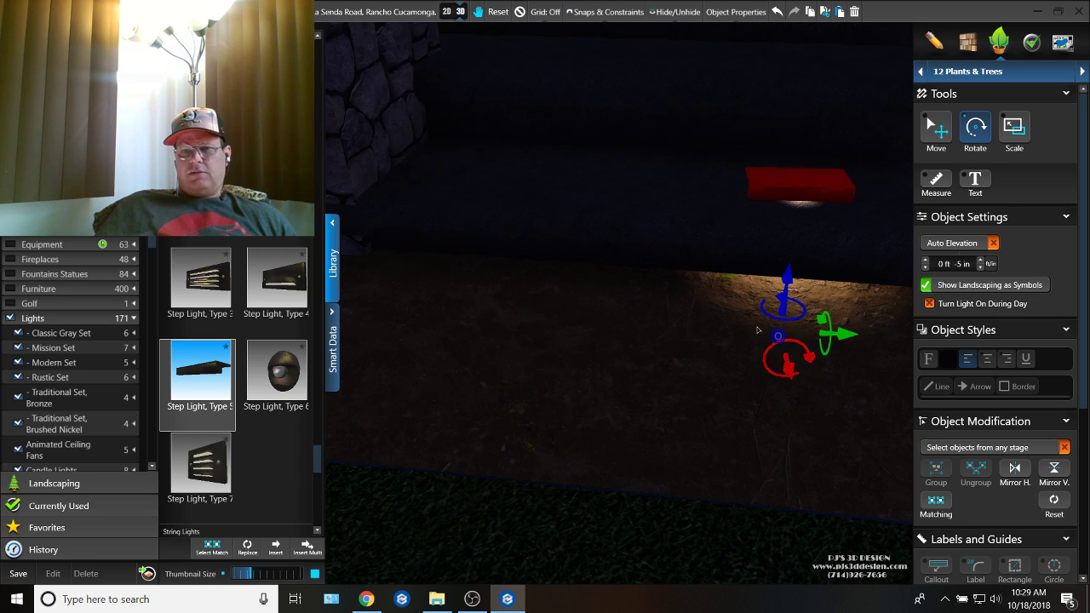
{"action": "key", "text": "m"}
{"action": "left_click_drag", "start_coordinate": [810, 345], "coordinate": [753, 402]}
Step: Raise the Type 5 step light to an elevation of 0 ft -3 in and push it back against the riser
{"action": "key", "text": "c"}
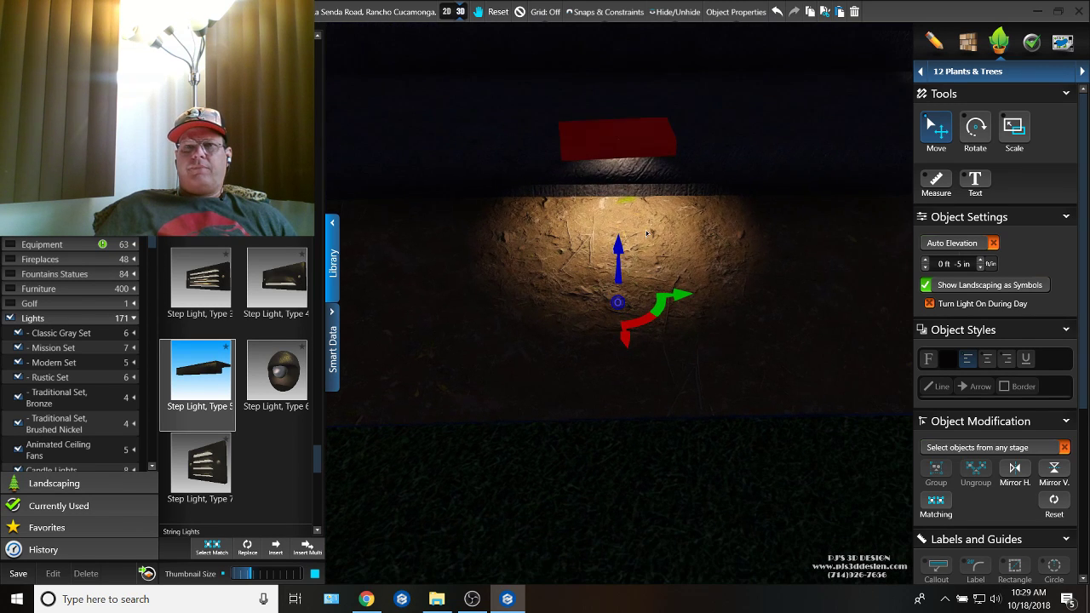
{"action": "left_click_drag", "start_coordinate": [621, 256], "coordinate": [624, 218]}
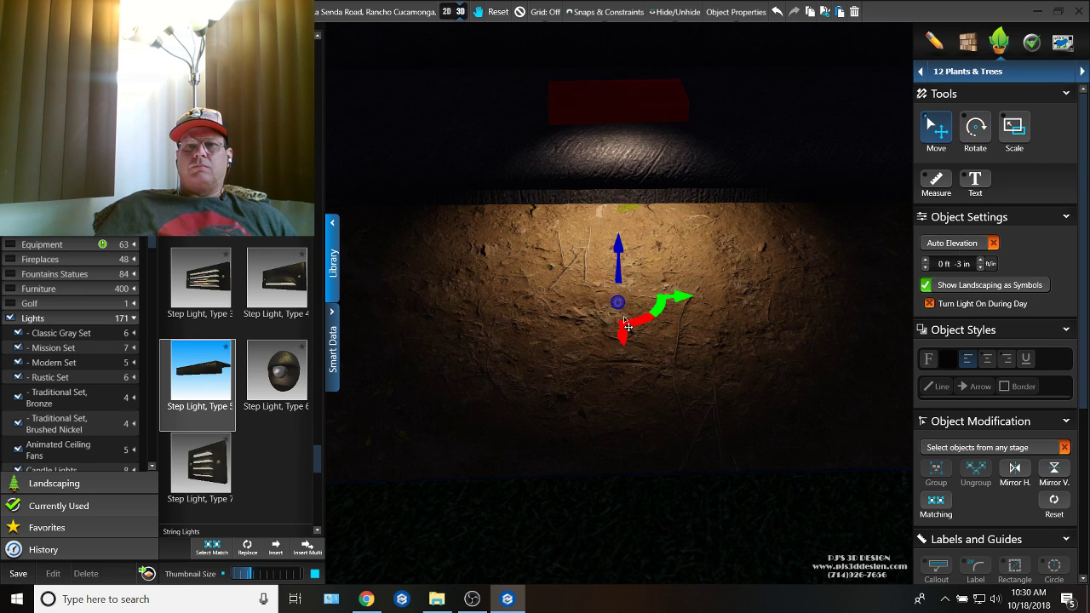
{"action": "left_click_drag", "start_coordinate": [626, 326], "coordinate": [615, 212]}
{"action": "scroll", "coordinate": [607, 298], "scroll_direction": "down", "scroll_amount": 8}
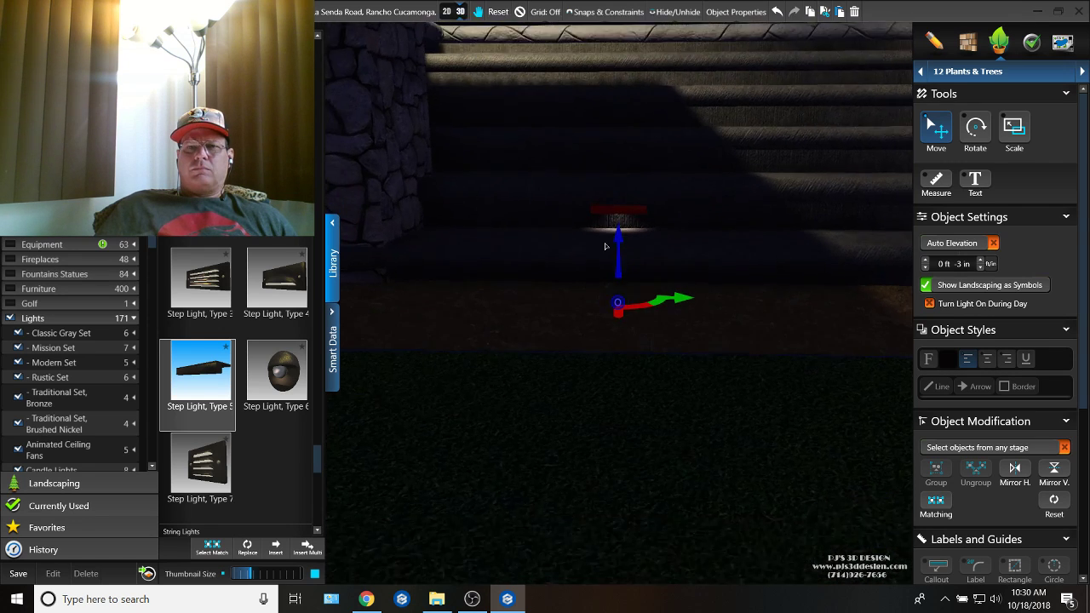
Step: Place a copy of the Type 5 step light near the opposite column, rotating and moving it to fit the riser's curve
{"action": "right_click_drag", "start_coordinate": [605, 246], "coordinate": [623, 319]}
{"action": "scroll", "coordinate": [776, 254], "scroll_direction": "up", "scroll_amount": 5}
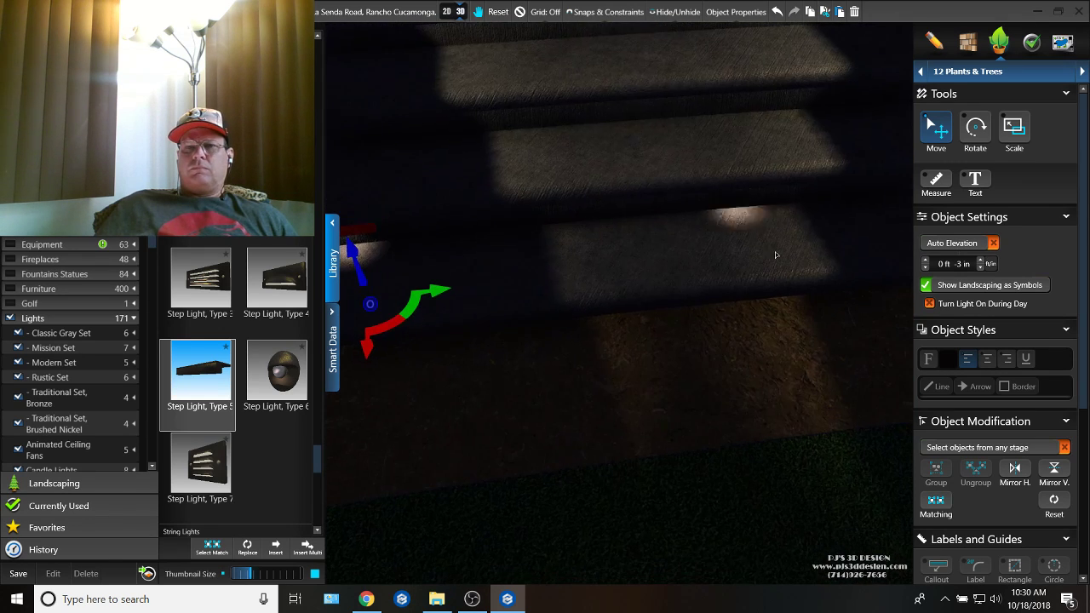
{"action": "right_click_drag", "start_coordinate": [775, 254], "coordinate": [768, 282]}
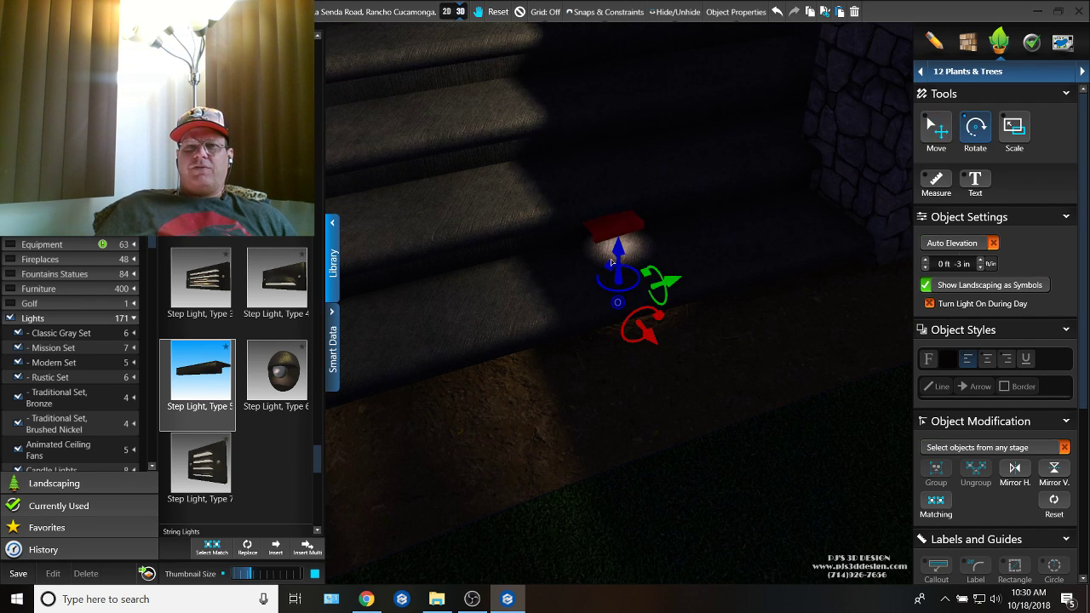
{"action": "left_click_drag", "start_coordinate": [607, 265], "coordinate": [613, 265]}
{"action": "key", "text": "m"}
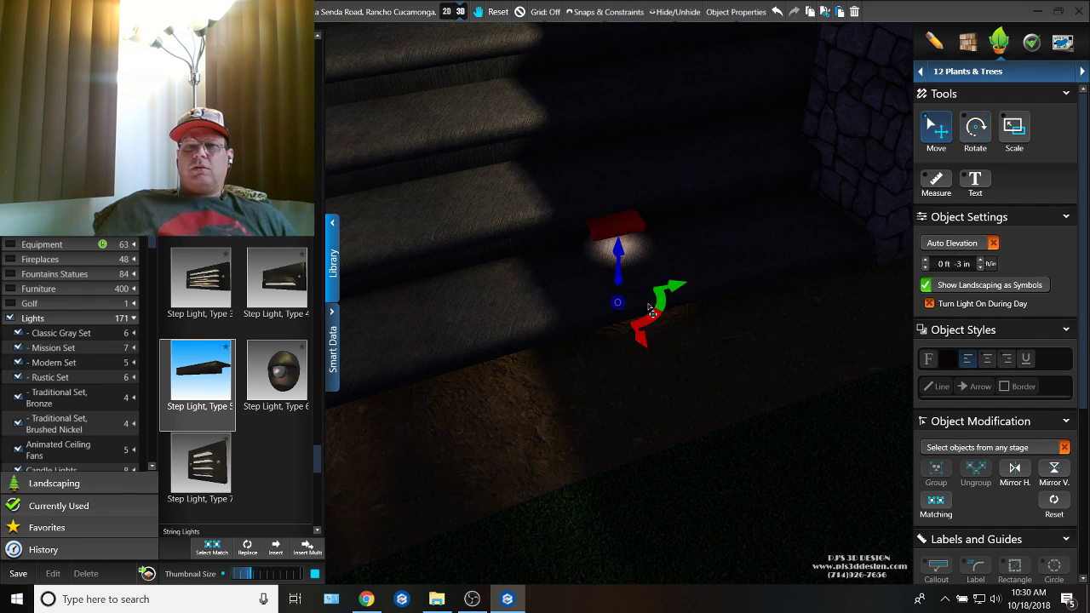
{"action": "left_click_drag", "start_coordinate": [656, 318], "coordinate": [734, 345]}
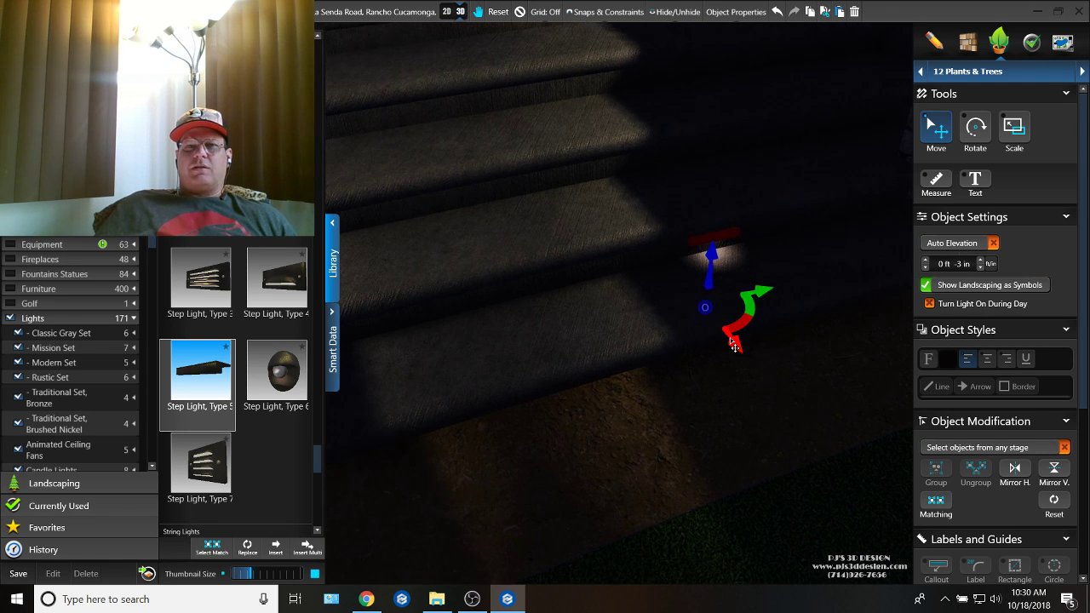
Step: Place a copy of the Type 5 step light midway along the second riser at an elevation of 0 ft 4 in
{"action": "key", "text": "ctrl+v"}
{"action": "middle_click_drag", "start_coordinate": [588, 405], "coordinate": [717, 417]}
{"action": "left_click", "coordinate": [545, 341]}
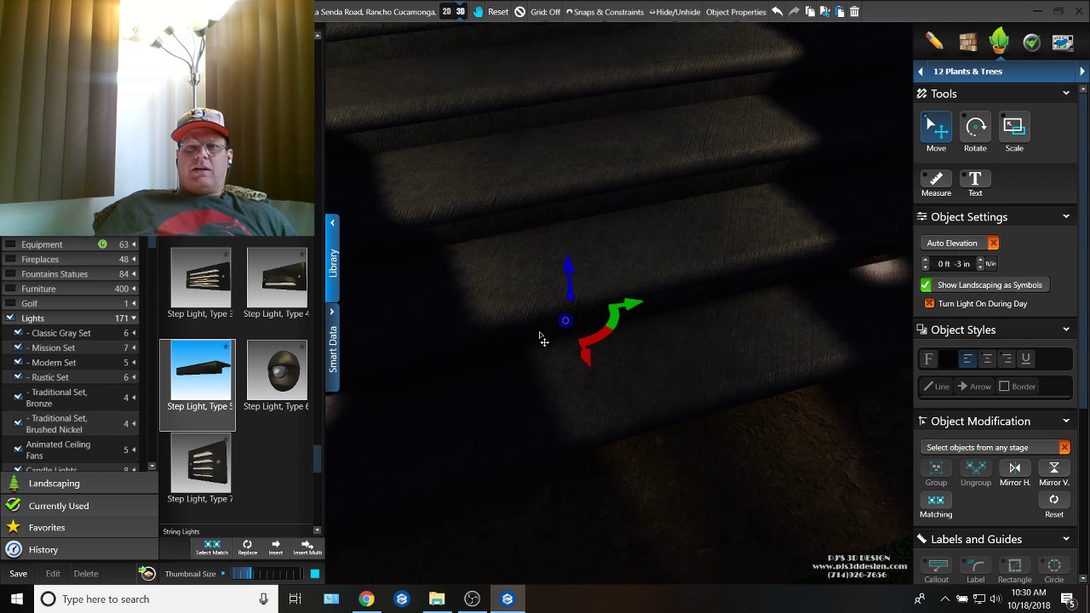
{"action": "middle_click_drag", "start_coordinate": [512, 266], "coordinate": [563, 253]}
{"action": "left_click_drag", "start_coordinate": [622, 259], "coordinate": [618, 201]}
{"action": "middle_click_drag", "start_coordinate": [617, 149], "coordinate": [616, 201]}
{"action": "left_click_drag", "start_coordinate": [660, 324], "coordinate": [626, 336]}
{"action": "right_click_drag", "start_coordinate": [622, 328], "coordinate": [619, 327]}
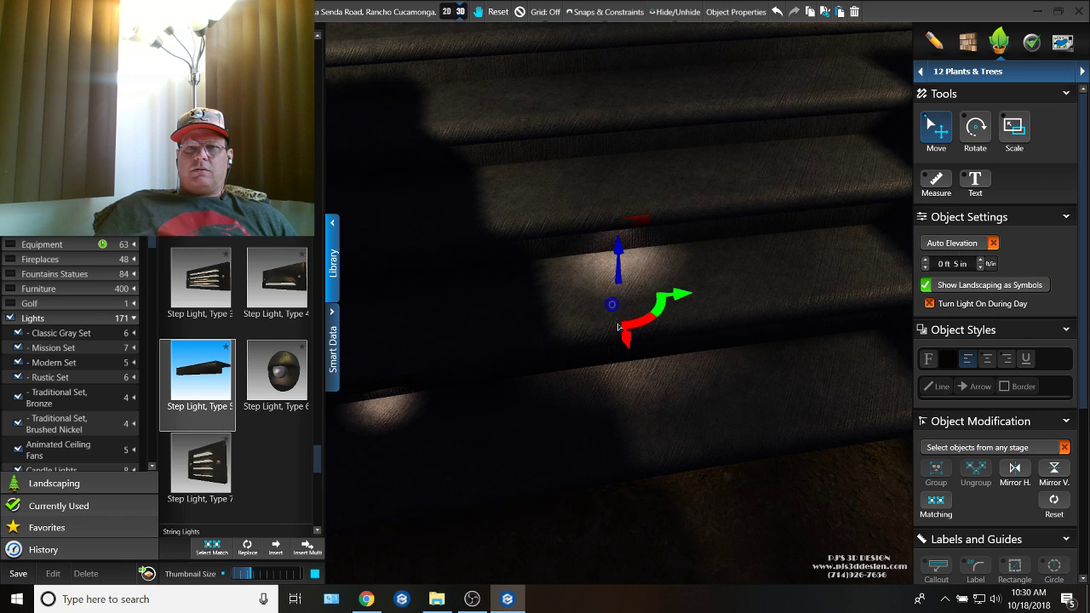
{"action": "left_click_drag", "start_coordinate": [619, 257], "coordinate": [619, 260]}
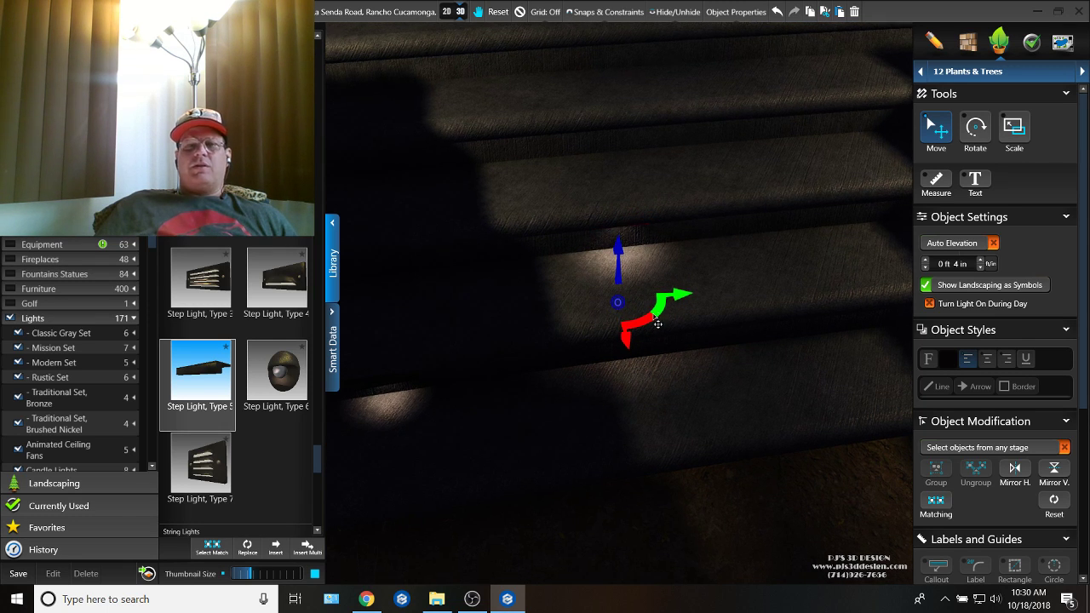
Step: Place a copy of the step light on the third riser near the stair column, at an elevation of 0 ft 11 in
{"action": "right_click_drag", "start_coordinate": [659, 321], "coordinate": [557, 238]}
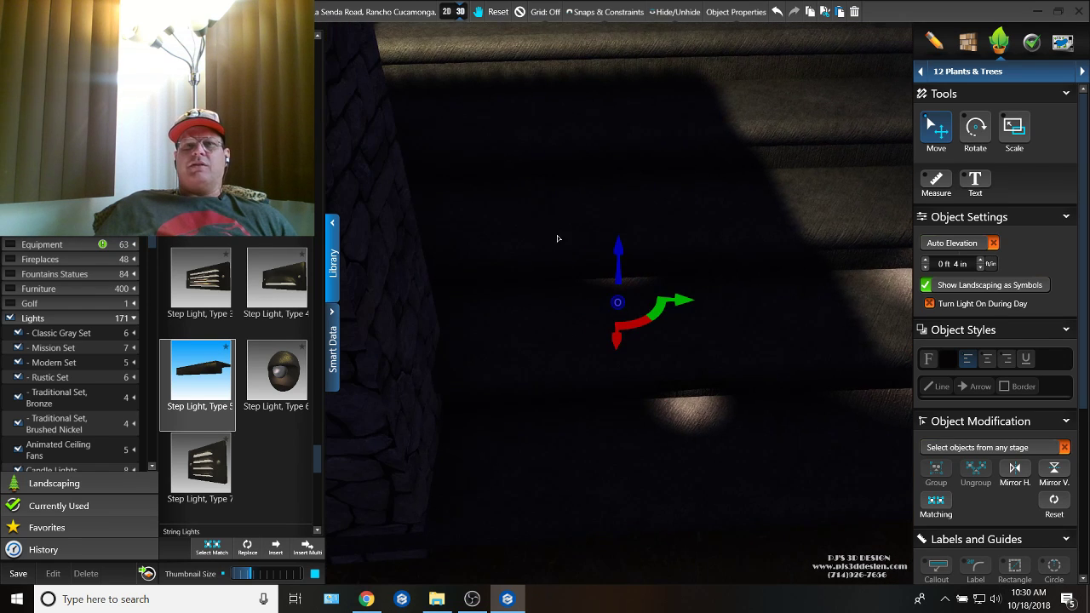
{"action": "left_click_drag", "start_coordinate": [621, 255], "coordinate": [618, 196]}
{"action": "left_click_drag", "start_coordinate": [672, 313], "coordinate": [687, 291]}
{"action": "right_click_drag", "start_coordinate": [683, 285], "coordinate": [633, 234]}
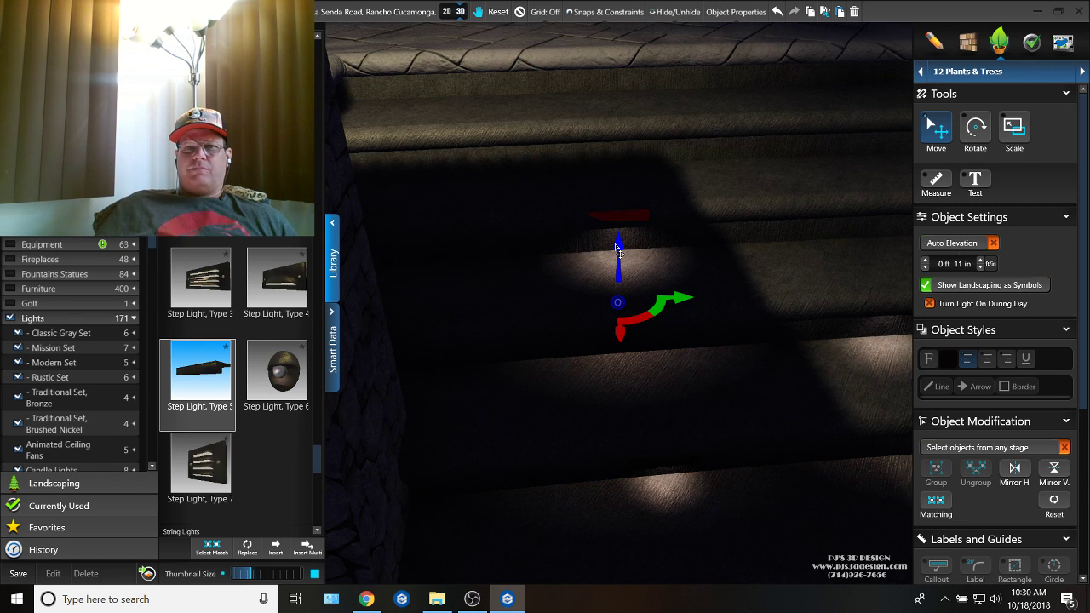
{"action": "key", "text": "Escape"}
{"action": "left_click_drag", "start_coordinate": [627, 278], "coordinate": [529, 287]}
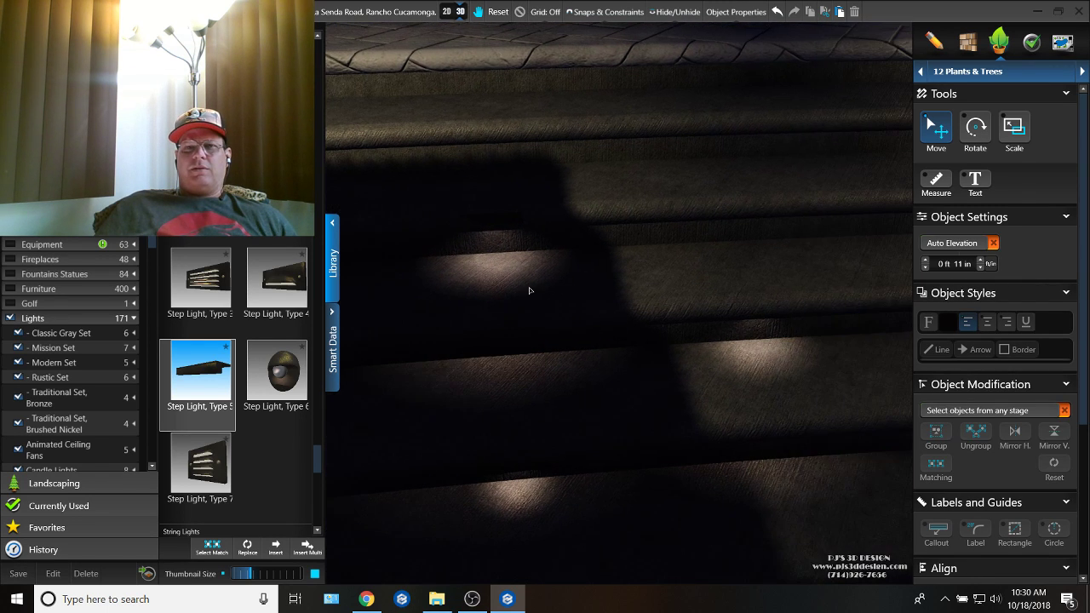
Step: In plan view, copy the 0 ft 11 in step light to the other end of its riser and to the middle of the riser above
{"action": "scroll", "coordinate": [529, 292], "scroll_direction": "down", "scroll_amount": 6}
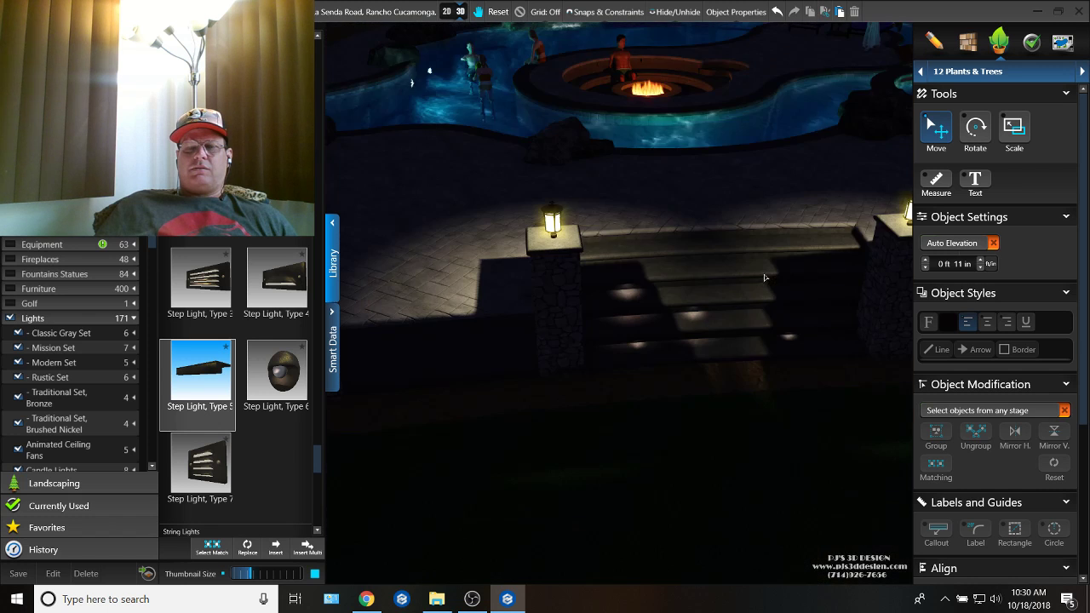
{"action": "scroll", "coordinate": [651, 258], "scroll_direction": "up", "scroll_amount": 5}
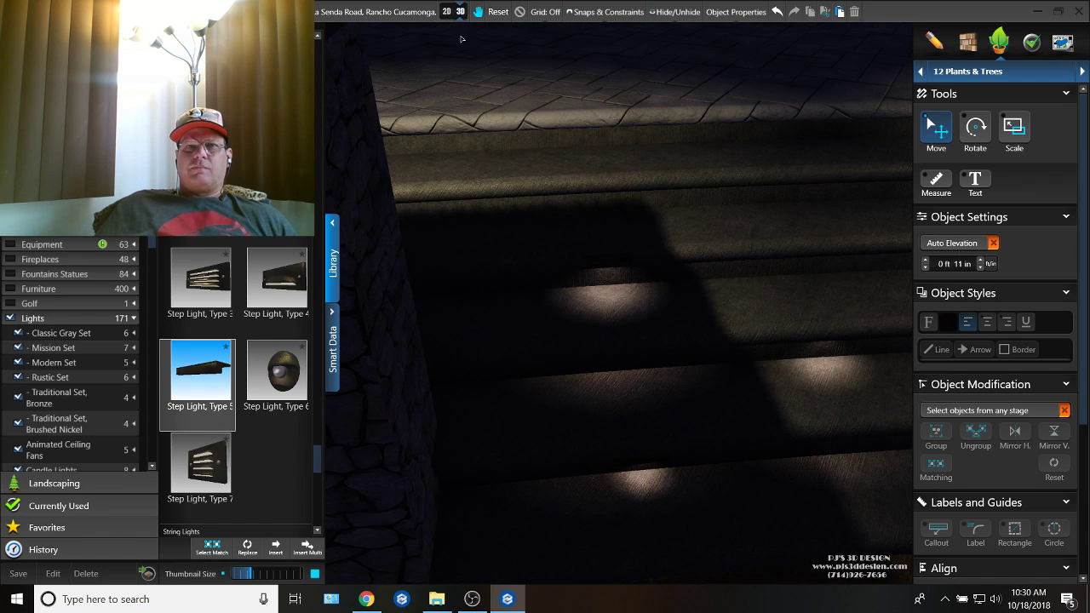
{"action": "left_click", "coordinate": [447, 11]}
{"action": "scroll", "coordinate": [536, 128], "scroll_direction": "up", "scroll_amount": 2}
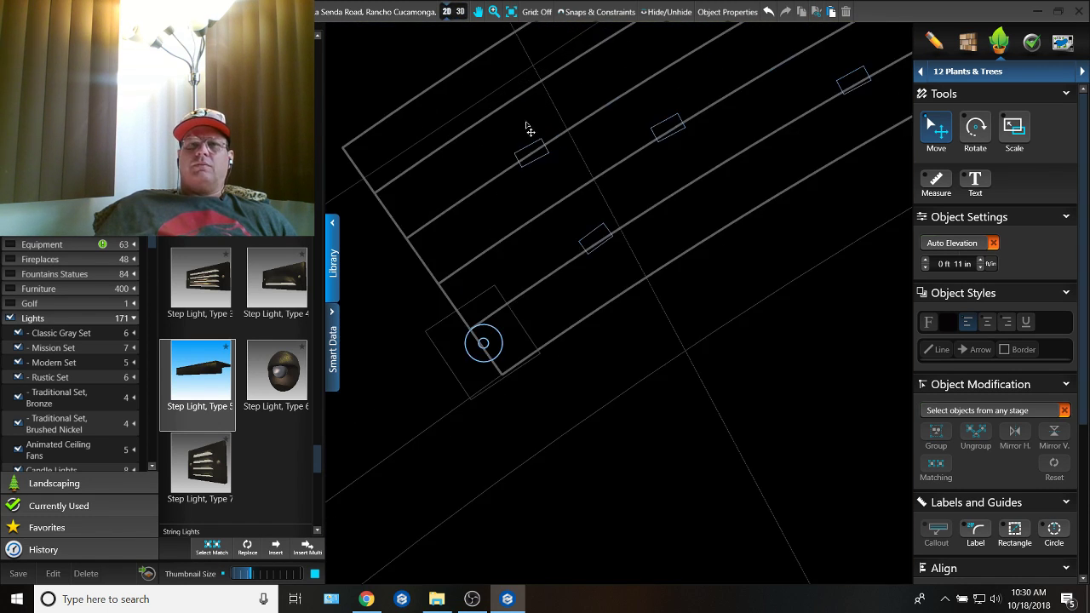
{"action": "left_click", "coordinate": [529, 174]}
{"action": "left_click", "coordinate": [576, 162]}
{"action": "middle_click_drag", "start_coordinate": [628, 181], "coordinate": [513, 283]}
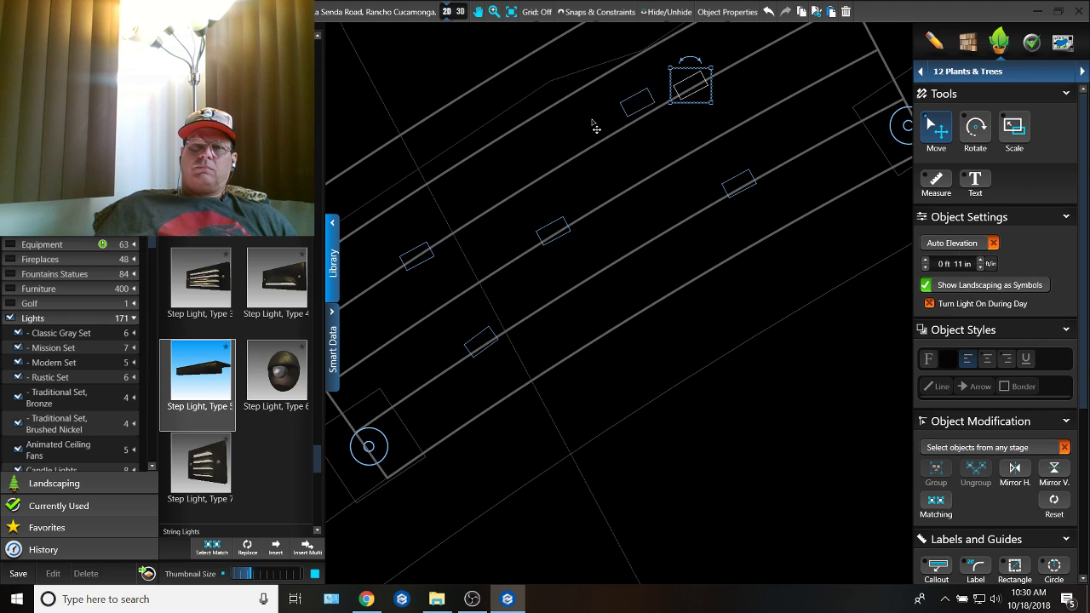
Step: Raise the middle copy on the fourth riser to an elevation of 1 ft 5 in and center it across the staircase
{"action": "left_click", "coordinate": [460, 11]}
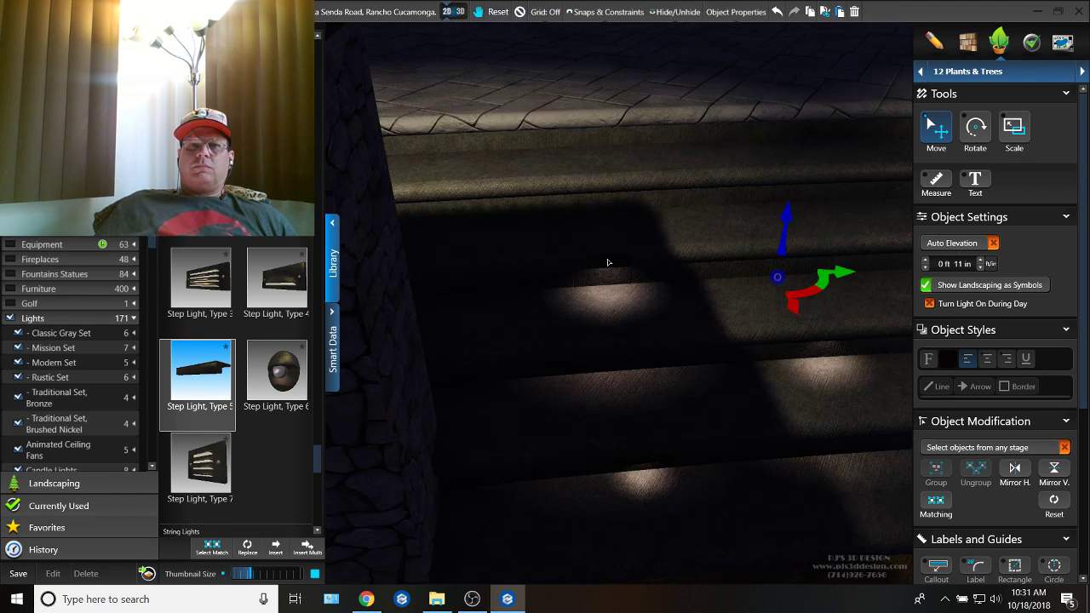
{"action": "left_click_drag", "start_coordinate": [793, 240], "coordinate": [805, 205]}
{"action": "right_click_drag", "start_coordinate": [790, 215], "coordinate": [726, 404]}
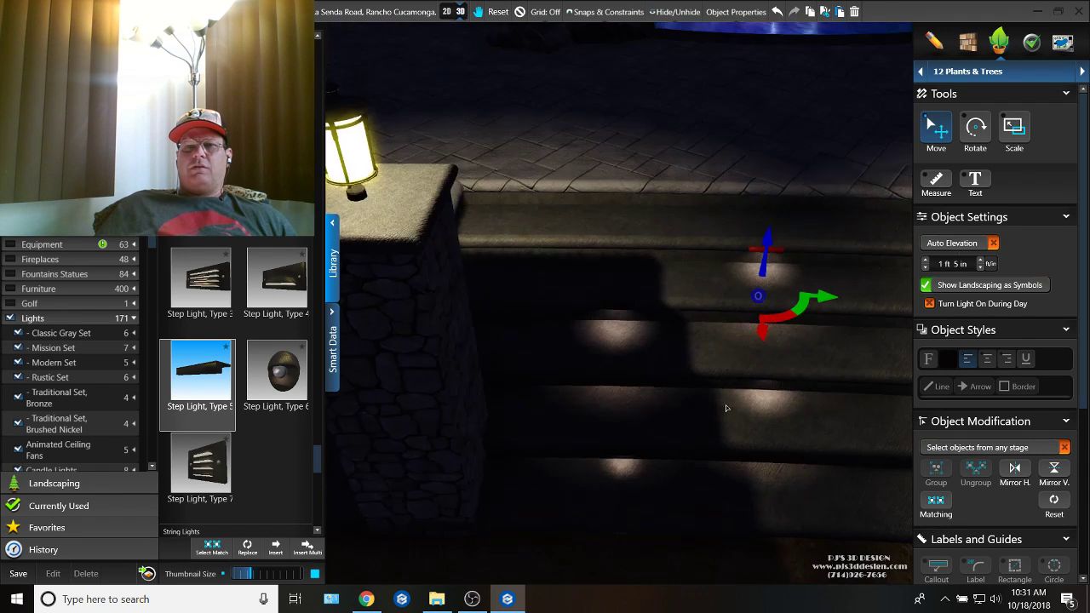
{"action": "scroll", "coordinate": [726, 405], "scroll_direction": "down", "scroll_amount": 5}
{"action": "middle_click_drag", "start_coordinate": [726, 405], "coordinate": [657, 401]}
{"action": "scroll", "coordinate": [742, 357], "scroll_direction": "up", "scroll_amount": 1}
{"action": "middle_click_drag", "start_coordinate": [742, 357], "coordinate": [697, 378]}
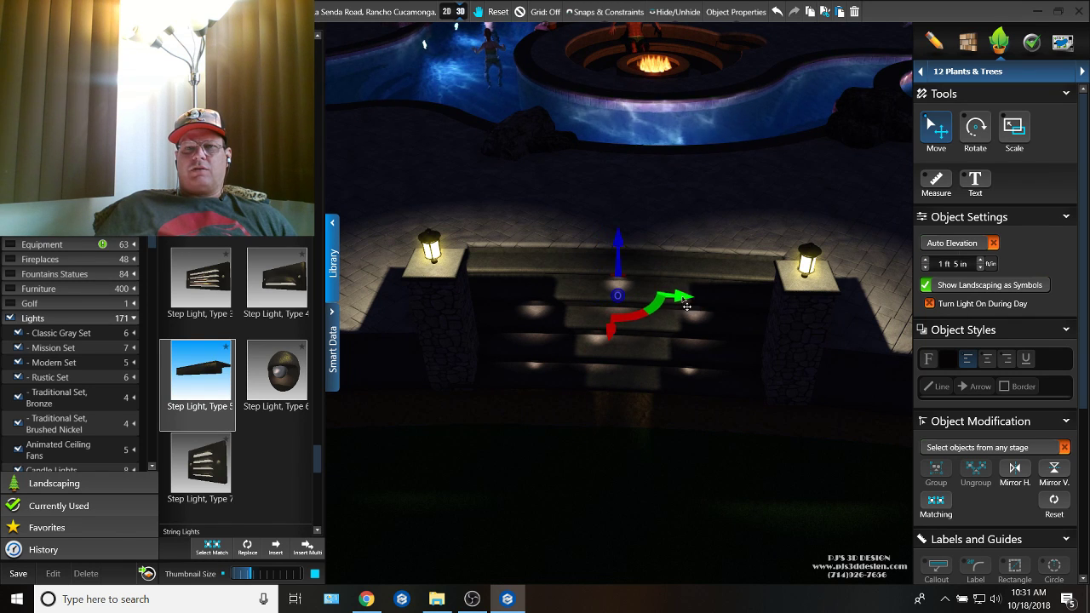
{"action": "scroll", "coordinate": [599, 359], "scroll_direction": "up", "scroll_amount": 3}
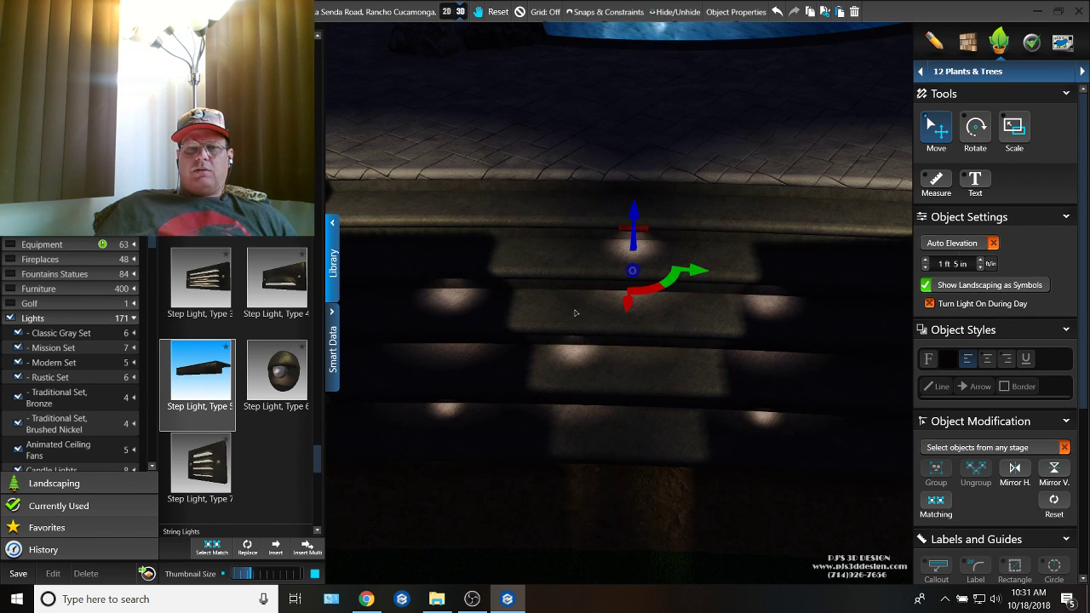
Step: In plan view, center the second-riser light and shift the far-end lights on the bottom and third risers closer to the column
{"action": "left_click", "coordinate": [449, 11]}
{"action": "left_click_drag", "start_coordinate": [553, 243], "coordinate": [594, 221]}
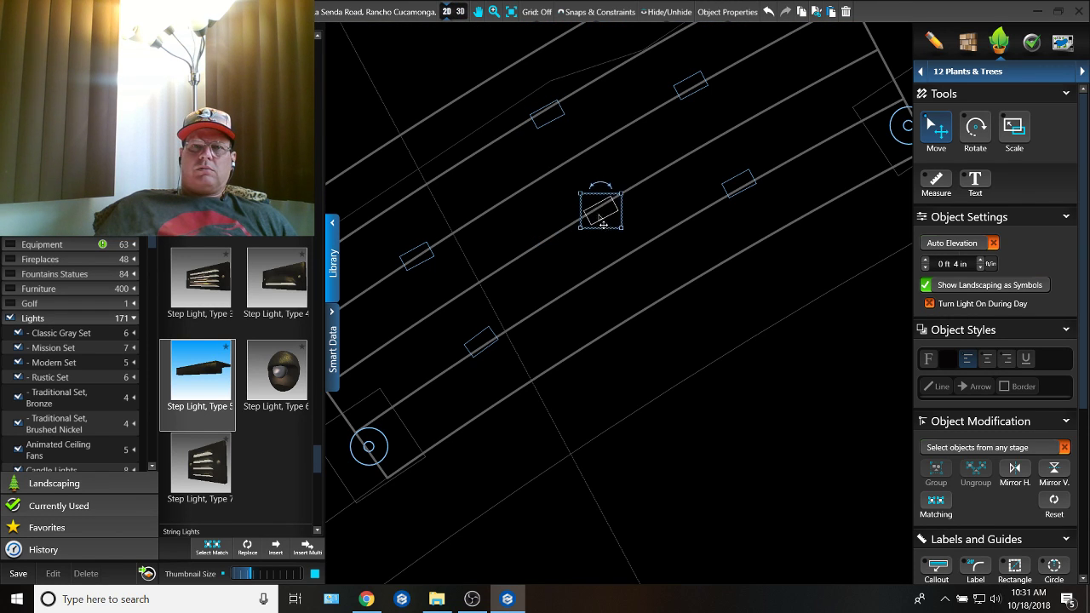
{"action": "middle_click_drag", "start_coordinate": [595, 213], "coordinate": [504, 265]}
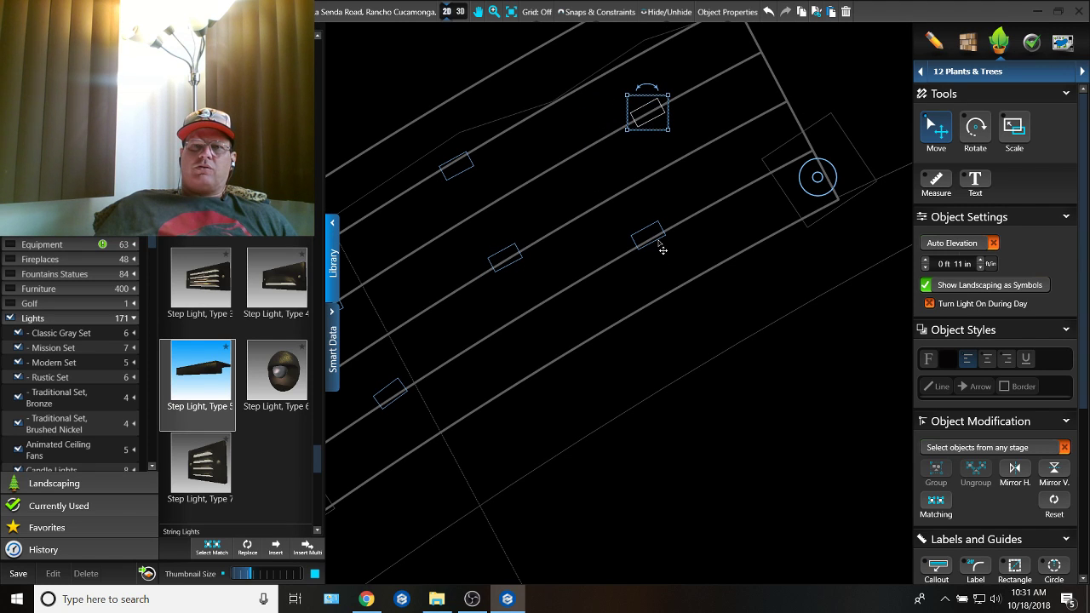
{"action": "left_click_drag", "start_coordinate": [662, 248], "coordinate": [712, 222]}
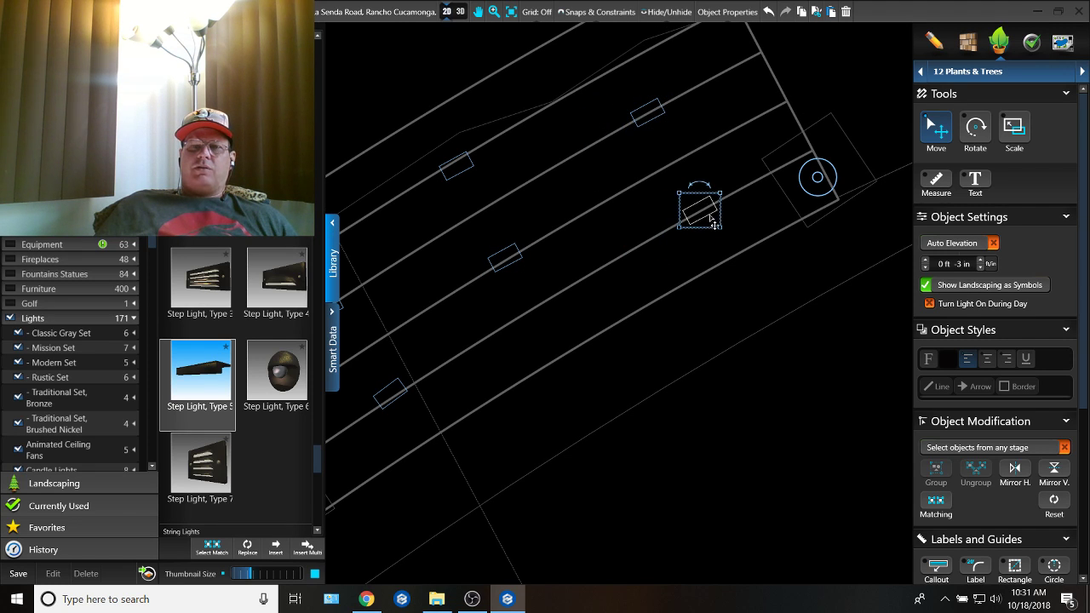
Step: Place a copy of the 0 ft -3 in step light at the outer column in plan view
{"action": "scroll", "coordinate": [711, 220], "scroll_direction": "down", "scroll_amount": 2}
{"action": "key", "text": "ctrl+v"}
{"action": "middle_click_drag", "start_coordinate": [655, 297], "coordinate": [795, 143]}
{"action": "middle_click_drag", "start_coordinate": [682, 291], "coordinate": [824, 194]}
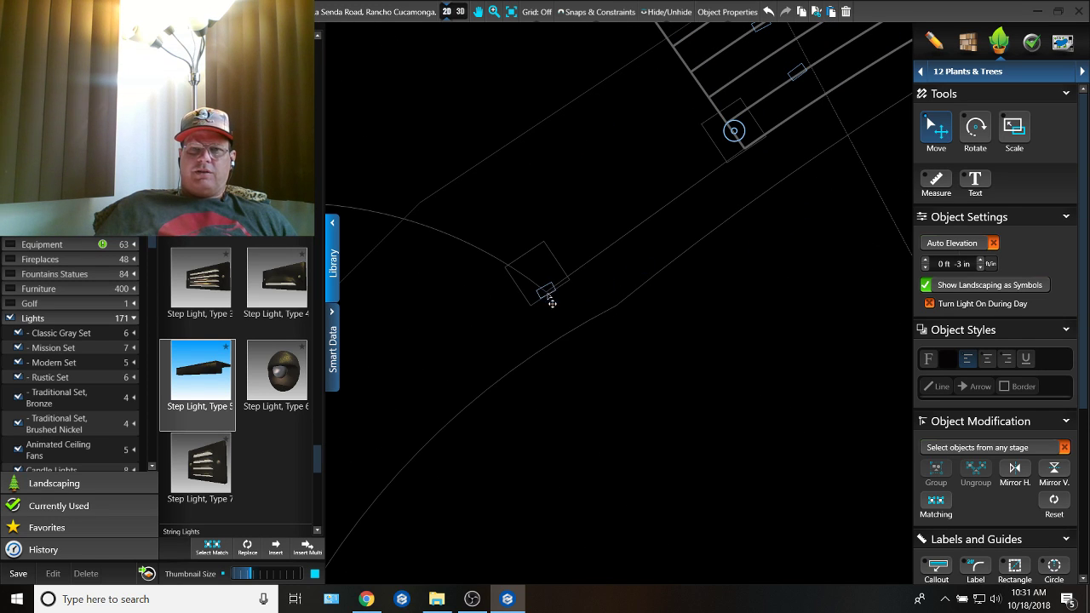
Step: In the 3D view, raise the outer column's step light to 3 ft 10 in, just beneath the column cap
{"action": "left_click", "coordinate": [456, 22]}
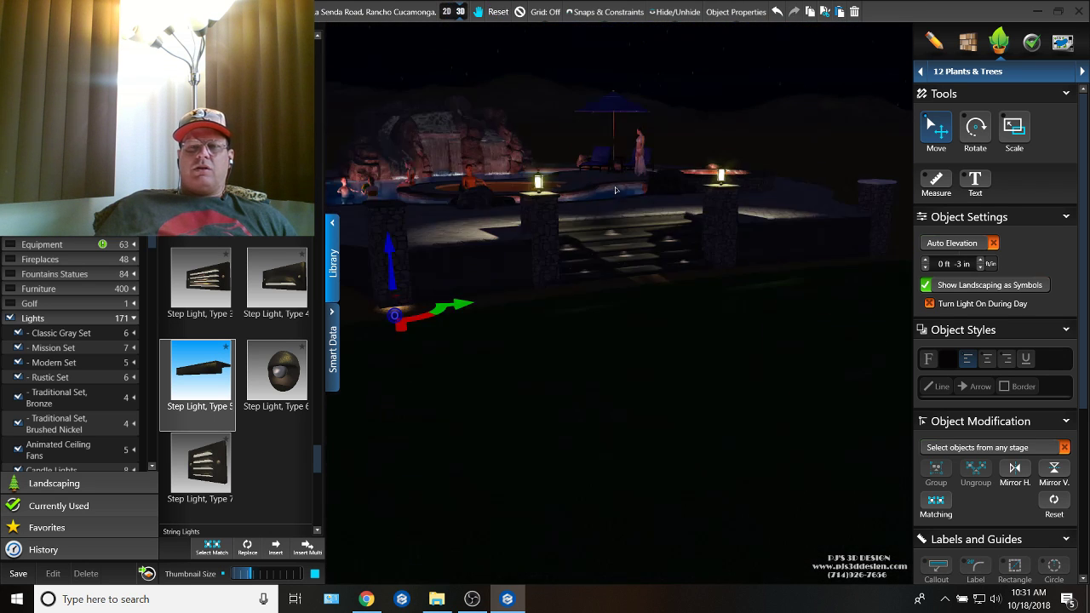
{"action": "scroll", "coordinate": [571, 281], "scroll_direction": "up", "scroll_amount": 4}
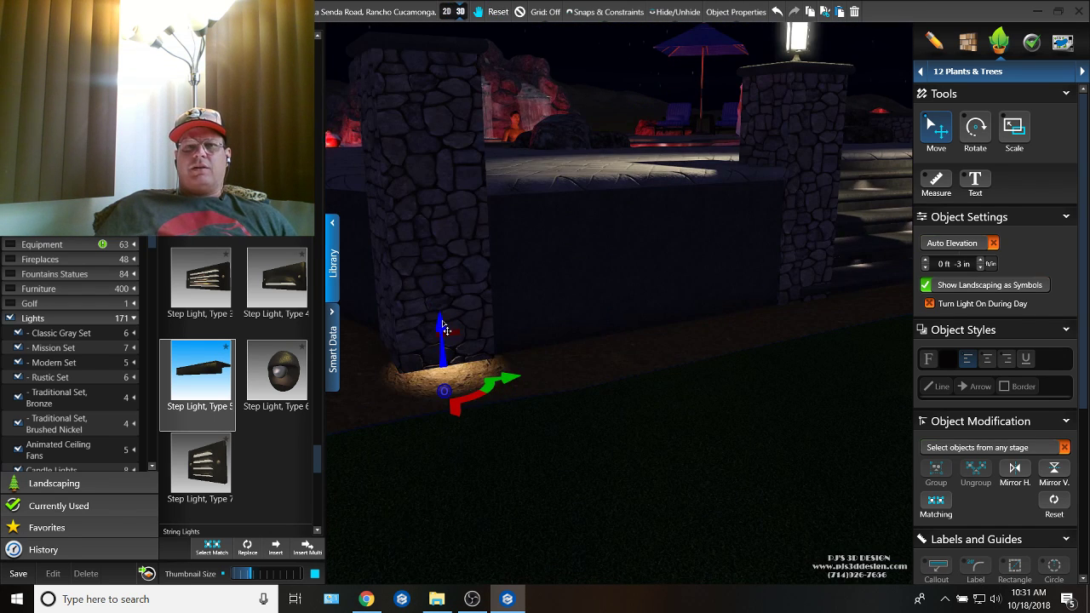
{"action": "left_click_drag", "start_coordinate": [442, 320], "coordinate": [432, 46]}
{"action": "right_click_drag", "start_coordinate": [433, 46], "coordinate": [485, 353]}
{"action": "scroll", "coordinate": [493, 273], "scroll_direction": "up", "scroll_amount": 3}
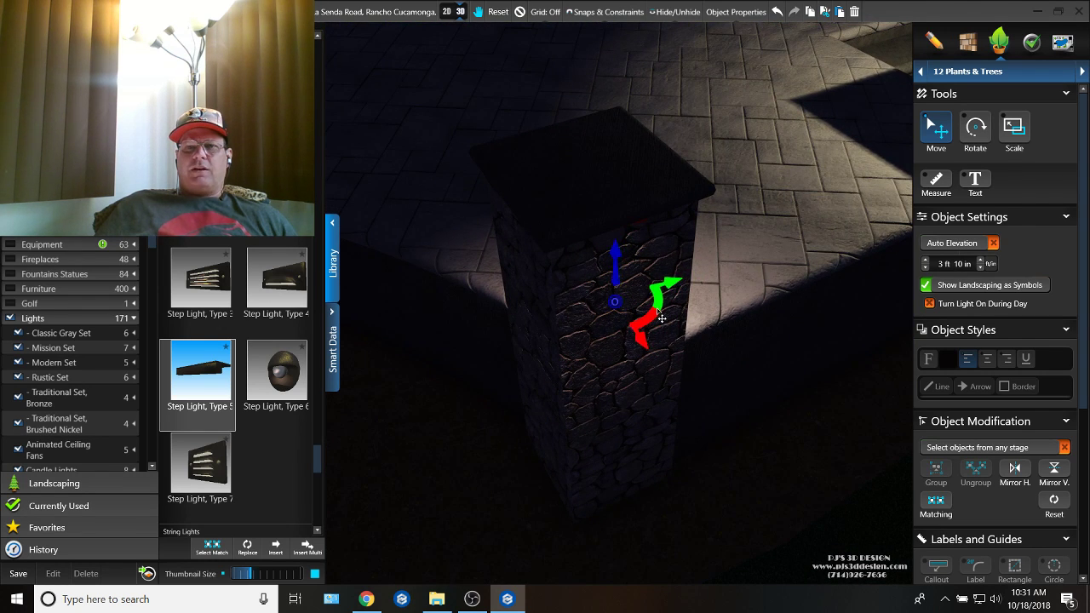
Step: Place a copy of the column step light on the opposite outer column and rotate it to line up with the stone face
{"action": "scroll", "coordinate": [662, 317], "scroll_direction": "down", "scroll_amount": 5}
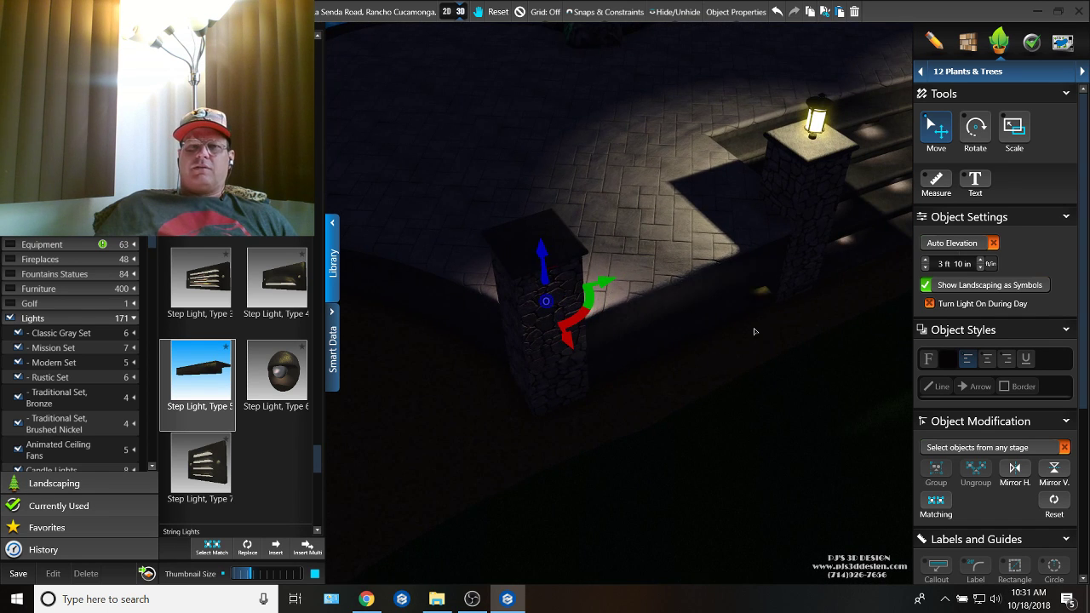
{"action": "mouse_move", "coordinate": [886, 255]}
{"action": "middle_mouse_down"}
{"action": "mouse_move", "coordinate": [568, 247]}
{"action": "mouse_move", "coordinate": [482, 271]}
{"action": "middle_mouse_up"}
{"action": "middle_click_drag", "start_coordinate": [830, 235], "coordinate": [686, 253]}
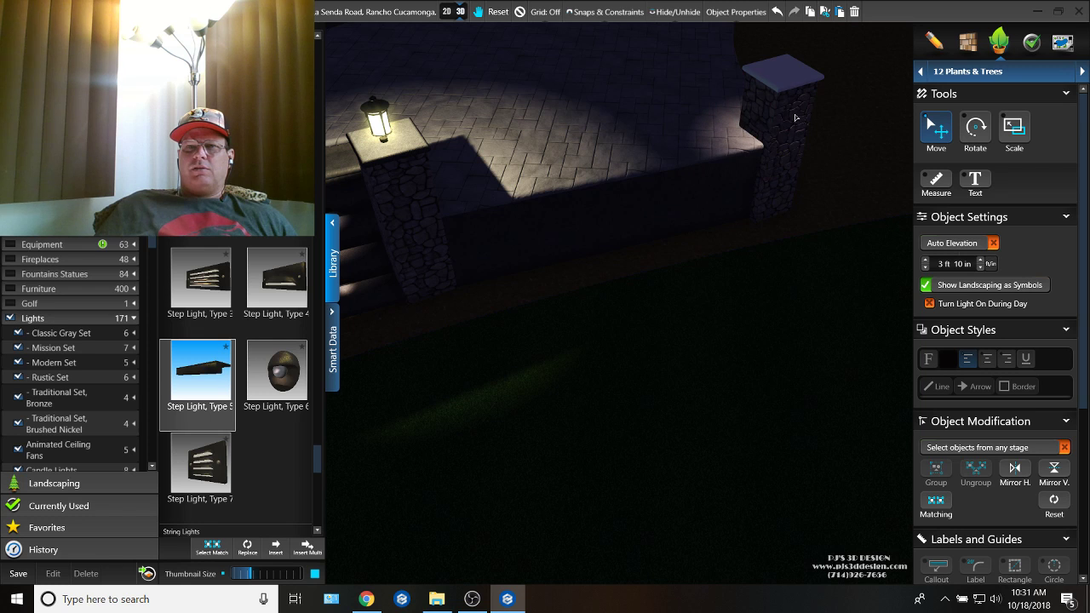
{"action": "double_click", "coordinate": [800, 121]}
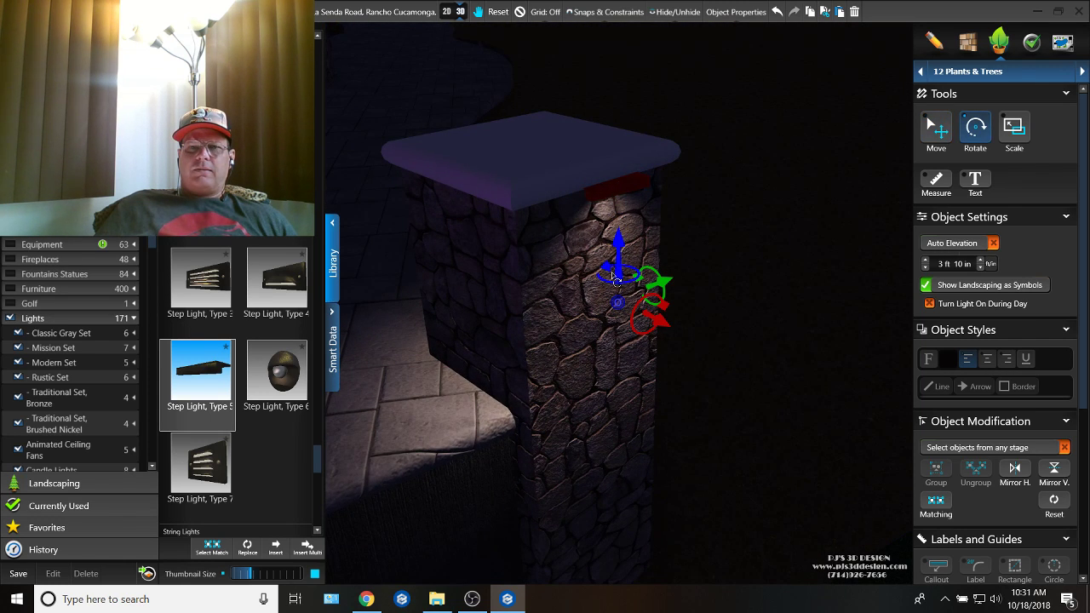
{"action": "key", "text": "m"}
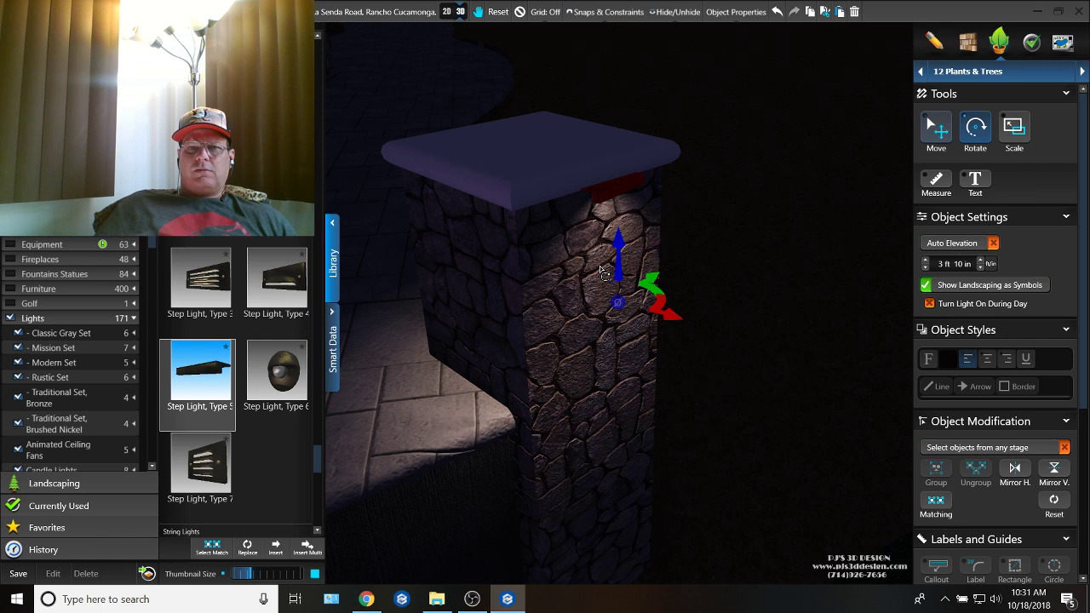
Step: Center the step light beneath the column cap, raise it to 3 ft 11 in and fine-tune its rotation against the stone
{"action": "left_click_drag", "start_coordinate": [656, 302], "coordinate": [641, 305]}
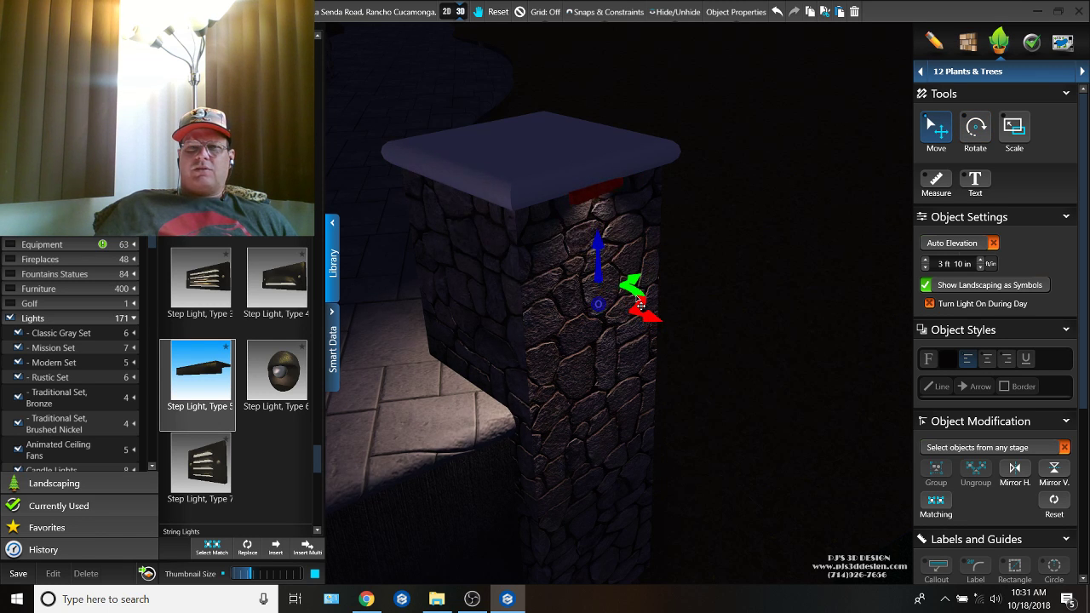
{"action": "left_click_drag", "start_coordinate": [614, 240], "coordinate": [612, 229]}
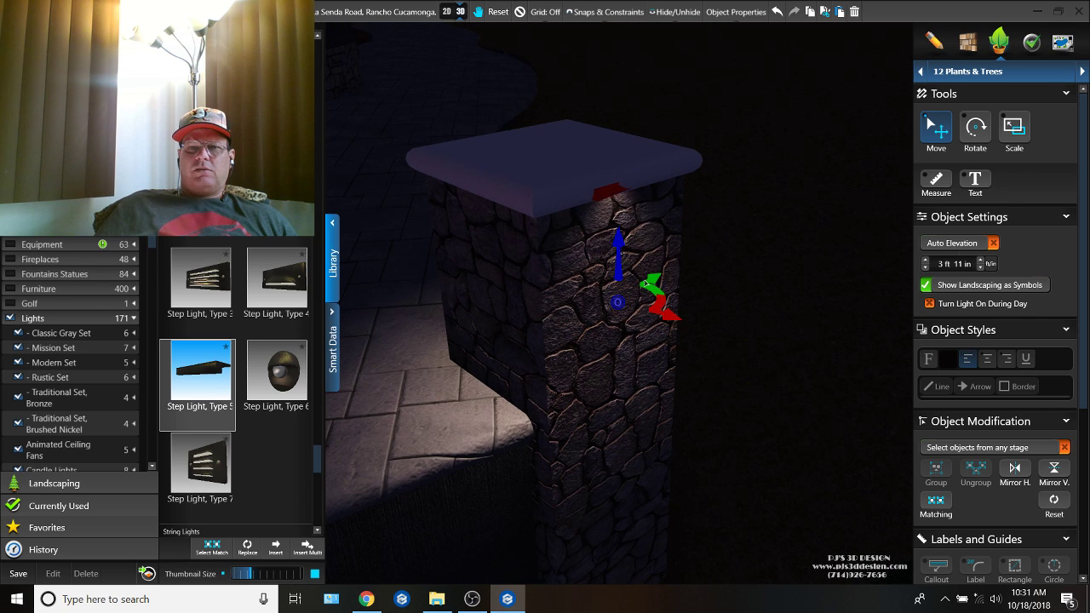
{"action": "left_click", "coordinate": [649, 285]}
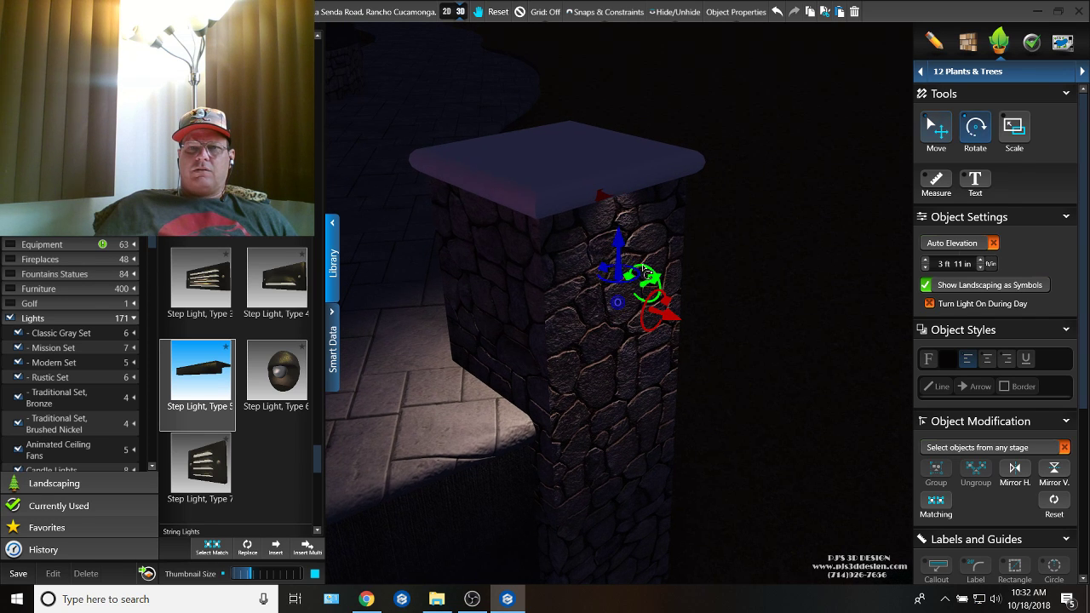
{"action": "left_click_drag", "start_coordinate": [610, 271], "coordinate": [616, 275]}
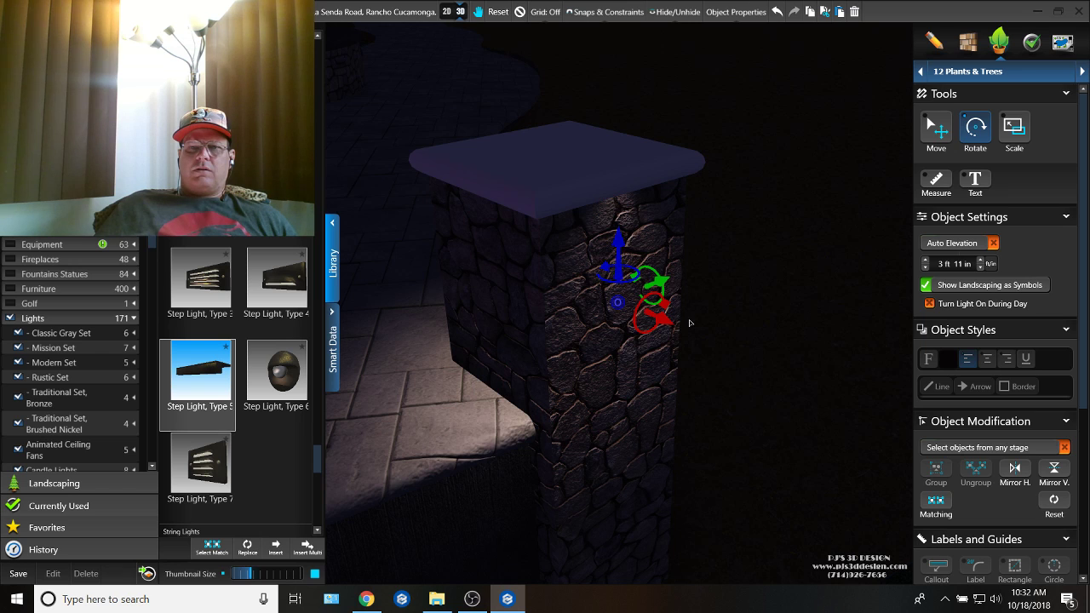
{"action": "right_click", "coordinate": [691, 323]}
Step: Copy the lantern from a stair column and place it on top of the neighboring outer column at 4 ft 11 in
{"action": "scroll", "coordinate": [716, 370], "scroll_direction": "down", "scroll_amount": 5}
{"action": "right_click_drag", "start_coordinate": [716, 369], "coordinate": [662, 412]}
{"action": "scroll", "coordinate": [662, 412], "scroll_direction": "down", "scroll_amount": 5}
{"action": "left_click_drag", "start_coordinate": [740, 384], "coordinate": [886, 366]}
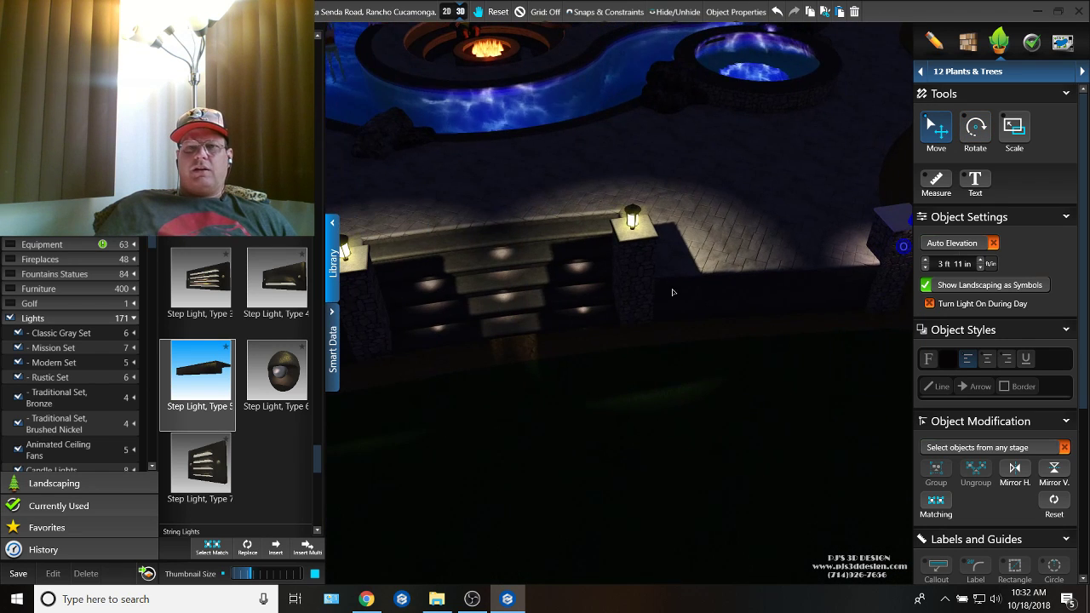
{"action": "left_click_drag", "start_coordinate": [672, 292], "coordinate": [659, 372]}
{"action": "left_click", "coordinate": [619, 297]}
{"action": "key", "text": "ctrl+c"}
{"action": "key", "text": "ctrl+v"}
{"action": "left_click_drag", "start_coordinate": [761, 362], "coordinate": [786, 252]}
{"action": "left_click", "coordinate": [795, 296]}
Step: Place another lantern copy on top of the remaining outer column beyond the opposite side of the stairs
{"action": "key", "text": "ctrl+v"}
{"action": "left_click_drag", "start_coordinate": [710, 242], "coordinate": [771, 214]}
{"action": "left_click_drag", "start_coordinate": [579, 262], "coordinate": [706, 232]}
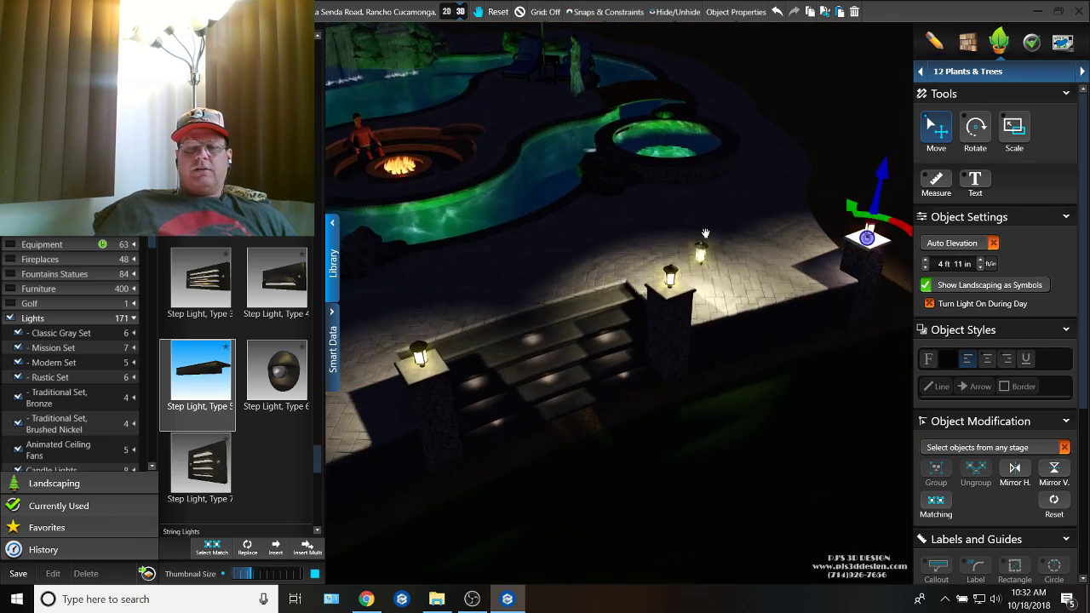
{"action": "right_click_drag", "start_coordinate": [706, 232], "coordinate": [695, 296]}
{"action": "left_click_drag", "start_coordinate": [648, 260], "coordinate": [706, 246]}
{"action": "scroll", "coordinate": [706, 246], "scroll_direction": "up", "scroll_amount": 3}
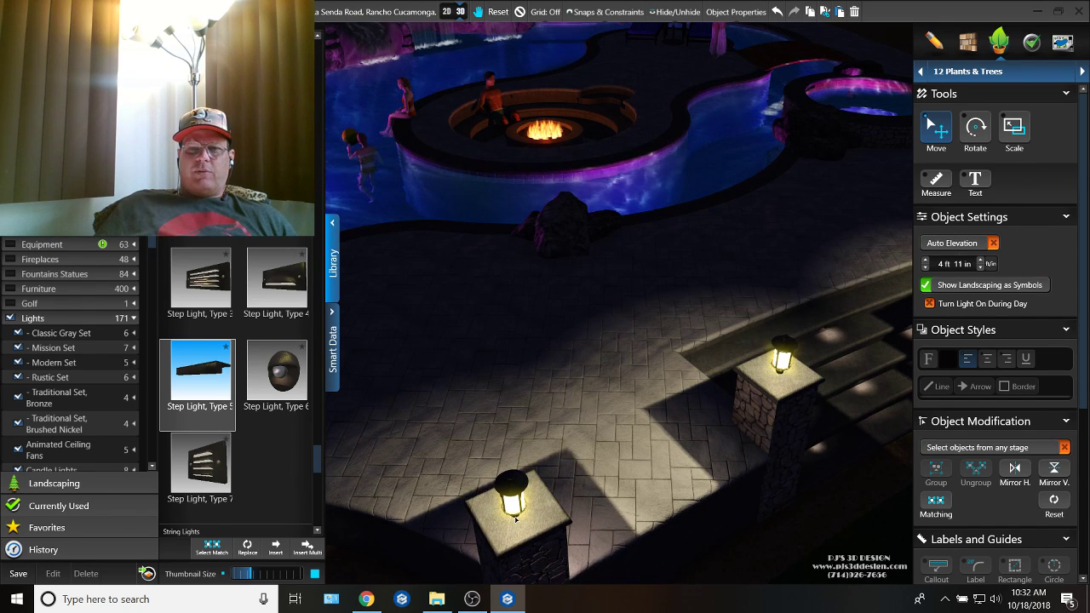
{"action": "left_click", "coordinate": [515, 519]}
{"action": "scroll", "coordinate": [515, 519], "scroll_direction": "down", "scroll_amount": 3}
{"action": "left_click_drag", "start_coordinate": [515, 519], "coordinate": [586, 404]}
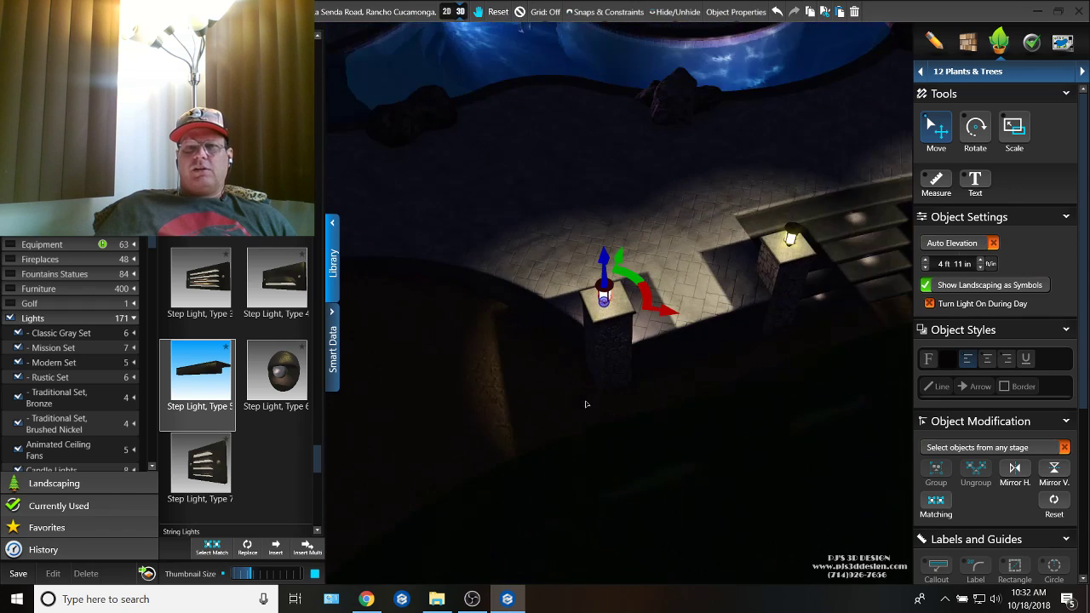
{"action": "scroll", "coordinate": [587, 401], "scroll_direction": "down", "scroll_amount": 5}
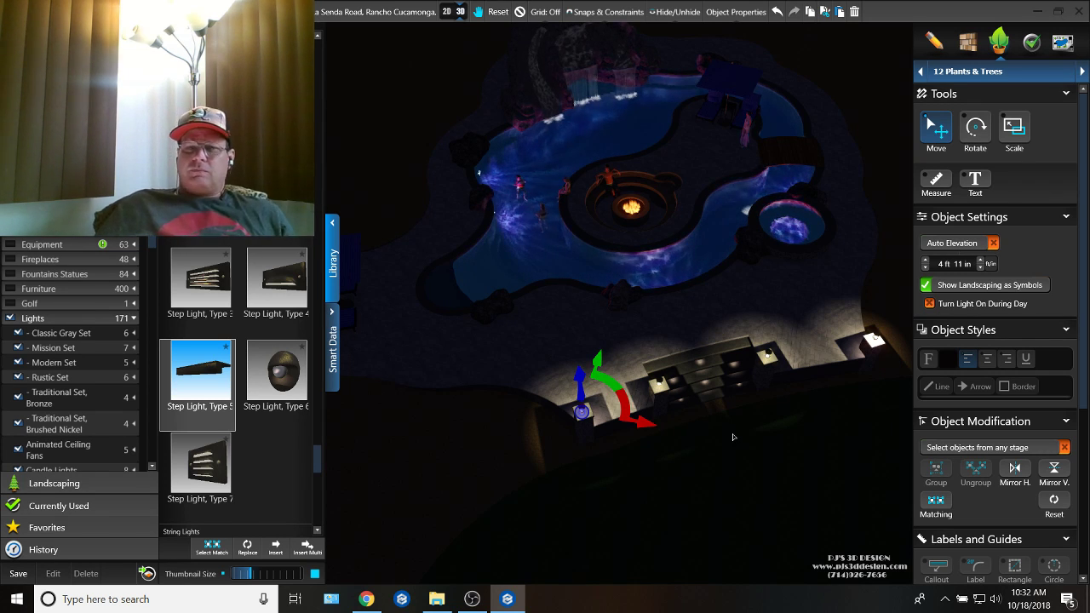
{"action": "middle_click_drag", "start_coordinate": [595, 383], "coordinate": [809, 279]}
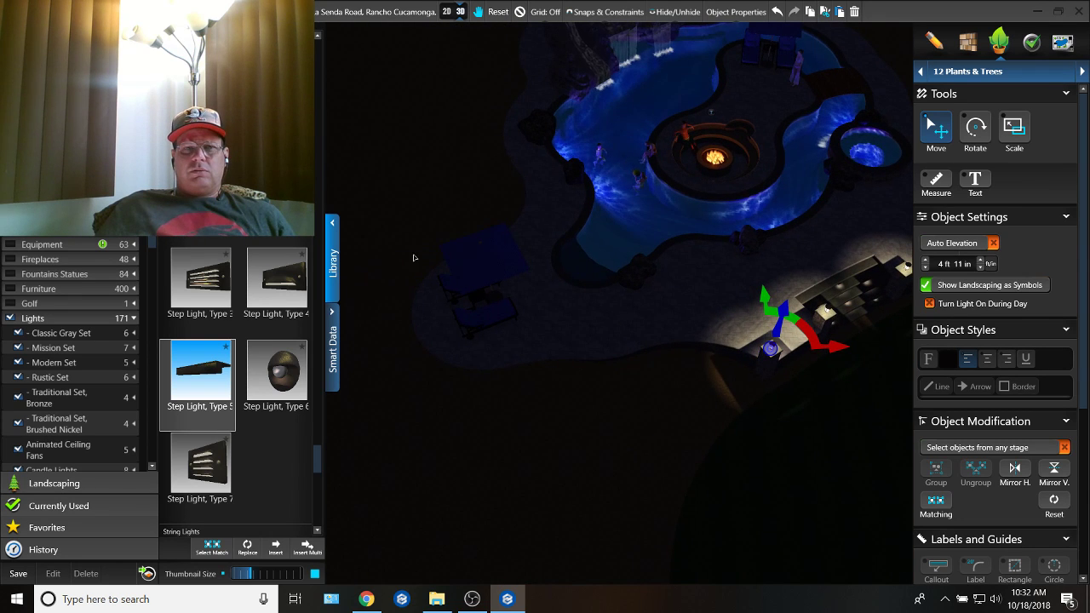
Step: Browse the Lights library's fixture sets and examine the deck for areas that need more lighting
{"action": "scroll", "coordinate": [279, 247], "scroll_direction": "down", "scroll_amount": 5}
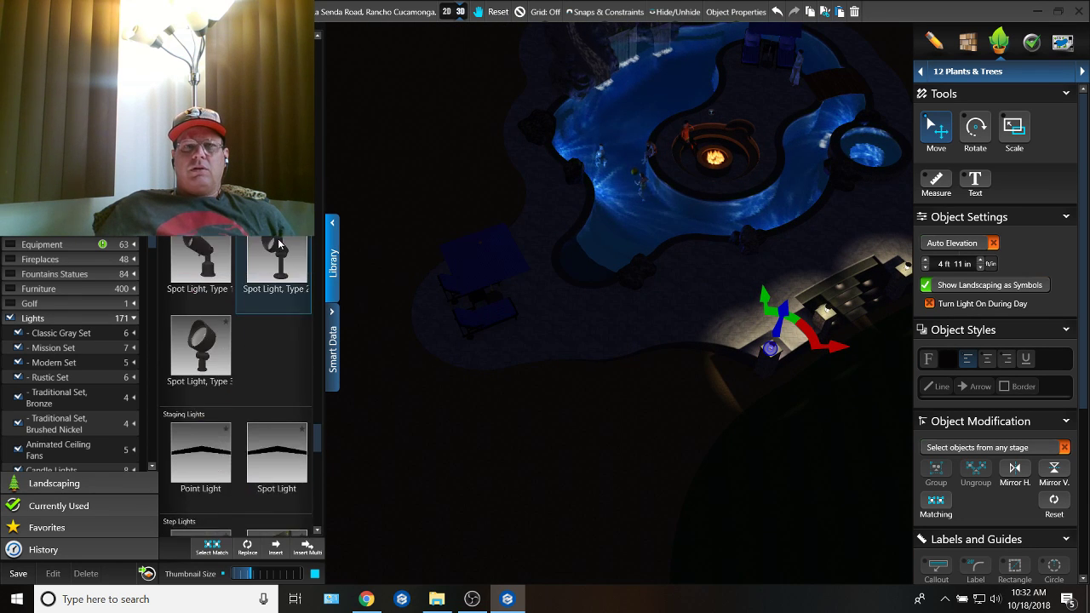
{"action": "scroll", "coordinate": [279, 245], "scroll_direction": "up", "scroll_amount": 3}
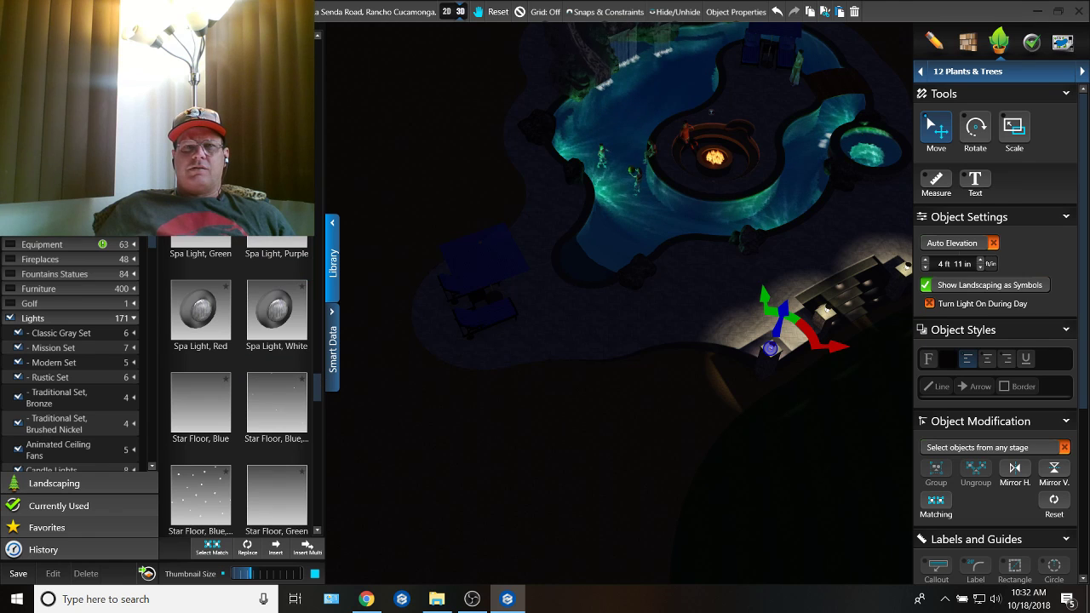
{"action": "left_click", "coordinate": [318, 47]}
{"action": "left_click", "coordinate": [317, 46]}
{"action": "left_click", "coordinate": [317, 46]}
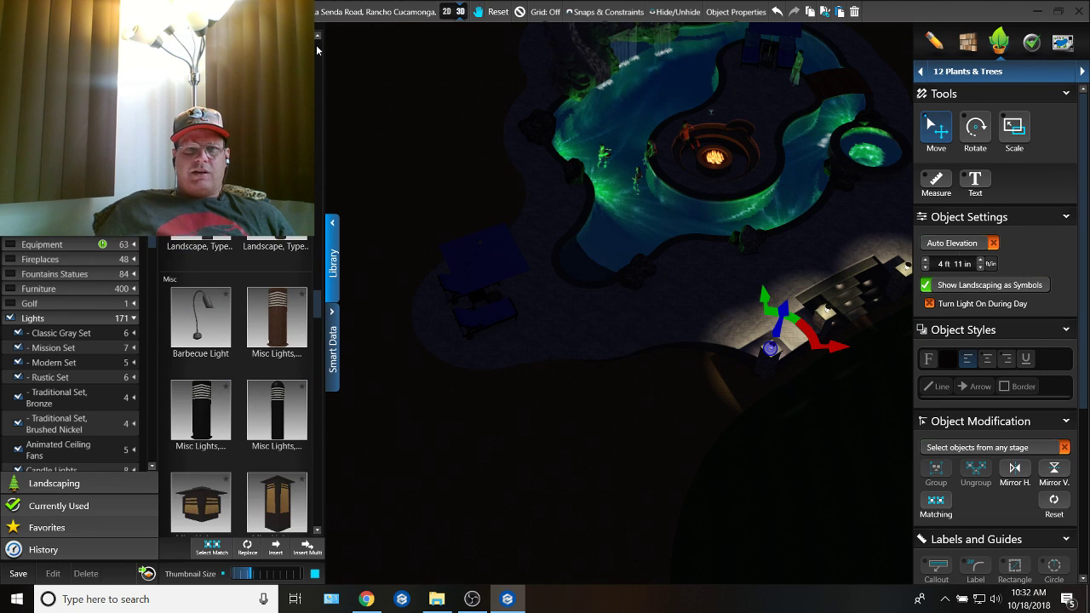
{"action": "left_click", "coordinate": [316, 49]}
{"action": "left_click", "coordinate": [316, 49]}
{"action": "left_click", "coordinate": [316, 49]}
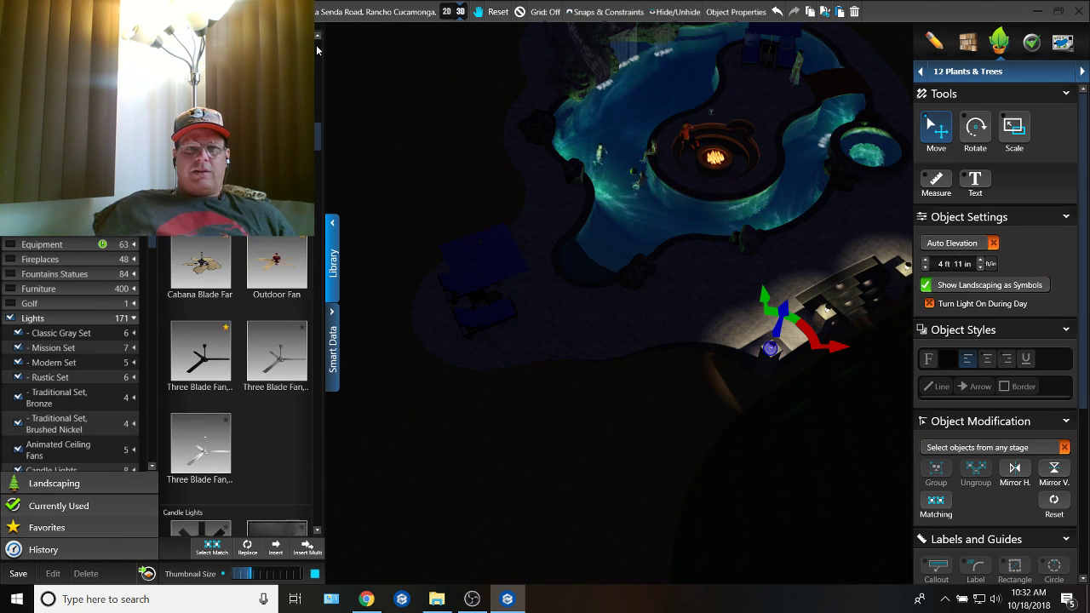
{"action": "left_click", "coordinate": [317, 49]}
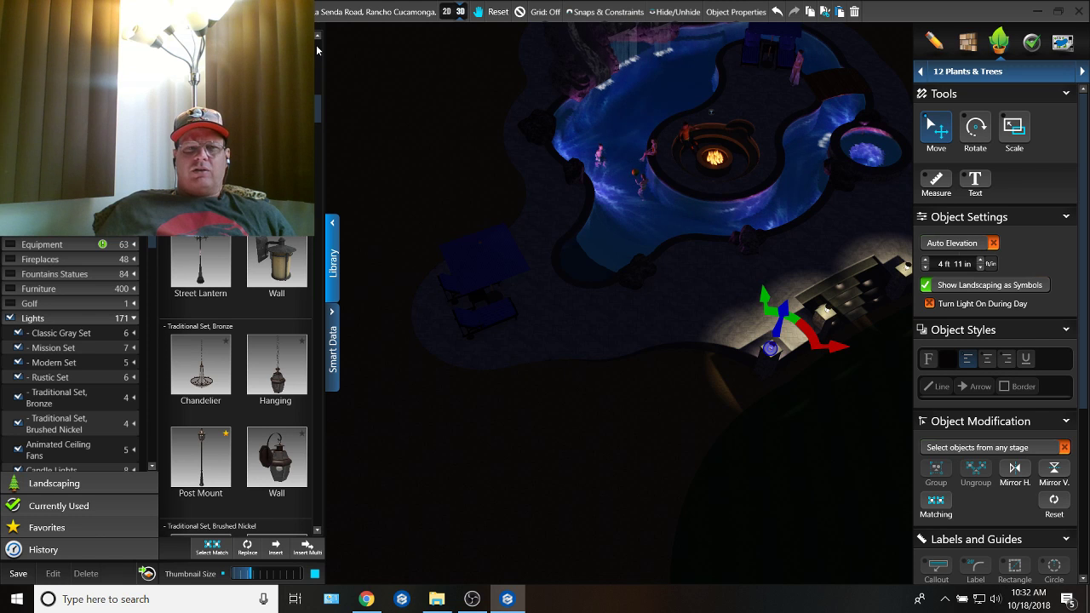
{"action": "left_click", "coordinate": [317, 50]}
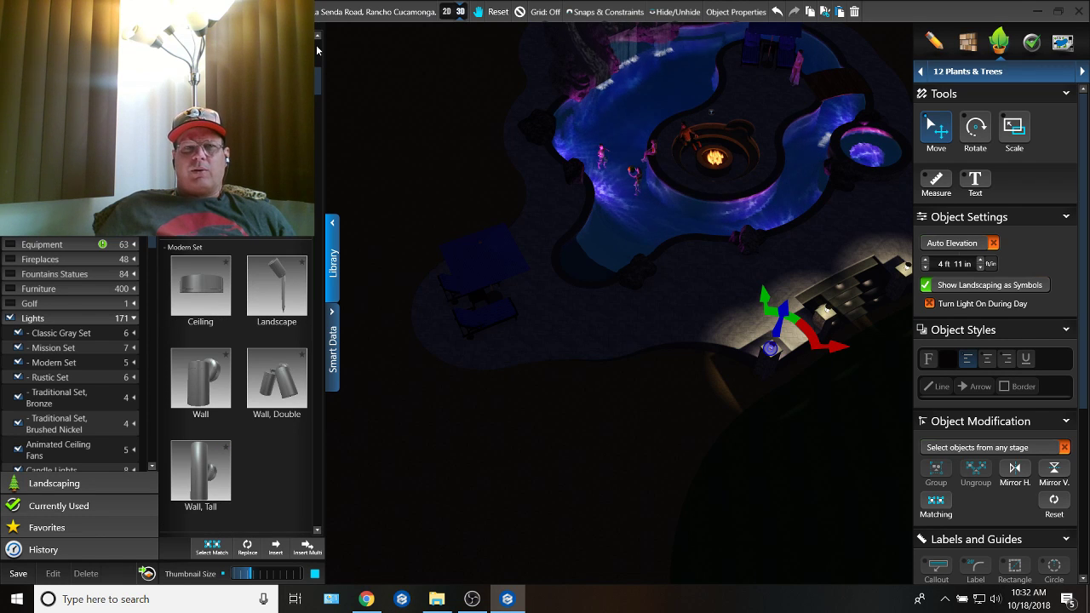
{"action": "left_click", "coordinate": [316, 60]}
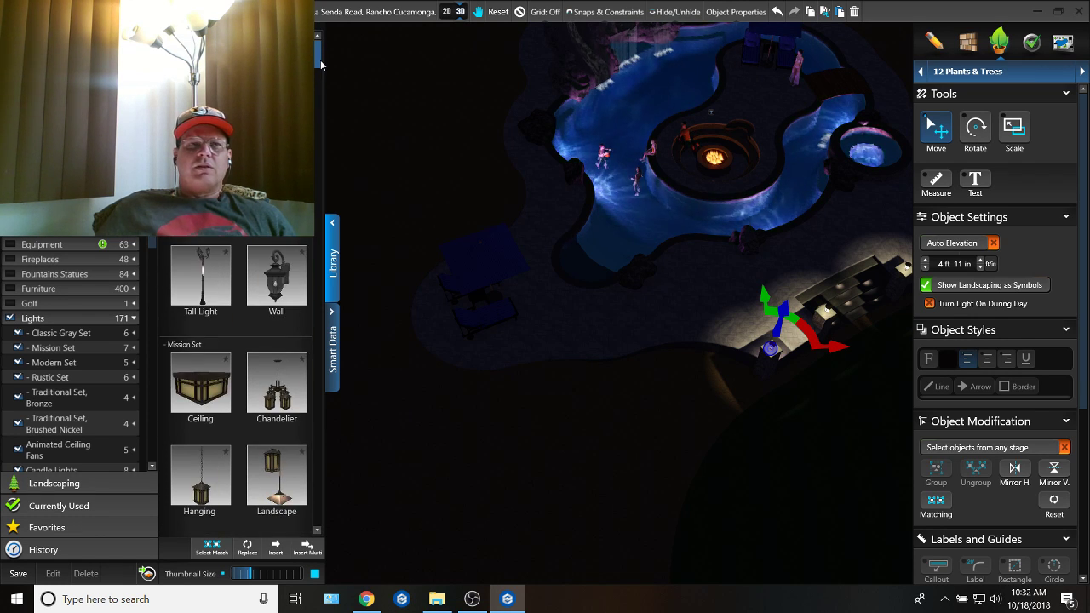
{"action": "scroll", "coordinate": [320, 61], "scroll_direction": "down", "scroll_amount": 2}
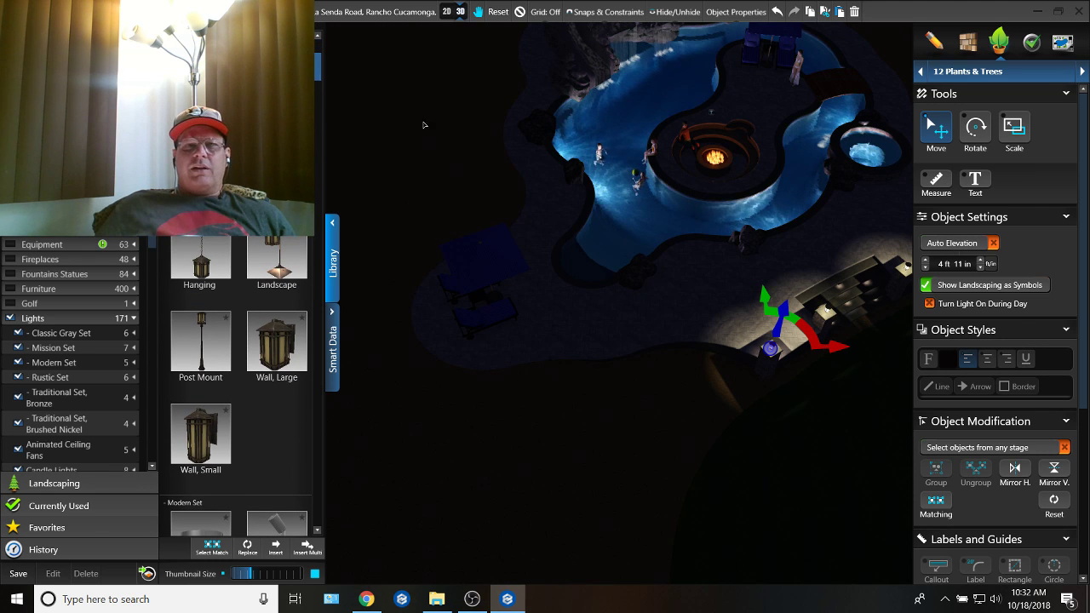
{"action": "middle_click_drag", "start_coordinate": [557, 229], "coordinate": [510, 189]}
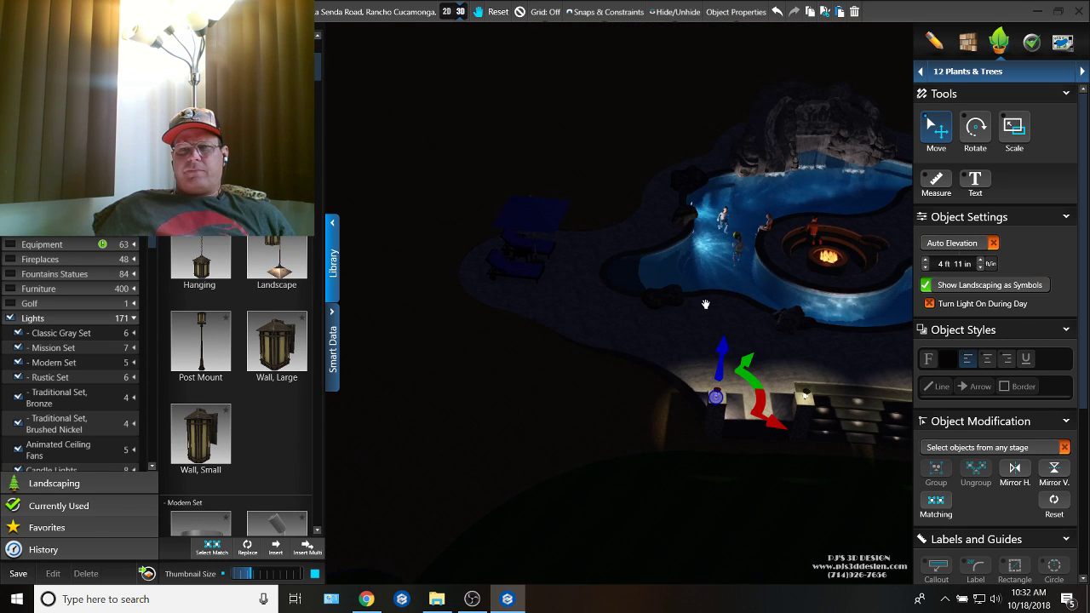
{"action": "middle_click_drag", "start_coordinate": [705, 304], "coordinate": [672, 341]}
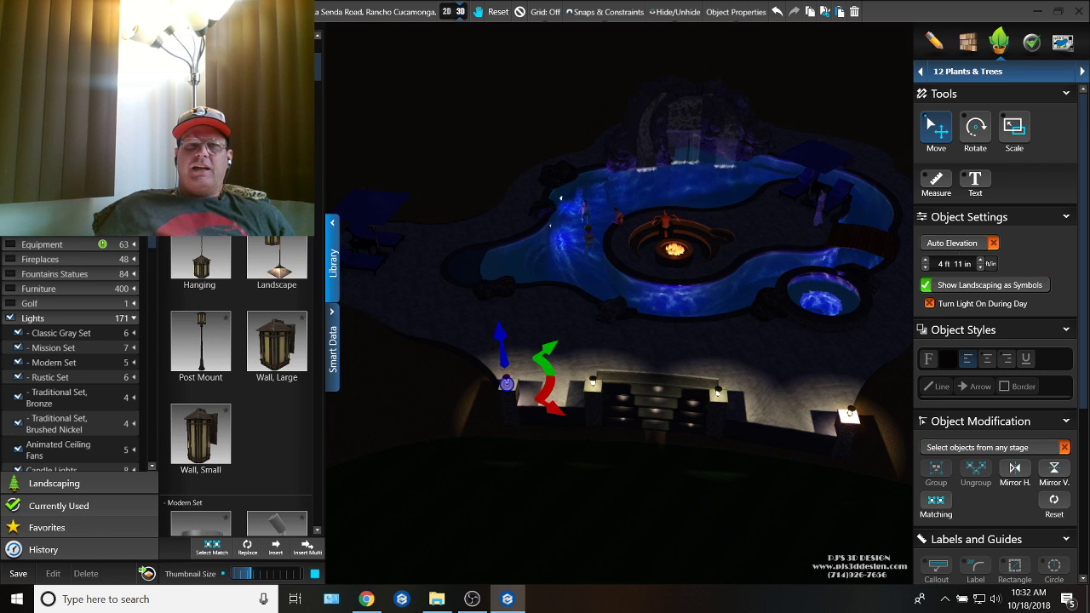
Step: Insert a Single Light from the Court Lights on the deck between the umbrella loungers and the pool
{"action": "scroll", "coordinate": [266, 261], "scroll_direction": "down", "scroll_amount": 5}
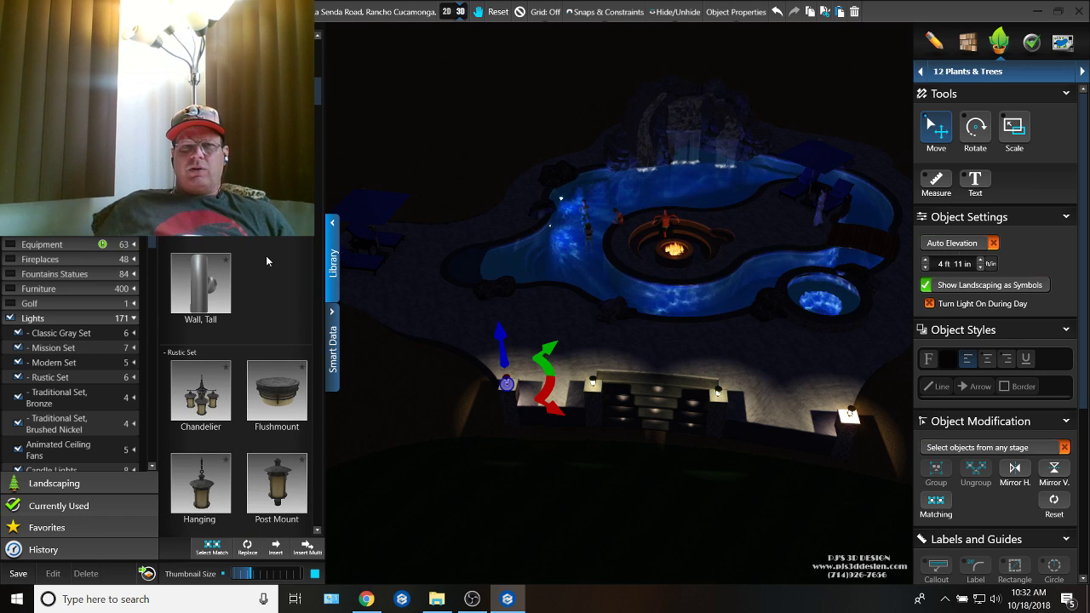
{"action": "scroll", "coordinate": [266, 260], "scroll_direction": "down", "scroll_amount": 6}
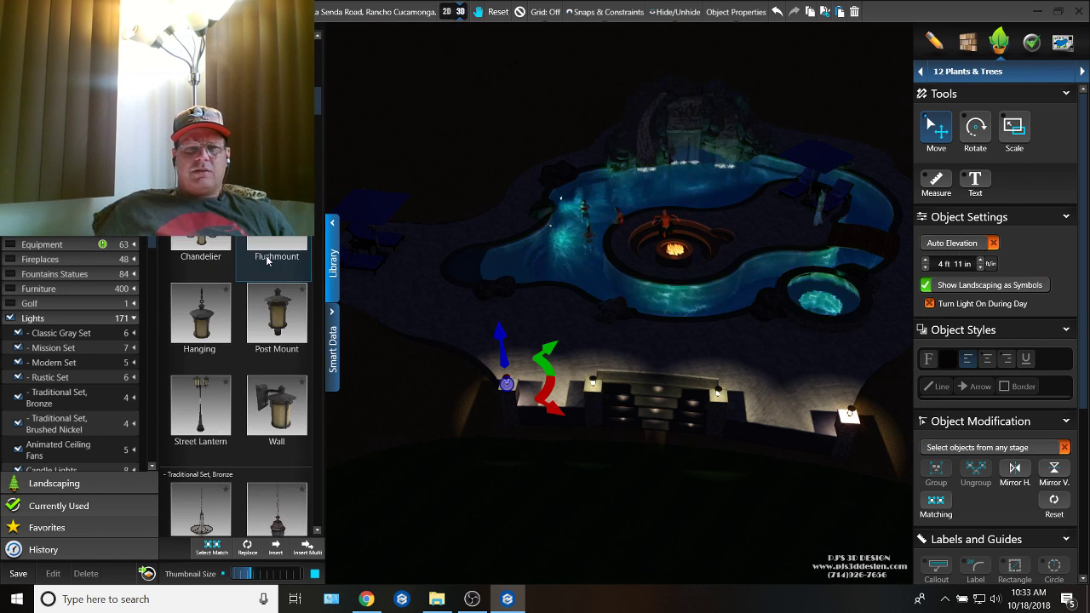
{"action": "scroll", "coordinate": [267, 261], "scroll_direction": "down", "scroll_amount": 12}
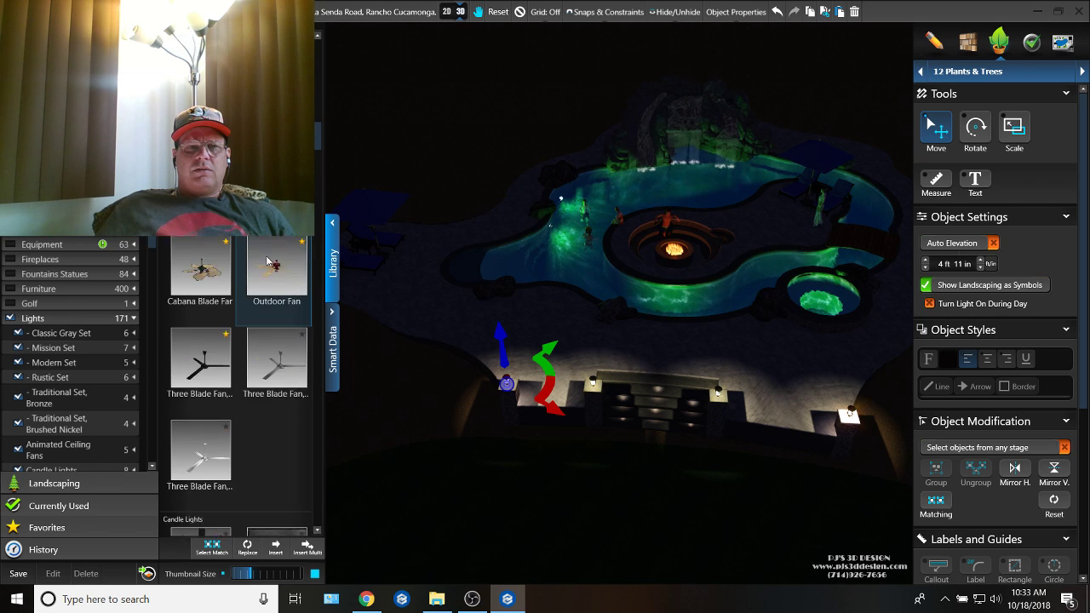
{"action": "scroll", "coordinate": [267, 260], "scroll_direction": "down", "scroll_amount": 10}
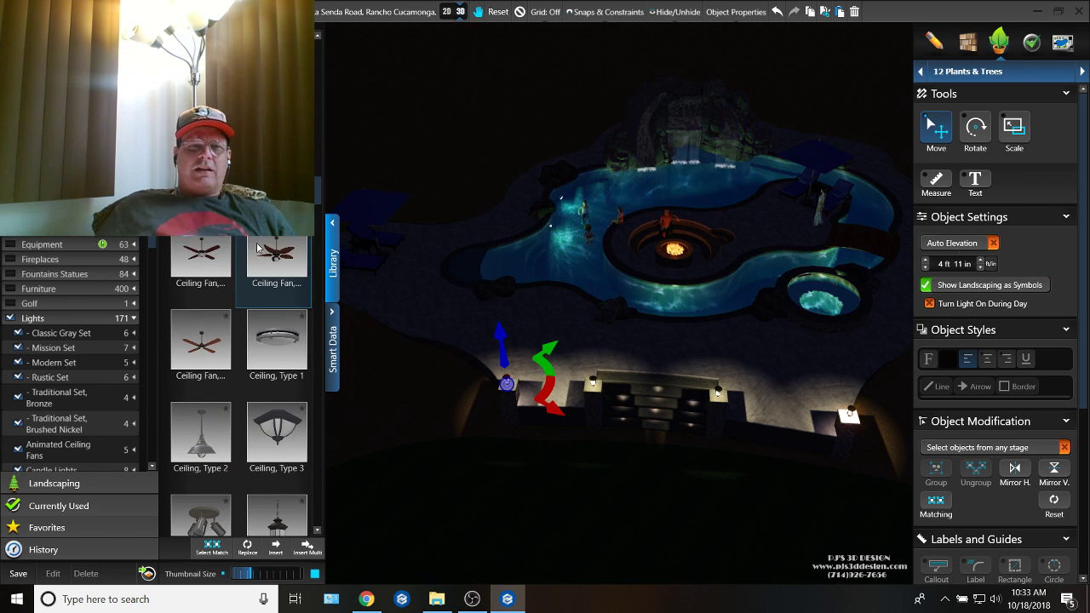
{"action": "scroll", "coordinate": [290, 326], "scroll_direction": "down", "scroll_amount": 4}
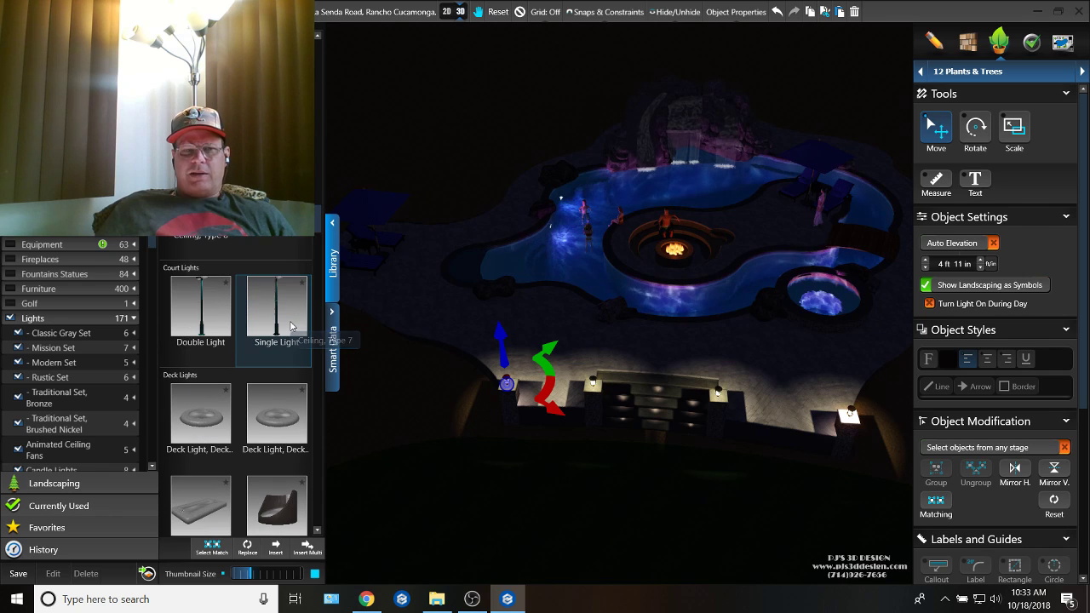
{"action": "left_click", "coordinate": [280, 336]}
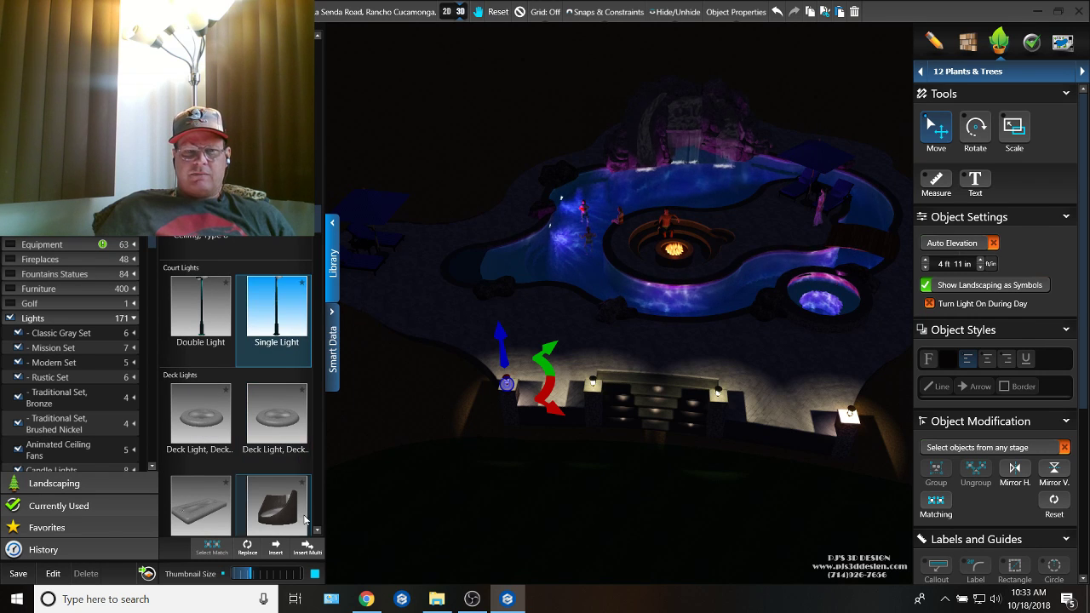
{"action": "left_click", "coordinate": [275, 551]}
{"action": "middle_click_drag", "start_coordinate": [479, 377], "coordinate": [653, 382]}
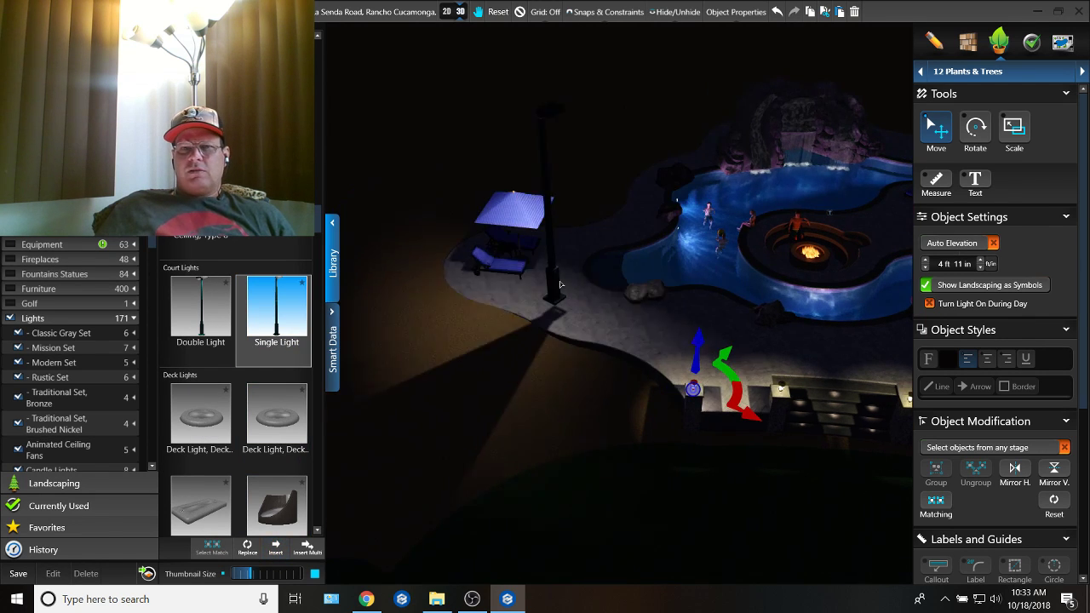
{"action": "left_click", "coordinate": [571, 246]}
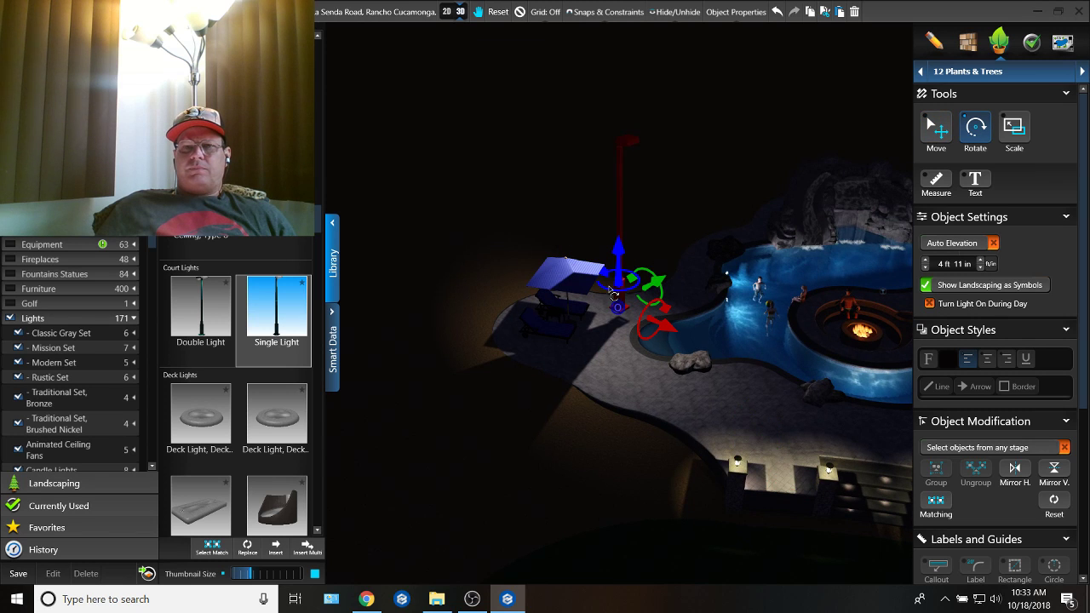
Step: Rotate the court light about its vertical axis and scale down its pole height
{"action": "left_click_drag", "start_coordinate": [608, 275], "coordinate": [667, 267]}
{"action": "key", "text": "space"}
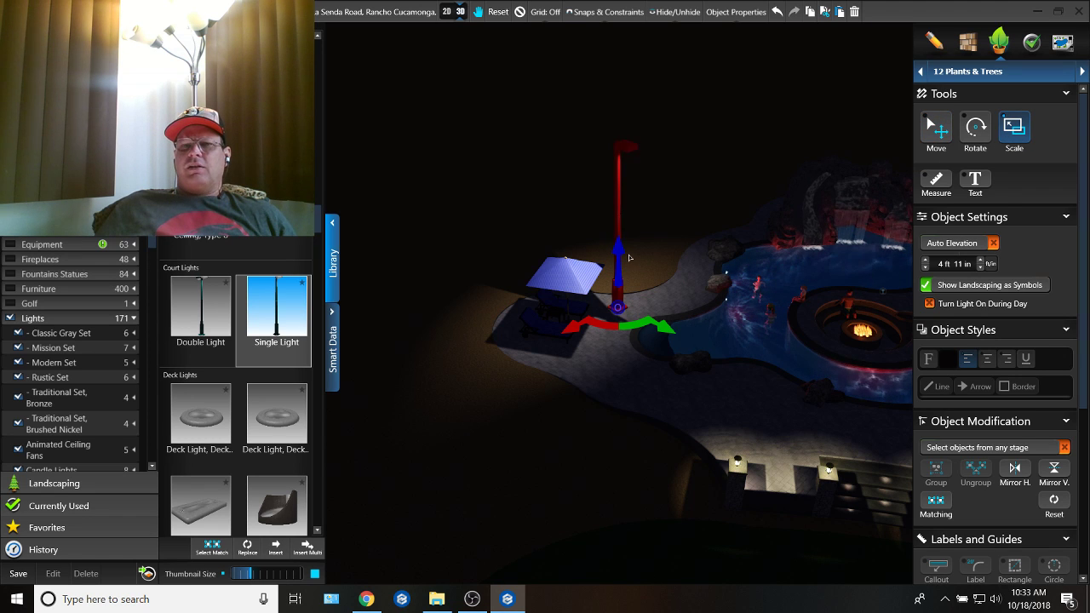
{"action": "left_click_drag", "start_coordinate": [623, 256], "coordinate": [622, 263]}
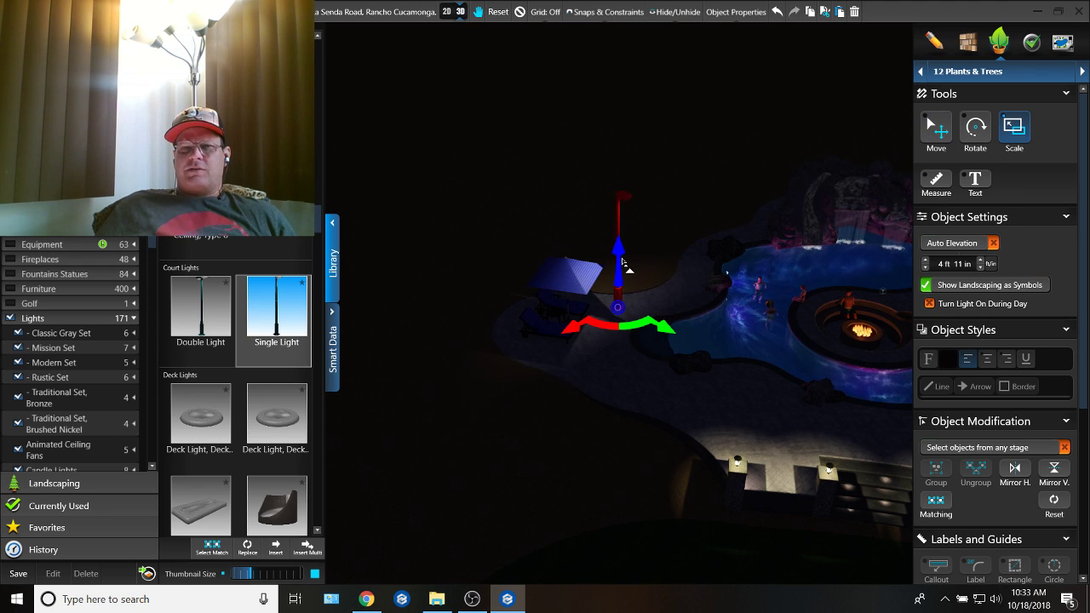
Step: Lower the court light to an elevation of 3 ft 0 in so its base sits on the deck
{"action": "key", "text": "space"}
{"action": "scroll", "coordinate": [652, 287], "scroll_direction": "up", "scroll_amount": 2}
{"action": "scroll", "coordinate": [601, 264], "scroll_direction": "down", "scroll_amount": 1}
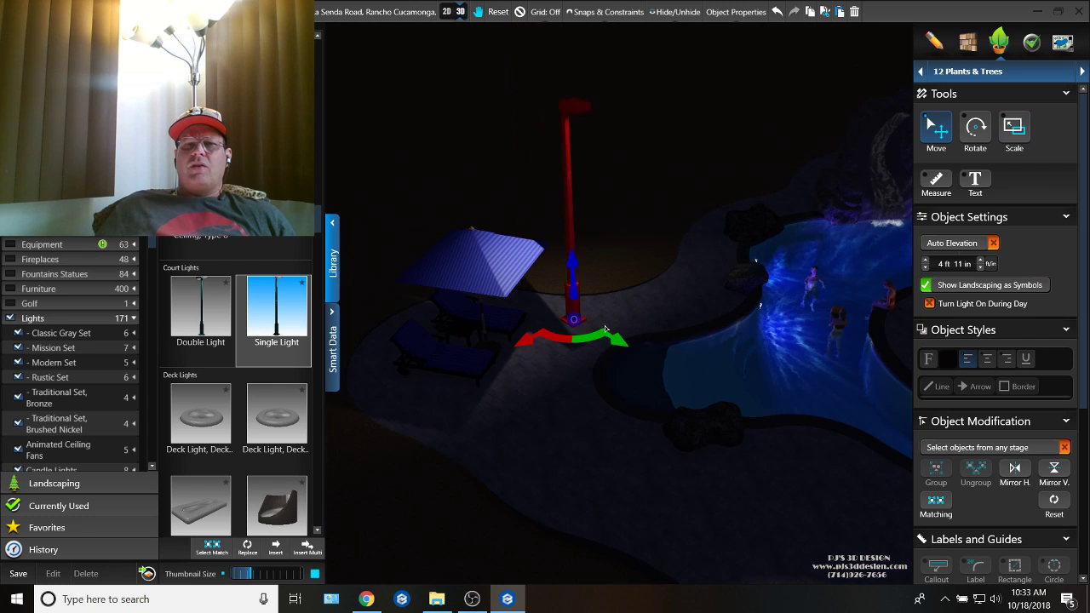
{"action": "left_click_drag", "start_coordinate": [572, 274], "coordinate": [571, 297]}
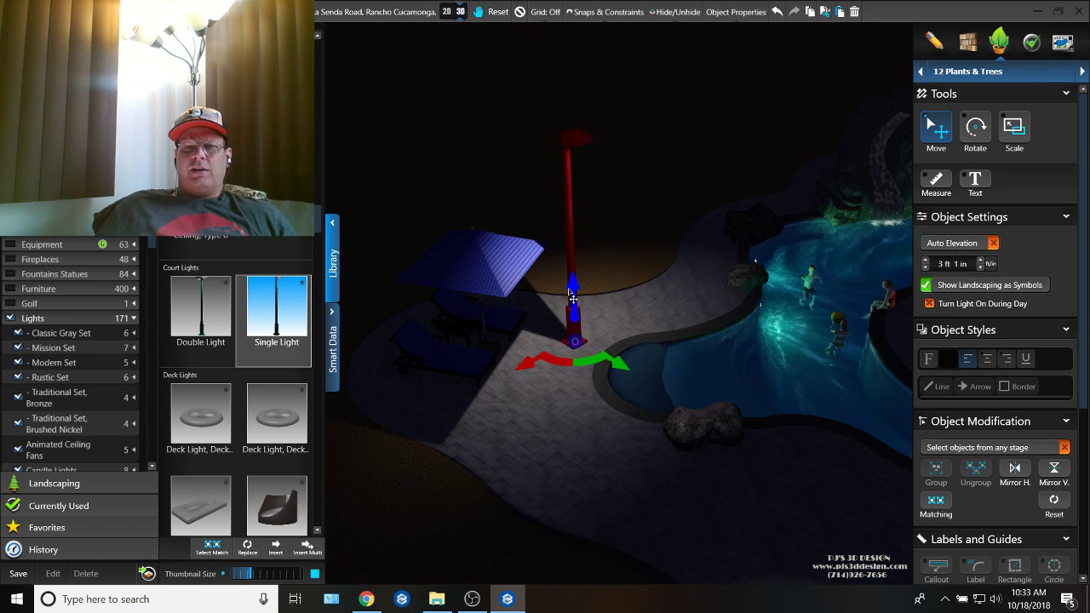
{"action": "middle_click_drag", "start_coordinate": [571, 297], "coordinate": [618, 262]}
Step: Move the court light behind the umbrella loungers at the deck's outer edge and scale it down
{"action": "left_click_drag", "start_coordinate": [624, 328], "coordinate": [459, 301]}
{"action": "middle_click_drag", "start_coordinate": [464, 317], "coordinate": [679, 432]}
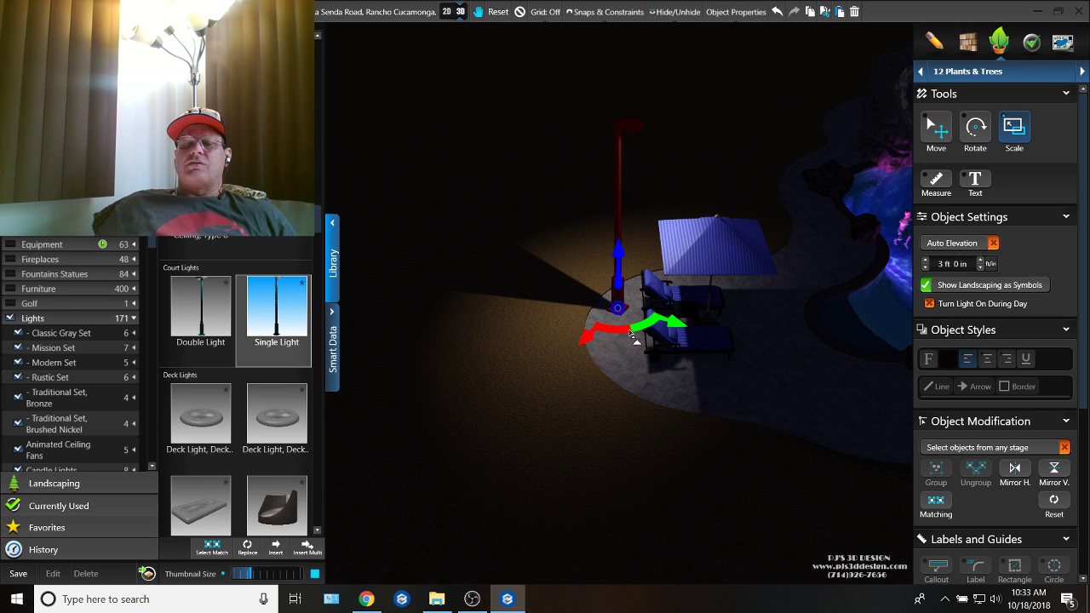
{"action": "left_click_drag", "start_coordinate": [629, 331], "coordinate": [630, 336]}
{"action": "middle_click_drag", "start_coordinate": [787, 392], "coordinate": [711, 422]}
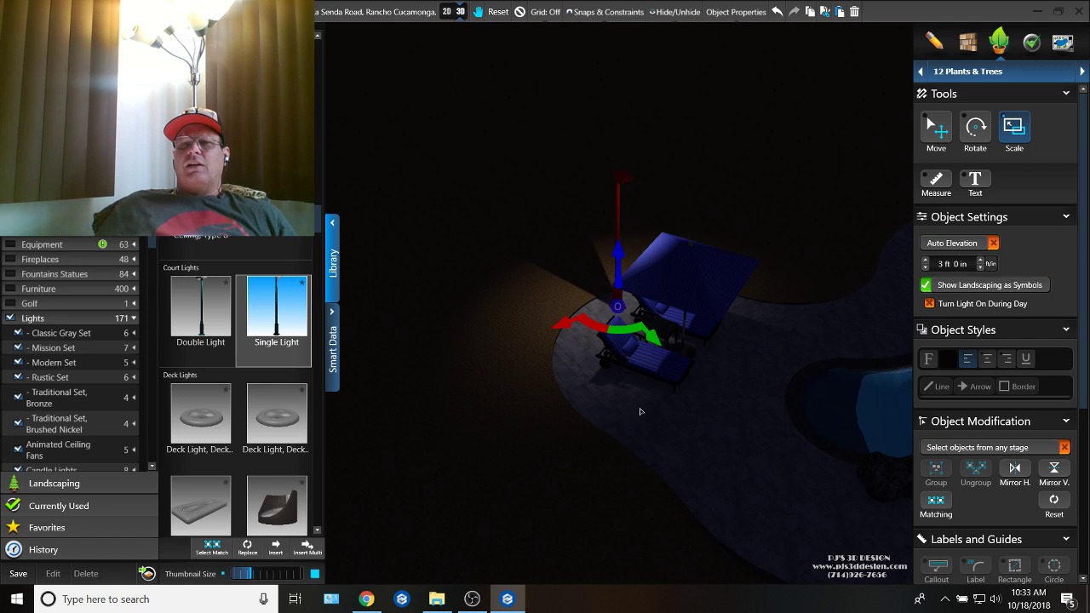
{"action": "middle_click_drag", "start_coordinate": [627, 341], "coordinate": [693, 419]}
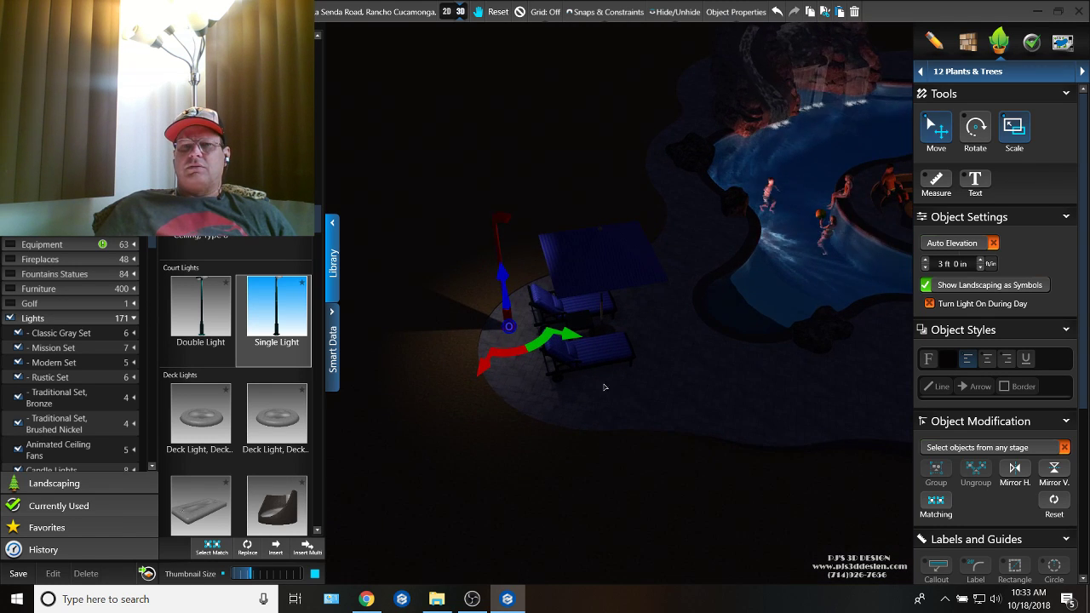
{"action": "middle_click_drag", "start_coordinate": [547, 343], "coordinate": [628, 425]}
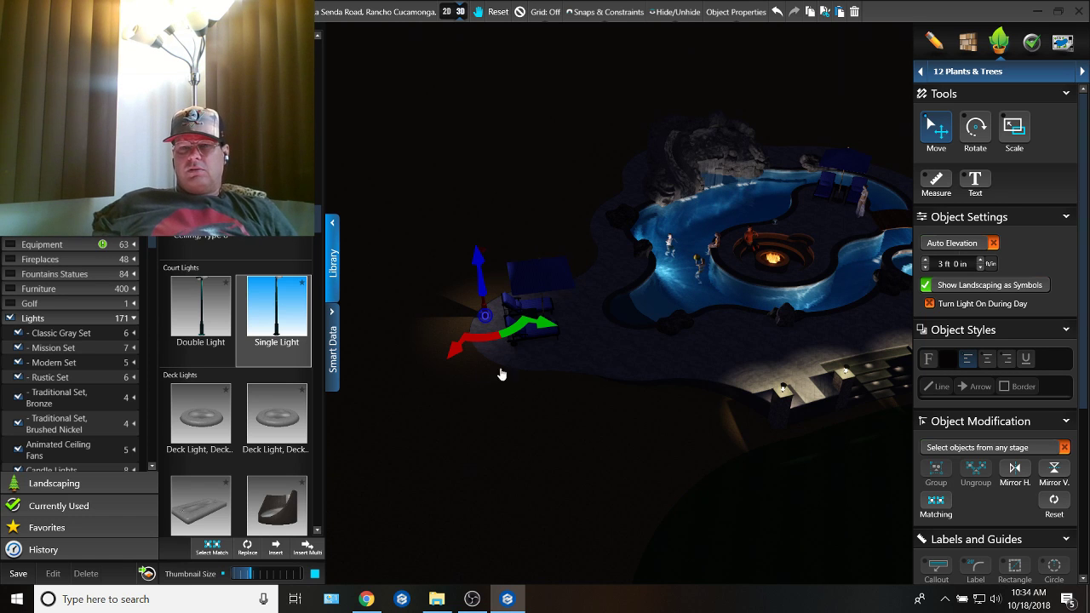
Step: Examine the night lighting around the pool and browse the Lights library for a suitable deck light
{"action": "key", "text": "space"}
{"action": "right_click_drag", "start_coordinate": [503, 371], "coordinate": [469, 213]}
{"action": "scroll", "coordinate": [572, 308], "scroll_direction": "up", "scroll_amount": 3}
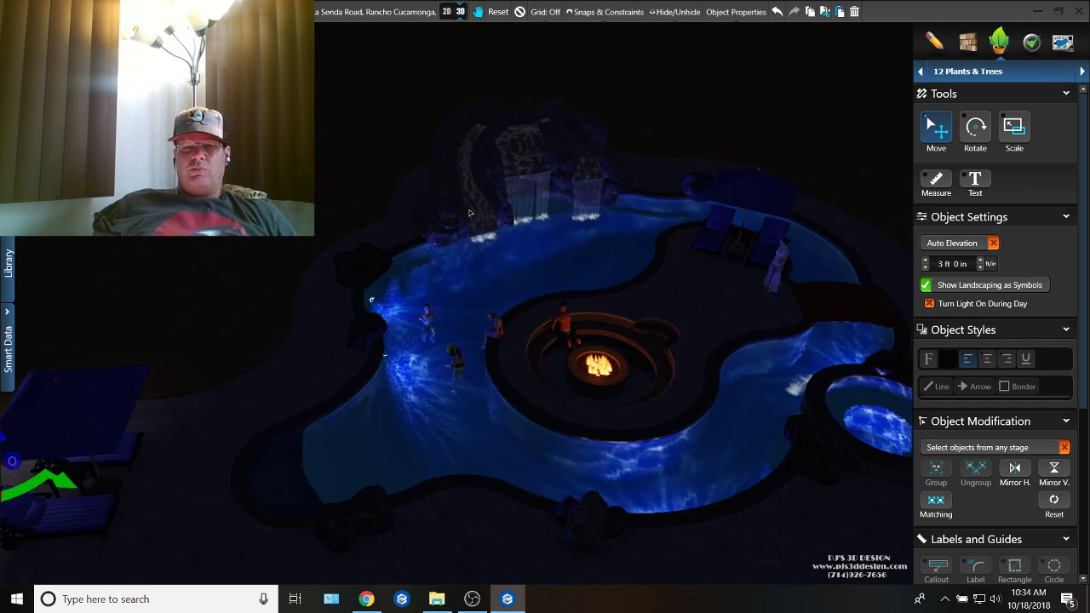
{"action": "scroll", "coordinate": [470, 213], "scroll_direction": "up", "scroll_amount": 3}
{"action": "right_click_drag", "start_coordinate": [511, 293], "coordinate": [545, 251]}
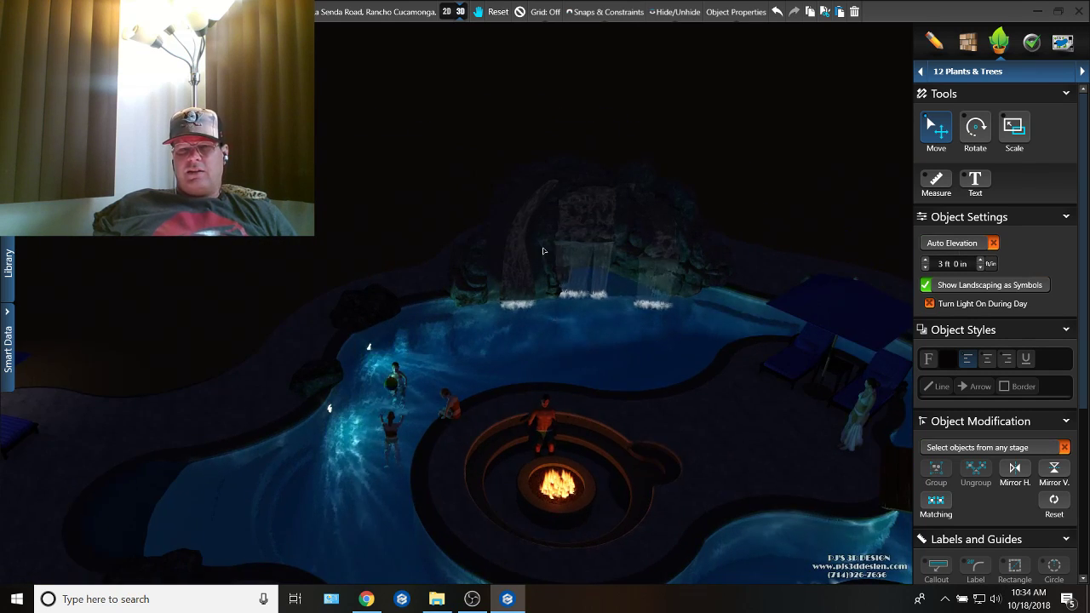
{"action": "right_click_drag", "start_coordinate": [489, 344], "coordinate": [460, 366]}
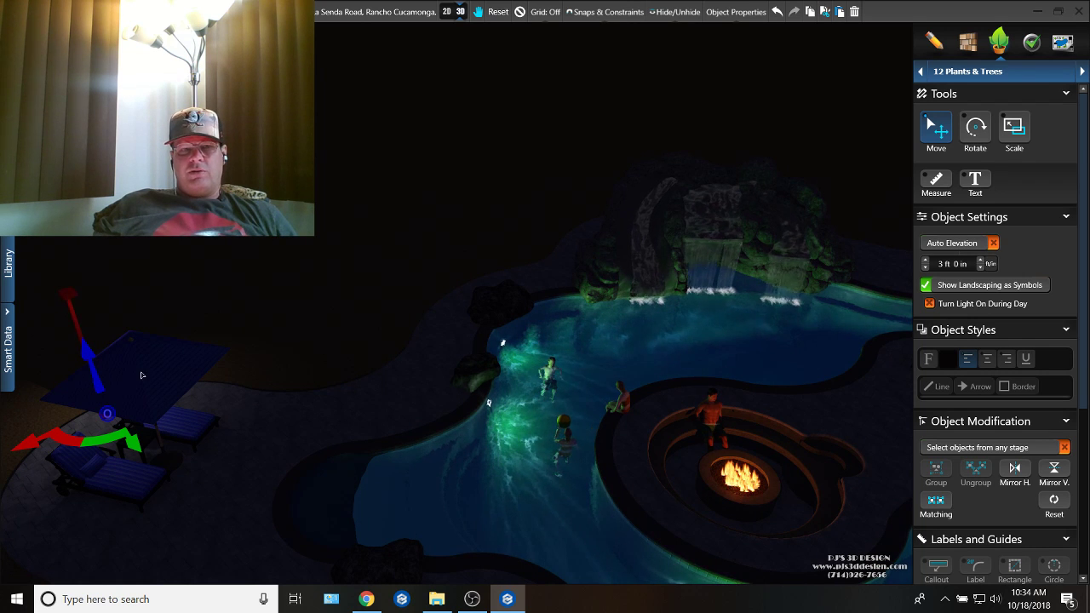
{"action": "left_click", "coordinate": [10, 271]}
{"action": "scroll", "coordinate": [222, 261], "scroll_direction": "up", "scroll_amount": 8}
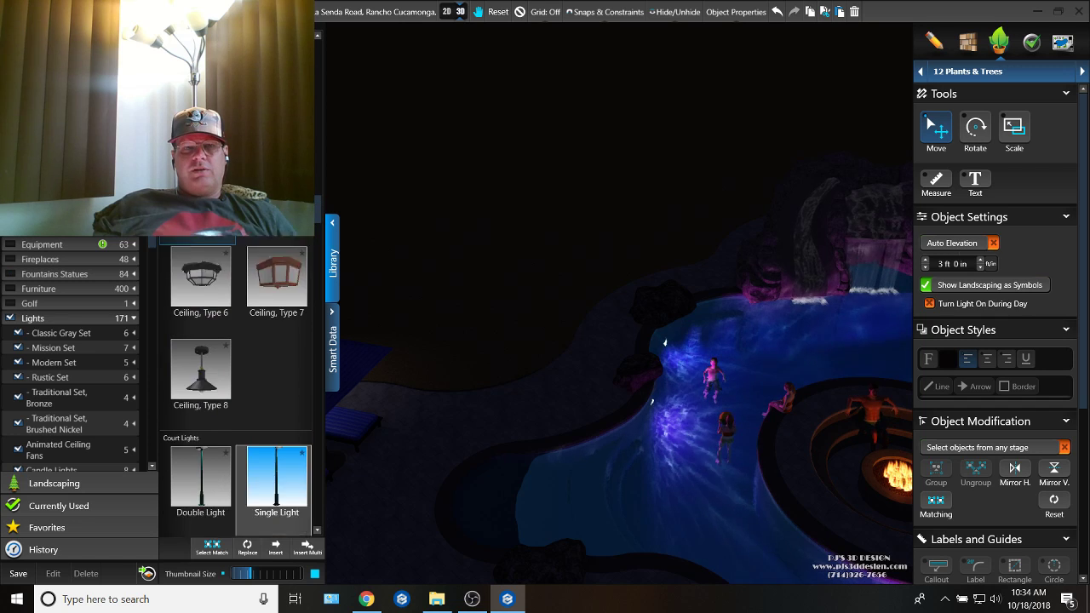
{"action": "scroll", "coordinate": [235, 383], "scroll_direction": "down", "scroll_amount": 10}
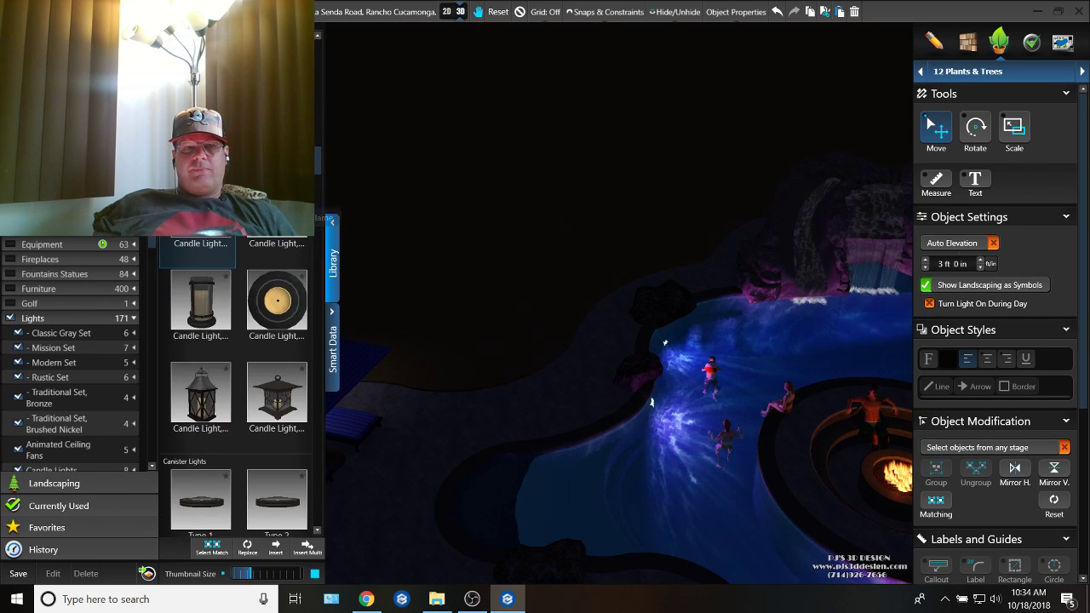
{"action": "scroll", "coordinate": [235, 383], "scroll_direction": "up", "scroll_amount": 10}
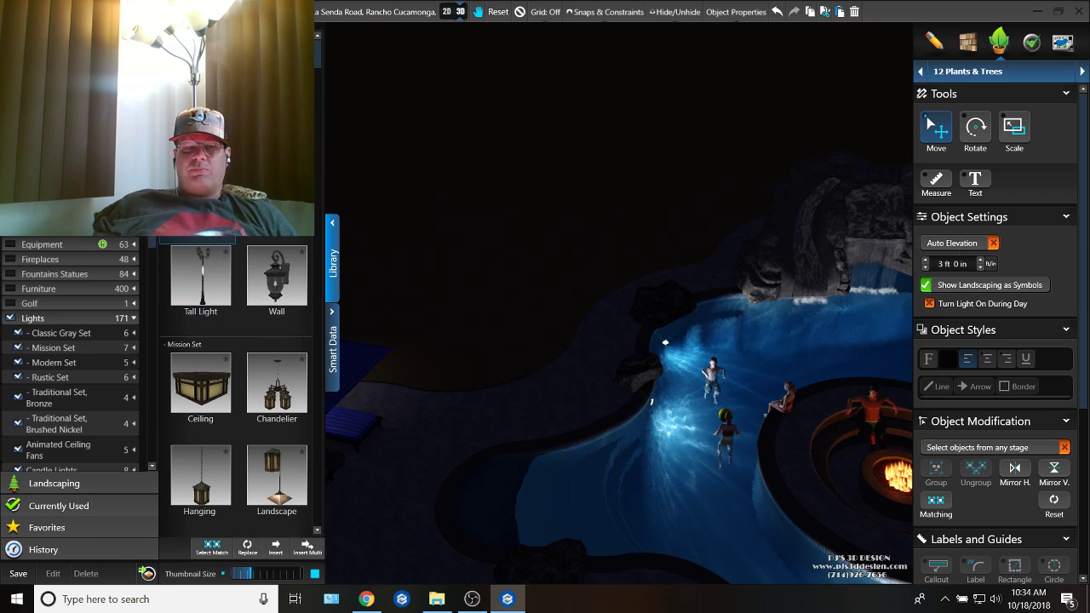
{"action": "scroll", "coordinate": [238, 366], "scroll_direction": "down", "scroll_amount": 8}
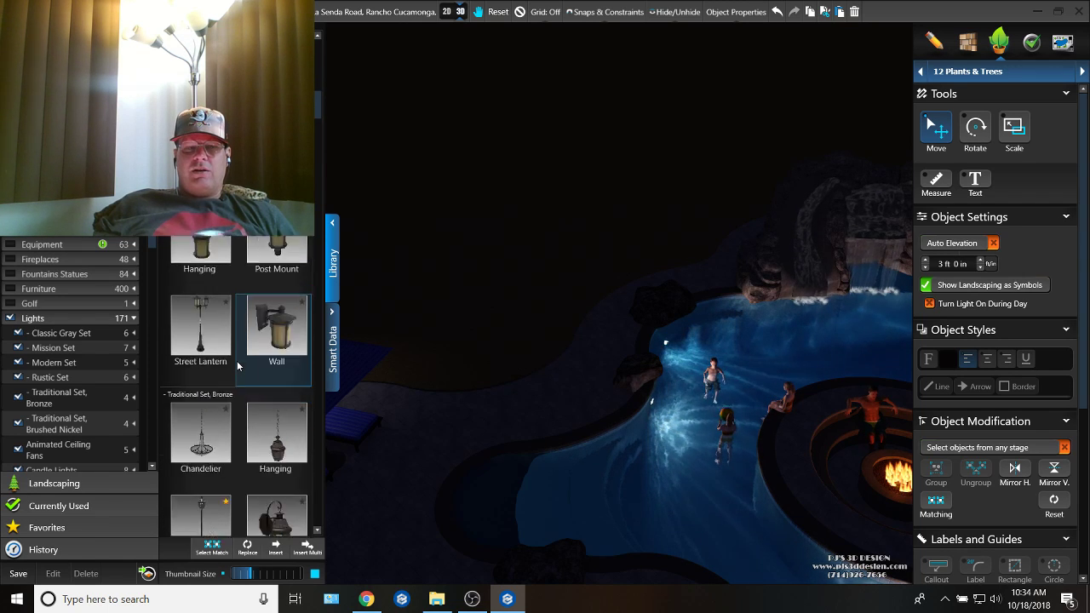
{"action": "scroll", "coordinate": [237, 366], "scroll_direction": "down", "scroll_amount": 10}
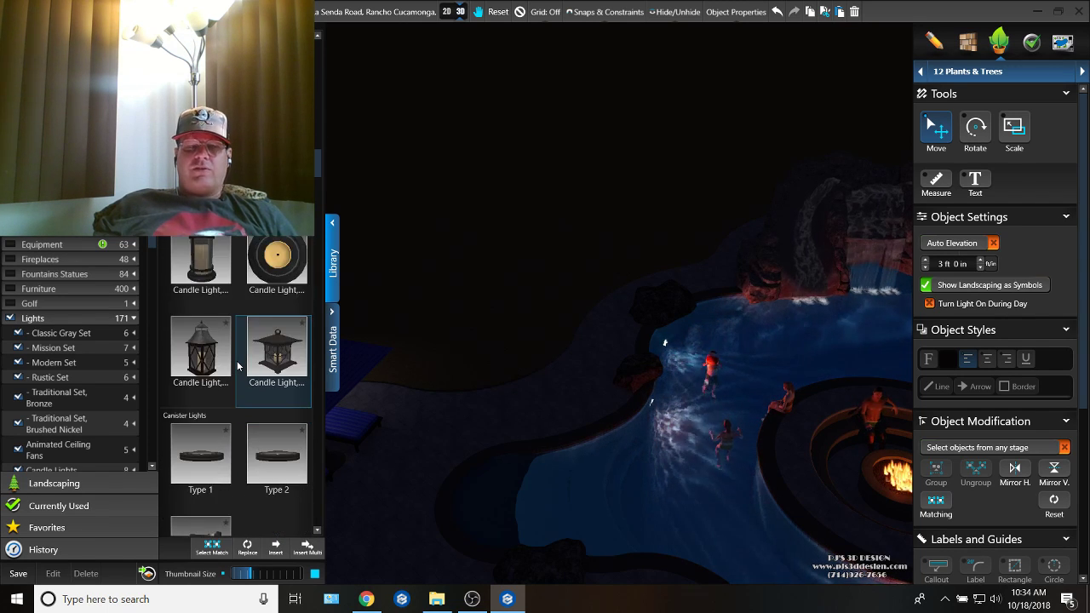
{"action": "scroll", "coordinate": [238, 366], "scroll_direction": "down", "scroll_amount": 10}
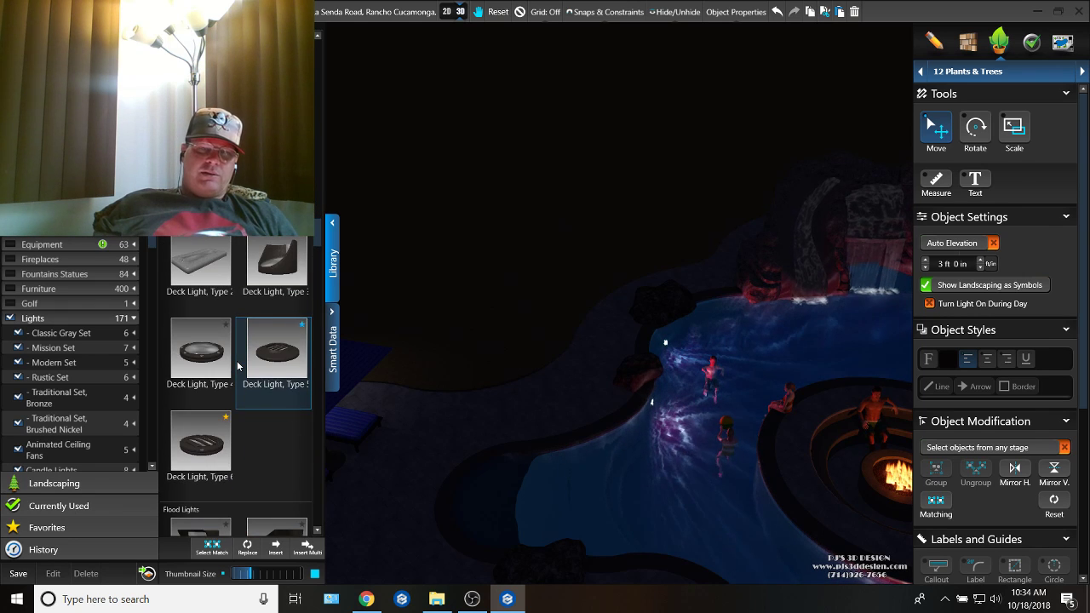
Step: Insert Deck Light, Type 5 beside the boulder at the pool's shallow end and turn on its Auto Elevation
{"action": "left_click", "coordinate": [233, 473]}
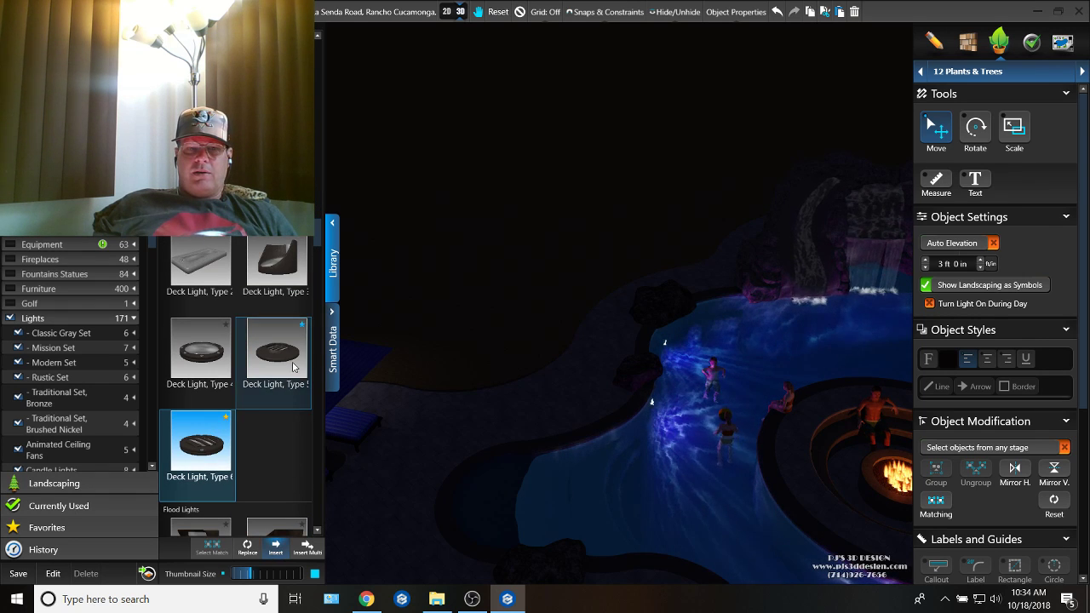
{"action": "left_click", "coordinate": [294, 366]}
{"action": "left_click", "coordinate": [276, 553]}
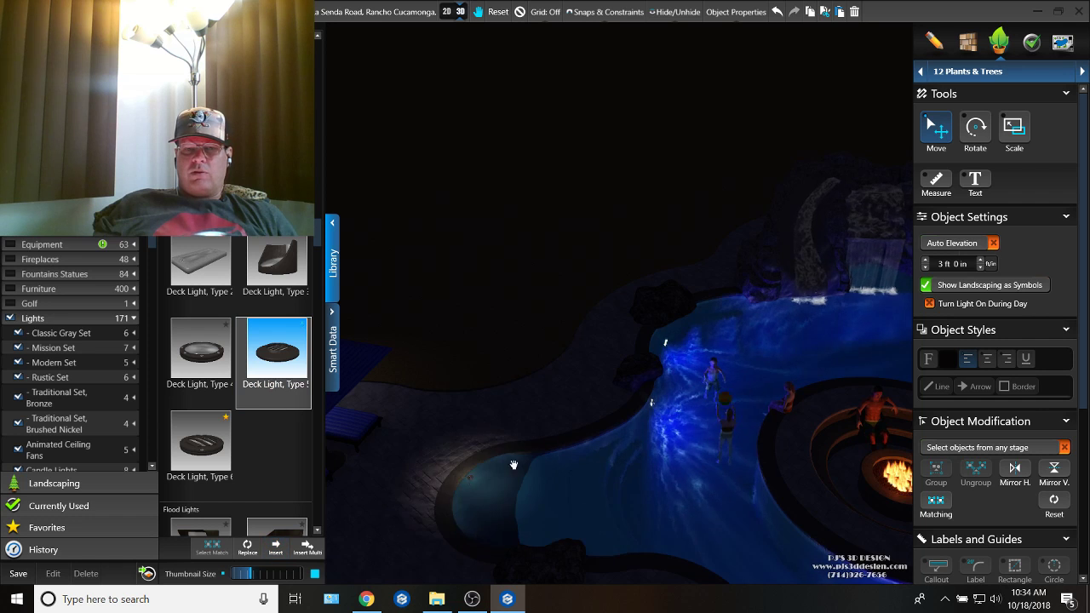
{"action": "middle_click_drag", "start_coordinate": [514, 465], "coordinate": [579, 438]}
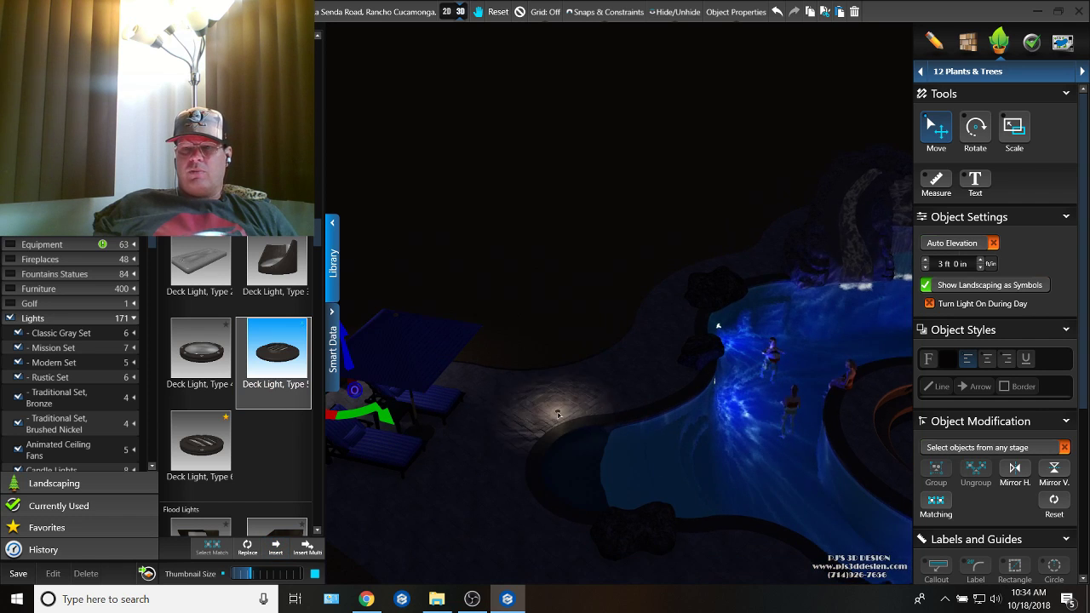
{"action": "left_click", "coordinate": [640, 569]}
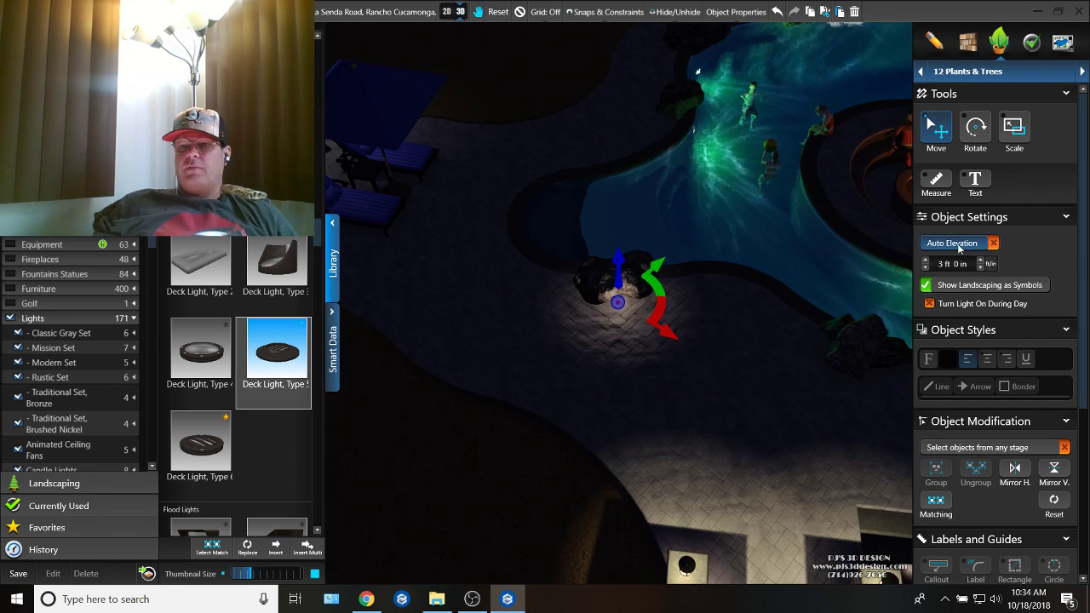
{"action": "scroll", "coordinate": [702, 360], "scroll_direction": "up", "scroll_amount": 5}
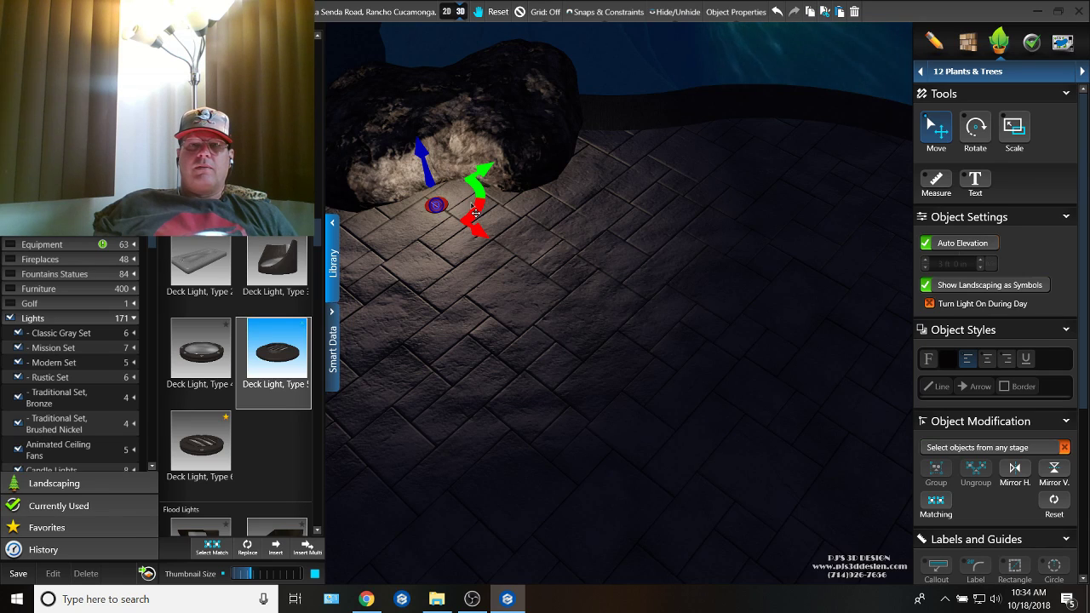
{"action": "scroll", "coordinate": [689, 501], "scroll_direction": "down", "scroll_amount": 5}
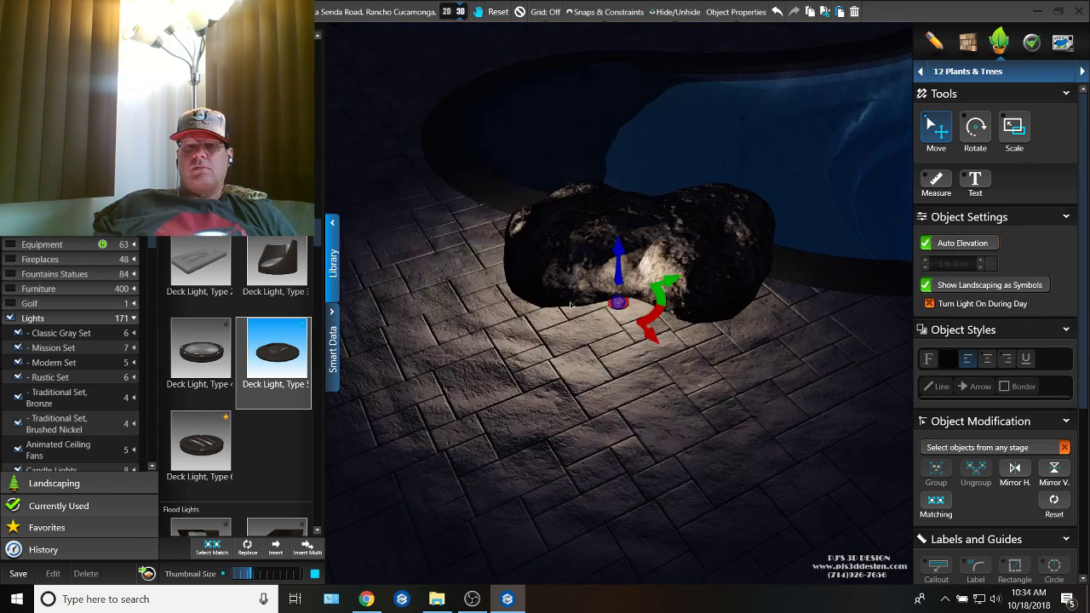
Step: Place two more Type 5 deck lights, one by the next poolside boulder and one by the boulder beside the spa
{"action": "middle_click_drag", "start_coordinate": [689, 500], "coordinate": [588, 358]}
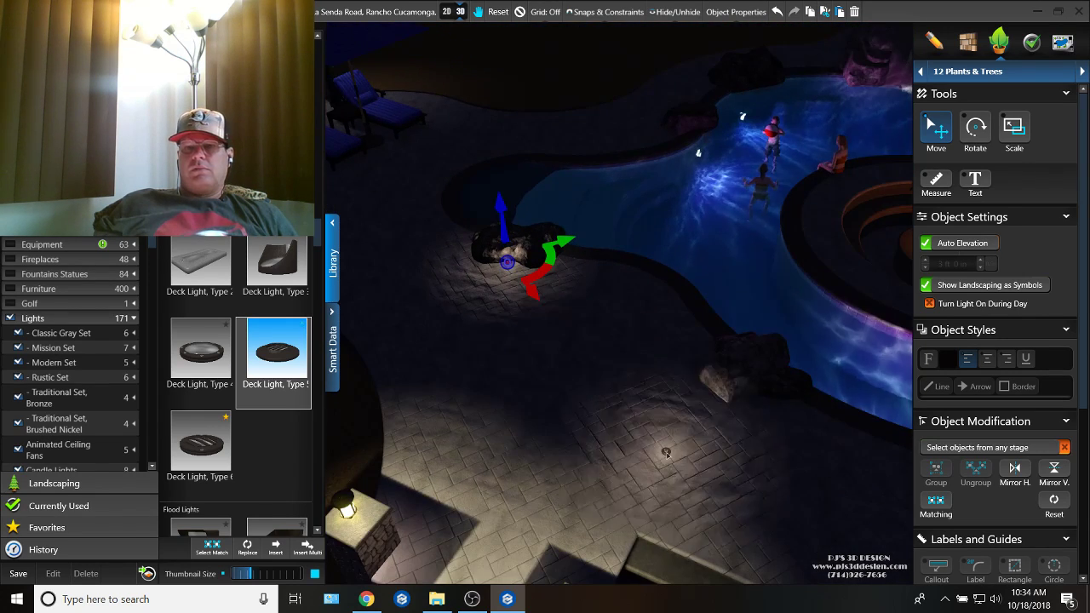
{"action": "left_click", "coordinate": [751, 400]}
{"action": "middle_click_drag", "start_coordinate": [843, 502], "coordinate": [750, 438]}
{"action": "middle_click_drag", "start_coordinate": [801, 392], "coordinate": [624, 382]}
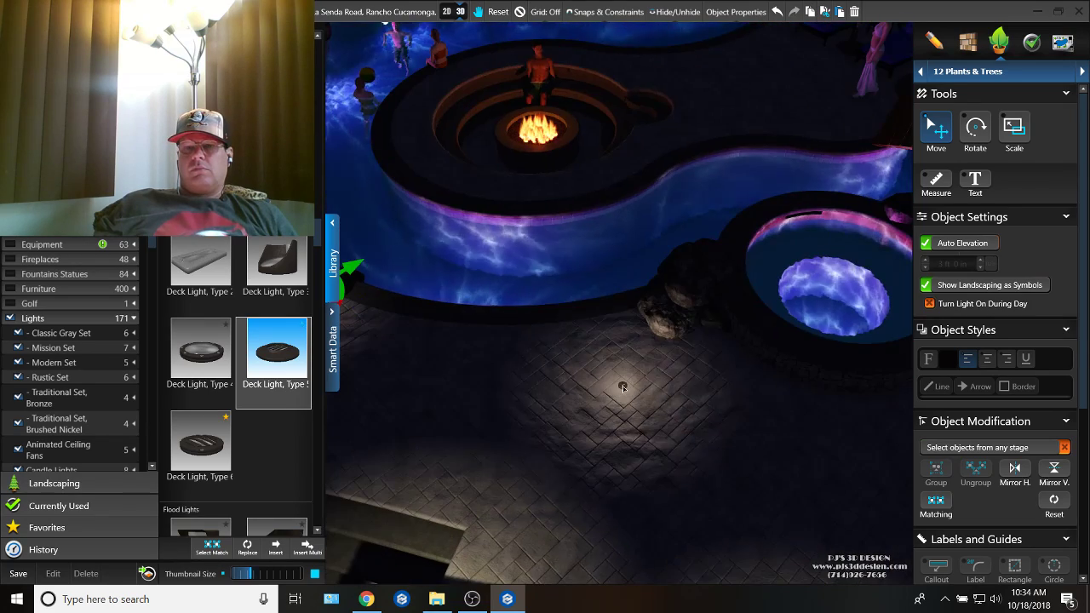
{"action": "left_click", "coordinate": [665, 337]}
{"action": "middle_click_drag", "start_coordinate": [664, 337], "coordinate": [619, 304]}
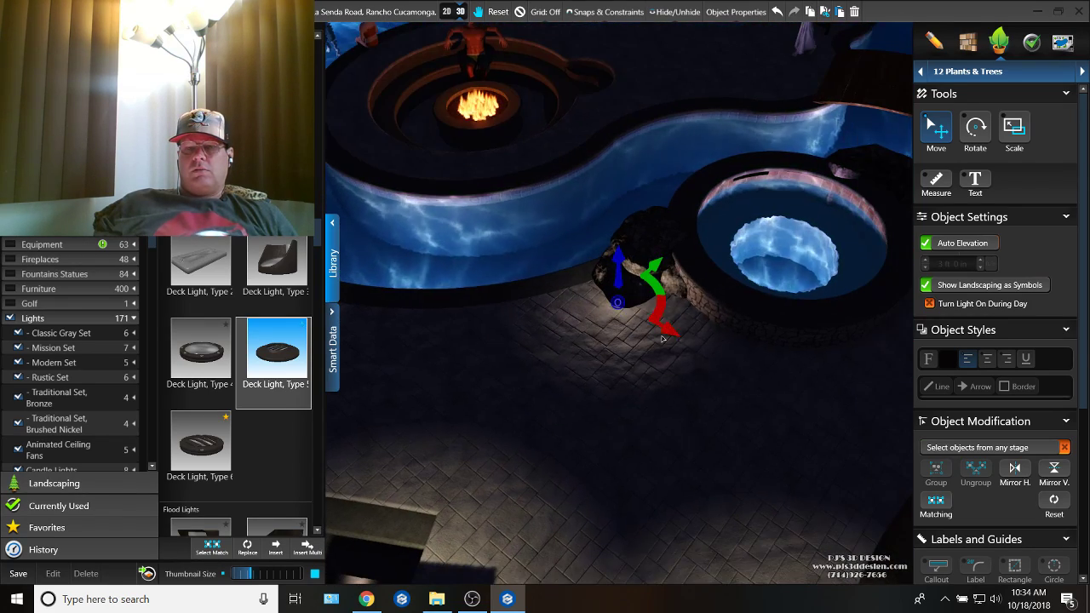
Step: Place Type 5 deck lights in front of the spa wall and beside the boulder between the spa and the bridge
{"action": "middle_click_drag", "start_coordinate": [793, 370], "coordinate": [627, 353]}
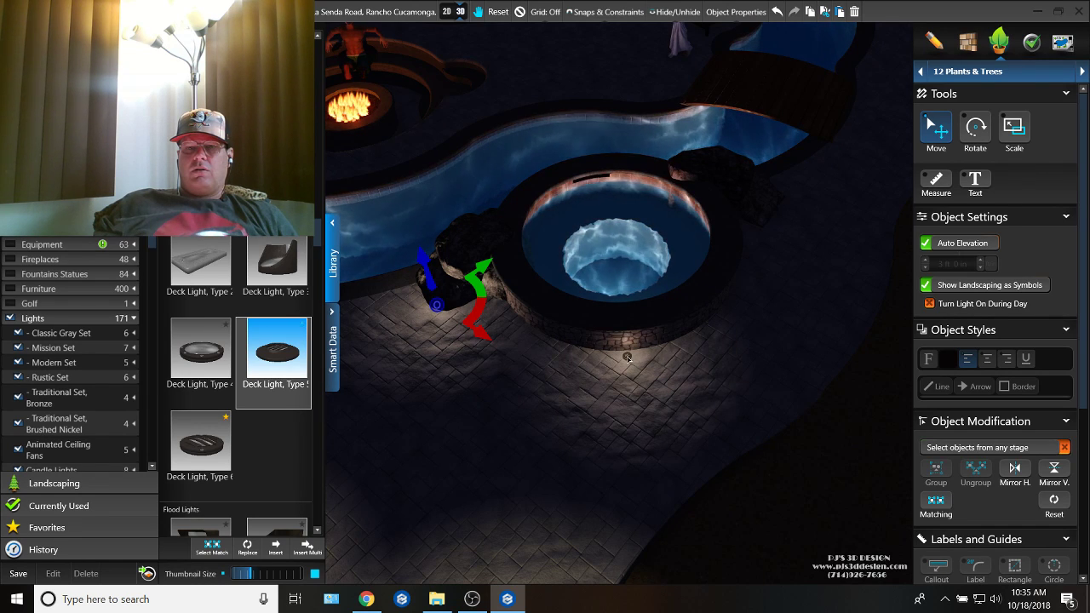
{"action": "left_click", "coordinate": [627, 358]}
{"action": "middle_click_drag", "start_coordinate": [628, 437], "coordinate": [513, 419]}
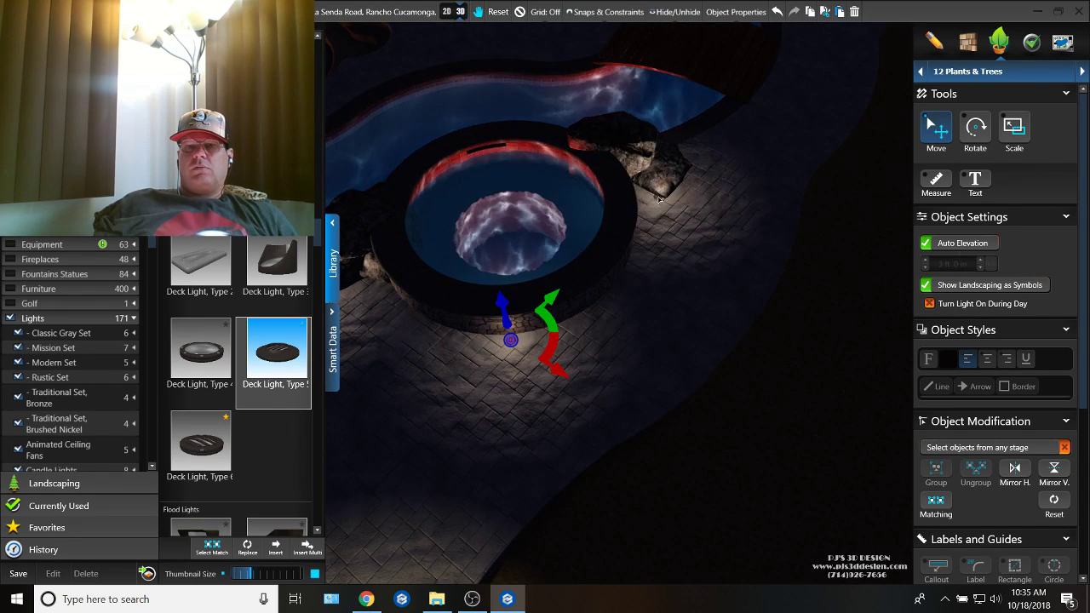
{"action": "left_click", "coordinate": [660, 208]}
{"action": "middle_click_drag", "start_coordinate": [660, 208], "coordinate": [623, 424]}
Step: Place a Type 5 deck light on the island in front of the umbrella loungers and set its elevation to 2 ft 9 in
{"action": "middle_click_drag", "start_coordinate": [663, 171], "coordinate": [675, 210]}
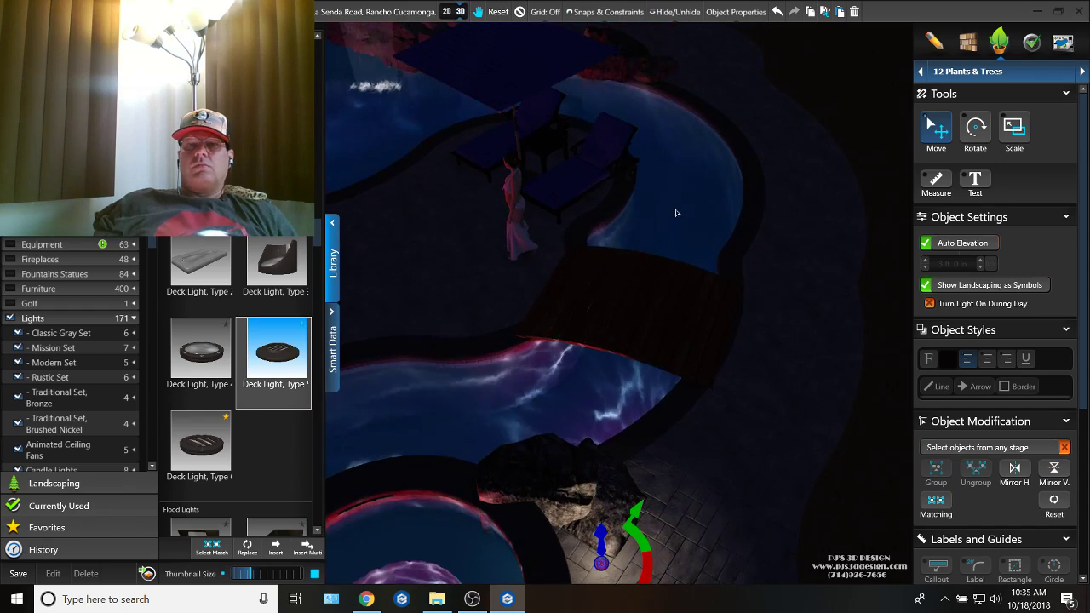
{"action": "middle_click_drag", "start_coordinate": [574, 264], "coordinate": [715, 350]}
{"action": "middle_click_drag", "start_coordinate": [585, 280], "coordinate": [830, 329]}
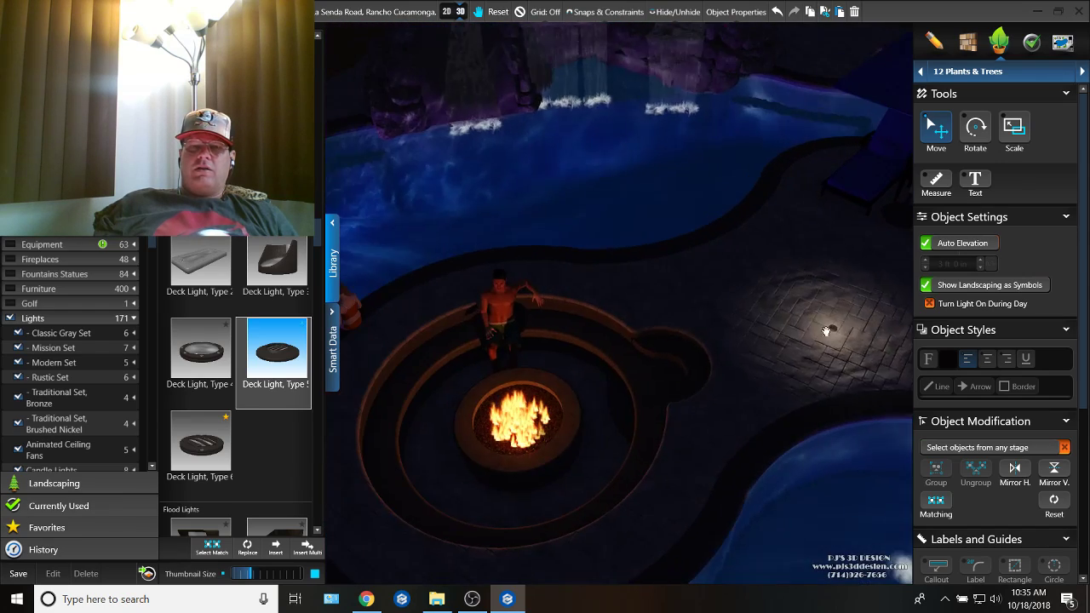
{"action": "middle_click_drag", "start_coordinate": [722, 343], "coordinate": [670, 390]}
{"action": "middle_click_drag", "start_coordinate": [766, 345], "coordinate": [663, 427]}
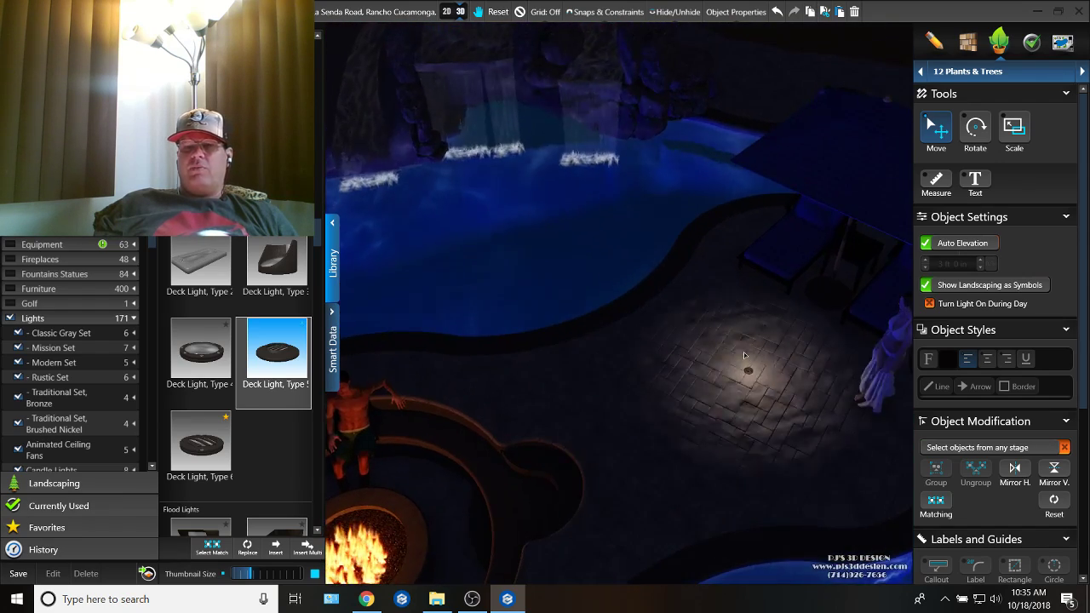
{"action": "middle_click_drag", "start_coordinate": [770, 328], "coordinate": [640, 281]}
{"action": "left_click", "coordinate": [729, 391]}
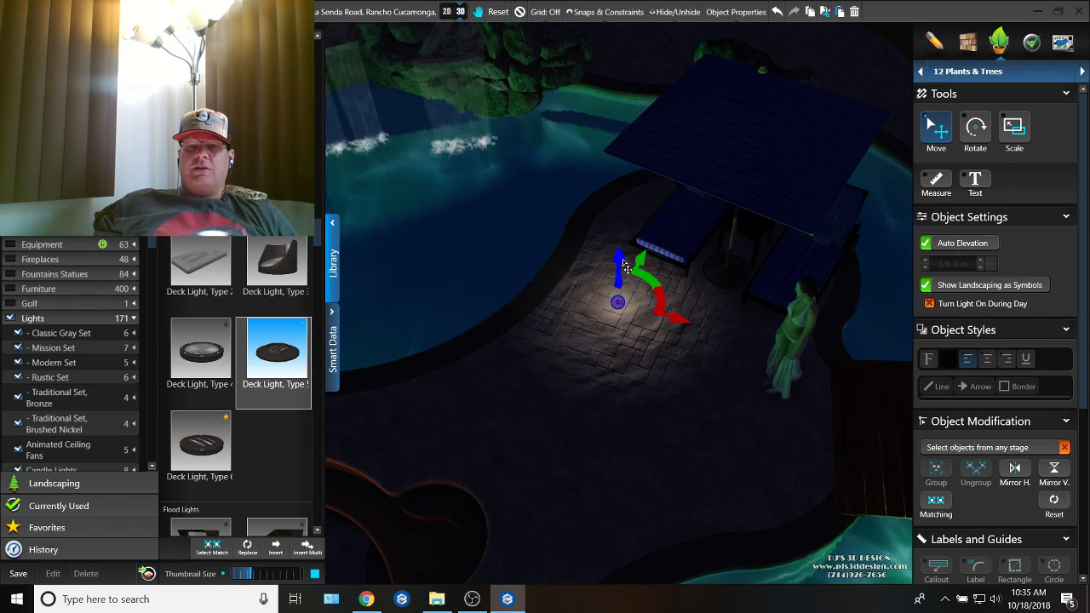
{"action": "left_click_drag", "start_coordinate": [622, 264], "coordinate": [623, 271]}
Step: Place Type 5 deck lights at both ends of the wooden bridge, one near the standing woman and one across the water
{"action": "key", "text": "space"}
{"action": "middle_click_drag", "start_coordinate": [705, 389], "coordinate": [552, 339]}
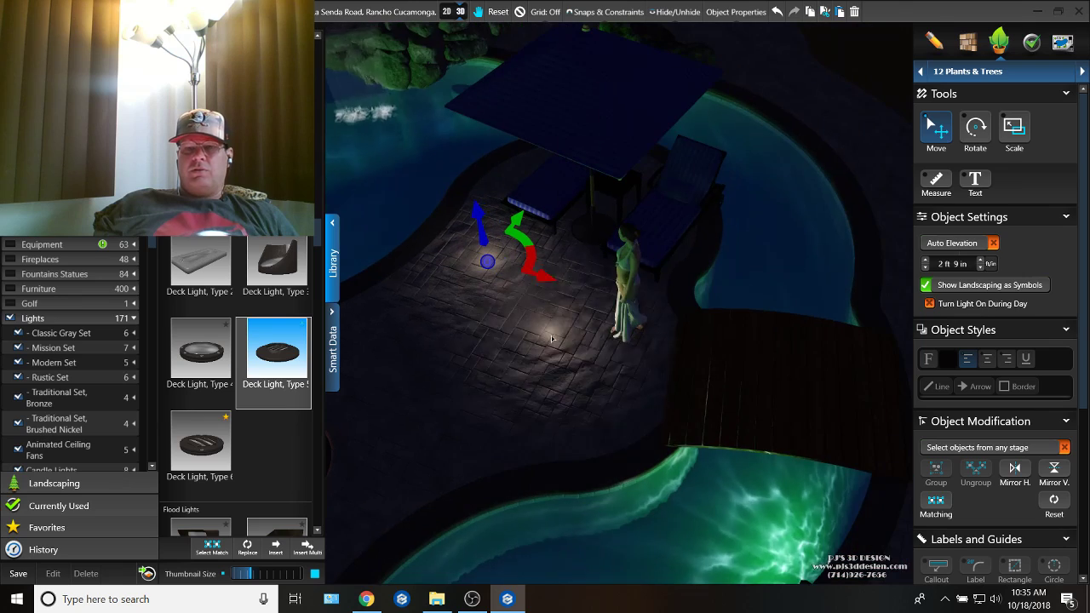
{"action": "left_click", "coordinate": [644, 378]}
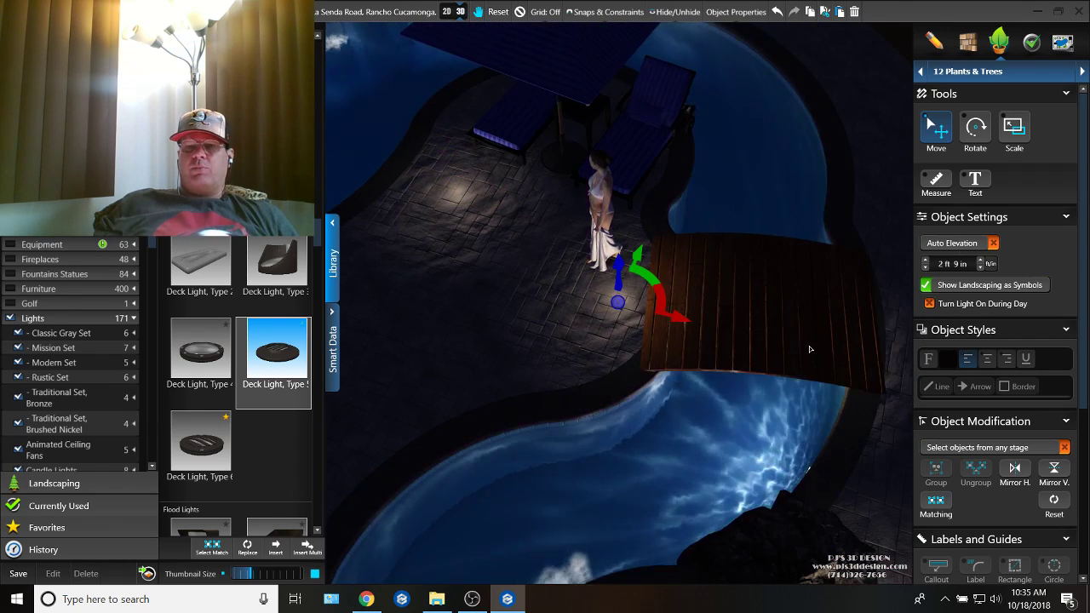
{"action": "middle_click_drag", "start_coordinate": [810, 349], "coordinate": [613, 352]}
{"action": "key", "text": "space"}
{"action": "left_click", "coordinate": [706, 338]}
Step: Place Type 5 deck lights beside the boulder behind the loungers and at the deck-side base of the waterfall rocks
{"action": "middle_click_drag", "start_coordinate": [706, 338], "coordinate": [760, 555]}
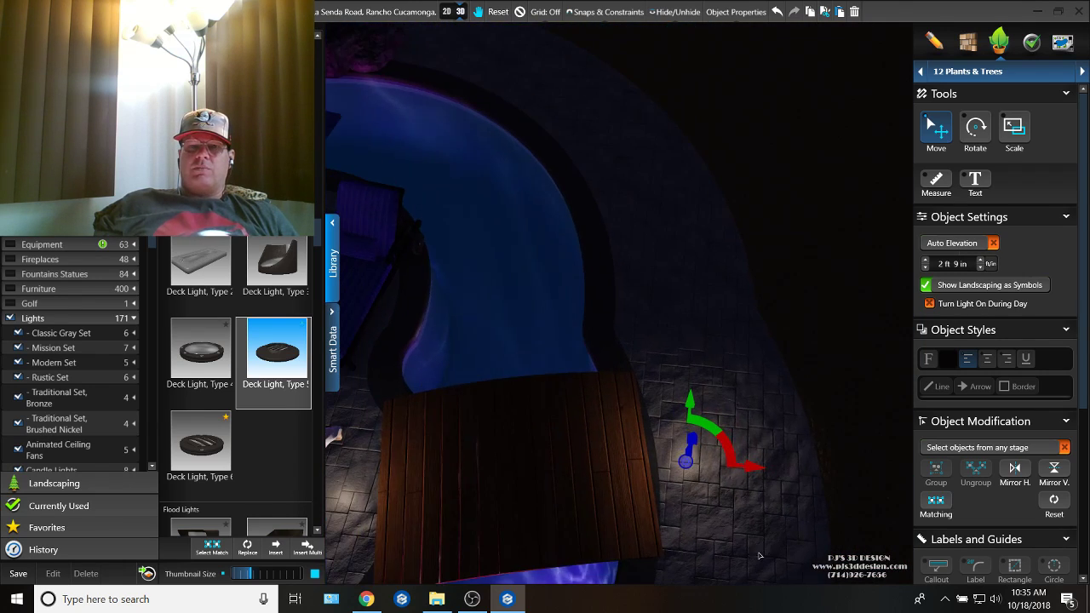
{"action": "middle_click_drag", "start_coordinate": [650, 305], "coordinate": [695, 379]}
{"action": "key", "text": "space"}
{"action": "middle_click_drag", "start_coordinate": [540, 195], "coordinate": [605, 321]}
{"action": "scroll", "coordinate": [605, 321], "scroll_direction": "up", "scroll_amount": 2}
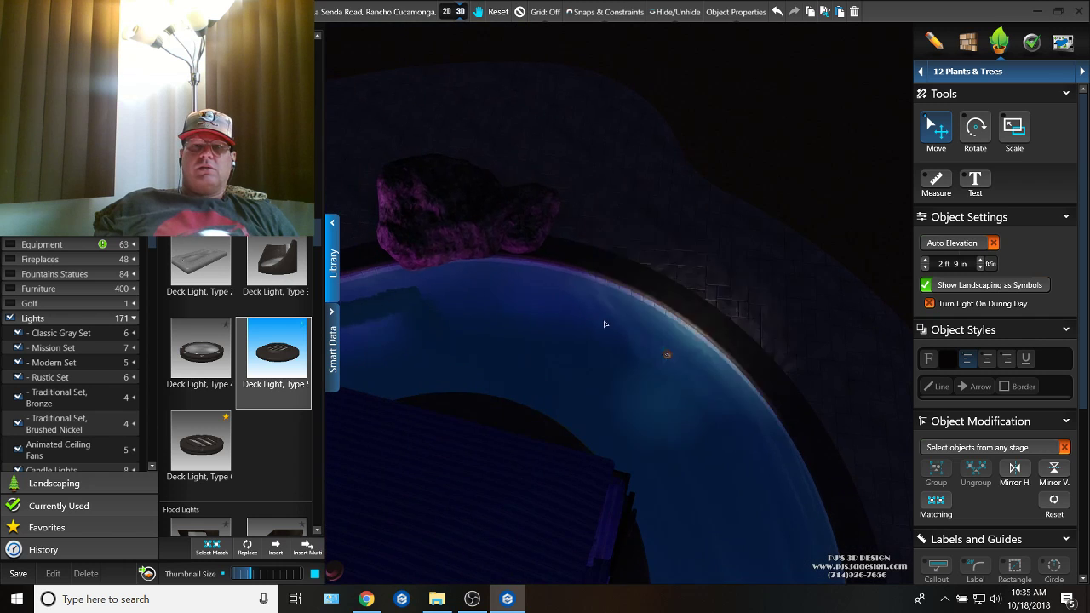
{"action": "left_click", "coordinate": [518, 197]}
{"action": "middle_click_drag", "start_coordinate": [517, 197], "coordinate": [795, 257]}
{"action": "key", "text": "space"}
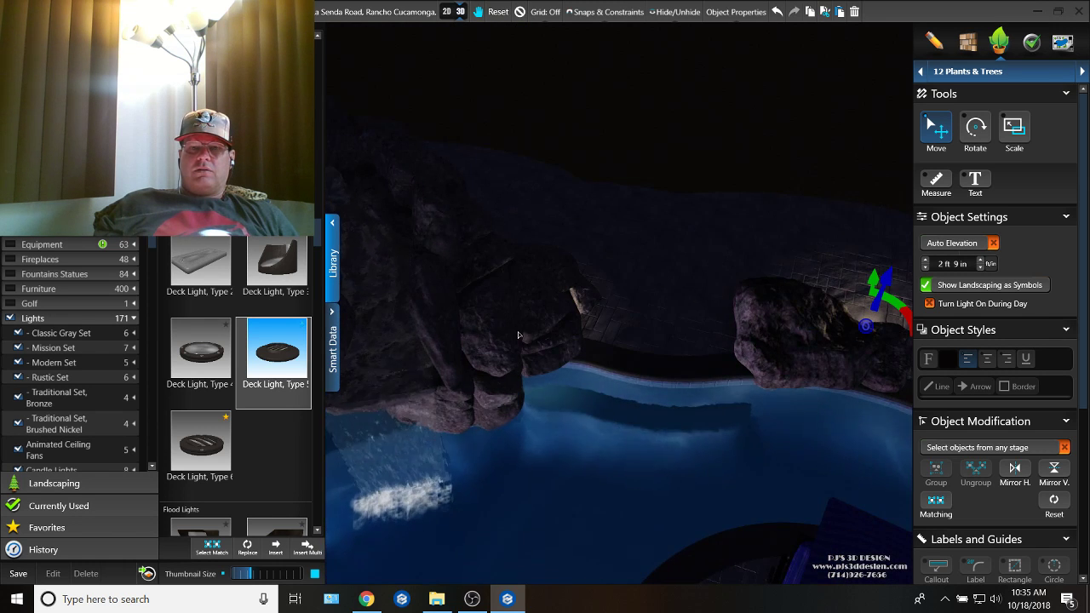
{"action": "left_click", "coordinate": [586, 341]}
Step: Place a Type 5 deck light in the rocks beside the waterfall and raise it to an elevation of 5 ft 10 in
{"action": "middle_click_drag", "start_coordinate": [509, 223], "coordinate": [641, 341]}
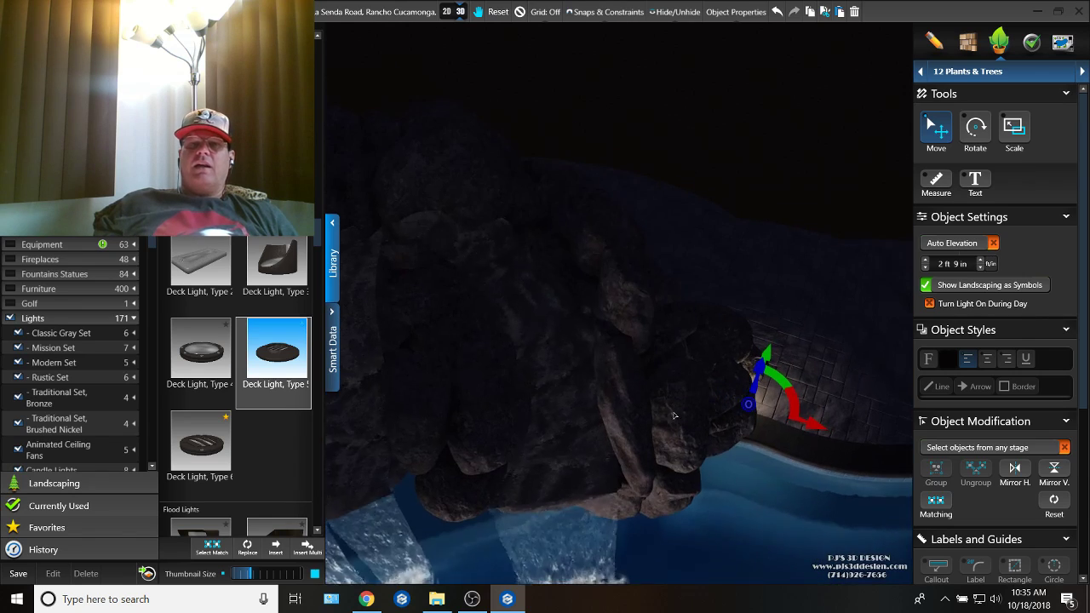
{"action": "key", "text": "space"}
{"action": "left_click", "coordinate": [619, 315]}
{"action": "left_click_drag", "start_coordinate": [621, 261], "coordinate": [620, 216]}
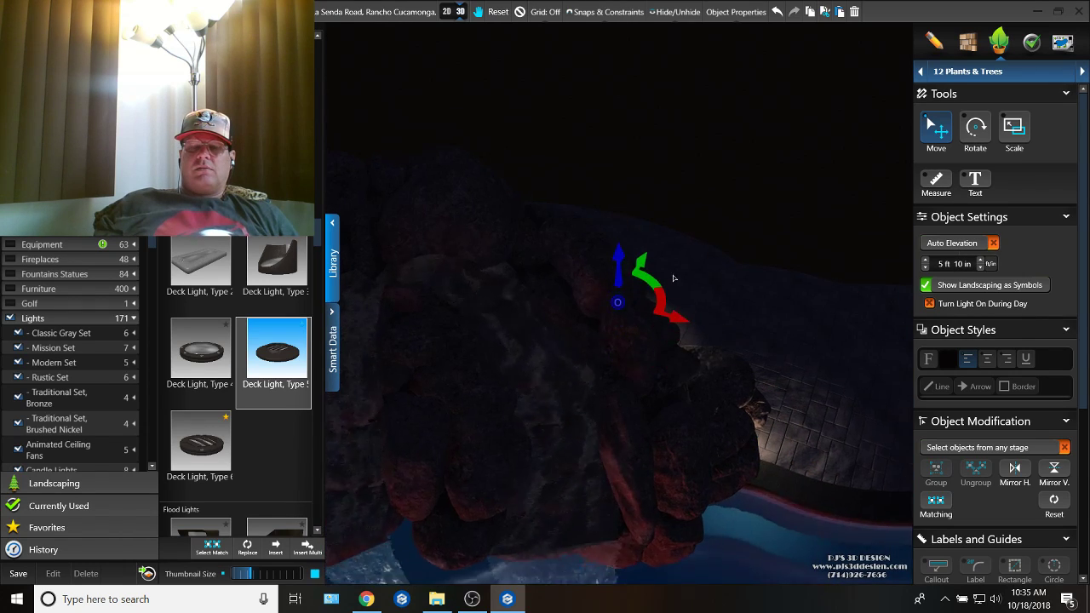
Step: Place a copy of the 2 ft 9 in Type 5 deck light on the deck side of the boulder nearest the waterfall rocks
{"action": "right_click_drag", "start_coordinate": [673, 279], "coordinate": [568, 389]}
{"action": "right_click_drag", "start_coordinate": [651, 332], "coordinate": [565, 348]}
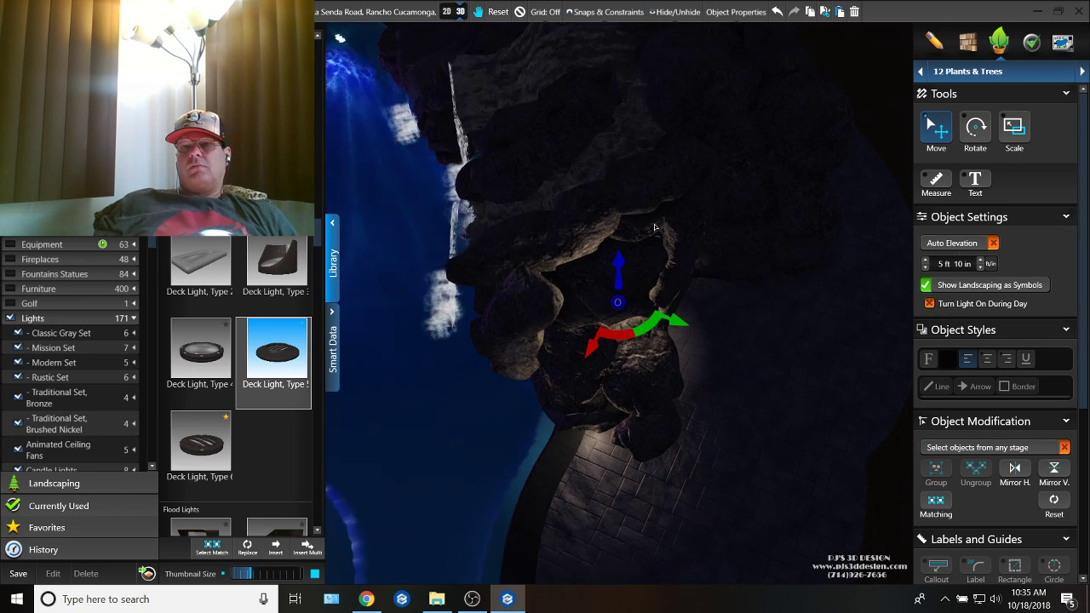
{"action": "right_click_drag", "start_coordinate": [654, 226], "coordinate": [867, 388]}
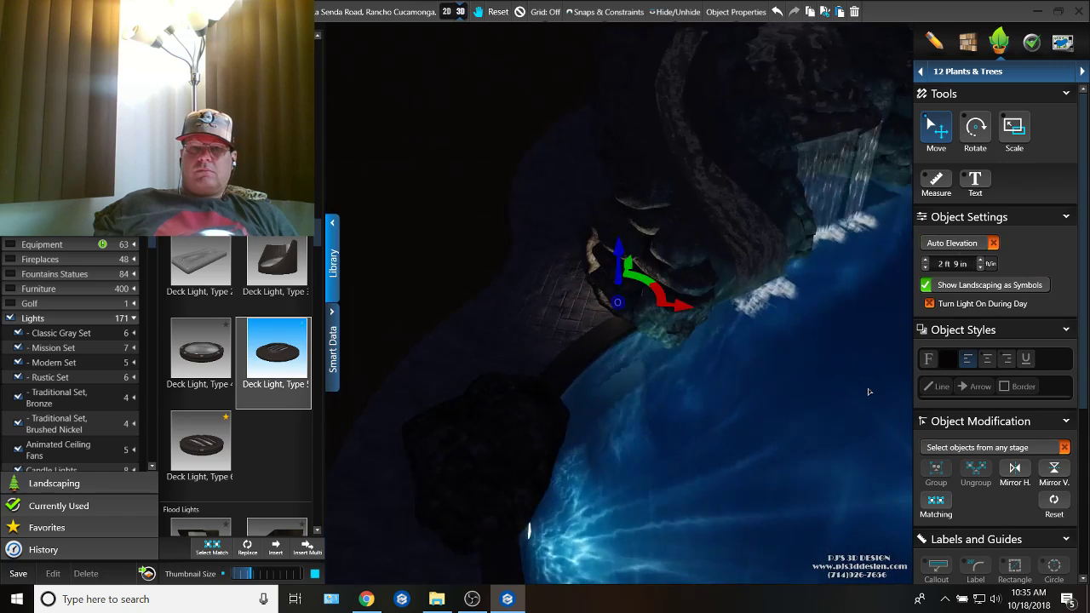
{"action": "middle_click_drag", "start_coordinate": [693, 379], "coordinate": [673, 456]}
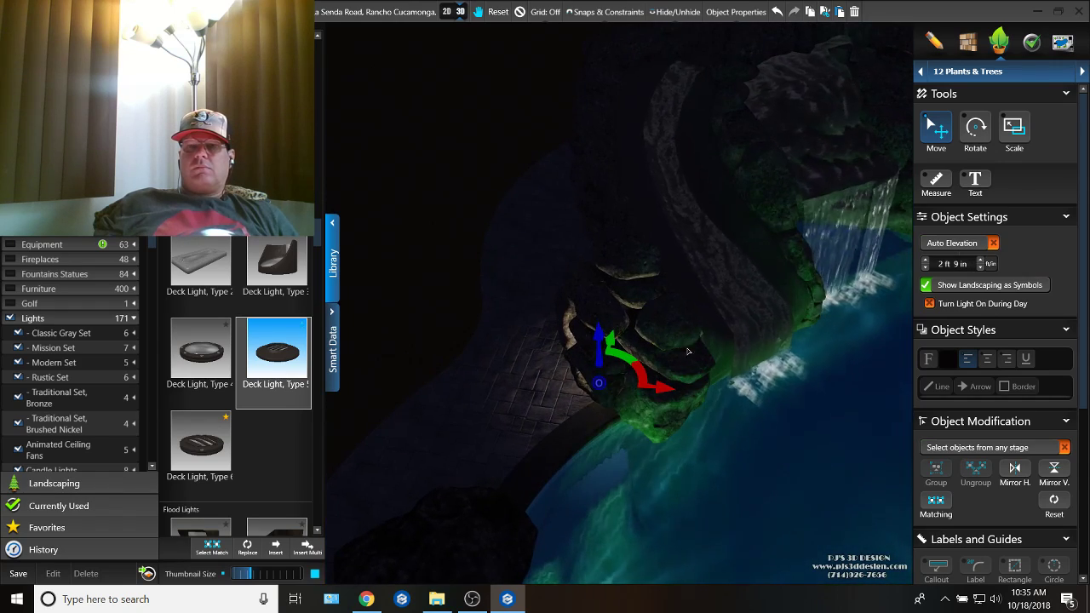
{"action": "right_click_drag", "start_coordinate": [673, 457], "coordinate": [666, 427]}
{"action": "middle_click_drag", "start_coordinate": [666, 427], "coordinate": [693, 361]}
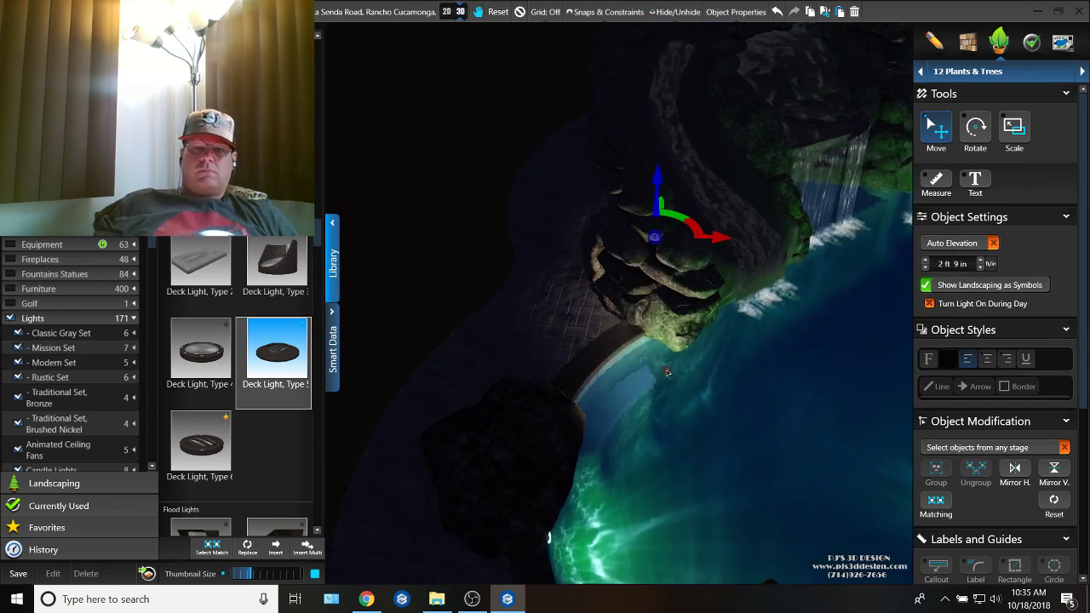
{"action": "middle_click_drag", "start_coordinate": [547, 533], "coordinate": [771, 367]}
{"action": "key", "text": "ctrl+v"}
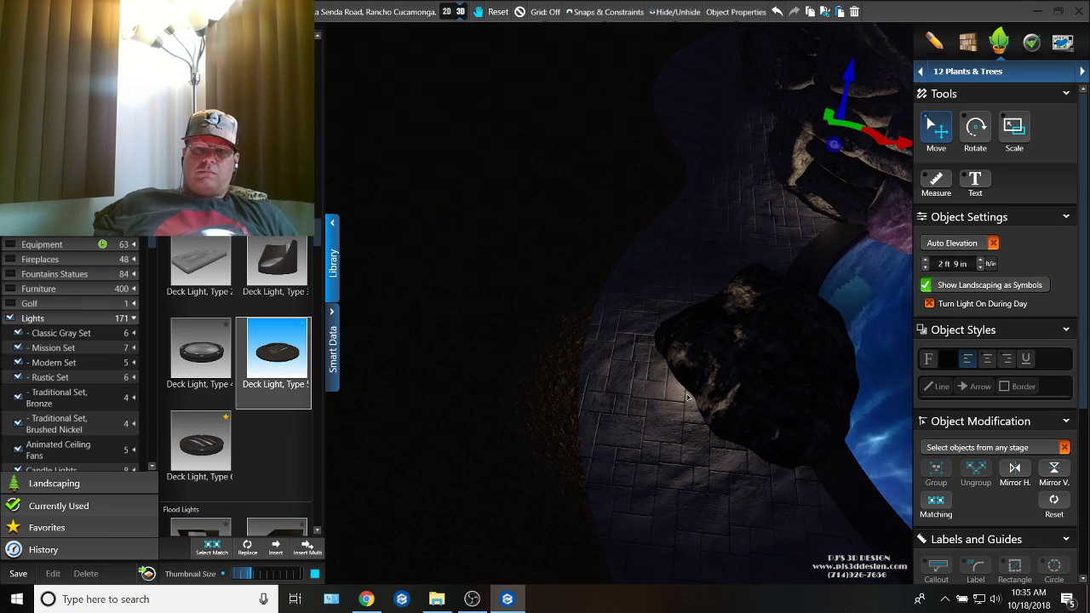
{"action": "scroll", "coordinate": [706, 409], "scroll_direction": "down", "scroll_amount": 5}
{"action": "middle_click_drag", "start_coordinate": [681, 328], "coordinate": [528, 296]}
{"action": "right_click_drag", "start_coordinate": [558, 477], "coordinate": [577, 411]}
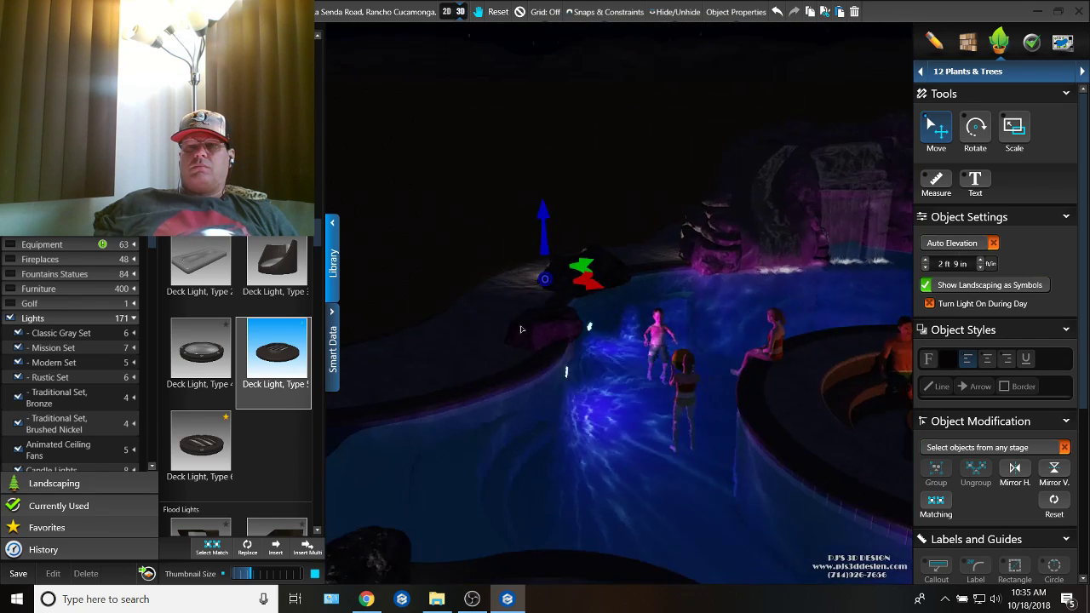
Step: Collapse the object library and examine the night lighting across the whole pool, deck and stairs
{"action": "scroll", "coordinate": [576, 411], "scroll_direction": "down", "scroll_amount": 5}
{"action": "middle_click_drag", "start_coordinate": [577, 410], "coordinate": [618, 362]}
{"action": "scroll", "coordinate": [617, 363], "scroll_direction": "up", "scroll_amount": 3}
{"action": "scroll", "coordinate": [628, 324], "scroll_direction": "down", "scroll_amount": 5}
{"action": "middle_click_drag", "start_coordinate": [627, 300], "coordinate": [525, 290]}
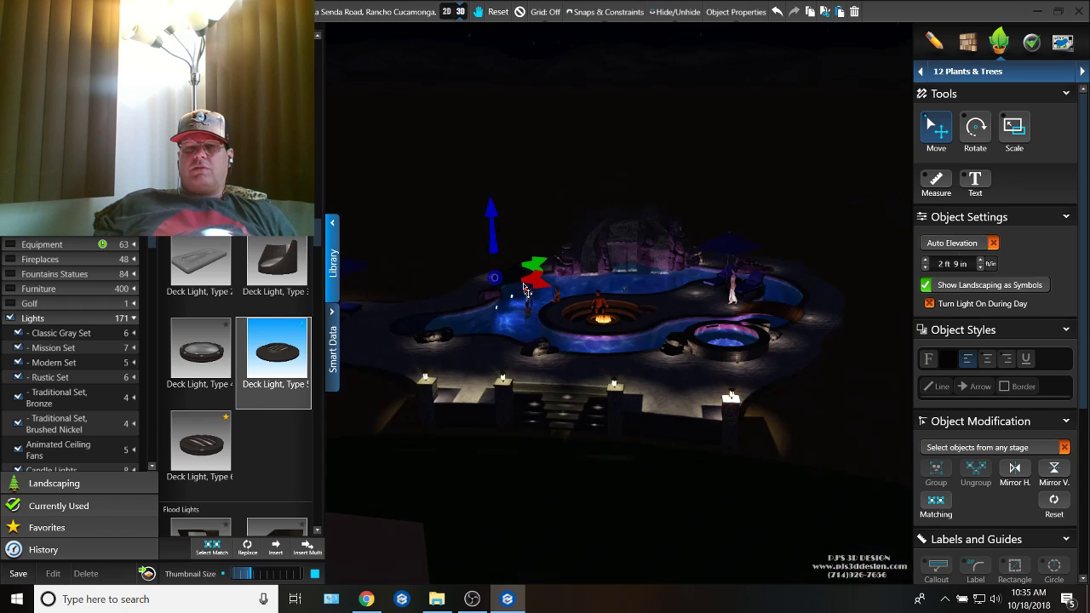
{"action": "left_click", "coordinate": [334, 271]}
{"action": "middle_click_drag", "start_coordinate": [499, 314], "coordinate": [627, 383]}
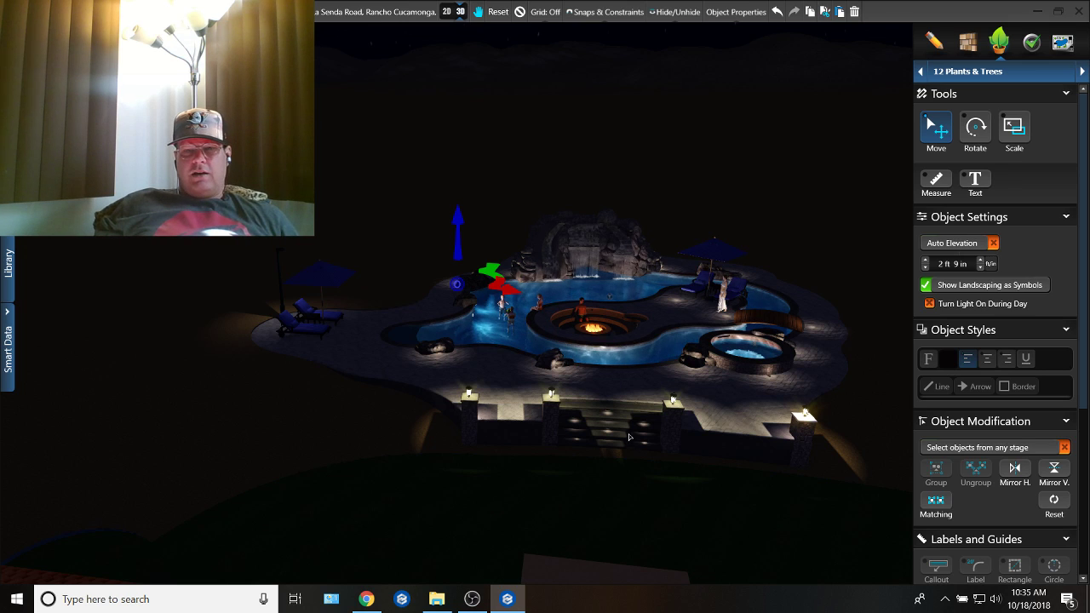
{"action": "right_click_drag", "start_coordinate": [627, 384], "coordinate": [607, 370]}
{"action": "scroll", "coordinate": [607, 369], "scroll_direction": "up", "scroll_amount": 3}
{"action": "scroll", "coordinate": [607, 369], "scroll_direction": "down", "scroll_amount": 3}
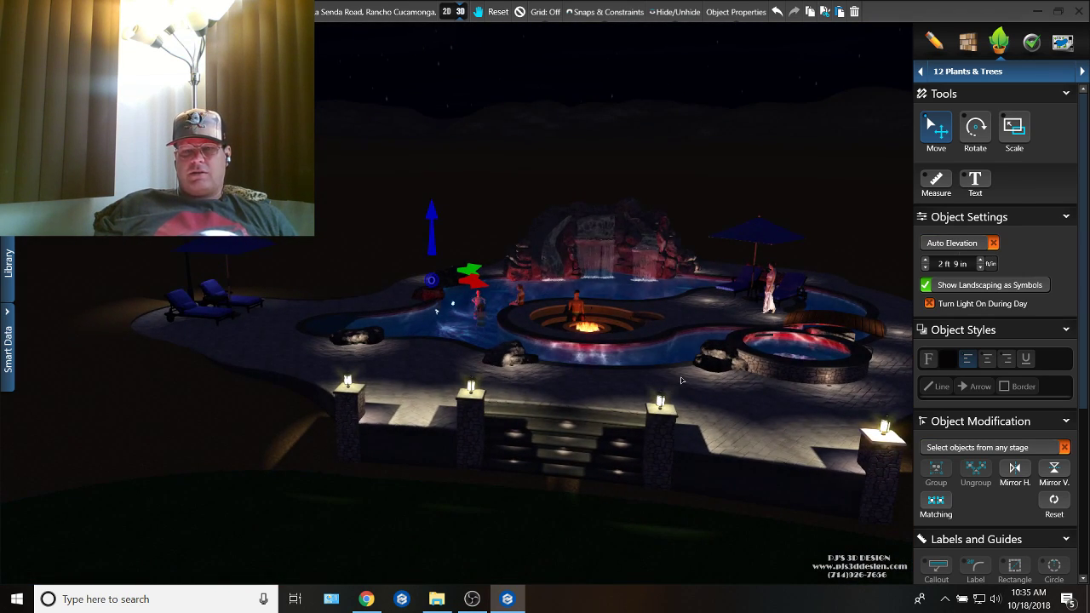
{"action": "right_click_drag", "start_coordinate": [683, 375], "coordinate": [573, 407]}
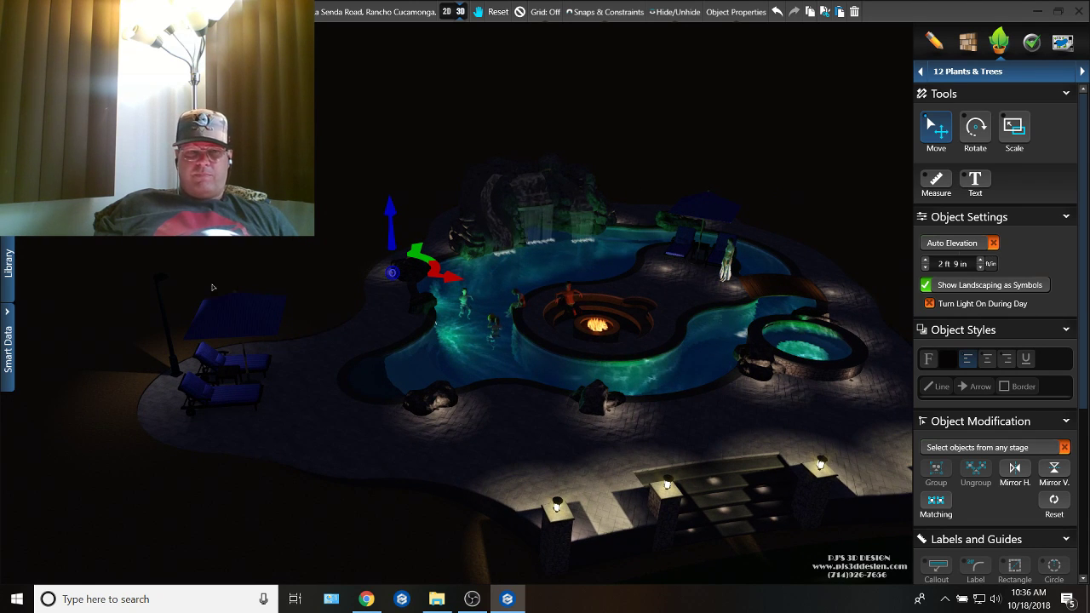
Step: Copy the tall lamp post behind the outer loungers to the deck edge beyond the wooden bridge and rotate the copy toward the pool
{"action": "left_click", "coordinate": [173, 349]}
{"action": "key", "text": "Left"}
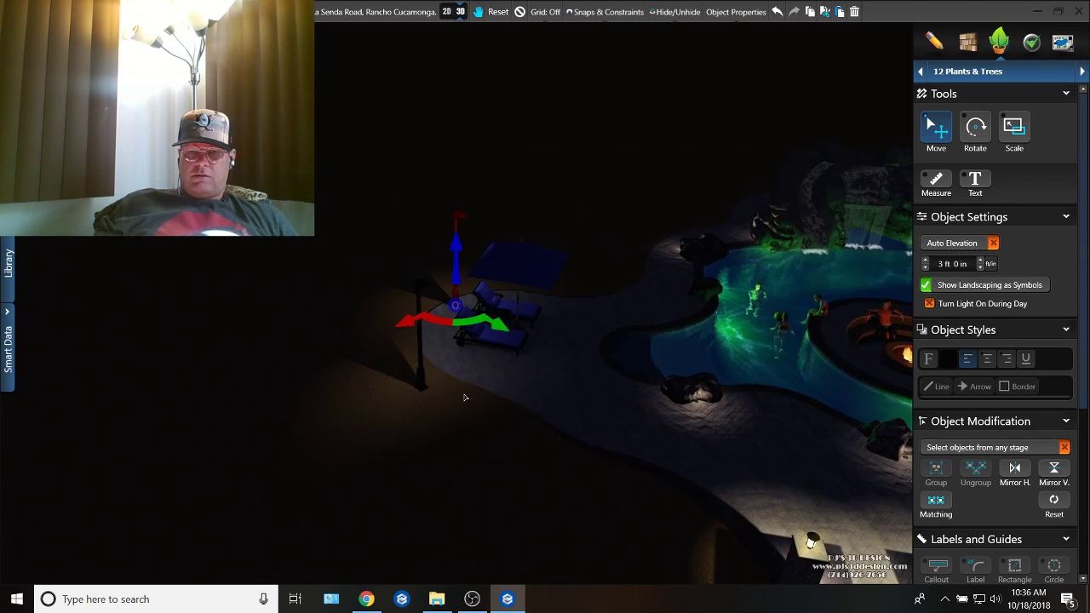
{"action": "key", "text": "Right"}
{"action": "key", "text": "Right"}
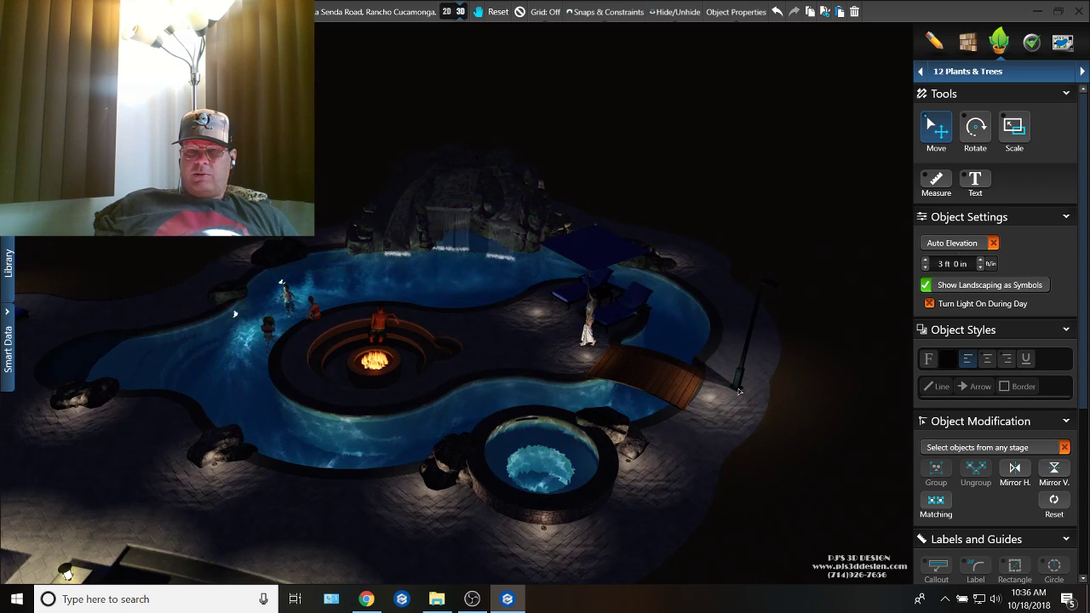
{"action": "left_click", "coordinate": [770, 381]}
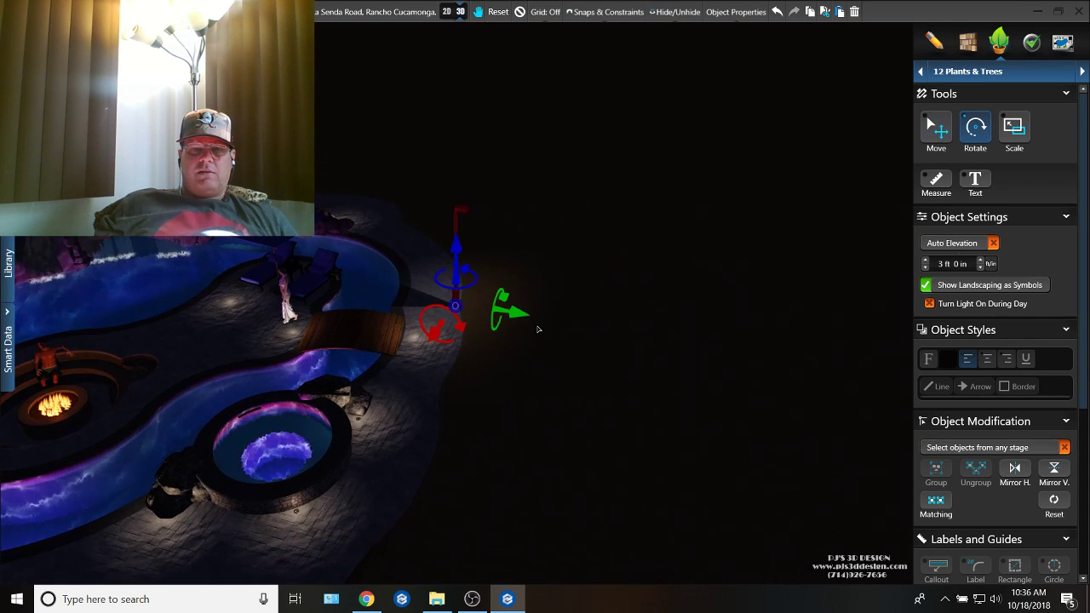
{"action": "left_click_drag", "start_coordinate": [469, 273], "coordinate": [313, 314]}
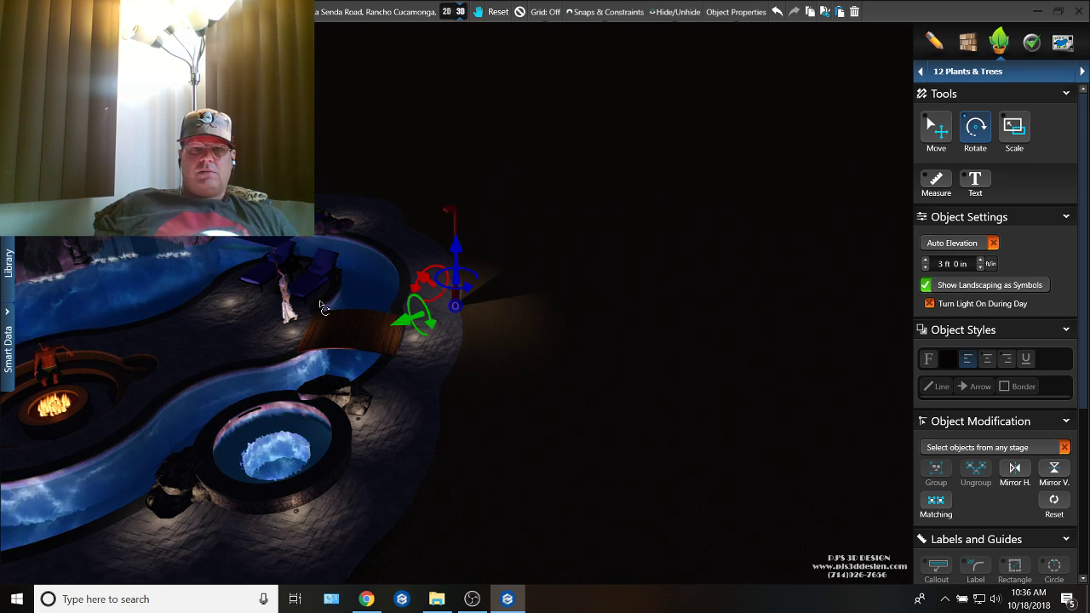
Step: Examine the night lighting around the spa, bridge and pool from the stair side and from above the outer loungers
{"action": "right_click_drag", "start_coordinate": [322, 306], "coordinate": [445, 330]}
{"action": "middle_click_drag", "start_coordinate": [445, 330], "coordinate": [477, 403]}
{"action": "right_click_drag", "start_coordinate": [477, 404], "coordinate": [723, 430]}
{"action": "scroll", "coordinate": [605, 400], "scroll_direction": "down", "scroll_amount": 2}
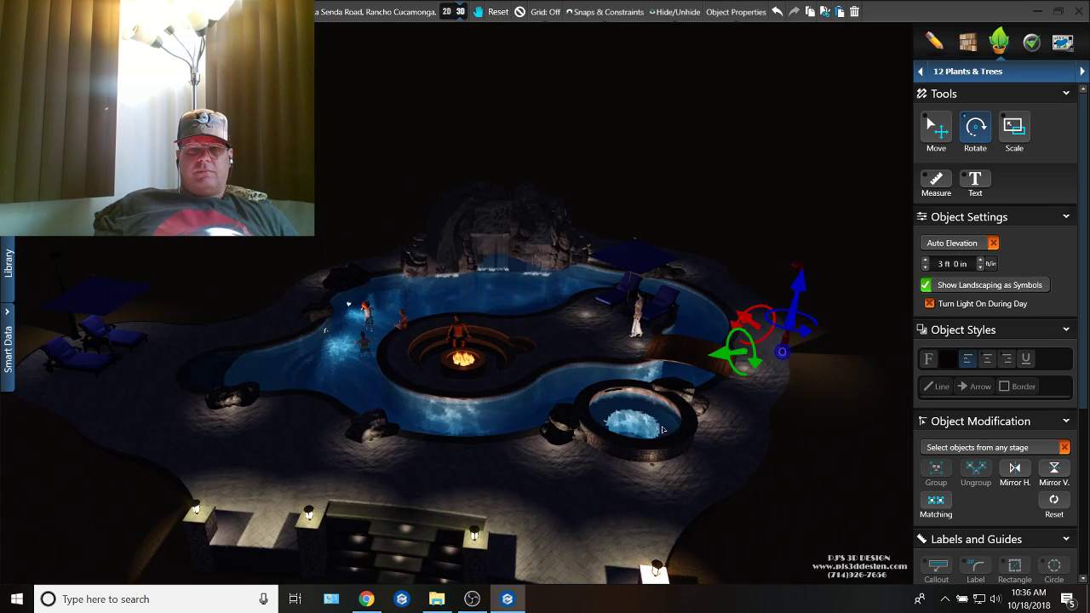
{"action": "mouse_move", "coordinate": [663, 430]}
{"action": "middle_mouse_down"}
{"action": "mouse_move", "coordinate": [536, 424]}
{"action": "mouse_move", "coordinate": [650, 419]}
{"action": "middle_mouse_up"}
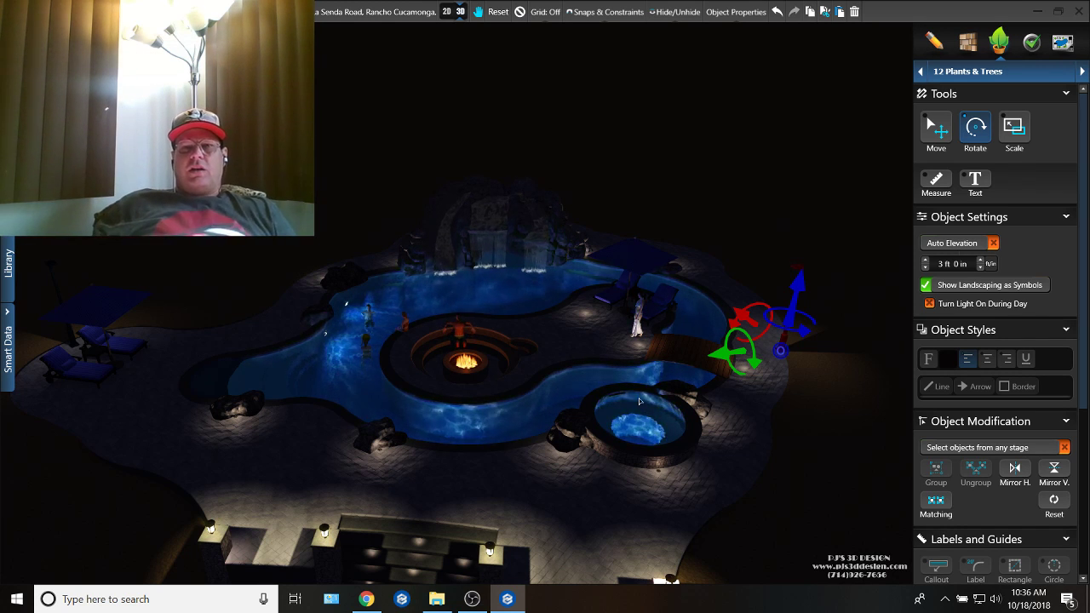
{"action": "middle_click_drag", "start_coordinate": [605, 367], "coordinate": [654, 363]}
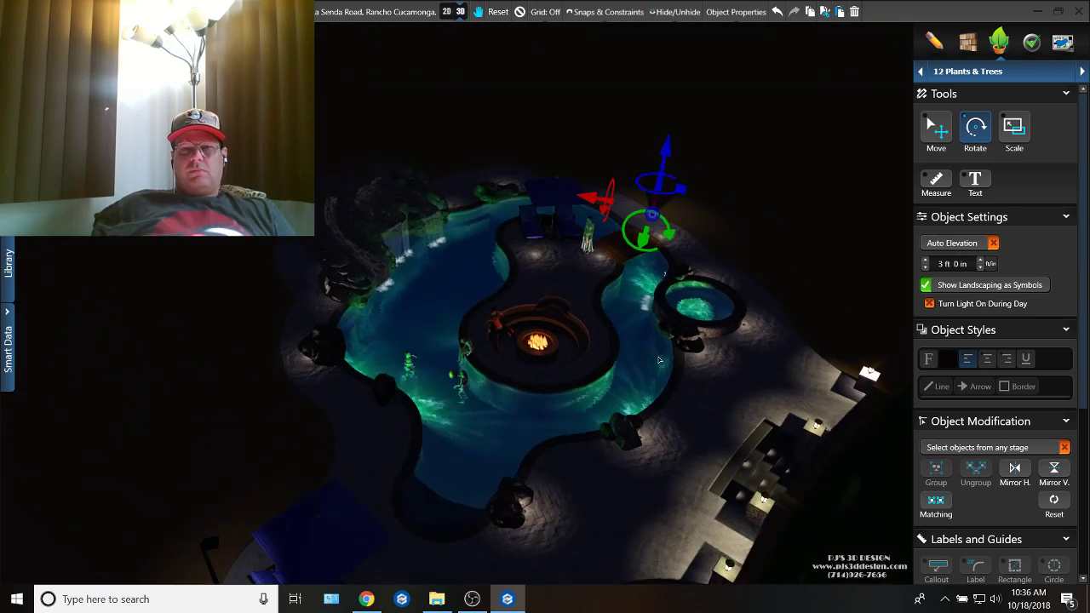
Step: Cycle the time of day through daylight to dusk and inspect the fire pit, pool and waterfall at sunset
{"action": "key", "text": "t"}
{"action": "key", "text": "t"}
{"action": "key", "text": "t"}
{"action": "key", "text": "t"}
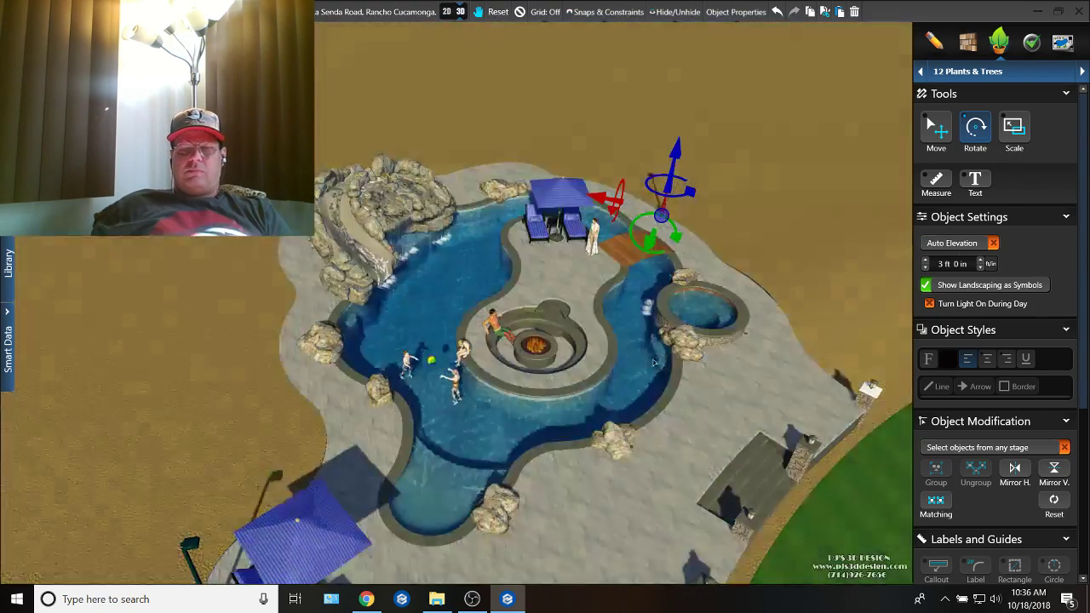
{"action": "key", "text": "t"}
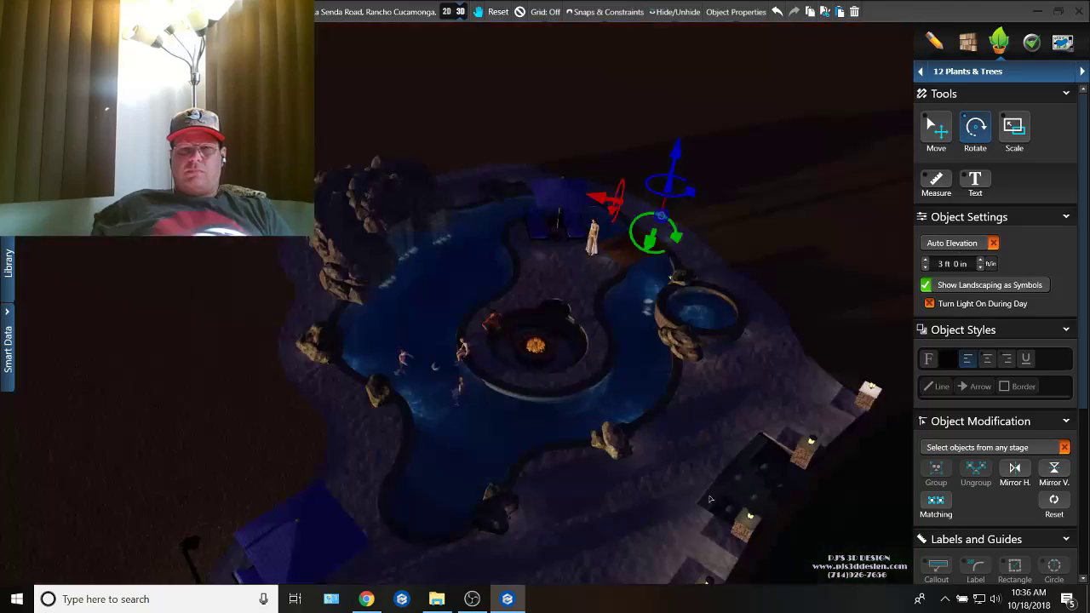
{"action": "middle_click_drag", "start_coordinate": [696, 432], "coordinate": [501, 525]}
{"action": "right_click_drag", "start_coordinate": [522, 383], "coordinate": [344, 376]}
{"action": "scroll", "coordinate": [361, 366], "scroll_direction": "up", "scroll_amount": 6}
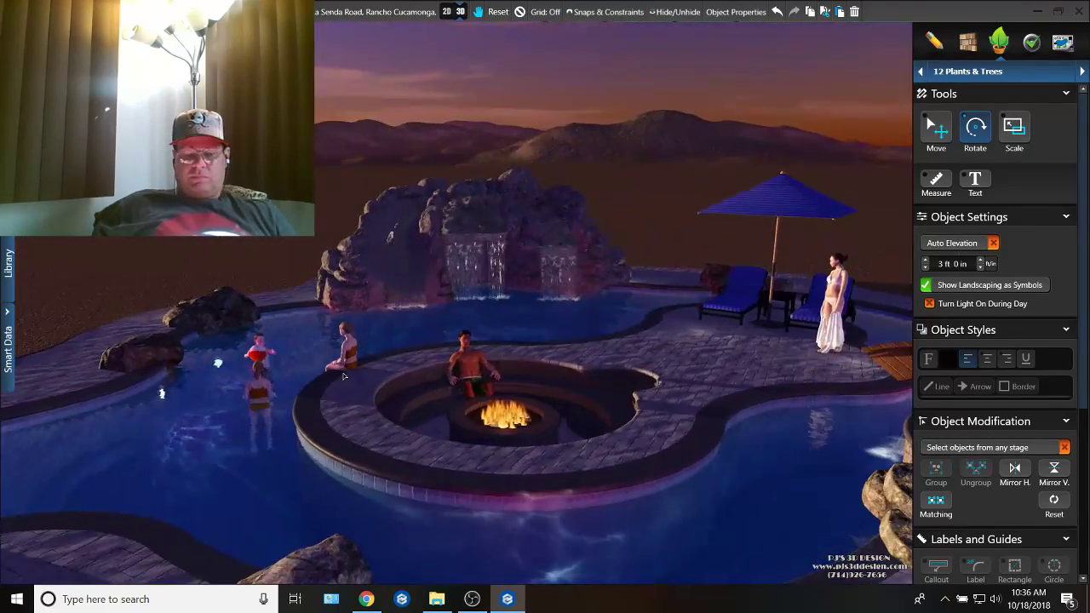
Step: Return the scene to night and examine the pool, spa and deck lighting in 3D from several angles
{"action": "key", "text": "n"}
{"action": "scroll", "coordinate": [383, 388], "scroll_direction": "down", "scroll_amount": 8}
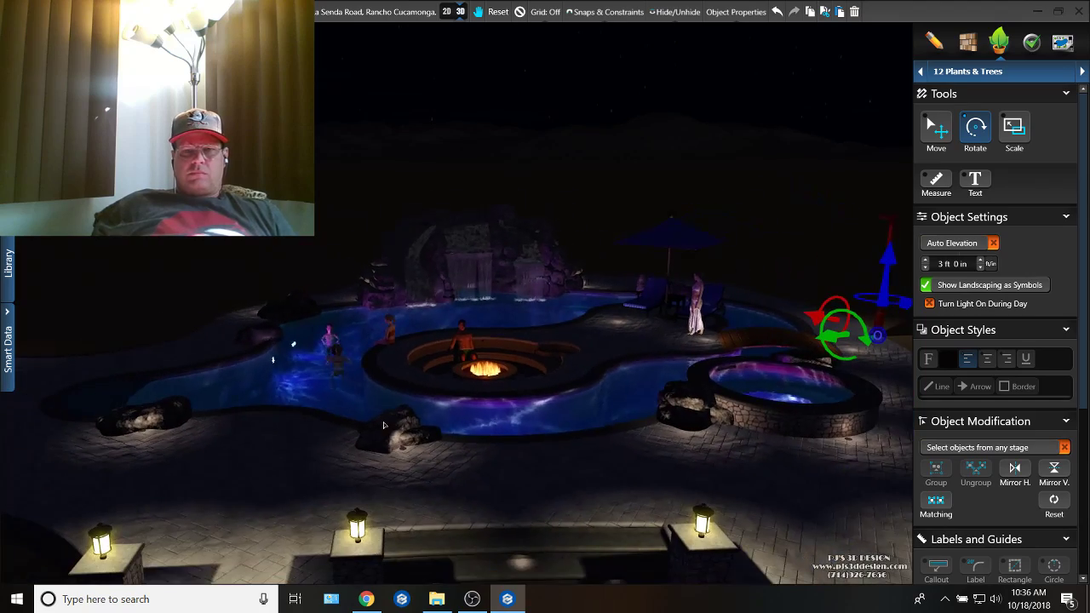
{"action": "right_click_drag", "start_coordinate": [385, 386], "coordinate": [511, 381]}
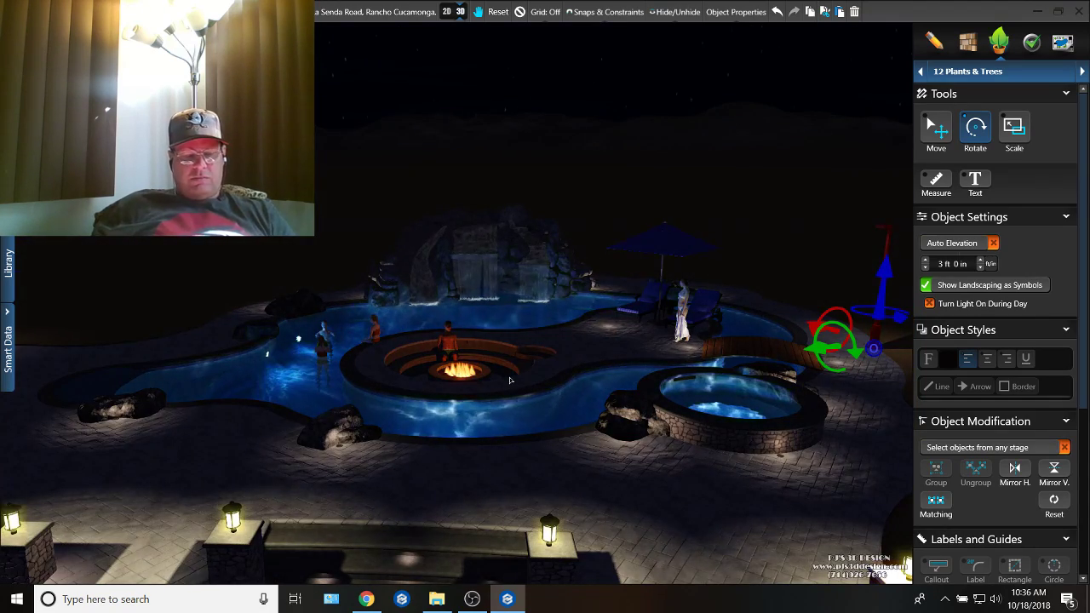
{"action": "key", "text": "space"}
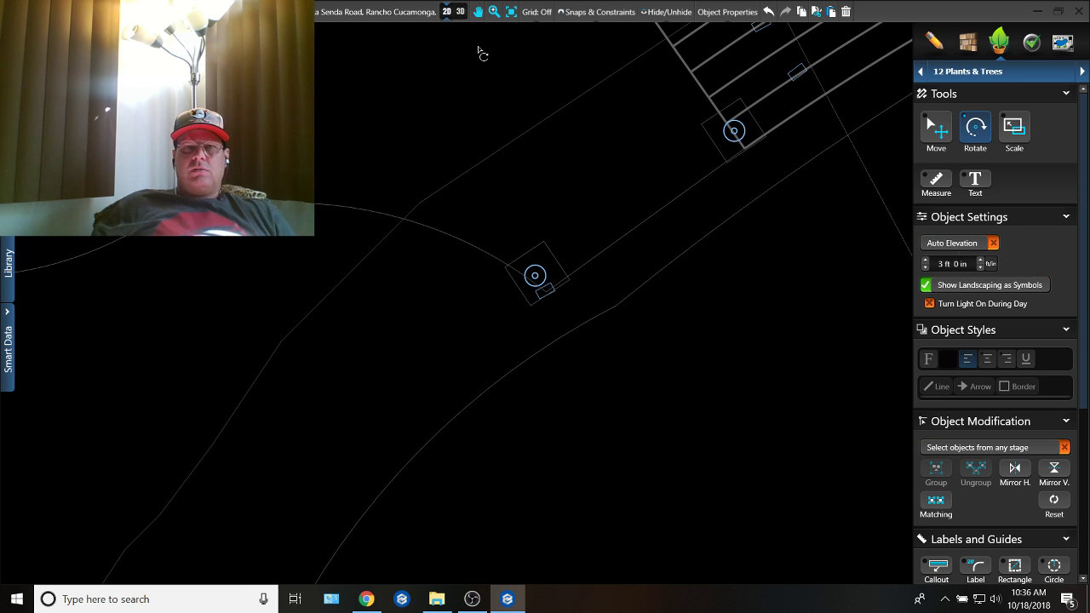
{"action": "left_click", "coordinate": [453, 15]}
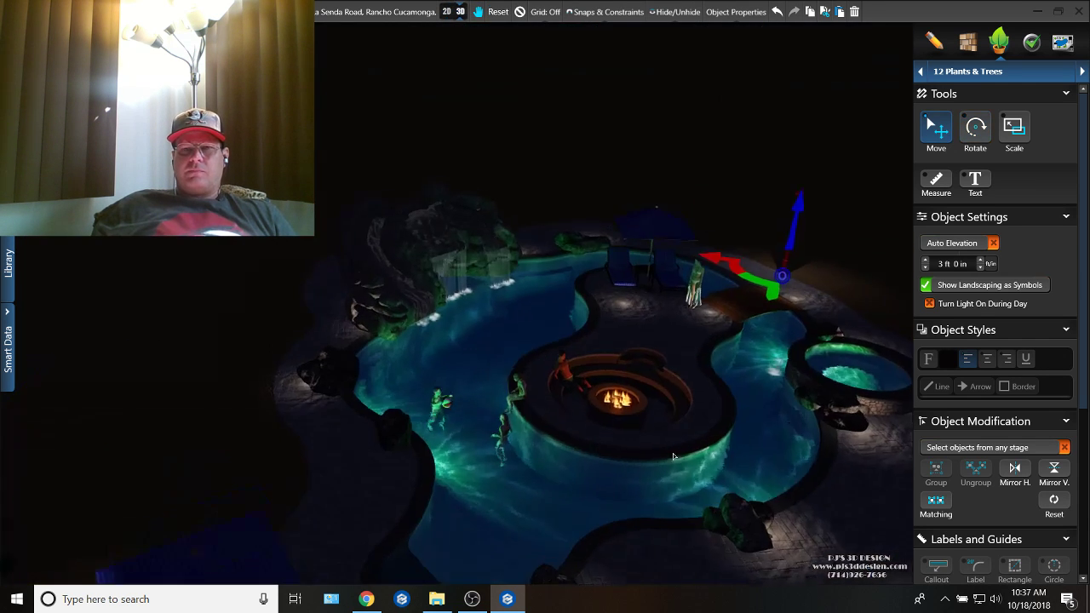
{"action": "right_click_drag", "start_coordinate": [673, 456], "coordinate": [655, 267]}
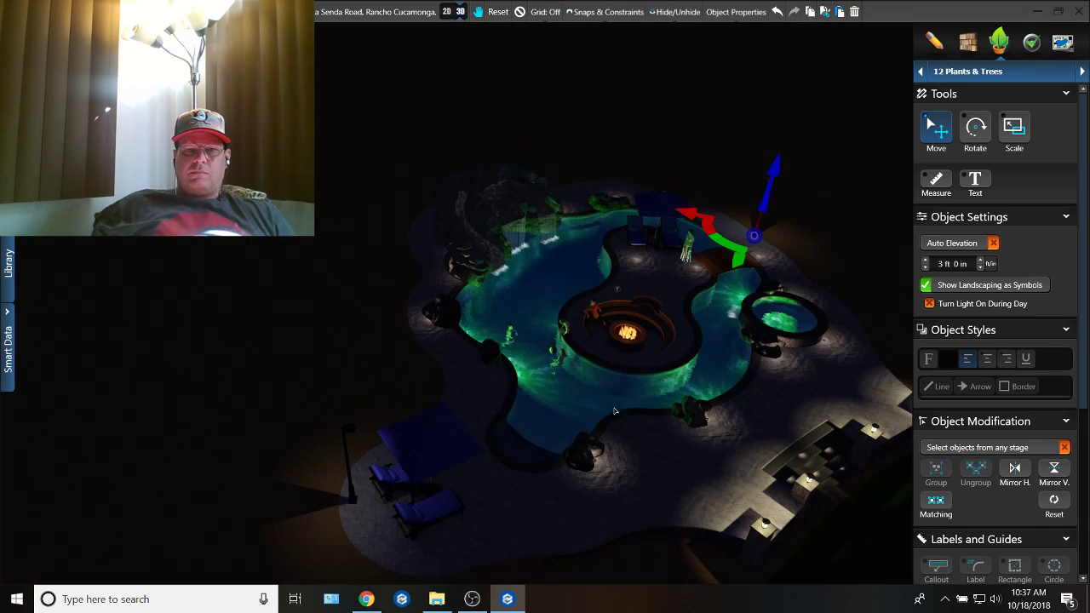
{"action": "right_click_drag", "start_coordinate": [615, 412], "coordinate": [654, 281]}
{"action": "right_click_drag", "start_coordinate": [608, 381], "coordinate": [553, 366]}
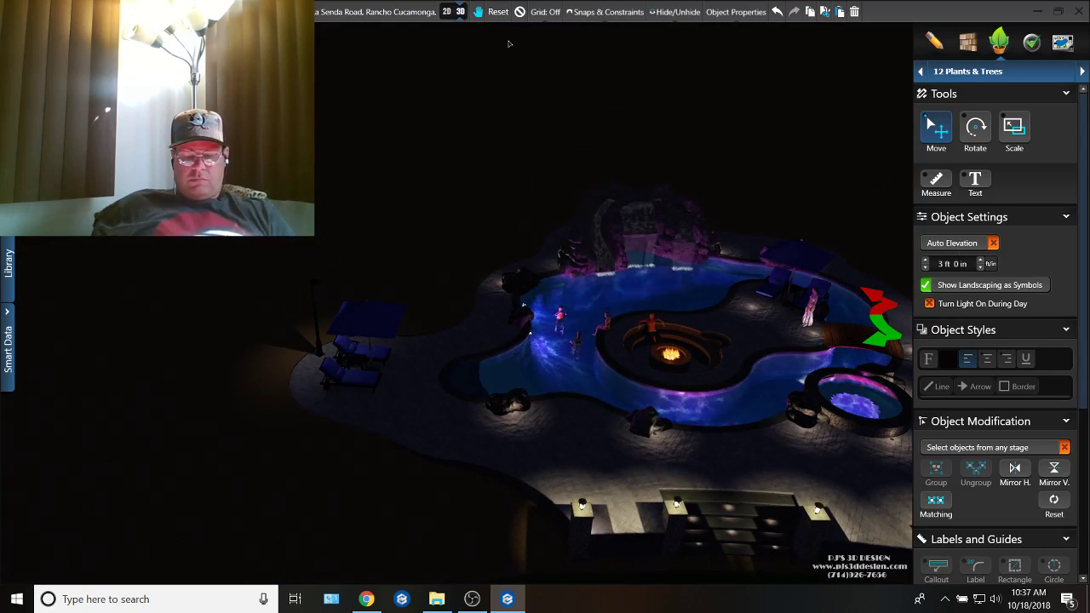
Step: Switch the scene to daylight and inspect the deck around the outer umbrella loungers
{"action": "key", "text": "n"}
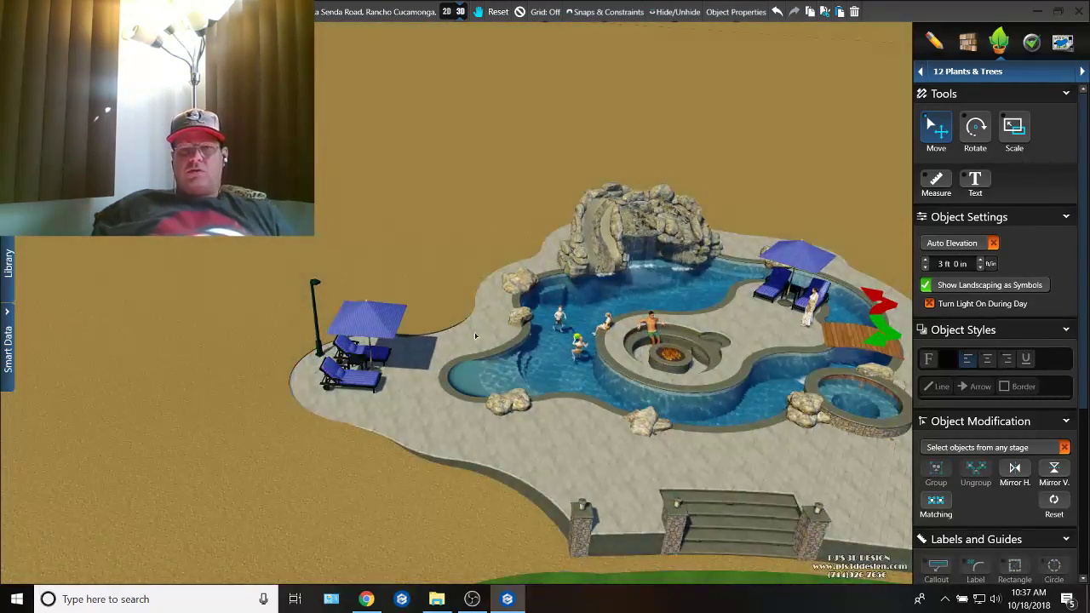
{"action": "right_click_drag", "start_coordinate": [476, 336], "coordinate": [413, 298]}
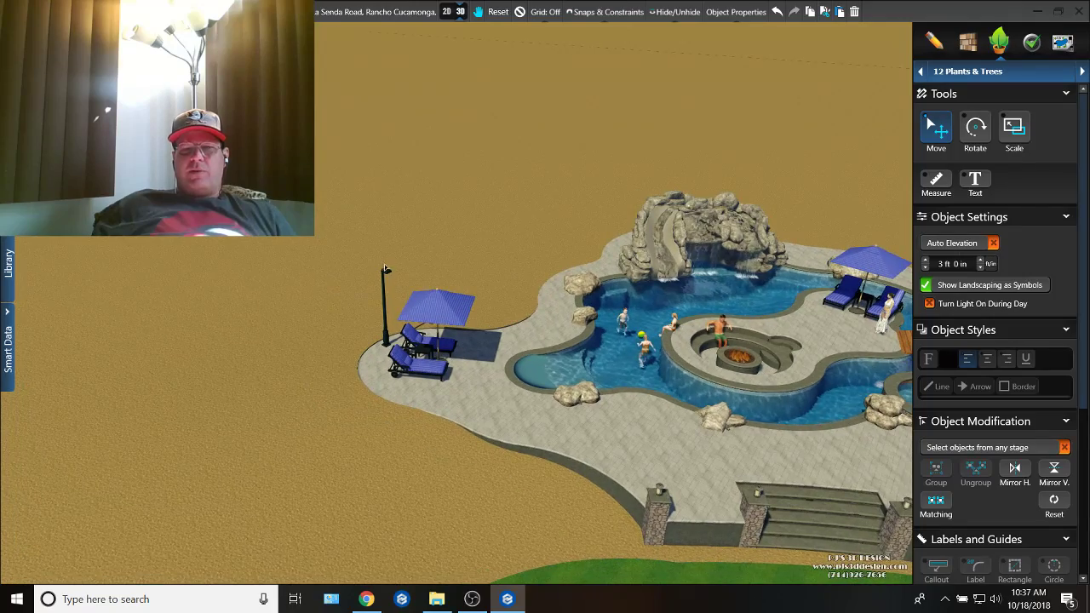
{"action": "right_click_drag", "start_coordinate": [465, 325], "coordinate": [430, 350]}
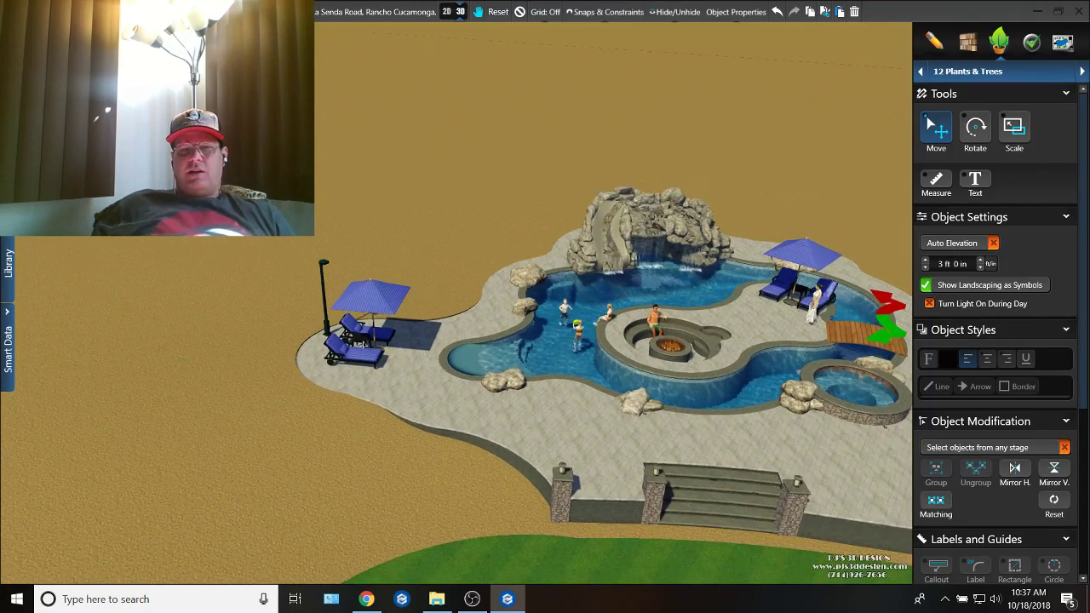
{"action": "scroll", "coordinate": [365, 344], "scroll_direction": "up", "scroll_amount": 3}
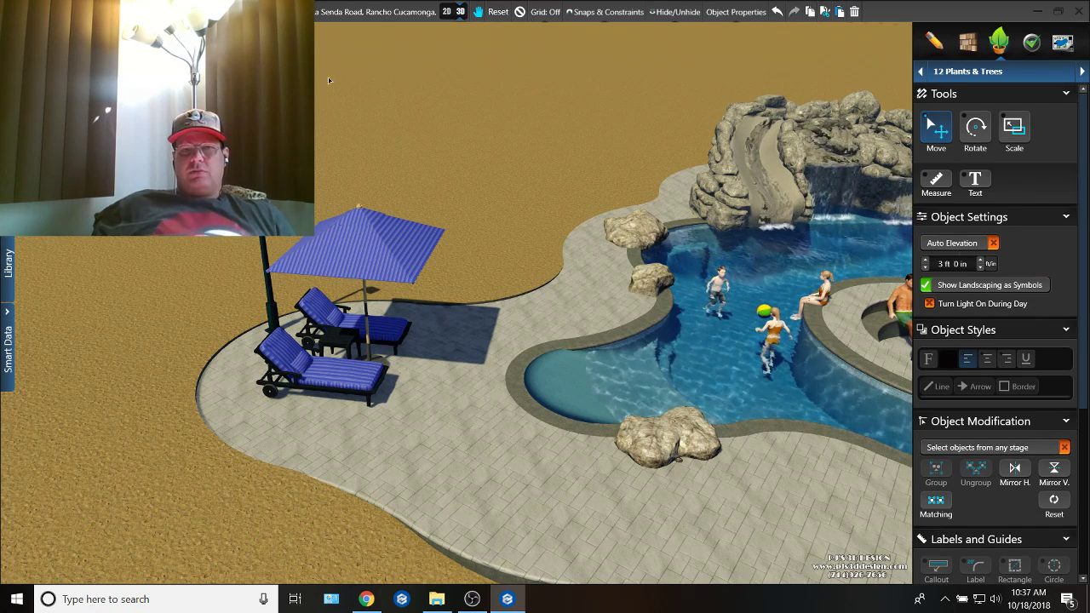
Step: In the 2D plan, redraw the hardscape edge beside the outer loungers with arcs of about 13 ft 7 in, 8 ft 7 in and 5 ft 2 in radius
{"action": "left_click", "coordinate": [445, 13]}
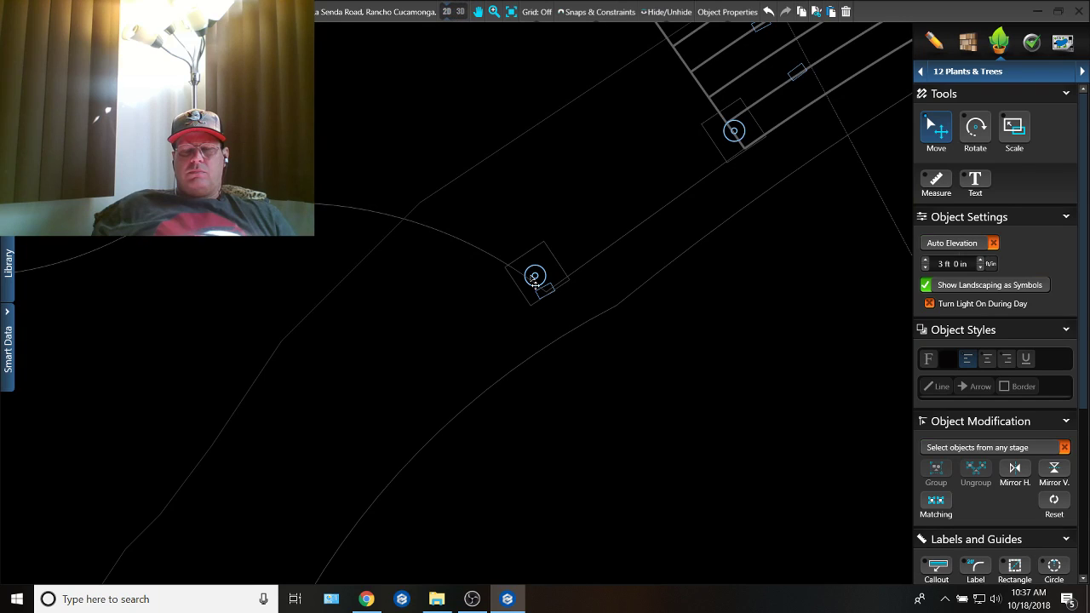
{"action": "scroll", "coordinate": [502, 295], "scroll_direction": "down", "scroll_amount": 5}
{"action": "double_click", "coordinate": [501, 294]}
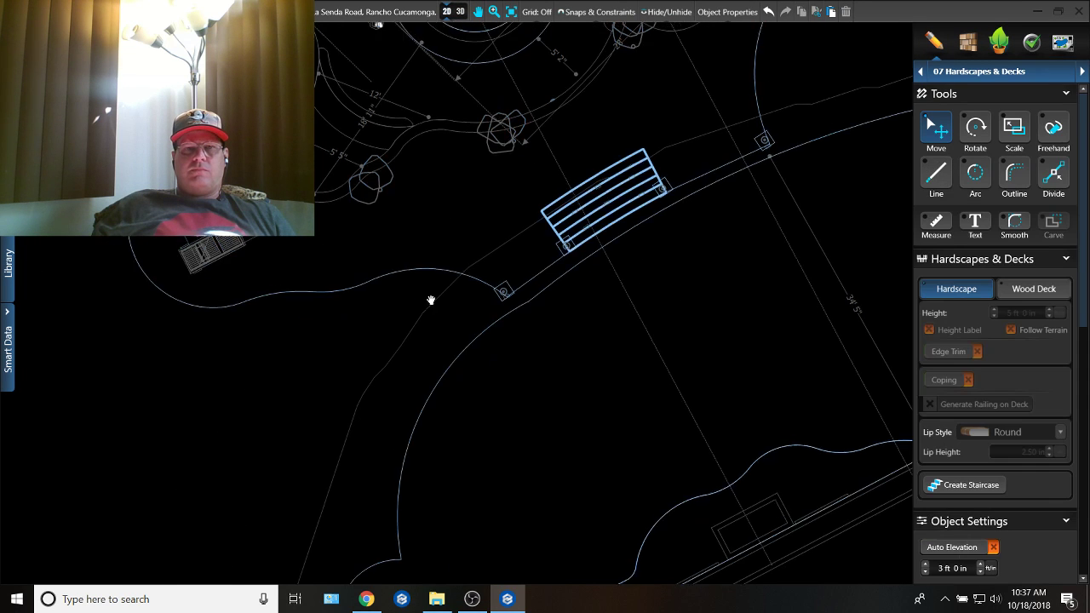
{"action": "middle_click_drag", "start_coordinate": [431, 302], "coordinate": [609, 469]}
{"action": "scroll", "coordinate": [409, 213], "scroll_direction": "up", "scroll_amount": 3}
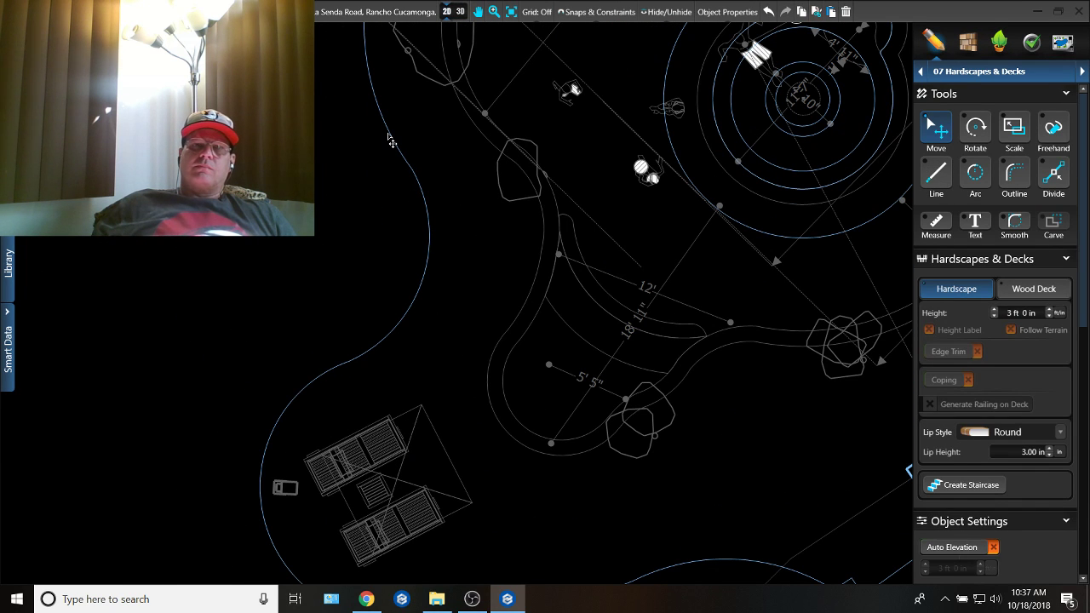
{"action": "left_click", "coordinate": [391, 142]}
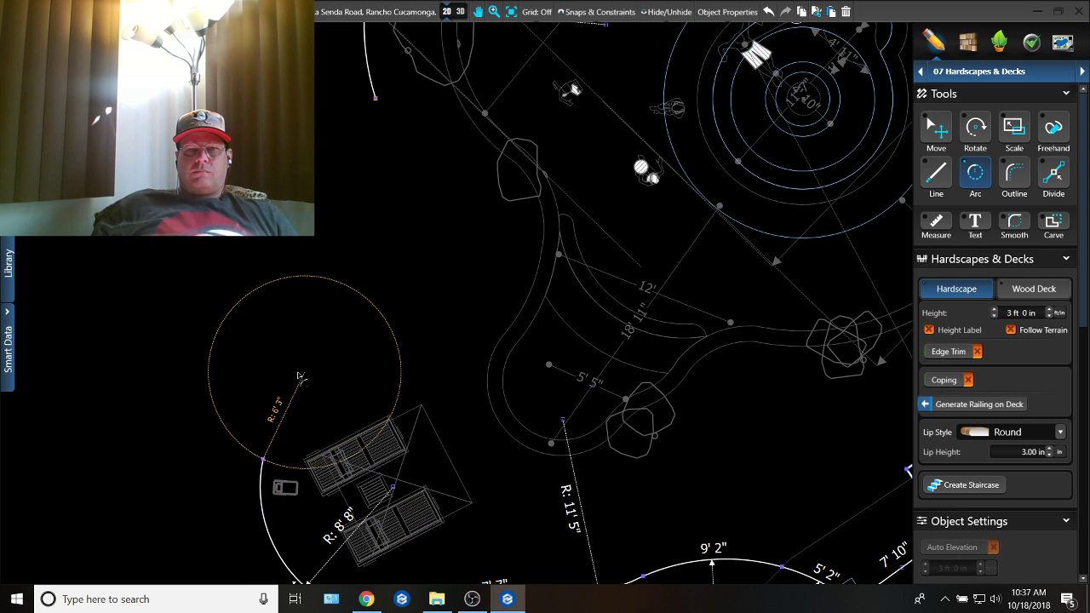
{"action": "middle_click_drag", "start_coordinate": [81, 329], "coordinate": [320, 344]}
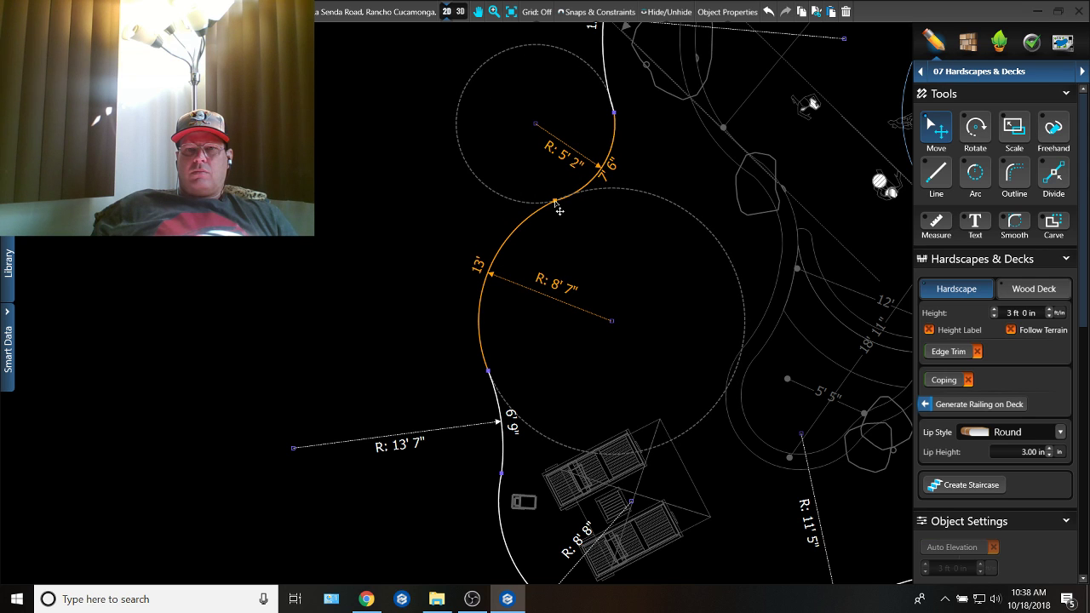
Step: In the 3D view, duplicate the outer umbrella lounger set, place the copy beside it on the reshaped deck and rotate it toward the pool
{"action": "left_click", "coordinate": [465, 17]}
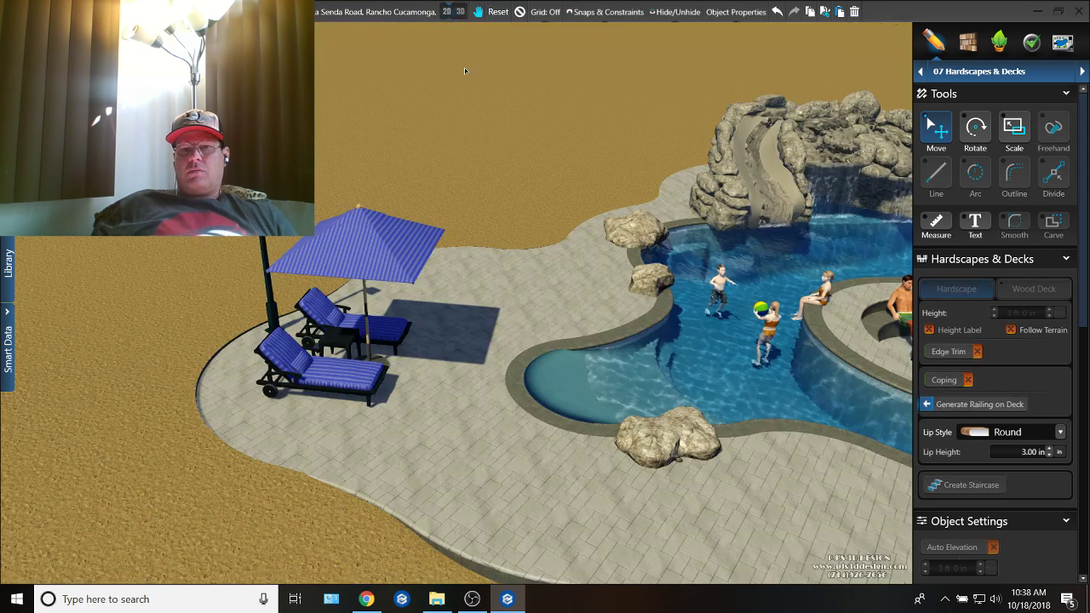
{"action": "left_click_drag", "start_coordinate": [521, 279], "coordinate": [682, 358]}
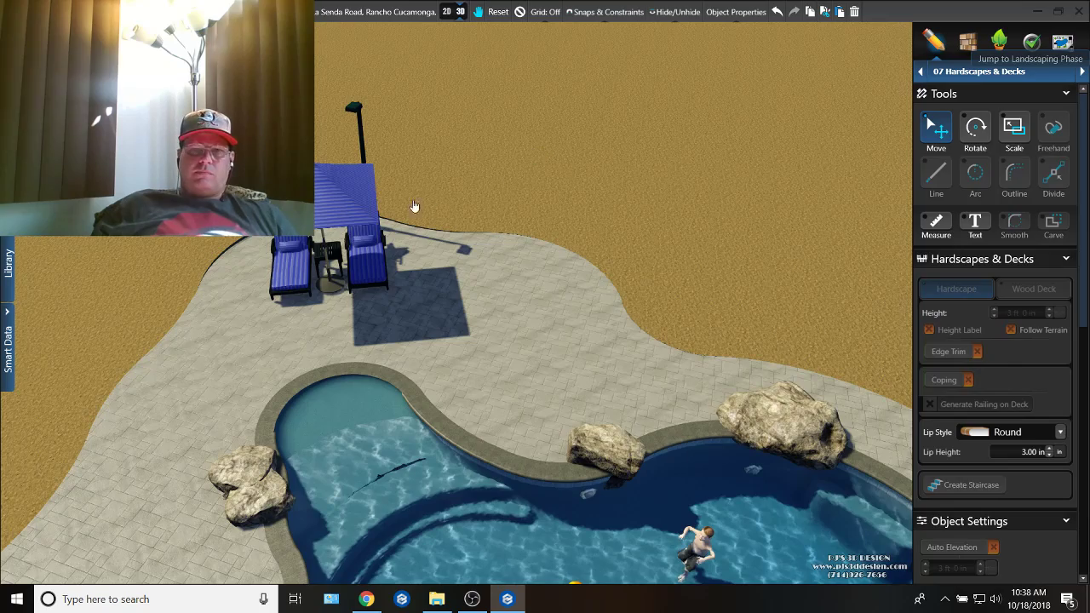
{"action": "left_click", "coordinate": [457, 224]}
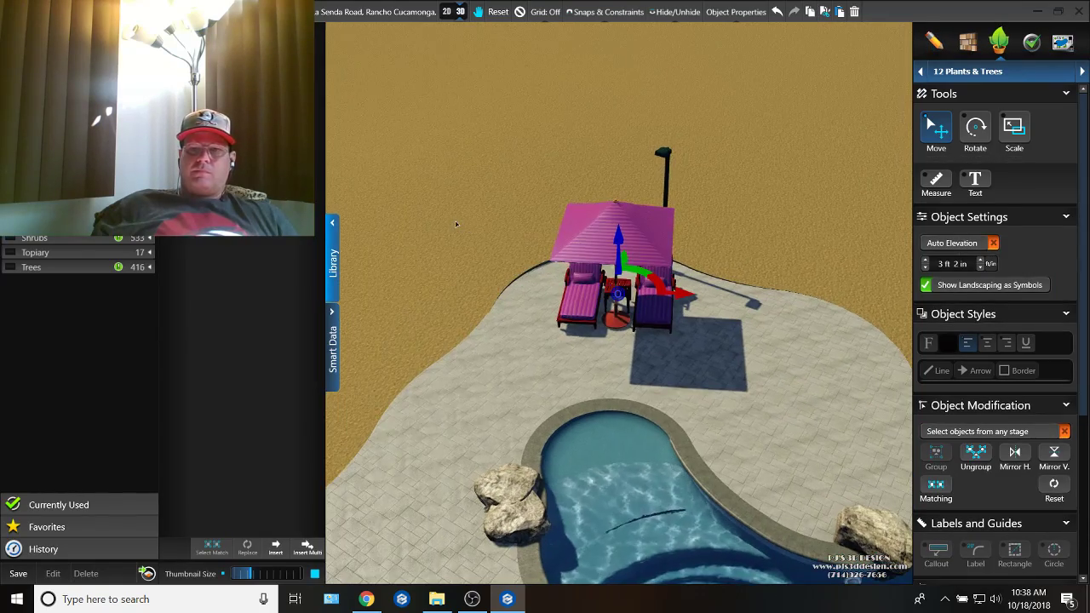
{"action": "key", "text": "ctrl+c"}
{"action": "key", "text": "ctrl+v"}
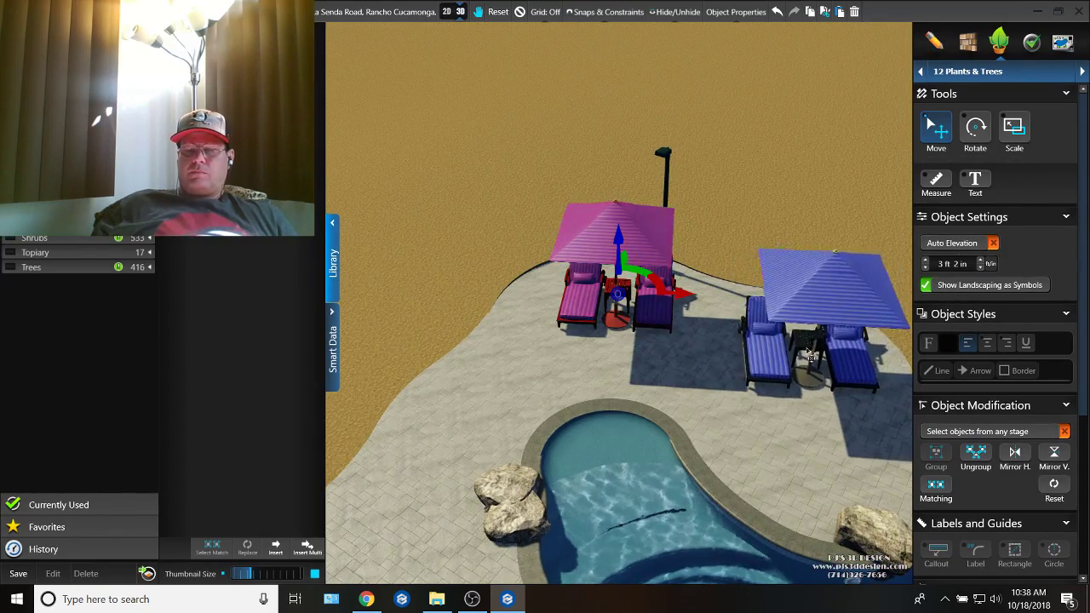
{"action": "left_click", "coordinate": [821, 341]}
{"action": "left_click_drag", "start_coordinate": [594, 267], "coordinate": [640, 262]}
{"action": "right_click_drag", "start_coordinate": [667, 392], "coordinate": [640, 361]}
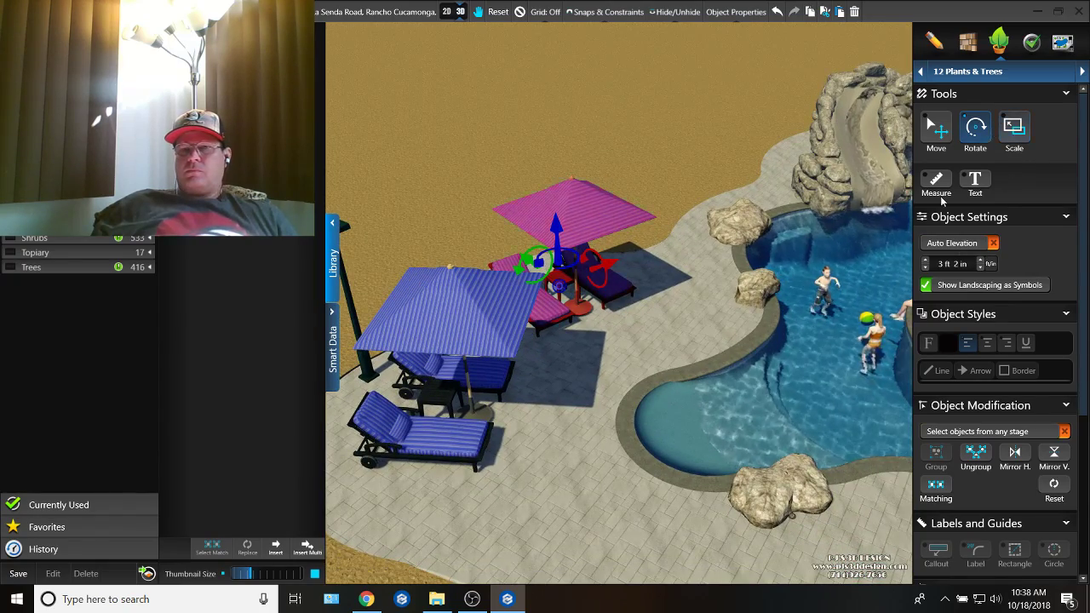
Step: Examine the pool, fire pit, spa and both outer lounger sets from overhead and front angles, and start the auto tour of the design
{"action": "right_click_drag", "start_coordinate": [822, 255], "coordinate": [751, 279]}
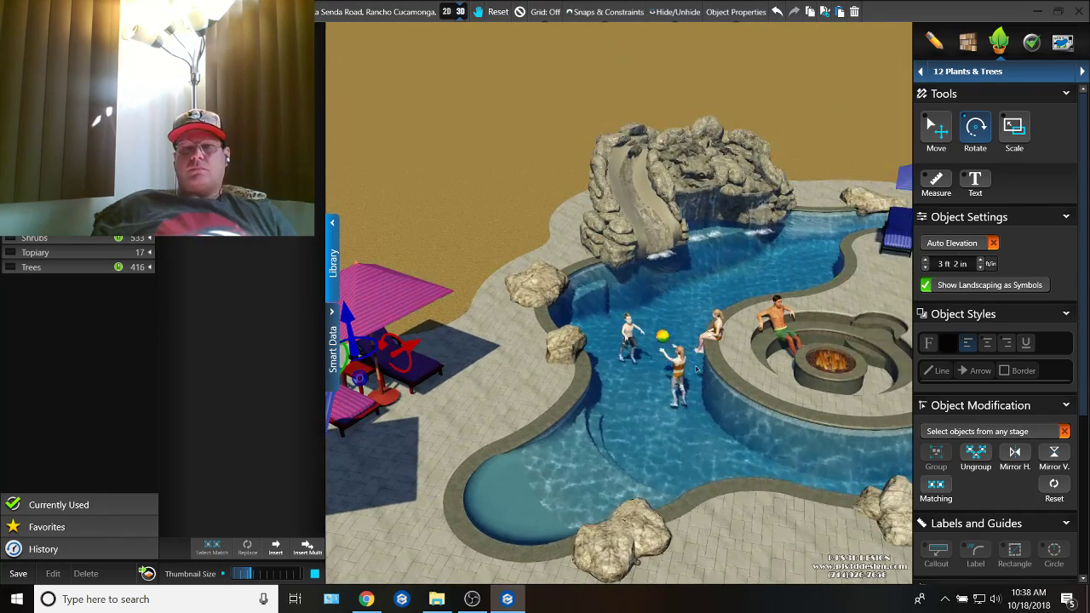
{"action": "right_click_drag", "start_coordinate": [672, 366], "coordinate": [800, 419]}
{"action": "middle_click_drag", "start_coordinate": [800, 419], "coordinate": [664, 268]}
{"action": "right_click_drag", "start_coordinate": [665, 268], "coordinate": [743, 345]}
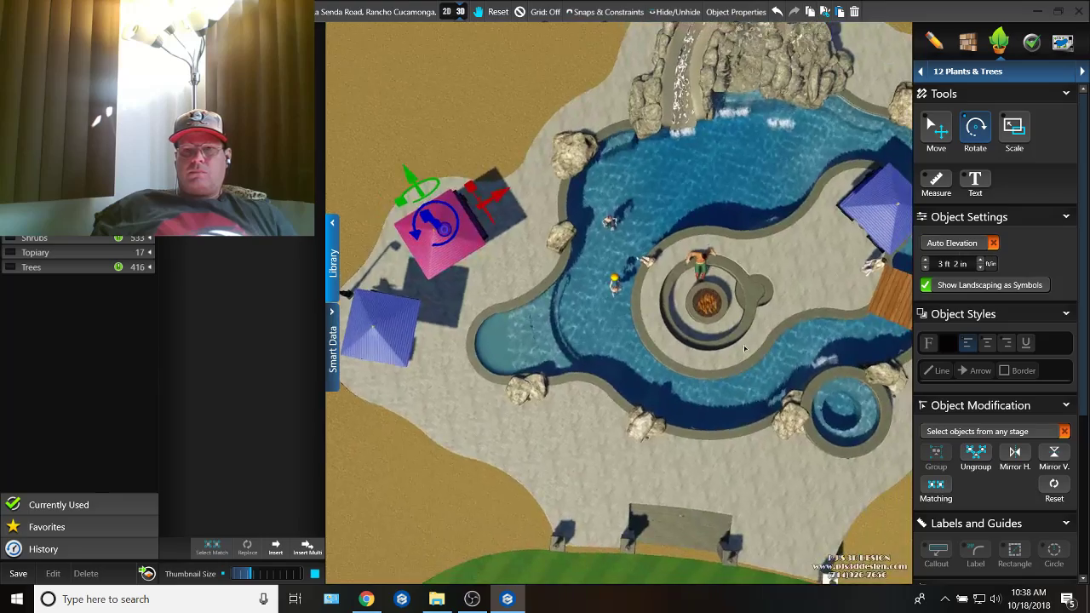
{"action": "scroll", "coordinate": [743, 345], "scroll_direction": "down", "scroll_amount": 3}
{"action": "middle_click_drag", "start_coordinate": [743, 345], "coordinate": [756, 386]}
{"action": "right_click_drag", "start_coordinate": [755, 386], "coordinate": [753, 286]}
{"action": "scroll", "coordinate": [753, 286], "scroll_direction": "up", "scroll_amount": 5}
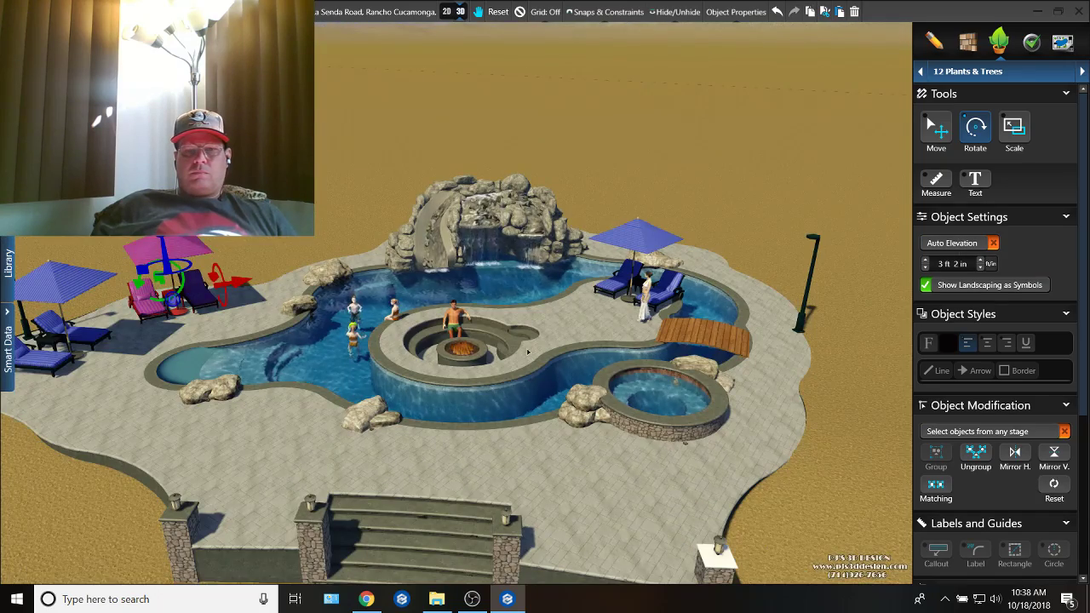
{"action": "middle_click_drag", "start_coordinate": [478, 286], "coordinate": [603, 292]}
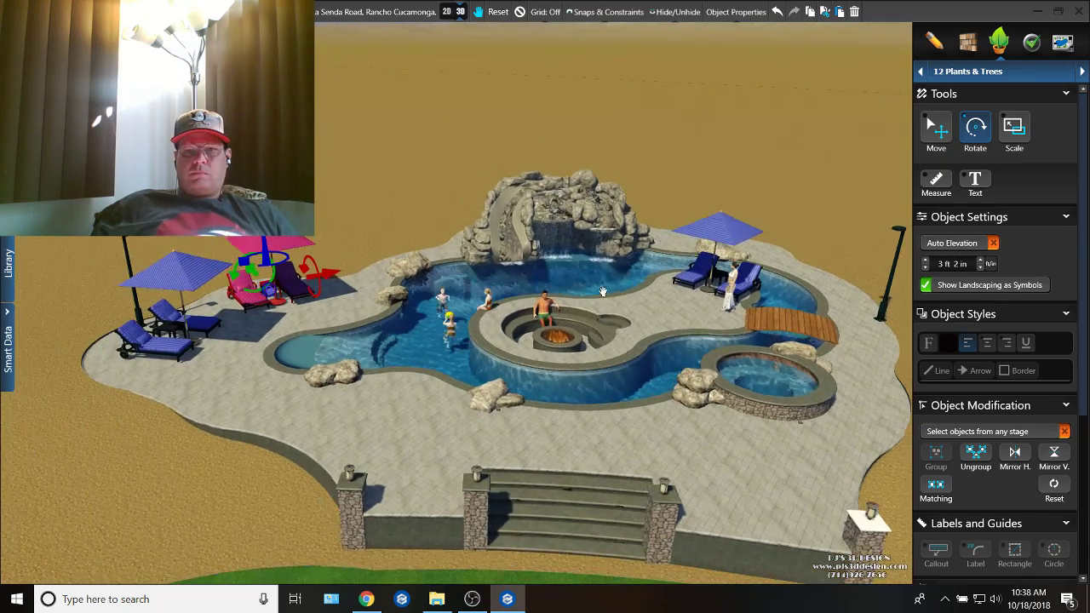
{"action": "scroll", "coordinate": [538, 364], "scroll_direction": "up", "scroll_amount": 5}
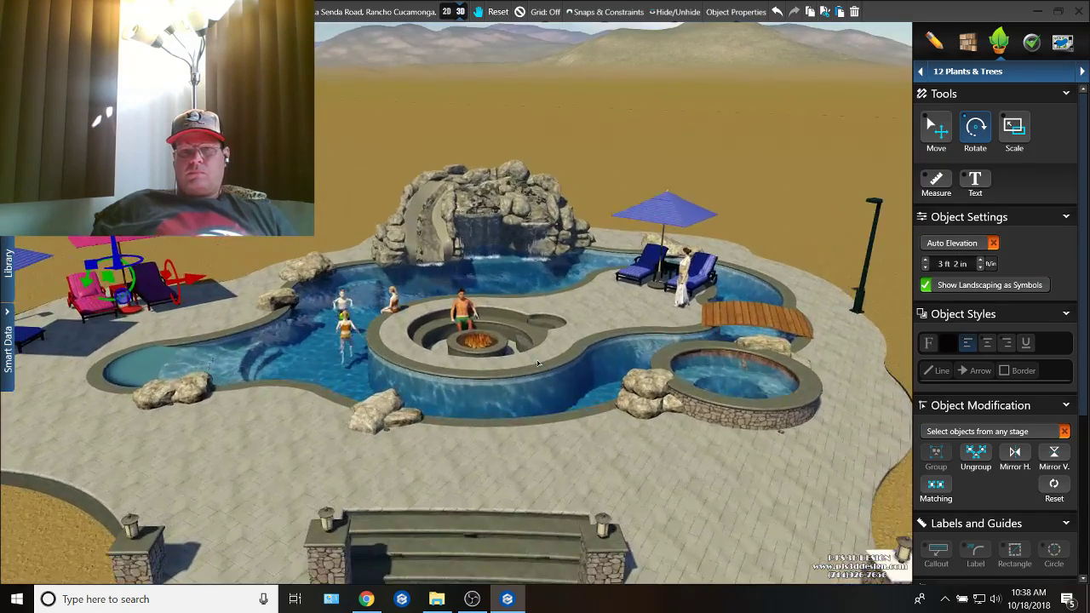
{"action": "key", "text": "space"}
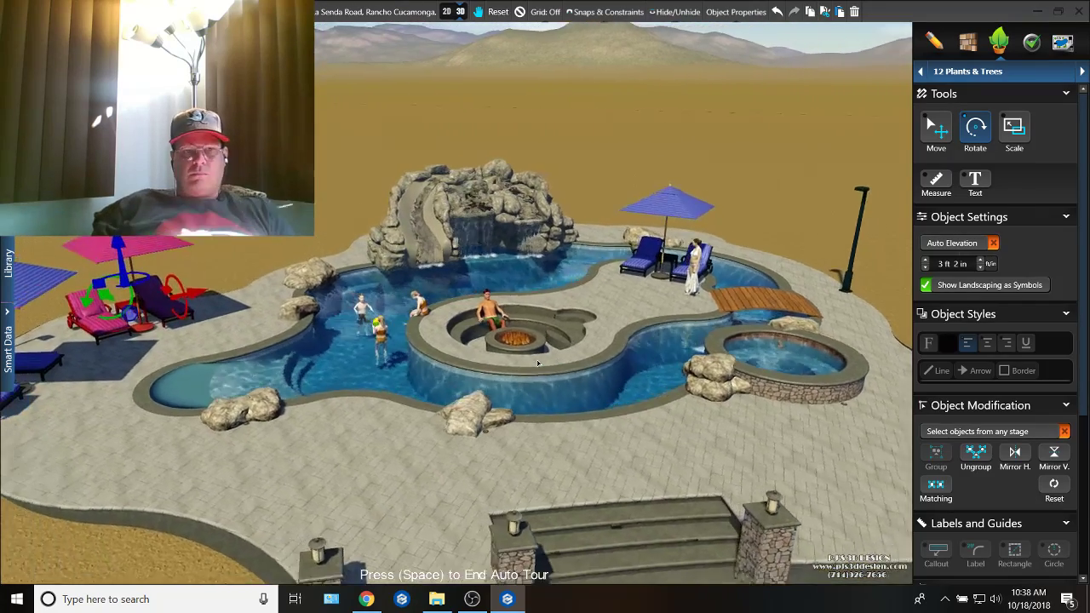
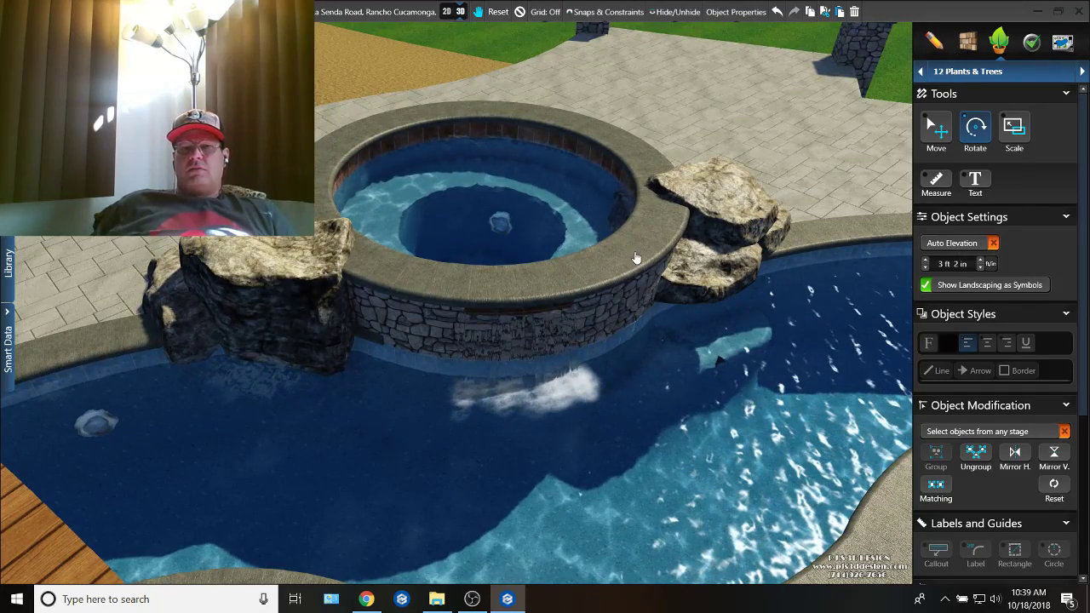
Step: Copy the blue waterline tile material onto the spa's stone outer wall above the pool
{"action": "scroll", "coordinate": [562, 341], "scroll_direction": "up", "scroll_amount": 5}
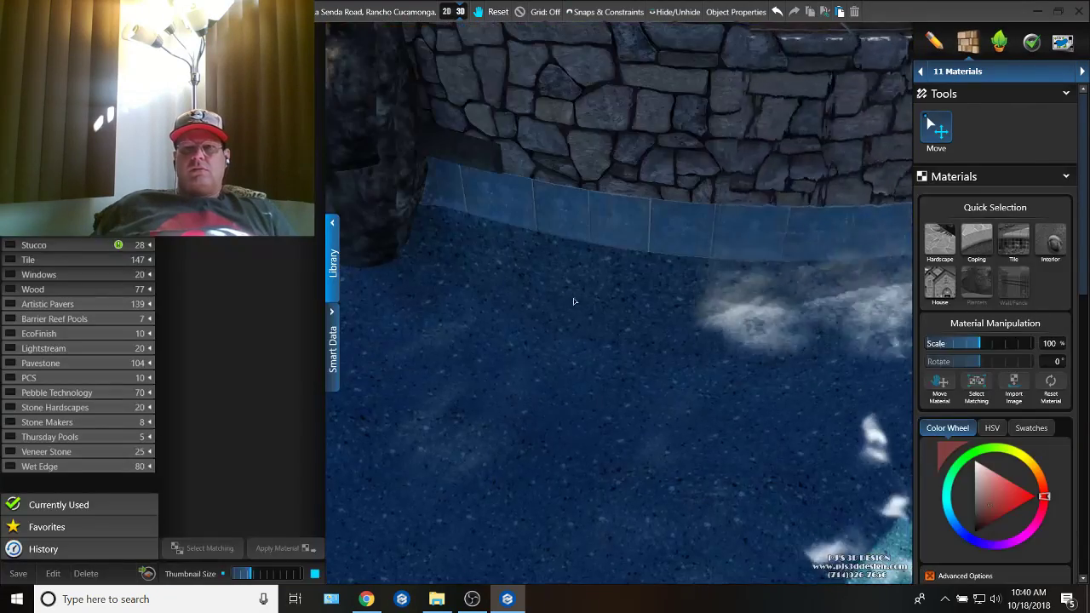
{"action": "scroll", "coordinate": [573, 291], "scroll_direction": "down", "scroll_amount": 2}
{"action": "left_click", "coordinate": [654, 227]}
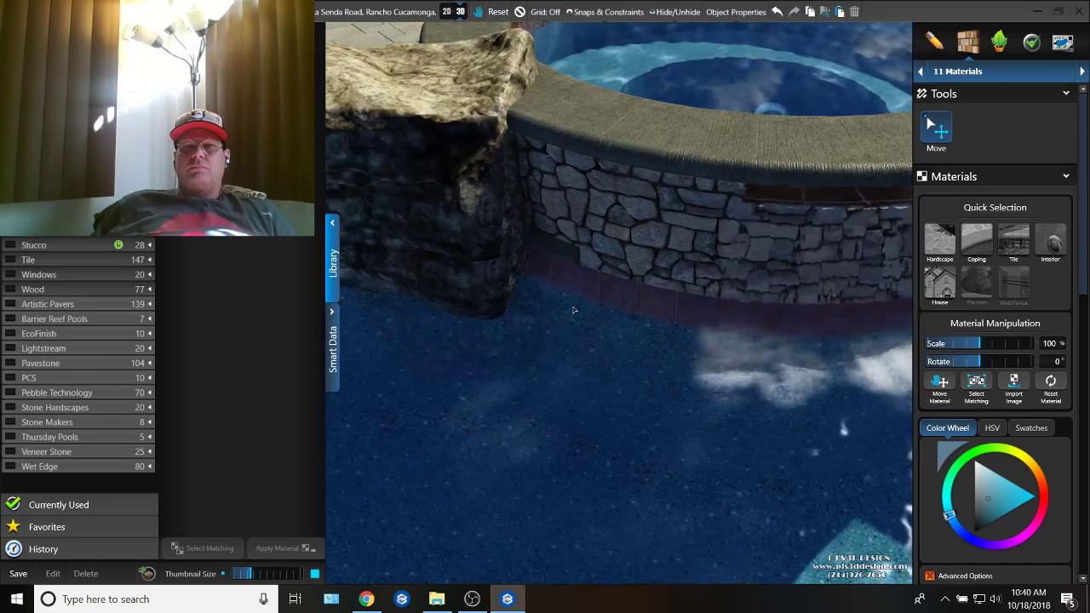
{"action": "double_click", "coordinate": [654, 226]}
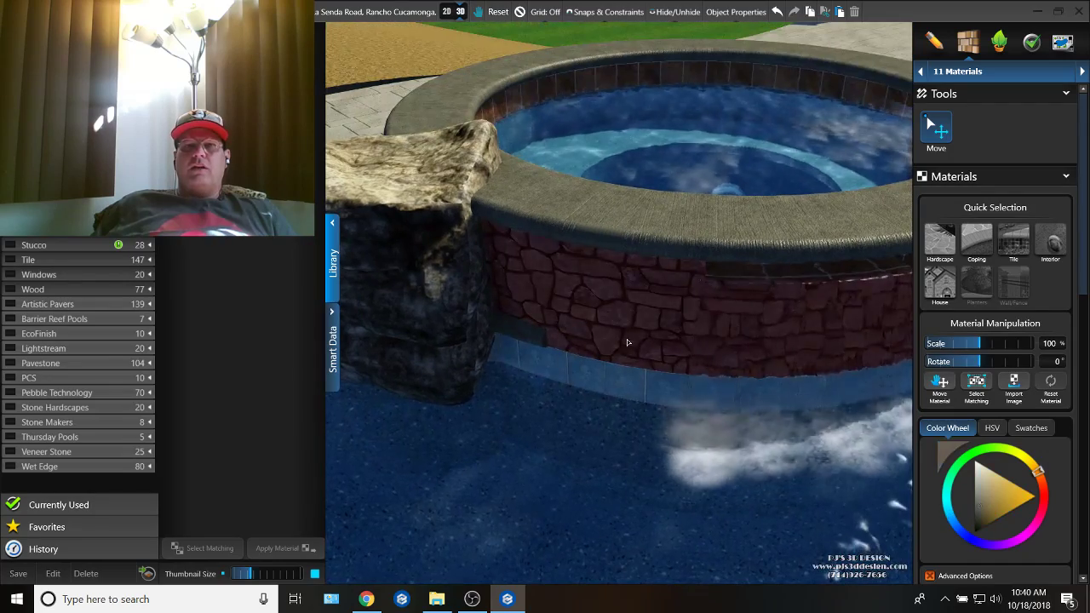
{"action": "right_click_drag", "start_coordinate": [613, 309], "coordinate": [598, 370]}
{"action": "scroll", "coordinate": [756, 409], "scroll_direction": "down", "scroll_amount": 5}
{"action": "double_click", "coordinate": [631, 323]}
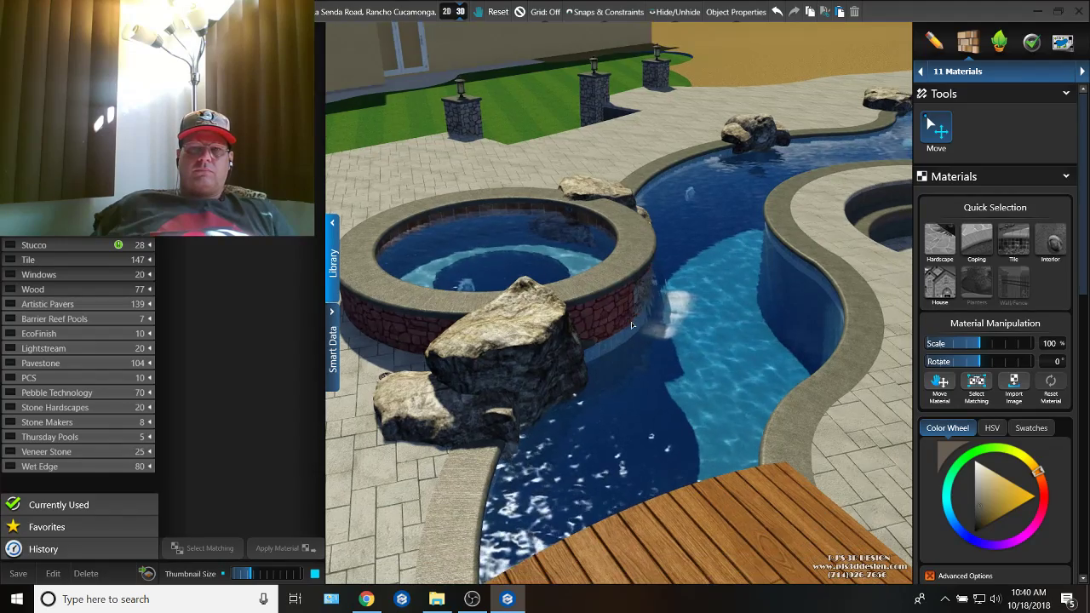
{"action": "double_click", "coordinate": [625, 318]}
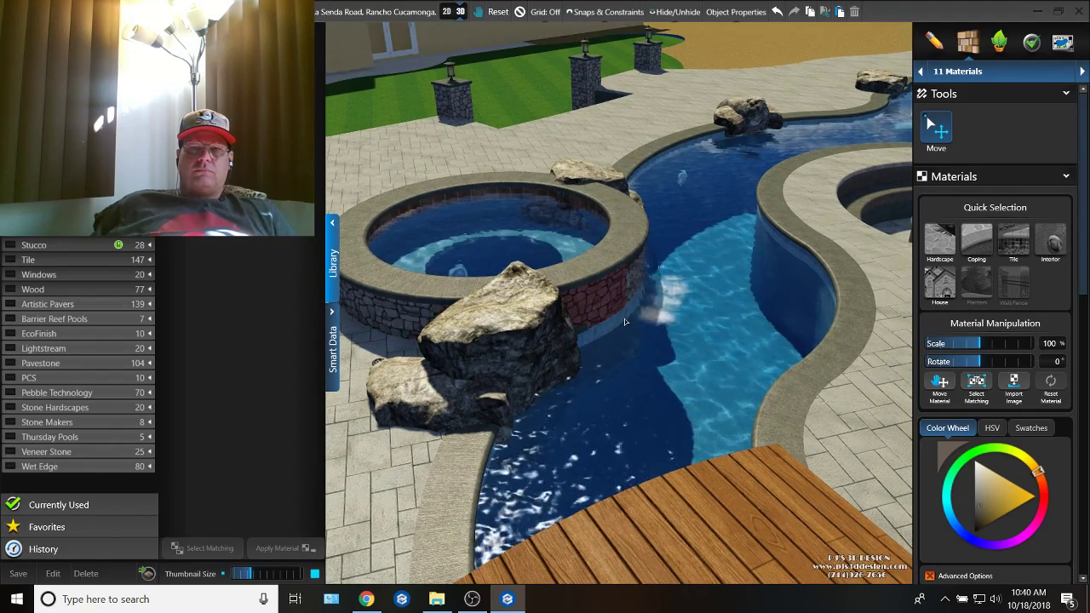
{"action": "key", "text": "ctrl+v"}
Step: Apply the same blue tile to the stone panel beneath the spa's spillway
{"action": "right_click_drag", "start_coordinate": [586, 334], "coordinate": [548, 343]}
{"action": "scroll", "coordinate": [588, 332], "scroll_direction": "up", "scroll_amount": 5}
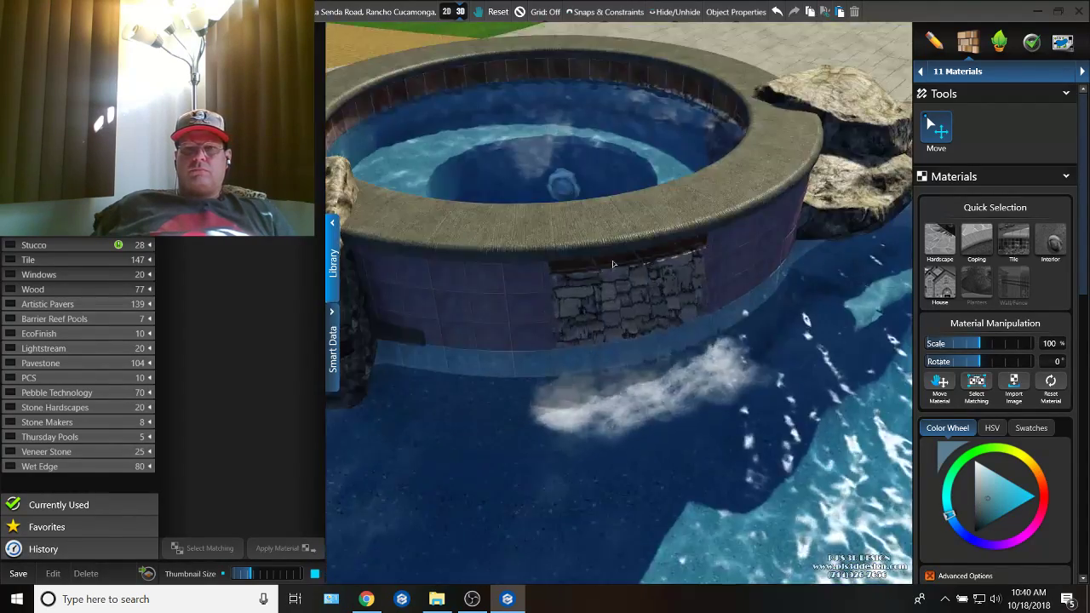
{"action": "scroll", "coordinate": [571, 307], "scroll_direction": "down", "scroll_amount": 3}
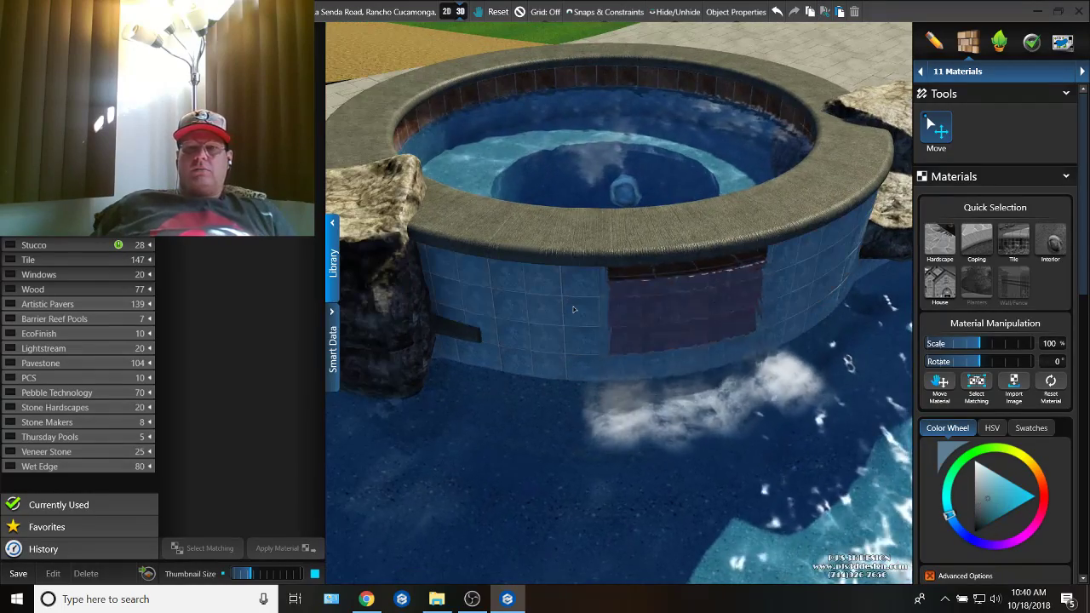
Step: Try to replace the stone on the spa wall facing the deck with the dark material from the raised deck's edge
{"action": "scroll", "coordinate": [607, 341], "scroll_direction": "down", "scroll_amount": 3}
{"action": "right_click_drag", "start_coordinate": [600, 357], "coordinate": [646, 321]}
{"action": "scroll", "coordinate": [645, 321], "scroll_direction": "down", "scroll_amount": 3}
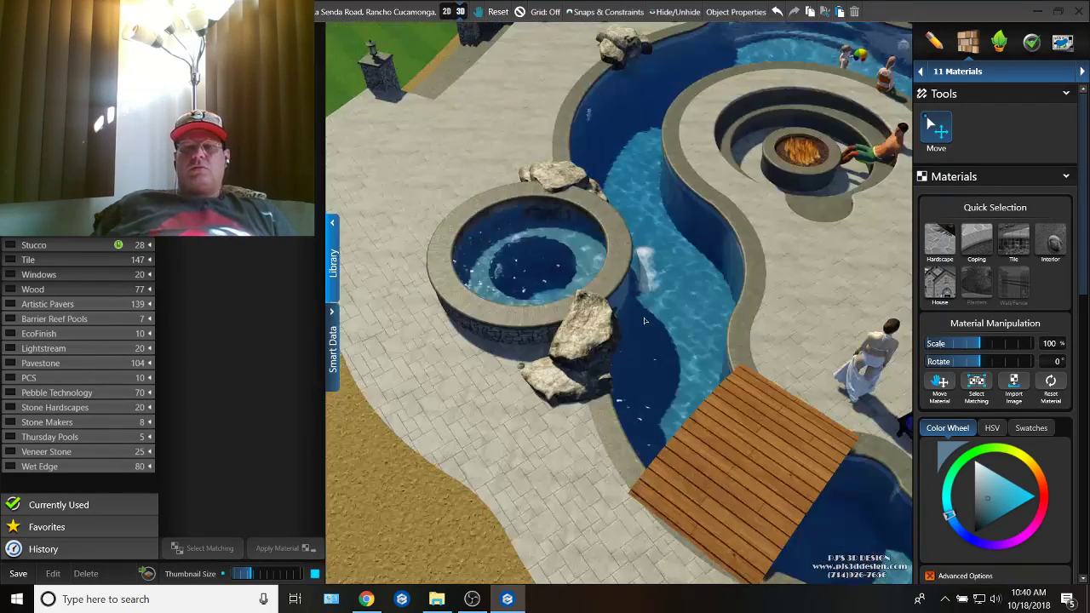
{"action": "middle_click_drag", "start_coordinate": [636, 375], "coordinate": [851, 334]}
{"action": "right_click_drag", "start_coordinate": [852, 333], "coordinate": [609, 485]}
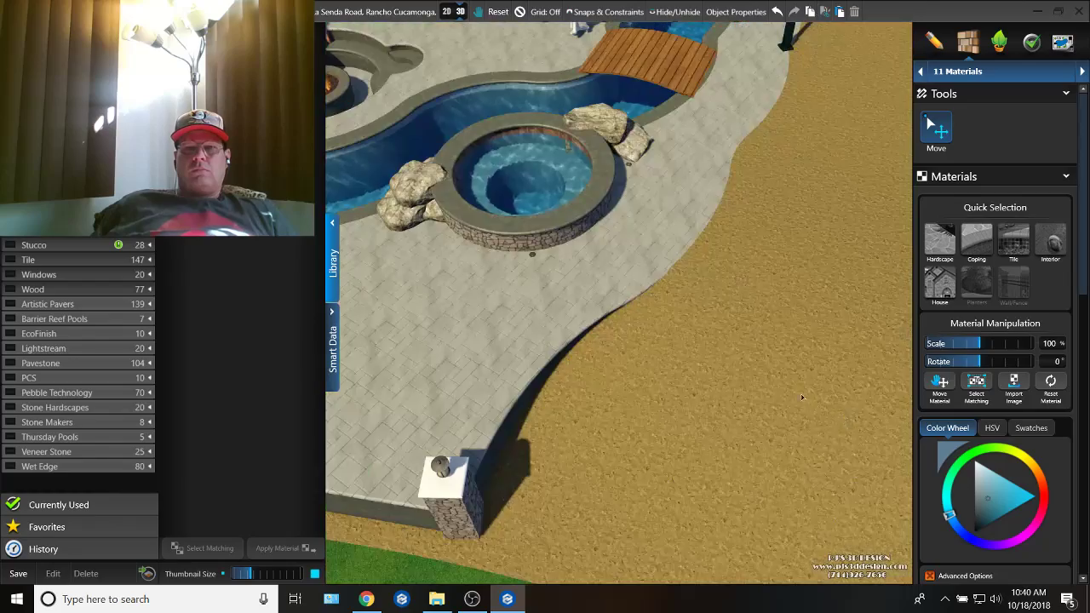
{"action": "middle_click_drag", "start_coordinate": [609, 485], "coordinate": [802, 473]}
{"action": "left_click", "coordinate": [571, 483]}
{"action": "middle_click_drag", "start_coordinate": [571, 483], "coordinate": [647, 316]}
{"action": "right_click_drag", "start_coordinate": [647, 316], "coordinate": [607, 358]}
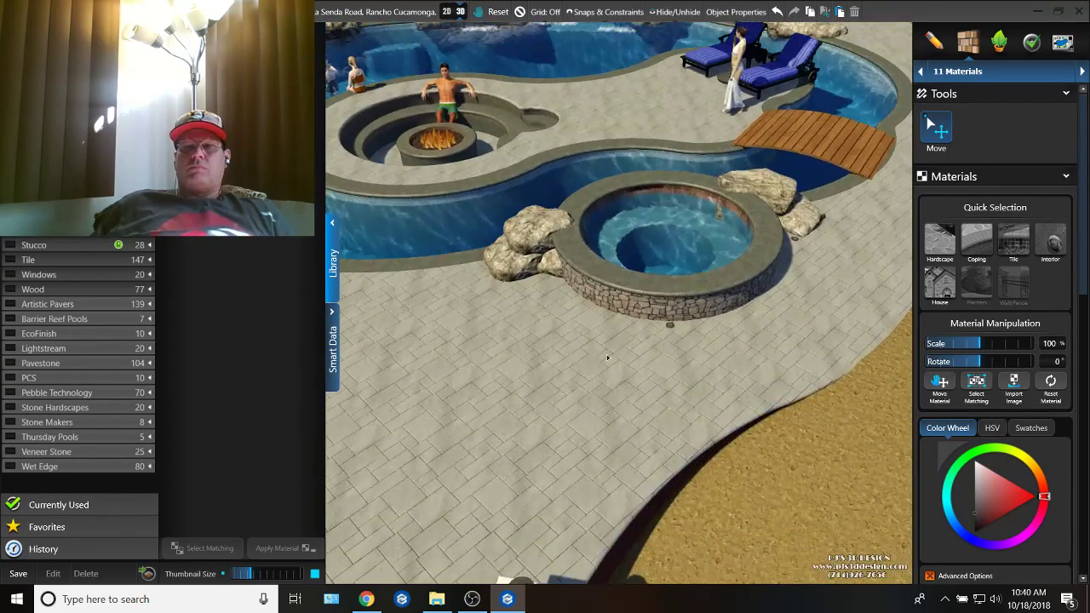
{"action": "middle_click_drag", "start_coordinate": [691, 284], "coordinate": [667, 451]}
{"action": "right_click_drag", "start_coordinate": [668, 451], "coordinate": [669, 401]}
{"action": "scroll", "coordinate": [669, 324], "scroll_direction": "up", "scroll_amount": 5}
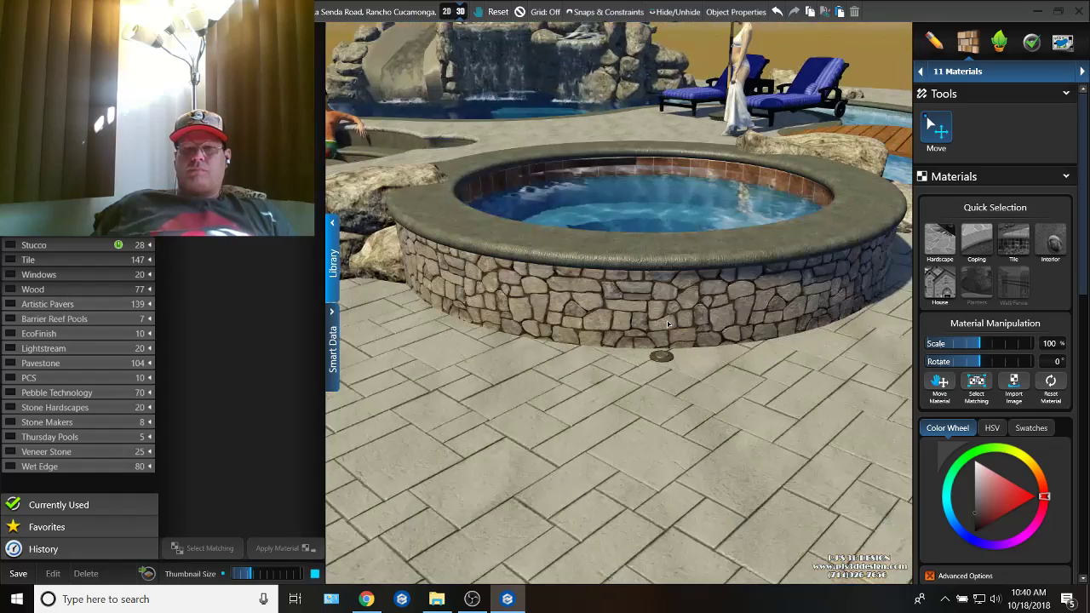
{"action": "left_click", "coordinate": [648, 319]}
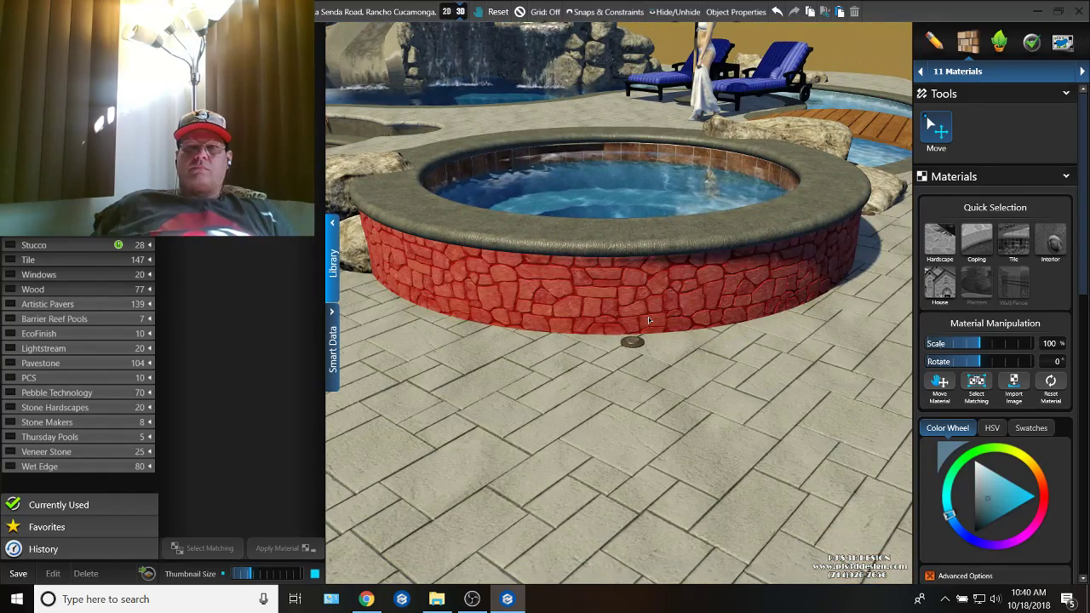
{"action": "key", "text": "ctrl+v"}
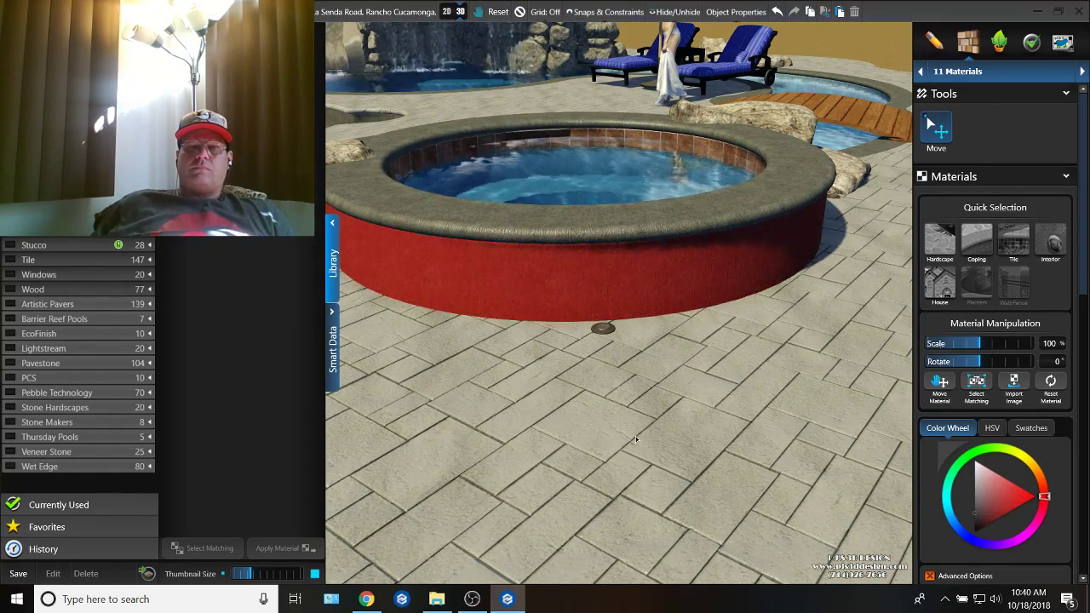
Step: Copy the waterline tile back onto the spa's outer wall on both sides of the spillway panel
{"action": "right_click_drag", "start_coordinate": [636, 440], "coordinate": [671, 415]}
{"action": "right_click_drag", "start_coordinate": [574, 418], "coordinate": [692, 401]}
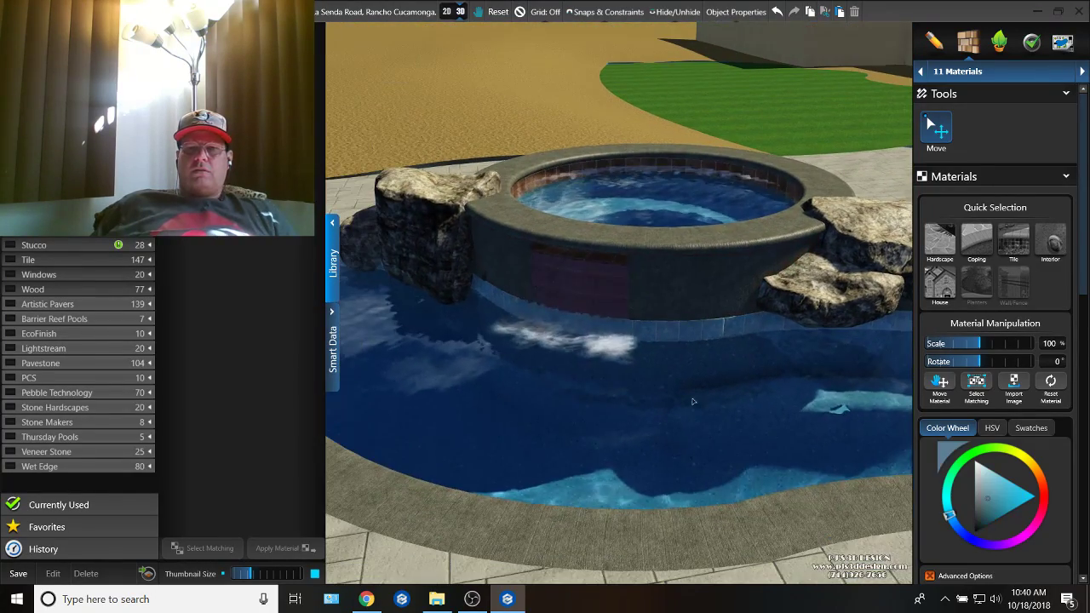
{"action": "right_click_drag", "start_coordinate": [689, 342], "coordinate": [684, 330]}
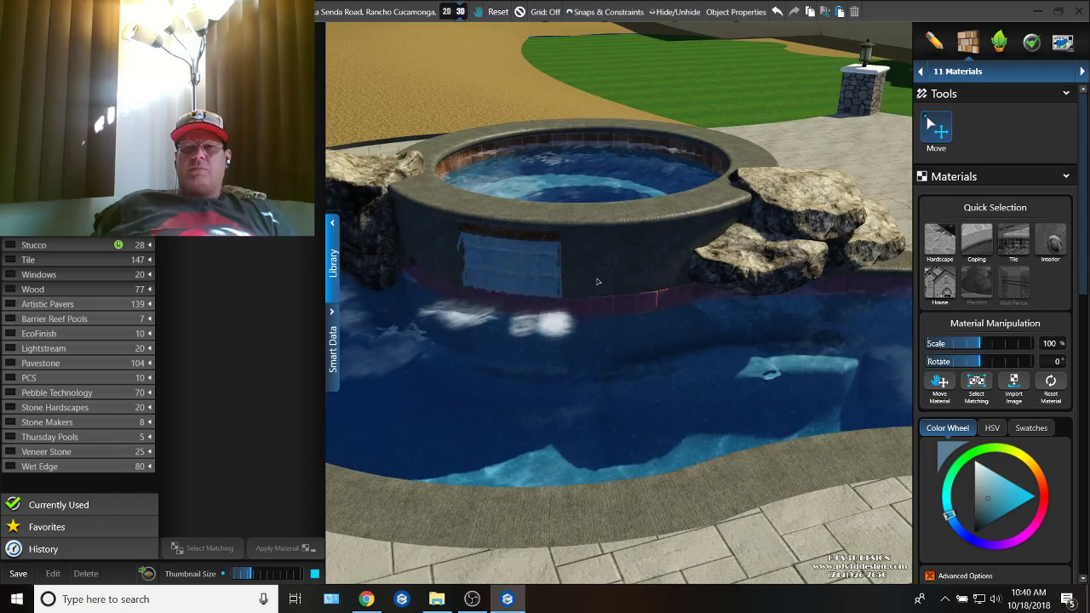
{"action": "right_click_drag", "start_coordinate": [598, 280], "coordinate": [598, 282]}
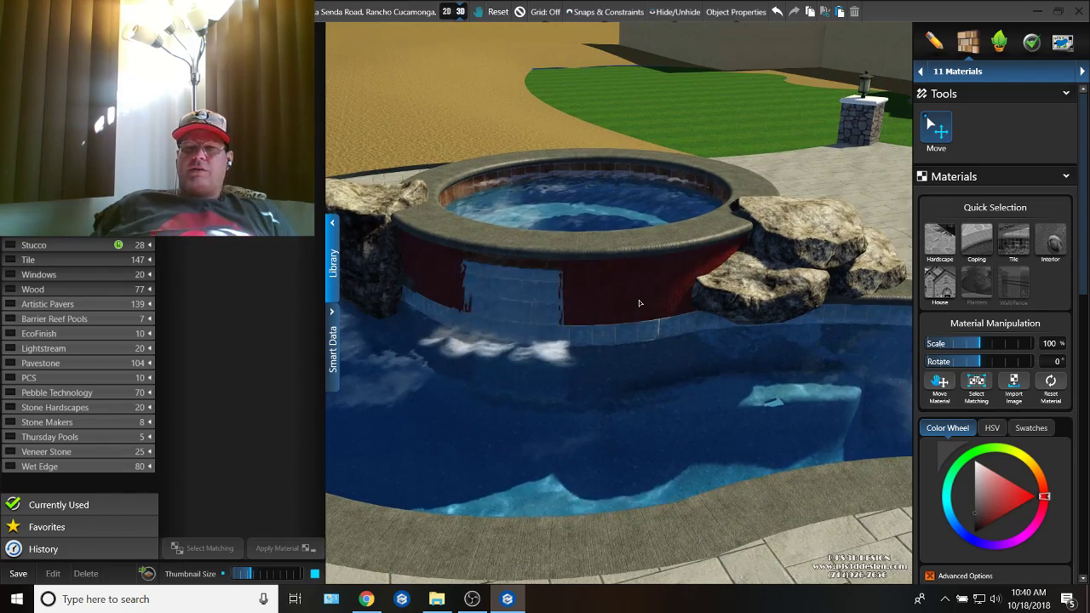
{"action": "right_click_drag", "start_coordinate": [663, 337], "coordinate": [552, 352]}
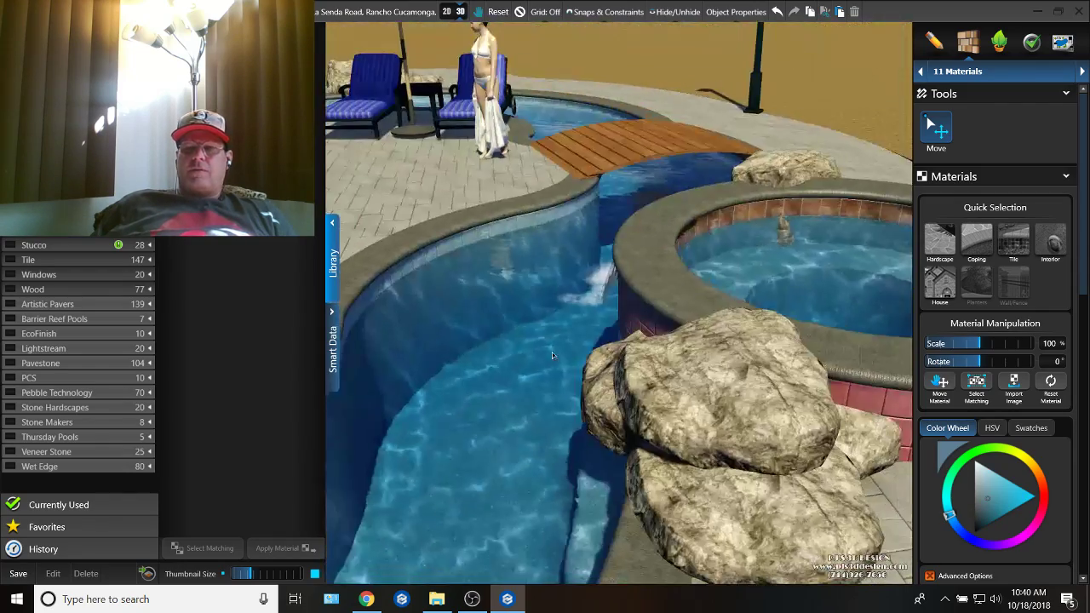
{"action": "scroll", "coordinate": [554, 353], "scroll_direction": "down", "scroll_amount": 3}
{"action": "right_click_drag", "start_coordinate": [726, 436], "coordinate": [803, 406]}
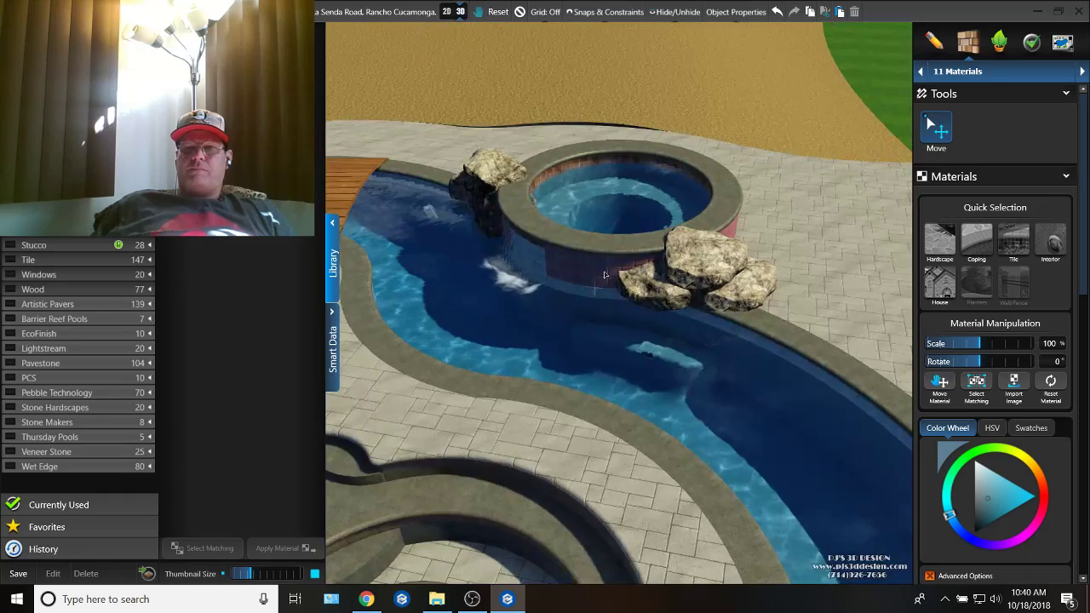
{"action": "right_click_drag", "start_coordinate": [605, 275], "coordinate": [582, 270]}
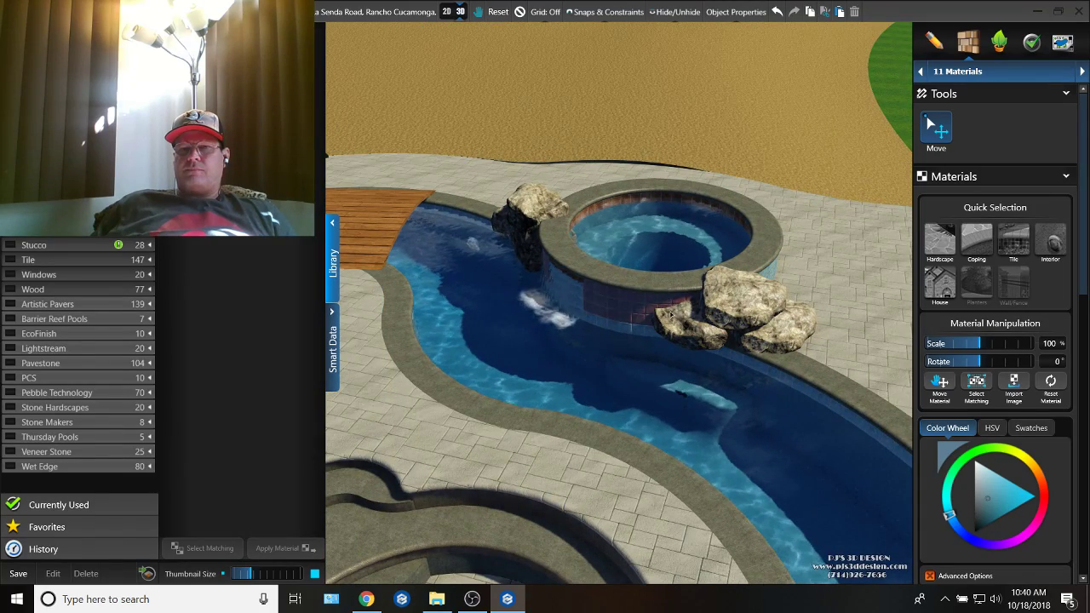
Step: Step back through the last material changes on the spa's pool-facing wall
{"action": "left_click", "coordinate": [777, 12]}
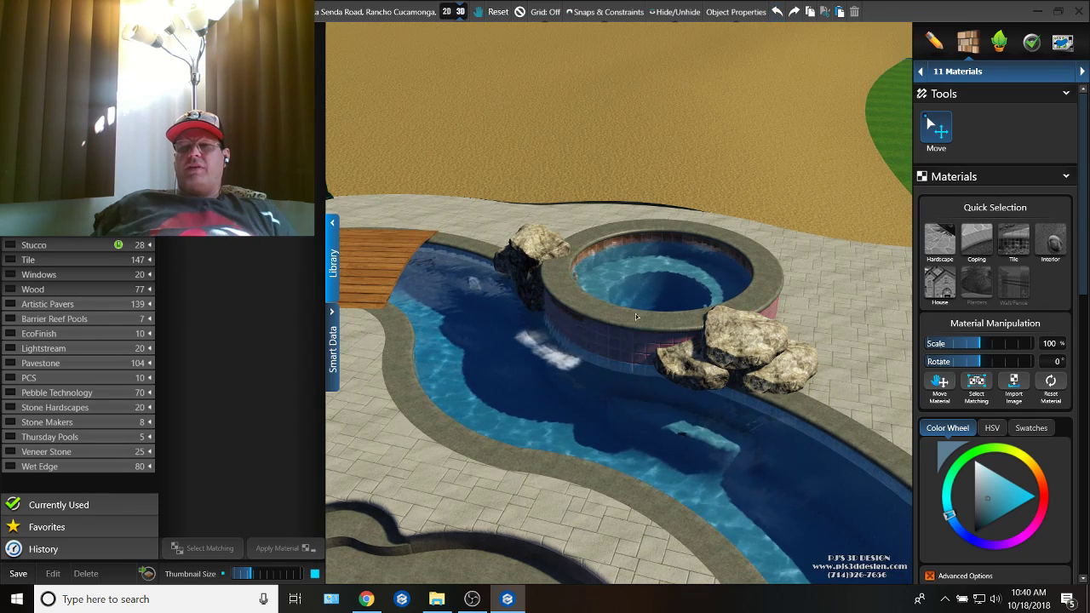
{"action": "key", "text": "ctrl+y"}
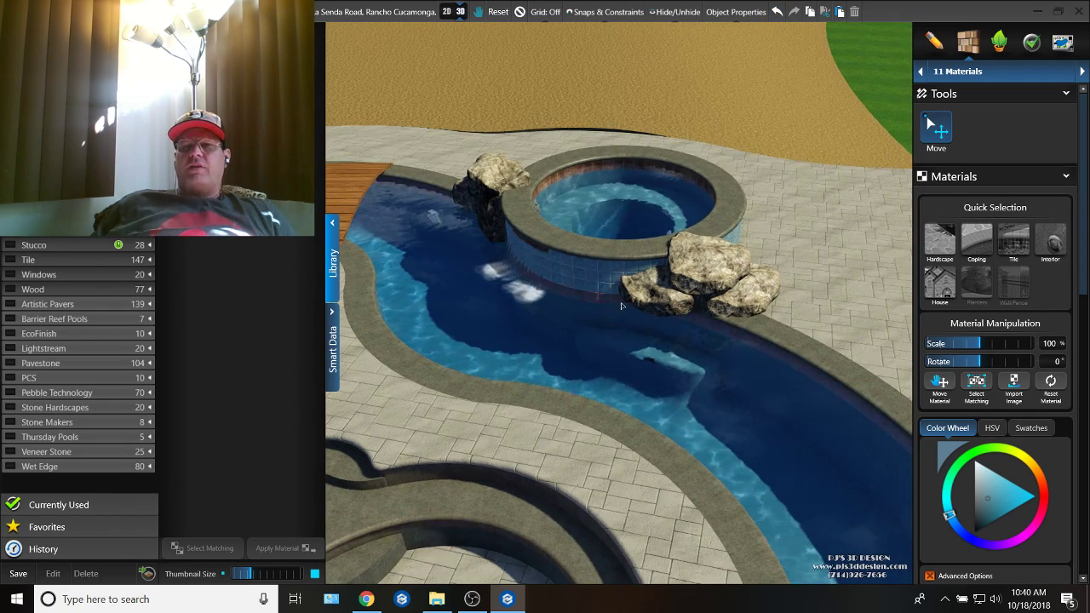
{"action": "key", "text": "ctrl+z"}
{"action": "key", "text": "ctrl+z"}
{"action": "key", "text": "ctrl+z"}
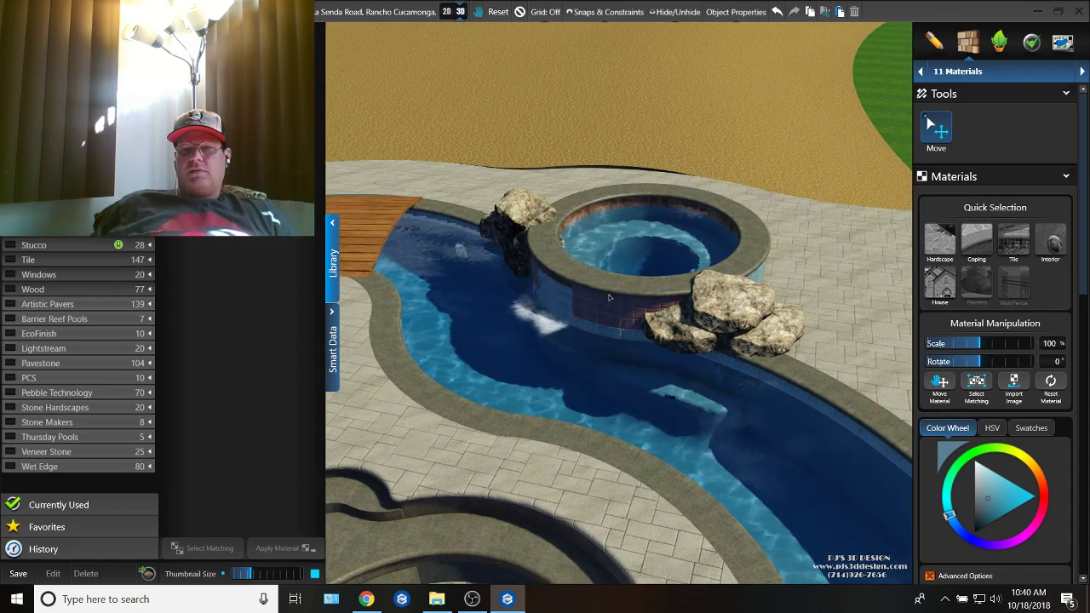
{"action": "key", "text": "ctrl+z"}
Step: Apply the dark deck-edge material only to the section of the spa's outer wall that faces the patio
{"action": "key", "text": "ctrl+z"}
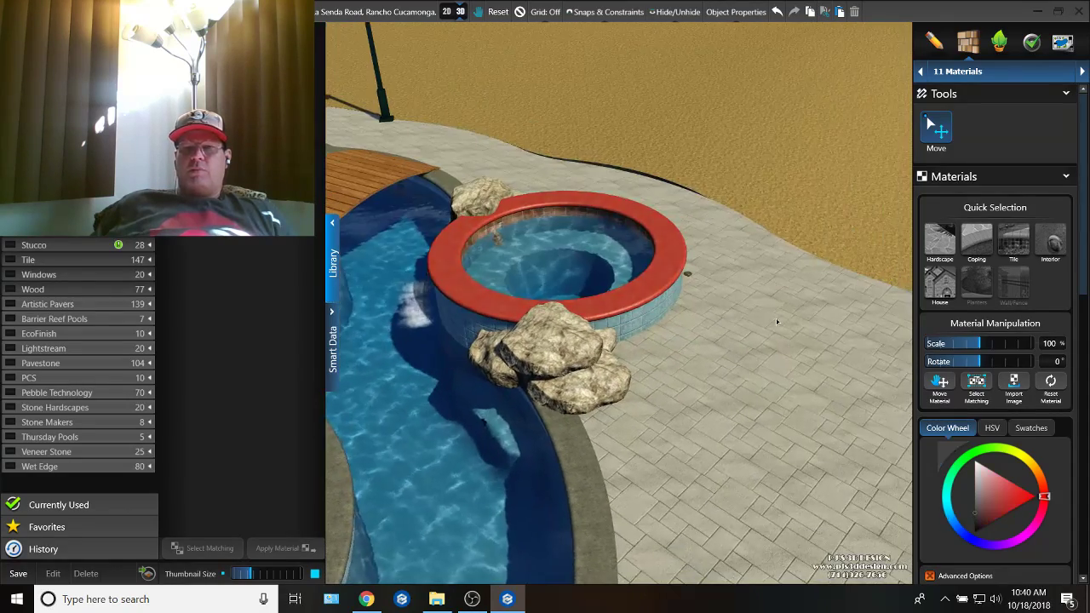
{"action": "key", "text": "ctrl+z"}
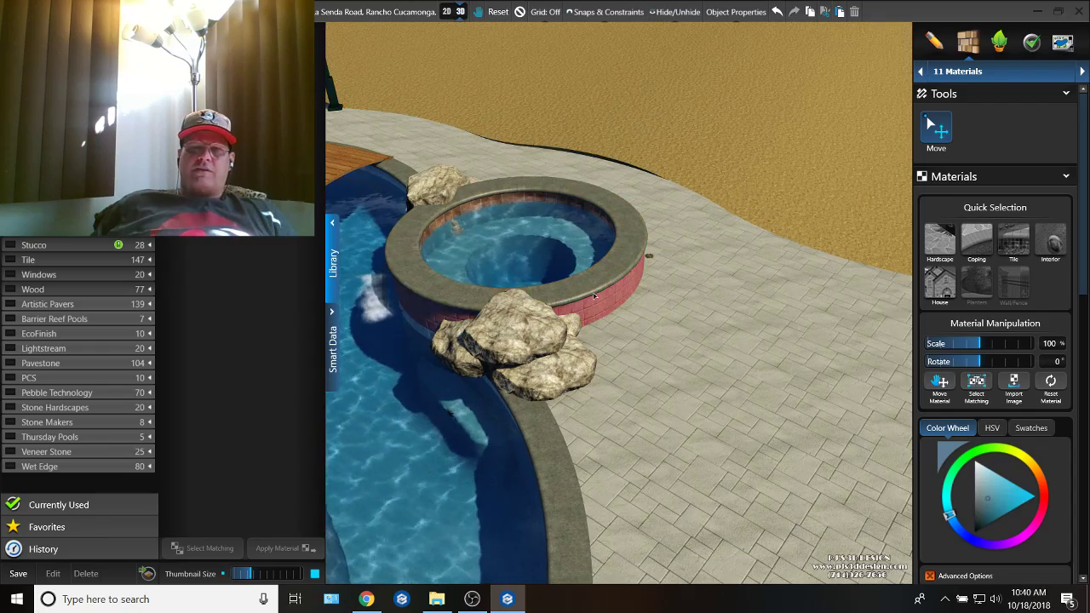
{"action": "key", "text": "ctrl+z"}
{"action": "right_click_drag", "start_coordinate": [601, 307], "coordinate": [601, 308]}
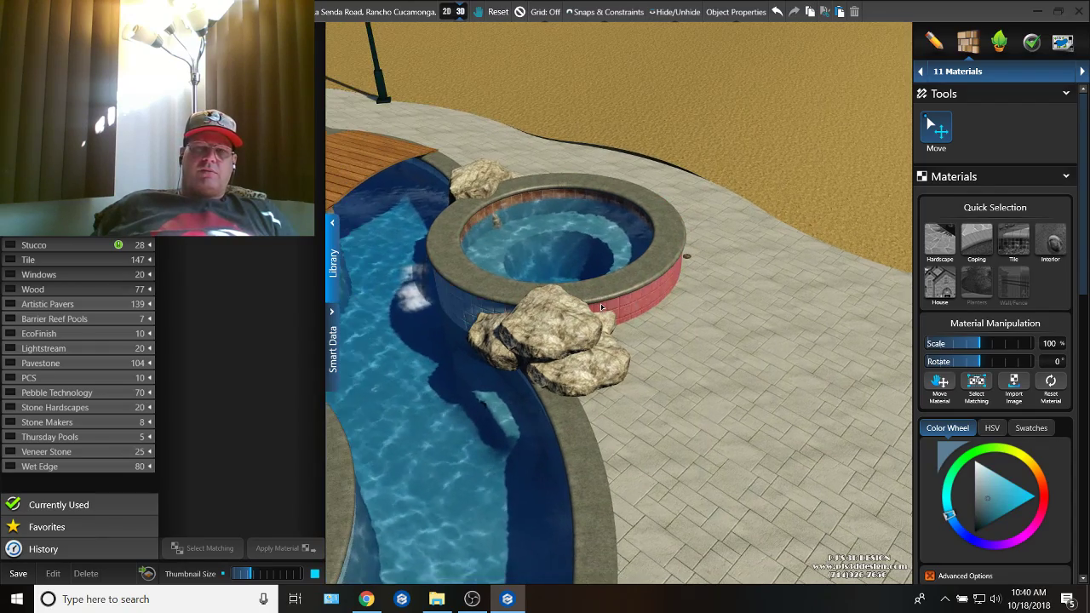
{"action": "key", "text": "ctrl+z"}
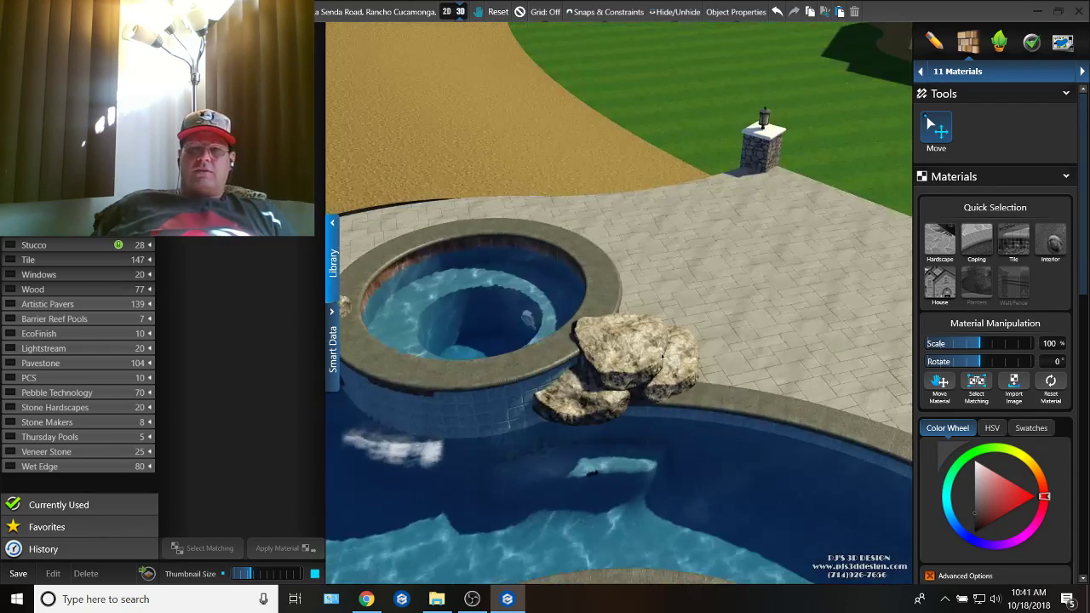
{"action": "key", "text": "ctrl+z"}
{"action": "right_click_drag", "start_coordinate": [691, 350], "coordinate": [697, 328]}
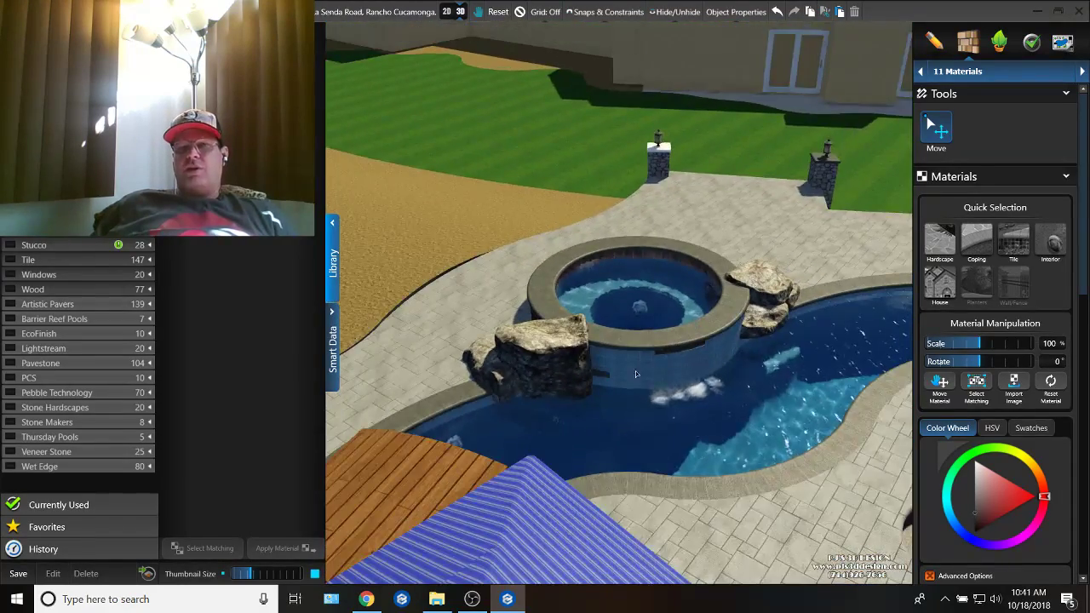
{"action": "right_click_drag", "start_coordinate": [636, 373], "coordinate": [629, 361]}
{"action": "middle_click_drag", "start_coordinate": [629, 361], "coordinate": [680, 385]}
{"action": "right_click_drag", "start_coordinate": [735, 445], "coordinate": [554, 388]}
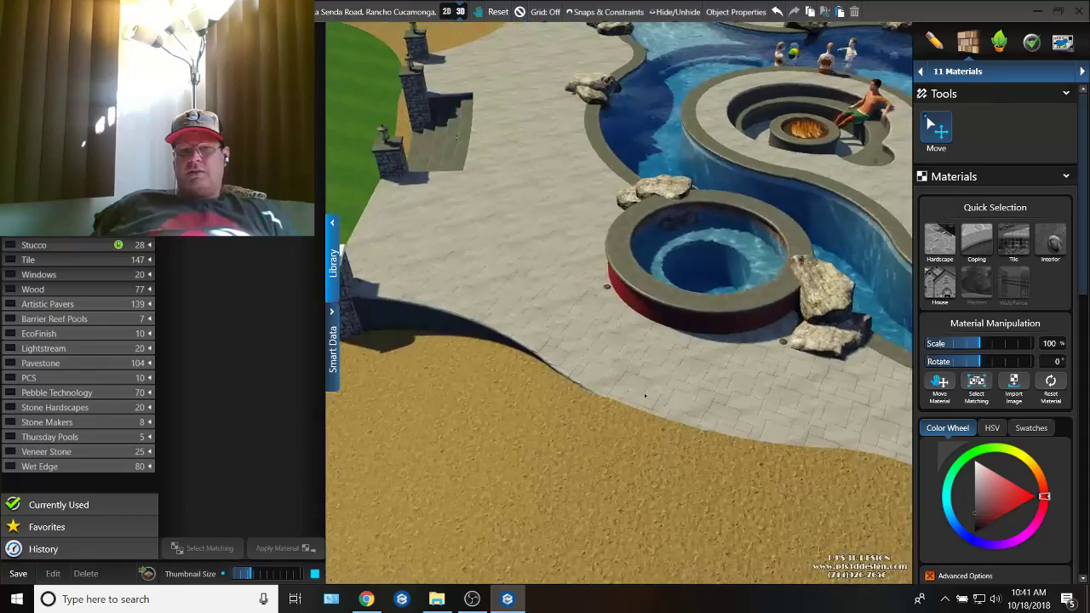
Step: Copy the cap material of the column beside the steps onto the white cap of the deck's corner column
{"action": "middle_click_drag", "start_coordinate": [554, 388], "coordinate": [644, 401]}
{"action": "right_click_drag", "start_coordinate": [644, 401], "coordinate": [516, 392]}
{"action": "middle_click_drag", "start_coordinate": [515, 392], "coordinate": [629, 349]}
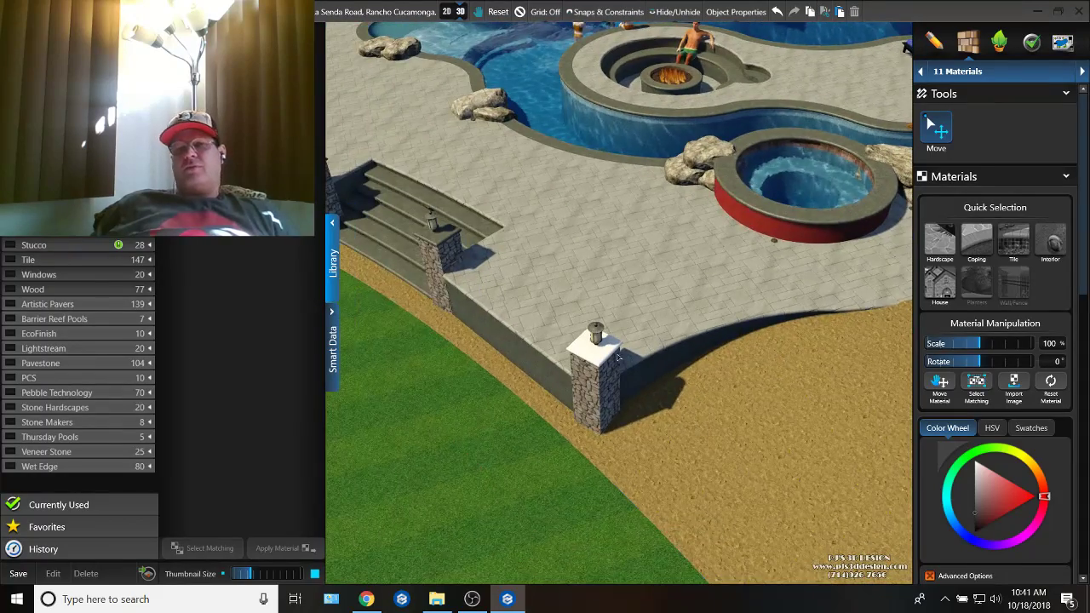
{"action": "right_click_drag", "start_coordinate": [564, 390], "coordinate": [649, 309]}
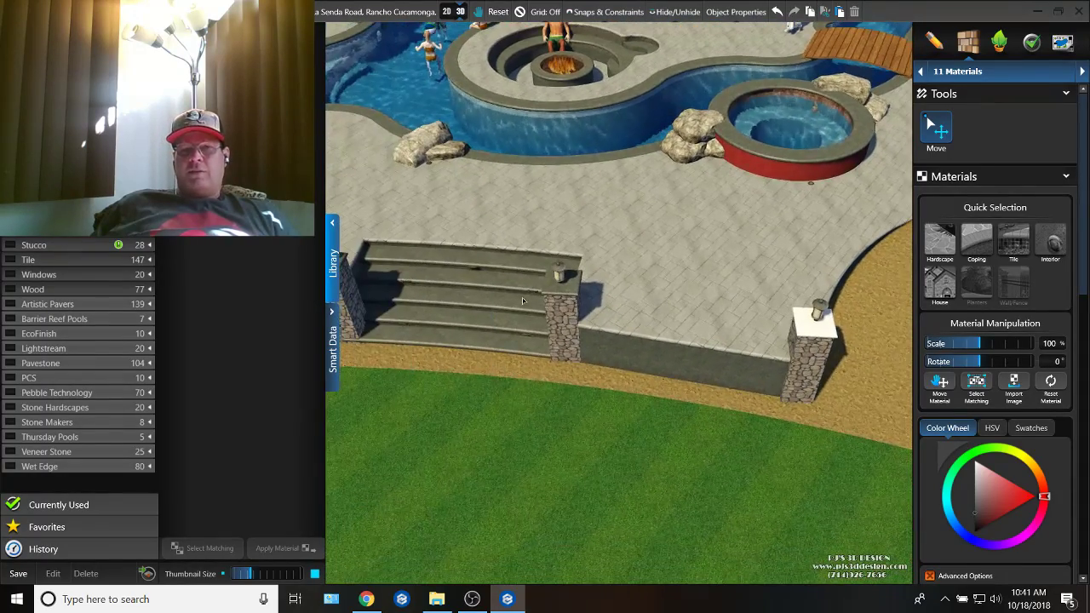
{"action": "right_click_drag", "start_coordinate": [558, 293], "coordinate": [591, 354]}
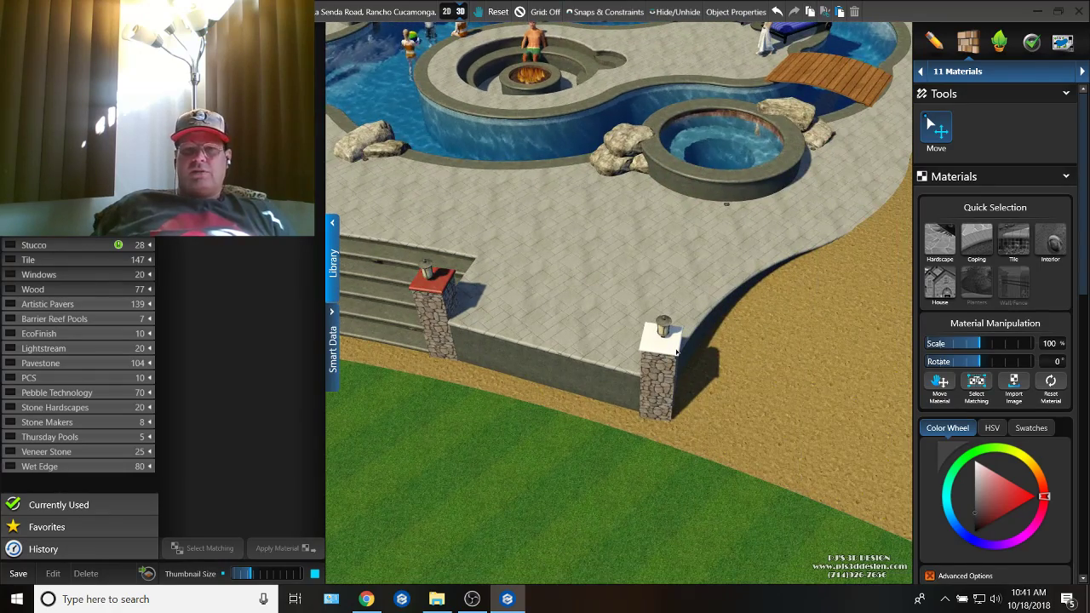
{"action": "left_click", "coordinate": [677, 350]}
{"action": "right_click_drag", "start_coordinate": [675, 349], "coordinate": [750, 361]}
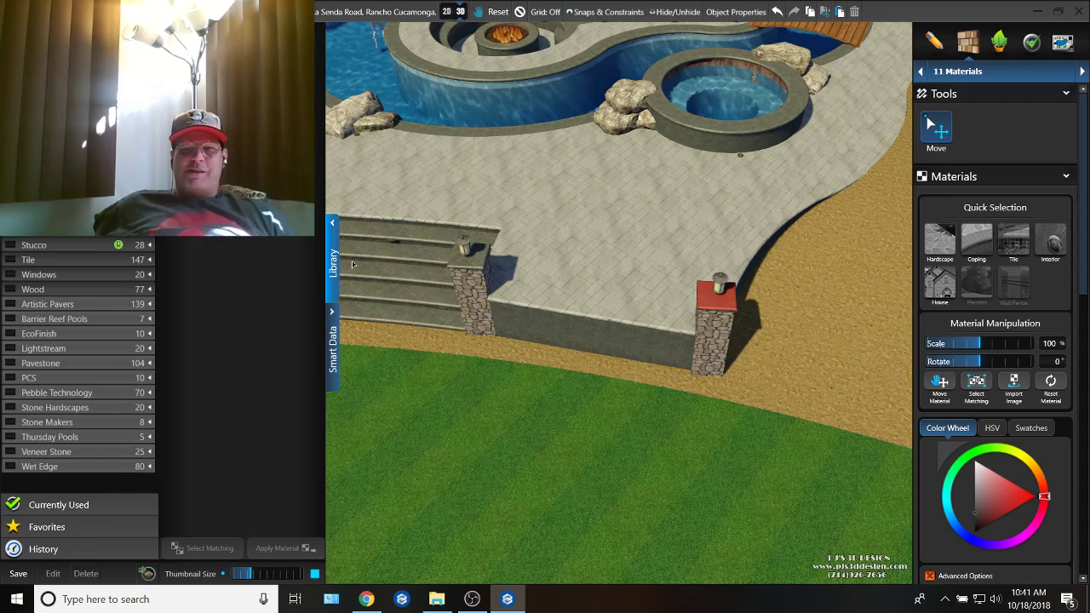
Step: Show the materials currently used in the project in the material library
{"action": "middle_click_drag", "start_coordinate": [499, 341], "coordinate": [566, 376]}
{"action": "scroll", "coordinate": [539, 370], "scroll_direction": "down", "scroll_amount": 3}
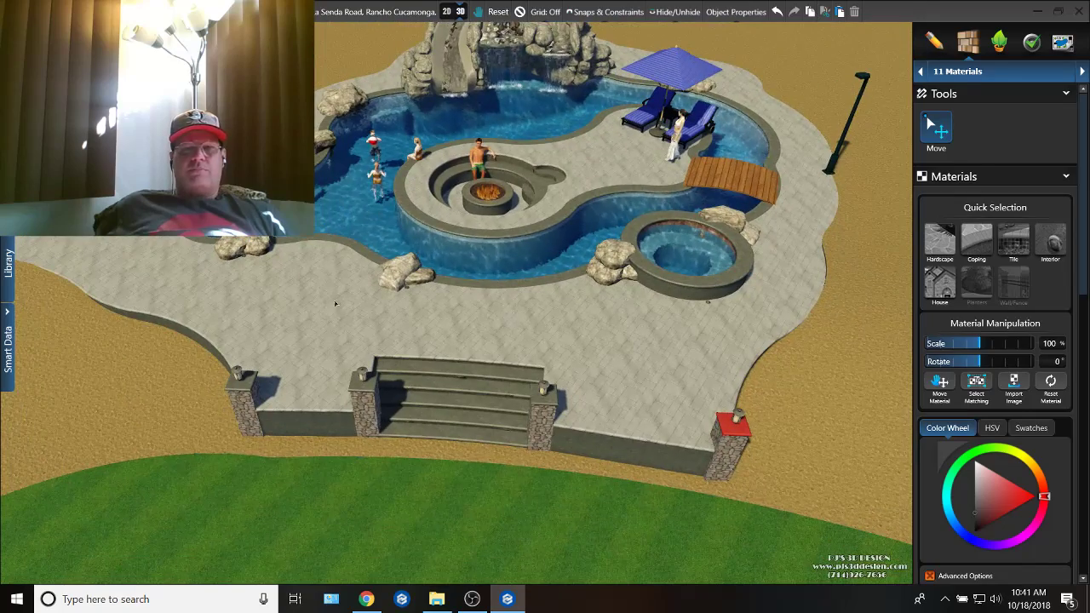
{"action": "left_click", "coordinate": [6, 269]}
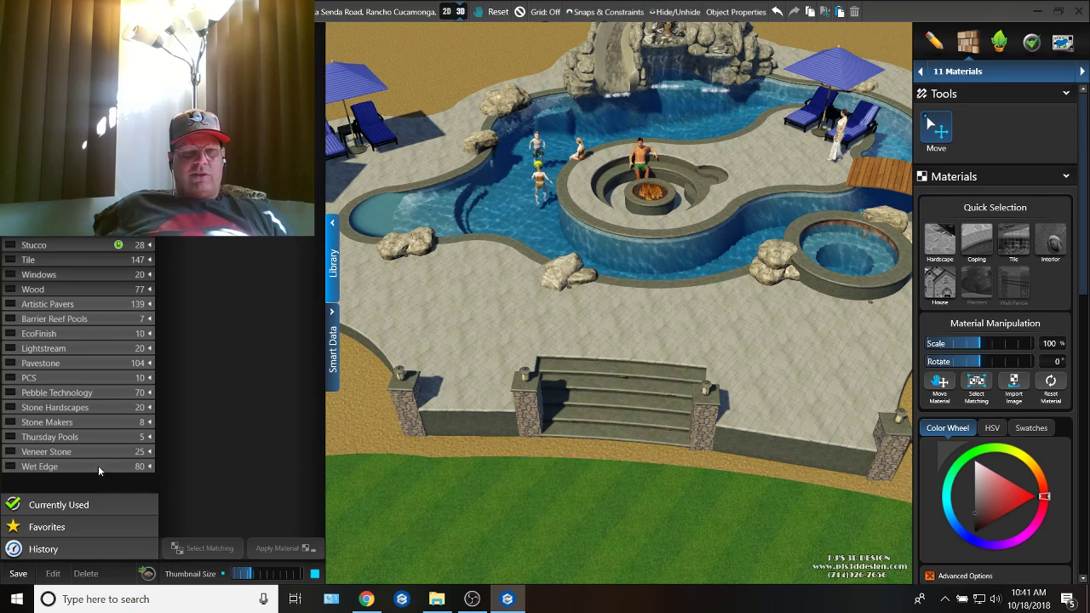
{"action": "left_click", "coordinate": [118, 509]}
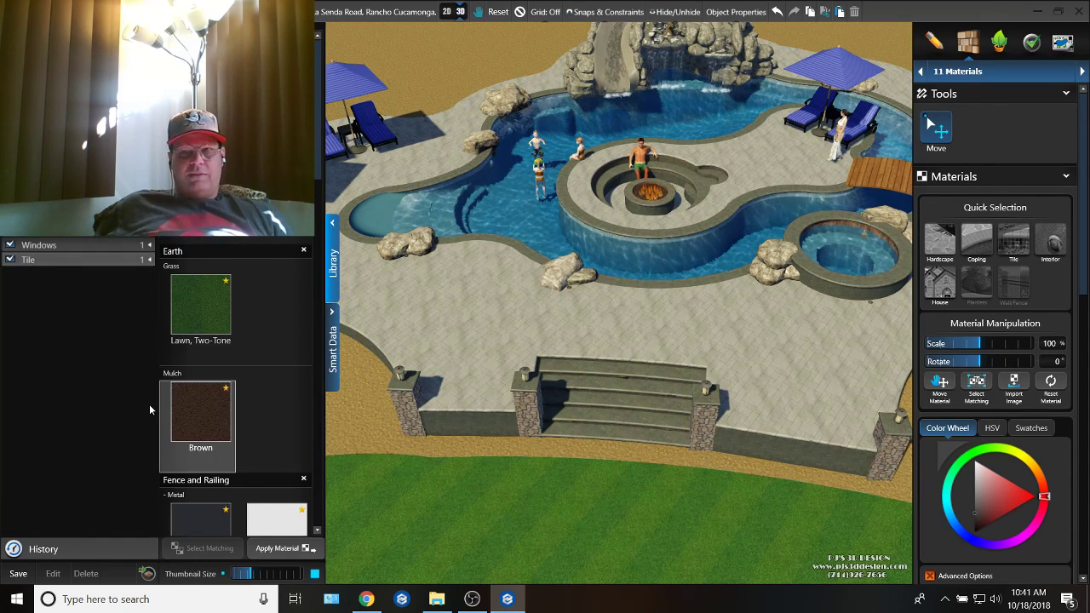
Step: Insert the red Aluminum Sling dining set from the landscaping library onto the patio between the pool and the steps
{"action": "left_click", "coordinate": [1004, 42]}
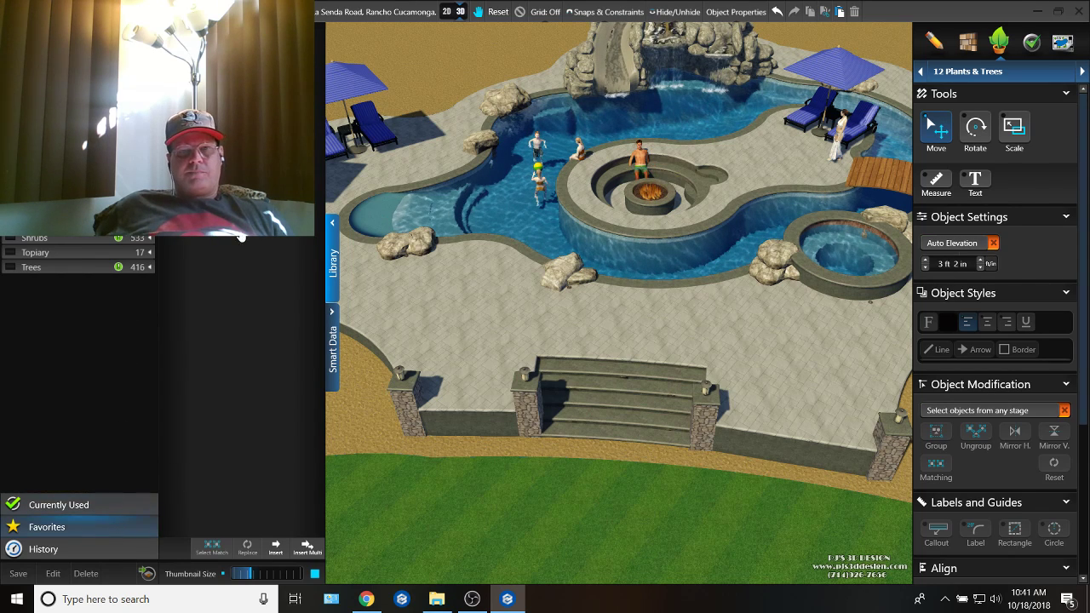
{"action": "scroll", "coordinate": [262, 456], "scroll_direction": "down", "scroll_amount": 10}
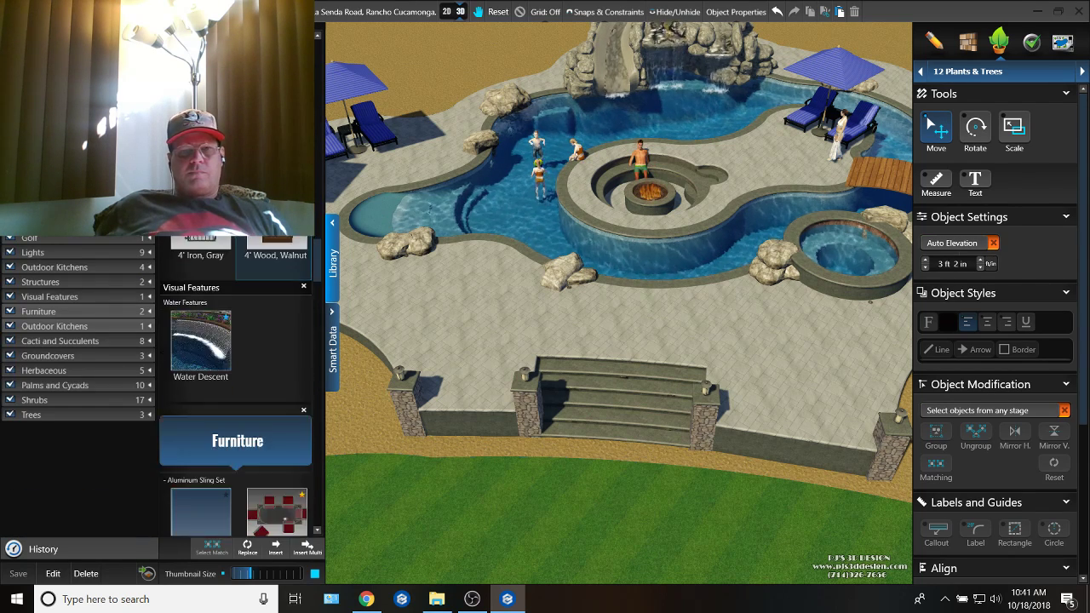
{"action": "left_click", "coordinate": [262, 454]}
{"action": "left_click", "coordinate": [277, 548]}
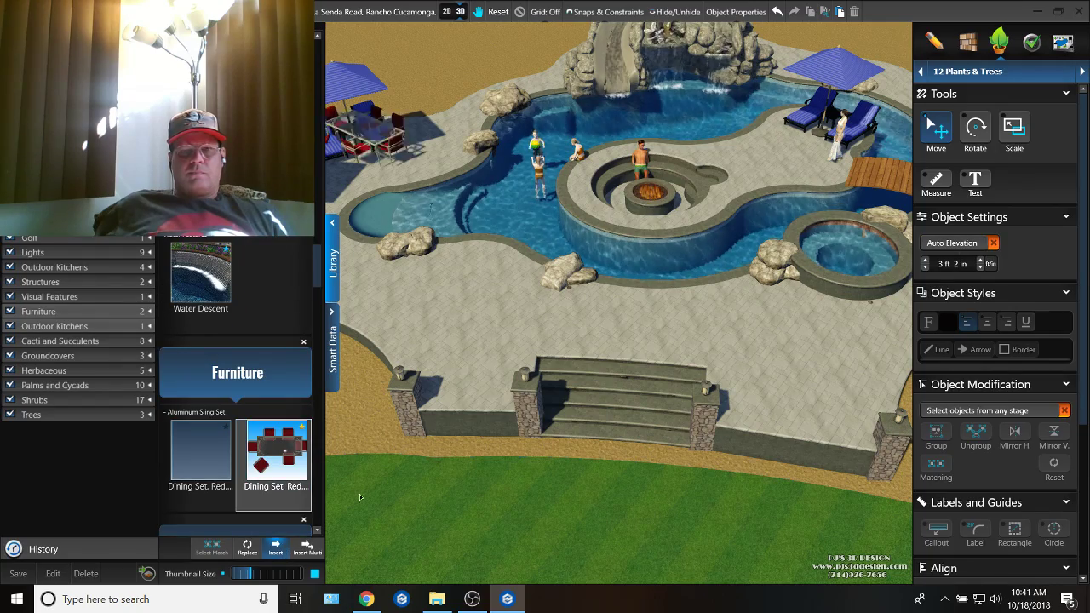
{"action": "middle_click_drag", "start_coordinate": [579, 315], "coordinate": [585, 368]}
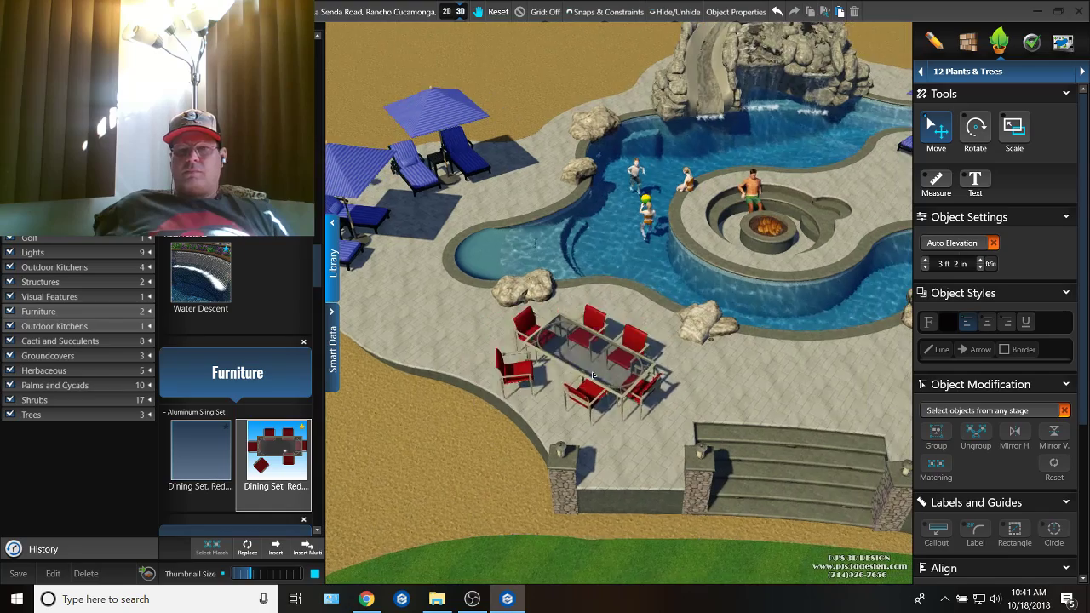
{"action": "left_click", "coordinate": [580, 372]}
{"action": "right_click", "coordinate": [601, 383]}
Step: Delete the umbrella and lounge chair set nearest the rock waterfall on the far patio
{"action": "middle_click_drag", "start_coordinate": [656, 456], "coordinate": [705, 392]}
{"action": "right_click_drag", "start_coordinate": [705, 392], "coordinate": [637, 361]}
{"action": "middle_click_drag", "start_coordinate": [637, 361], "coordinate": [797, 343]}
{"action": "middle_click_drag", "start_coordinate": [464, 362], "coordinate": [662, 397]}
{"action": "right_click_drag", "start_coordinate": [662, 397], "coordinate": [632, 390]}
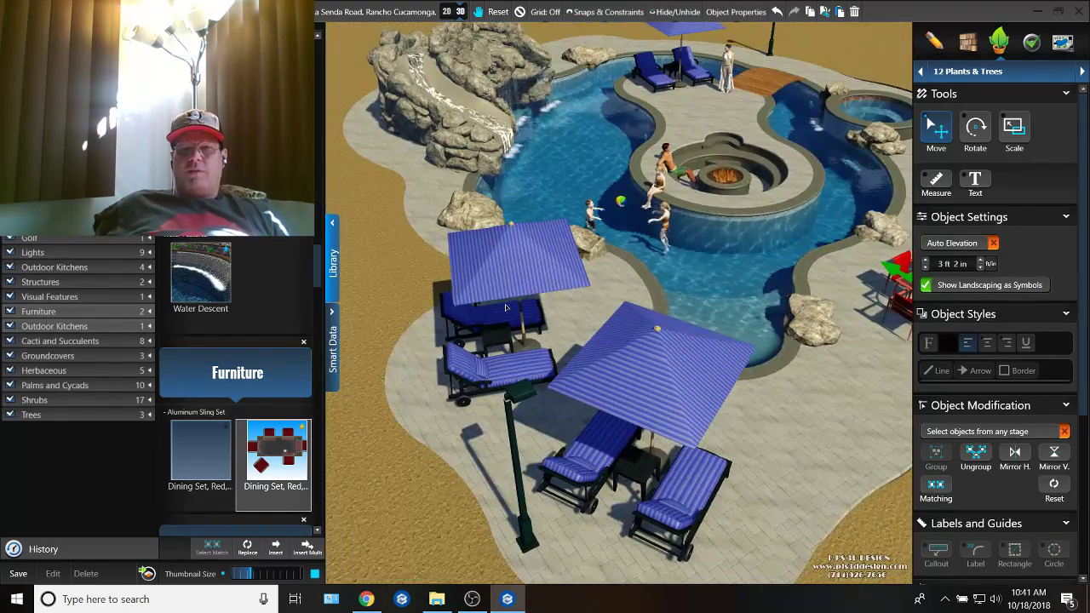
{"action": "left_click", "coordinate": [505, 304]}
{"action": "mouse_move", "coordinate": [505, 304]}
{"action": "middle_mouse_down"}
{"action": "mouse_move", "coordinate": [681, 298]}
{"action": "mouse_move", "coordinate": [509, 298]}
{"action": "middle_mouse_up"}
{"action": "key", "text": "Delete"}
{"action": "right_click_drag", "start_coordinate": [509, 299], "coordinate": [451, 298]}
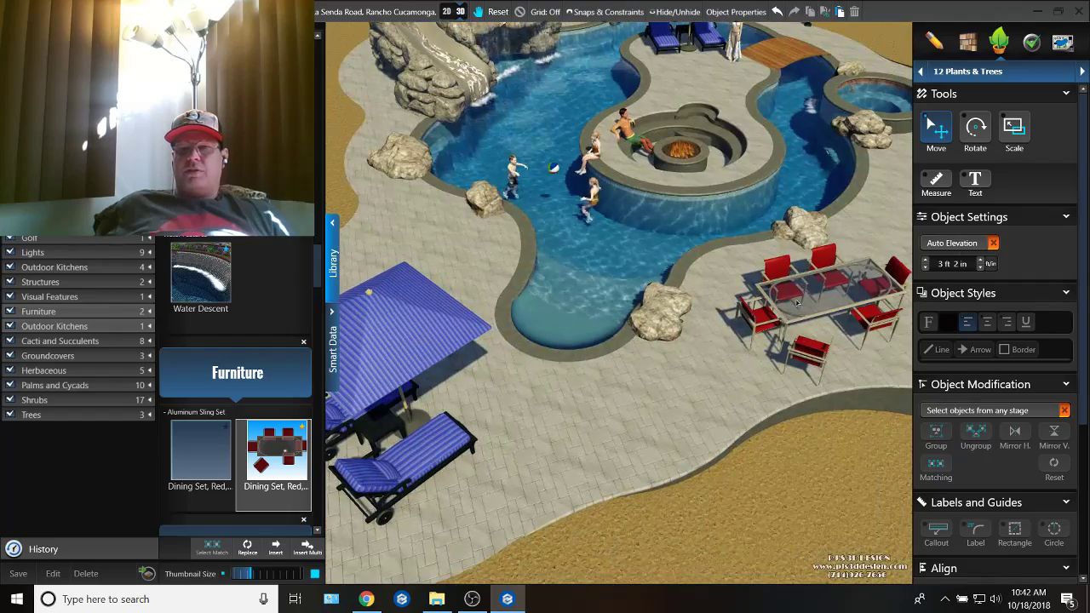
Step: Move the red dining set to the cleared patio spot beside the remaining umbrella and lounge chairs
{"action": "double_click", "coordinate": [750, 309]}
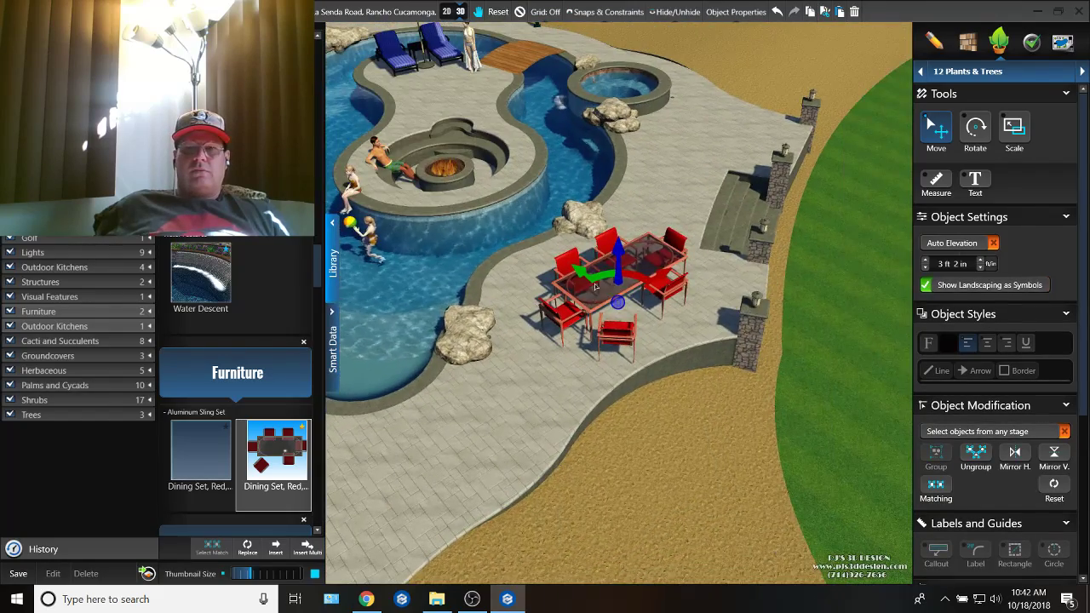
{"action": "left_click_drag", "start_coordinate": [585, 307], "coordinate": [345, 321]}
{"action": "middle_click_drag", "start_coordinate": [345, 320], "coordinate": [885, 324]}
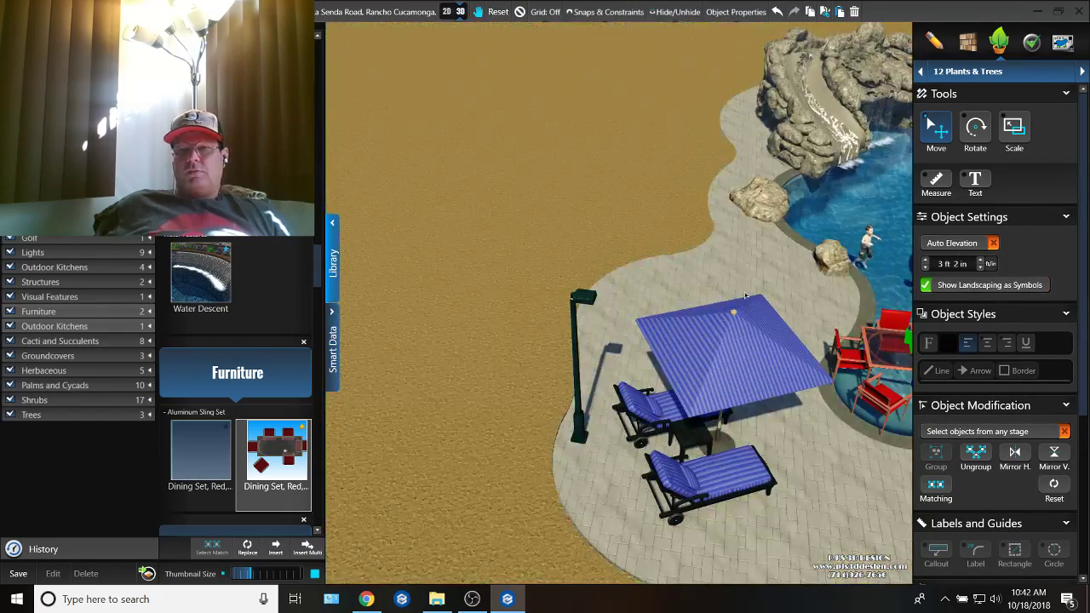
{"action": "middle_click_drag", "start_coordinate": [657, 283], "coordinate": [610, 282]}
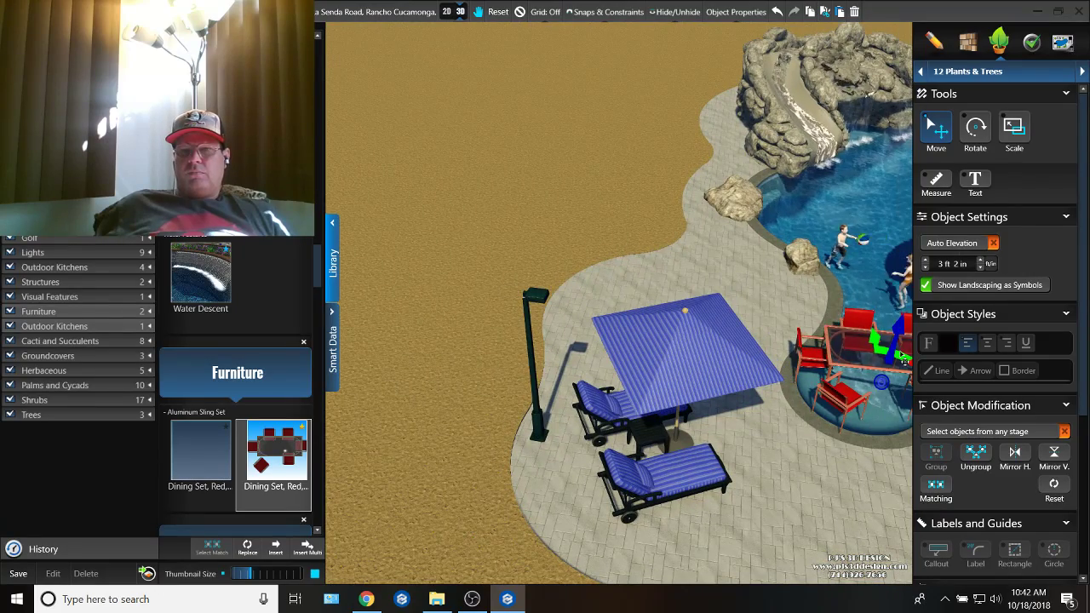
{"action": "left_click_drag", "start_coordinate": [895, 362], "coordinate": [717, 311]}
{"action": "key", "text": "f"}
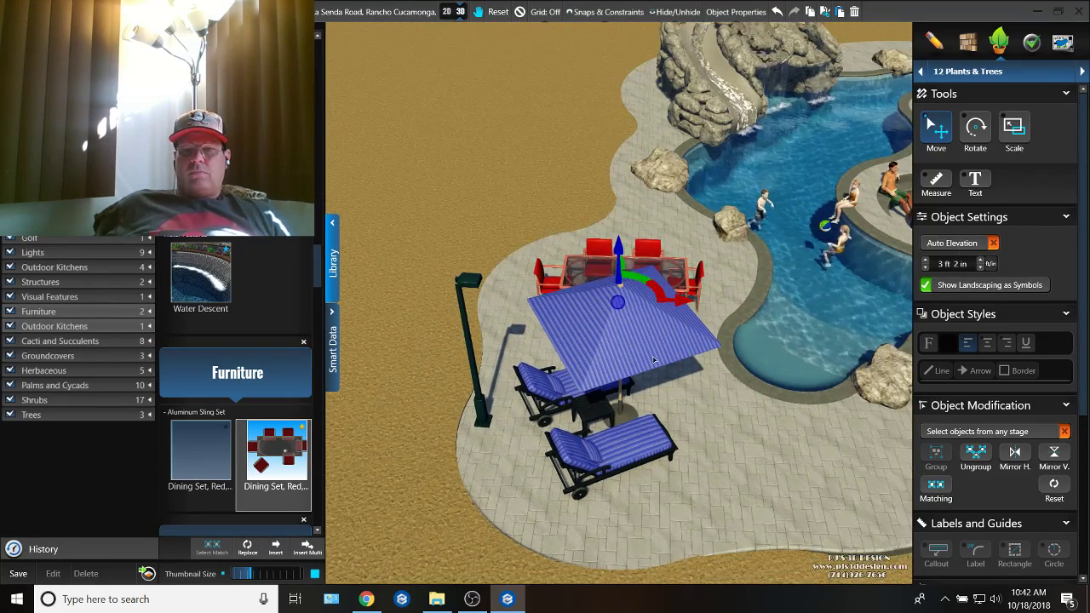
{"action": "middle_click_drag", "start_coordinate": [717, 312], "coordinate": [613, 398]}
Step: Rotate the dining set about a quarter turn so it runs along the outer patio edge, and nudge it into place
{"action": "key", "text": "r"}
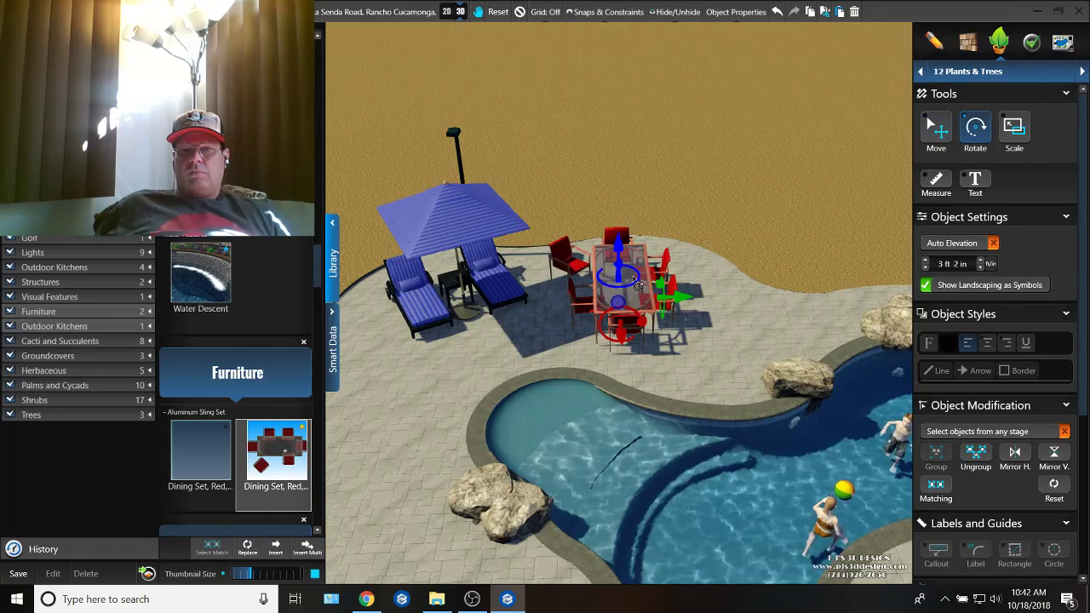
{"action": "left_click_drag", "start_coordinate": [620, 261], "coordinate": [583, 281]}
{"action": "key", "text": "m"}
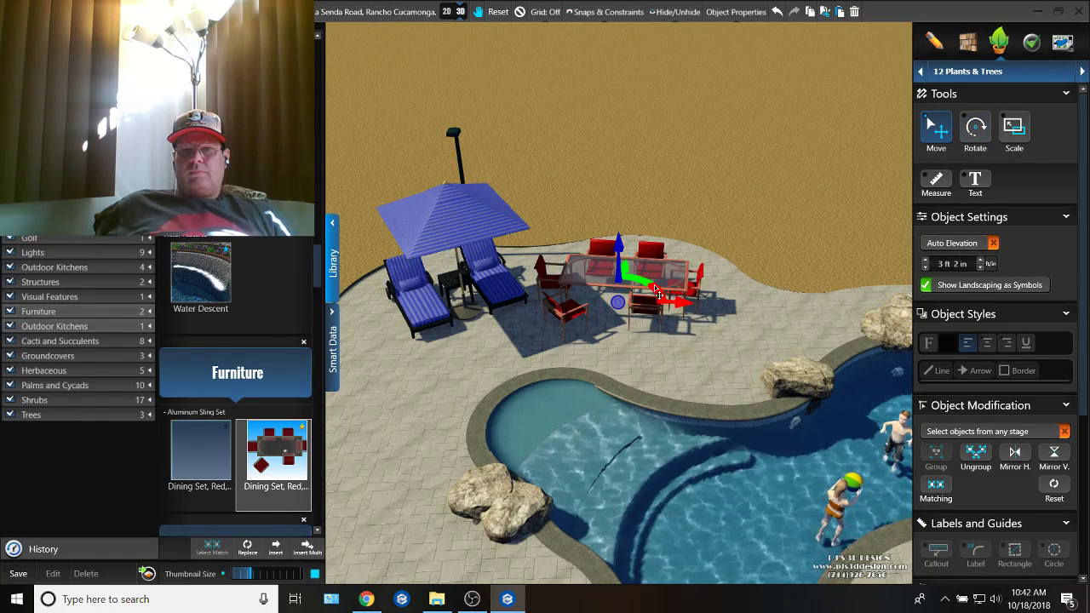
{"action": "left_click_drag", "start_coordinate": [654, 290], "coordinate": [686, 293]}
{"action": "key", "text": "f"}
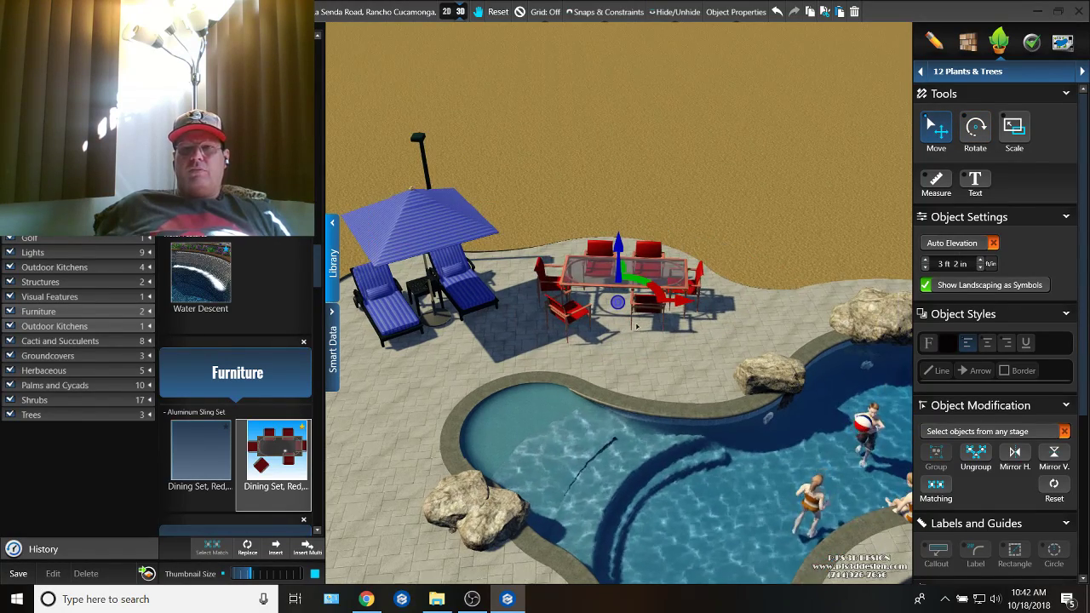
Step: Find the Regatta fabric in the material library and apply it to a red chair of the dining set
{"action": "left_click", "coordinate": [967, 43]}
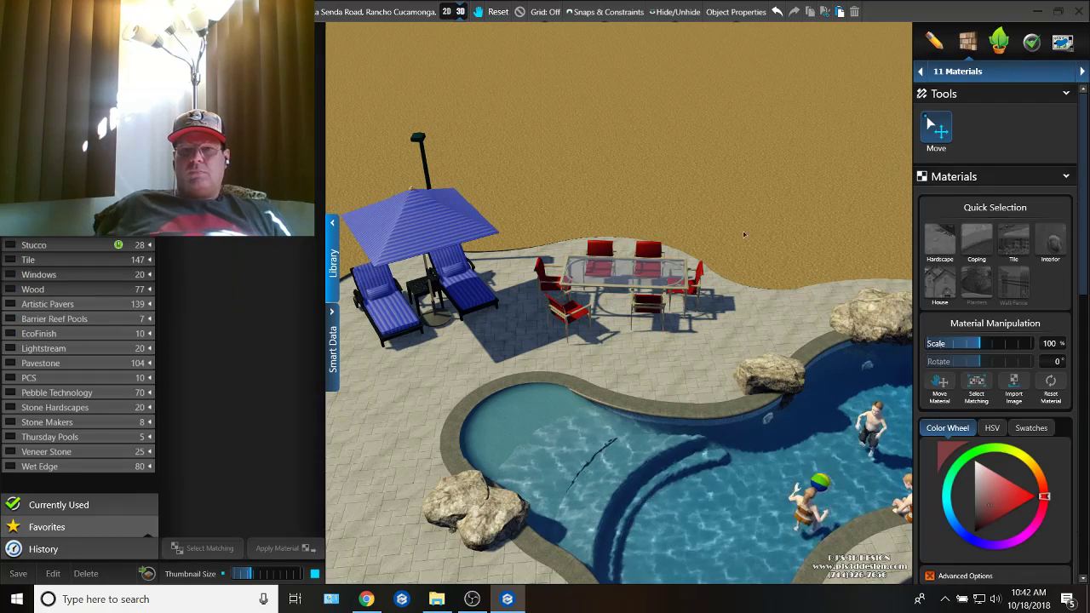
{"action": "middle_click_drag", "start_coordinate": [742, 235], "coordinate": [796, 342]}
{"action": "scroll", "coordinate": [649, 269], "scroll_direction": "up", "scroll_amount": 5}
{"action": "double_click", "coordinate": [583, 181]}
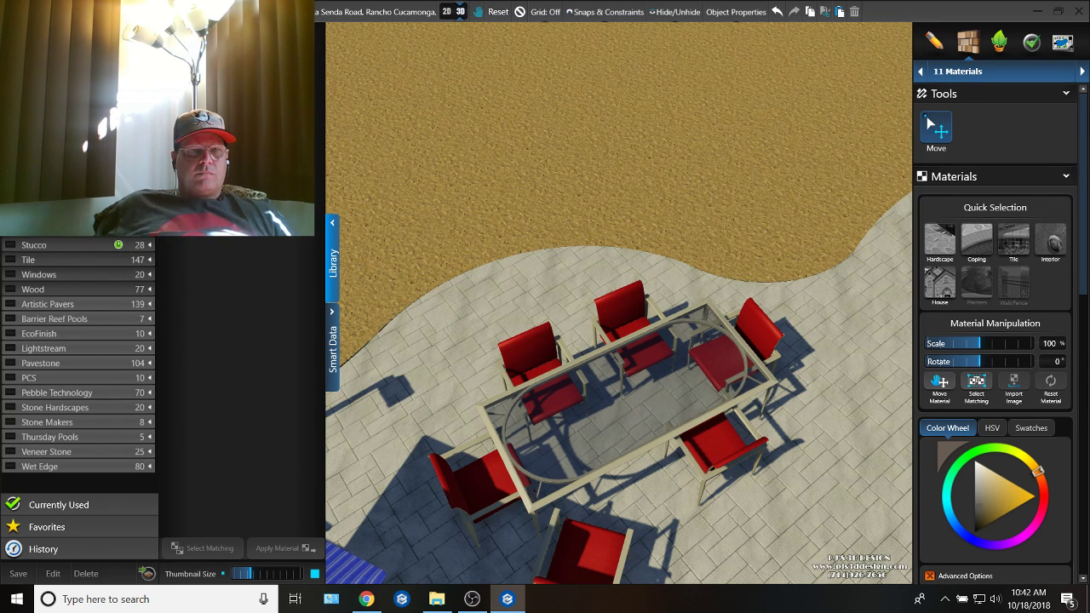
{"action": "scroll", "coordinate": [77, 358], "scroll_direction": "up", "scroll_amount": 2}
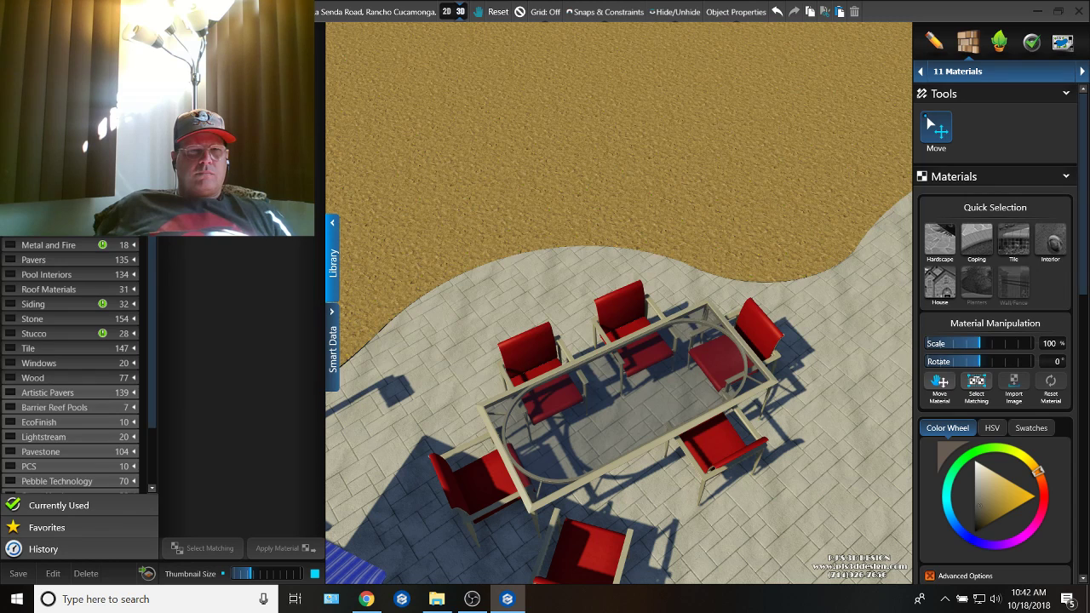
{"action": "scroll", "coordinate": [77, 357], "scroll_direction": "up", "scroll_amount": 3}
{"action": "left_click", "coordinate": [289, 309]}
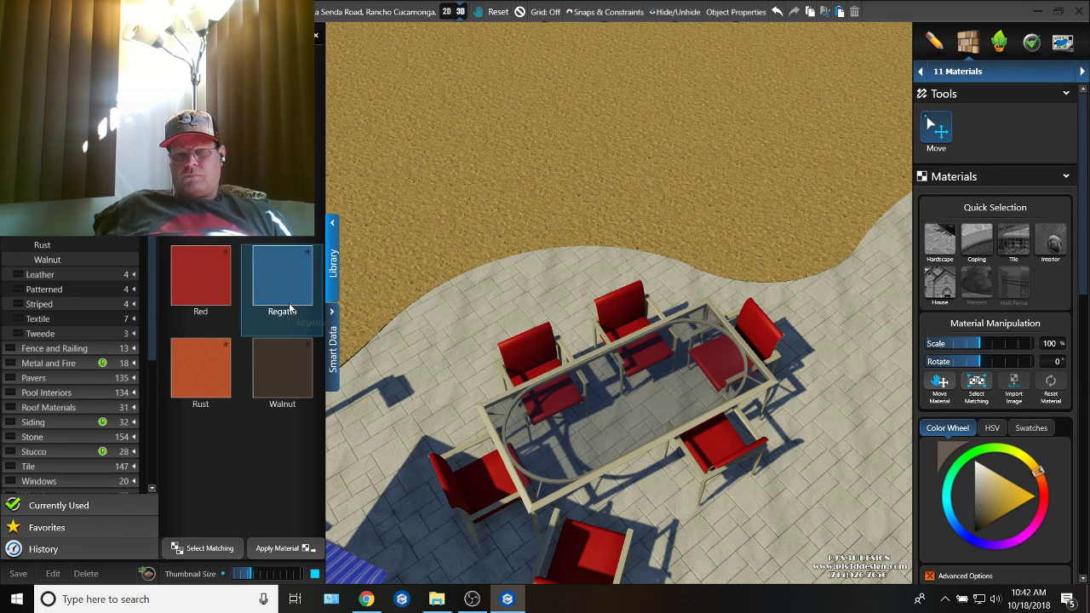
{"action": "left_click", "coordinate": [525, 344]}
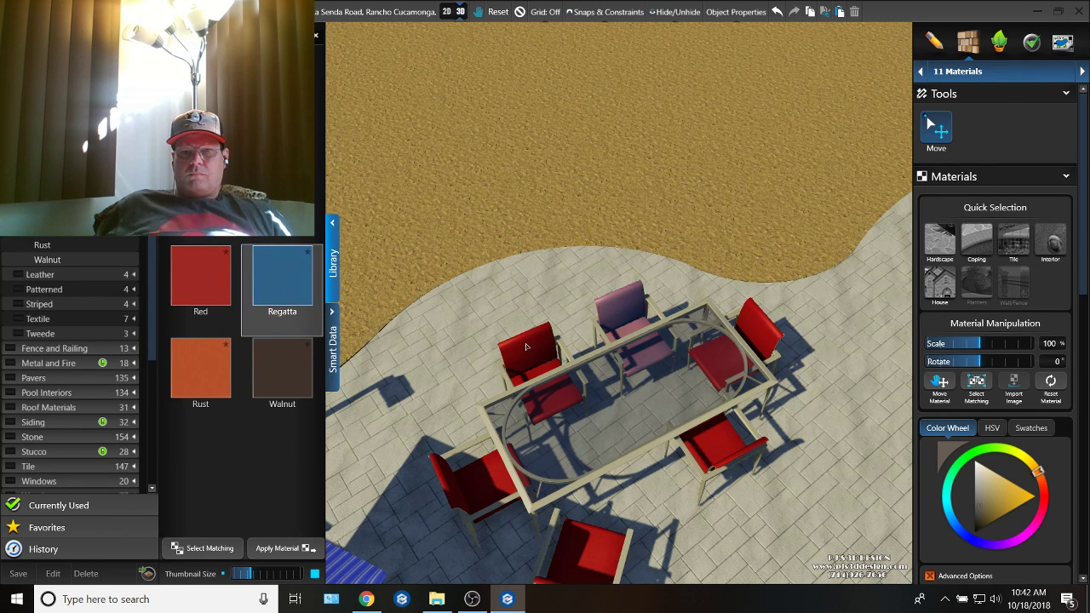
{"action": "middle_click_drag", "start_coordinate": [525, 344], "coordinate": [651, 299]}
Step: Apply the Regatta fabric to the remaining dining chairs
{"action": "left_click", "coordinate": [275, 279]}
{"action": "scroll", "coordinate": [510, 341], "scroll_direction": "down", "scroll_amount": 5}
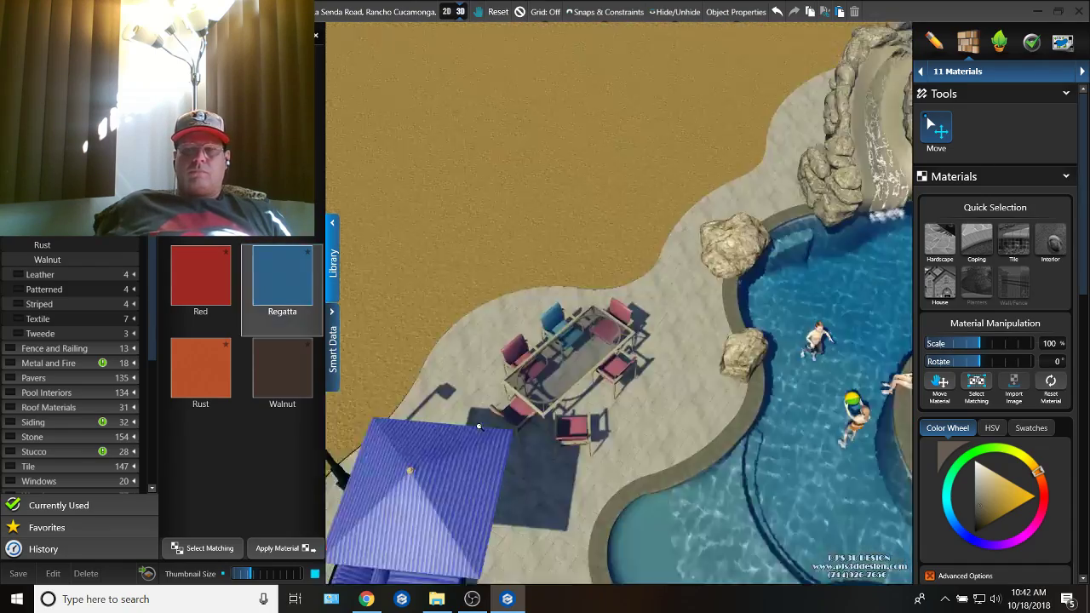
{"action": "middle_click_drag", "start_coordinate": [511, 417], "coordinate": [489, 316]}
{"action": "scroll", "coordinate": [634, 376], "scroll_direction": "up", "scroll_amount": 2}
{"action": "middle_click_drag", "start_coordinate": [634, 376], "coordinate": [695, 240]}
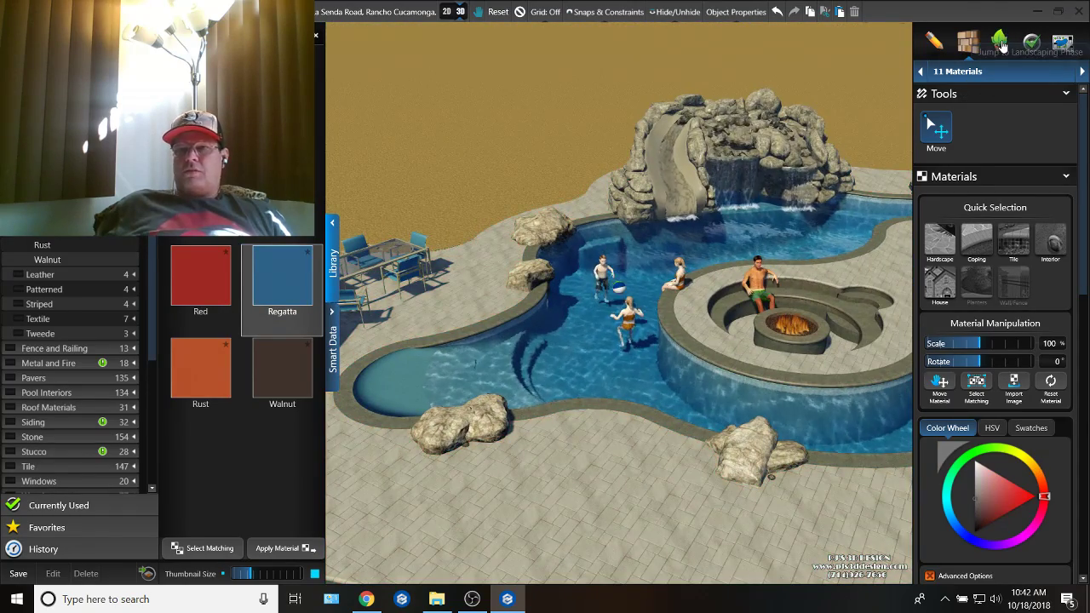
Step: Return to the Plants & Trees stage, hide the library, and review the furnished pool deck from low and overhead angles
{"action": "left_click", "coordinate": [1001, 40]}
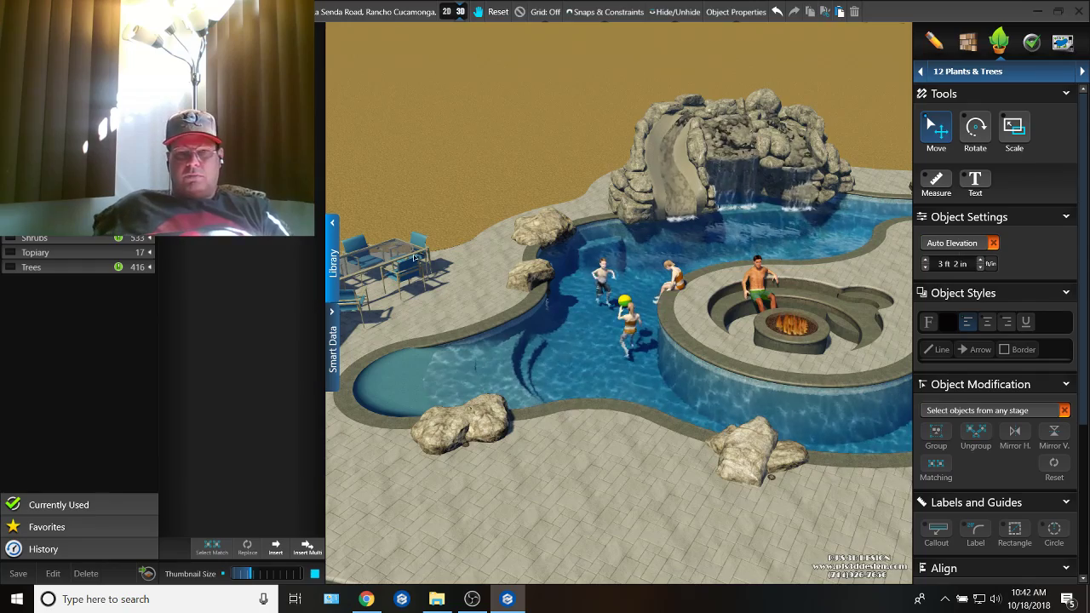
{"action": "left_click", "coordinate": [332, 269]}
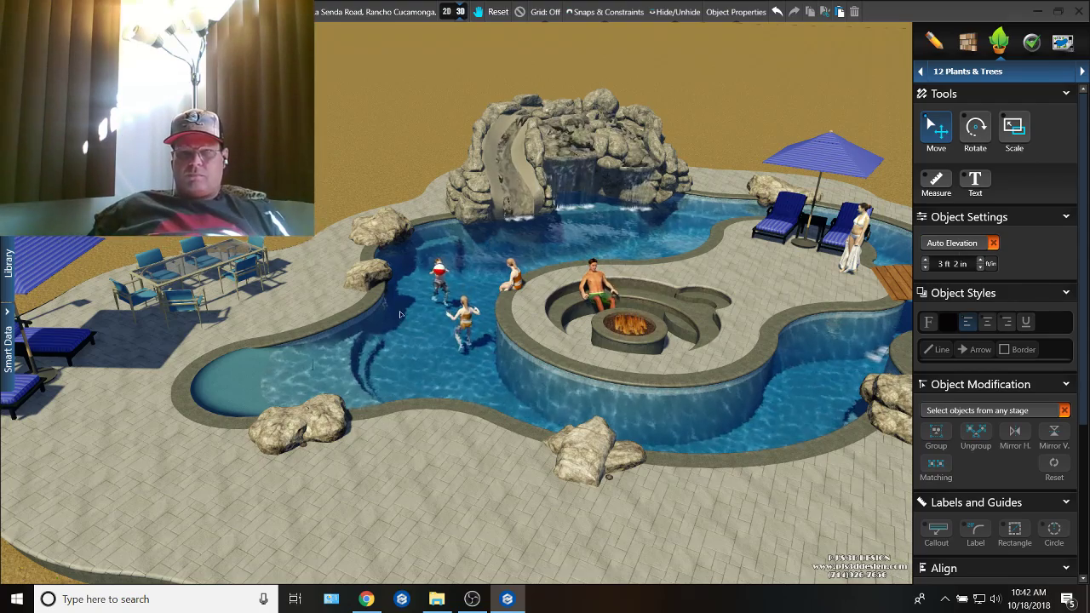
{"action": "scroll", "coordinate": [400, 311], "scroll_direction": "down", "scroll_amount": 3}
{"action": "right_click_drag", "start_coordinate": [399, 351], "coordinate": [311, 317]}
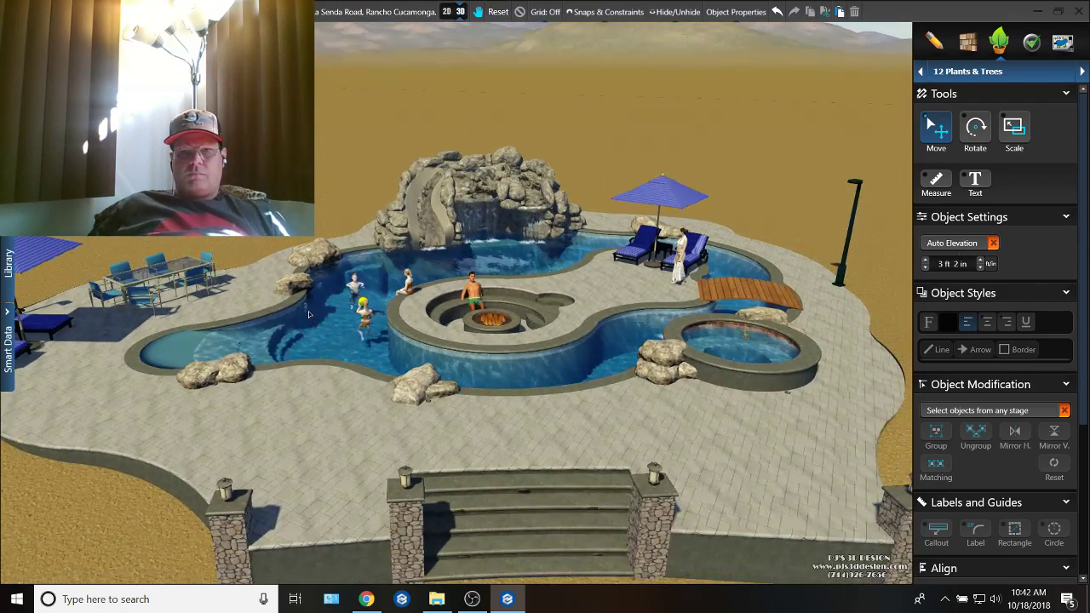
{"action": "middle_click_drag", "start_coordinate": [308, 312], "coordinate": [340, 323]}
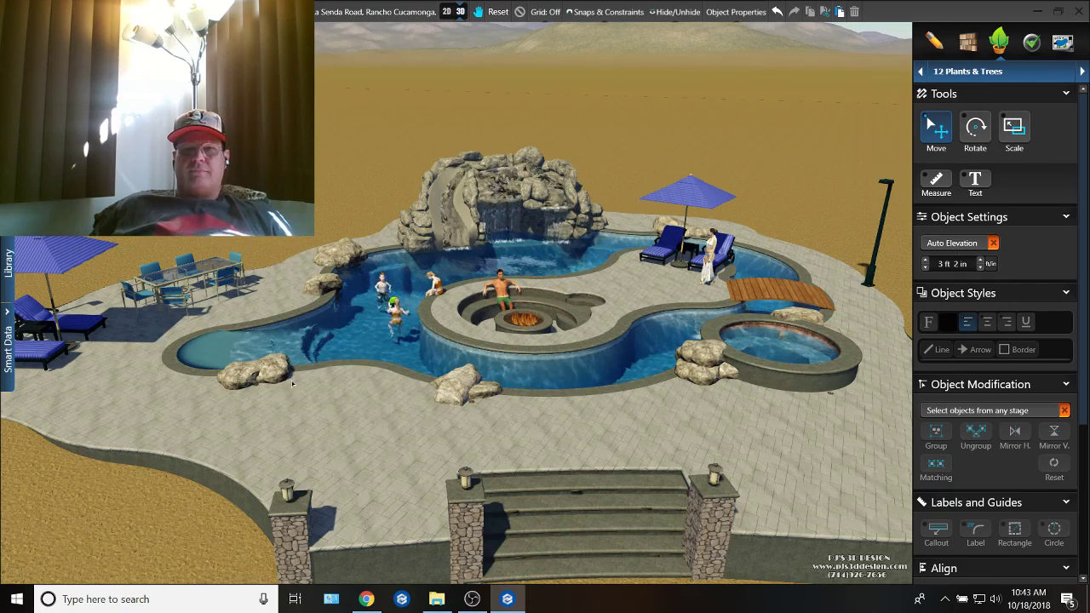
{"action": "right_click_drag", "start_coordinate": [294, 383], "coordinate": [287, 513]}
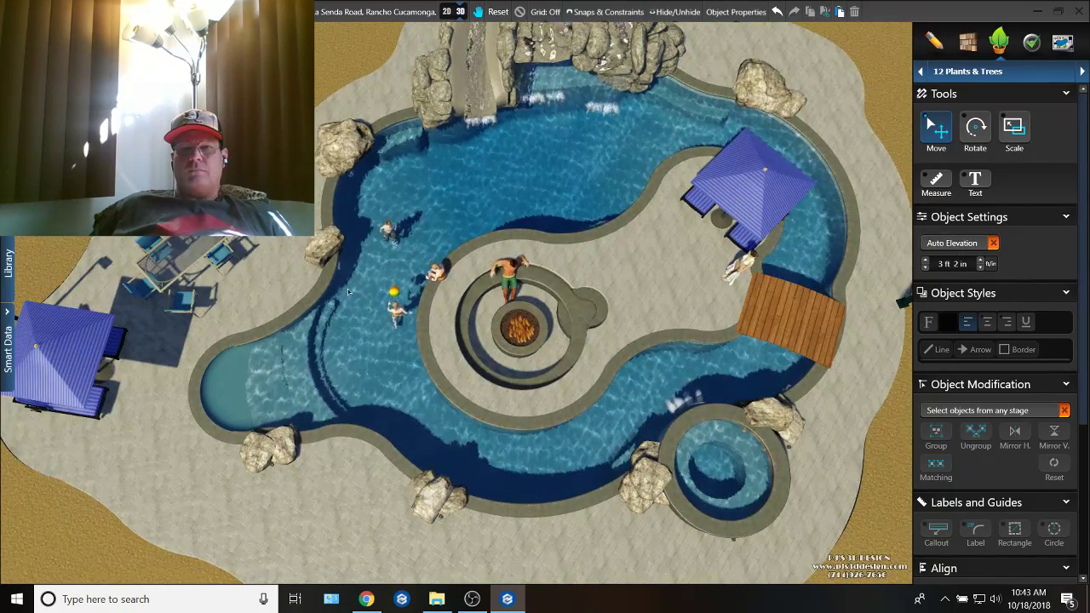
Step: Insert the "Equipment w/3..." pool equipment set behind the rock waterfall in the 2D plan and rotate it diagonally
{"action": "left_click", "coordinate": [447, 11]}
{"action": "scroll", "coordinate": [586, 199], "scroll_direction": "down", "scroll_amount": 4}
{"action": "right_click_drag", "start_coordinate": [568, 151], "coordinate": [549, 272]}
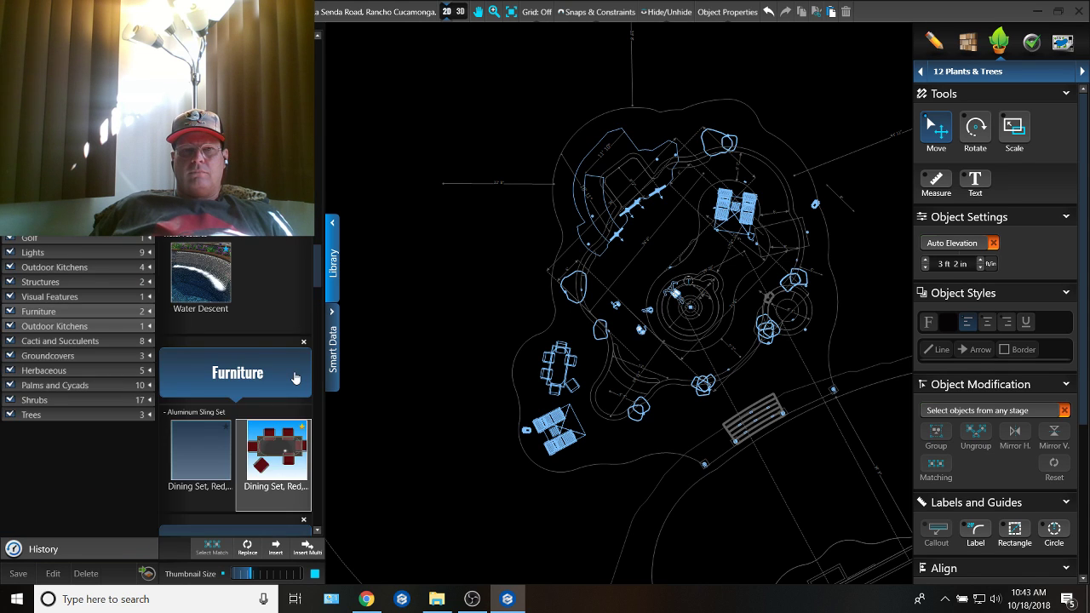
{"action": "scroll", "coordinate": [266, 277], "scroll_direction": "up", "scroll_amount": 10}
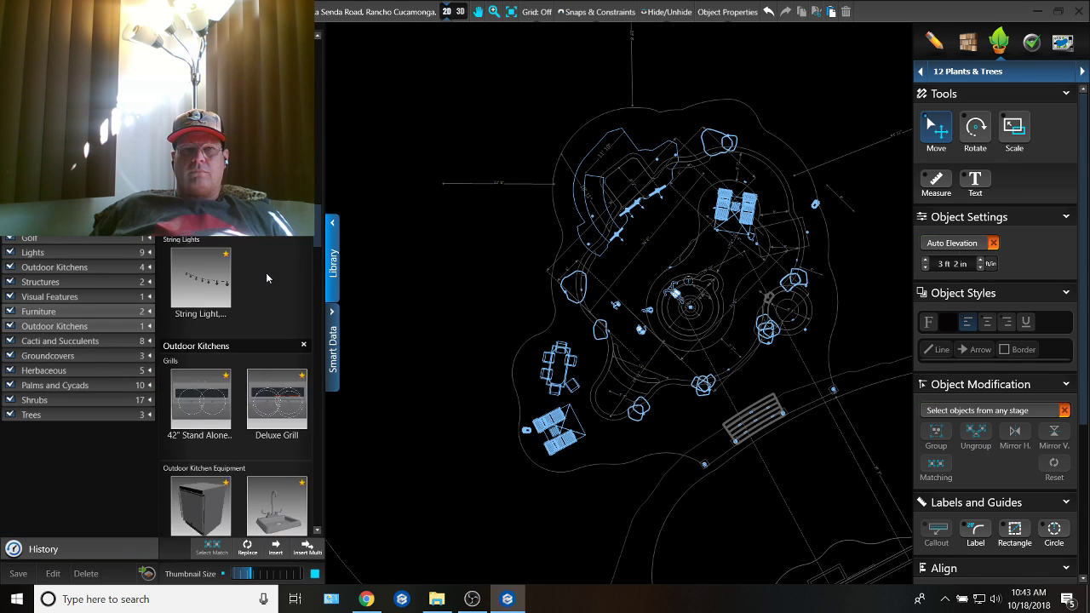
{"action": "scroll", "coordinate": [266, 273], "scroll_direction": "up", "scroll_amount": 10}
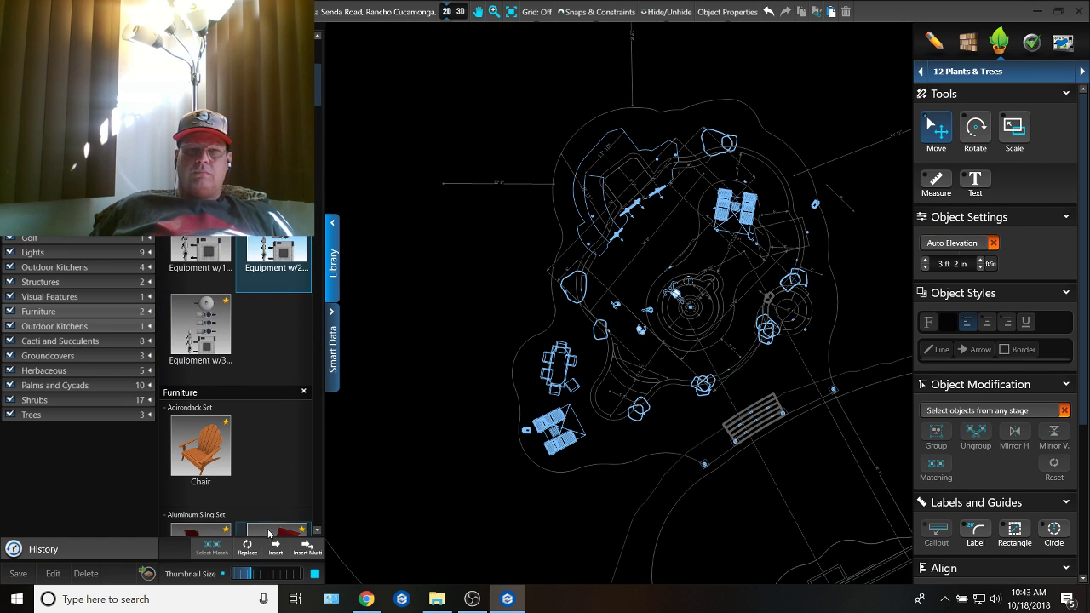
{"action": "left_click", "coordinate": [183, 344]}
{"action": "left_click", "coordinate": [273, 551]}
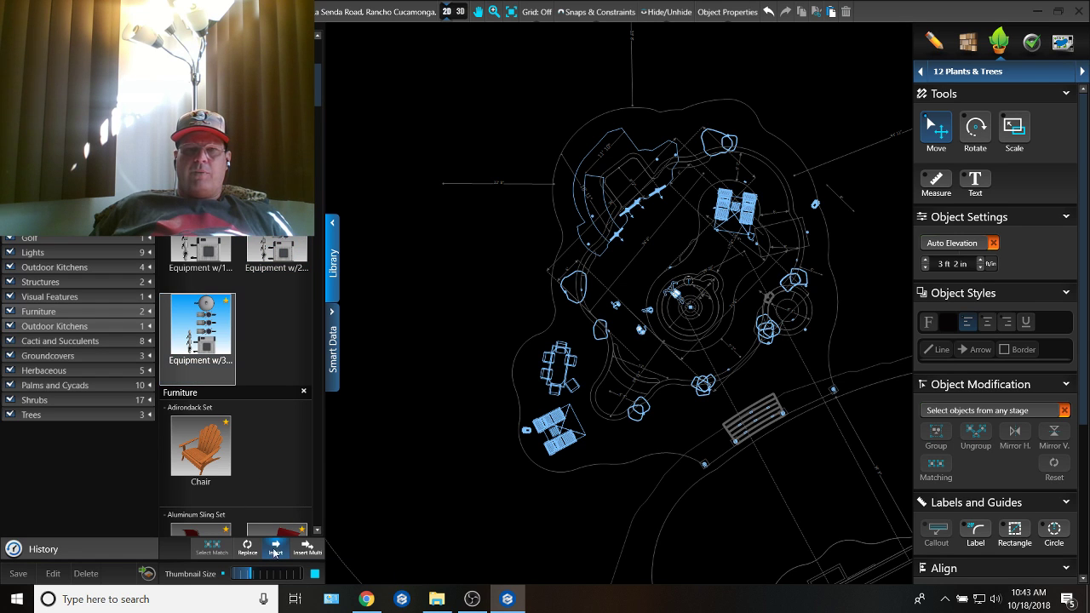
{"action": "scroll", "coordinate": [545, 149], "scroll_direction": "up", "scroll_amount": 3}
{"action": "left_click", "coordinate": [597, 163]}
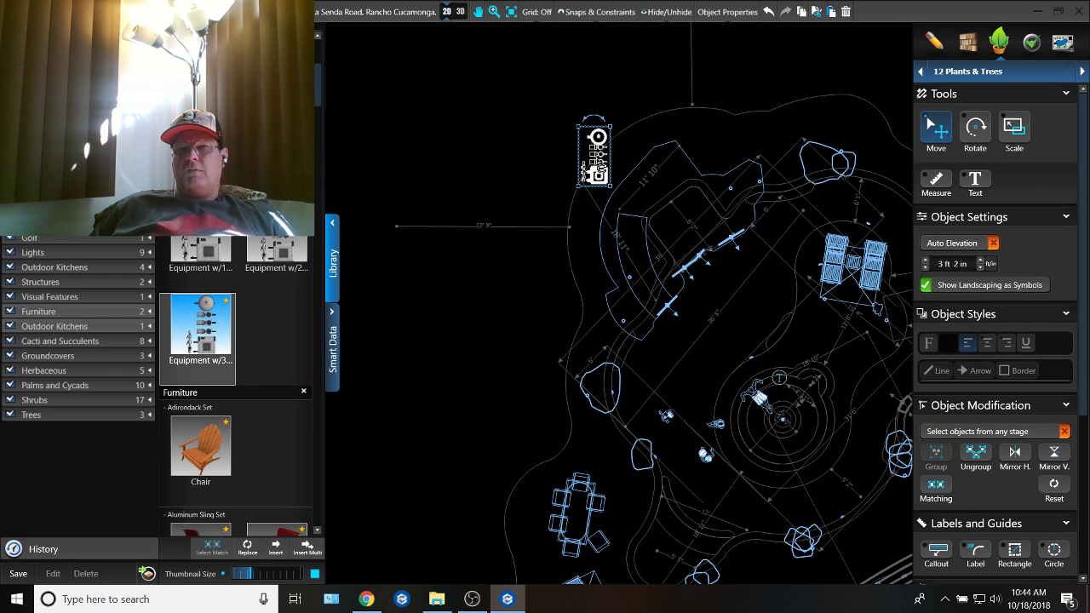
{"action": "left_click_drag", "start_coordinate": [590, 120], "coordinate": [614, 172]}
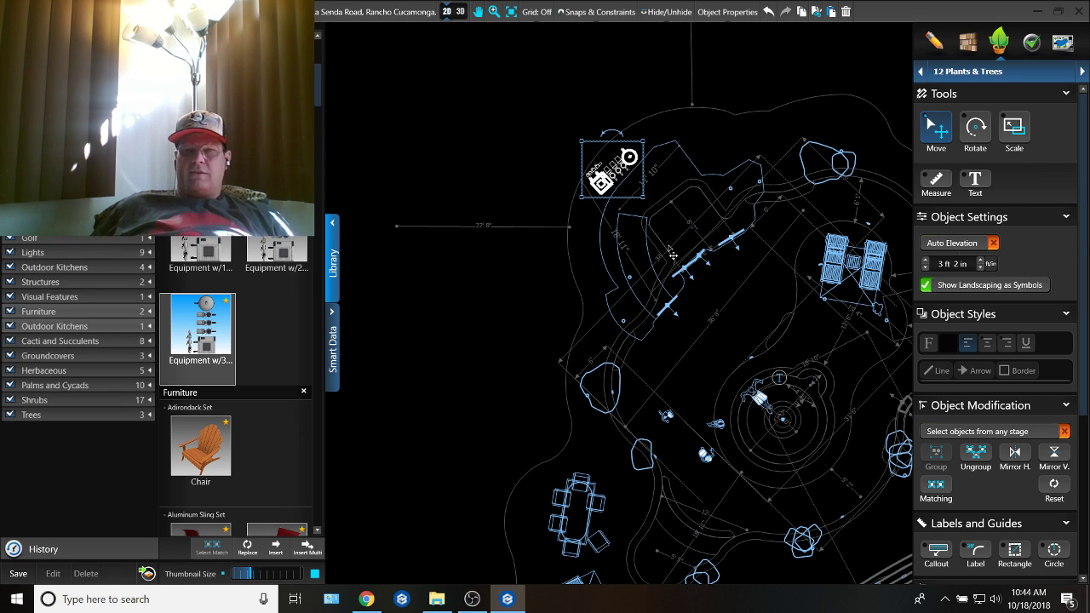
{"action": "scroll", "coordinate": [706, 279], "scroll_direction": "down", "scroll_amount": 3}
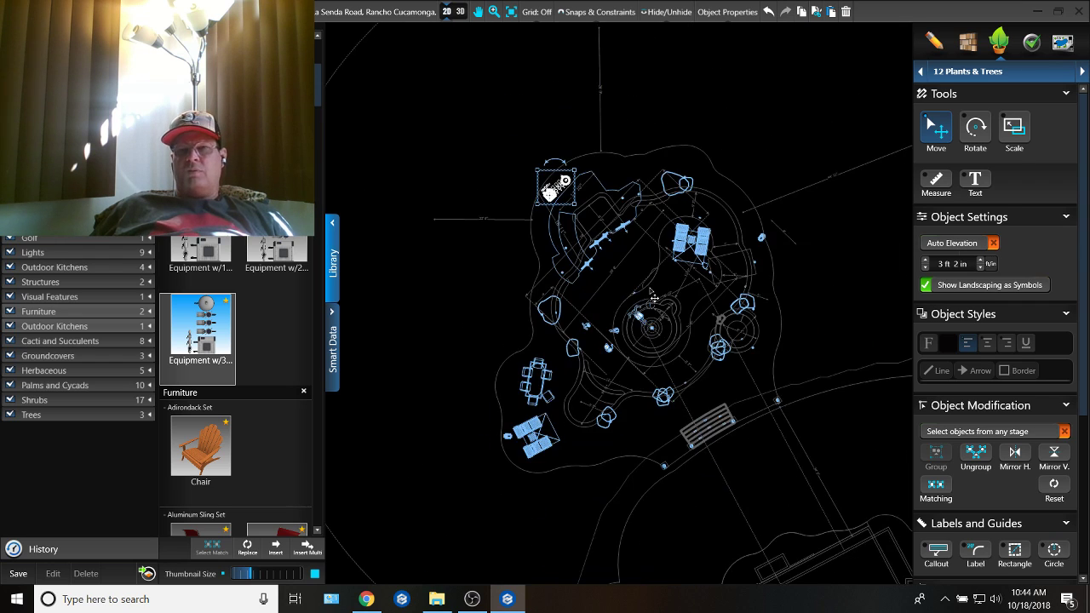
{"action": "scroll", "coordinate": [601, 315], "scroll_direction": "up", "scroll_amount": 2}
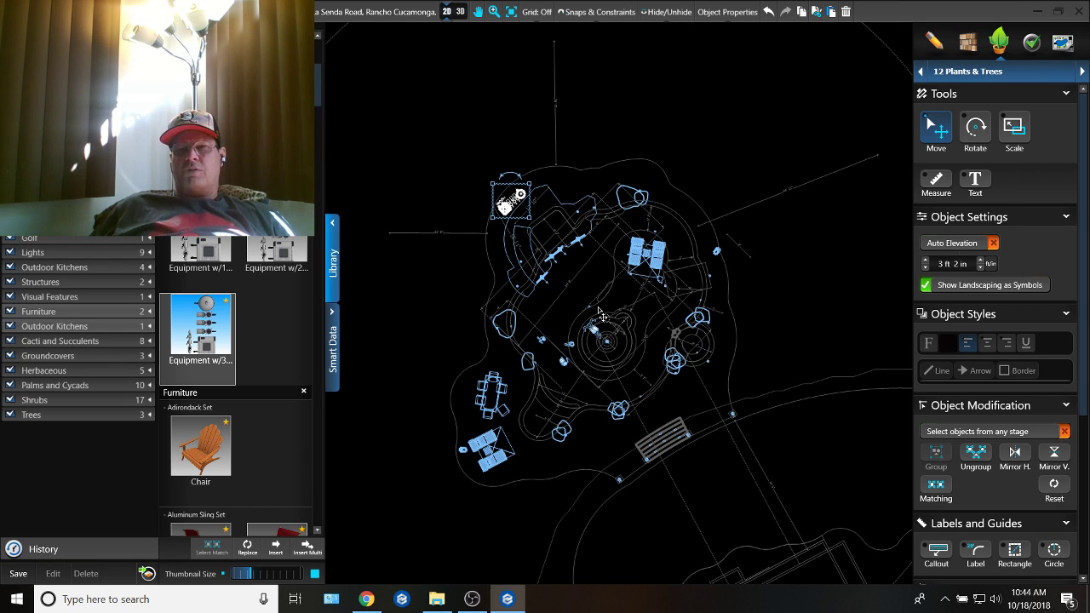
{"action": "scroll", "coordinate": [601, 316], "scroll_direction": "down", "scroll_amount": 3}
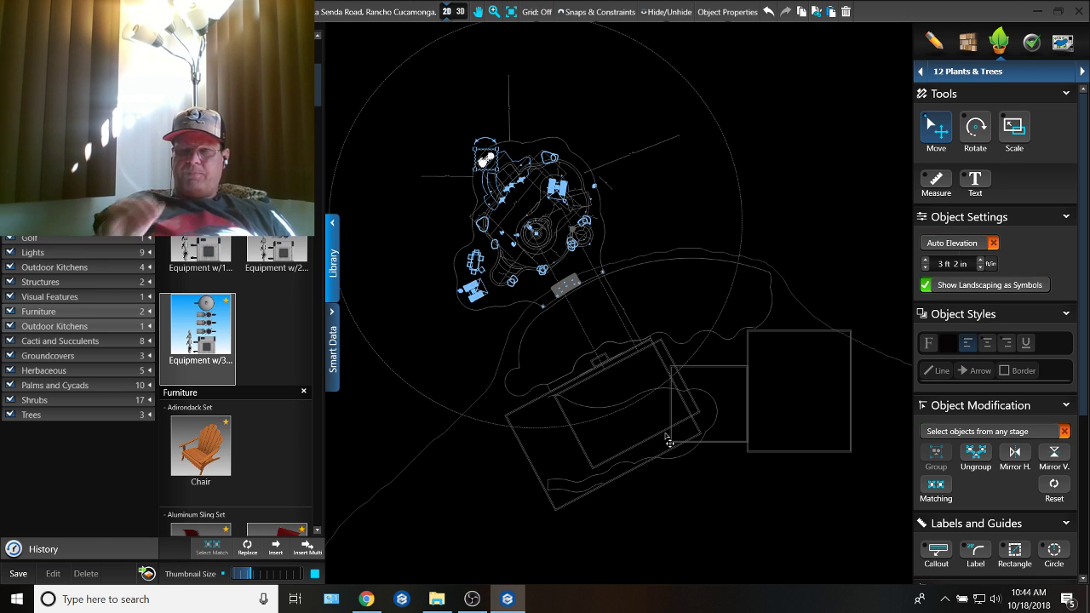
{"action": "middle_click_drag", "start_coordinate": [840, 388], "coordinate": [679, 386]}
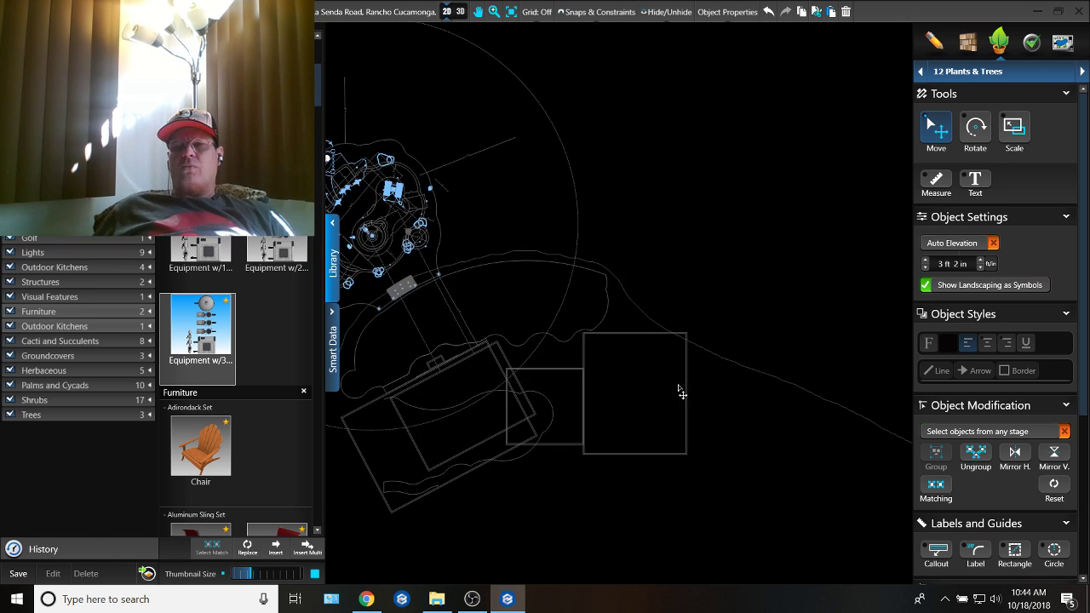
Step: Add a text label reading "ELE" just outside the large square building outline, near its upper corner beside the terrain curve
{"action": "scroll", "coordinate": [696, 377], "scroll_direction": "up", "scroll_amount": 2}
{"action": "scroll", "coordinate": [670, 368], "scroll_direction": "down", "scroll_amount": 4}
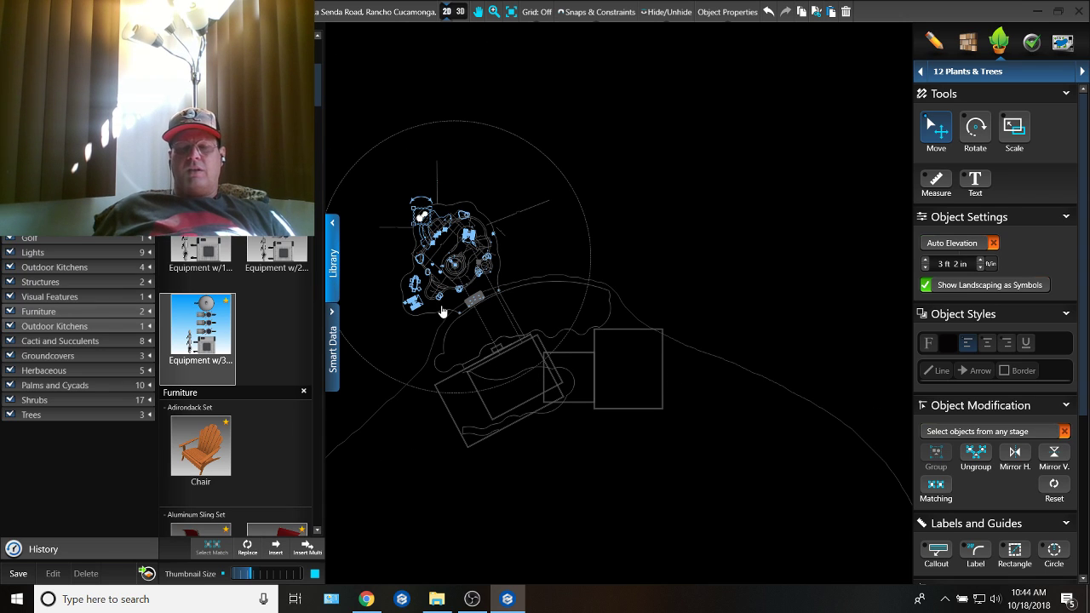
{"action": "scroll", "coordinate": [607, 328], "scroll_direction": "up", "scroll_amount": 2}
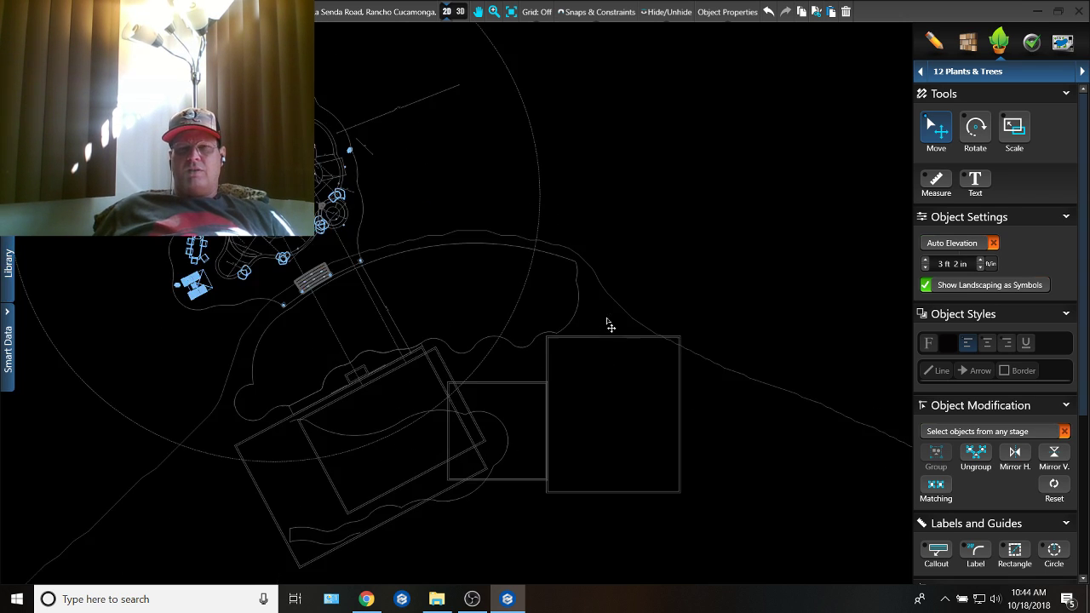
{"action": "left_click", "coordinate": [974, 183]}
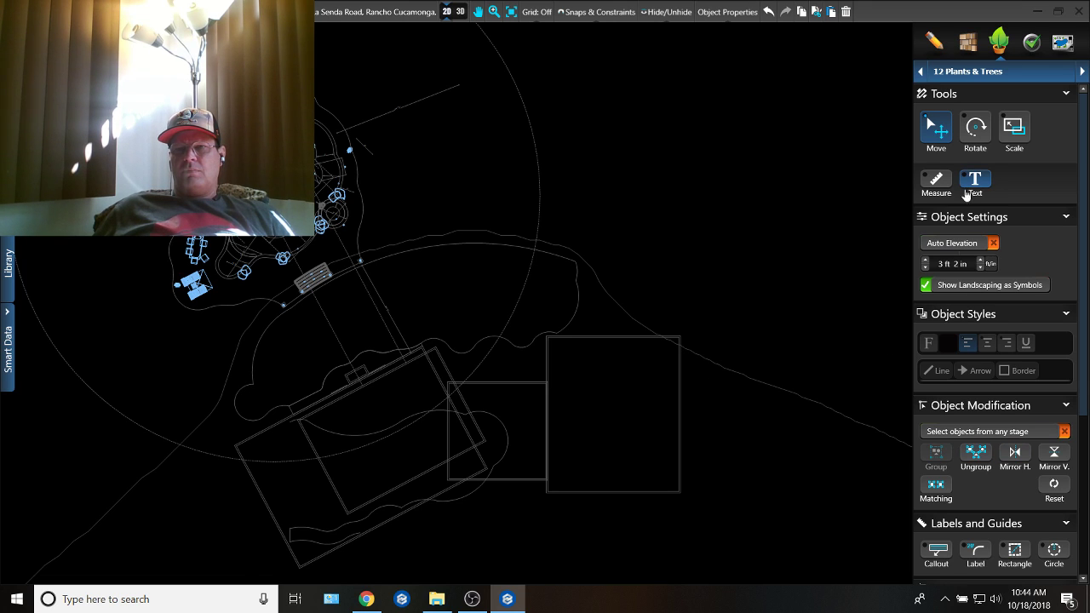
{"action": "left_click", "coordinate": [682, 359]}
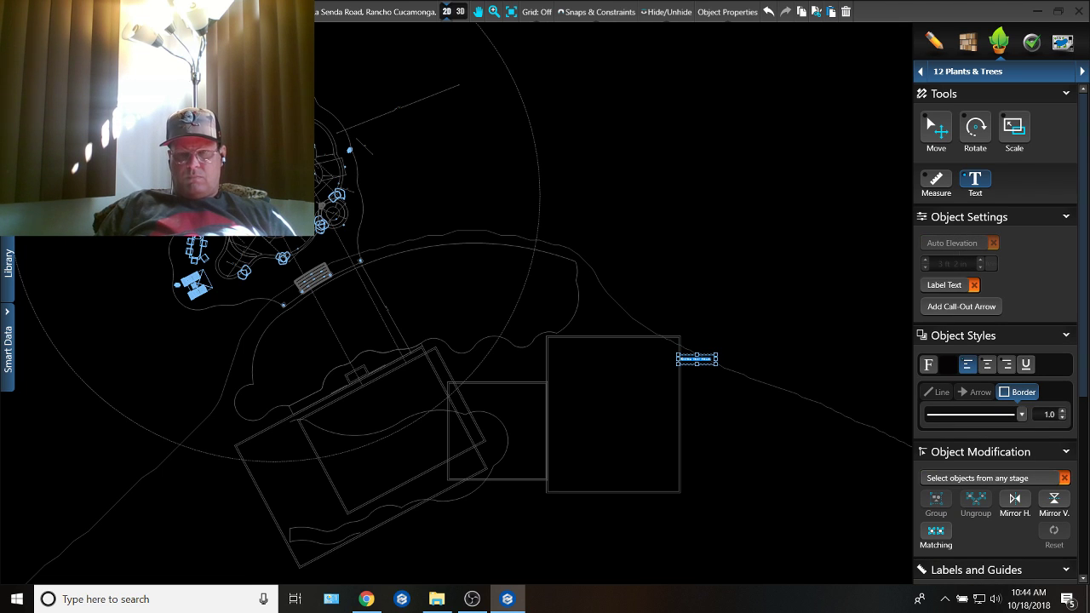
{"action": "type", "text": "ex"}
{"action": "left_click", "coordinate": [926, 116]}
{"action": "scroll", "coordinate": [672, 374], "scroll_direction": "up", "scroll_amount": 2}
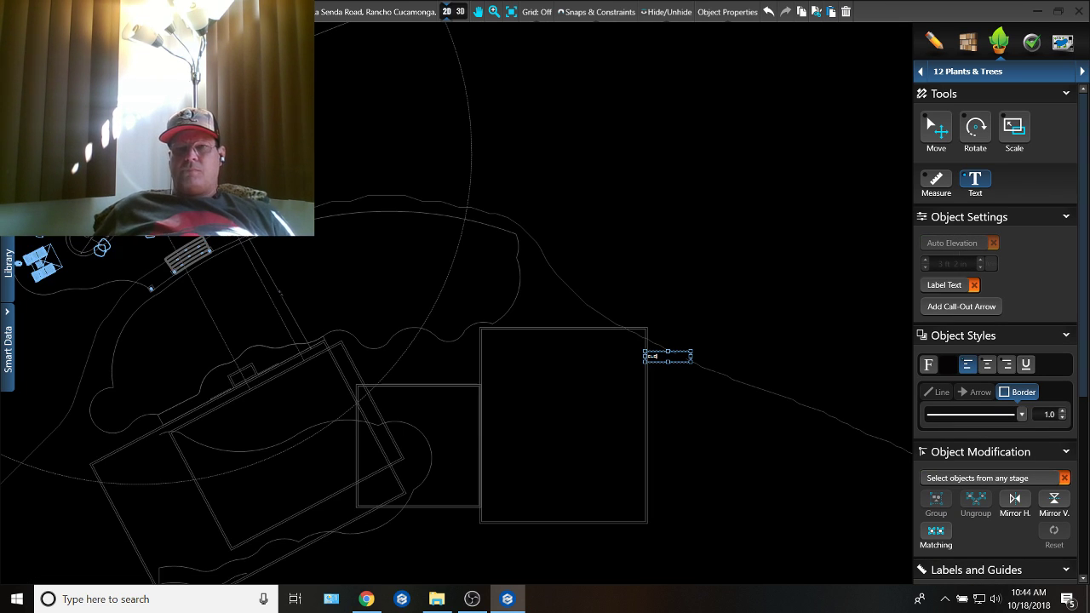
{"action": "scroll", "coordinate": [673, 366], "scroll_direction": "up", "scroll_amount": 1}
{"action": "scroll", "coordinate": [610, 364], "scroll_direction": "down", "scroll_amount": 2}
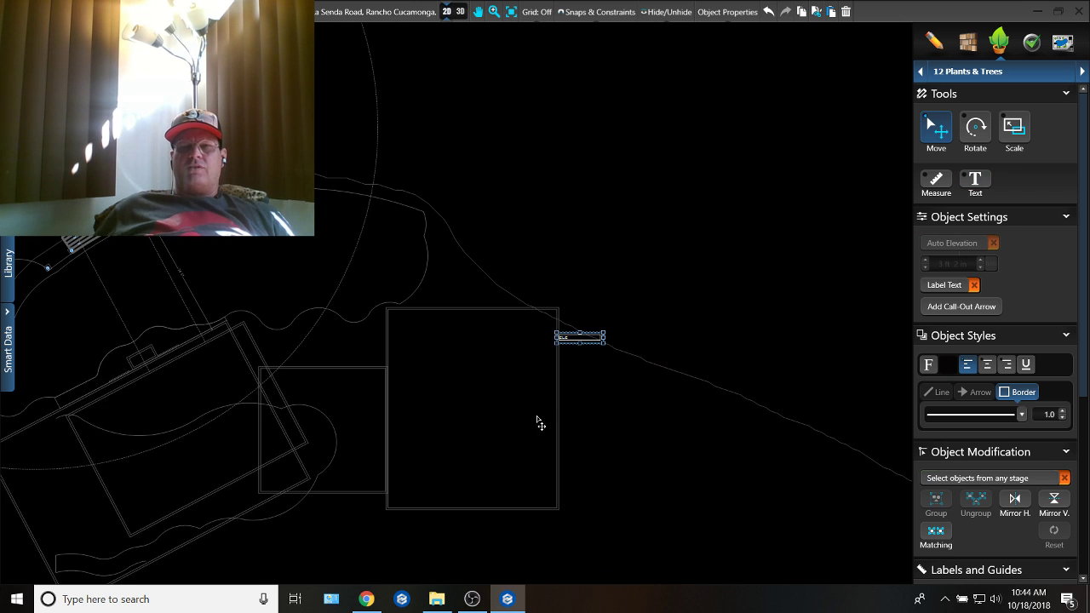
Step: Move the "ELE" label to the large square outline's upper corner nearest the smaller adjoining rectangle
{"action": "middle_click_drag", "start_coordinate": [520, 427], "coordinate": [656, 380]}
{"action": "middle_click_drag", "start_coordinate": [573, 367], "coordinate": [645, 373]}
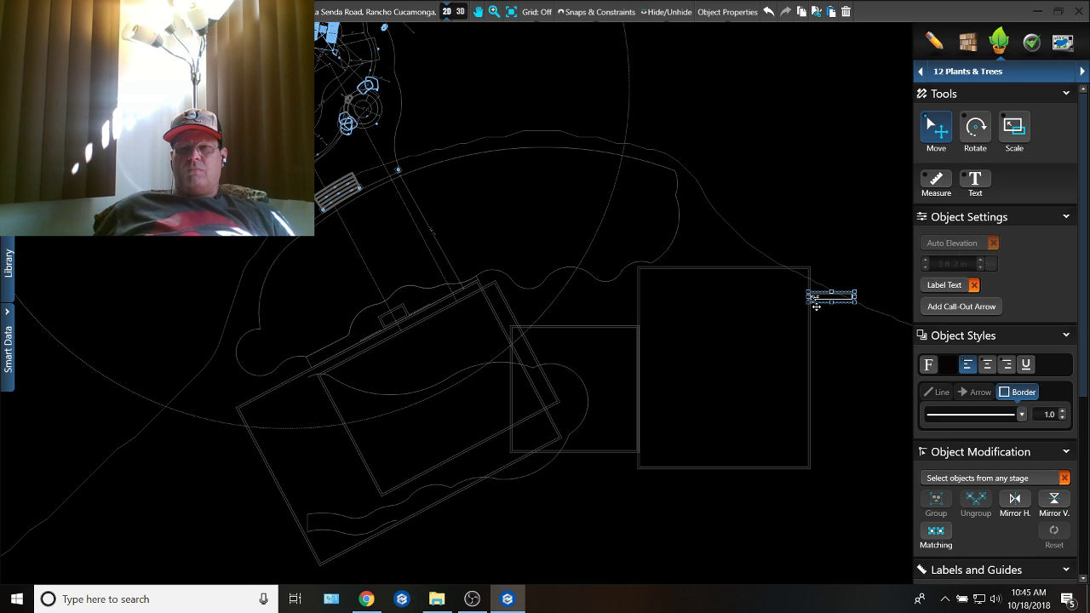
{"action": "left_click_drag", "start_coordinate": [817, 306], "coordinate": [818, 281]}
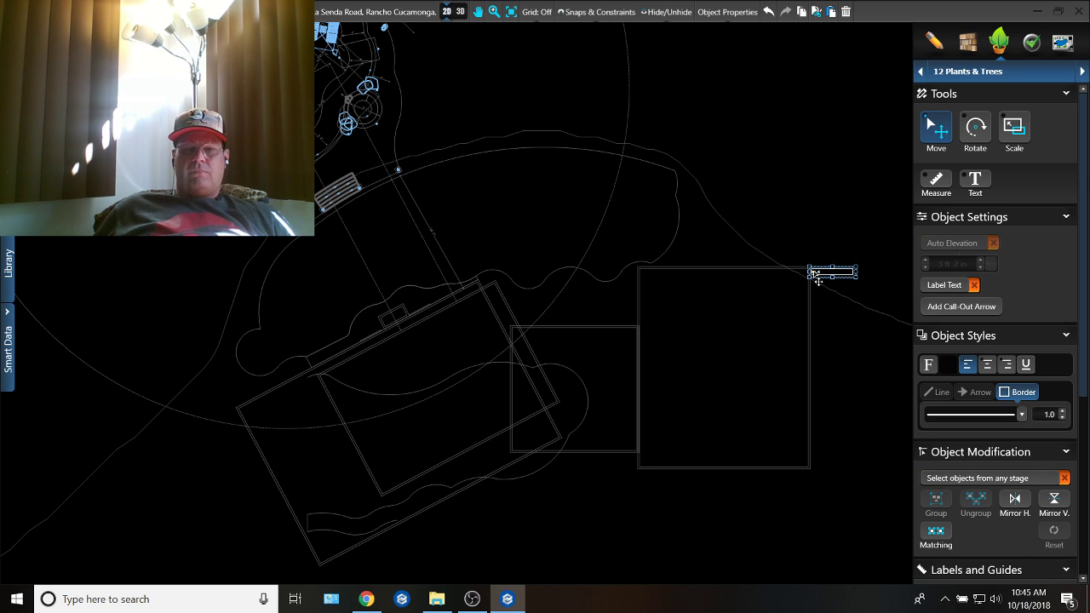
{"action": "mouse_move", "coordinate": [818, 281]}
{"action": "left_mouse_down"}
{"action": "mouse_move", "coordinate": [507, 324]}
{"action": "mouse_move", "coordinate": [450, 351]}
{"action": "left_mouse_up"}
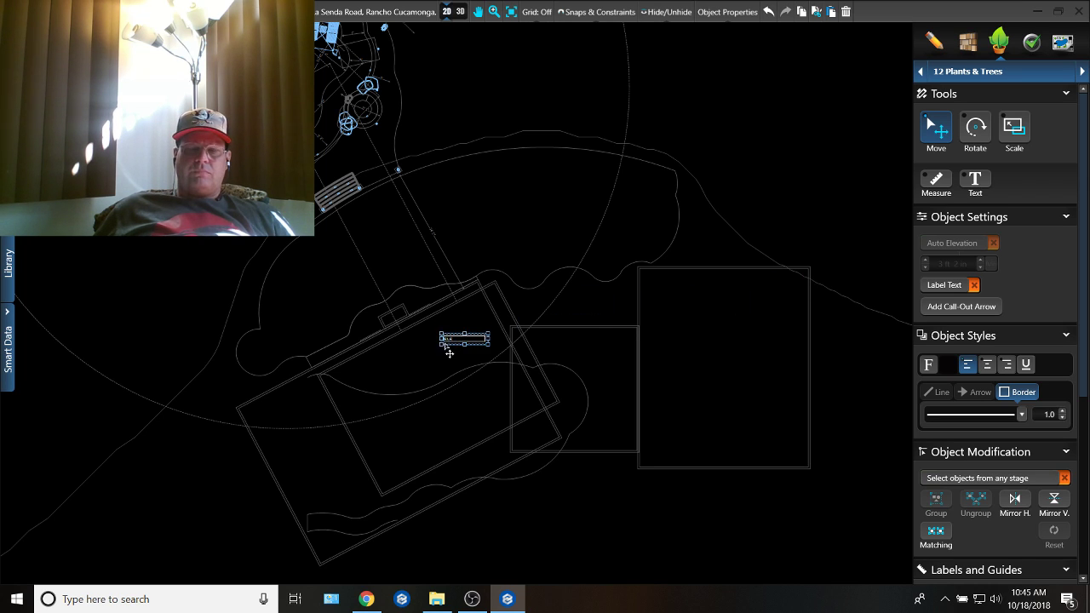
{"action": "middle_click_drag", "start_coordinate": [450, 351], "coordinate": [574, 270]}
{"action": "scroll", "coordinate": [686, 274], "scroll_direction": "up", "scroll_amount": 2}
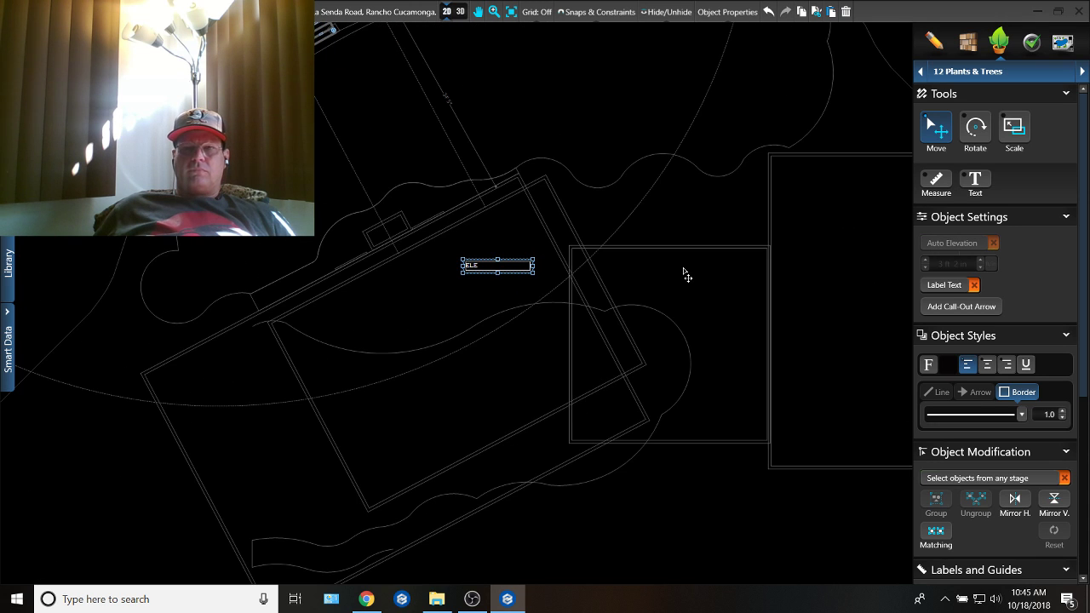
{"action": "left_click_drag", "start_coordinate": [480, 278], "coordinate": [784, 172]}
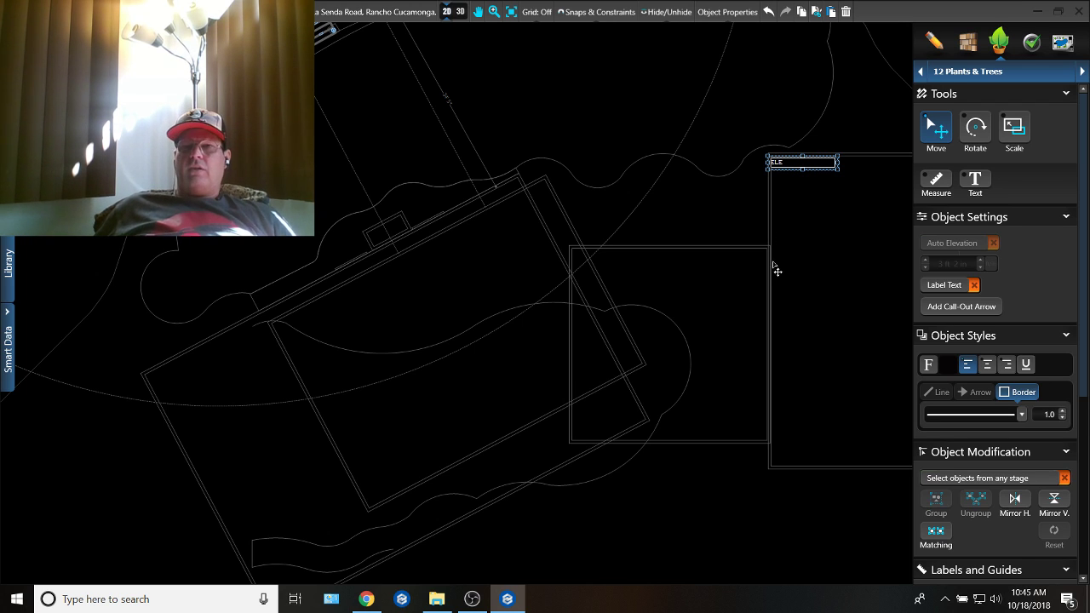
Step: Change the label's text to "240 STUB"
{"action": "double_click", "coordinate": [777, 163]}
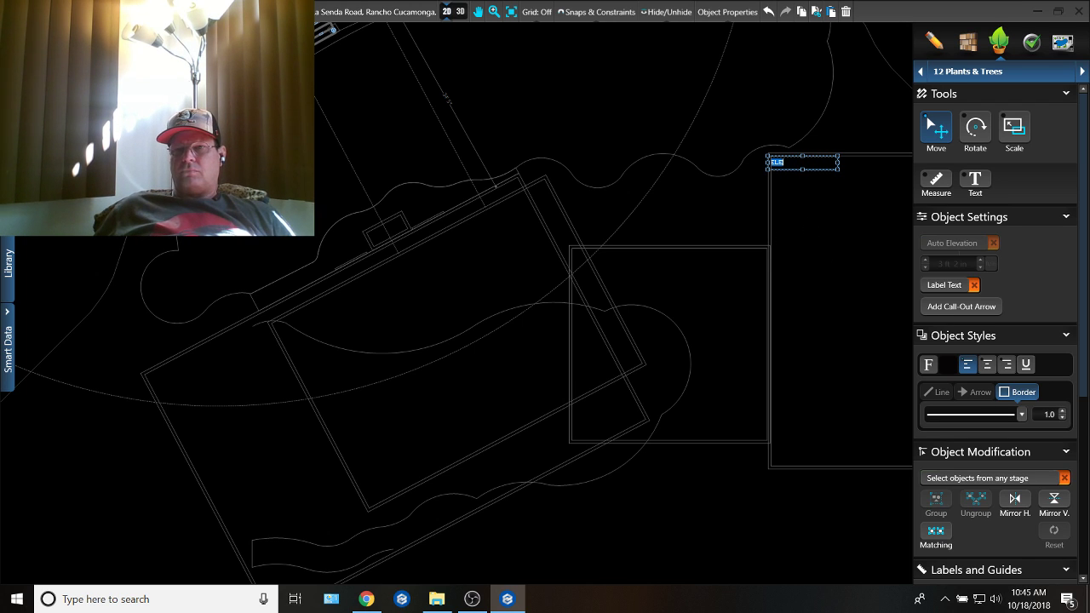
{"action": "type", "text": "24"}
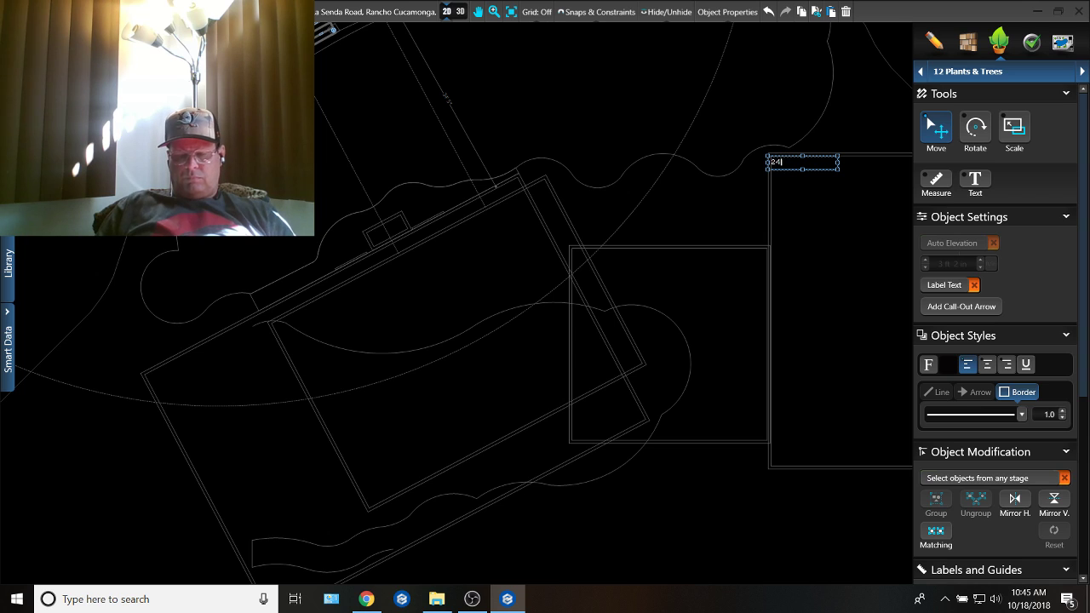
{"action": "type", "text": "0"}
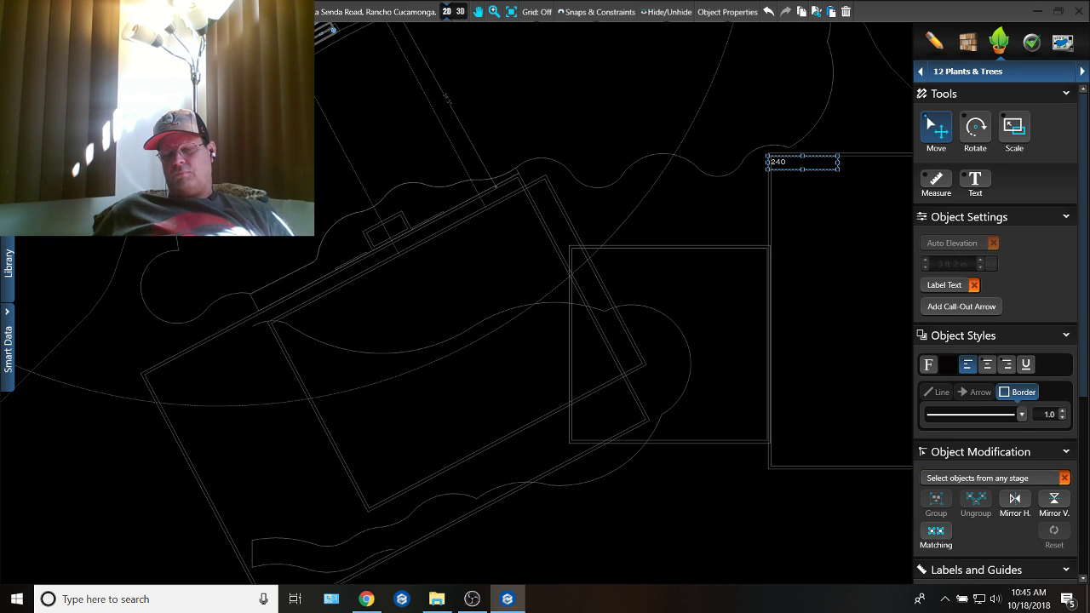
{"action": "left_click", "coordinate": [814, 221]}
{"action": "middle_click_drag", "start_coordinate": [708, 187], "coordinate": [520, 171]}
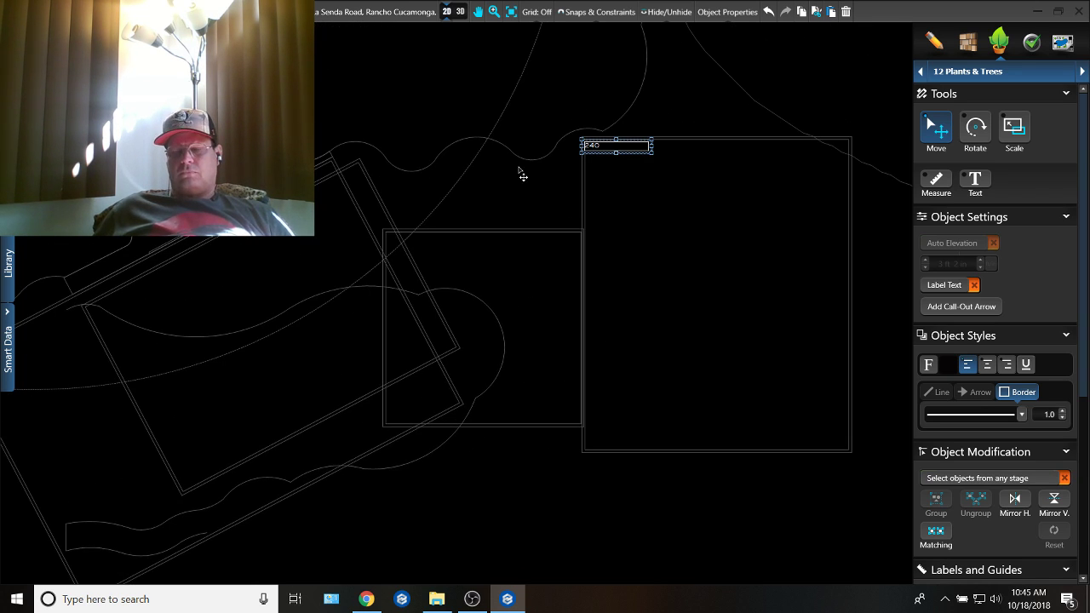
{"action": "double_click", "coordinate": [630, 146]}
{"action": "left_click", "coordinate": [614, 146]}
{"action": "type", "text": "s"}
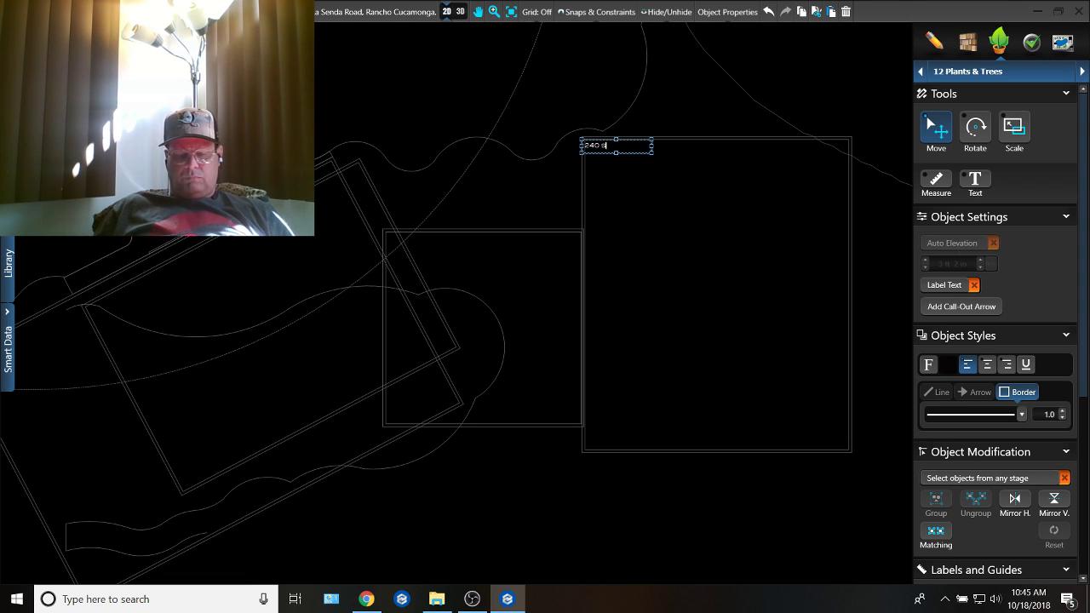
{"action": "type", "text": "tub"}
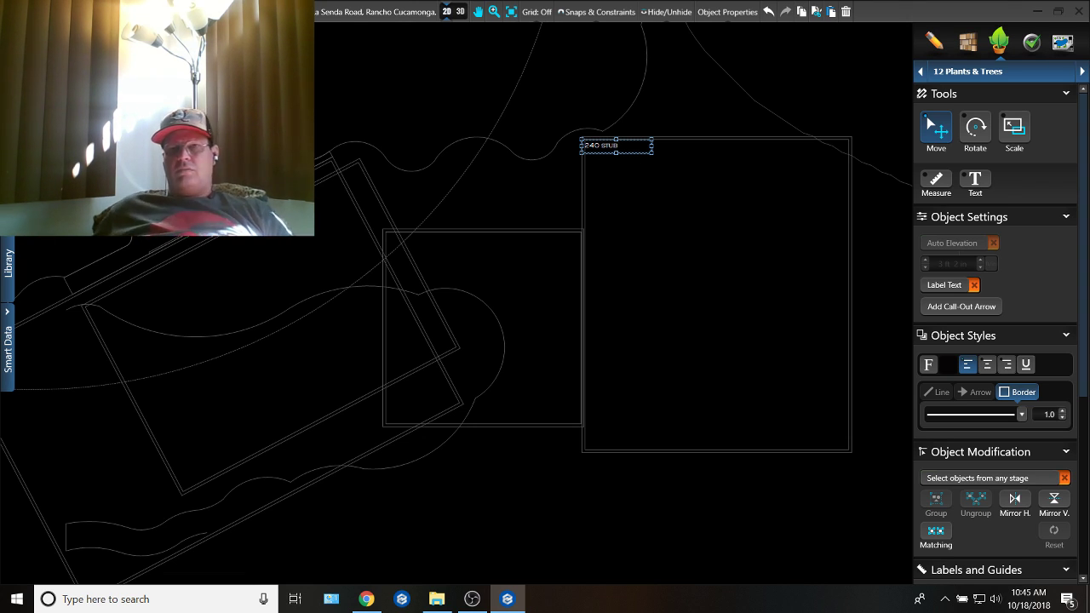
{"action": "left_click", "coordinate": [768, 199]}
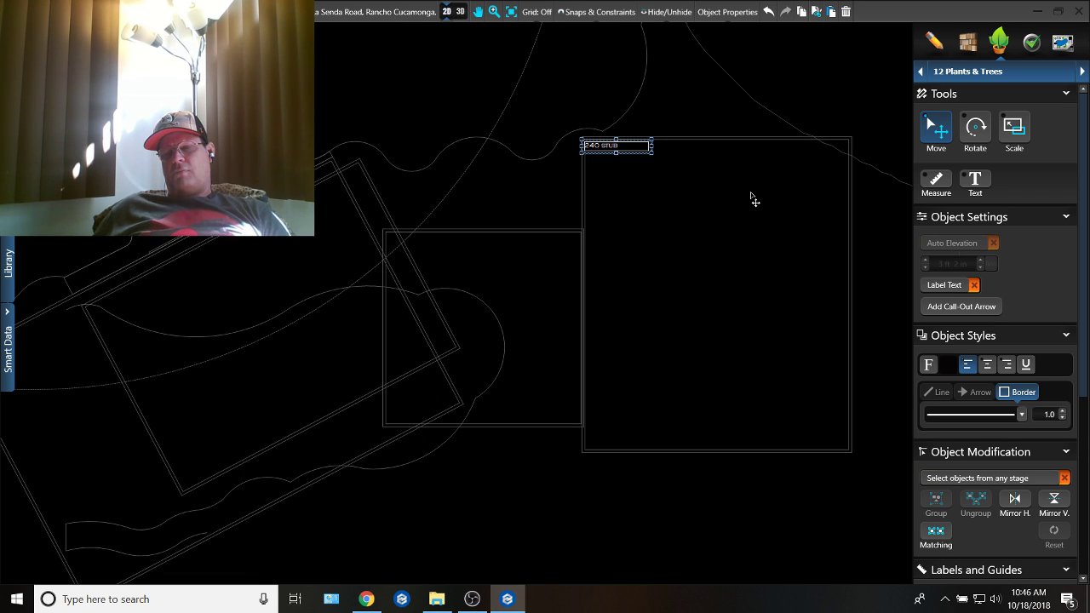
Step: Duplicate the "240 STUB" label and place the copy across the large square outline's far side wall, near its lower corner
{"action": "left_click", "coordinate": [698, 132]}
{"action": "left_click", "coordinate": [616, 154]}
{"action": "key", "text": "ctrl+c"}
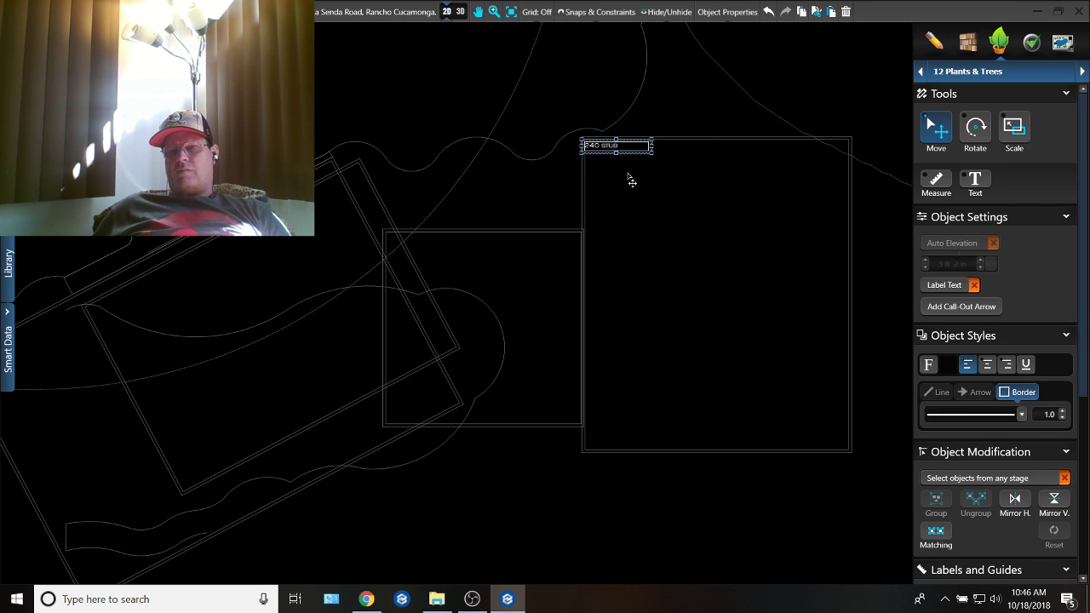
{"action": "key", "text": "ctrl+v"}
{"action": "middle_click_drag", "start_coordinate": [638, 256], "coordinate": [389, 216]}
{"action": "scroll", "coordinate": [636, 381], "scroll_direction": "up", "scroll_amount": 2}
{"action": "middle_click_drag", "start_coordinate": [636, 381], "coordinate": [617, 376]}
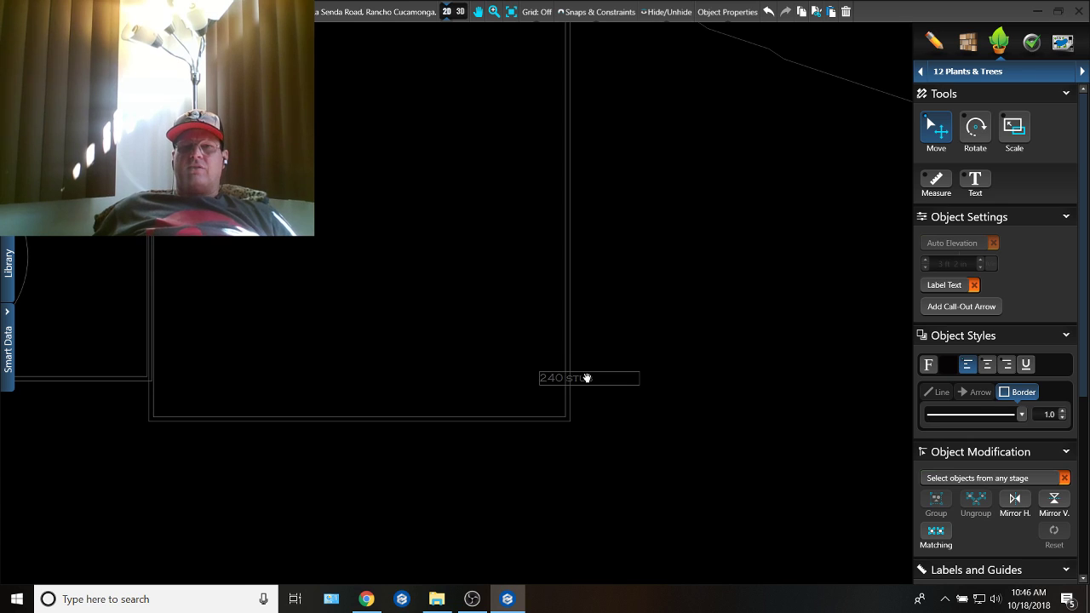
{"action": "left_click", "coordinate": [587, 380]}
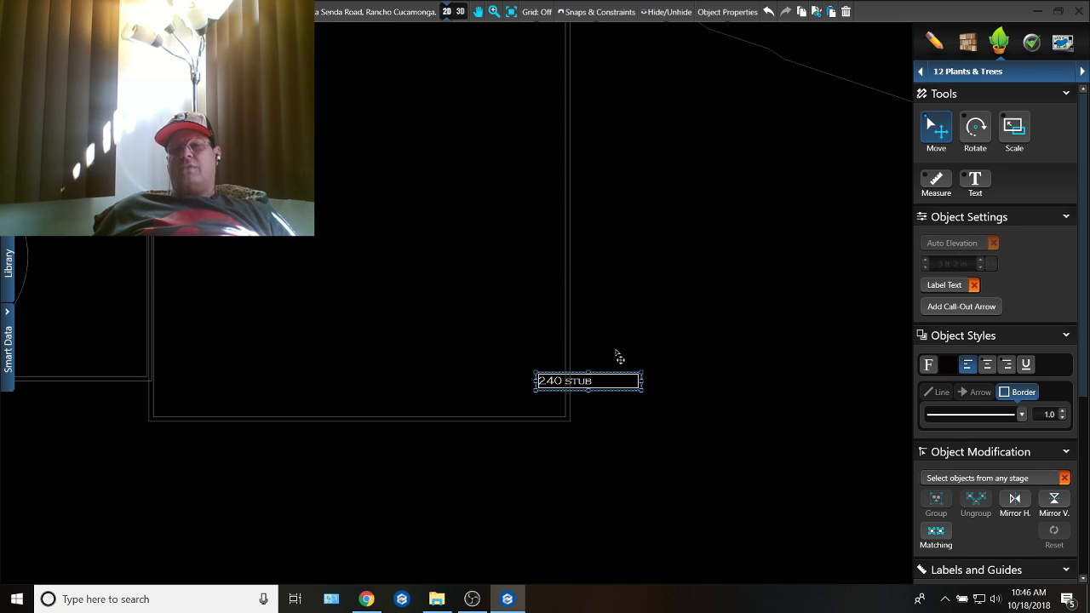
Step: Change the copied label's text to "ELECTRIC/GAS"
{"action": "double_click", "coordinate": [570, 381]}
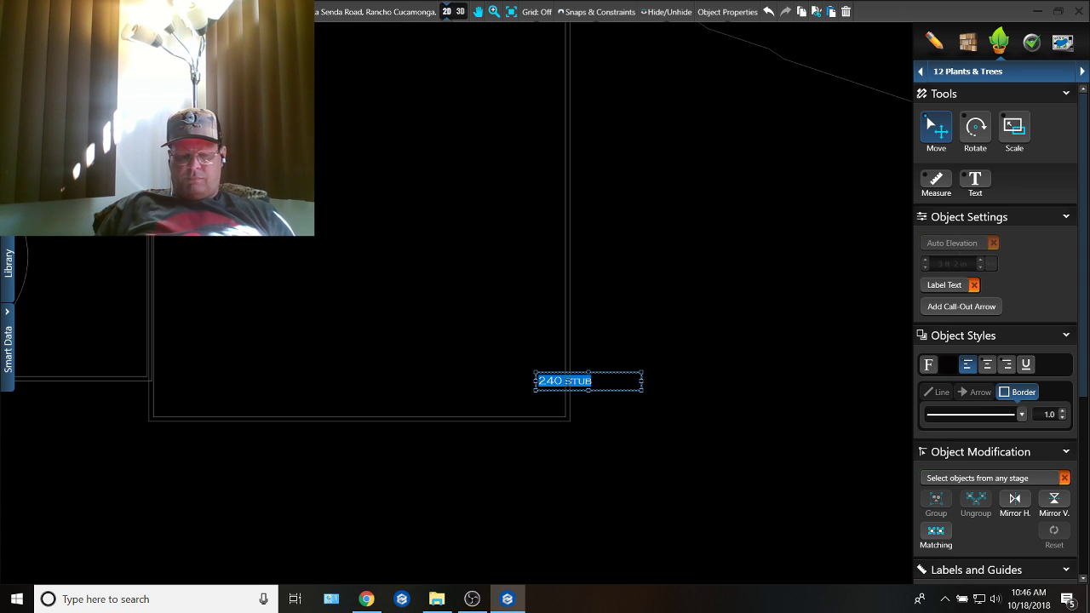
{"action": "type", "text": "ELECTRIC"}
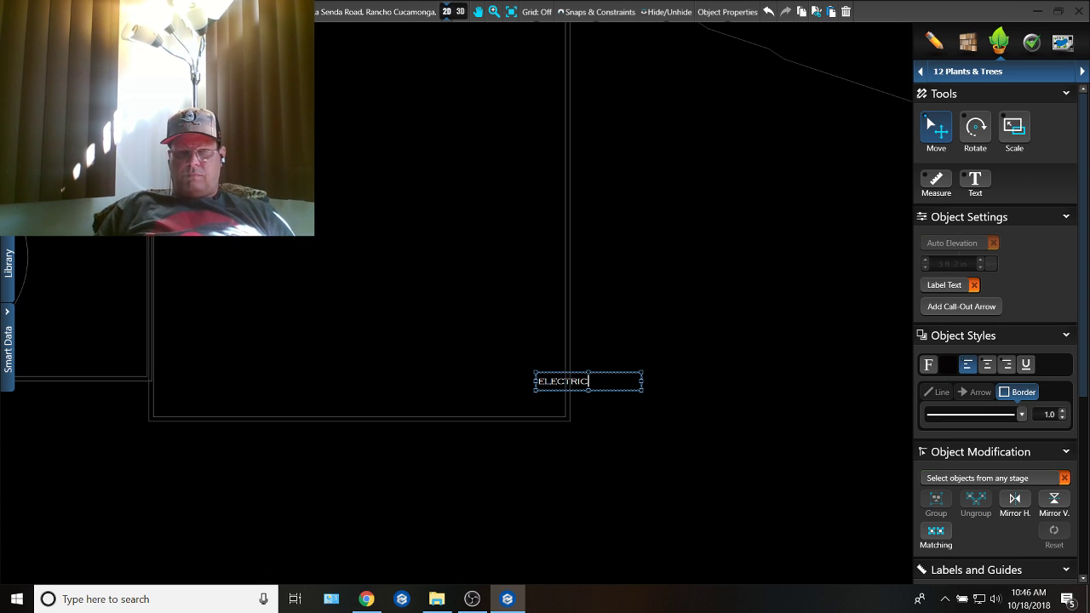
{"action": "type", "text": "/G"}
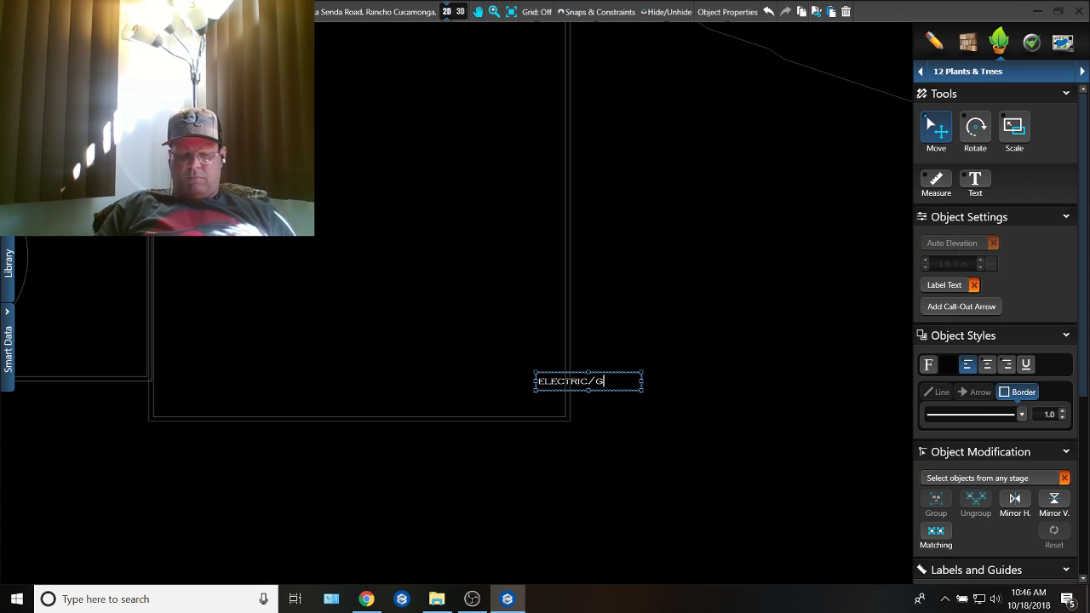
{"action": "type", "text": "AS"}
{"action": "key", "text": "Return"}
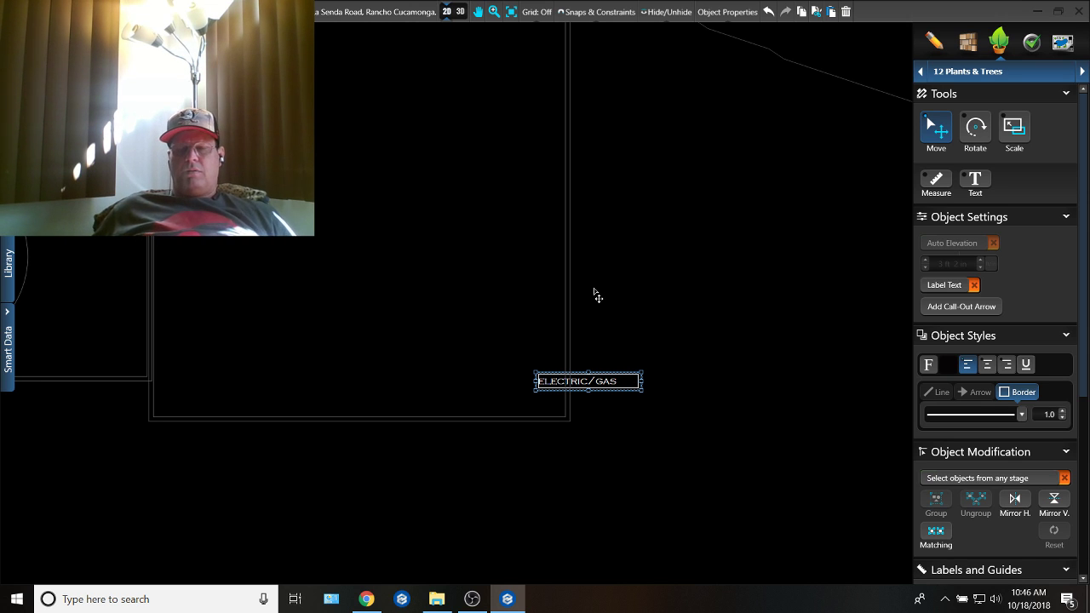
{"action": "scroll", "coordinate": [594, 295], "scroll_direction": "down", "scroll_amount": 5}
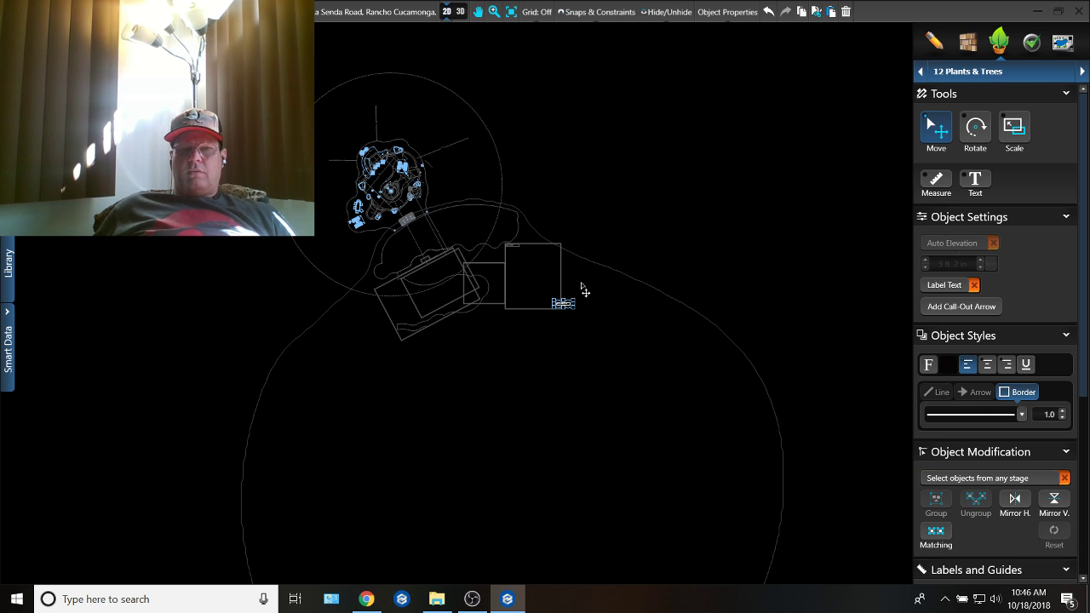
{"action": "left_click", "coordinate": [367, 599]}
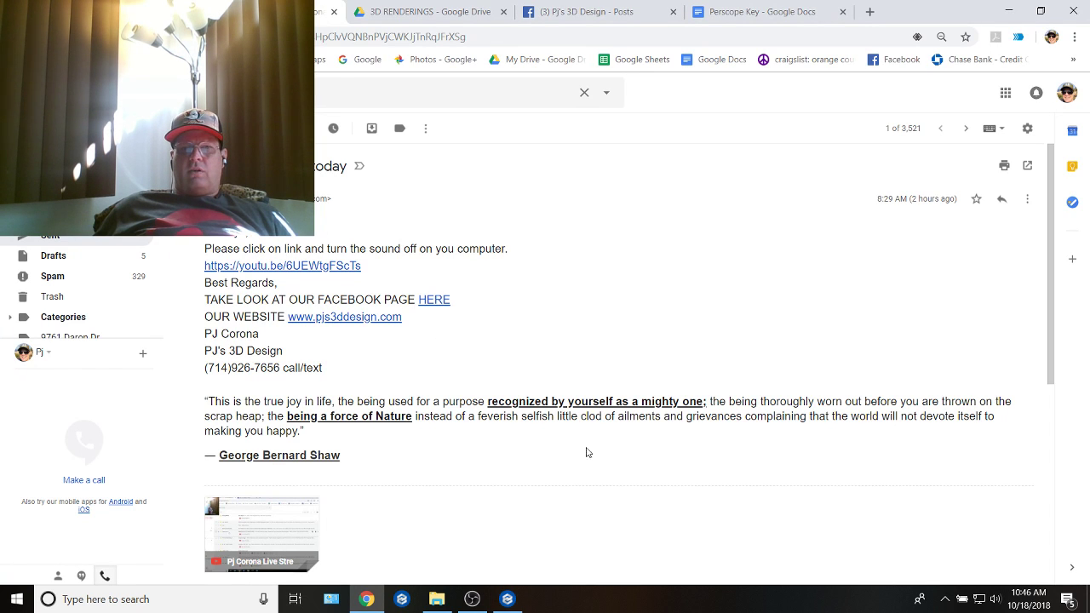
{"action": "left_click", "coordinate": [508, 598]}
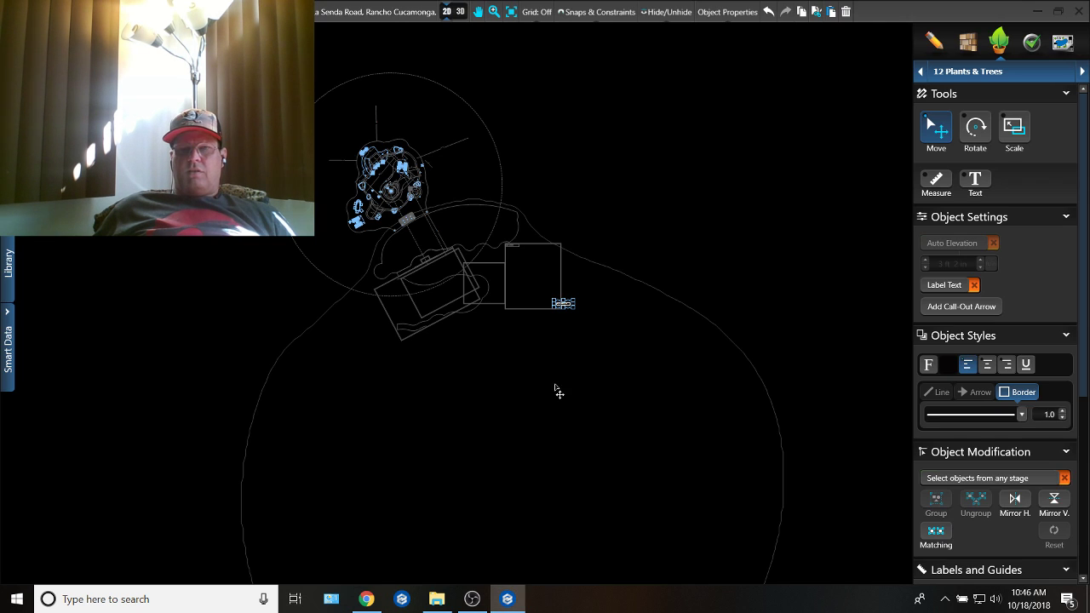
{"action": "left_click", "coordinate": [366, 598]}
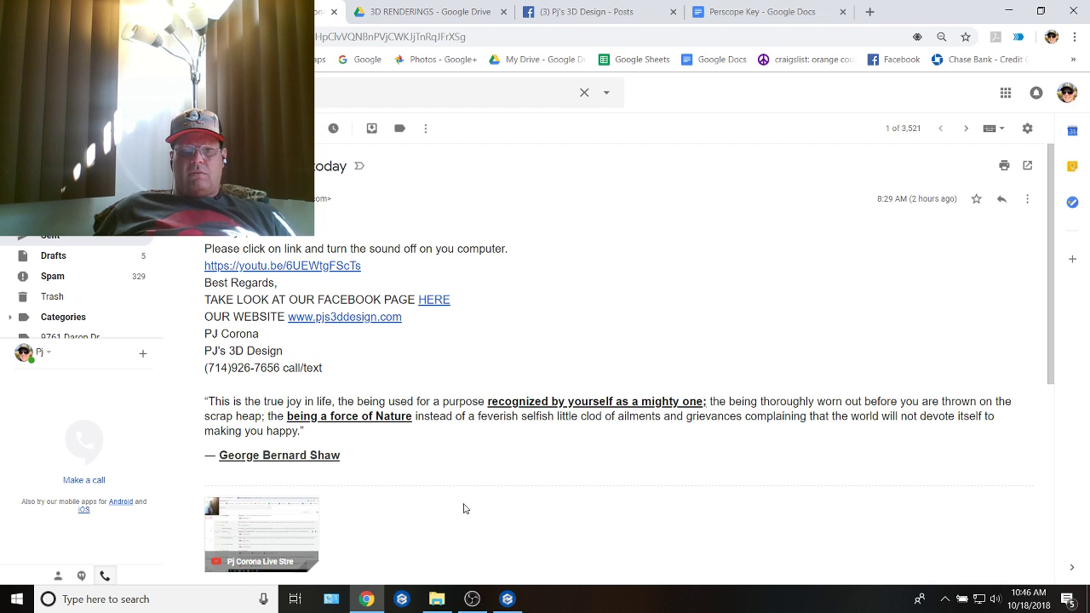
Step: Switch to File Explorer and go up from the other project's screenshots folder to the Projects folder
{"action": "left_click", "coordinate": [437, 599]}
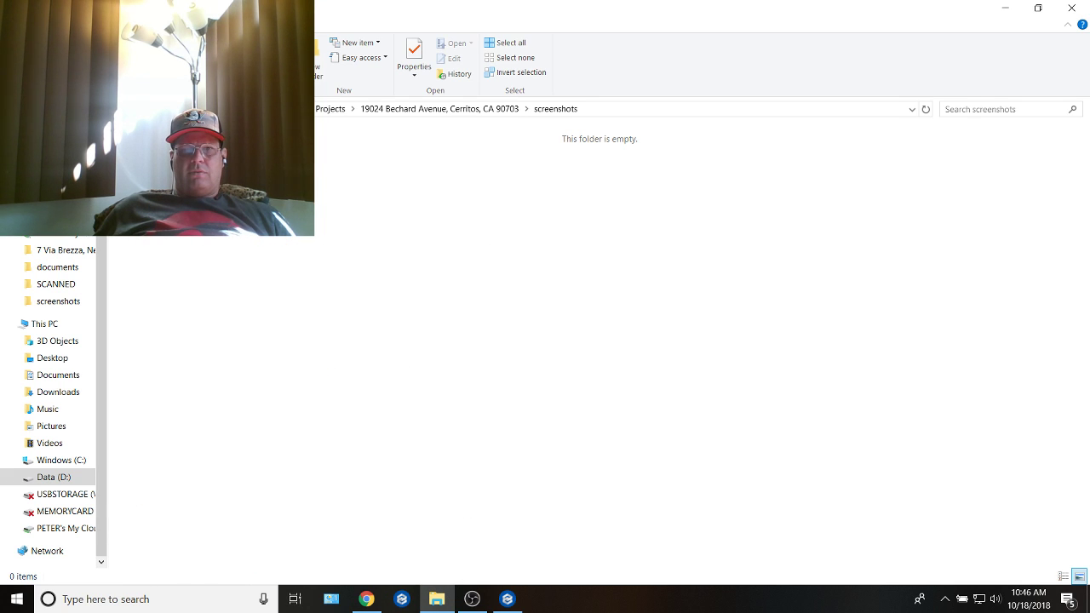
{"action": "left_click", "coordinate": [390, 109]}
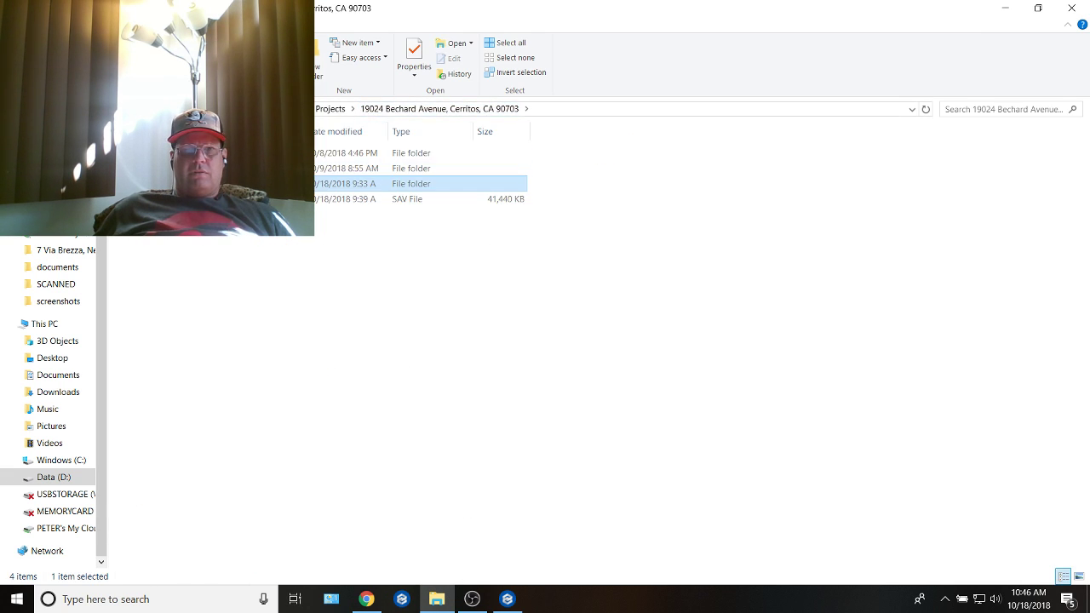
{"action": "double_click", "coordinate": [162, 184]}
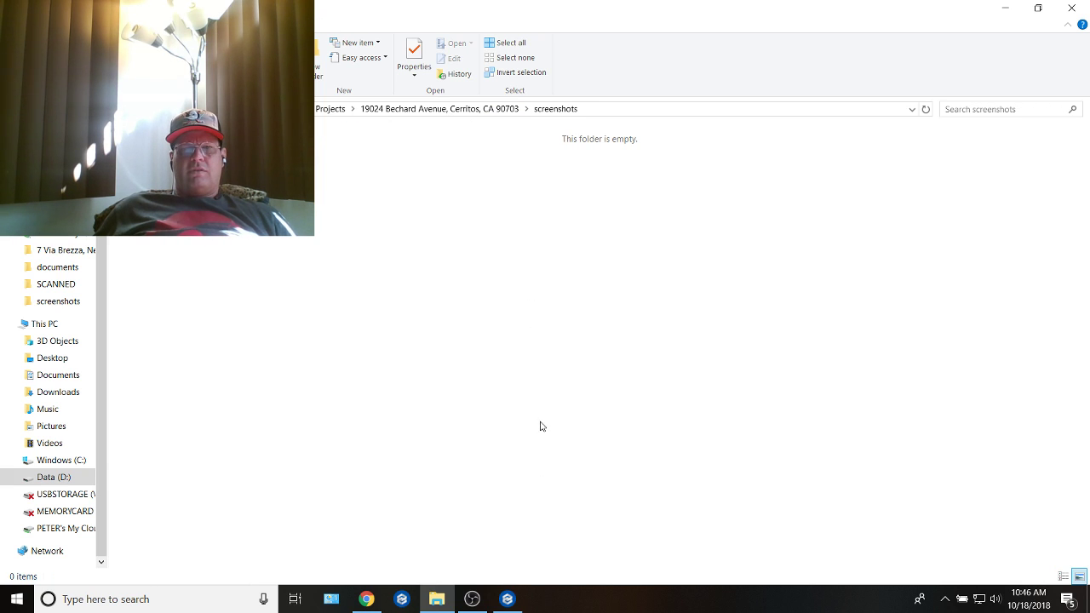
{"action": "left_click", "coordinate": [328, 109]}
{"action": "left_click", "coordinate": [371, 600]}
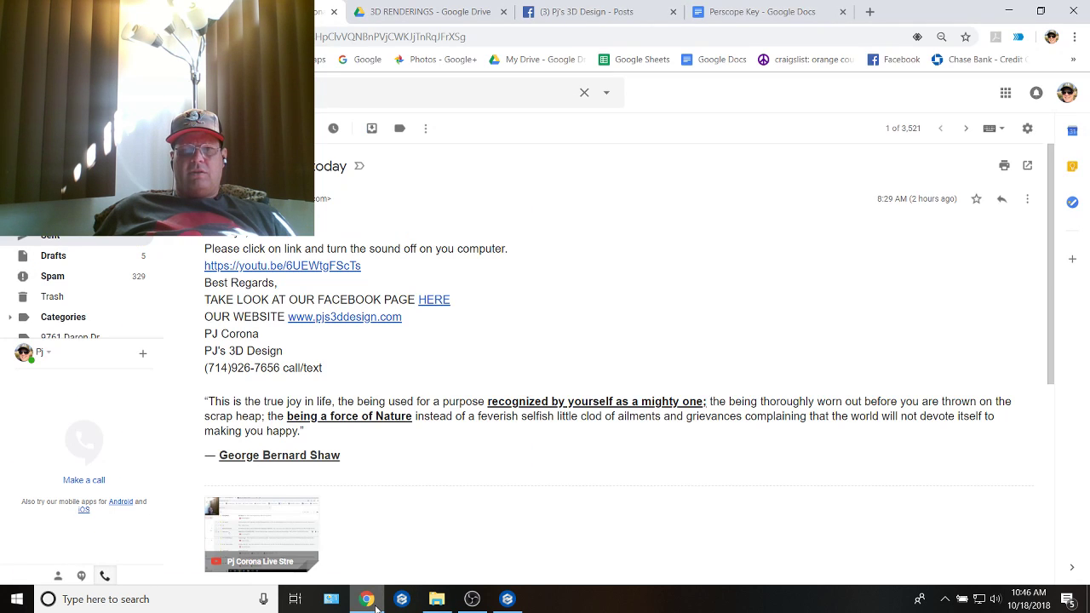
{"action": "left_click", "coordinate": [508, 600]}
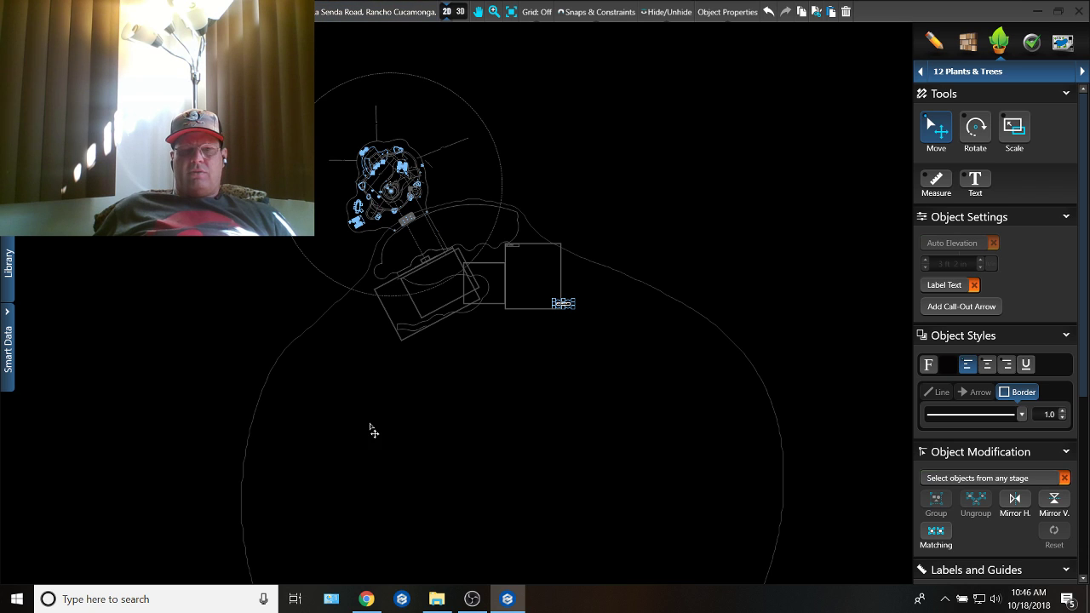
{"action": "left_click", "coordinate": [366, 599]}
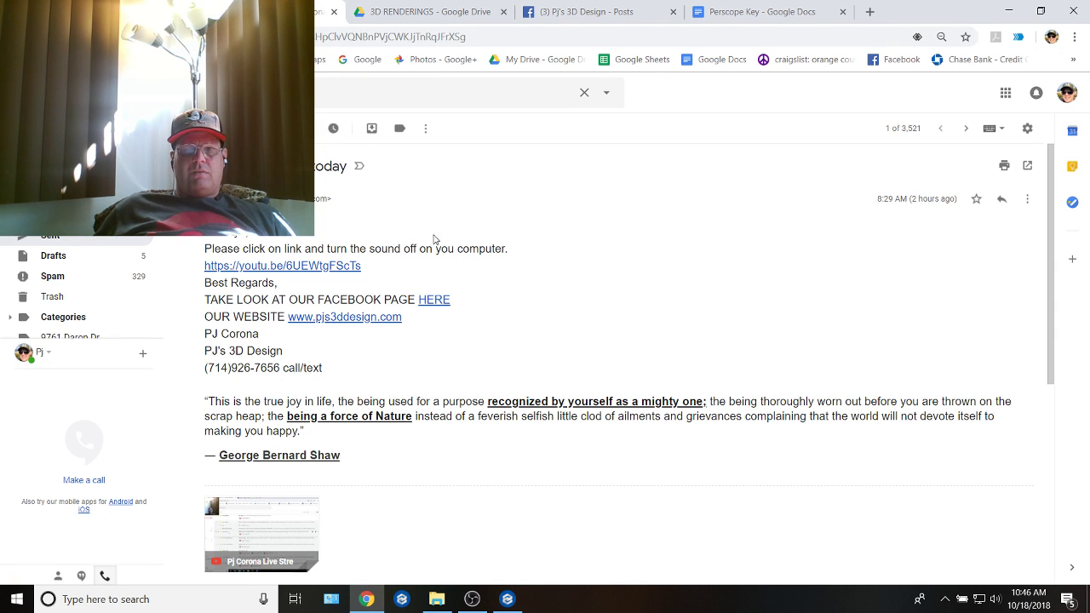
Step: In File Explorer, open the screenshots subfolder of the project folder that matches the design being edited
{"action": "left_click", "coordinate": [436, 600]}
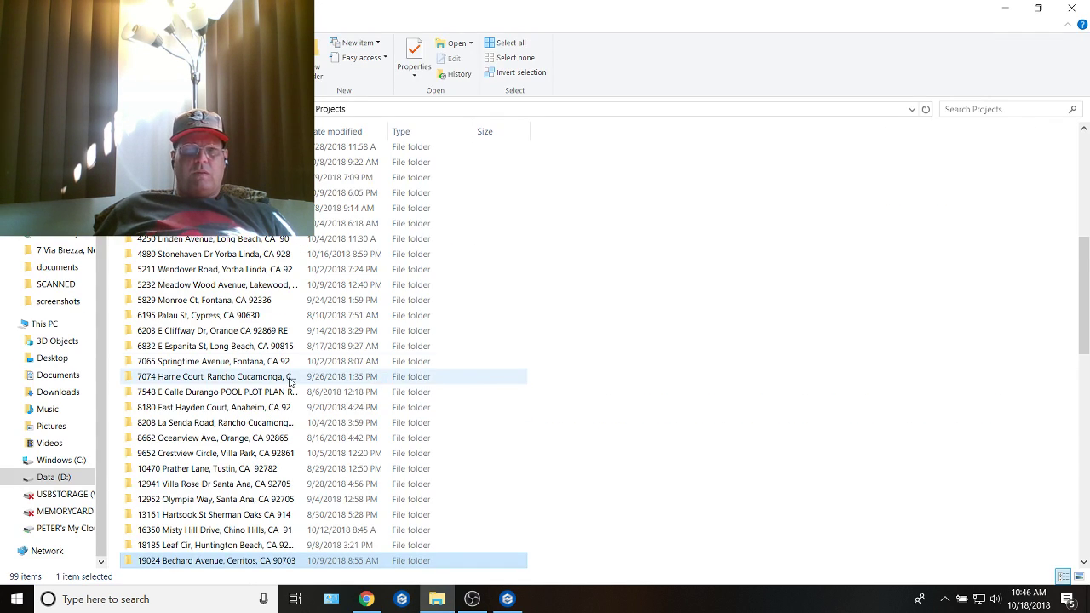
{"action": "scroll", "coordinate": [290, 381], "scroll_direction": "down", "scroll_amount": 1}
{"action": "double_click", "coordinate": [204, 380]}
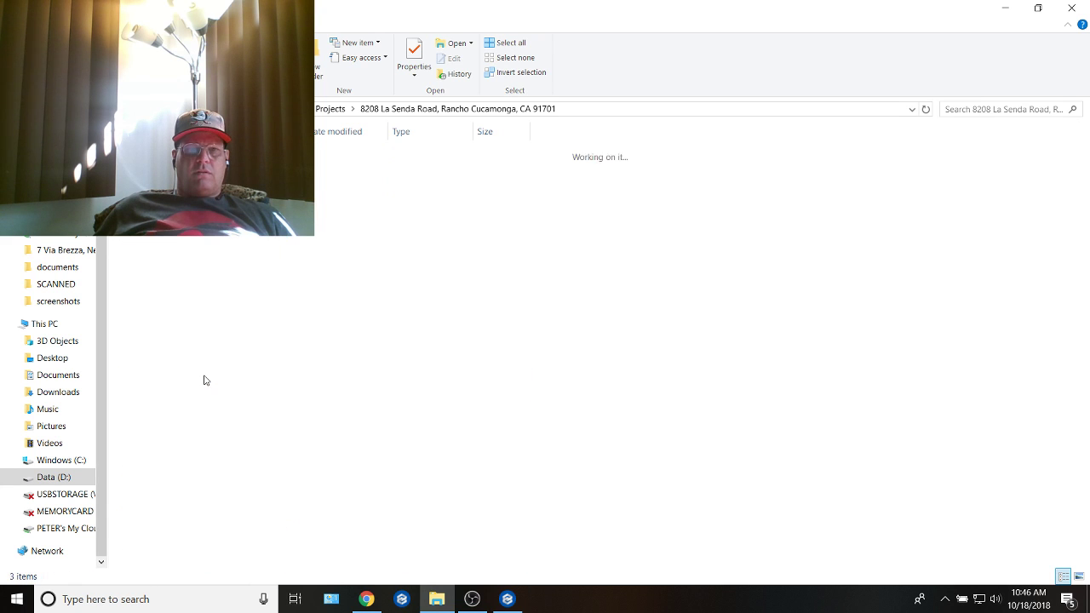
{"action": "double_click", "coordinate": [255, 168]}
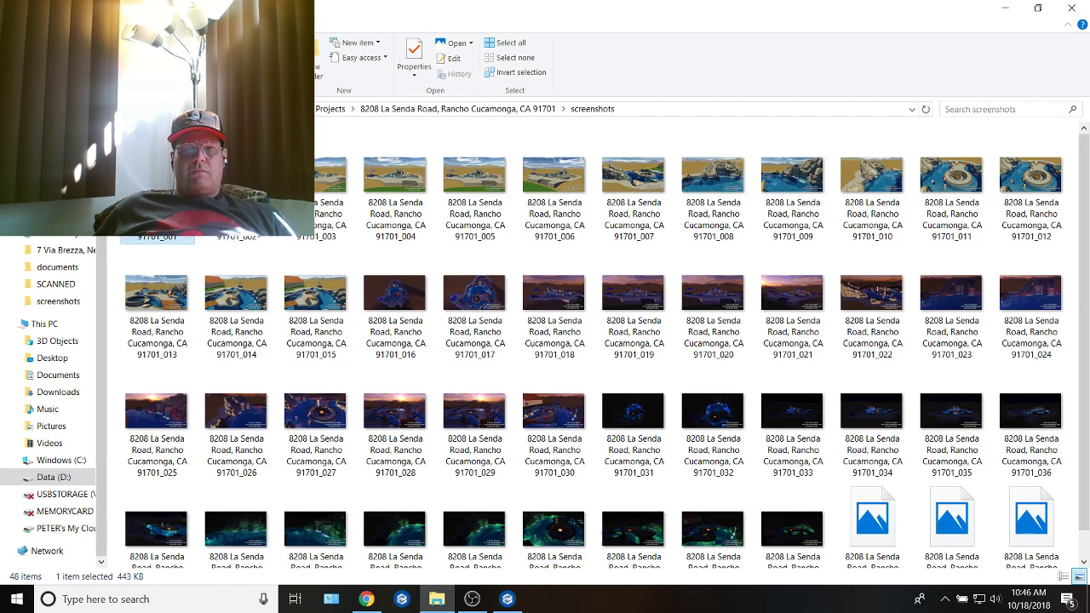
Step: Delete all the old images from the current project's screenshots folder
{"action": "scroll", "coordinate": [545, 401], "scroll_direction": "down", "scroll_amount": 1}
{"action": "left_click", "coordinate": [549, 426]}
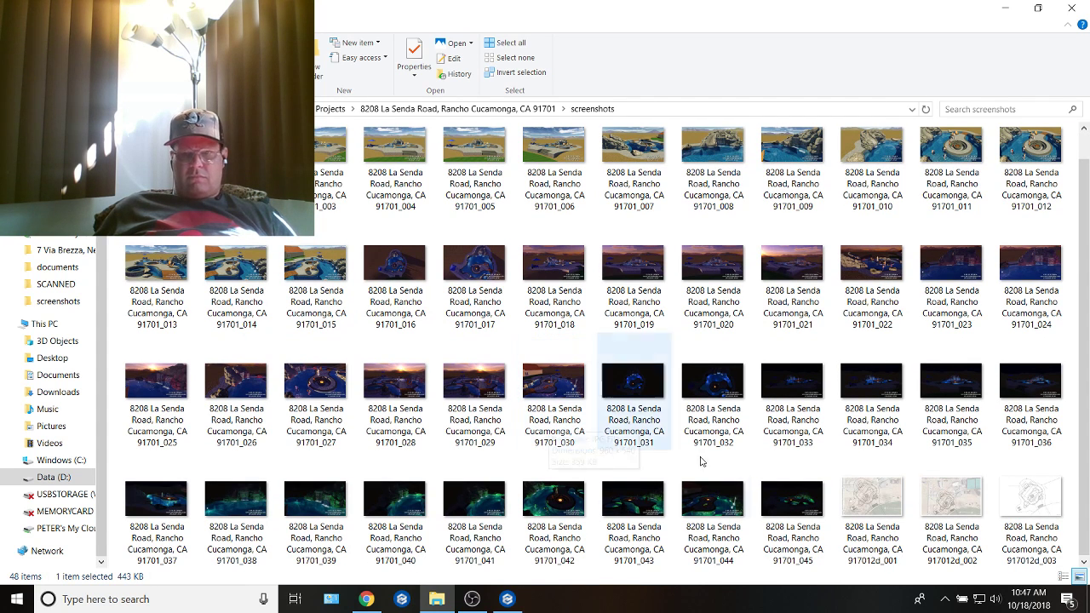
{"action": "key", "text": "ctrl+a"}
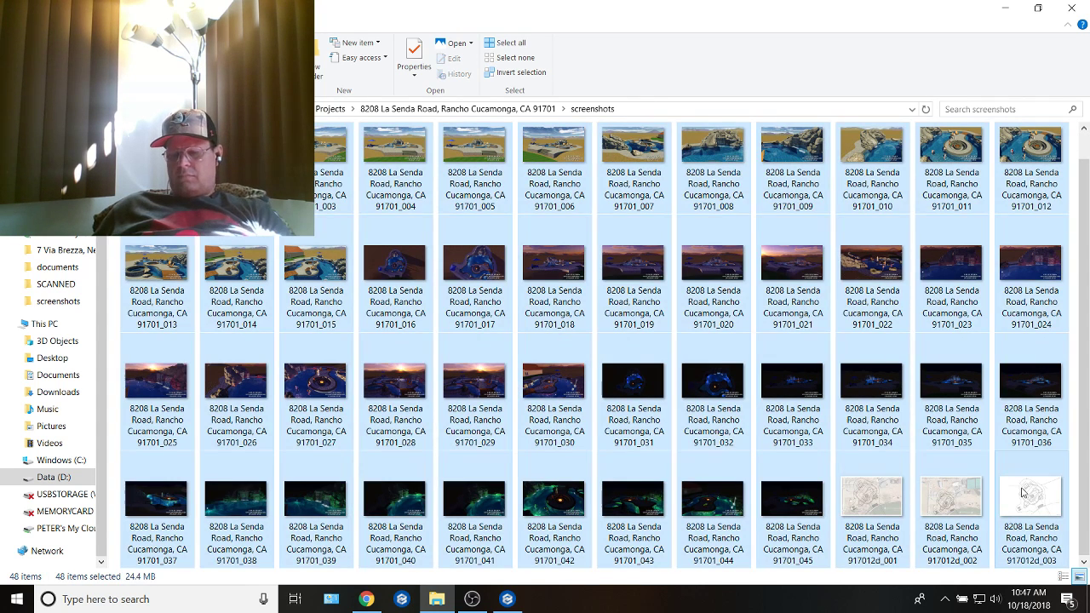
{"action": "key", "text": "Delete"}
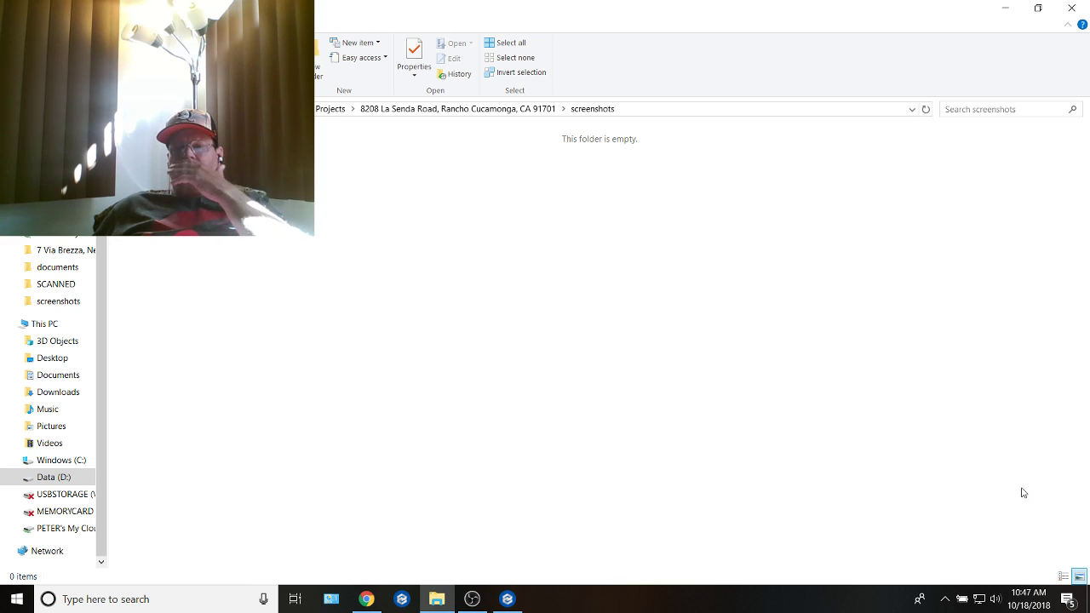
Step: Switch back to the pool design program and deselect the "ELECTRIC/GAS" label on the plan
{"action": "left_click", "coordinate": [514, 601]}
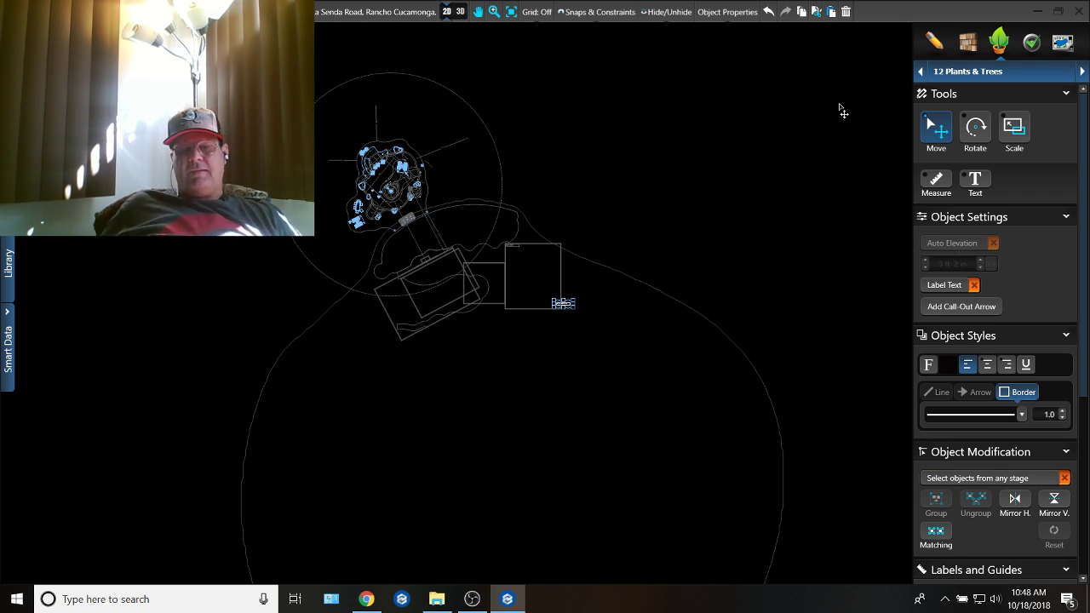
{"action": "left_click", "coordinate": [748, 211]}
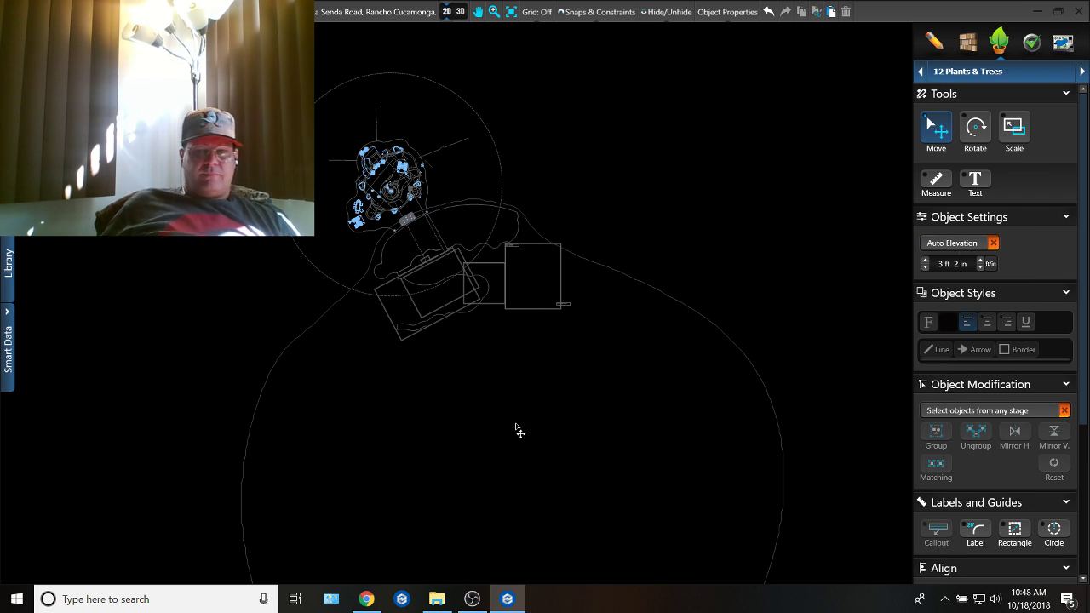